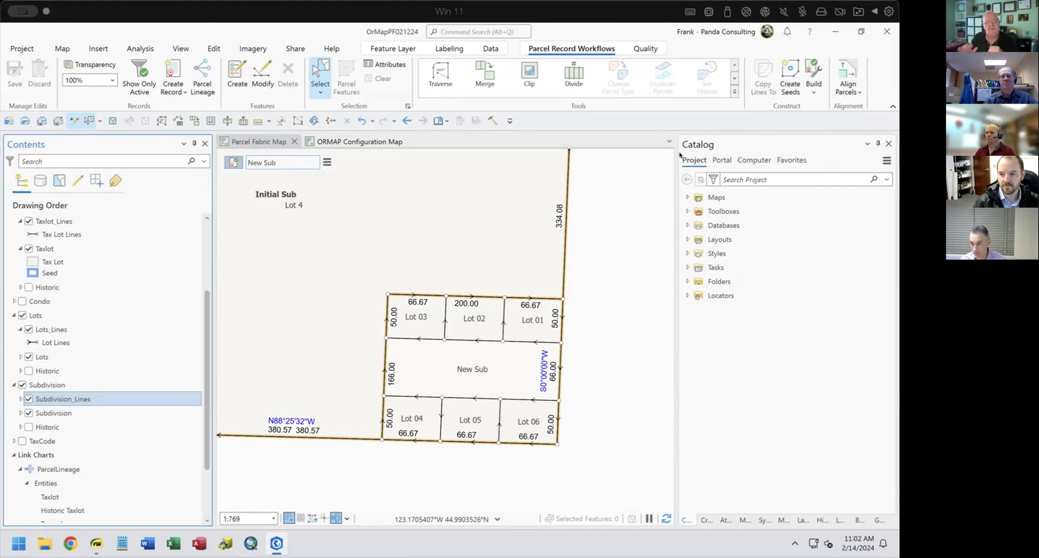
pyautogui.click(16, 329)
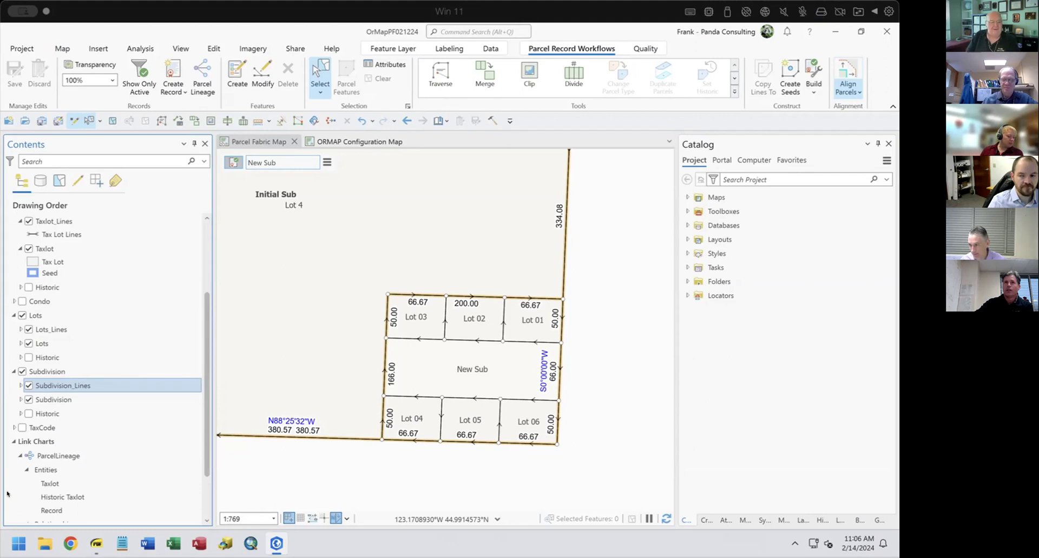
pyautogui.rightClick(53, 455)
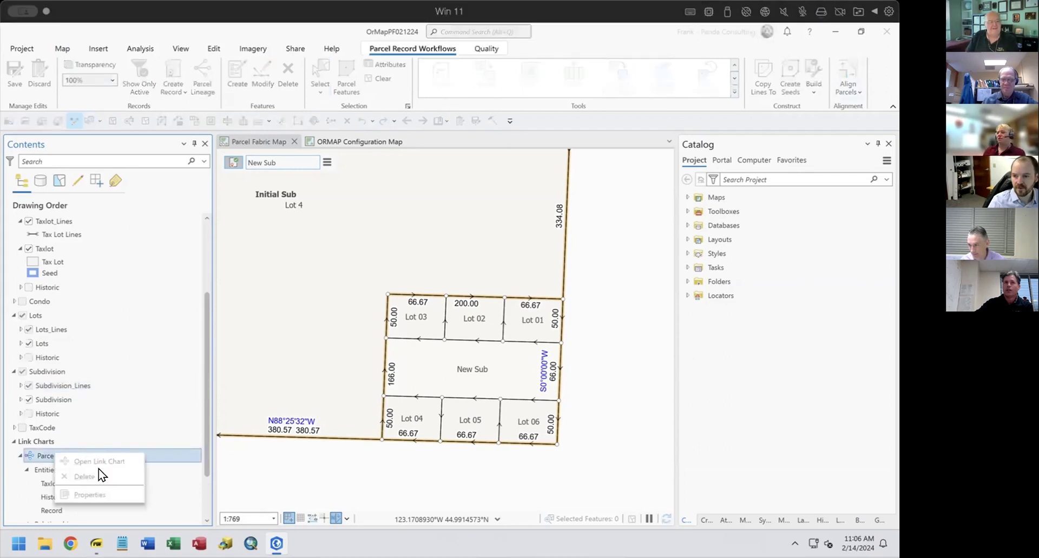
pyautogui.press('Escape')
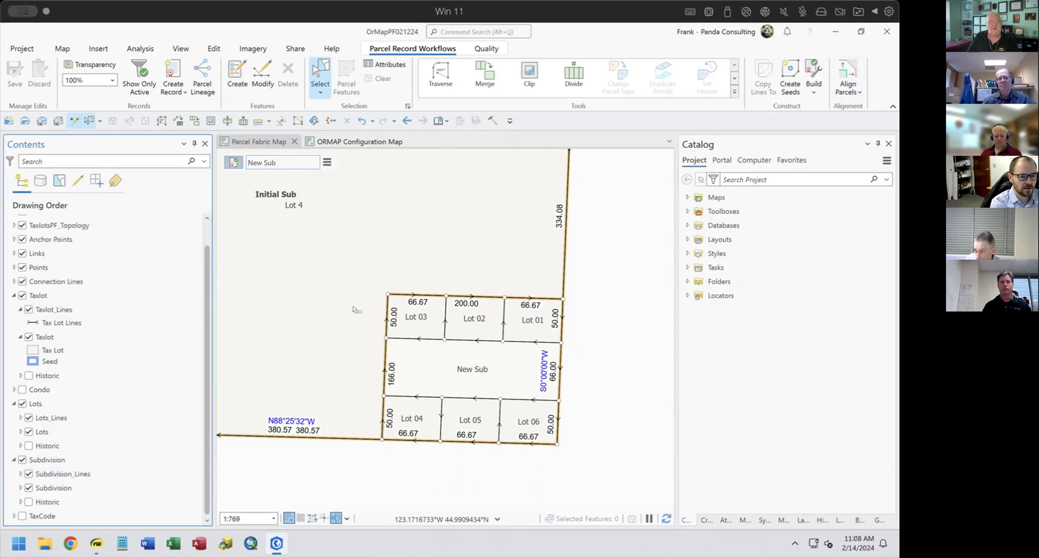
# Inspect the attribute and spatial indexes in the properties of the Condo_Lines feature class in TownEd.gdb, without changing anything.
pyautogui.click(687, 223)
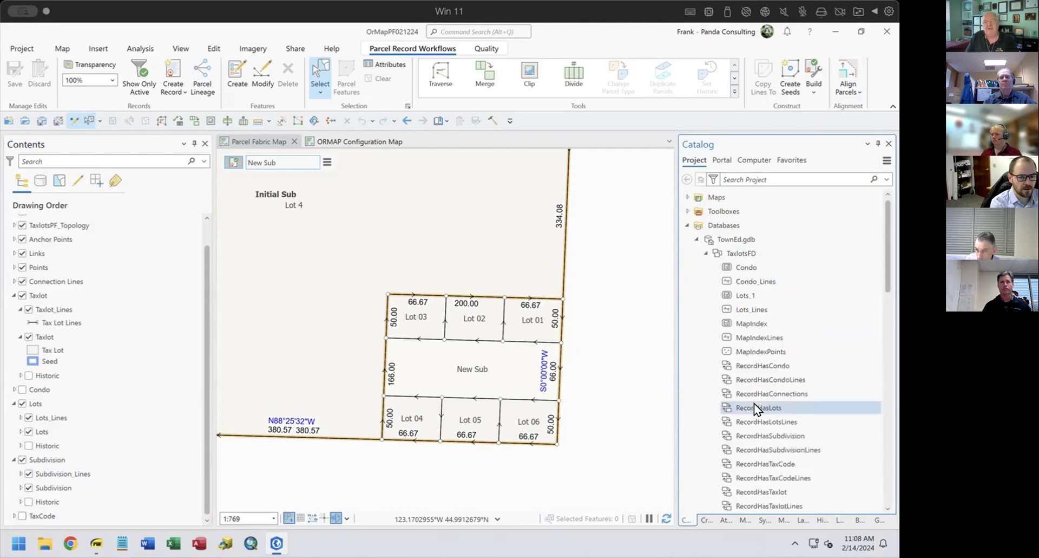
pyautogui.rightClick(743, 279)
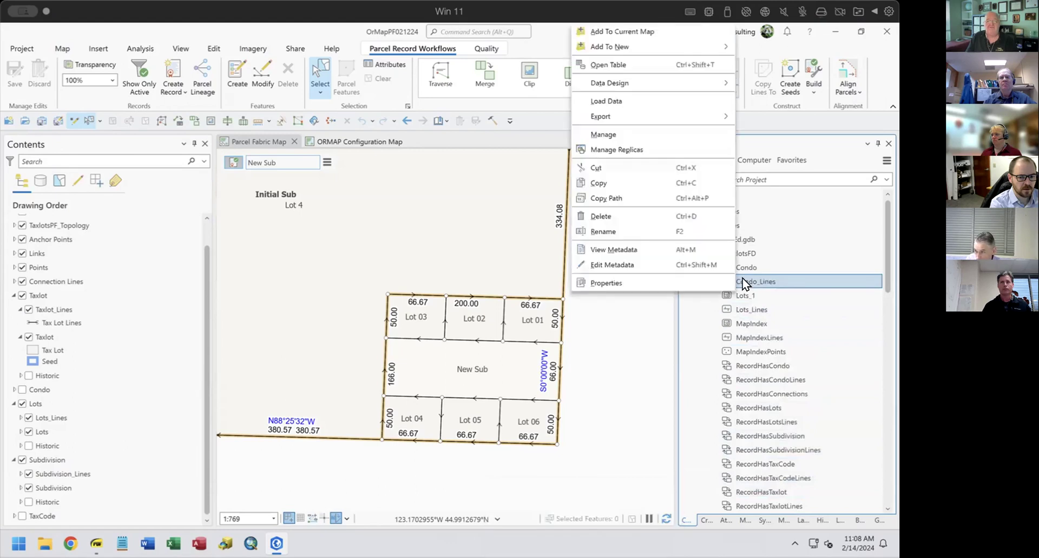
pyautogui.click(619, 282)
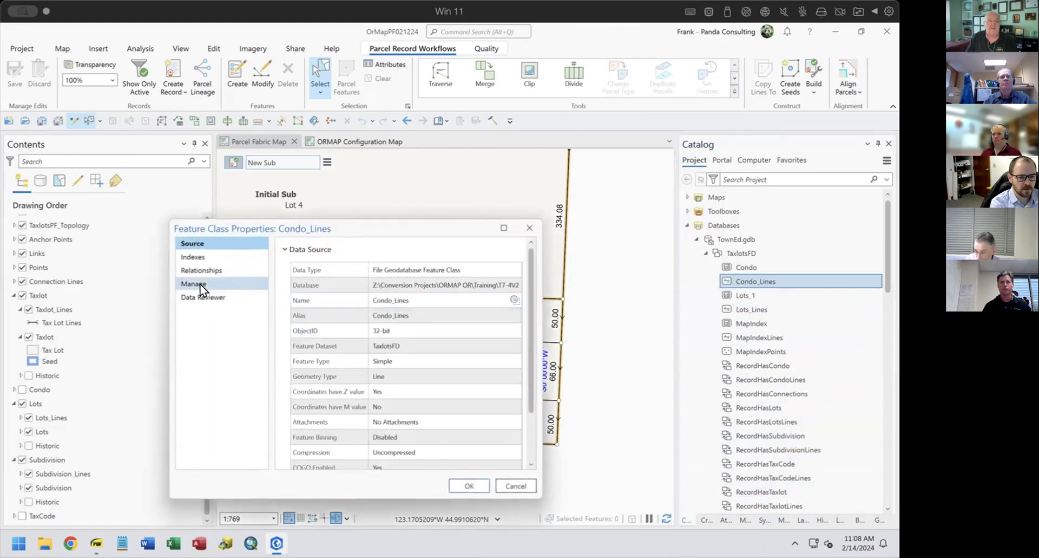
pyautogui.click(206, 254)
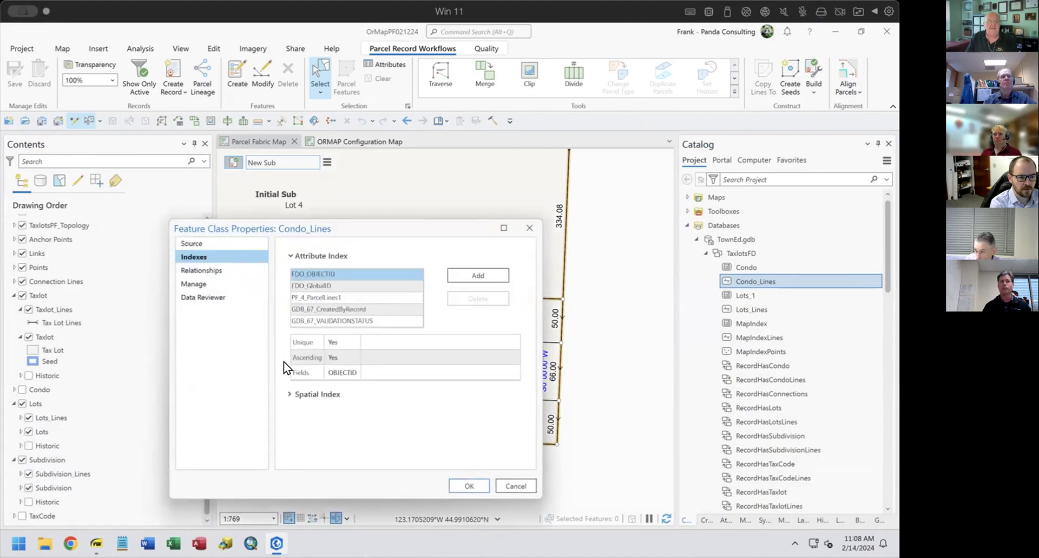
pyautogui.click(292, 393)
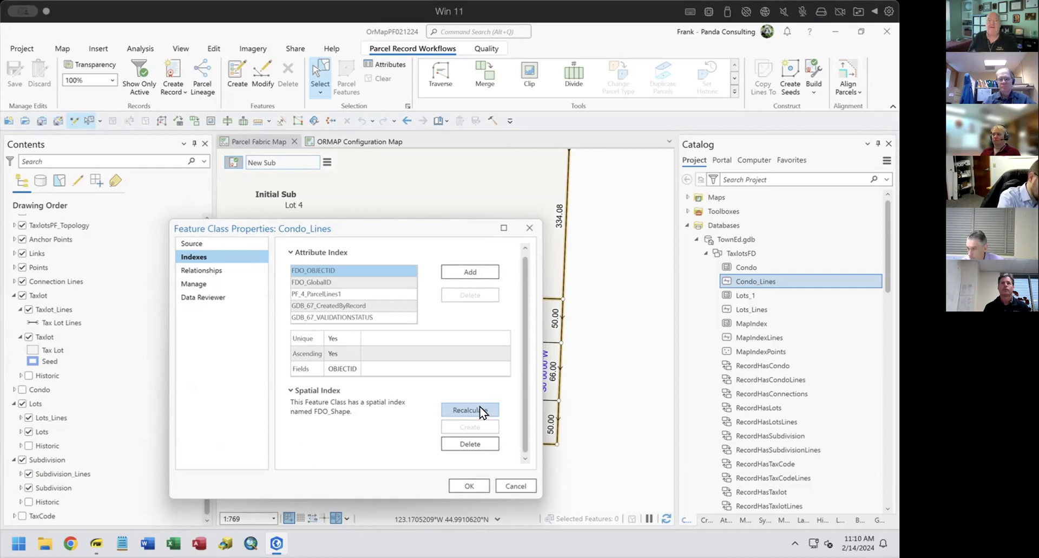
pyautogui.click(518, 481)
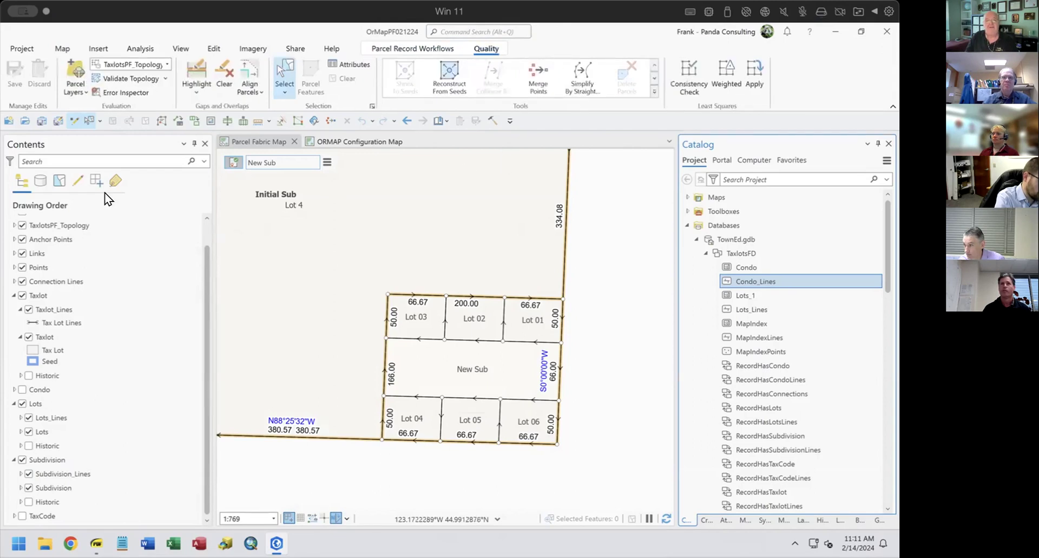
# Add the parcel lines Distance Mismatch quality layer for the Taxlot parcel type and make it visible on the map.
pyautogui.click(76, 89)
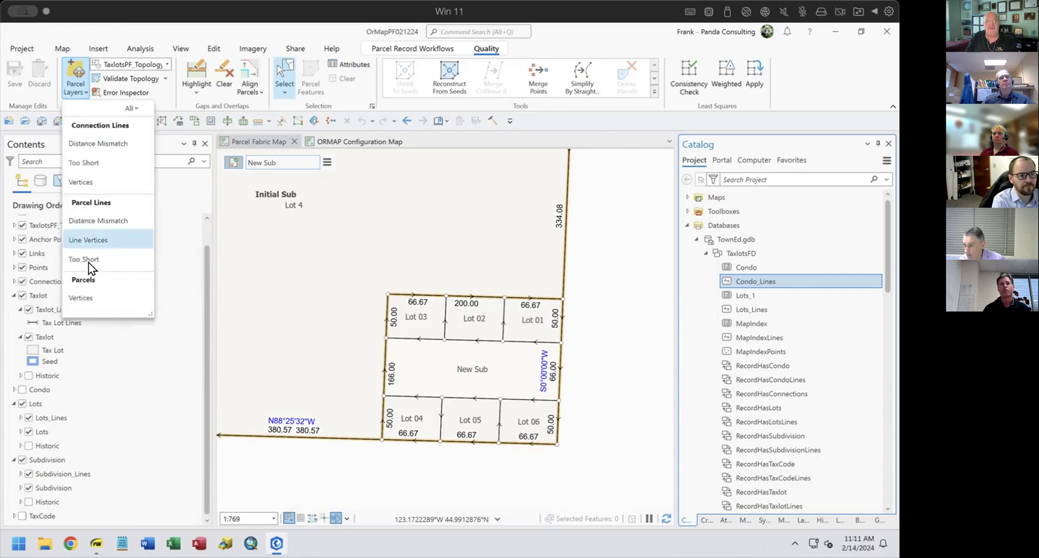
pyautogui.click(106, 219)
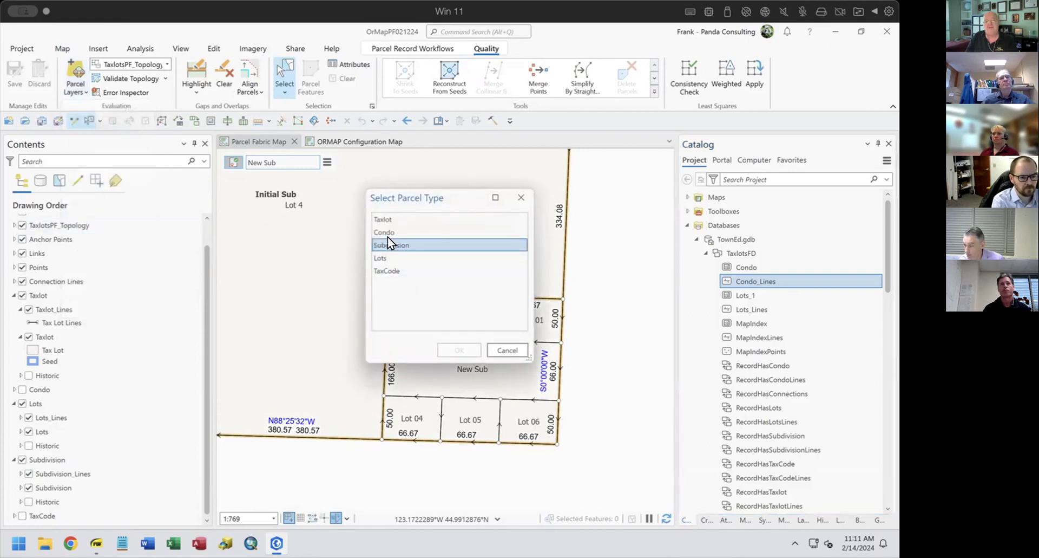
pyautogui.click(389, 219)
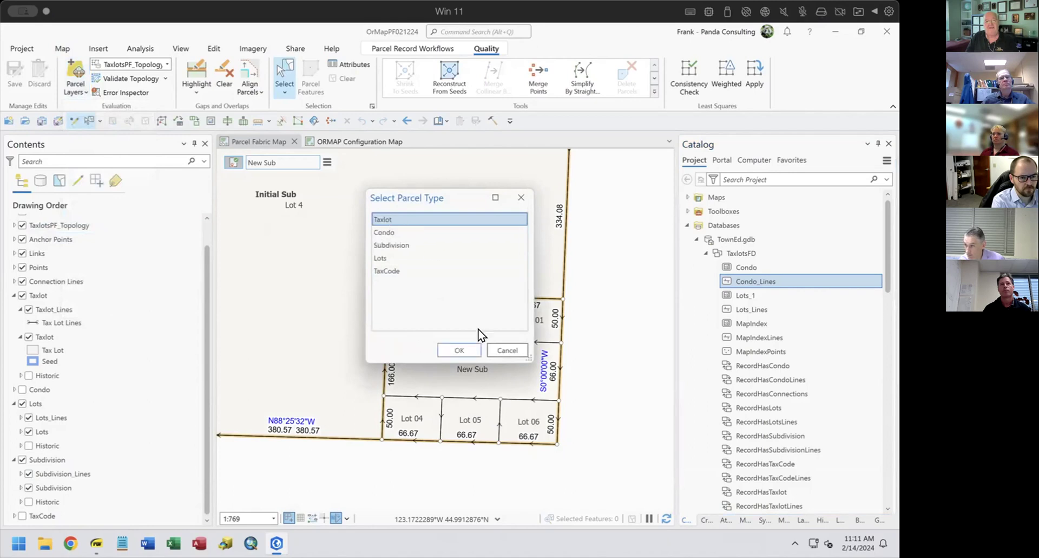
pyautogui.click(460, 351)
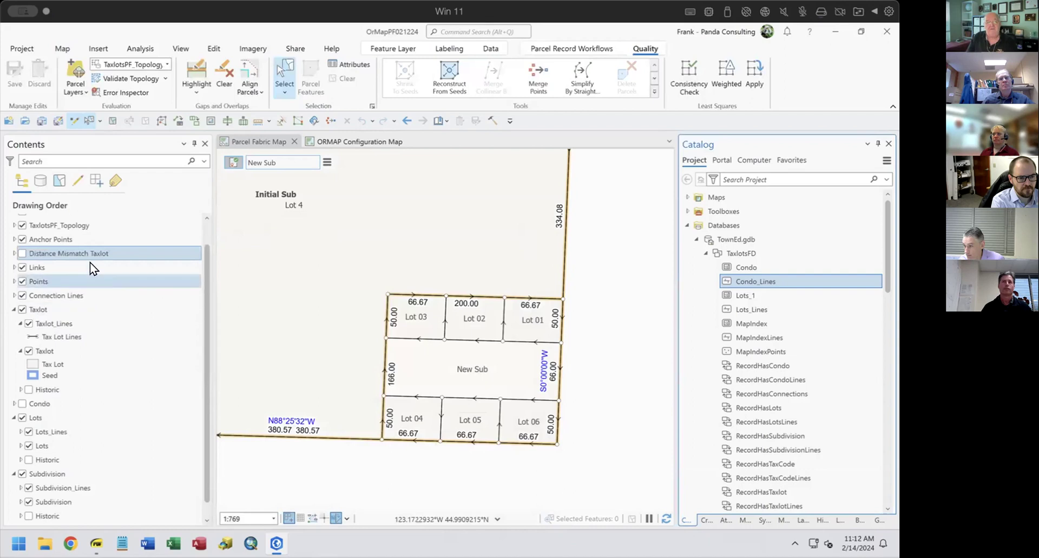
pyautogui.click(21, 253)
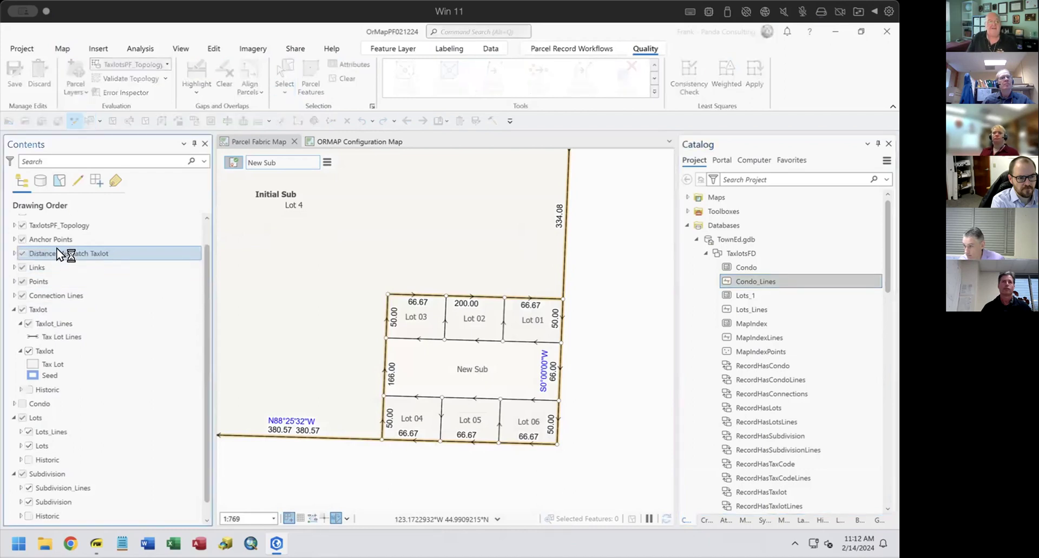
# Open the Distance Mismatch Taxlot attribute table and zoom the map to the line in its first row.
pyautogui.rightClick(58, 248)
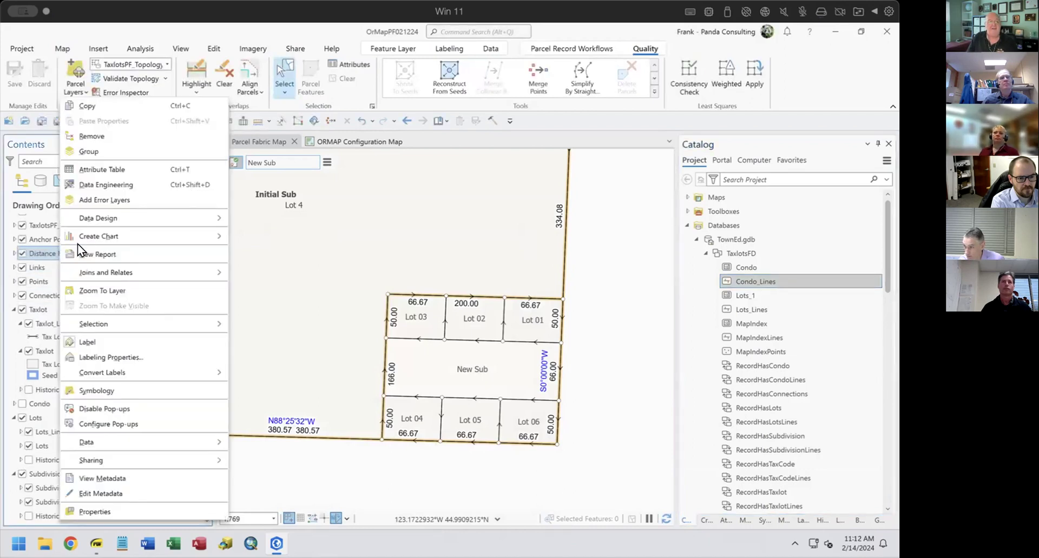
pyautogui.click(105, 169)
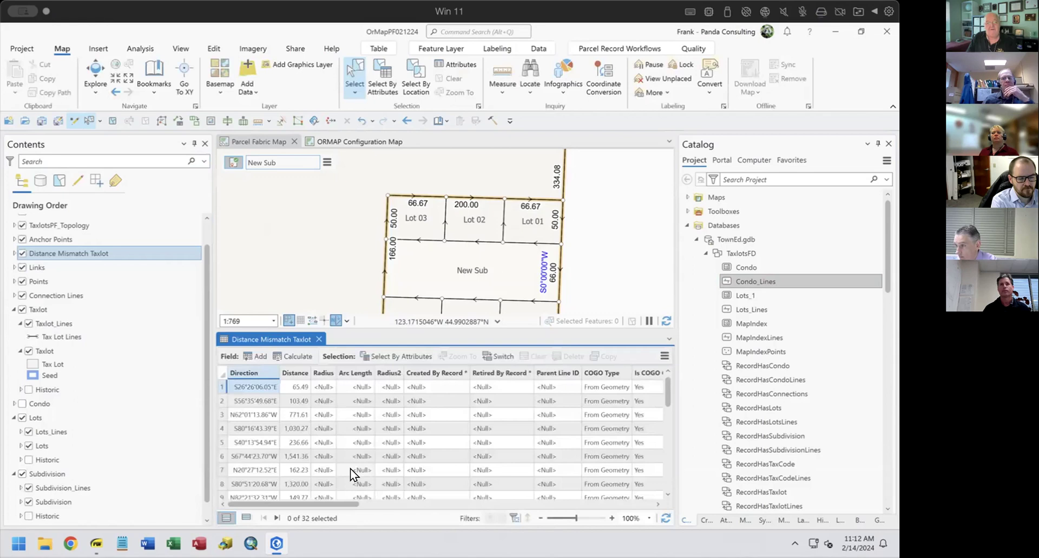
pyautogui.click(219, 387)
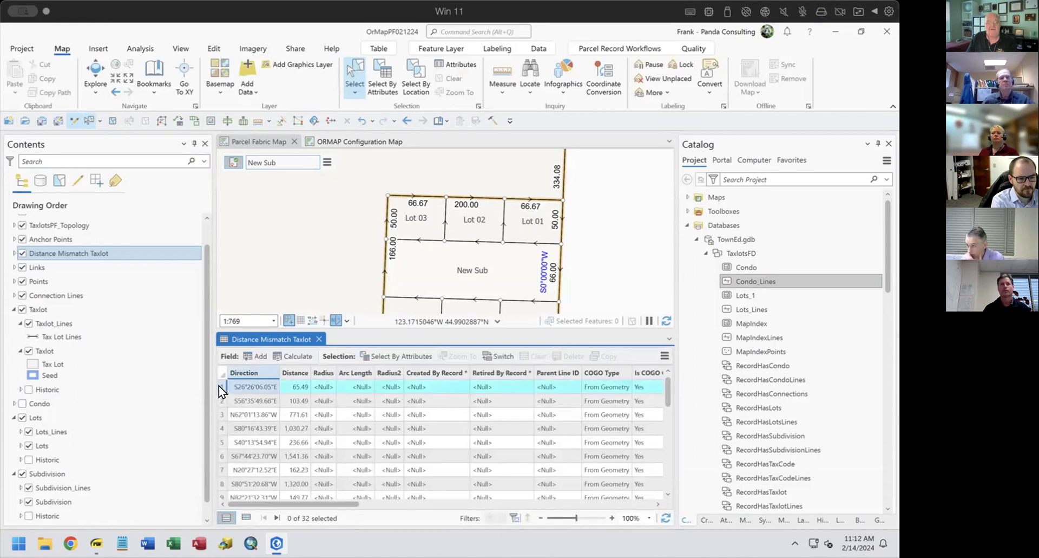
pyautogui.rightClick(219, 385)
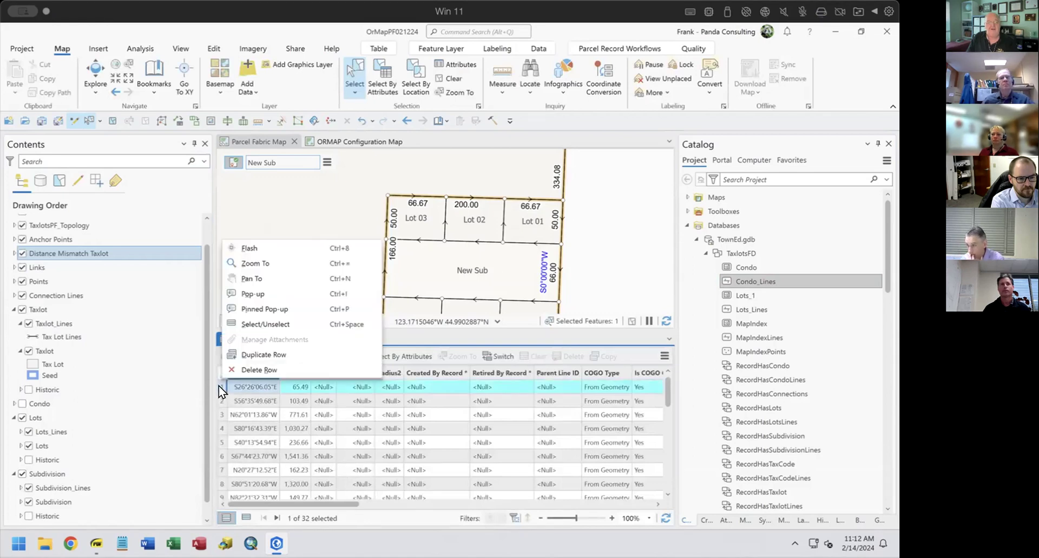
pyautogui.click(250, 263)
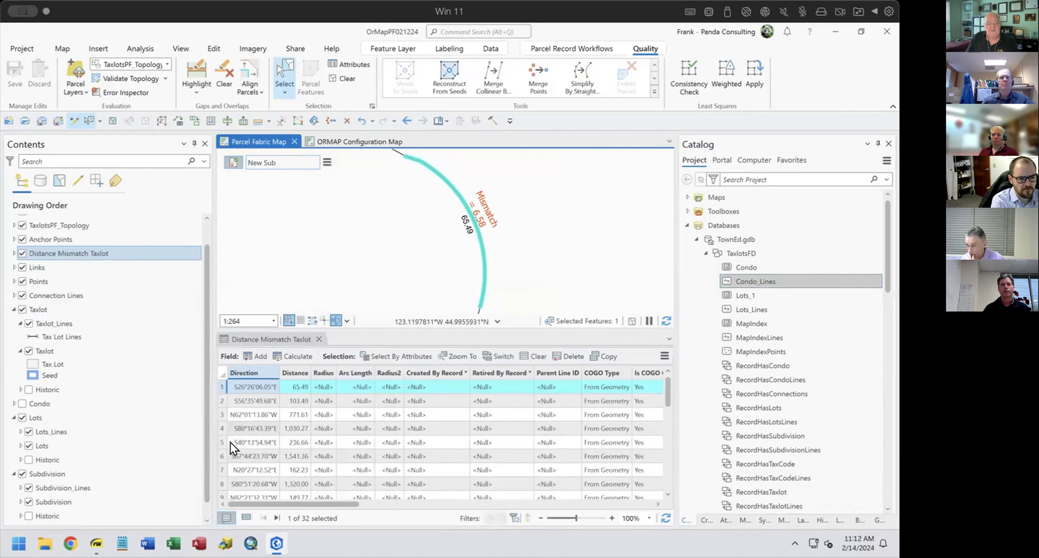
# Zoom to the mismatched taxlot lines in the third and fifth rows of the table.
pyautogui.click(220, 413)
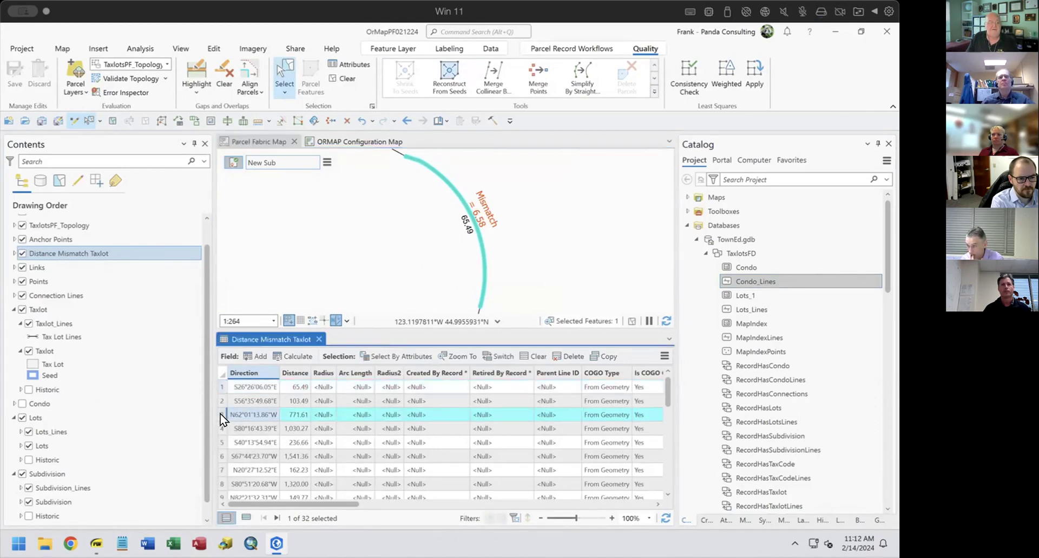
pyautogui.rightClick(220, 413)
pyautogui.click(255, 292)
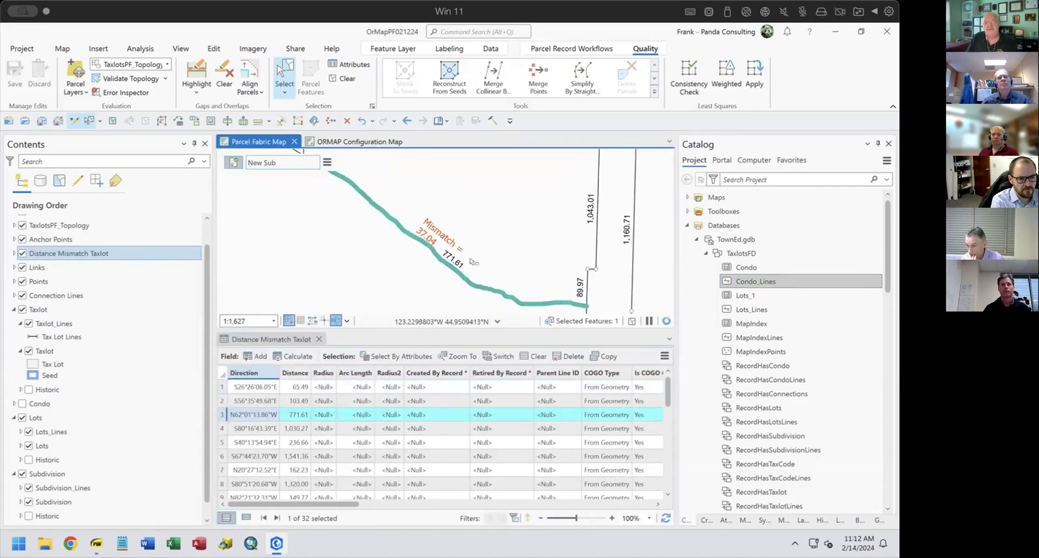
pyautogui.rightClick(219, 440)
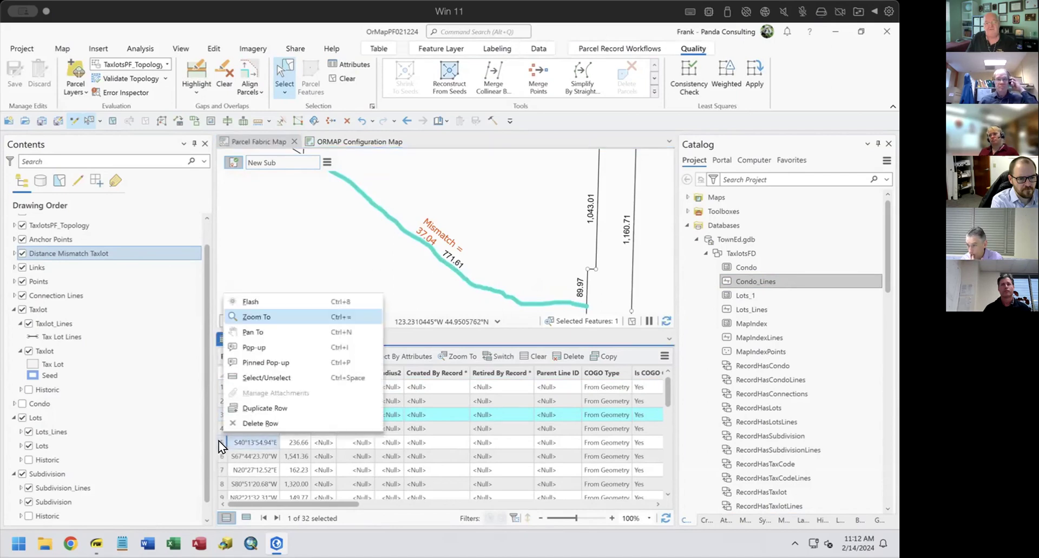
pyautogui.click(253, 328)
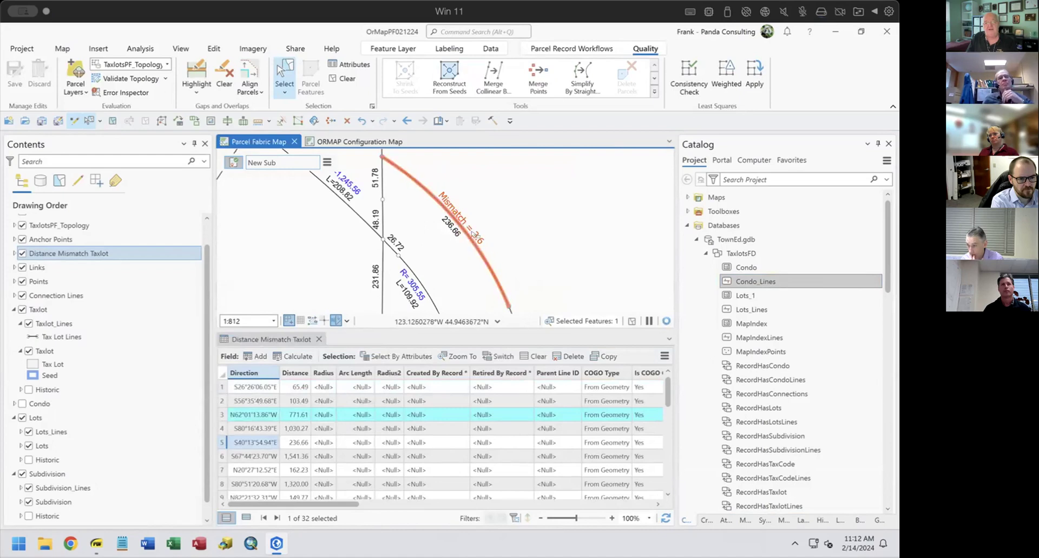
# Examine how the highlighted distance mismatches are spread across the taxlot map, including those along the curved roads.
pyautogui.scroll(-4, 530, 253)
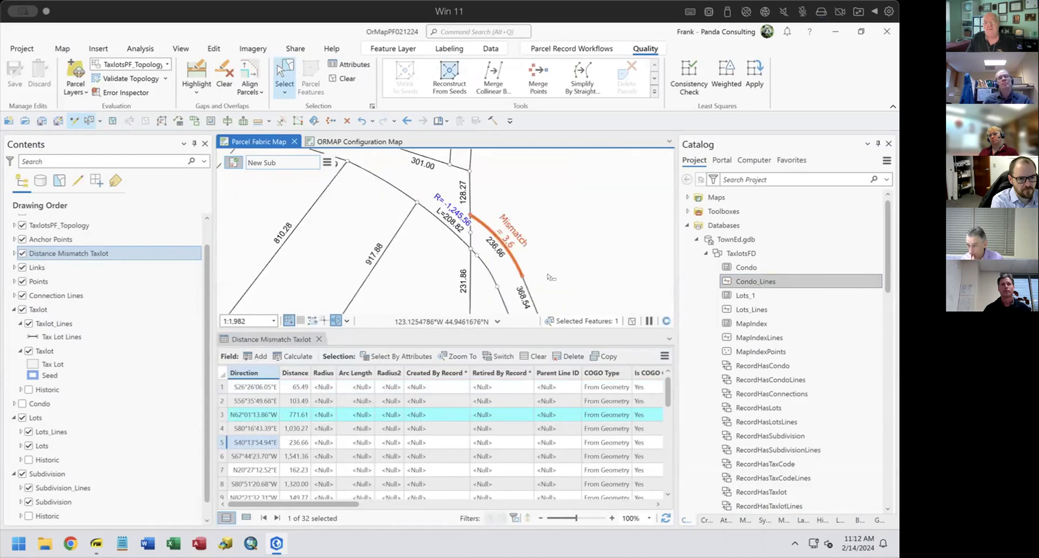
pyautogui.scroll(-4, 500, 261)
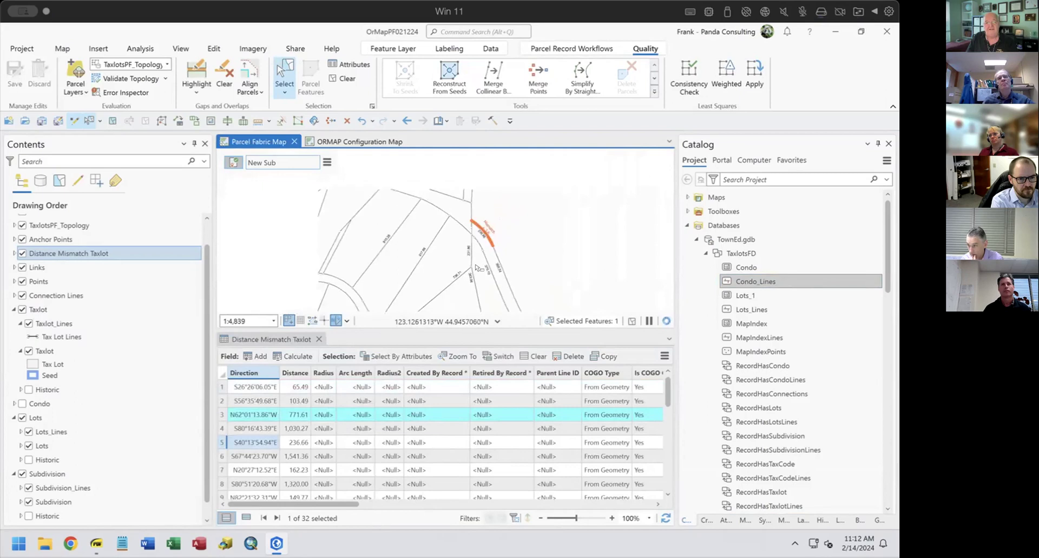
pyautogui.scroll(-4, 477, 265)
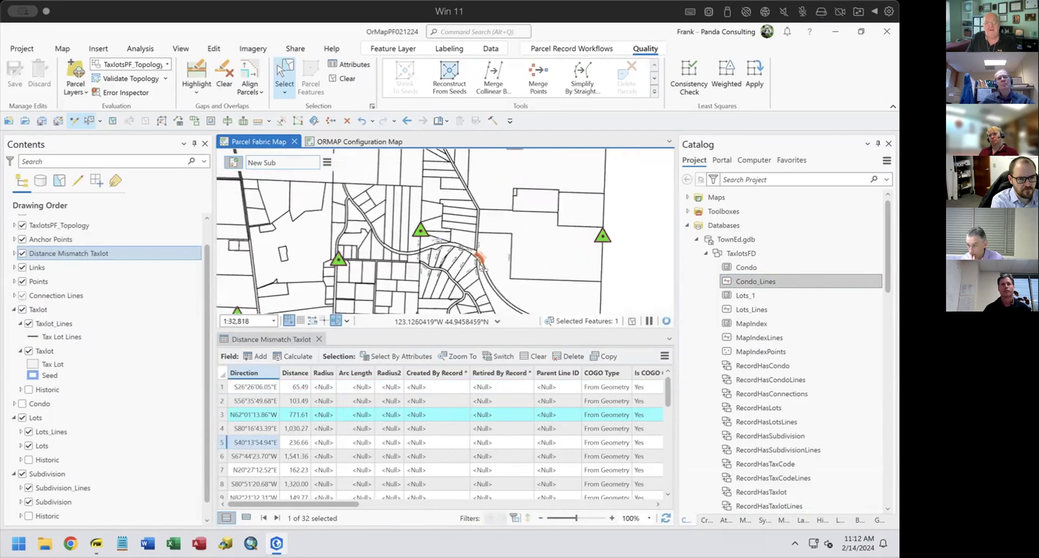
pyautogui.moveTo(337, 285); pyautogui.dragTo(382, 206)
pyautogui.scroll(-5, 382, 207)
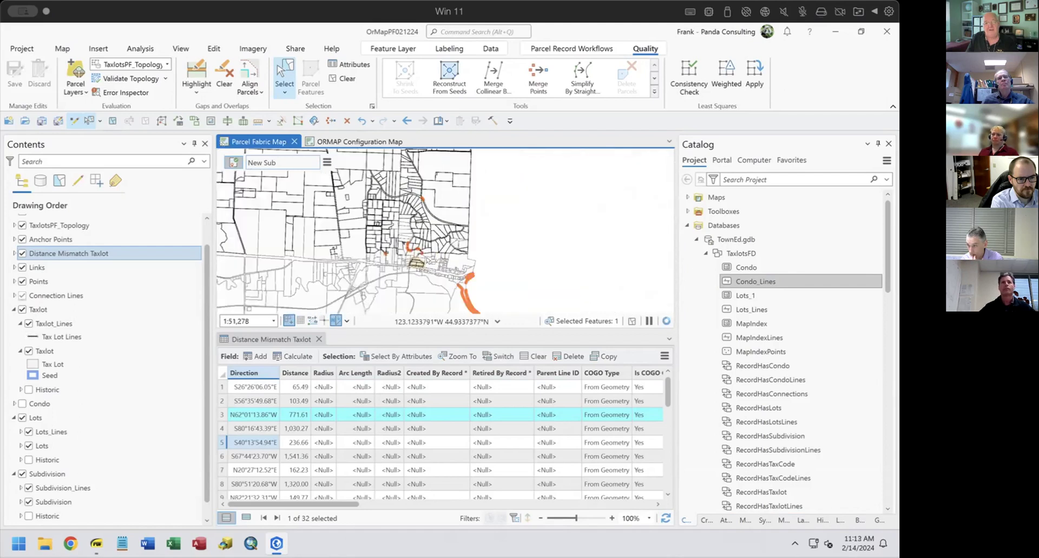
pyautogui.scroll(9, 381, 261)
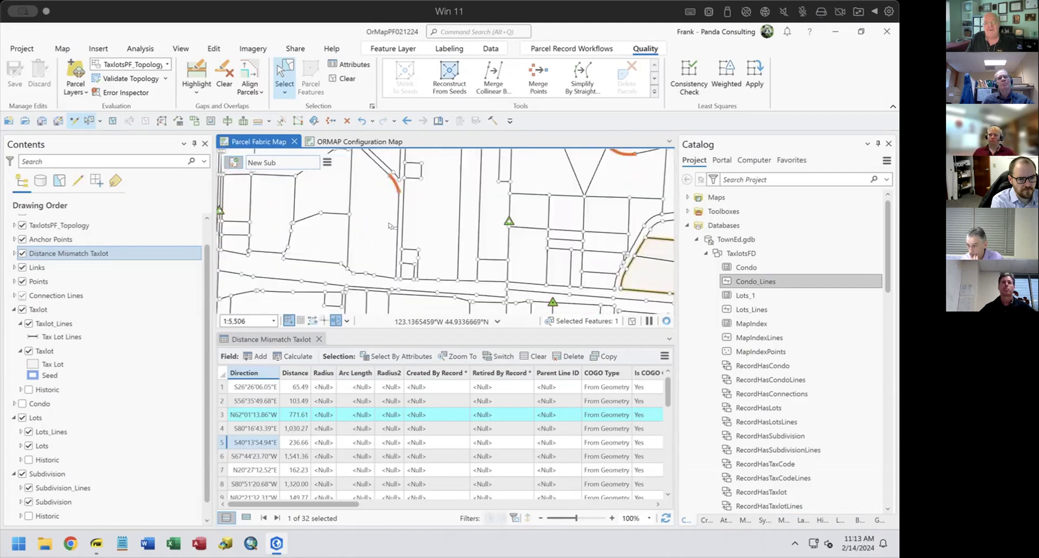
pyautogui.moveTo(310, 226); pyautogui.dragTo(192, 217)
pyautogui.moveTo(490, 212); pyautogui.dragTo(473, 282)
pyautogui.moveTo(453, 240); pyautogui.dragTo(504, 255)
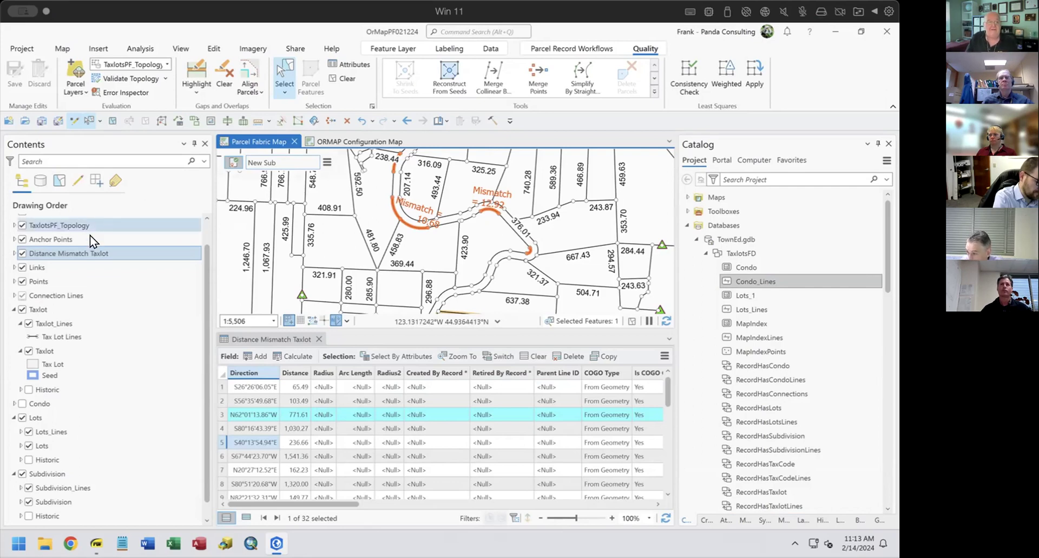
# Remove the Distance Mismatch Taxlot layer from the map and close its attribute table.
pyautogui.rightClick(77, 253)
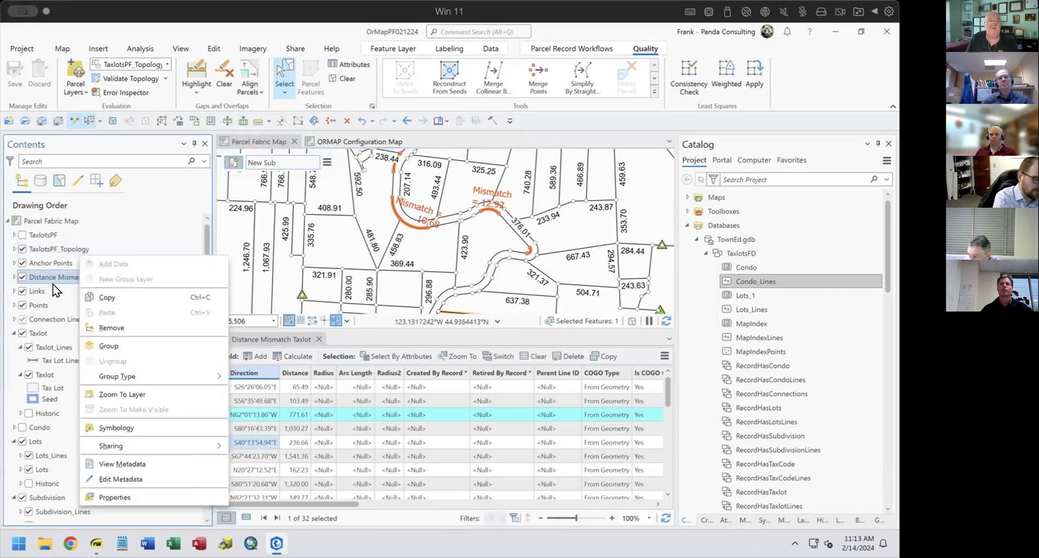
pyautogui.click(97, 328)
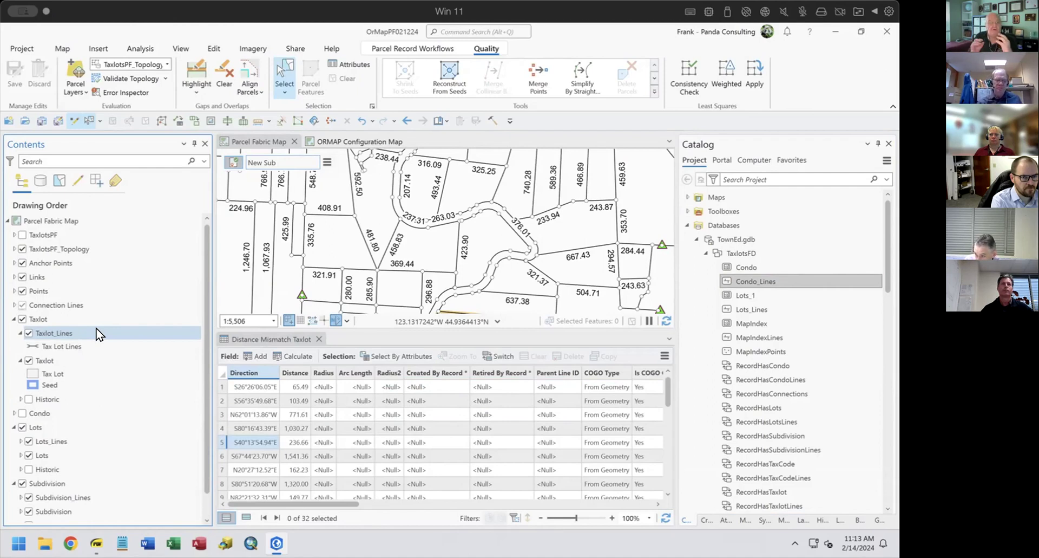
pyautogui.click(319, 338)
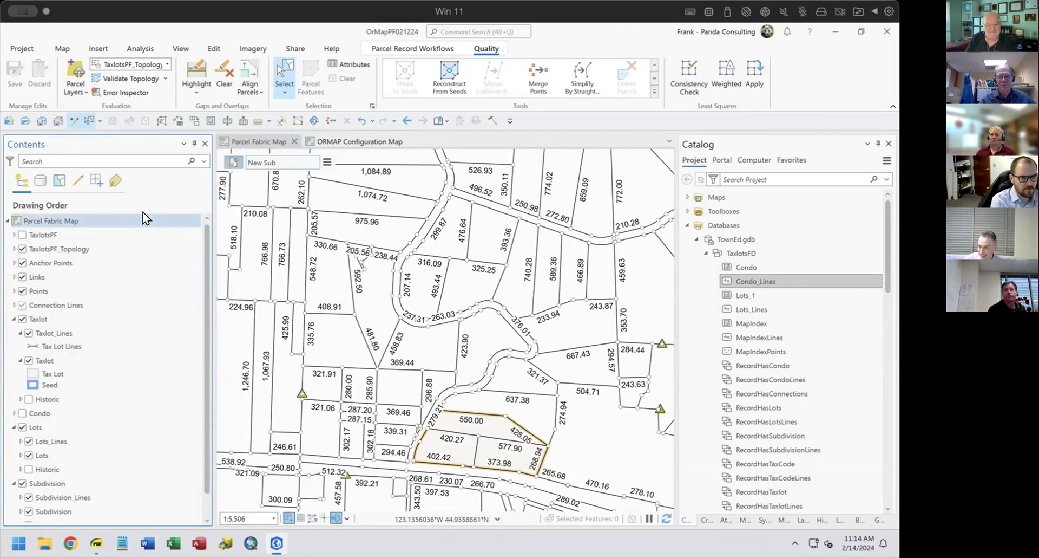
# Step back through the previous map extents to the New Sub subdivision with Lots 01 to 06.
pyautogui.click(405, 119)
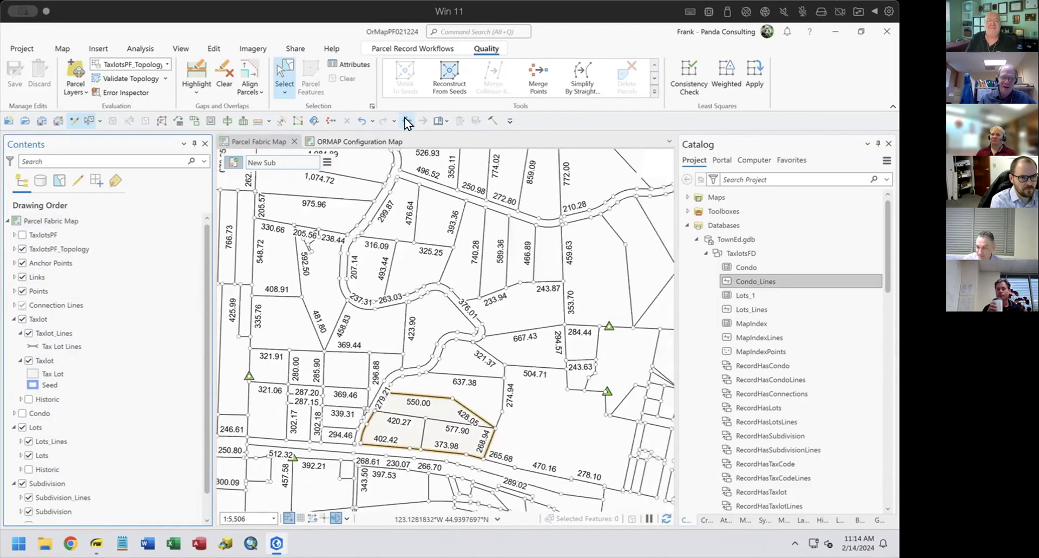
pyautogui.click(405, 118)
pyautogui.click(405, 118)
pyautogui.click(405, 118)
pyautogui.click(406, 120)
pyautogui.click(406, 120)
pyautogui.click(406, 120)
pyautogui.click(406, 120)
pyautogui.click(405, 120)
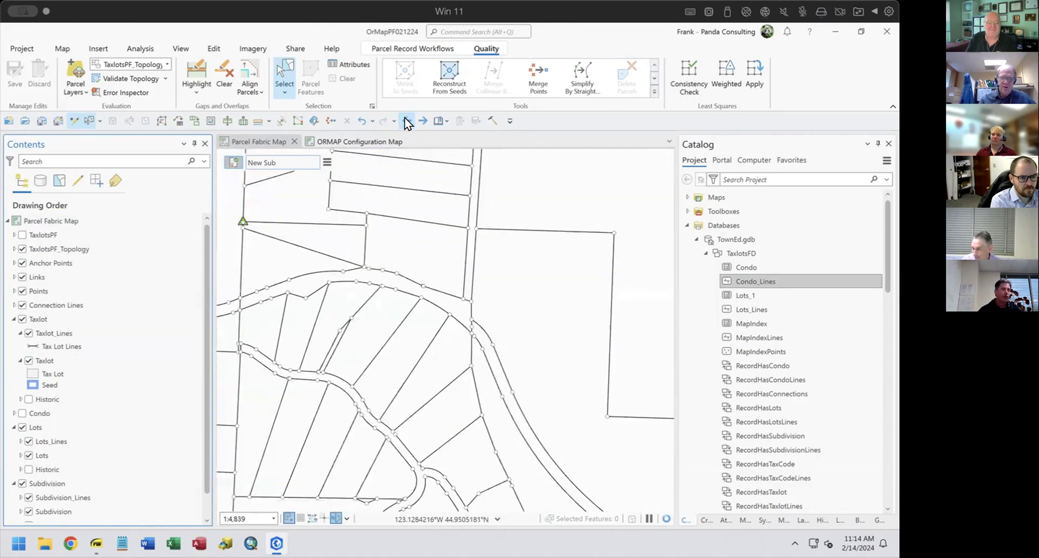
pyautogui.click(406, 120)
pyautogui.click(406, 120)
pyautogui.click(406, 120)
pyautogui.click(406, 120)
pyautogui.click(406, 120)
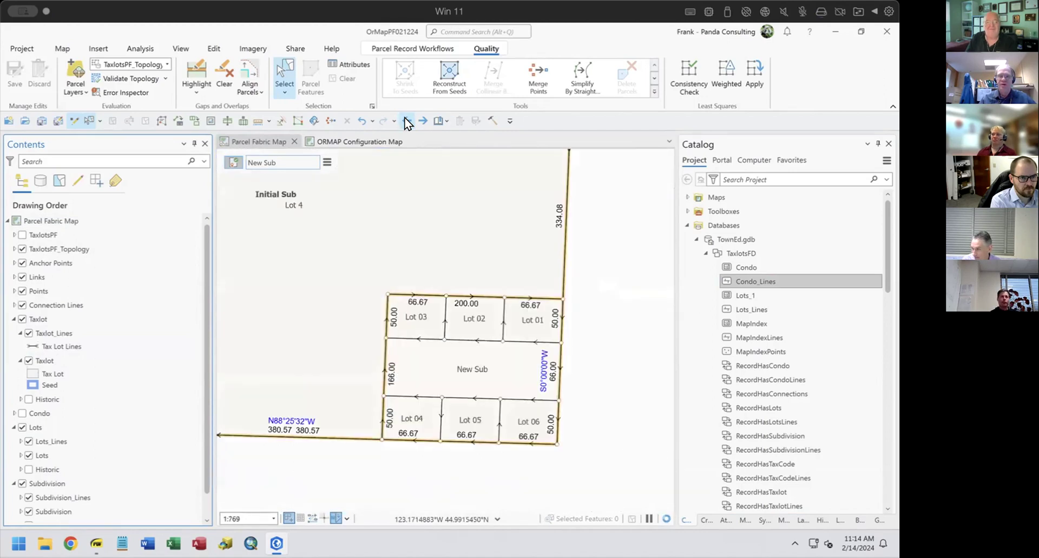
# Review the New Sub subdivision within Lot 4 and view the properties of the active New Sub record.
pyautogui.click(406, 120)
pyautogui.click(406, 121)
pyautogui.scroll(-5, 448, 243)
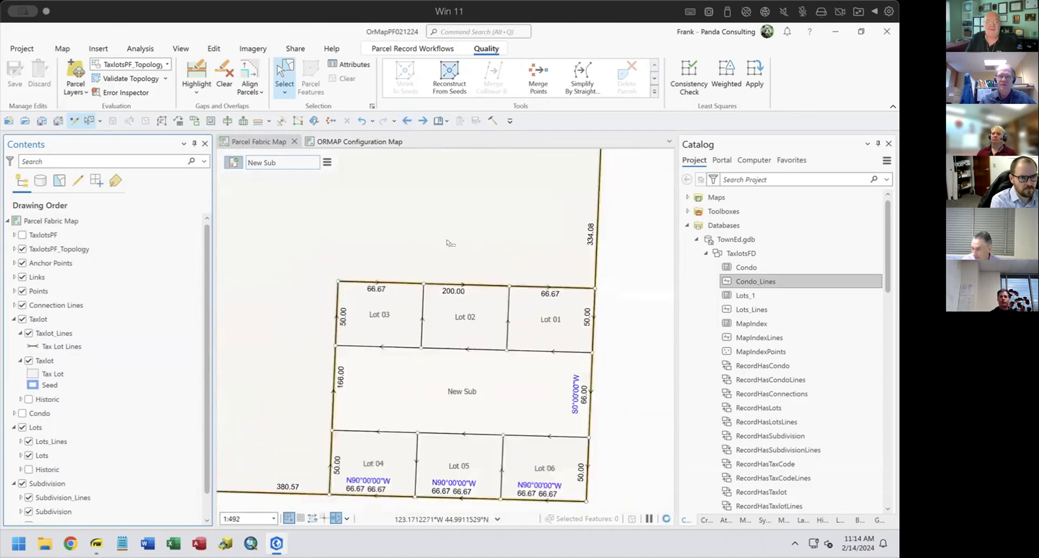
pyautogui.scroll(4, 448, 243)
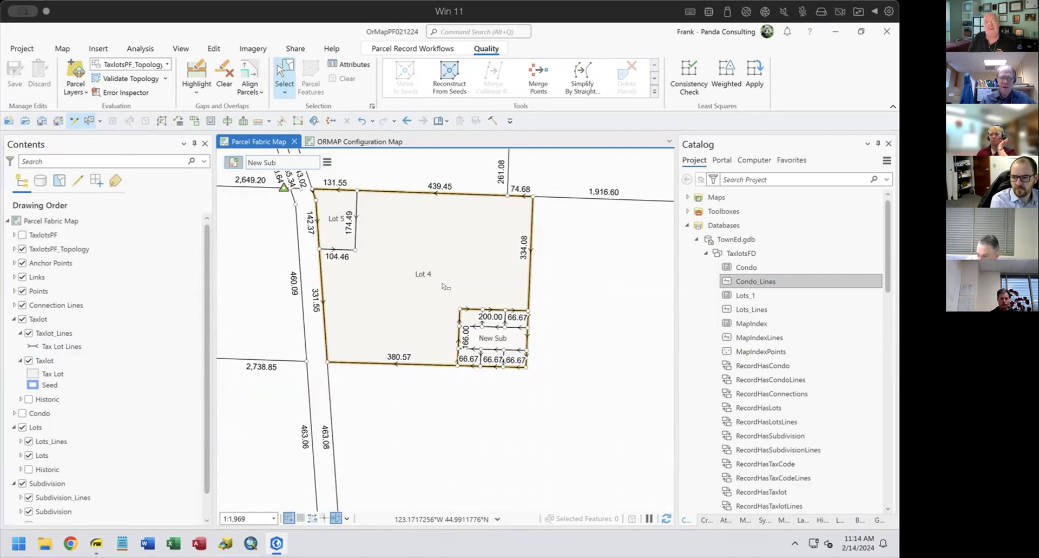
pyautogui.click(328, 162)
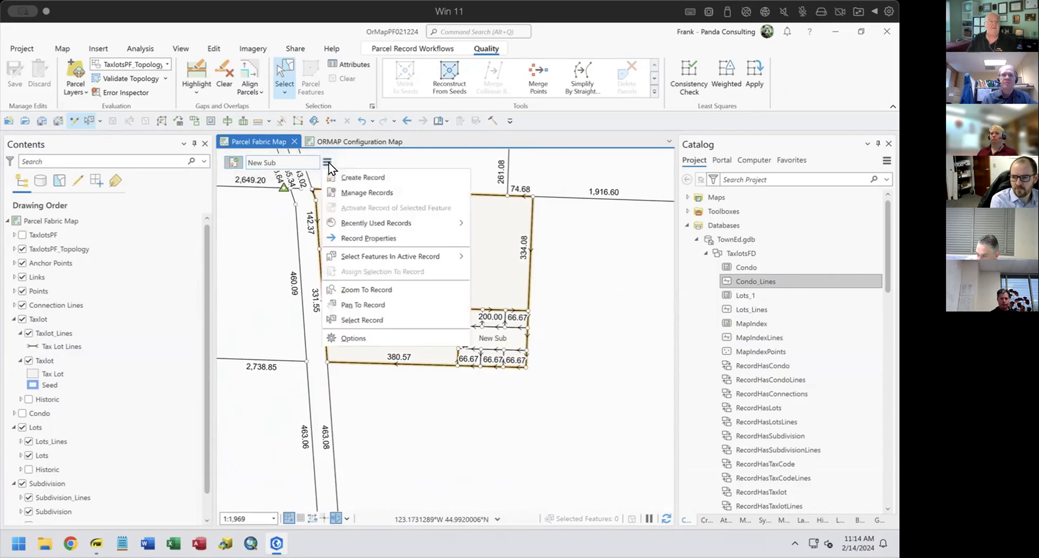
pyautogui.click(375, 237)
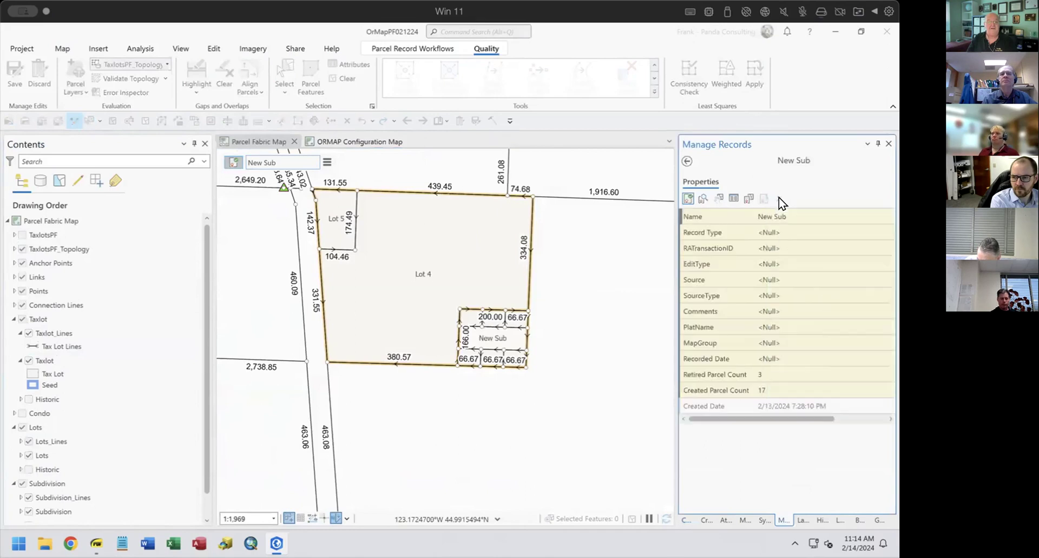
# Show the New Sub record in Manage Records and check the delete option among its available actions, without applying it.
pyautogui.click(327, 163)
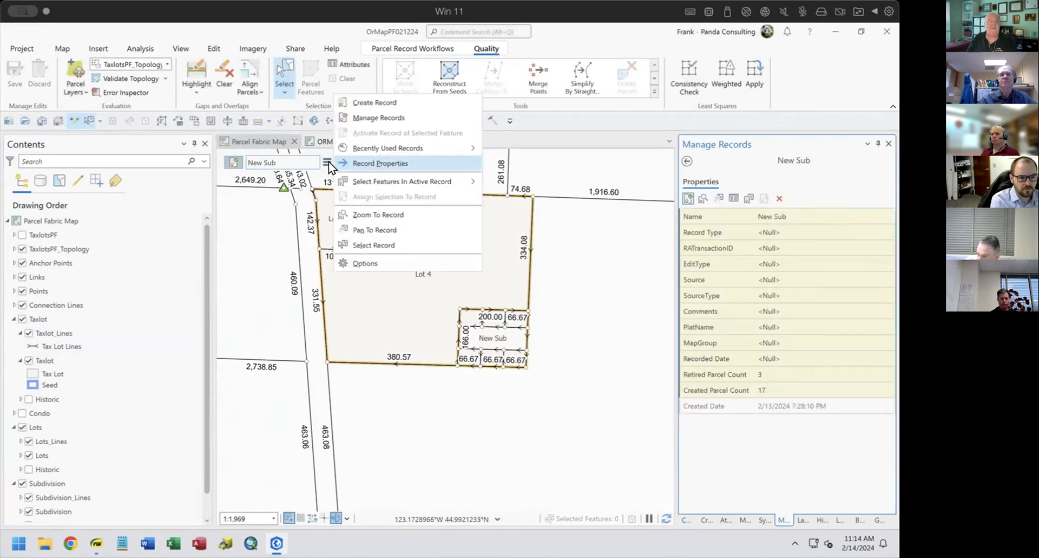
pyautogui.click(366, 116)
pyautogui.moveTo(854, 216)
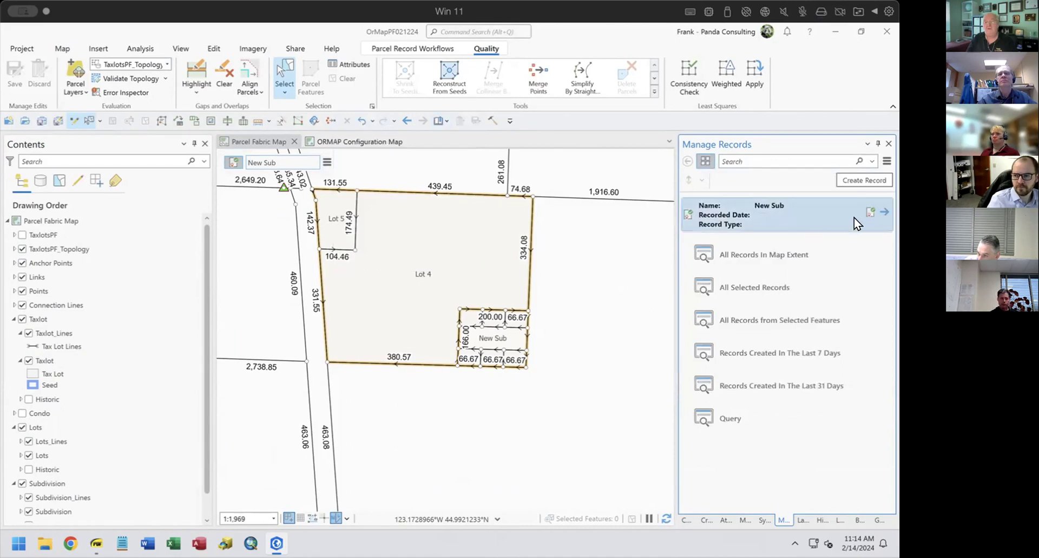
pyautogui.rightClick(810, 216)
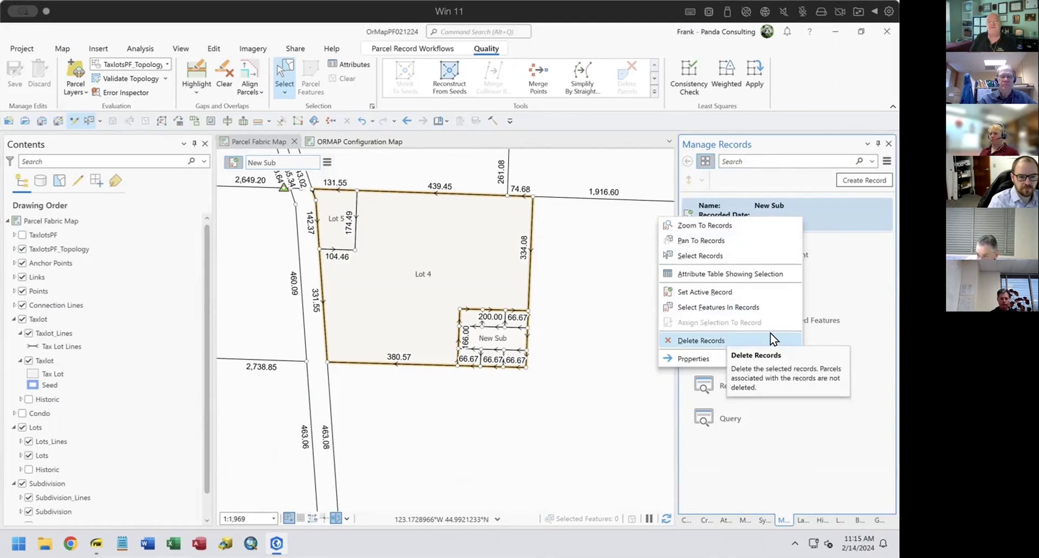
pyautogui.click(817, 67)
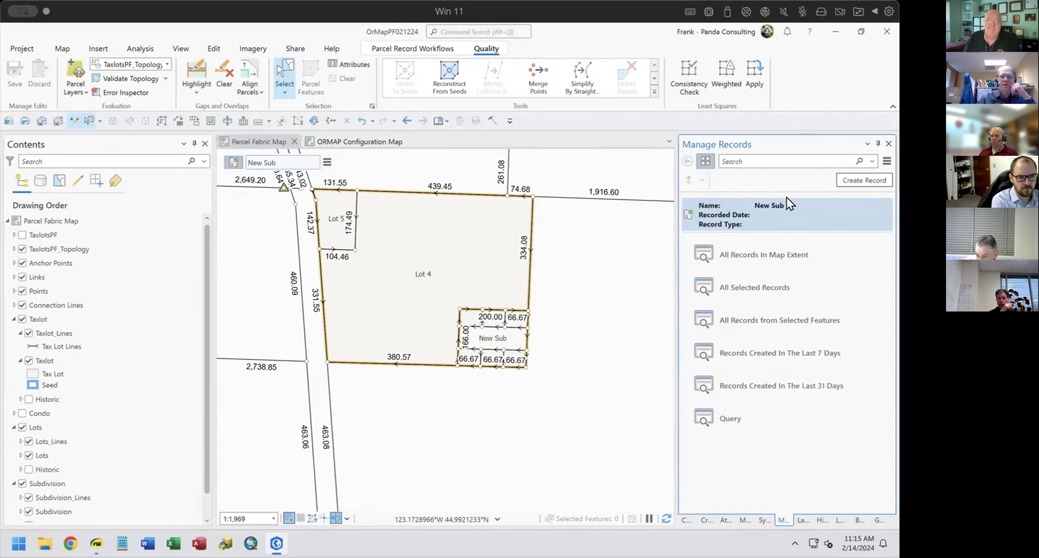
# Bring back the Catalog and inspect the map's Ground To Grid Corrections settings for direction offset and distance factor.
pyautogui.click(687, 520)
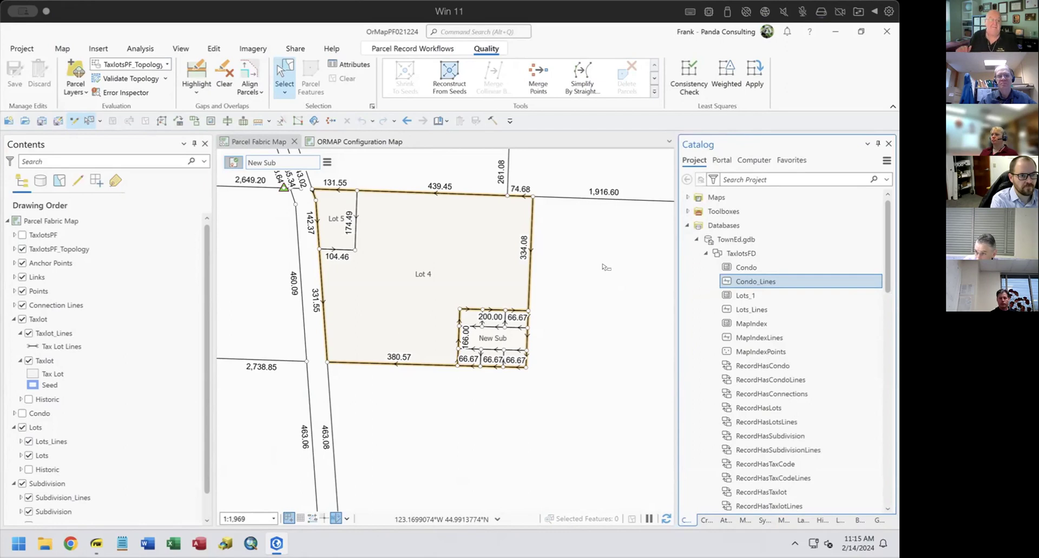
pyautogui.click(334, 517)
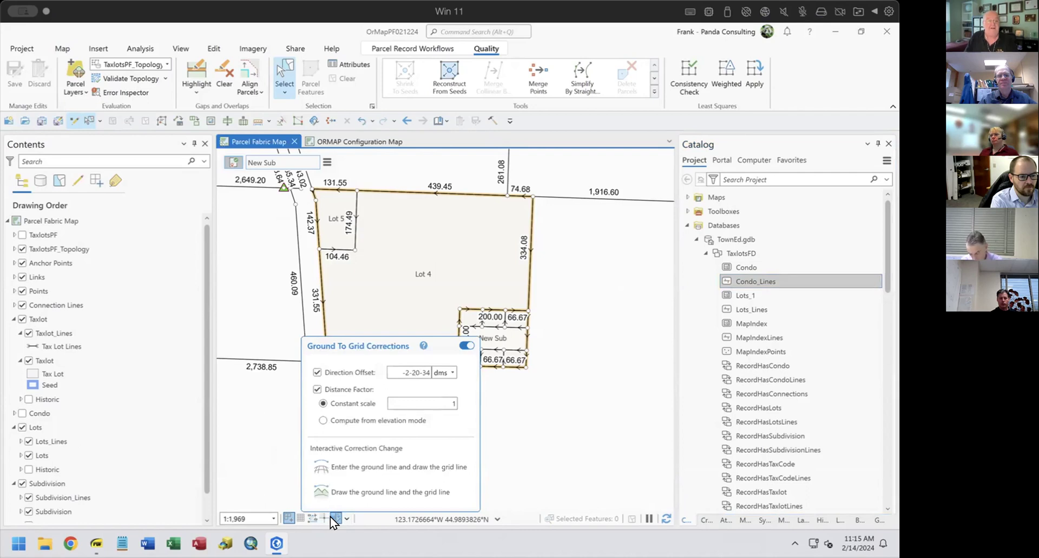
pyautogui.click(330, 516)
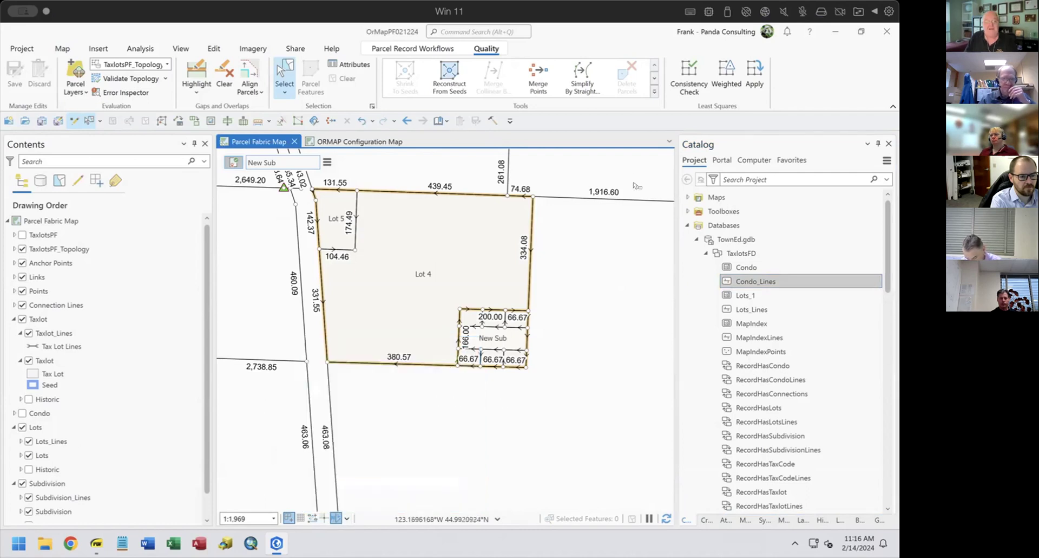
pyautogui.click(330, 516)
pyautogui.click(330, 515)
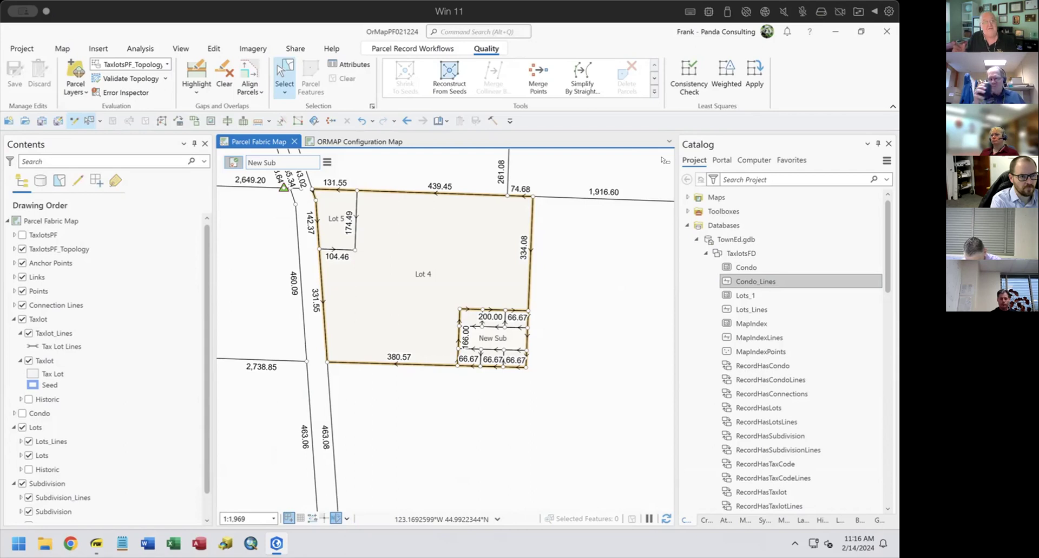
pyautogui.click(332, 518)
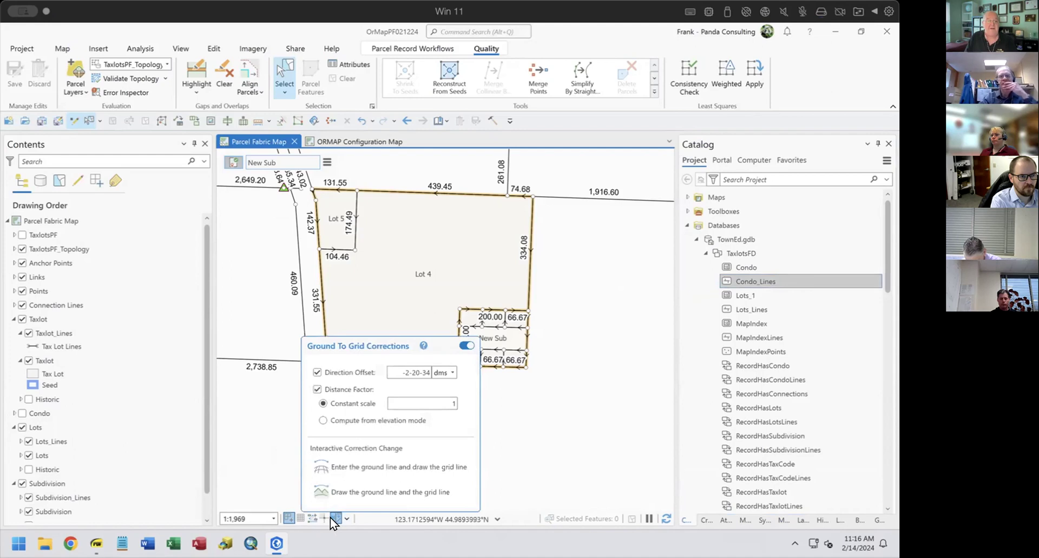
pyautogui.click(330, 518)
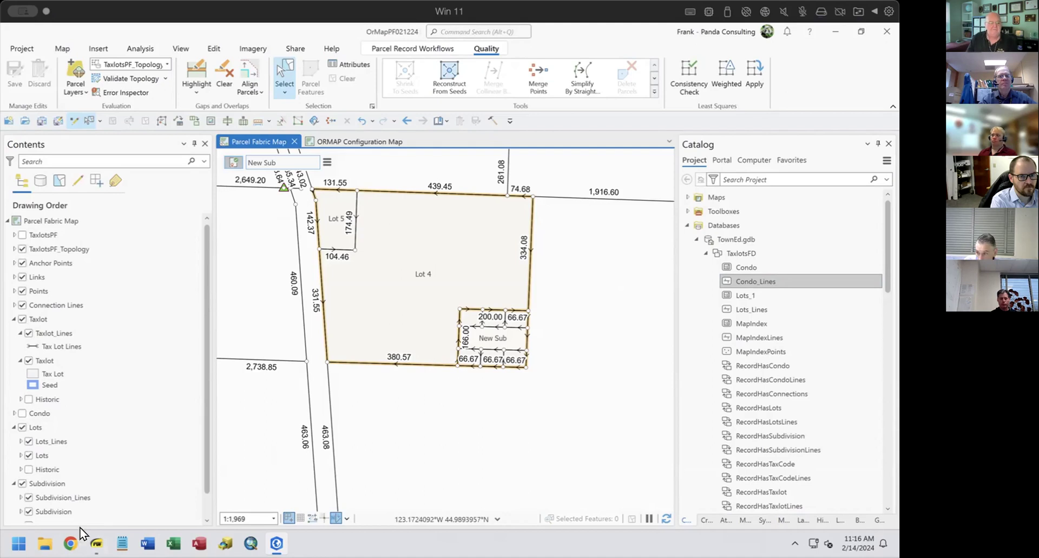
# Switch to ORMAP Parcel Fabric Training.pdf, read the Traverse Tool slide on page 30, and return to the parcel fabric map.
pyautogui.click(97, 543)
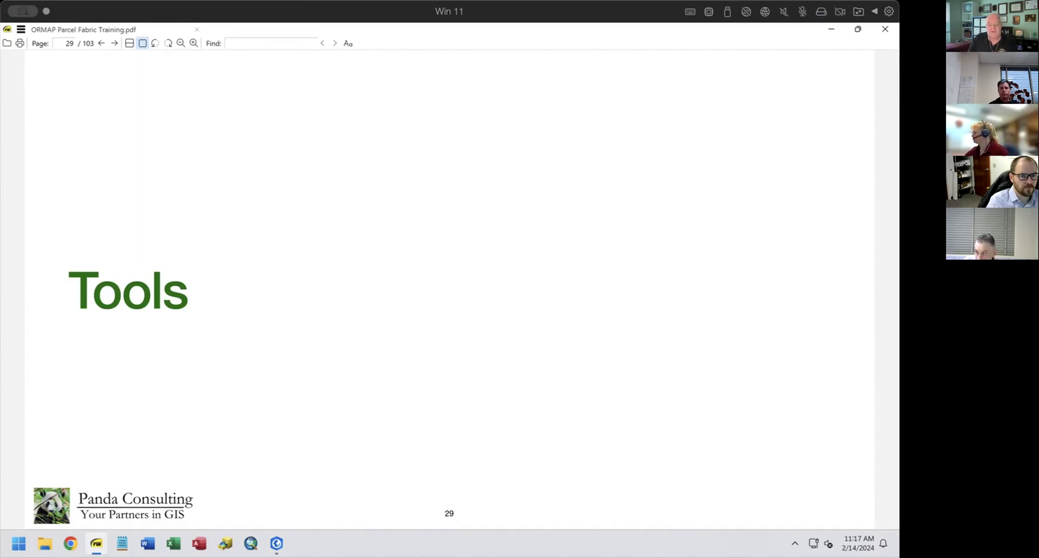
pyautogui.press('pagedown')
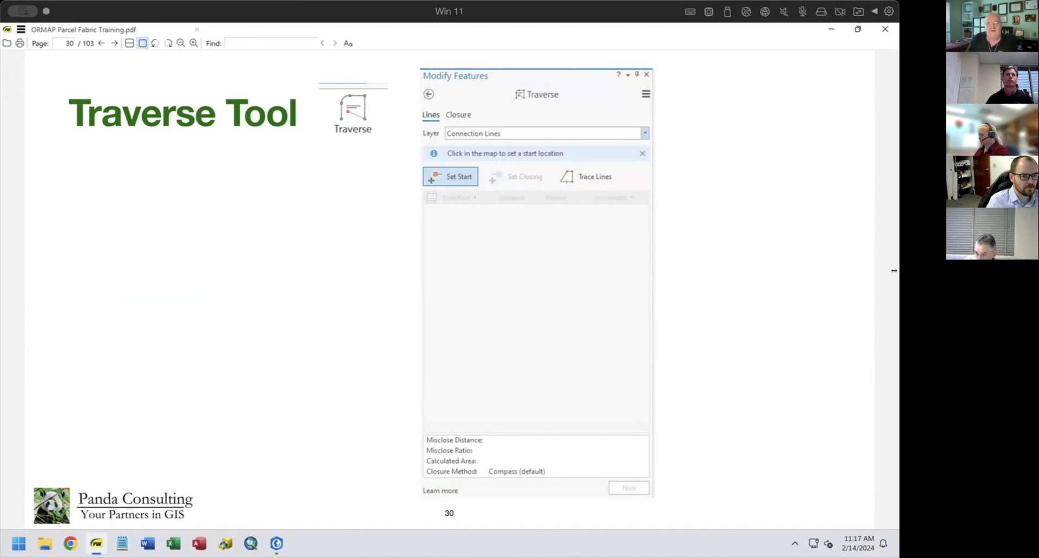
pyautogui.press('pagedown')
pyautogui.press('pageup')
pyautogui.press('pagedown')
pyautogui.press('pagedown')
pyautogui.press('pageup')
pyautogui.press('pageup')
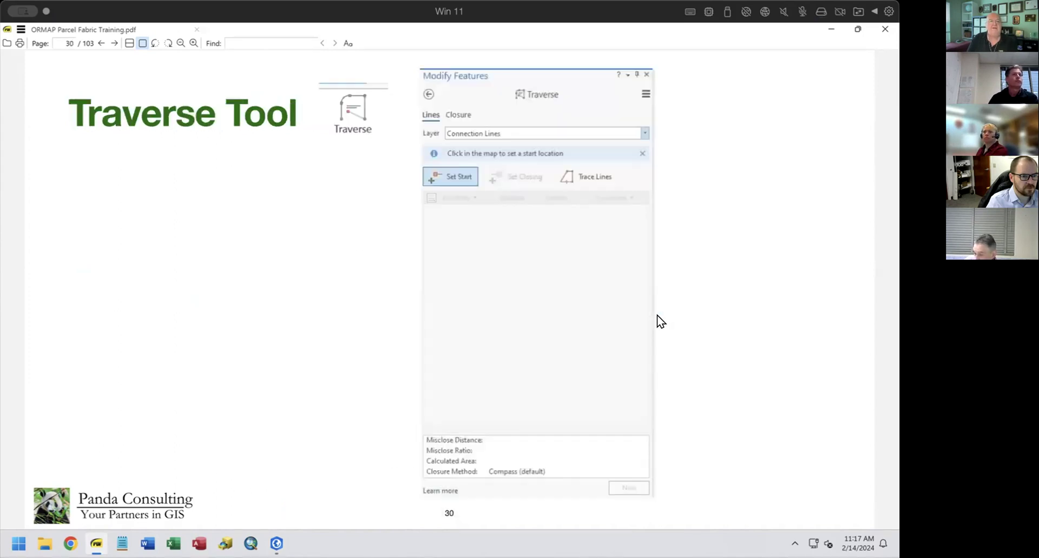
pyautogui.click(833, 28)
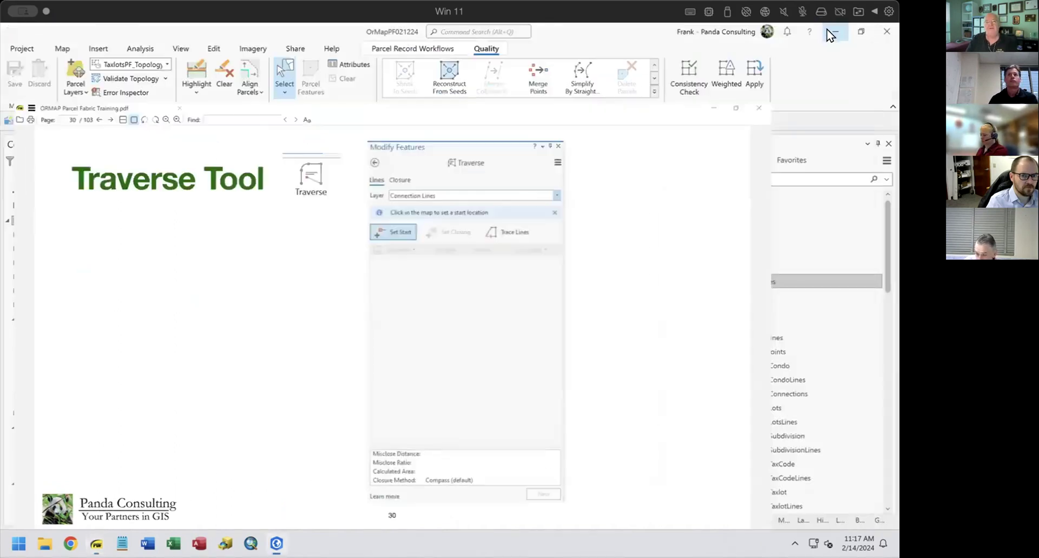
# Pan to the empty area south of New Sub and create a parcel record named Traverse.
pyautogui.moveTo(504, 374); pyautogui.dragTo(399, 169)
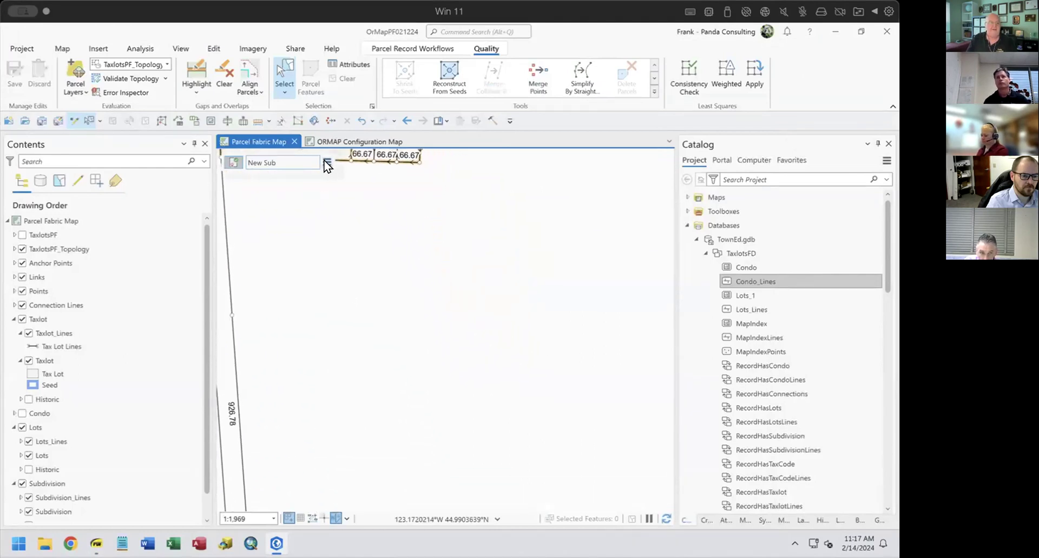
pyautogui.click(327, 162)
pyautogui.click(367, 144)
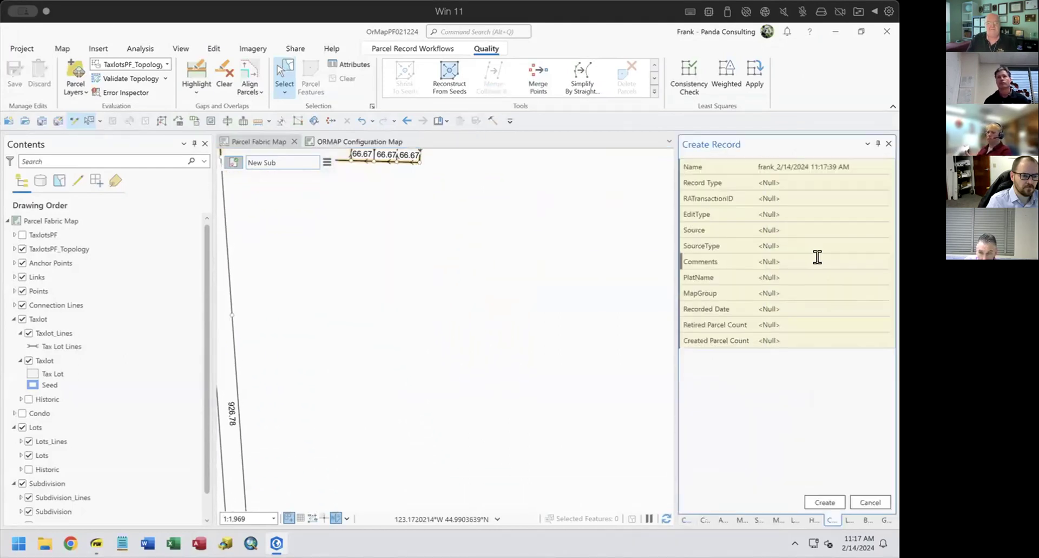
pyautogui.click(786, 164)
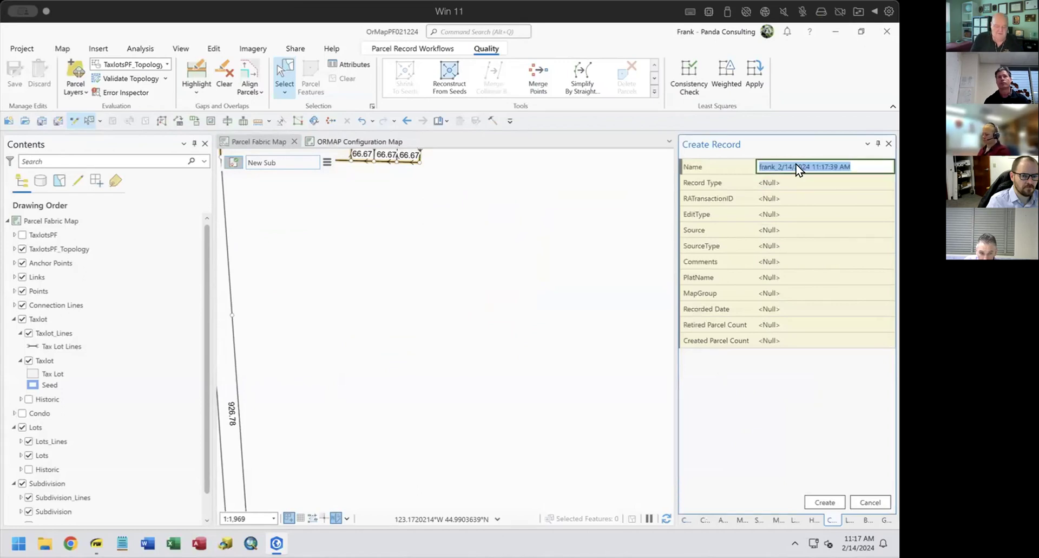
pyautogui.write('Traverse')
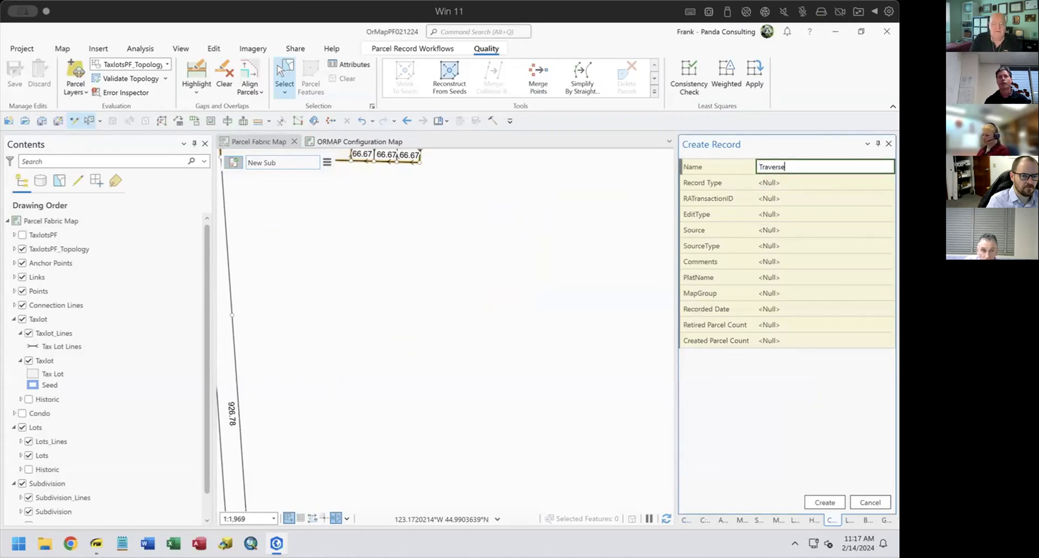
pyautogui.click(828, 182)
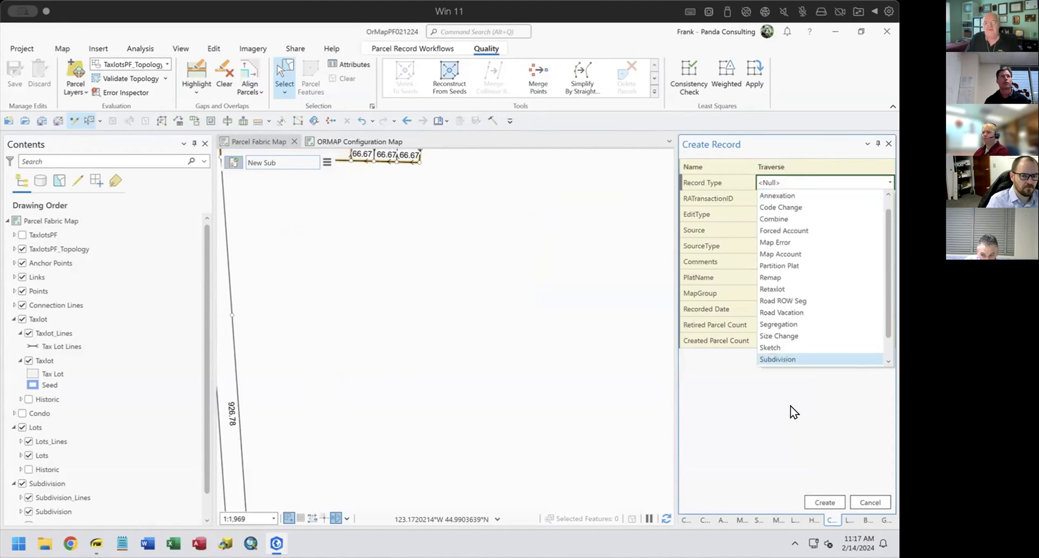
pyautogui.click(825, 502)
pyautogui.click(819, 503)
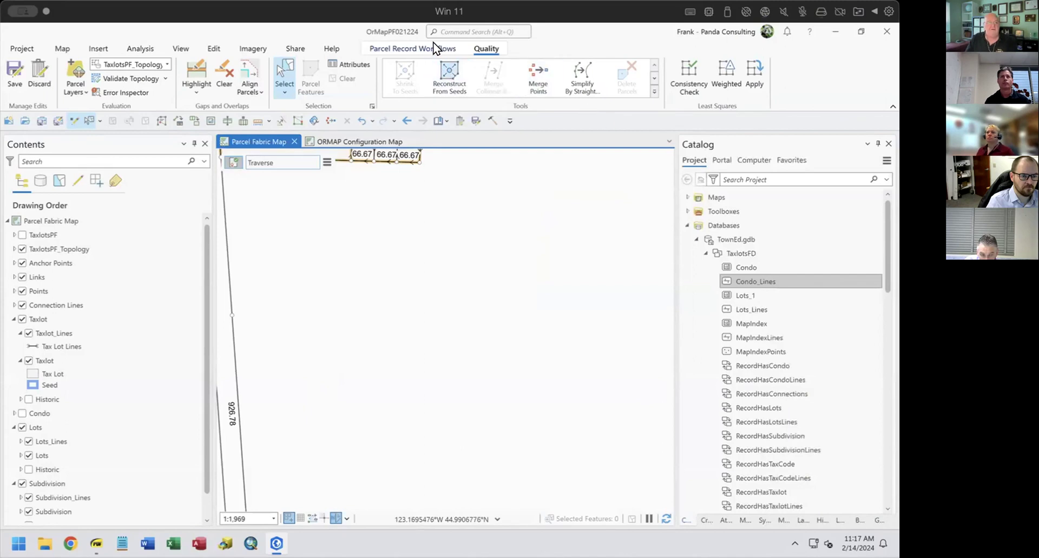
# Bring up the parcel record workflow tools and locate Traverse in the COGO group of Modify Features.
pyautogui.click(413, 48)
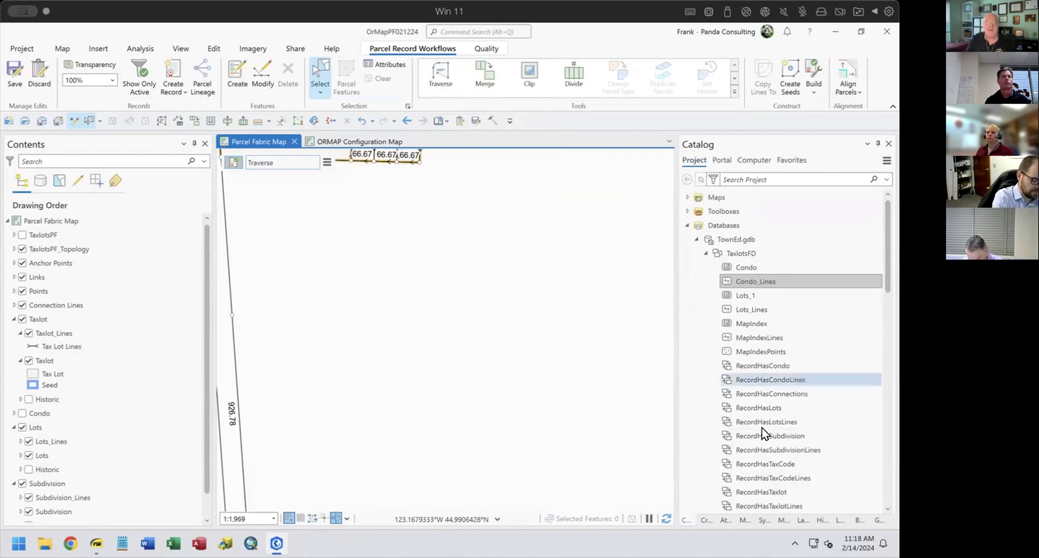
pyautogui.click(745, 518)
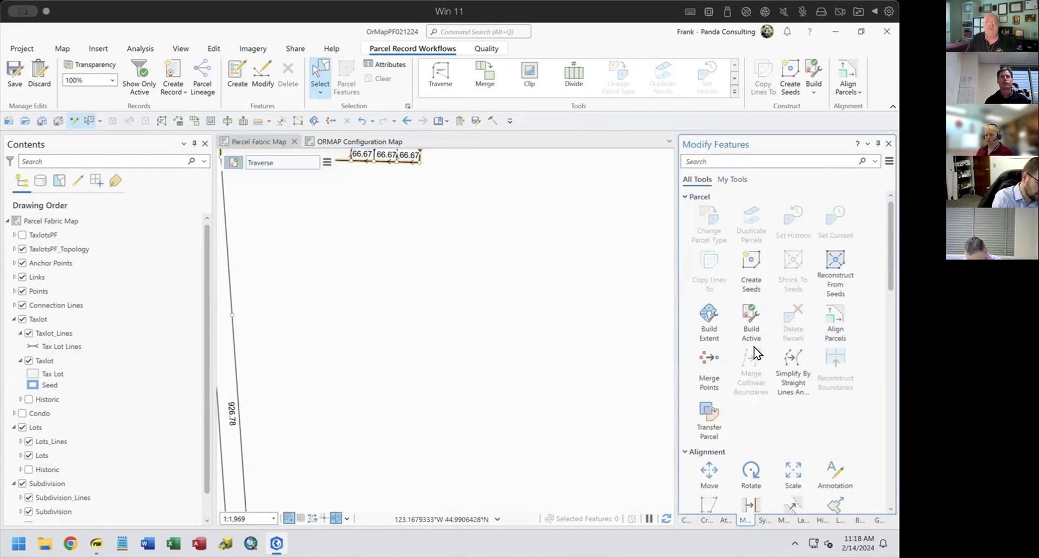
pyautogui.scroll(-4, 751, 323)
pyautogui.scroll(-12, 750, 323)
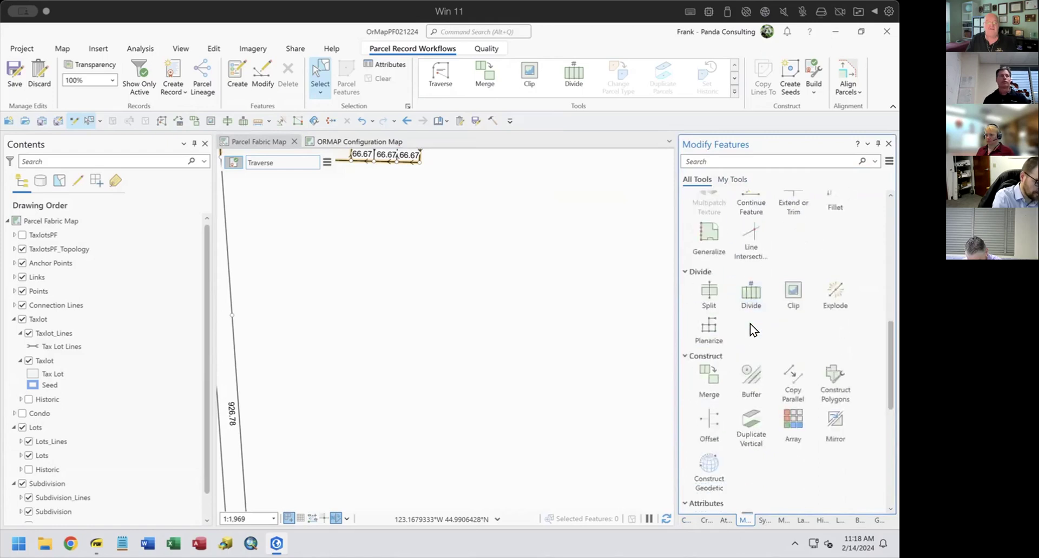
pyautogui.scroll(-4, 745, 332)
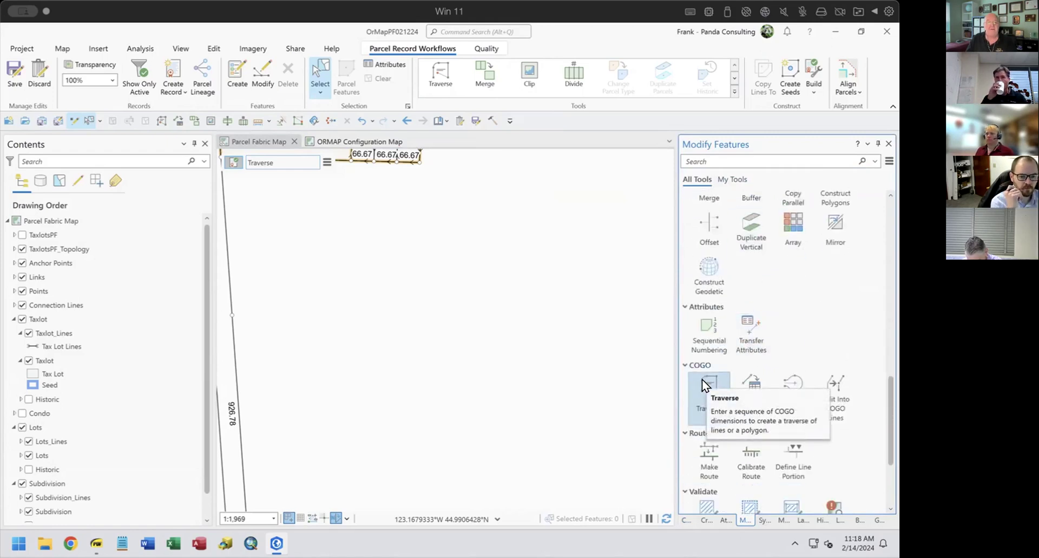
pyautogui.click(735, 92)
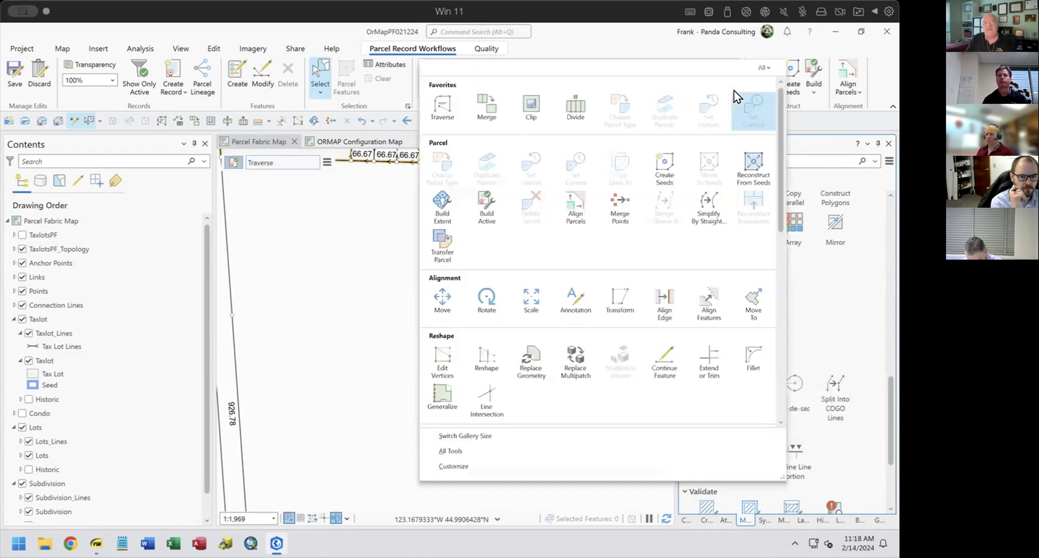
pyautogui.click(460, 450)
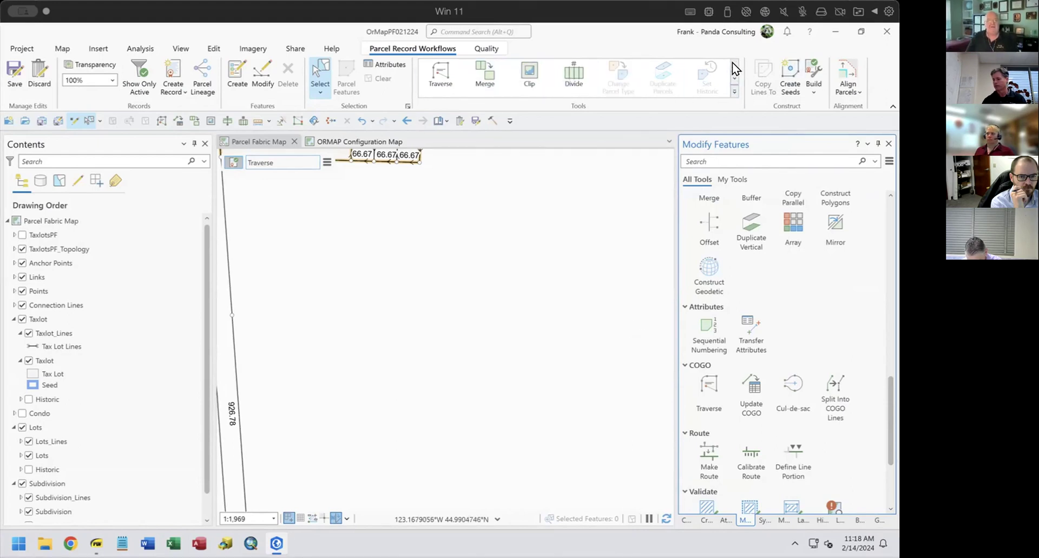
# Switch the parcel editing tools gallery to its compact icon size and expand it to show all tool groups.
pyautogui.click(733, 77)
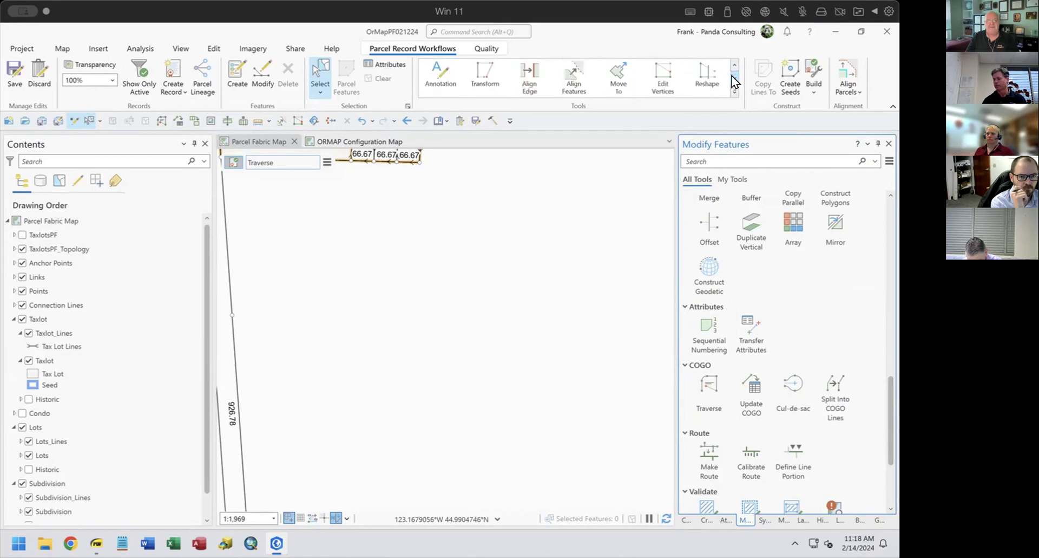
pyautogui.click(734, 66)
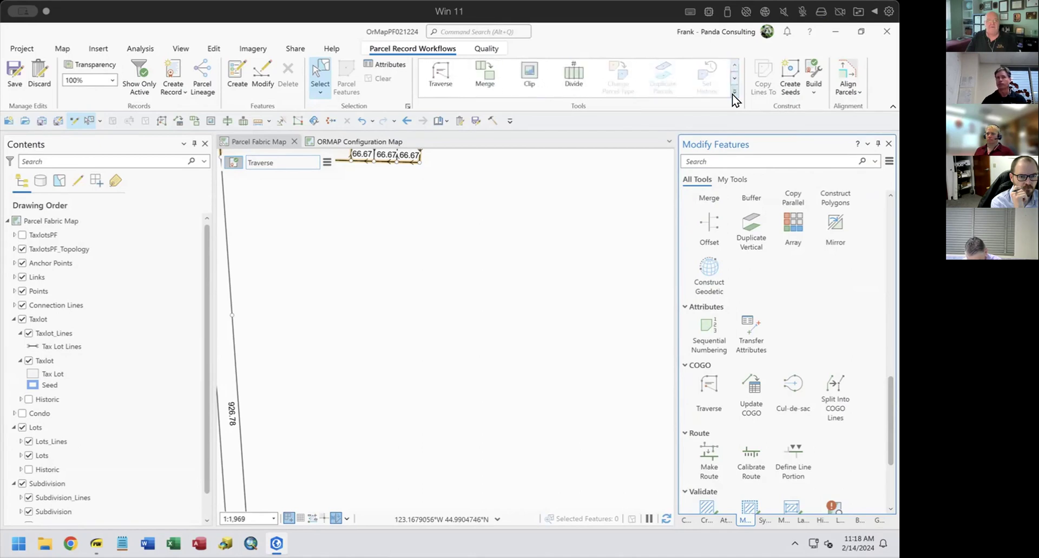
pyautogui.click(734, 93)
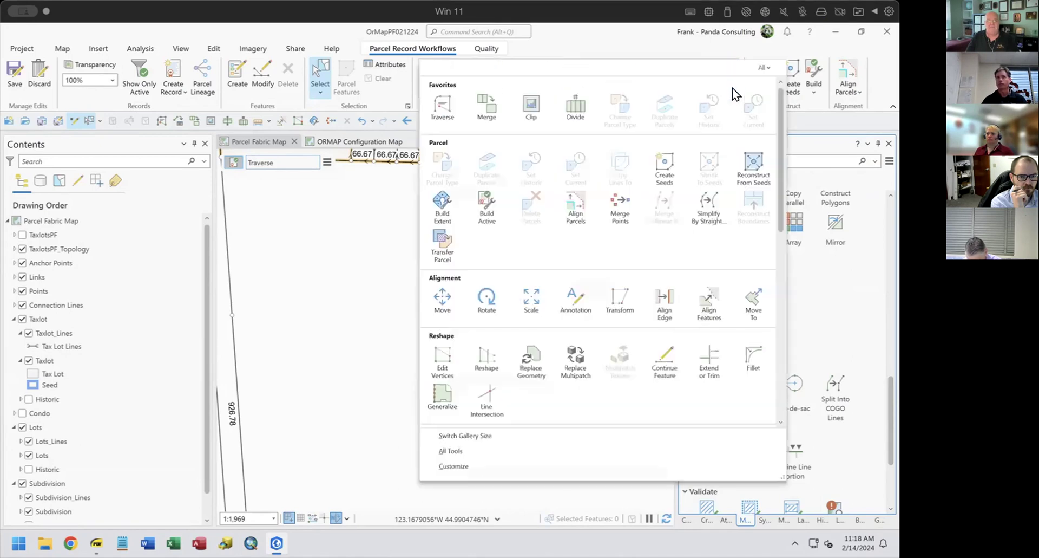
pyautogui.click(479, 435)
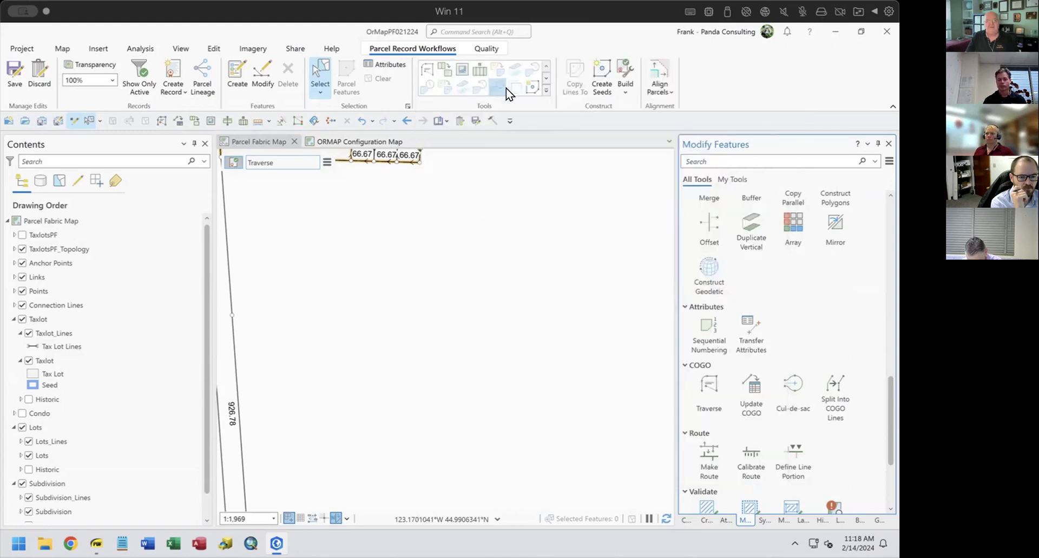
pyautogui.click(545, 89)
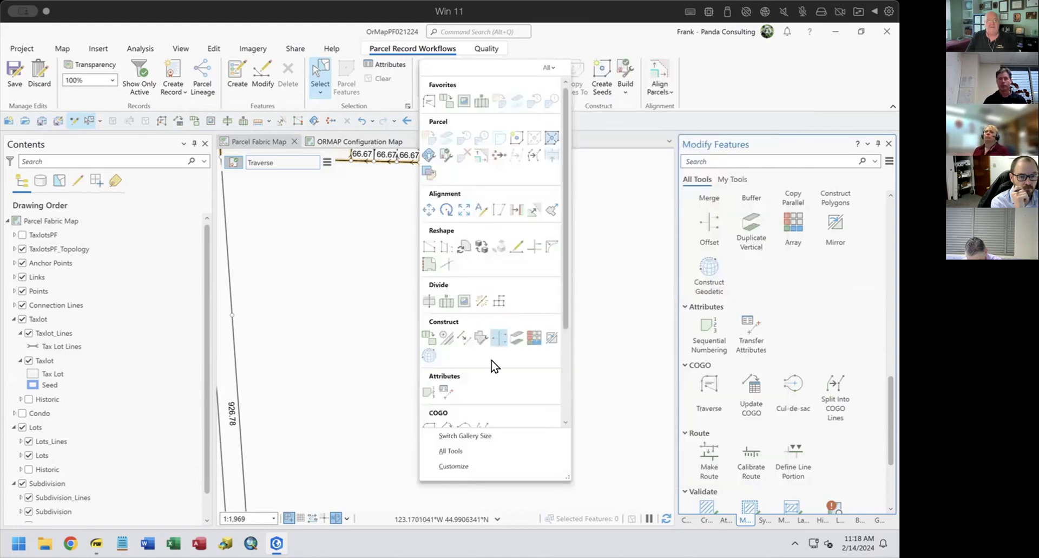
# Cycle the parcel editing tools gallery to its large icon size and browse through its rows of tools.
pyautogui.click(470, 434)
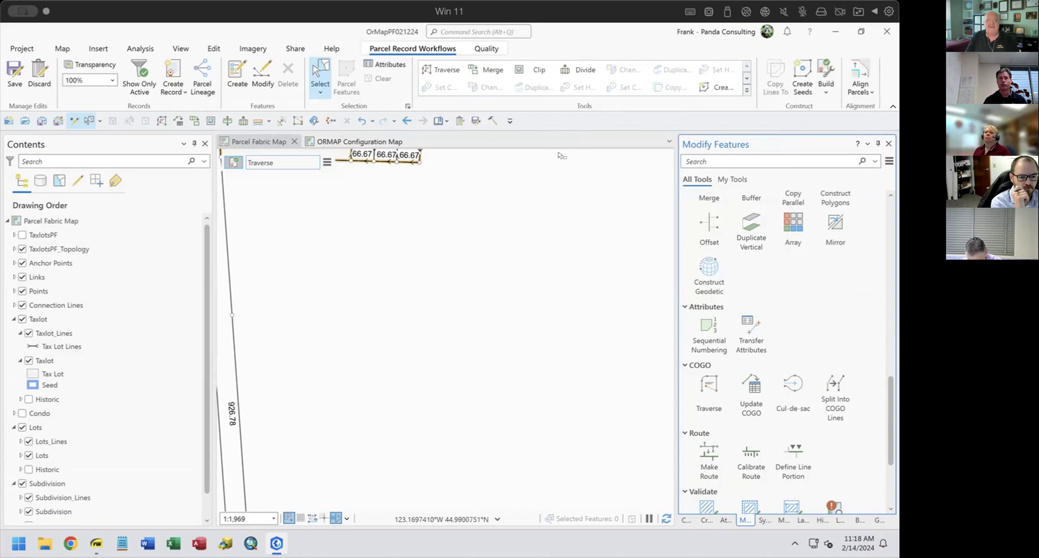
pyautogui.click(746, 89)
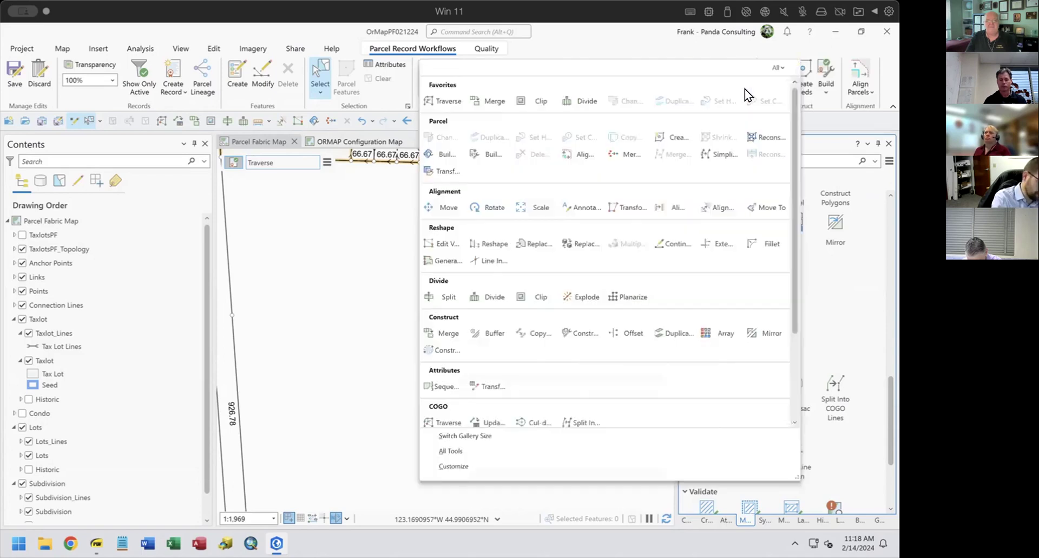
pyautogui.click(470, 436)
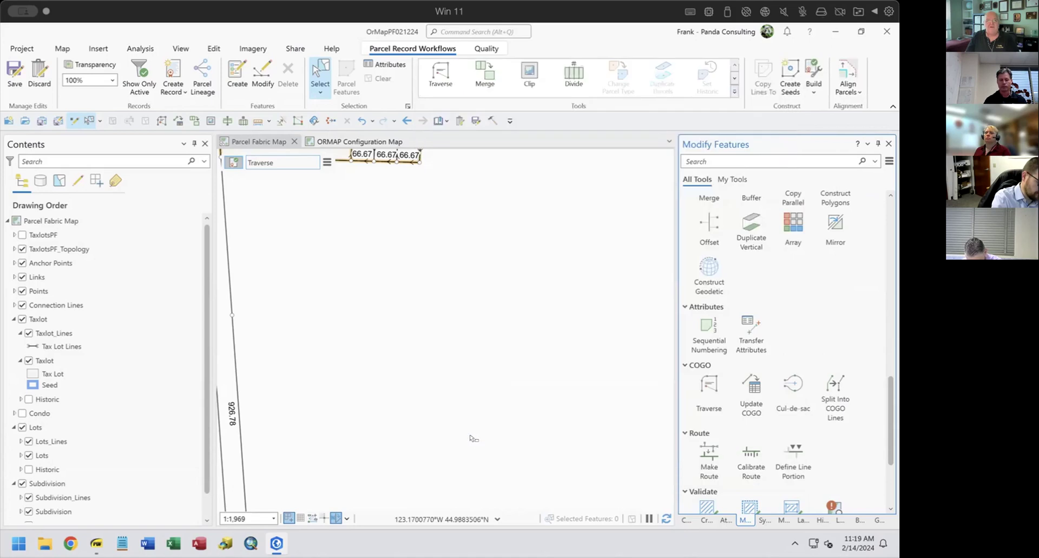
pyautogui.click(734, 78)
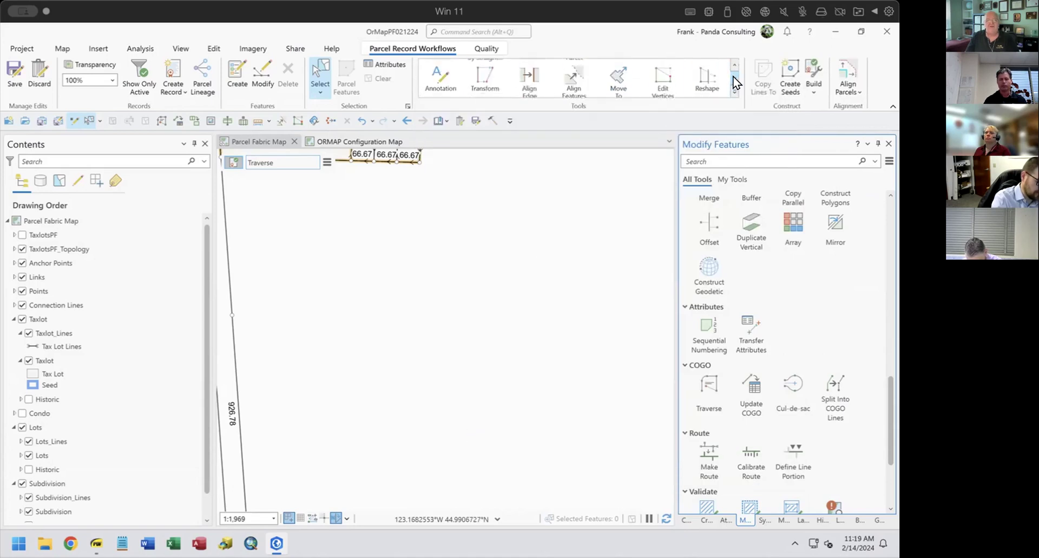
pyautogui.click(734, 65)
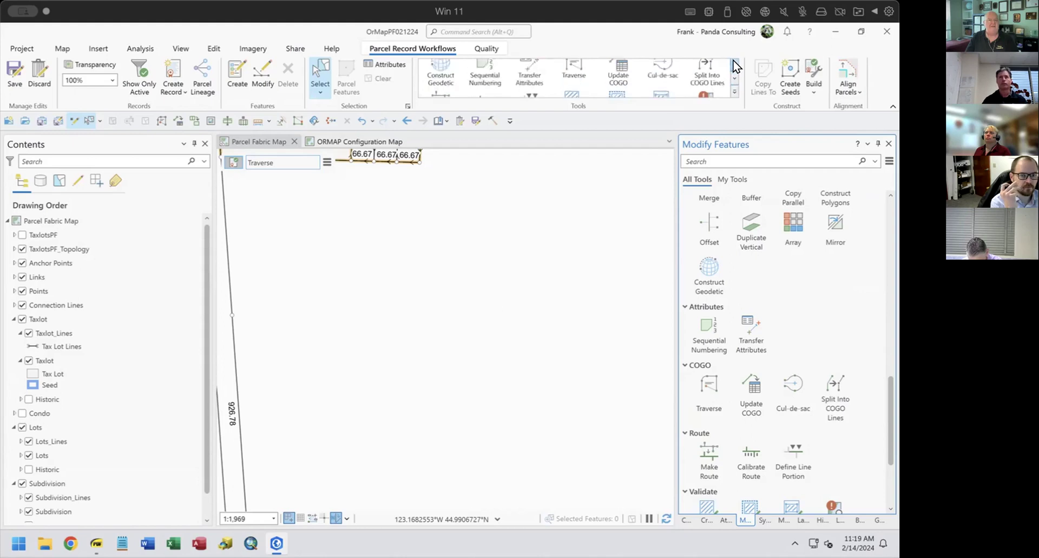
pyautogui.click(734, 92)
pyautogui.click(630, 38)
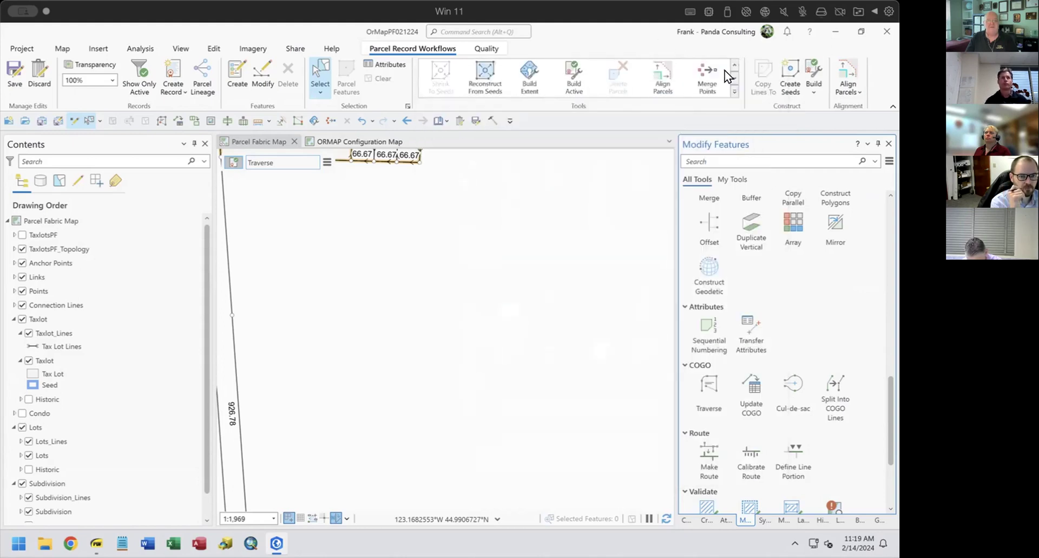
# Show the full tool set in Modify Features from the parcel gallery and look through the tool groups.
pyautogui.click(735, 90)
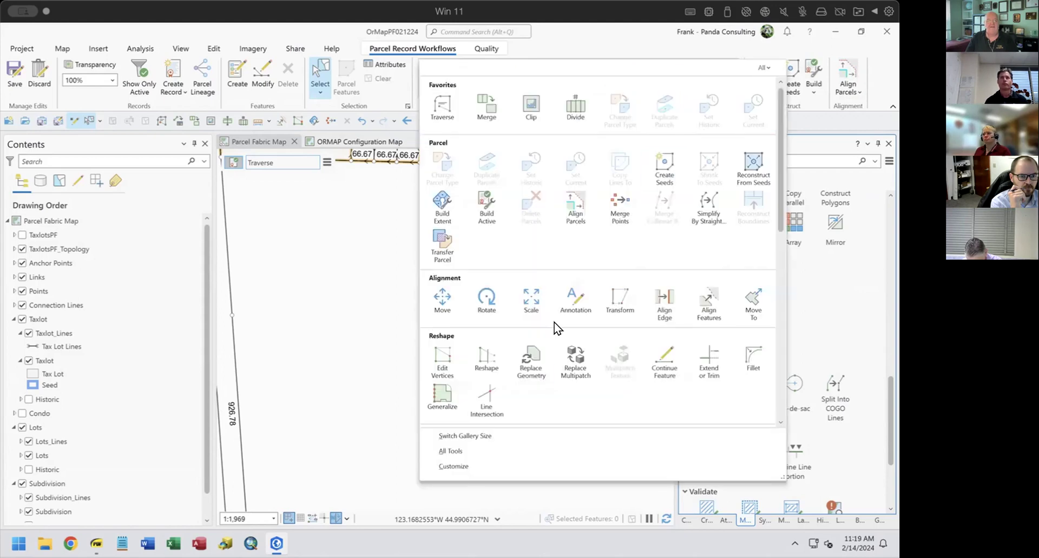
pyautogui.click(464, 450)
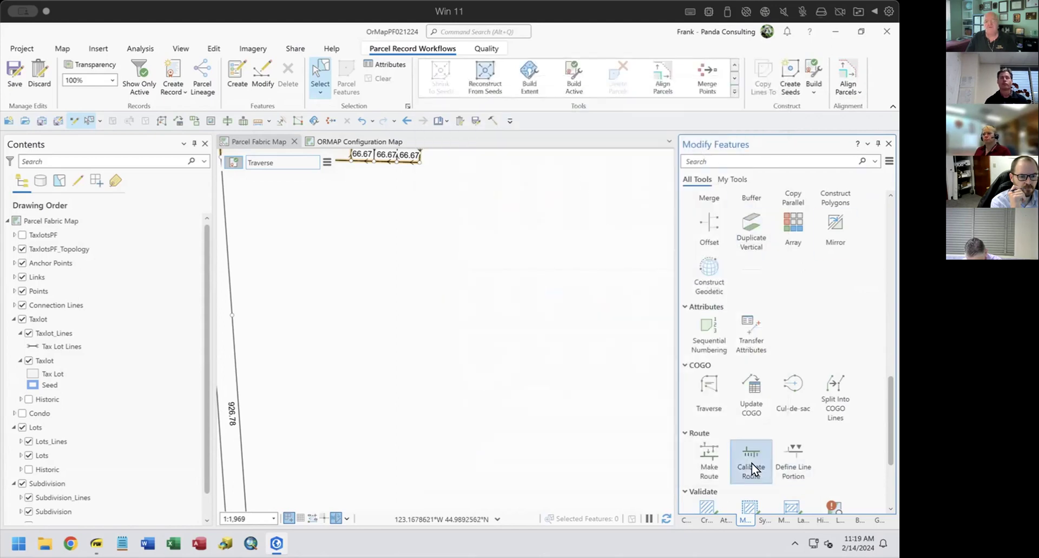
pyautogui.scroll(-3, 771, 314)
pyautogui.scroll(5, 771, 306)
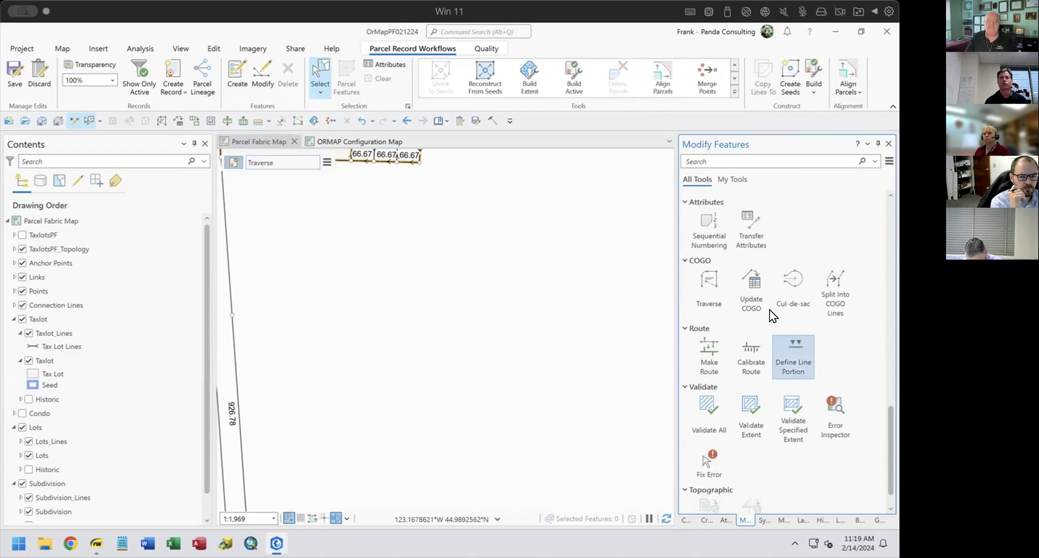
pyautogui.scroll(6, 770, 306)
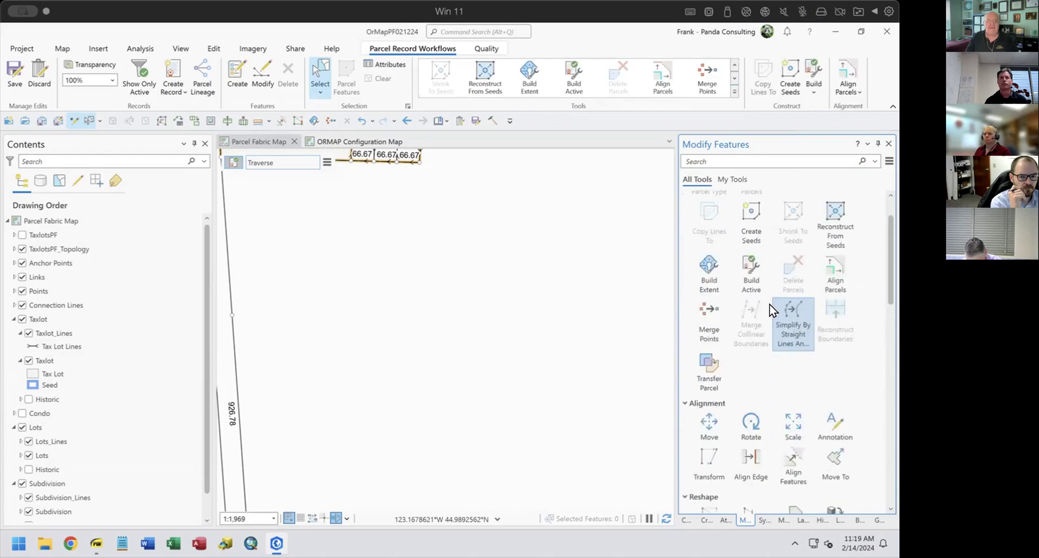
pyautogui.scroll(-2, 770, 303)
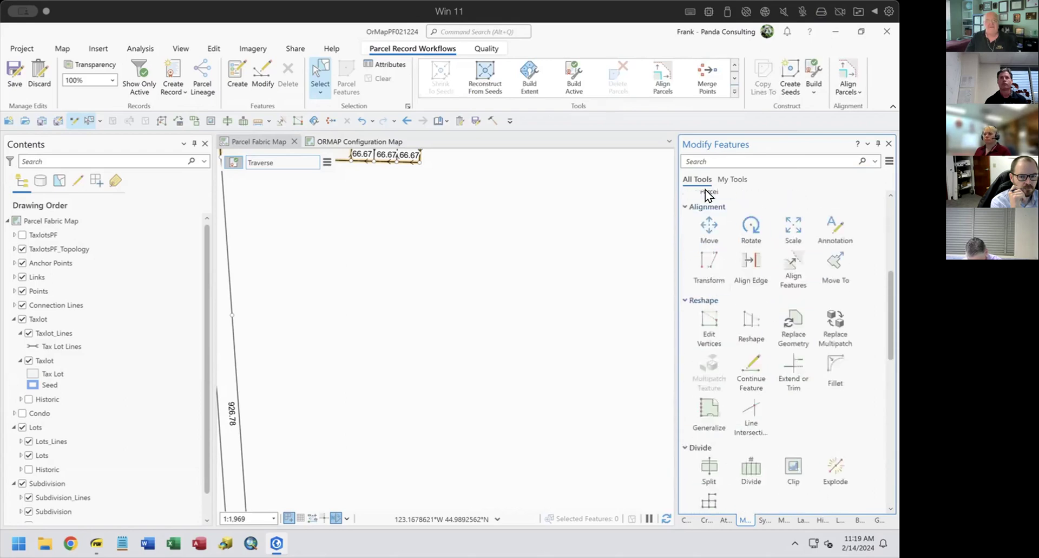
# Try the list and small icon layouts for the Modify Features tools, and restore large icons.
pyautogui.click(890, 161)
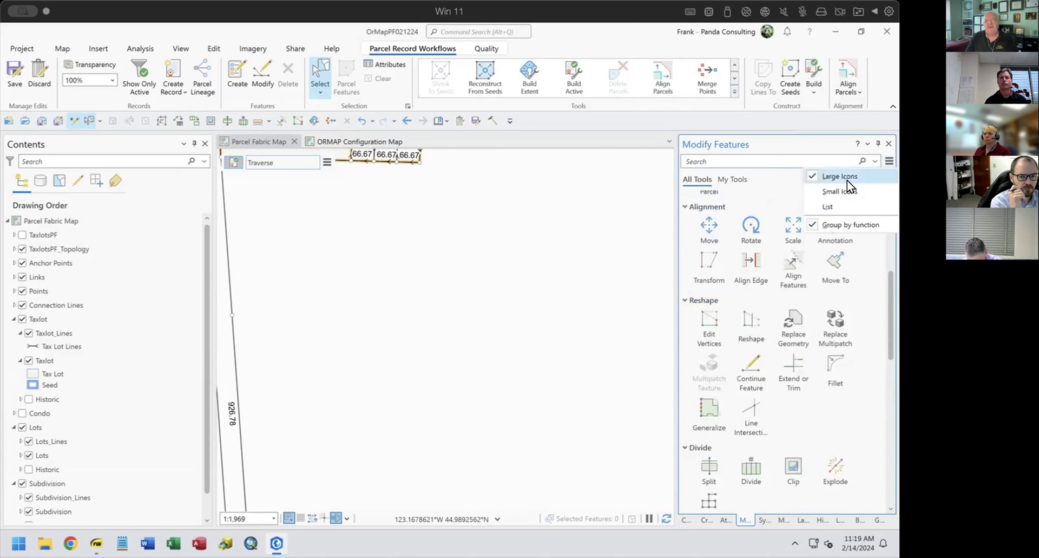
pyautogui.click(839, 192)
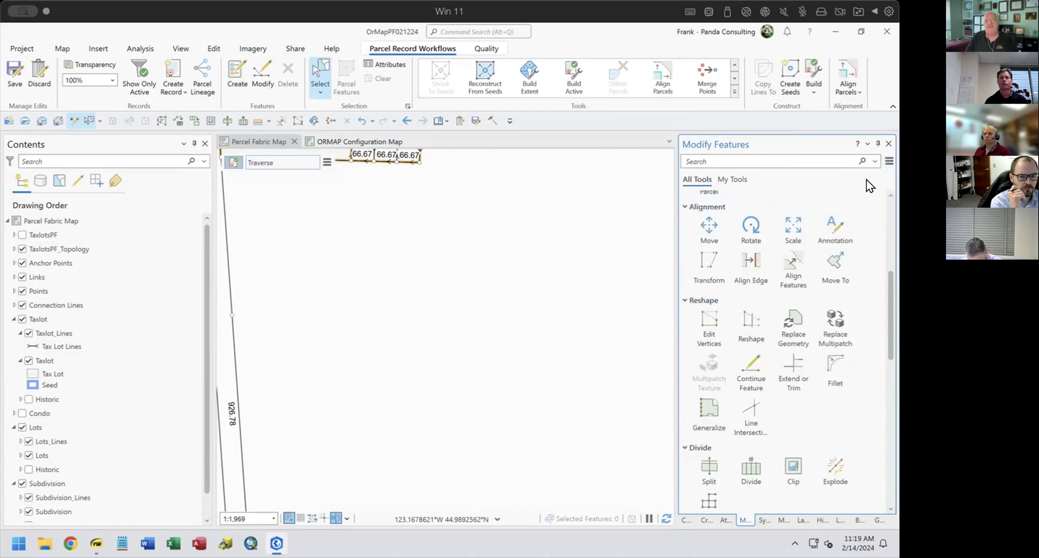
pyautogui.click(890, 161)
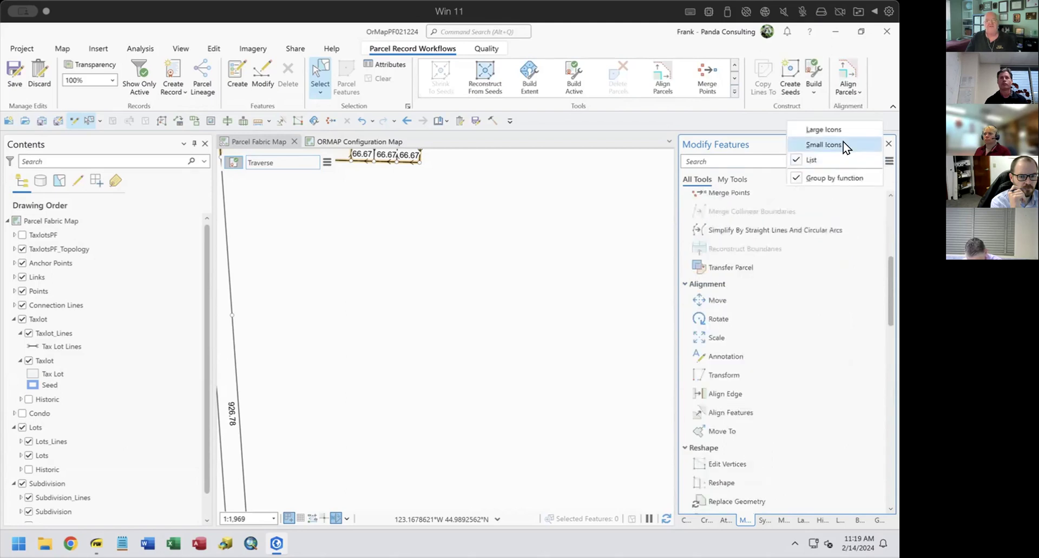
pyautogui.click(844, 141)
pyautogui.click(883, 154)
pyautogui.click(835, 143)
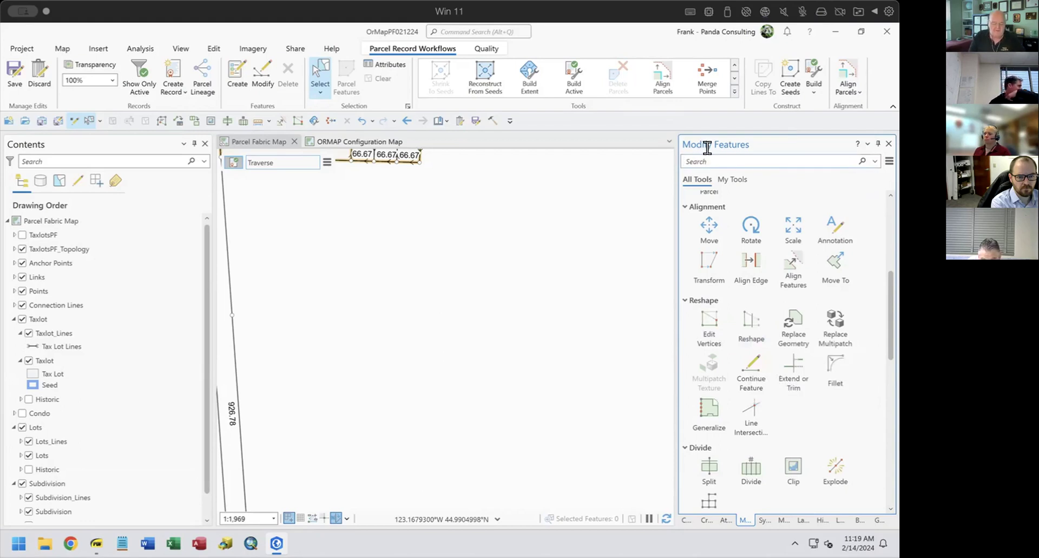
# Search for traverse among the Modify Features tools, clear that search, and look up traverse in the command search.
pyautogui.write('traverse')
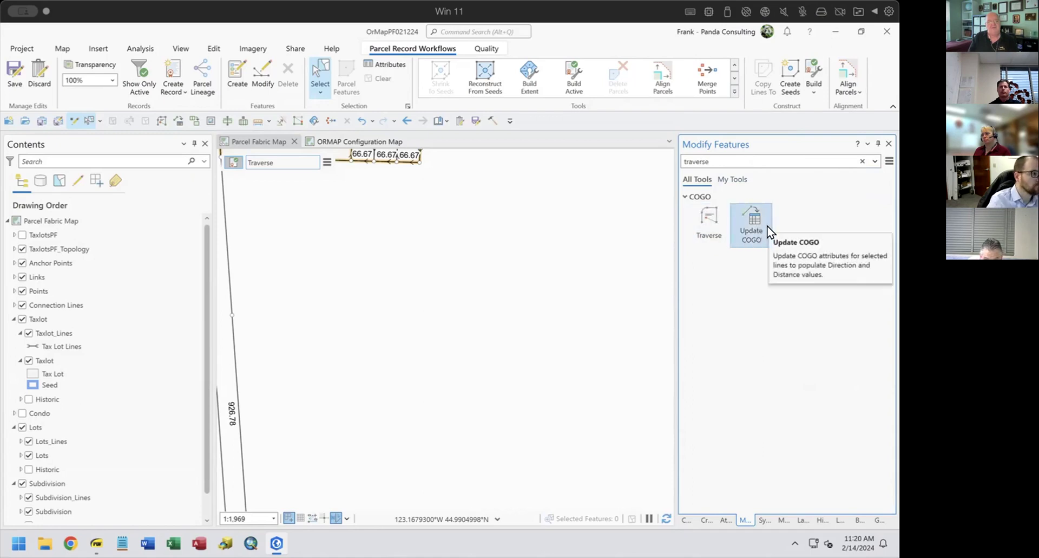
pyautogui.click(862, 161)
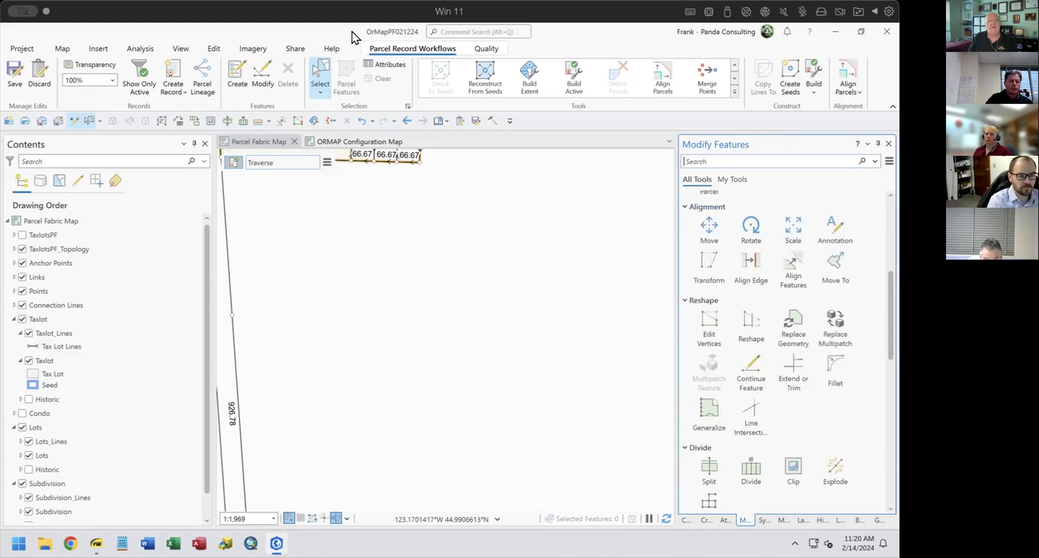
pyautogui.click(457, 31)
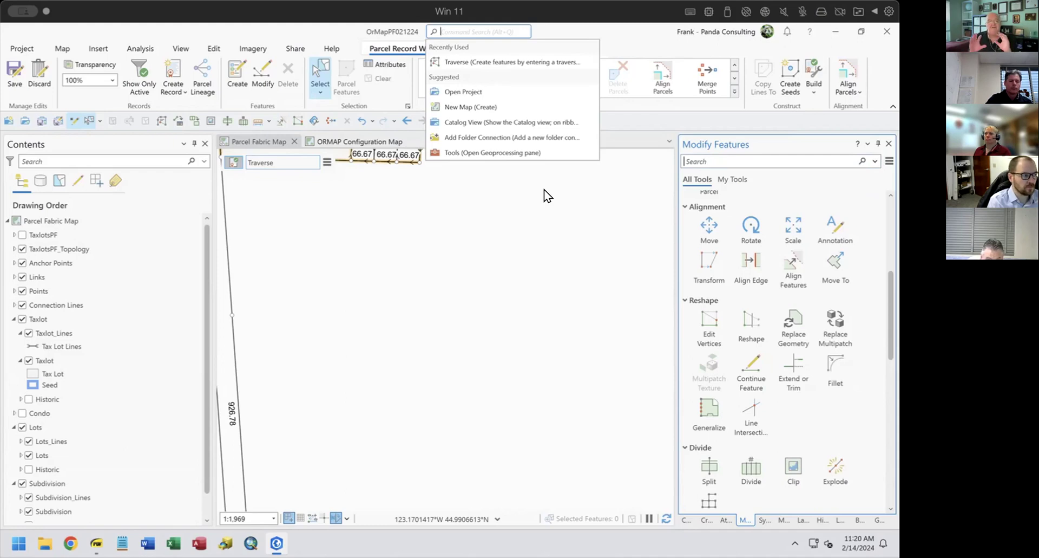
pyautogui.write('travers')
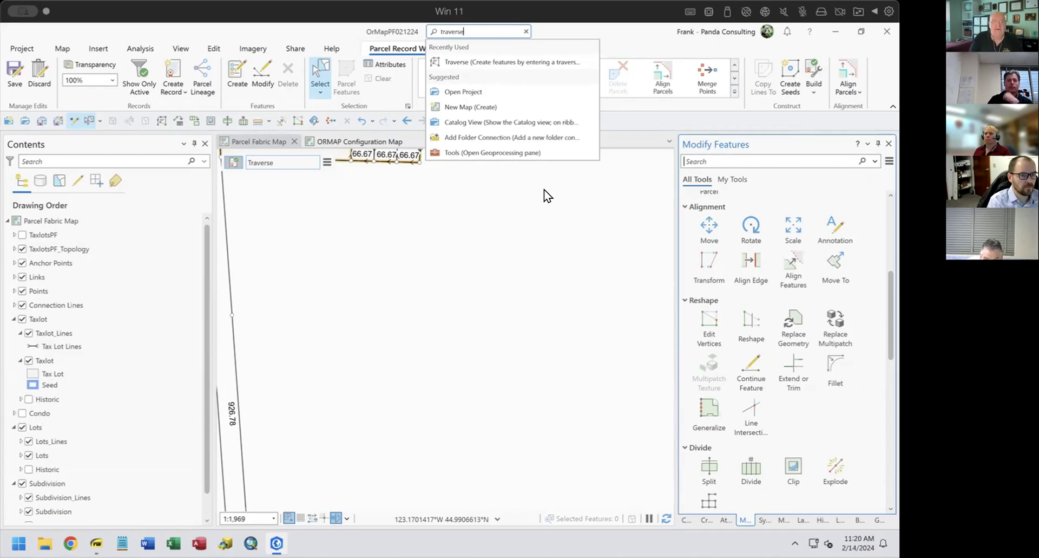
pyautogui.write('e')
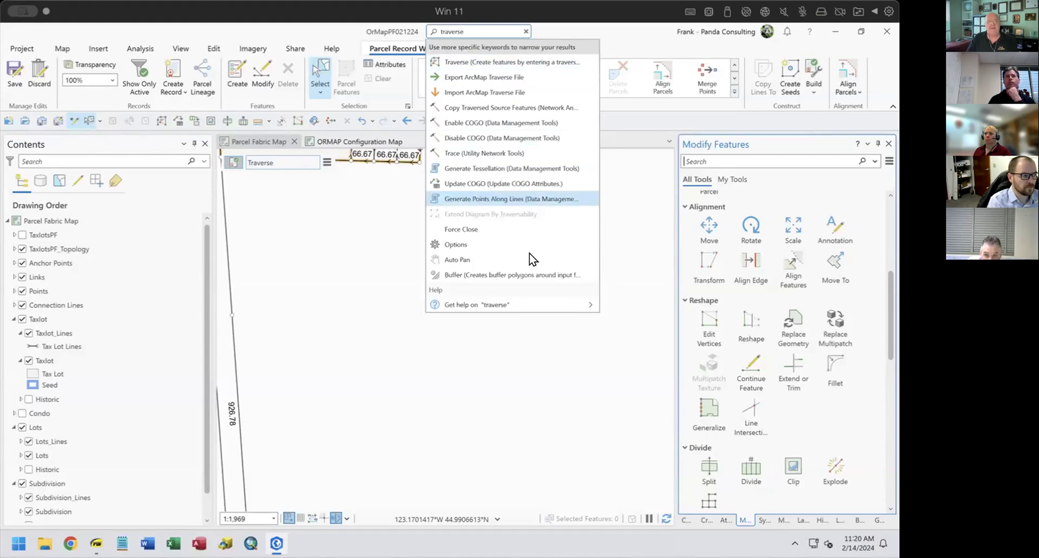
# Look up cogo in the command search, review the listed commands, and close the search.
pyautogui.moveTo(482, 27); pyautogui.dragTo(417, 24)
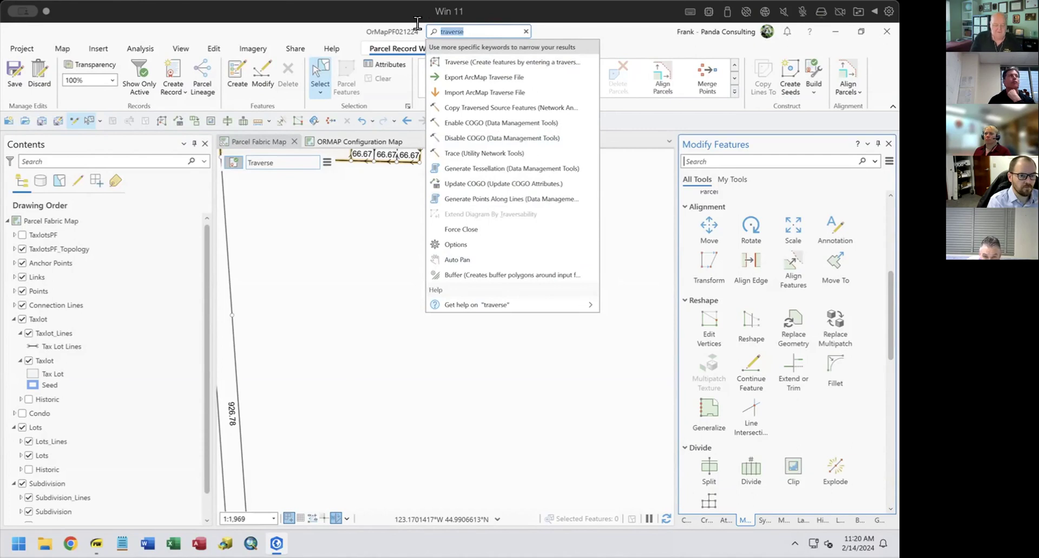
pyautogui.write('cogog')
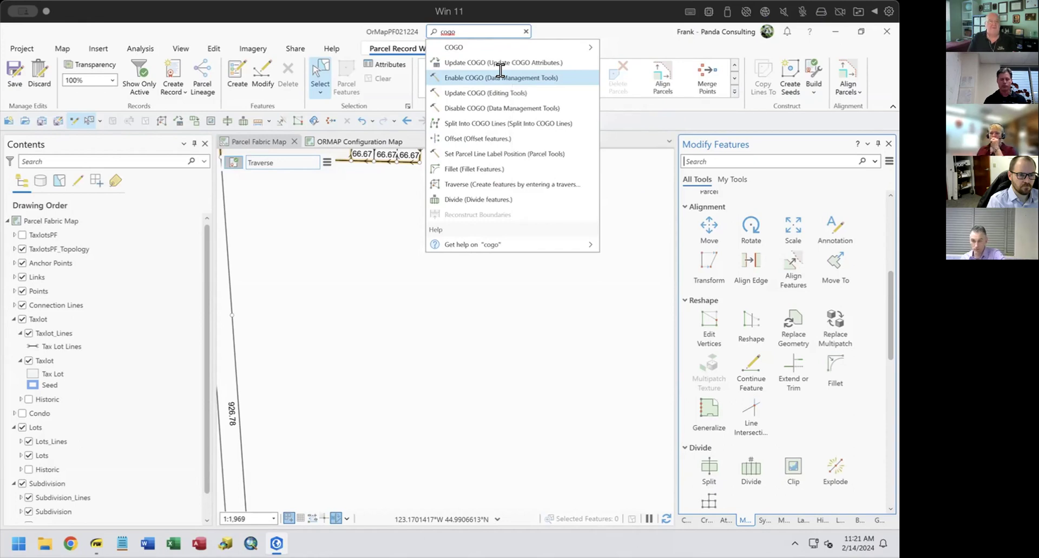
pyautogui.click(614, 27)
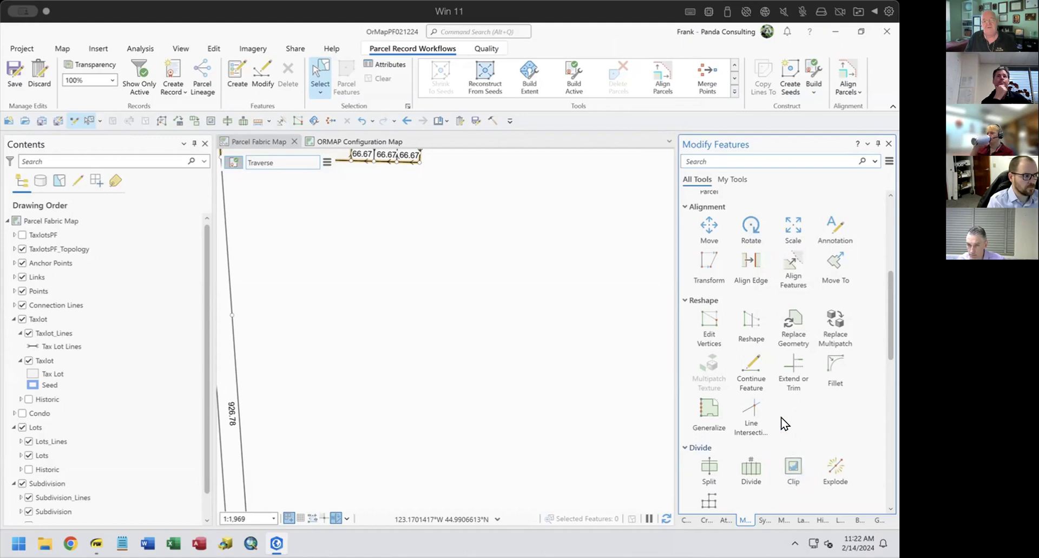
# Start the Traverse tool from the COGO group and set its layer to Taxlot : Taxlot_Lines.
pyautogui.scroll(-10, 731, 376)
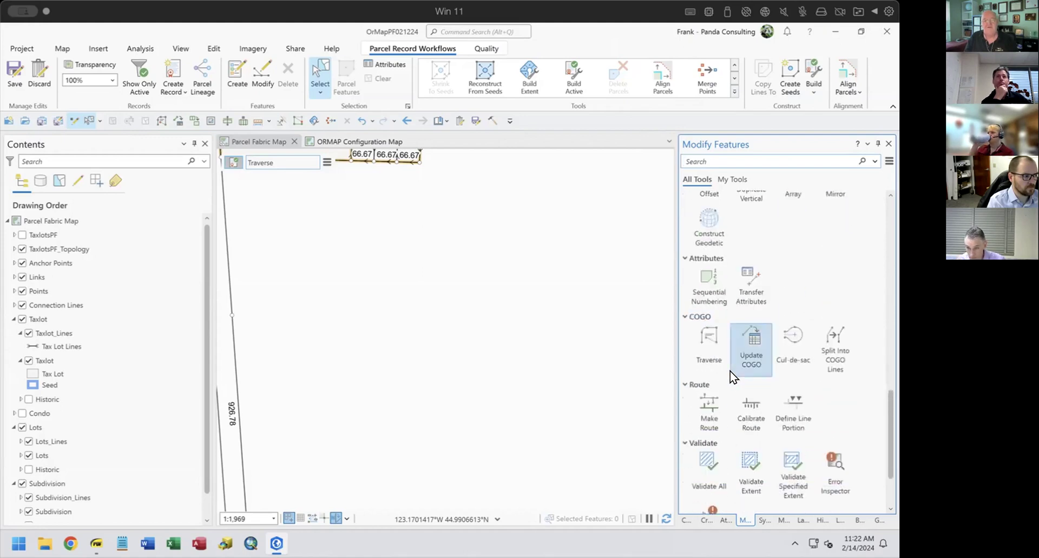
pyautogui.click(699, 335)
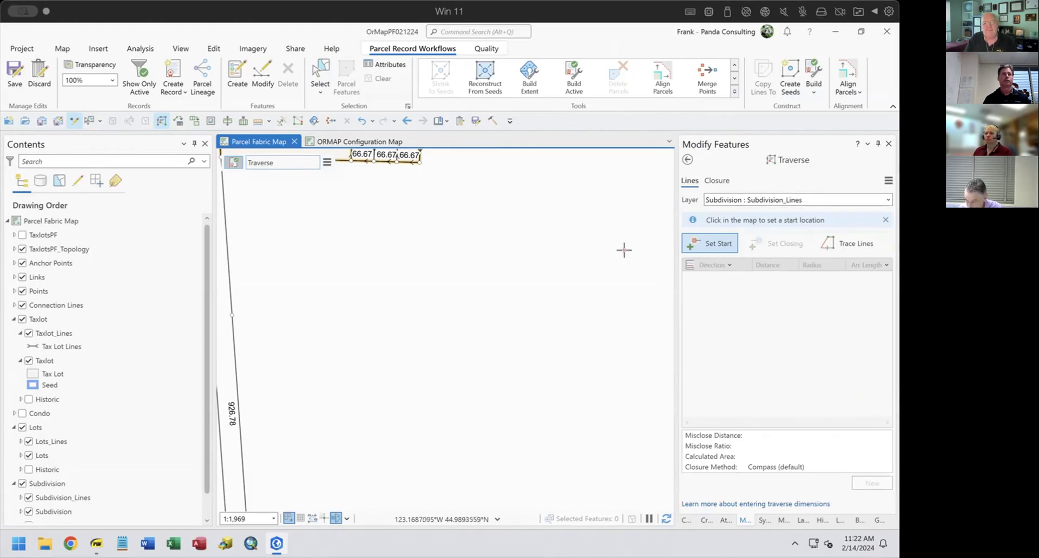
pyautogui.click(885, 198)
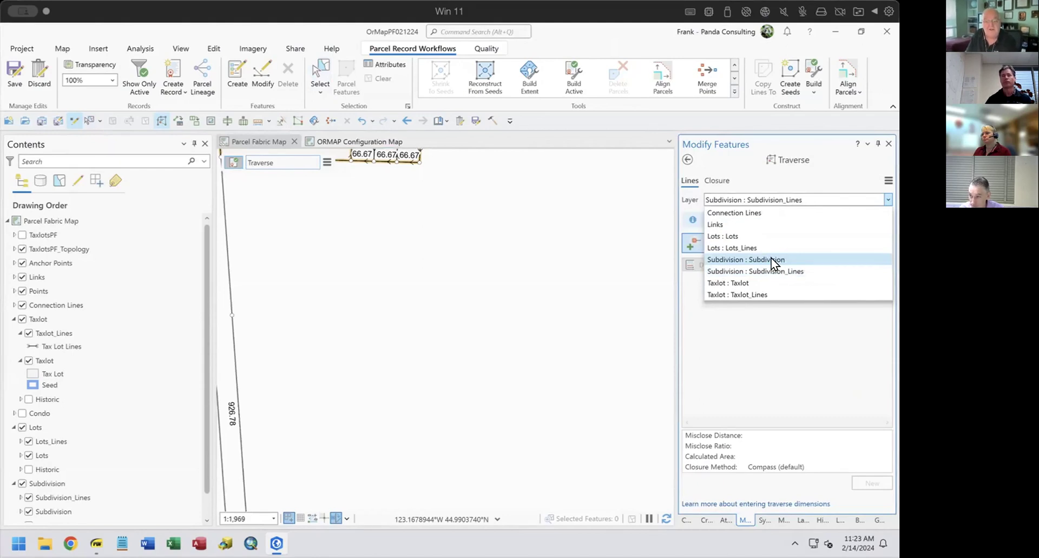
pyautogui.click(755, 293)
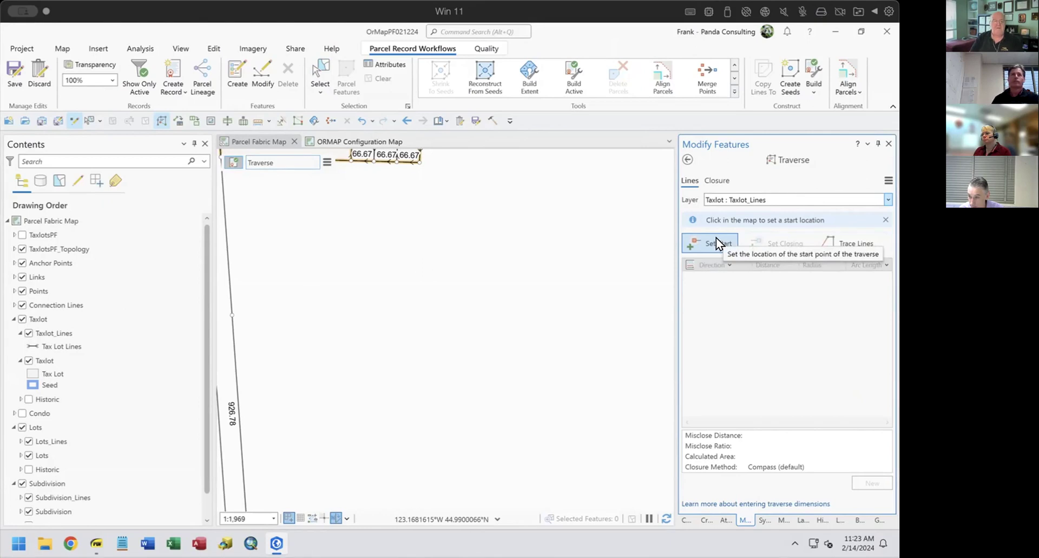
# Examine the Traverse tool's closure tolerance option and its ArcMap traverse file import command without changing anything.
pyautogui.click(883, 179)
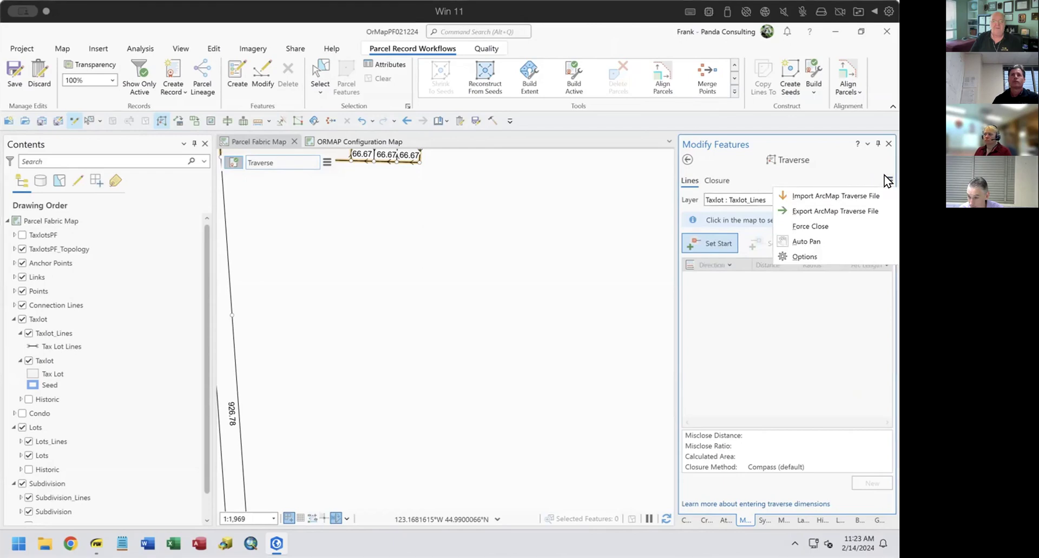
pyautogui.click(818, 252)
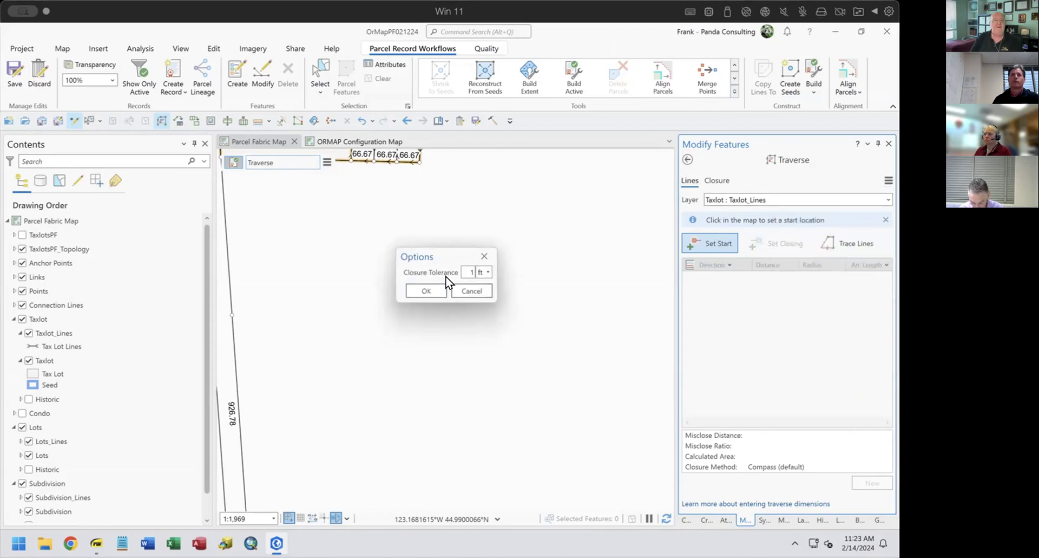
pyautogui.click(480, 254)
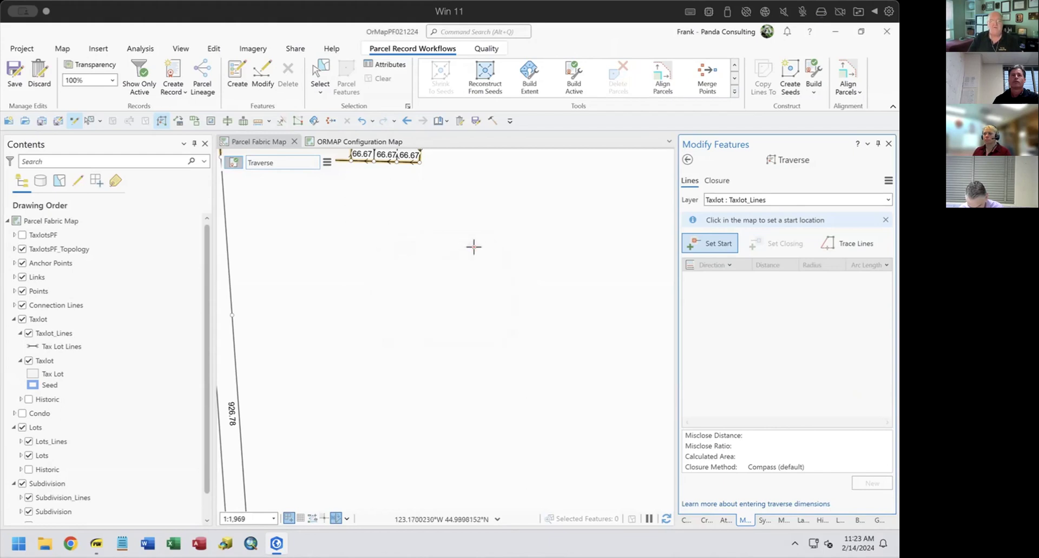
pyautogui.click(887, 181)
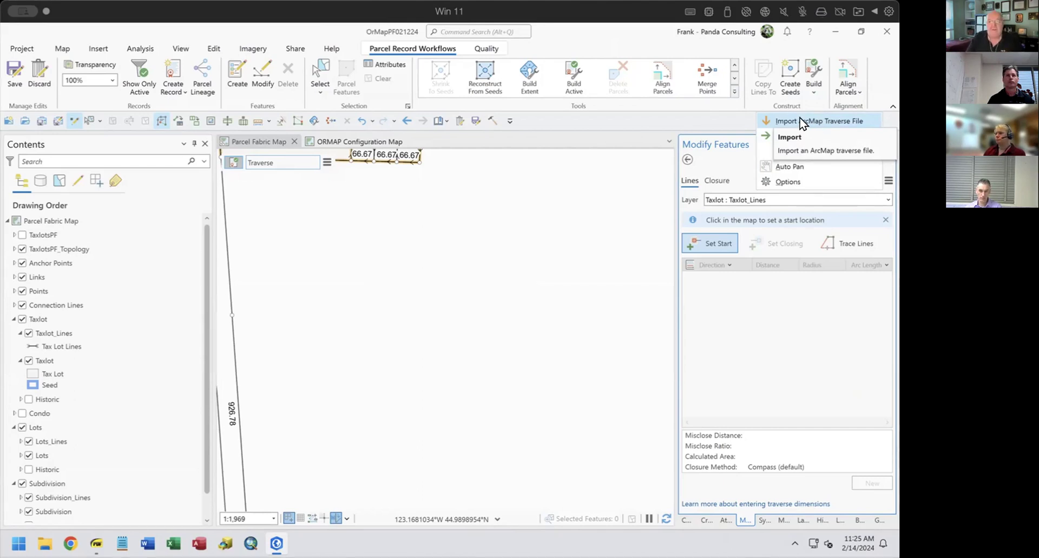
pyautogui.click(726, 164)
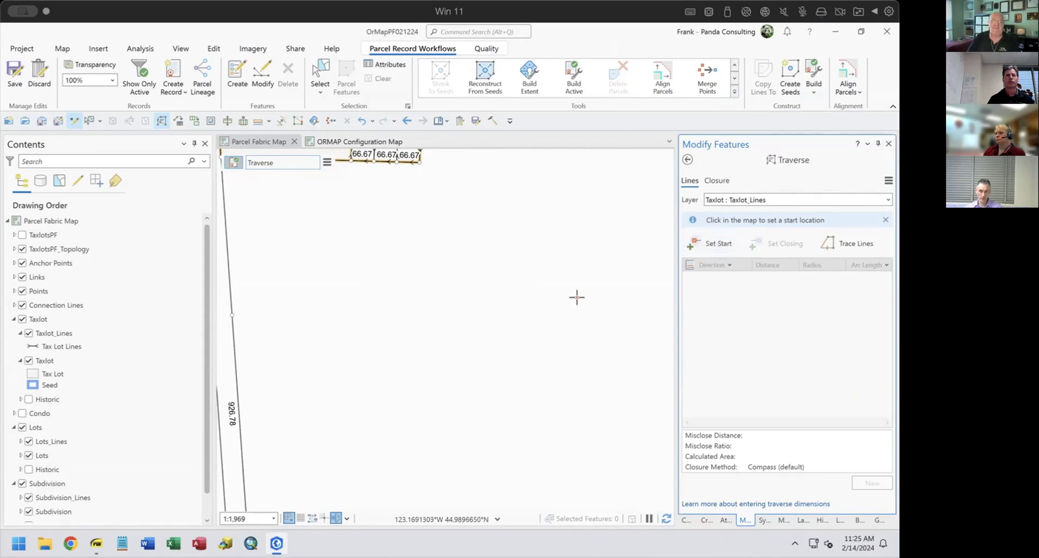
# Set the traverse start in the empty area south of the New Sub parcels and turn off the ground to grid corrections.
pyautogui.moveTo(325, 329); pyautogui.dragTo(376, 377)
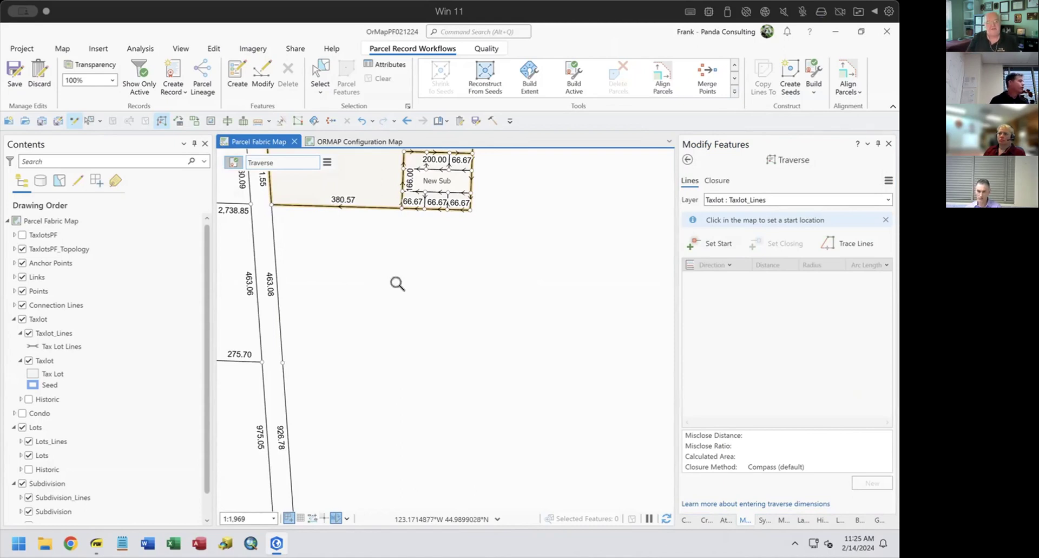
pyautogui.rightClick(396, 278)
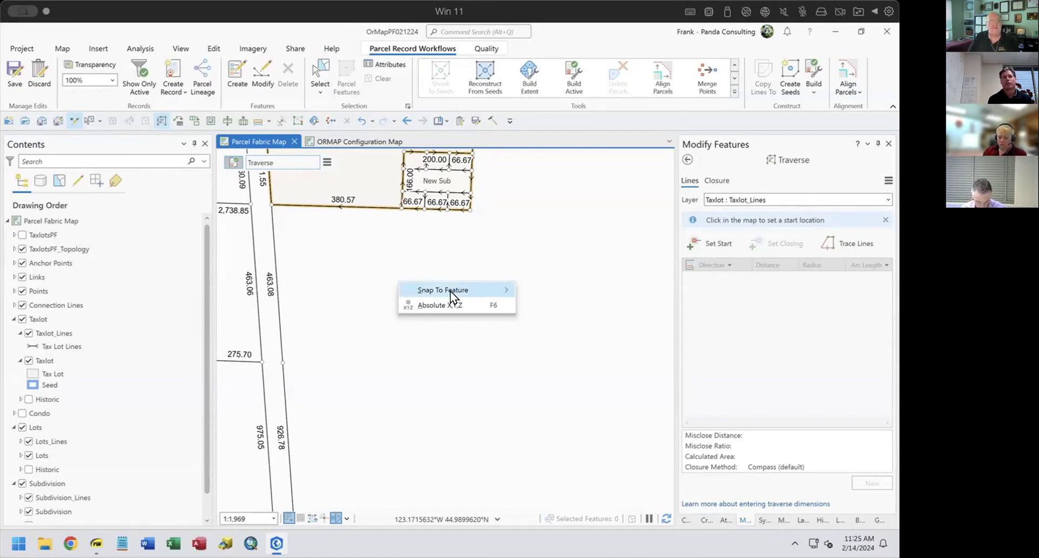
pyautogui.moveTo(502, 290)
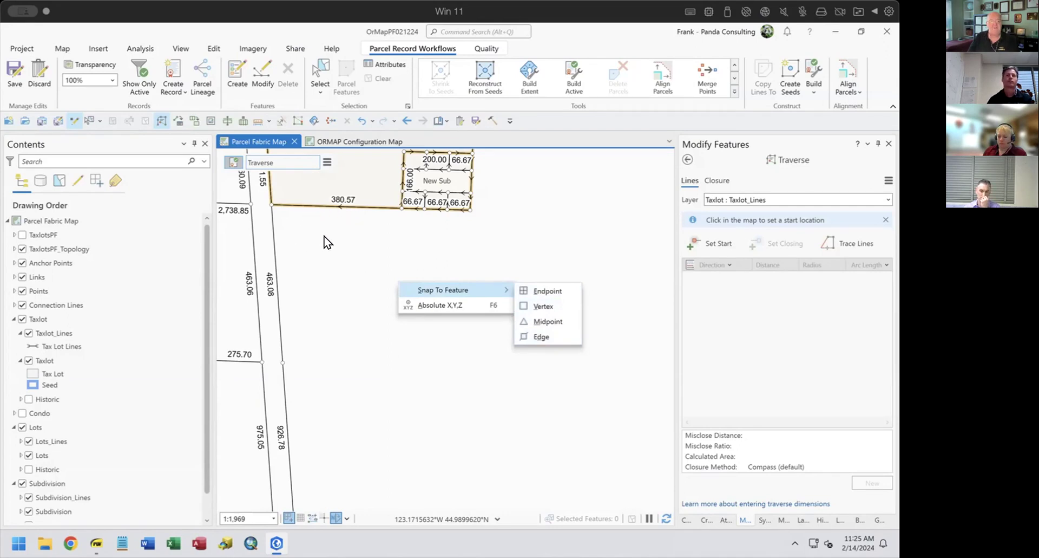
pyautogui.click(332, 377)
pyautogui.click(388, 360)
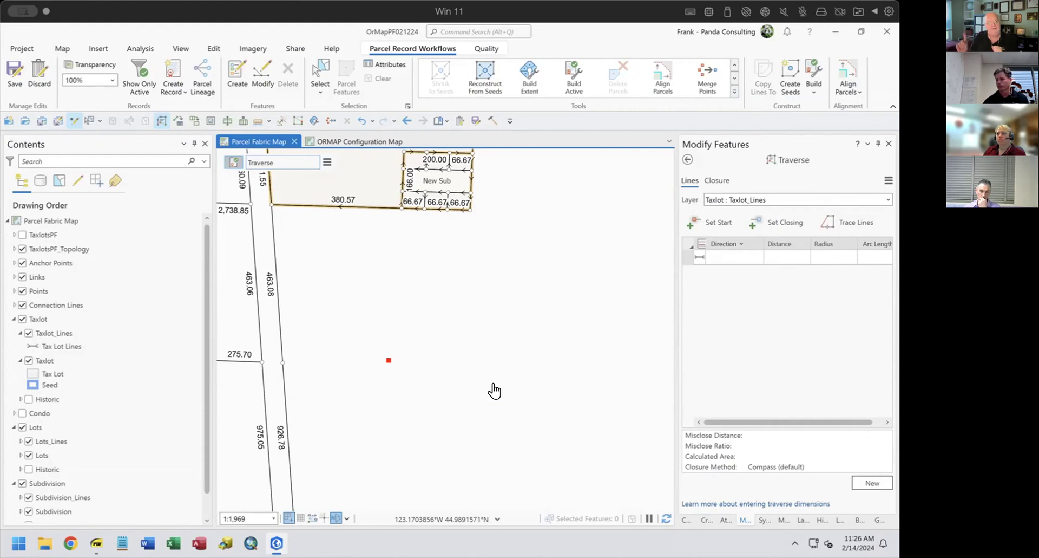
pyautogui.click(330, 515)
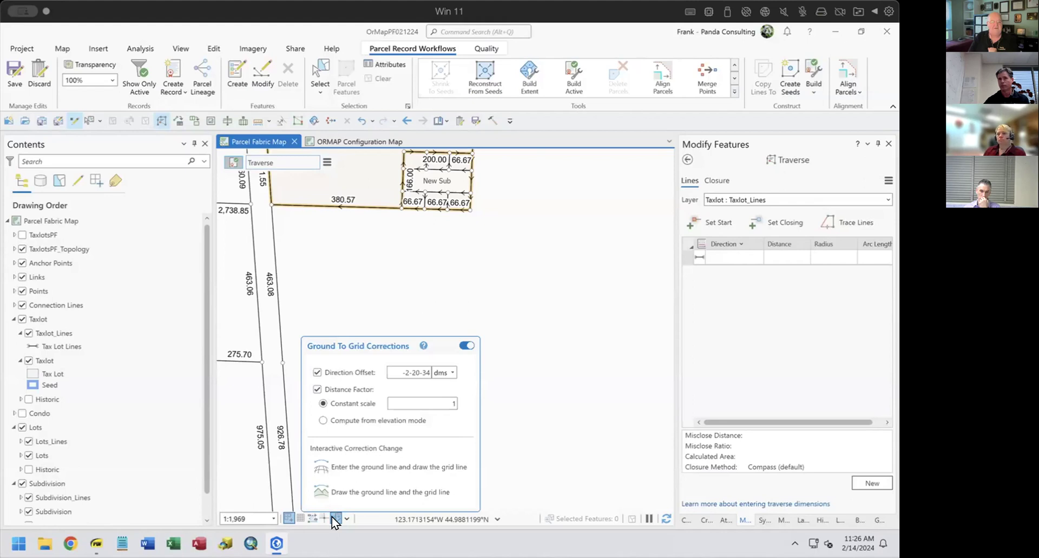
pyautogui.click(333, 516)
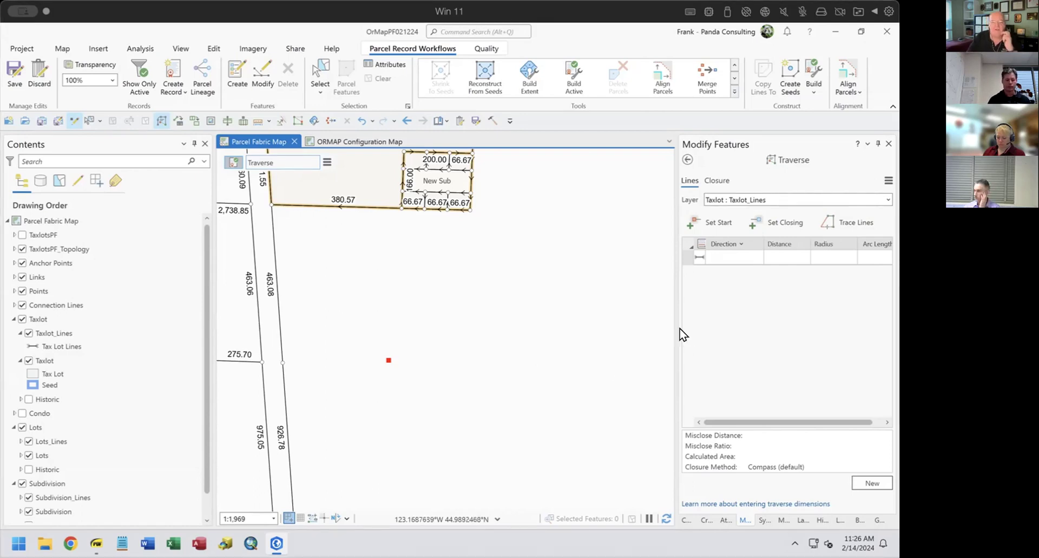
# Enter the first traverse course with direction n45e and a distance of 150 ft.
pyautogui.click(724, 257)
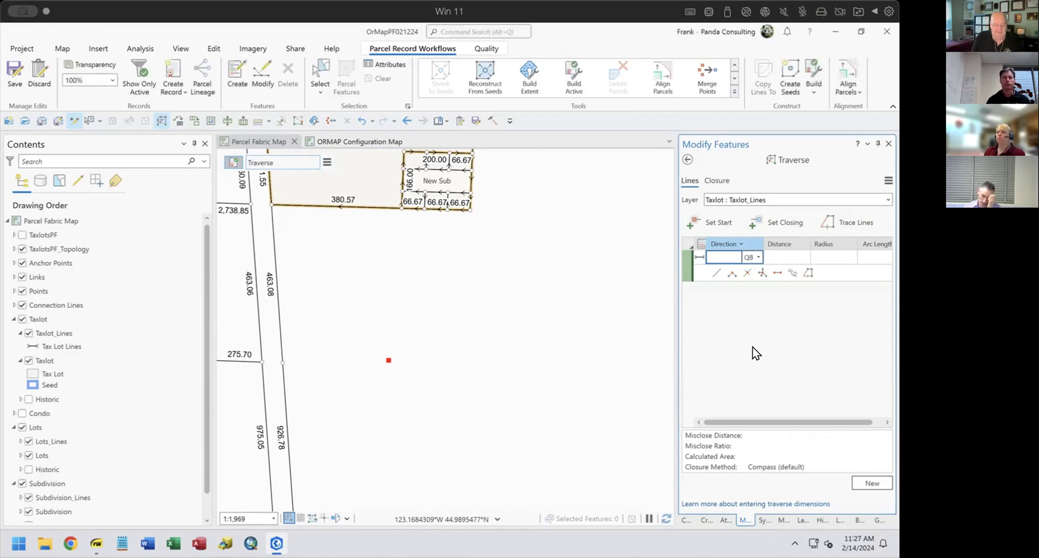
pyautogui.write('n45e')
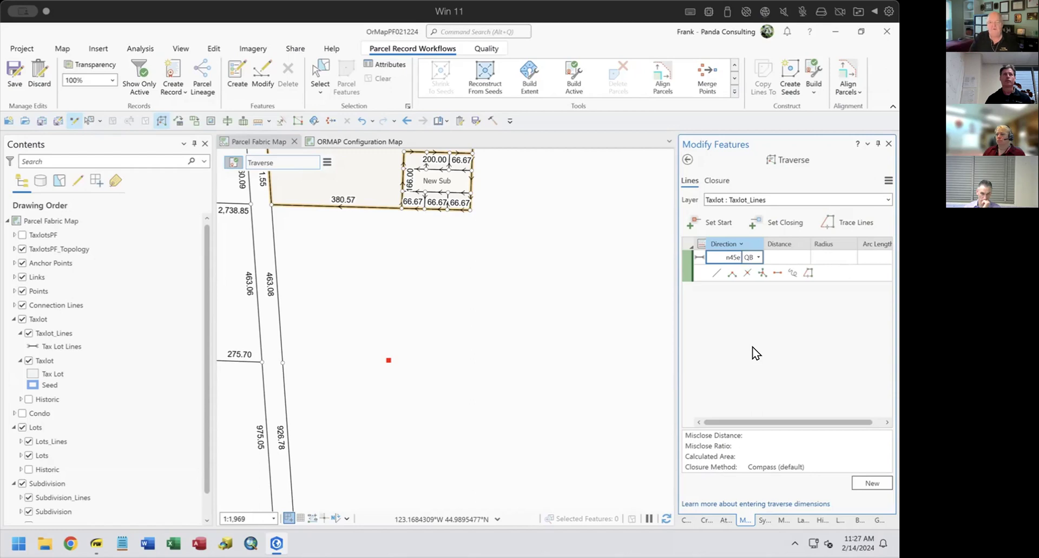
pyautogui.press('Tab')
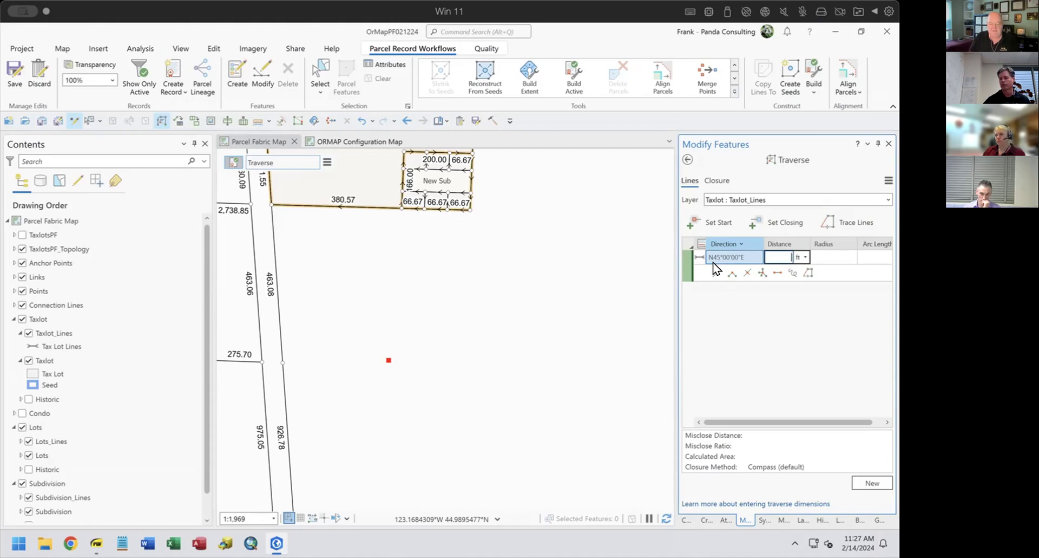
pyautogui.write('50')
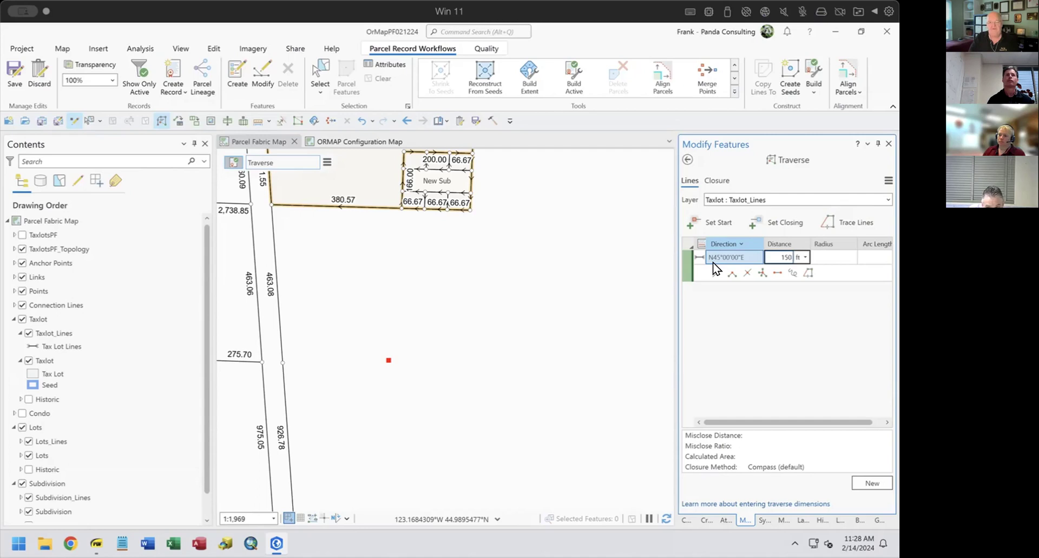
pyautogui.press('Return')
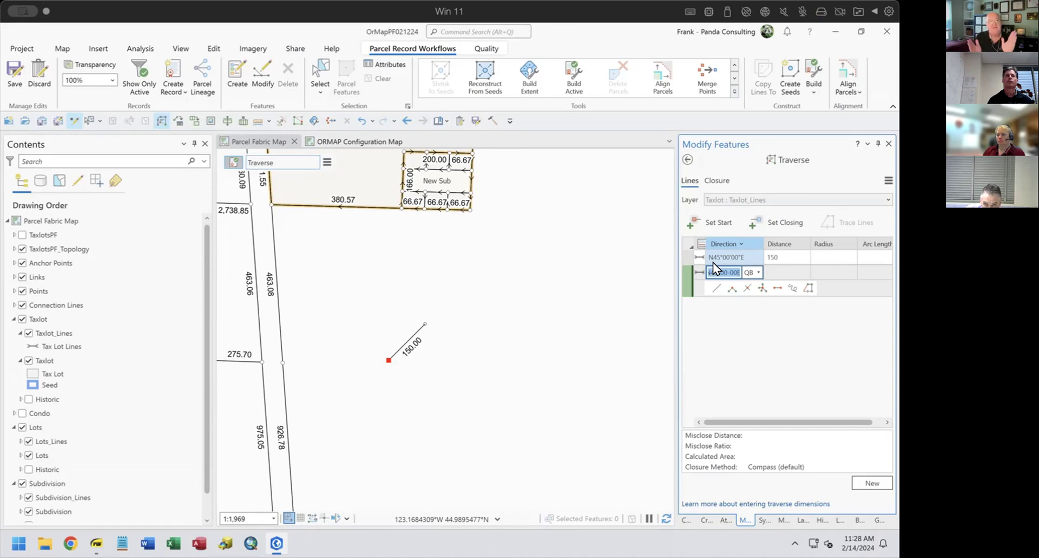
# Enter the second course with a +90 deflection from the first course and a distance of 1ch.
pyautogui.press('BackSpace')
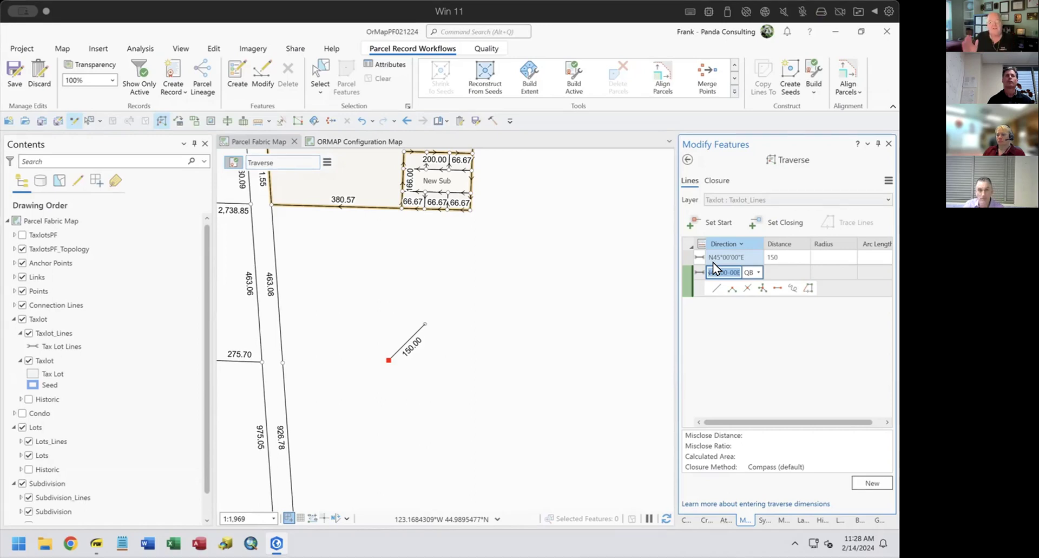
pyautogui.write('+90')
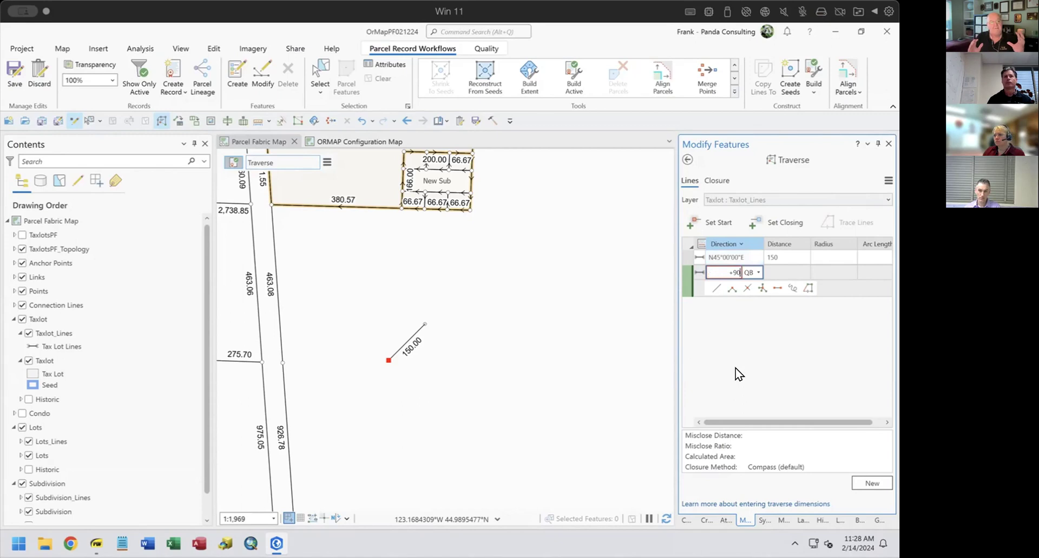
pyautogui.press('Tab')
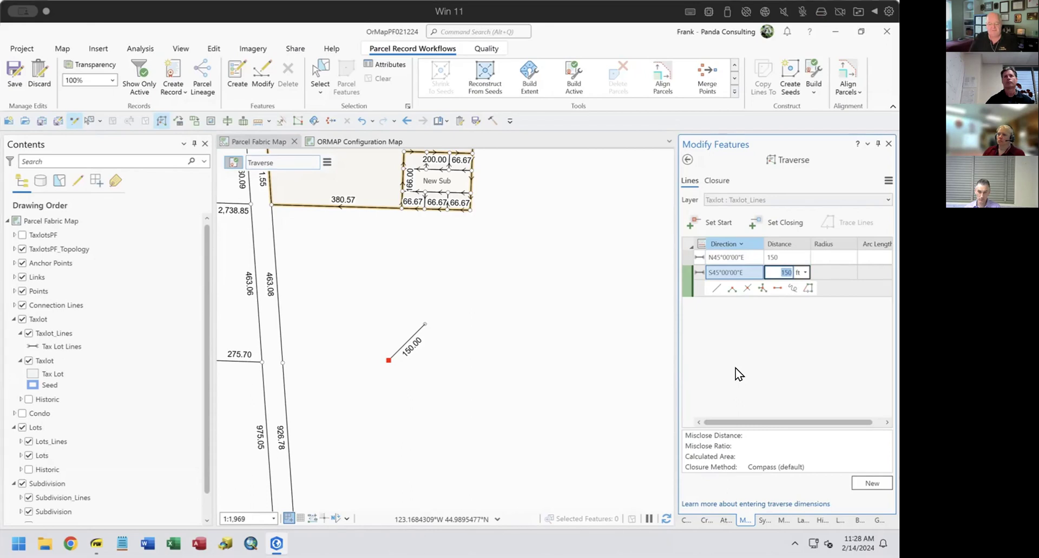
pyautogui.write('10')
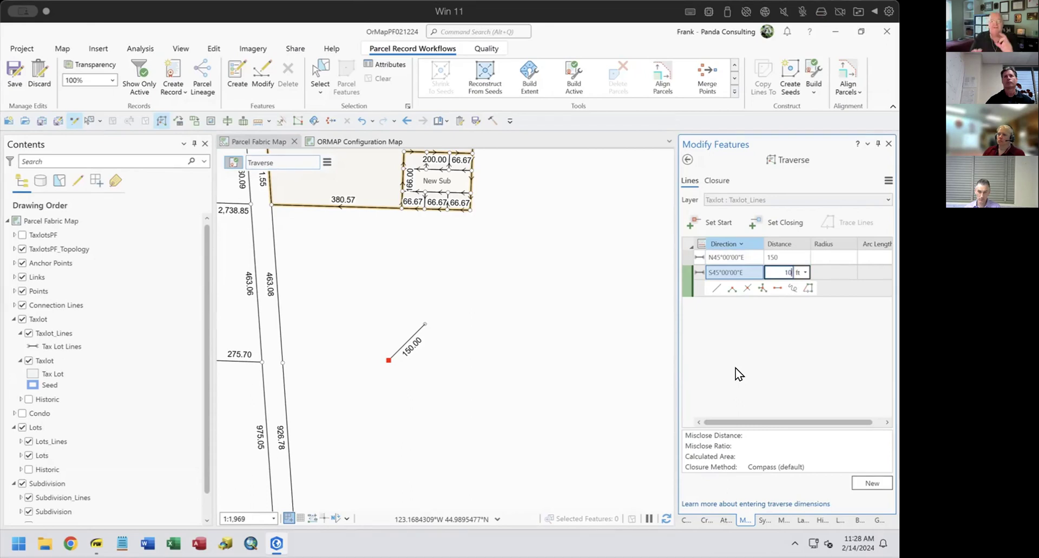
pyautogui.write('ch')
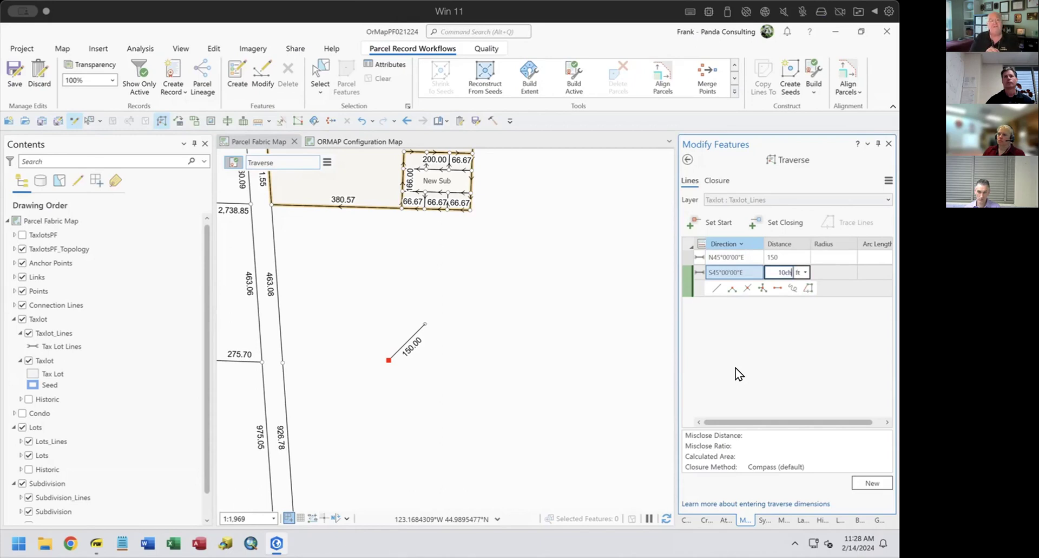
pyautogui.press('BackSpace')
pyautogui.press('BackSpace')
pyautogui.press('BackSpace')
pyautogui.write('ch')
pyautogui.press('Return')
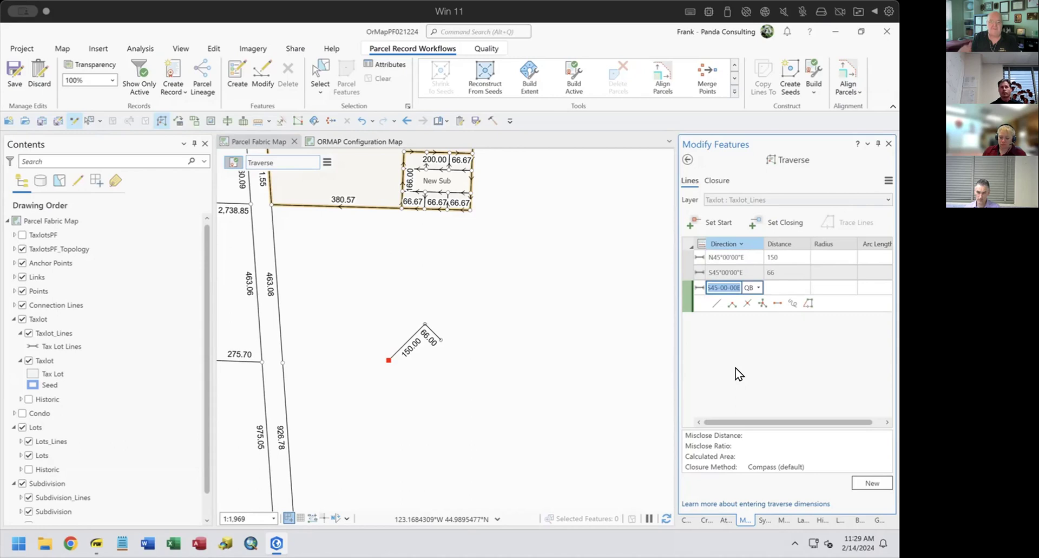
# Add the third course in the same direction as the second, with its distance entered as 150-66.
pyautogui.press('Tab')
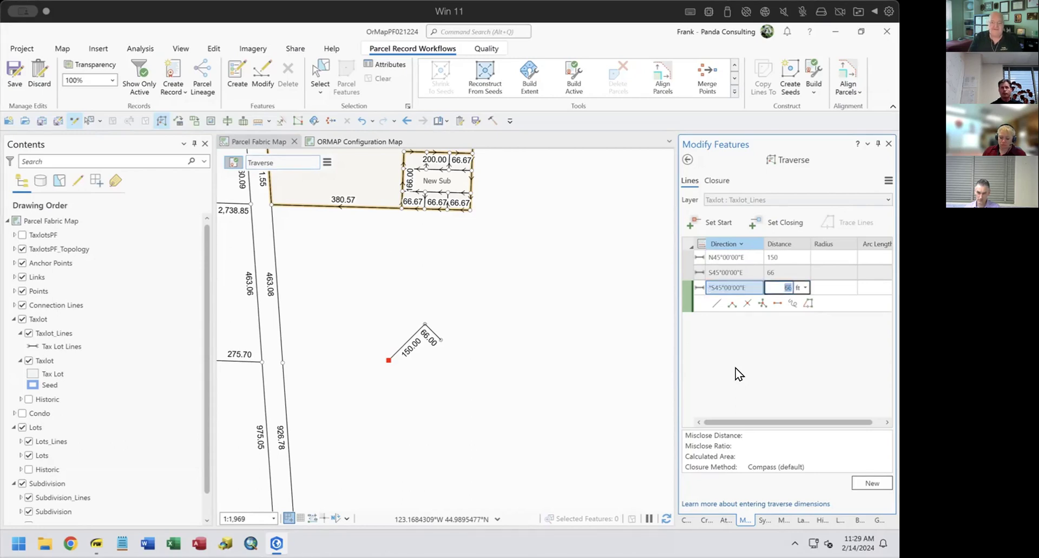
pyautogui.write('150')
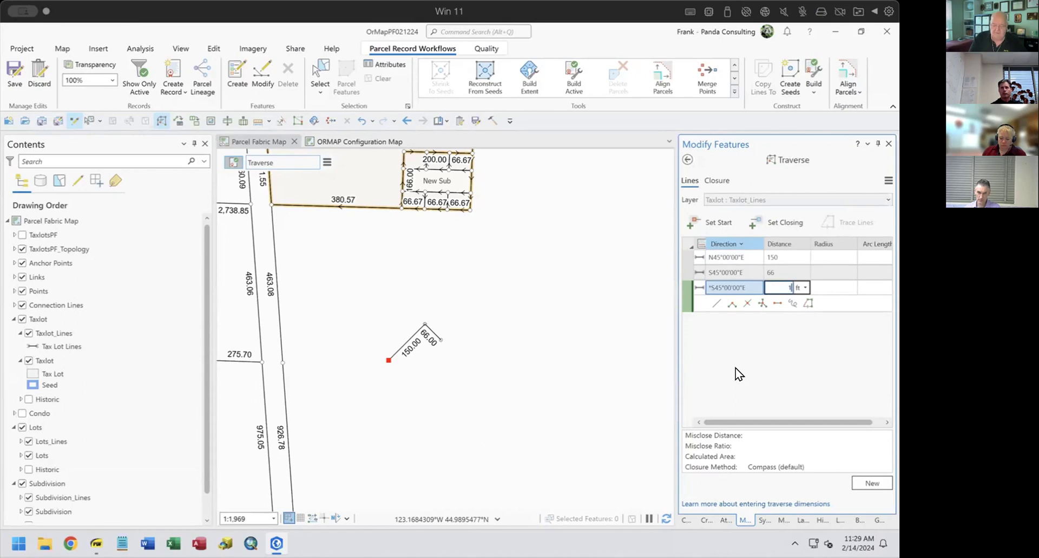
pyautogui.write('-66')
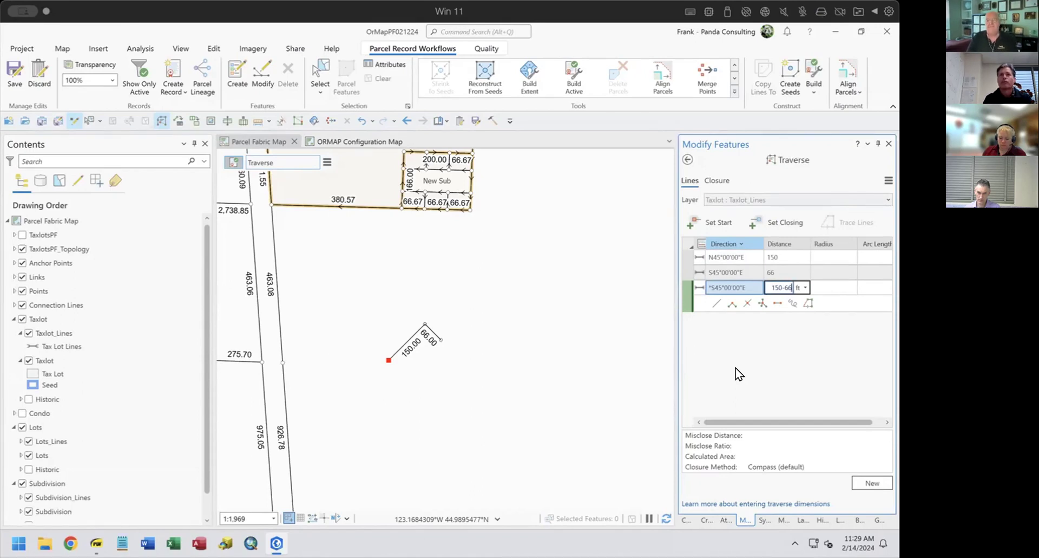
pyautogui.press('Return')
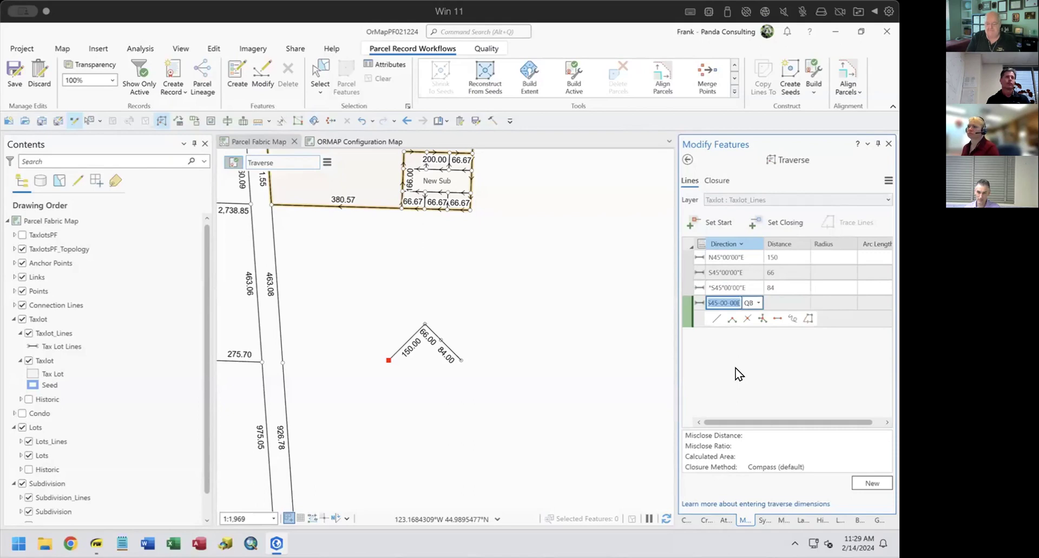
# Enter the fourth course with a +90 deflection and a distance of 150 ft.
pyautogui.press('End')
pyautogui.press('BackSpace')
pyautogui.write('W')
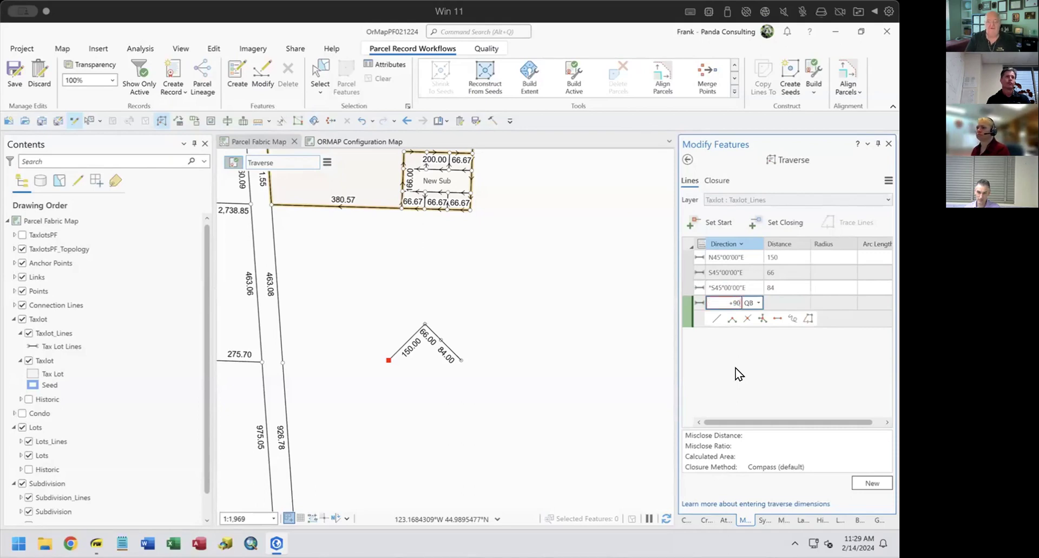
pyautogui.press('Tab')
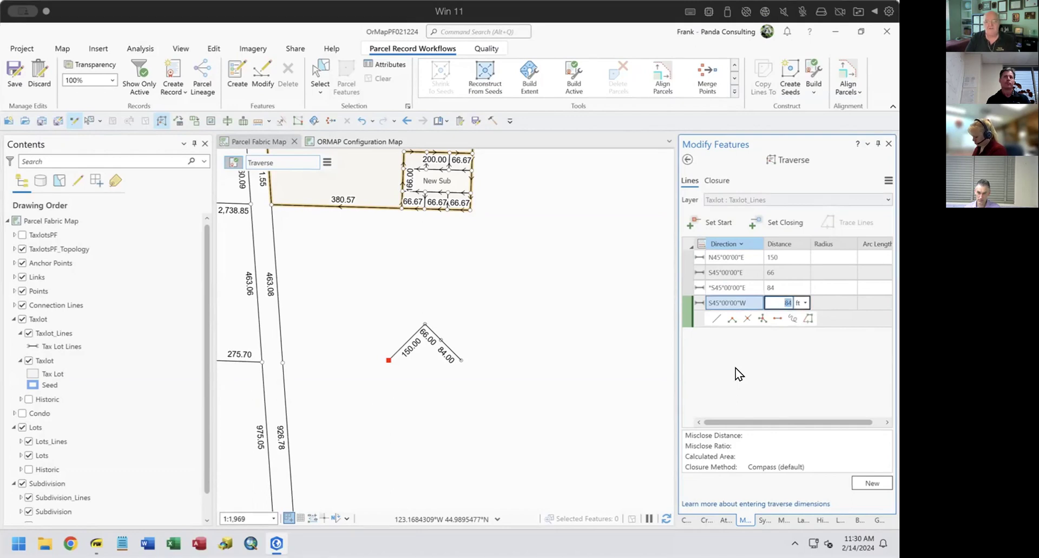
pyautogui.write('15')
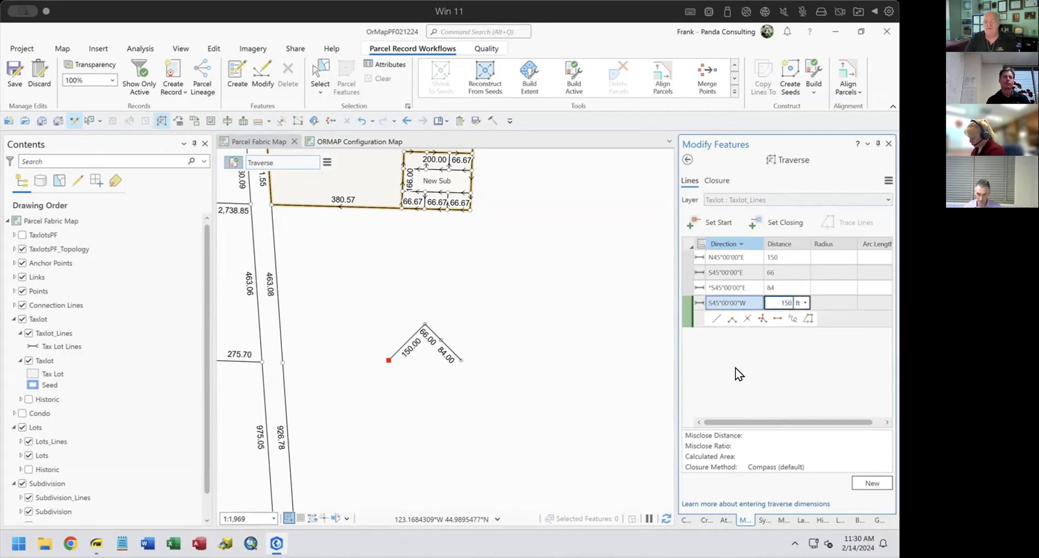
pyautogui.write('0')
pyautogui.press('Return')
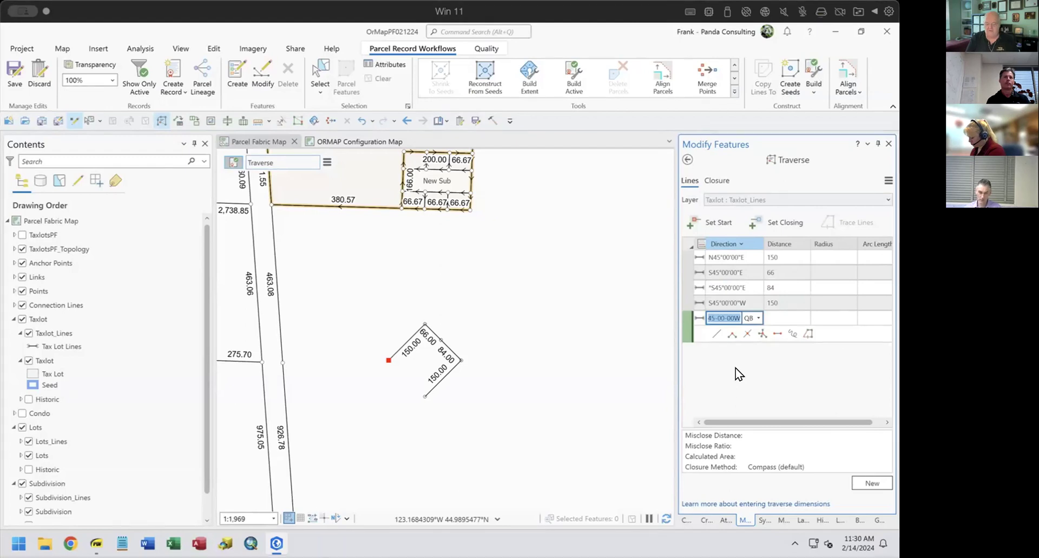
# Enter the fifth course with a +90 deflection and its distance as 66+83, deliberately short of the start point.
pyautogui.write('+90')
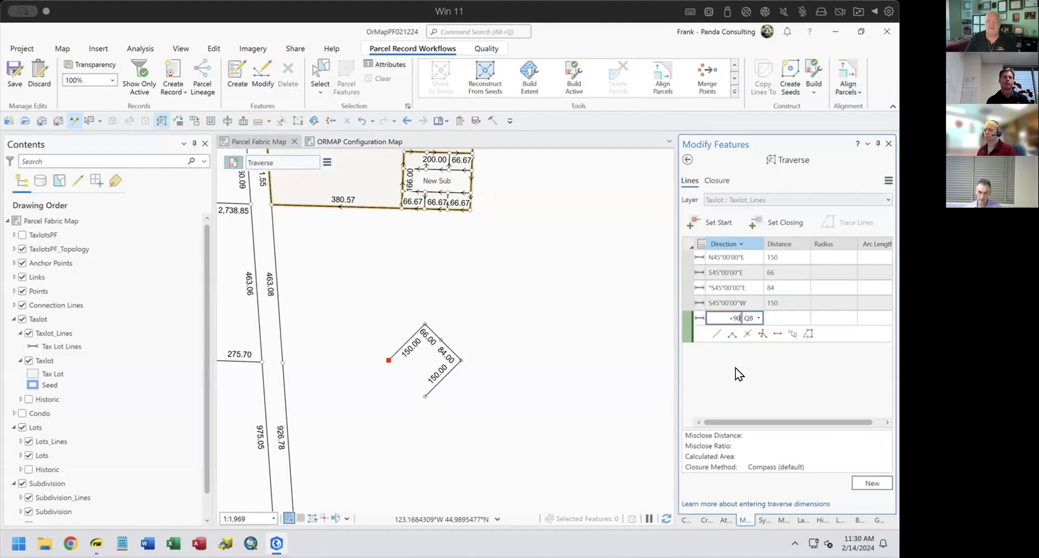
pyautogui.press('Tab')
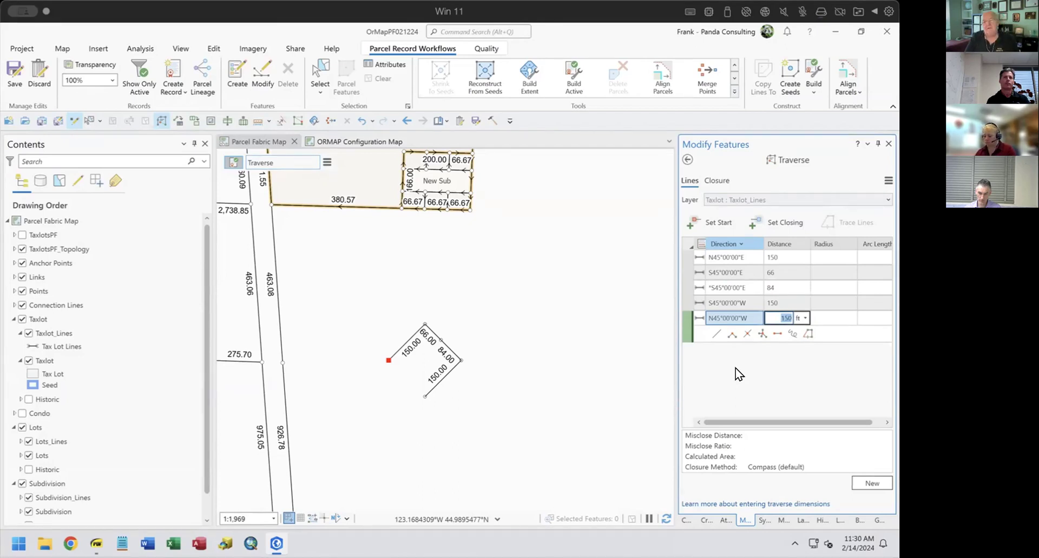
pyautogui.write('6')
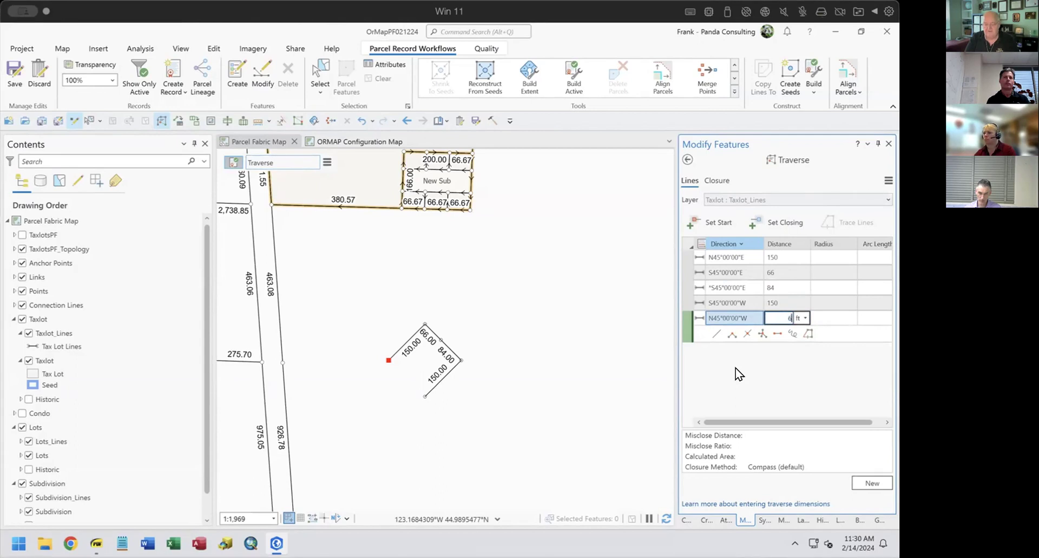
pyautogui.write('6+84')
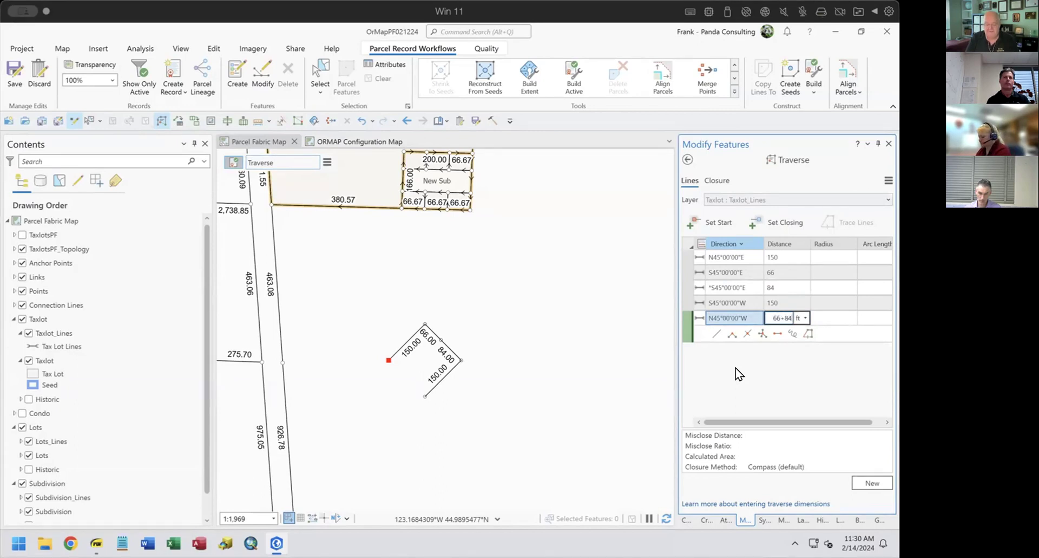
pyautogui.press('BackSpace')
pyautogui.write('3')
pyautogui.press('Return')
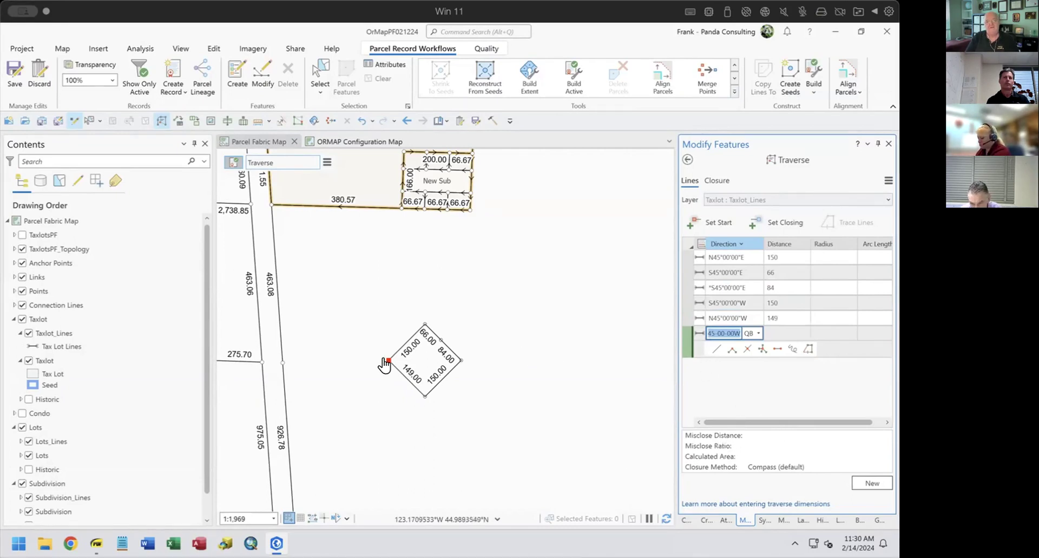
# Close the traverse onto its start point by setting the last course's distance to 149*.
pyautogui.scroll(8, 382, 367)
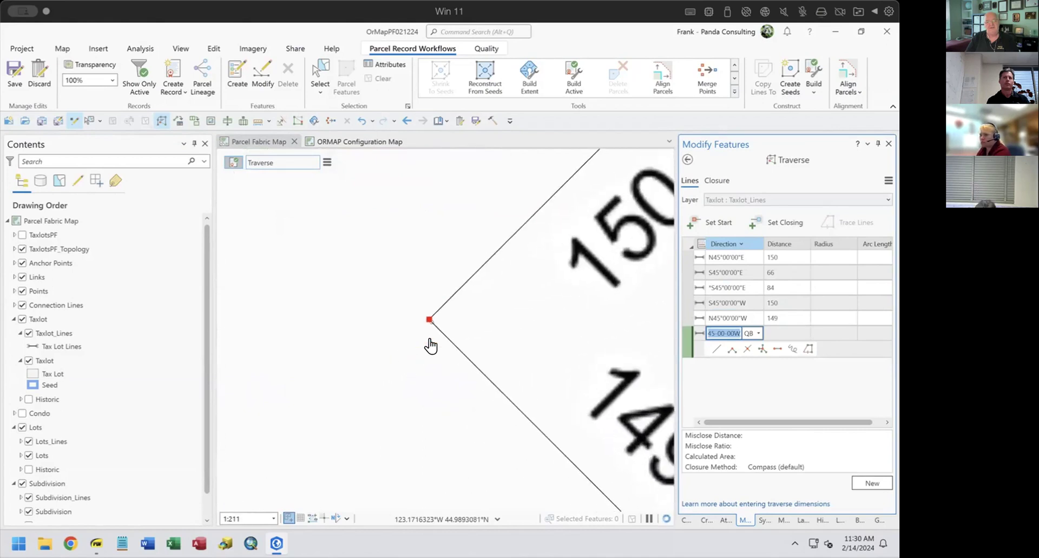
pyautogui.scroll(5, 422, 301)
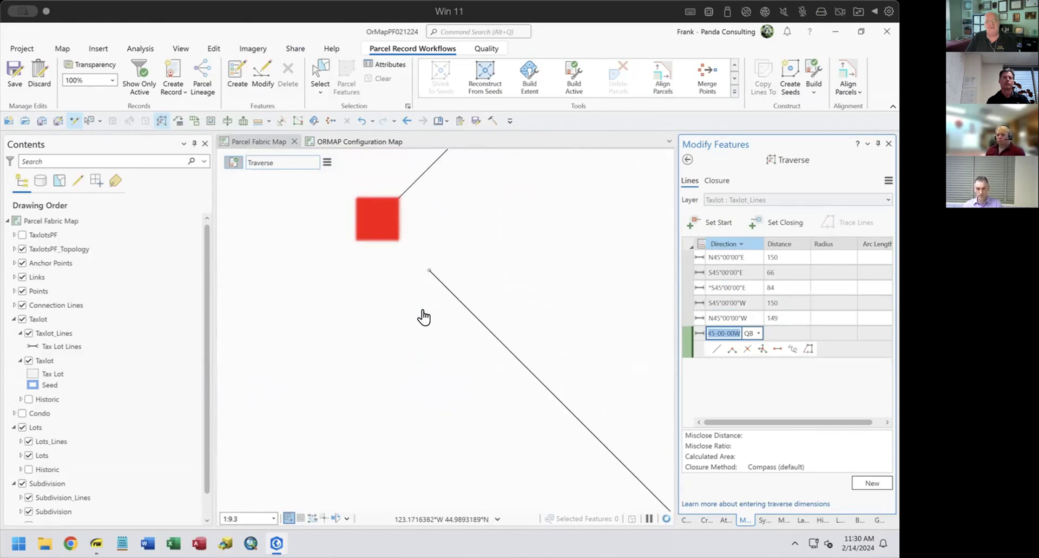
pyautogui.scroll(-2, 422, 317)
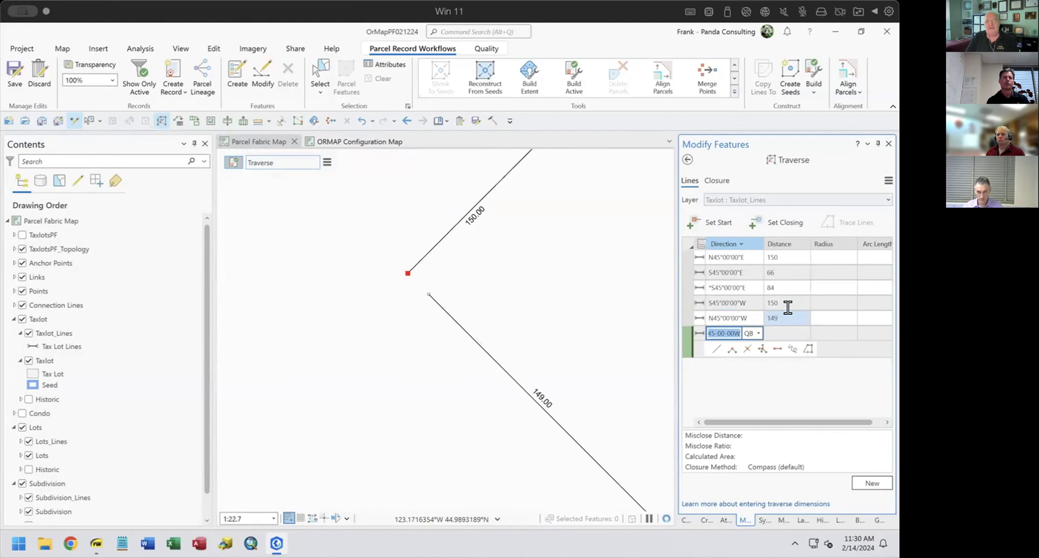
pyautogui.click(801, 320)
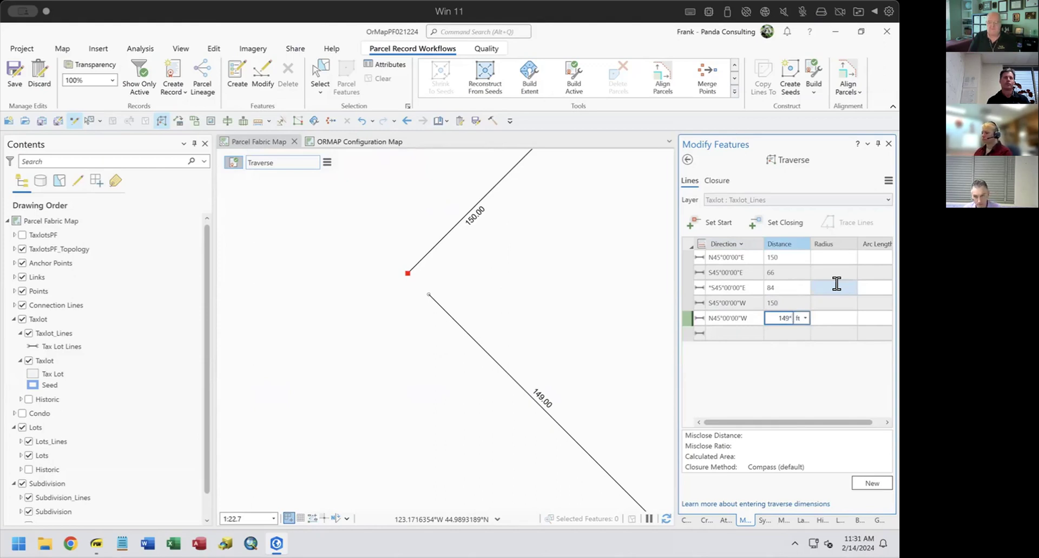
pyautogui.press('Return')
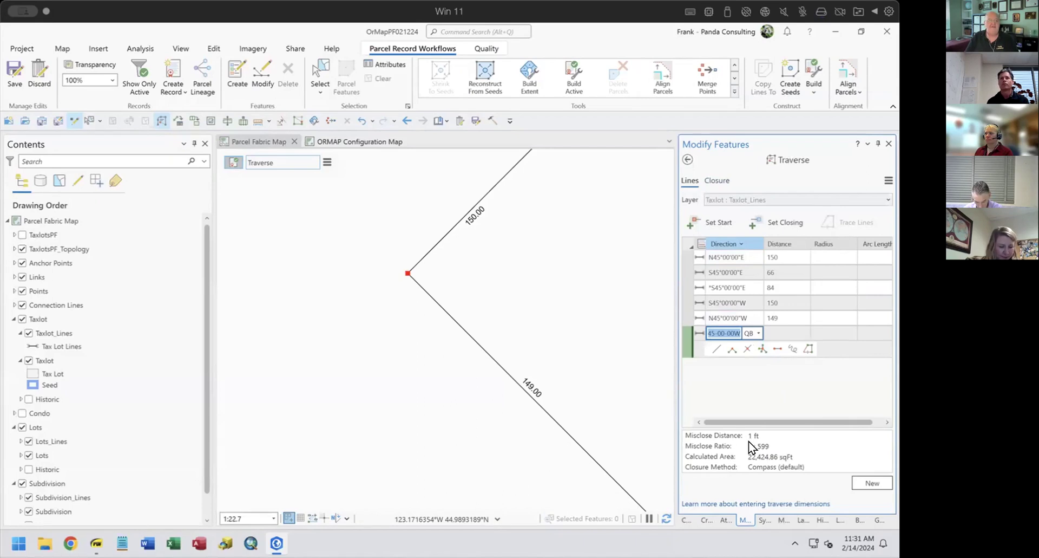
# Review the traverse's adjusted values, residuals and available closure methods, keeping Compass, and look over the full closed figure.
pyautogui.click(714, 180)
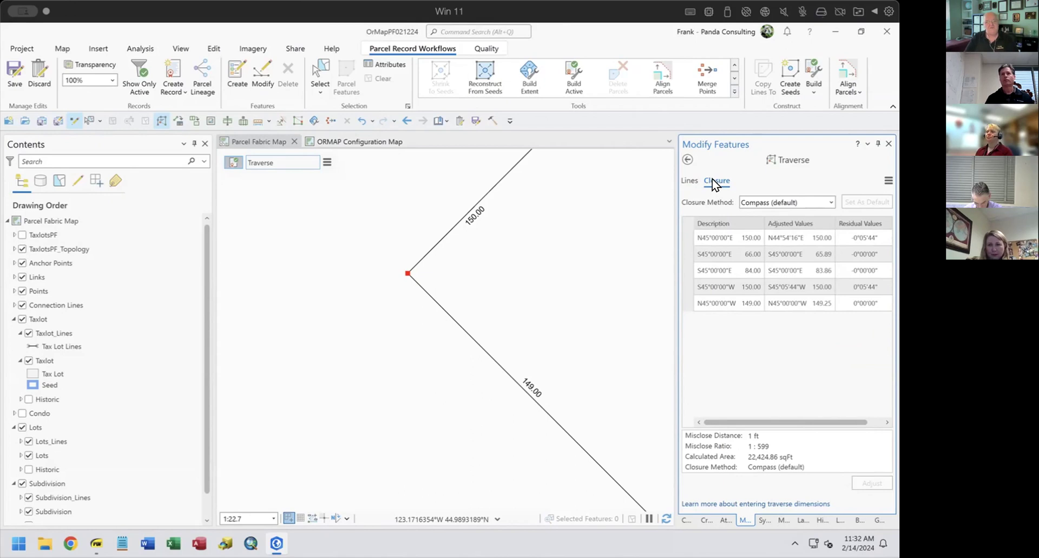
pyautogui.click(827, 203)
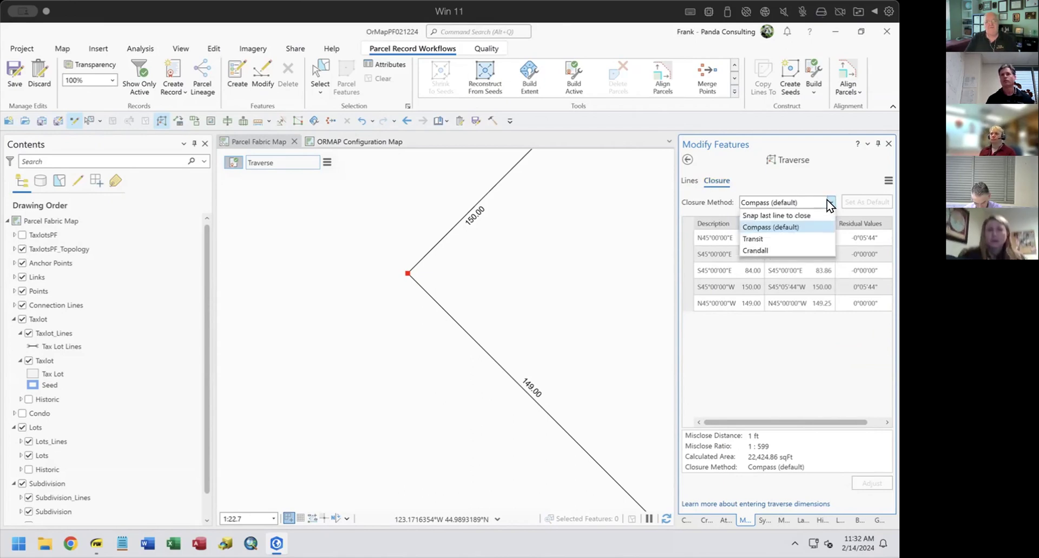
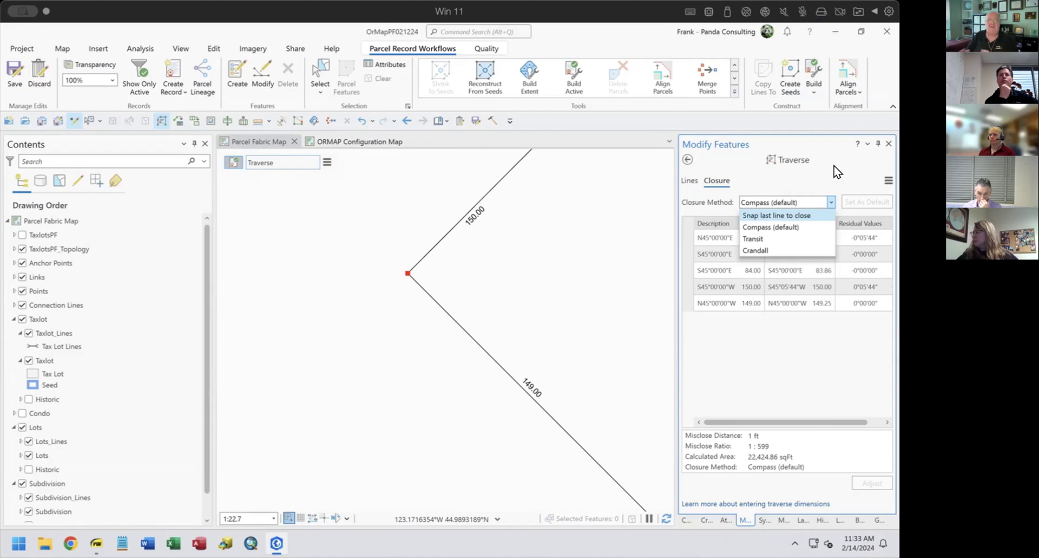
pyautogui.click(787, 225)
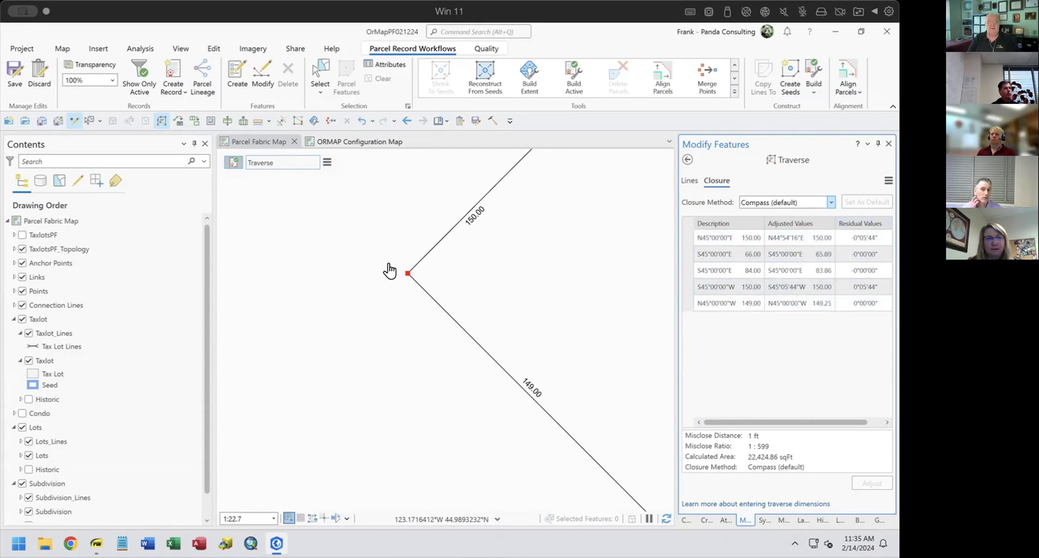
pyautogui.scroll(-4, 497, 307)
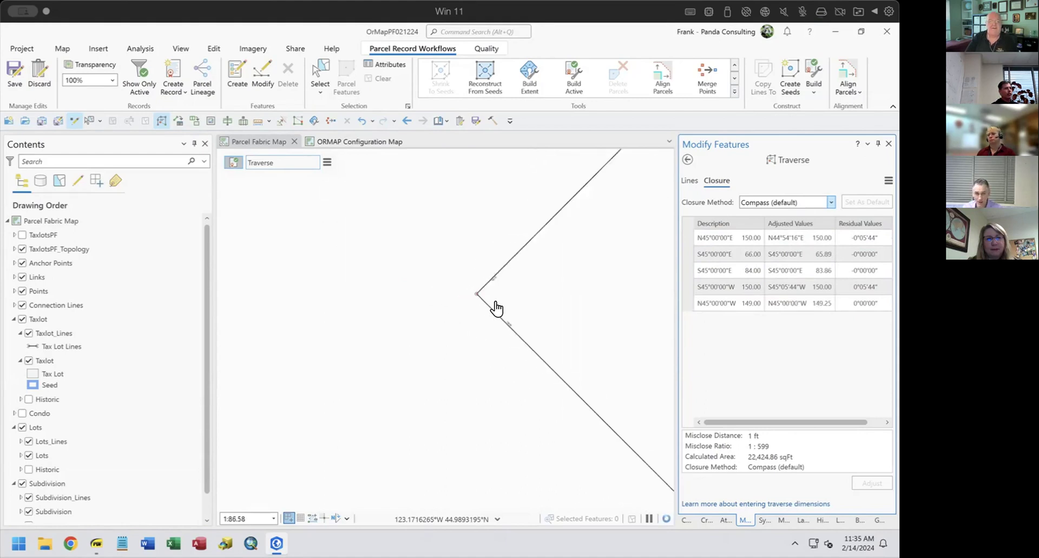
pyautogui.scroll(-3, 551, 321)
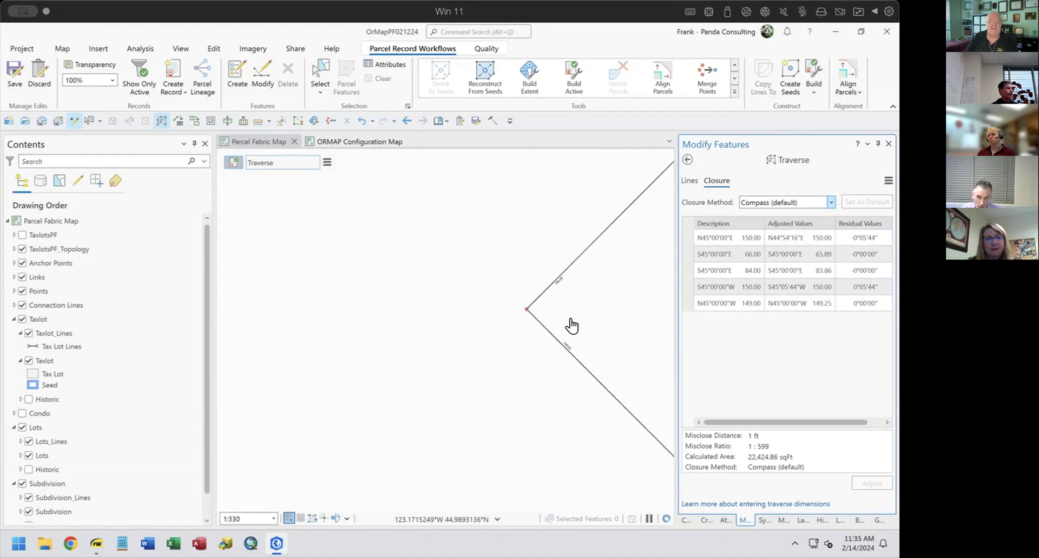
pyautogui.moveTo(573, 325); pyautogui.dragTo(399, 348)
pyautogui.scroll(-1, 465, 329)
pyautogui.moveTo(483, 353); pyautogui.dragTo(476, 320)
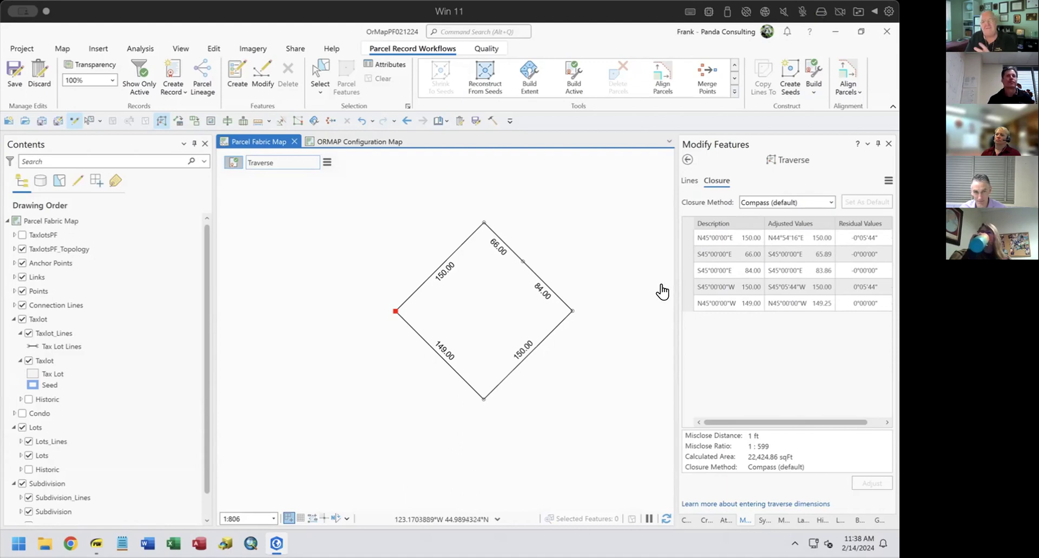
# Open the field design of the Taxlot_Lines layer and select the COGO fields from Direction through Radius2.
pyautogui.click(687, 180)
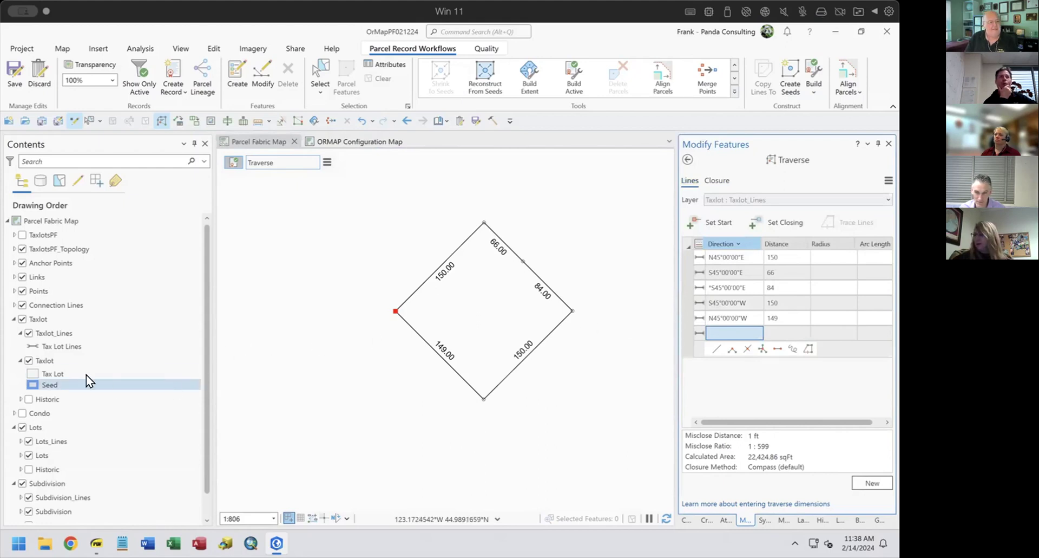
pyautogui.rightClick(64, 334)
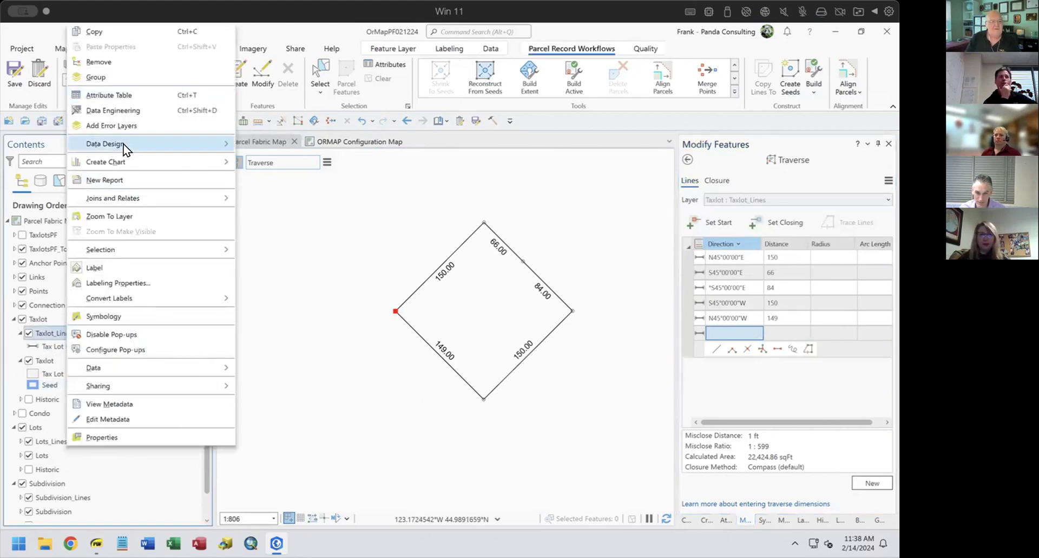
pyautogui.moveTo(162, 140)
pyautogui.click(259, 160)
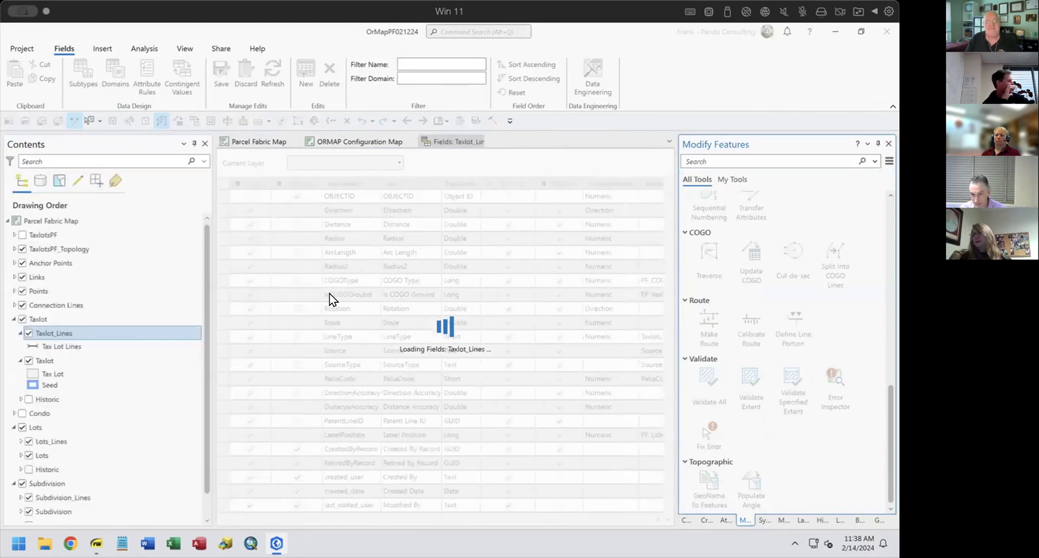
pyautogui.click(218, 210)
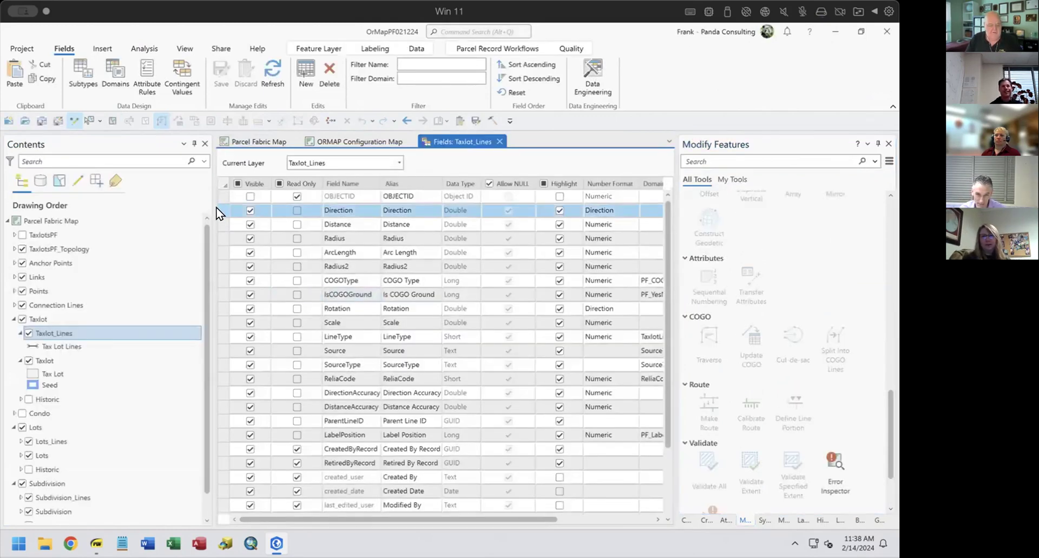
pyautogui.keyDown('shift'); pyautogui.click(223, 265); pyautogui.keyUp('shift')
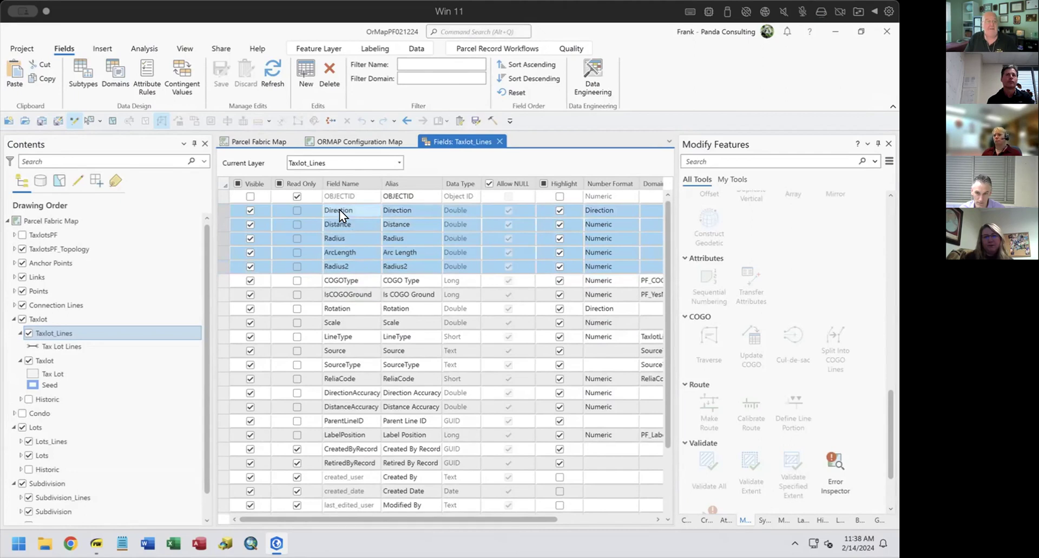
# Examine the Direction field's number format, including its angle unit and direction options, and dismiss it without changes.
pyautogui.click(624, 209)
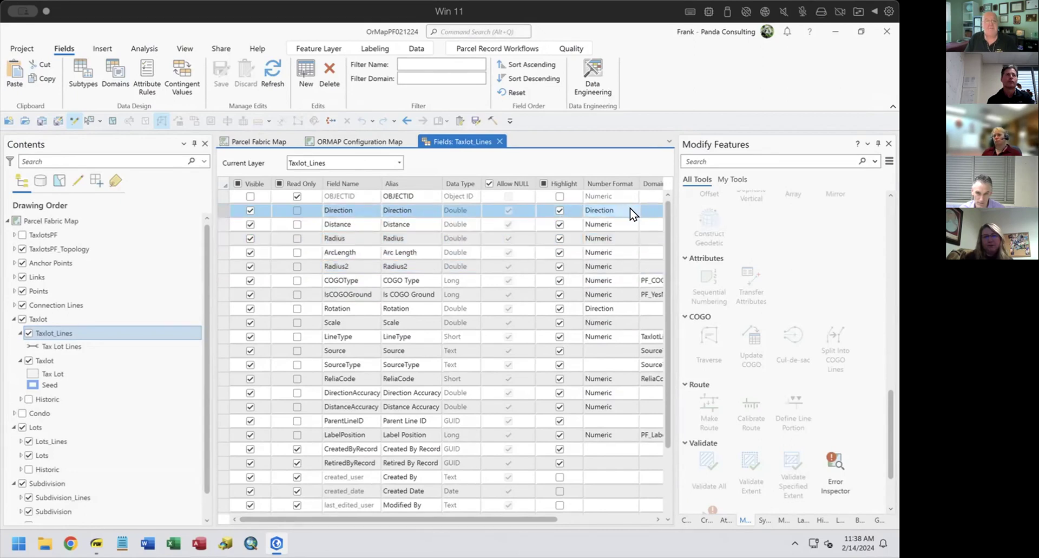
pyautogui.click(630, 207)
pyautogui.click(632, 210)
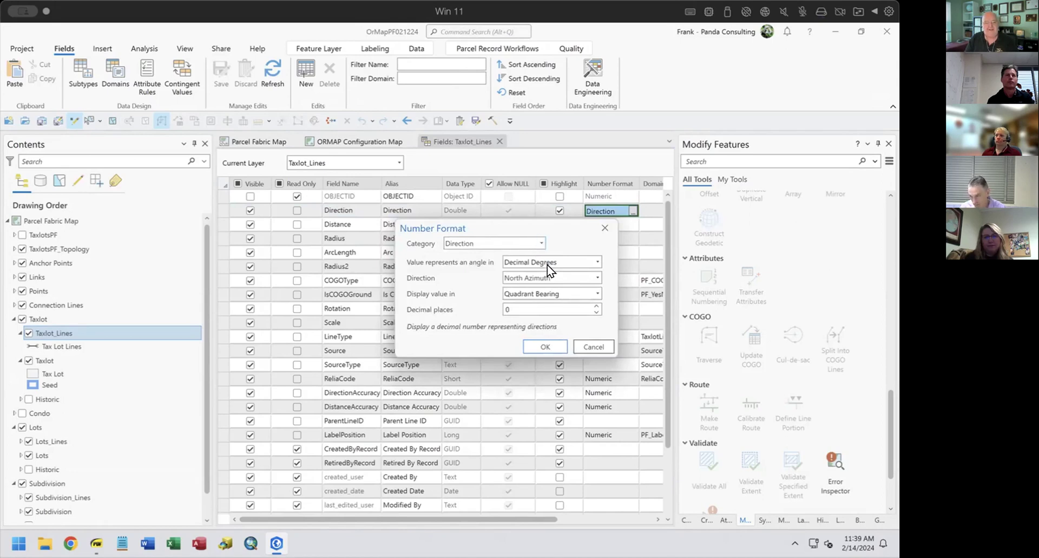
pyautogui.click(593, 257)
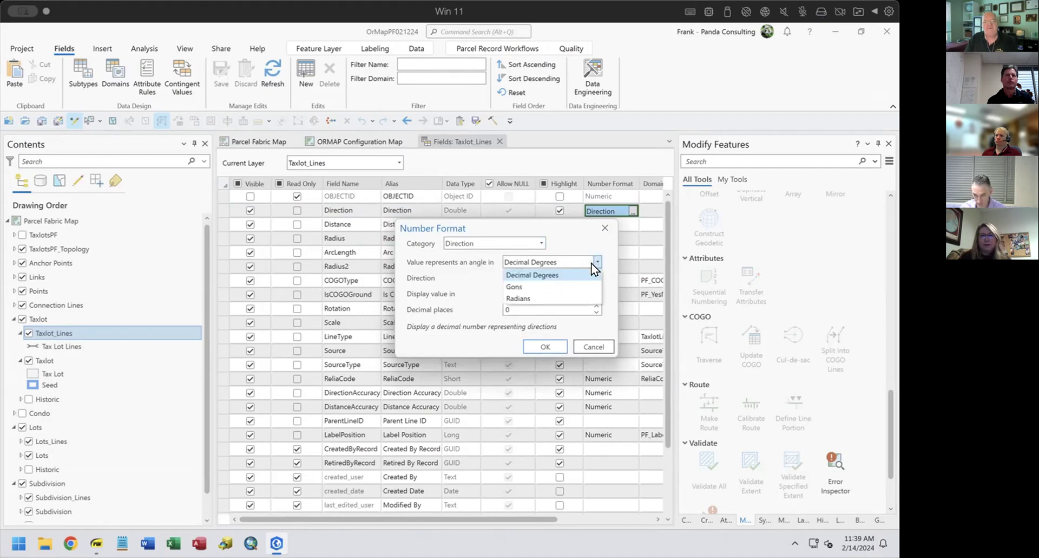
pyautogui.click(577, 235)
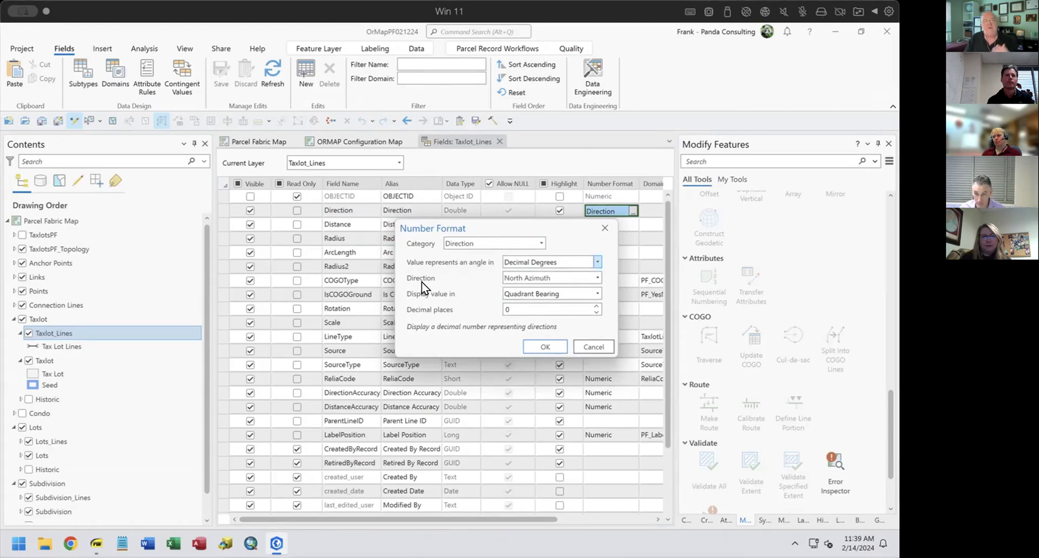
pyautogui.click(594, 274)
pyautogui.click(594, 274)
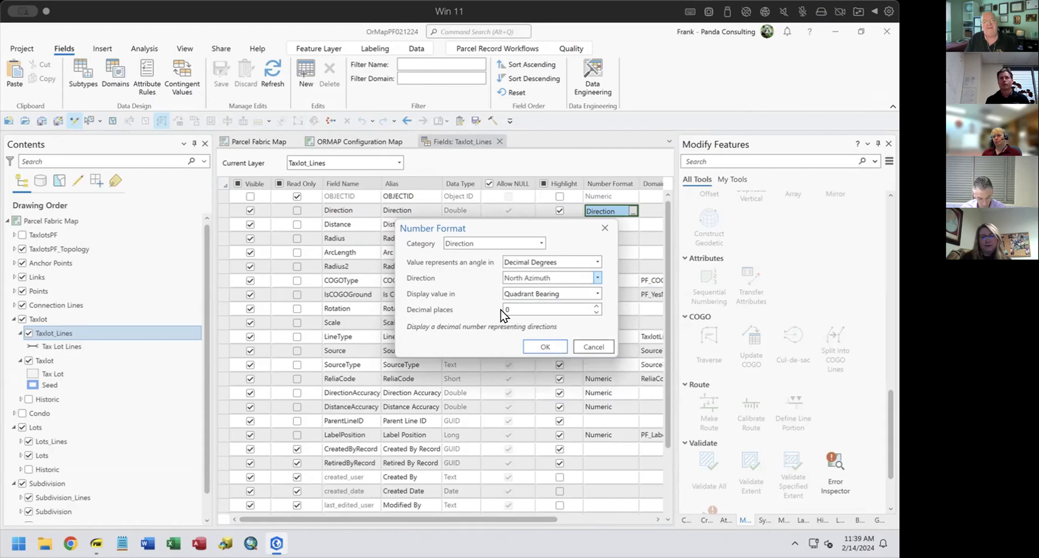
pyautogui.click(593, 347)
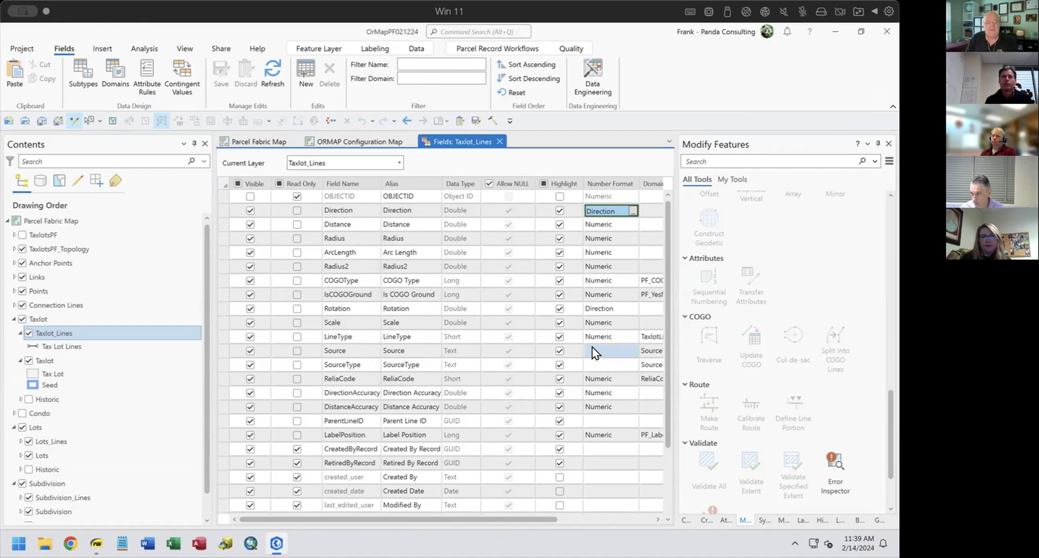
# Examine the Distance field's number format for decimal places, zero padding and suffix, and dismiss it without changes.
pyautogui.click(629, 220)
pyautogui.click(630, 223)
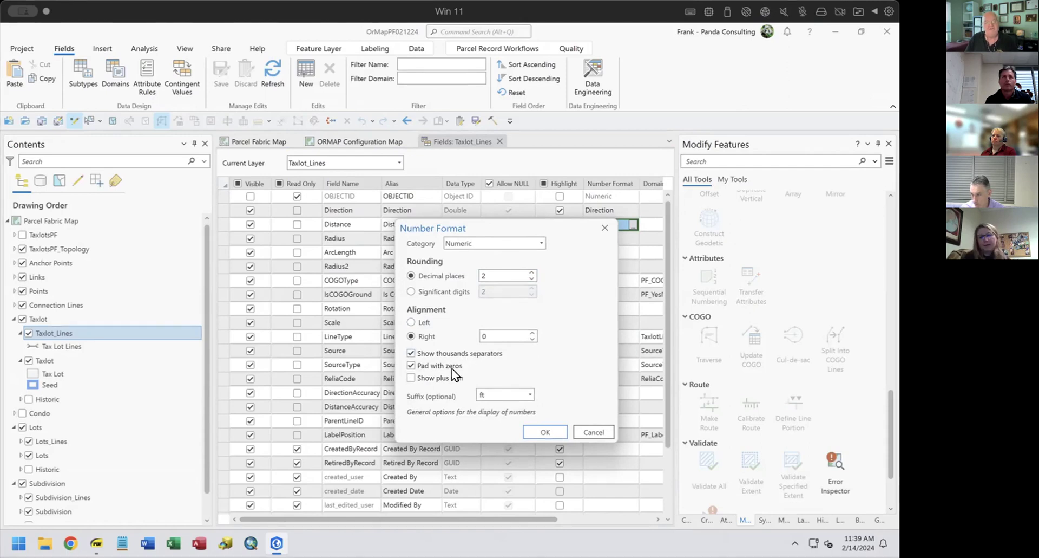
pyautogui.click(591, 426)
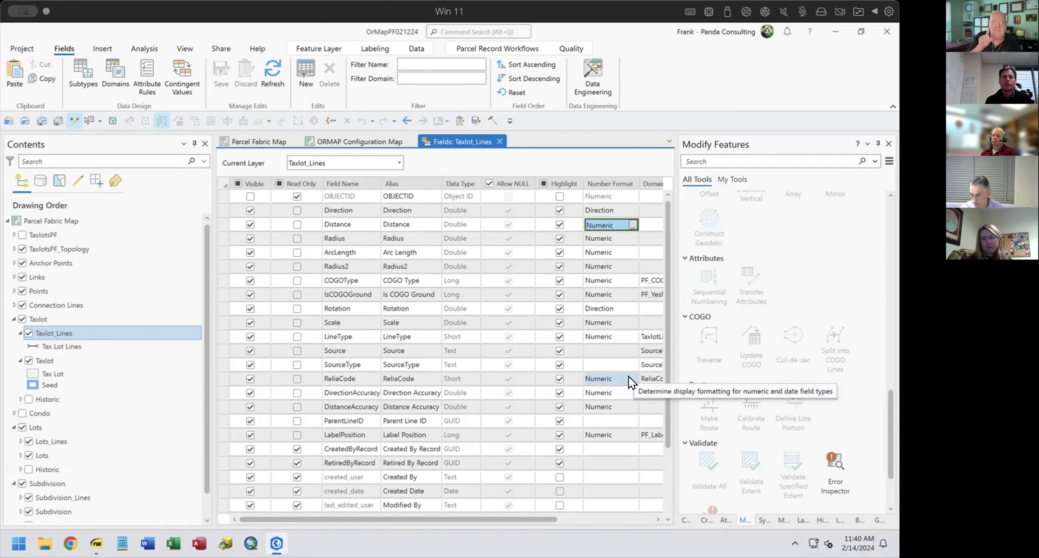
# Review the project's distance units in the application options without changing them, and return to the Radius2 field in the field list.
pyautogui.click(22, 50)
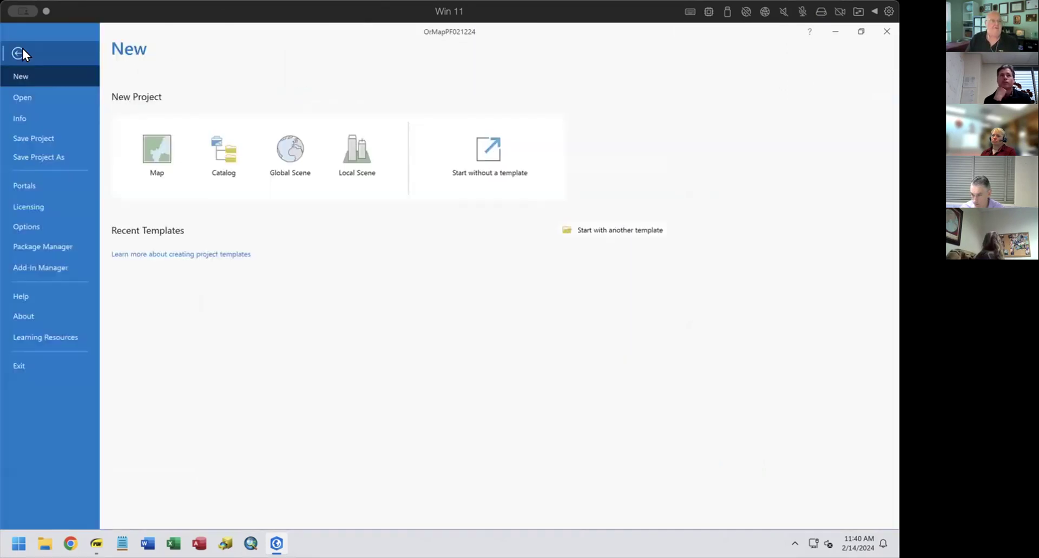
pyautogui.click(34, 226)
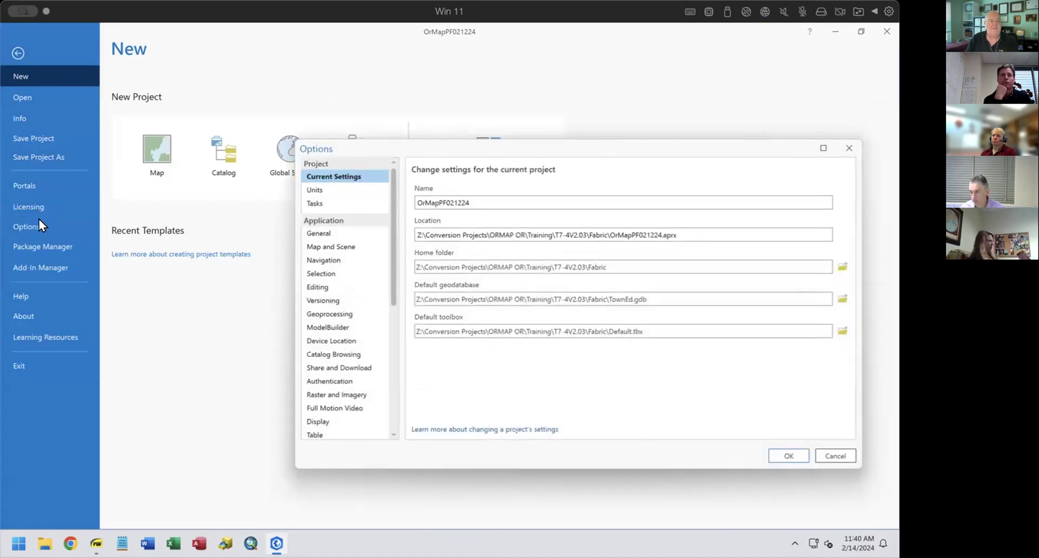
pyautogui.click(321, 188)
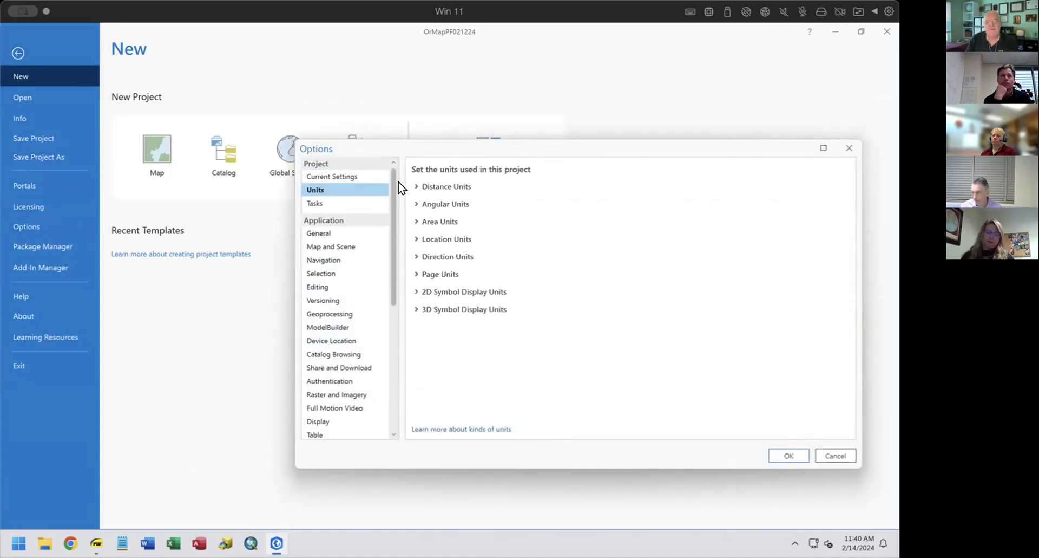
pyautogui.click(416, 186)
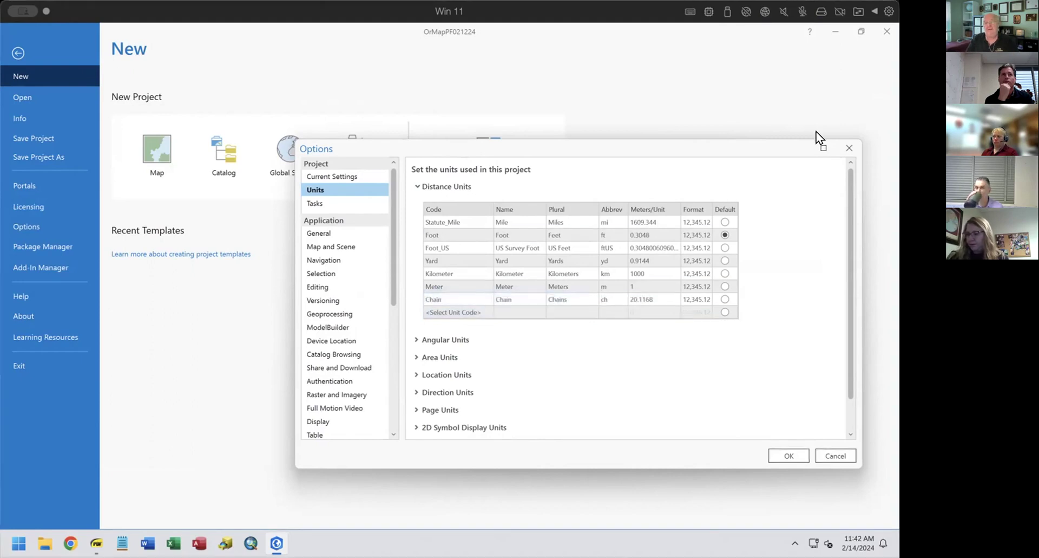
pyautogui.click(850, 146)
pyautogui.click(20, 53)
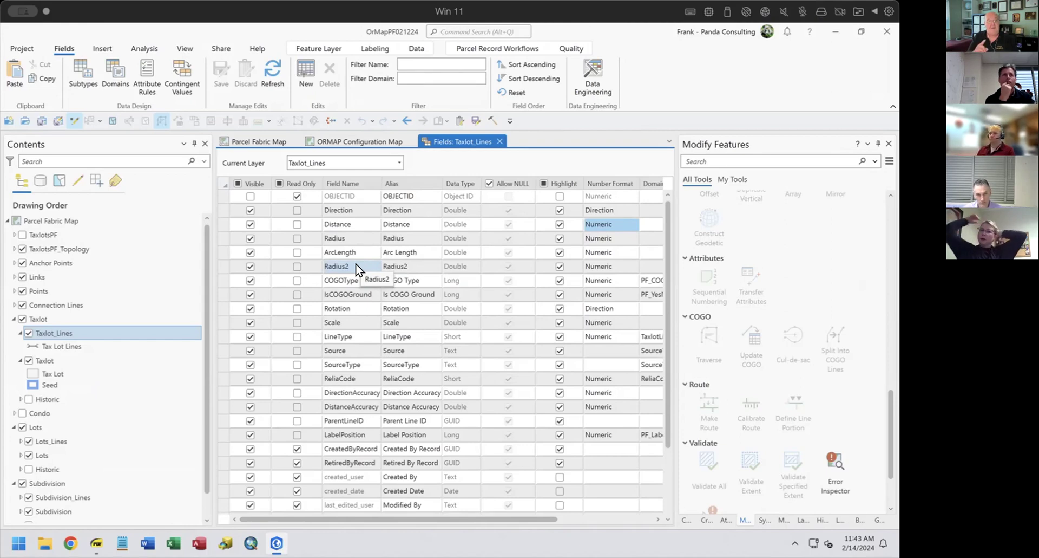
pyautogui.click(221, 266)
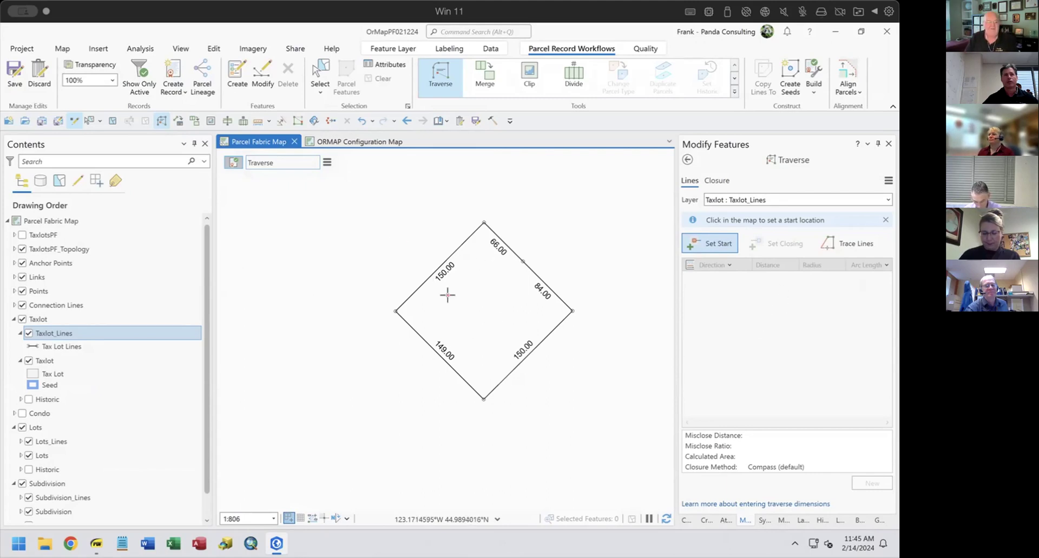
# Create a short two-point Taxlot_Lines line running northeast in the empty area west of the closed traverse.
pyautogui.click(26, 345)
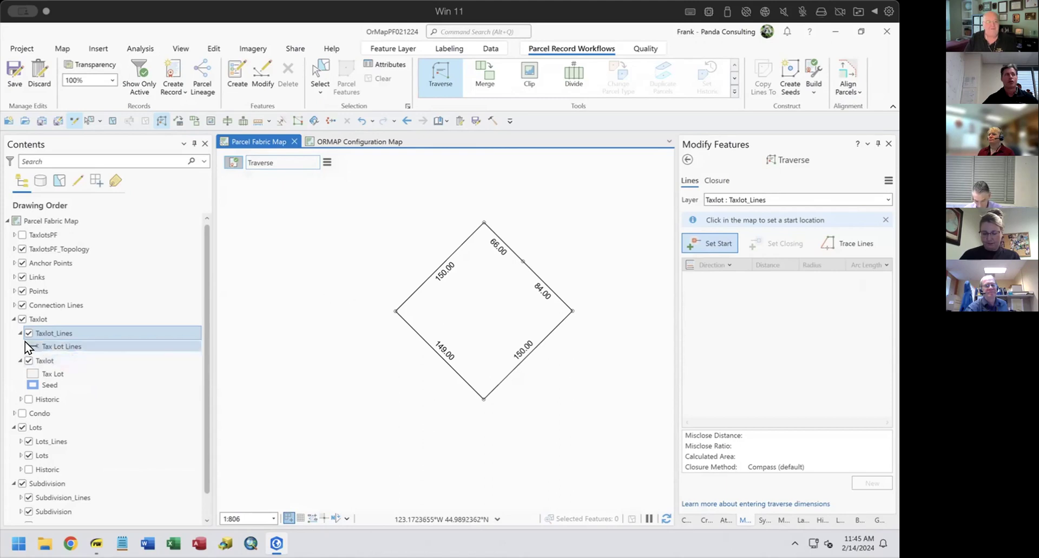
pyautogui.click(311, 280)
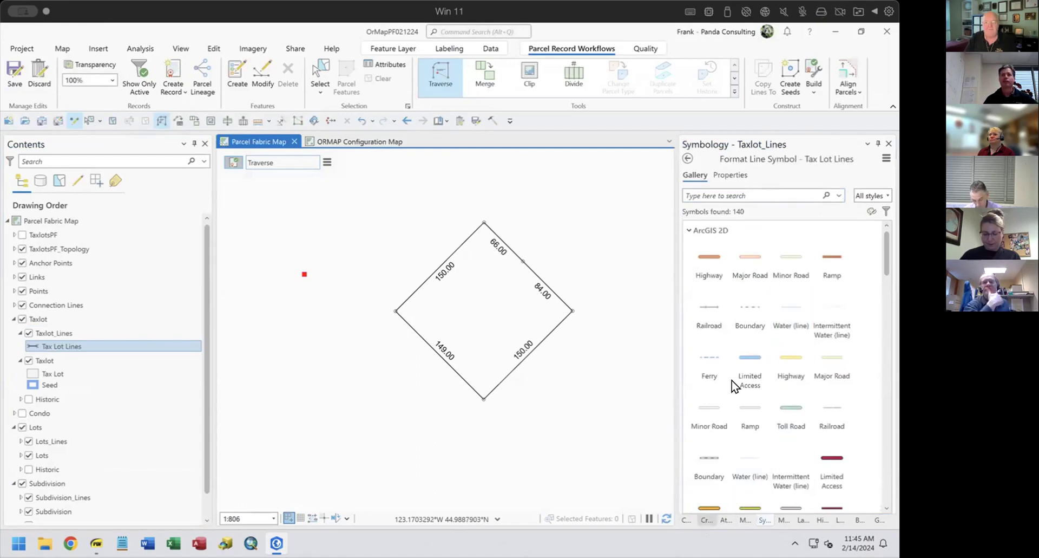
pyautogui.click(706, 519)
pyautogui.click(756, 311)
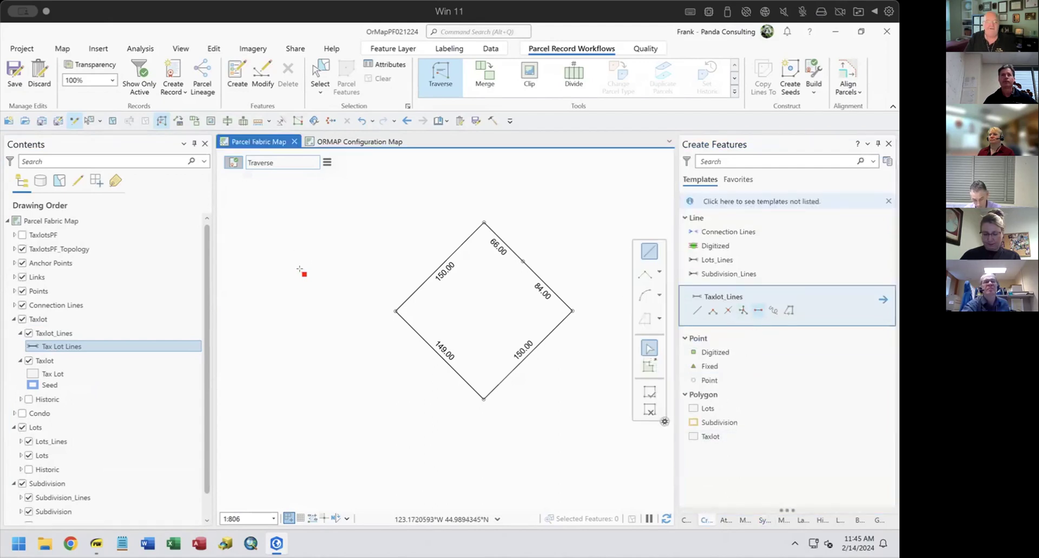
pyautogui.doubleClick(355, 217)
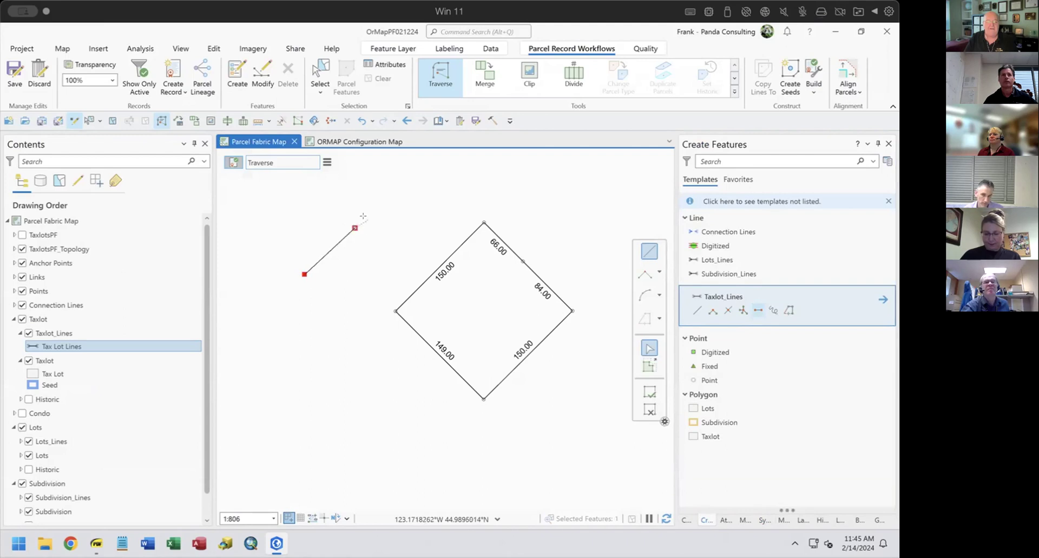
# Start a tangent spiral curve from the new line's northeast end, with infinite start radius, 100 ft end radius and 150 ft arc length.
pyautogui.rightClick(374, 227)
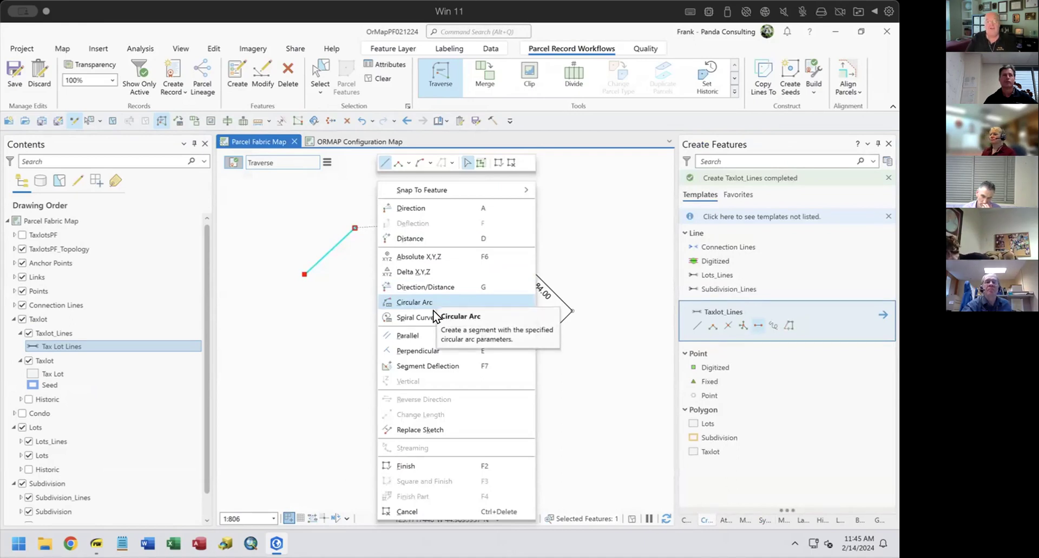
pyautogui.press('Escape')
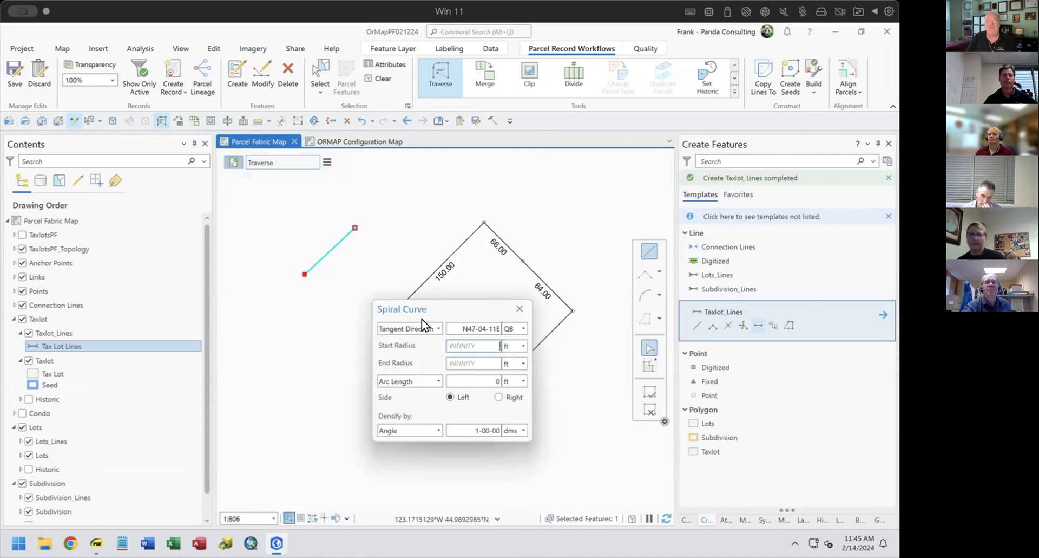
pyautogui.moveTo(454, 298); pyautogui.dragTo(489, 179)
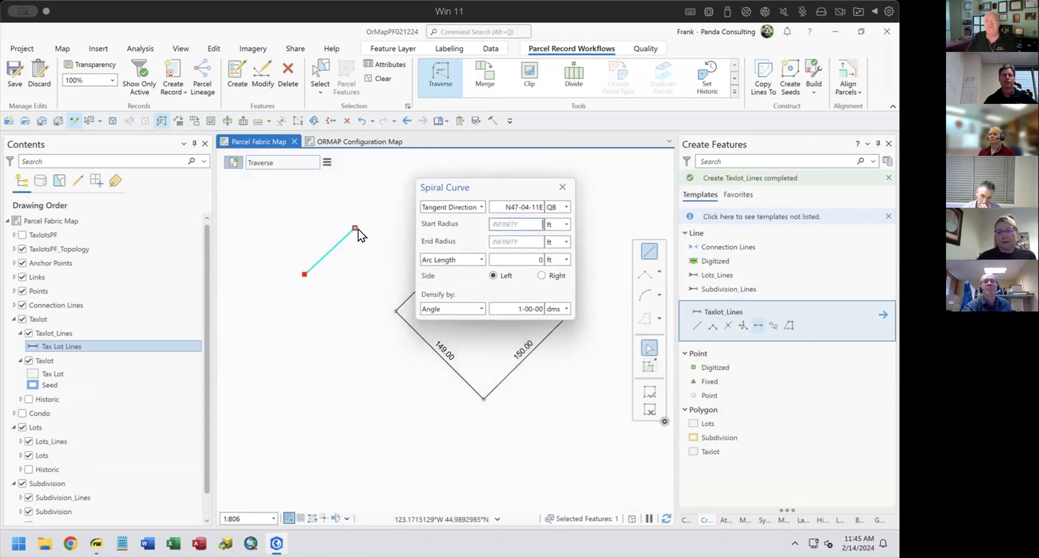
pyautogui.click(481, 206)
pyautogui.click(492, 183)
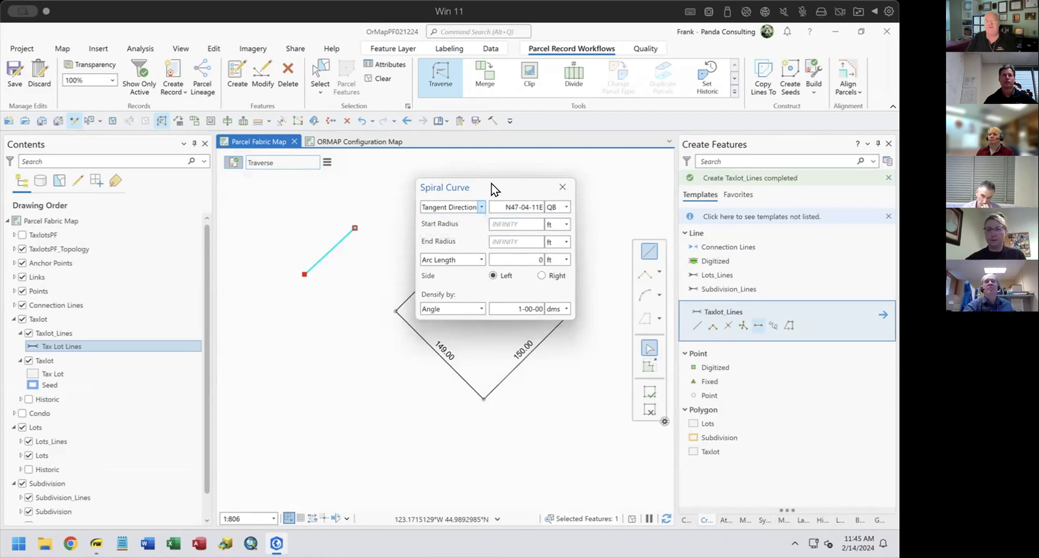
pyautogui.click(508, 221)
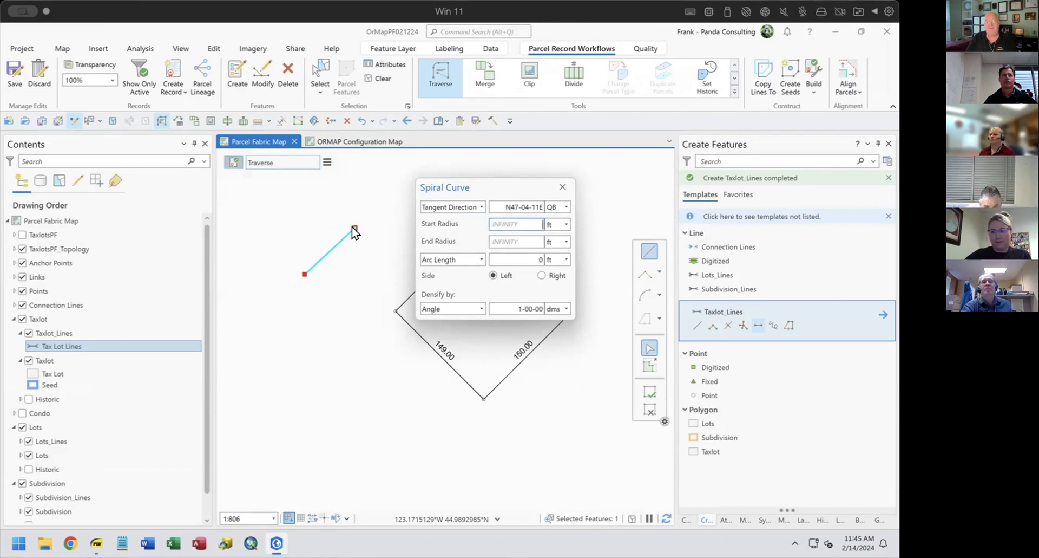
pyautogui.click(534, 244)
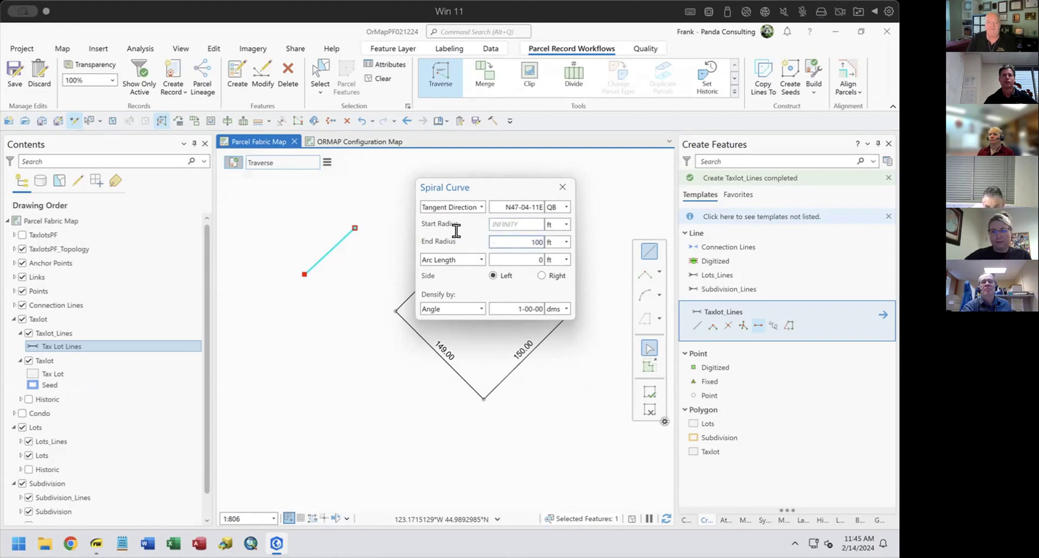
pyautogui.press('Tab')
pyautogui.write('1')
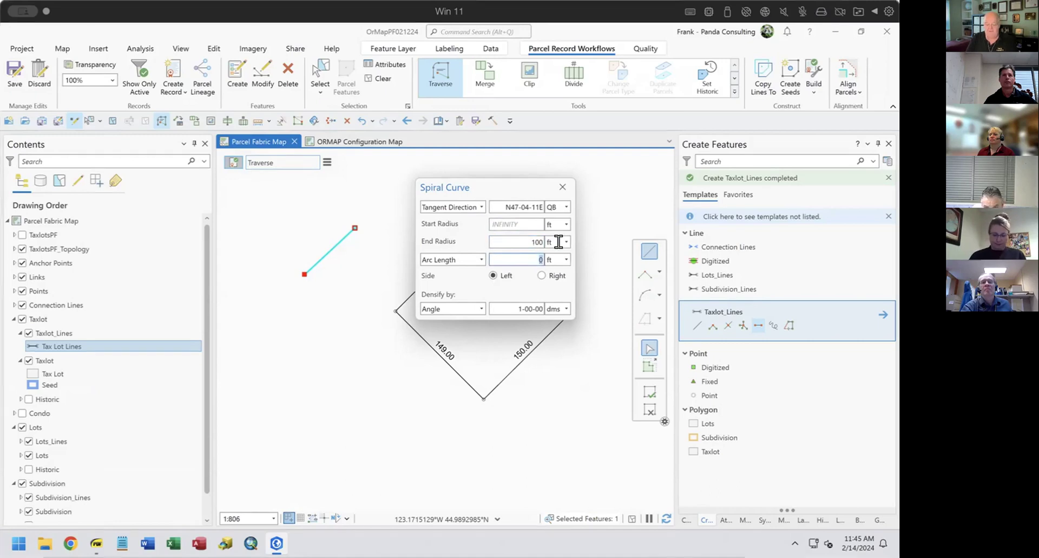
pyautogui.write('50')
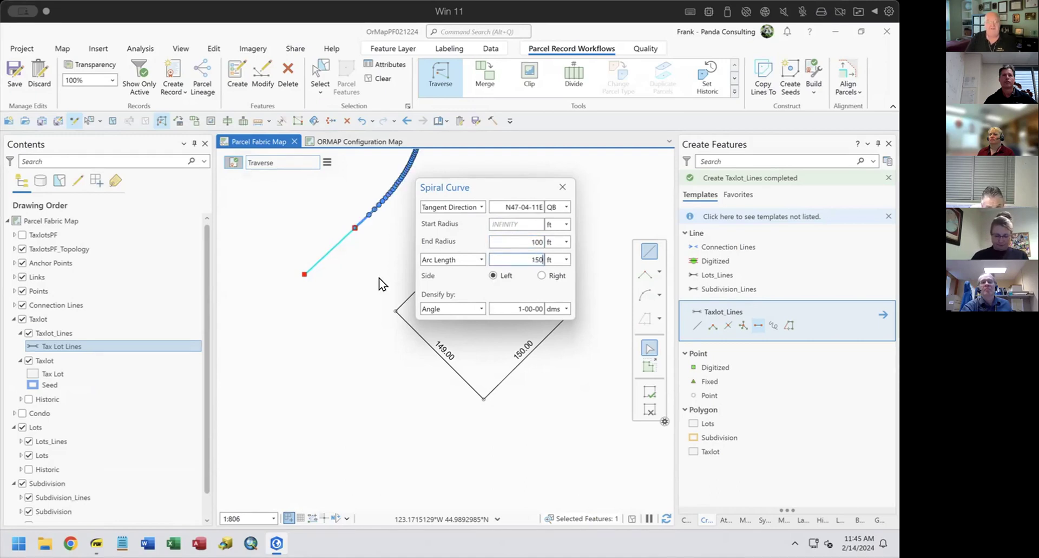
# Turn the spiral curve to the right side, set its end radius to 25 ft, and create it.
pyautogui.click(541, 276)
pyautogui.moveTo(507, 192); pyautogui.dragTo(527, 227)
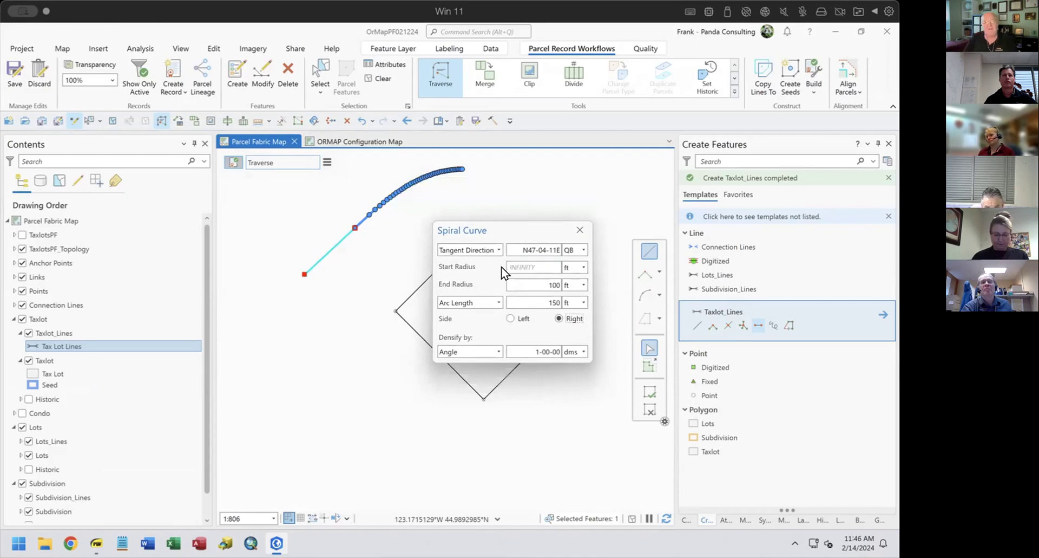
pyautogui.click(539, 283)
pyautogui.write('25')
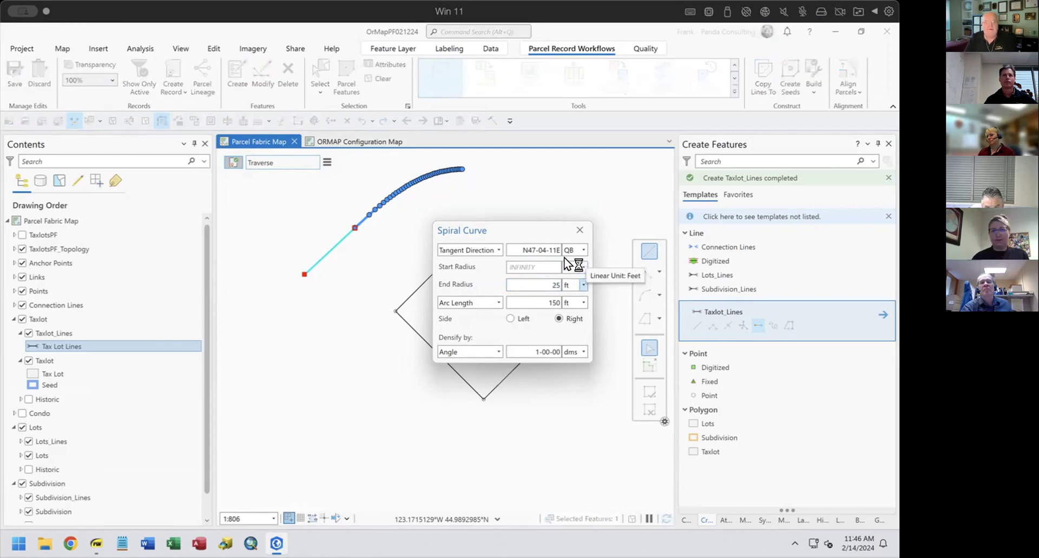
pyautogui.moveTo(519, 231)
pyautogui.mouseDown()
pyautogui.moveTo(481, 292)
pyautogui.moveTo(421, 294)
pyautogui.mouseUp()
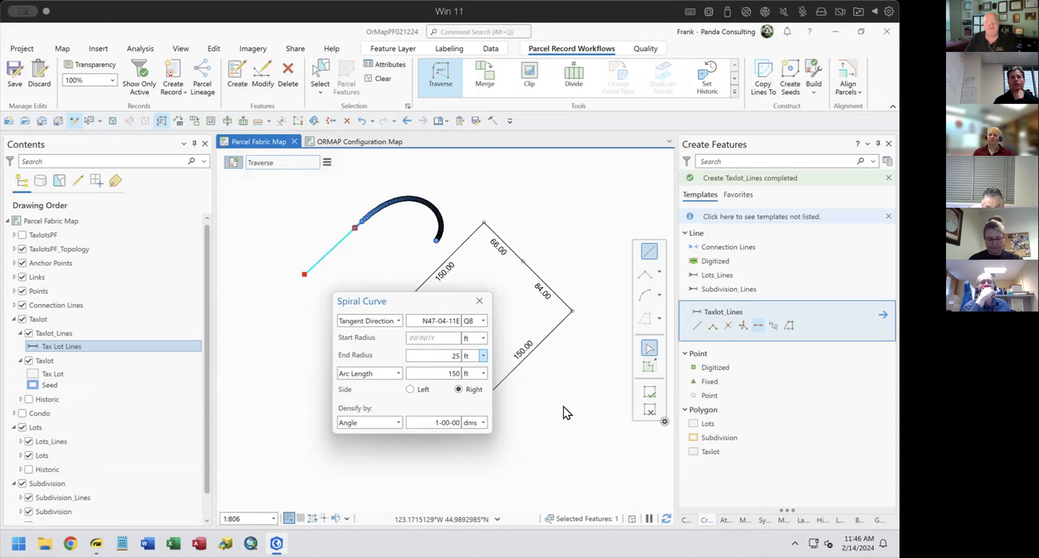
pyautogui.press('Return')
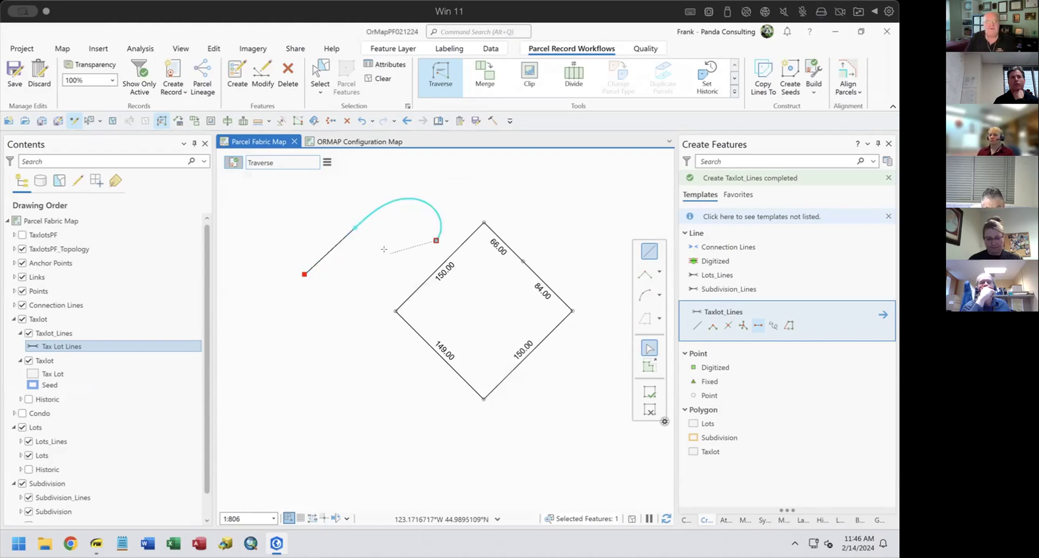
# Examine the spiral curve's vertices and densification in vertex editing, and cancel without changing them.
pyautogui.click(324, 76)
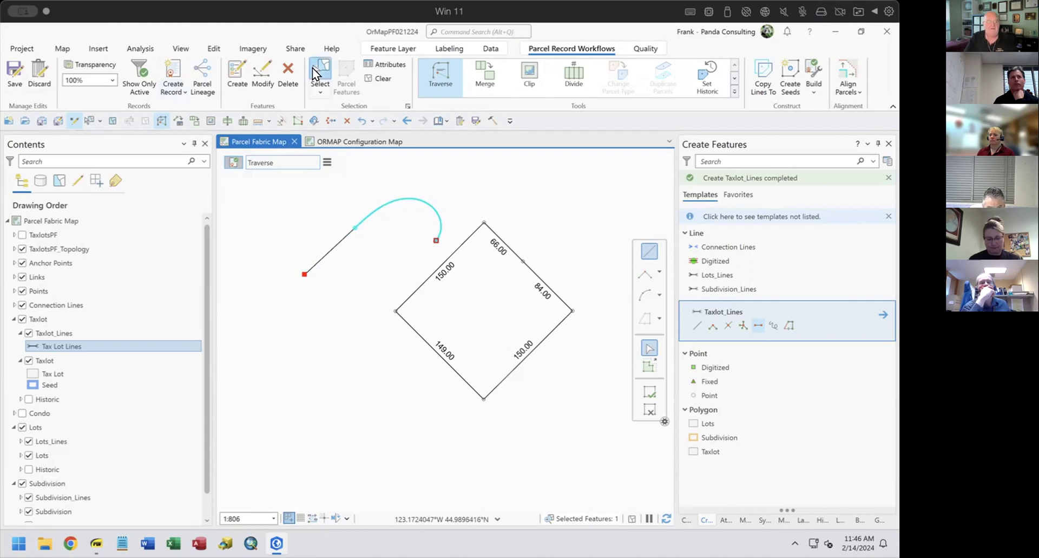
pyautogui.rightClick(378, 202)
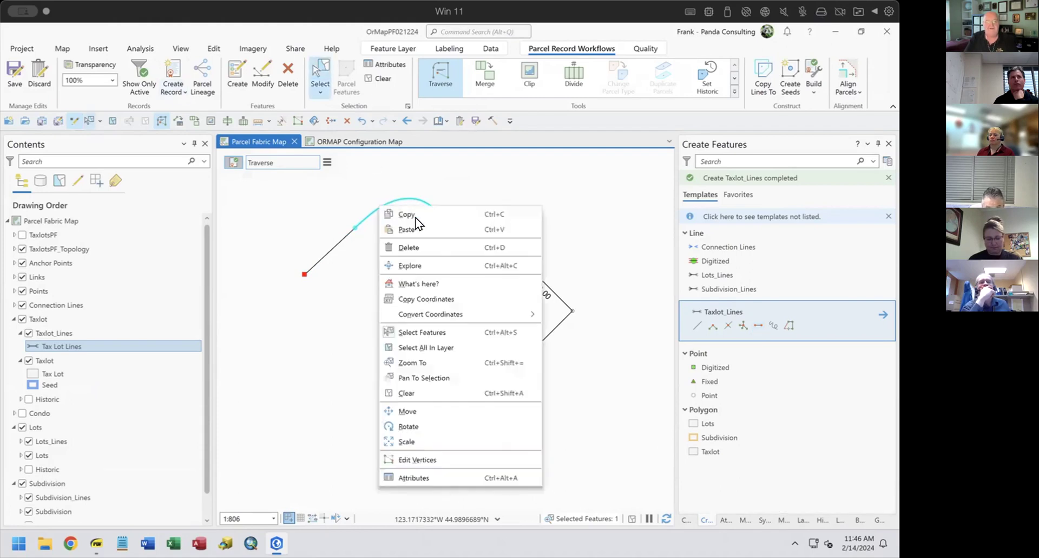
pyautogui.click(404, 455)
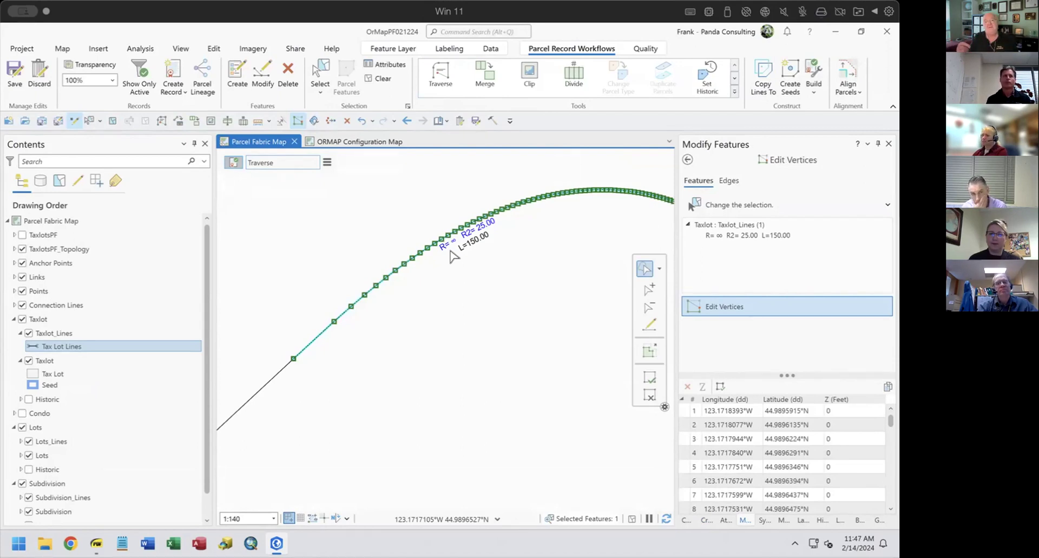
pyautogui.scroll(-1, 455, 263)
pyautogui.scroll(-3, 455, 263)
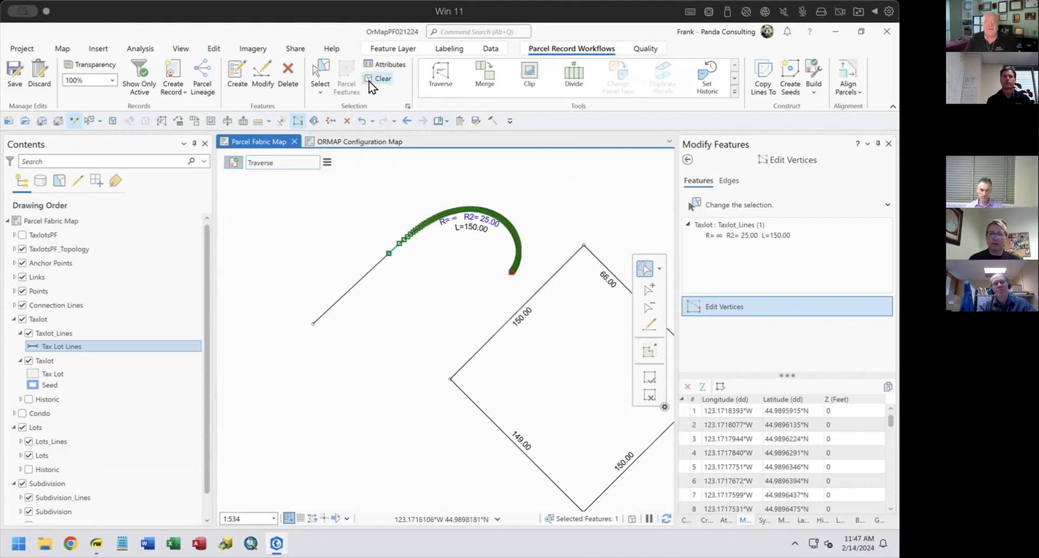
pyautogui.click(648, 395)
# Examine the spiral curve's COGO attributes, including Direction, Radius, Arc Length and Radius2.
pyautogui.click(724, 519)
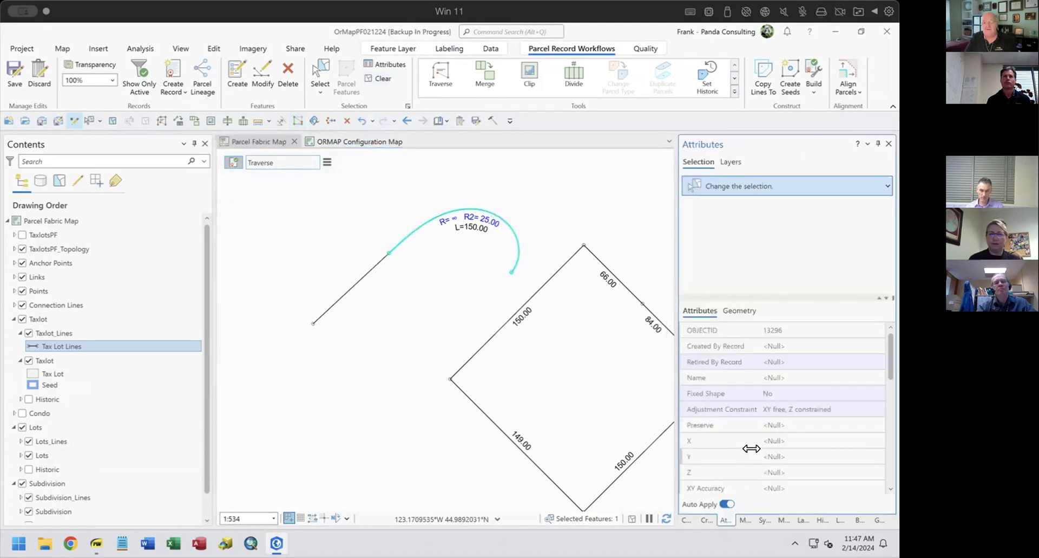
pyautogui.scroll(2, 830, 355)
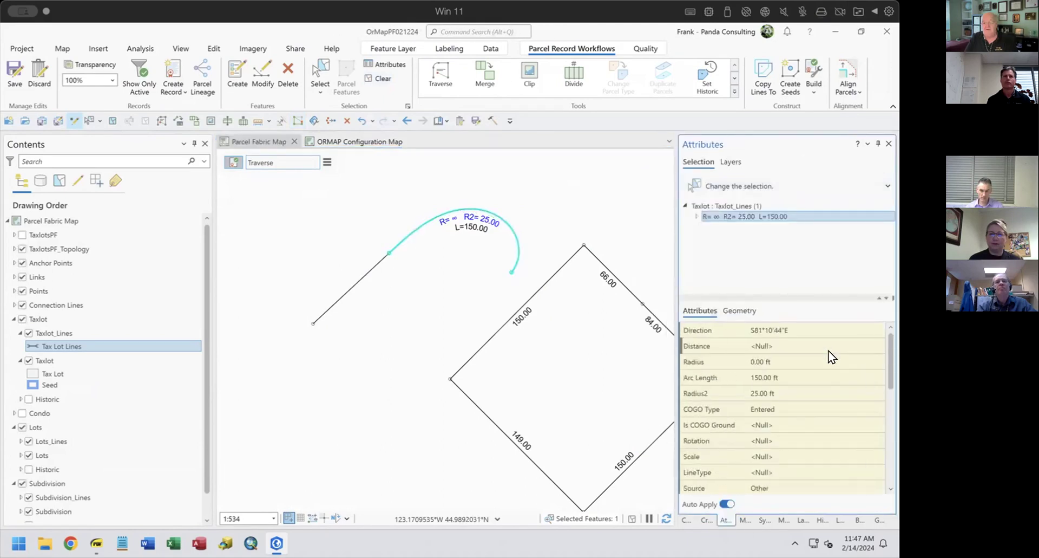
pyautogui.click(818, 332)
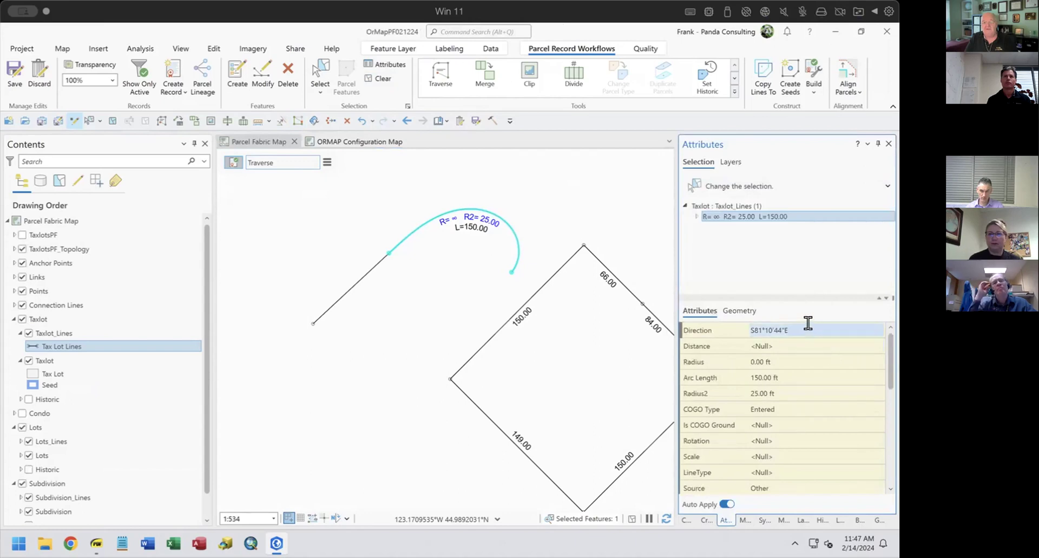
pyautogui.click(802, 354)
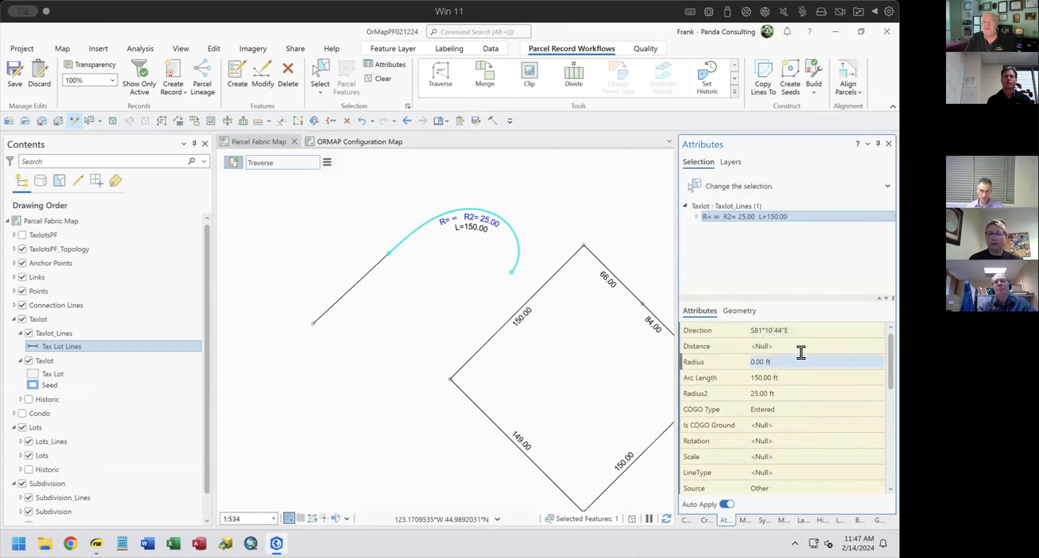
pyautogui.click(801, 378)
pyautogui.click(801, 385)
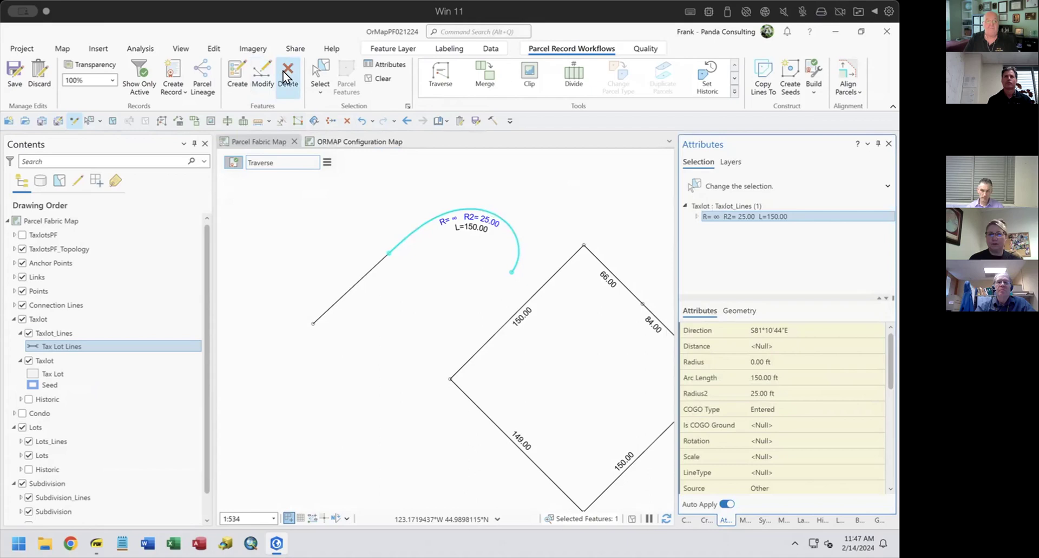
# Select the spiral curve together with the straight line joined to it and delete them.
pyautogui.click(320, 80)
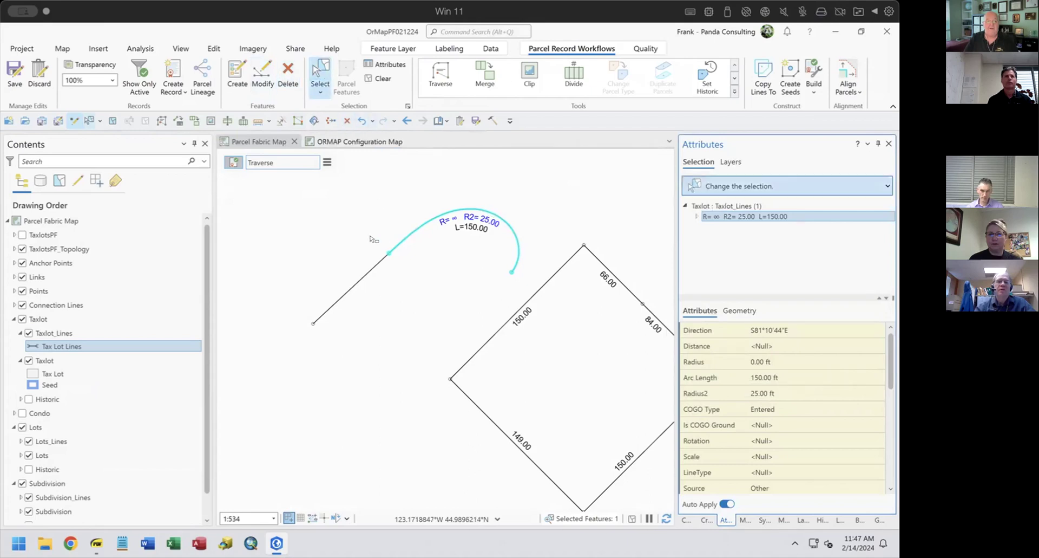
pyautogui.moveTo(373, 238); pyautogui.dragTo(400, 277)
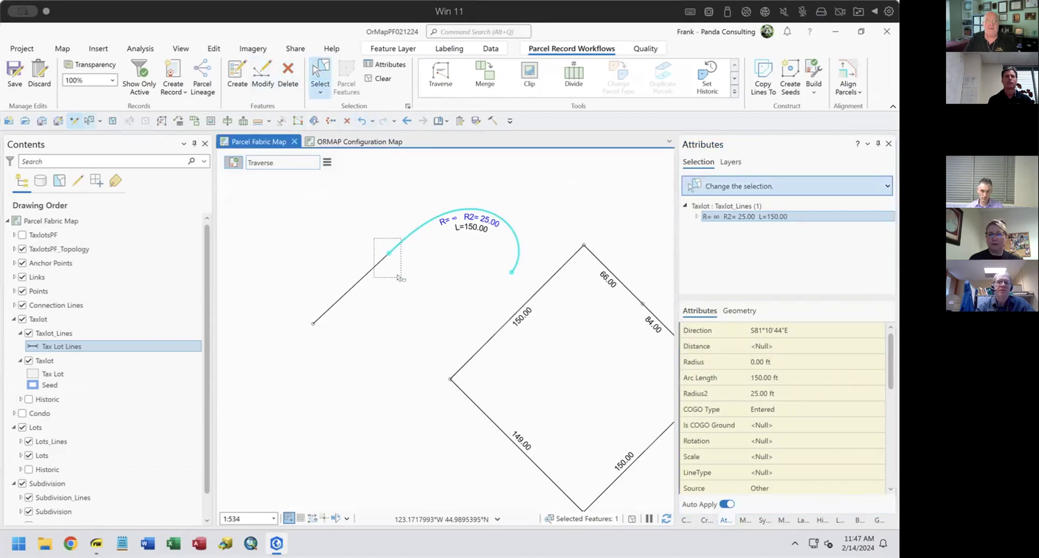
pyautogui.moveTo(398, 277); pyautogui.dragTo(399, 277)
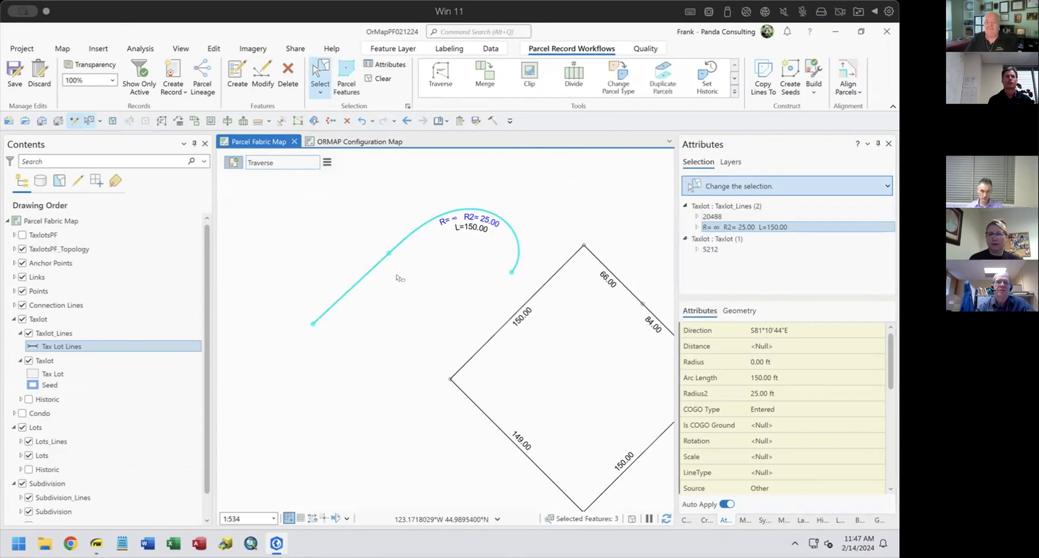
pyautogui.press('Delete')
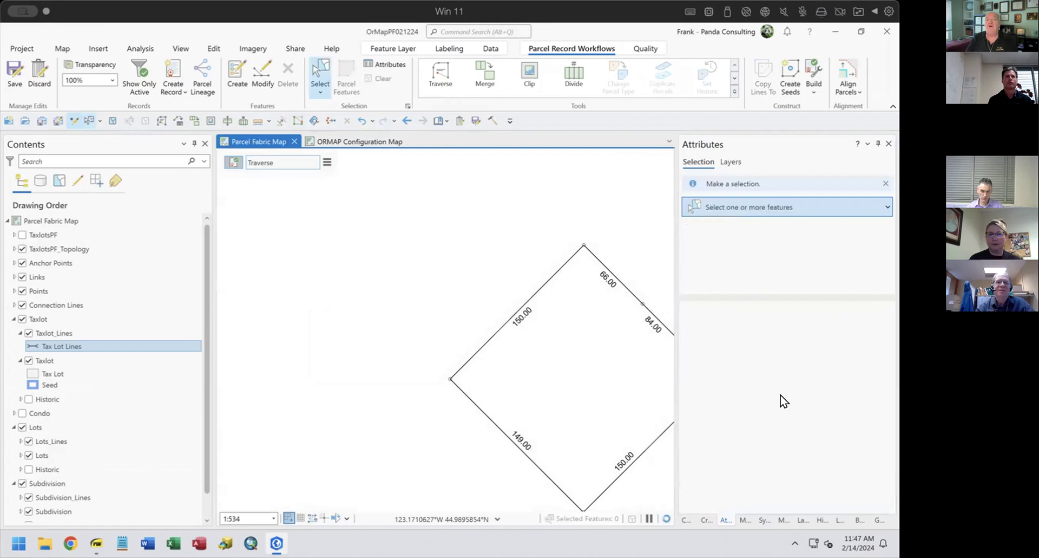
# Start a new Taxlot_Lines traverse at a point in the empty area southeast of the closed traverse.
pyautogui.moveTo(559, 367); pyautogui.dragTo(412, 319)
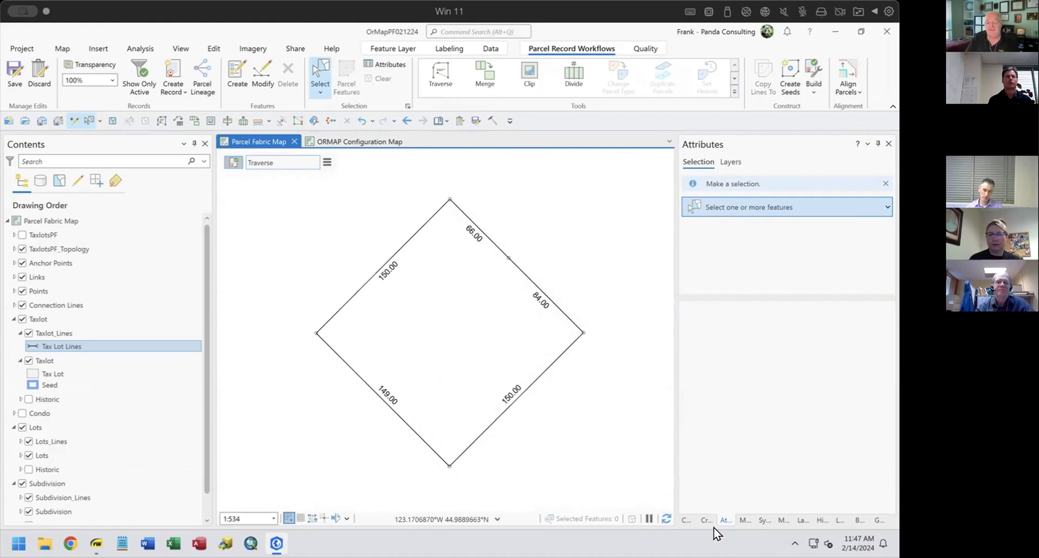
pyautogui.click(745, 519)
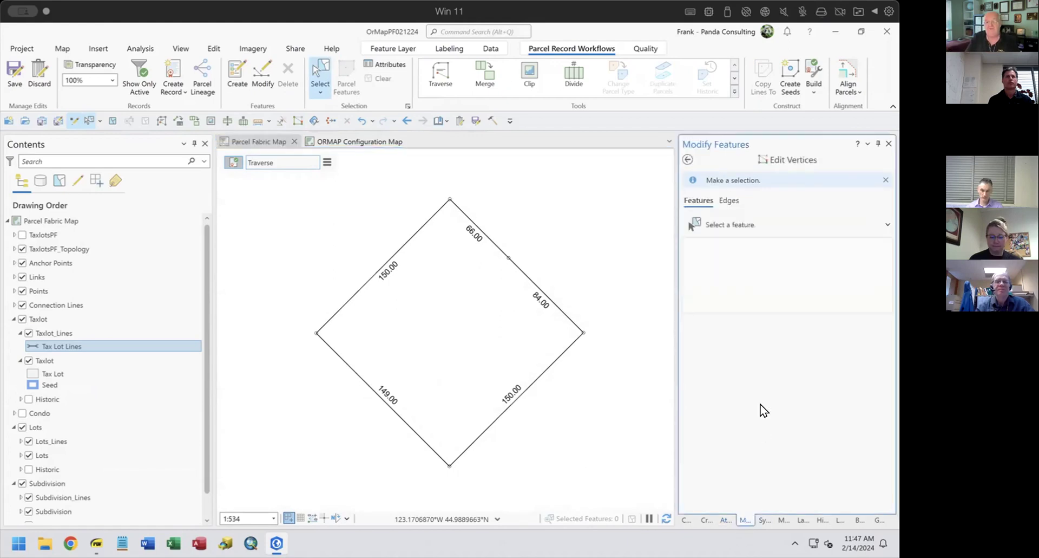
pyautogui.click(688, 160)
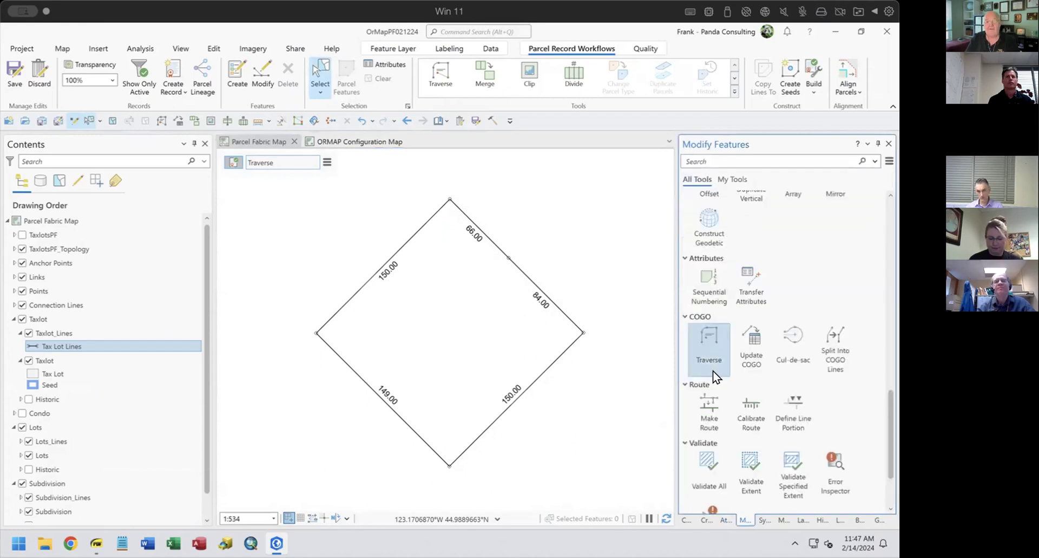
pyautogui.scroll(-3, 709, 369)
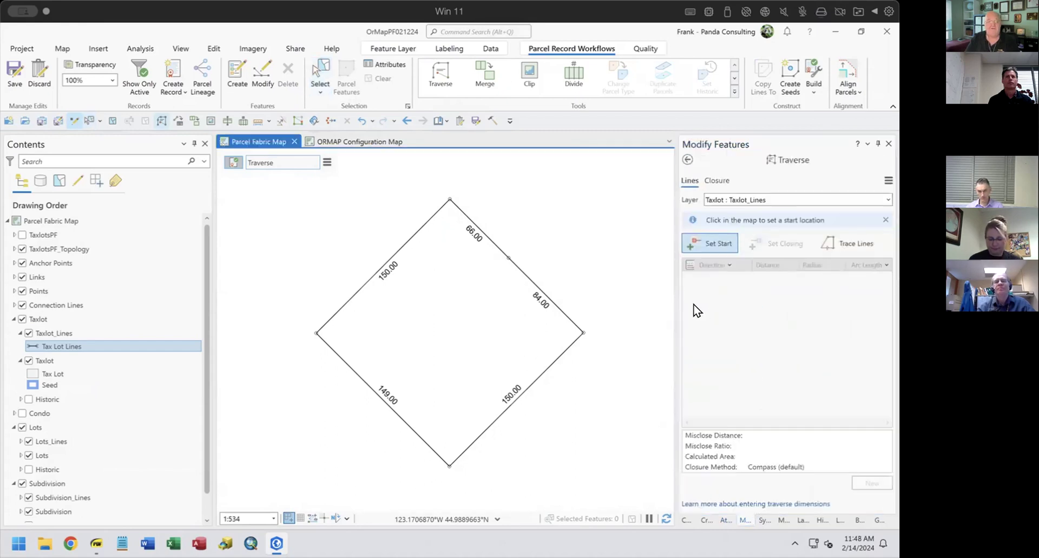
pyautogui.click(708, 237)
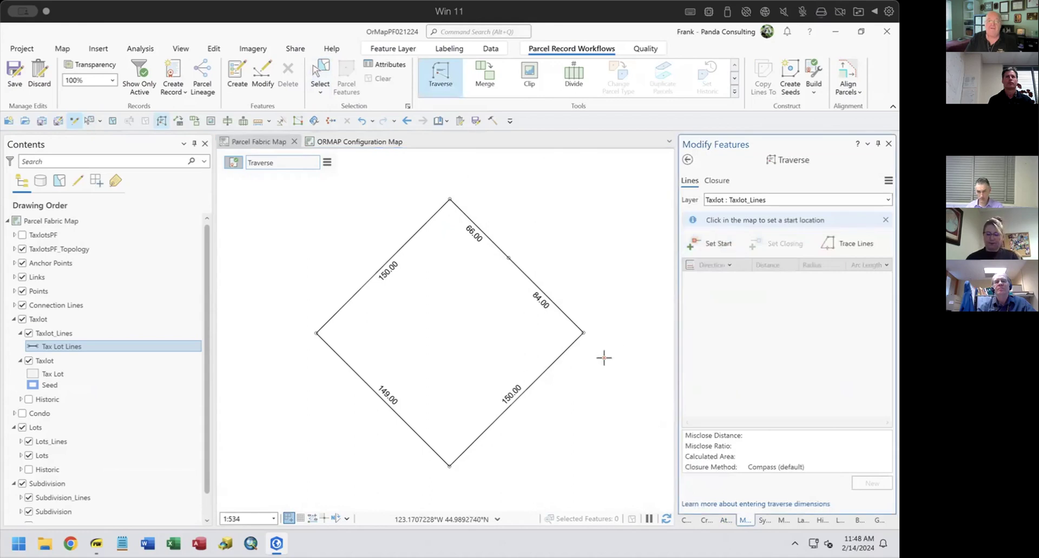
pyautogui.moveTo(584, 397); pyautogui.dragTo(481, 326)
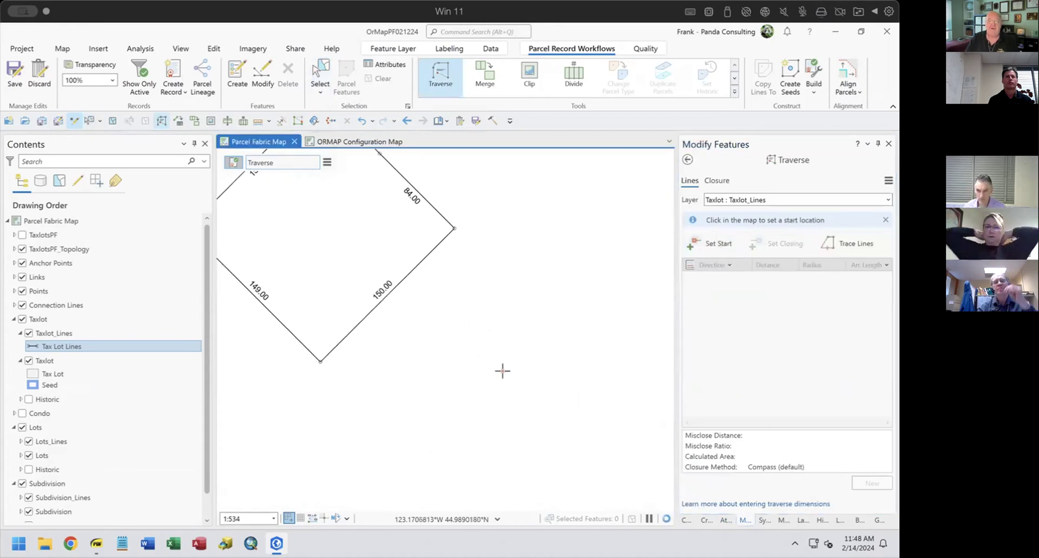
pyautogui.click(466, 362)
# Enter the first traverse course with direction N45°00'00"E and a distance of 150 ft.
pyautogui.click(729, 258)
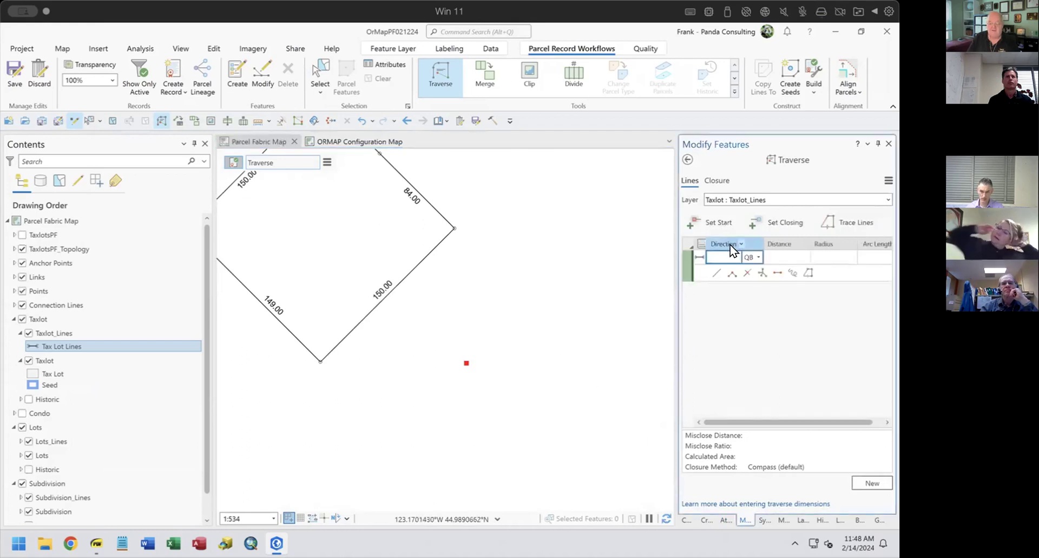
pyautogui.write('45-1')
pyautogui.press('Tab')
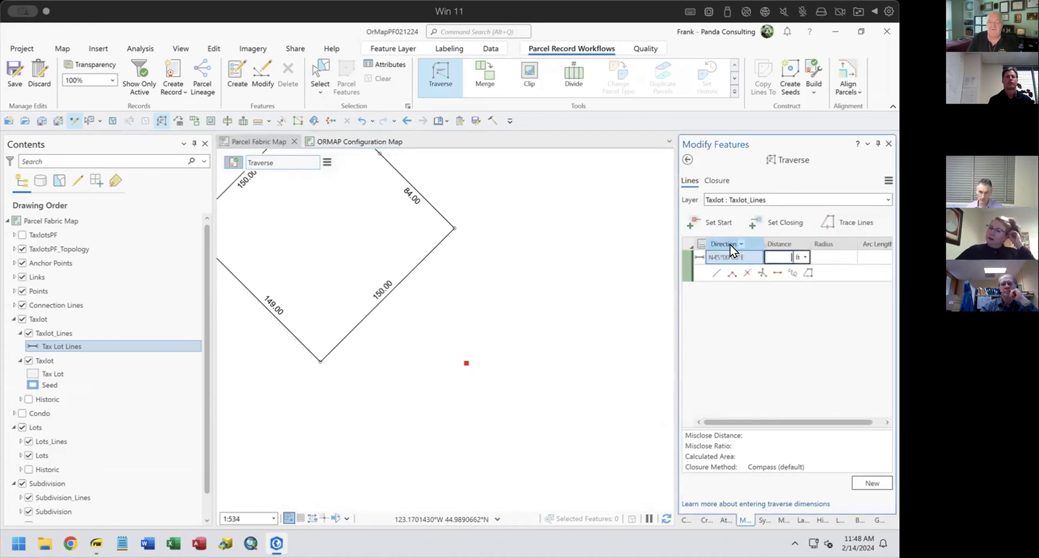
pyautogui.write('15')
pyautogui.press('Return')
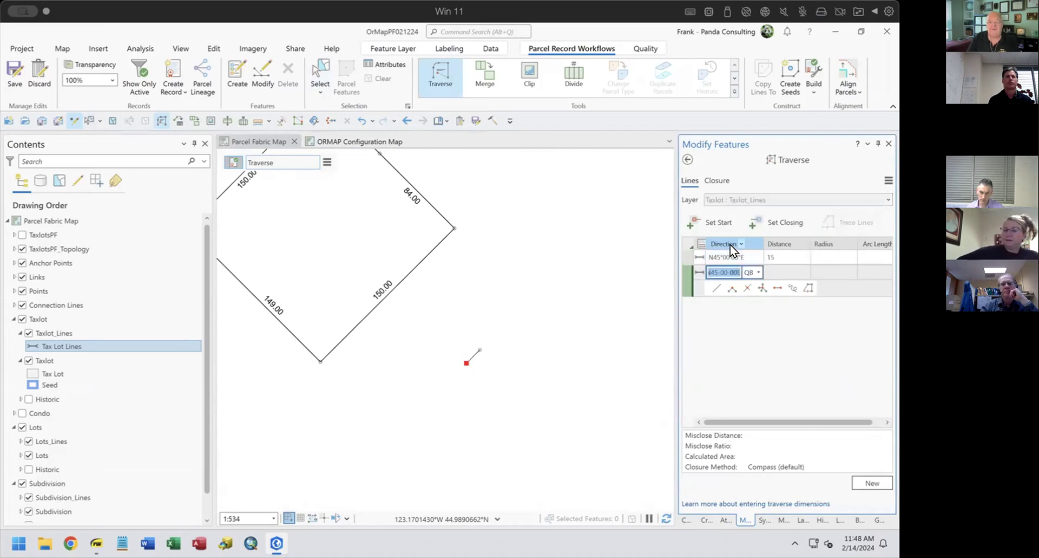
pyautogui.click(784, 257)
pyautogui.write('150')
pyautogui.press('Return')
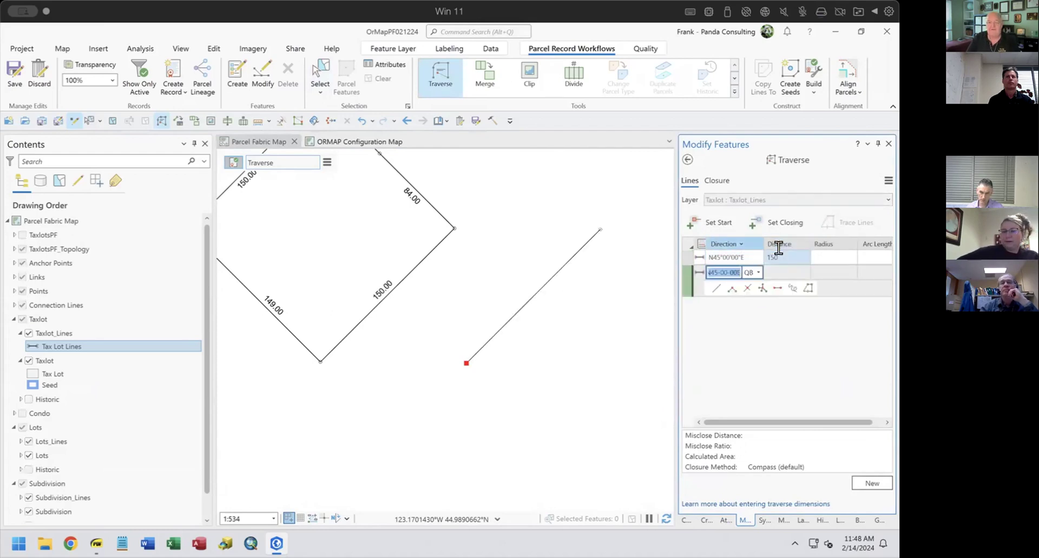
pyautogui.moveTo(539, 341); pyautogui.dragTo(396, 363)
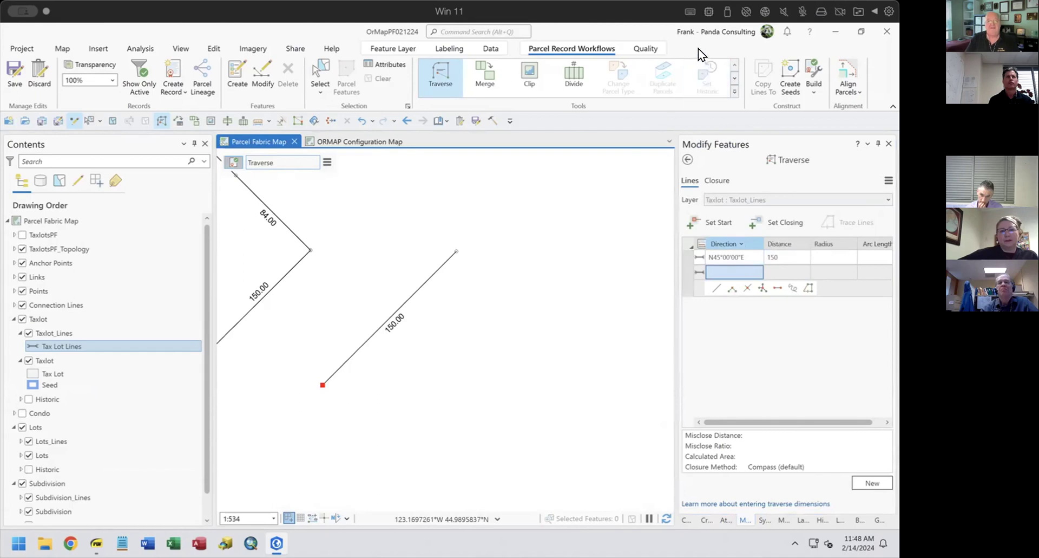
pyautogui.click(320, 68)
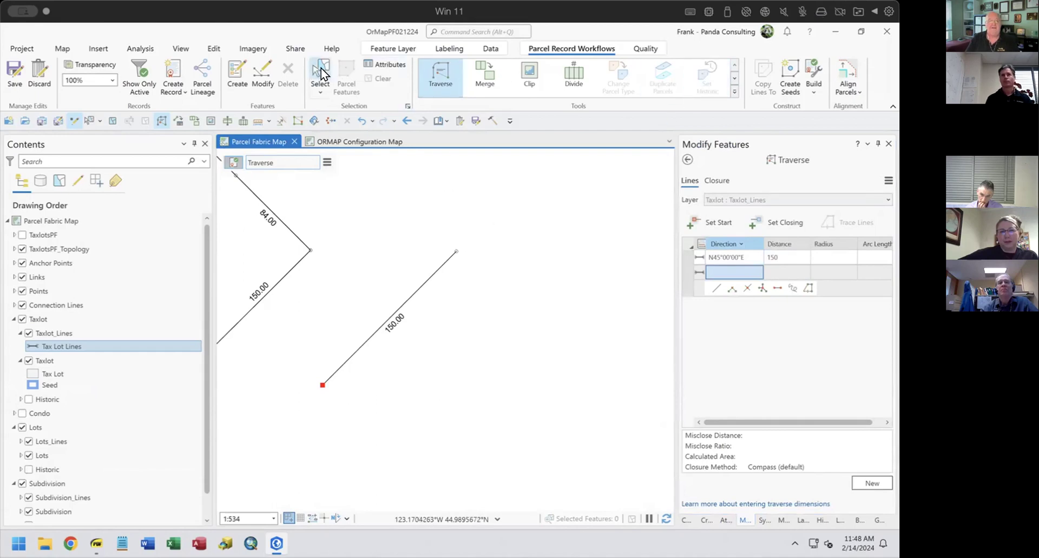
pyautogui.click(777, 287)
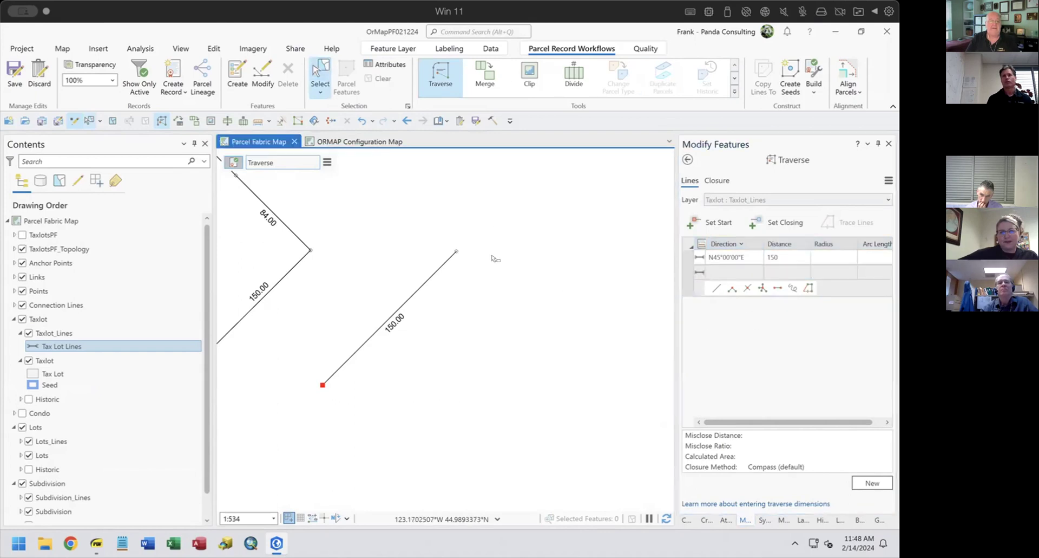
pyautogui.click(448, 273)
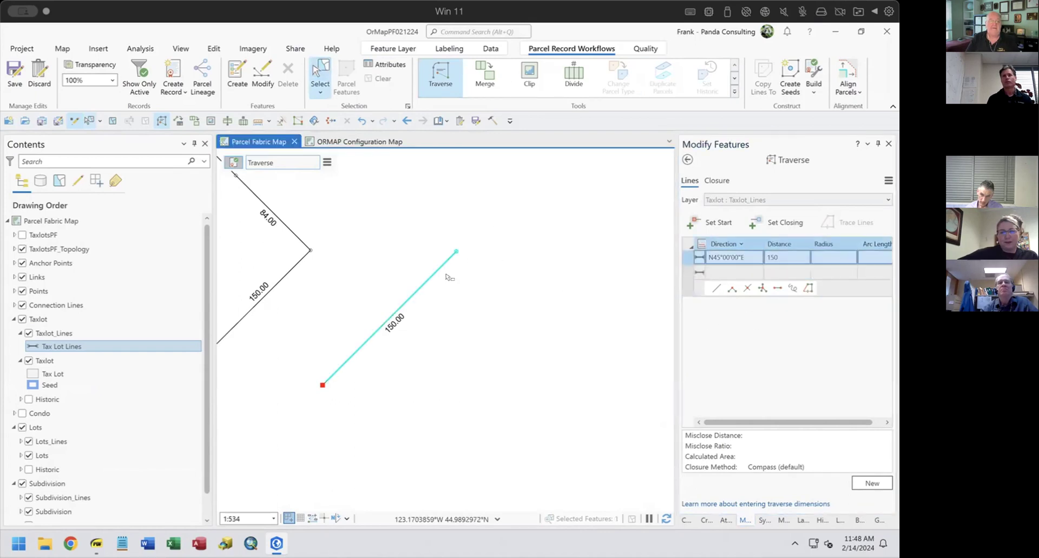
pyautogui.rightClick(461, 252)
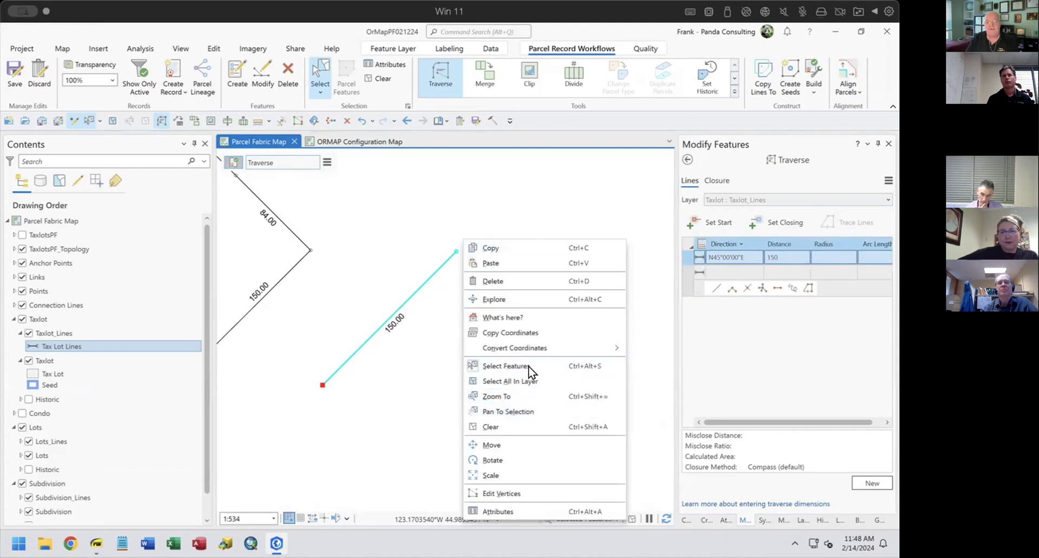
pyautogui.click(752, 348)
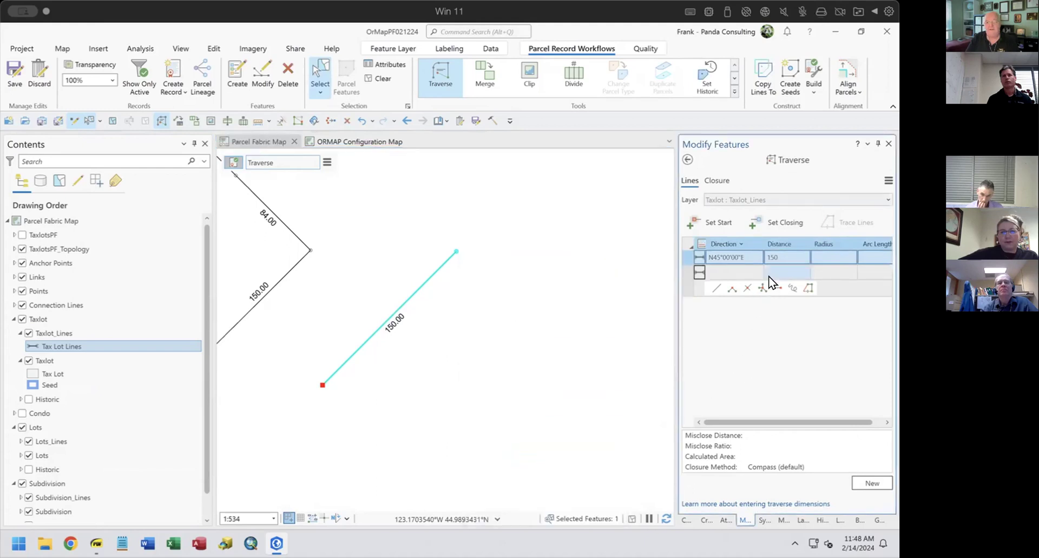
# Add a right-hand spiral curve tangent to the end of the 150 ft line, with infinite start radius, 25 ft end radius and 150 ft arc length.
pyautogui.click(717, 287)
pyautogui.press('Escape')
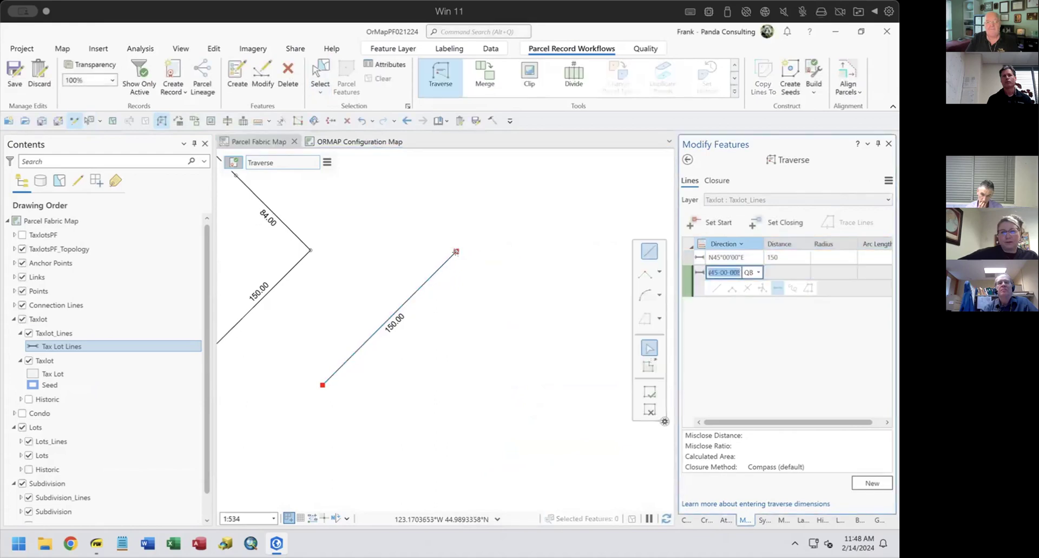
pyautogui.rightClick(491, 245)
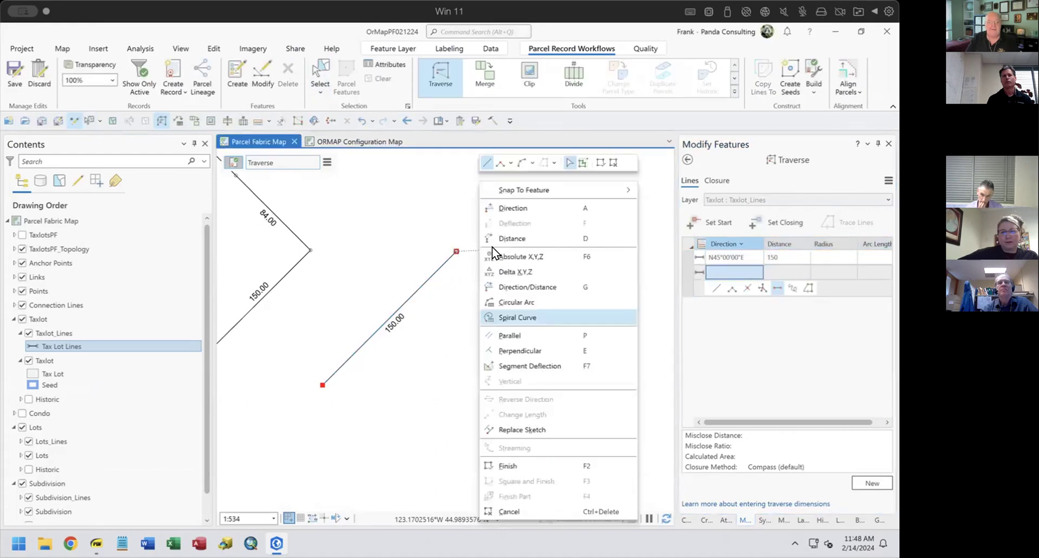
pyautogui.click(518, 317)
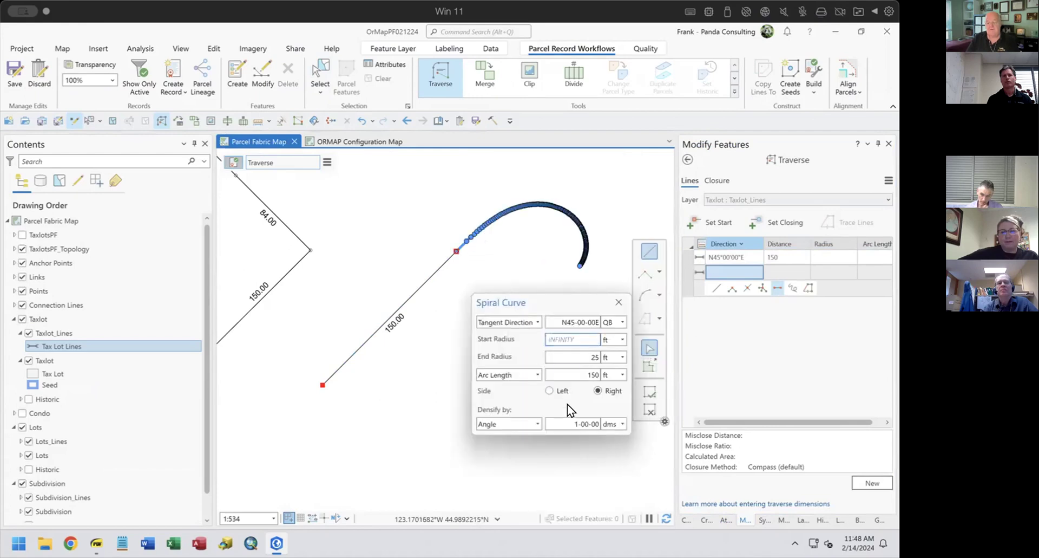
pyautogui.press('Return')
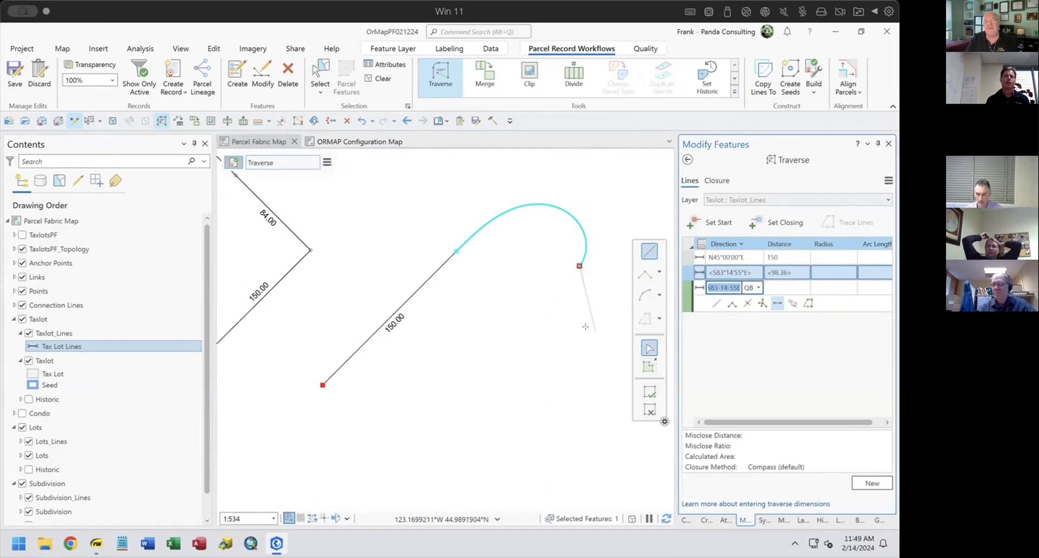
# Add a left-hand circular arc tangent to the spiral's end, with a radius of 150 ft and an arc length of 200 ft.
pyautogui.click(531, 320)
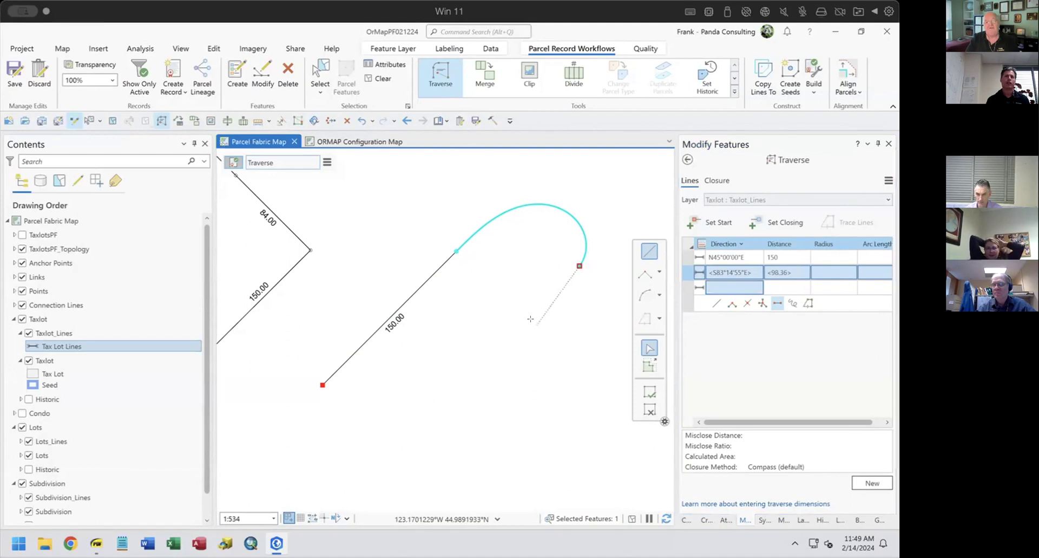
pyautogui.rightClick(531, 319)
pyautogui.click(539, 171)
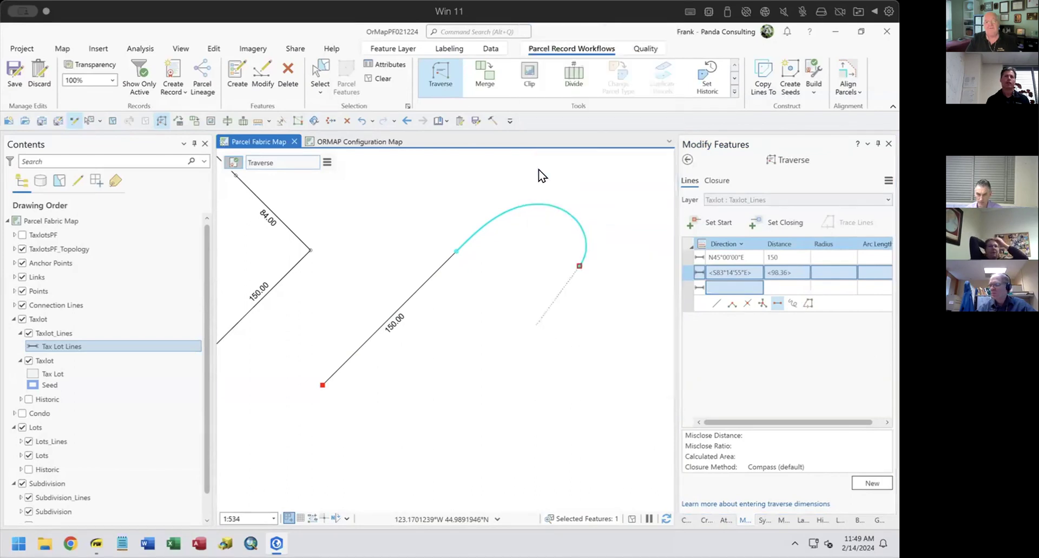
pyautogui.moveTo(573, 239); pyautogui.dragTo(399, 291)
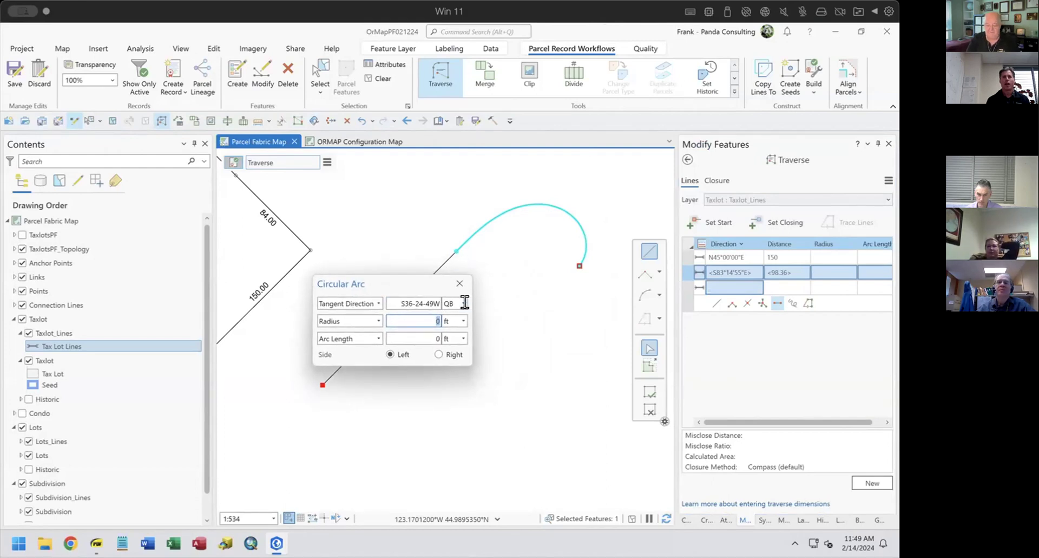
pyautogui.click(407, 332)
pyautogui.write('200')
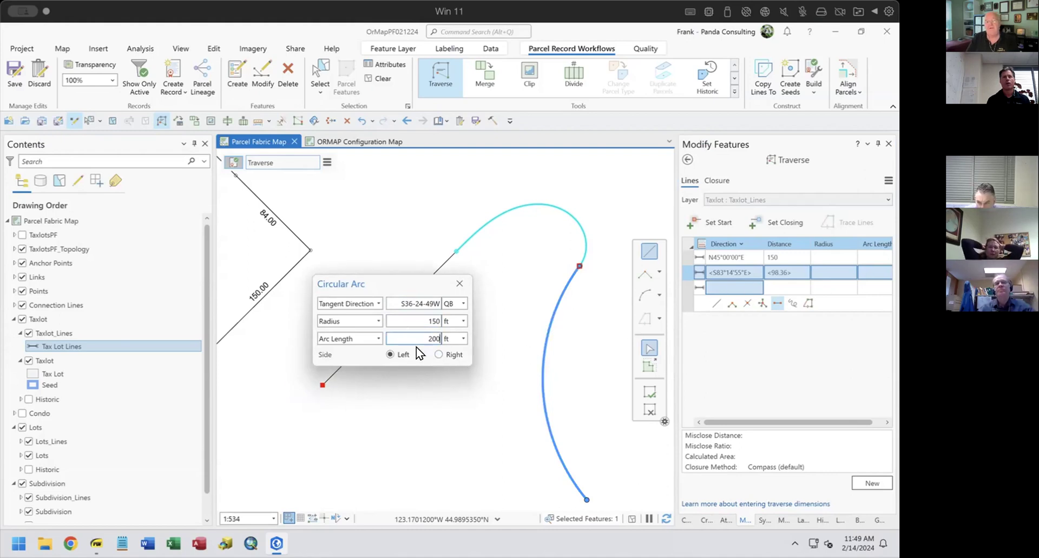
pyautogui.press('Return')
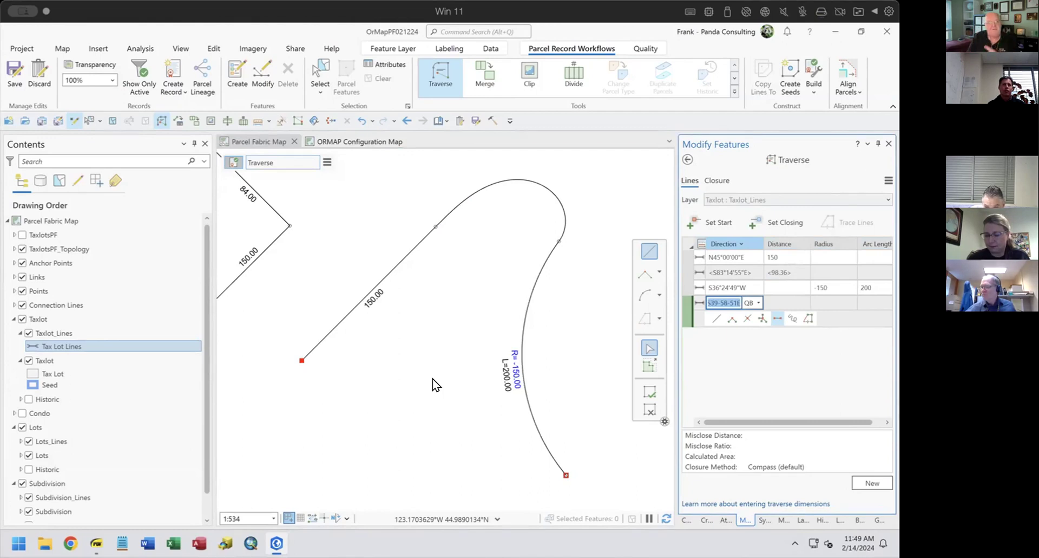
# Draw a straight course from the arc's end back to the traverse start and accept its computed direction and distance as COGO values.
pyautogui.click(620, 433)
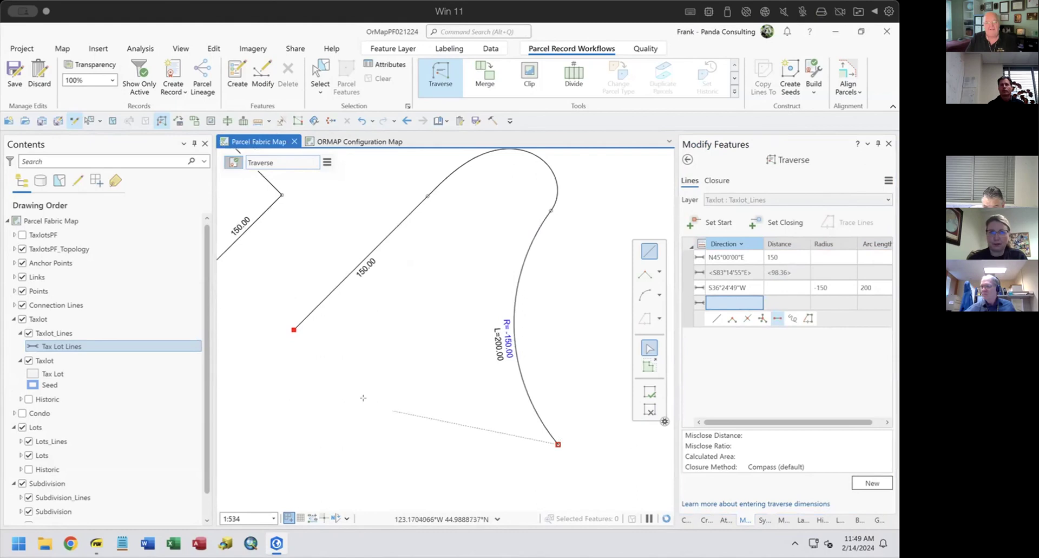
pyautogui.click(289, 327)
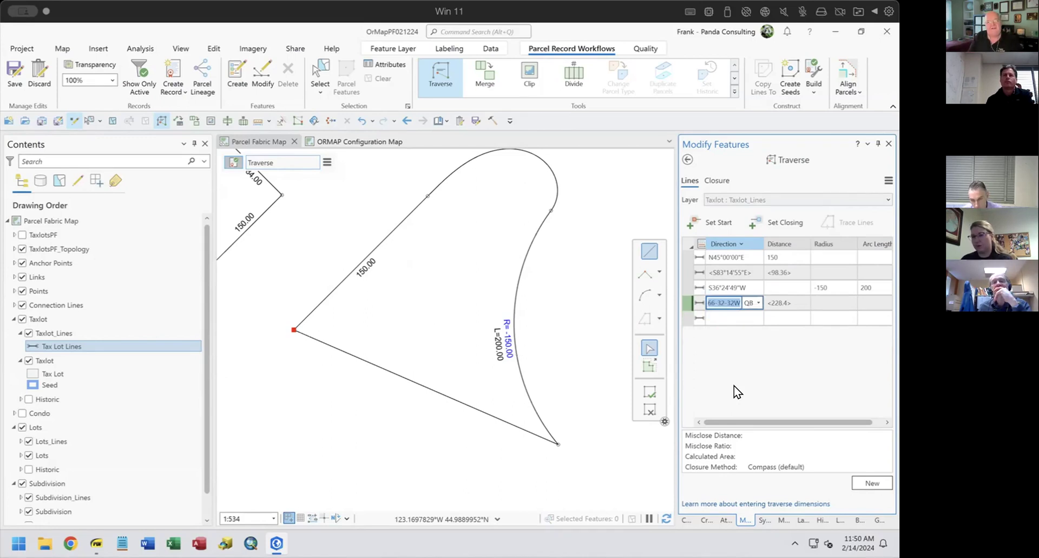
pyautogui.press('Tab')
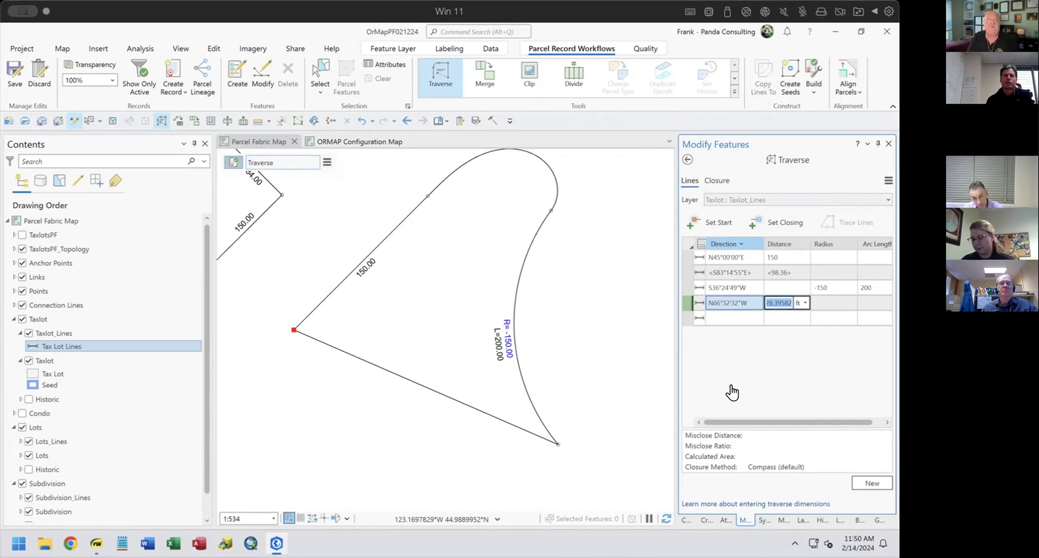
pyautogui.press('Return')
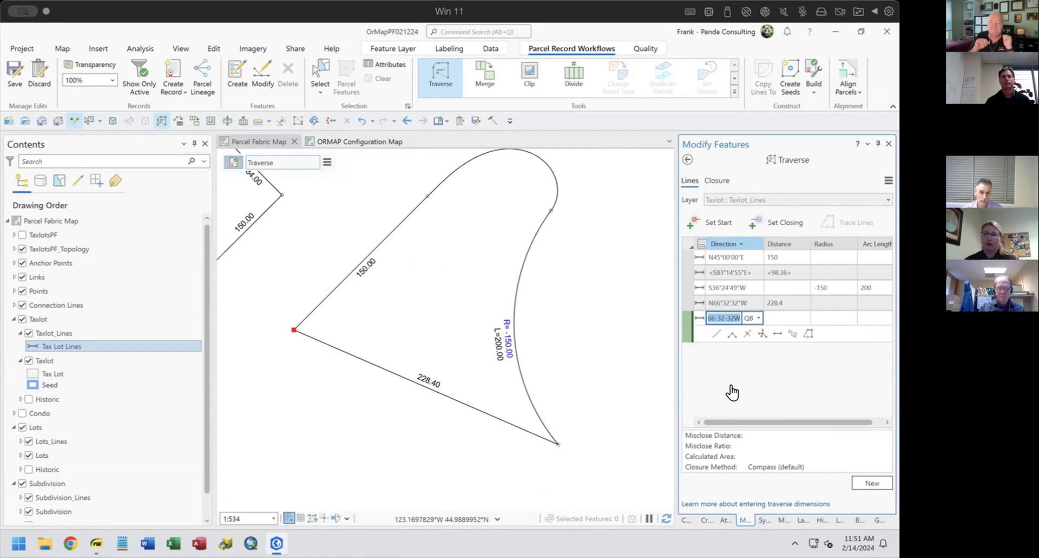
# Exit the Traverse tool, then select all four lines of the new closed figure and delete them.
pyautogui.moveTo(573, 320); pyautogui.dragTo(550, 345)
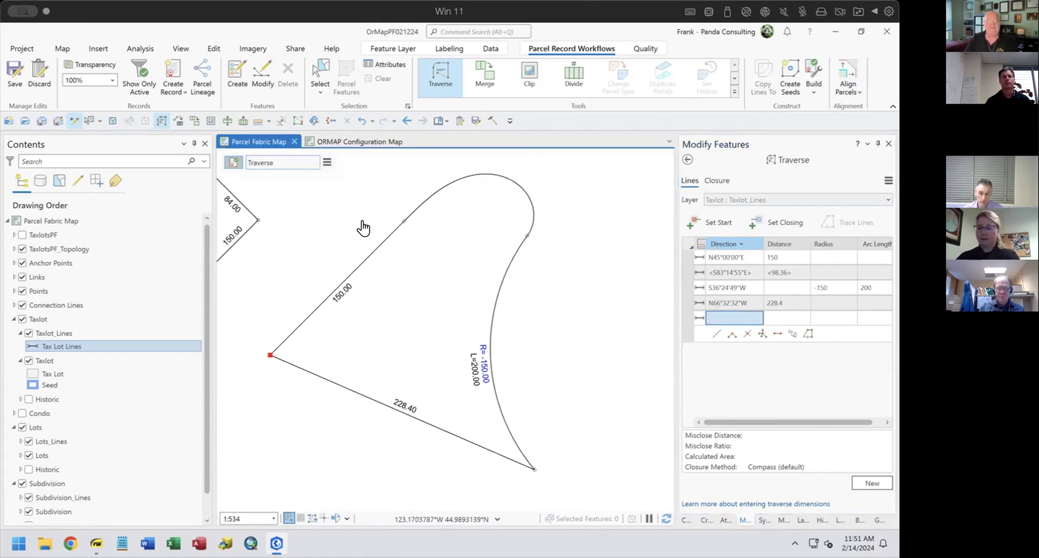
pyautogui.click(688, 159)
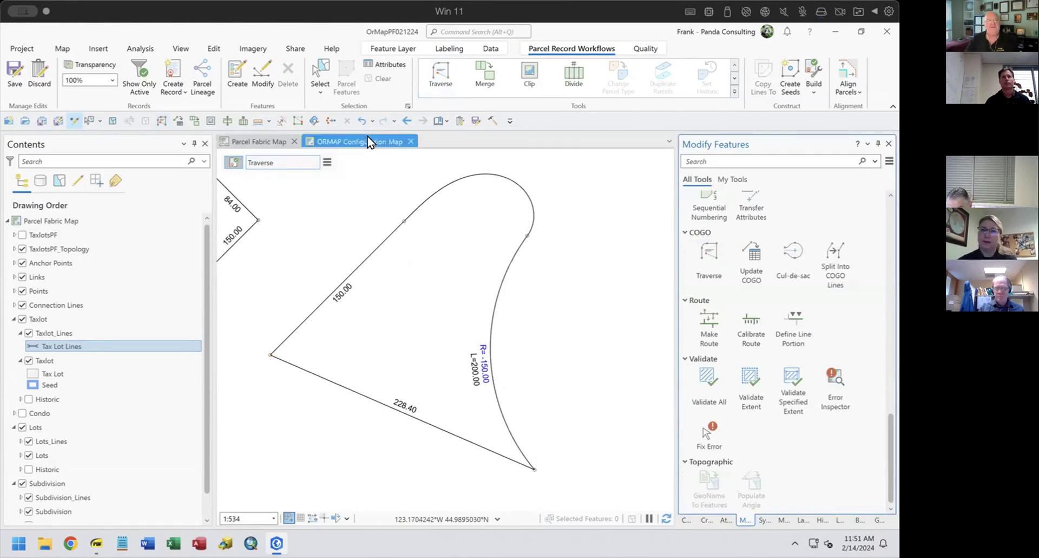
pyautogui.click(322, 71)
pyautogui.moveTo(334, 208); pyautogui.dragTo(552, 450)
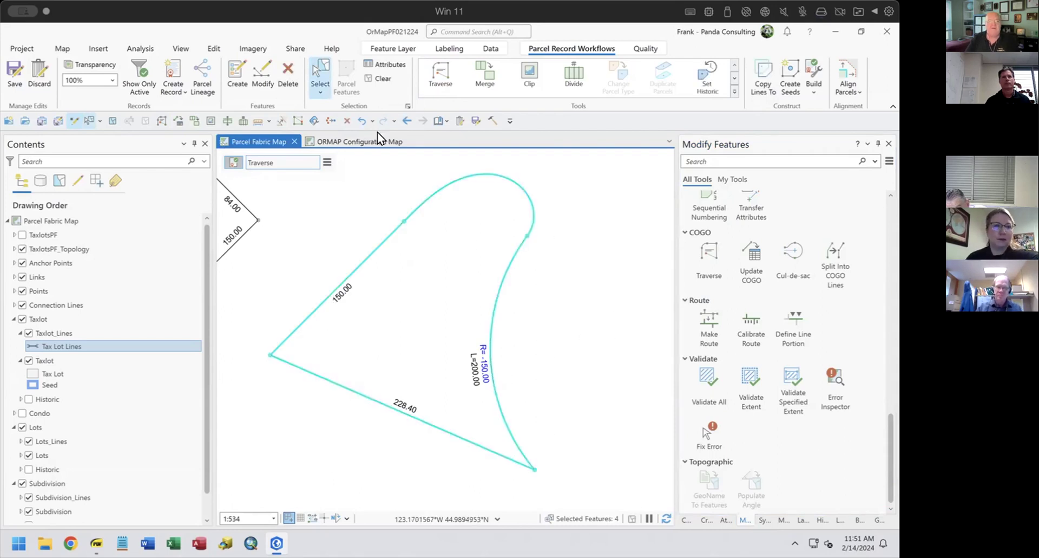
pyautogui.click(348, 121)
# Start another Taxlot_Lines traverse in the cleared area, setting its start point southeast of the remaining parcel's lowest corner.
pyautogui.moveTo(547, 342); pyautogui.dragTo(656, 340)
pyautogui.moveTo(420, 371); pyautogui.dragTo(493, 343)
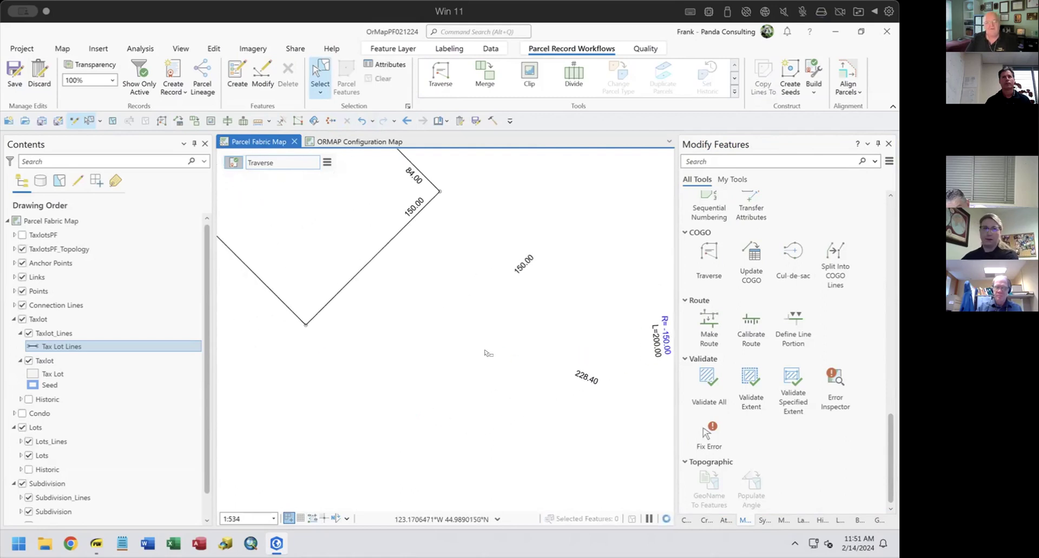
pyautogui.click(699, 265)
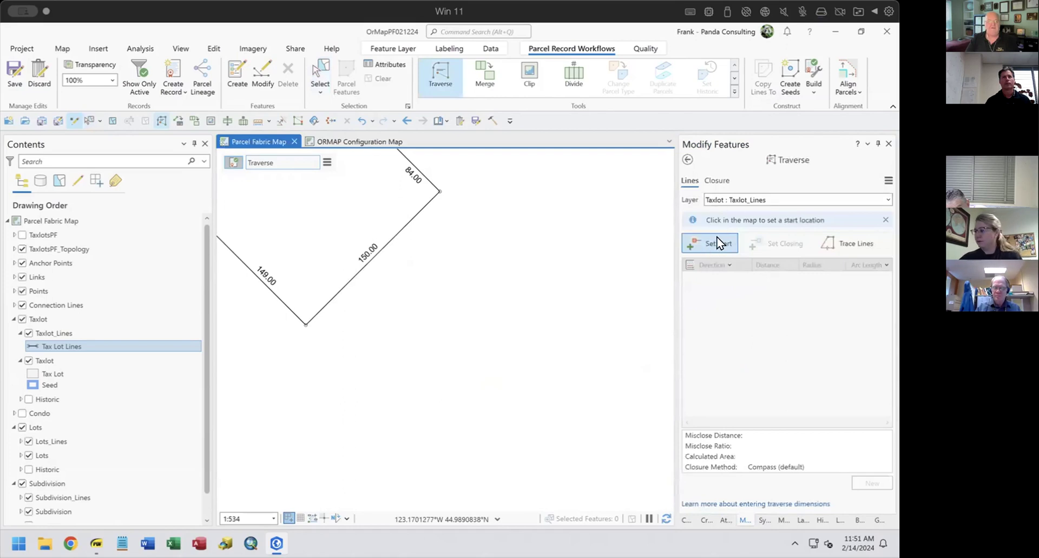
pyautogui.click(422, 365)
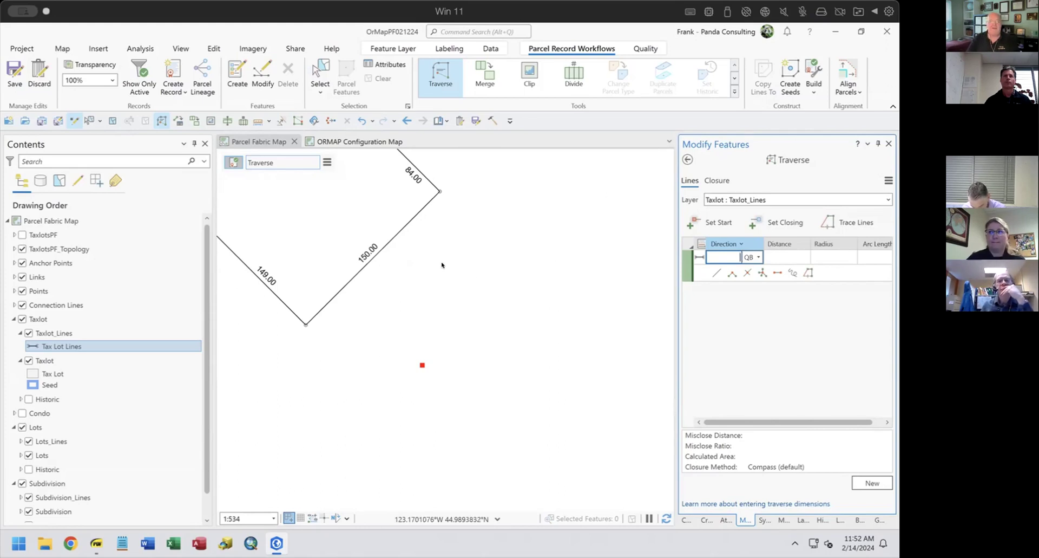
pyautogui.moveTo(319, 220)
pyautogui.mouseDown()
pyautogui.moveTo(442, 219)
pyautogui.moveTo(456, 243)
pyautogui.mouseUp()
pyautogui.moveTo(304, 290); pyautogui.dragTo(313, 408)
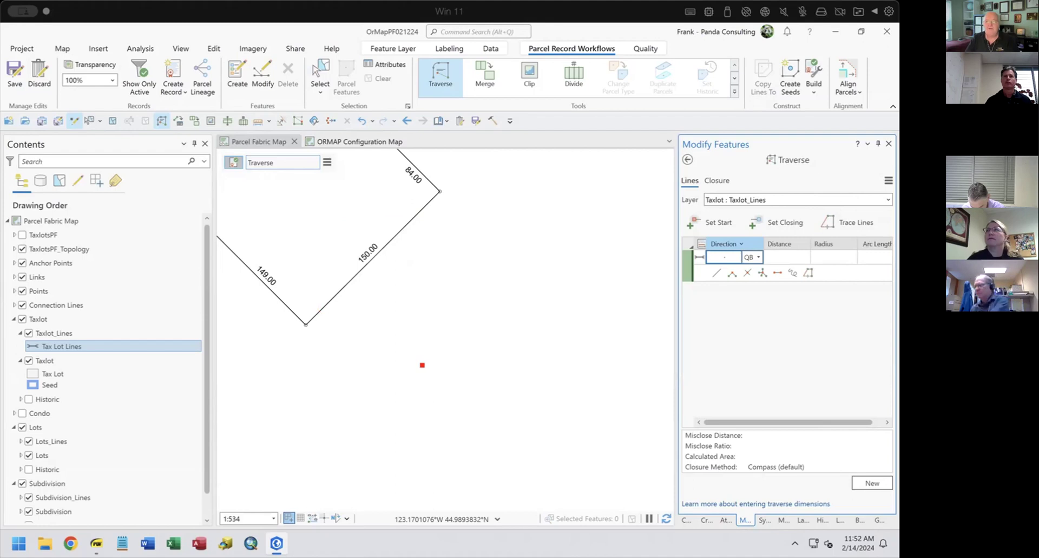
# Enter the first course's direction as the chord bearing 45-1cb.
pyautogui.click(724, 256)
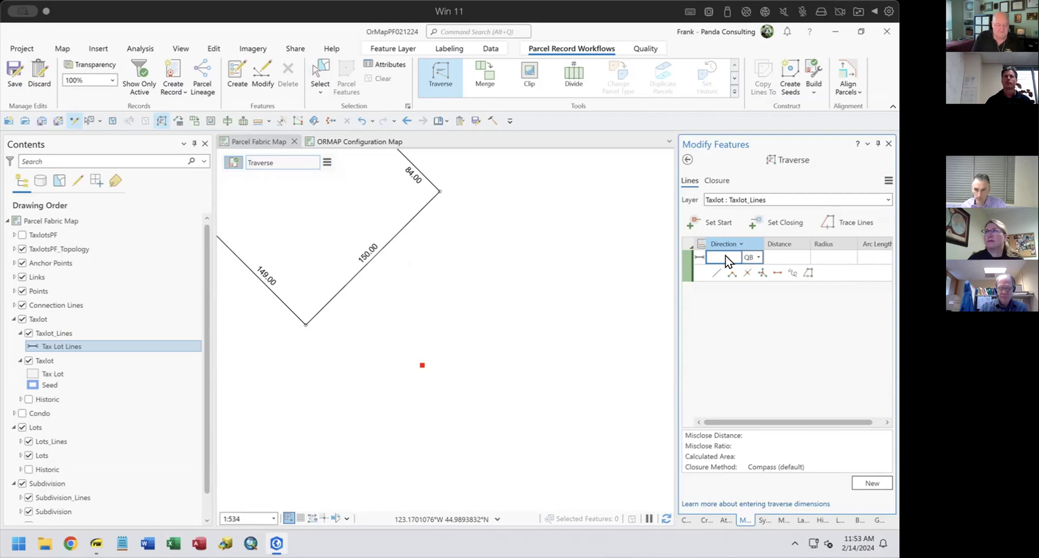
pyautogui.write('45')
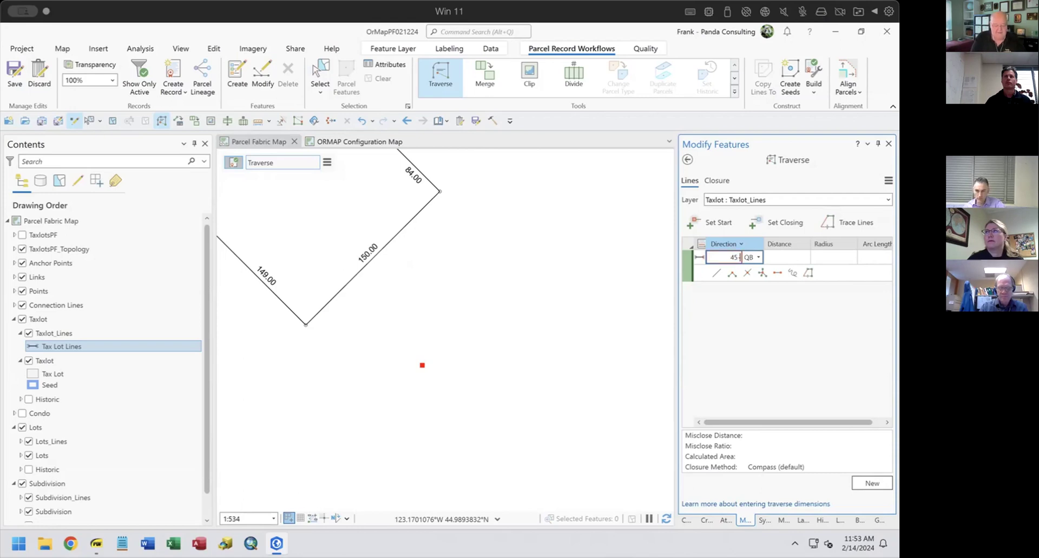
pyautogui.write('-1')
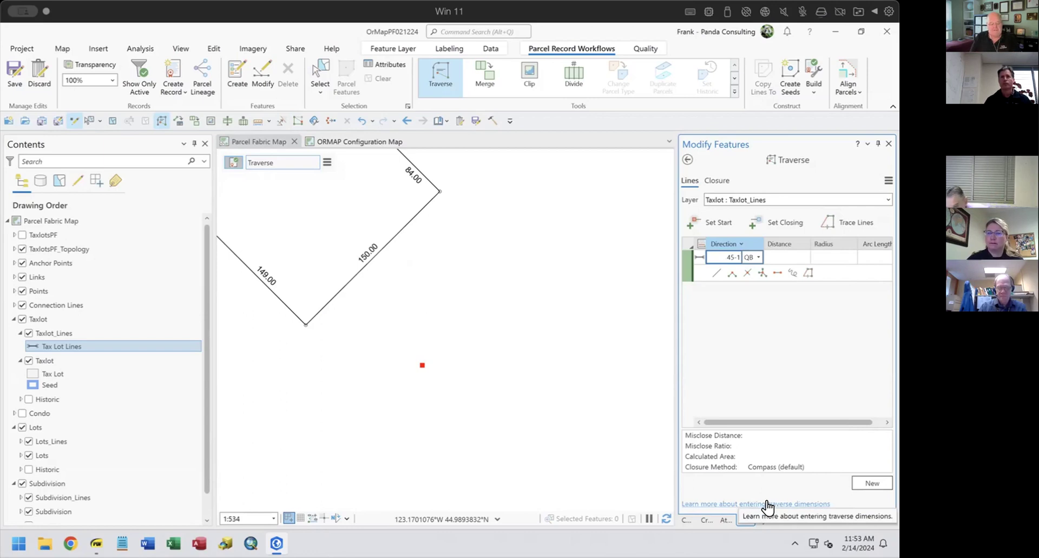
pyautogui.write('0-')
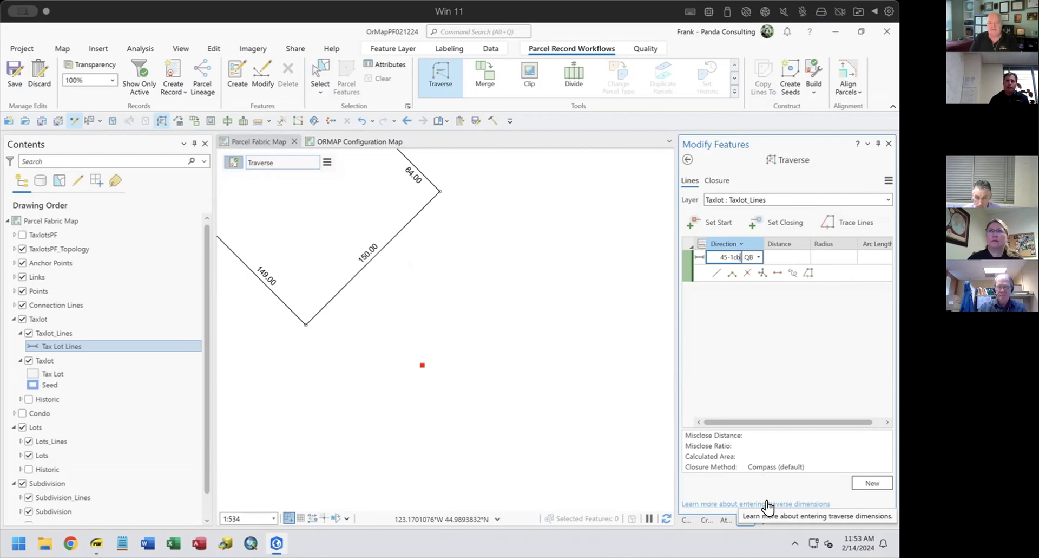
pyautogui.press('Tab')
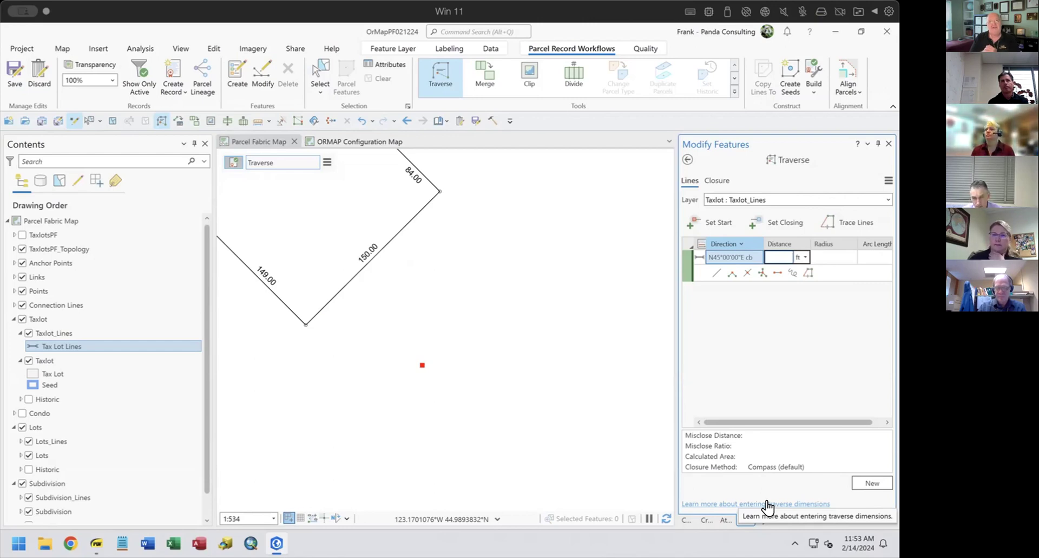
# Leave the course's distance empty, set its radius to 150 ft, and enter the delta angle as 90d to build the curve.
pyautogui.press('Tab')
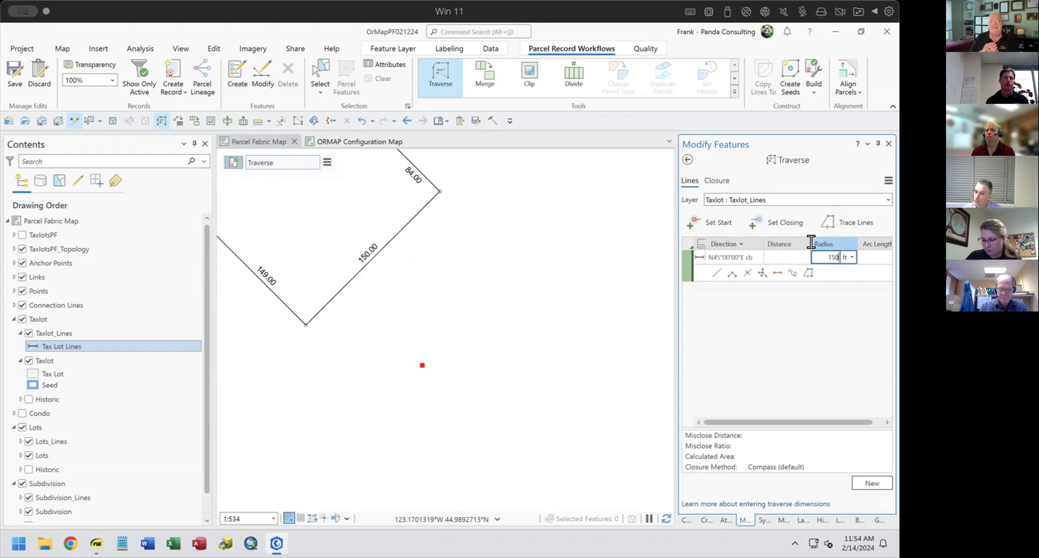
pyautogui.press('Tab')
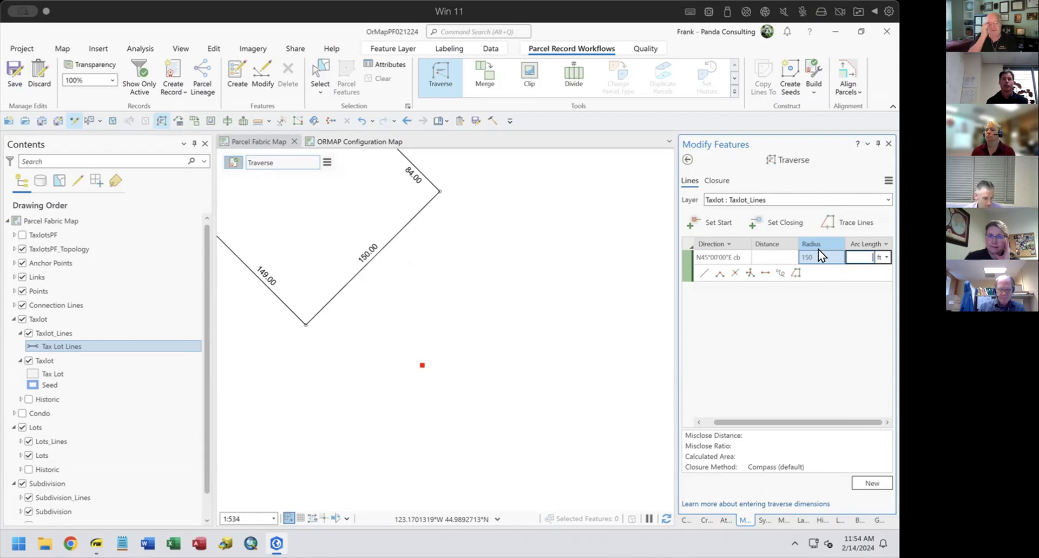
pyautogui.write('90')
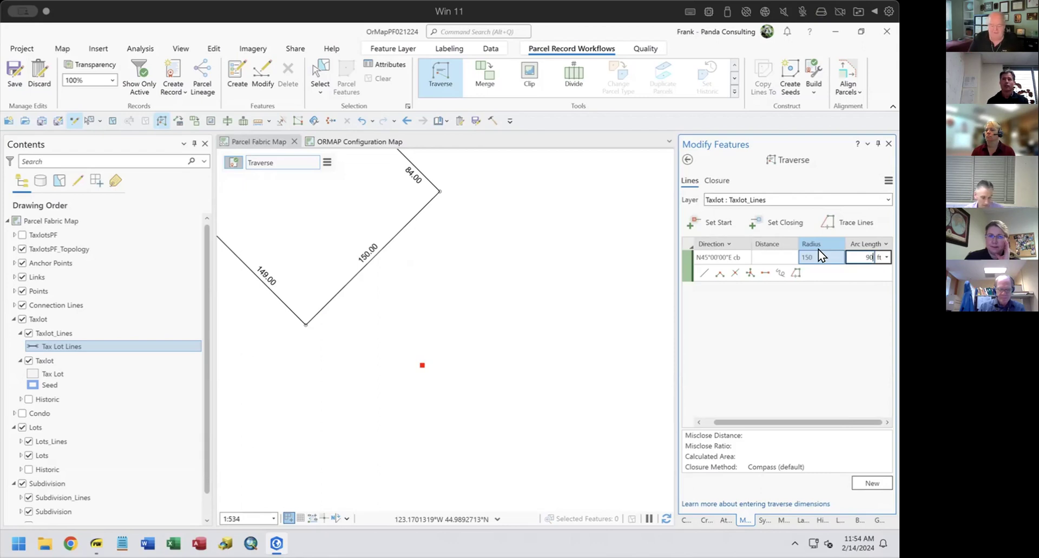
pyautogui.write('d')
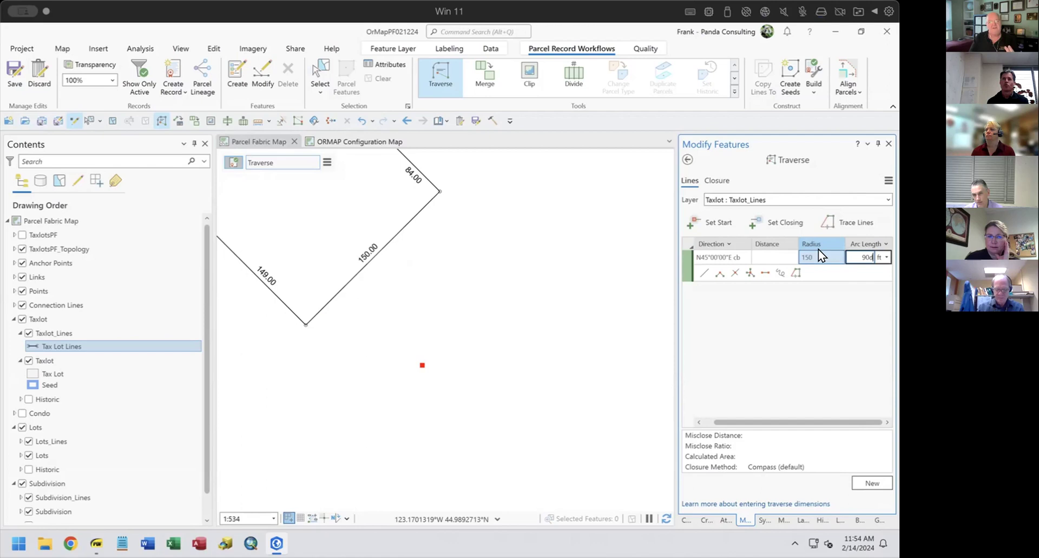
pyautogui.press('Return')
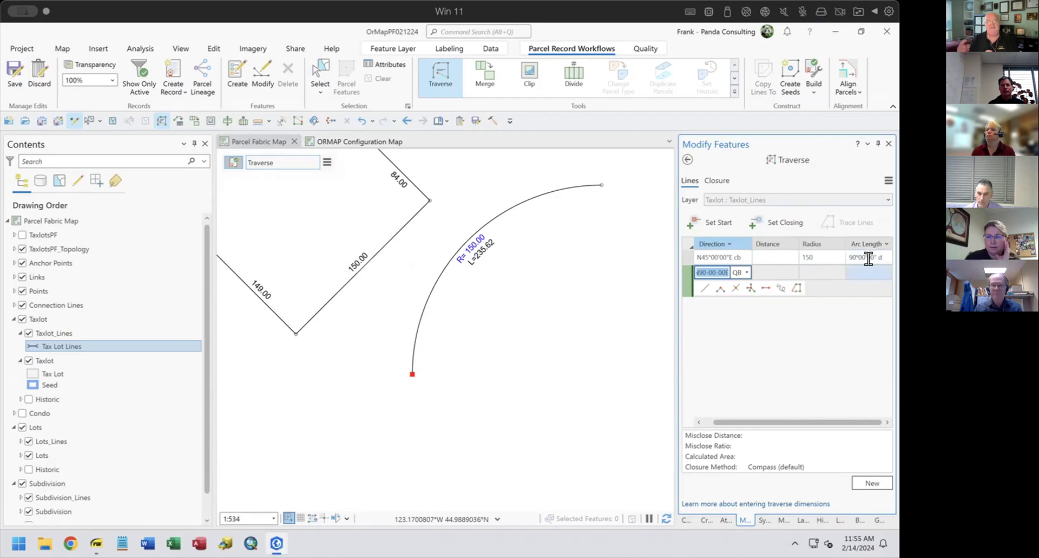
# Flip the curve to the other side of its chord by setting the first course's radius to -150.
pyautogui.click(821, 257)
pyautogui.click(808, 256)
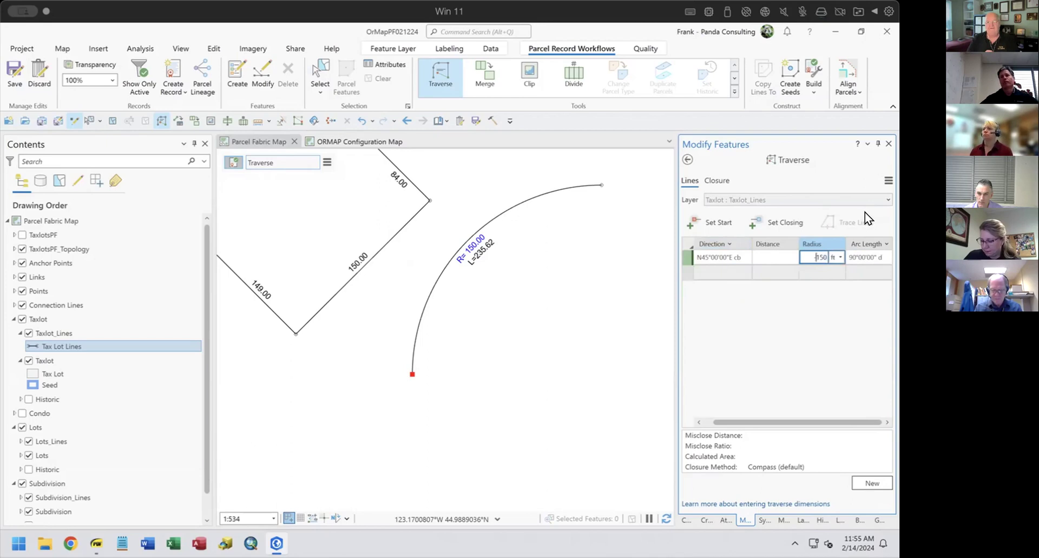
pyautogui.write('-')
pyautogui.press('Tab')
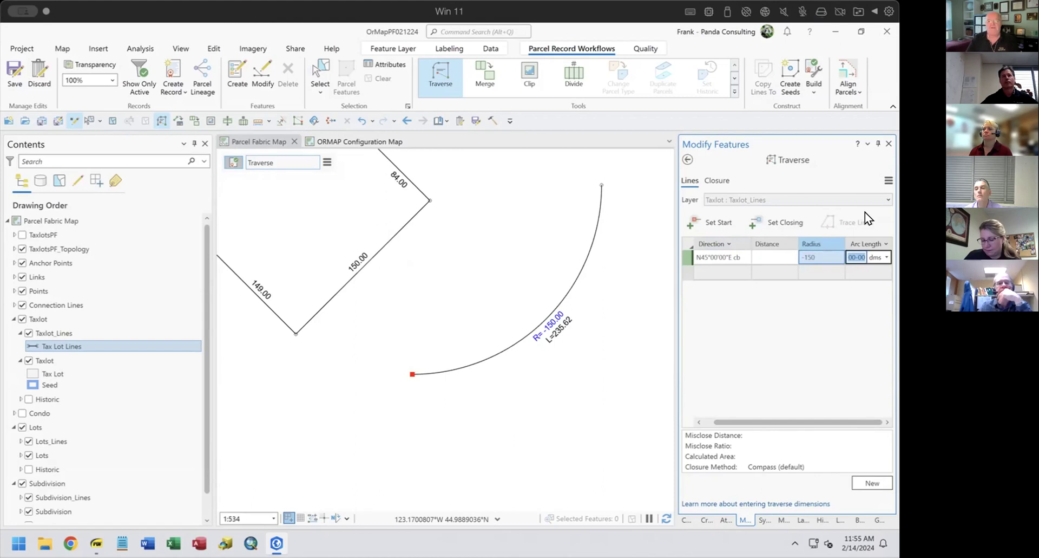
pyautogui.press('Return')
pyautogui.moveTo(606, 372); pyautogui.dragTo(525, 448)
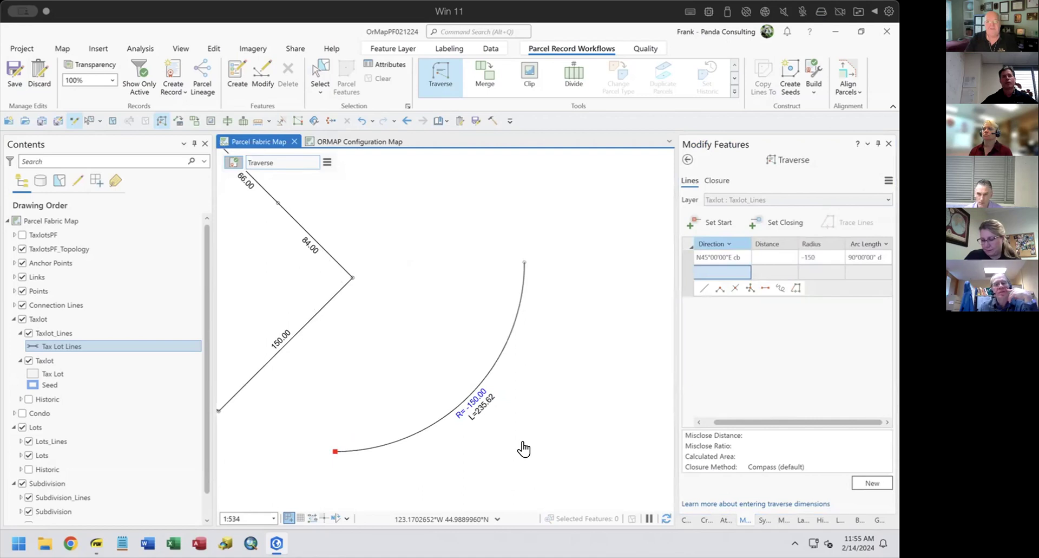
# Open the online help on entering traverse dimensions and examine the quadrant, closure, angle and calculator shortcuts.
pyautogui.click(719, 508)
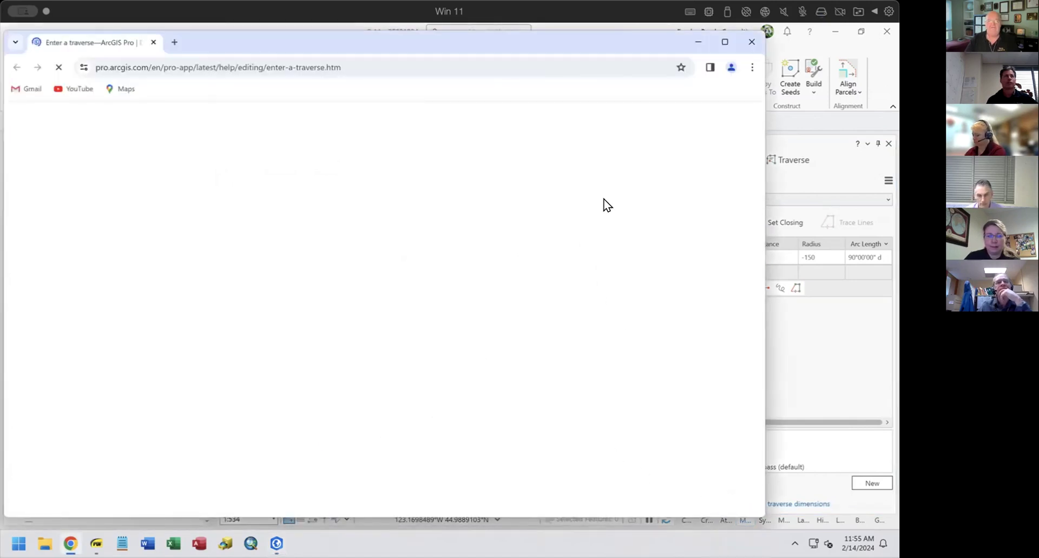
pyautogui.moveTo(759, 117); pyautogui.dragTo(759, 452)
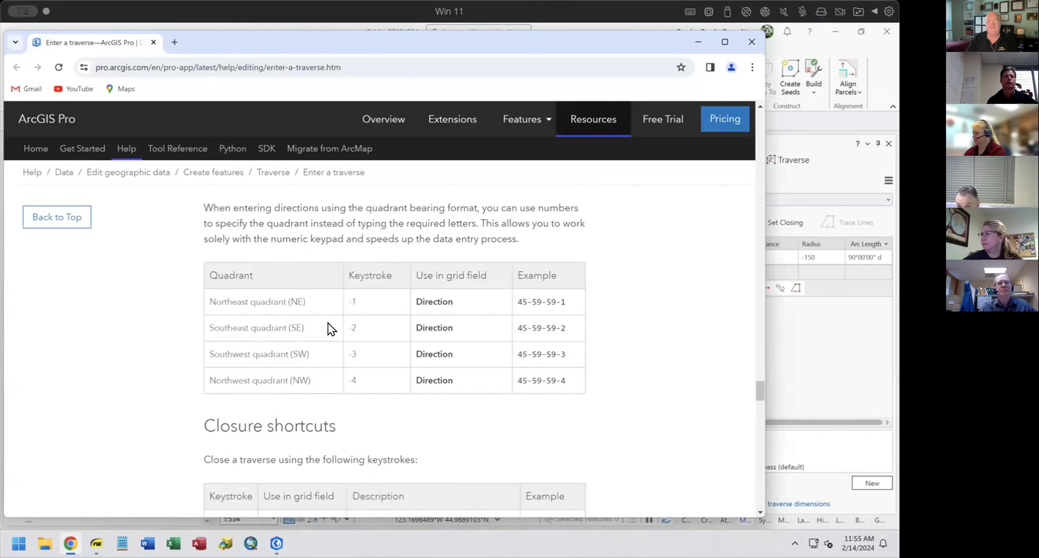
pyautogui.scroll(-1, 435, 427)
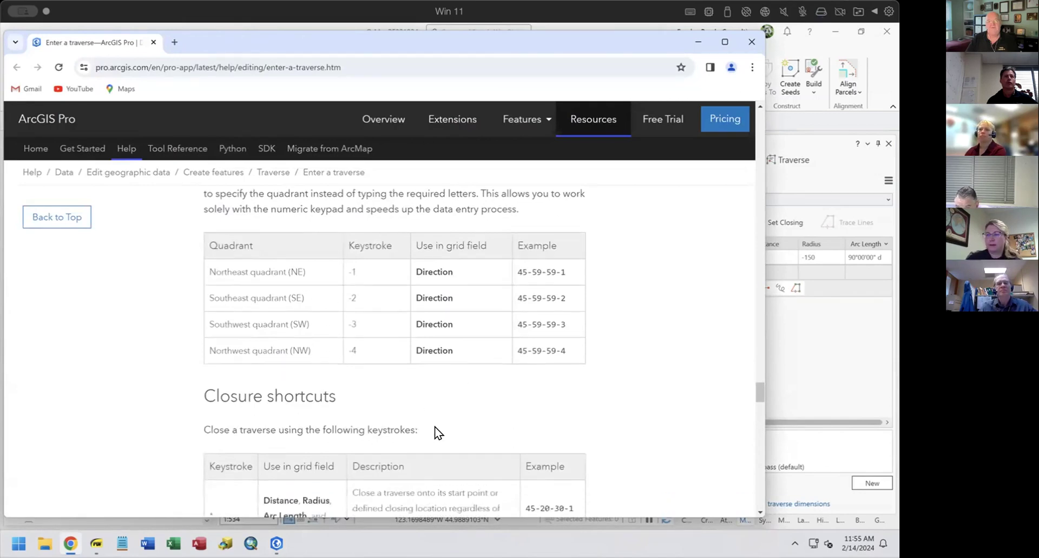
pyautogui.scroll(-4, 435, 428)
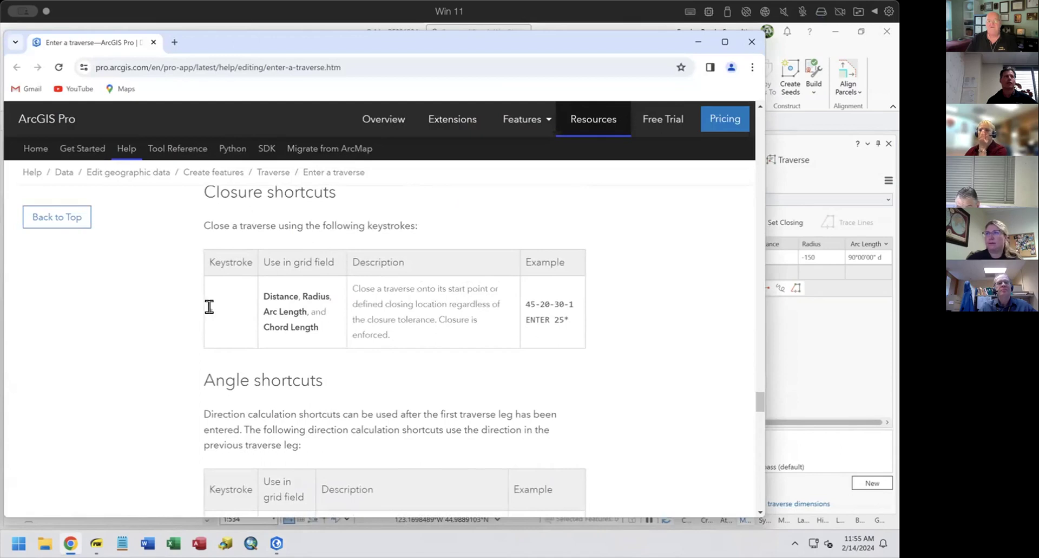
pyautogui.scroll(-5, 444, 339)
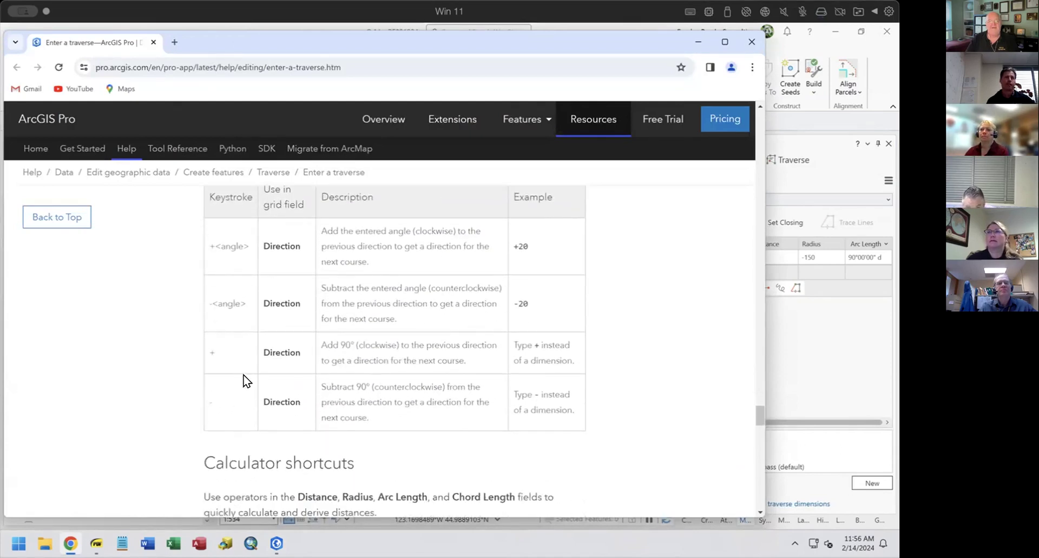
pyautogui.scroll(-3, 379, 394)
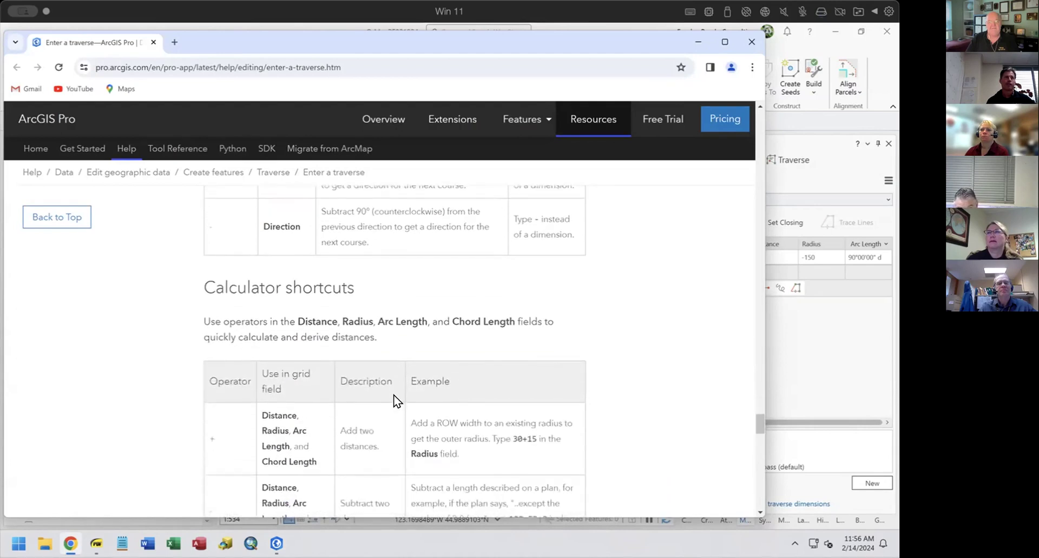
pyautogui.scroll(-1, 395, 396)
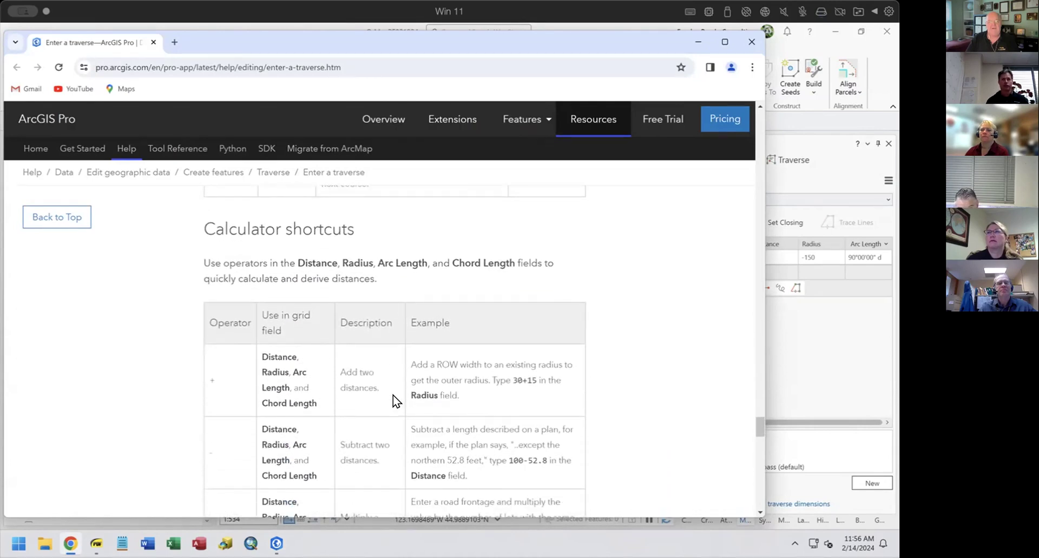
pyautogui.scroll(-2, 252, 396)
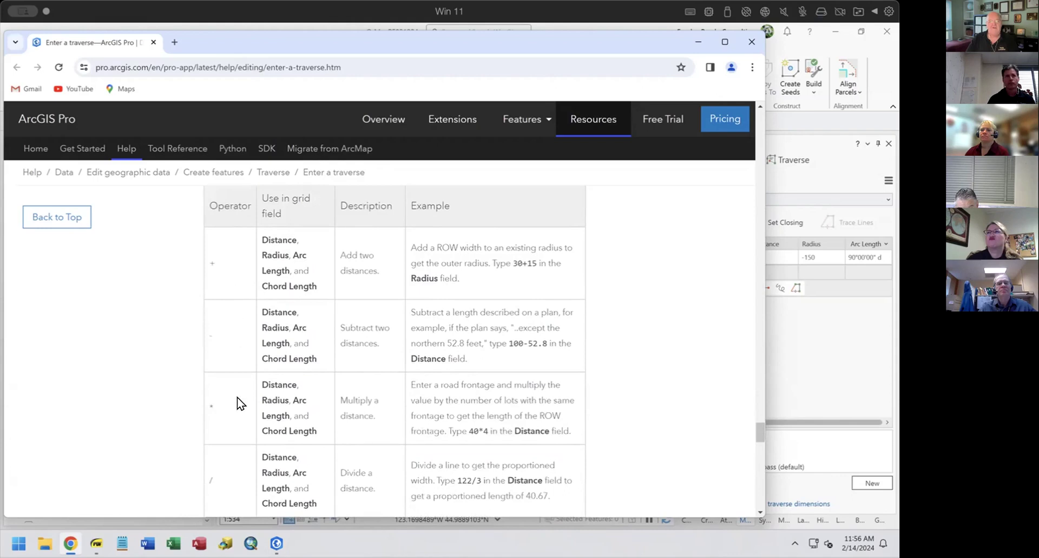
pyautogui.scroll(-1, 249, 417)
# Examine the Curve overrides table for the tangent, radial and chord bearing, chord length, delta and arc length keystrokes.
pyautogui.scroll(-7, 262, 431)
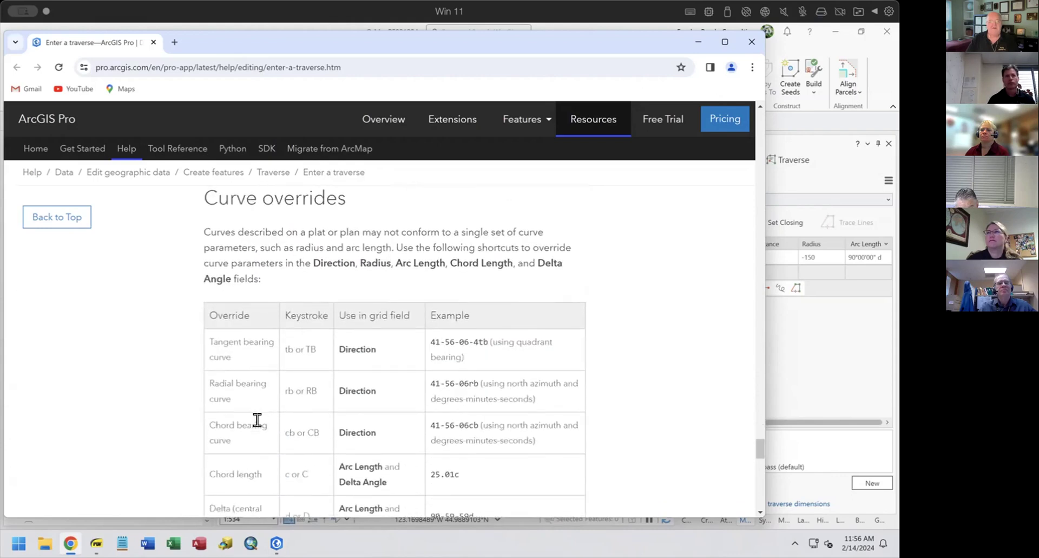
pyautogui.scroll(1, 264, 428)
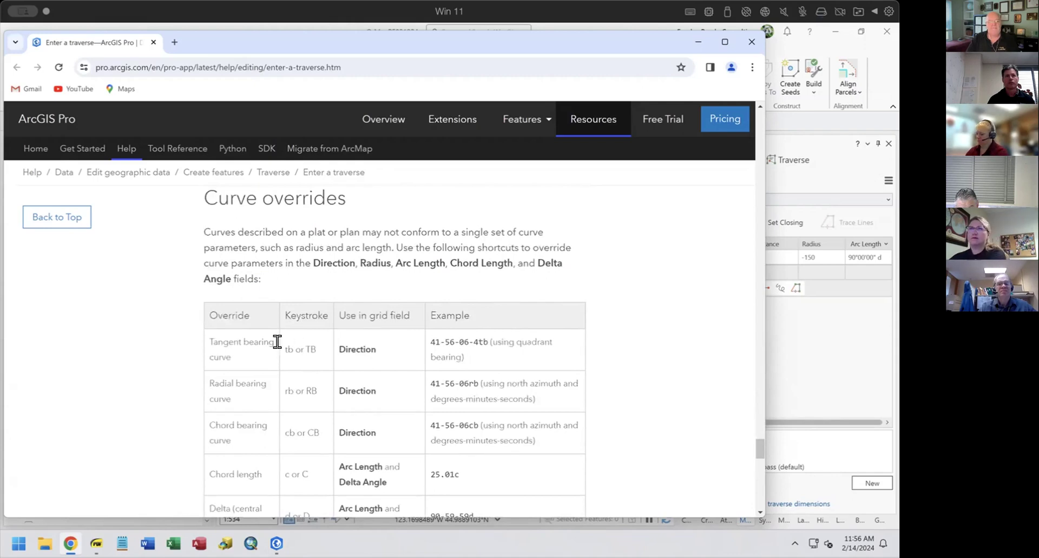
pyautogui.moveTo(277, 340); pyautogui.dragTo(317, 346)
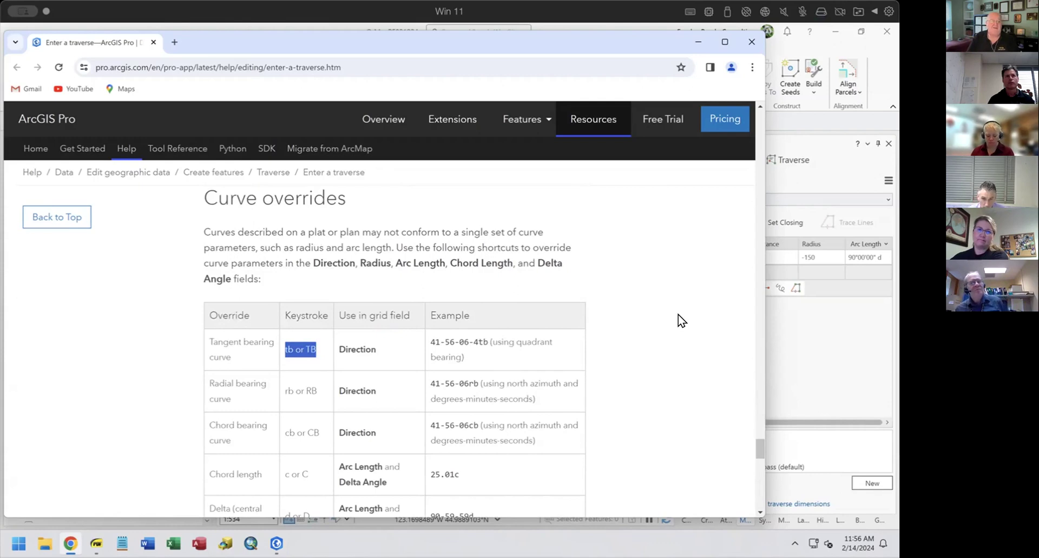
pyautogui.click(667, 338)
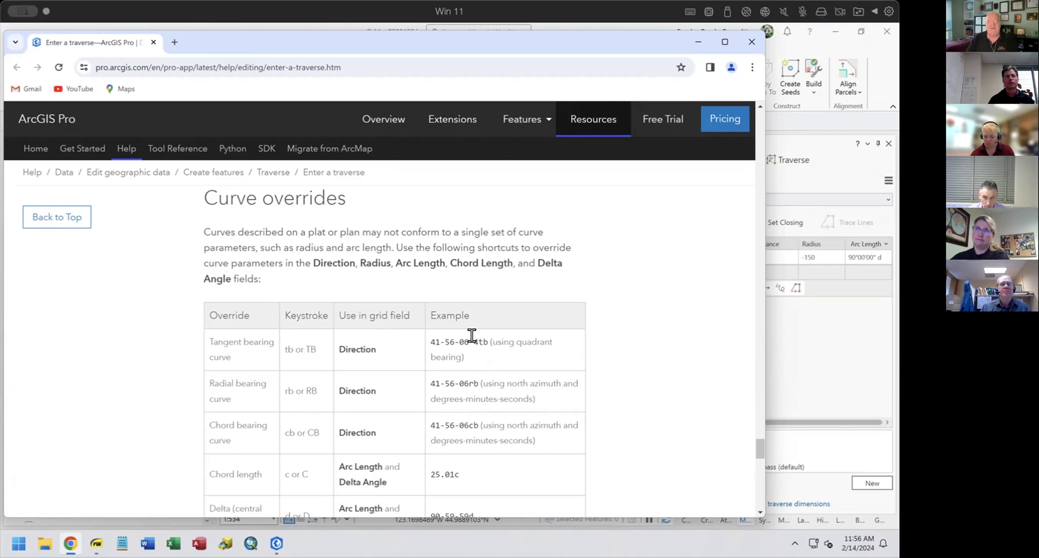
pyautogui.scroll(-2, 563, 338)
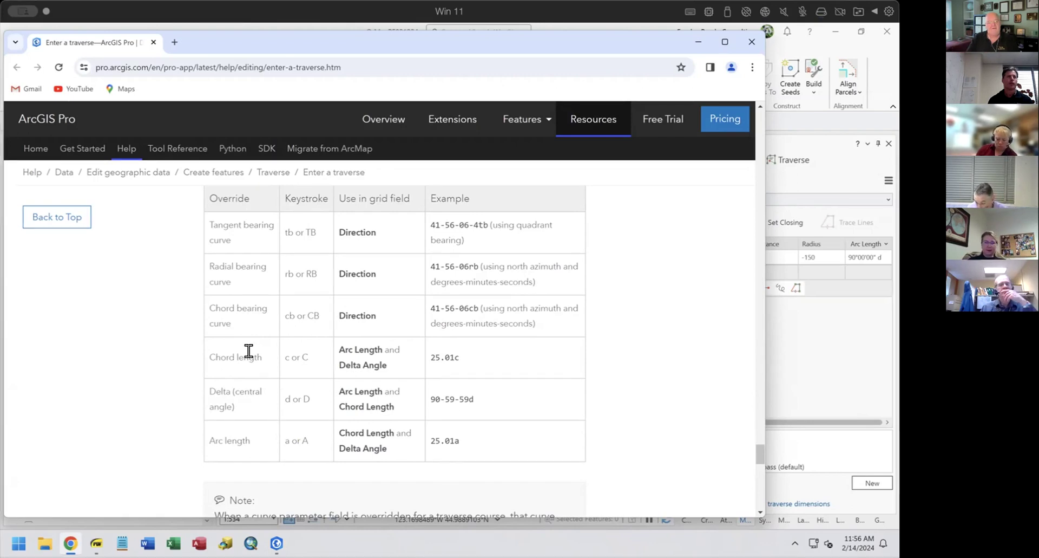
pyautogui.doubleClick(305, 343)
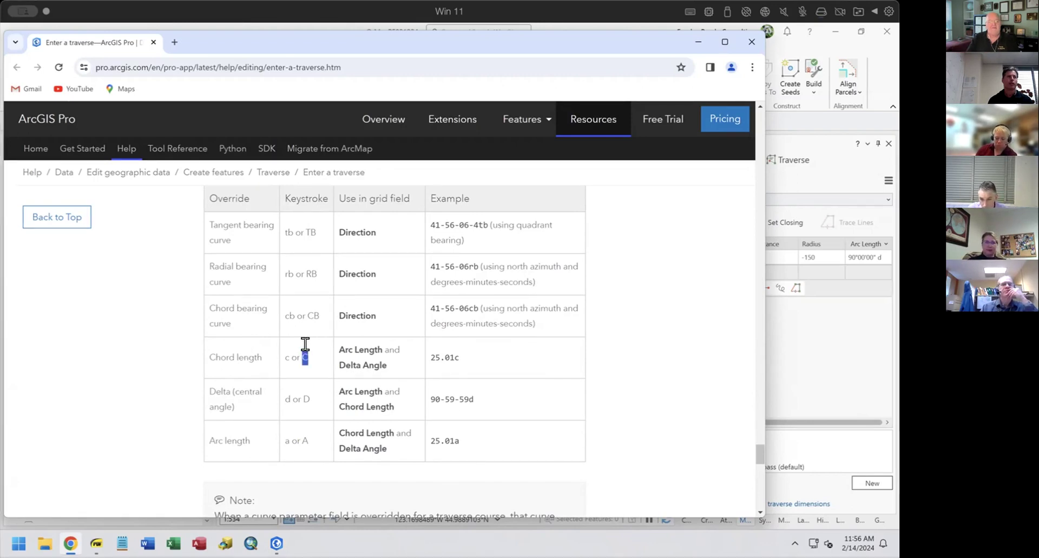
pyautogui.doubleClick(307, 399)
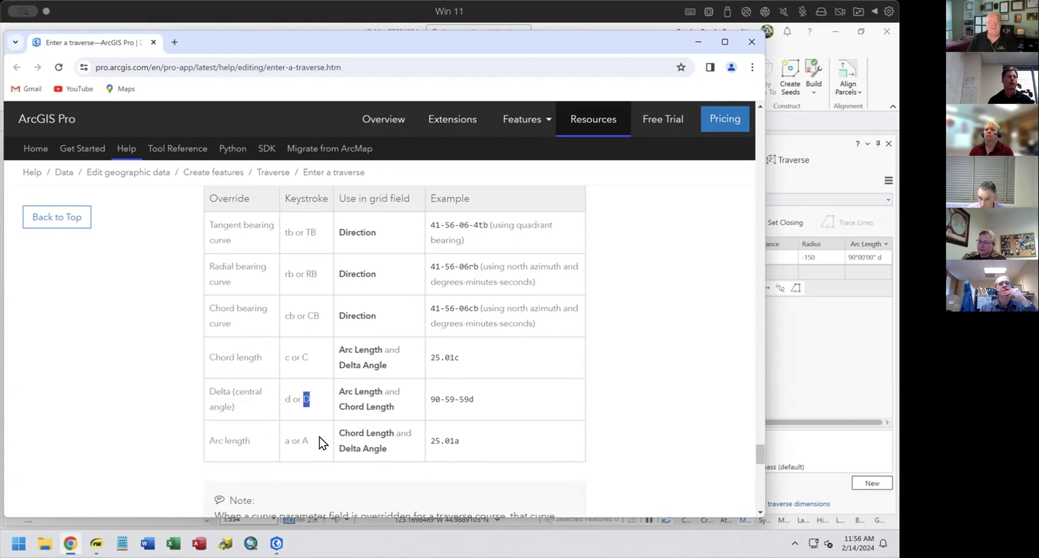
pyautogui.doubleClick(304, 440)
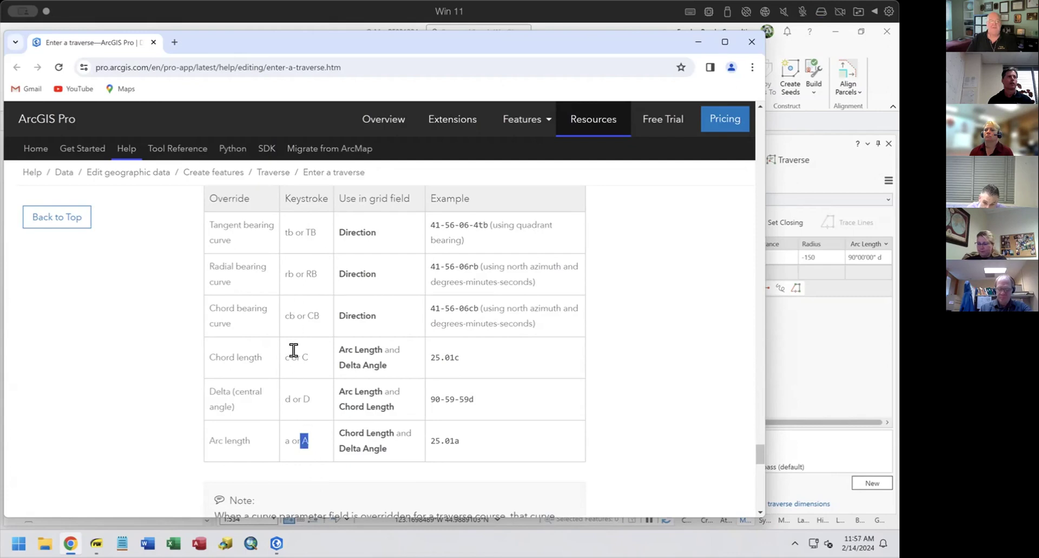
pyautogui.doubleClick(306, 398)
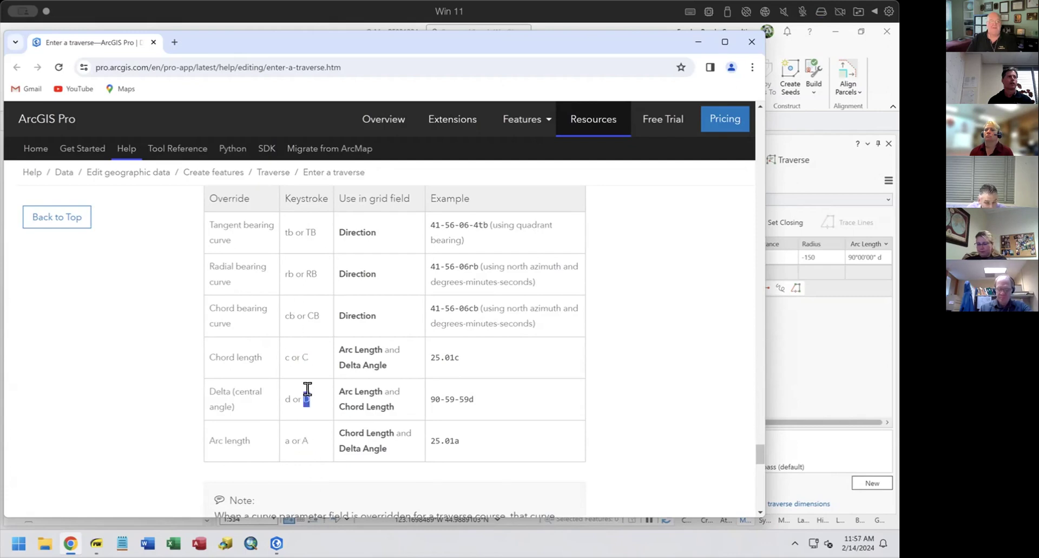
pyautogui.doubleClick(305, 440)
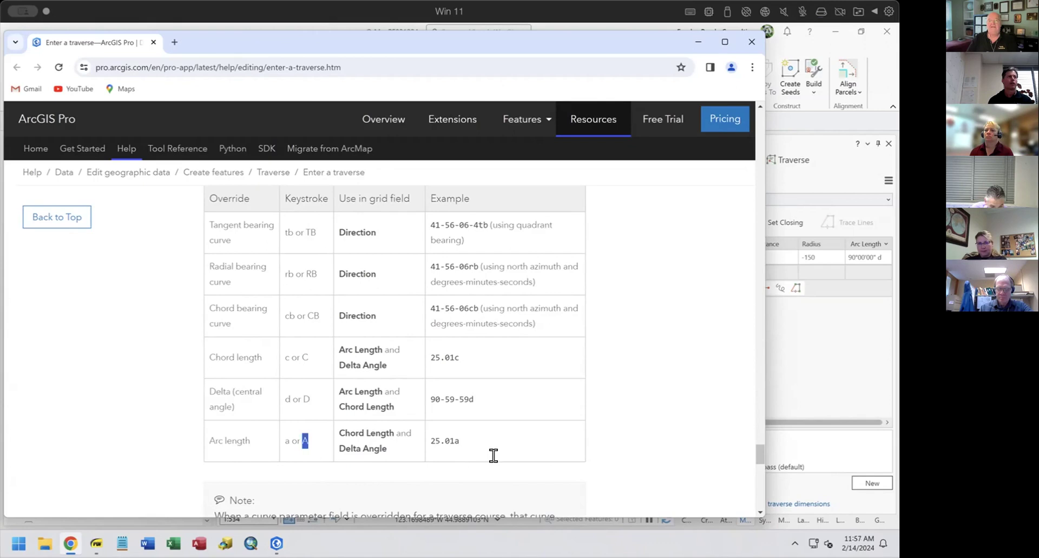
# Read the note on overridden curve parameters and the Distance overrides table, and close the help page.
pyautogui.scroll(-2, 625, 407)
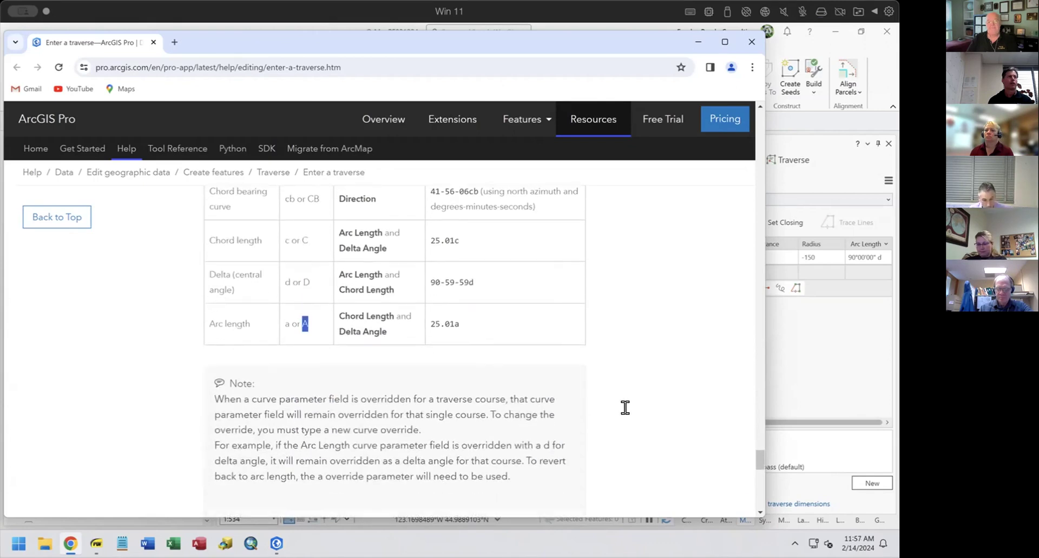
pyautogui.scroll(-2, 626, 407)
pyautogui.scroll(-2, 625, 407)
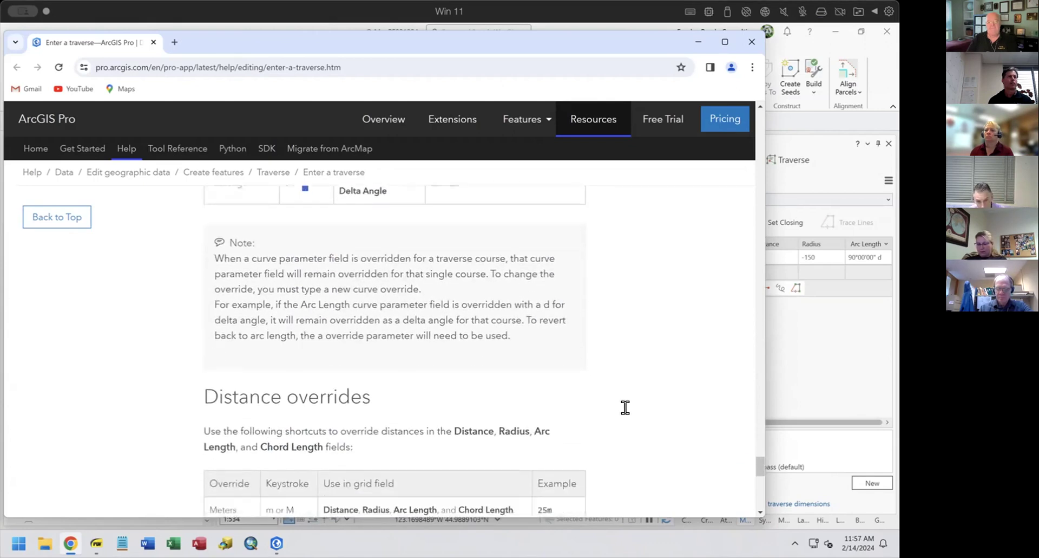
pyautogui.scroll(-2, 624, 408)
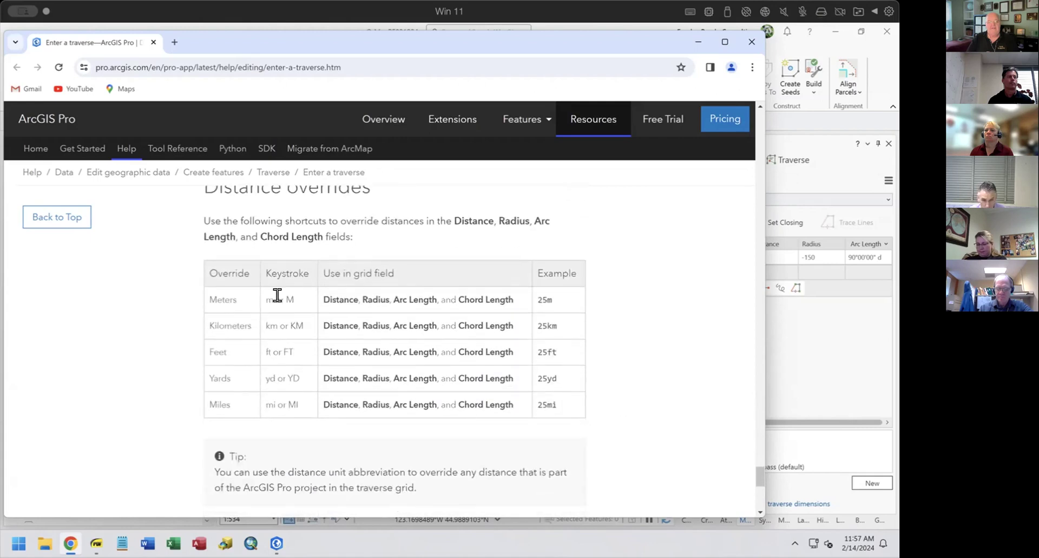
pyautogui.scroll(-1, 665, 368)
pyautogui.scroll(1, 666, 365)
pyautogui.scroll(8, 666, 362)
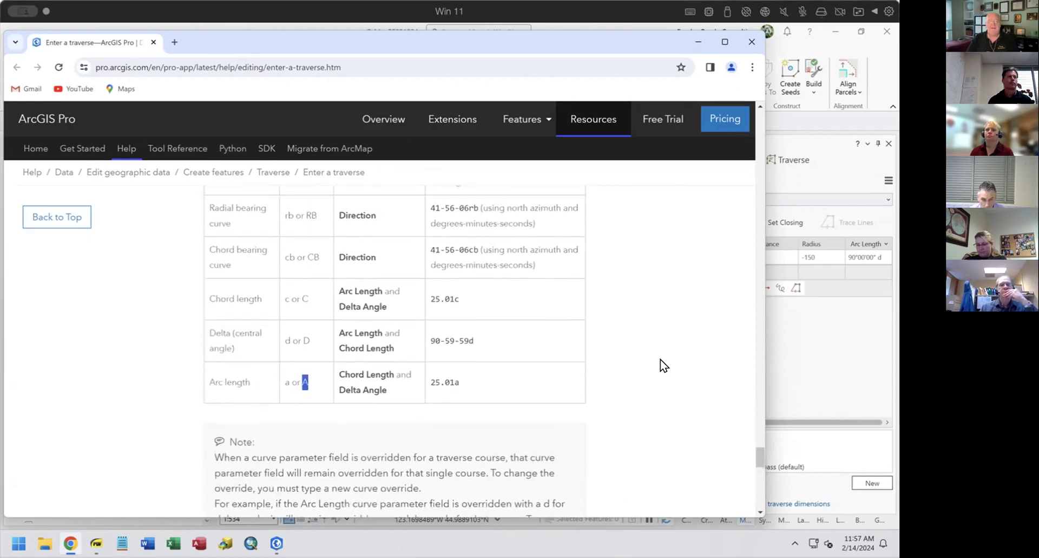
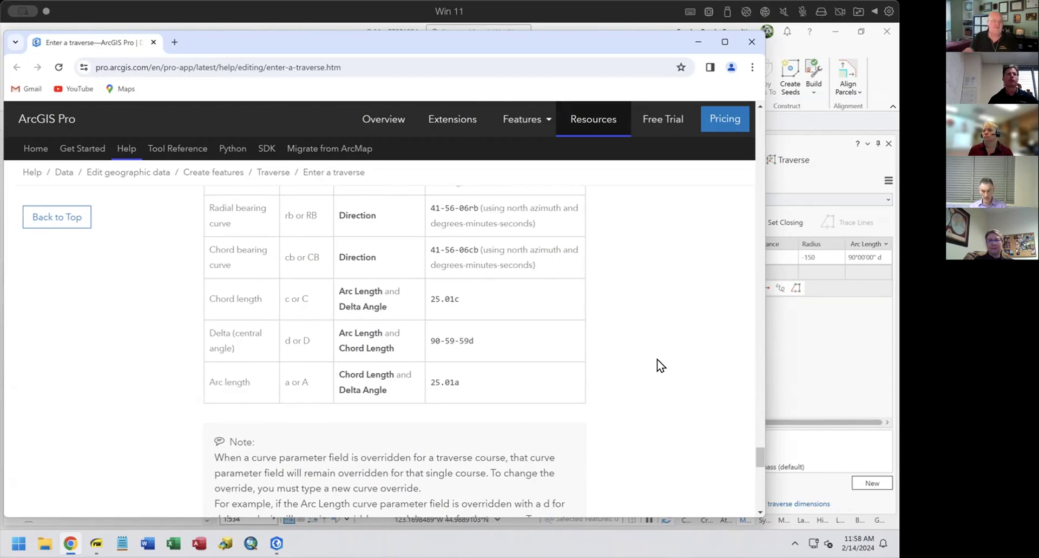
pyautogui.click(750, 43)
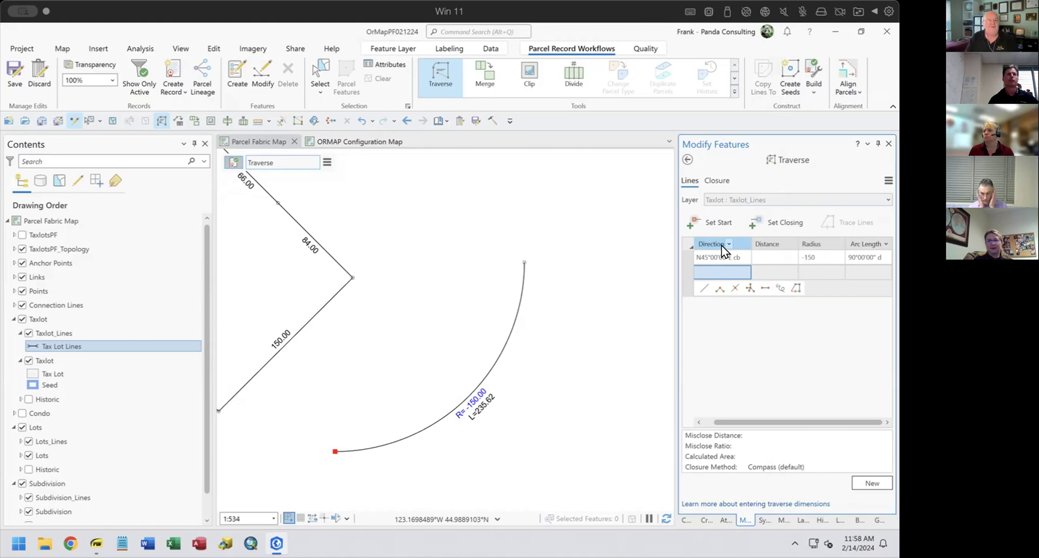
# Widen the Modify Features pane and set the traverse grid's Direction parameter to Chord.
pyautogui.moveTo(669, 307); pyautogui.dragTo(650, 319)
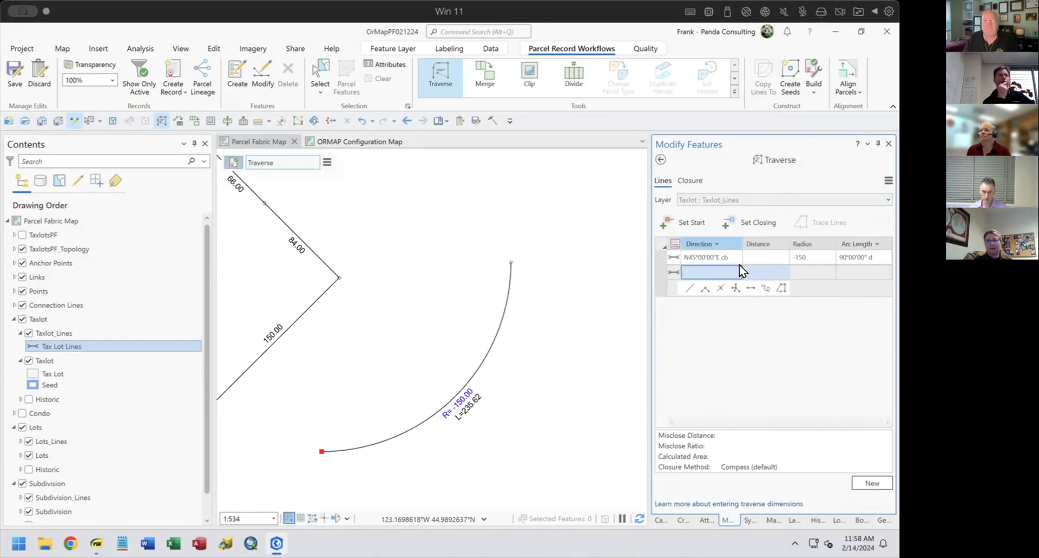
pyautogui.click(717, 238)
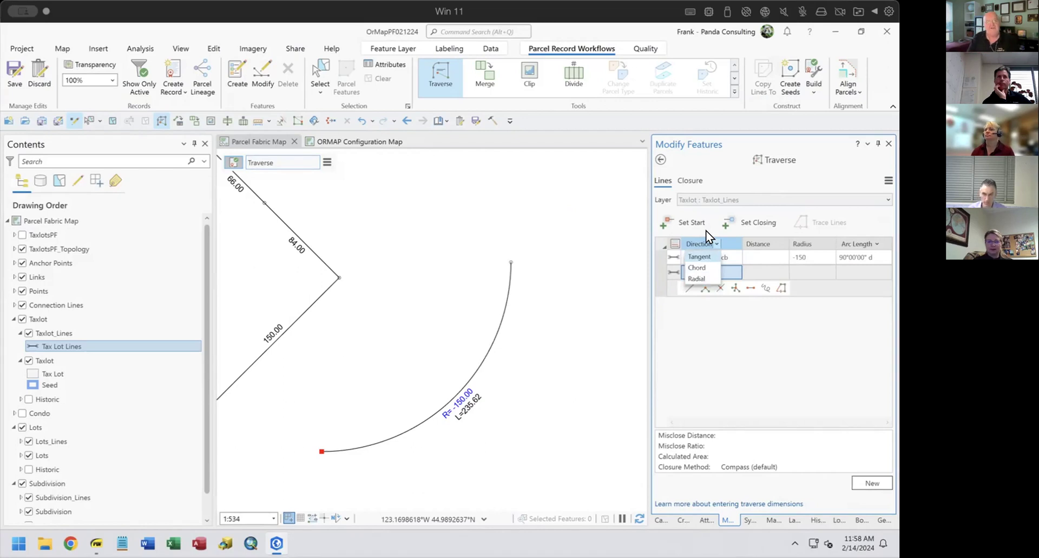
pyautogui.click(702, 264)
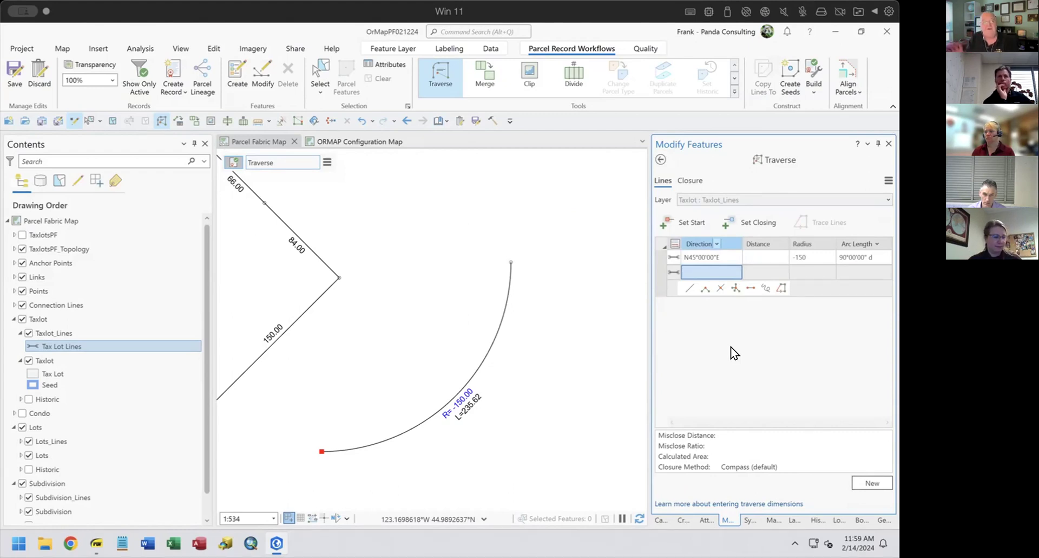
# Change the traverse grid's Direction parameter away from Chord, and switch the Arc Length column to Chord Length and back to Arc Length.
pyautogui.click(715, 243)
pyautogui.click(703, 268)
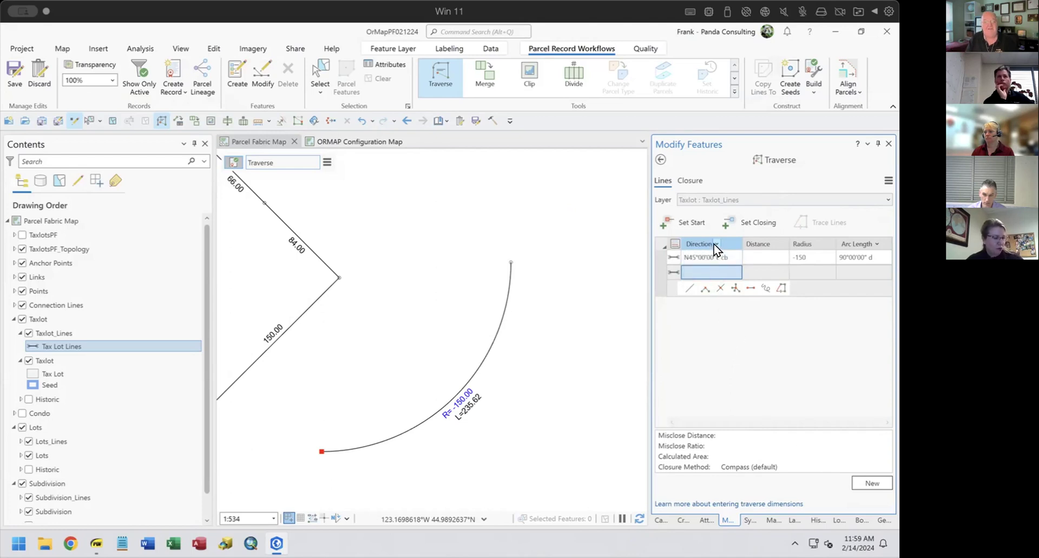
pyautogui.click(875, 240)
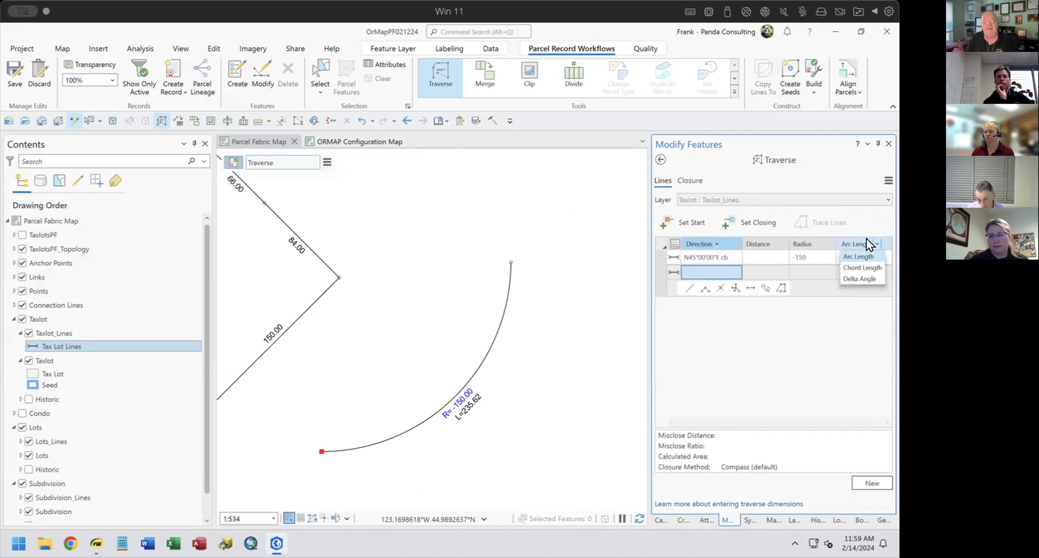
pyautogui.click(864, 268)
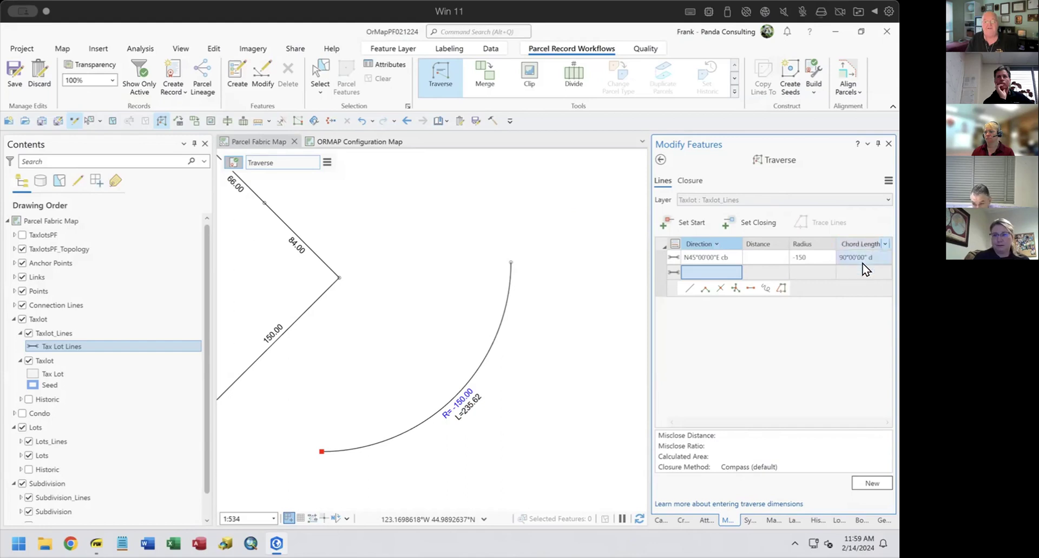
pyautogui.click(885, 243)
pyautogui.click(876, 256)
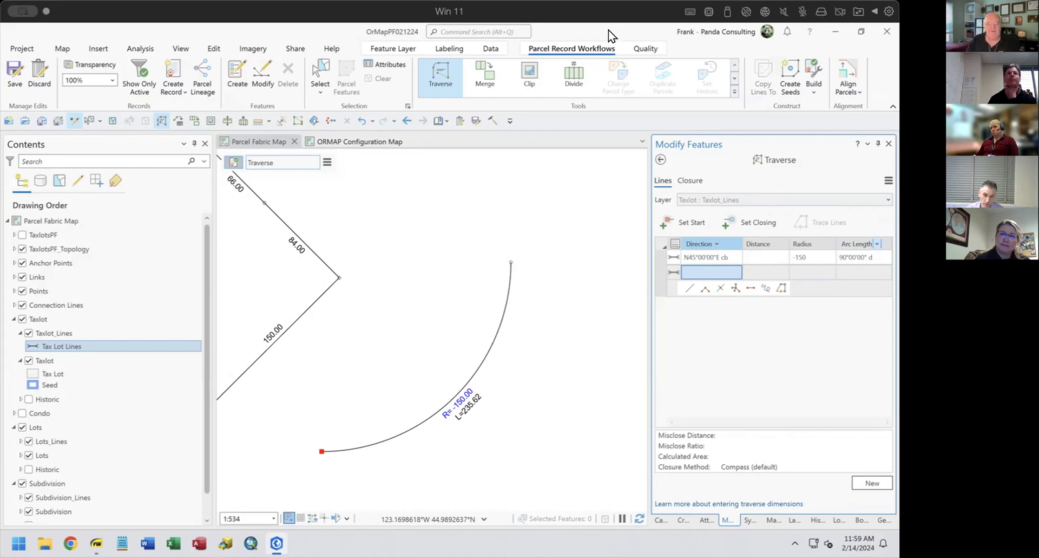
pyautogui.moveTo(549, 207); pyautogui.dragTo(551, 208)
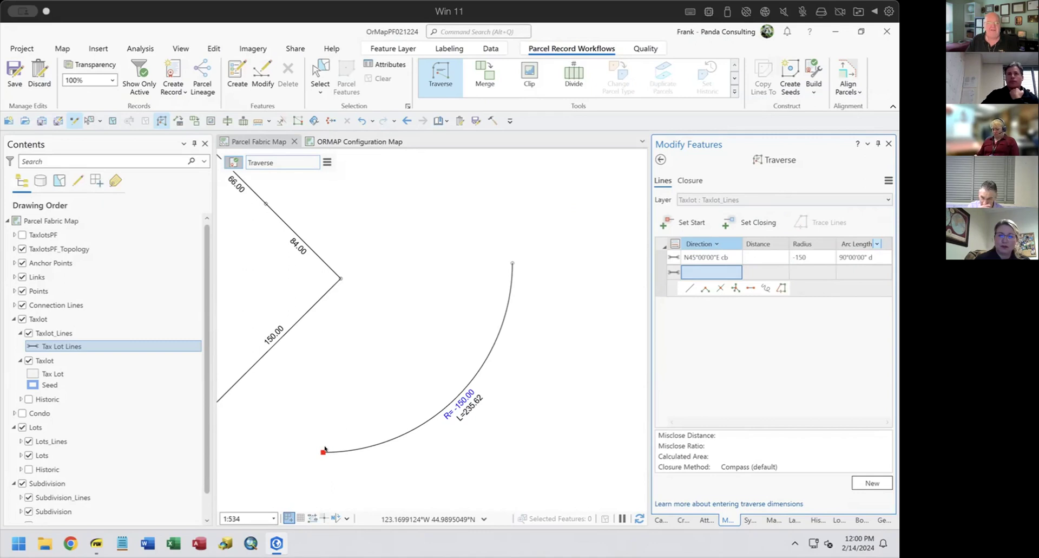
pyautogui.moveTo(322, 451)
pyautogui.mouseDown()
pyautogui.moveTo(447, 347)
pyautogui.moveTo(518, 264)
pyautogui.mouseUp()
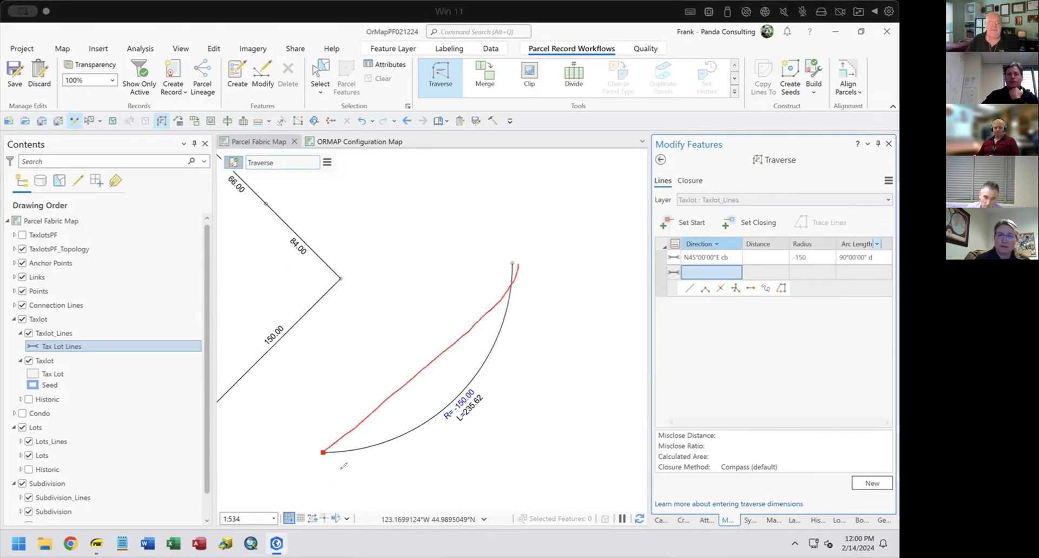
pyautogui.moveTo(323, 451)
pyautogui.mouseDown()
pyautogui.moveTo(491, 262)
pyautogui.moveTo(518, 254)
pyautogui.mouseUp()
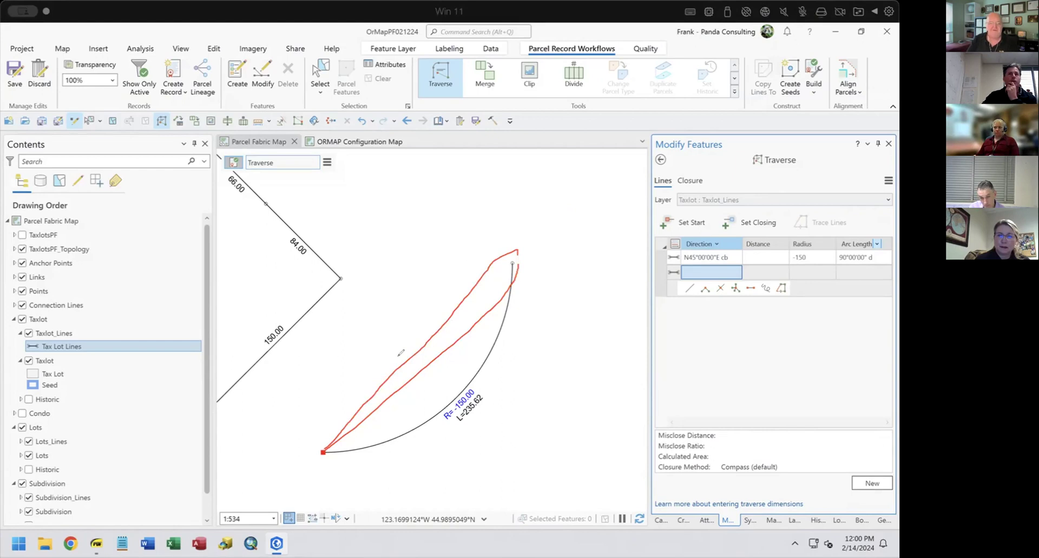
pyautogui.moveTo(390, 357)
pyautogui.mouseDown()
pyautogui.moveTo(464, 283)
pyautogui.moveTo(454, 312)
pyautogui.mouseUp()
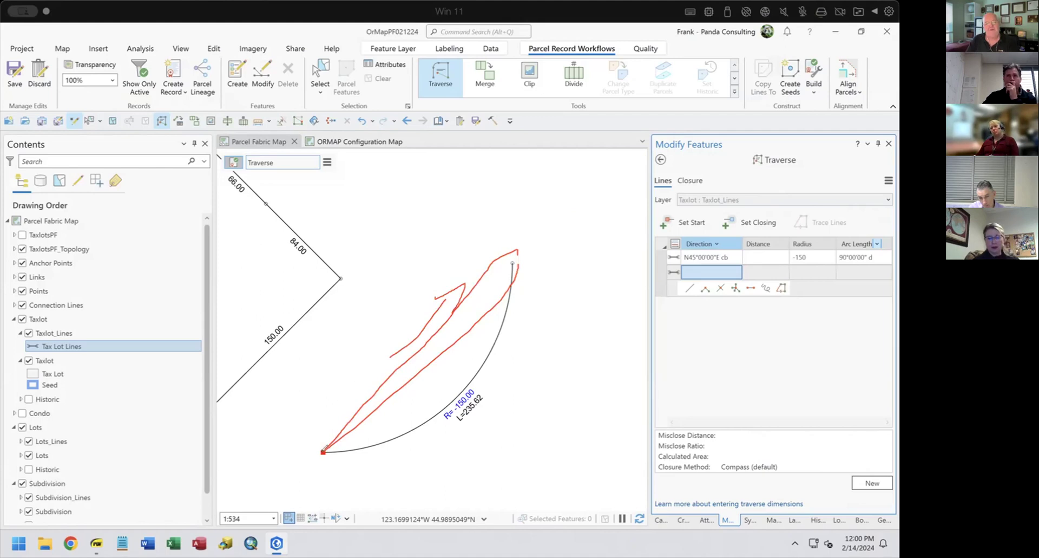
pyautogui.moveTo(322, 453)
pyautogui.mouseDown()
pyautogui.moveTo(248, 320)
pyautogui.moveTo(223, 243)
pyautogui.mouseUp()
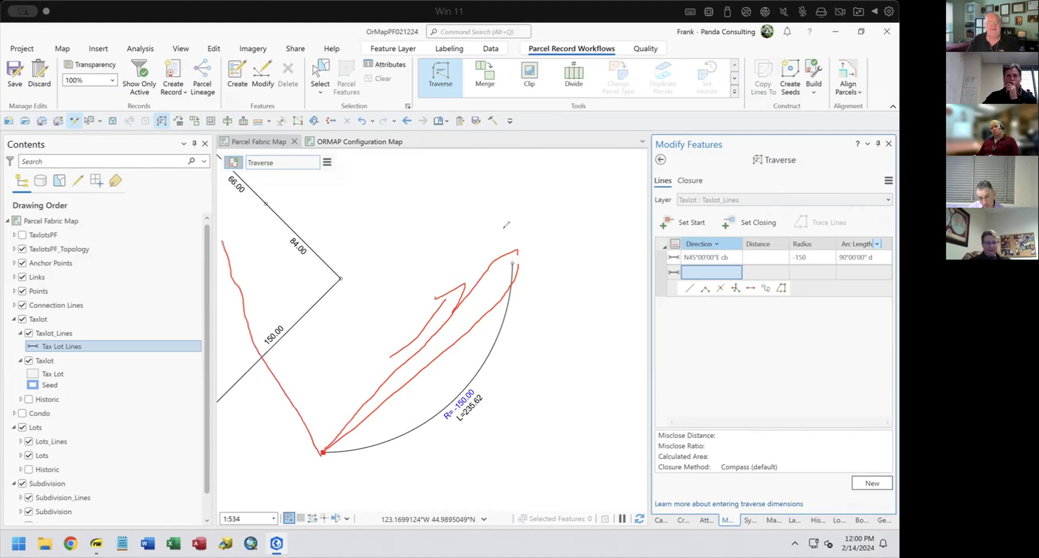
pyautogui.moveTo(513, 251); pyautogui.dragTo(287, 173)
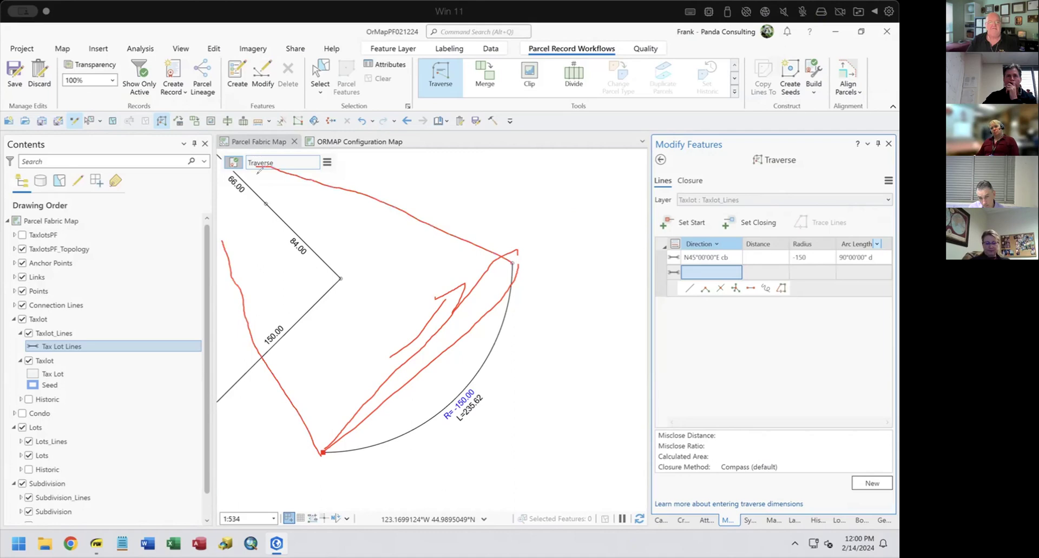
pyautogui.moveTo(214, 222)
pyautogui.mouseDown()
pyautogui.moveTo(163, 129)
pyautogui.moveTo(268, 166)
pyautogui.mouseUp()
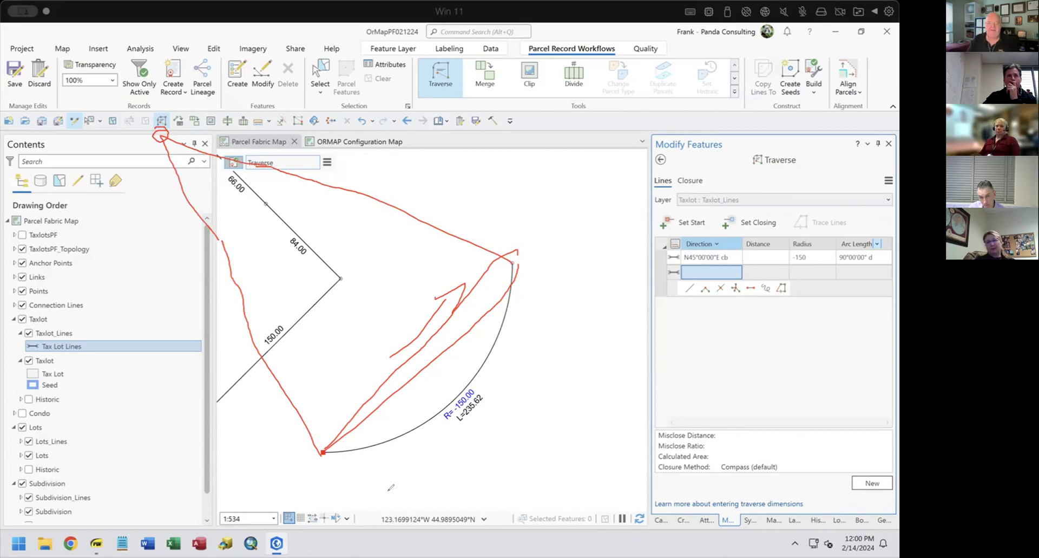
pyautogui.moveTo(386, 369)
pyautogui.mouseDown()
pyautogui.moveTo(302, 329)
pyautogui.moveTo(304, 344)
pyautogui.moveTo(318, 321)
pyautogui.mouseUp()
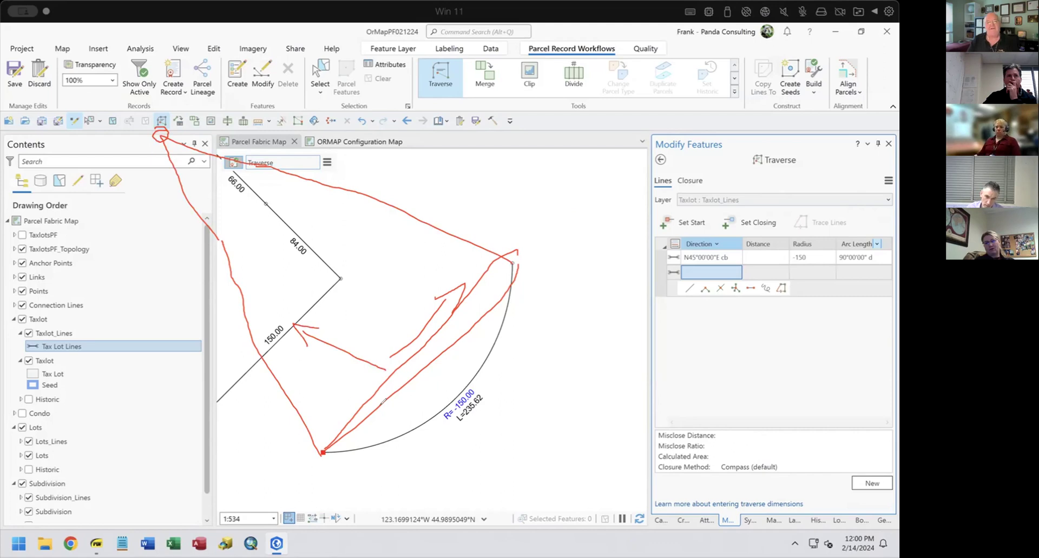
pyautogui.moveTo(323, 448)
pyautogui.mouseDown()
pyautogui.moveTo(326, 375)
pyautogui.moveTo(407, 292)
pyautogui.moveTo(515, 260)
pyautogui.mouseUp()
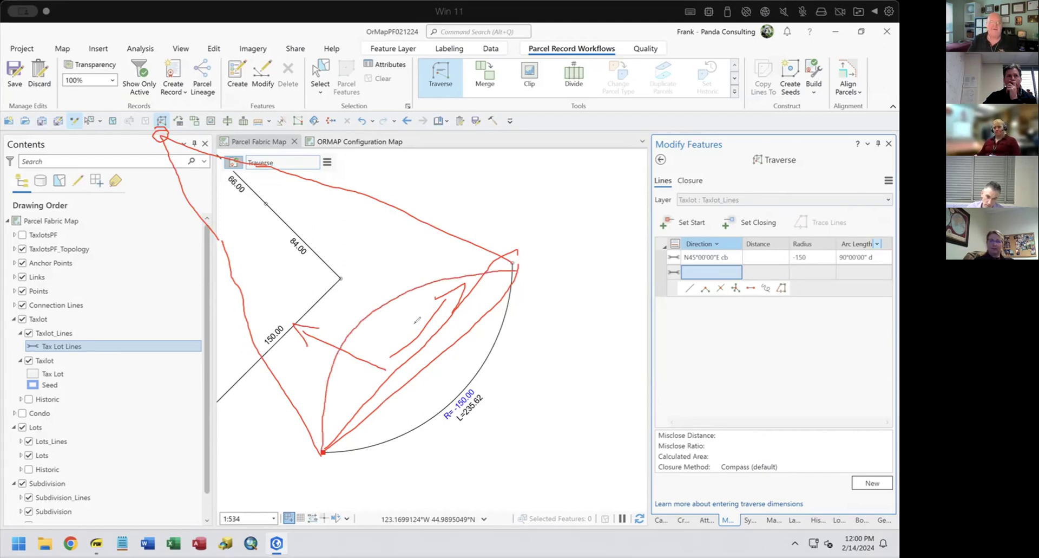
pyautogui.moveTo(324, 449); pyautogui.dragTo(530, 550)
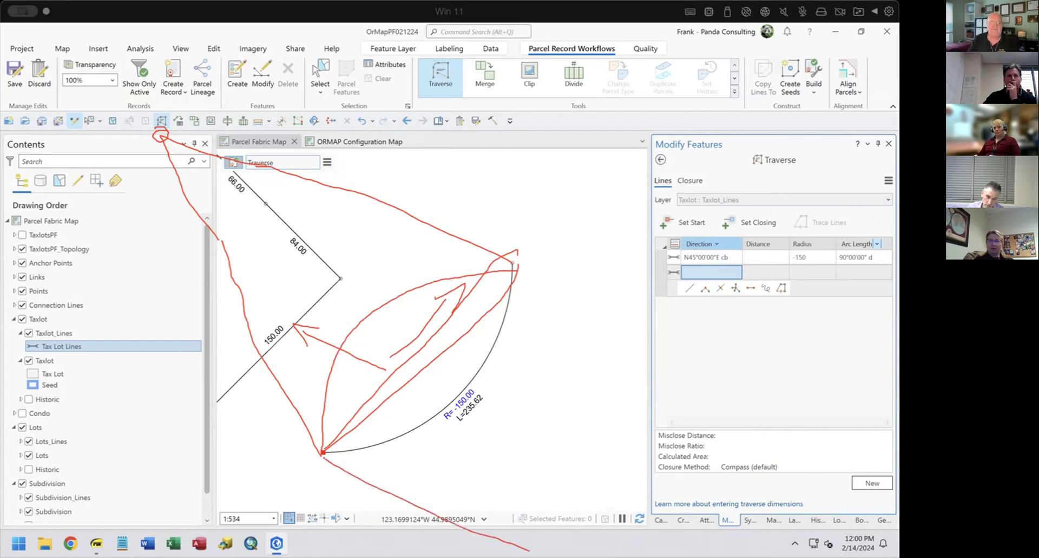
pyautogui.moveTo(522, 280); pyautogui.dragTo(641, 556)
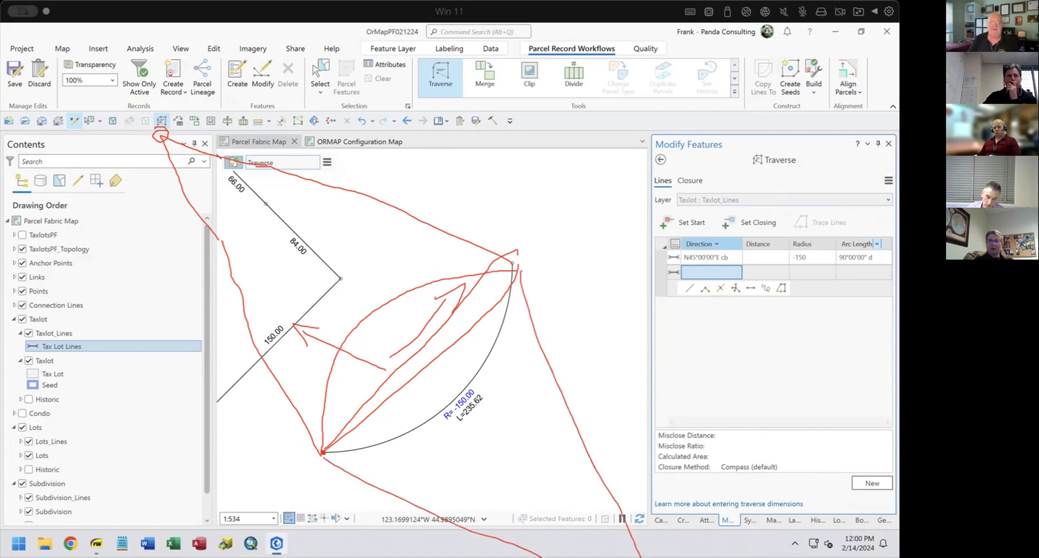
pyautogui.moveTo(437, 374); pyautogui.dragTo(559, 491)
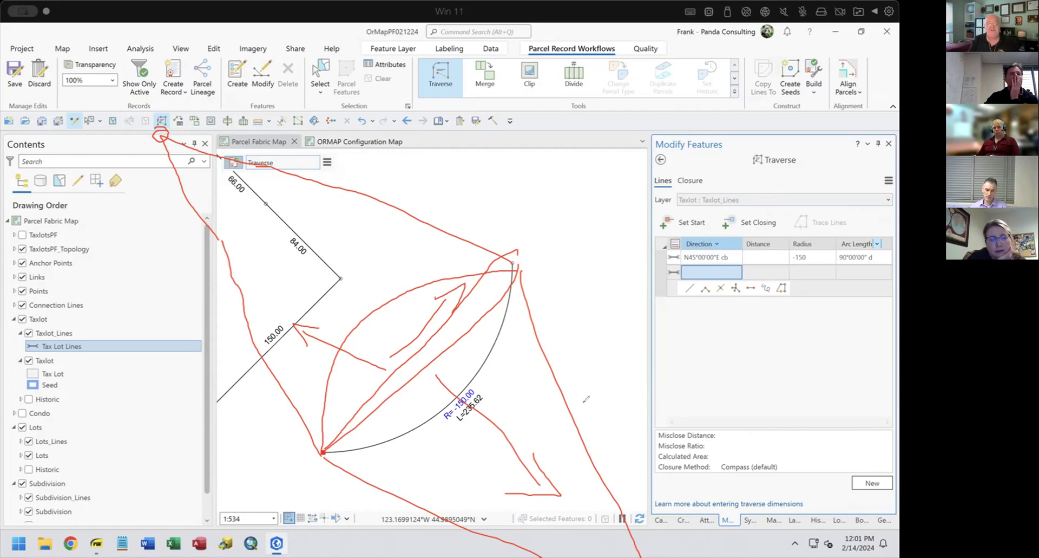
pyautogui.moveTo(794, 254)
pyautogui.mouseDown()
pyautogui.moveTo(815, 265)
pyautogui.moveTo(813, 250)
pyautogui.moveTo(809, 268)
pyautogui.moveTo(814, 254)
pyautogui.mouseUp()
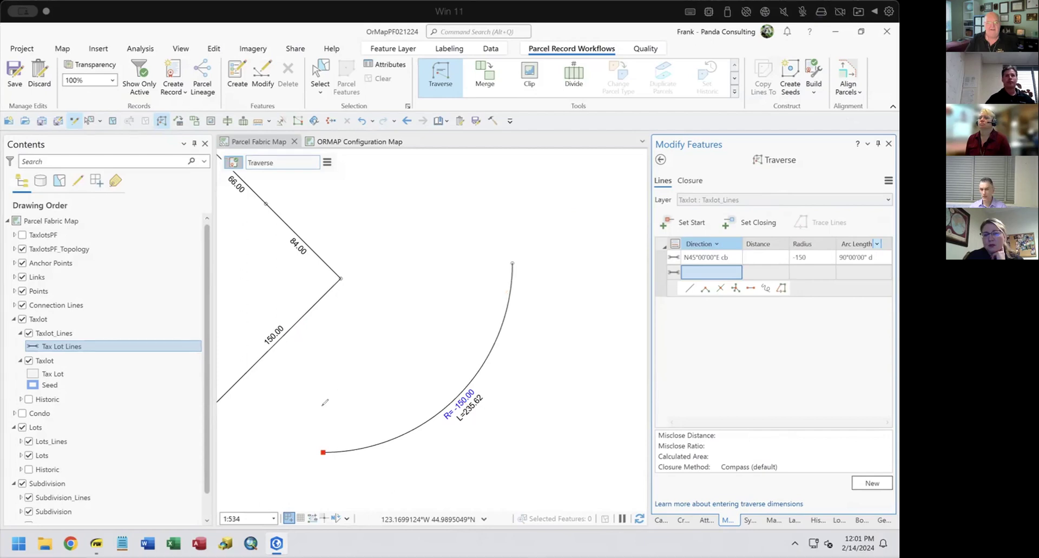
pyautogui.moveTo(325, 402); pyautogui.dragTo(449, 265)
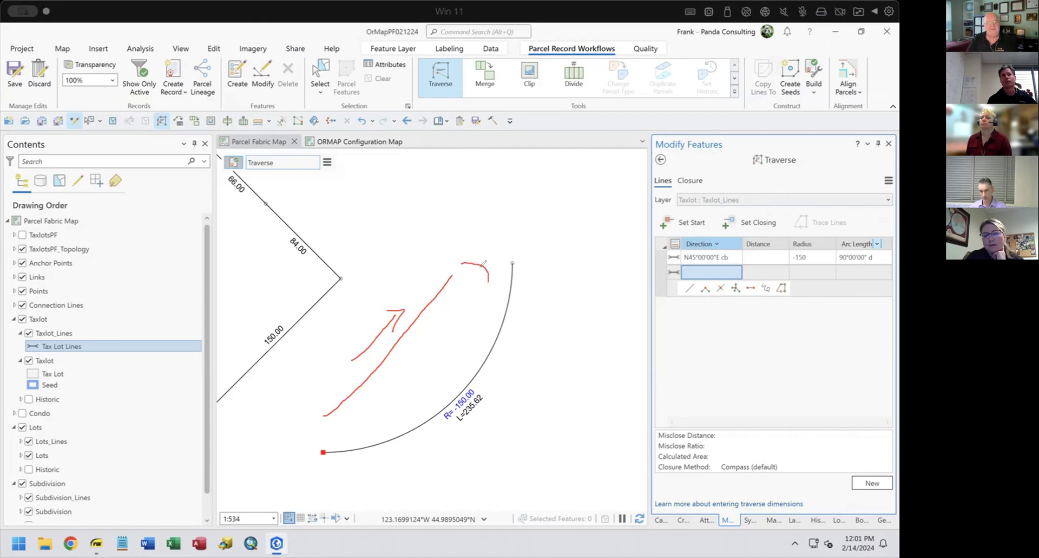
pyautogui.moveTo(458, 253)
pyautogui.mouseDown()
pyautogui.moveTo(501, 211)
pyautogui.moveTo(627, 179)
pyautogui.moveTo(673, 404)
pyautogui.mouseUp()
pyautogui.moveTo(458, 274); pyautogui.dragTo(652, 424)
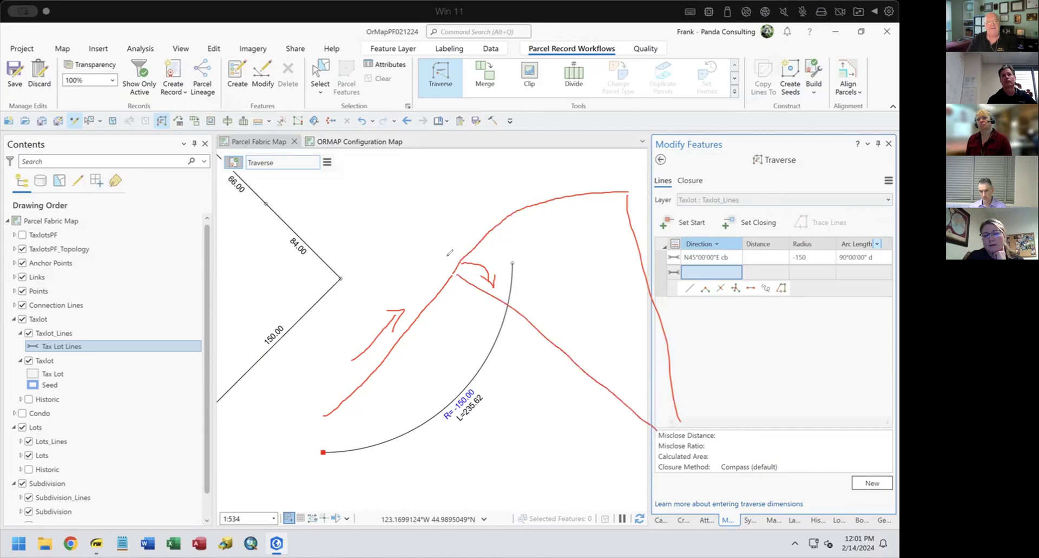
pyautogui.moveTo(451, 268); pyautogui.dragTo(459, 254)
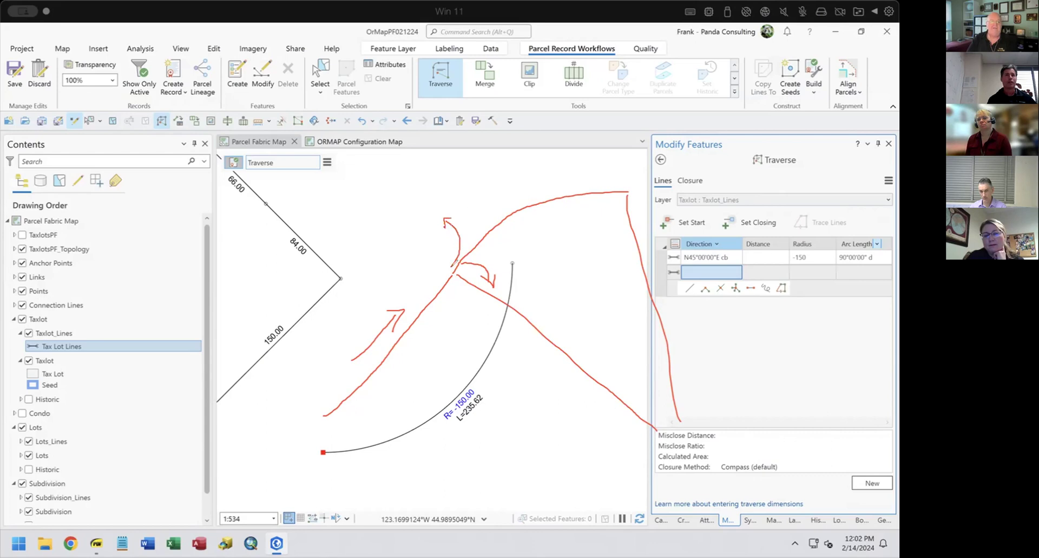
pyautogui.moveTo(465, 253)
pyautogui.mouseDown()
pyautogui.moveTo(497, 160)
pyautogui.moveTo(455, 86)
pyautogui.mouseUp()
pyautogui.moveTo(460, 188); pyautogui.dragTo(357, 154)
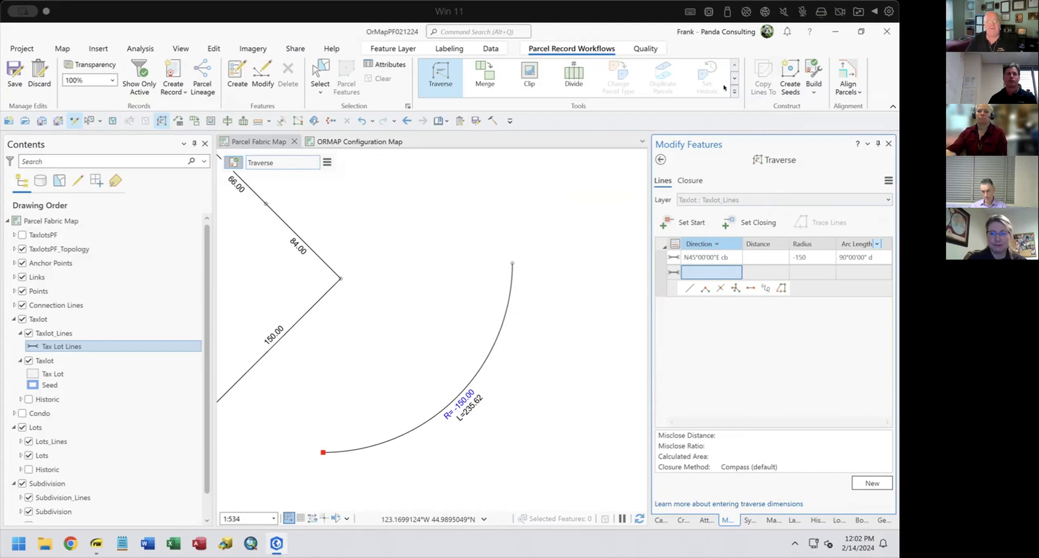
# Sketch a two-point Taxlot_Lines line running northeast between the square parcel and the curve, using the Create Features template.
pyautogui.scroll(-2, 403, 330)
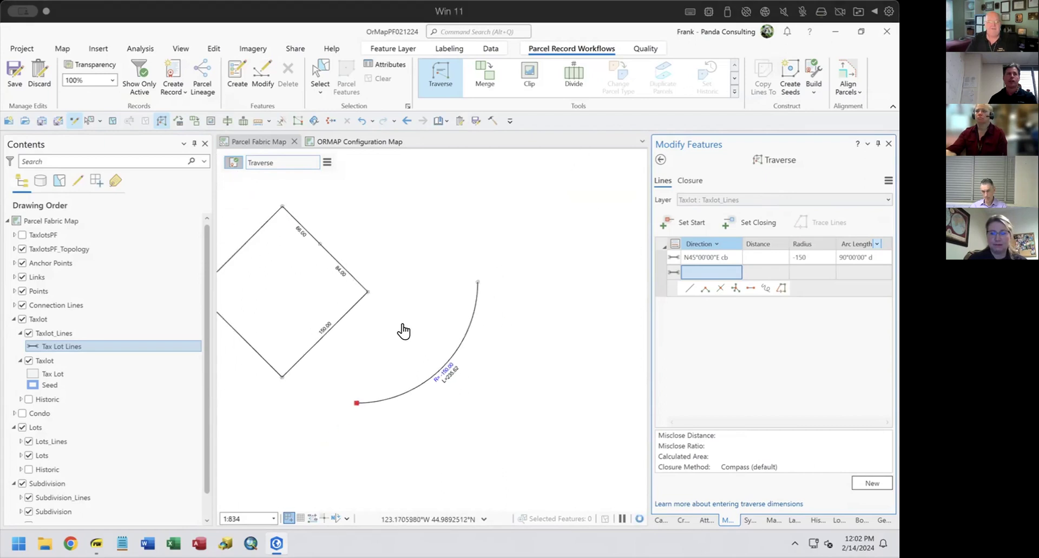
pyautogui.moveTo(476, 297); pyautogui.dragTo(538, 297)
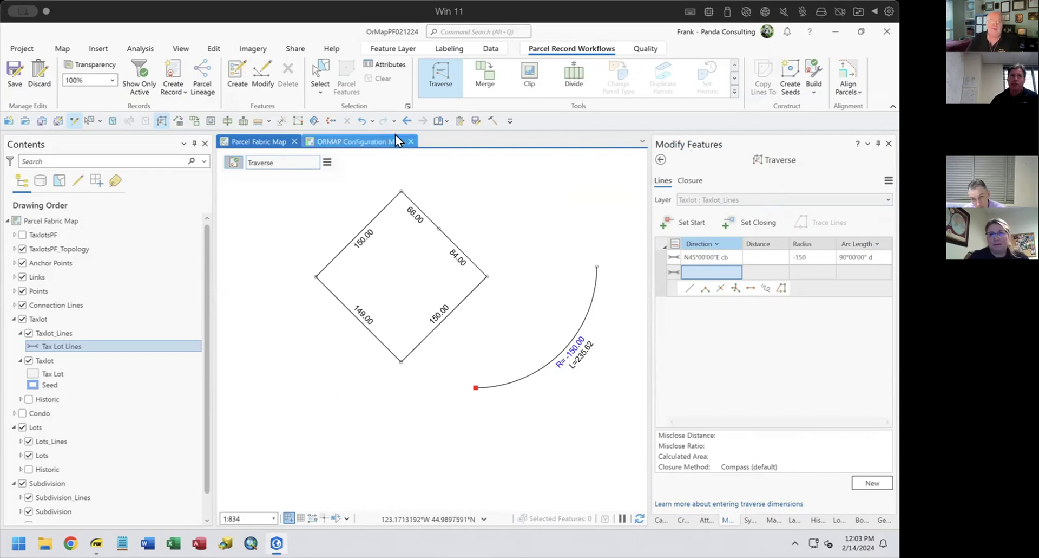
pyautogui.click(681, 514)
pyautogui.click(732, 321)
pyautogui.click(347, 438)
pyautogui.click(442, 369)
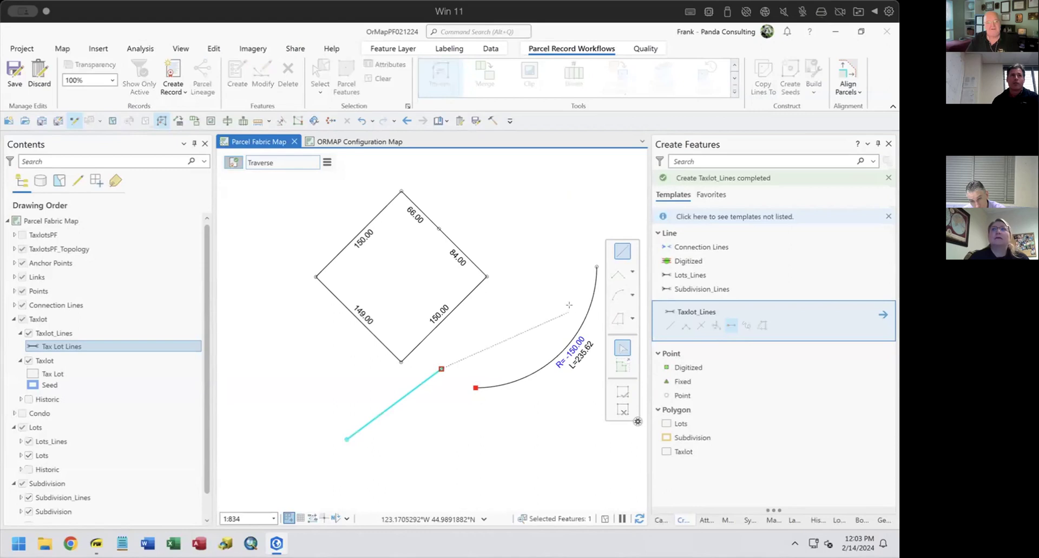
# Preview a circular arc from the new line's end on the Right and Left sides, and close the Circular Arc dialog.
pyautogui.rightClick(480, 351)
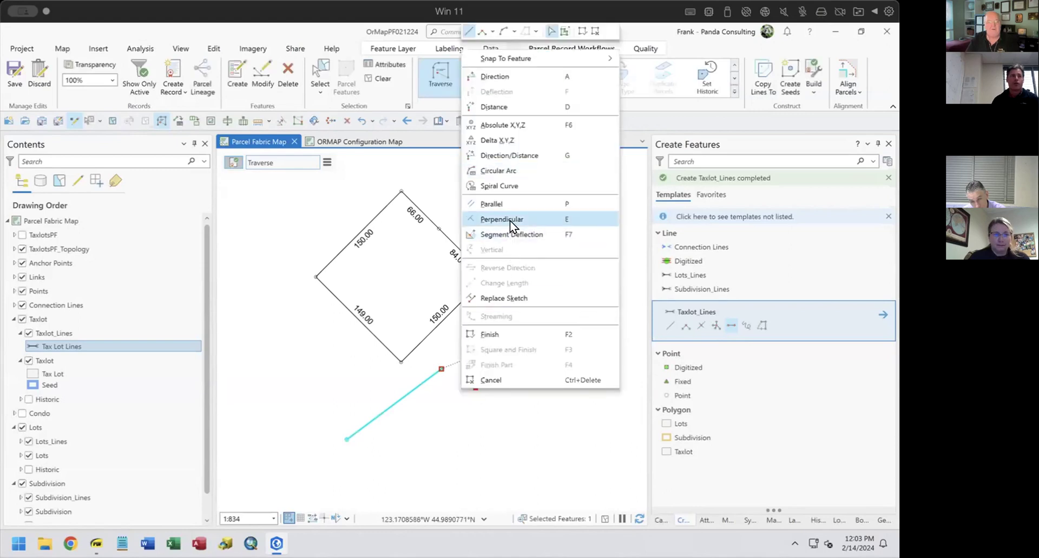
pyautogui.click(507, 171)
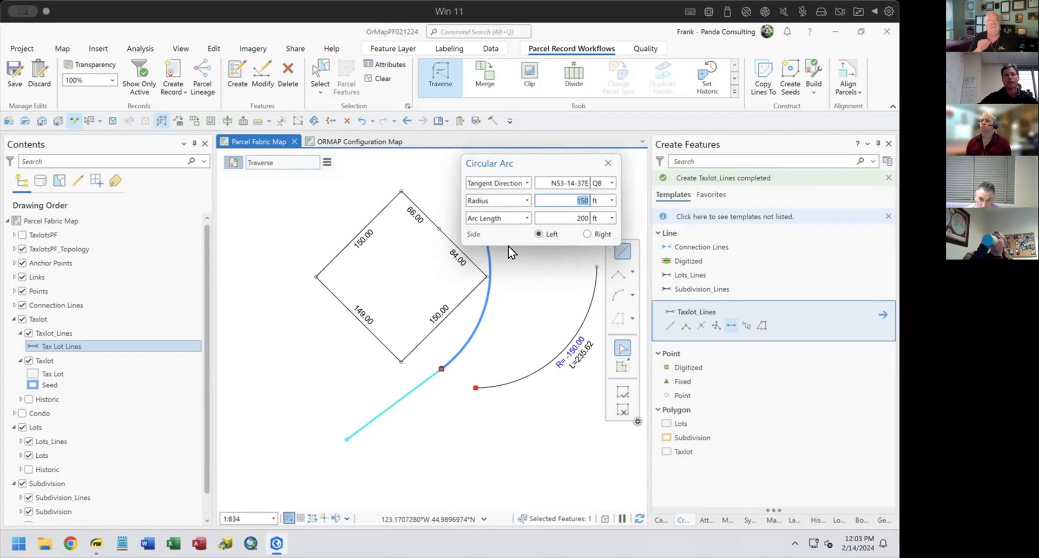
pyautogui.click(584, 230)
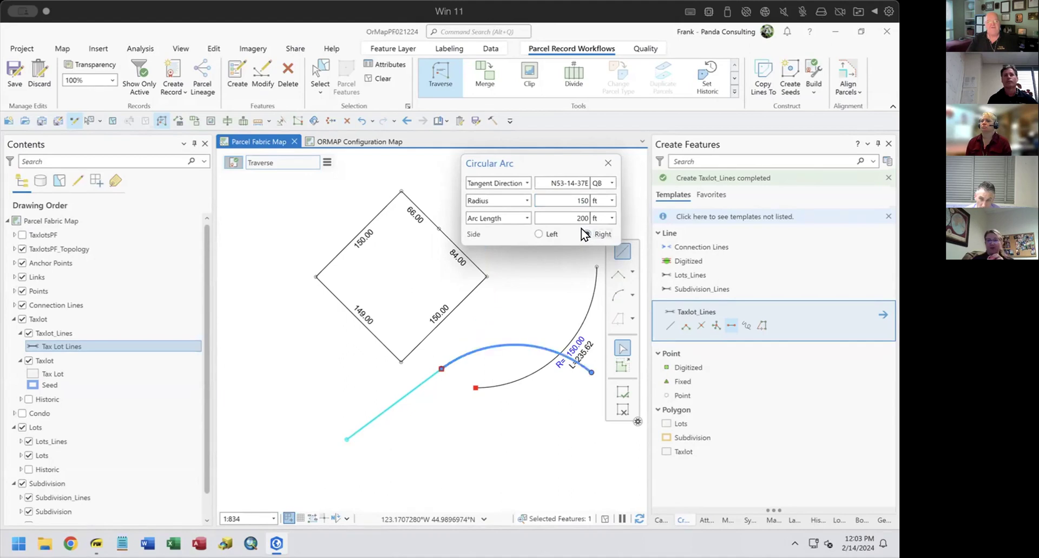
pyautogui.click(538, 232)
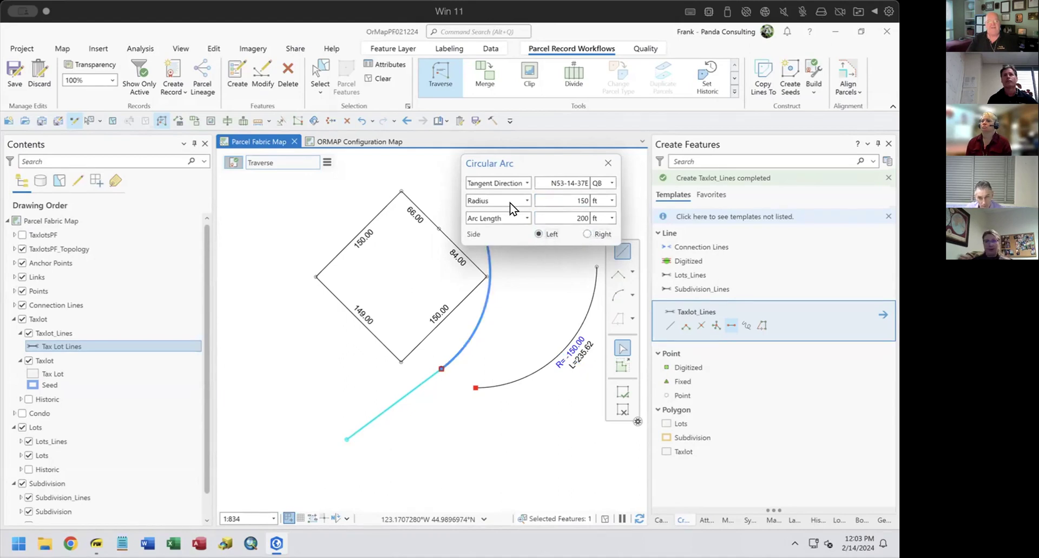
pyautogui.doubleClick(559, 198)
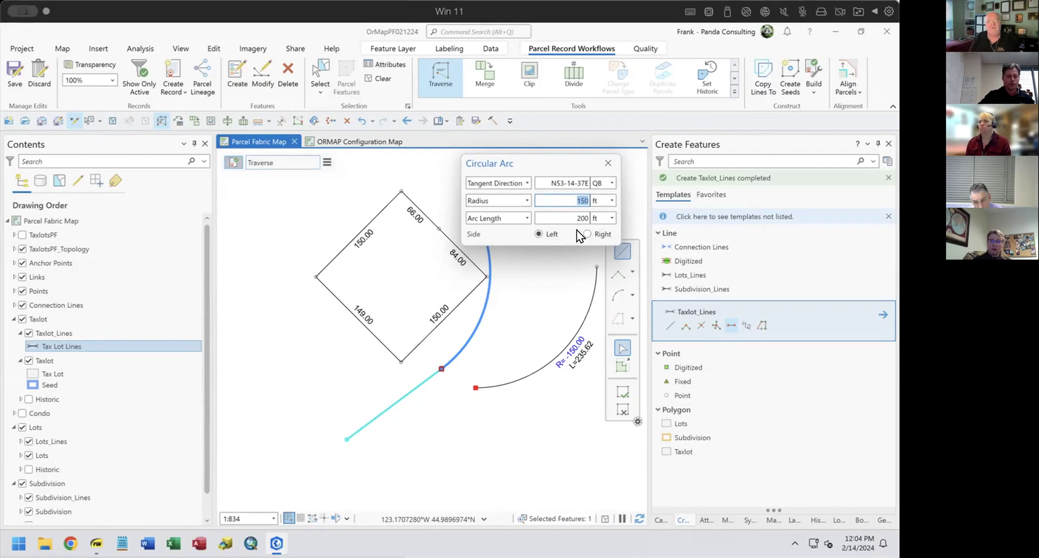
pyautogui.click(608, 163)
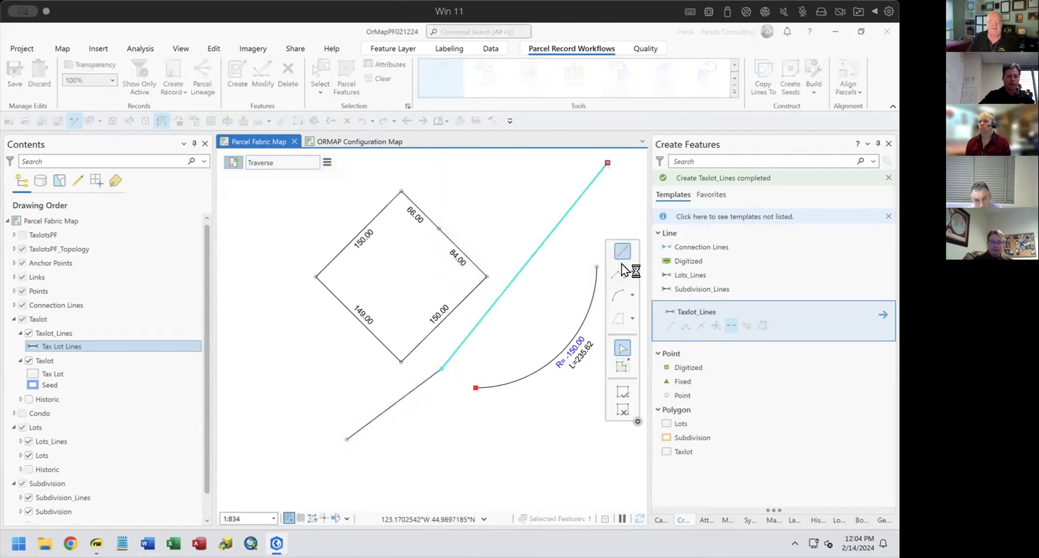
# Return to the Traverse tool and start a Circular Arc constraint from the northeast end of the sketched line.
pyautogui.click(723, 519)
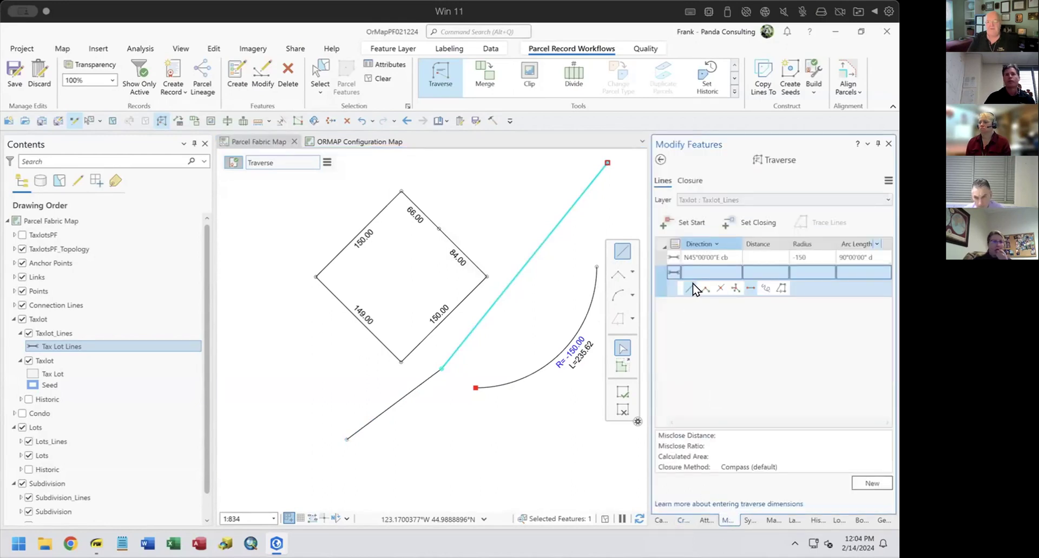
pyautogui.click(704, 272)
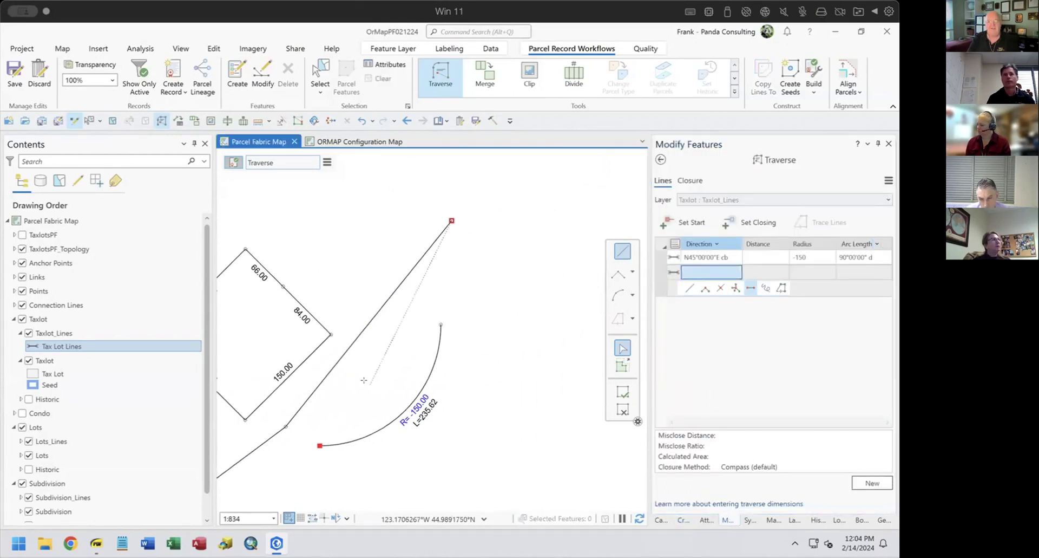
pyautogui.click(704, 272)
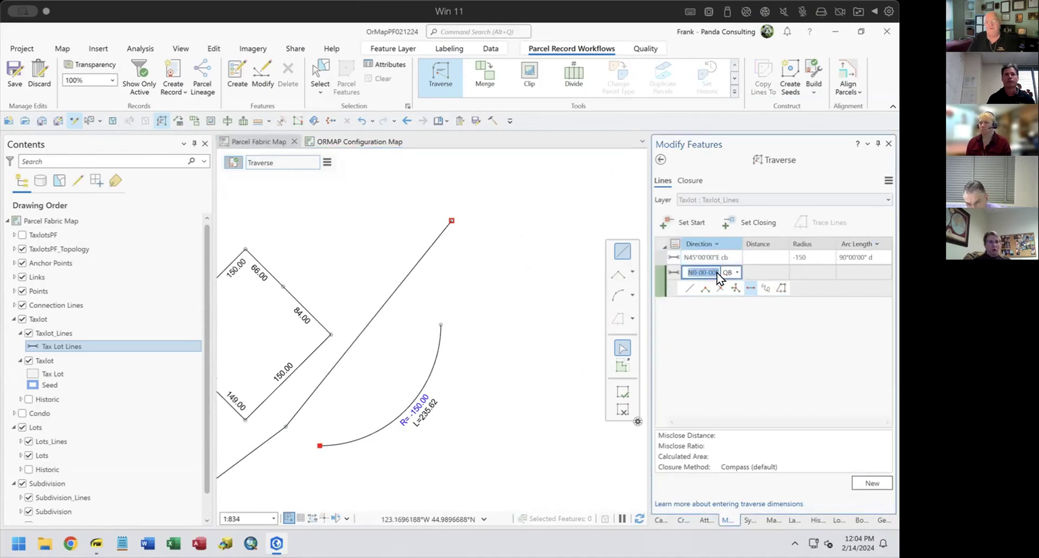
pyautogui.rightClick(476, 215)
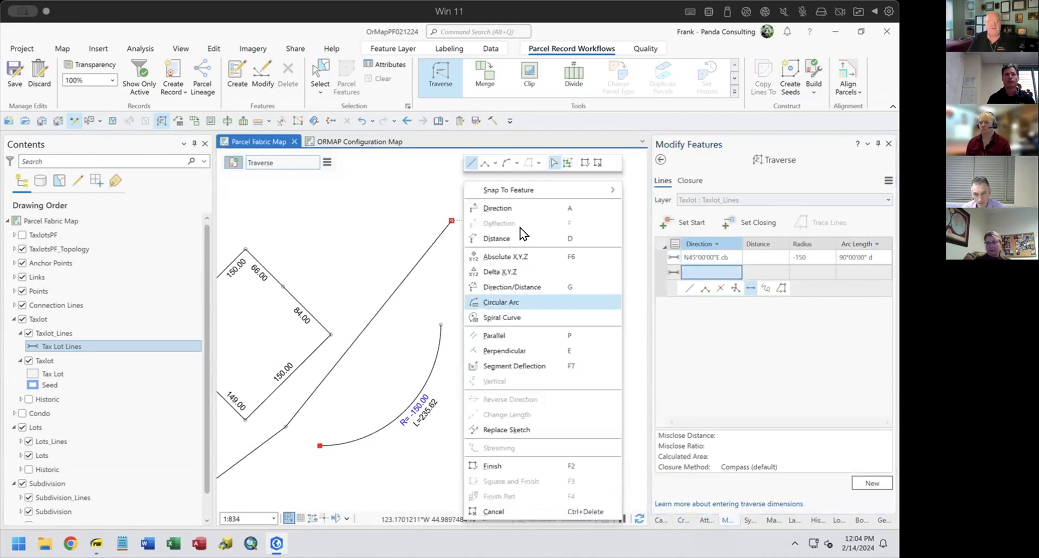
pyautogui.click(485, 302)
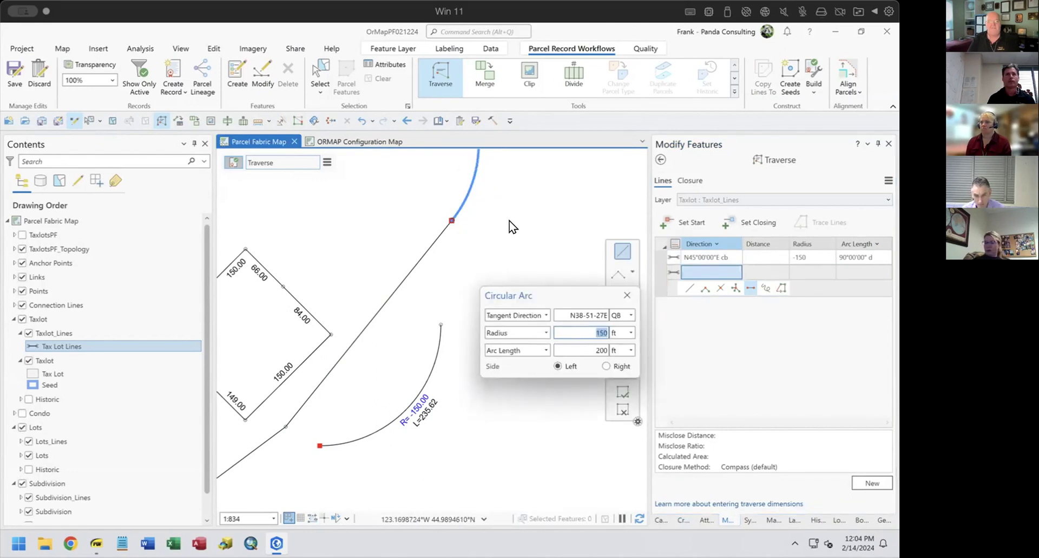
pyautogui.moveTo(583, 294); pyautogui.dragTo(501, 302)
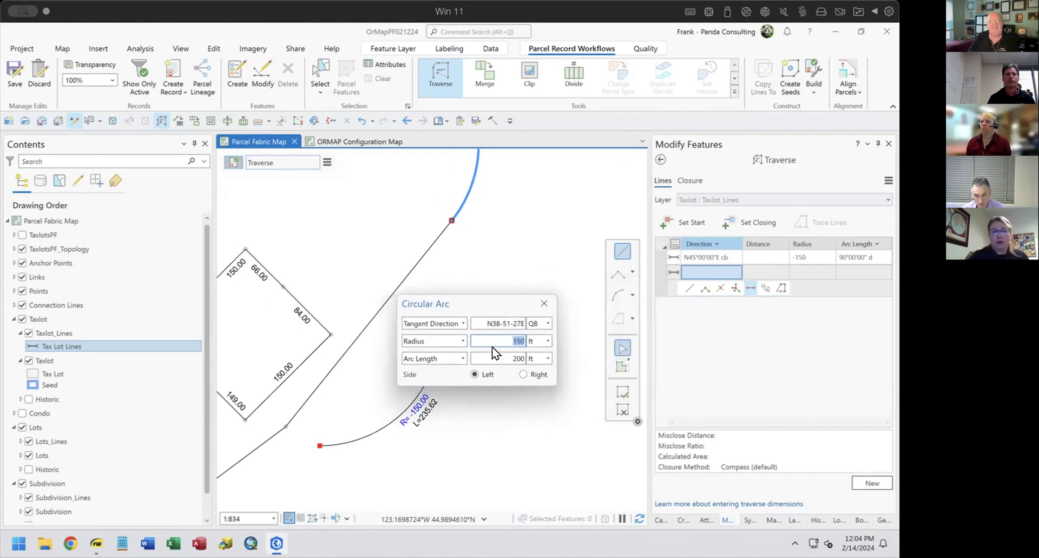
# Create a circular arc with chord direction N45-00-00E, radius 150 ft and arc length 200 ft on the Right side.
pyautogui.click(490, 317)
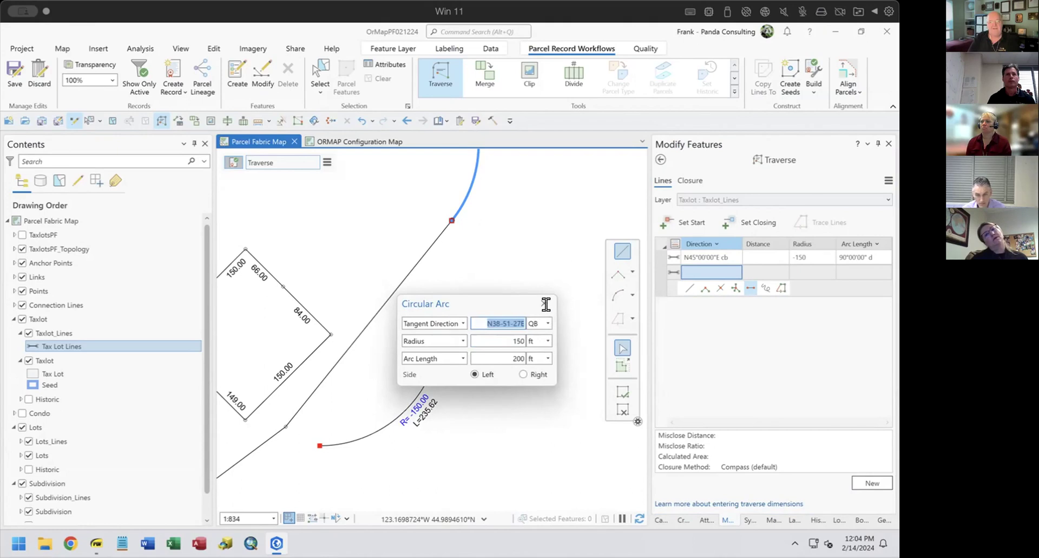
pyautogui.click(461, 323)
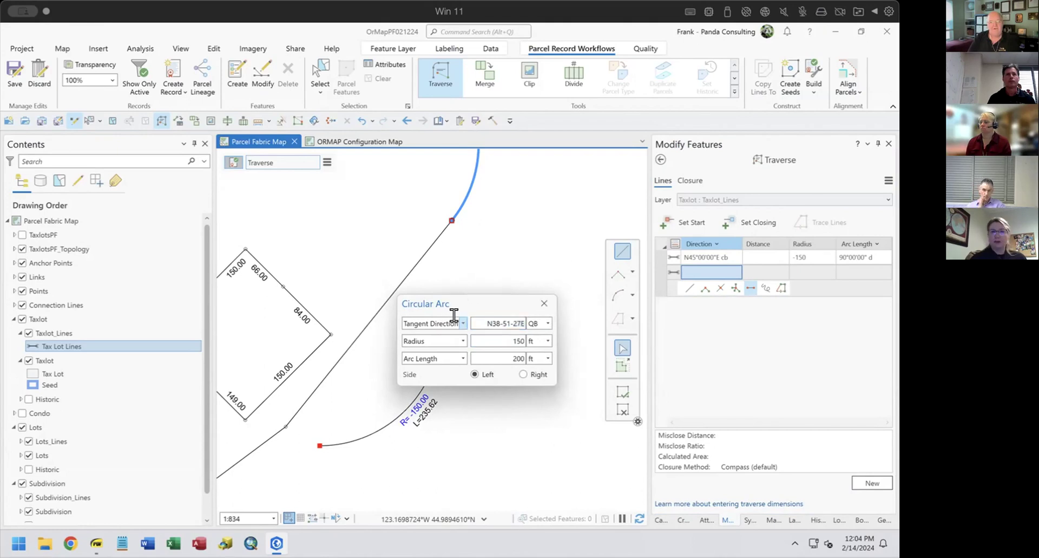
pyautogui.click(437, 339)
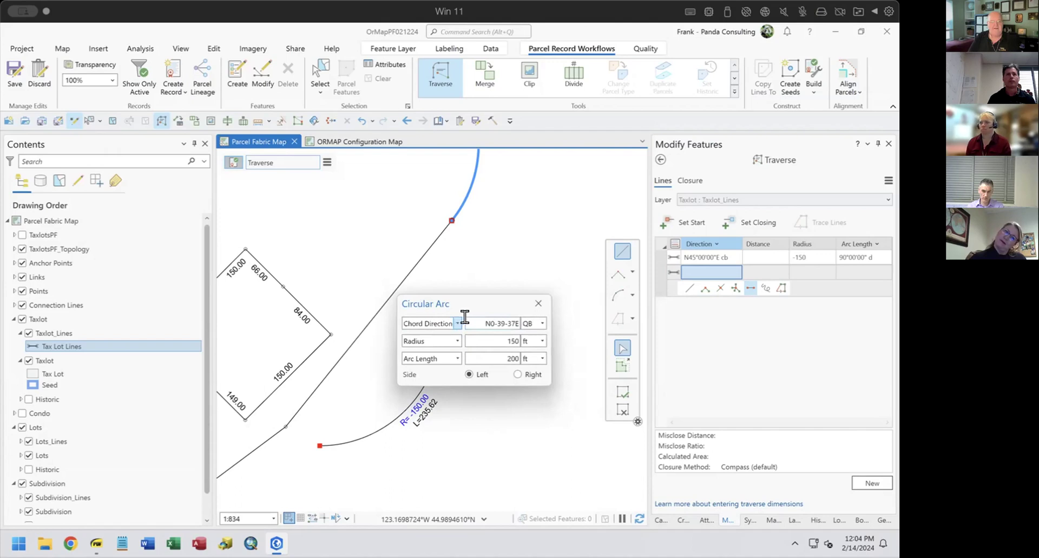
pyautogui.click(465, 317)
pyautogui.write('45-1')
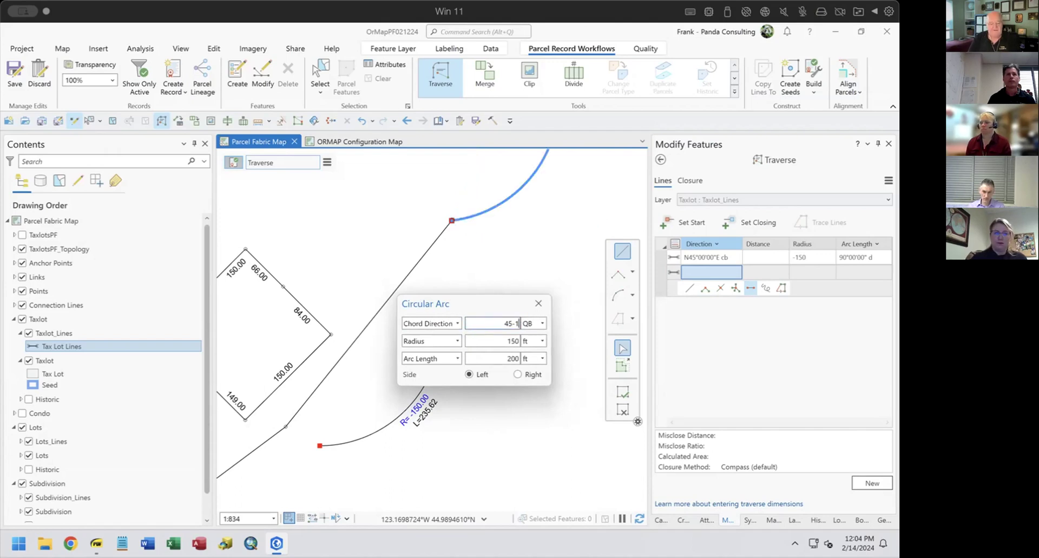
pyautogui.press('Tab')
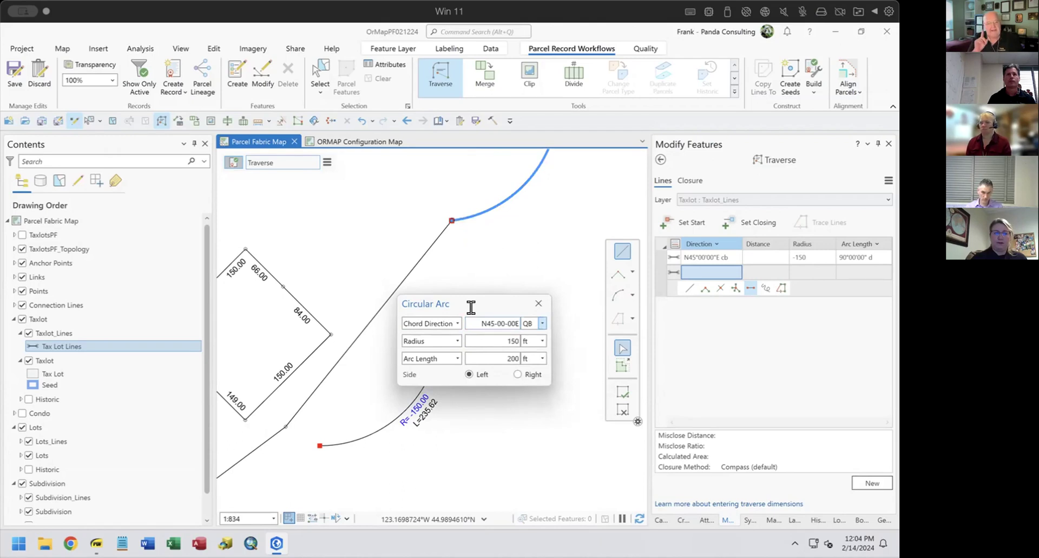
pyautogui.press('Tab')
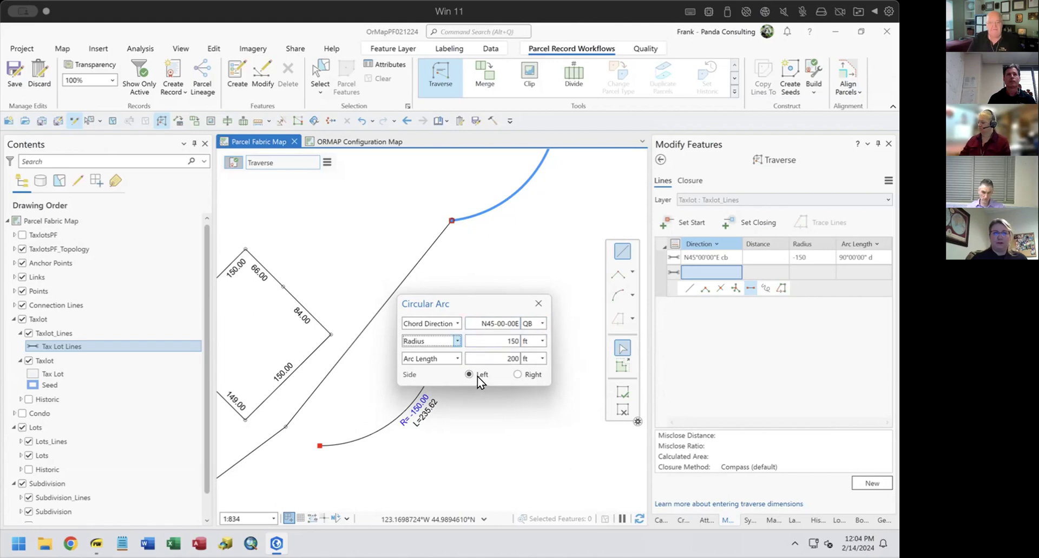
pyautogui.click(518, 373)
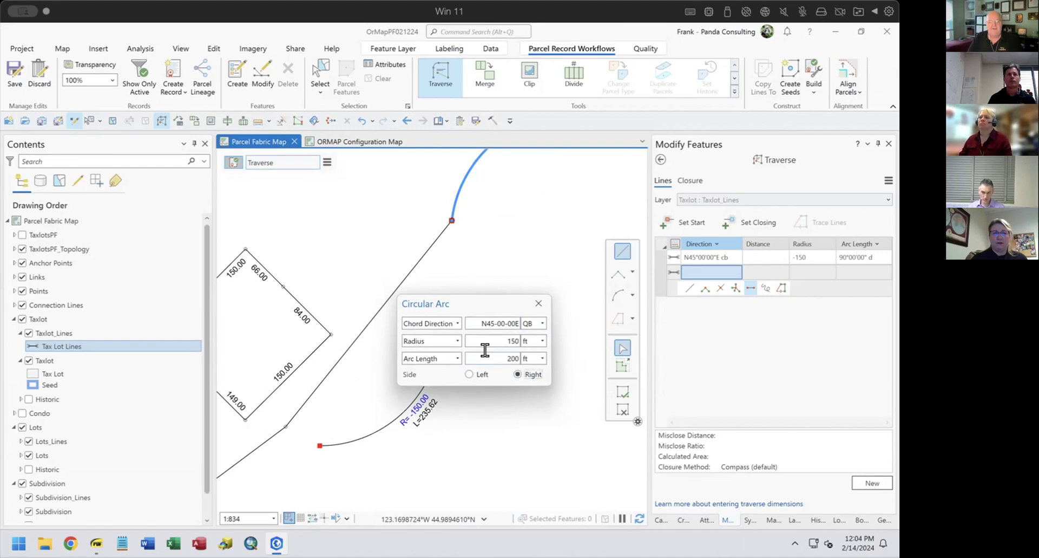
pyautogui.press('Return')
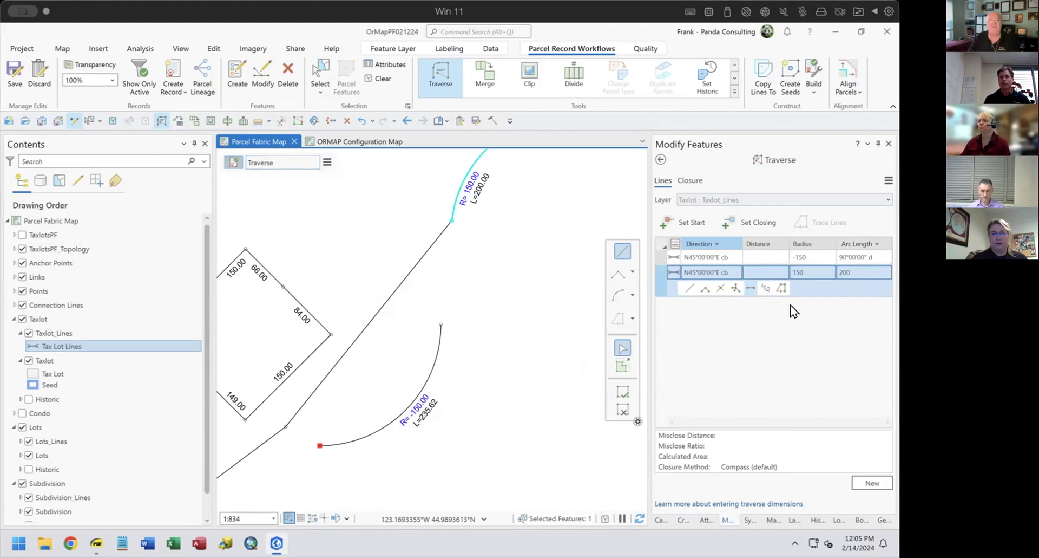
# Check the Circular Arc parameters offered at the end of the new arc, and close the dialog without creating another arc.
pyautogui.moveTo(514, 293); pyautogui.dragTo(464, 372)
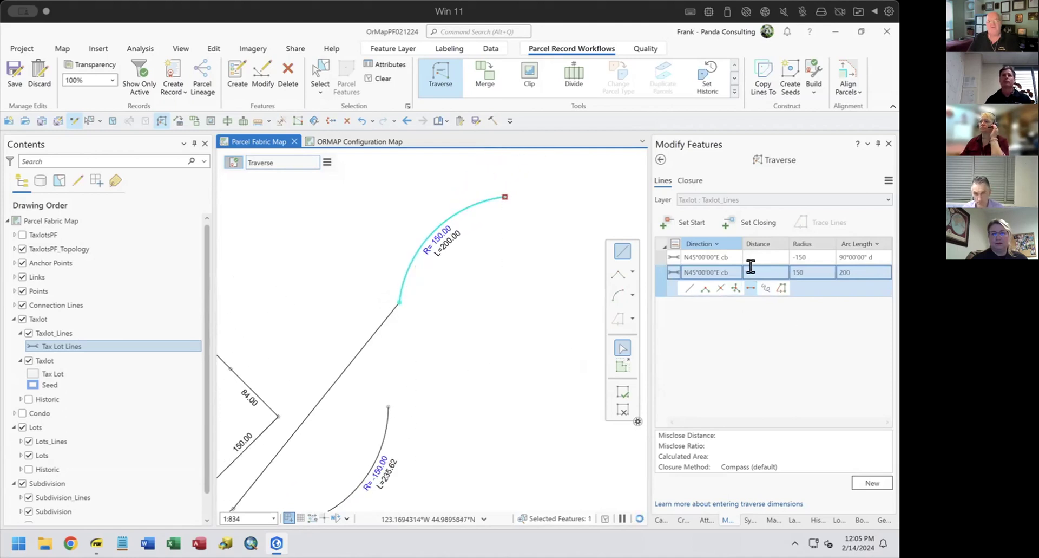
pyautogui.rightClick(521, 245)
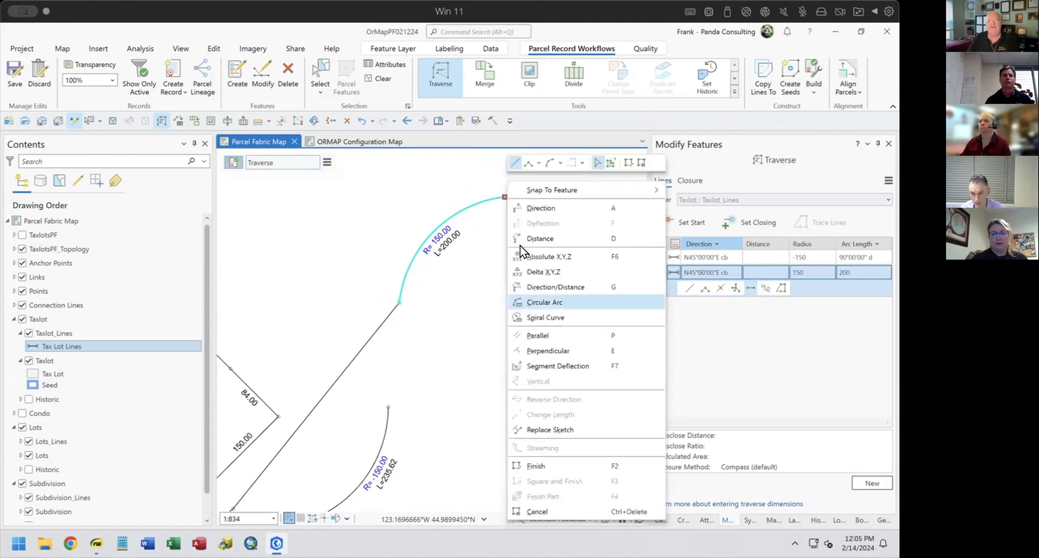
pyautogui.click(536, 300)
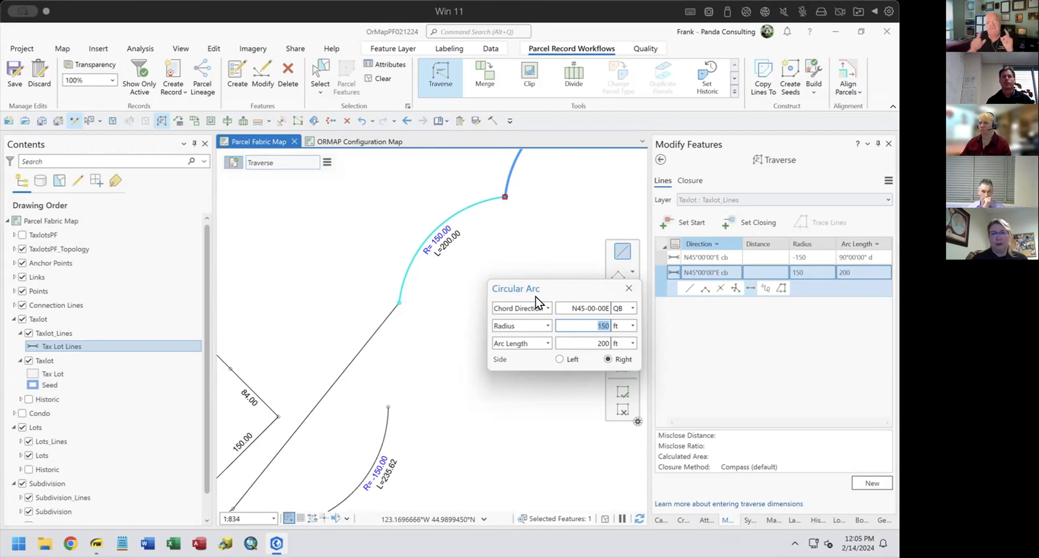
pyautogui.click(628, 291)
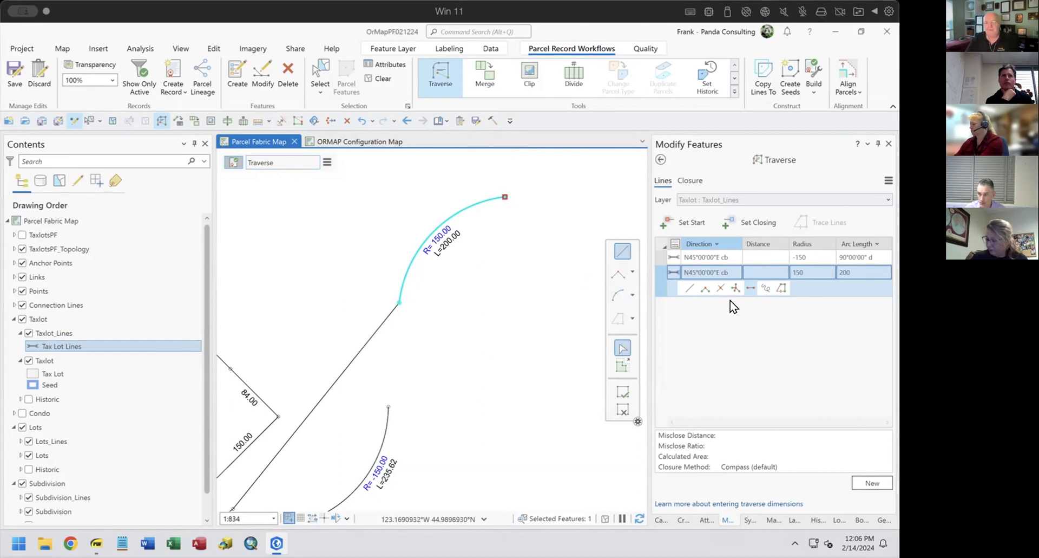
# Add the second traverse curve with chord bearing N45°00'00"E, radius 150 and arc length 200, continuing from the first curve.
pyautogui.click(689, 287)
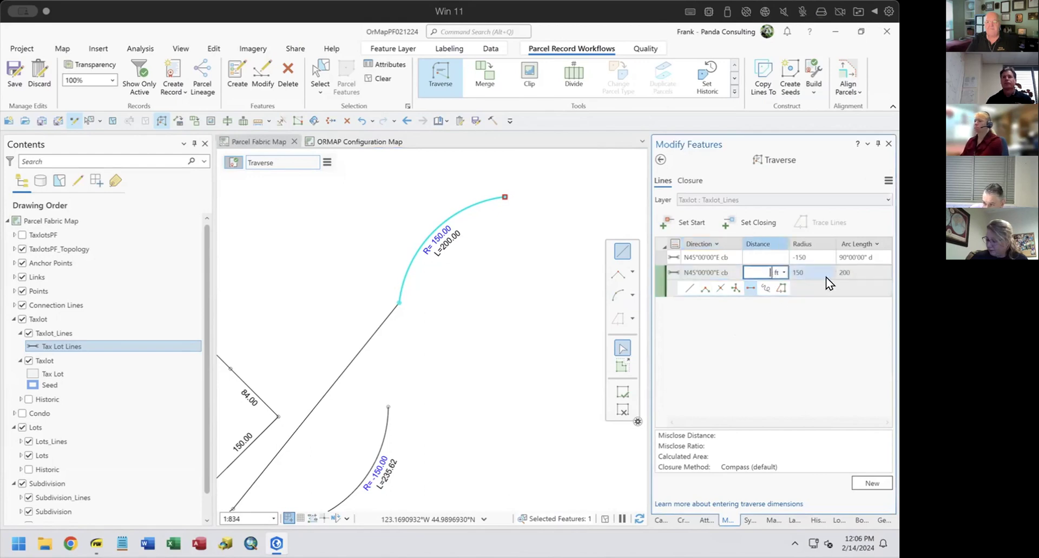
pyautogui.press('Tab')
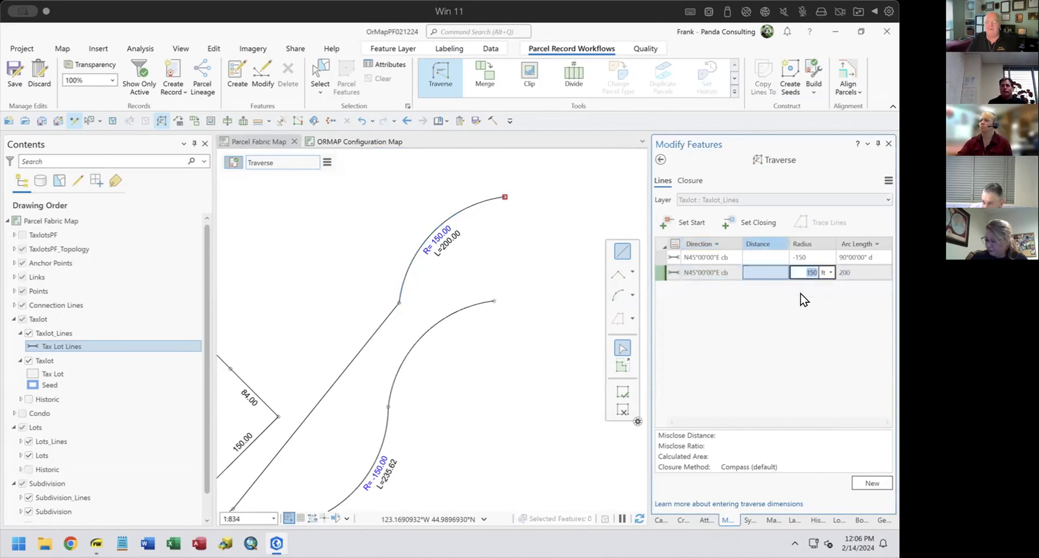
pyautogui.press('Tab')
pyautogui.press('Return')
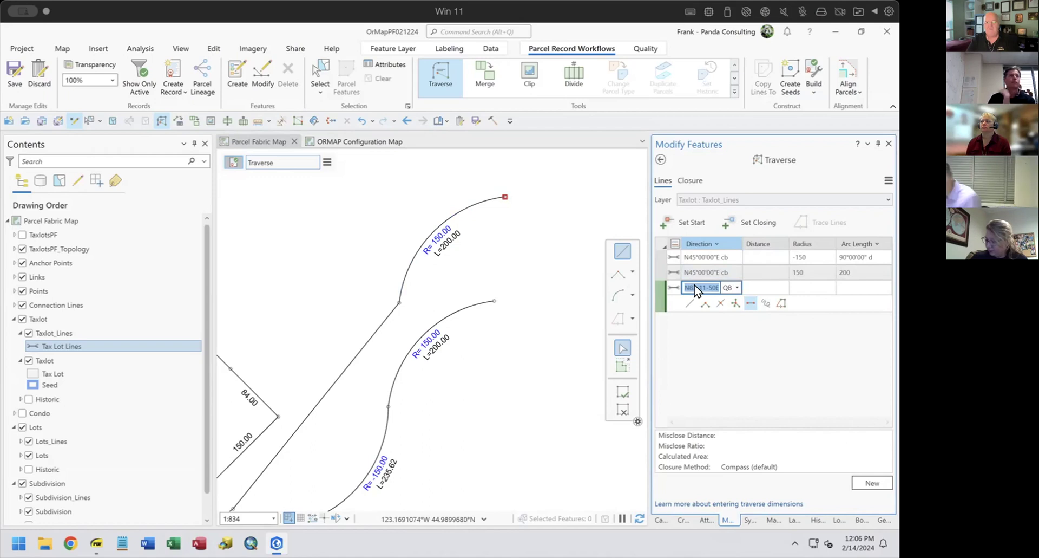
pyautogui.press('Escape')
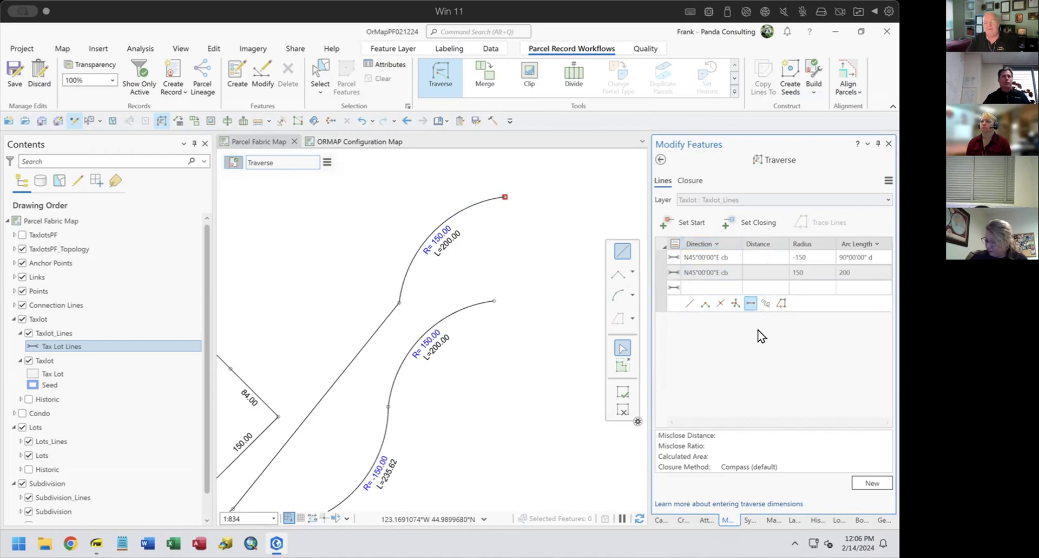
pyautogui.click(688, 288)
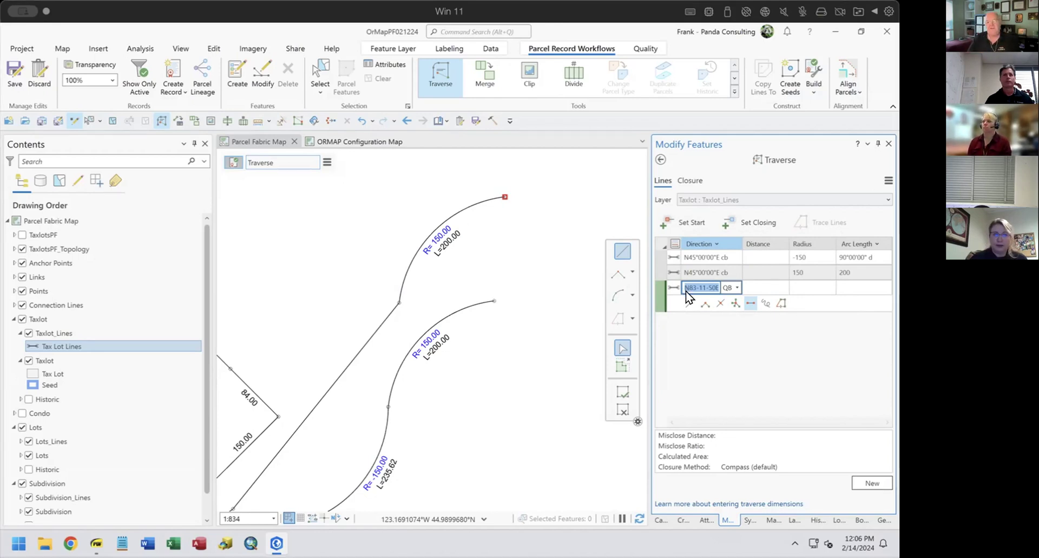
pyautogui.click(750, 302)
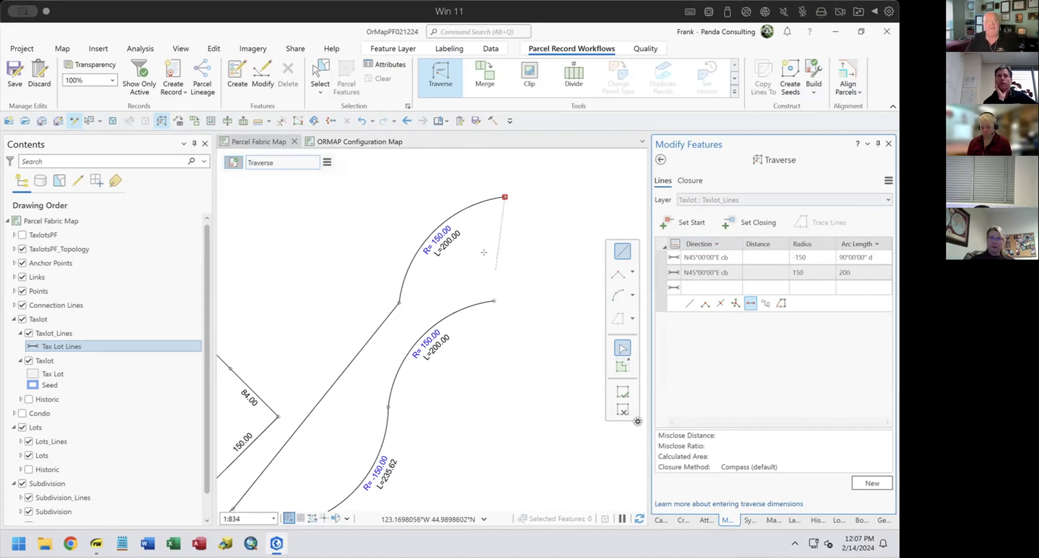
pyautogui.click(747, 303)
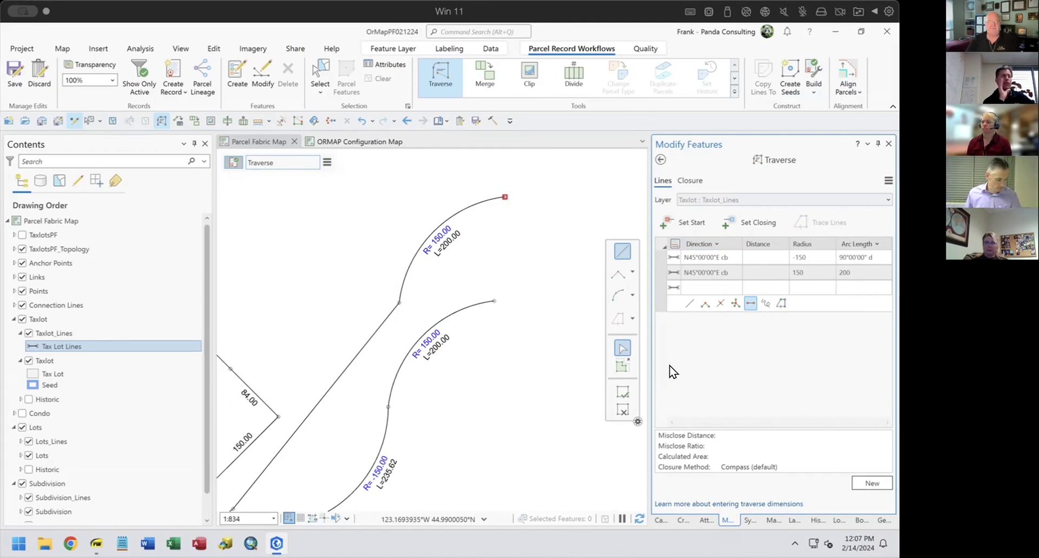
# Start a new traverse with its start point in the empty area just north of the square parcel.
pyautogui.click(870, 480)
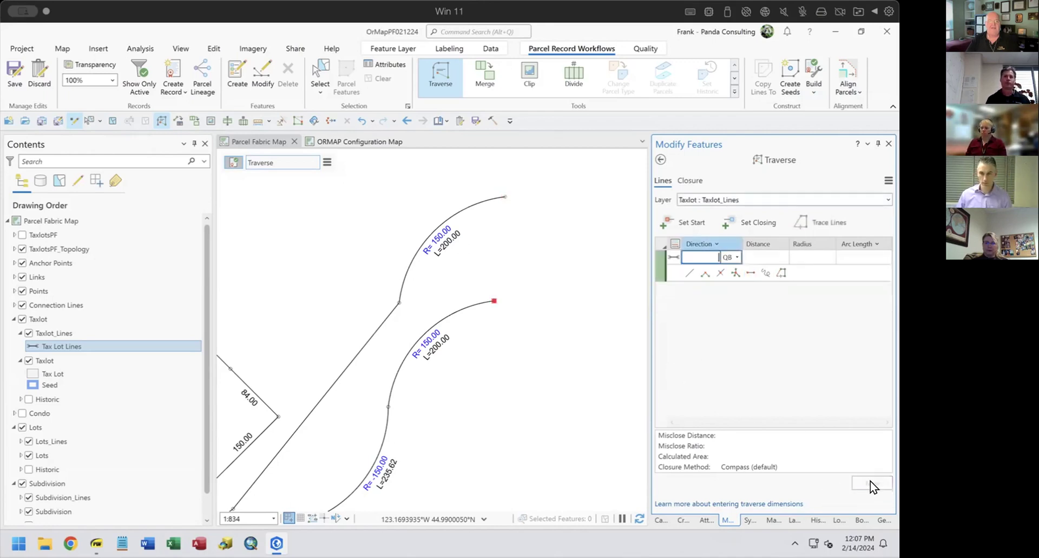
pyautogui.moveTo(418, 325); pyautogui.dragTo(524, 370)
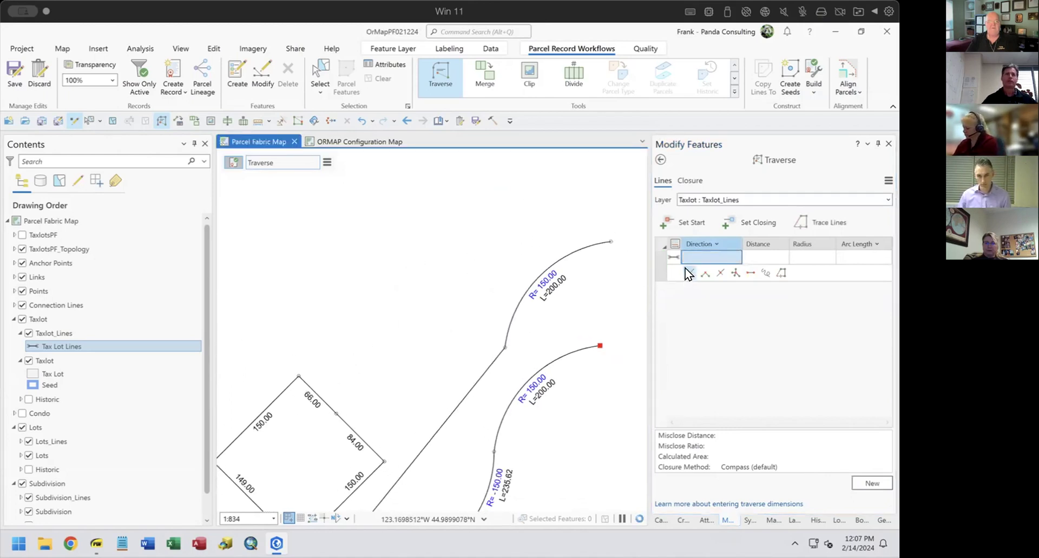
pyautogui.click(687, 222)
pyautogui.click(330, 311)
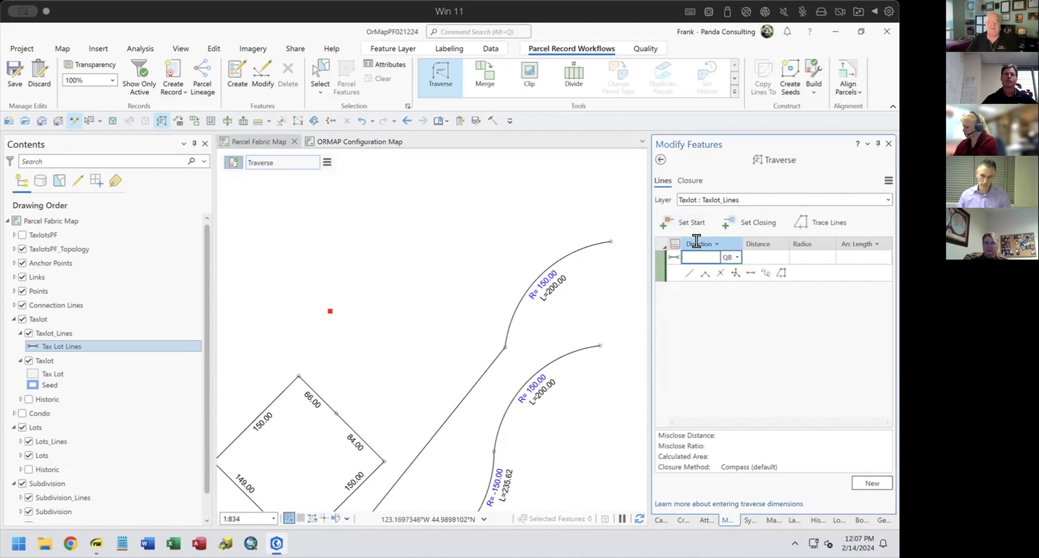
# Enter the first traverse course with direction N45°00'00"E and distance 150 ft.
pyautogui.write('45-1')
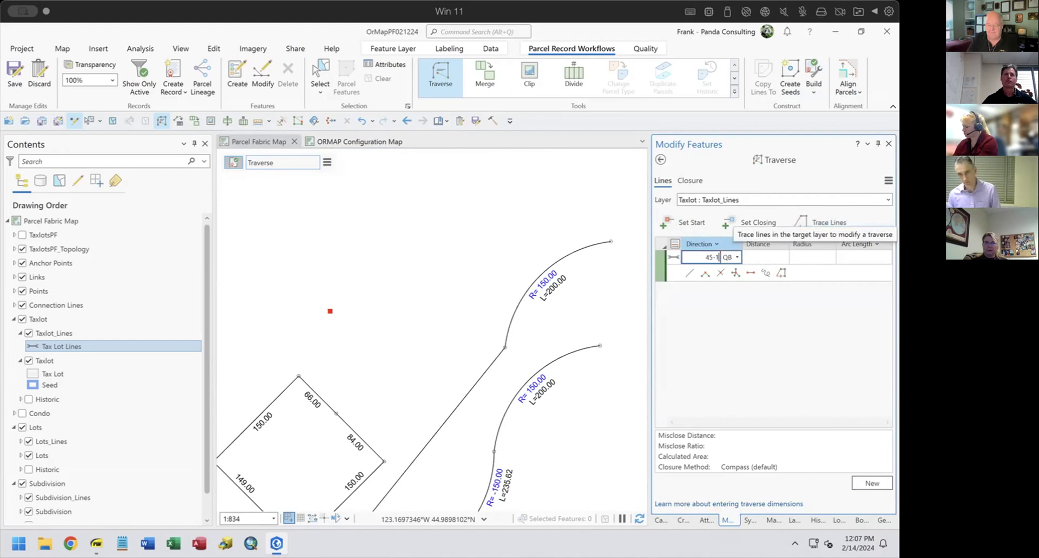
pyautogui.press('Tab')
pyautogui.write('150')
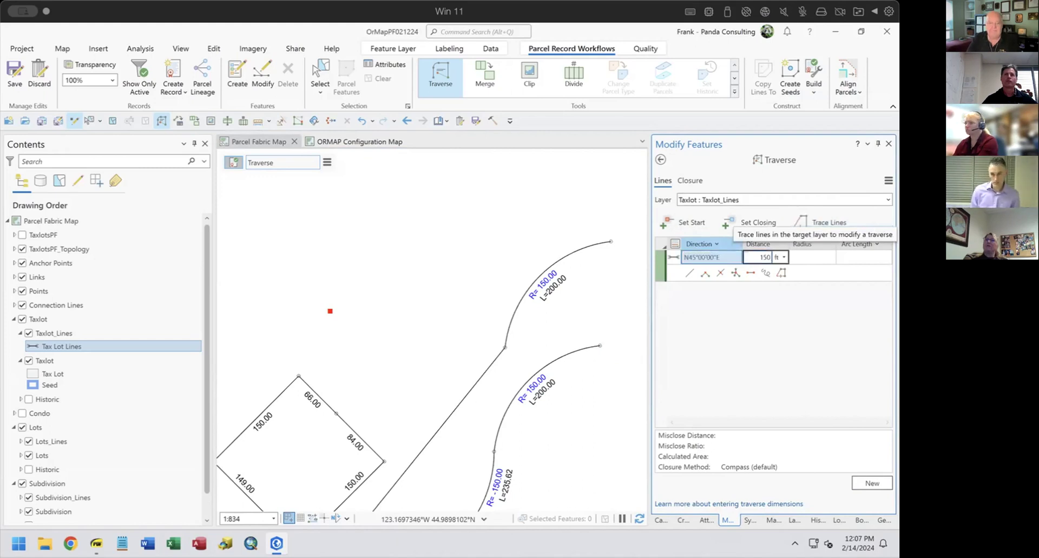
pyautogui.press('Return')
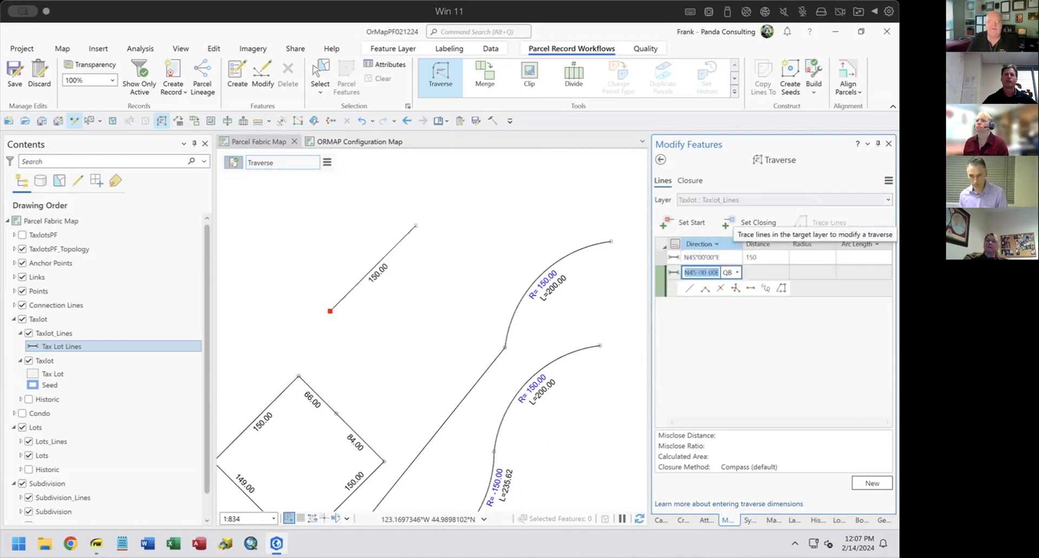
# Add a second course turned +90 from the previous direction, with a distance of 600 ft.
pyautogui.write('+90')
pyautogui.press('Tab')
pyautogui.write('600')
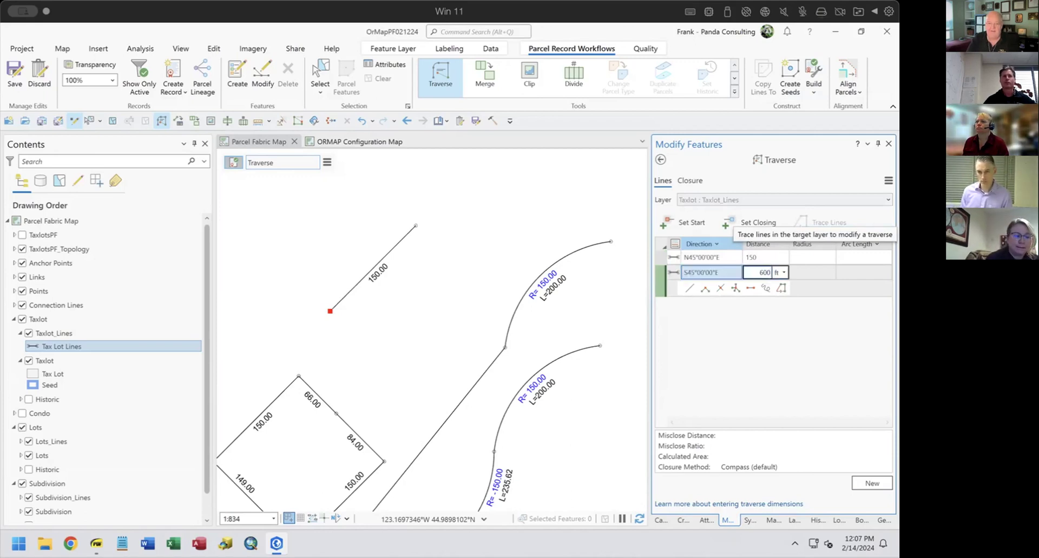
pyautogui.press('Return')
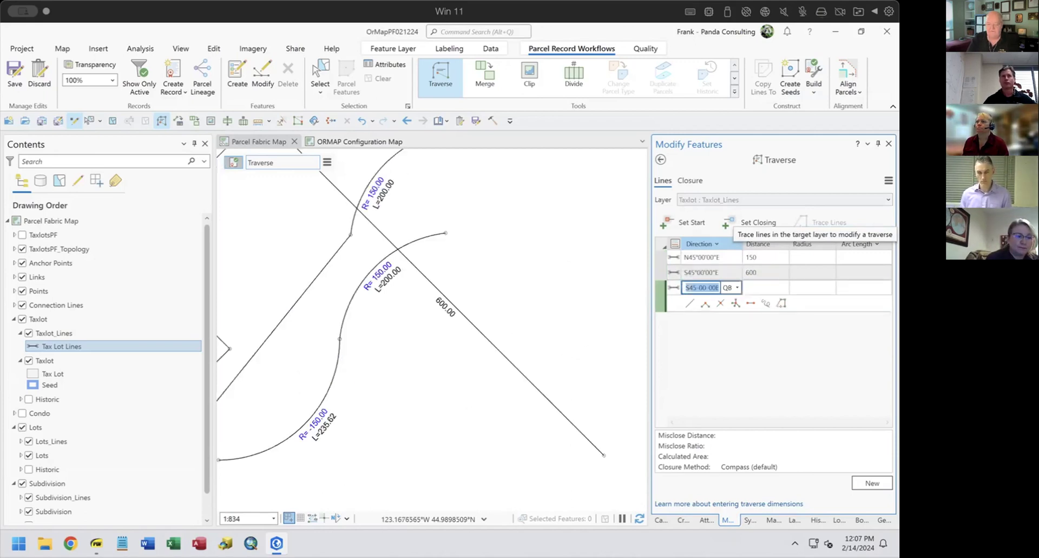
# Set the second course's distance to 60 ft.
pyautogui.click(756, 269)
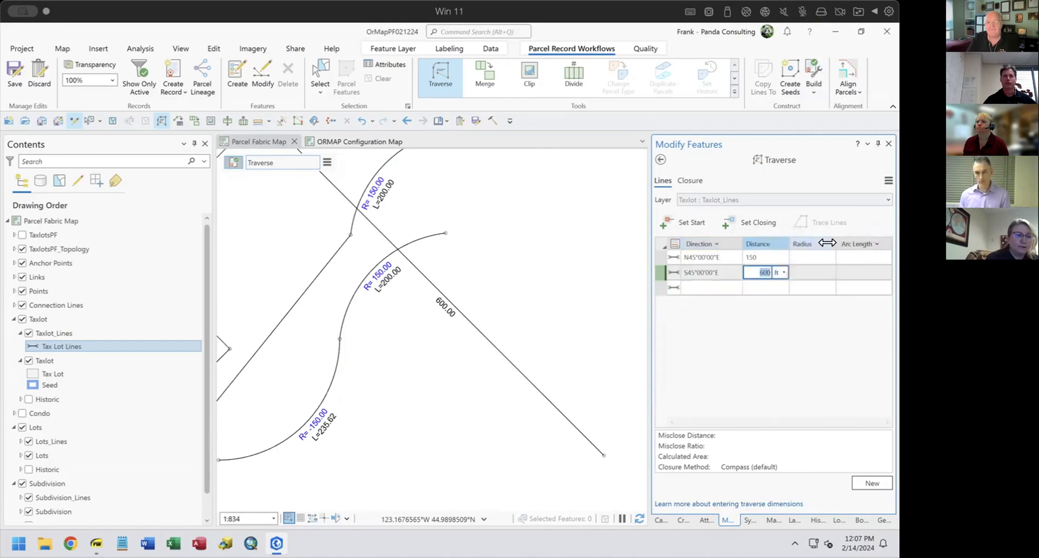
pyautogui.write('60')
pyautogui.press('Return')
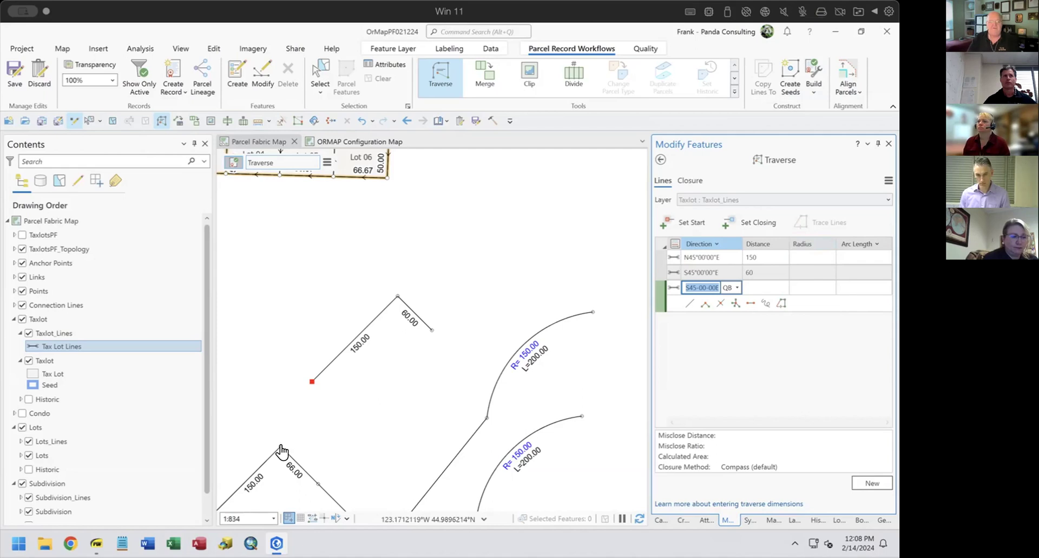
# Move the traverse's start point to the square parcel's north corner and set its closing point at the southeast corner of Lot 06.
pyautogui.click(675, 216)
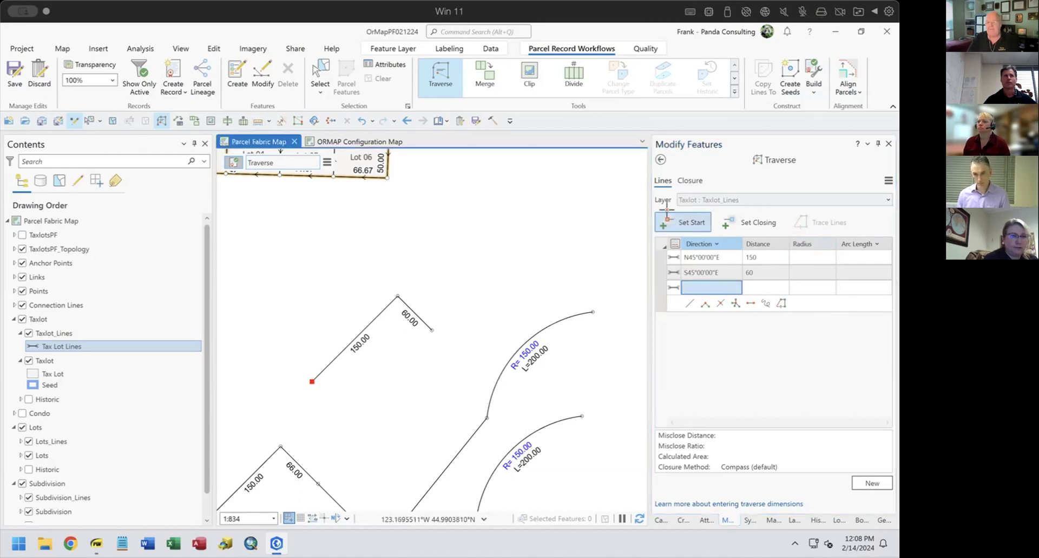
pyautogui.click(269, 436)
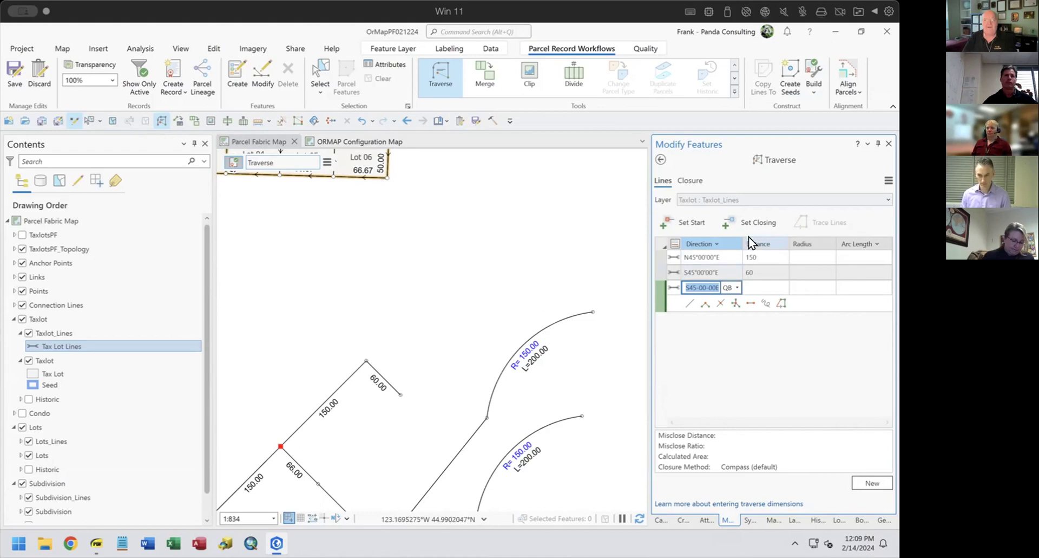
pyautogui.click(743, 220)
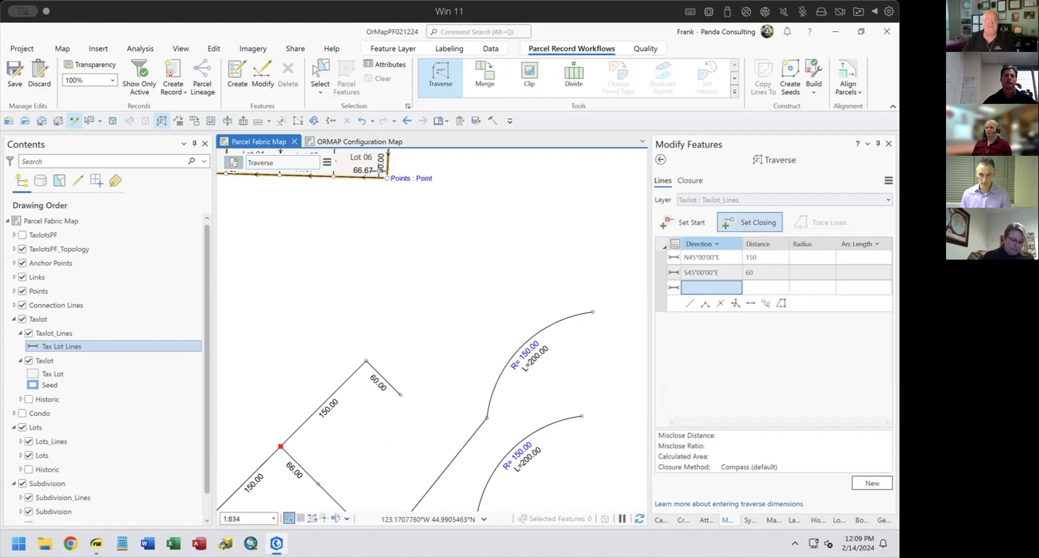
pyautogui.click(387, 178)
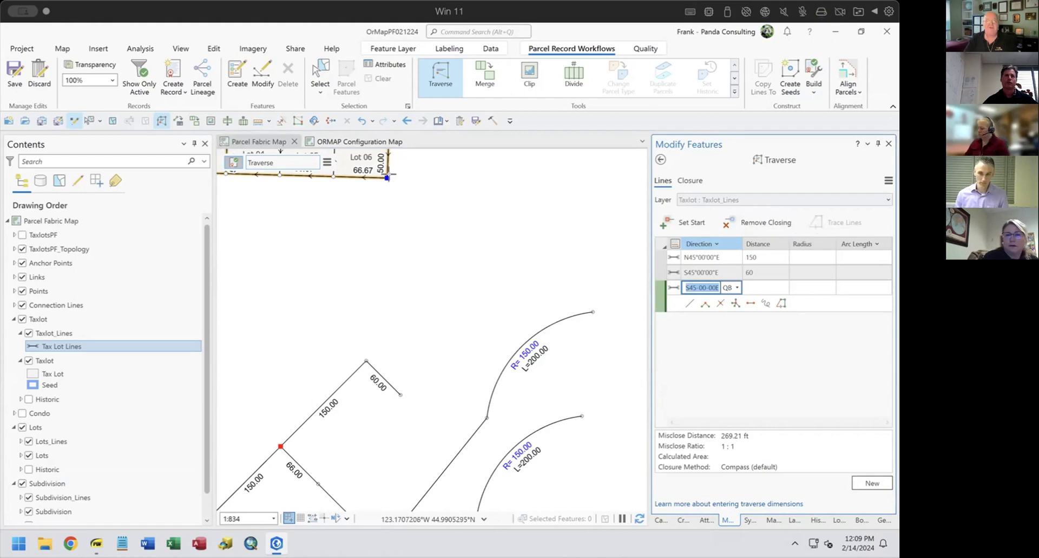
# Recommit the second course's 60 ft distance so the traverse redraws adjusted to the closing point.
pyautogui.click(756, 271)
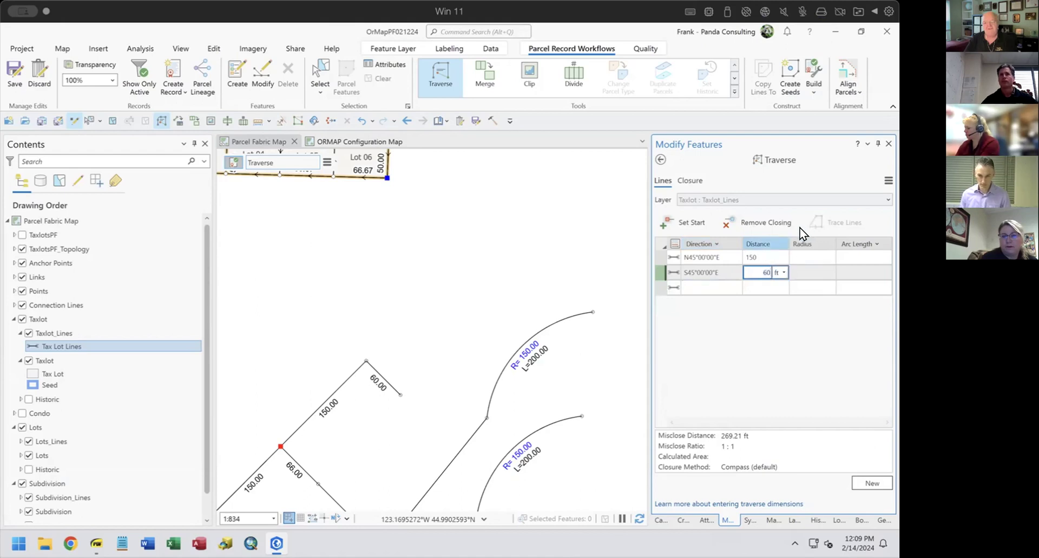
pyautogui.write("'")
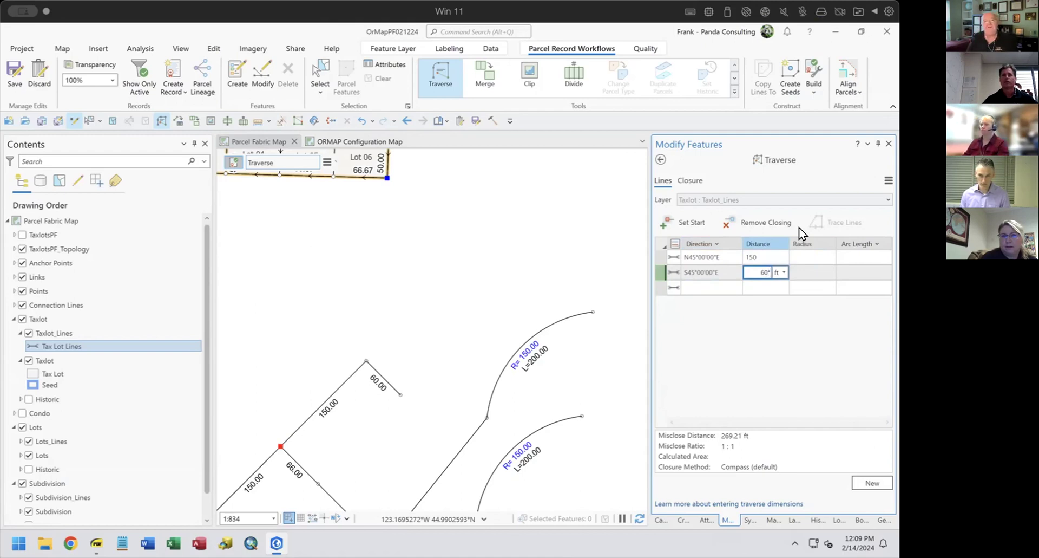
pyautogui.press('Return')
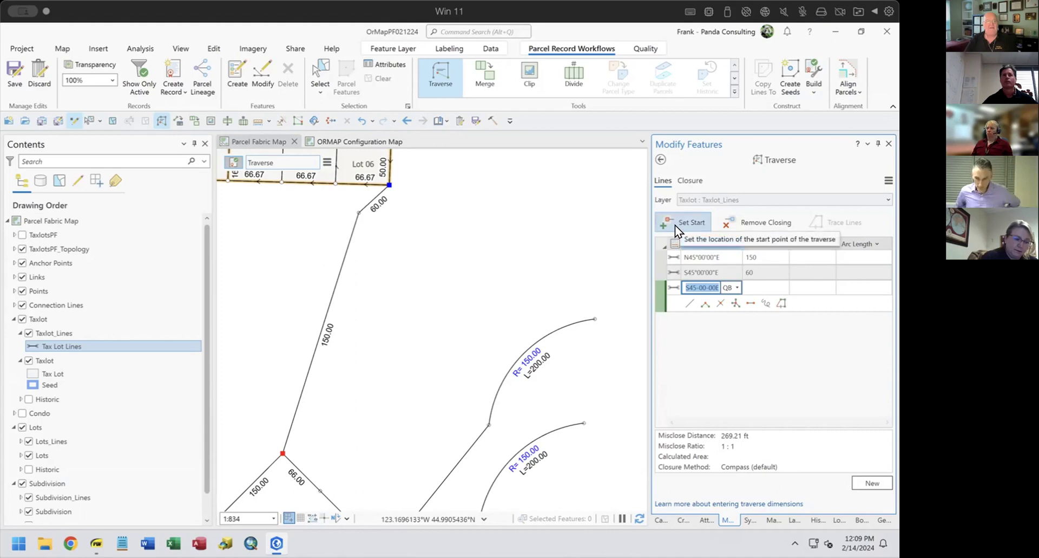
# Leave the current traverse and draw a closed rectangle of two-point Taxlot_Lines east of Lot 06, splitting its north and south sides near mid-length.
pyautogui.click(744, 221)
pyautogui.moveTo(483, 269); pyautogui.dragTo(473, 303)
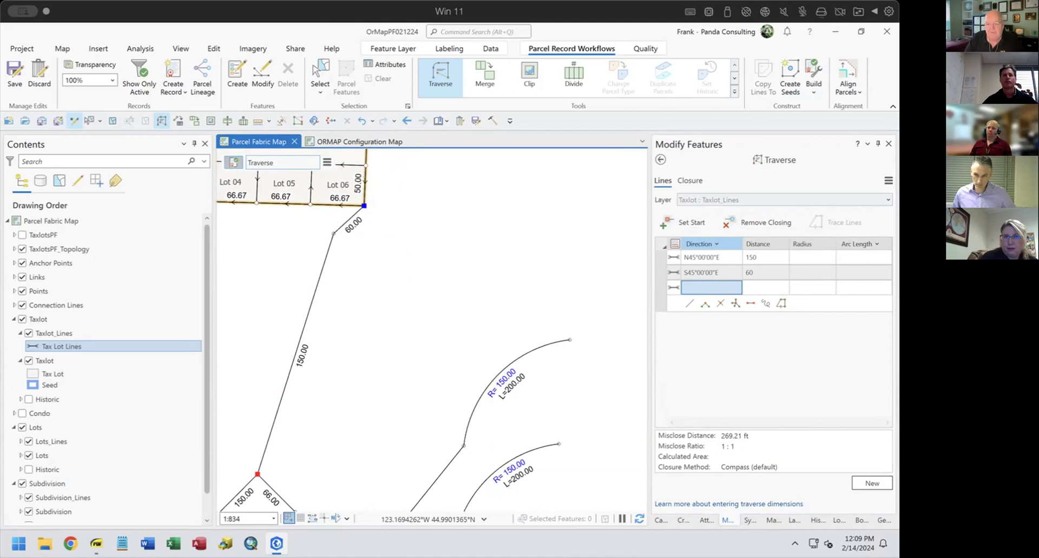
pyautogui.click(660, 158)
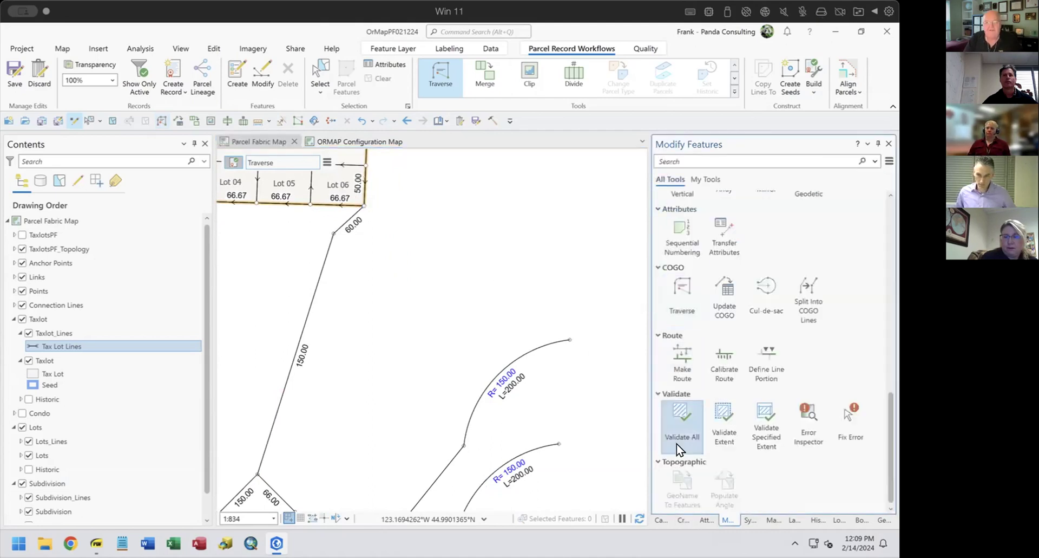
pyautogui.click(684, 518)
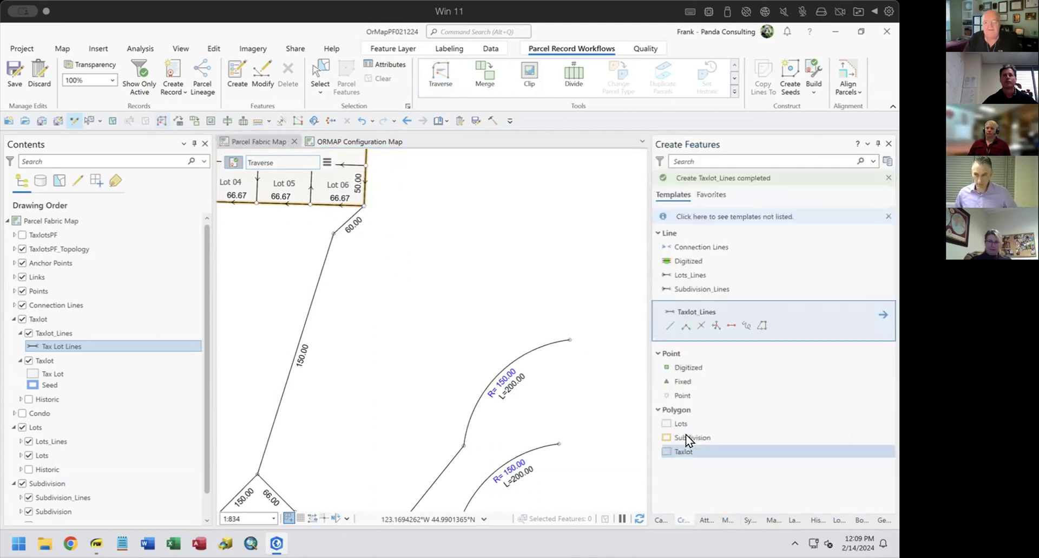
pyautogui.click(729, 325)
pyautogui.click(427, 205)
pyautogui.click(502, 206)
pyautogui.click(589, 206)
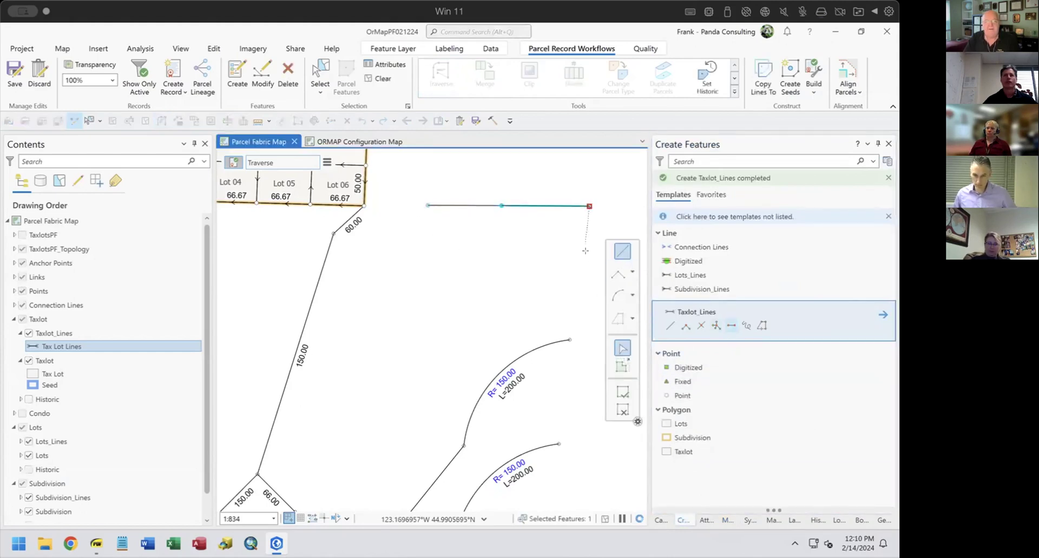
pyautogui.click(589, 304)
pyautogui.click(511, 304)
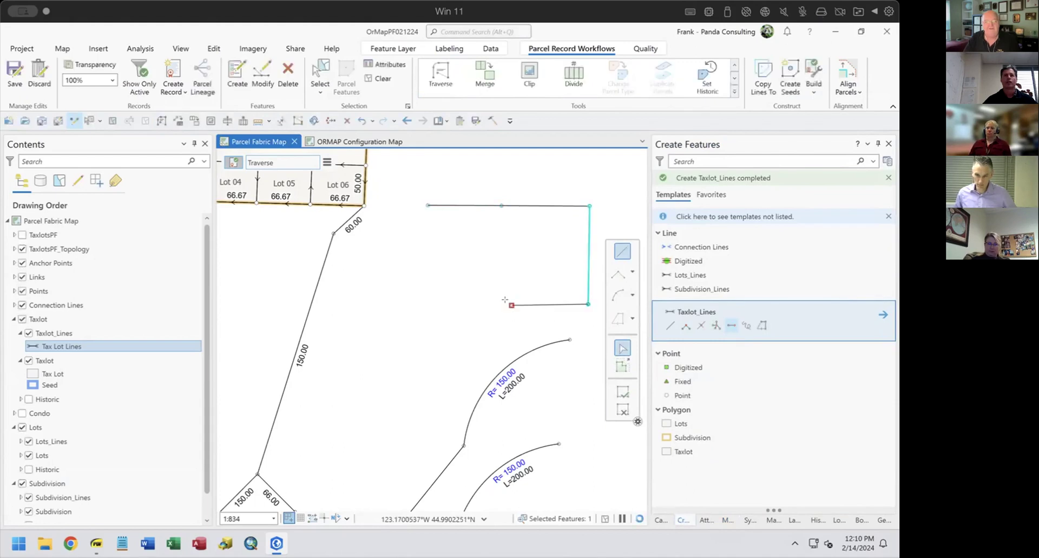
pyautogui.click(432, 305)
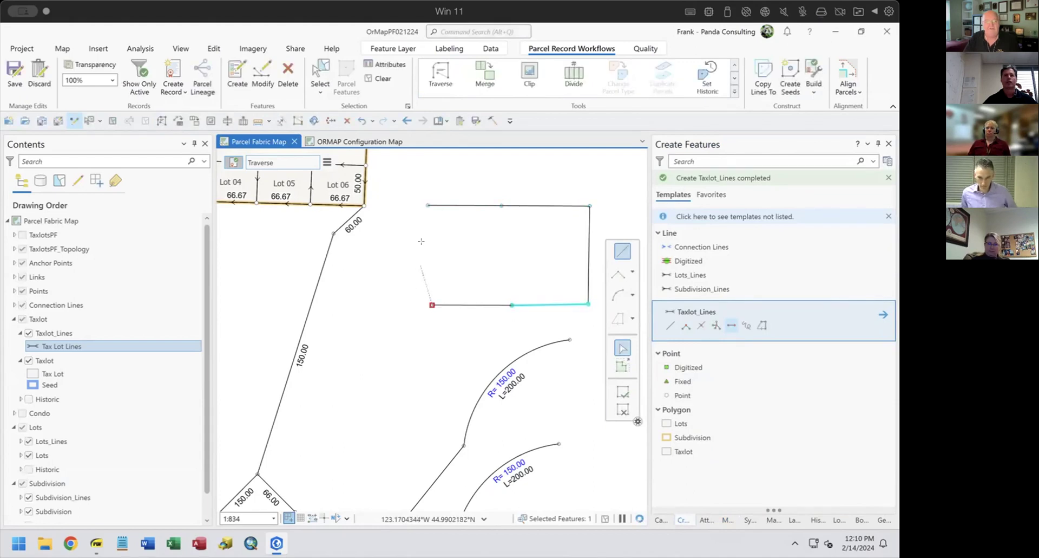
pyautogui.click(427, 205)
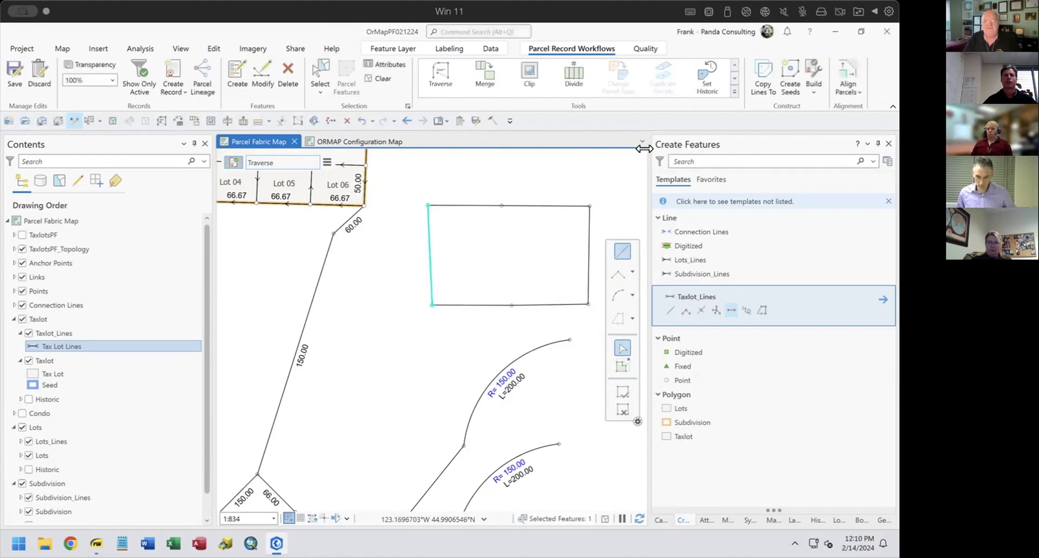
# Start a Taxlot_Lines traverse at the middle vertex of the rectangle's south side with a first course of N15°00'00"E, 75 ft.
pyautogui.click(438, 76)
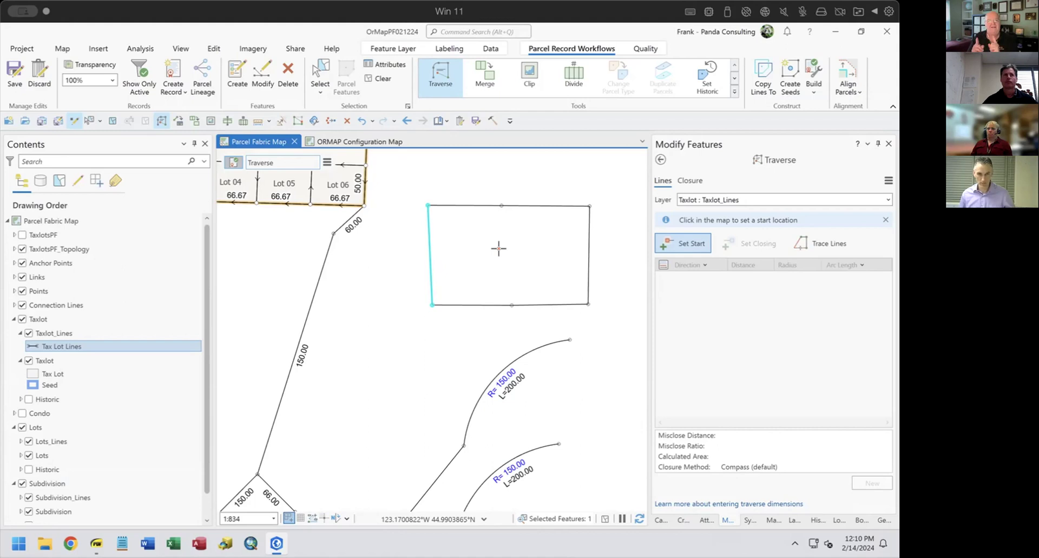
pyautogui.click(680, 244)
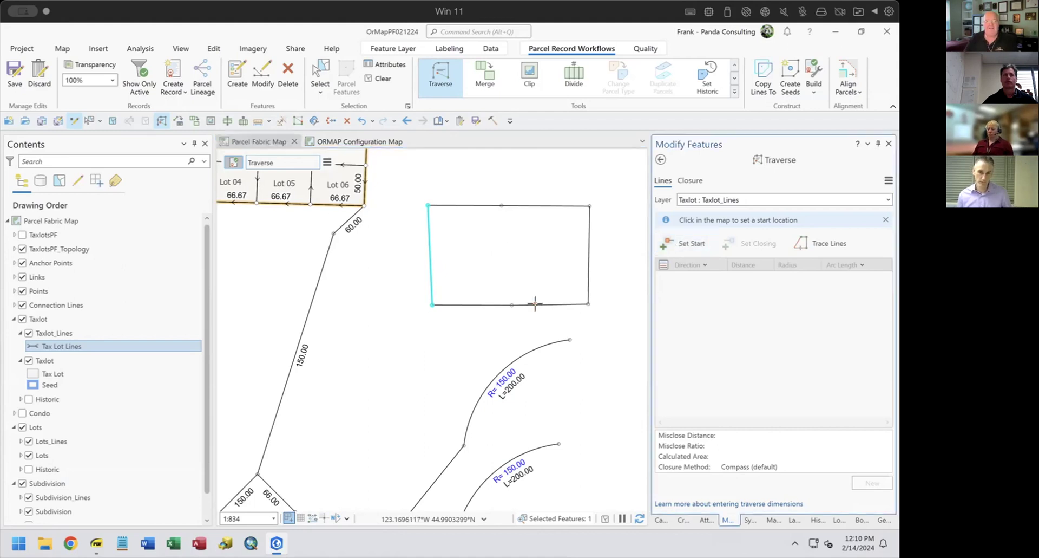
pyautogui.click(502, 296)
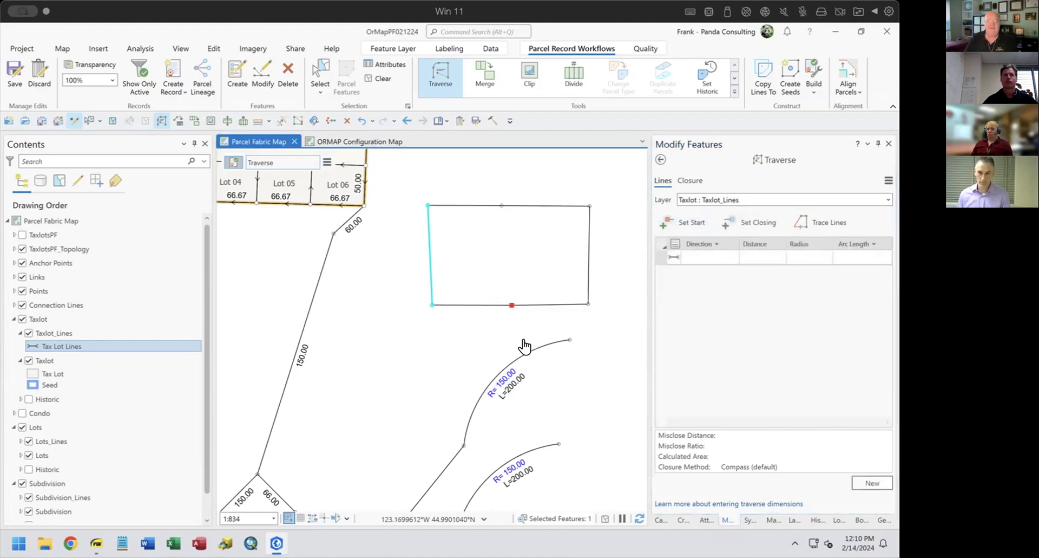
pyautogui.click(709, 256)
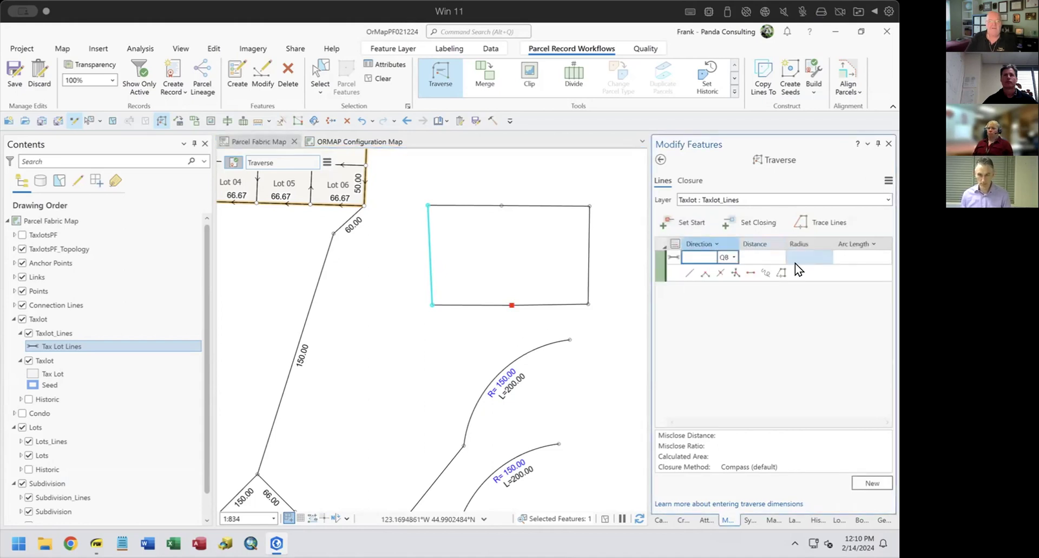
pyautogui.write('15')
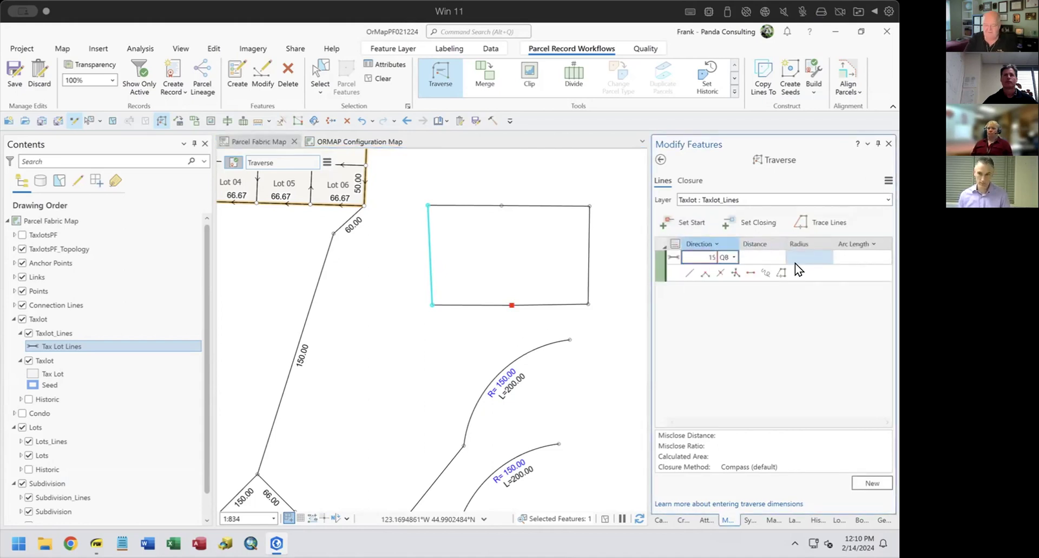
pyautogui.write('-1')
pyautogui.press('Tab')
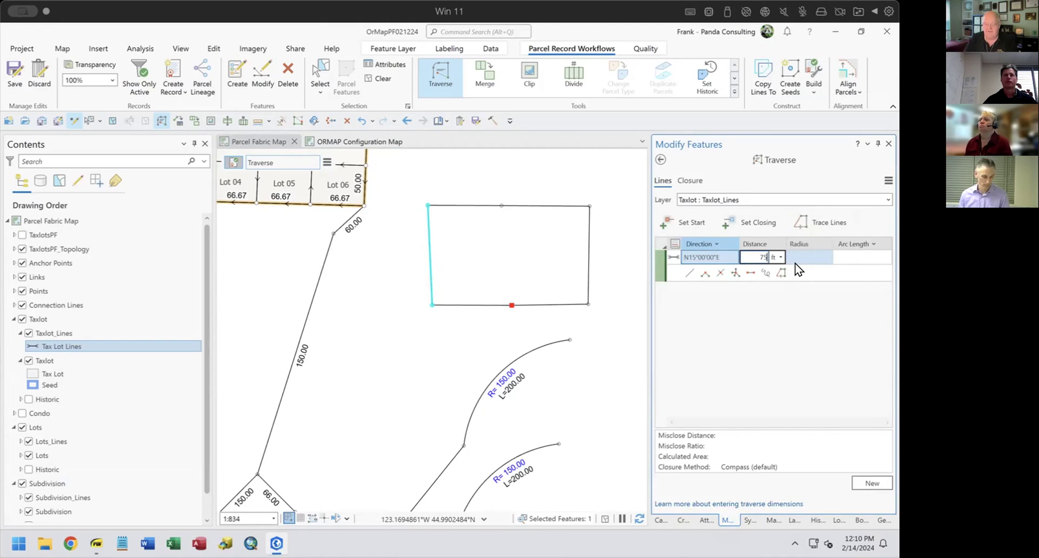
pyautogui.press('Return')
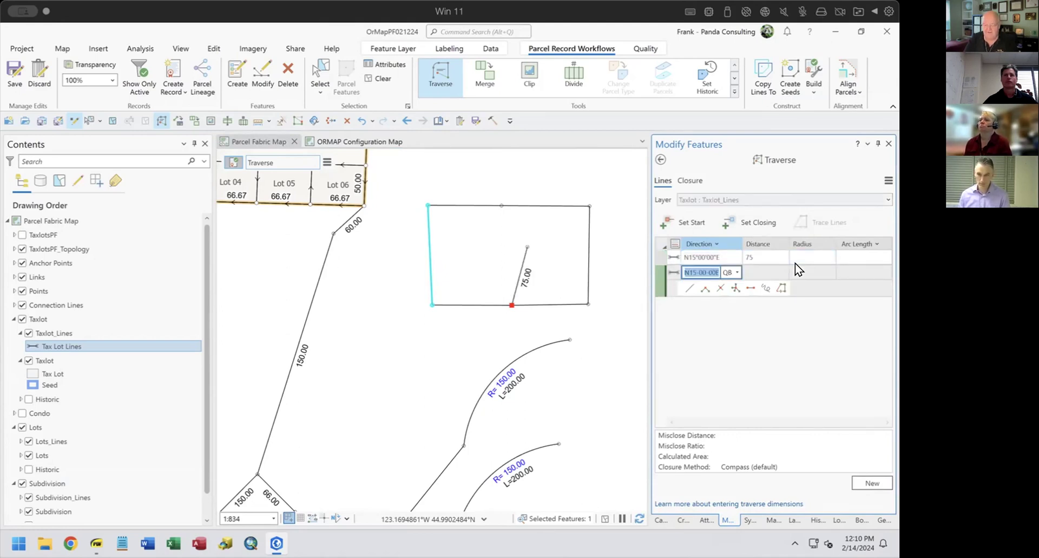
# Add a second traverse course with direction N10°00'00"W and distance 50 ft.
pyautogui.write('10-4')
pyautogui.press('Return')
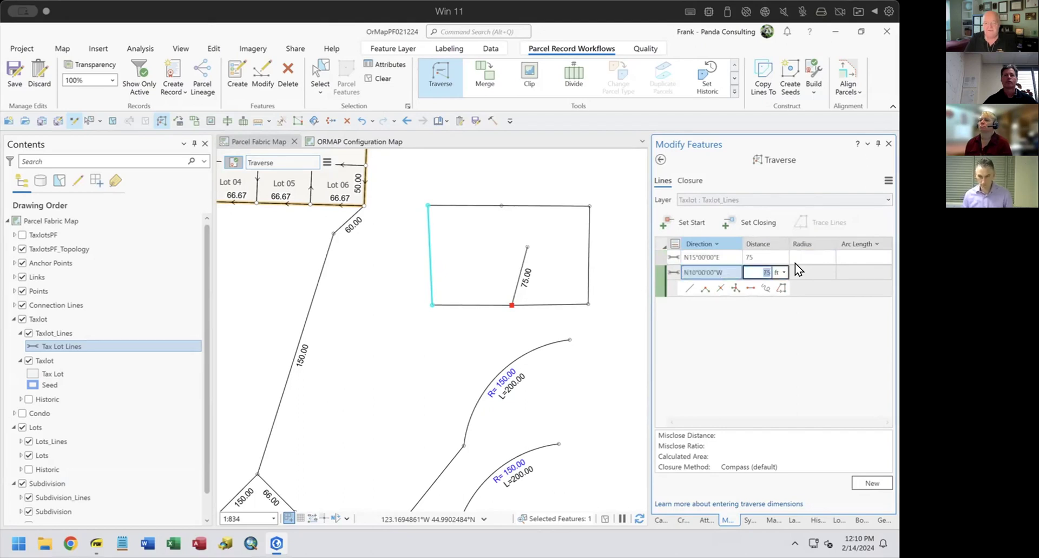
pyautogui.write('50')
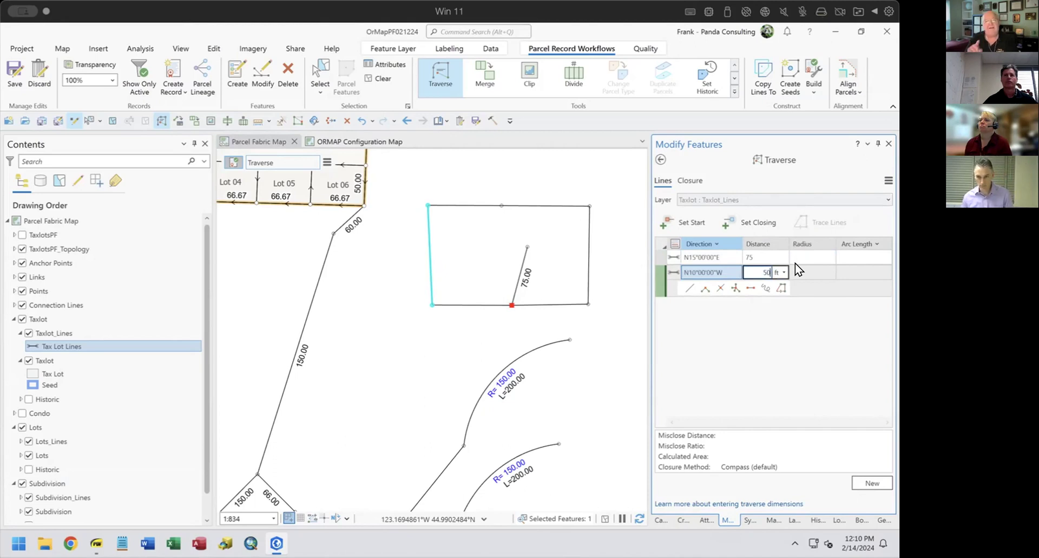
pyautogui.press('Return')
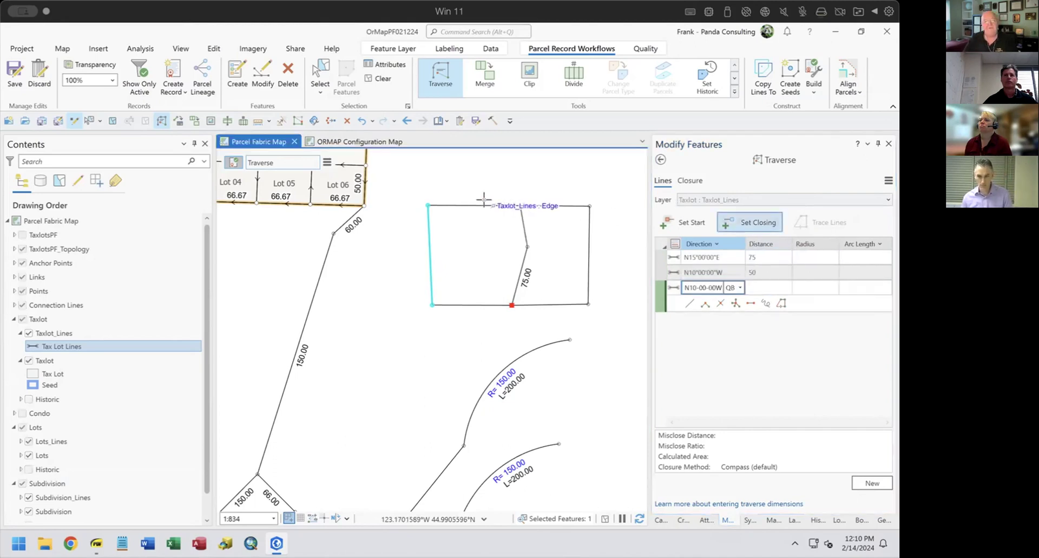
# Set the traverse's closing point at the middle vertex of the rectangle's north side and turn on Force Close.
pyautogui.click(780, 268)
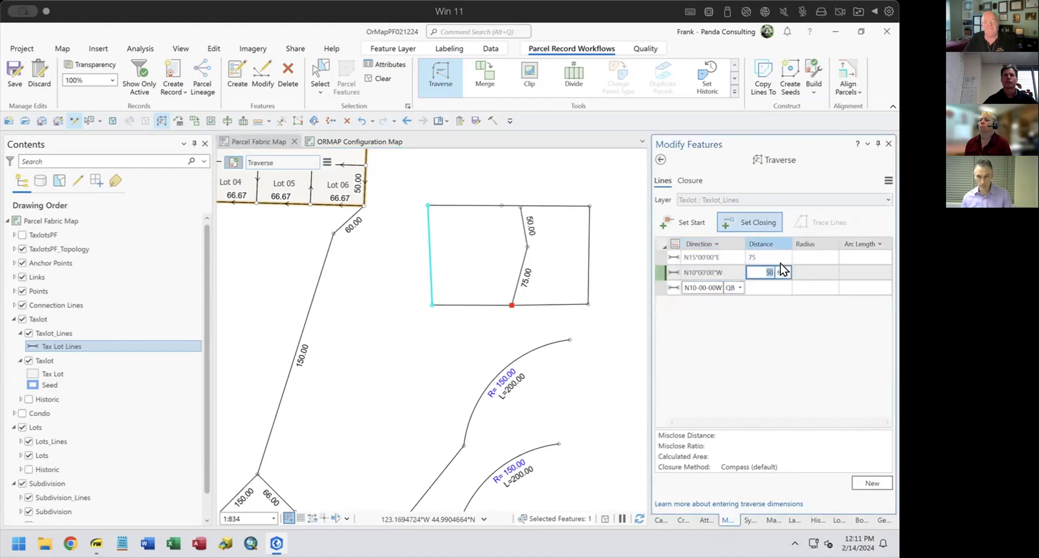
pyautogui.click(743, 220)
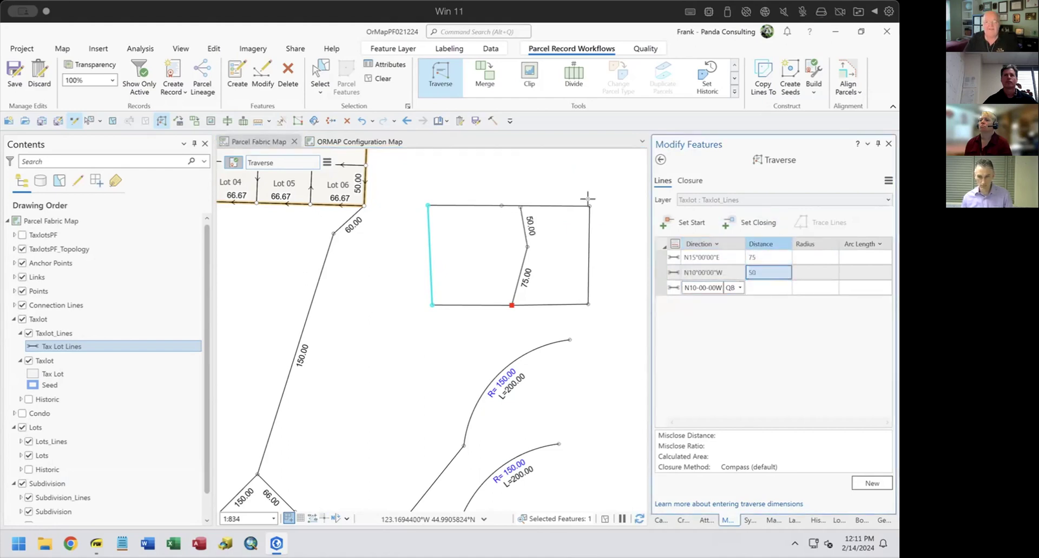
pyautogui.click(492, 199)
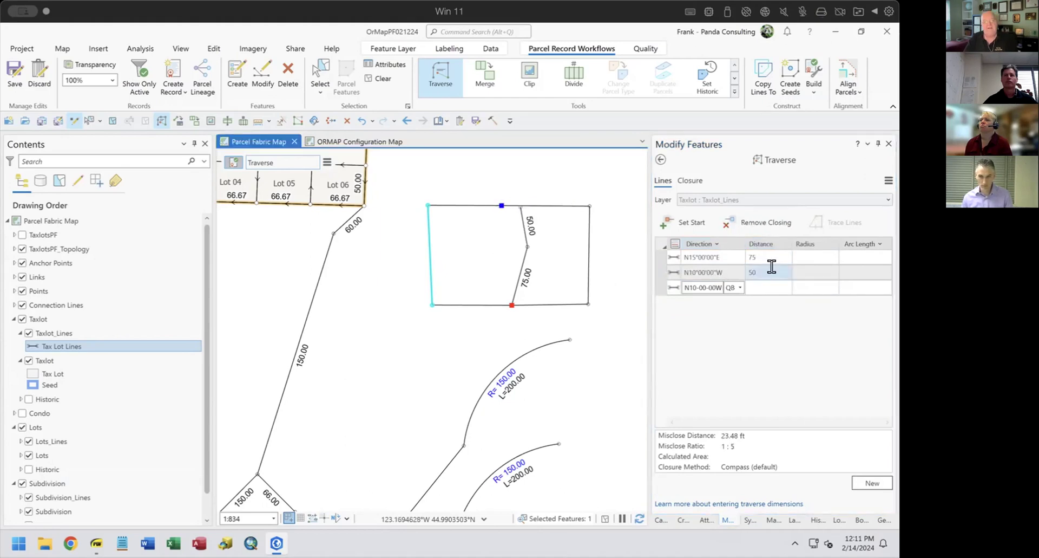
pyautogui.click(889, 181)
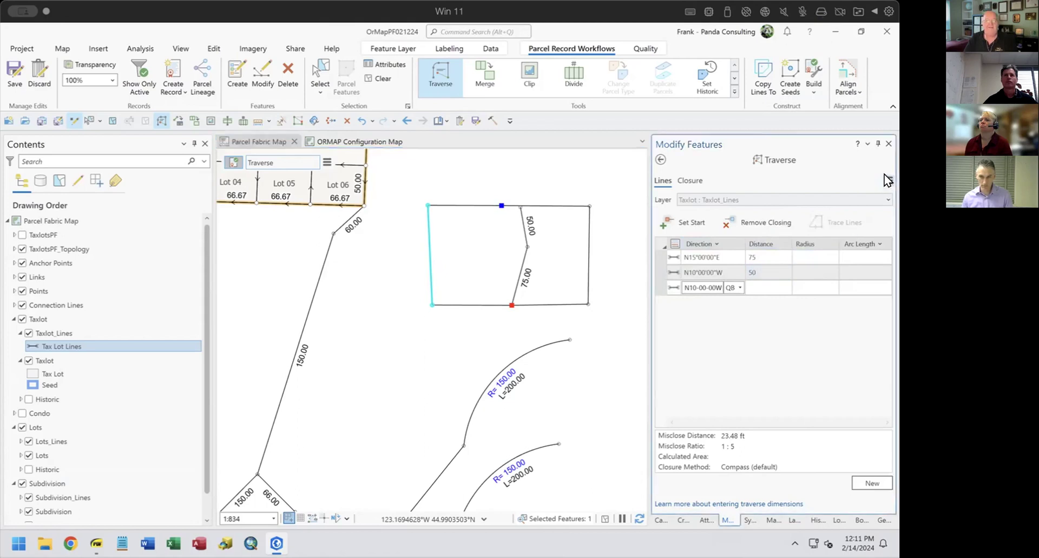
pyautogui.click(826, 152)
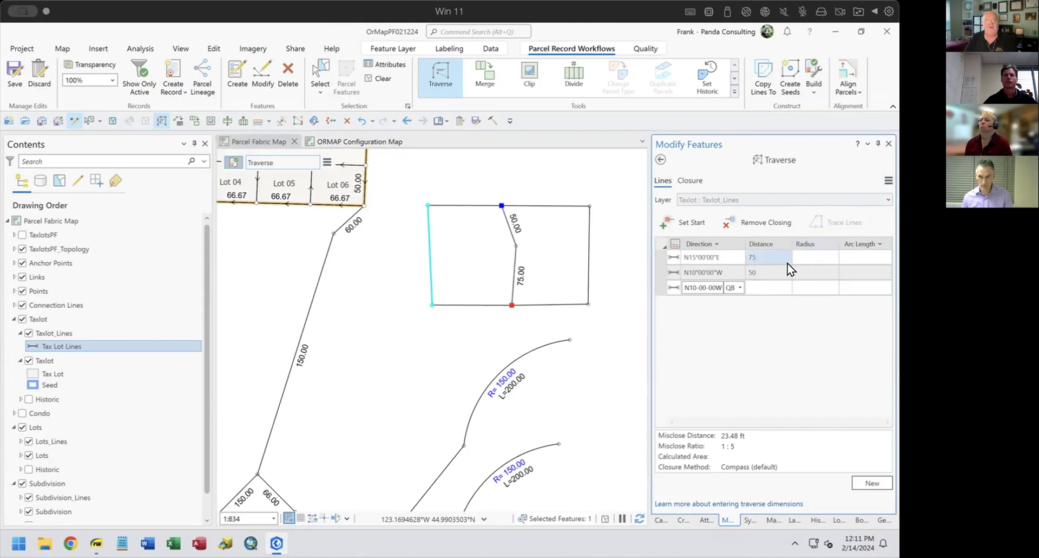
# Check the closure tolerance in the traverse options and close them without changes.
pyautogui.click(773, 271)
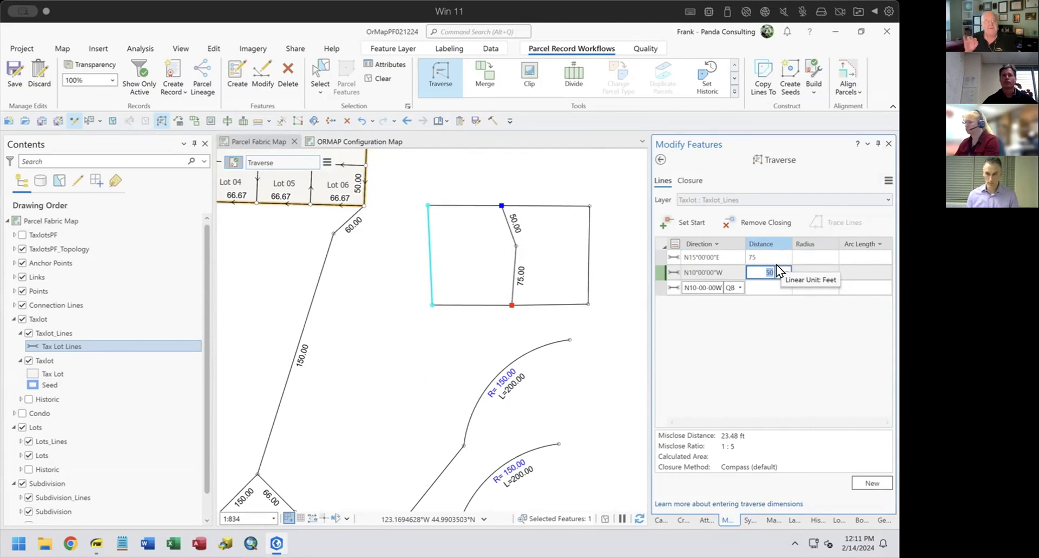
pyautogui.click(886, 178)
pyautogui.click(827, 208)
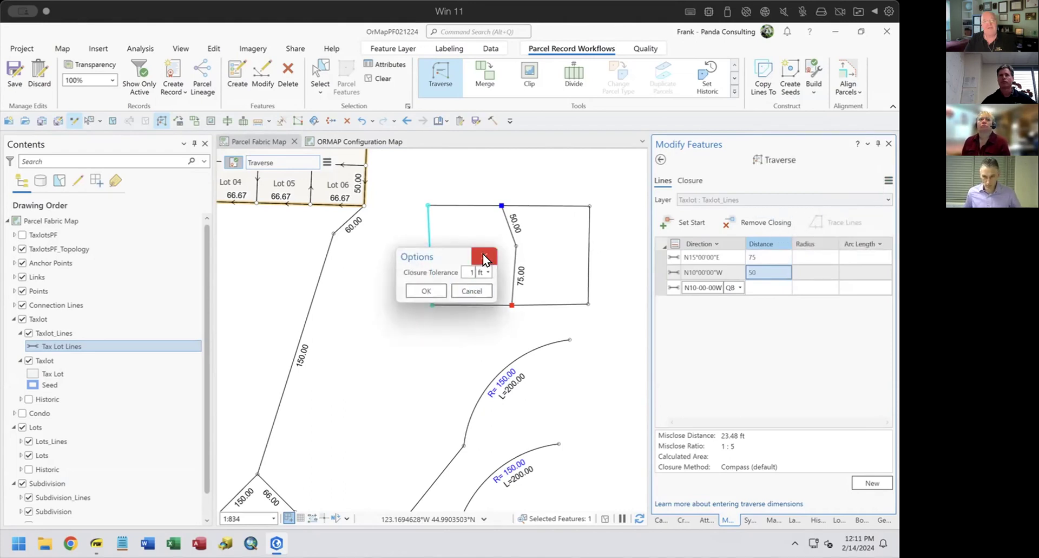
pyautogui.click(484, 256)
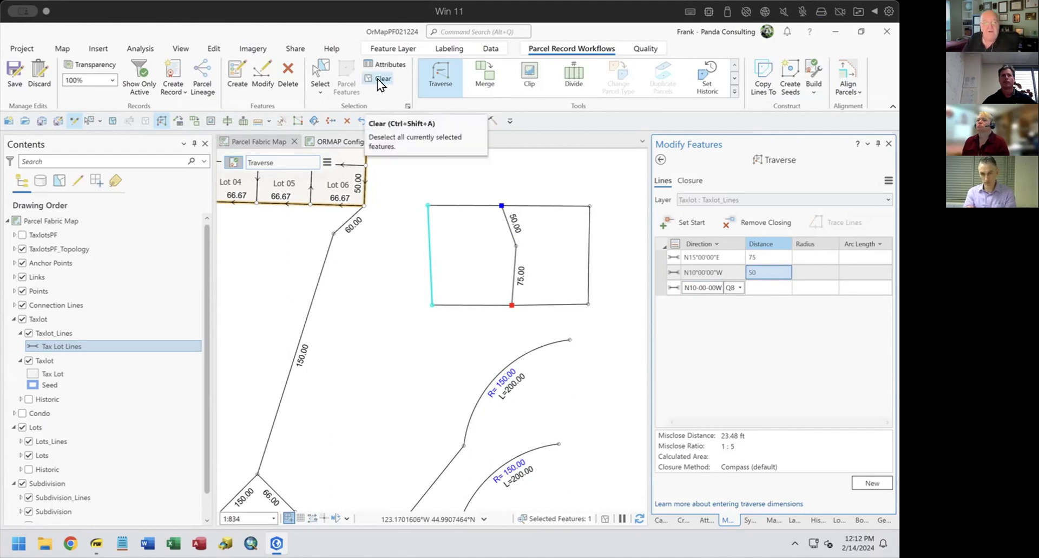
# Undo the forced closure adjustment and create seeds from the rectangle's tax lot lines.
pyautogui.click(360, 120)
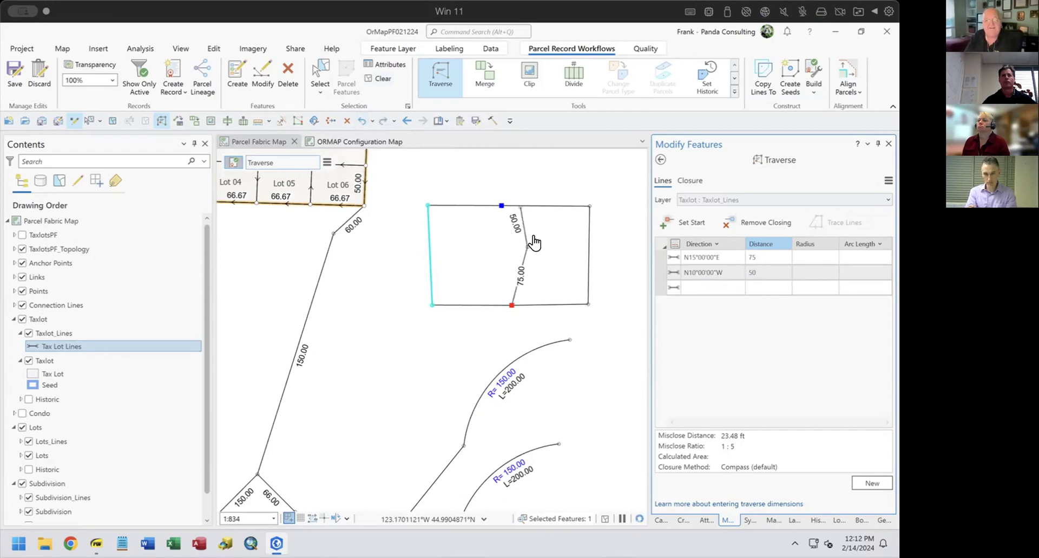
pyautogui.click(790, 74)
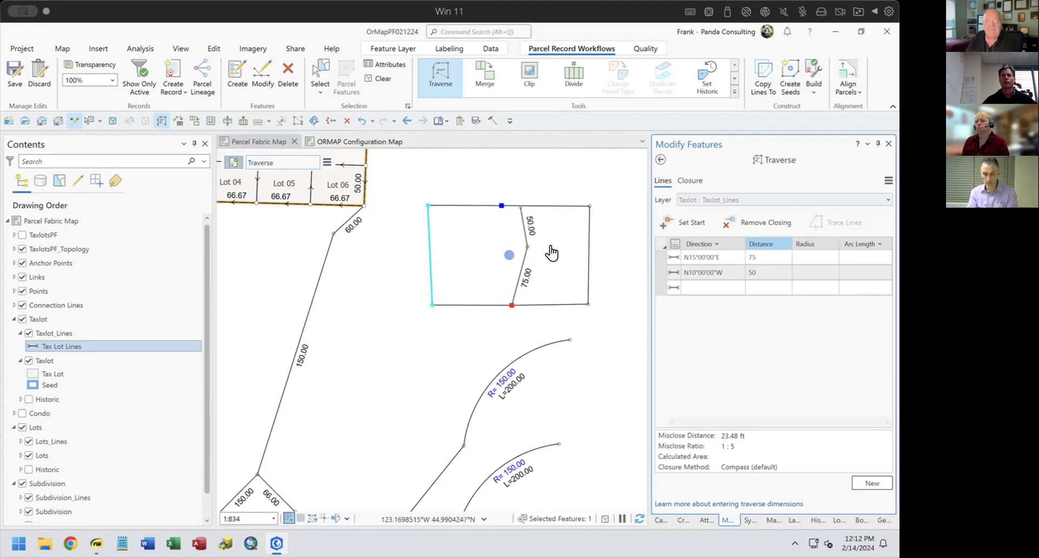
# Toggle Force Close and re-enter 50 ft as the second course's distance to reapply the traverse closure.
pyautogui.click(889, 180)
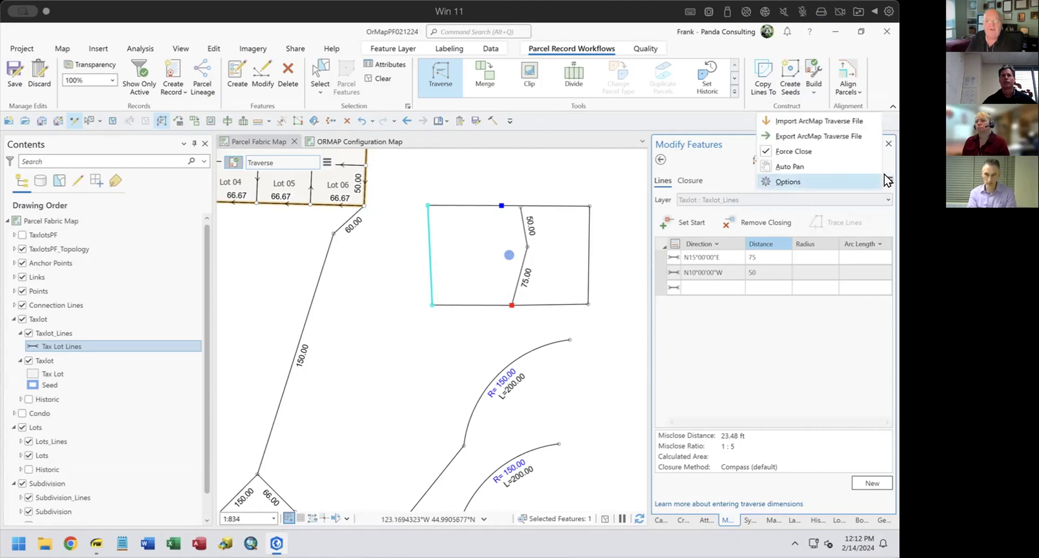
pyautogui.click(838, 151)
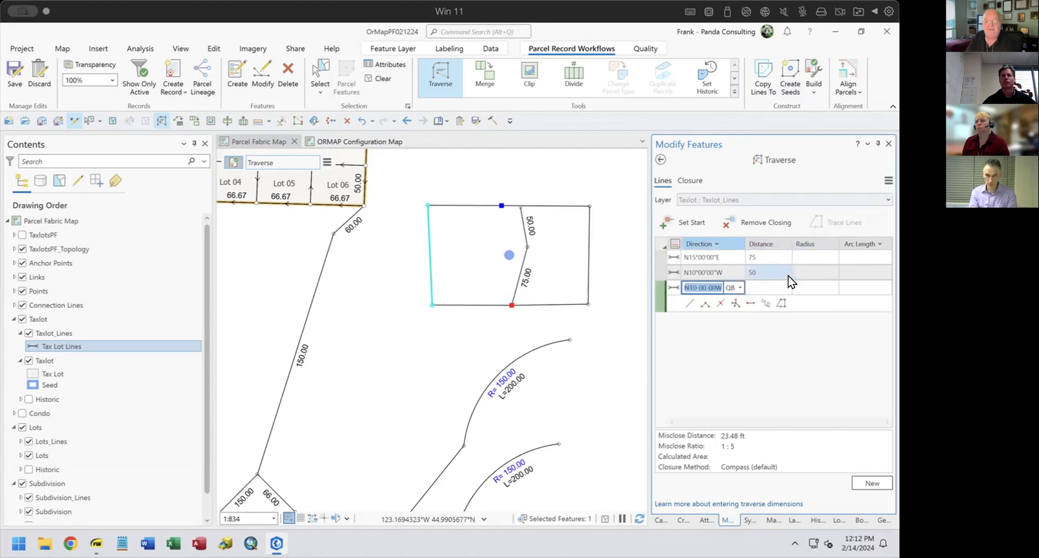
pyautogui.click(771, 266)
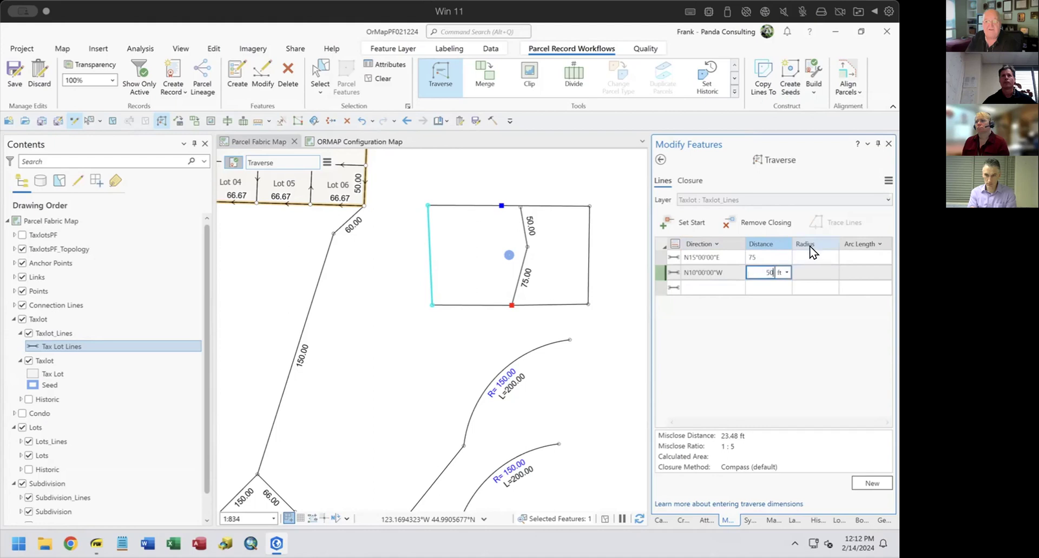
pyautogui.write("'")
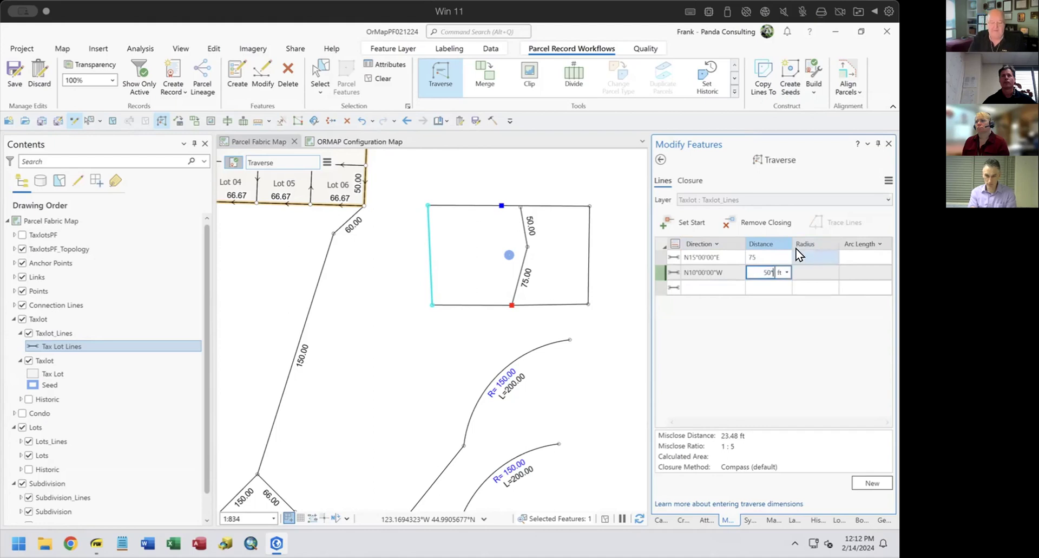
pyautogui.press('Return')
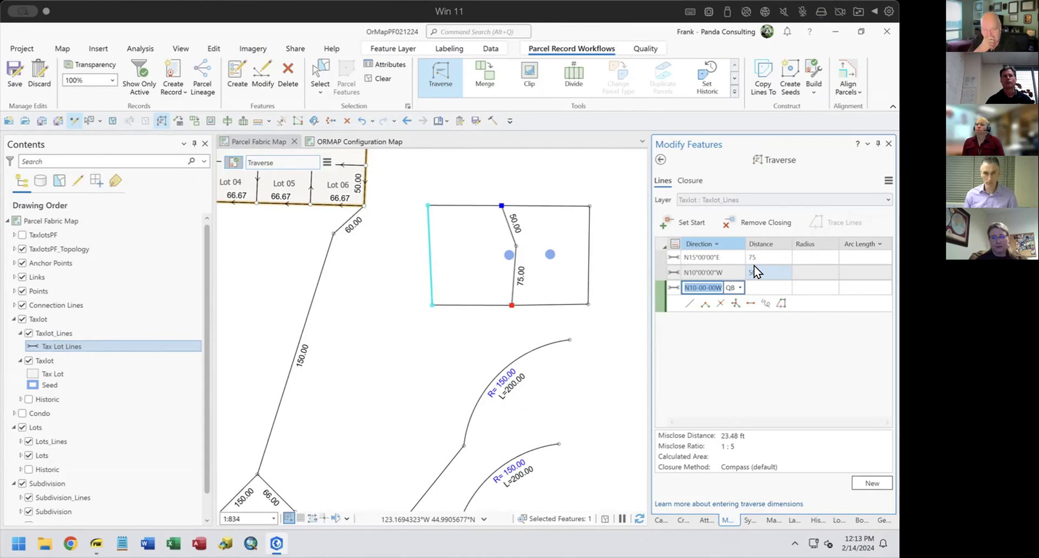
pyautogui.press('Escape')
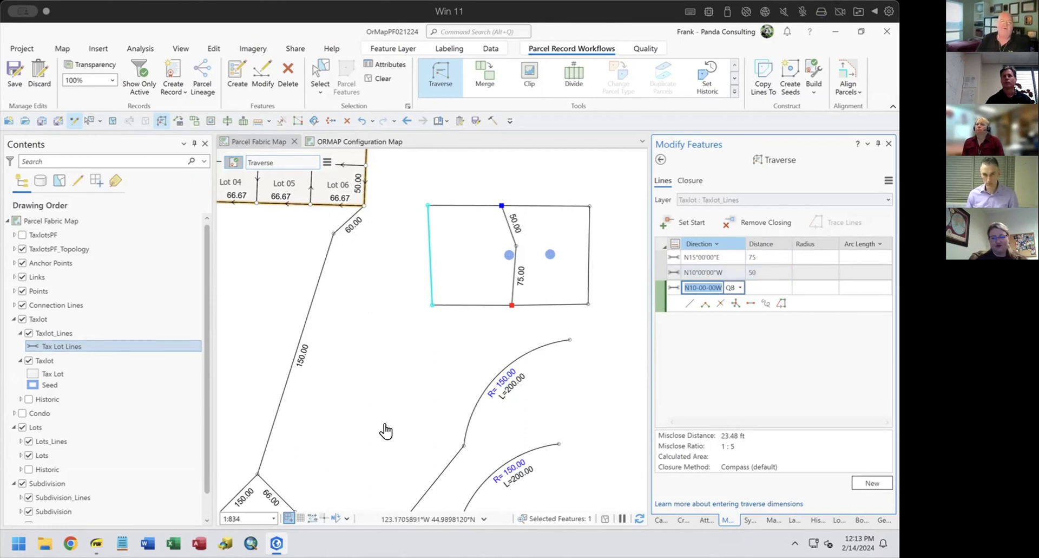
# Start a new traverse and trace the tax lot lines around the diamond-shaped lot from its west corner.
pyautogui.moveTo(382, 430); pyautogui.dragTo(470, 261)
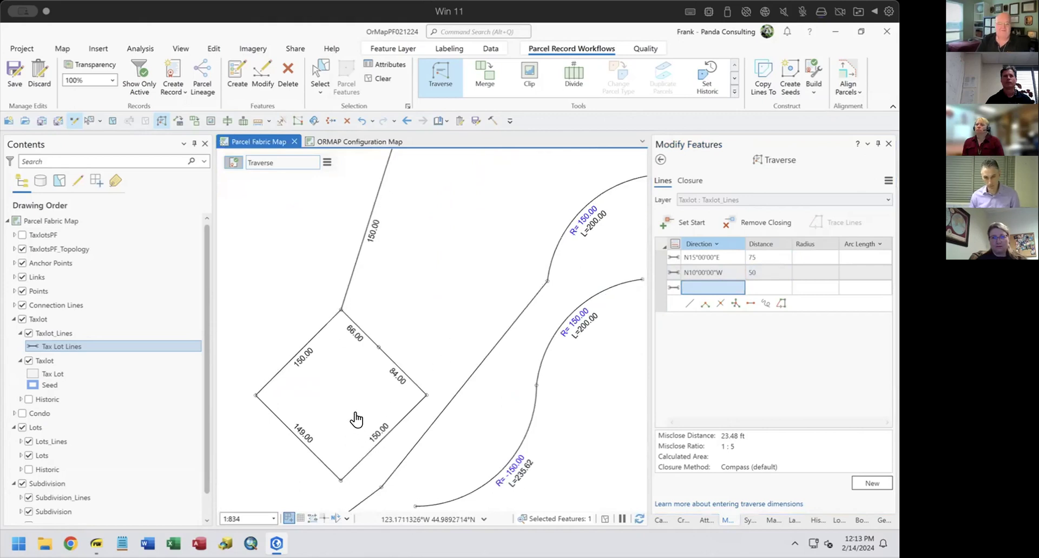
pyautogui.moveTo(355, 418); pyautogui.dragTo(420, 340)
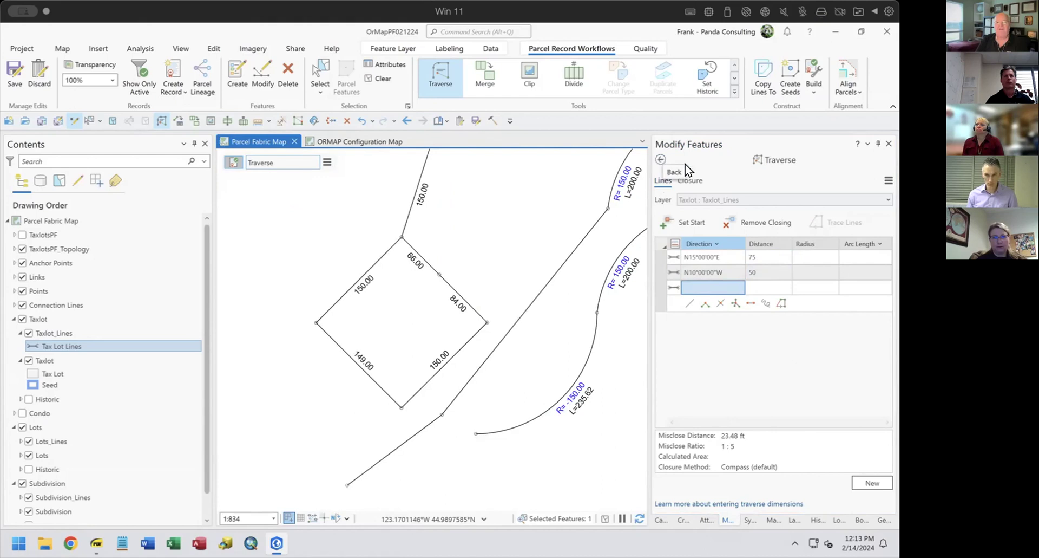
pyautogui.click(873, 484)
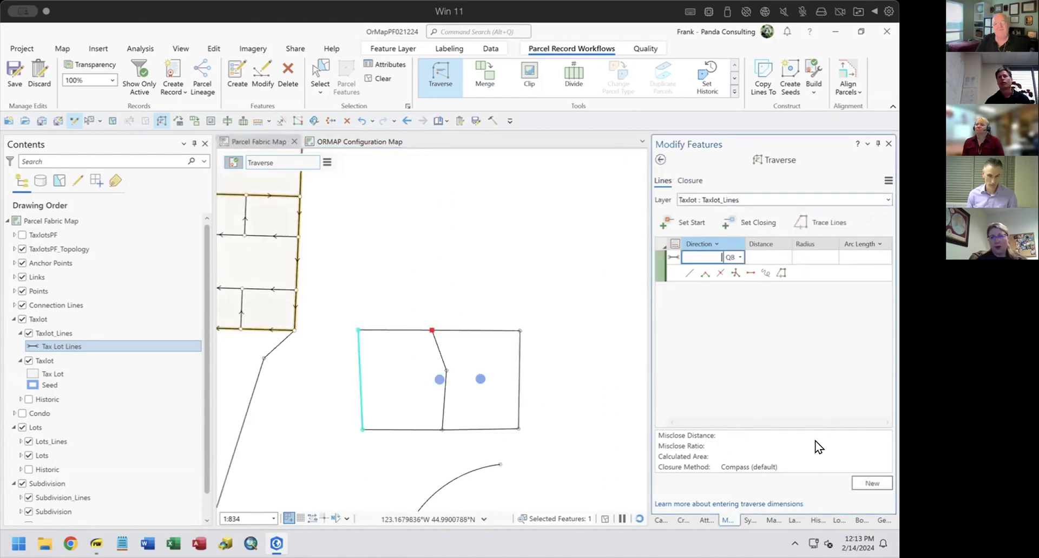
pyautogui.moveTo(464, 395); pyautogui.dragTo(517, 200)
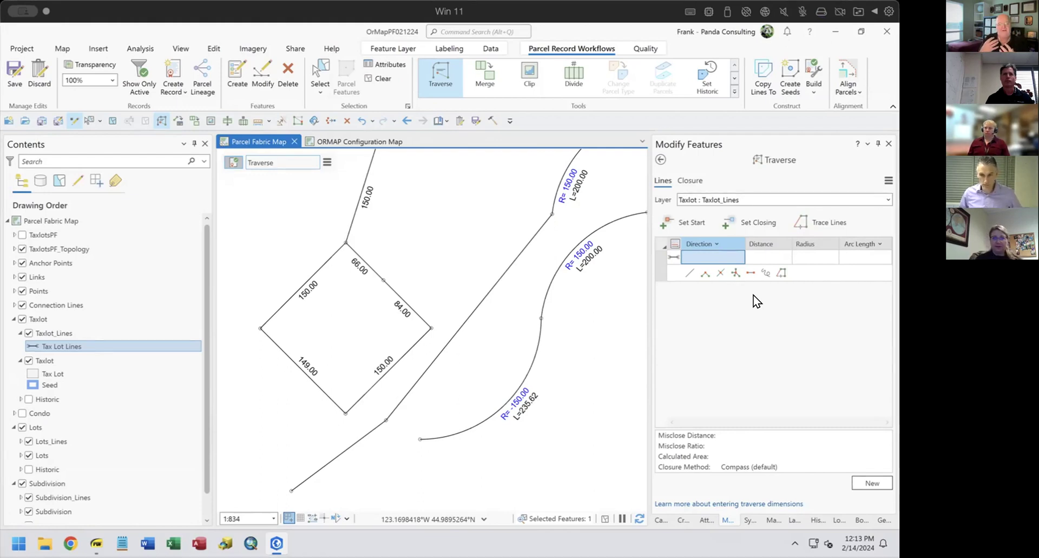
pyautogui.click(820, 220)
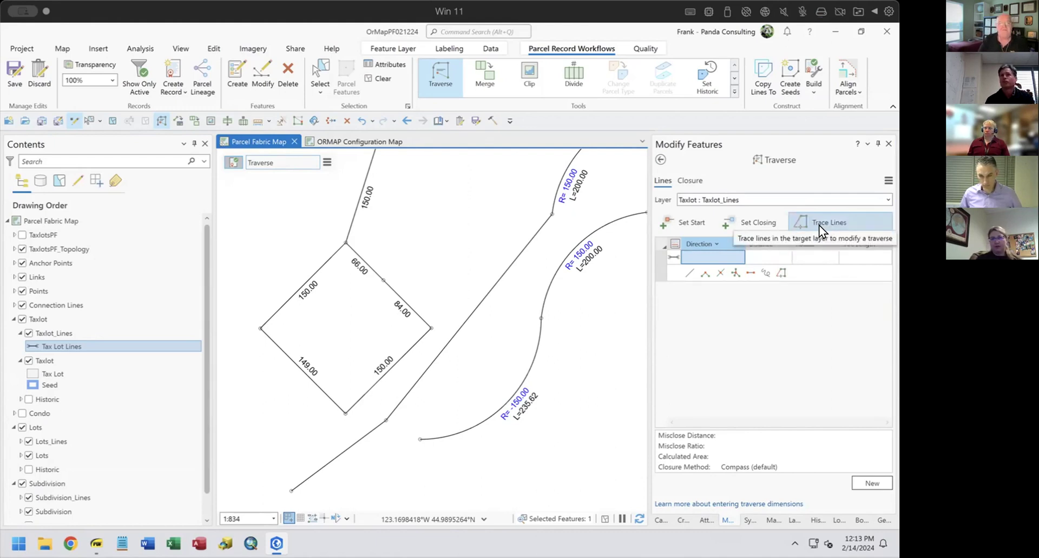
pyautogui.click(824, 220)
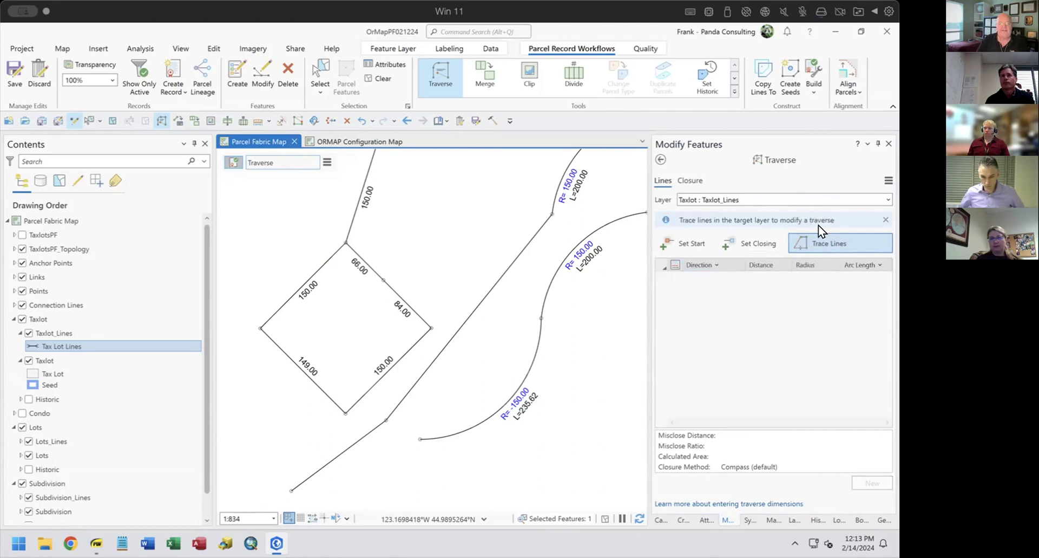
pyautogui.click(259, 327)
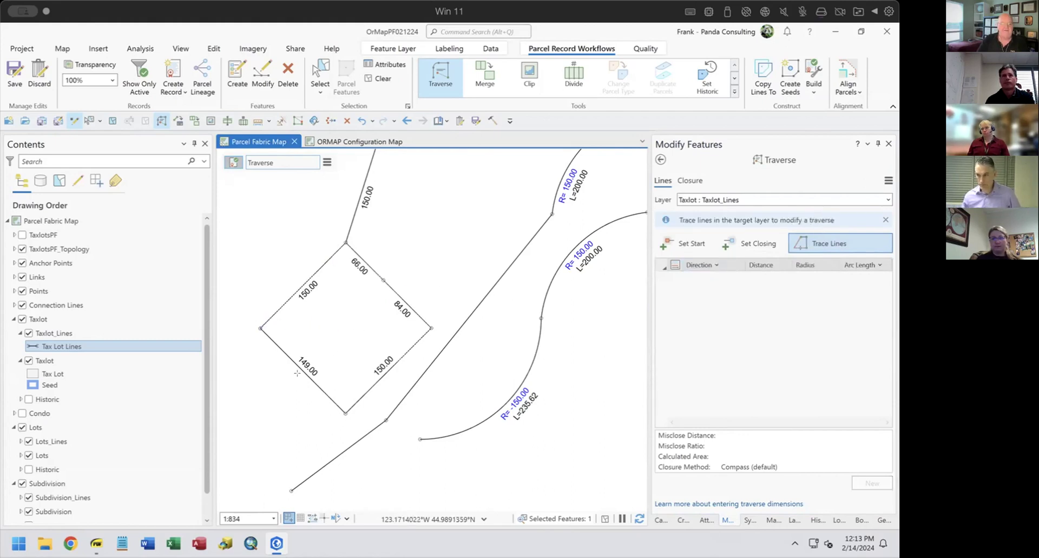
pyautogui.doubleClick(326, 299)
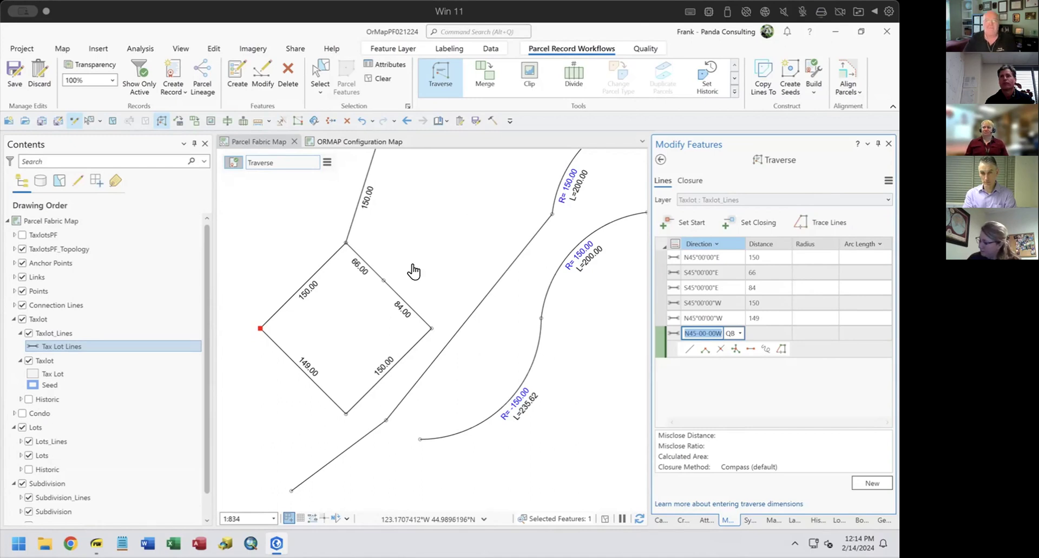
# Clear the selected features, discard all pending edits and leave the Traverse tool.
pyautogui.scroll(-5, 437, 232)
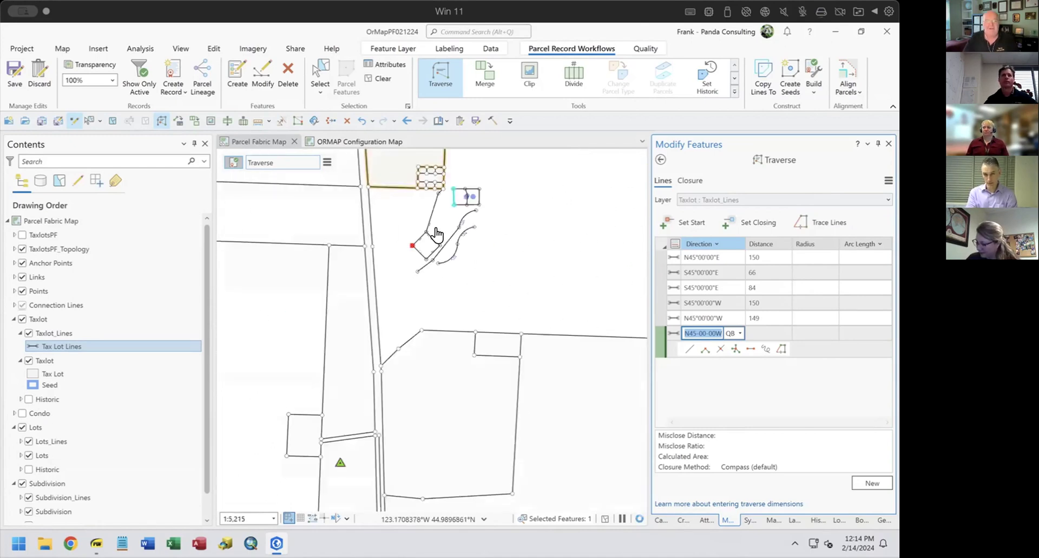
pyautogui.click(383, 78)
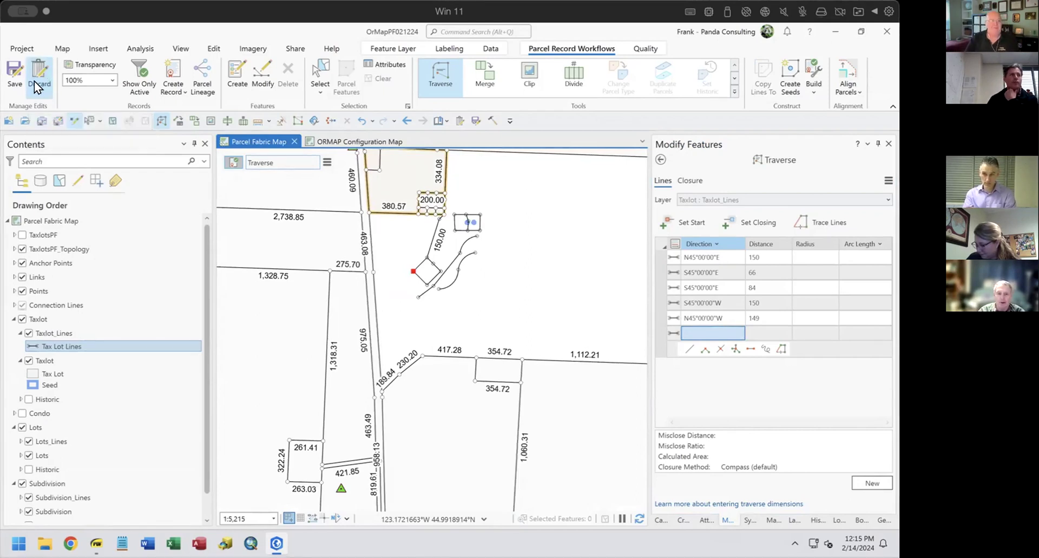
pyautogui.click(34, 80)
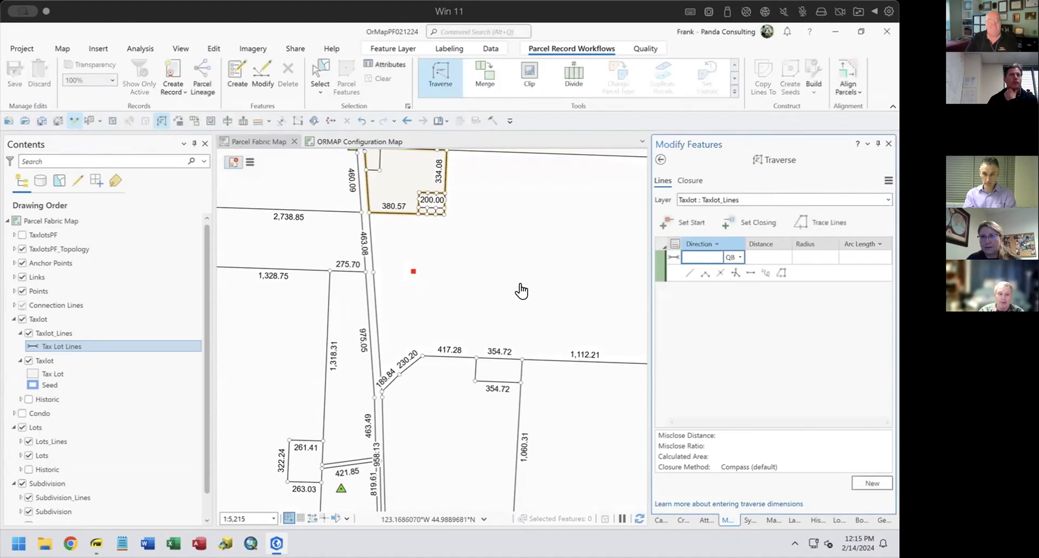
pyautogui.click(660, 159)
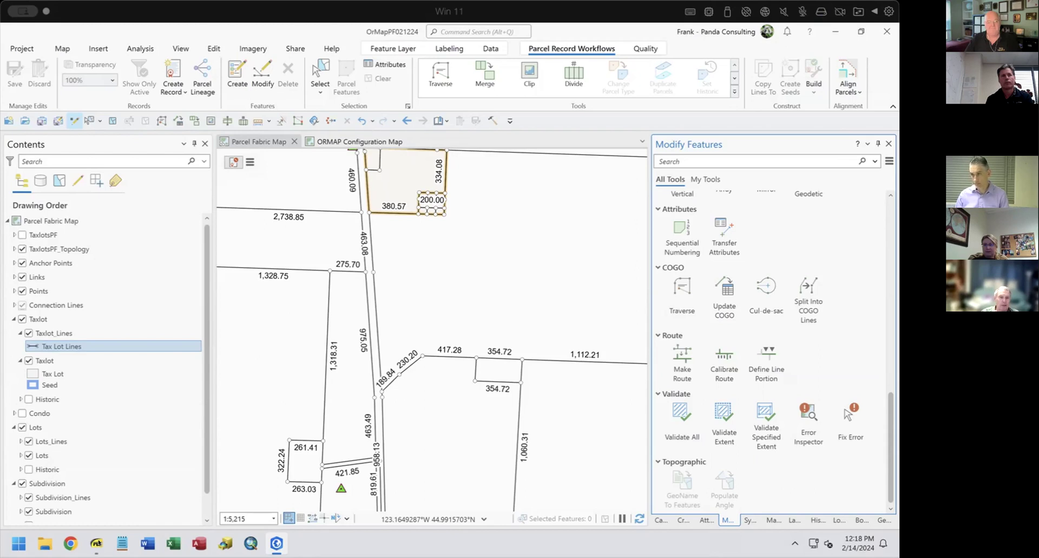
# Switch to the ORMAP Parcel Fabric Training PDF and go to the Workflows section on page 61.
pyautogui.click(97, 544)
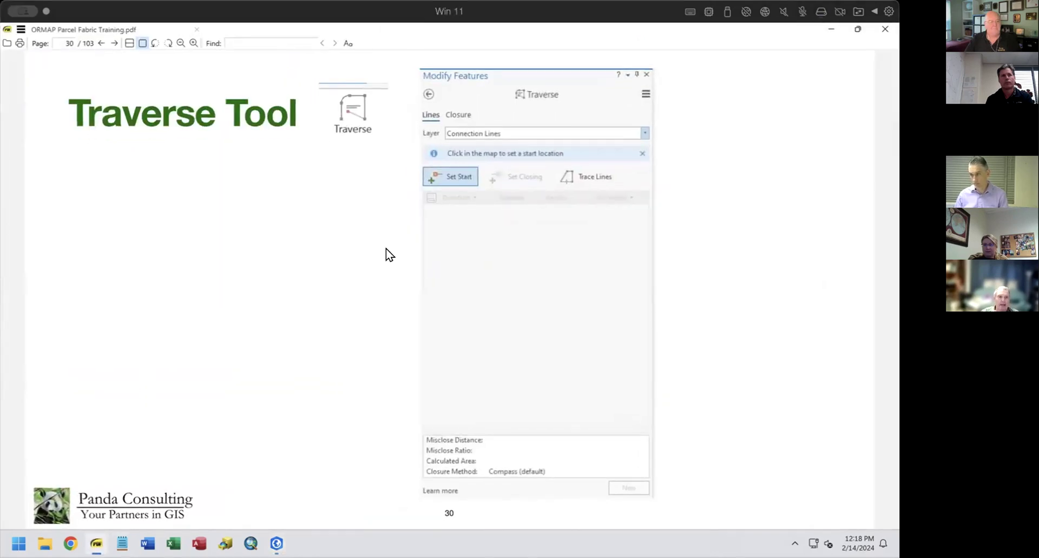
pyautogui.scroll(-19, 736, 217)
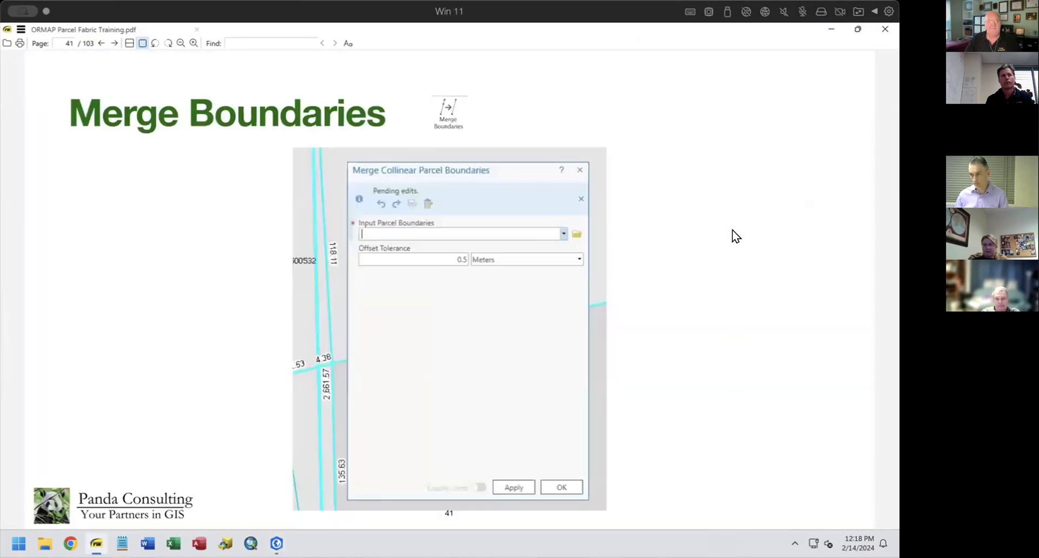
pyautogui.scroll(-12, 732, 230)
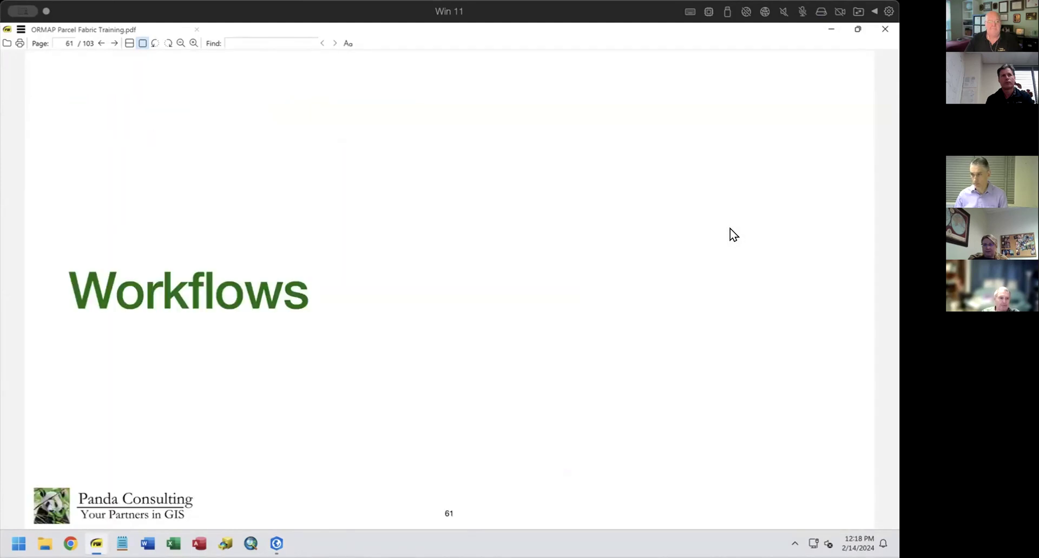
pyautogui.scroll(-1, 730, 228)
pyautogui.scroll(-1, 727, 232)
pyautogui.scroll(2, 726, 229)
pyautogui.scroll(-1, 727, 229)
pyautogui.scroll(1, 726, 229)
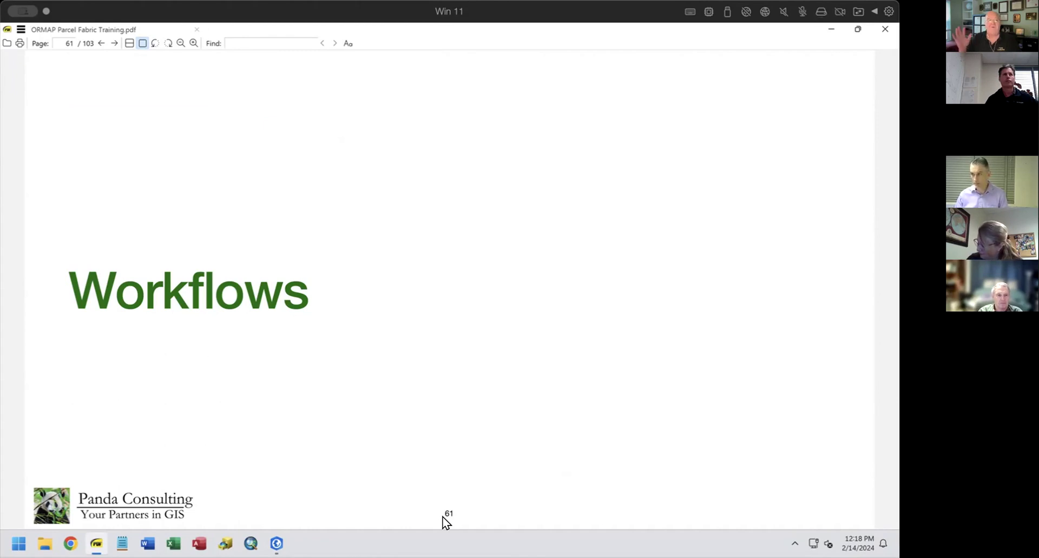
# Read the Merging page and highlight its note about creating subdivision parcels from taxlots.
pyautogui.press('Right')
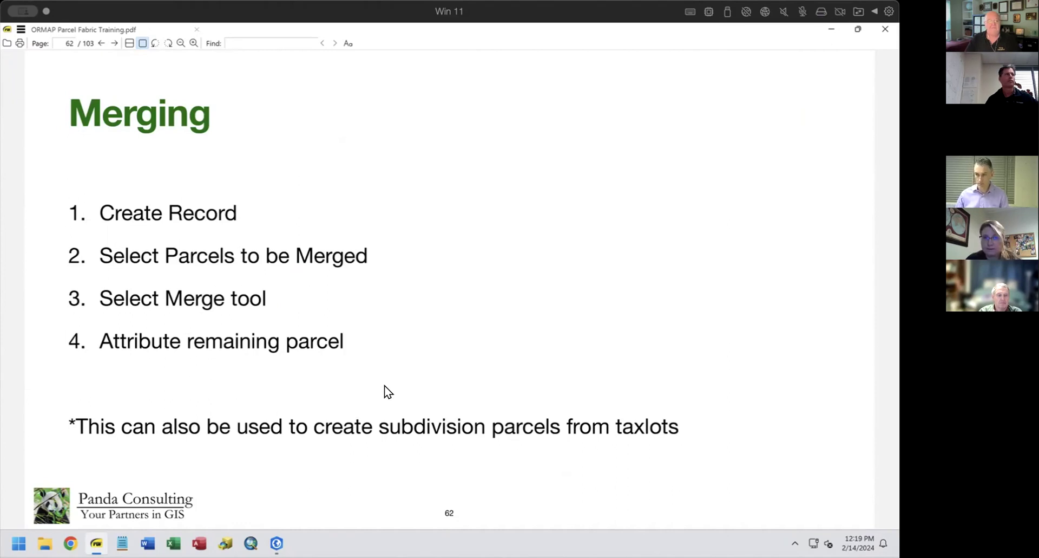
pyautogui.moveTo(74, 418); pyautogui.dragTo(699, 418)
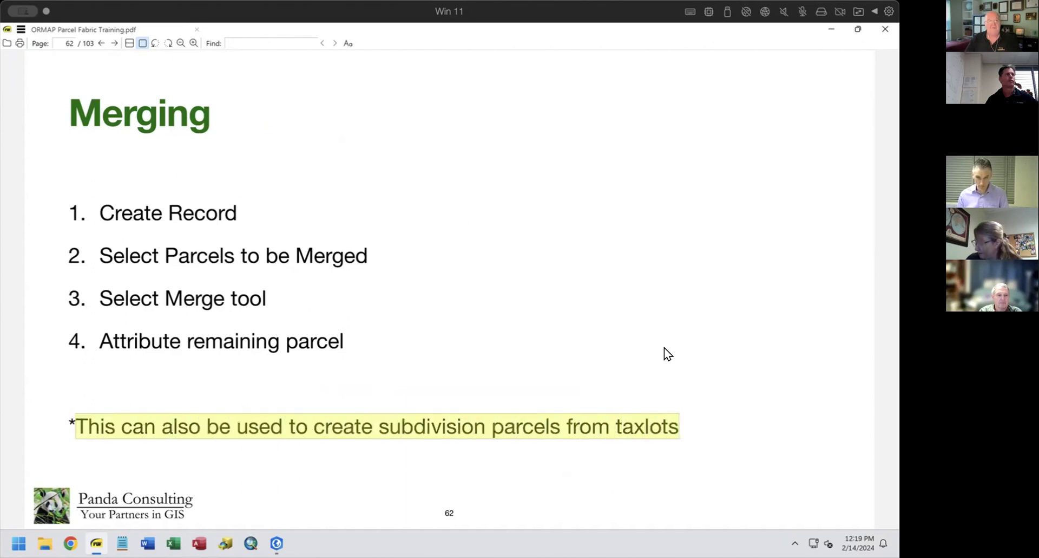
pyautogui.click(547, 373)
# Review the metes and bounds splitting page, highlighting "Metes and Bounds" and the first two workflow items.
pyautogui.scroll(-1, 529, 373)
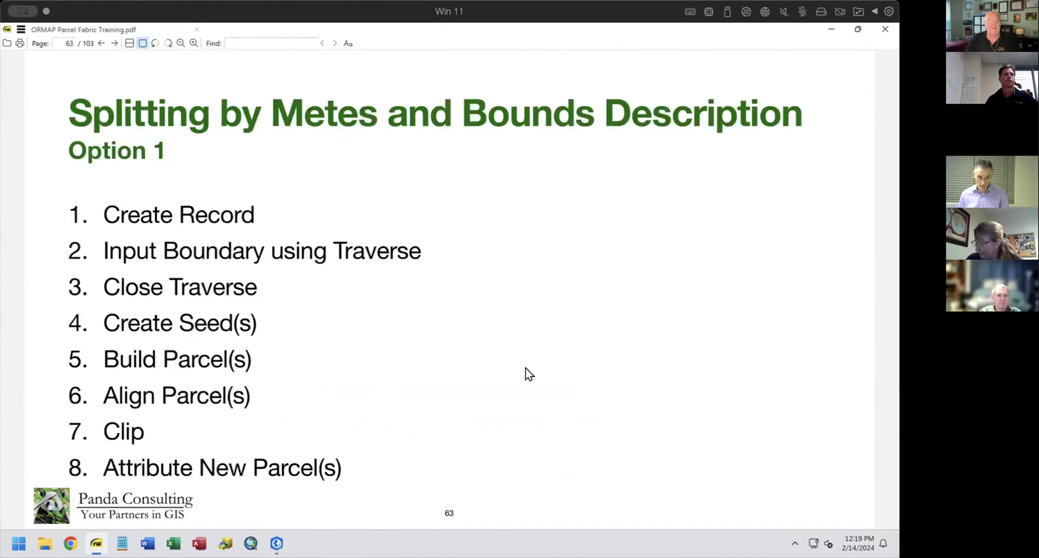
pyautogui.moveTo(266, 107); pyautogui.dragTo(584, 107)
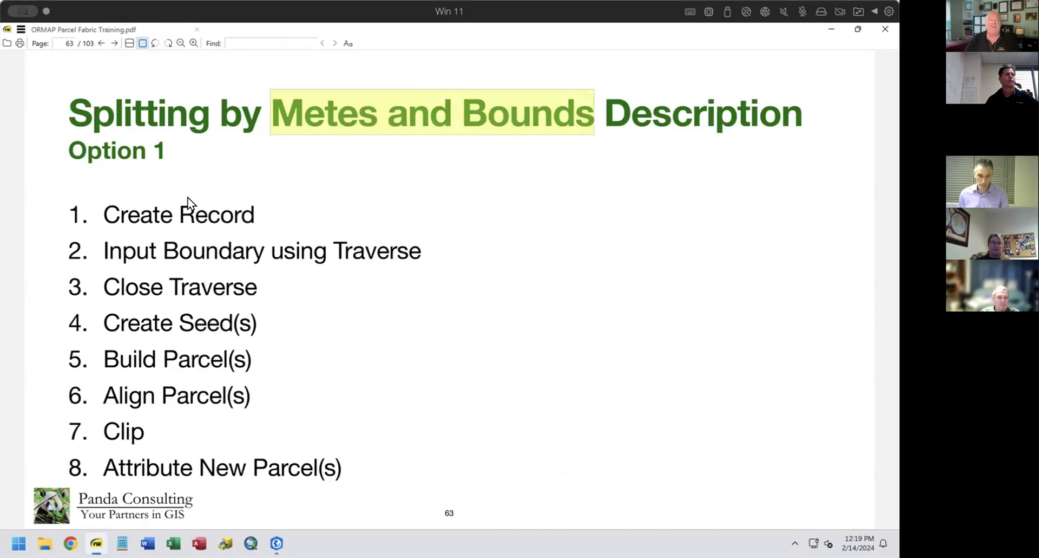
pyautogui.moveTo(100, 203); pyautogui.dragTo(424, 248)
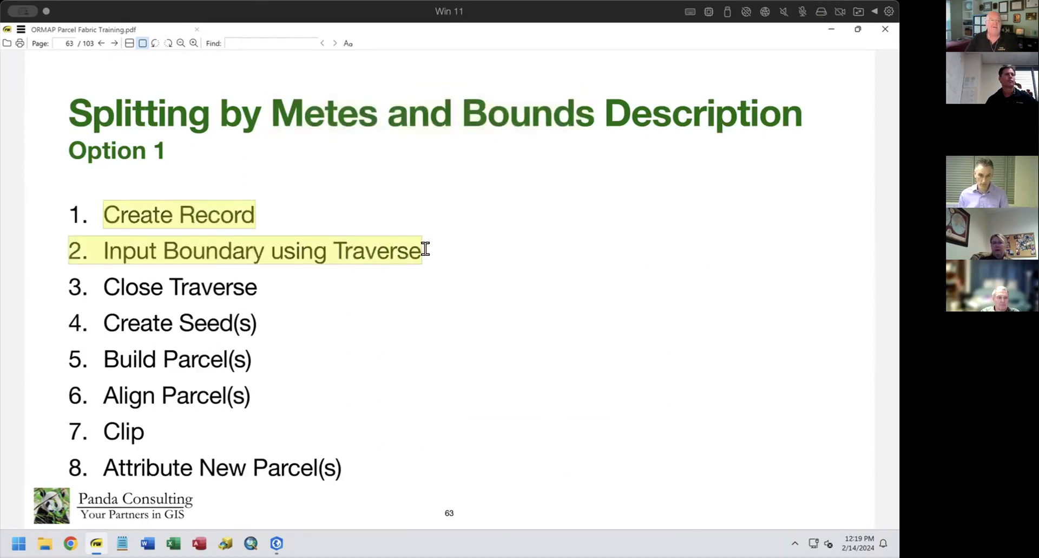
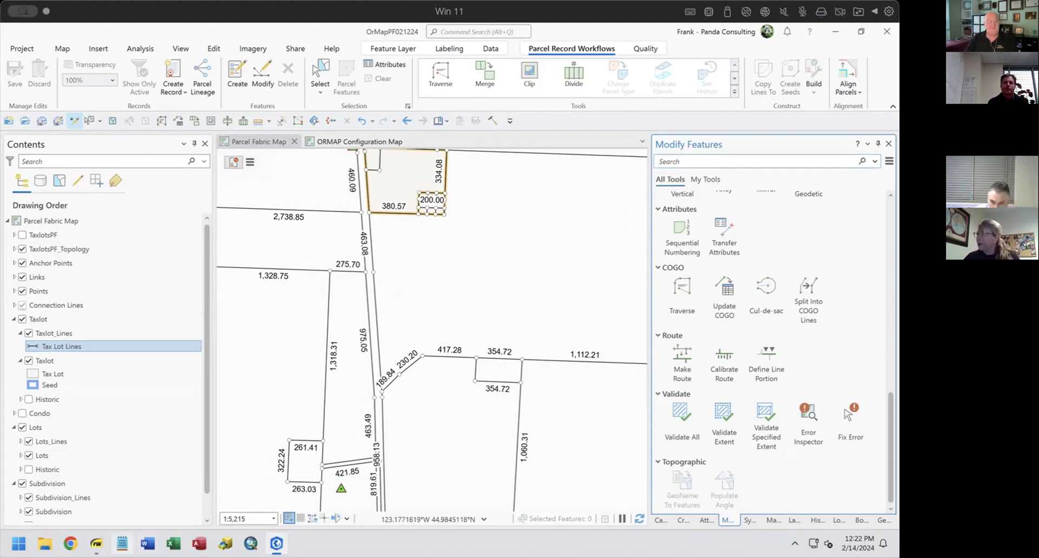
# Switch to the training PDF, view its Ground to Grid page and return to ArcGIS Pro.
pyautogui.click(96, 543)
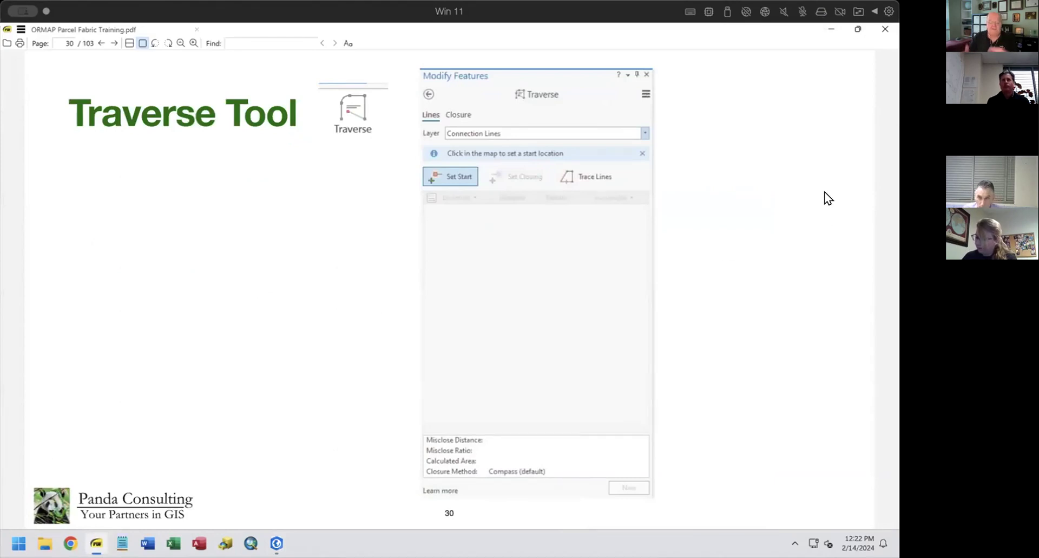
pyautogui.press('Right')
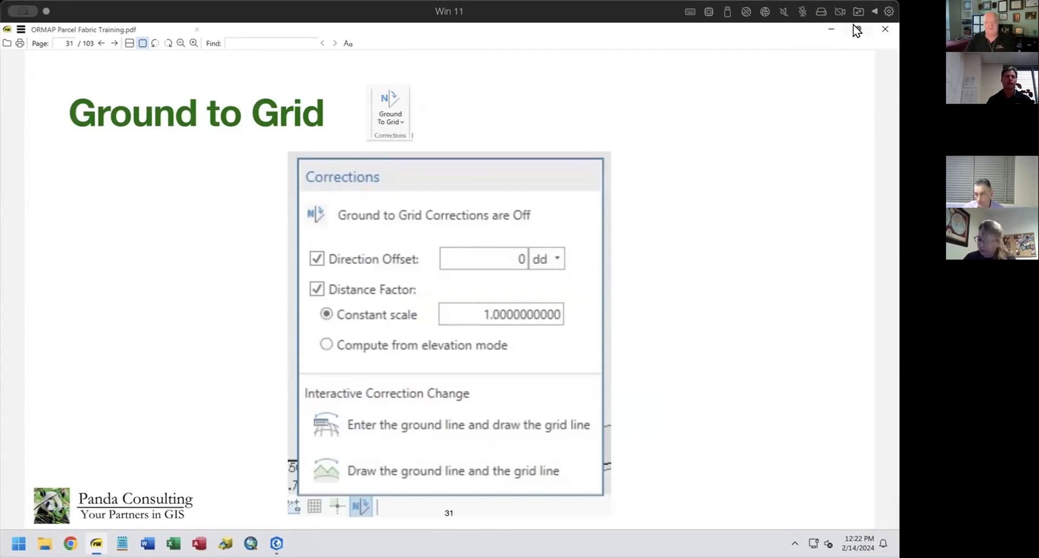
pyautogui.click(831, 29)
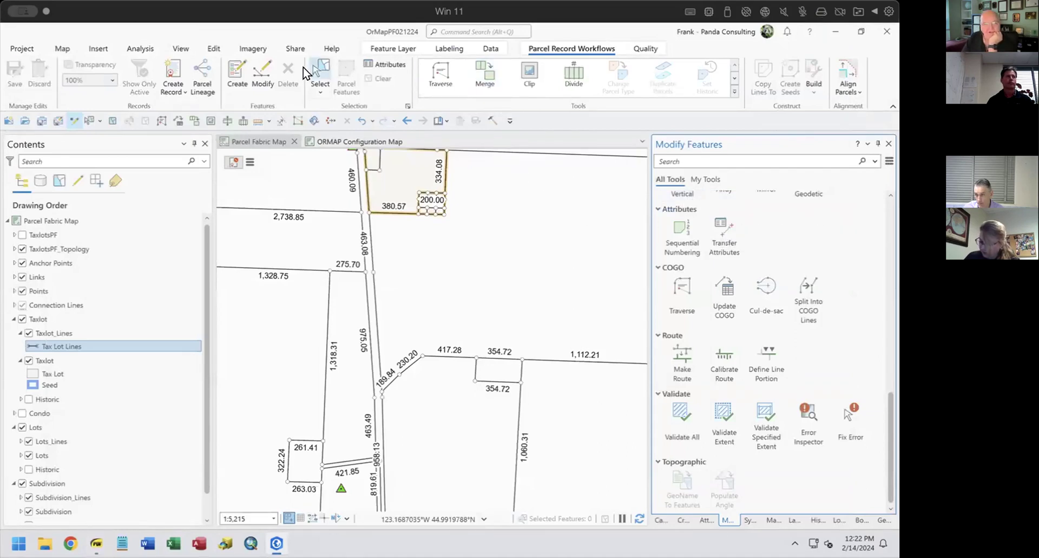
# Locate the Ground to Grid correction controls among the editing commands.
pyautogui.click(216, 48)
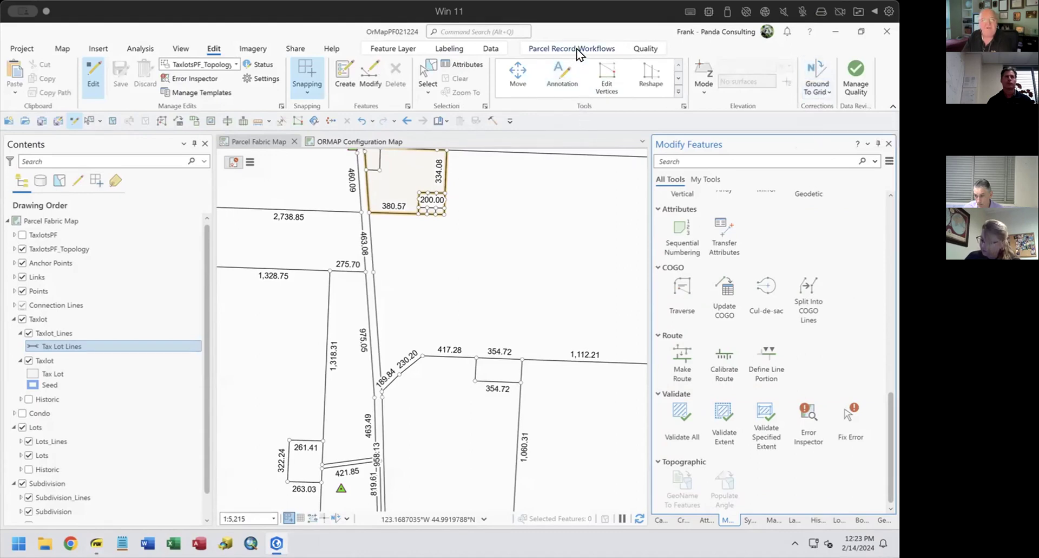
pyautogui.click(334, 520)
pyautogui.moveTo(334, 519)
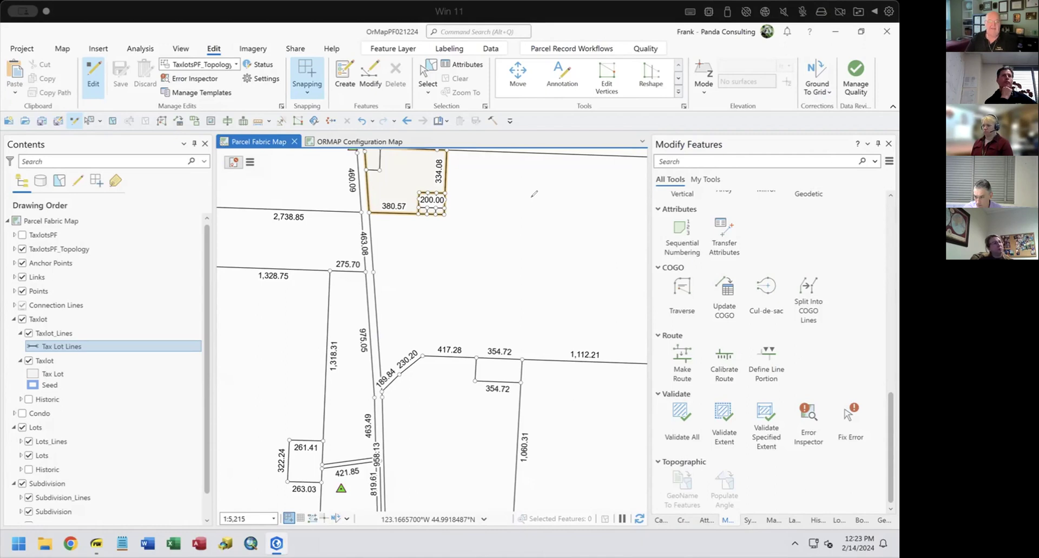
# Annotate the map with two steep red lines joined by an arrow, "-8" and a closed lot outline to illustrate ground to grid correction.
pyautogui.moveTo(529, 194); pyautogui.dragTo(520, 303)
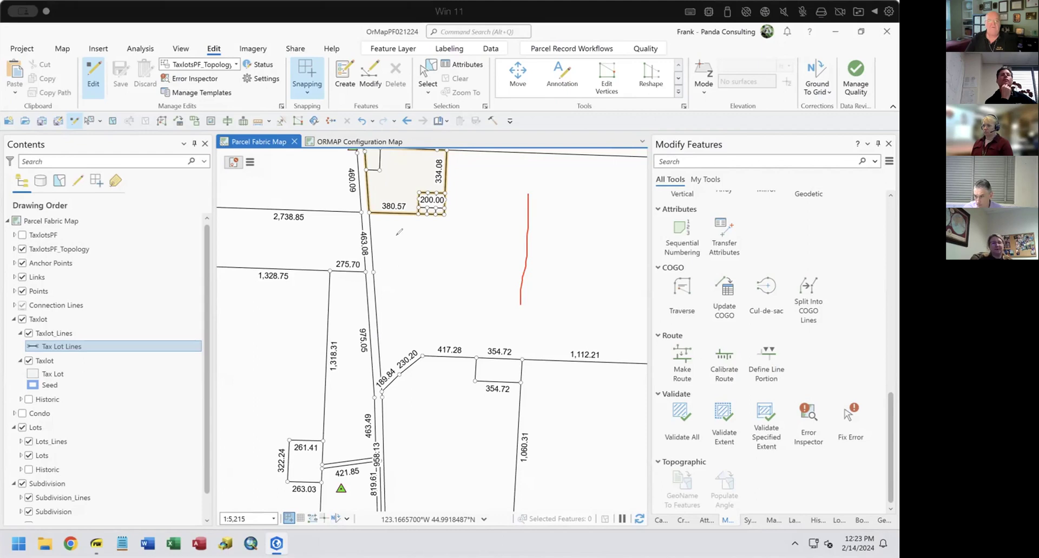
pyautogui.moveTo(371, 222); pyautogui.dragTo(382, 299)
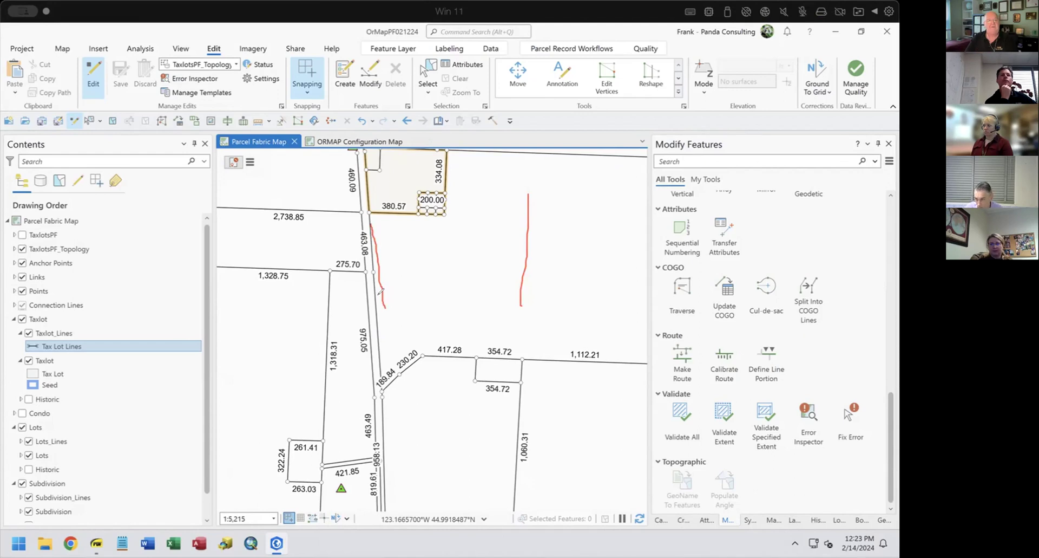
pyautogui.moveTo(523, 229)
pyautogui.mouseDown()
pyautogui.moveTo(389, 233)
pyautogui.moveTo(403, 251)
pyautogui.mouseUp()
pyautogui.moveTo(521, 283); pyautogui.dragTo(528, 201)
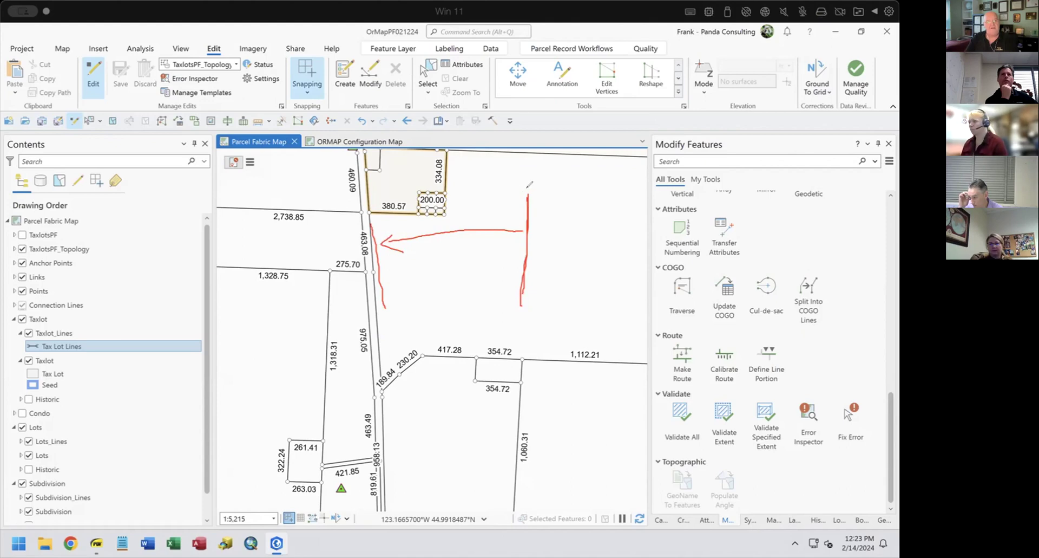
pyautogui.moveTo(373, 216); pyautogui.dragTo(384, 298)
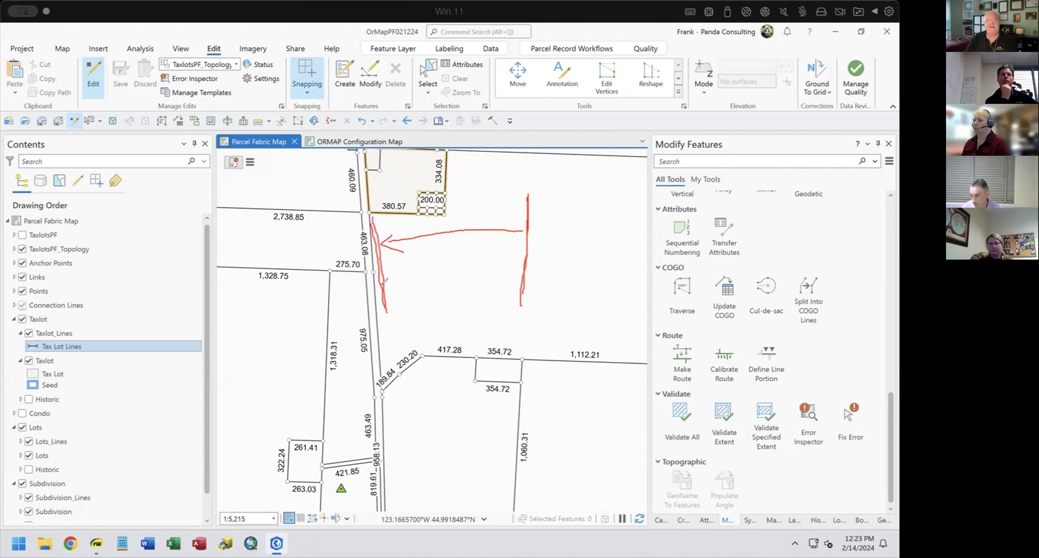
pyautogui.moveTo(559, 201); pyautogui.dragTo(588, 187)
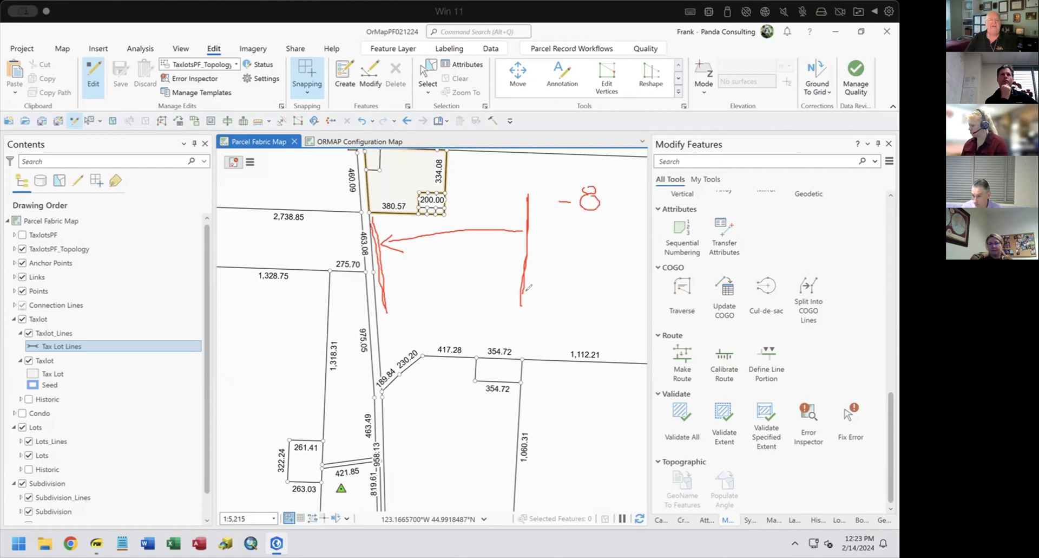
pyautogui.moveTo(523, 293)
pyautogui.mouseDown()
pyautogui.moveTo(524, 206)
pyautogui.moveTo(632, 204)
pyautogui.moveTo(623, 324)
pyautogui.moveTo(519, 301)
pyautogui.mouseUp()
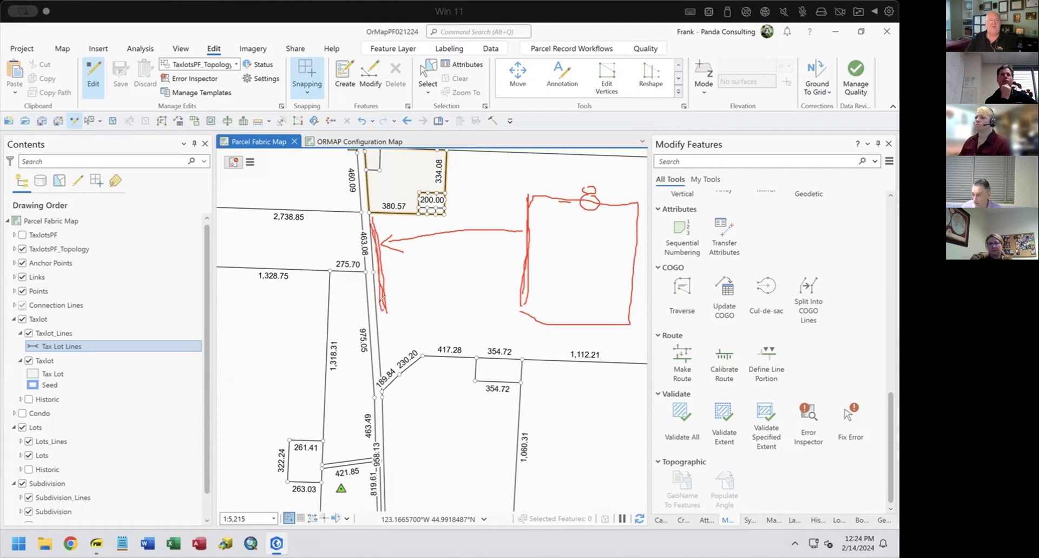
pyautogui.moveTo(422, 199)
pyautogui.mouseDown()
pyautogui.moveTo(451, 187)
pyautogui.moveTo(490, 284)
pyautogui.moveTo(396, 325)
pyautogui.mouseUp()
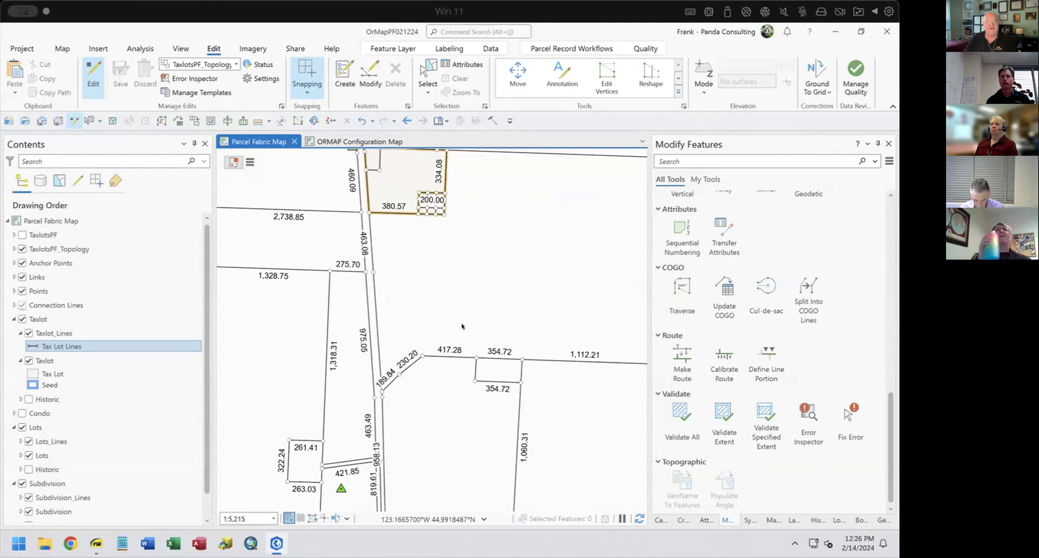
# Restore the maximized ArcGIS Pro window to its smaller floating size.
pyautogui.doubleClick(584, 32)
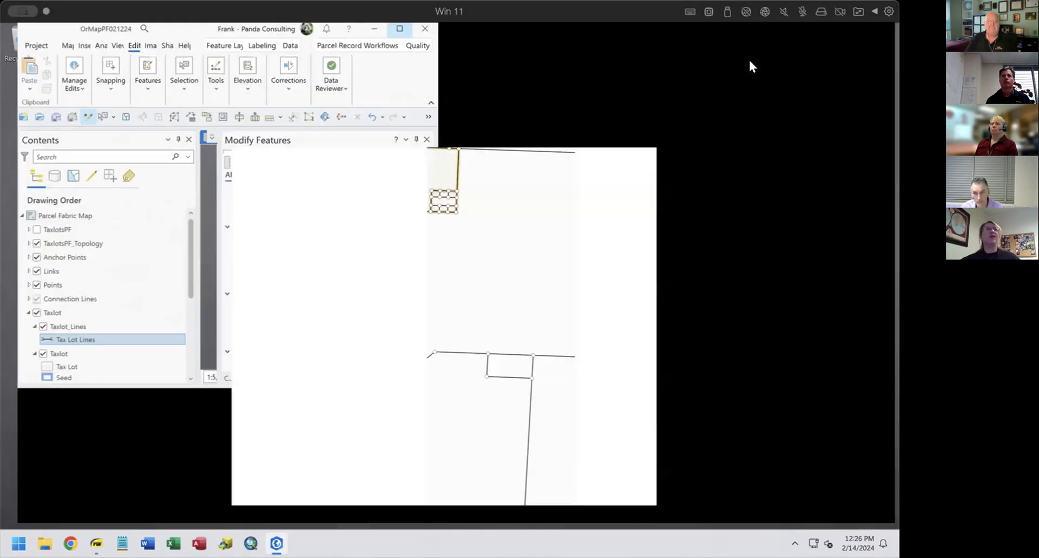
# Start a Taxlot_Lines traverse at the vertex joining the 463.08 and 926.78 lines, entering a first course of 0-1 direction and 100 distance.
pyautogui.scroll(2, 461, 275)
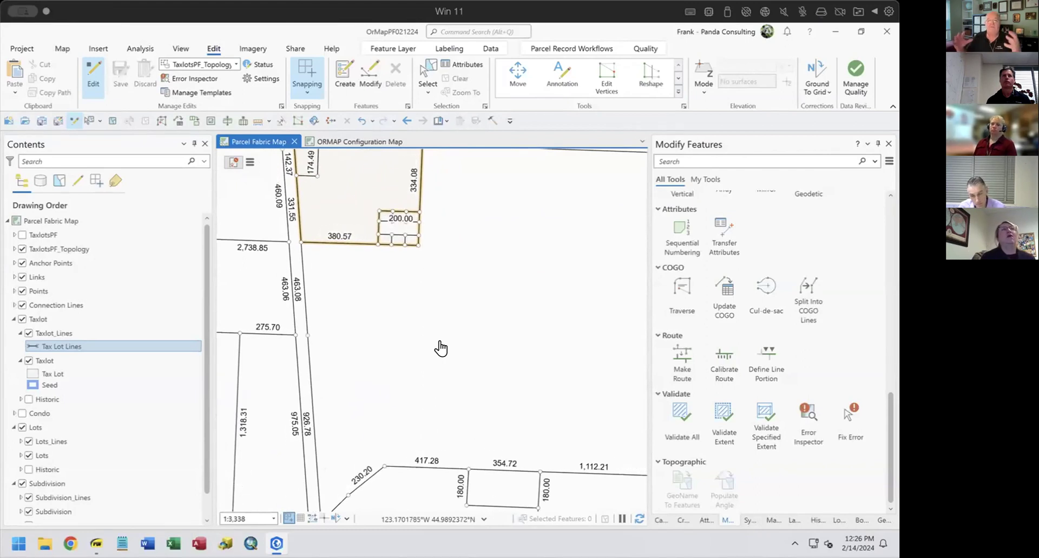
pyautogui.click(676, 284)
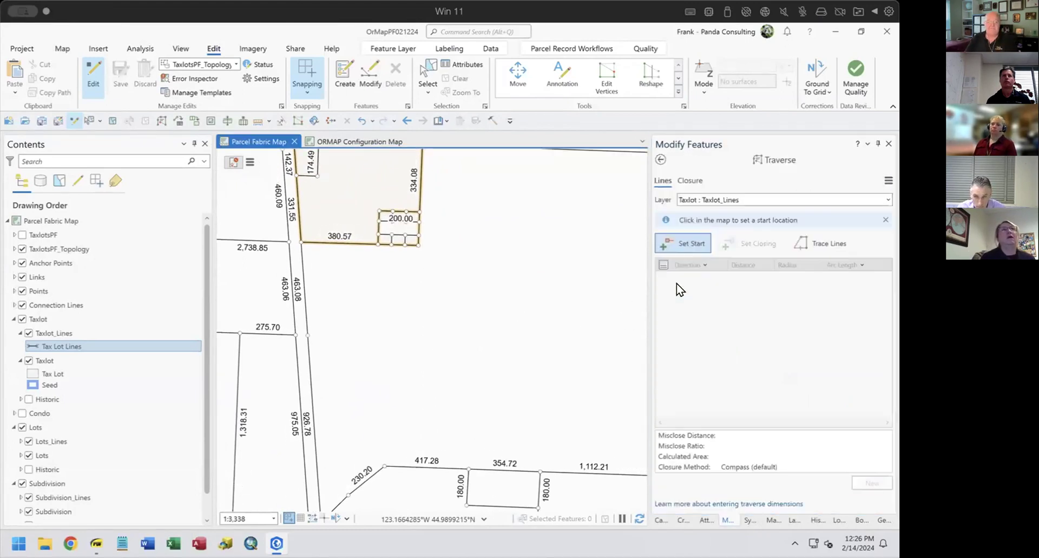
pyautogui.click(683, 242)
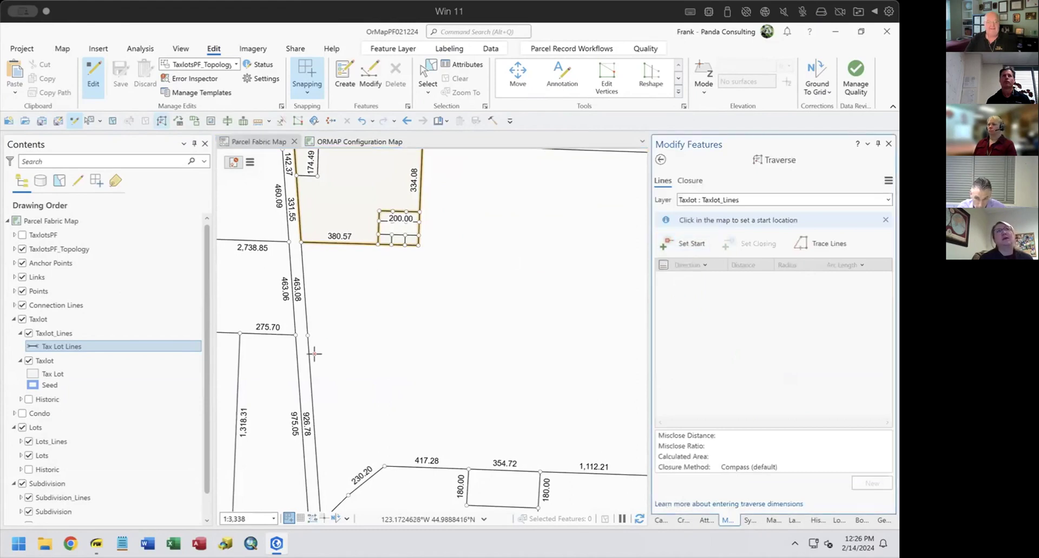
pyautogui.click(303, 325)
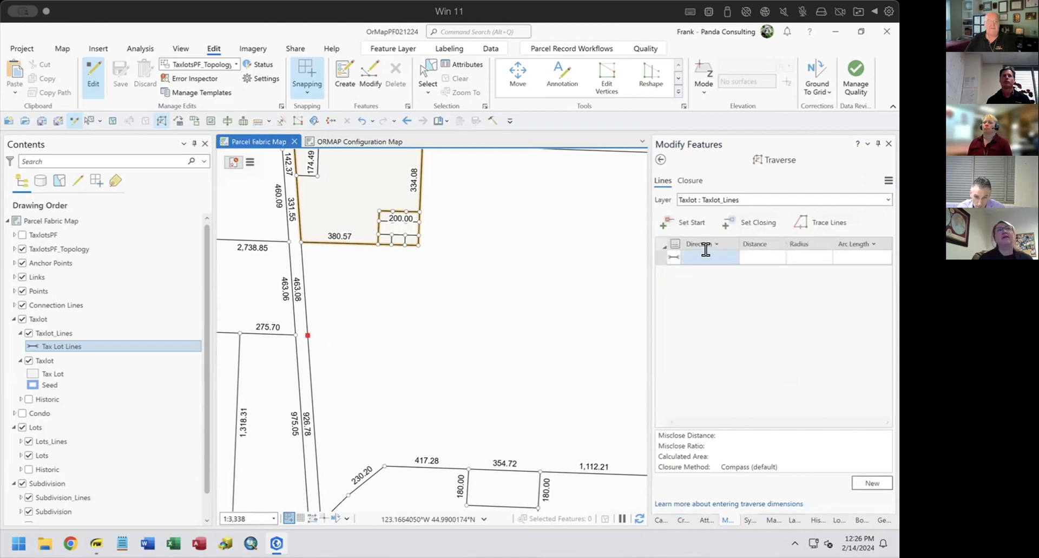
pyautogui.click(702, 254)
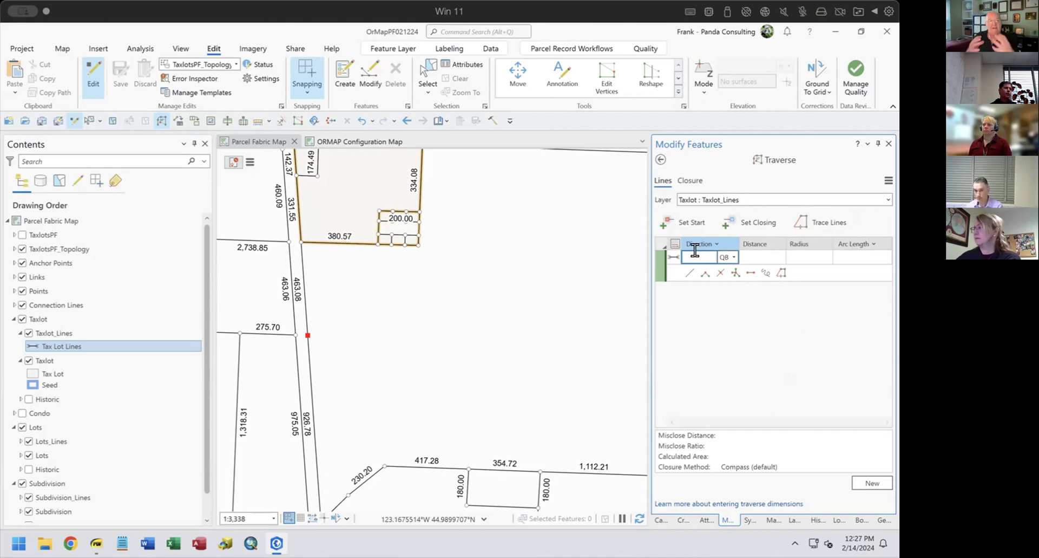
pyautogui.write('0-1')
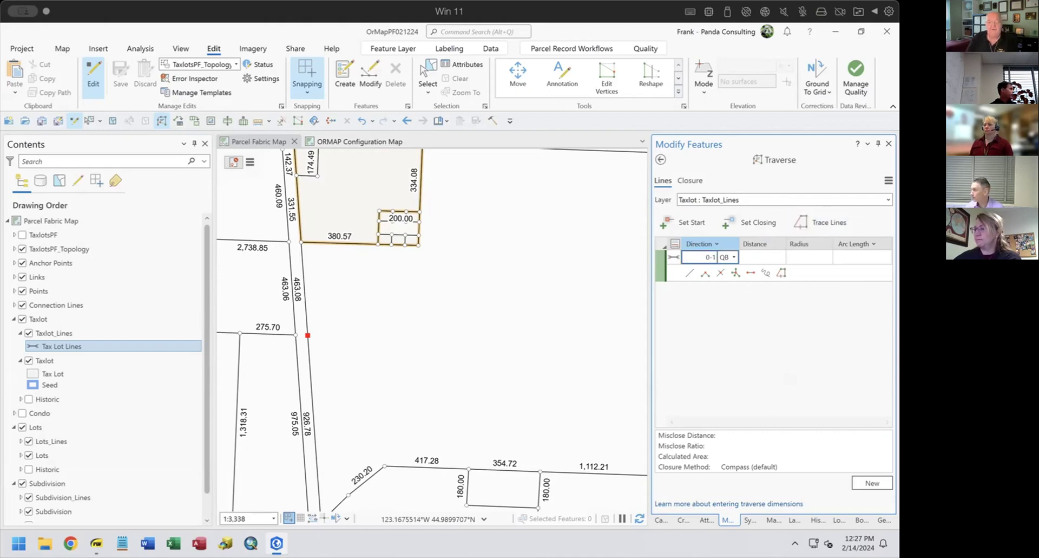
pyautogui.press('Tab')
pyautogui.write('100')
pyautogui.press('Return')
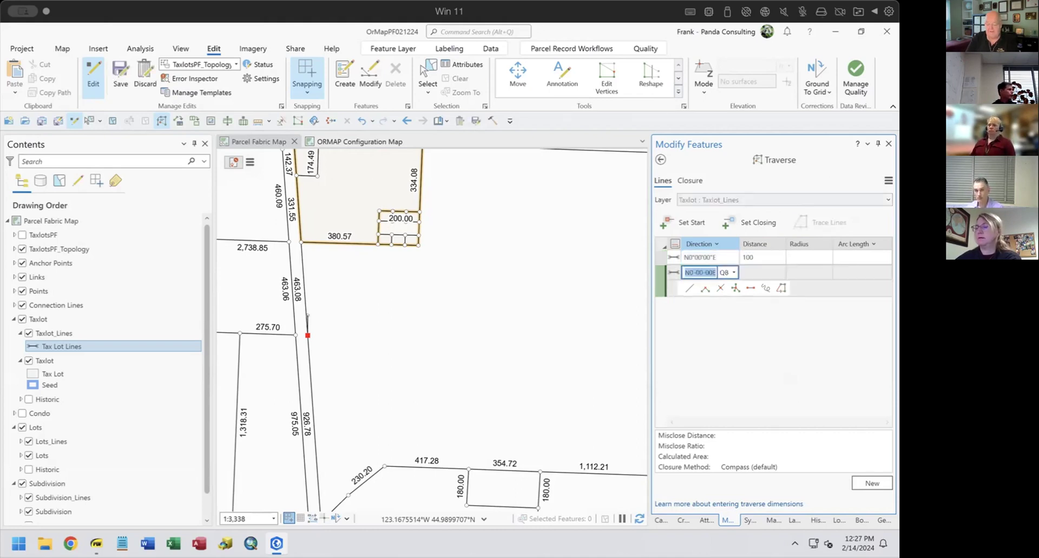
# Complete the square traverse with three more 100 ft courses, each deflected +90 degrees from the previous one.
pyautogui.write('+90')
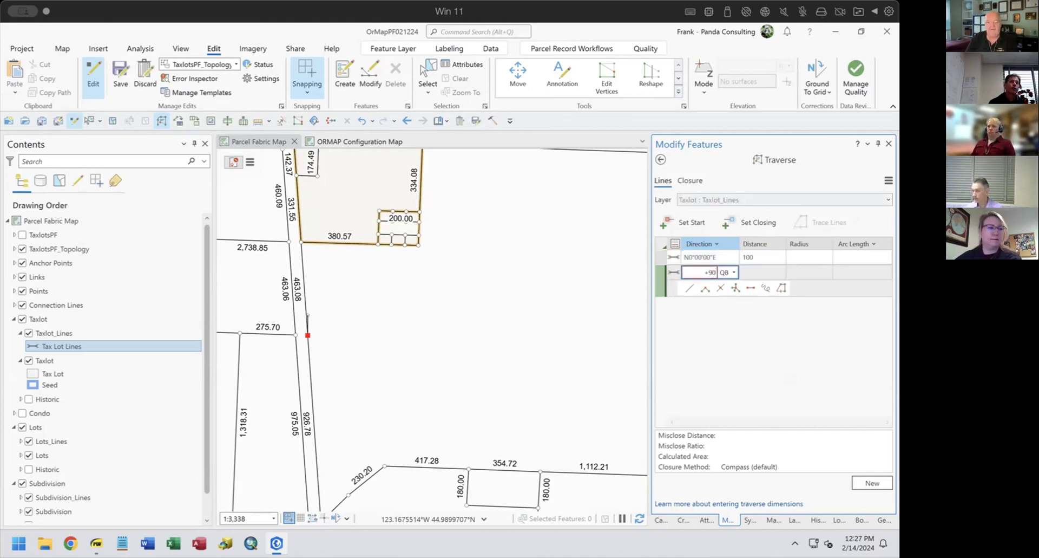
pyautogui.press('Tab')
pyautogui.press('Return')
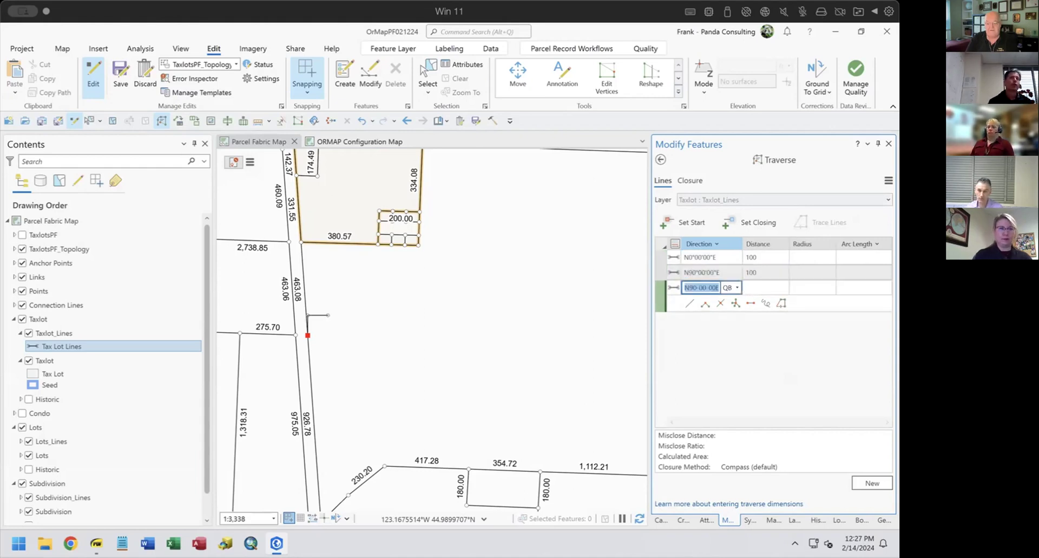
pyautogui.write('+90')
pyautogui.press('Tab')
pyautogui.press('Return')
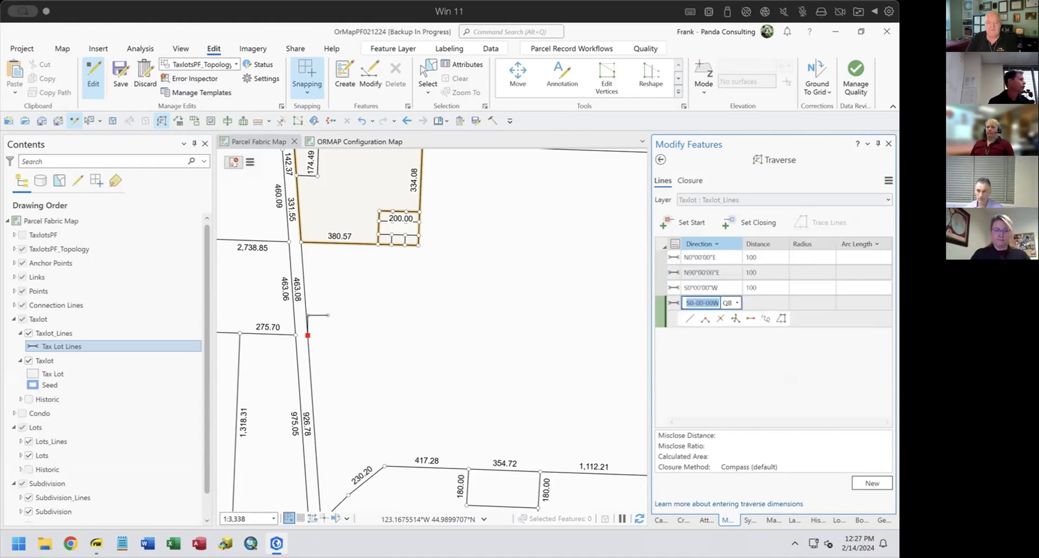
pyautogui.write('+90')
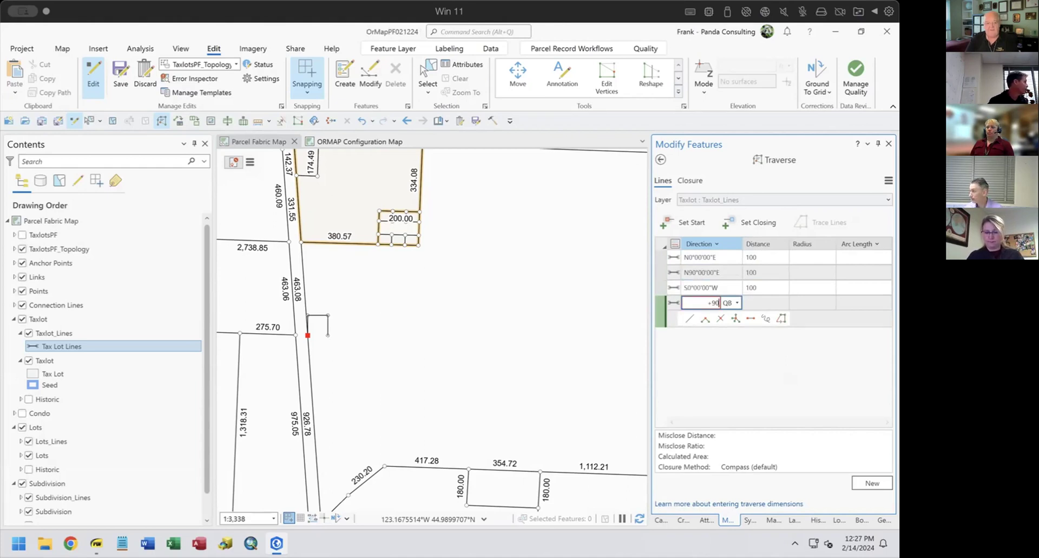
pyautogui.press('Tab')
pyautogui.press('Return')
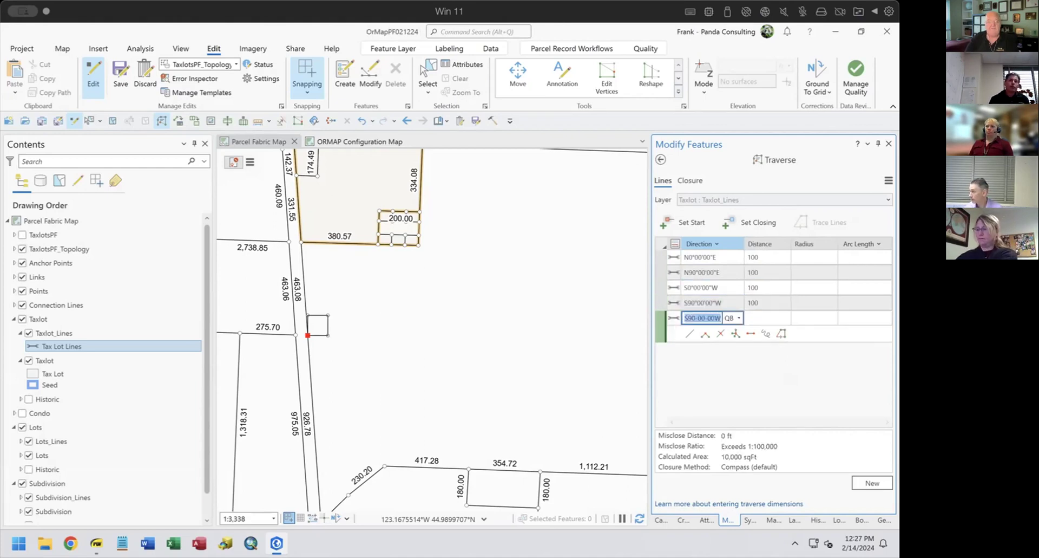
pyautogui.scroll(5, 311, 328)
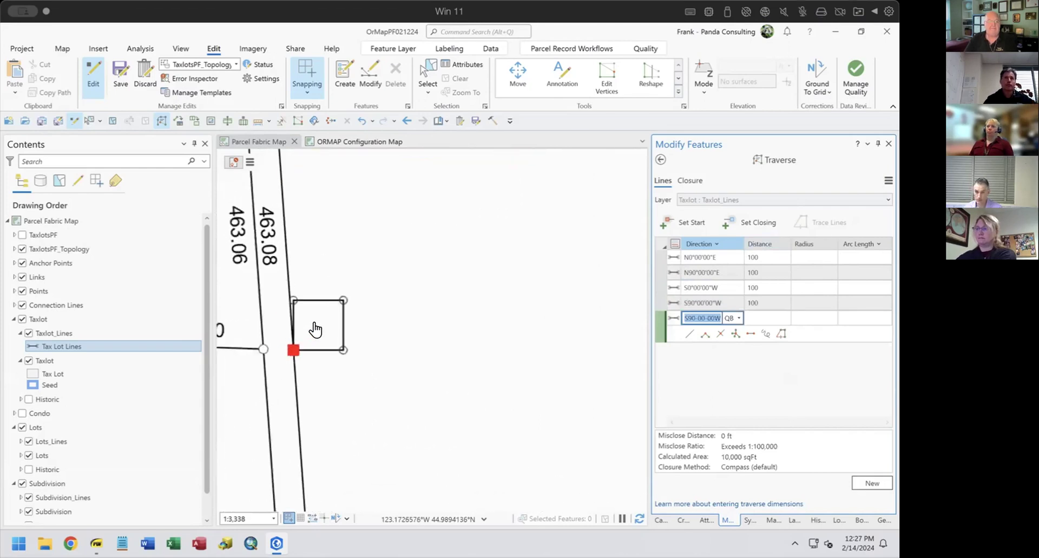
pyautogui.moveTo(325, 329); pyautogui.dragTo(383, 326)
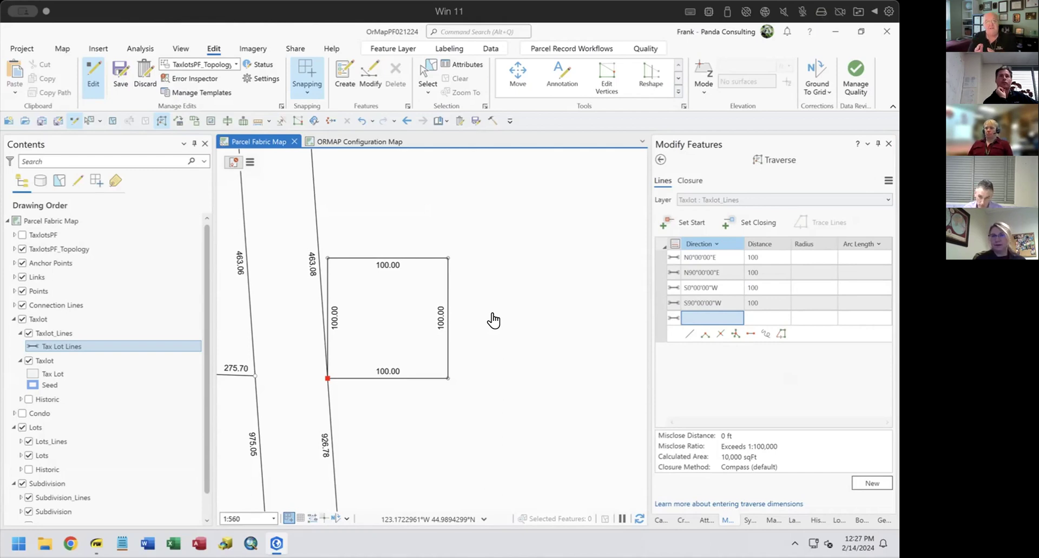
# Define a Ground to Grid correction with ground direction 0-1 and distance 0, drawing the grid line along the existing 463.08 line.
pyautogui.click(639, 49)
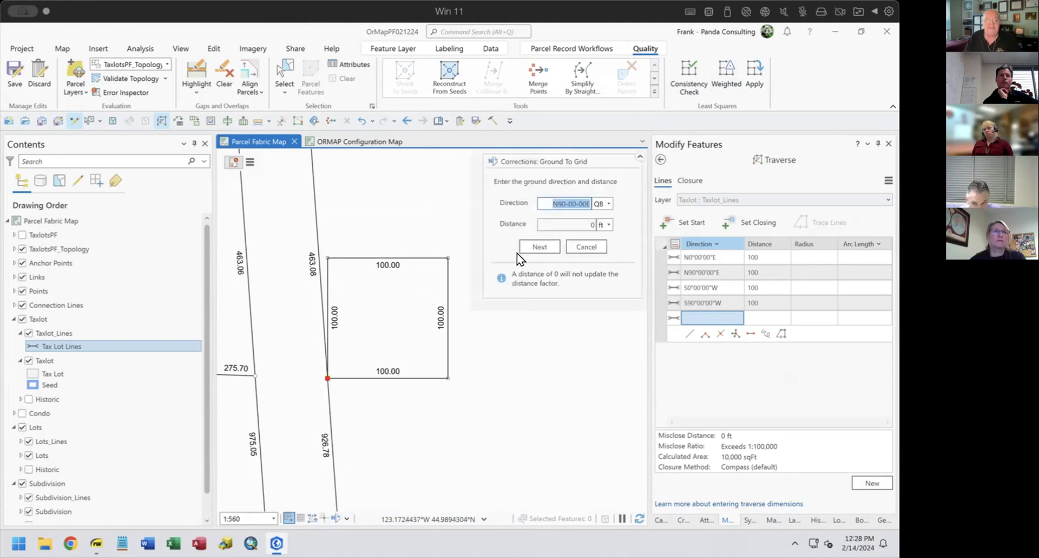
pyautogui.write('0-1')
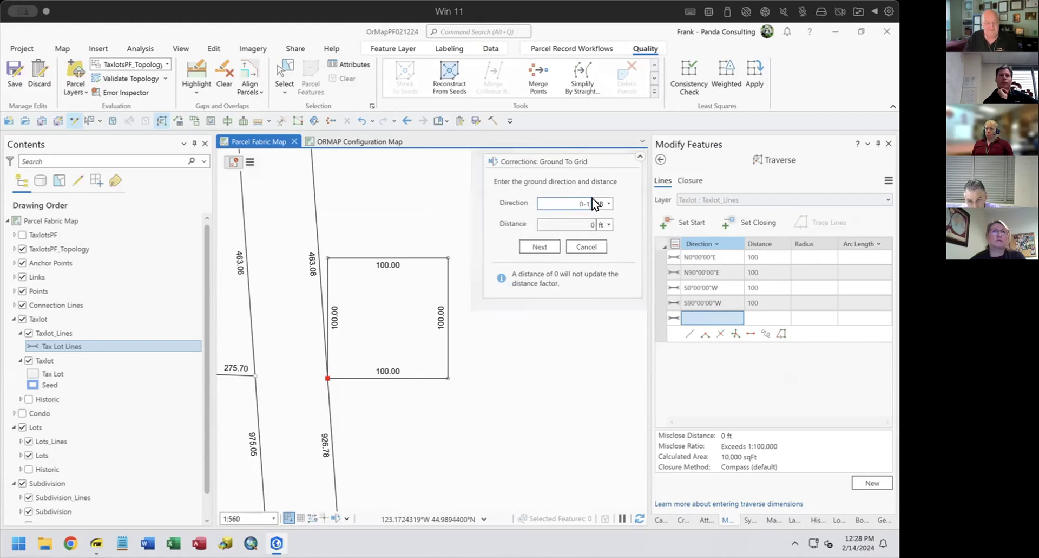
pyautogui.press('Tab')
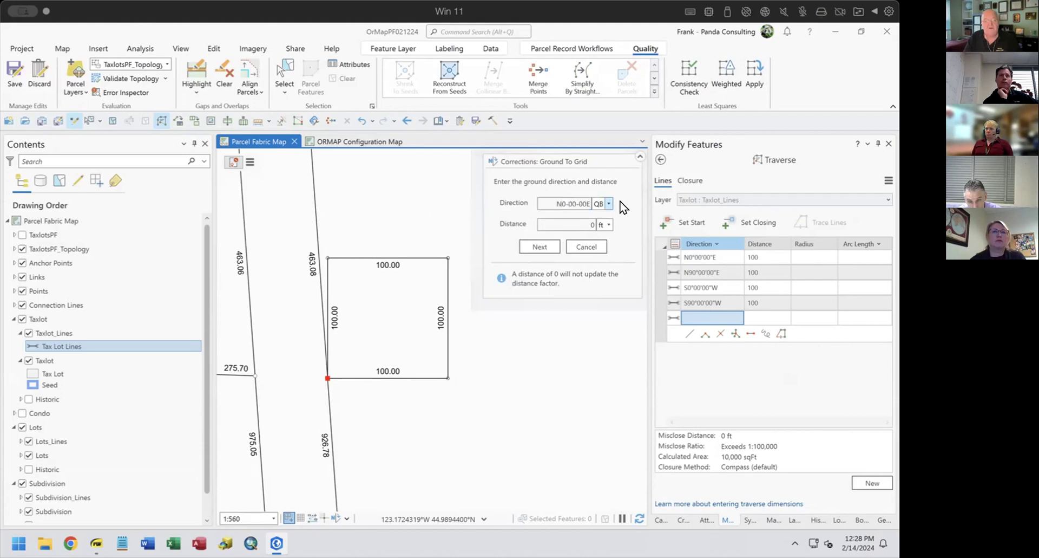
pyautogui.click(547, 244)
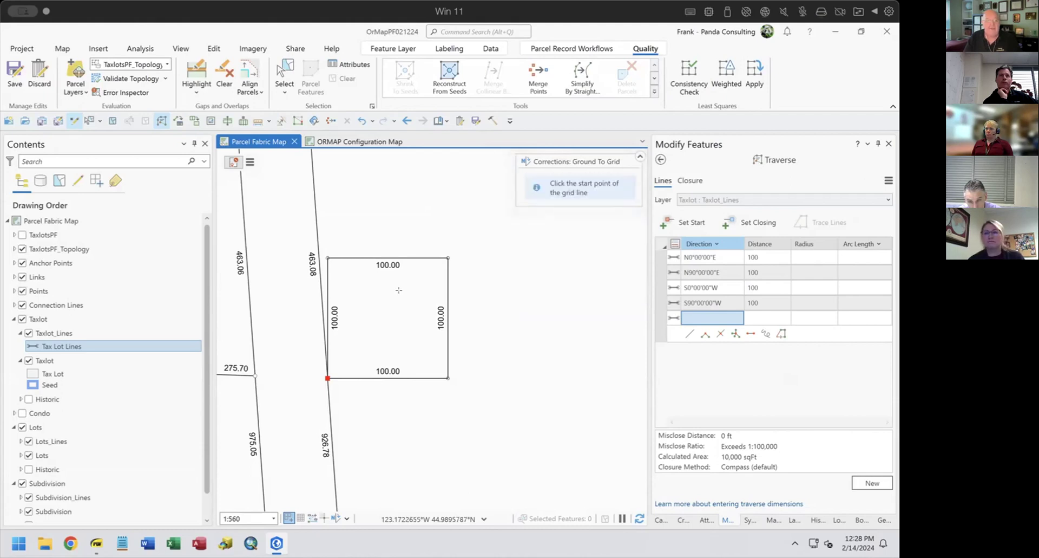
pyautogui.click(321, 297)
pyautogui.click(306, 174)
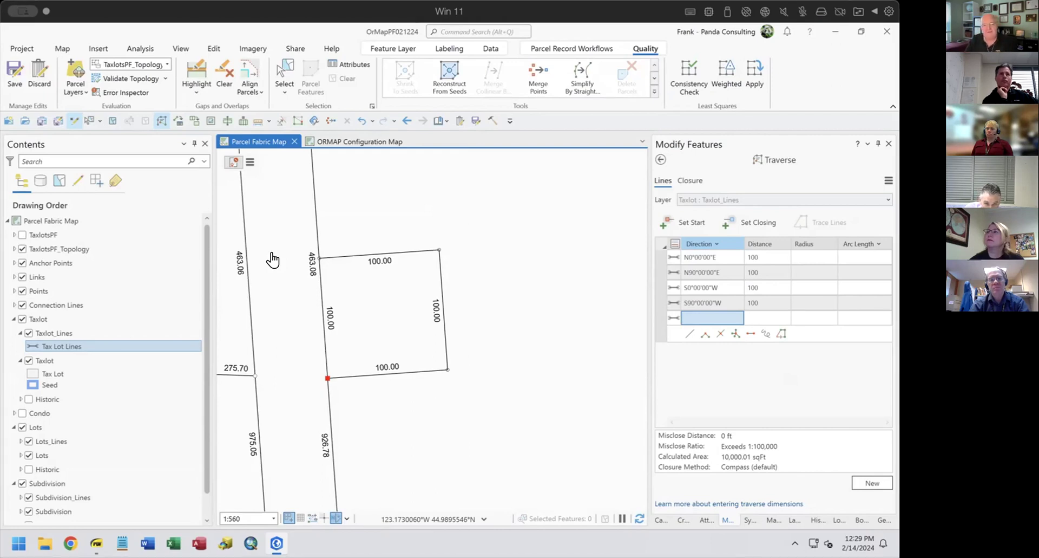
# Leave the traverse and select the square's lines, deselecting the adjoining long boundary lines.
pyautogui.click(659, 158)
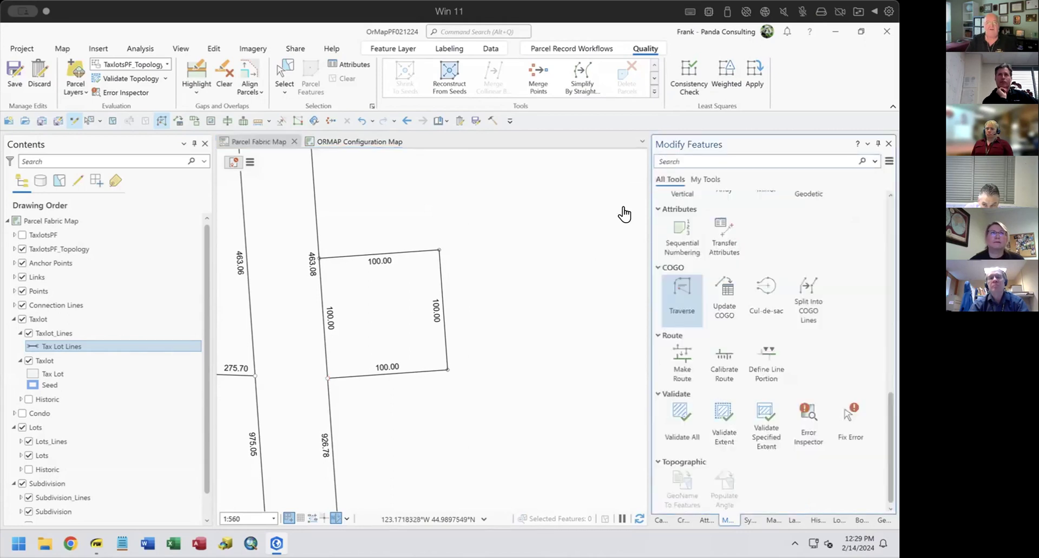
pyautogui.click(284, 73)
pyautogui.moveTo(297, 238); pyautogui.dragTo(479, 409)
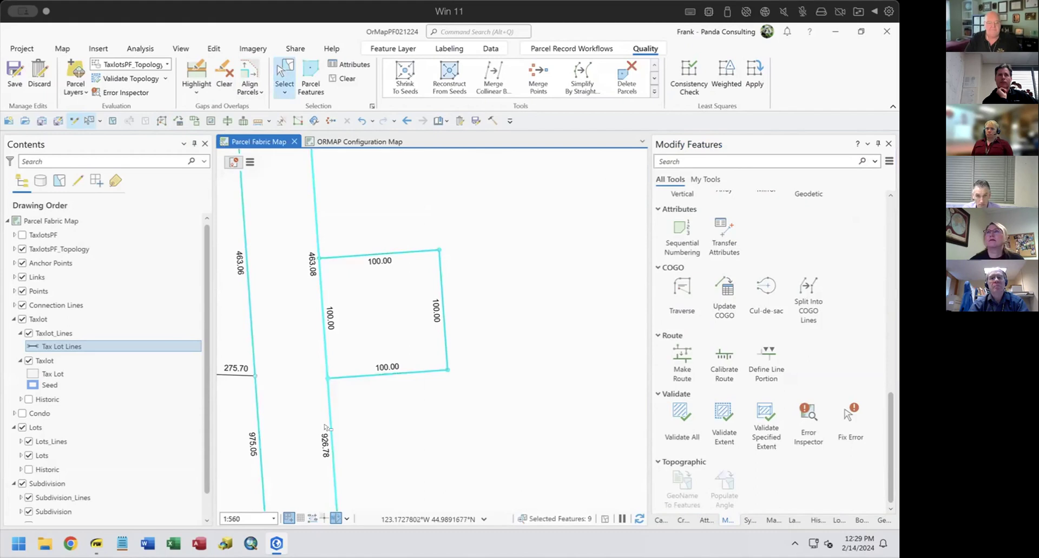
pyautogui.keyDown('ctrl'); pyautogui.click(313, 201); pyautogui.keyUp('ctrl')
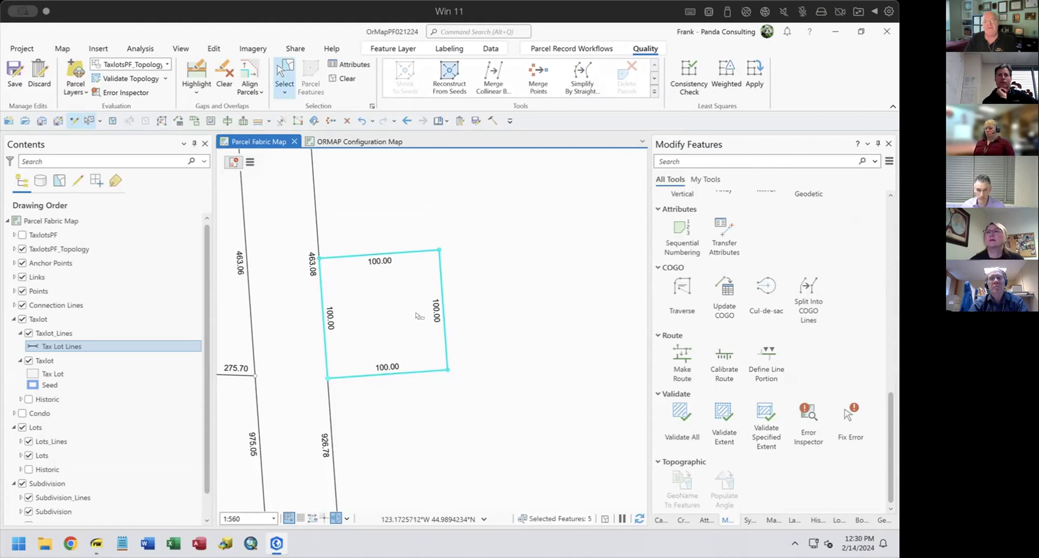
# Remove the point from the selection and review the COGO ground, rotation and scale attributes of the first traverse line.
pyautogui.click(705, 519)
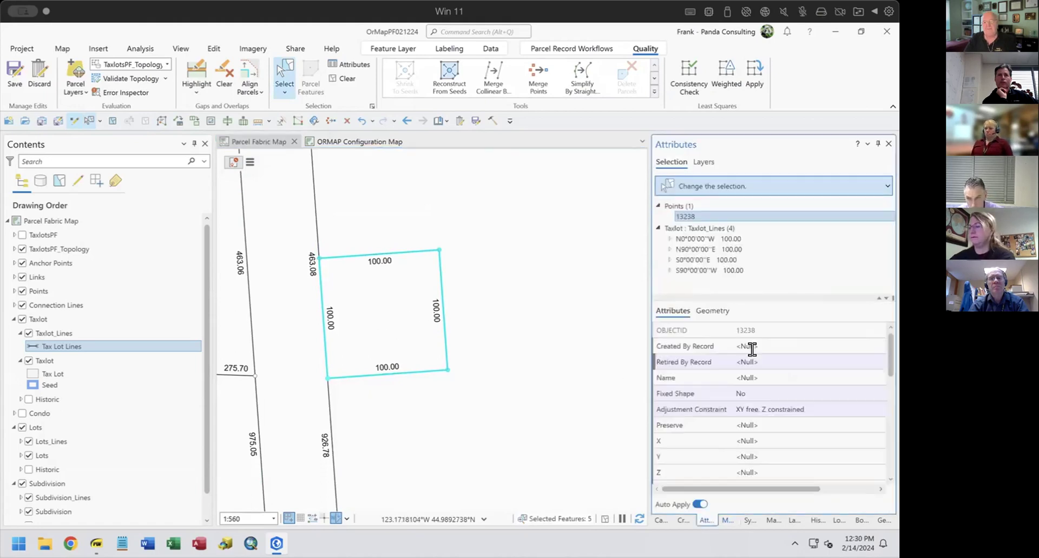
pyautogui.rightClick(671, 205)
pyautogui.click(725, 294)
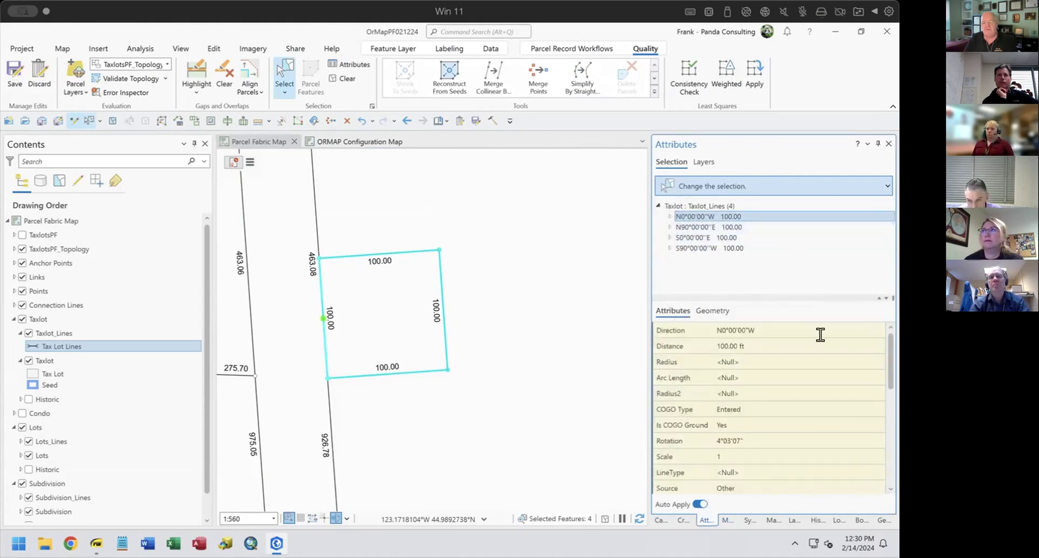
pyautogui.click(818, 434)
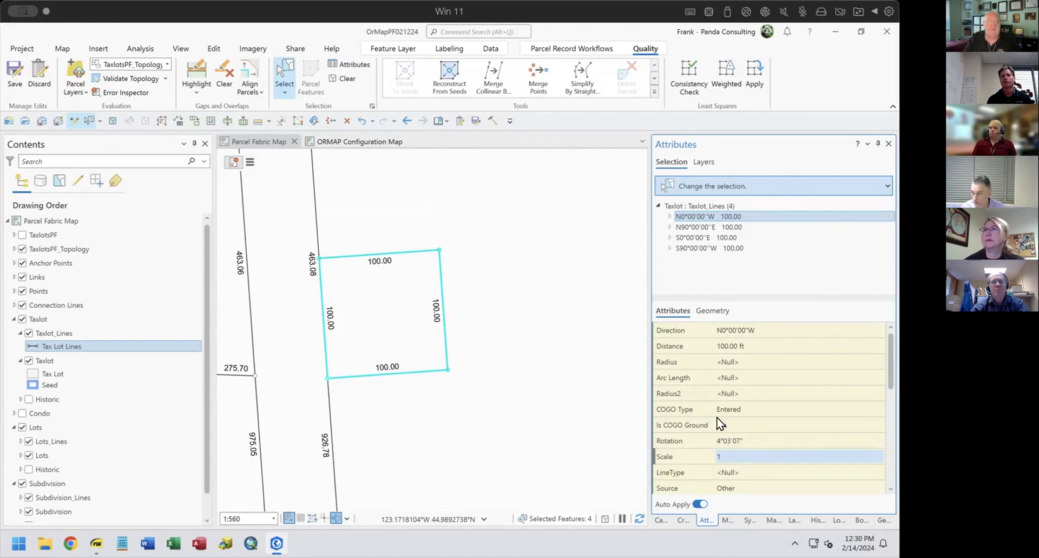
# Create a record named Adjust and assign the four selected traverse lines to it.
pyautogui.click(248, 162)
pyautogui.click(274, 160)
pyautogui.click(817, 160)
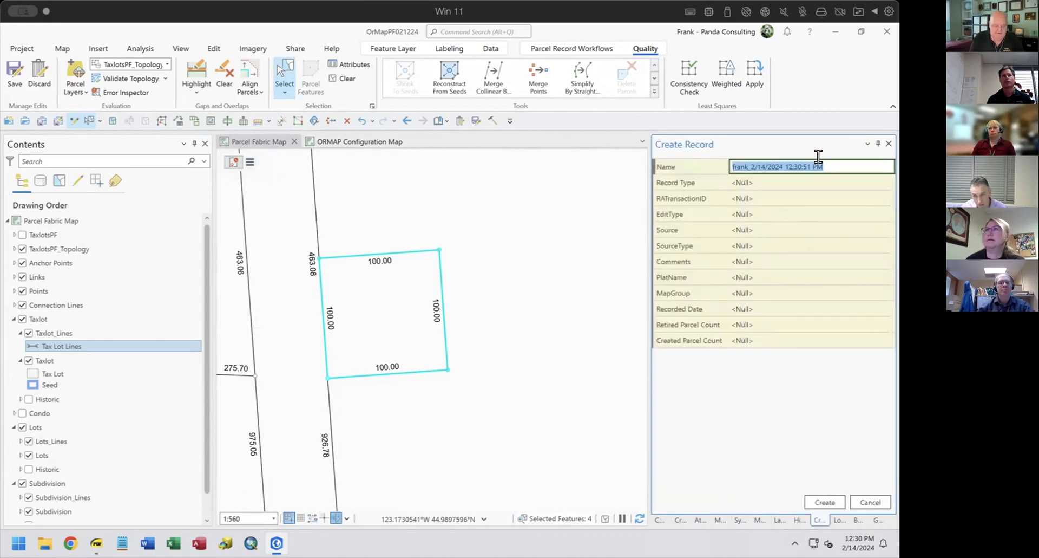
pyautogui.write('Adjust')
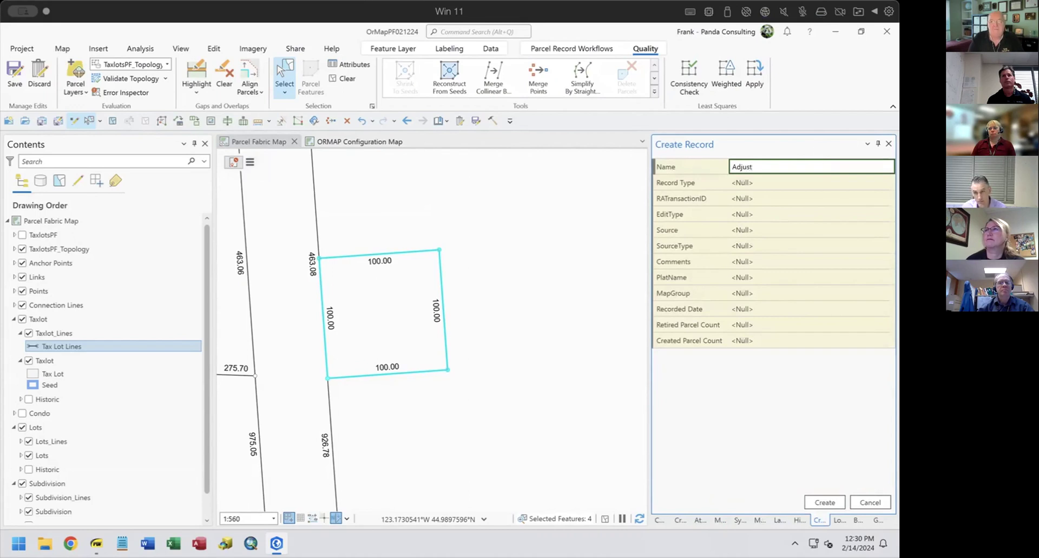
pyautogui.press('Tab')
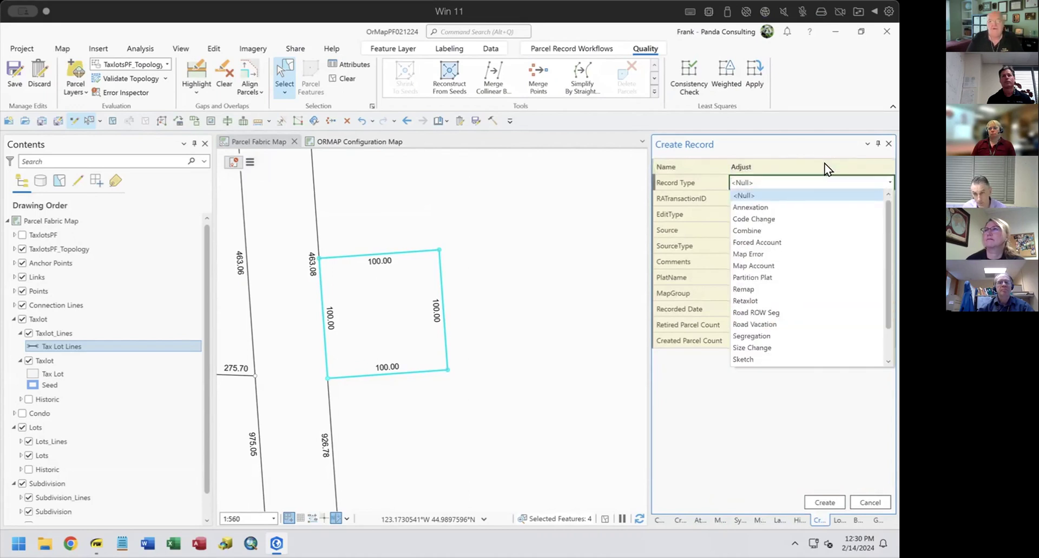
pyautogui.click(829, 499)
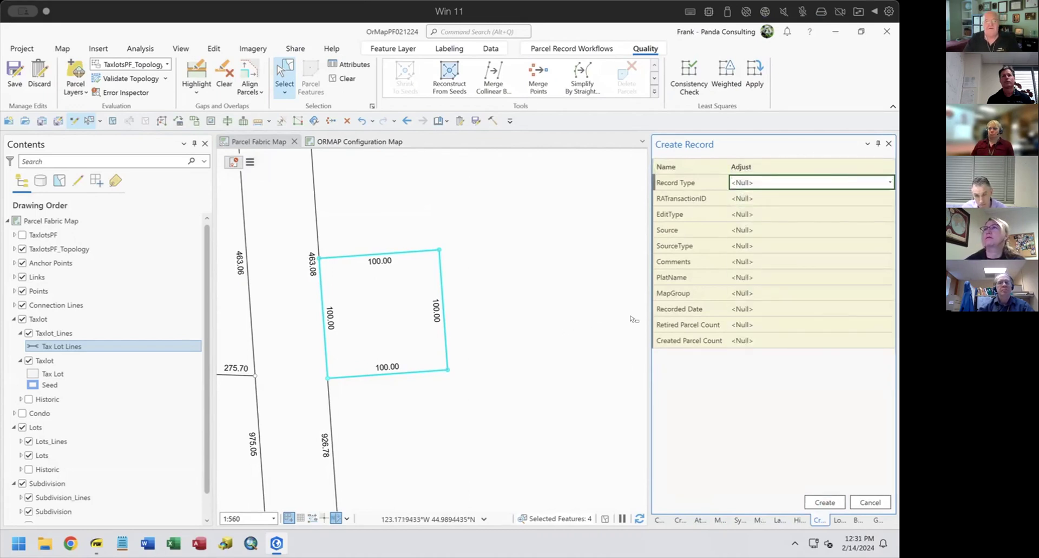
pyautogui.click(820, 498)
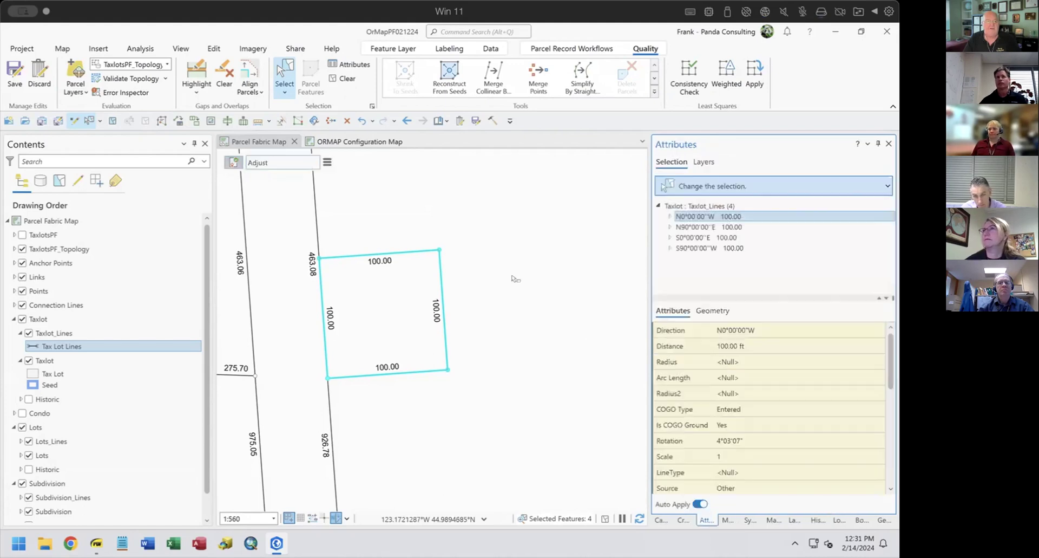
pyautogui.click(326, 162)
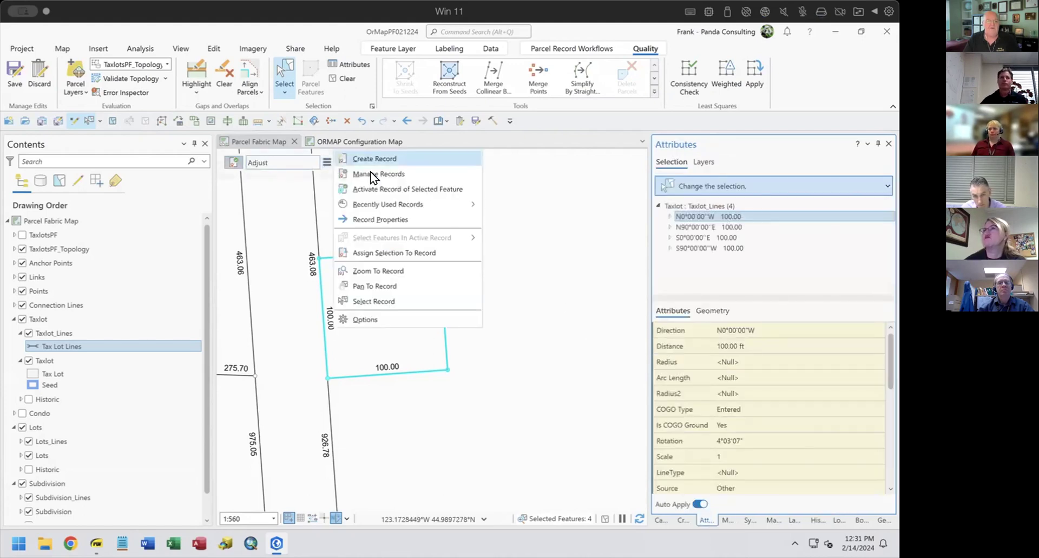
pyautogui.click(435, 253)
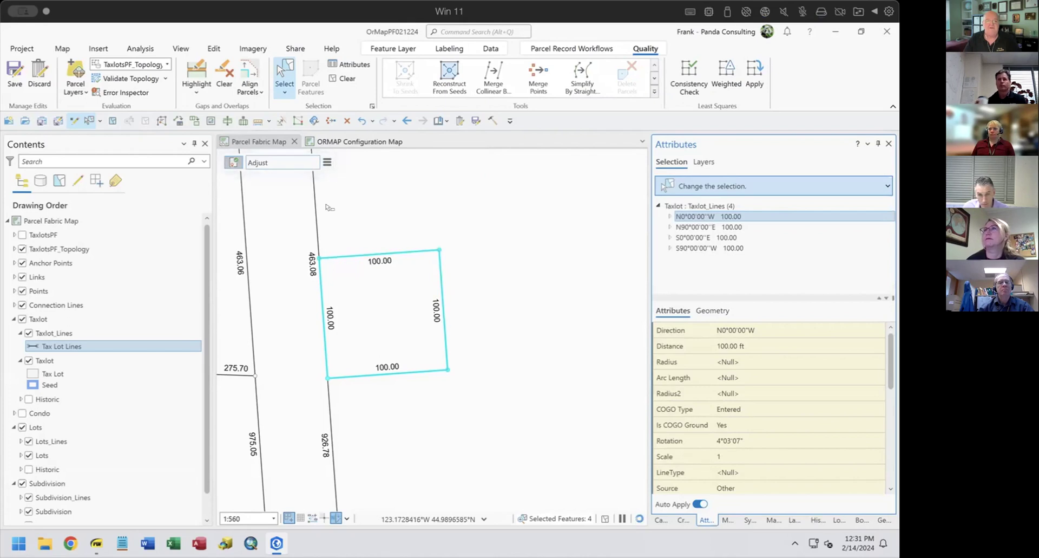
# Create seeds for the Adjust record and build the square taxlot parcel.
pyautogui.click(564, 43)
pyautogui.click(778, 77)
pyautogui.click(812, 70)
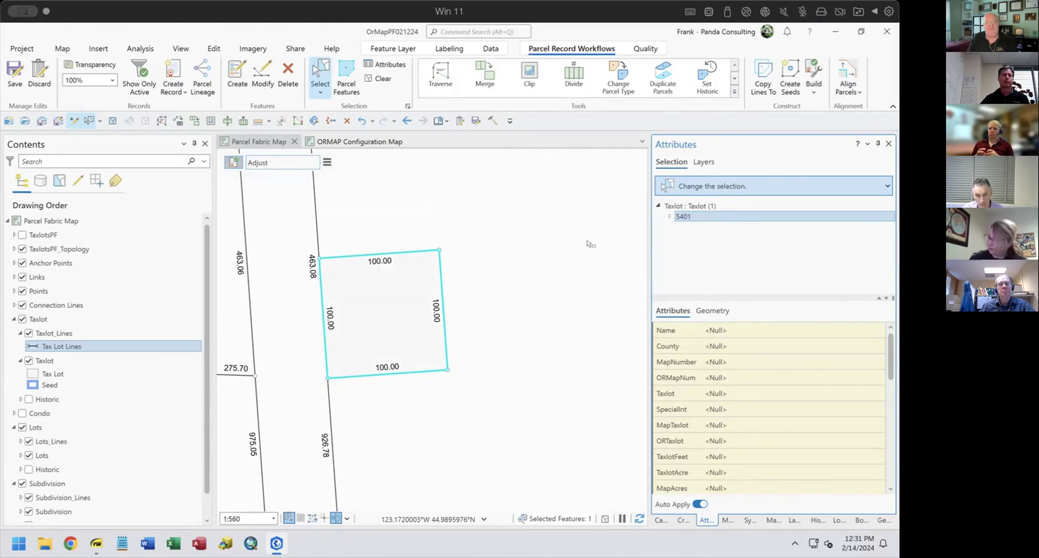
# Switch to the training PDF's Ground to Grid page.
pyautogui.click(334, 518)
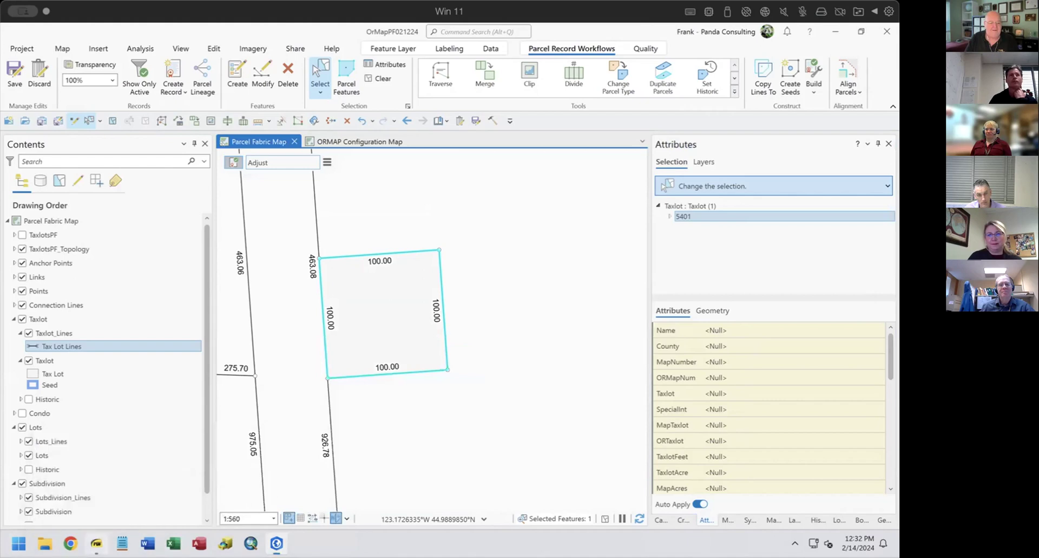
pyautogui.click(105, 496)
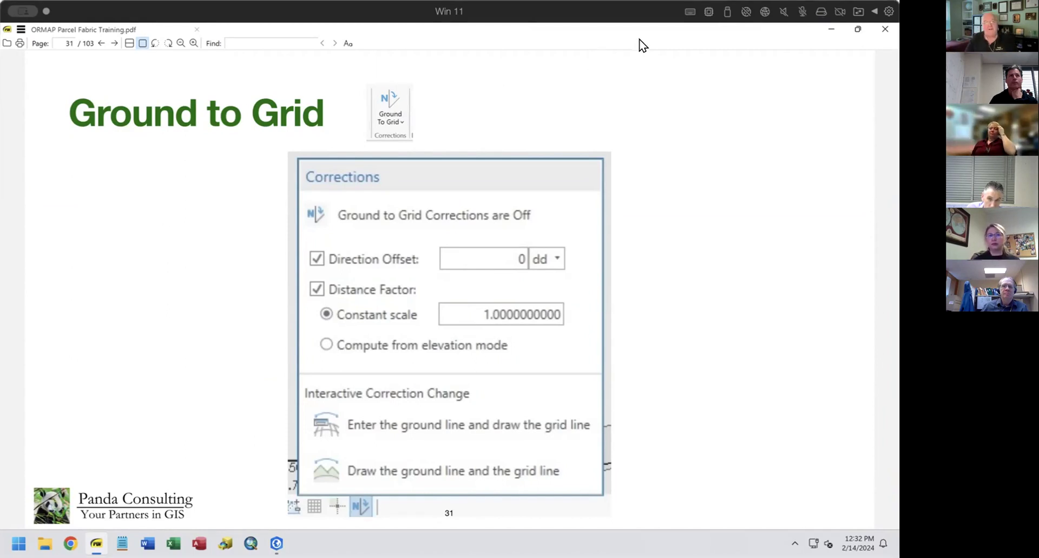
pyautogui.click(827, 28)
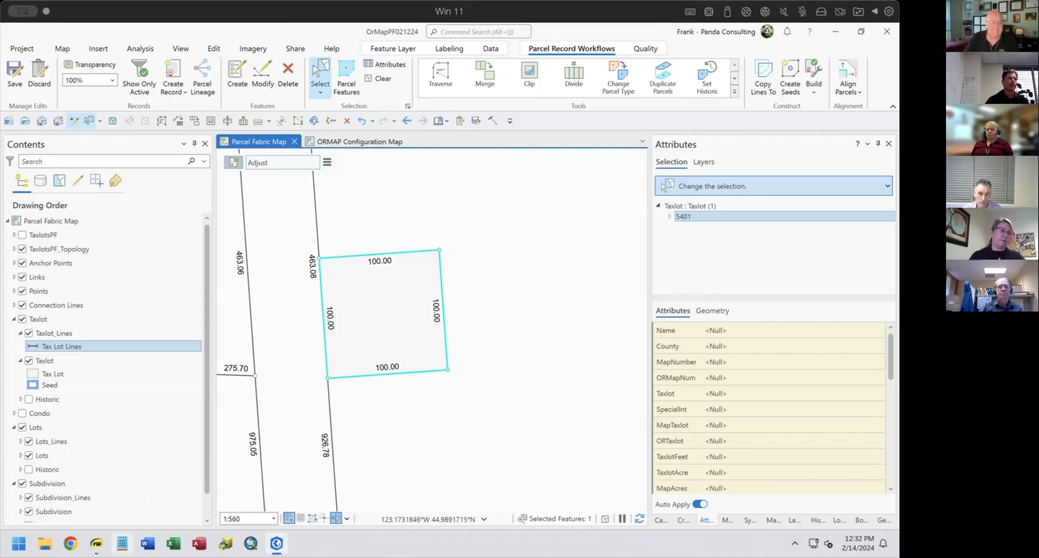
pyautogui.click(96, 543)
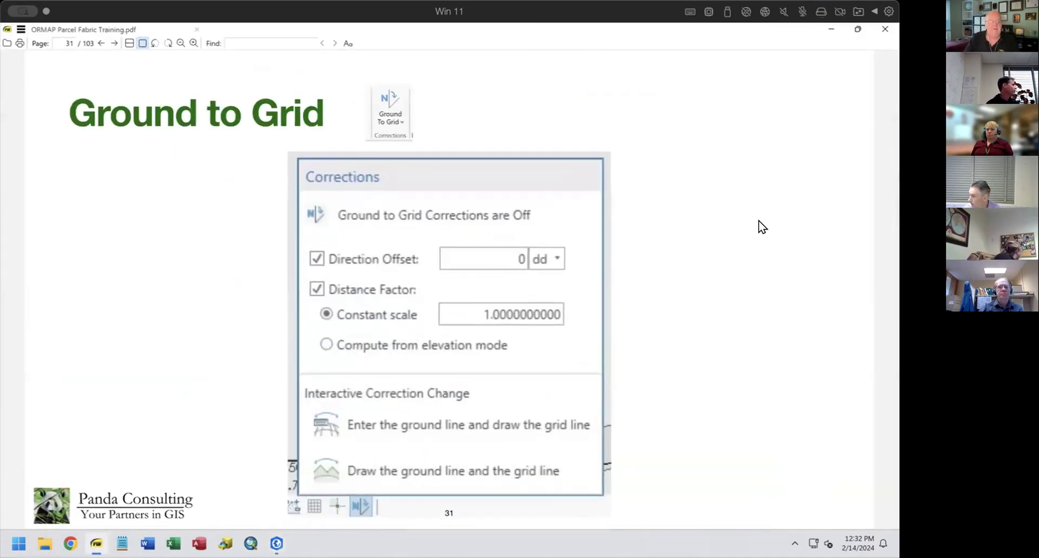
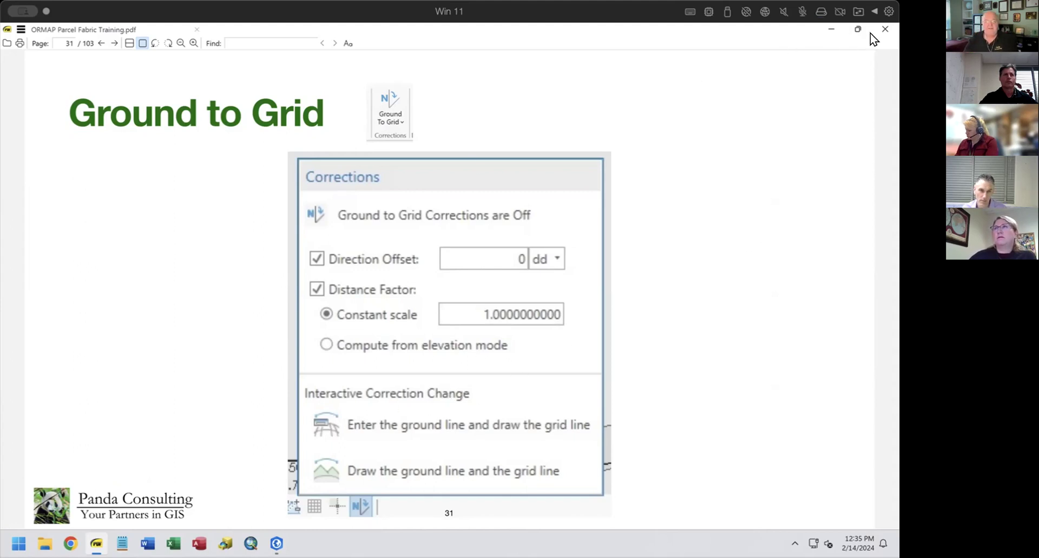
# Switch back to ArcGIS Pro and select the taxlot lines that belong to the active Adjust record.
pyautogui.click(832, 29)
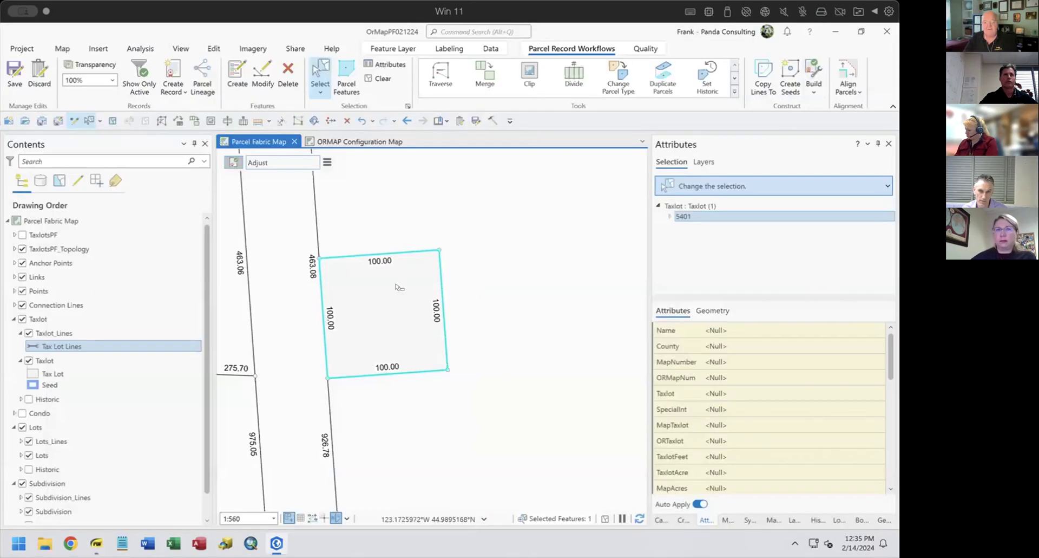
pyautogui.scroll(-3, 765, 400)
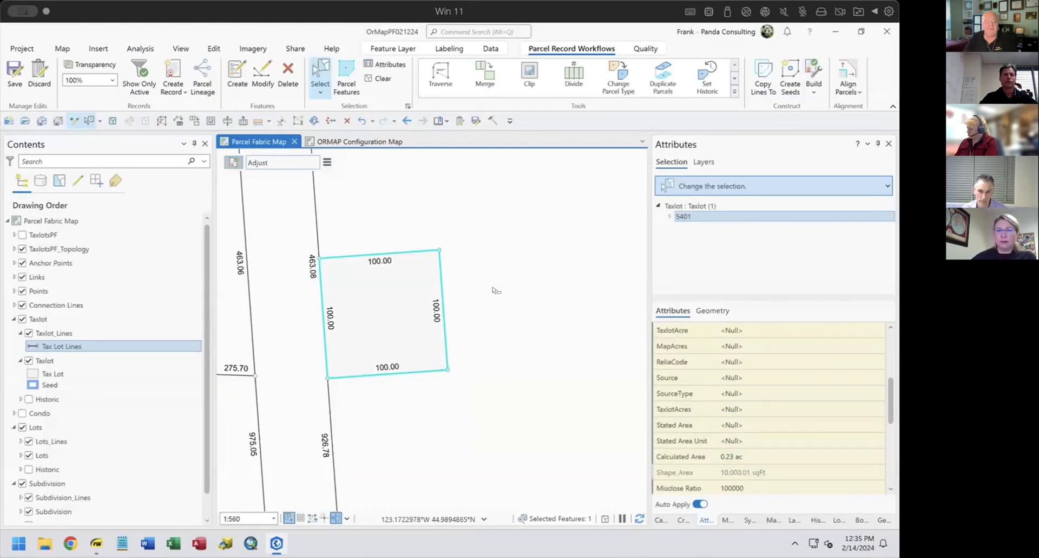
pyautogui.click(327, 162)
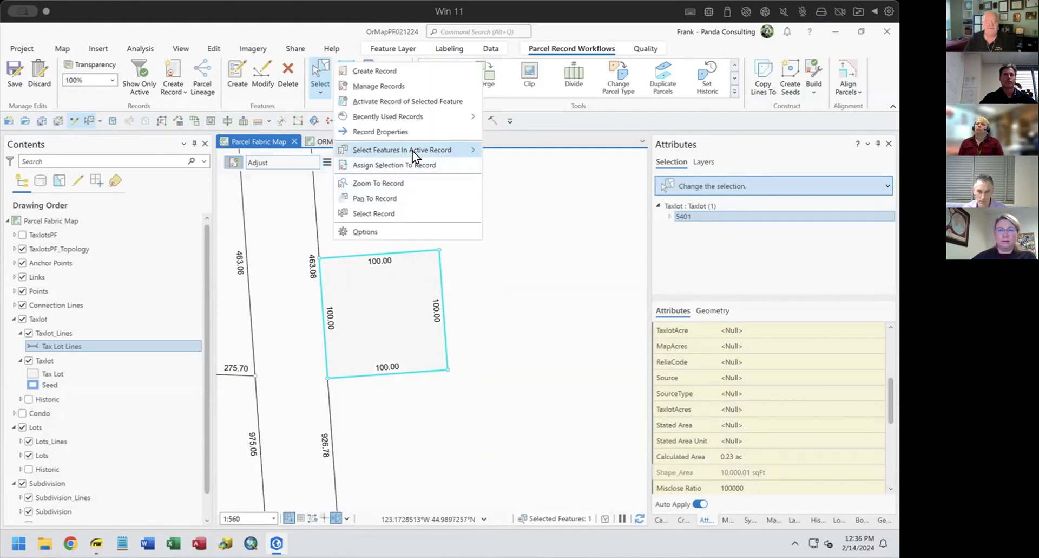
pyautogui.moveTo(412, 150)
pyautogui.click(507, 182)
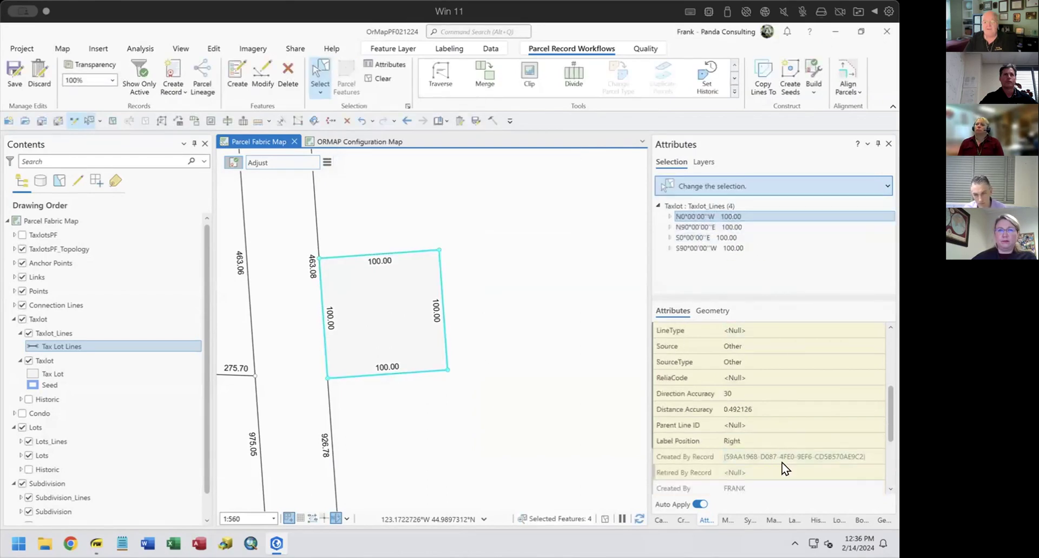
# Examine the first selected line's attributes, including its creating record, accuracies, COGO type, Is COGO Ground, rotation and scale.
pyautogui.scroll(-2, 771, 399)
pyautogui.scroll(2, 771, 399)
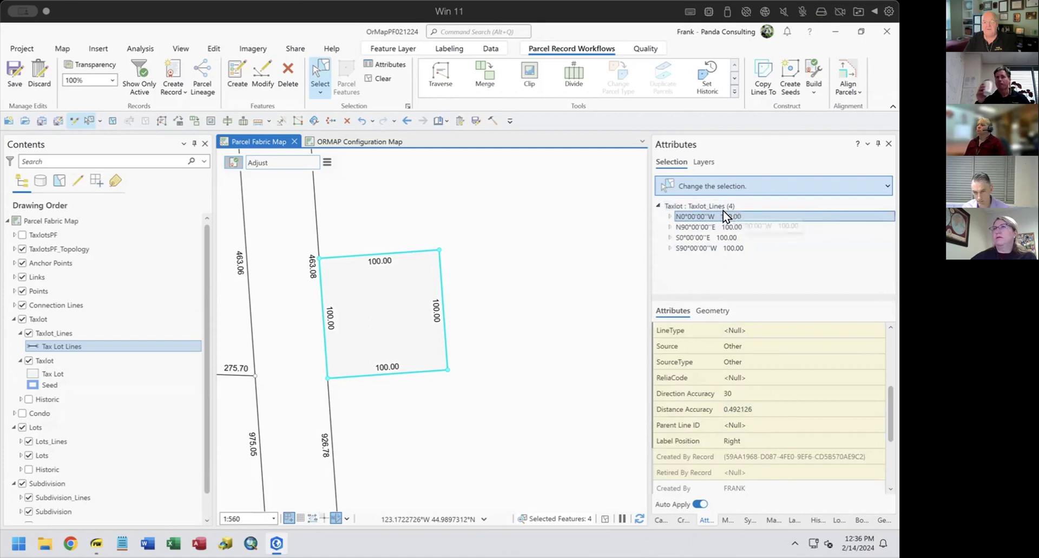
pyautogui.scroll(-2, 774, 396)
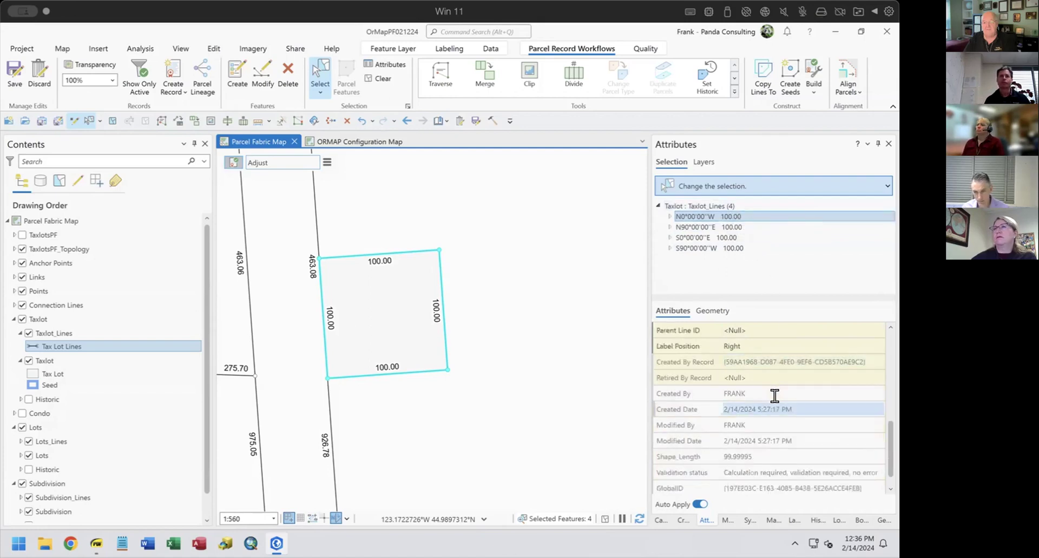
pyautogui.scroll(2, 776, 396)
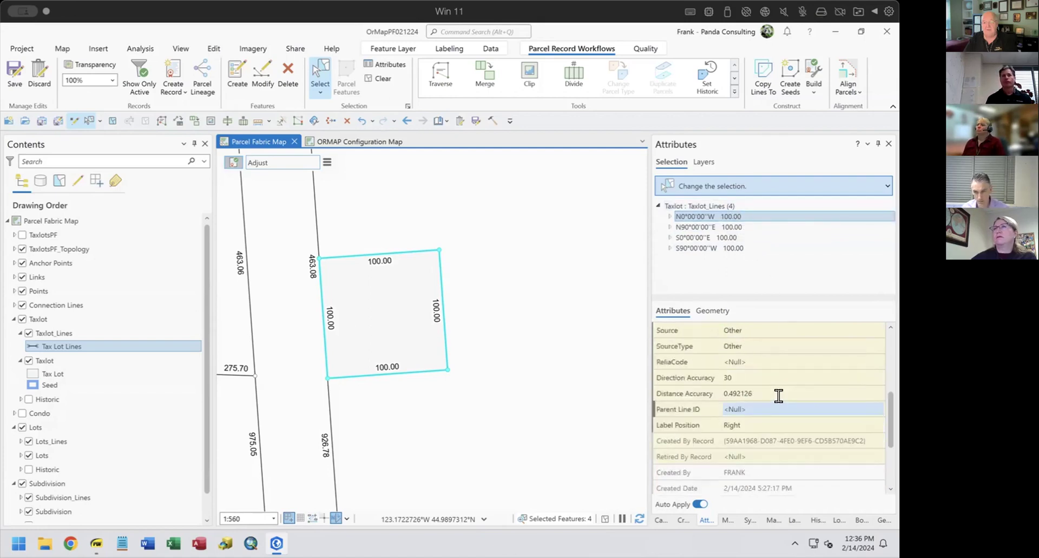
pyautogui.scroll(1, 778, 396)
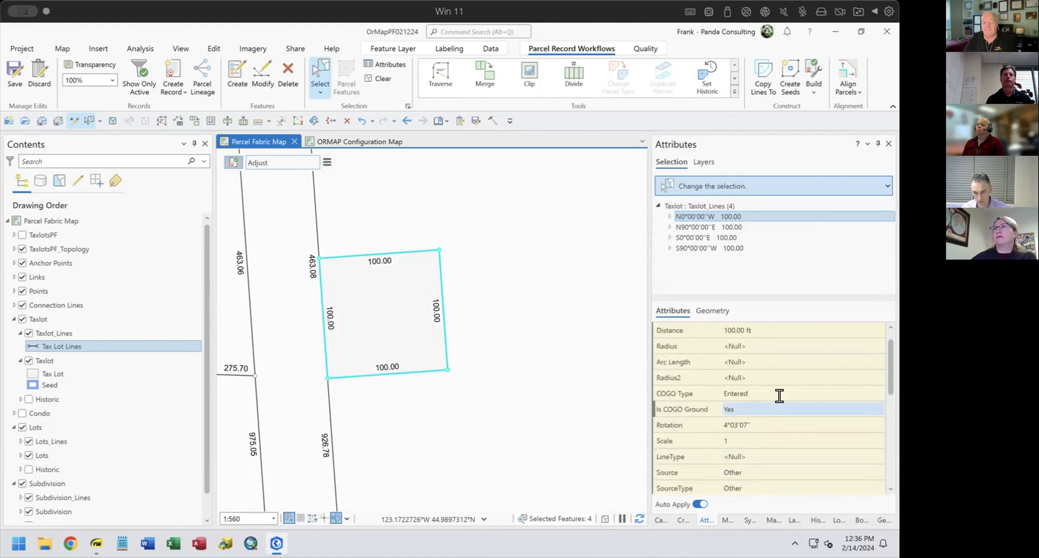
pyautogui.scroll(2, 781, 401)
pyautogui.click(788, 417)
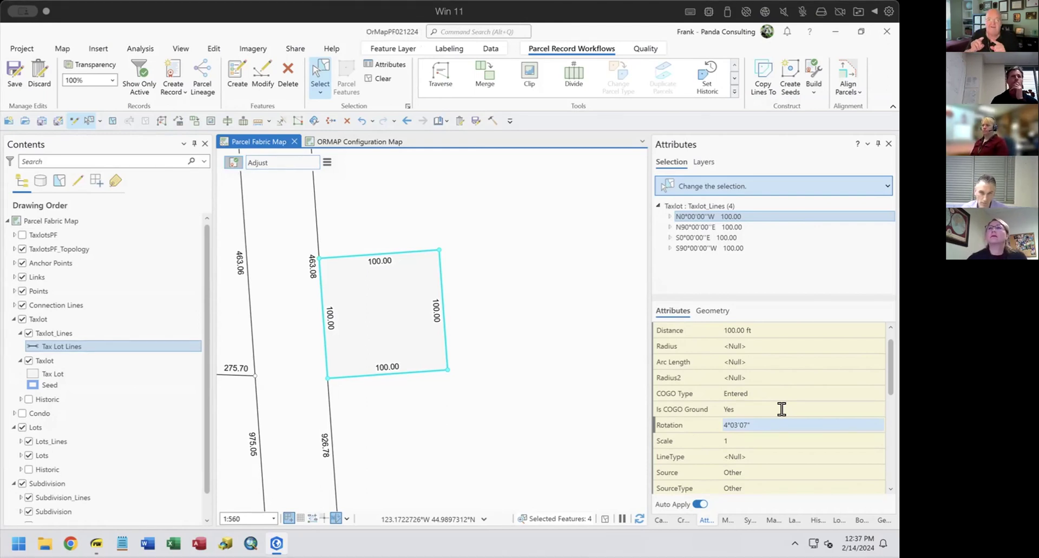
pyautogui.click(753, 406)
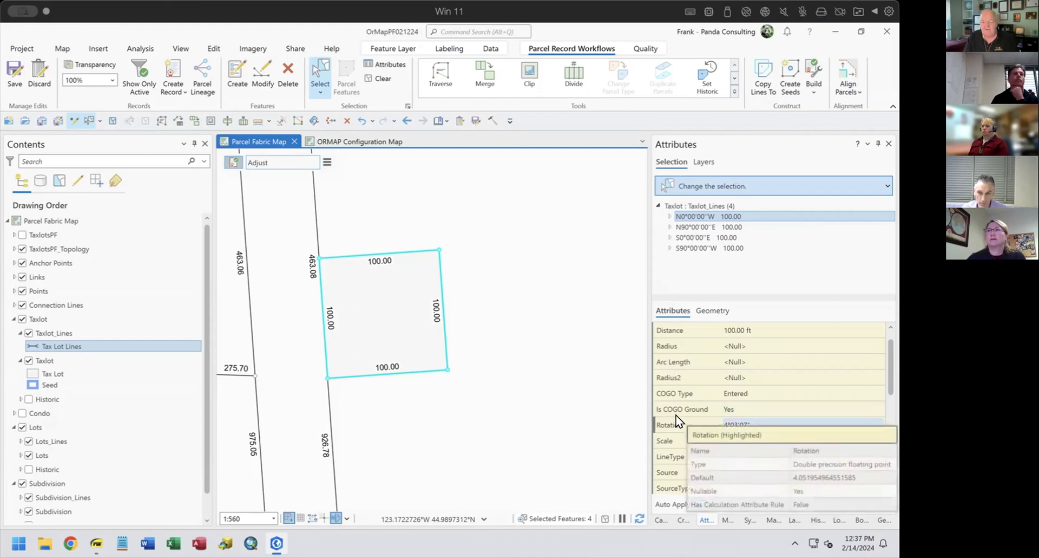
pyautogui.moveTo(667, 433)
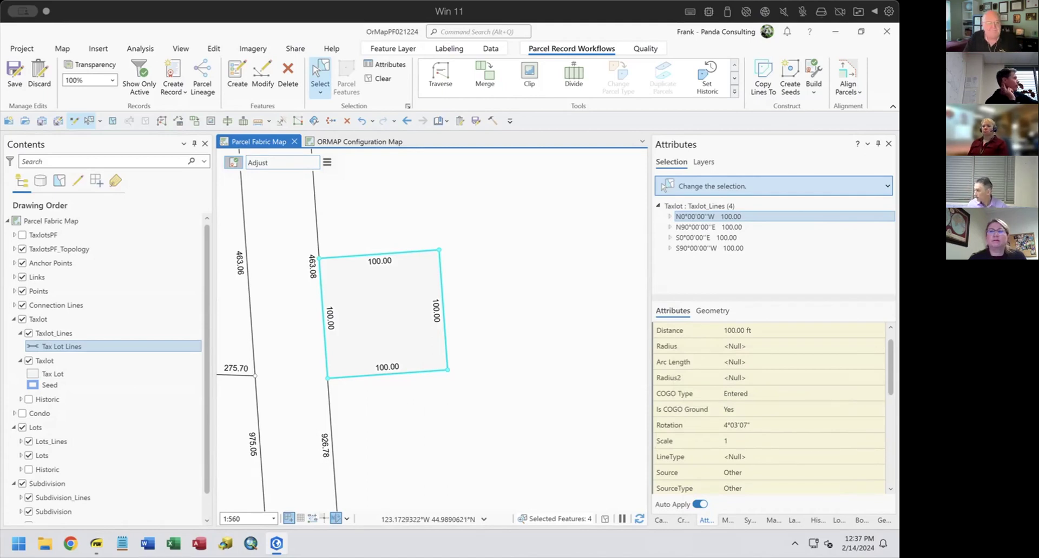
pyautogui.click(96, 543)
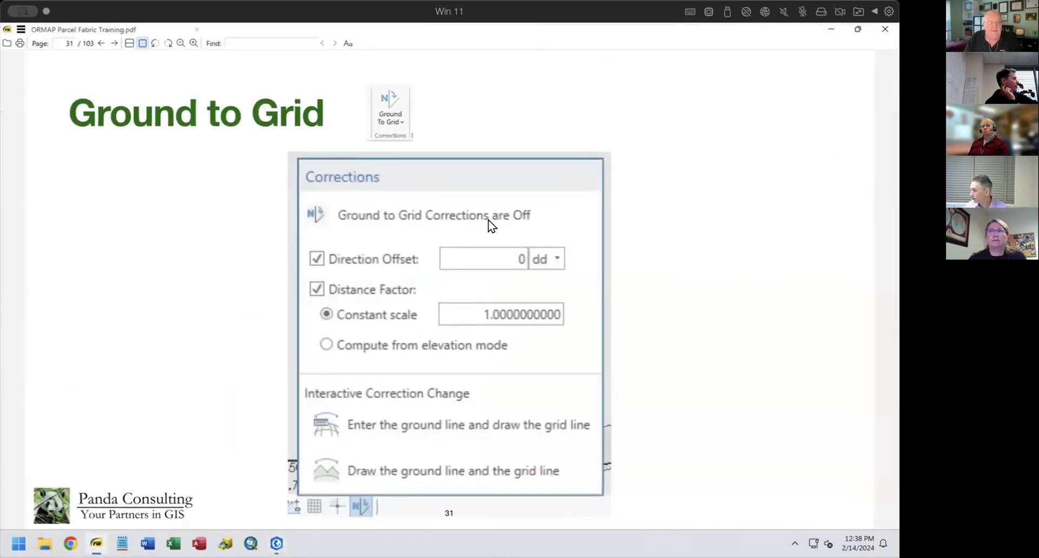
pyautogui.press('Right')
pyautogui.press('Left')
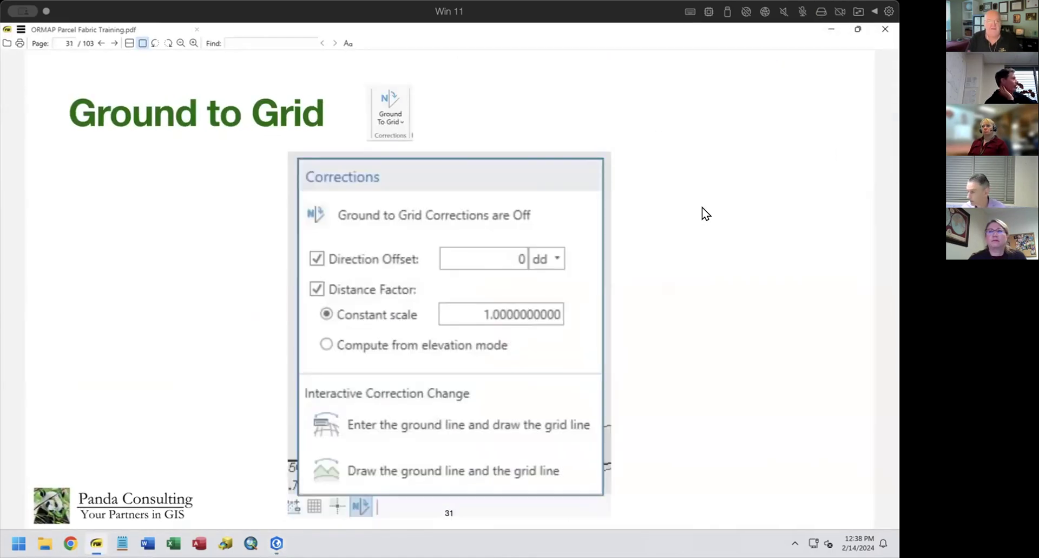
pyautogui.click(830, 28)
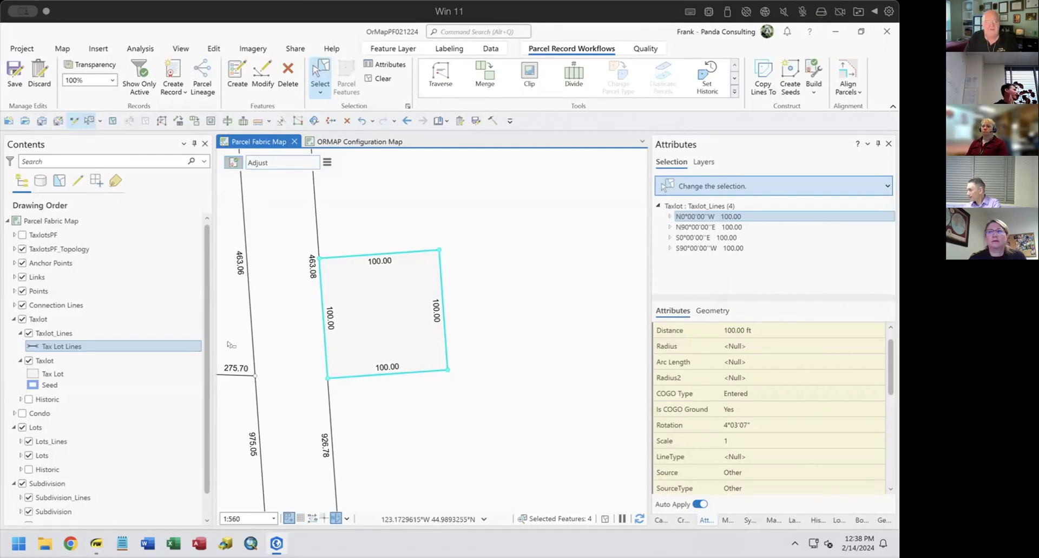
# Open the field design view of the Taxlot_Lines layer.
pyautogui.click(75, 344)
pyautogui.rightClick(76, 342)
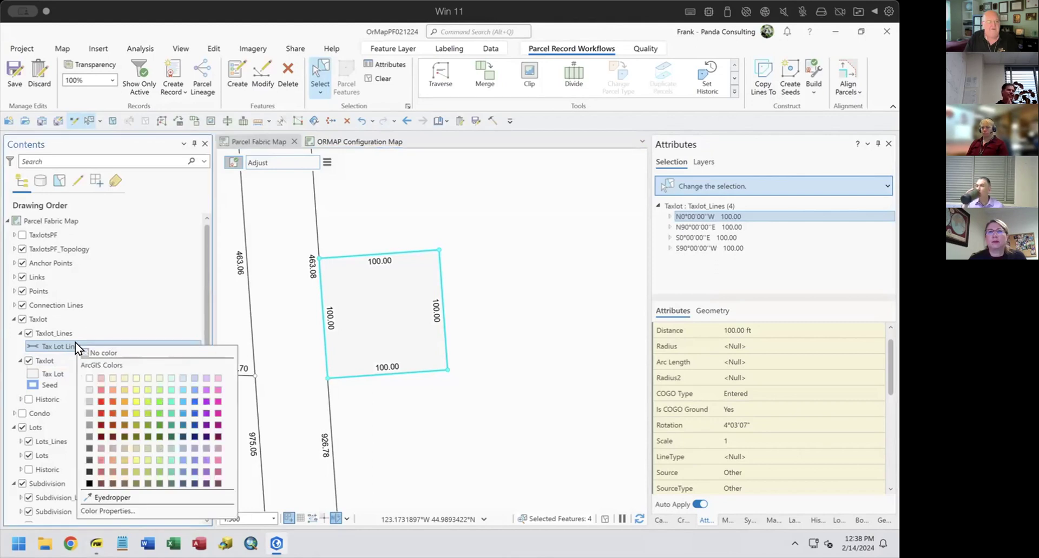
pyautogui.click(49, 331)
pyautogui.rightClick(48, 330)
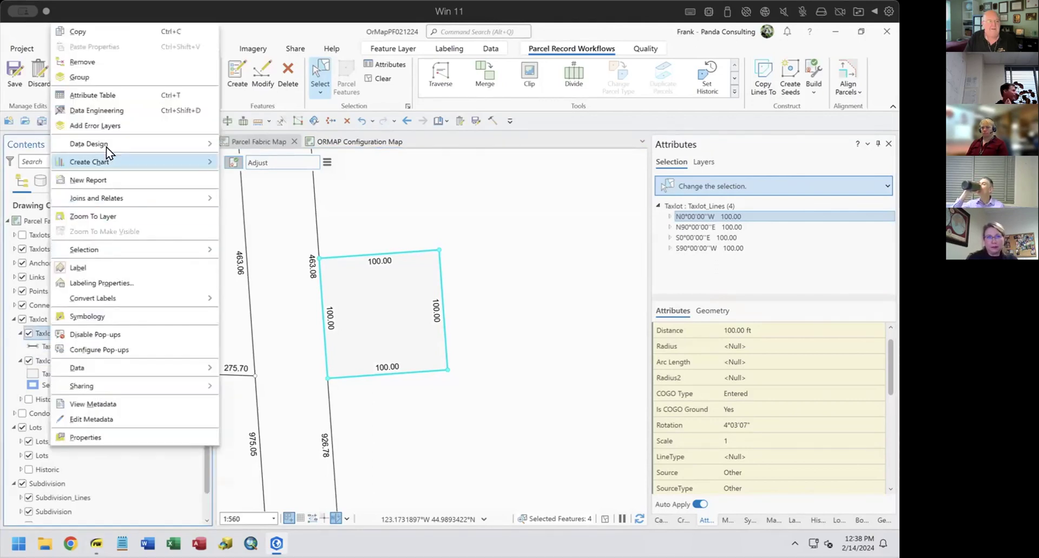
pyautogui.moveTo(111, 146)
pyautogui.click(240, 160)
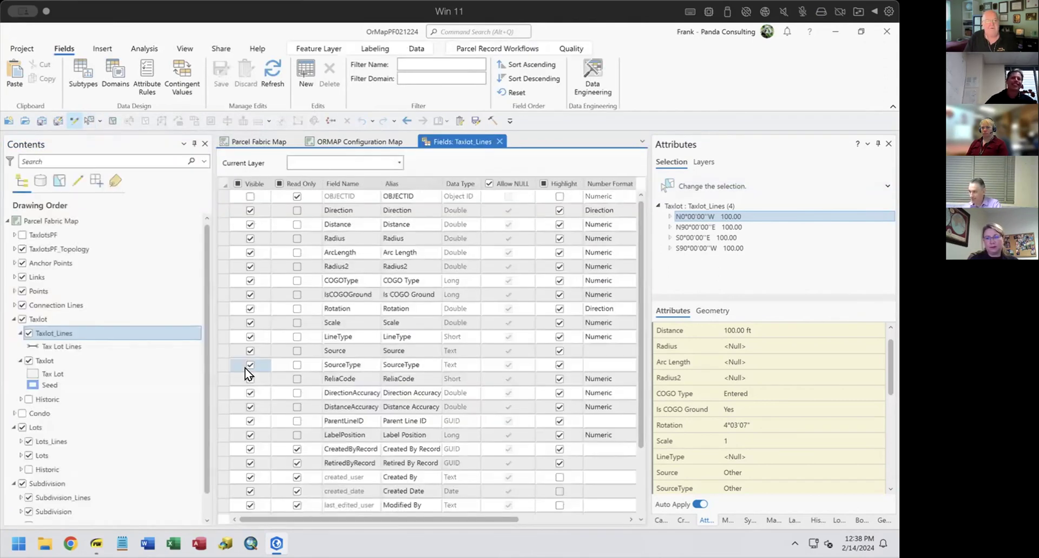
# Review the Direction through Radius2 fields and the default choices for COGO Type, then close the Taxlot_Lines fields view without changes.
pyautogui.click(219, 265)
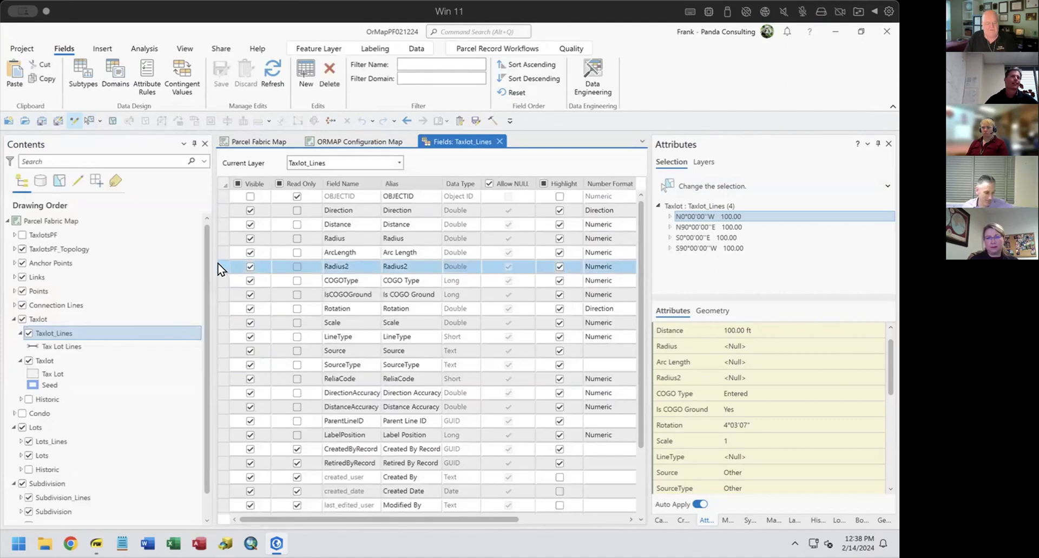
pyautogui.keyDown('shift'); pyautogui.click(225, 208); pyautogui.keyUp('shift')
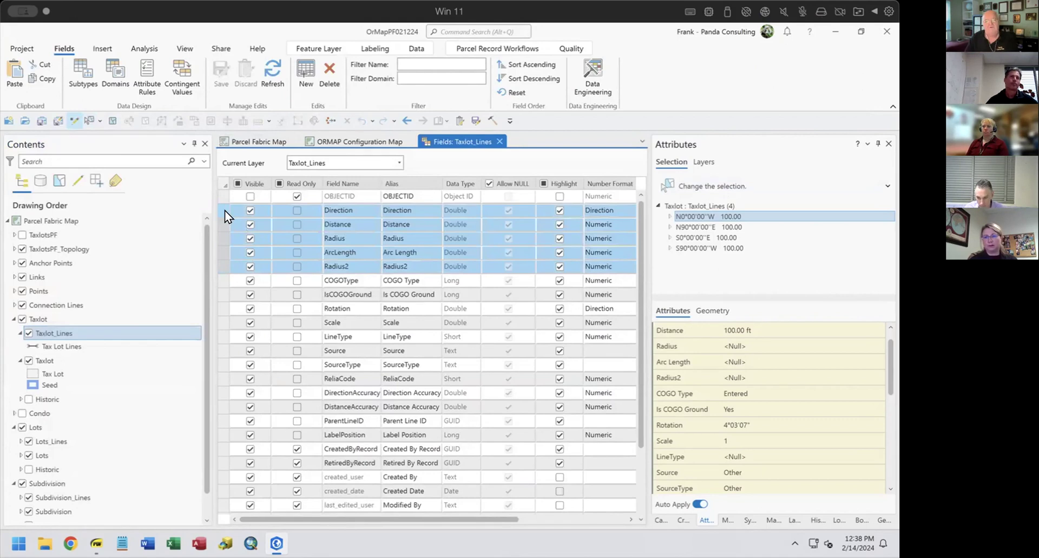
pyautogui.click(219, 279)
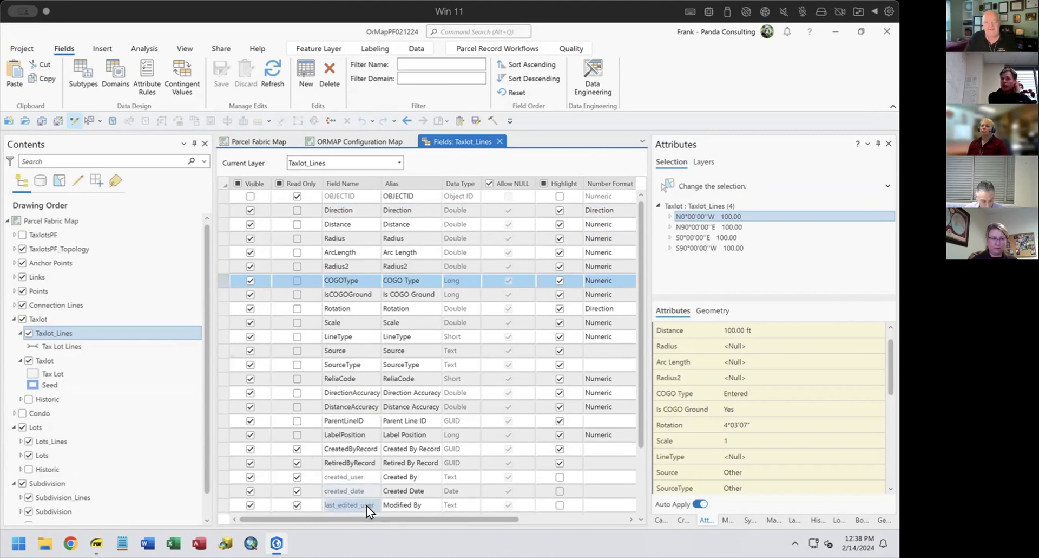
pyautogui.moveTo(422, 518); pyautogui.dragTo(516, 514)
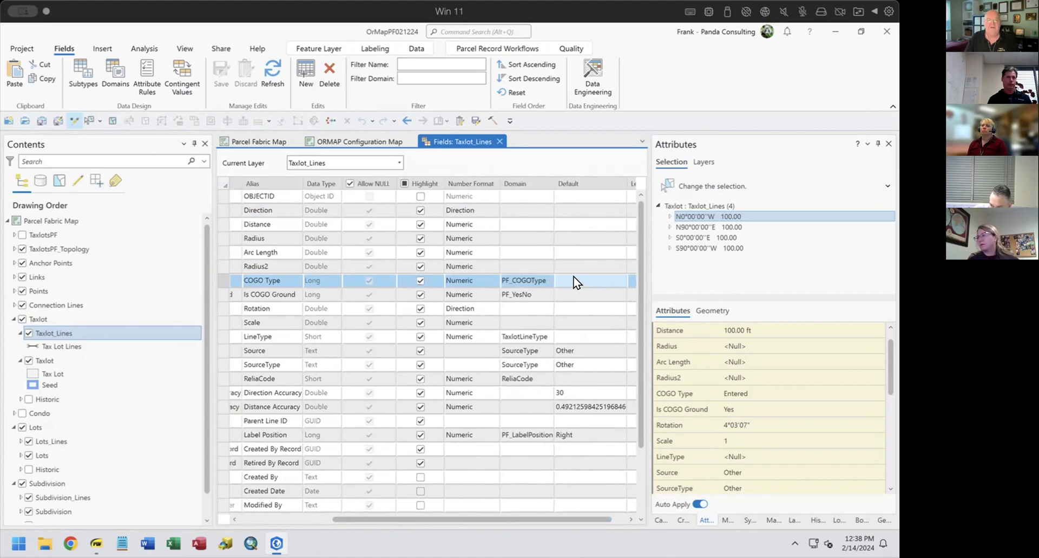
pyautogui.click(619, 279)
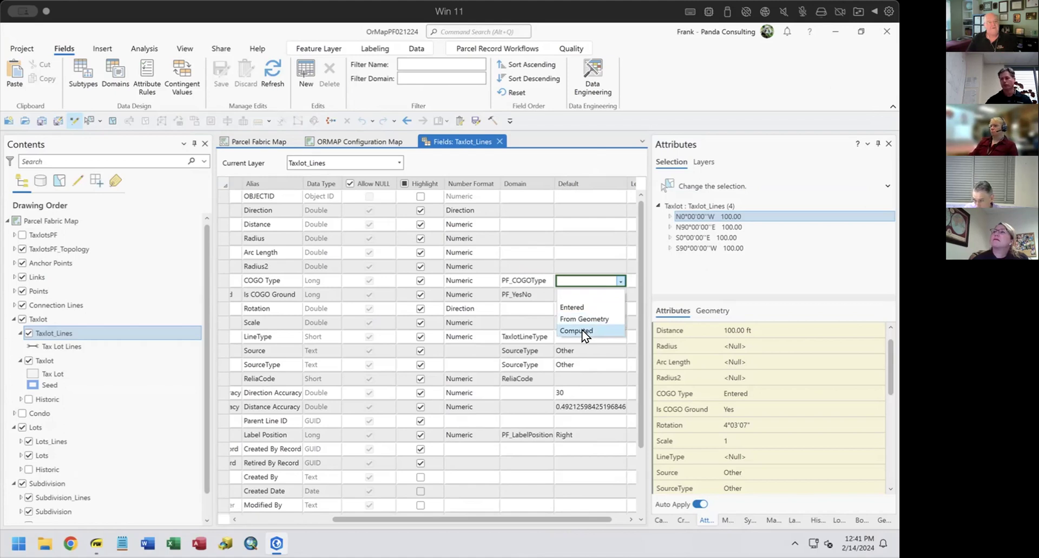
pyautogui.click(498, 134)
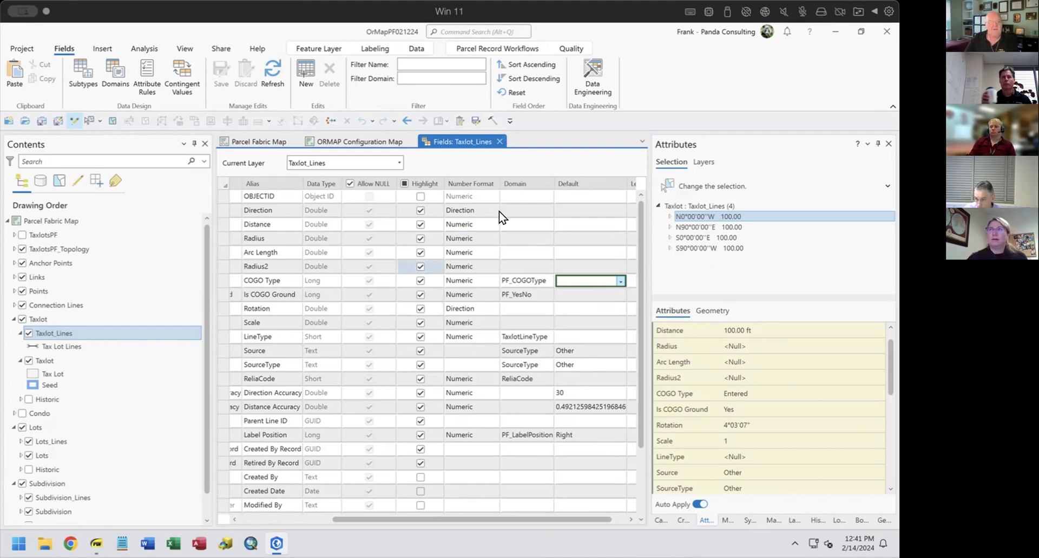
pyautogui.click(500, 141)
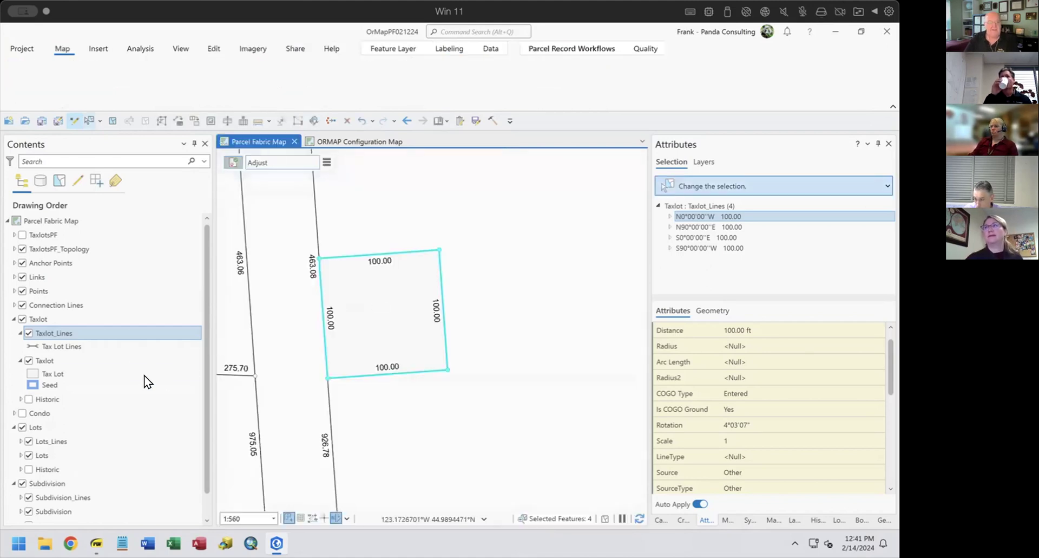
# Open the labeling properties of Taxlot_Lines and examine the display, abbreviation and rounding settings in the COGO Right Arcade expression.
pyautogui.rightClick(59, 331)
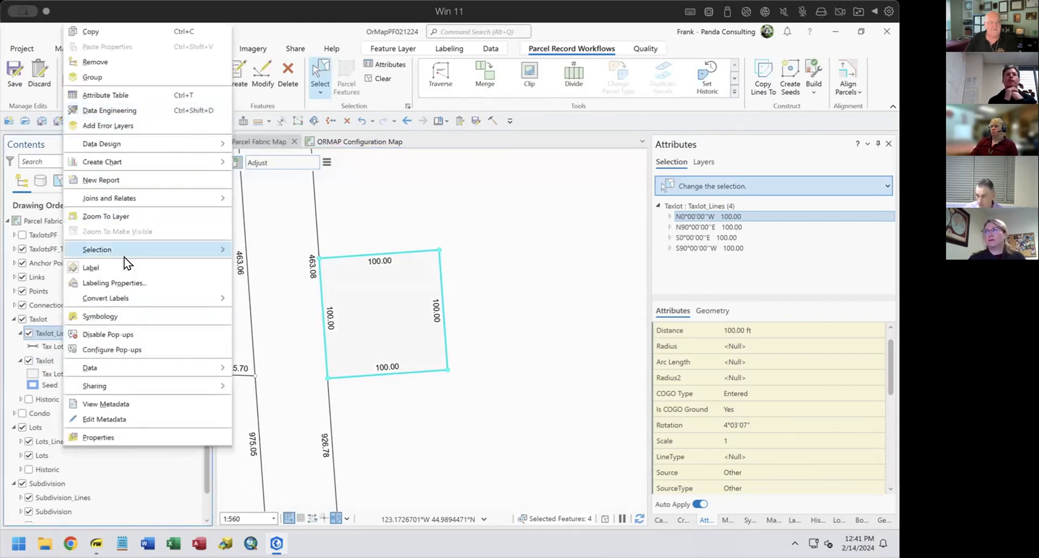
pyautogui.click(128, 282)
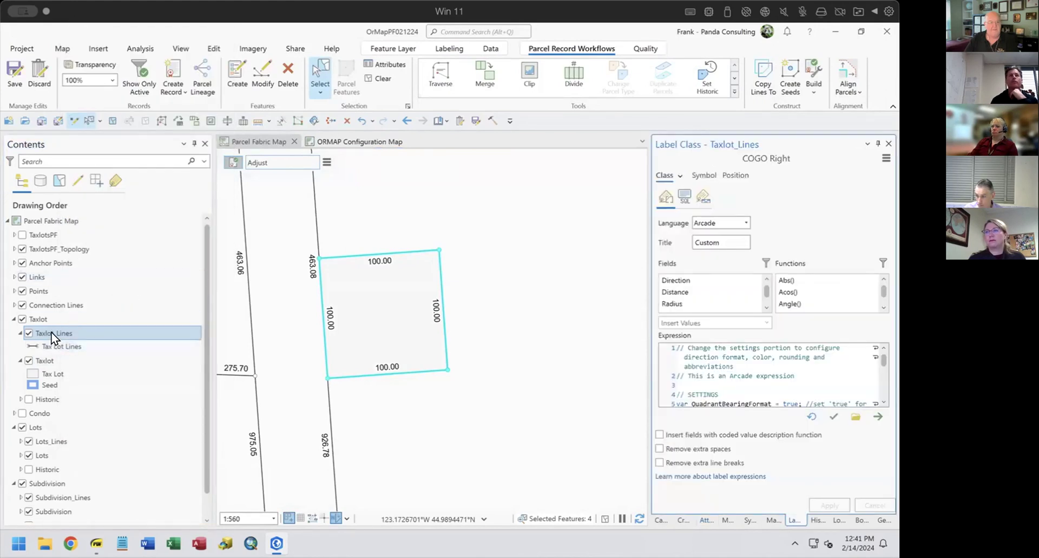
pyautogui.scroll(-2, 818, 371)
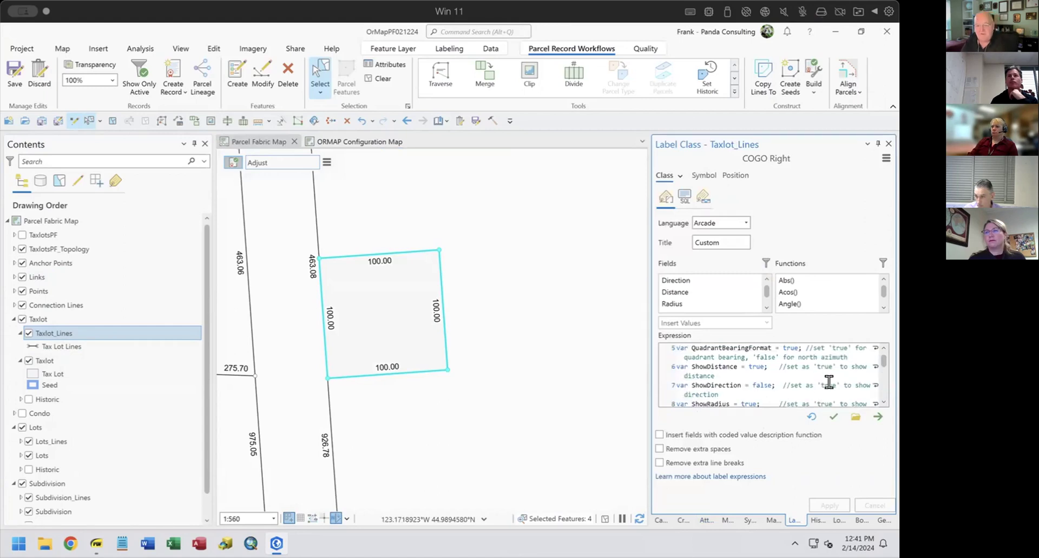
pyautogui.scroll(-1, 818, 376)
pyautogui.scroll(-1, 819, 381)
pyautogui.scroll(-1, 819, 381)
pyautogui.scroll(-1, 818, 380)
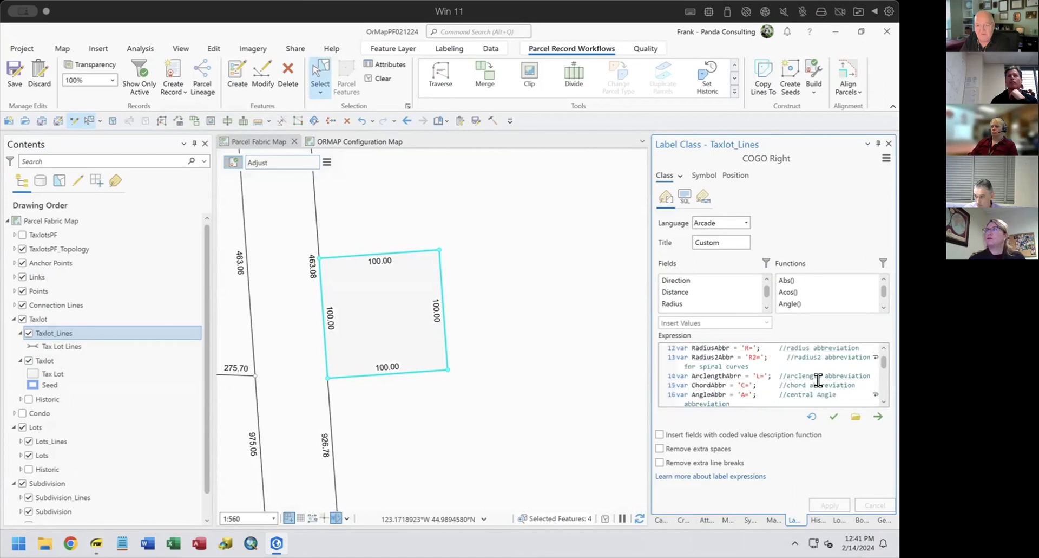
pyautogui.scroll(-1, 820, 380)
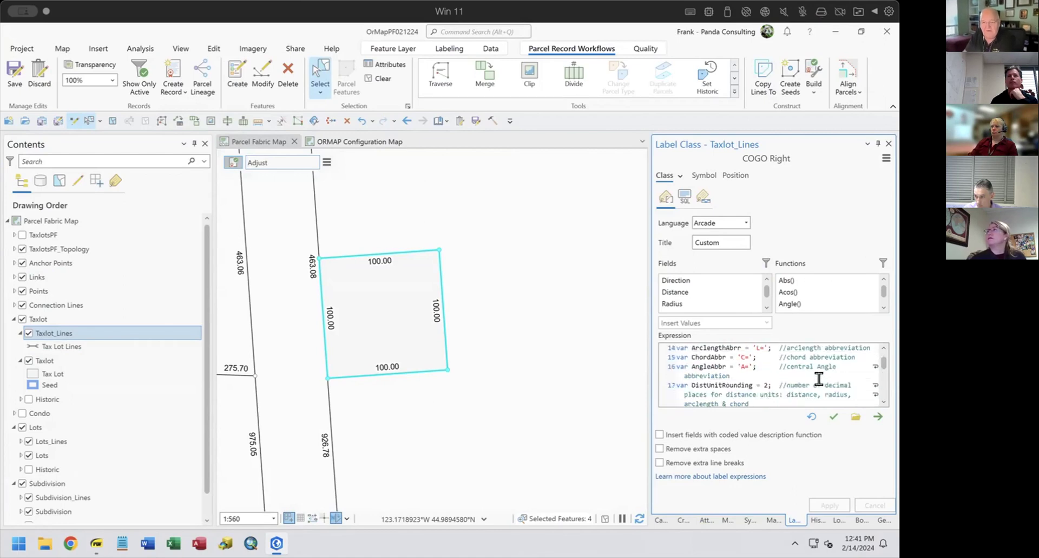
pyautogui.scroll(-1, 819, 379)
pyautogui.scroll(6, 819, 379)
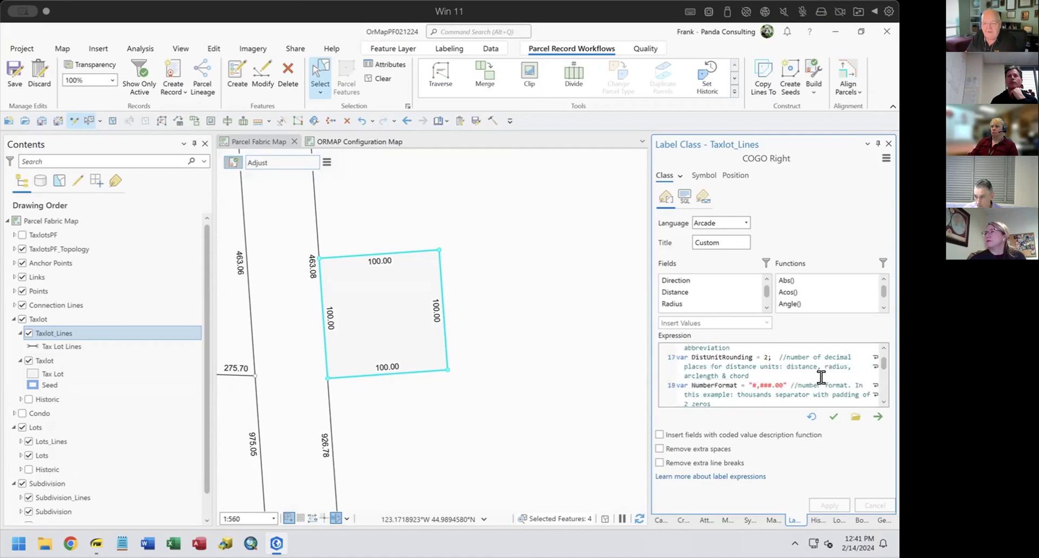
pyautogui.scroll(2, 822, 376)
pyautogui.scroll(-1, 821, 372)
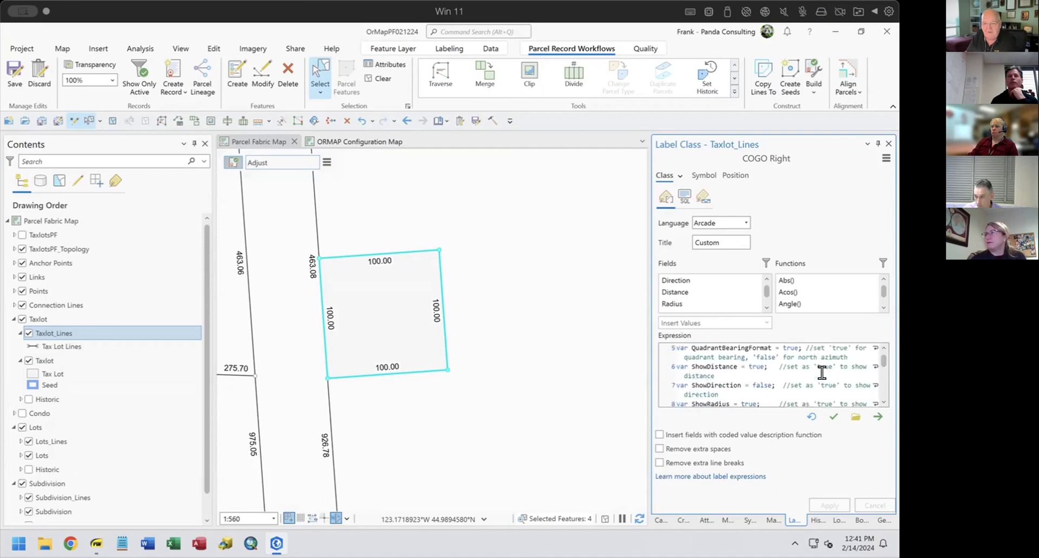
pyautogui.scroll(-3, 822, 373)
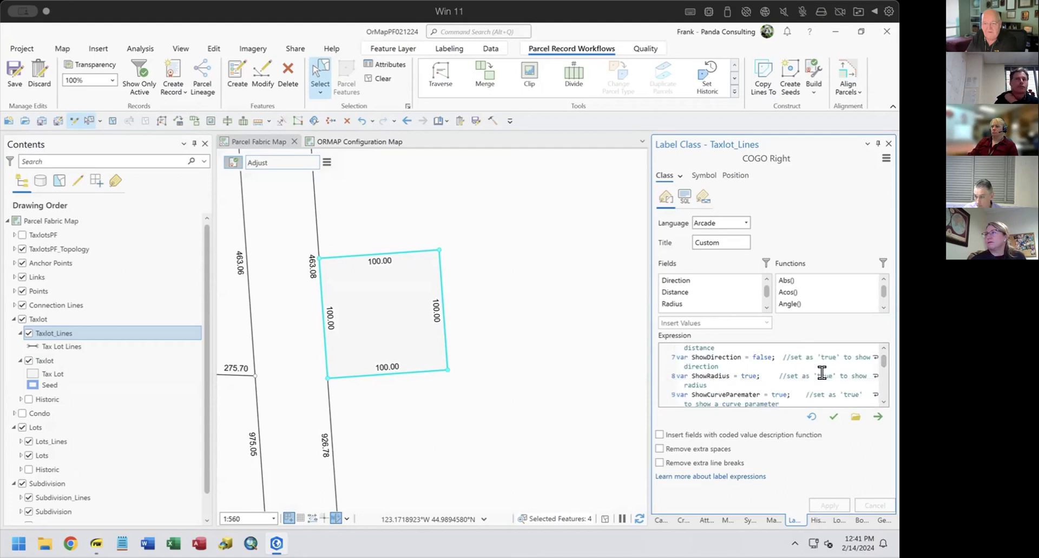
# Examine the color, font, rounding, abbreviation and curve parameter settings in the COGO Right expression, returning to its first line.
pyautogui.scroll(-4, 822, 373)
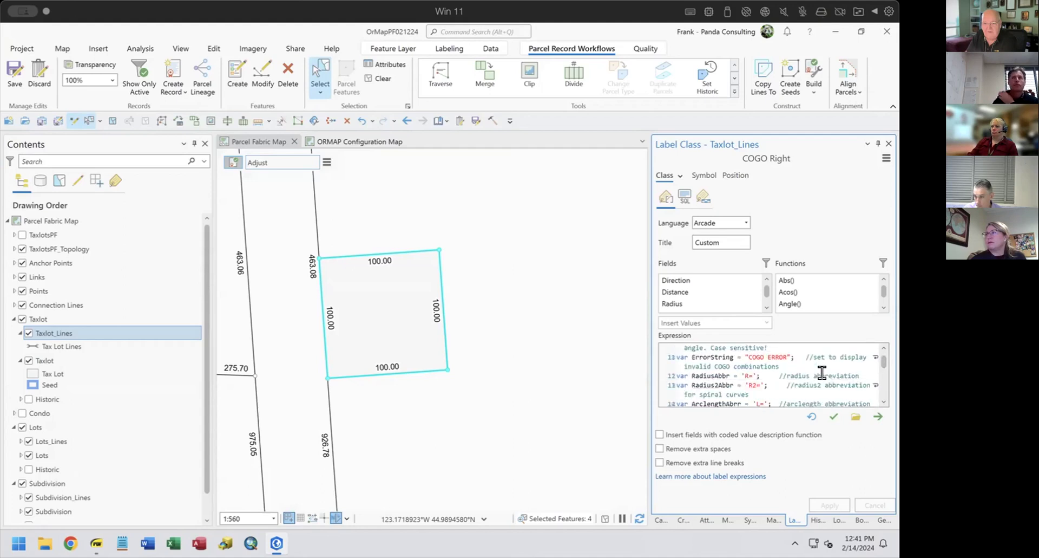
pyautogui.scroll(-4, 822, 372)
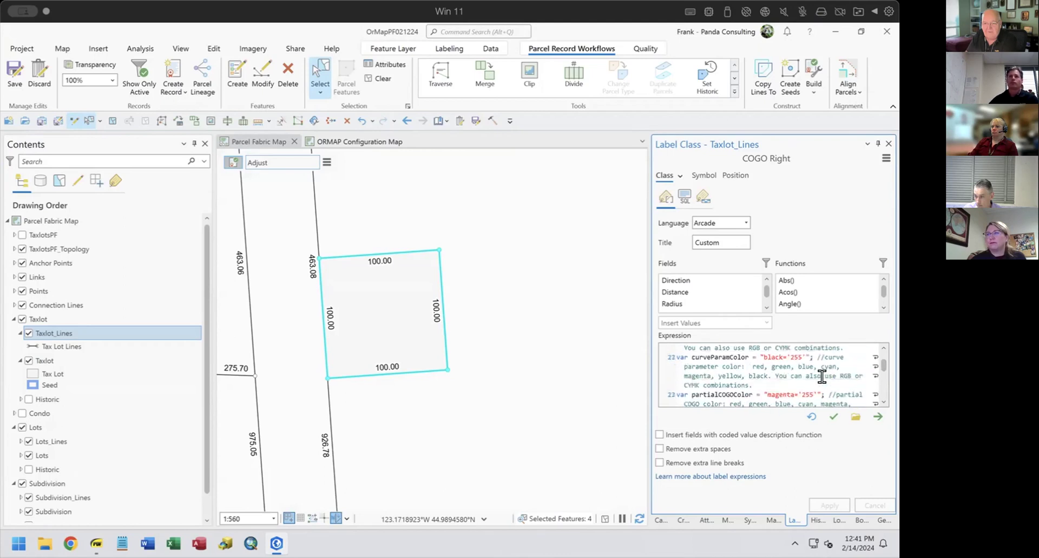
pyautogui.scroll(-3, 822, 376)
pyautogui.scroll(-3, 822, 376)
pyautogui.scroll(1, 822, 376)
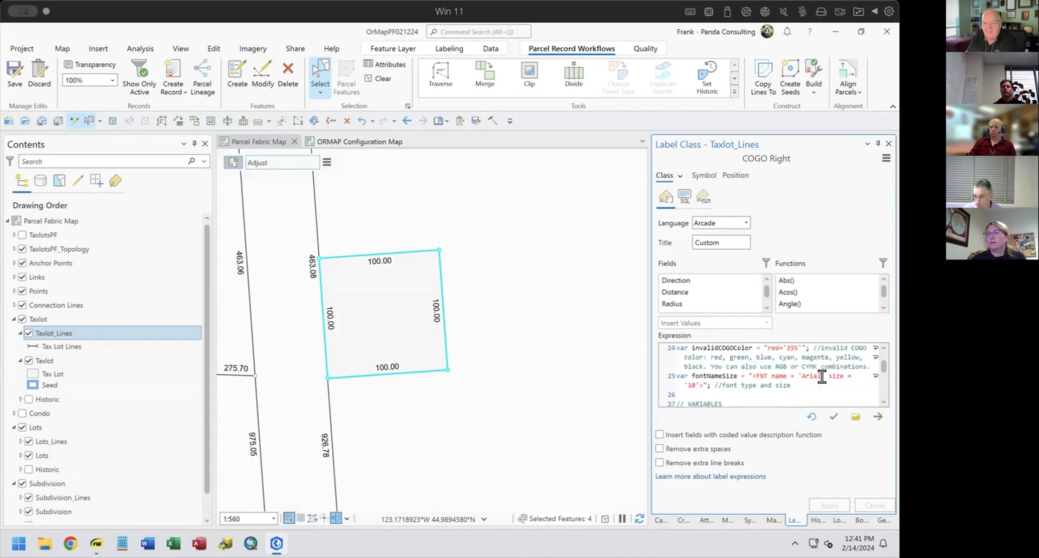
pyautogui.scroll(1, 822, 375)
pyautogui.scroll(2, 826, 372)
pyautogui.scroll(3, 826, 372)
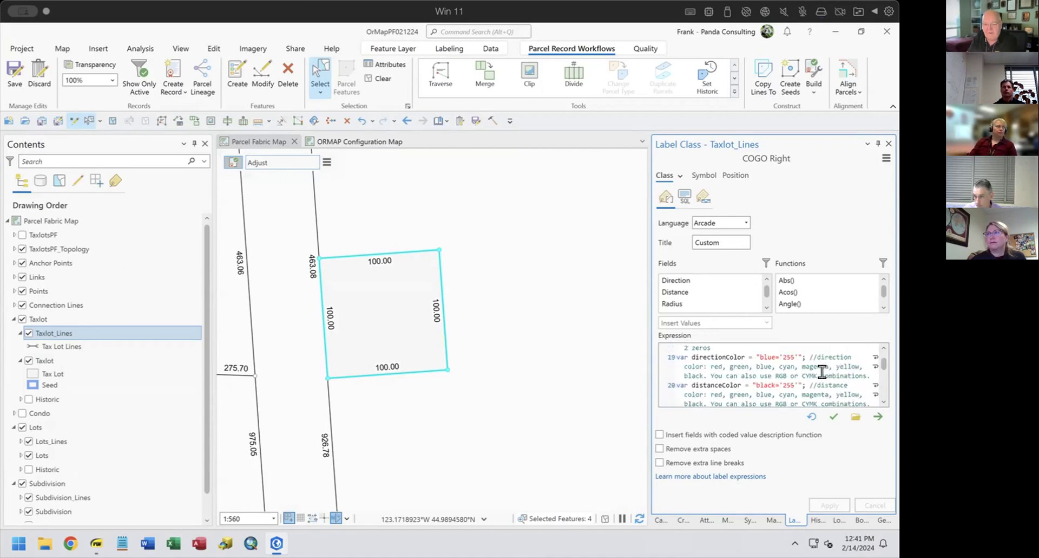
pyautogui.scroll(3, 822, 371)
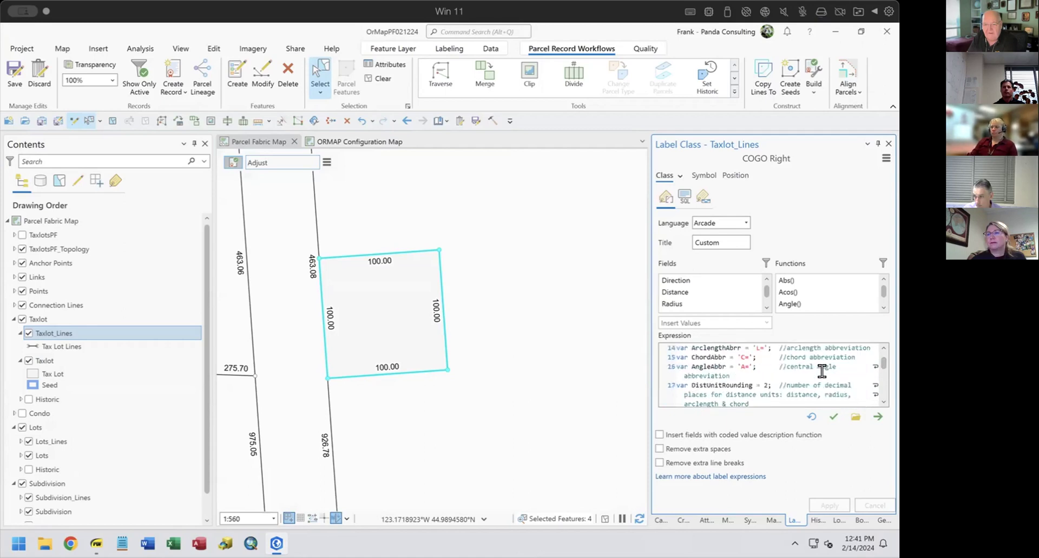
pyautogui.scroll(3, 822, 372)
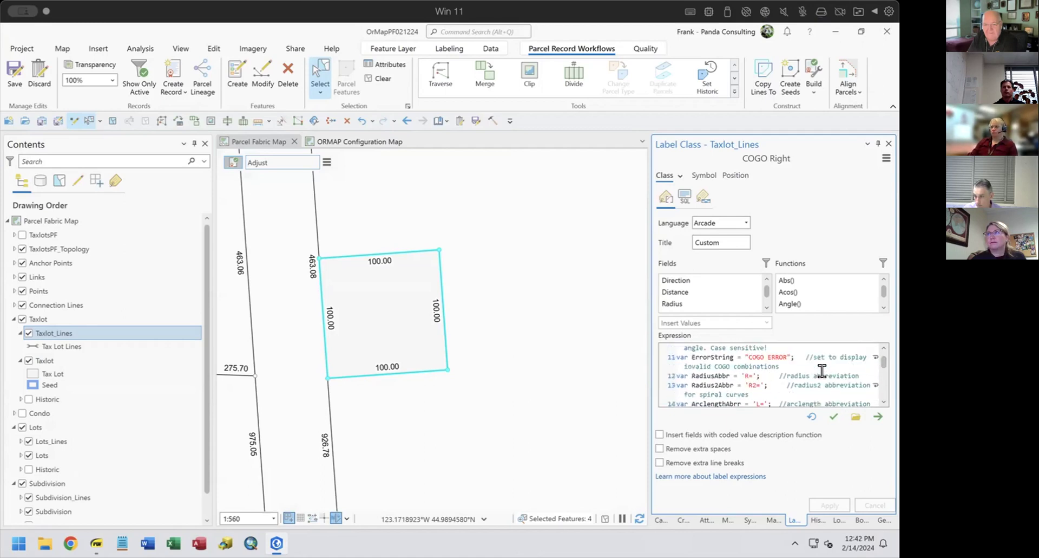
pyautogui.scroll(3, 822, 371)
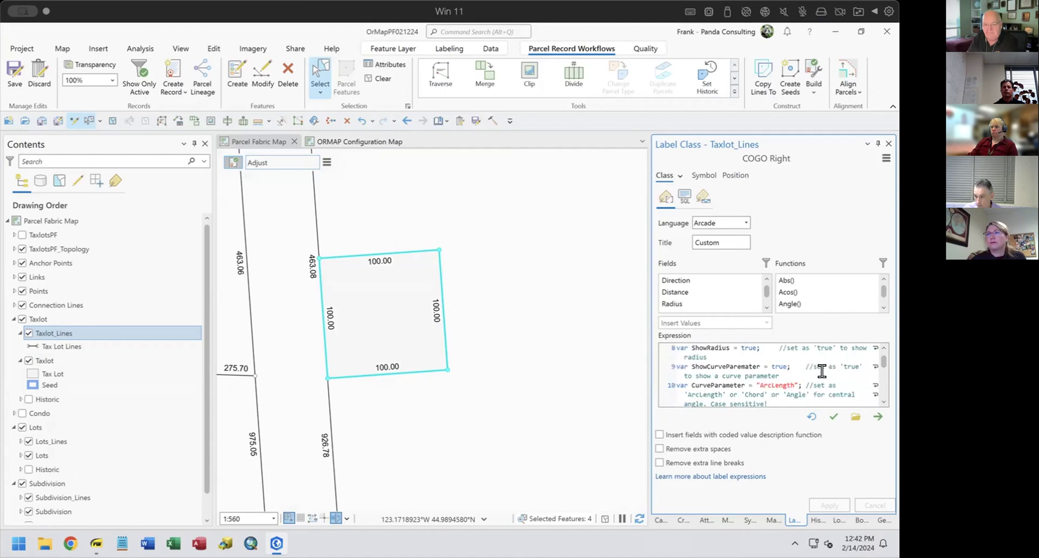
pyautogui.scroll(3, 822, 371)
pyautogui.scroll(3, 822, 371)
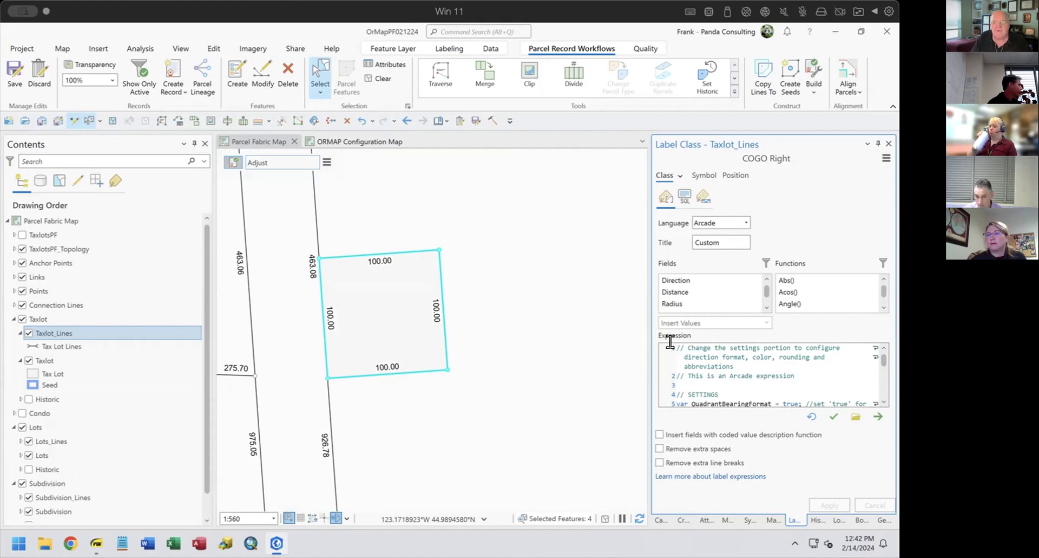
# Copy the entire COGO Right expression into a blank Notepad document, discarding the unsaved changes to wakulla block.txt.
pyautogui.moveTo(678, 347); pyautogui.dragTo(792, 397)
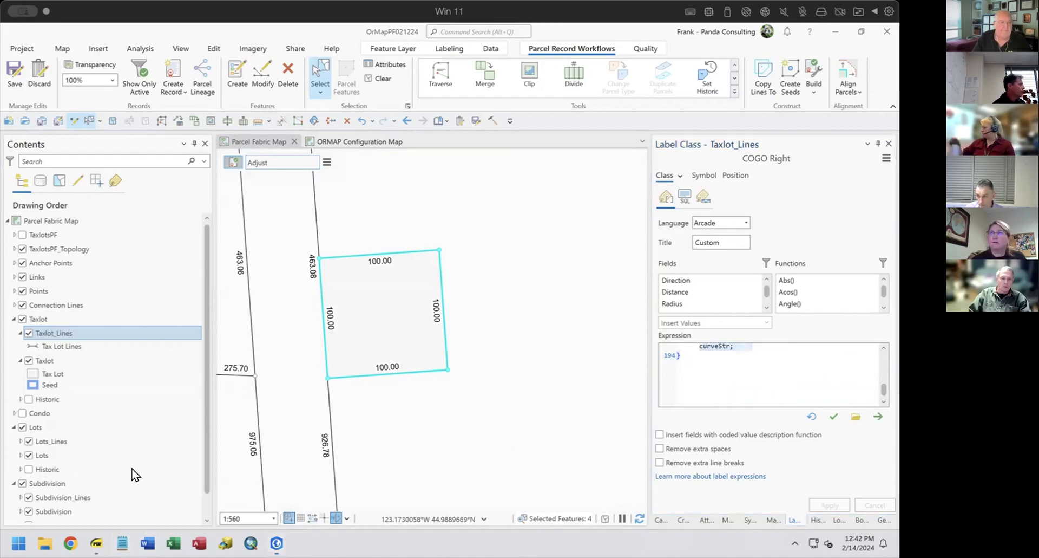
pyautogui.click(121, 543)
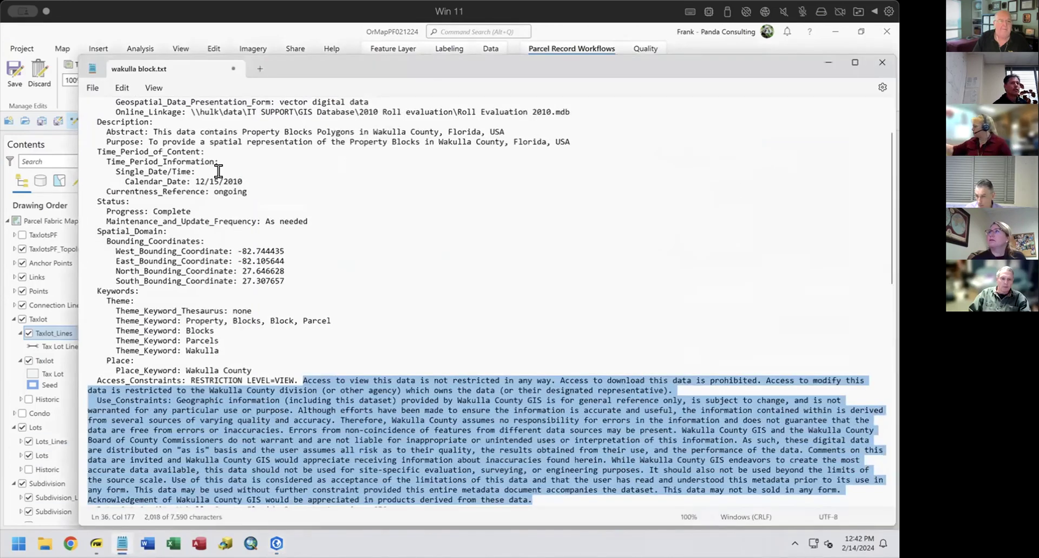
pyautogui.click(233, 68)
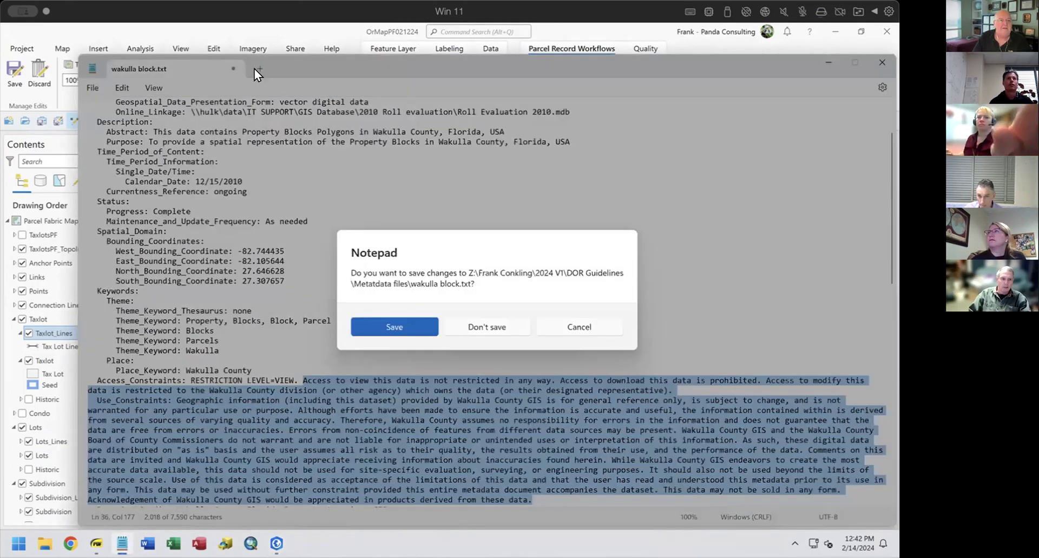
pyautogui.click(473, 330)
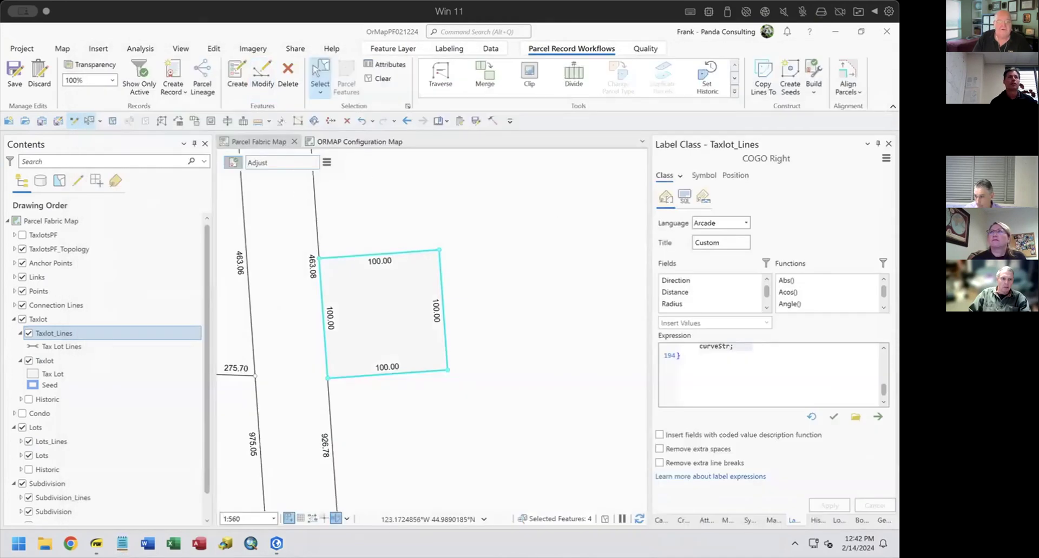
pyautogui.click(122, 543)
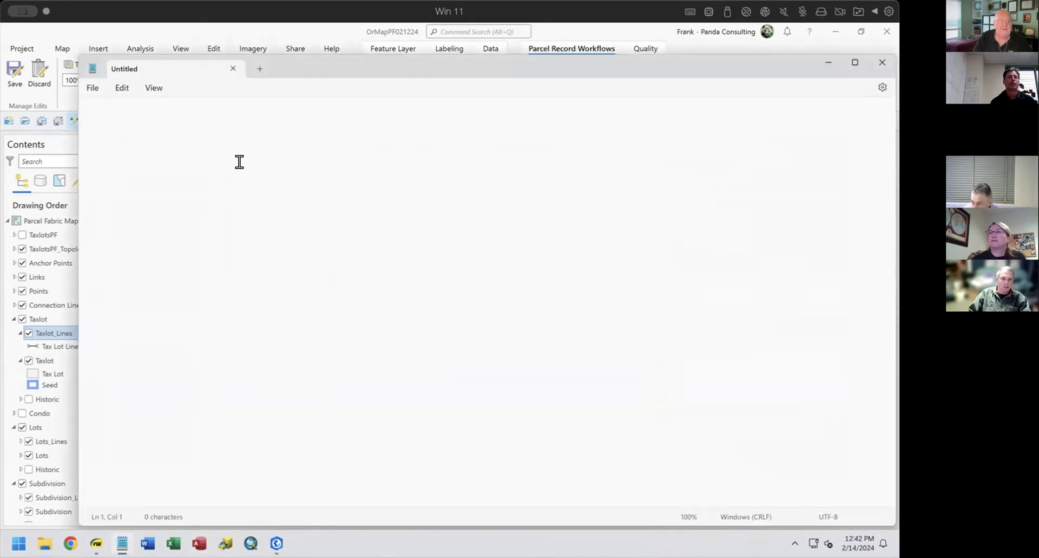
pyautogui.hotkey('ctrl', 'v')
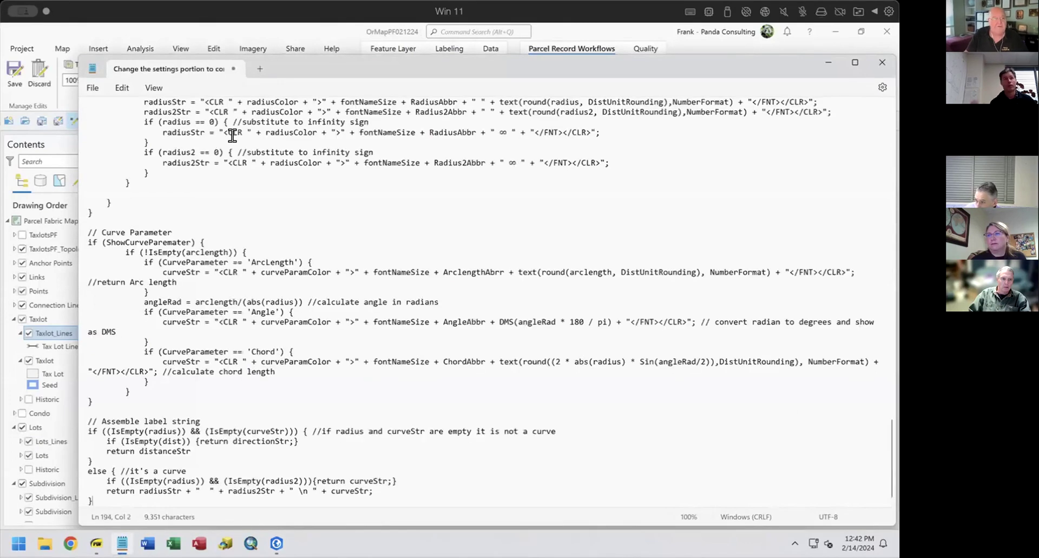
# Review the SETTINGS section of the pasted expression, then return to ArcGIS Pro and keep the project open.
pyautogui.scroll(15, 416, 222)
pyautogui.scroll(8, 415, 222)
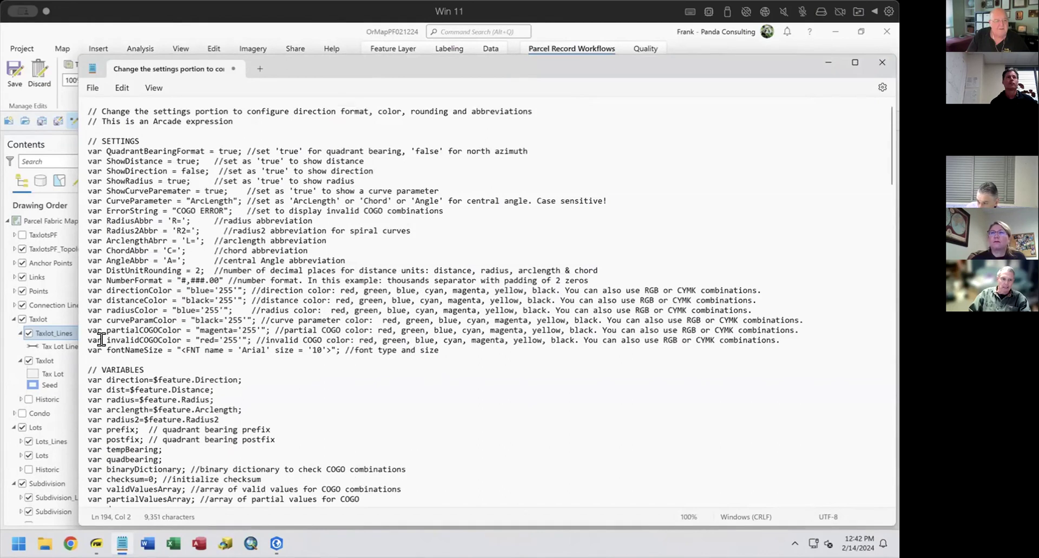
pyautogui.click(882, 34)
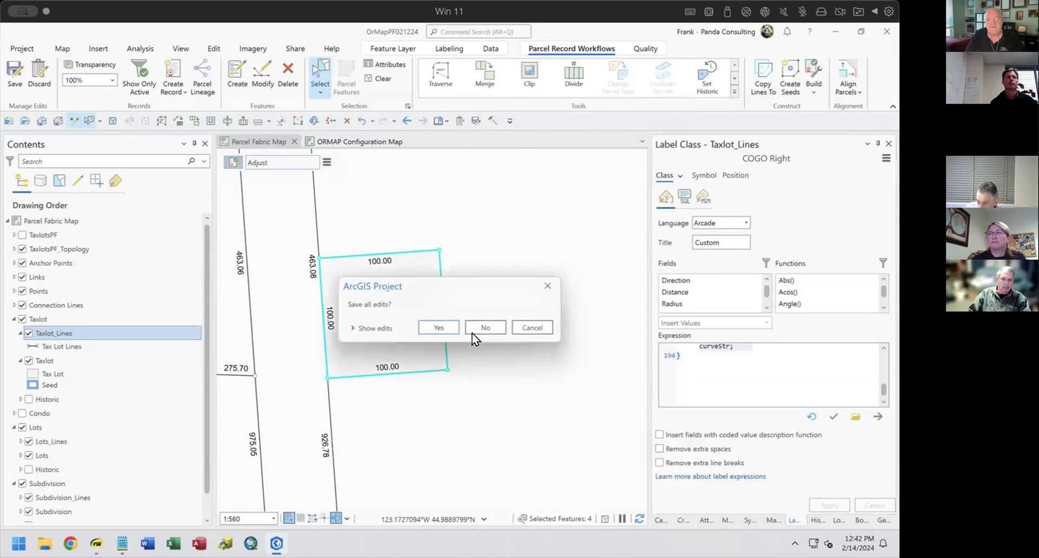
pyautogui.click(537, 328)
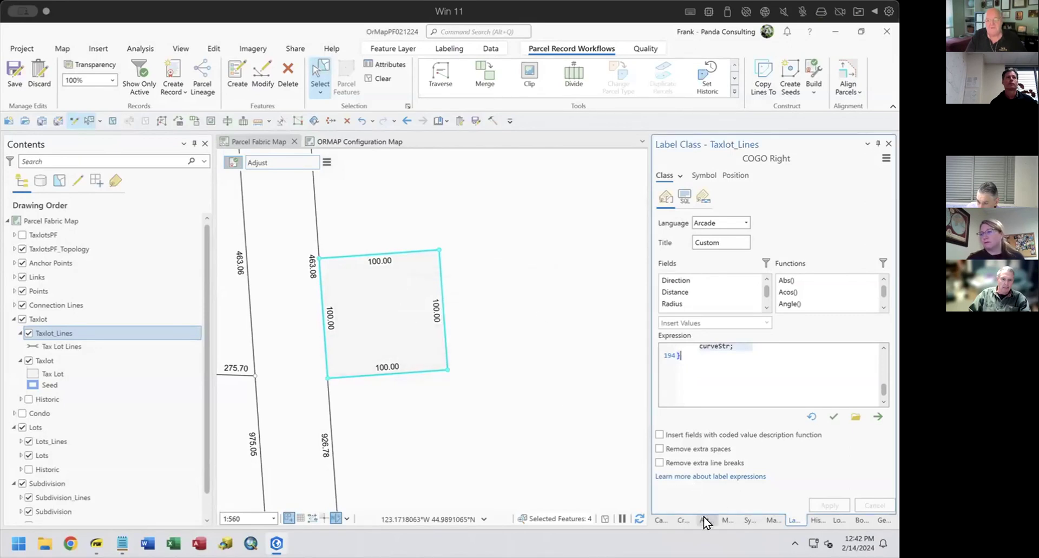
# Add the TaxlotsPF parcel fabric from the TaxlotsFD dataset of TownEd.gdb to a new map.
pyautogui.click(656, 519)
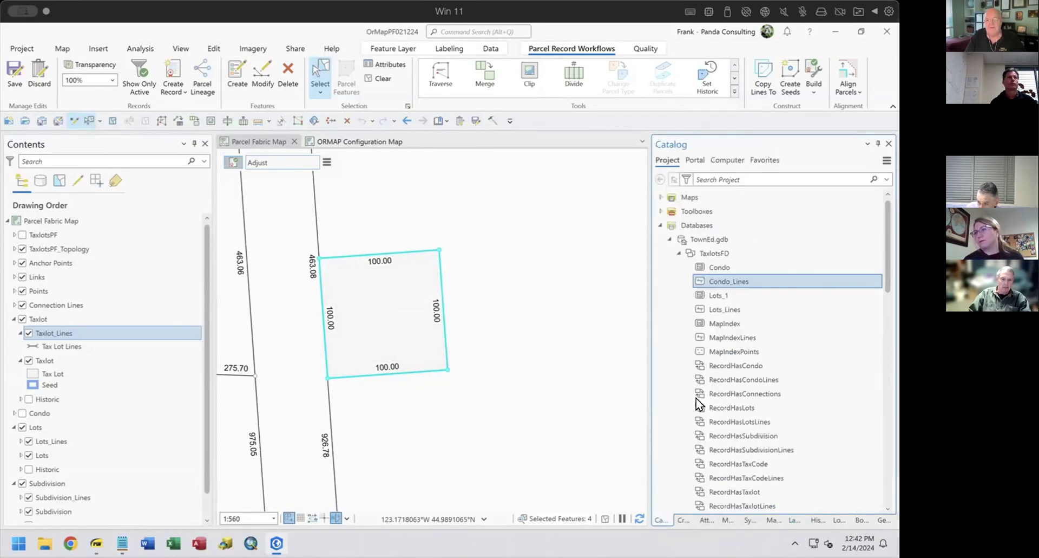
pyautogui.scroll(-5, 771, 340)
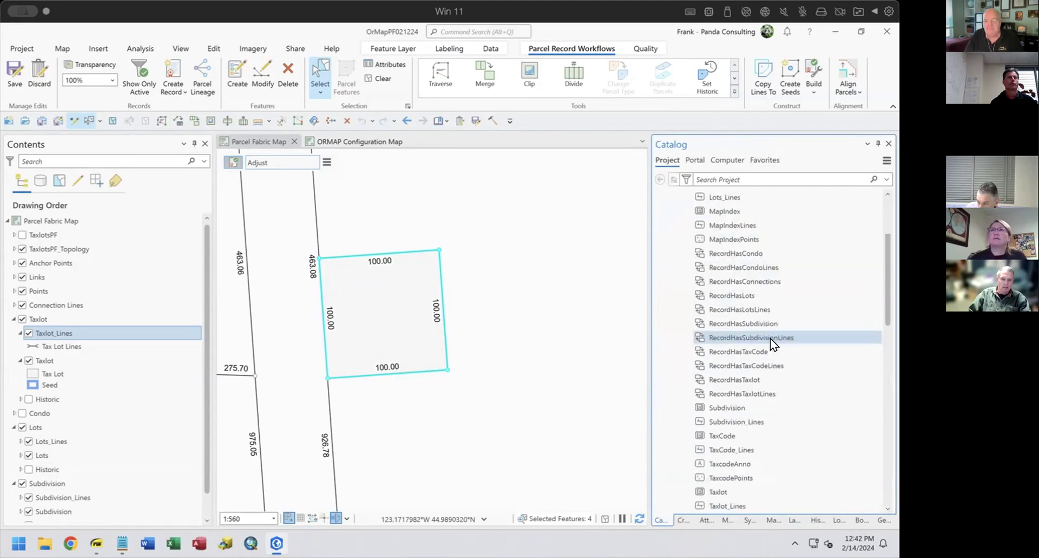
pyautogui.rightClick(731, 445)
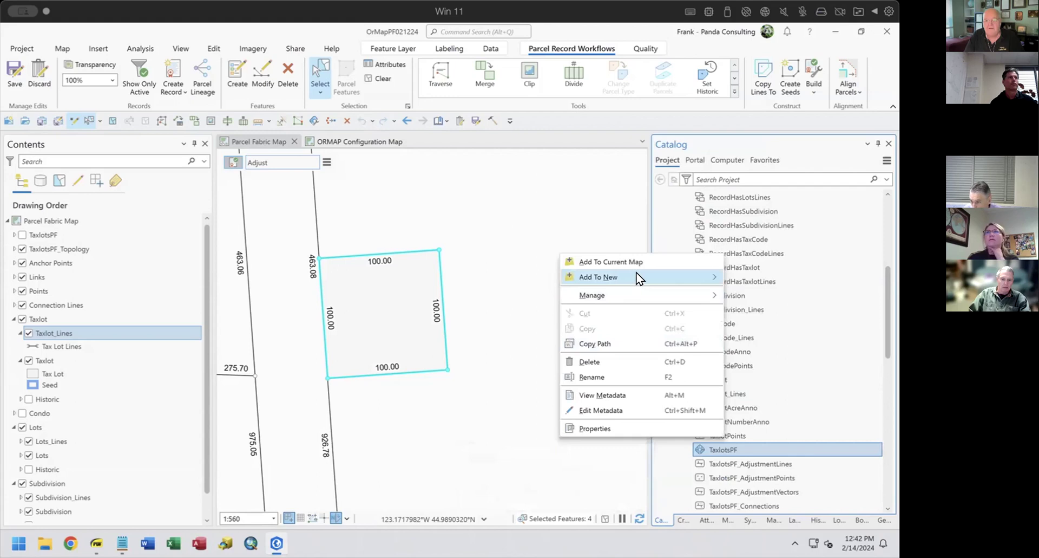
pyautogui.moveTo(667, 271)
pyautogui.click(740, 275)
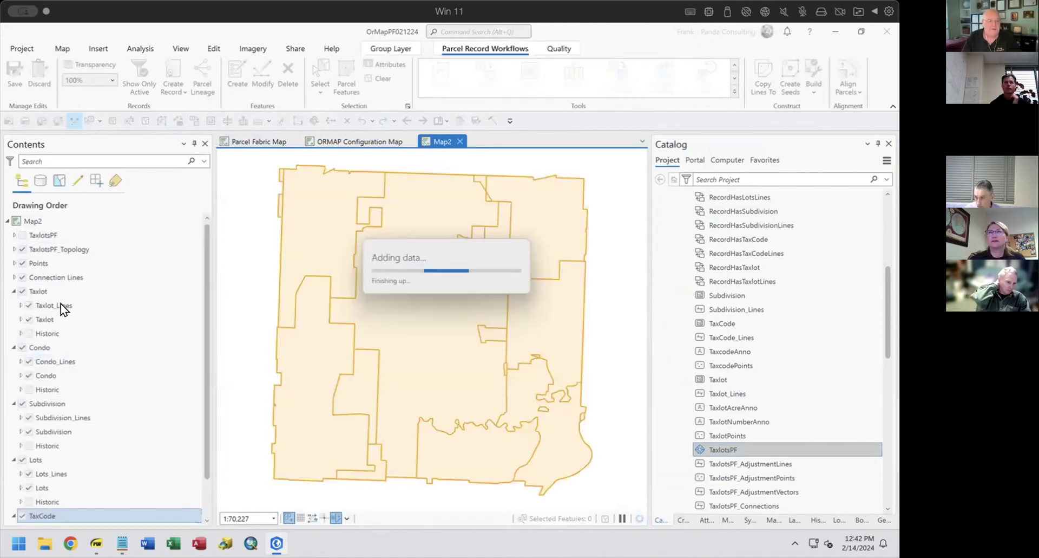
# Open the labeling properties of Taxlot_Lines in the new map and go to the start of its COGO Right expression.
pyautogui.click(61, 305)
pyautogui.rightClick(61, 305)
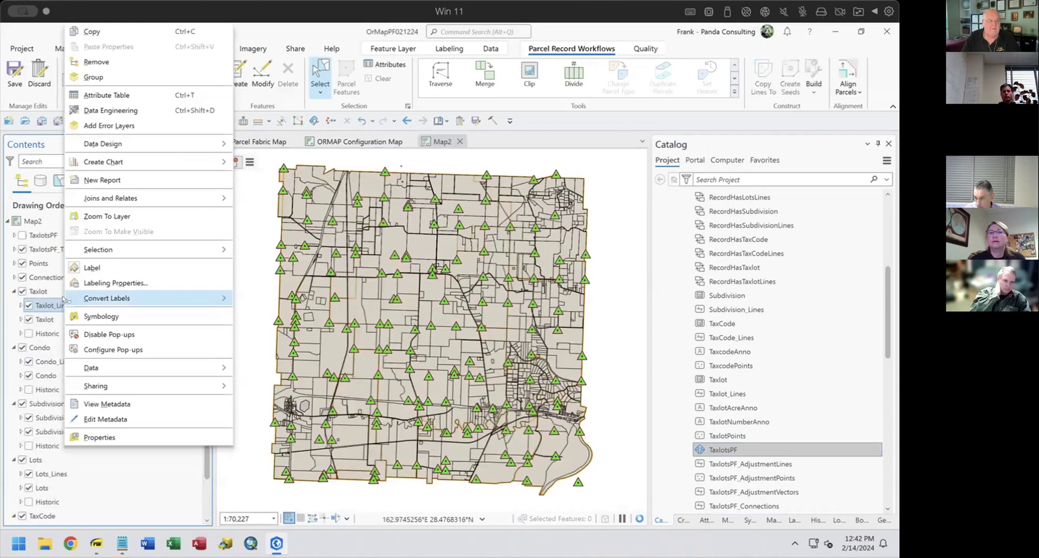
pyautogui.click(101, 282)
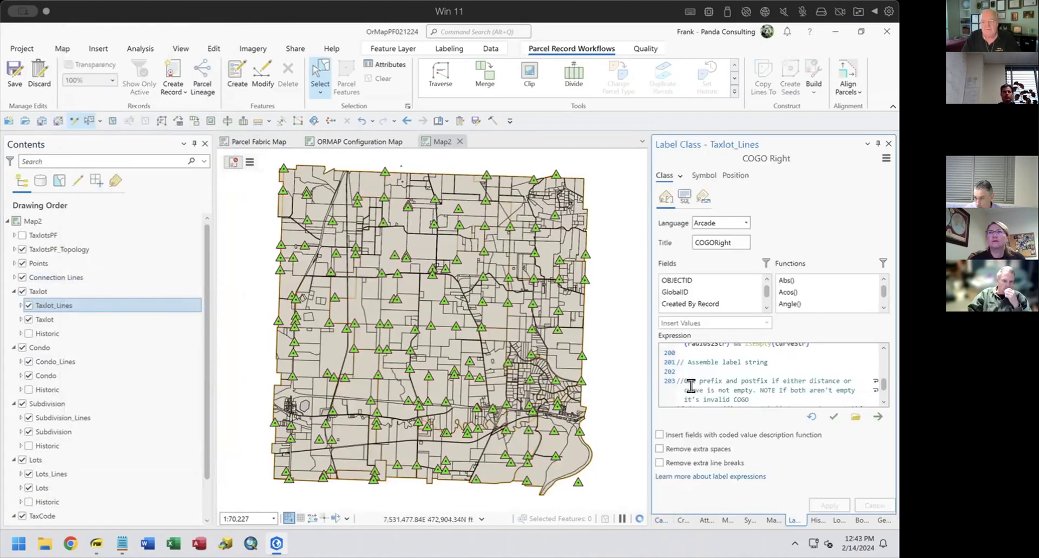
pyautogui.scroll(15, 788, 350)
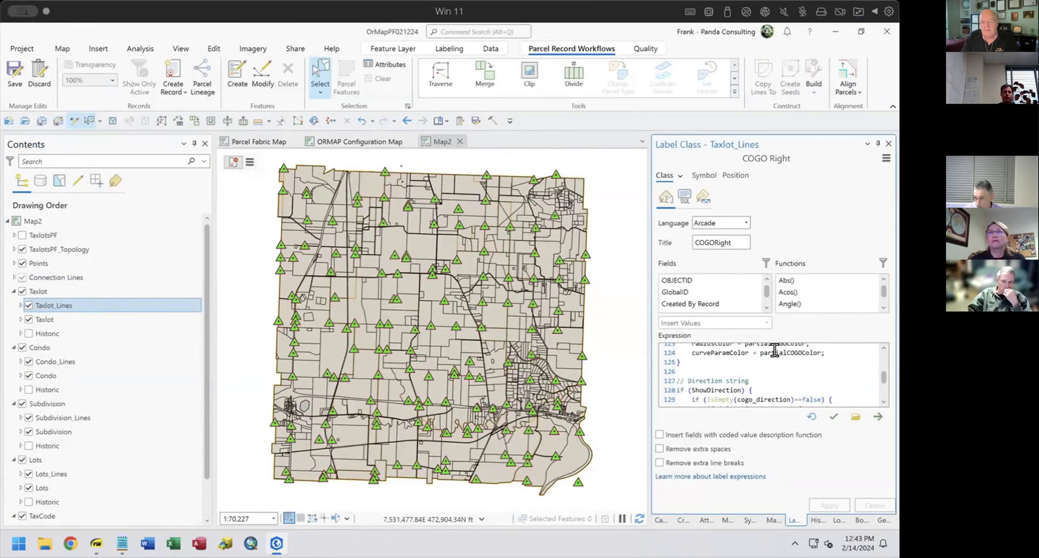
pyautogui.scroll(10, 774, 351)
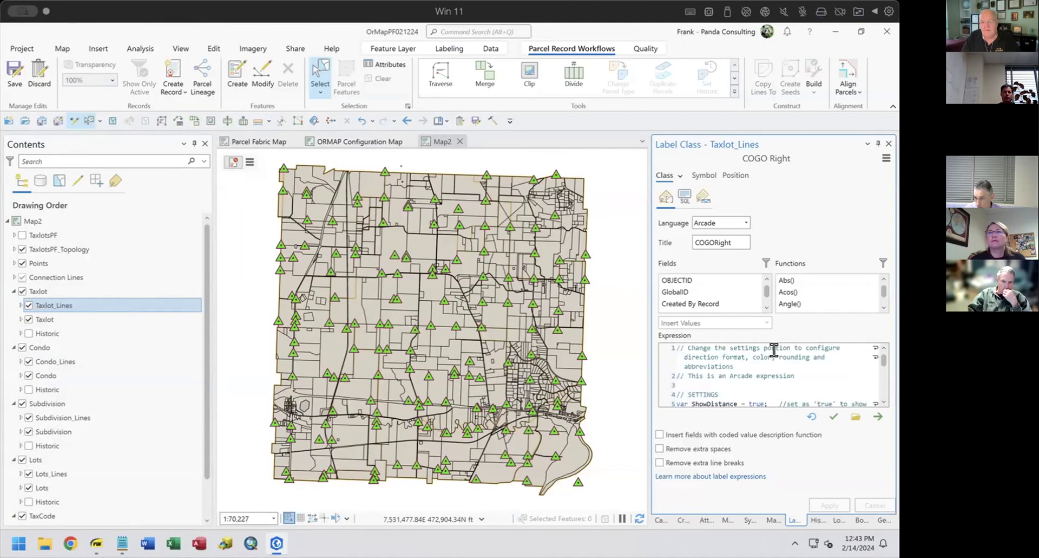
# Copy the new map's entire COGO Right expression into a second blank tab in Notepad.
pyautogui.moveTo(670, 346); pyautogui.dragTo(790, 441)
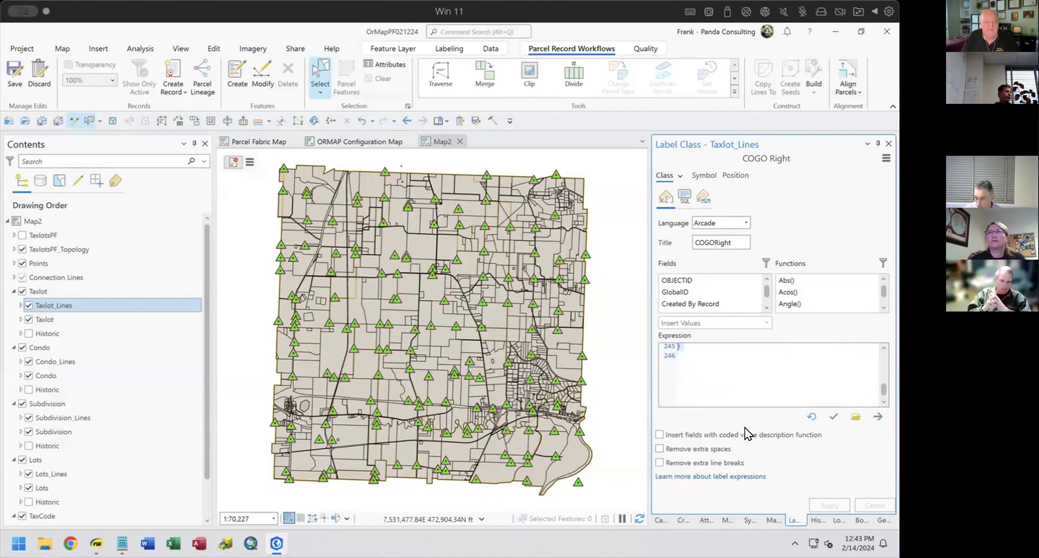
pyautogui.click(254, 141)
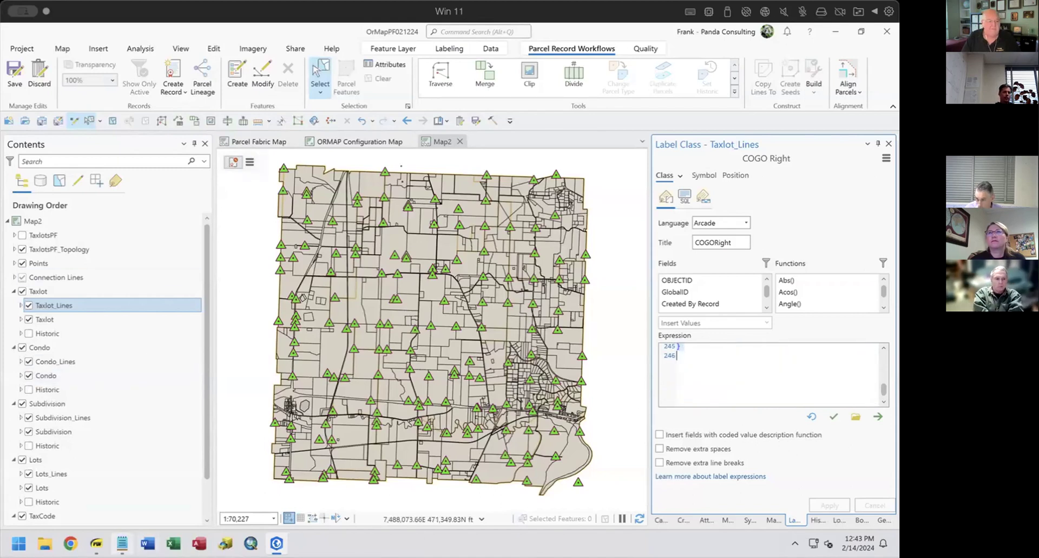
pyautogui.click(122, 543)
pyautogui.click(262, 69)
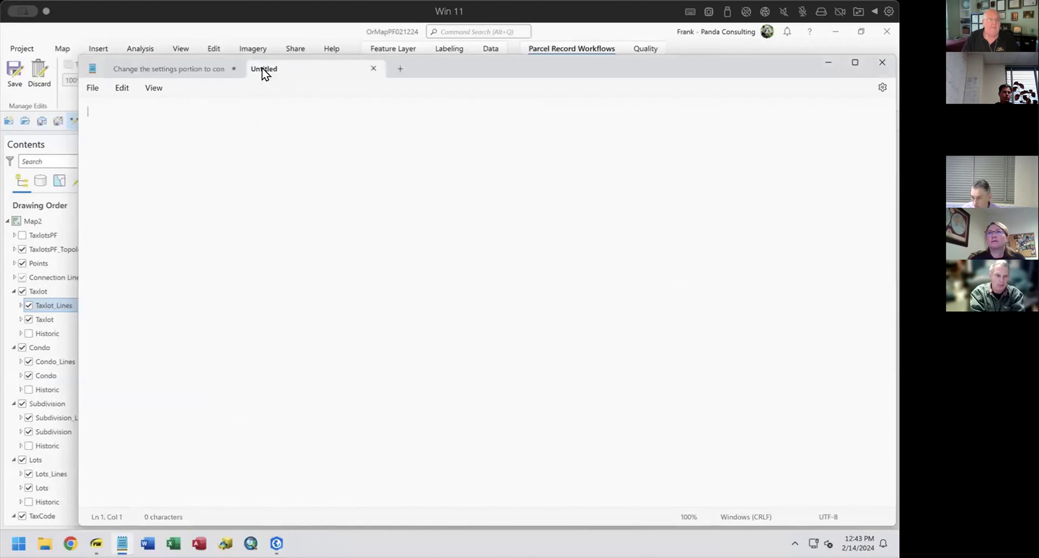
pyautogui.hotkey('ctrl', 'v')
# Review the ShowCOGOType setting and the prefix and postfix definitions in the second expression, then return to ArcGIS Pro.
pyautogui.scroll(20, 379, 281)
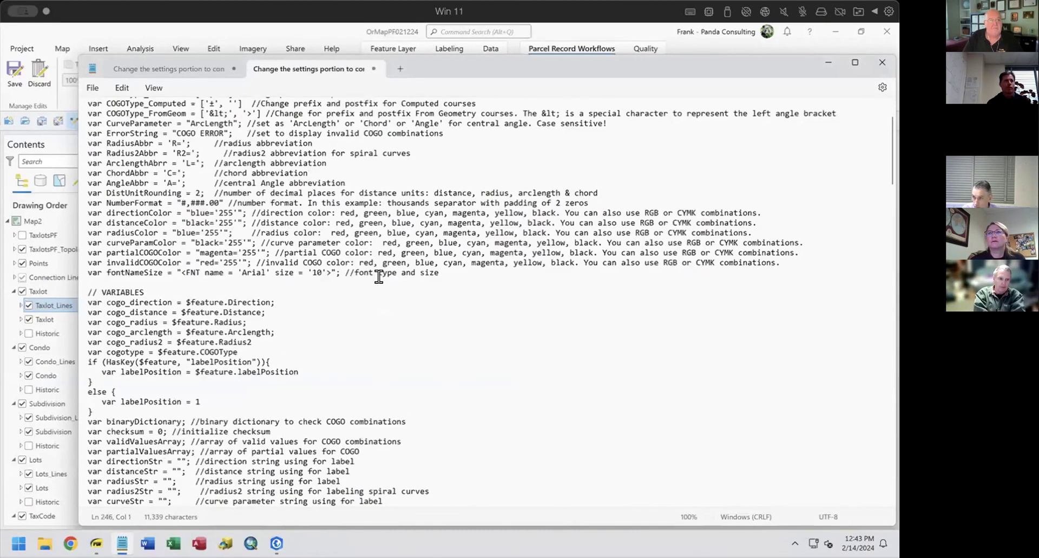
pyautogui.scroll(5, 363, 351)
pyautogui.doubleClick(95, 201)
pyautogui.hotkey('shift', 'End')
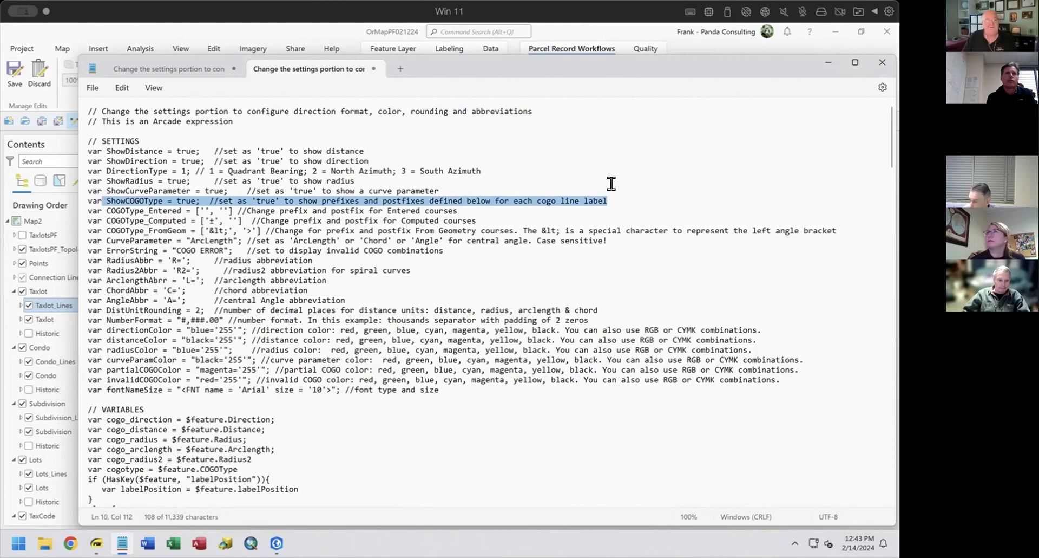
pyautogui.click(210, 219)
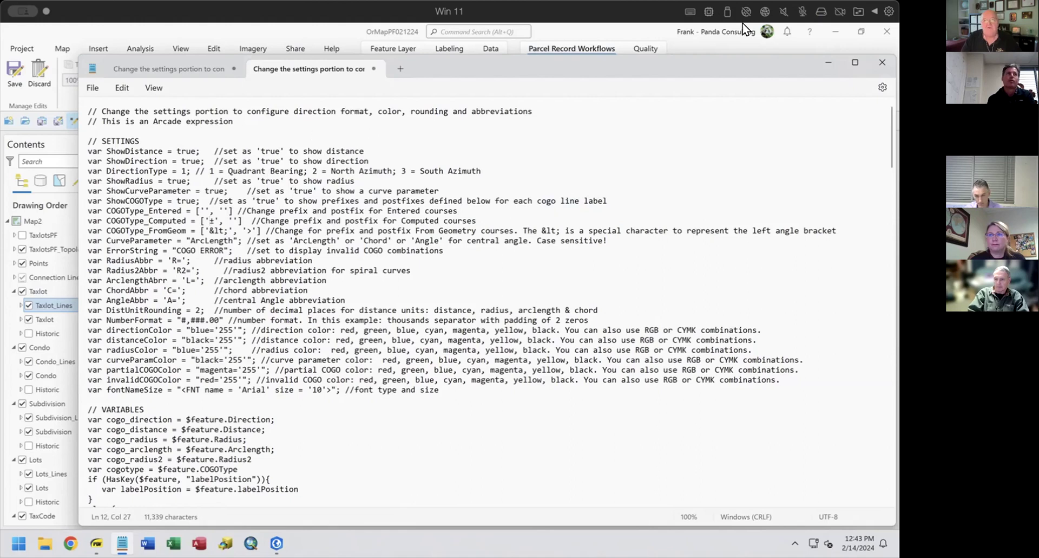
pyautogui.click(877, 61)
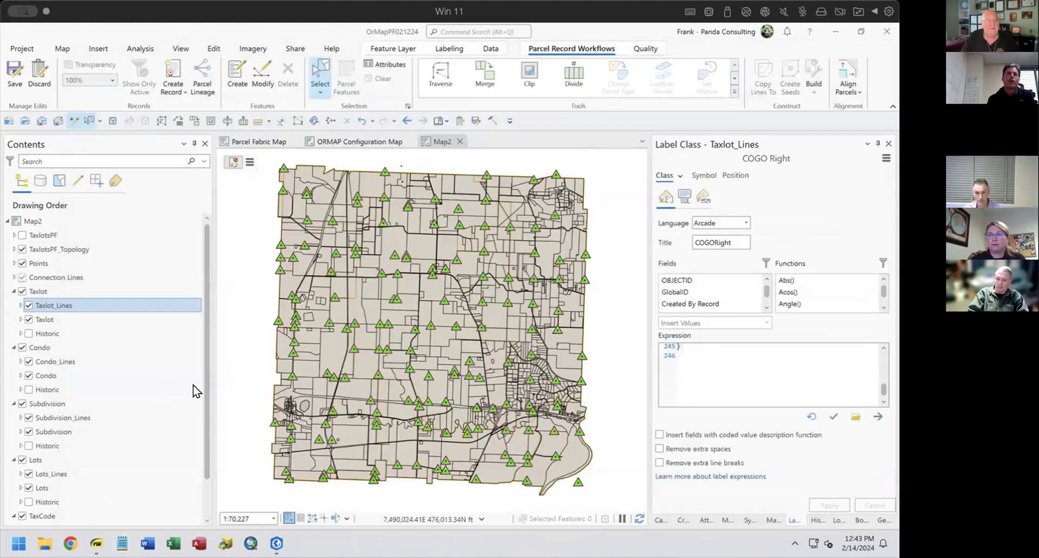
# List the contents by labeling, expand the label classes of Taxlot_Lines and open the COGO Right class.
pyautogui.click(116, 180)
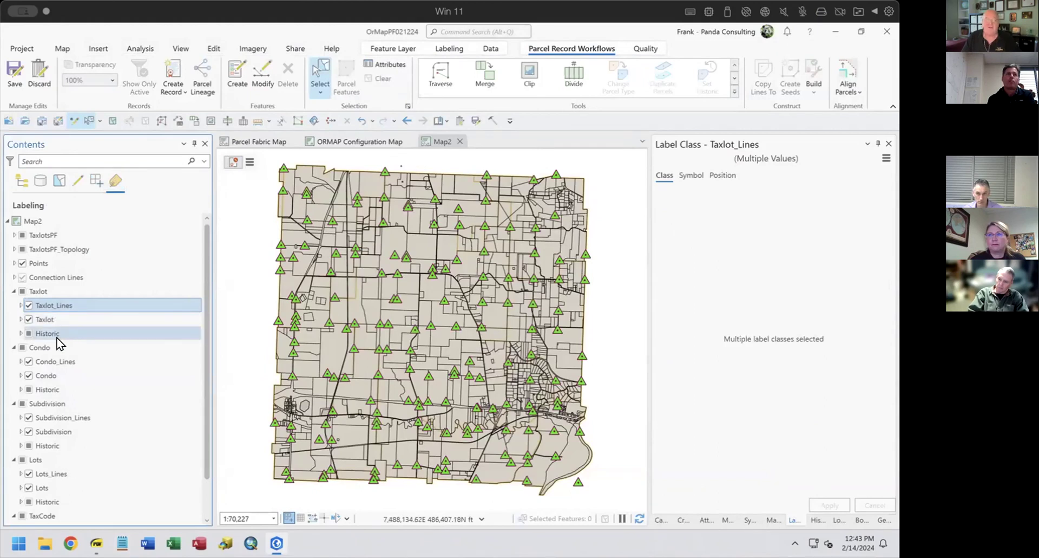
pyautogui.click(21, 305)
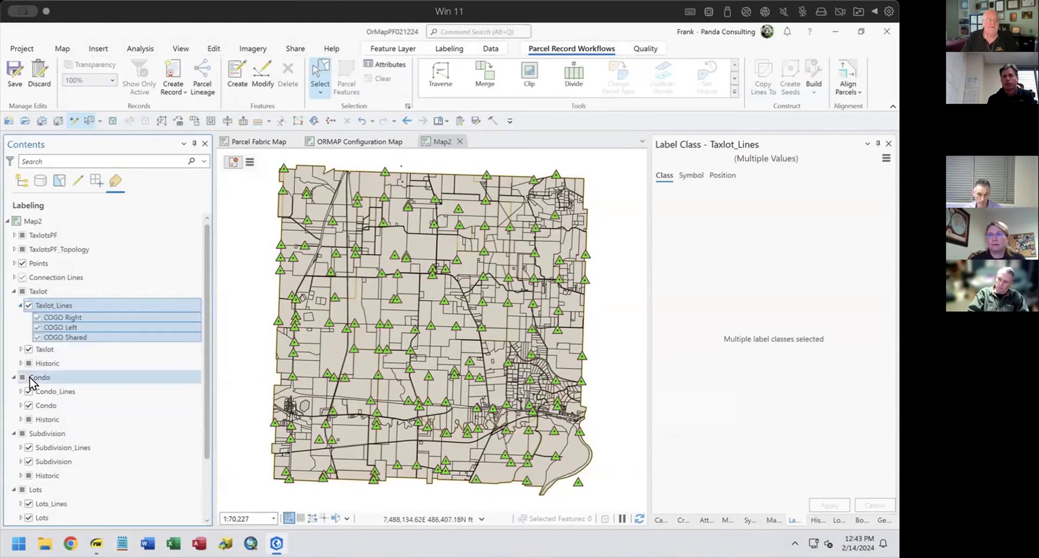
pyautogui.click(111, 316)
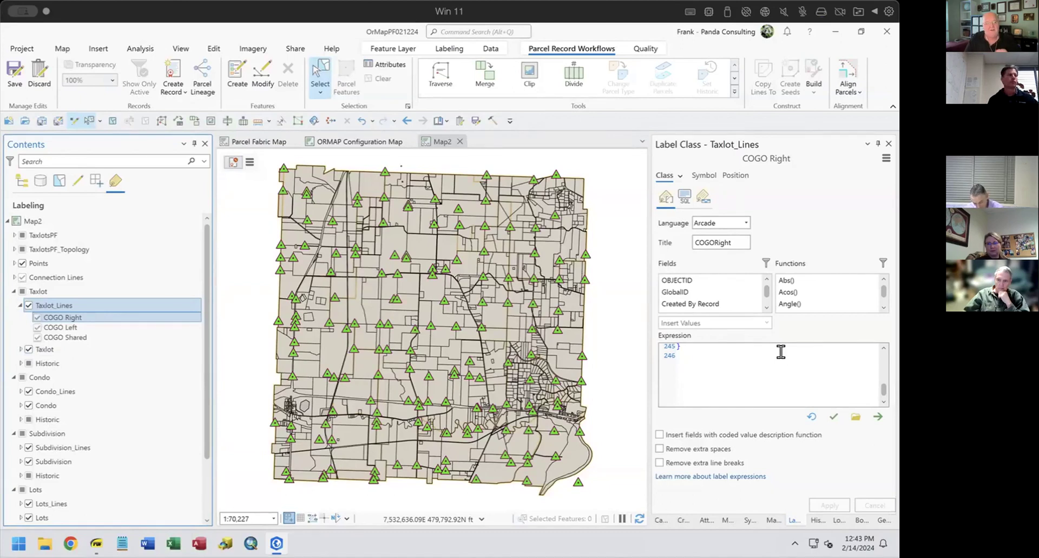
# Copy the COGO Right label class in Map2 and paste only its expression onto COGO Right of Taxlot_Lines in the Parcel Fabric Map.
pyautogui.rightClick(72, 320)
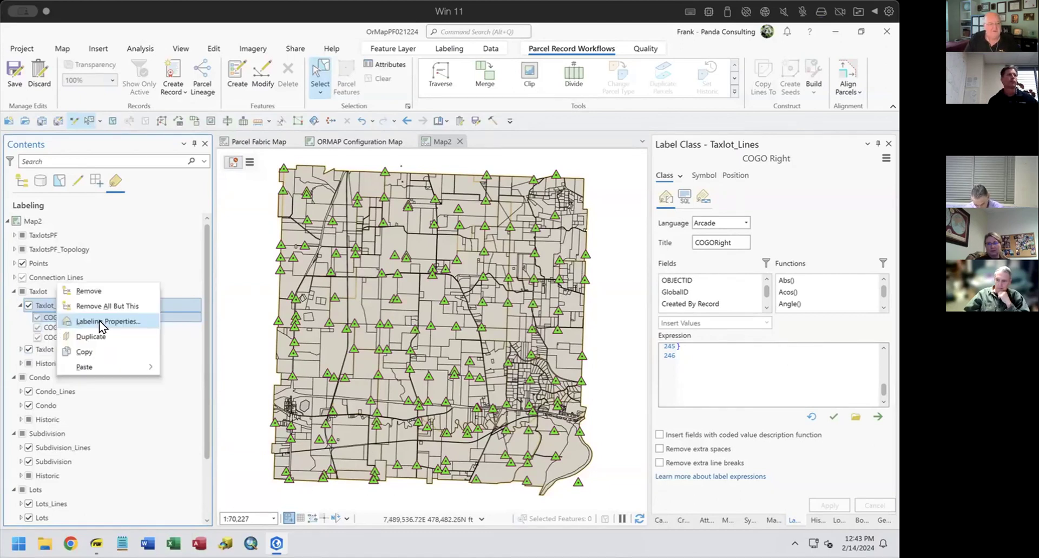
pyautogui.click(87, 349)
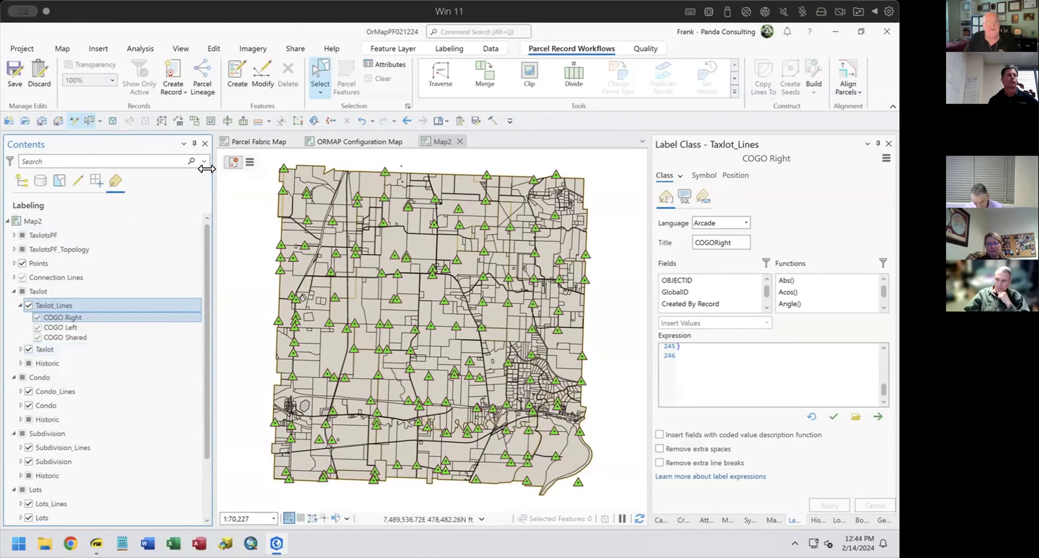
pyautogui.click(245, 143)
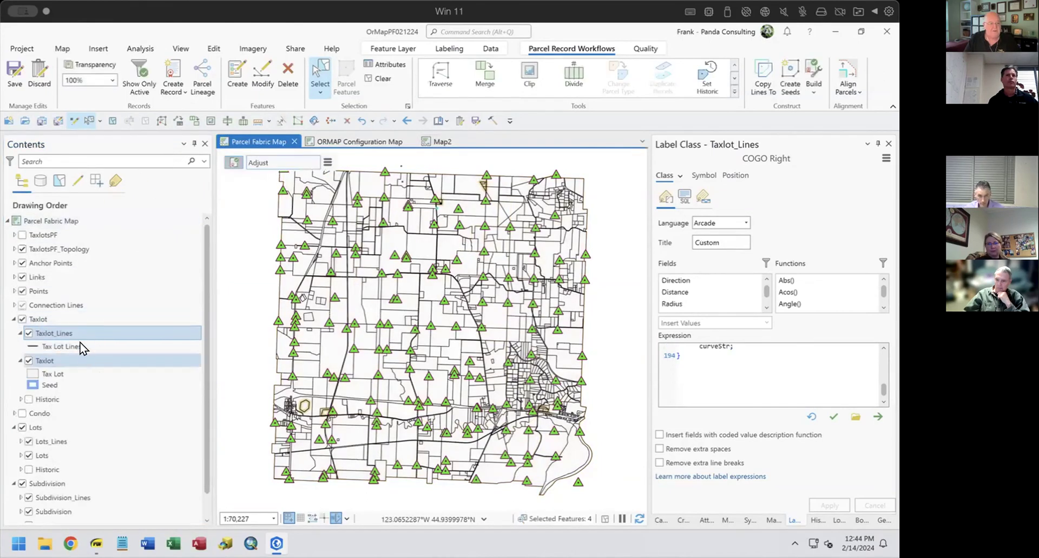
pyautogui.click(116, 181)
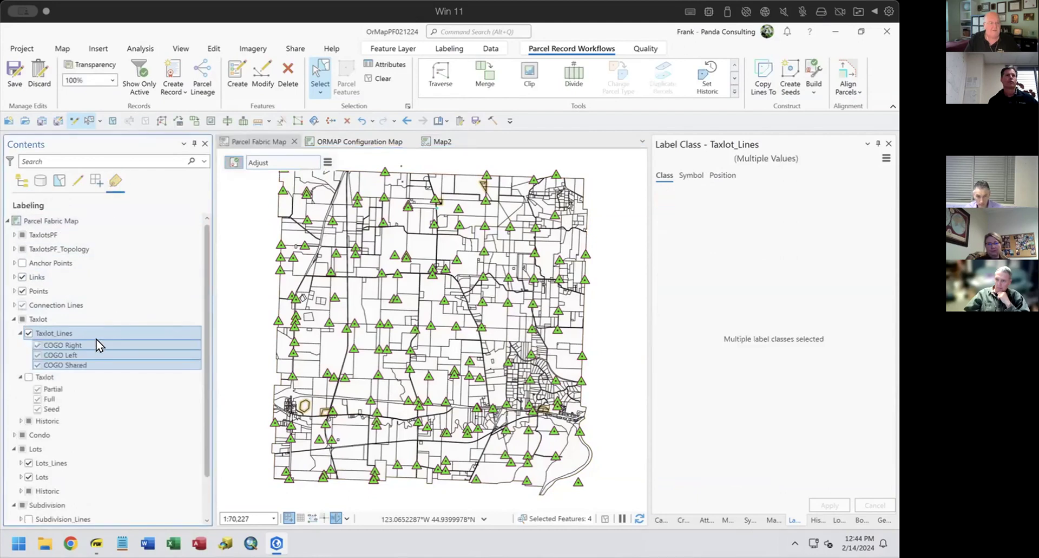
pyautogui.click(80, 344)
pyautogui.rightClick(80, 343)
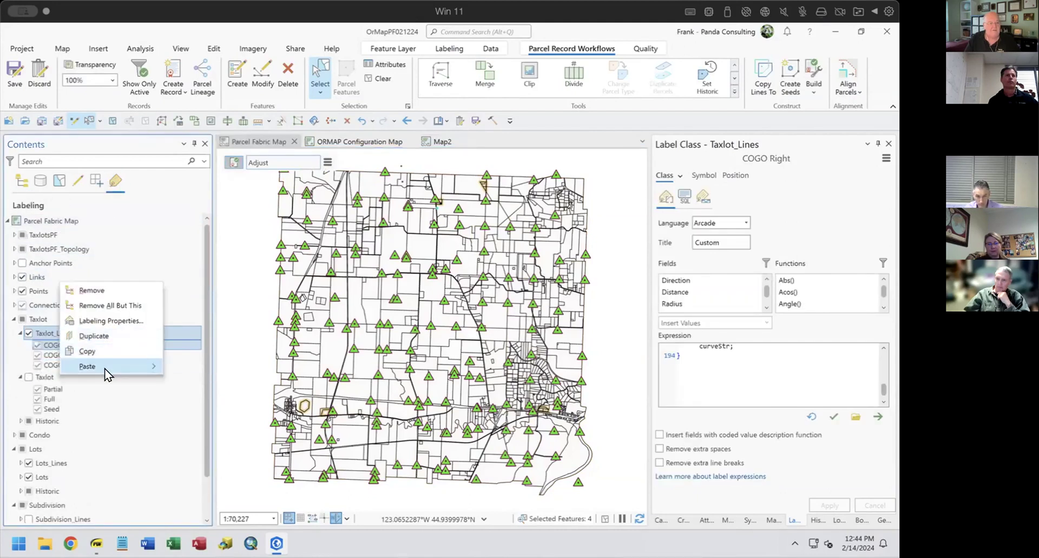
pyautogui.moveTo(105, 367)
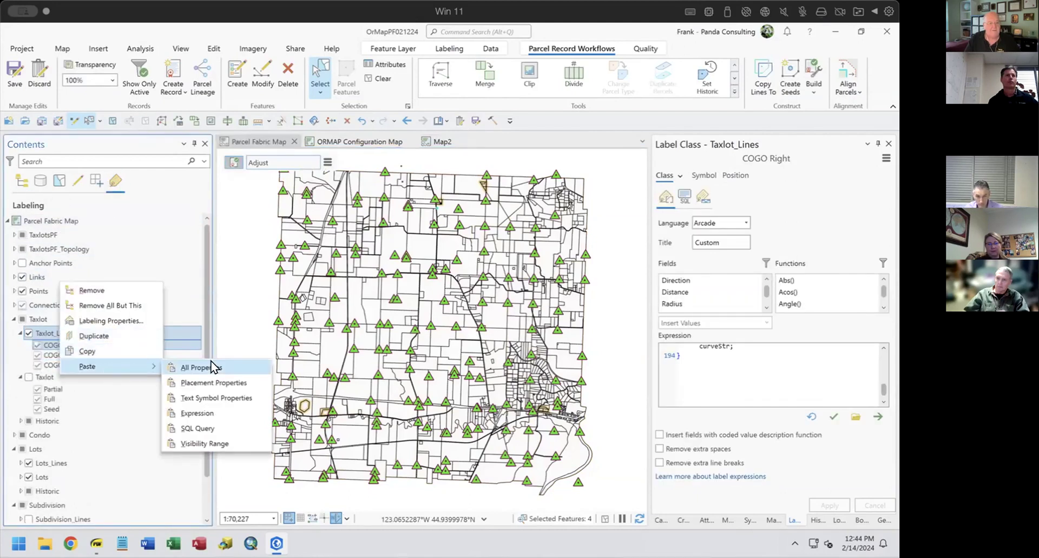
pyautogui.click(236, 413)
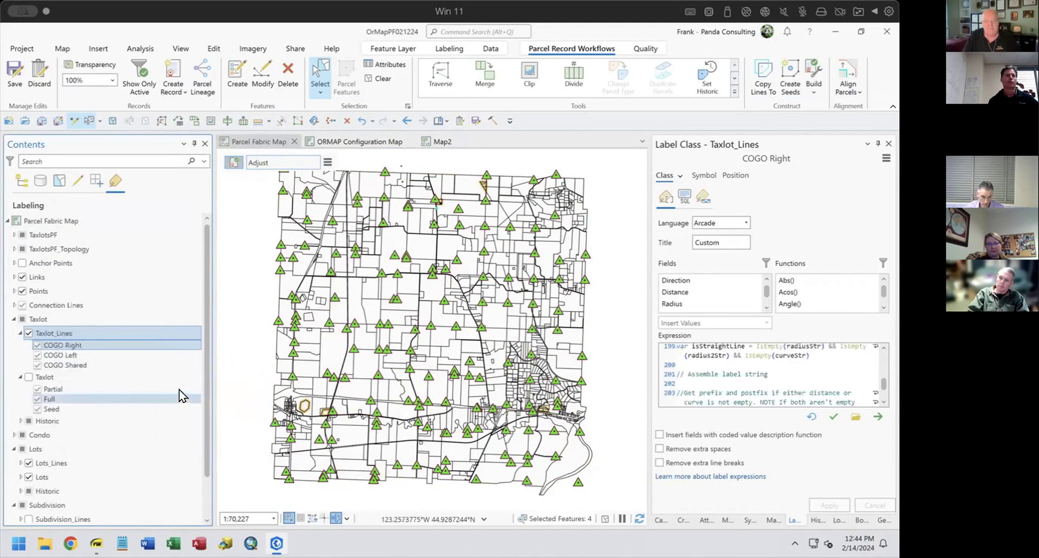
# In the COGO Right expression, clear the COGOType_Computed prefix, set its postfix to ± and apply the change.
pyautogui.scroll(12, 744, 381)
pyautogui.scroll(3, 753, 372)
pyautogui.scroll(9, 753, 372)
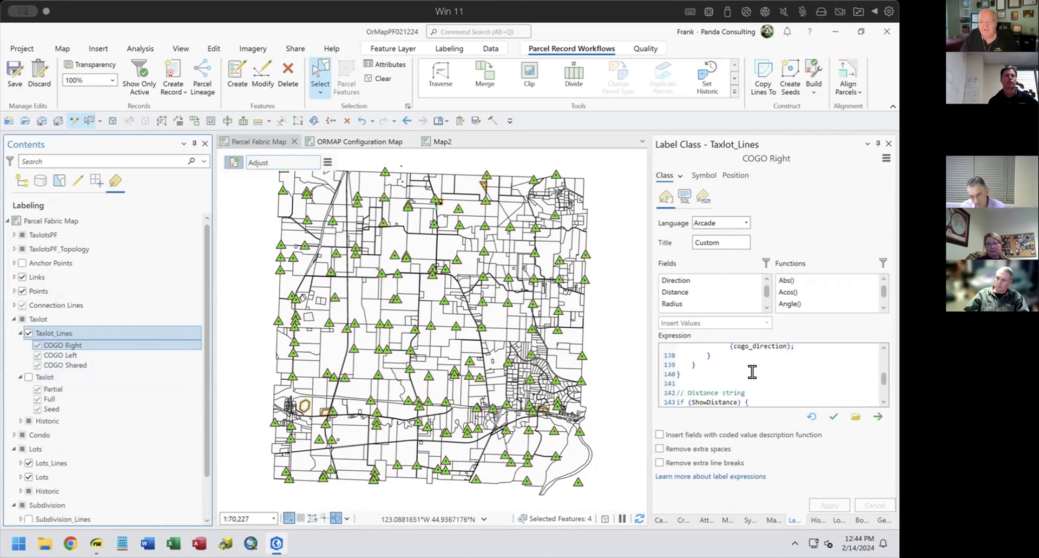
pyautogui.scroll(20, 752, 371)
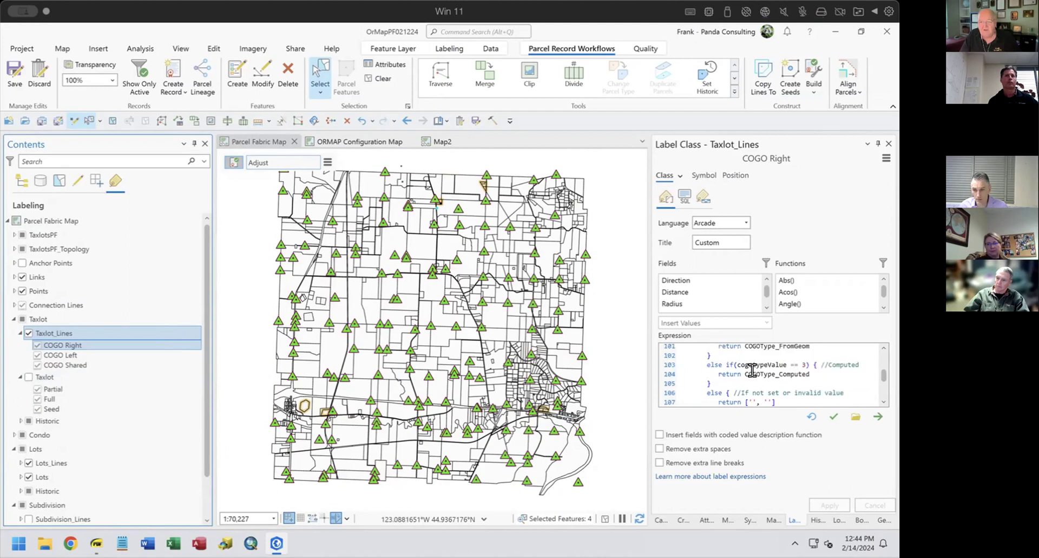
pyautogui.scroll(7, 780, 377)
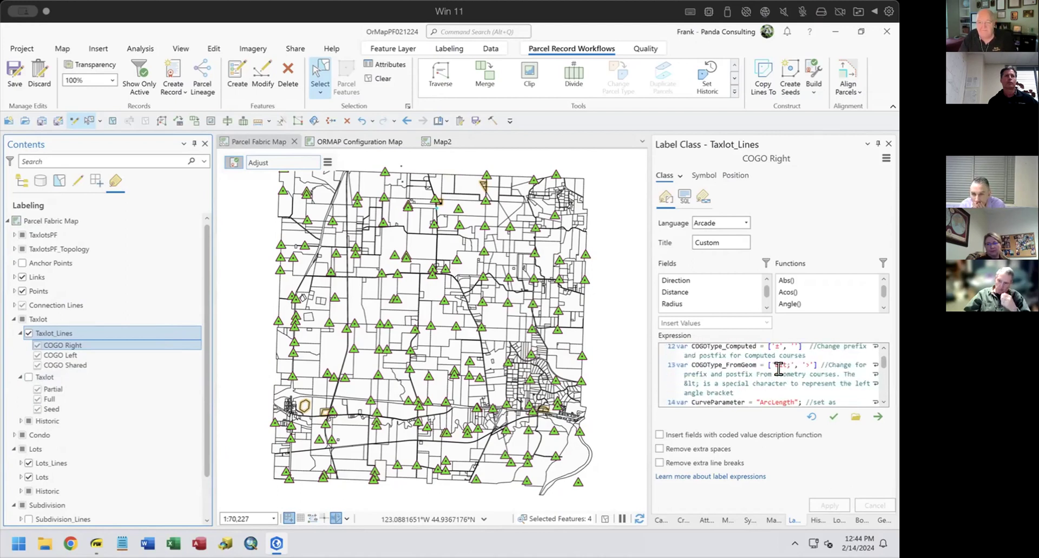
pyautogui.scroll(-1, 778, 369)
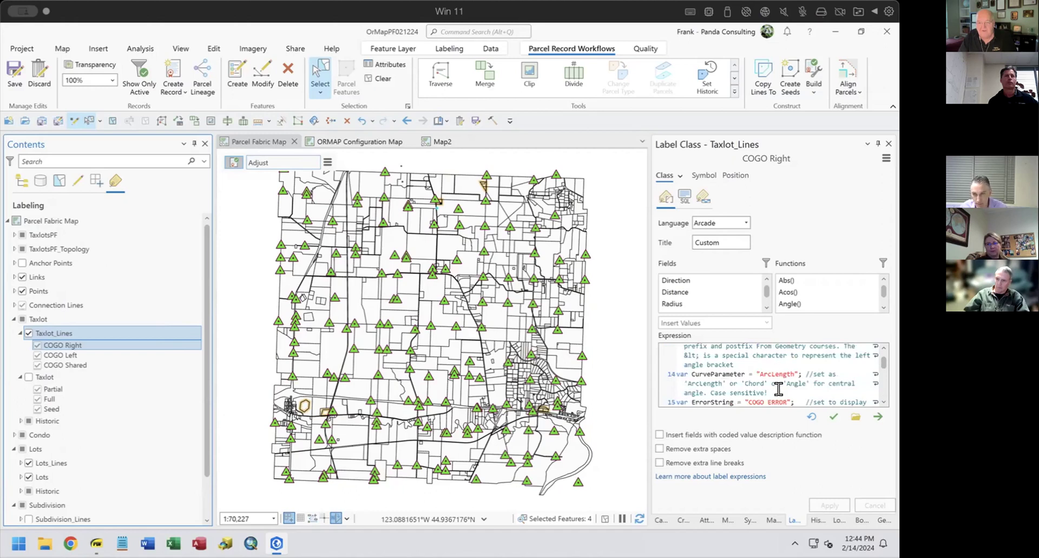
pyautogui.scroll(4, 780, 368)
pyautogui.scroll(-1, 779, 368)
pyautogui.scroll(-2, 780, 367)
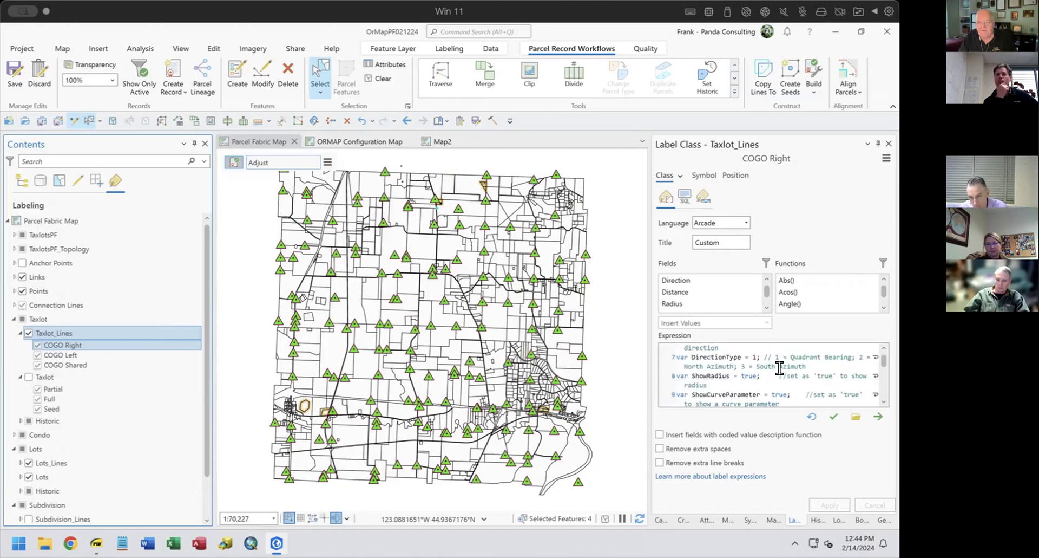
pyautogui.scroll(-1, 780, 368)
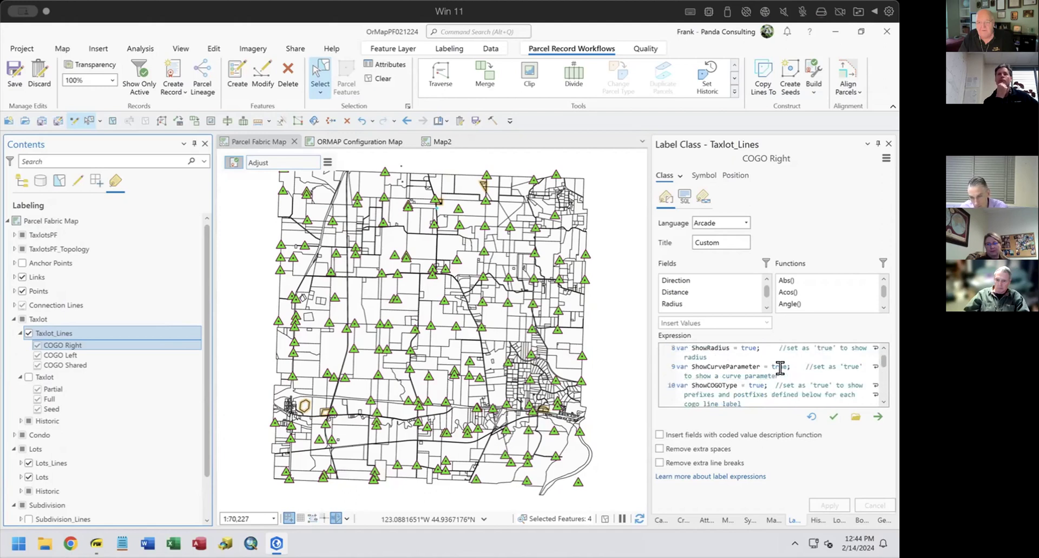
pyautogui.scroll(-1, 781, 368)
pyautogui.scroll(-1, 782, 368)
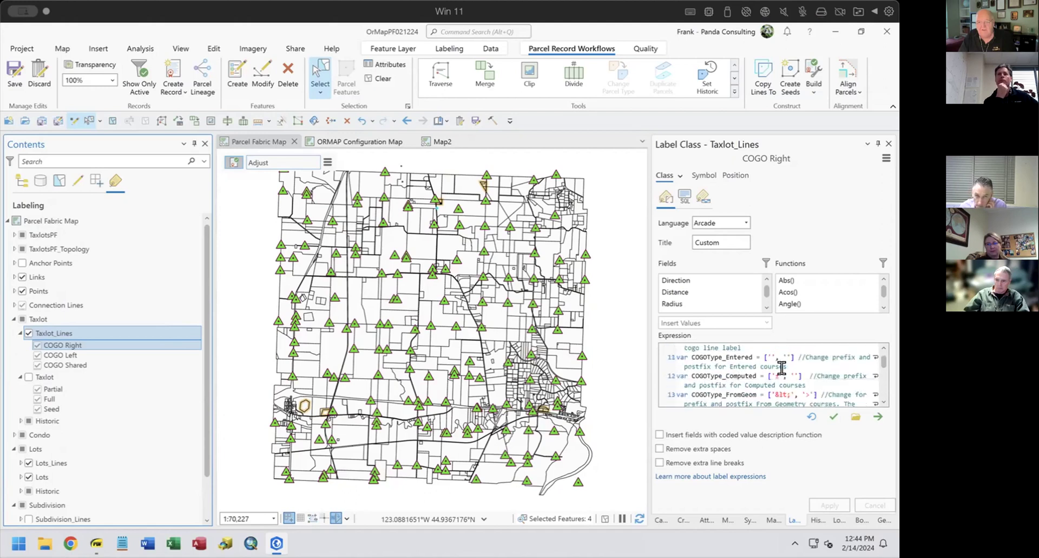
pyautogui.click(766, 367)
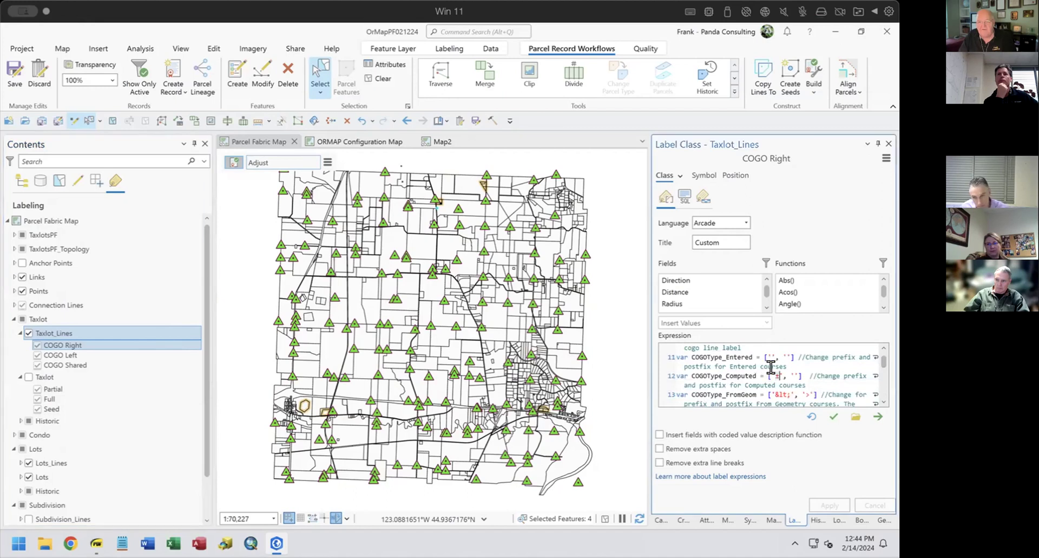
pyautogui.press('BackSpace')
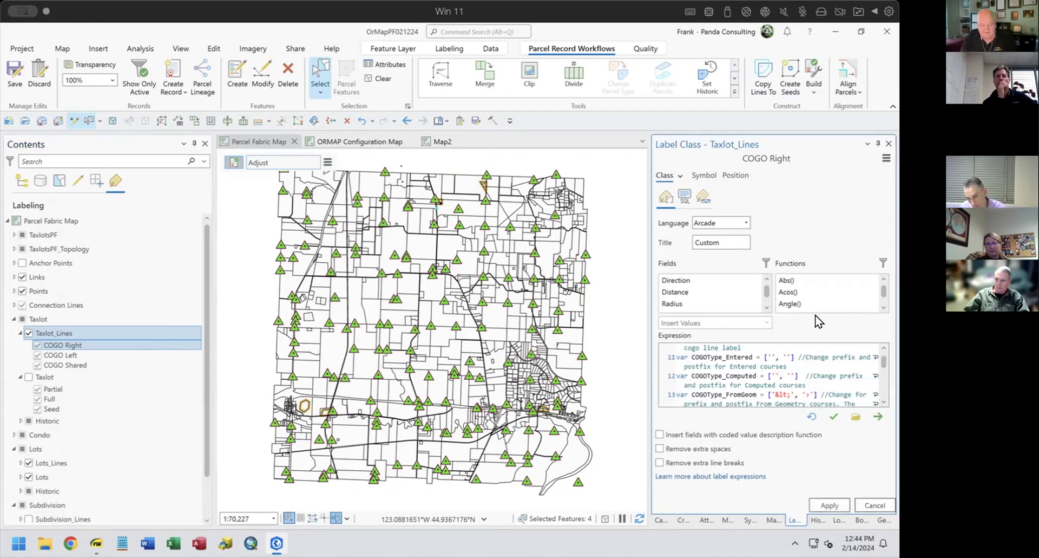
pyautogui.write('±')
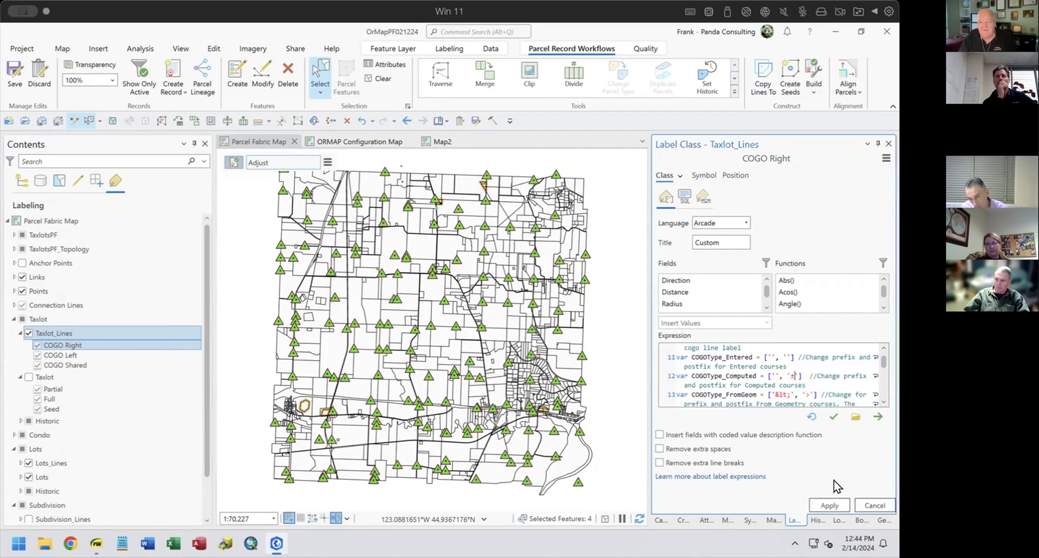
pyautogui.click(828, 506)
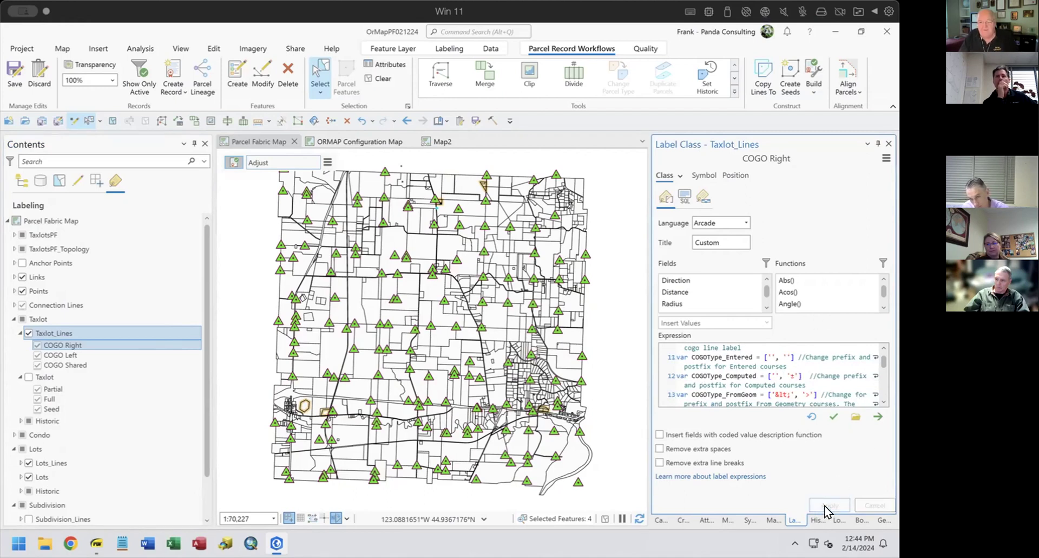
# Turn on coded value descriptions and extra-space removal for COGO Right, copy that label class and select COGO Left.
pyautogui.click(660, 434)
pyautogui.click(659, 448)
pyautogui.rightClick(77, 346)
pyautogui.click(86, 337)
pyautogui.click(71, 356)
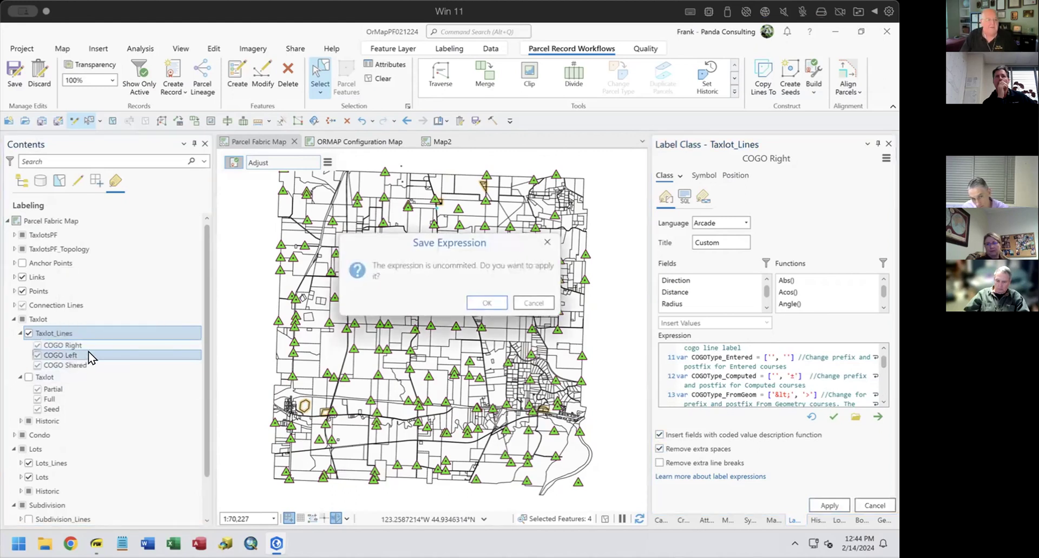
# Paste only the copied expression onto the COGO Left and COGO Shared label classes.
pyautogui.rightClick(60, 355)
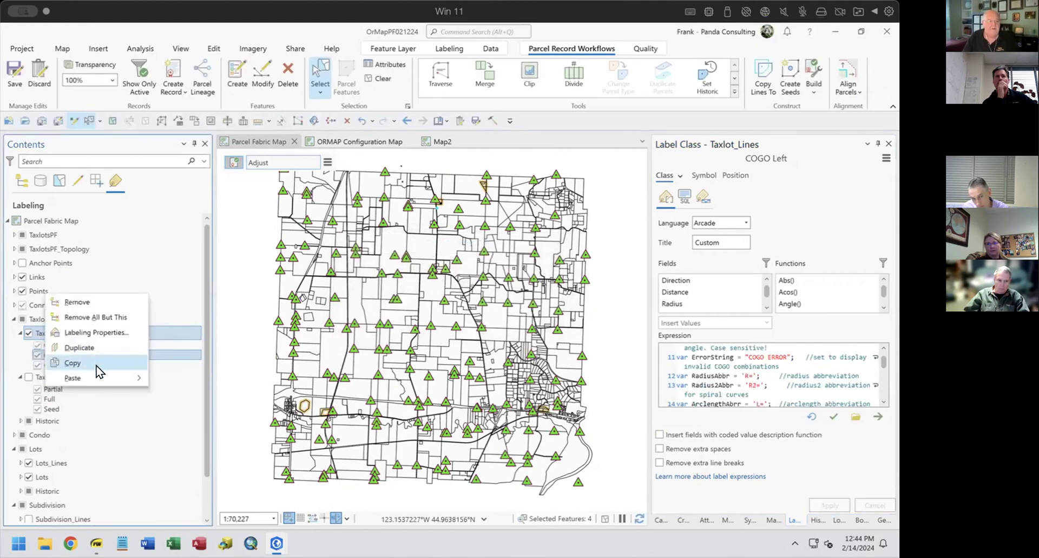
pyautogui.moveTo(90, 378)
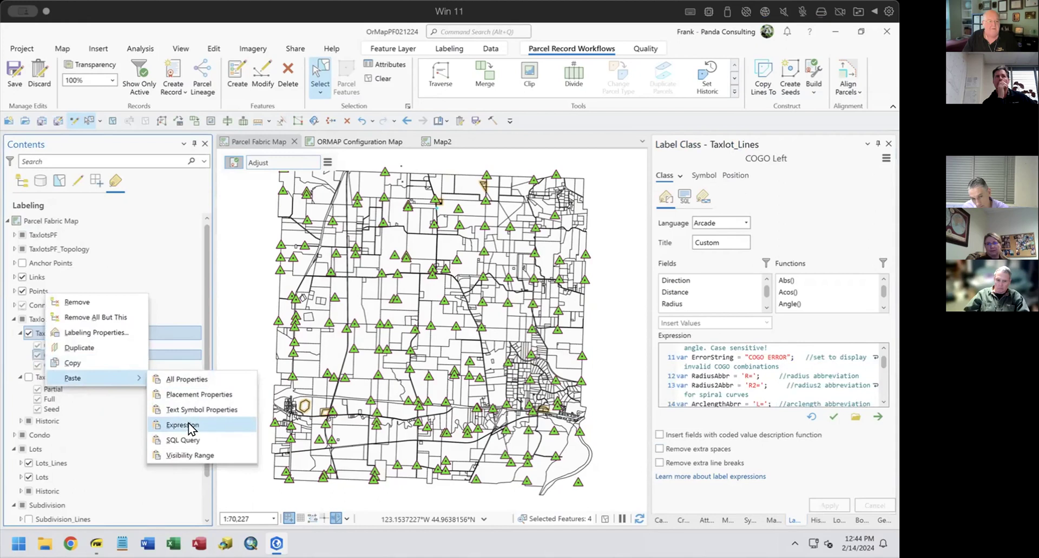
pyautogui.click(183, 425)
pyautogui.rightClick(69, 372)
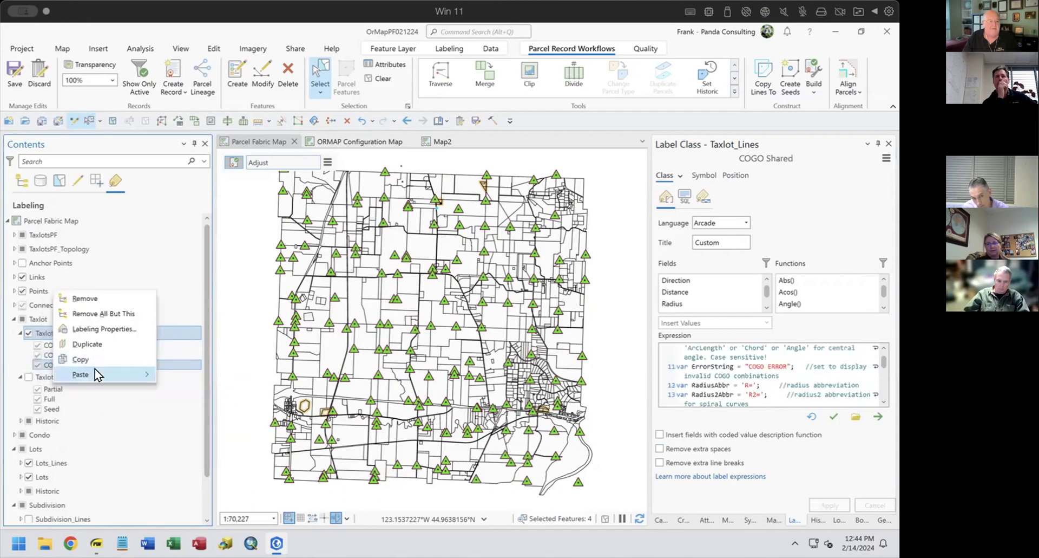
pyautogui.moveTo(96, 372)
pyautogui.click(210, 422)
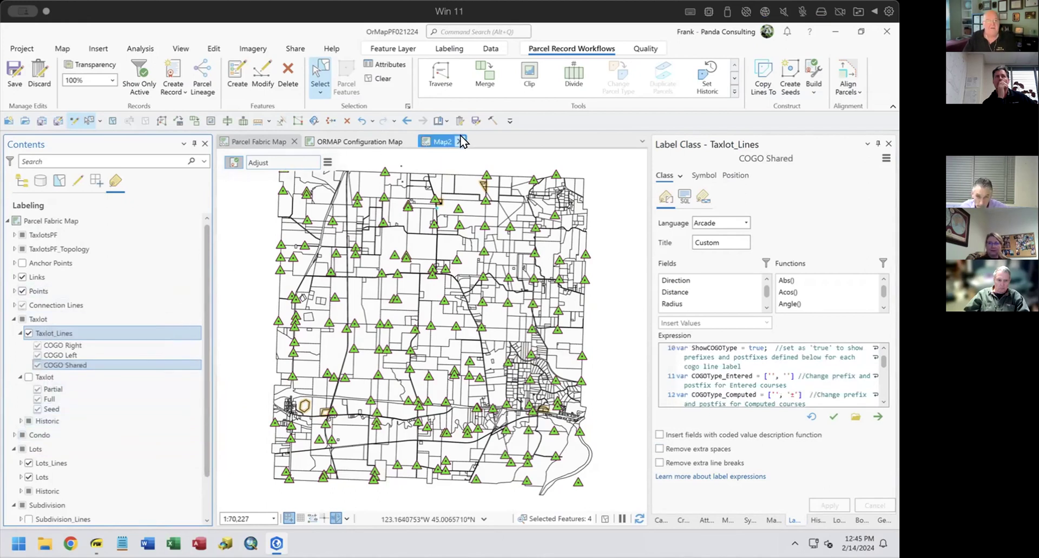
# Close Map2 and return the Parcel Fabric Map to its previous extent.
pyautogui.click(461, 142)
pyautogui.click(249, 142)
pyautogui.click(407, 121)
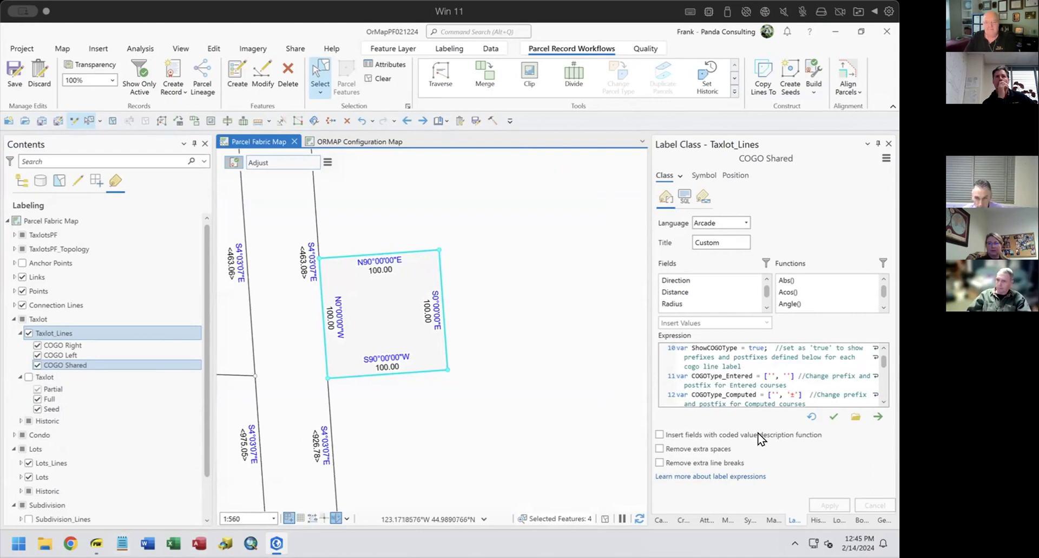
# Copy the entire COGO Shared expression, switch to Notepad and close both old expression tabs without saving.
pyautogui.scroll(5, 832, 361)
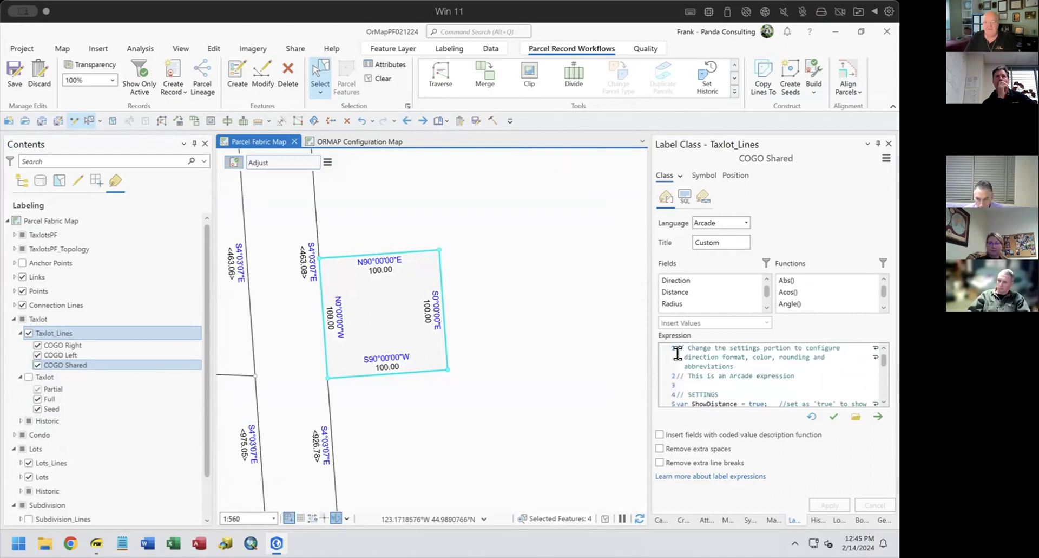
pyautogui.moveTo(668, 340); pyautogui.dragTo(869, 482)
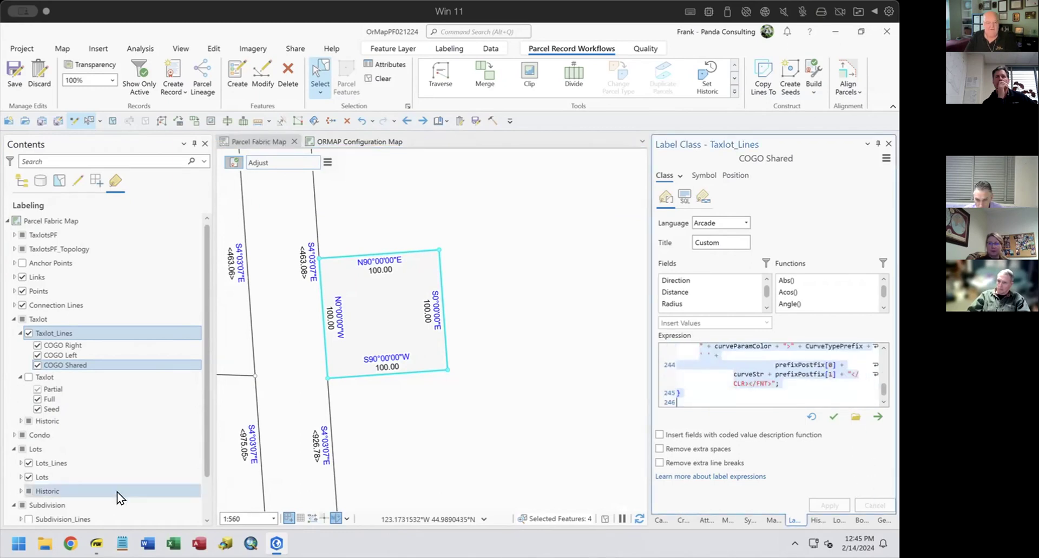
pyautogui.click(122, 543)
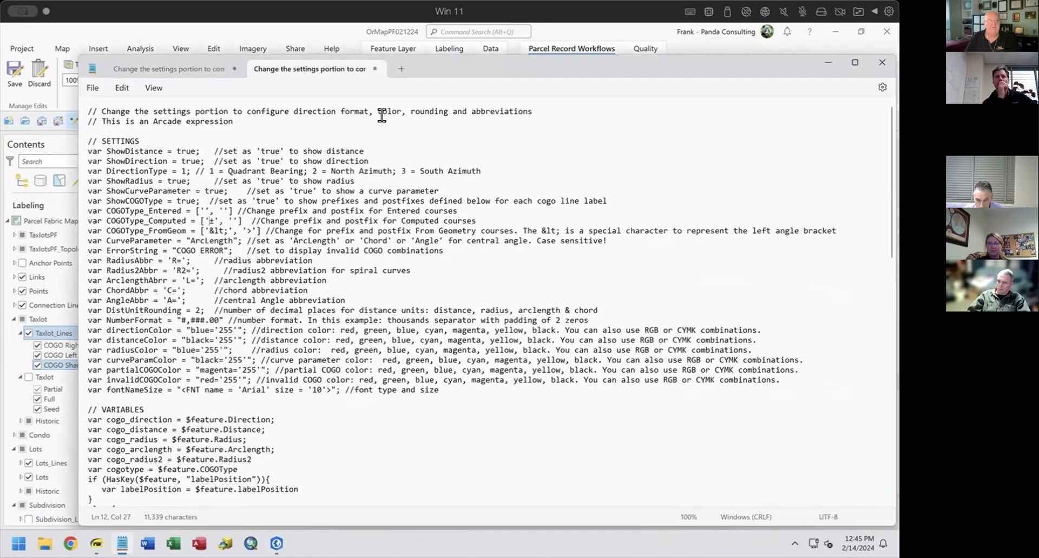
pyautogui.click(375, 67)
pyautogui.click(493, 324)
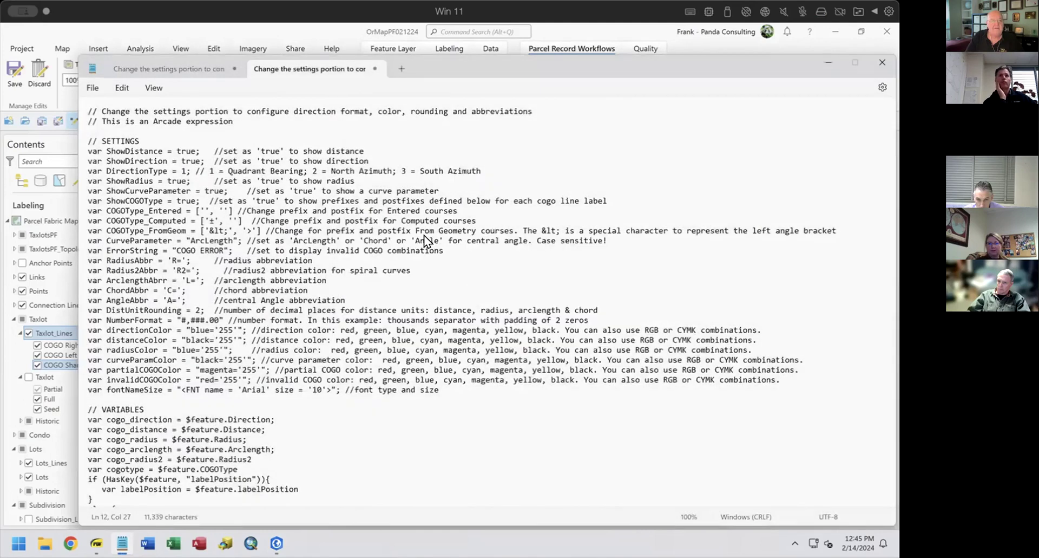
pyautogui.click(233, 69)
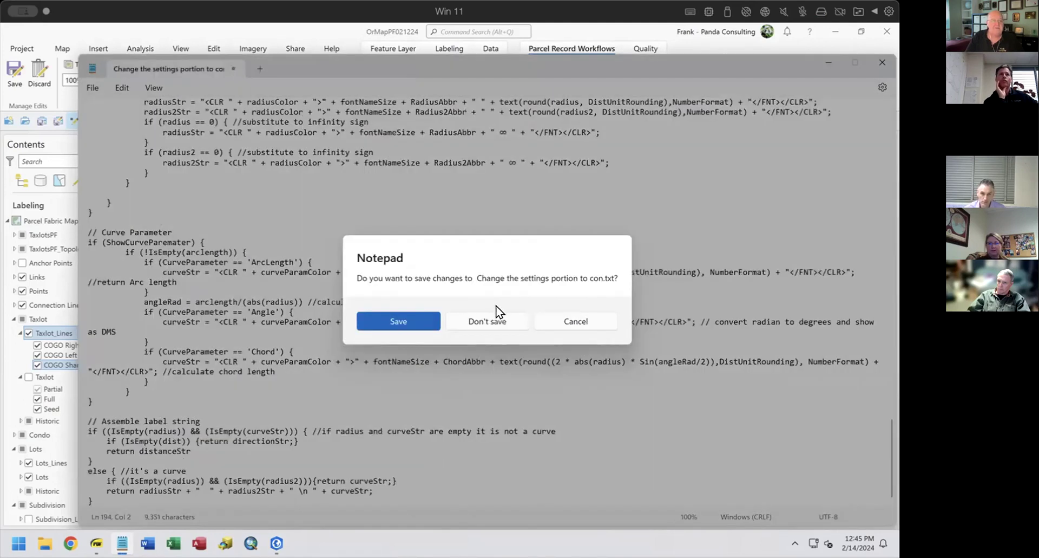
pyautogui.click(499, 320)
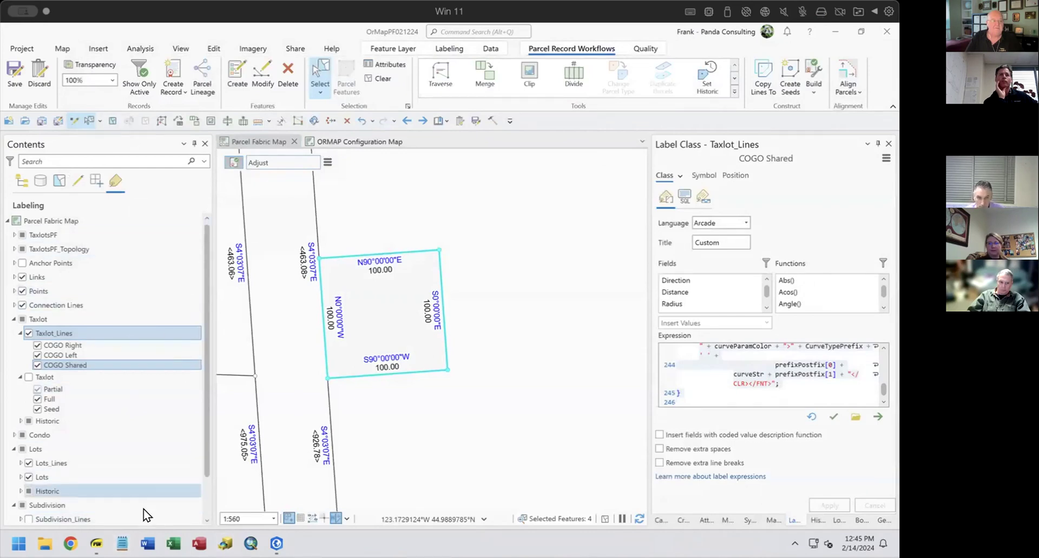
# Reopen Notepad, paste the copied COGO Shared expression into the blank document and go to its beginning.
pyautogui.click(122, 543)
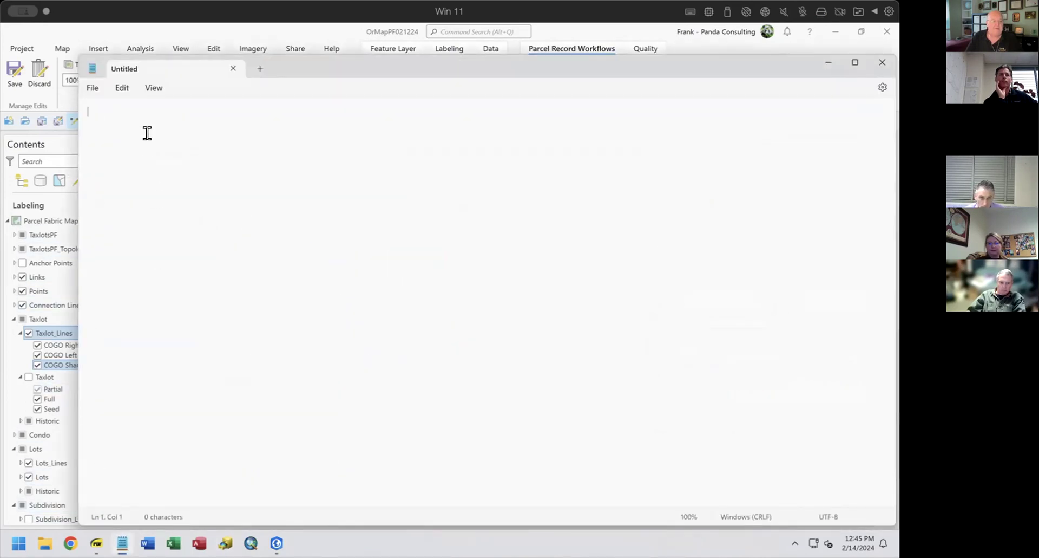
pyautogui.hotkey('ctrl', 'v')
pyautogui.scroll(20, 229, 270)
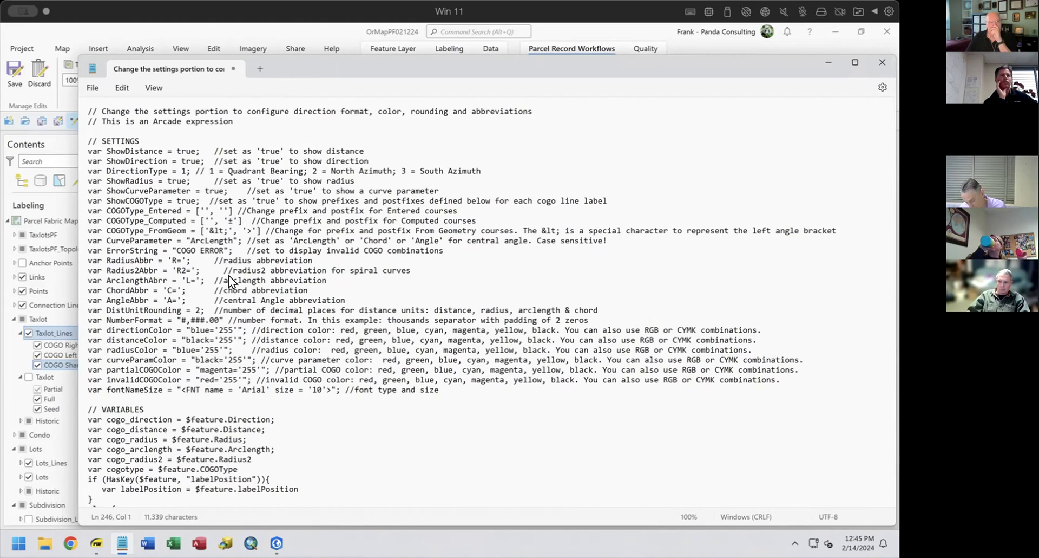
# Highlight the SETTINGS heading and then the VARIABLES heading to mark out the configurable part of the expression.
pyautogui.click(162, 128)
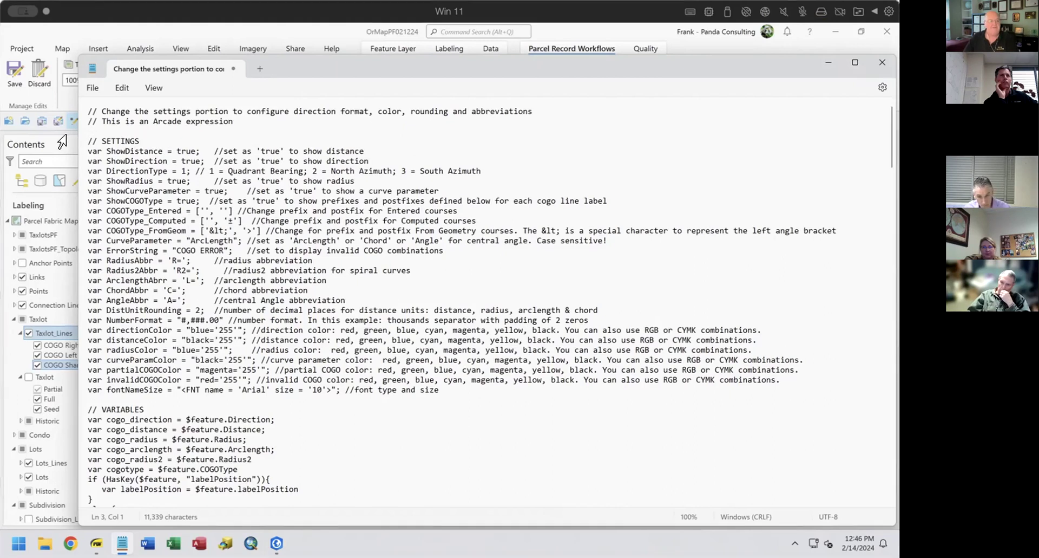
pyautogui.press('Down')
pyautogui.hotkey('shift', 'End')
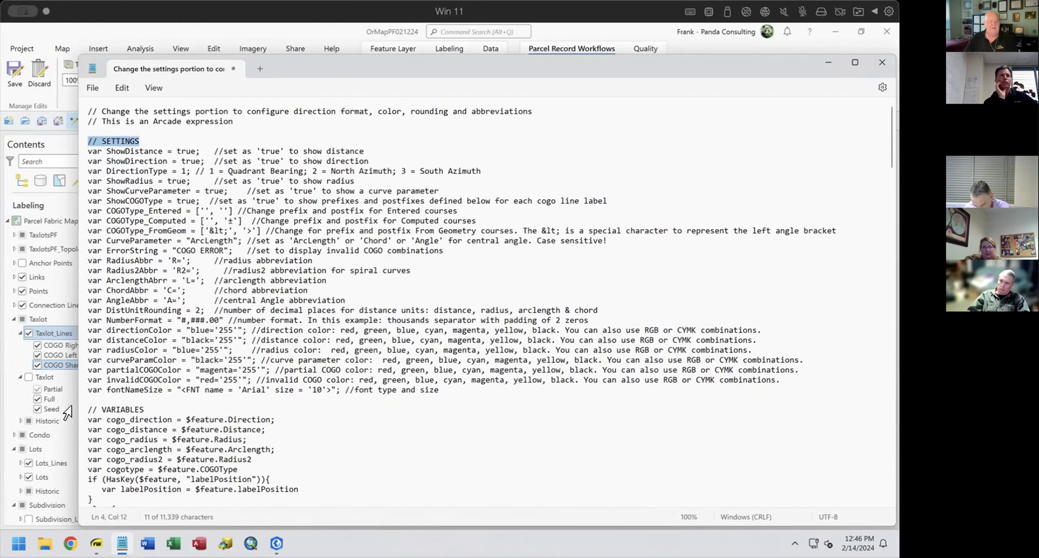
pyautogui.moveTo(86, 409); pyautogui.dragTo(145, 410)
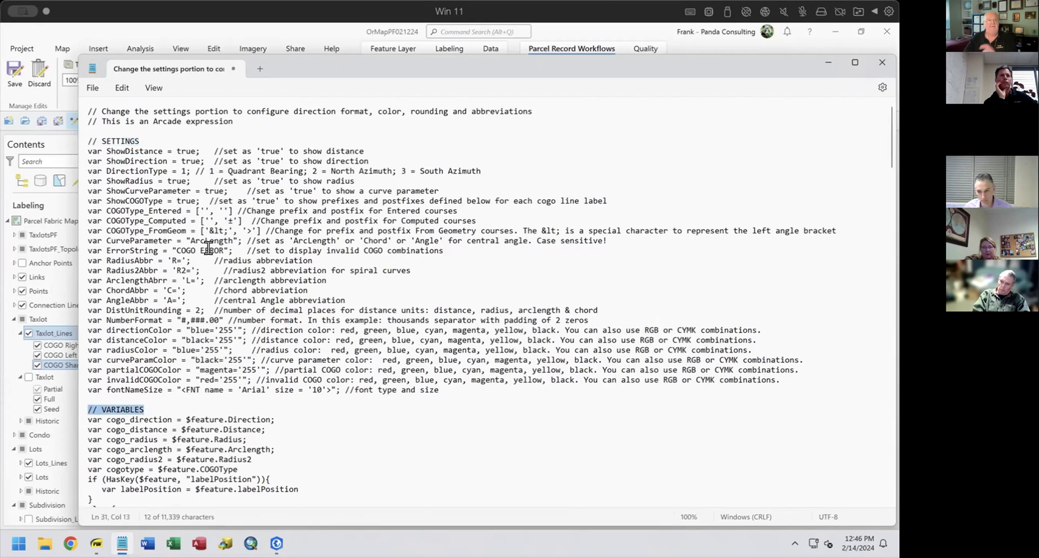
# Highlight the whole block of settings lines from ShowDistance through fontNameSize, then clear the selection.
pyautogui.click(80, 144)
pyautogui.moveTo(87, 148); pyautogui.dragTo(264, 386)
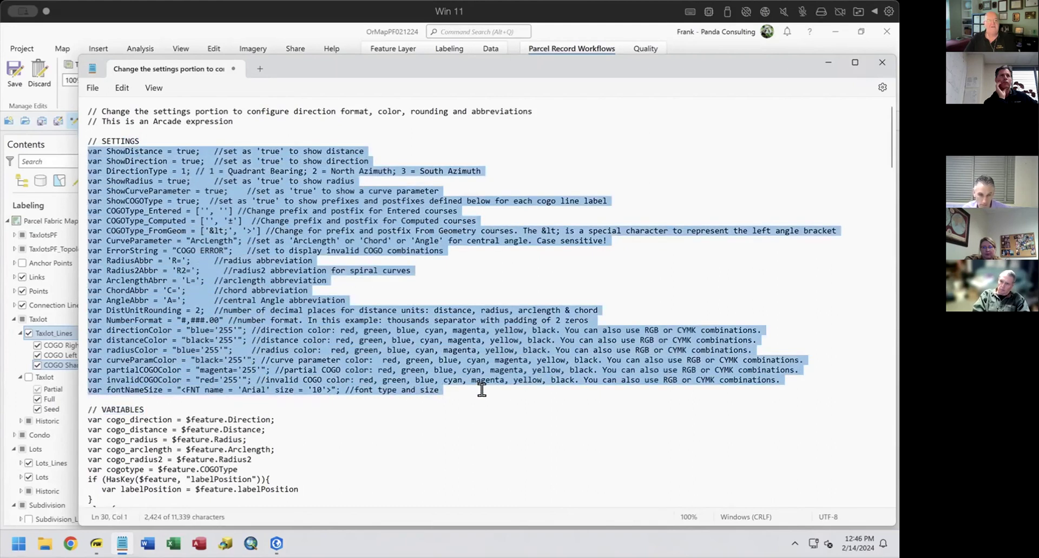
pyautogui.press('Right')
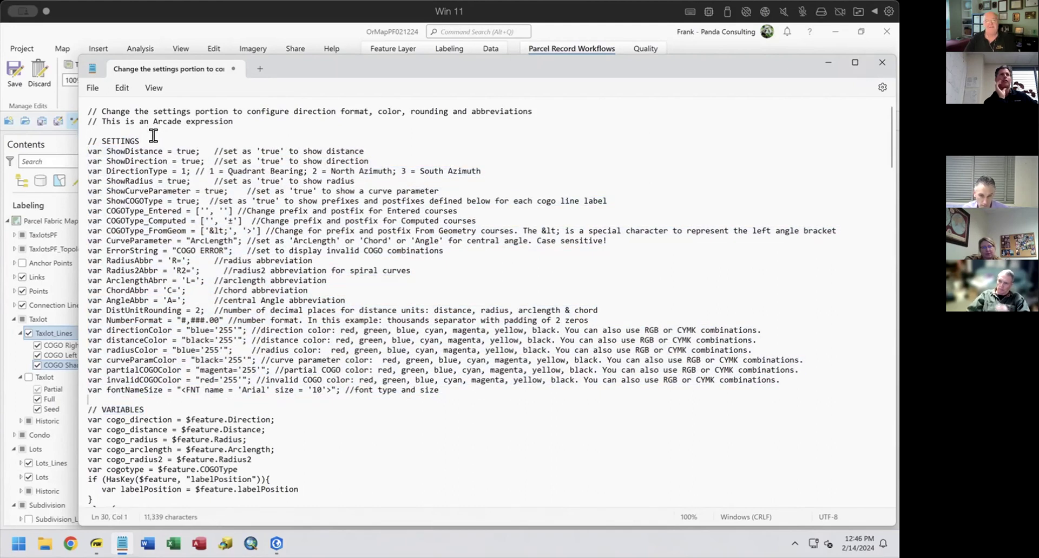
# Highlight the ShowDistance and ShowDirection settings and the Quadrant Bearing option of DirectionType.
pyautogui.moveTo(107, 151); pyautogui.dragTo(199, 151)
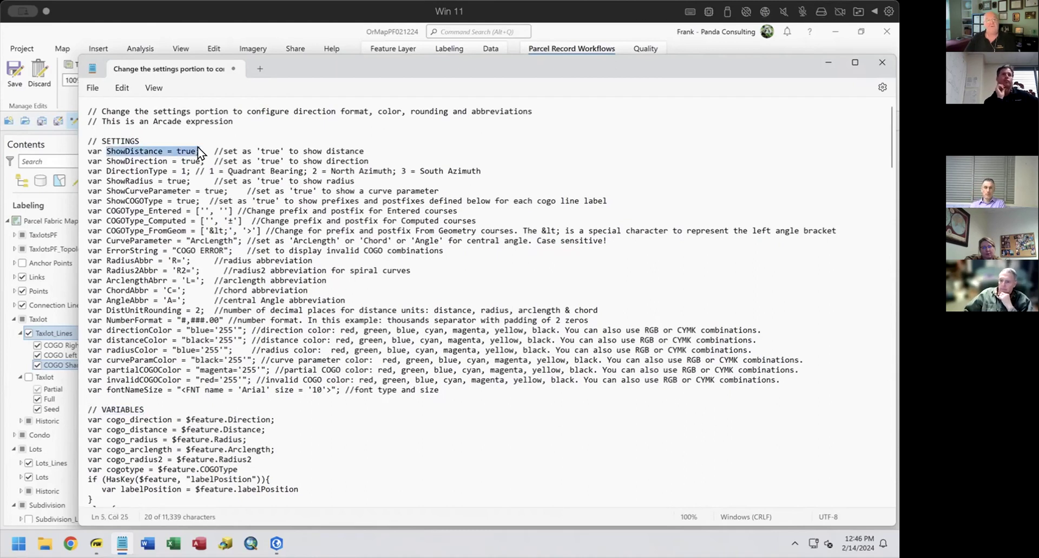
pyautogui.click(216, 131)
pyautogui.moveTo(106, 160); pyautogui.dragTo(366, 154)
pyautogui.click(369, 155)
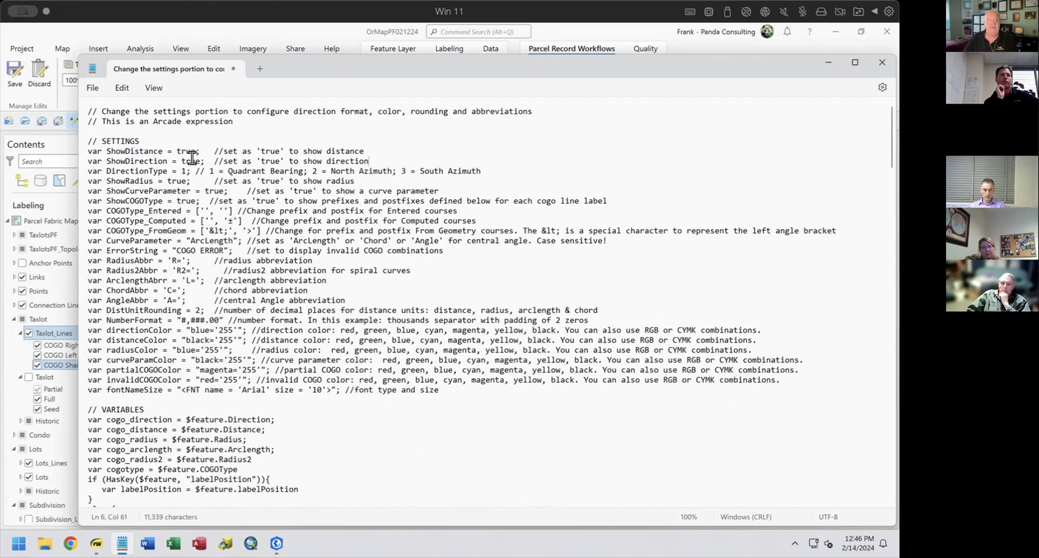
pyautogui.moveTo(205, 171); pyautogui.dragTo(293, 167)
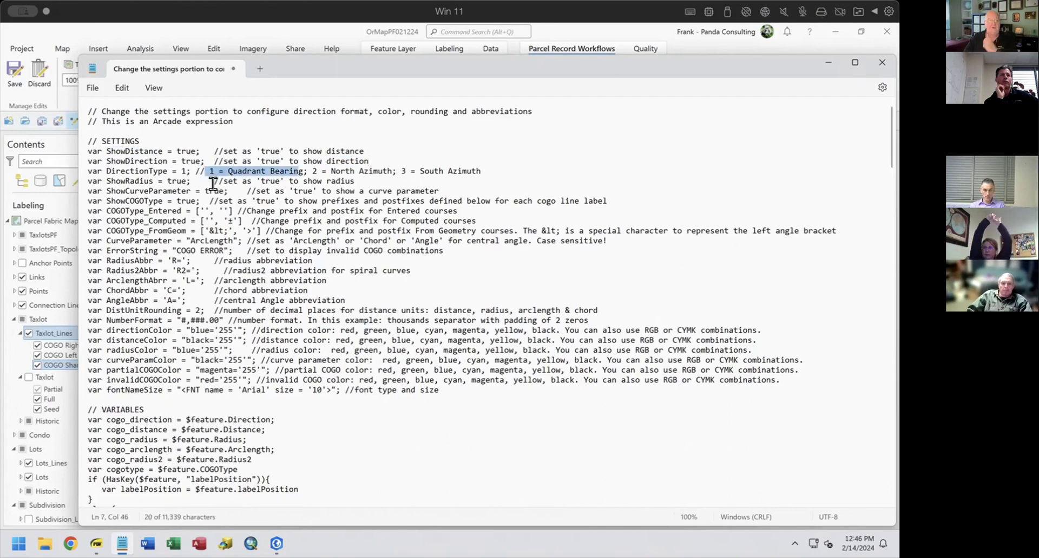
# Highlight the true values of the ShowRadius, ShowCurveParameter and ShowCOGOType settings one after another.
pyautogui.moveTo(167, 181); pyautogui.dragTo(185, 190)
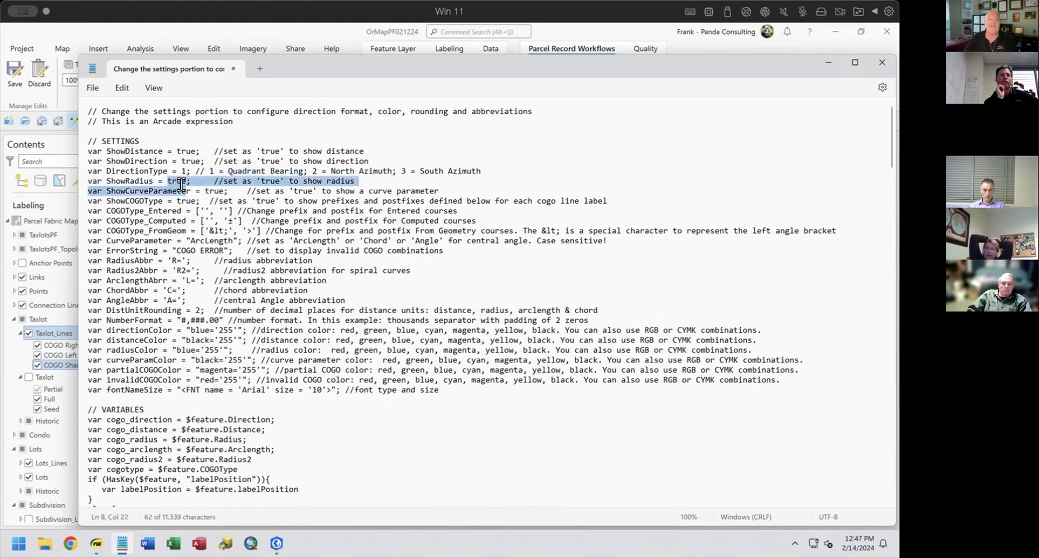
pyautogui.click(181, 180)
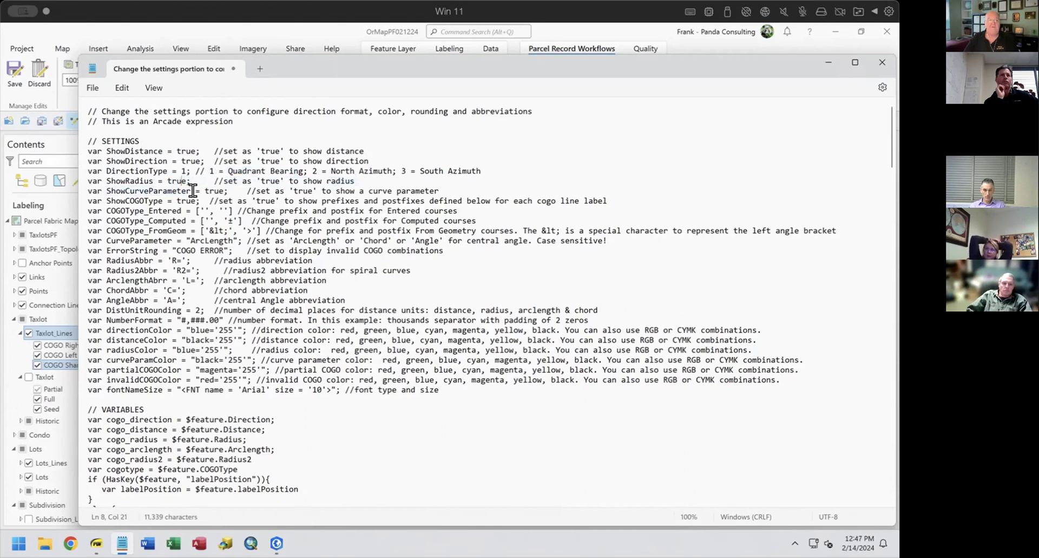
pyautogui.moveTo(199, 184); pyautogui.dragTo(227, 183)
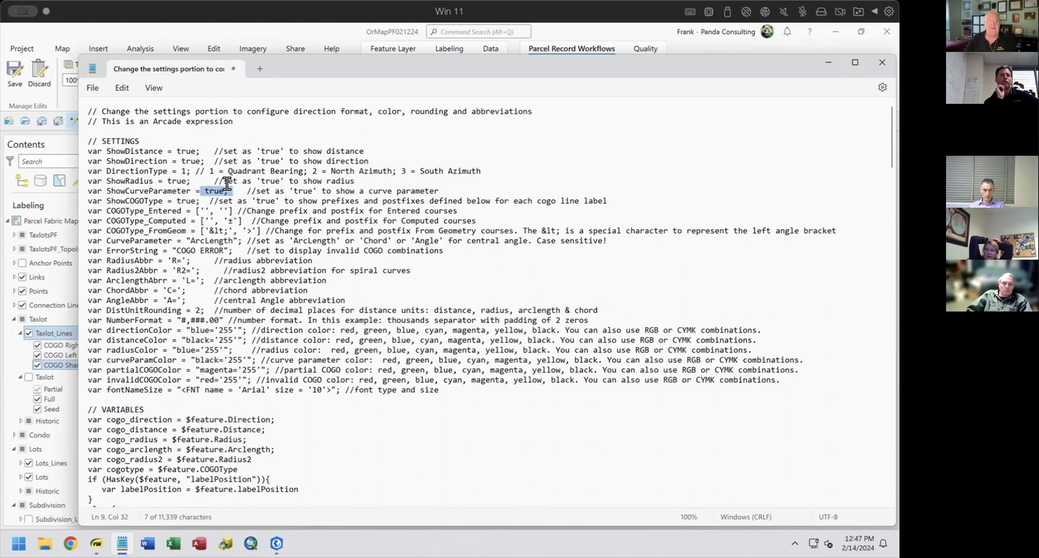
pyautogui.doubleClick(185, 200)
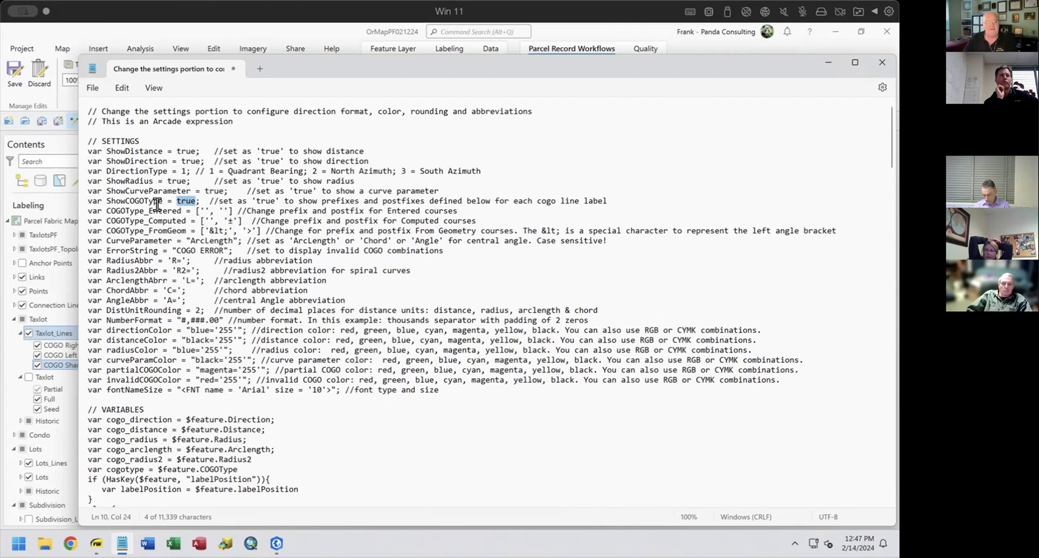
# Highlight the COGOType_Entered, COGOType_Computed and COGOType_FromGeom prefix and postfix settings and the fontNameSize value.
pyautogui.moveTo(106, 211); pyautogui.dragTo(223, 200)
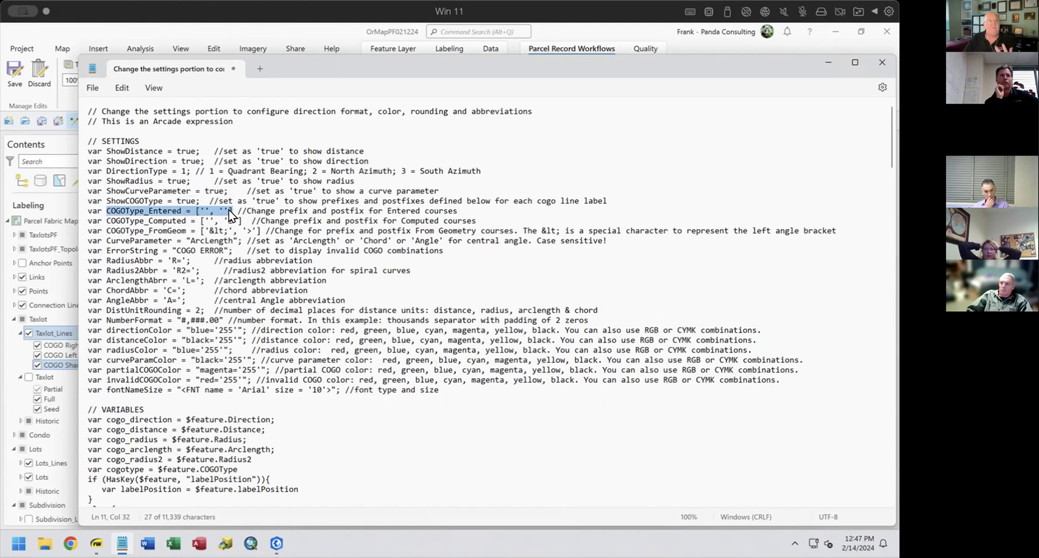
pyautogui.moveTo(106, 220); pyautogui.dragTo(239, 211)
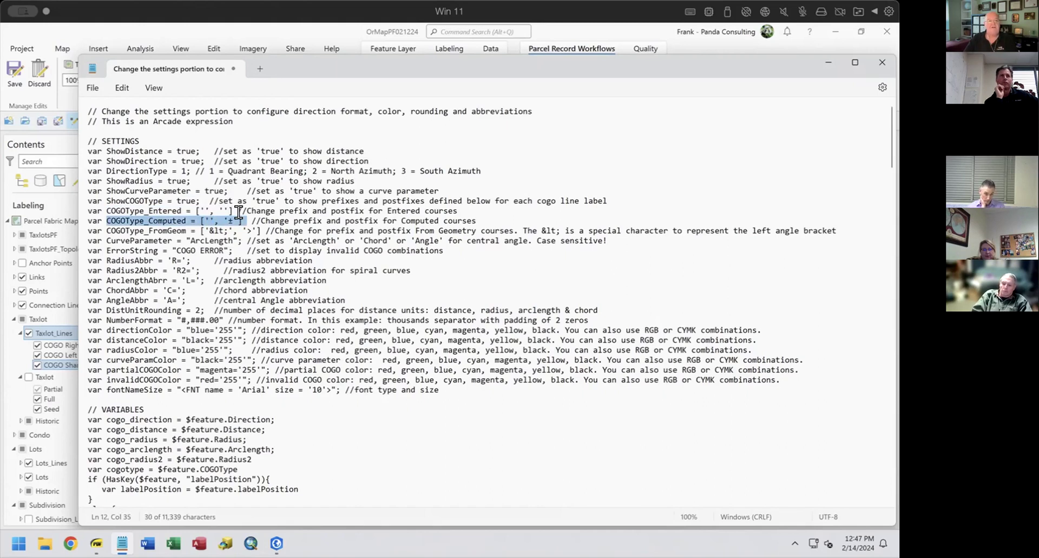
pyautogui.moveTo(106, 230); pyautogui.dragTo(268, 222)
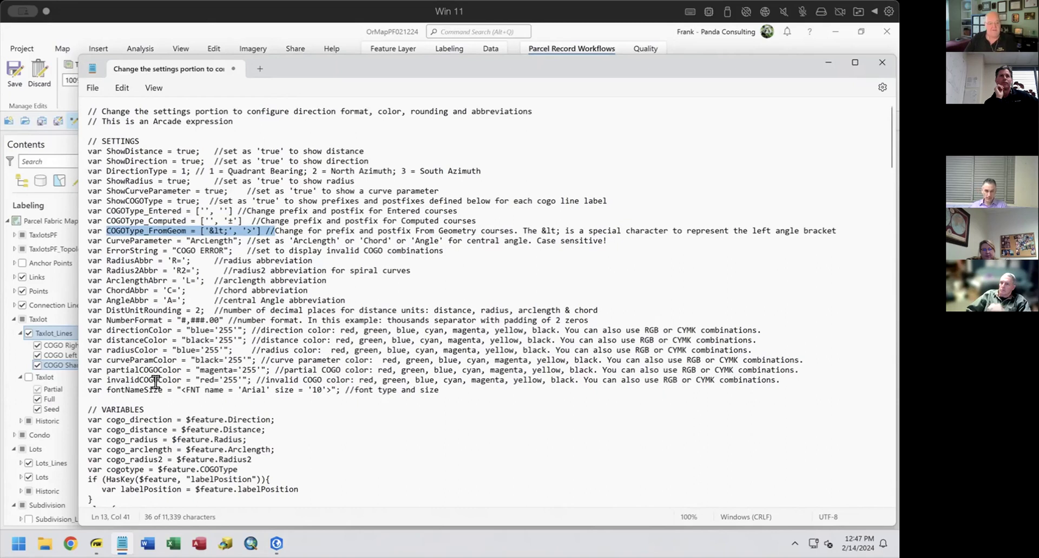
pyautogui.moveTo(176, 389); pyautogui.dragTo(441, 389)
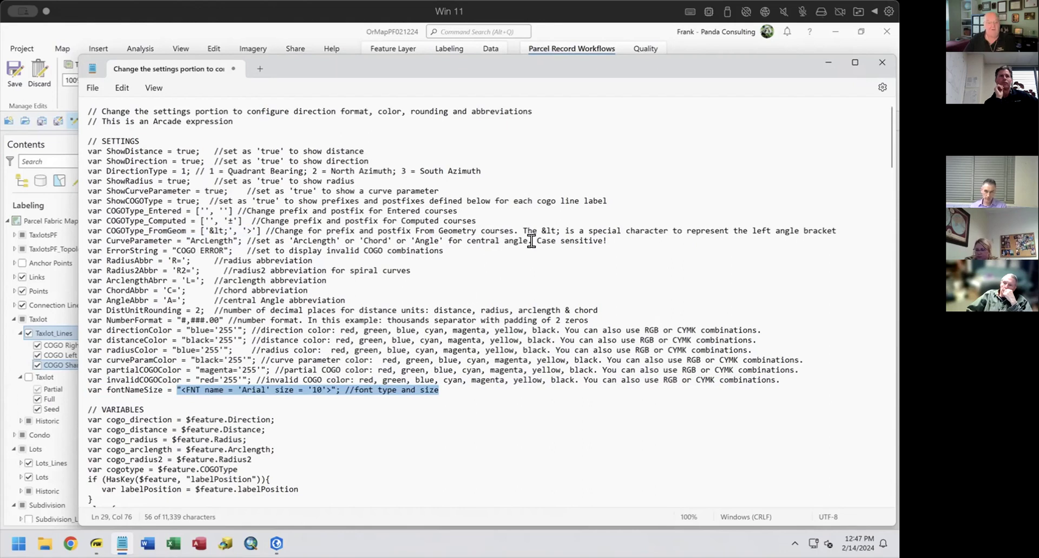
# Look through the variables and functions of the expression and highlight the Direction string block.
pyautogui.click(536, 278)
pyautogui.scroll(-3, 503, 412)
pyautogui.scroll(-13, 339, 342)
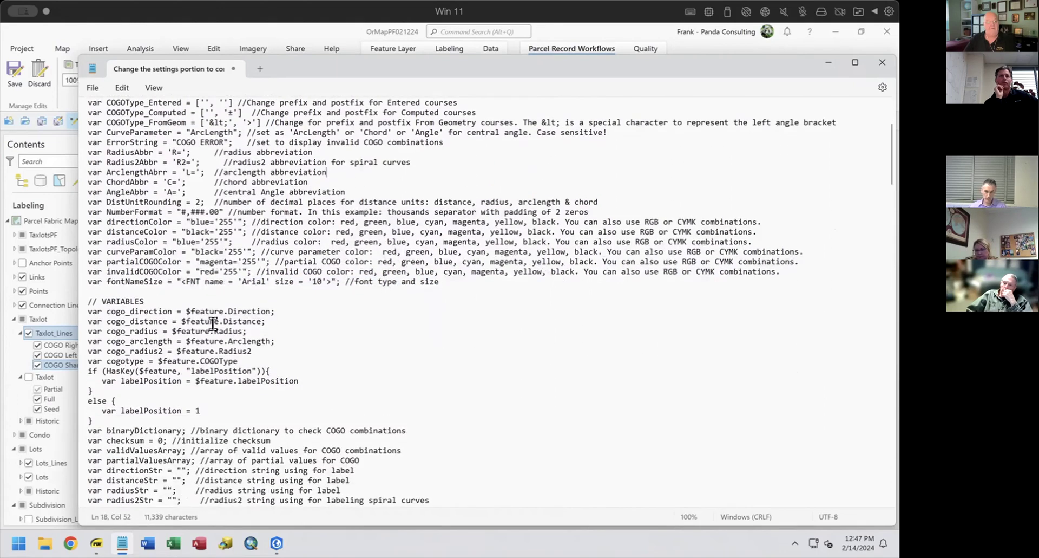
pyautogui.scroll(-6, 334, 332)
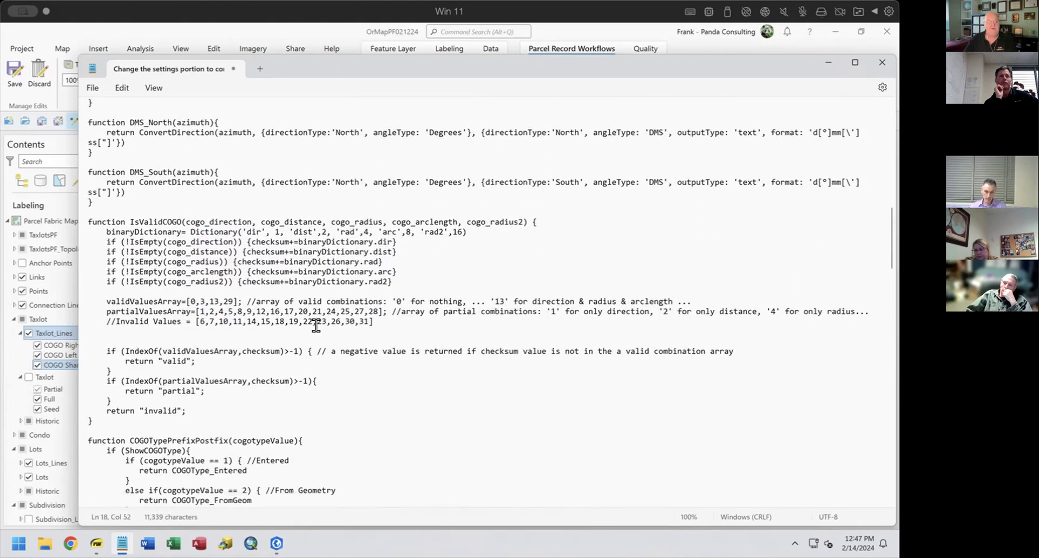
pyautogui.scroll(-7, 329, 336)
pyautogui.scroll(-3, 329, 336)
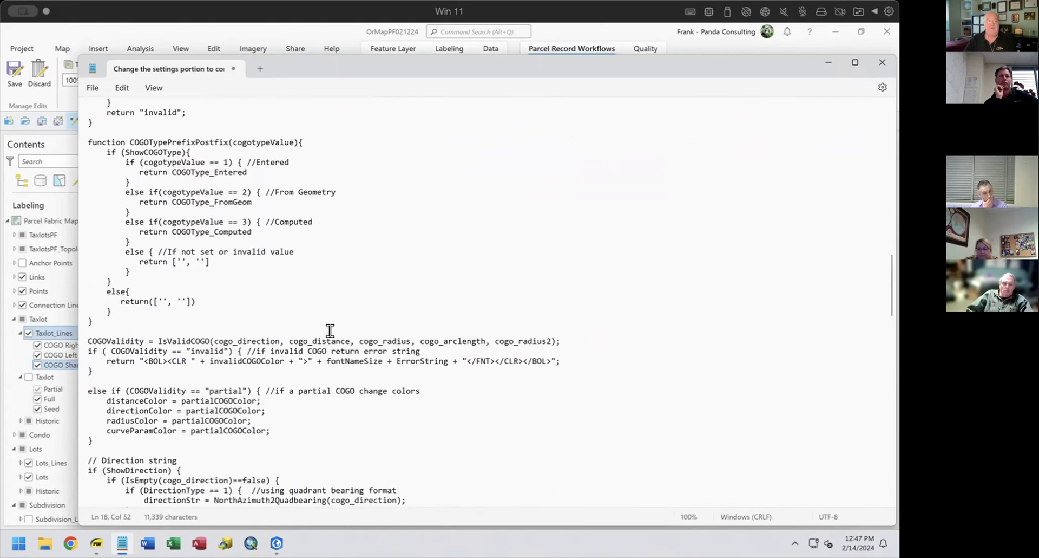
pyautogui.scroll(-6, 331, 342)
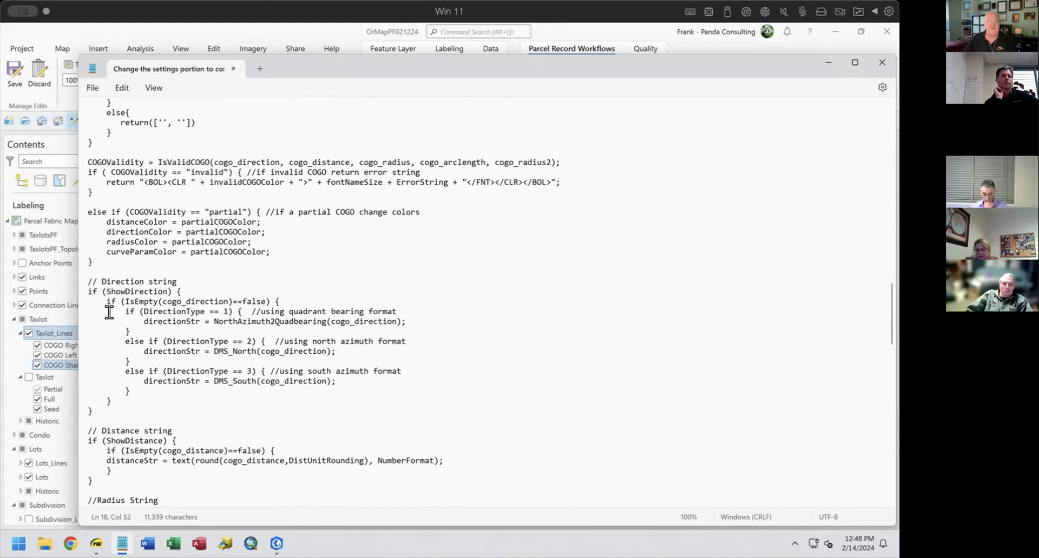
pyautogui.moveTo(80, 277); pyautogui.dragTo(357, 388)
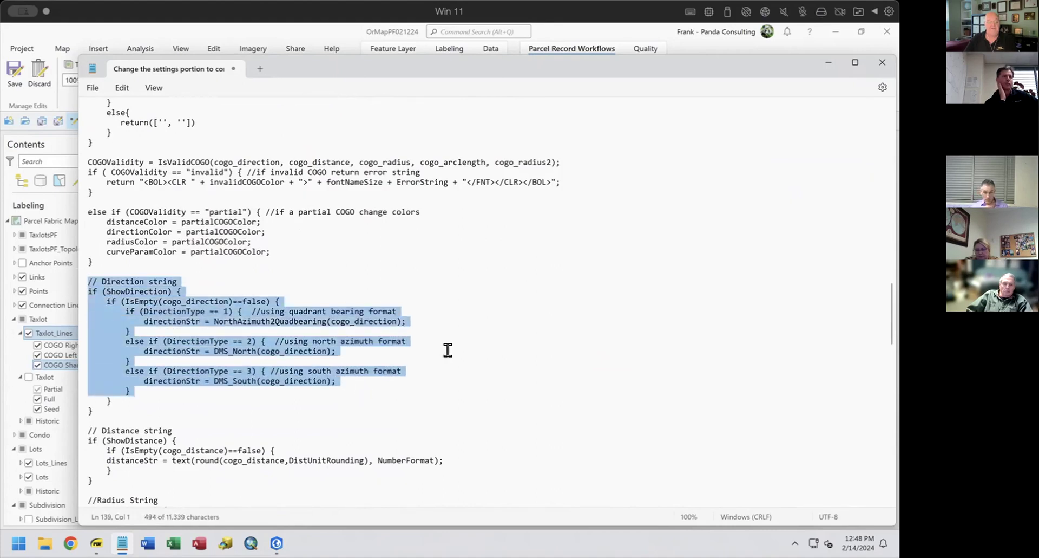
# Highlight the Distance string block and then the Radius String block of the expression.
pyautogui.scroll(-5, 448, 350)
pyautogui.moveTo(82, 277); pyautogui.dragTo(201, 315)
pyautogui.scroll(-4, 265, 318)
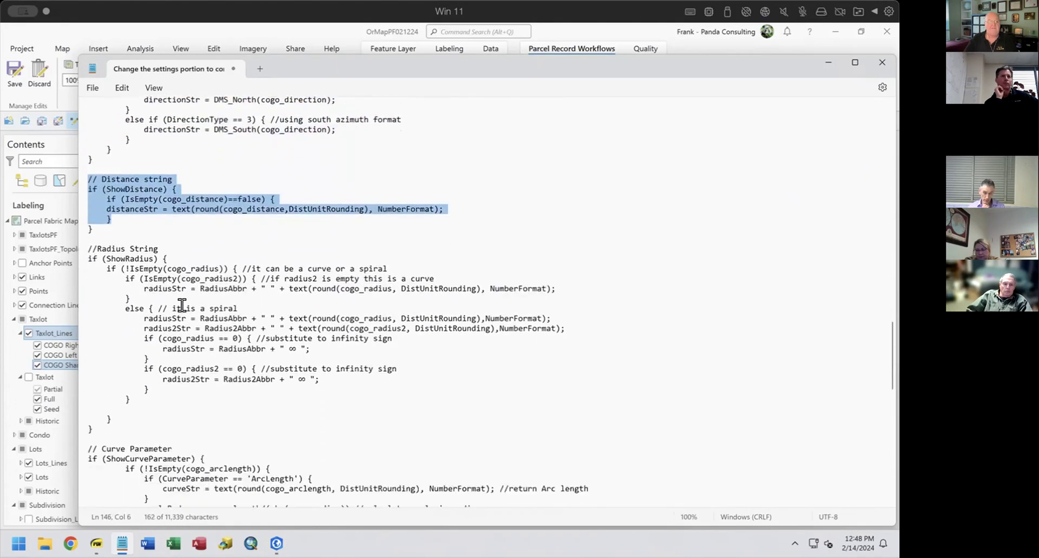
pyautogui.moveTo(82, 230); pyautogui.dragTo(404, 416)
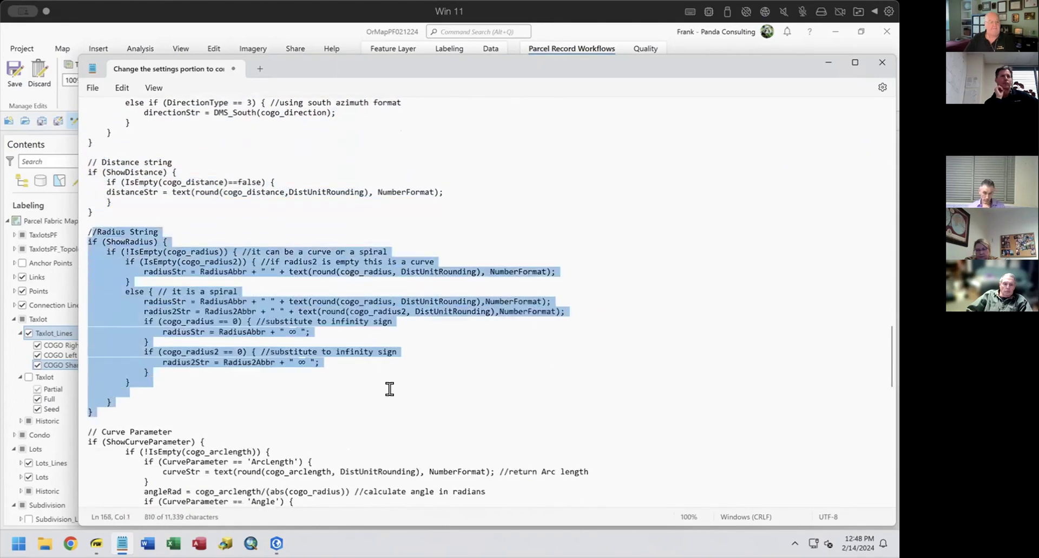
# Review the rest of the expression from the Curve Parameter block to its end and minimise Notepad.
pyautogui.scroll(-5, 389, 389)
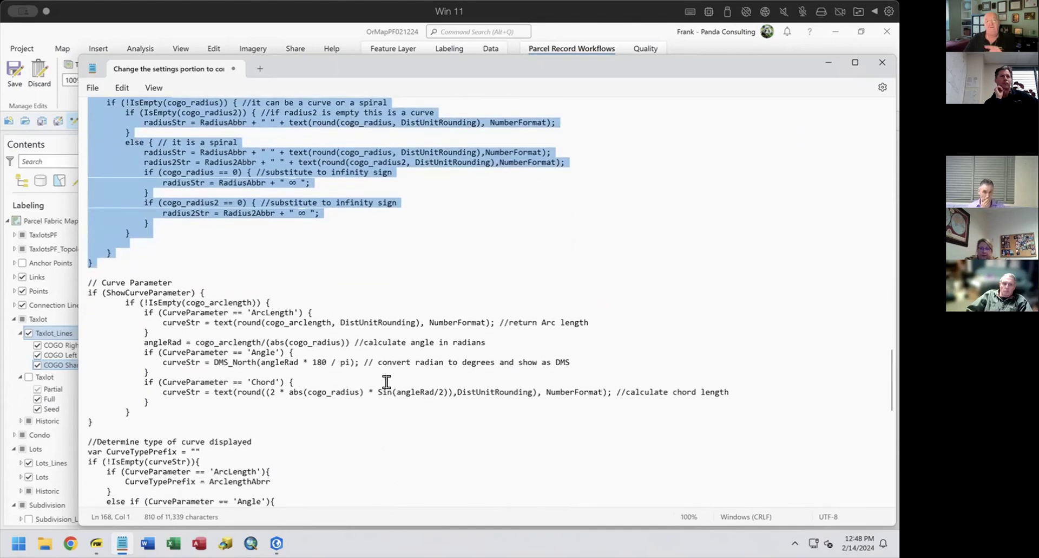
pyautogui.scroll(-12, 387, 381)
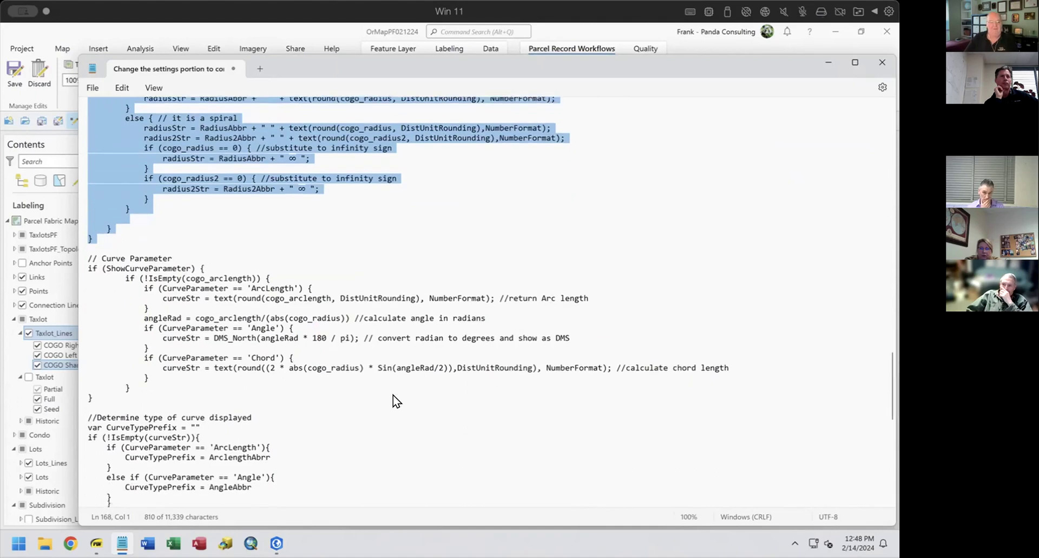
pyautogui.scroll(-6, 367, 396)
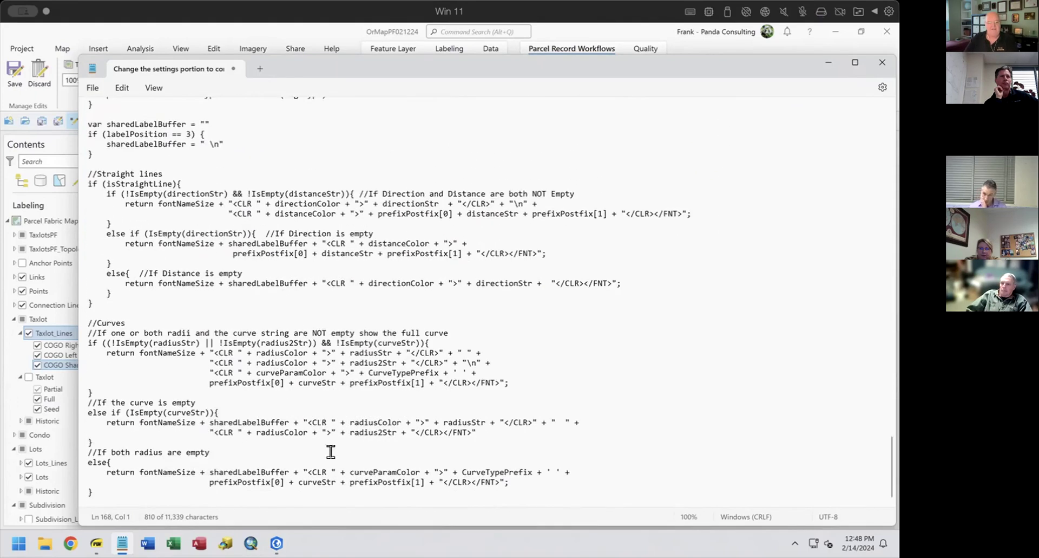
pyautogui.click(827, 61)
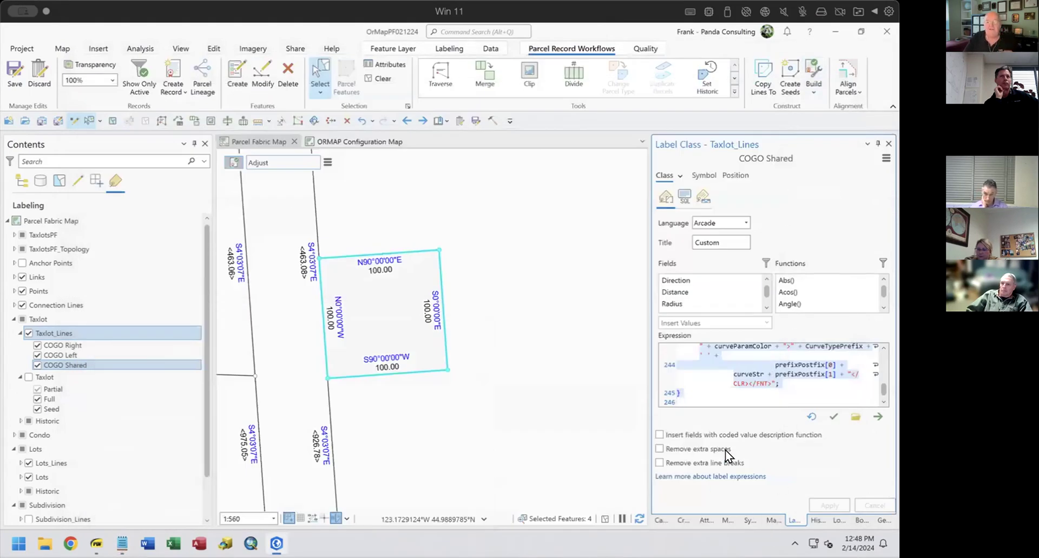
# Set ShowDirection to false in the SETTINGS section of the COGO Shared label expression.
pyautogui.scroll(20, 699, 367)
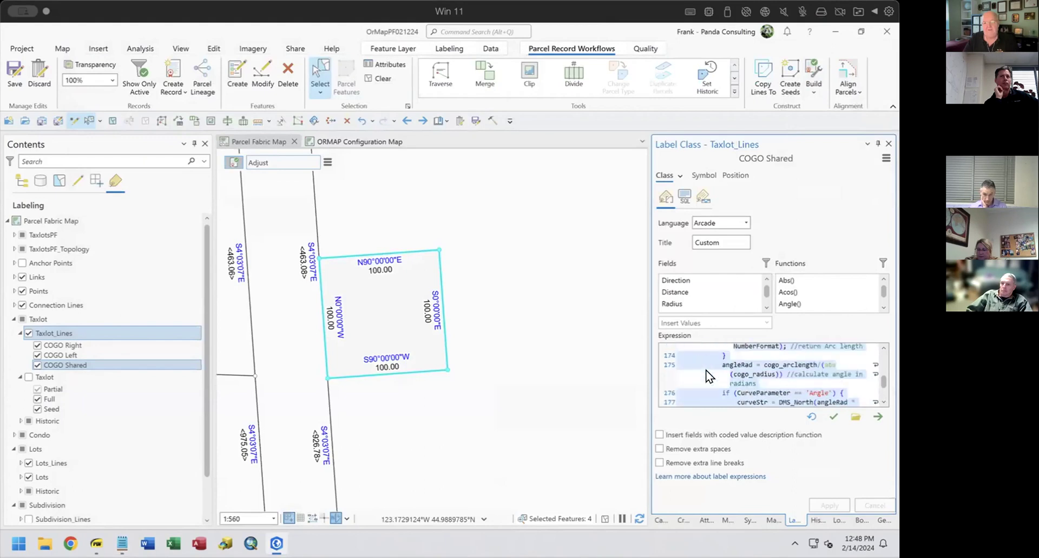
pyautogui.scroll(20, 699, 368)
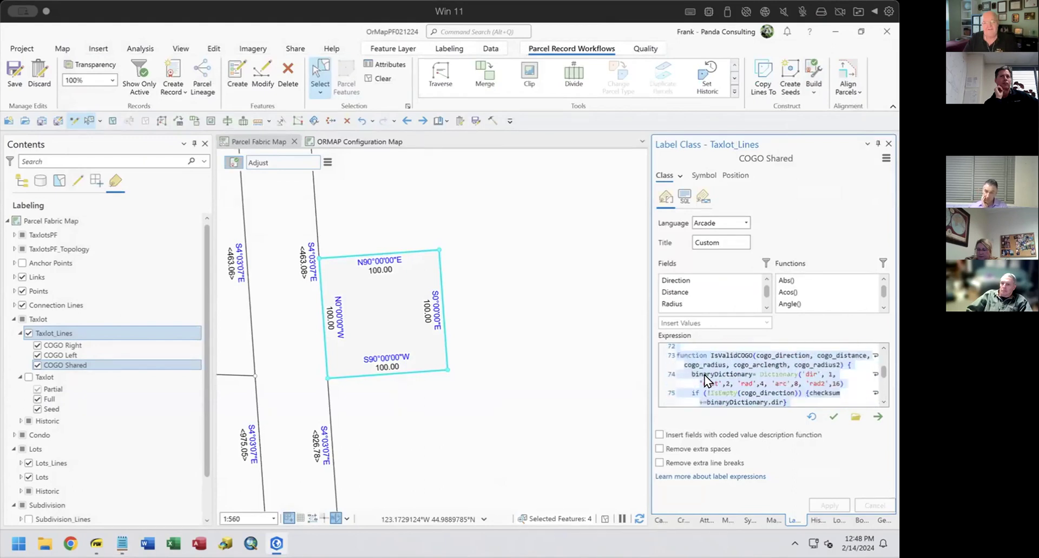
pyautogui.scroll(20, 727, 361)
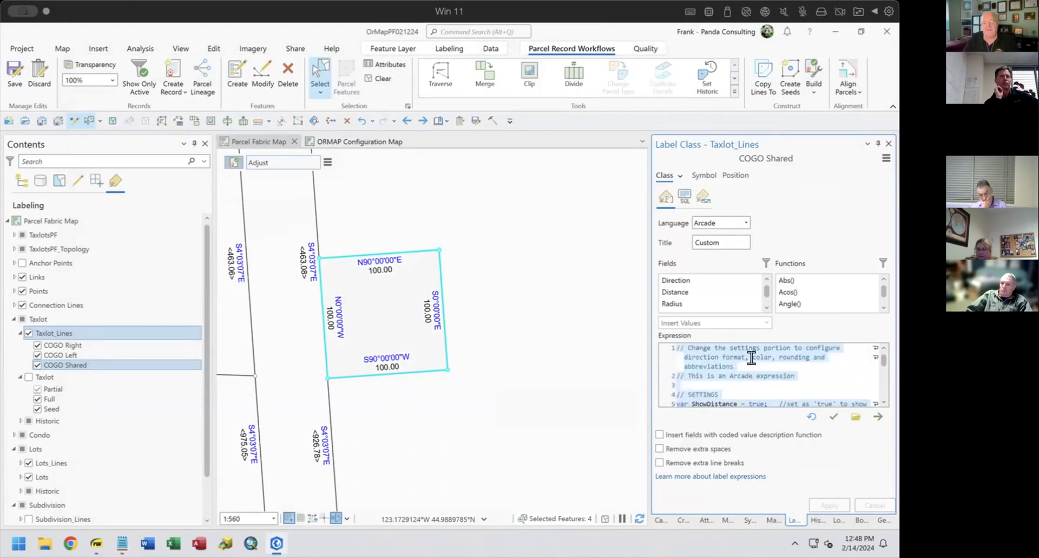
pyautogui.click(837, 367)
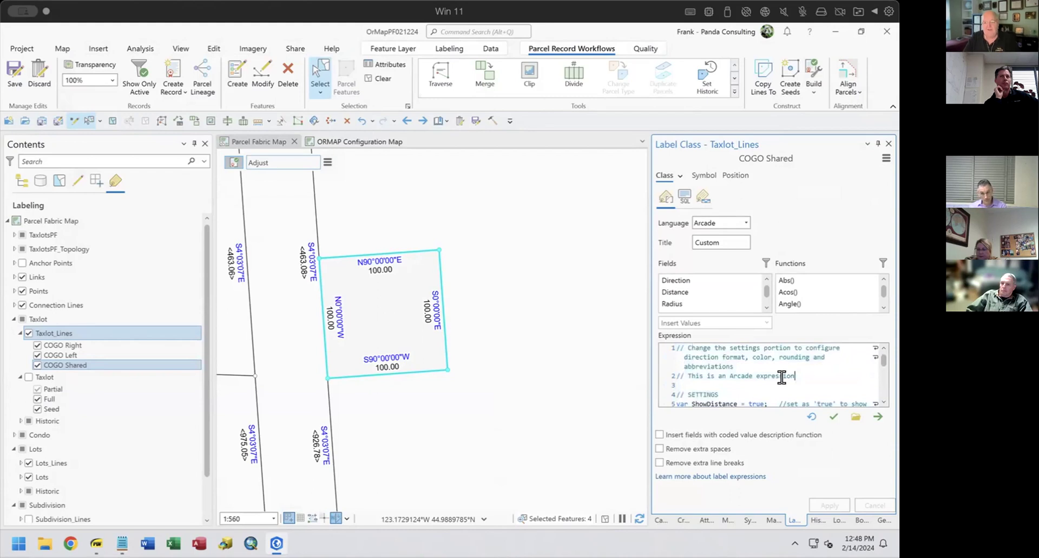
pyautogui.scroll(-2, 741, 377)
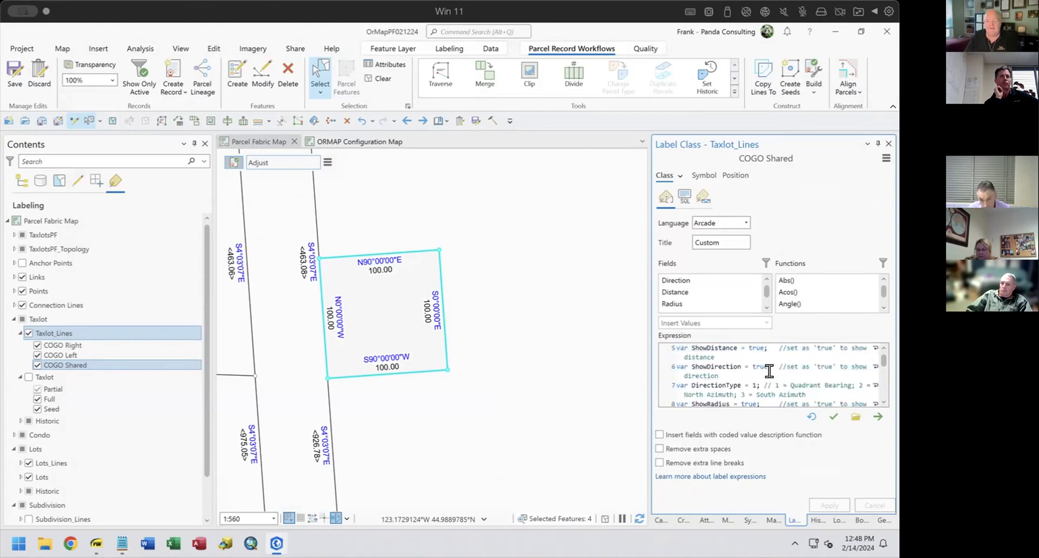
pyautogui.doubleClick(760, 367)
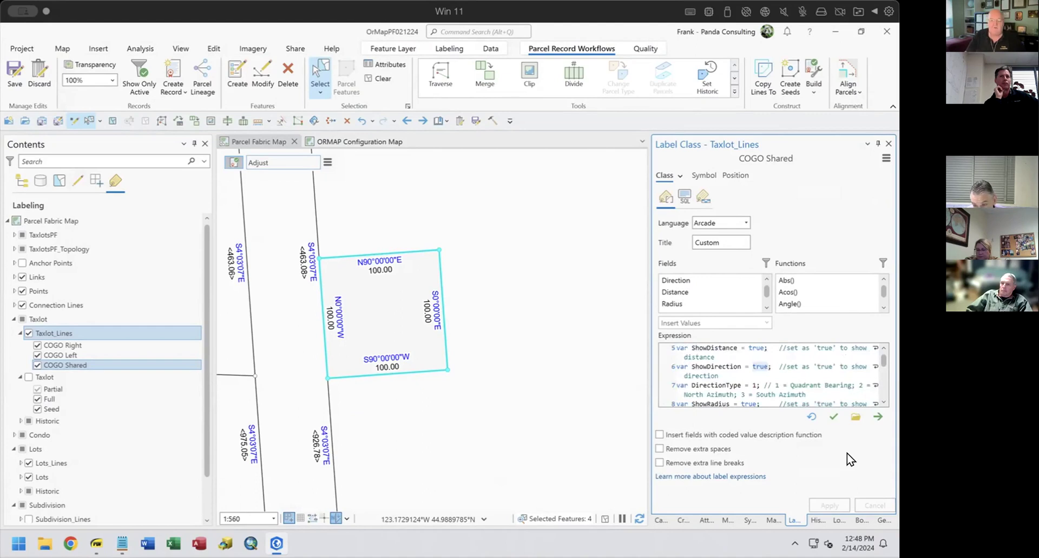
pyautogui.write('false')
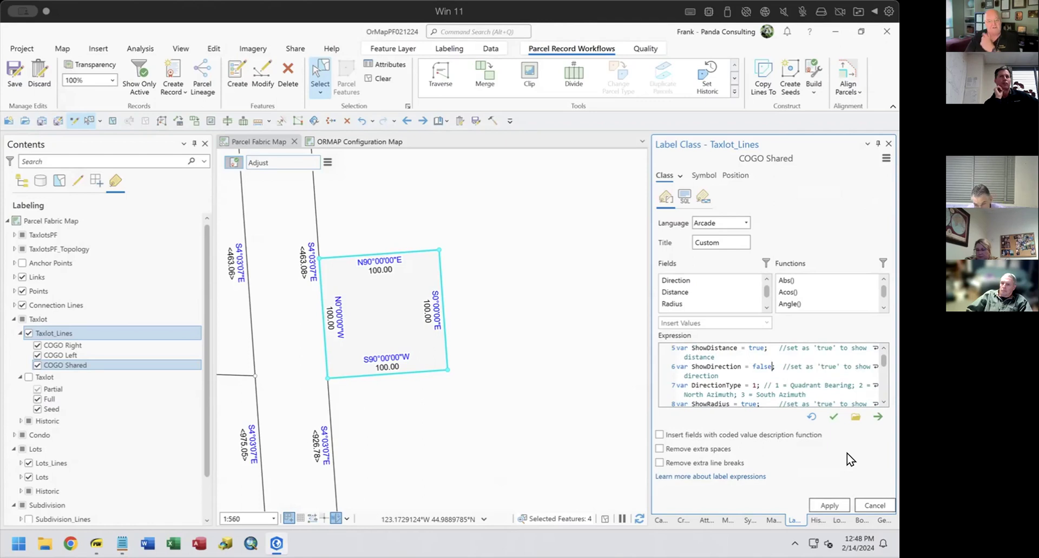
# Verify the COGO Shared expression and apply it with coded value description fields and removal of extra spaces enabled.
pyautogui.click(826, 417)
pyautogui.click(659, 434)
pyautogui.click(659, 449)
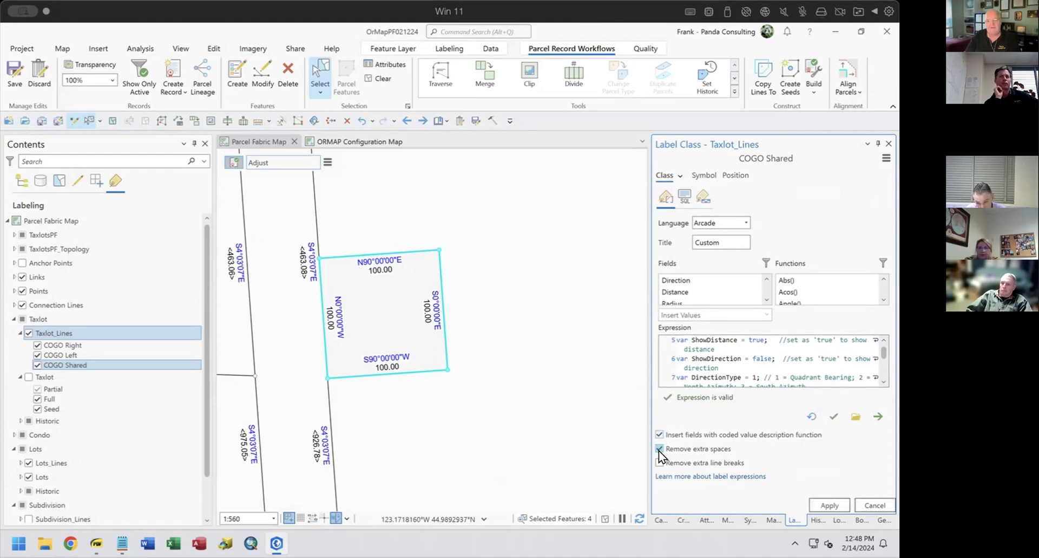
pyautogui.click(827, 503)
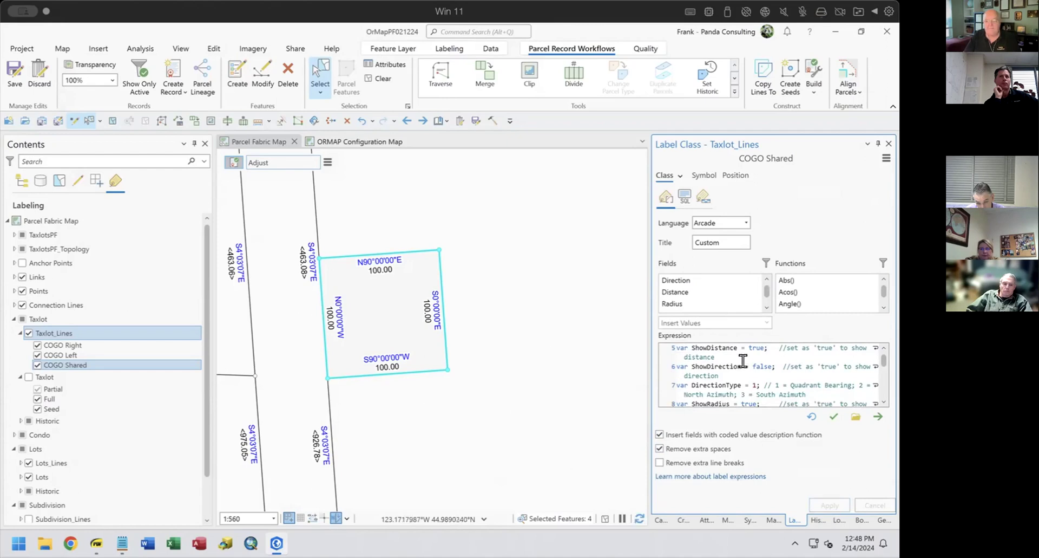
# Switch to the COGO Right label class, set ShowDirection to false in its expression and apply the change.
pyautogui.scroll(2, 743, 360)
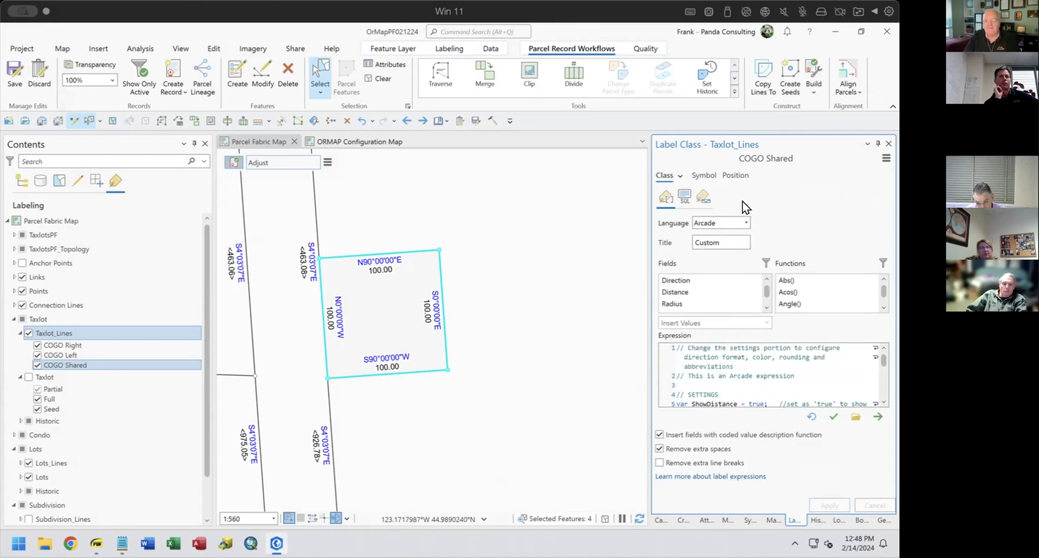
pyautogui.click(679, 175)
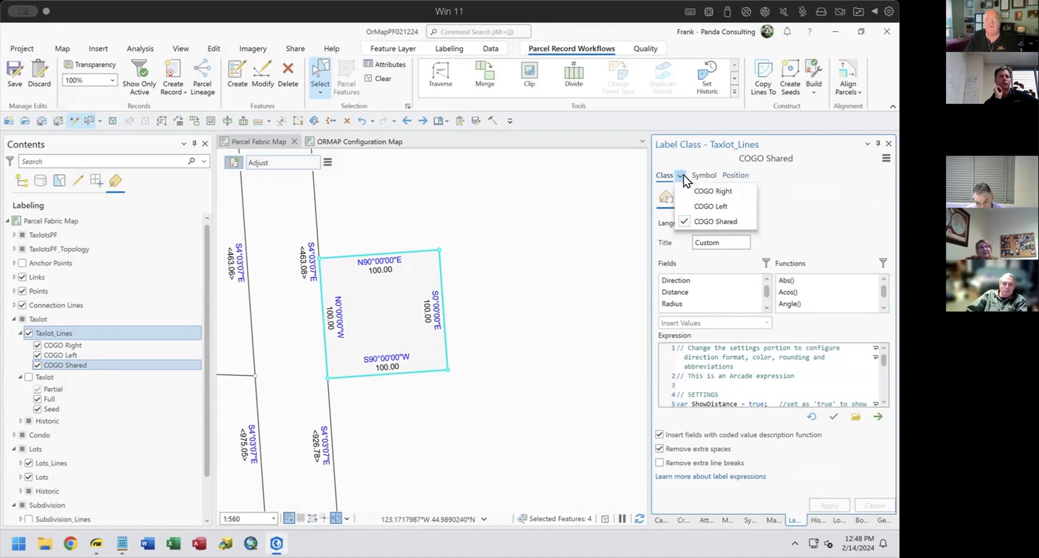
pyautogui.click(703, 189)
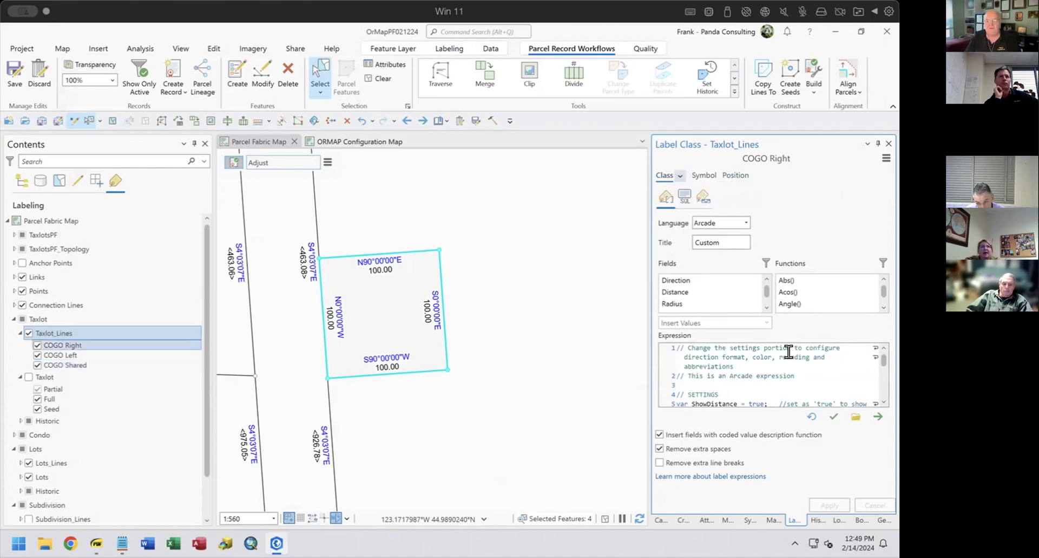
pyautogui.scroll(-1, 784, 351)
pyautogui.doubleClick(760, 393)
pyautogui.write('false')
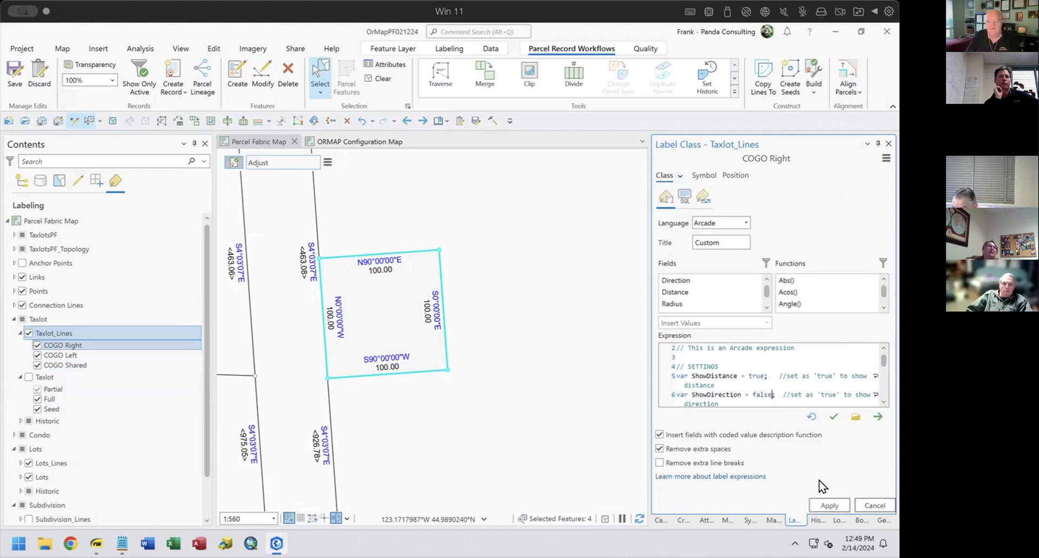
pyautogui.click(826, 503)
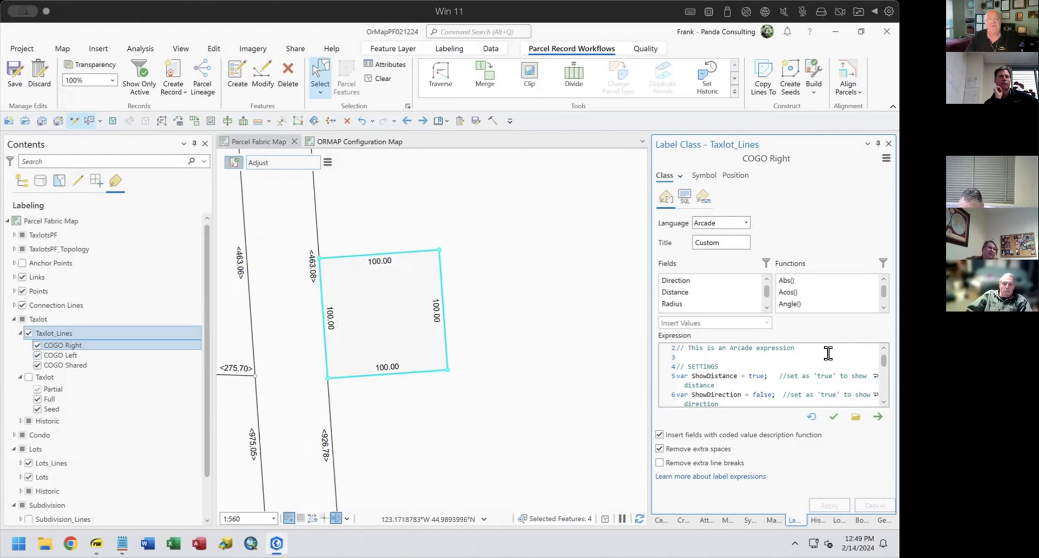
# Set the Arial font size in the COGO Right expression's fontNameSize setting to 12 and apply it.
pyautogui.scroll(-5, 828, 353)
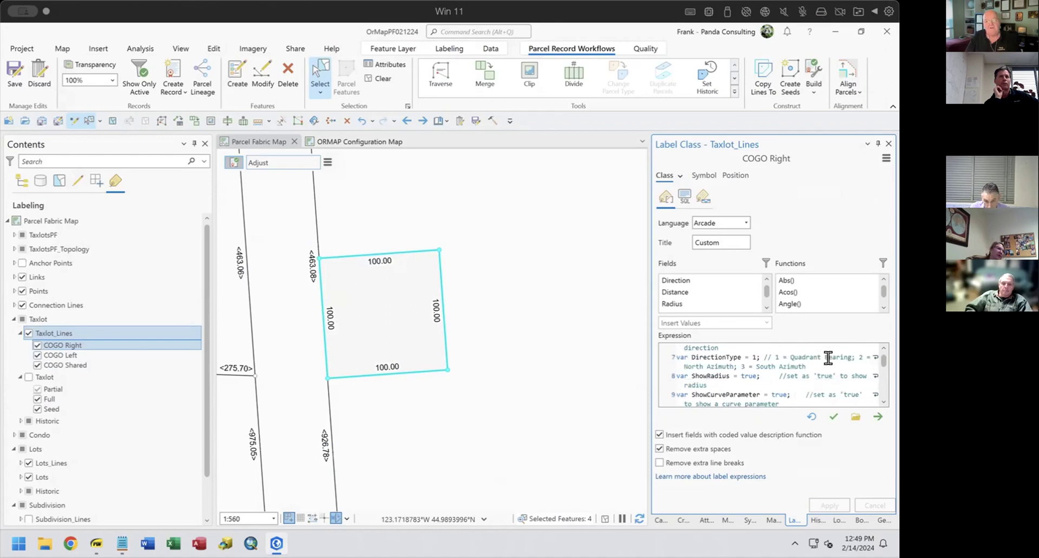
pyautogui.scroll(-5, 829, 361)
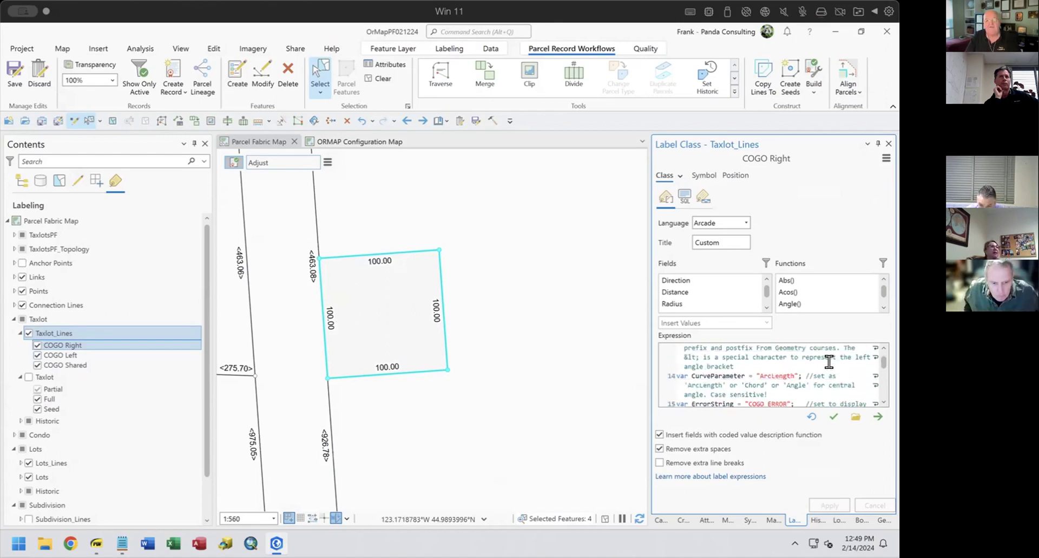
pyautogui.scroll(-5, 829, 361)
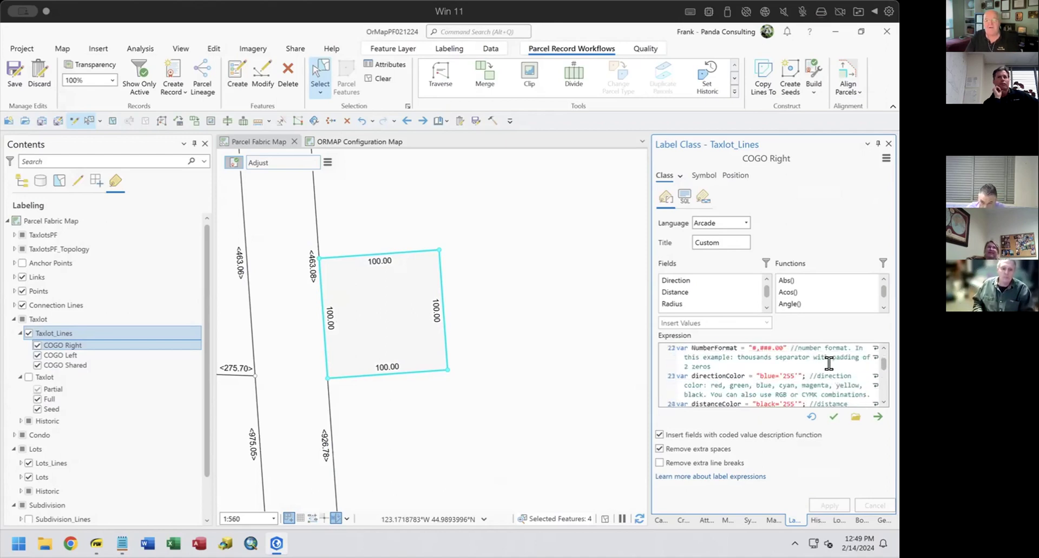
pyautogui.scroll(-5, 829, 369)
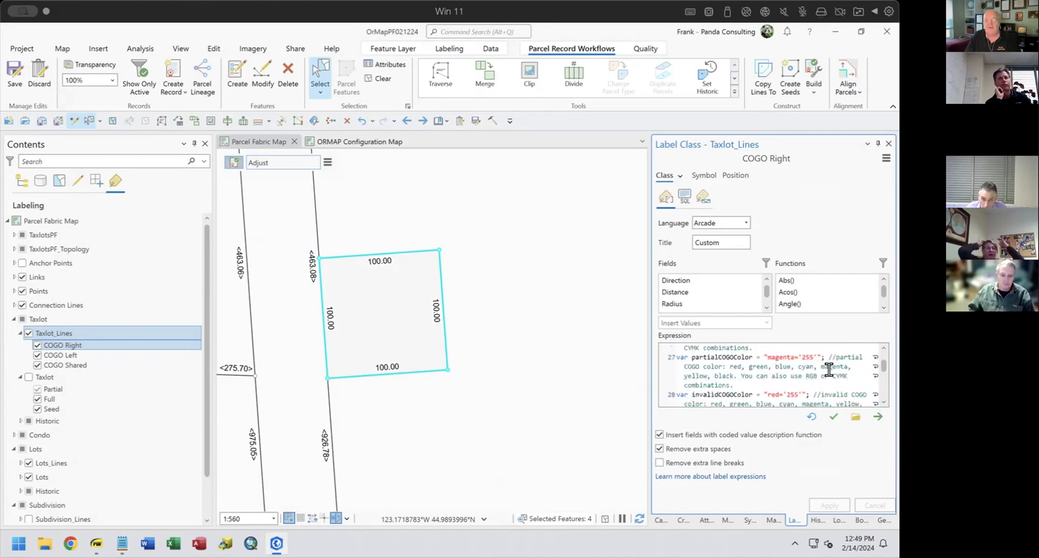
pyautogui.scroll(2, 829, 368)
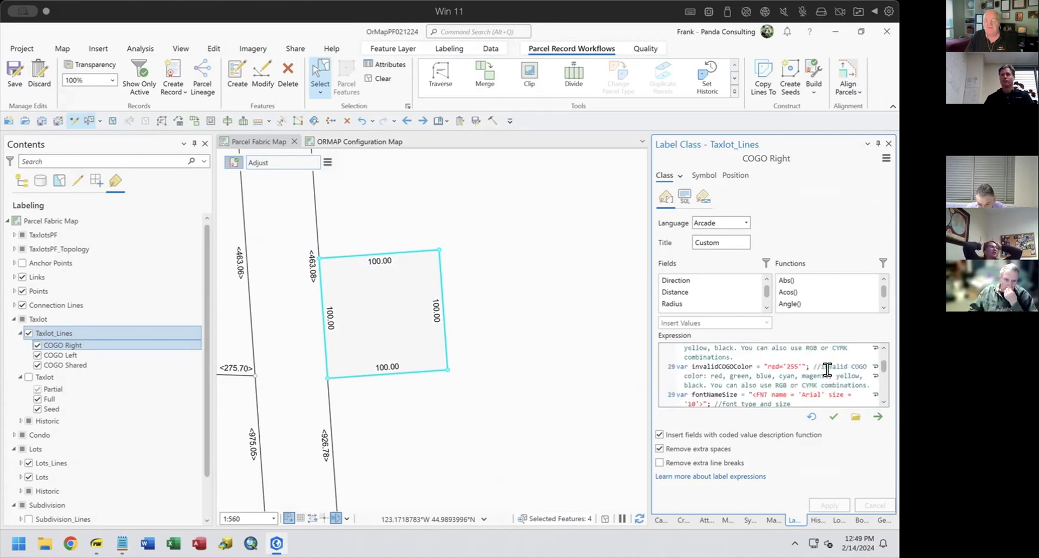
pyautogui.click(688, 404)
pyautogui.press('Delete')
pyautogui.press('Delete')
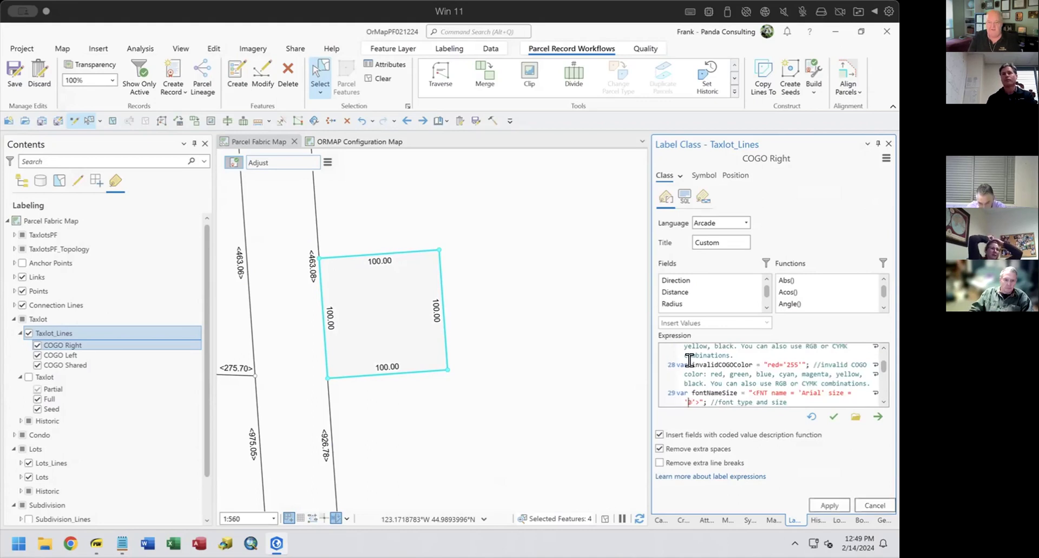
pyautogui.write('12')
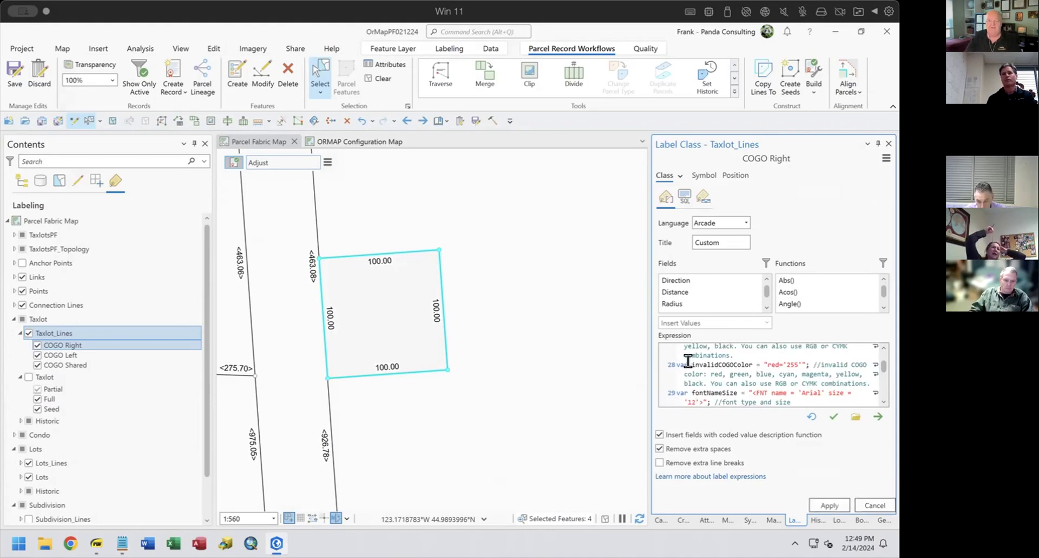
pyautogui.click(823, 507)
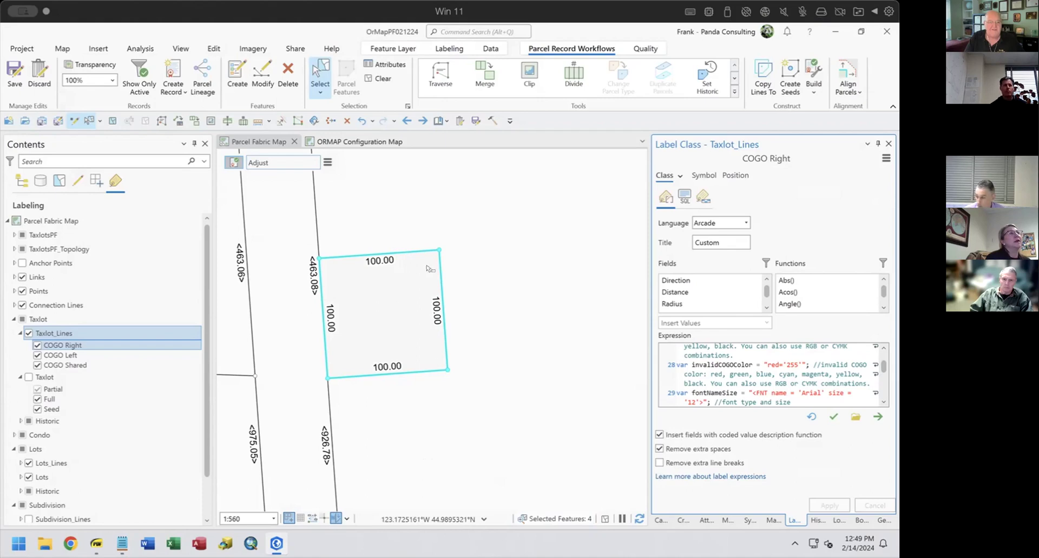
# Select only the east boundary line of the square parcel and open its attributes.
pyautogui.click(436, 293)
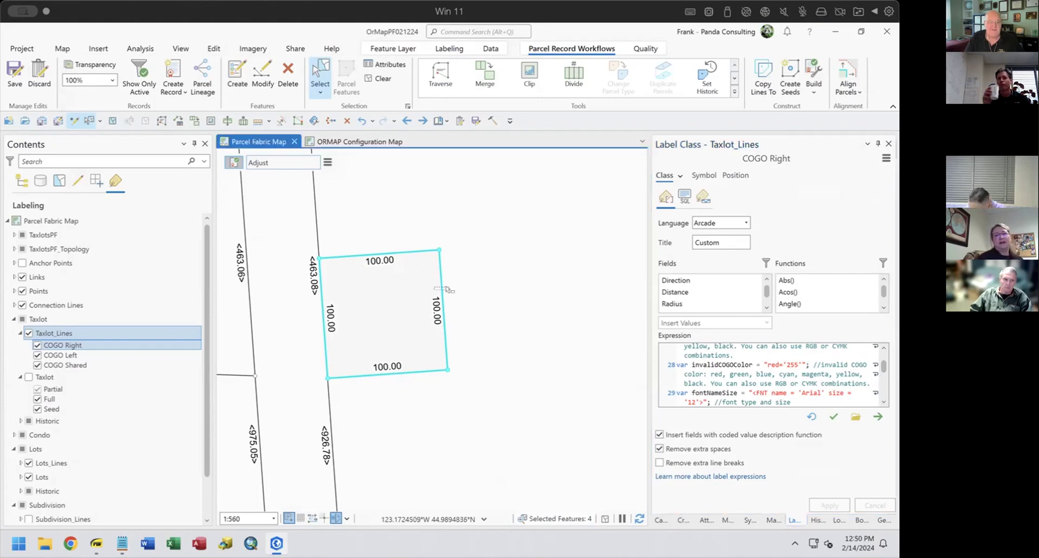
pyautogui.moveTo(504, 258); pyautogui.dragTo(395, 325)
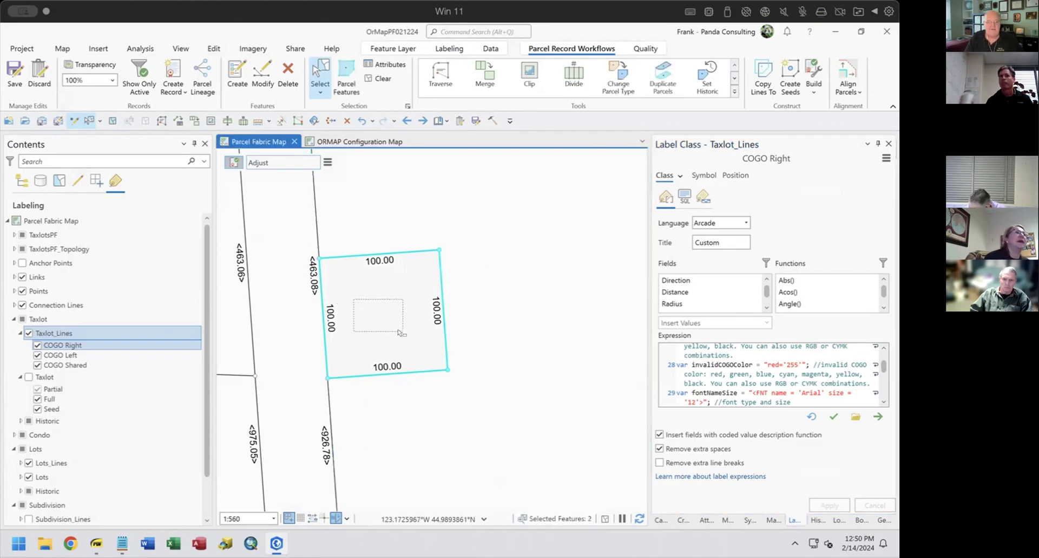
pyautogui.click(704, 518)
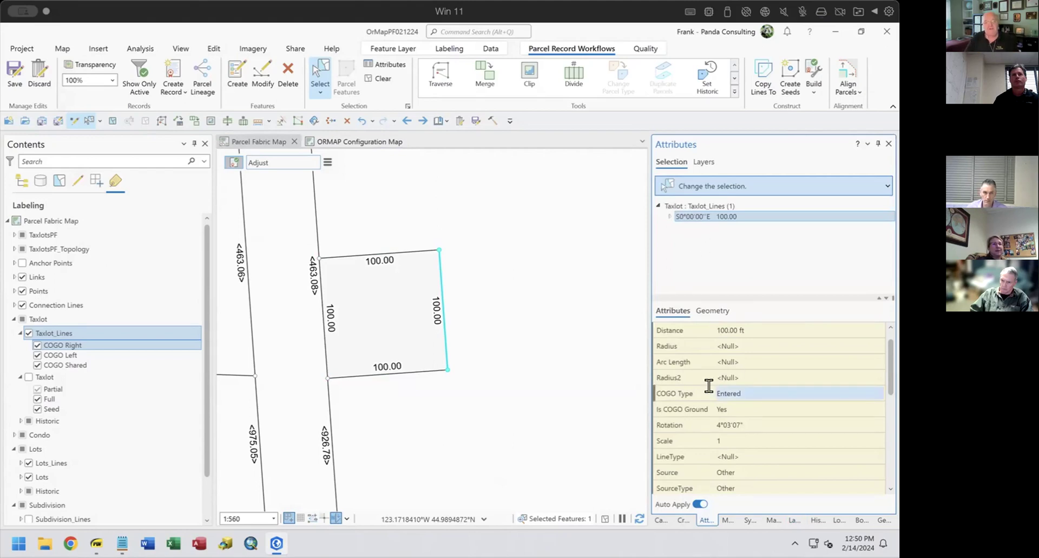
# Change the east line's COGO Type to From Geometry, and set it back to Entered.
pyautogui.click(735, 387)
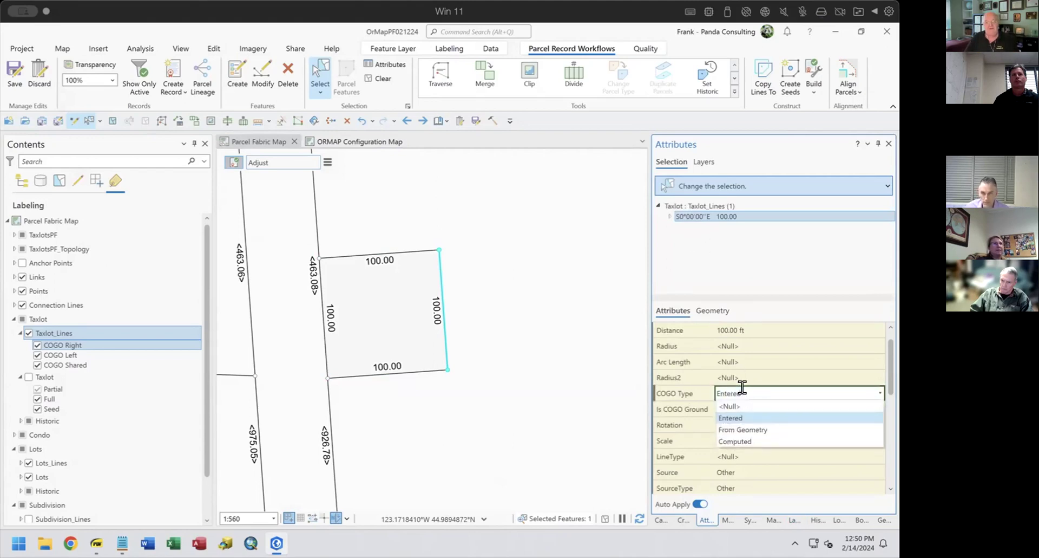
pyautogui.click(764, 426)
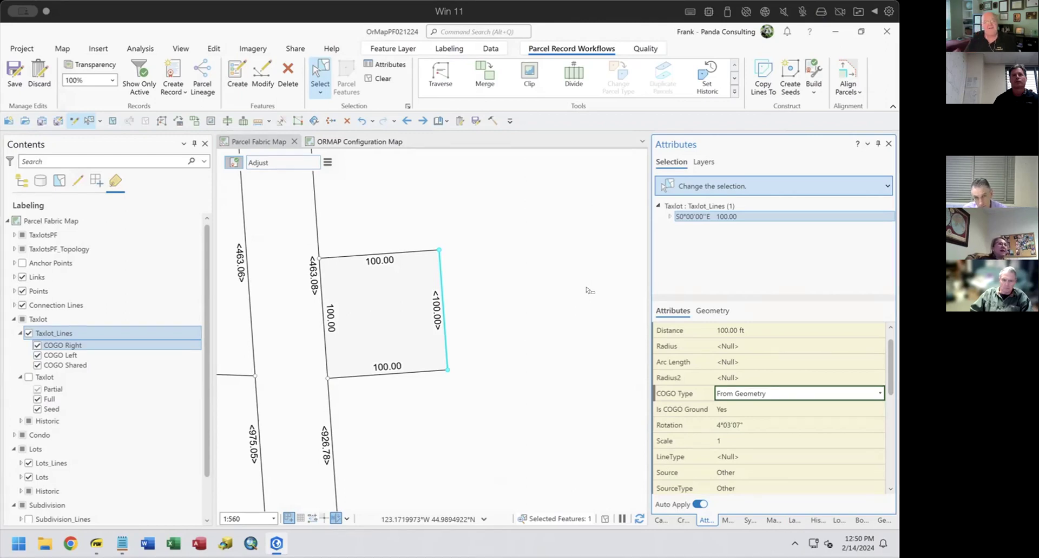
pyautogui.click(771, 395)
pyautogui.click(754, 417)
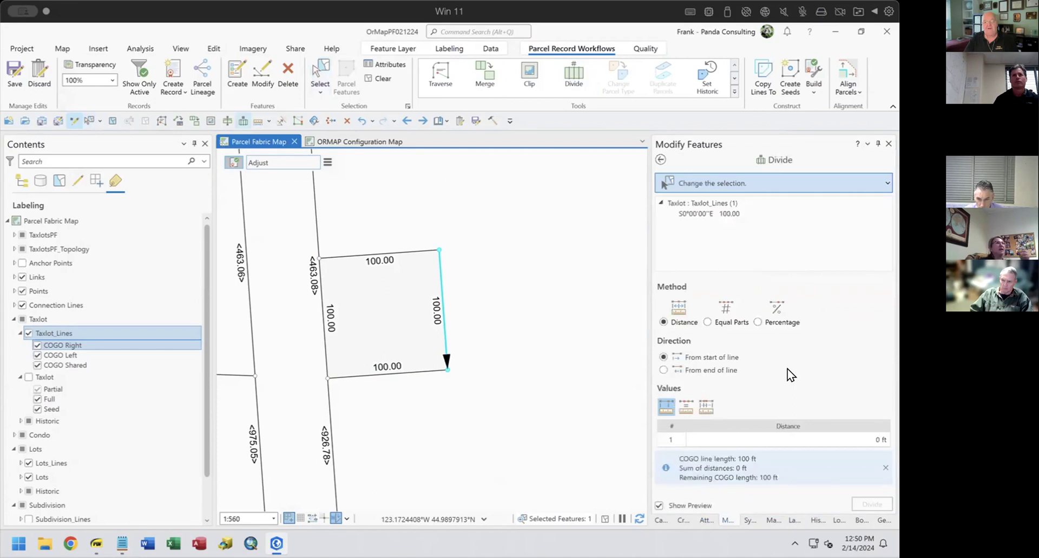
# Divide the parcel's selected east line into 2 equal parts and leave the Divide tool.
pyautogui.click(707, 322)
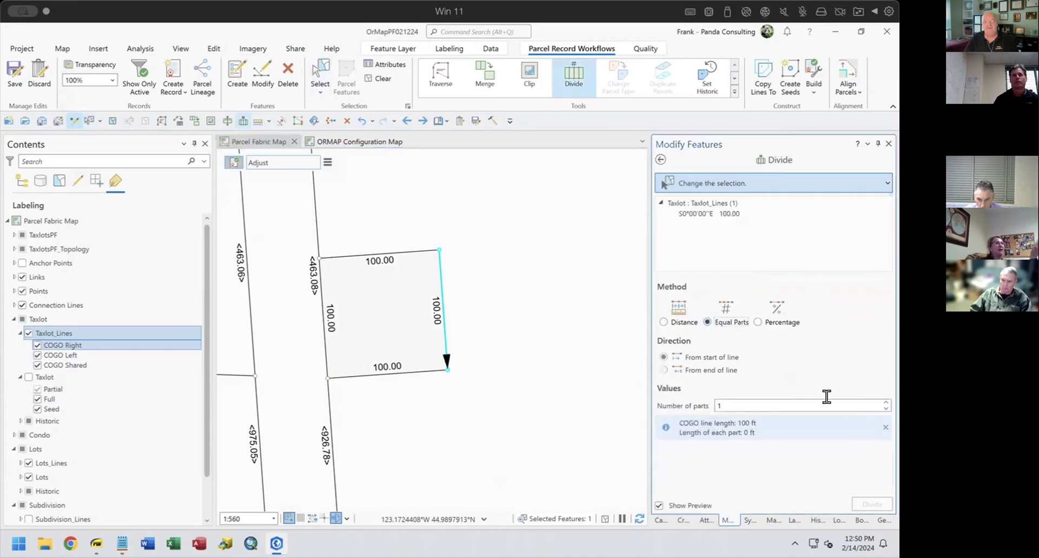
pyautogui.click(887, 403)
pyautogui.click(873, 503)
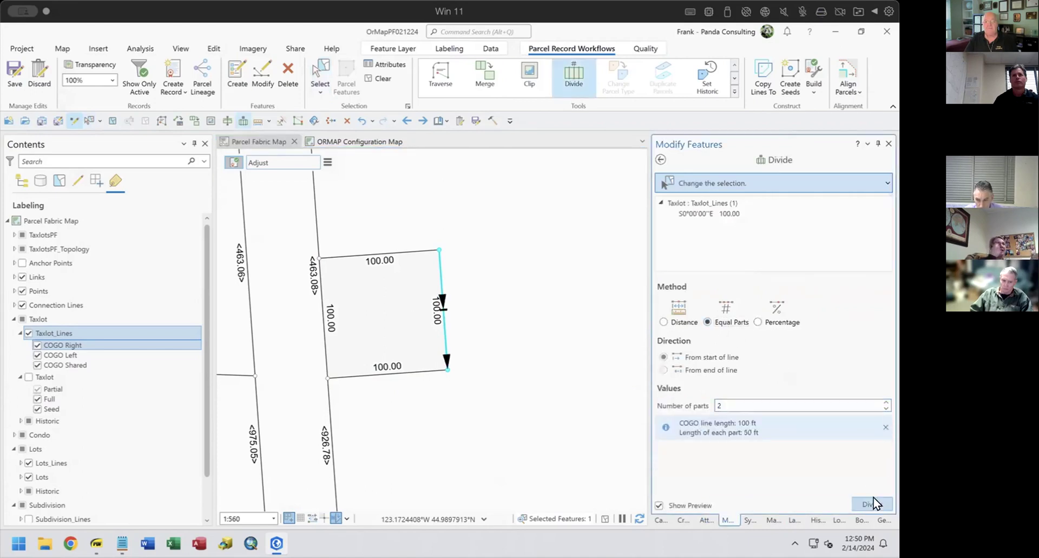
pyautogui.click(661, 159)
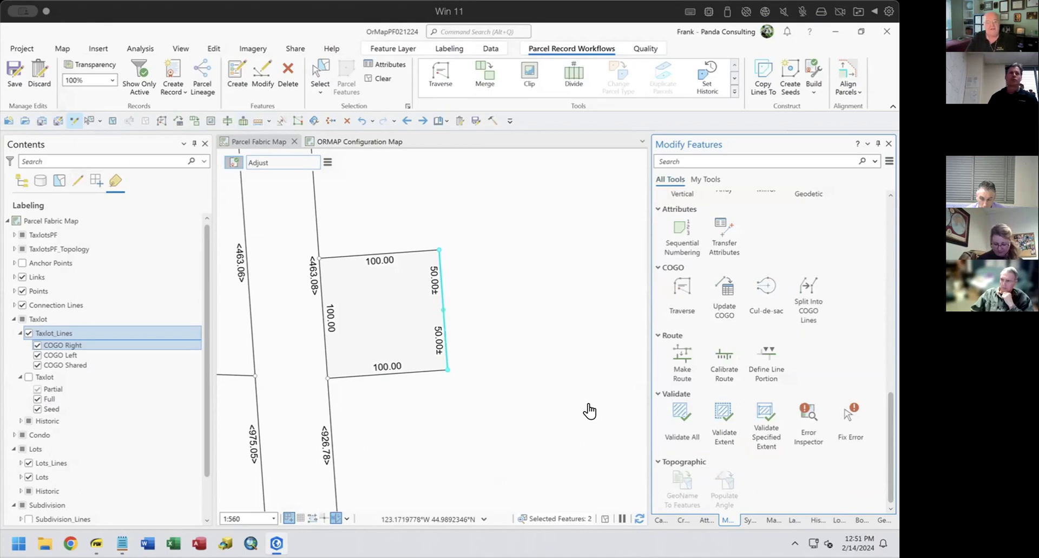
# Look at the Copy Lines To slide on page 32 of ORMAP Parcel Fabric Training.pdf and return to ArcGIS Pro.
pyautogui.hotkey('alt', 'Tab')
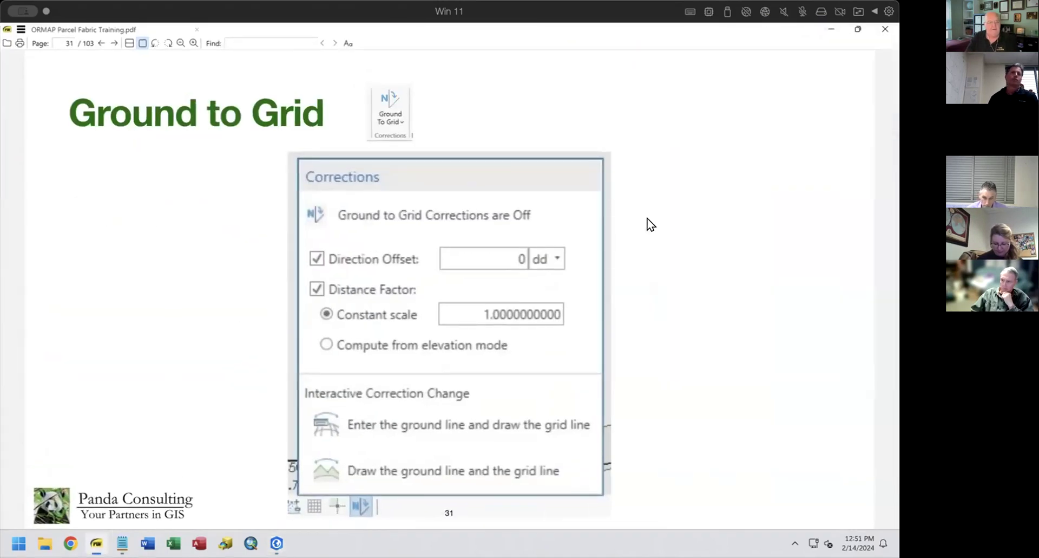
pyautogui.press('Right')
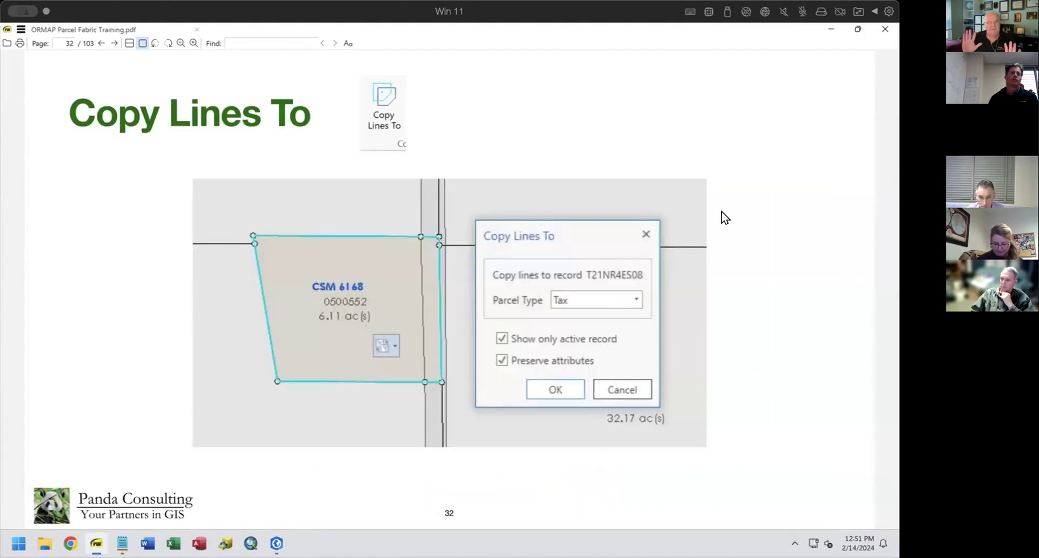
pyautogui.click(831, 29)
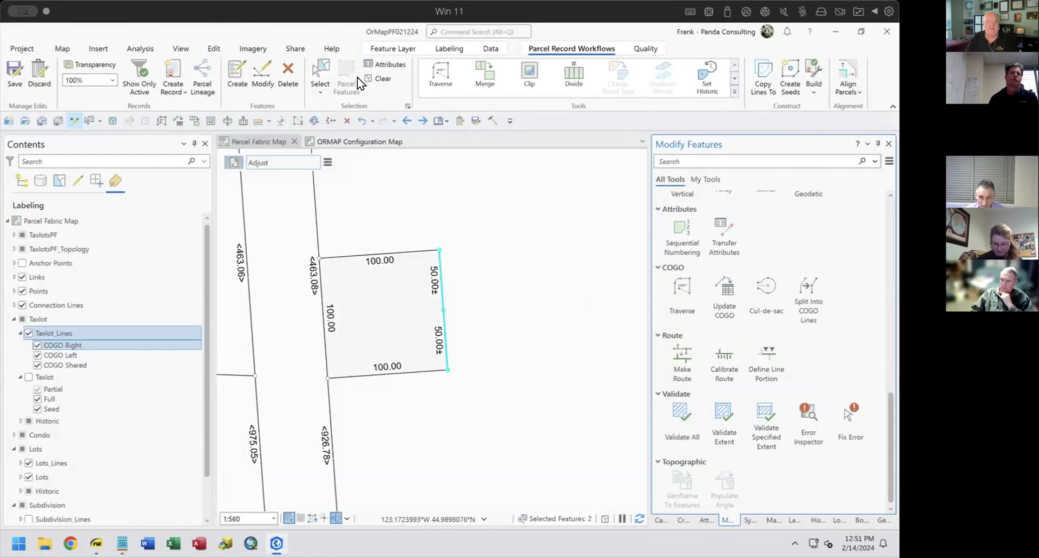
# Clear the line selection and build the parcel fabric within the current map extent.
pyautogui.click(373, 79)
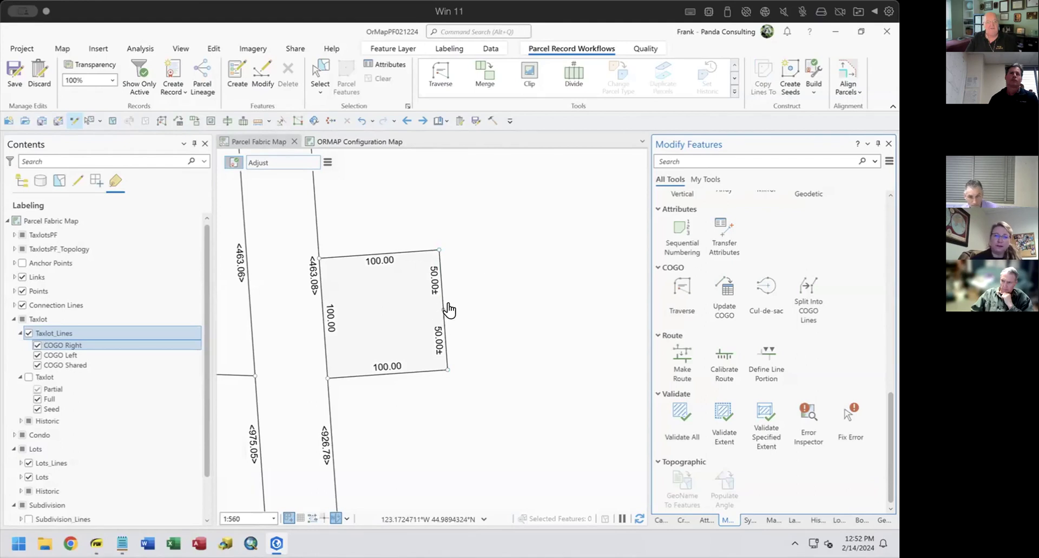
pyautogui.click(810, 90)
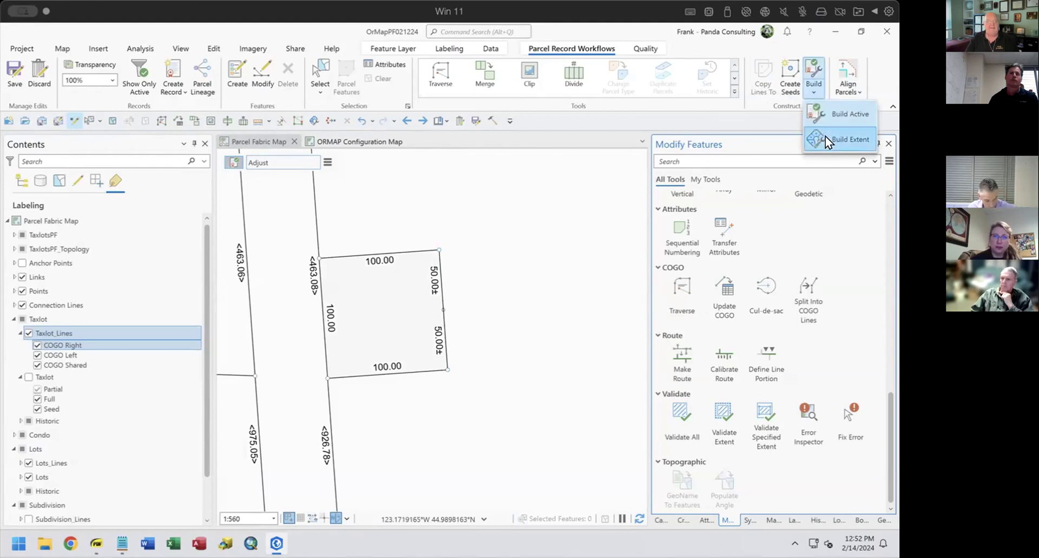
pyautogui.click(826, 135)
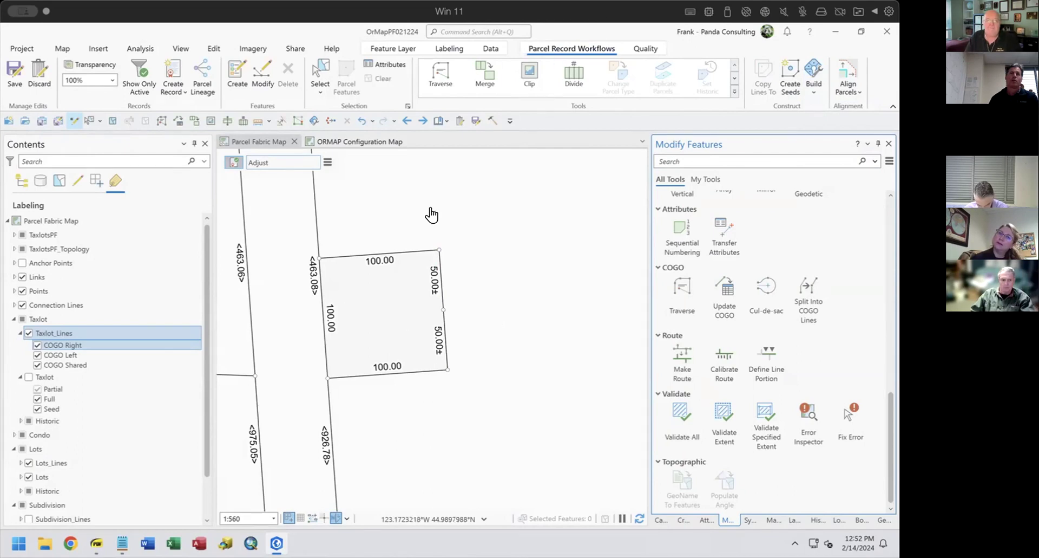
# Revisit the Copy Lines To slide in the training PDF, and list the map's layers by drawing order in ArcGIS Pro.
pyautogui.moveTo(96, 543)
pyautogui.click(136, 522)
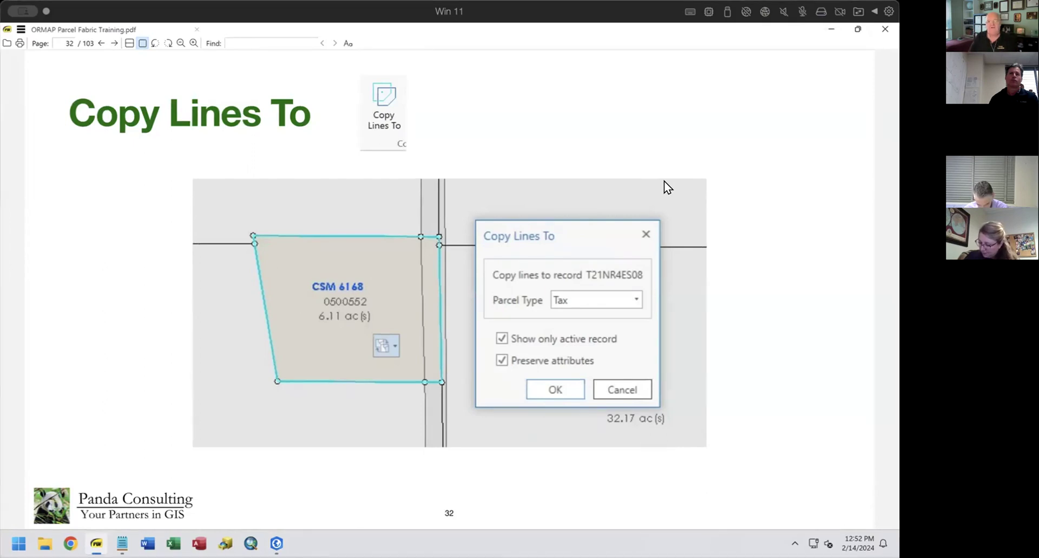
pyautogui.click(830, 26)
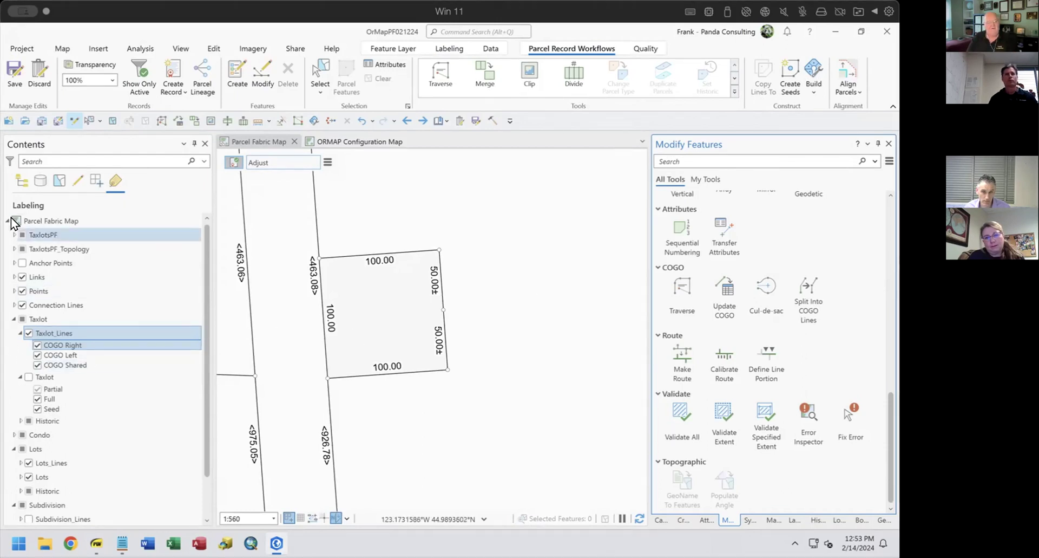
pyautogui.click(22, 180)
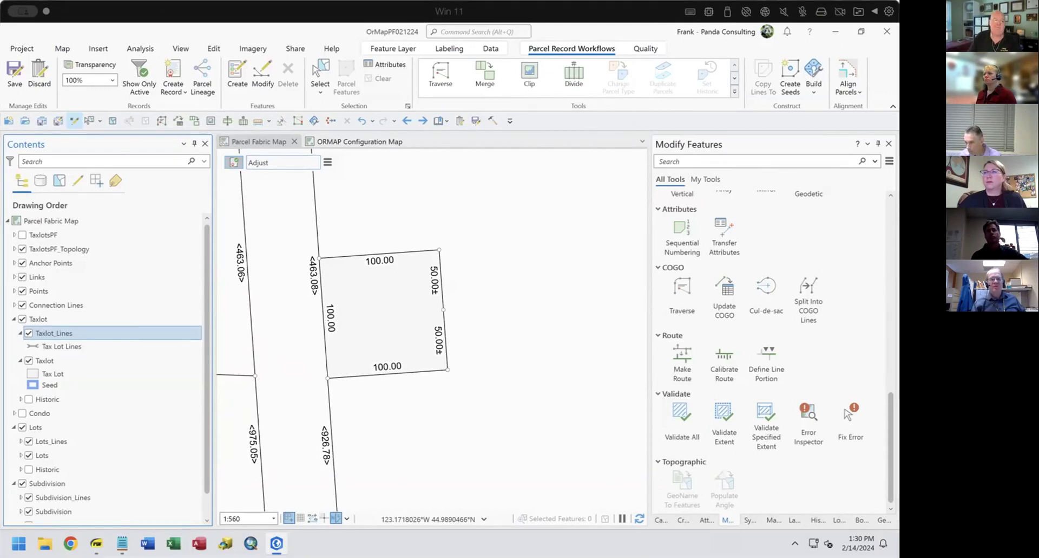
# Review the SETTINGS section at the beginning of the label expression in Notepad and minimise Notepad.
pyautogui.click(117, 541)
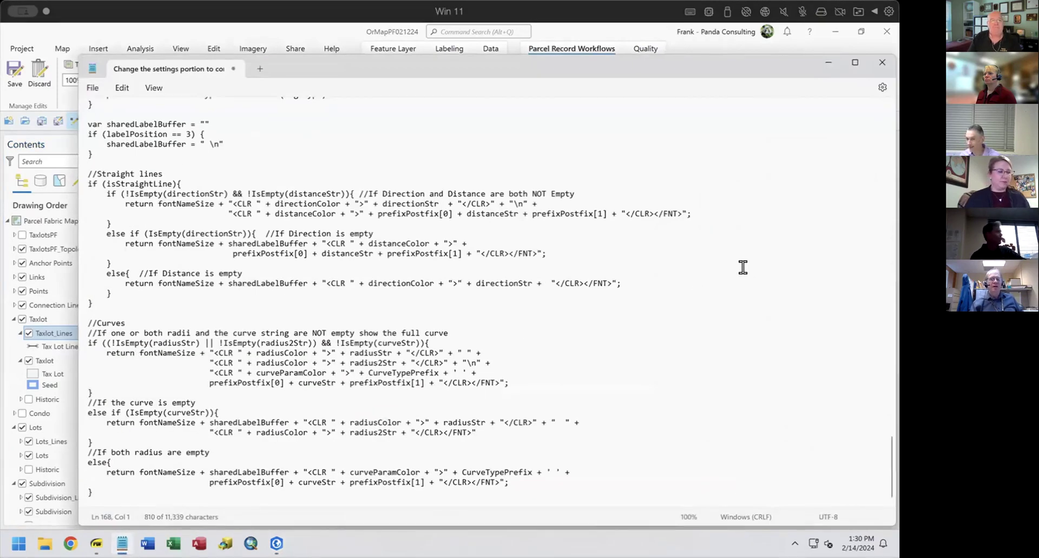
pyautogui.scroll(20, 752, 273)
pyautogui.scroll(20, 752, 273)
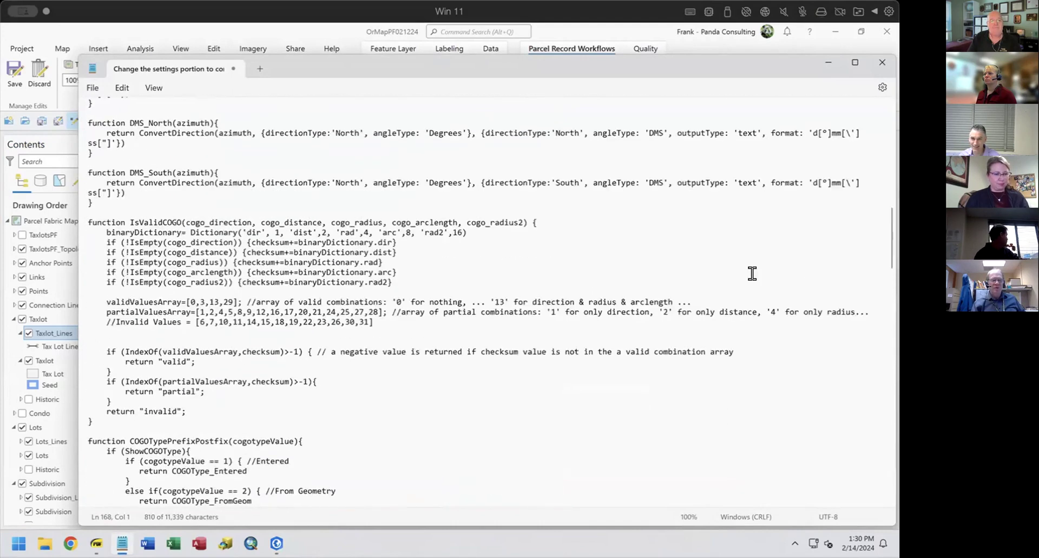
pyautogui.click(746, 157)
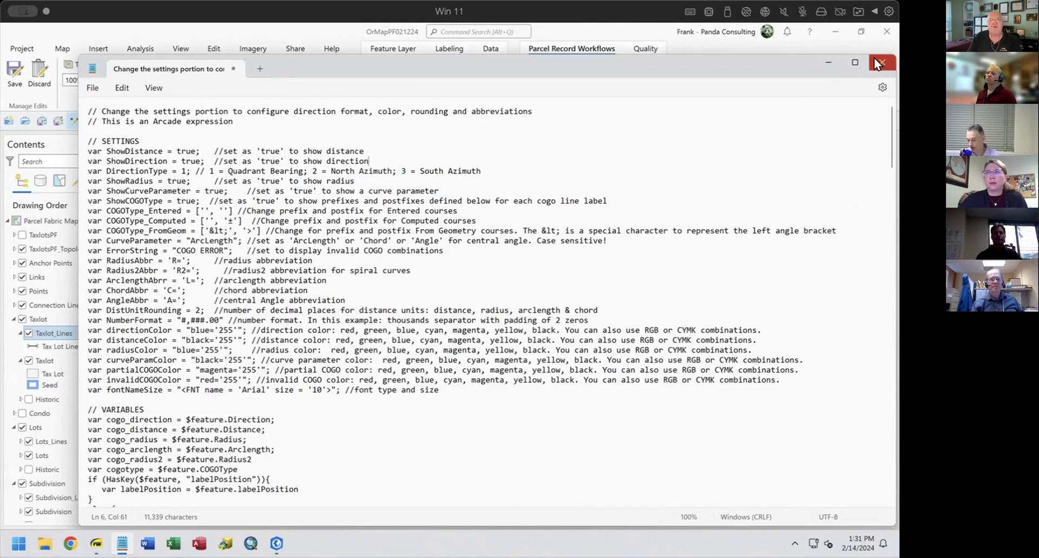
pyautogui.click(828, 61)
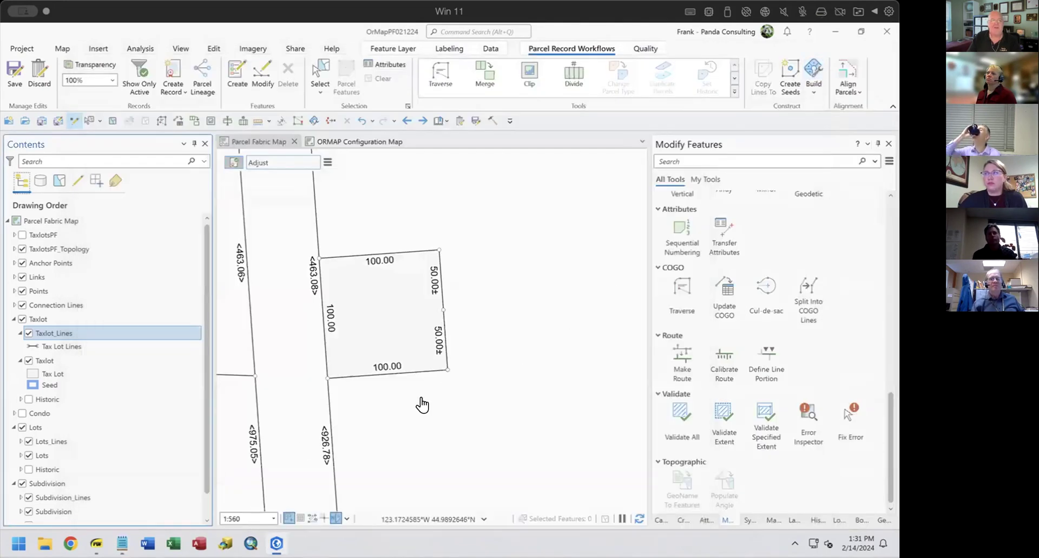
# Review the label classes of the Taxlot_Lines layer and show the SQL query of the COGO Right class.
pyautogui.rightClick(70, 332)
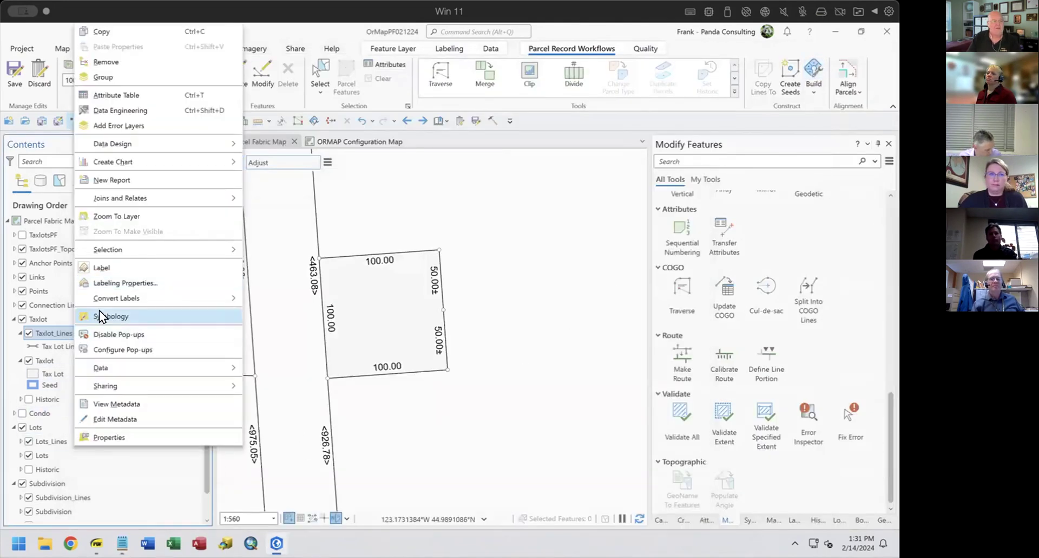
pyautogui.click(124, 283)
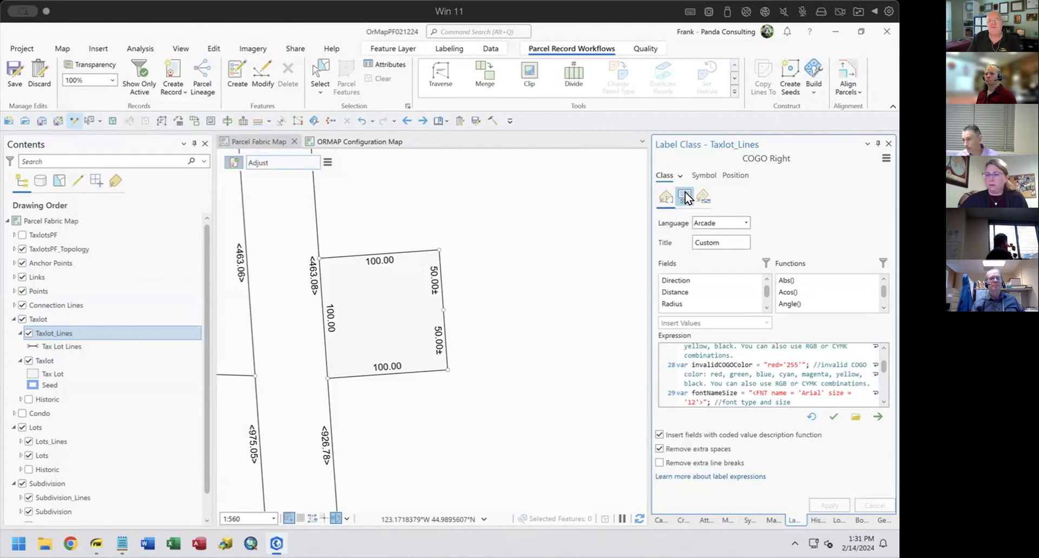
pyautogui.click(680, 175)
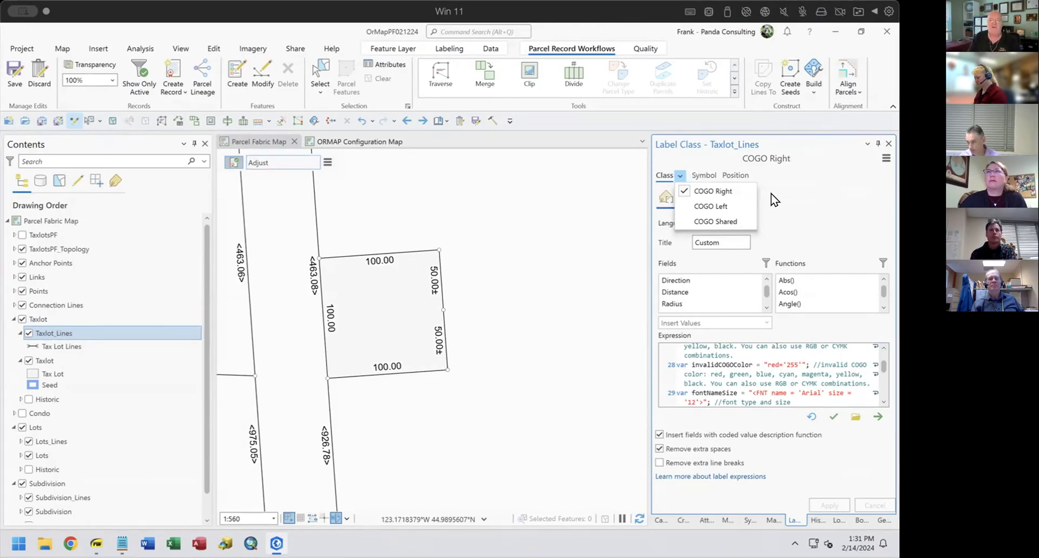
pyautogui.click(795, 192)
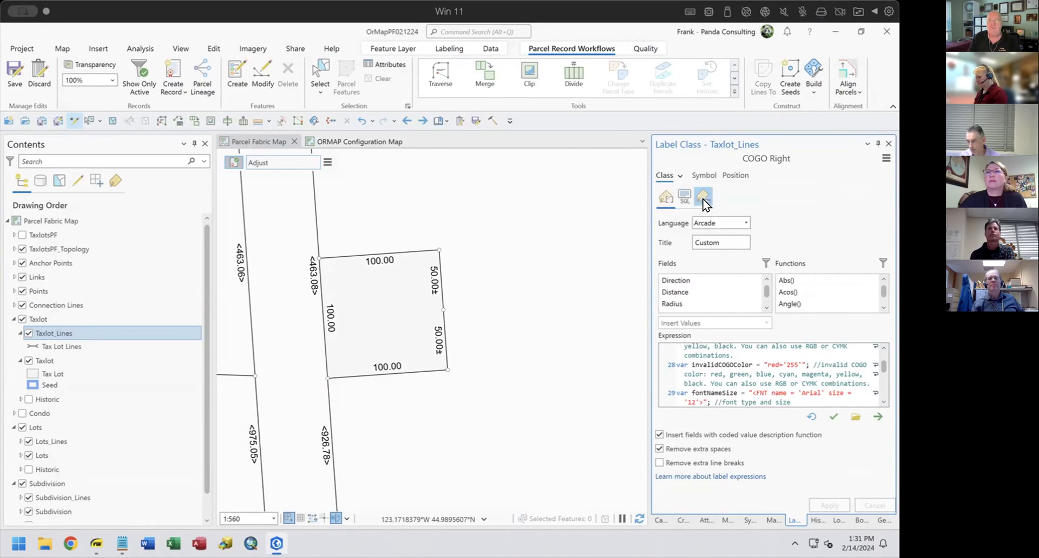
pyautogui.click(682, 199)
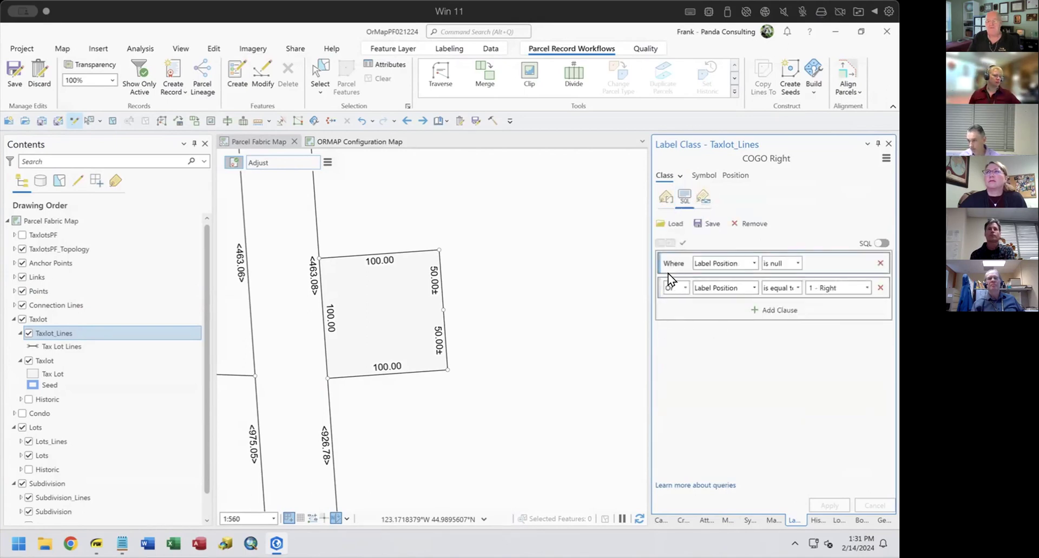
# Try filtering the COGO Right labels with an added clause And COGO Type is equal to 1 - Entered, and delete the clause.
pyautogui.click(780, 307)
pyautogui.click(745, 313)
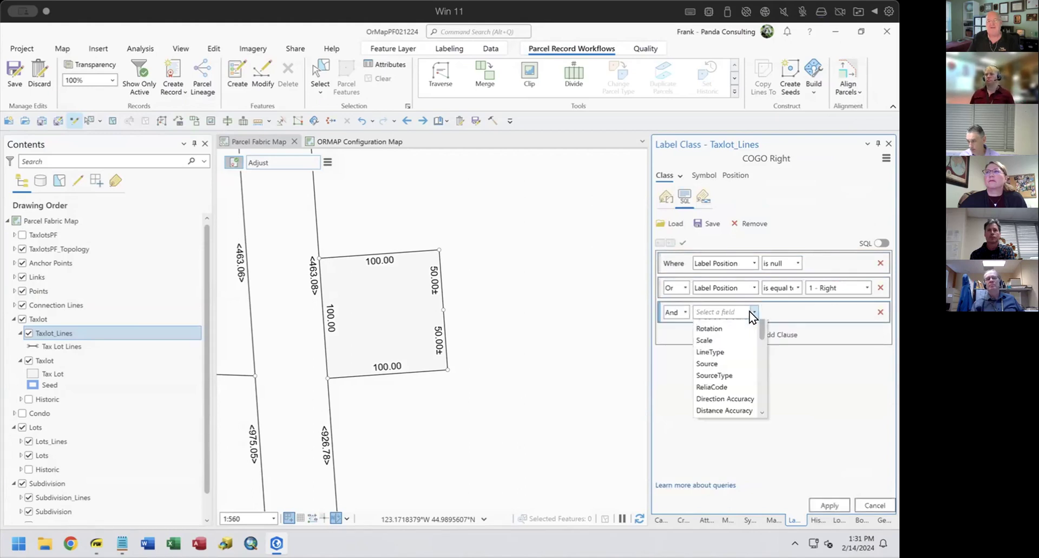
pyautogui.click(726, 385)
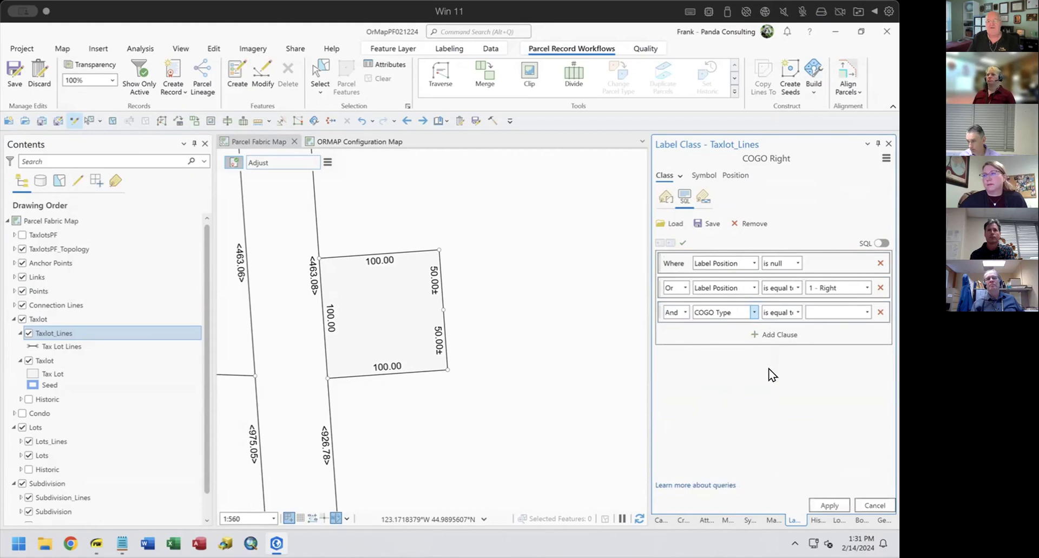
pyautogui.click(866, 312)
pyautogui.click(853, 324)
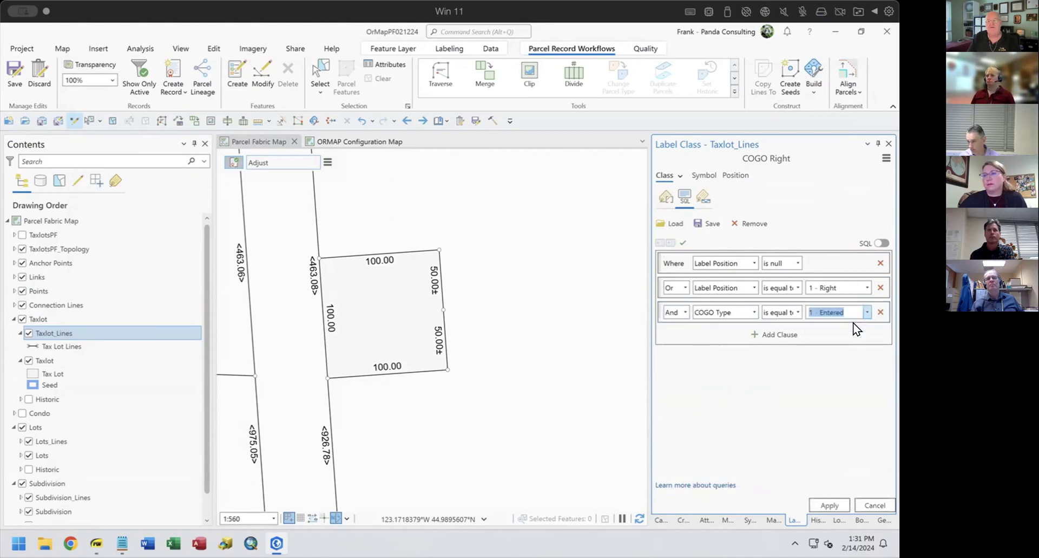
pyautogui.click(826, 505)
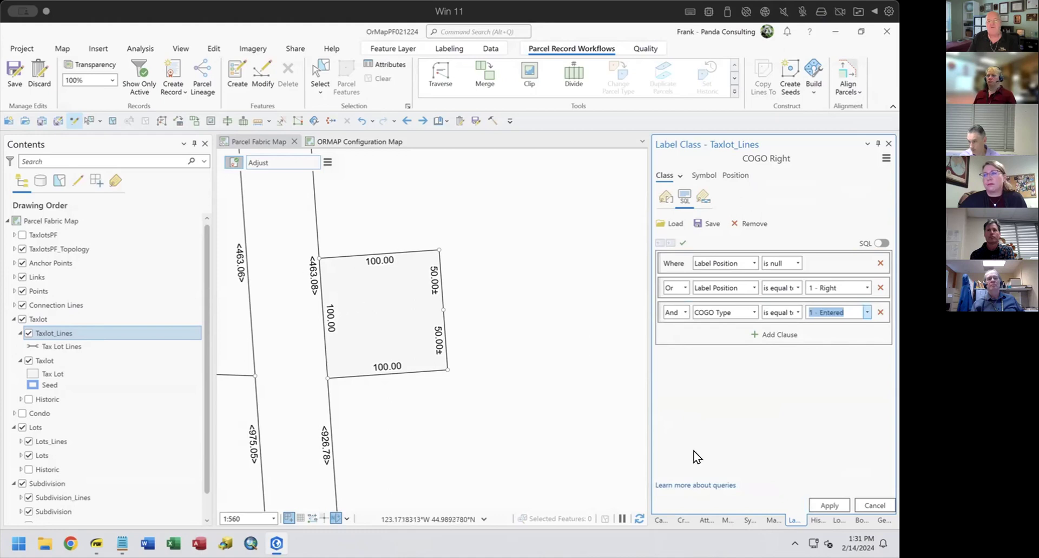
pyautogui.click(826, 505)
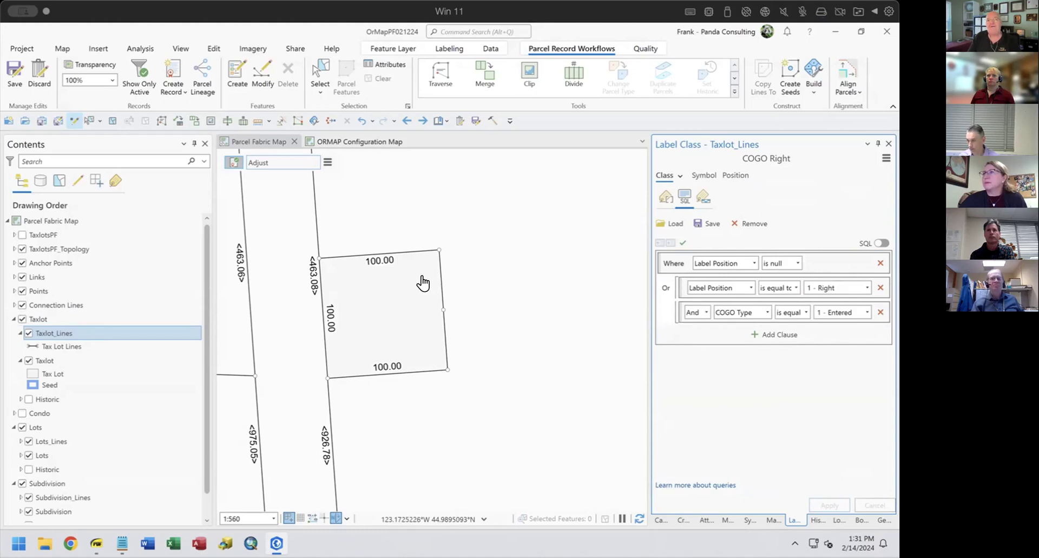
pyautogui.click(878, 312)
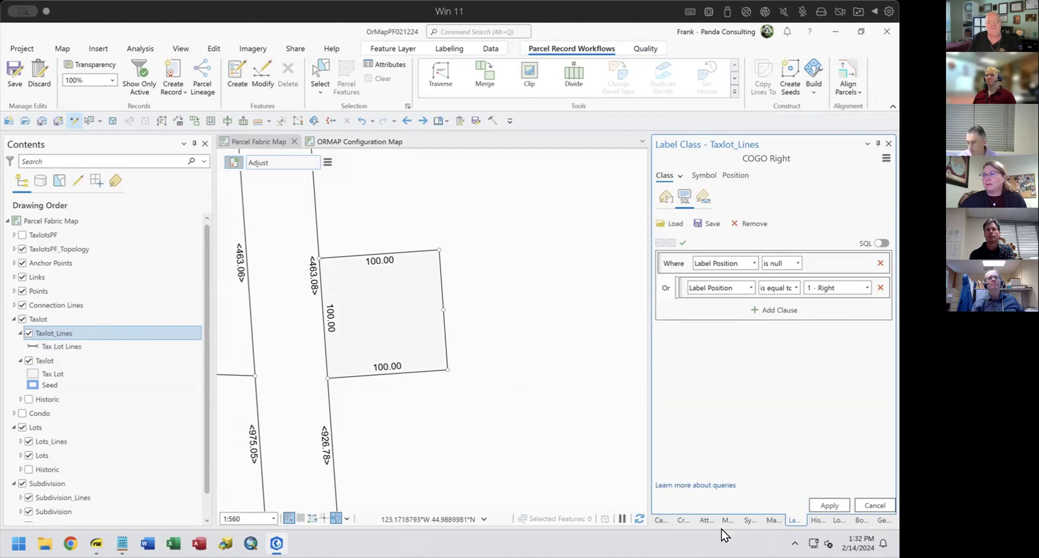
# List the map's layers by labeling and turn off the COGO Left and COGO Shared label classes of Taxlot_Lines.
pyautogui.click(660, 519)
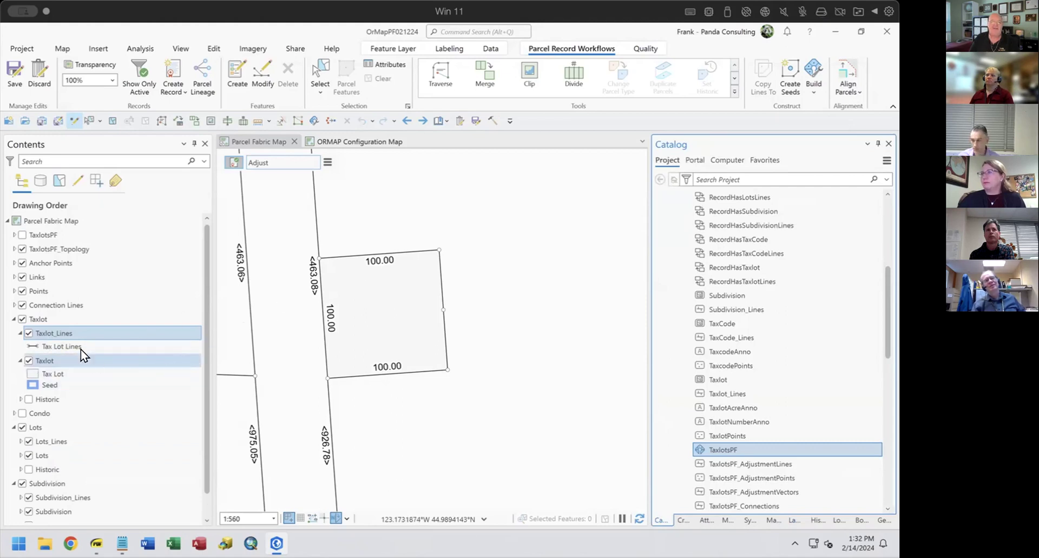
pyautogui.click(116, 180)
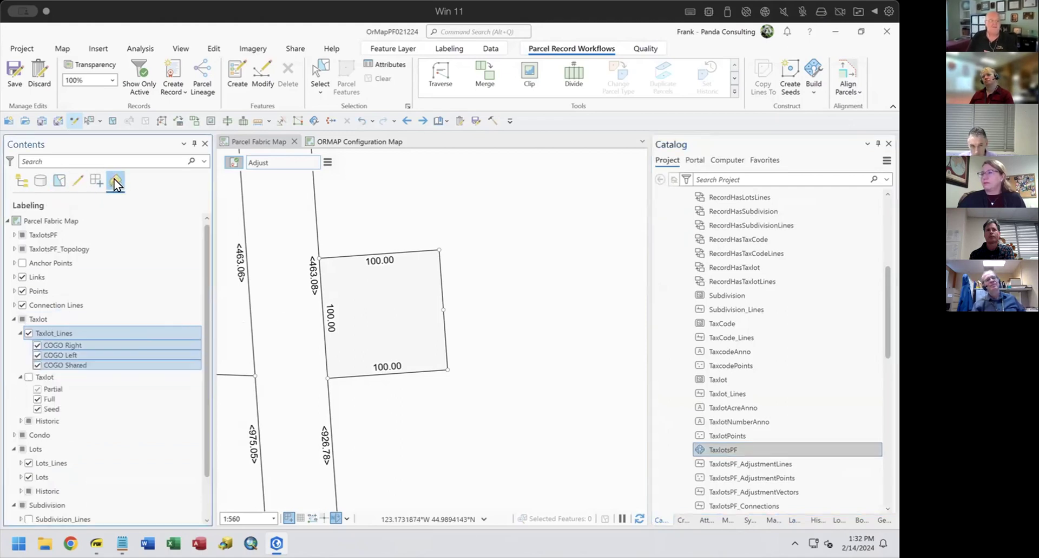
pyautogui.click(80, 408)
pyautogui.click(34, 356)
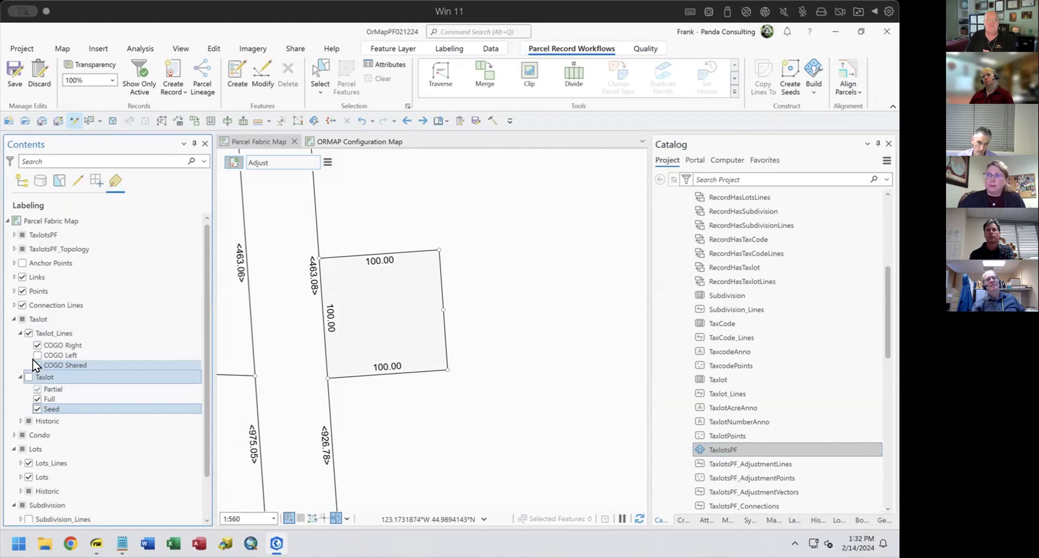
pyautogui.click(52, 344)
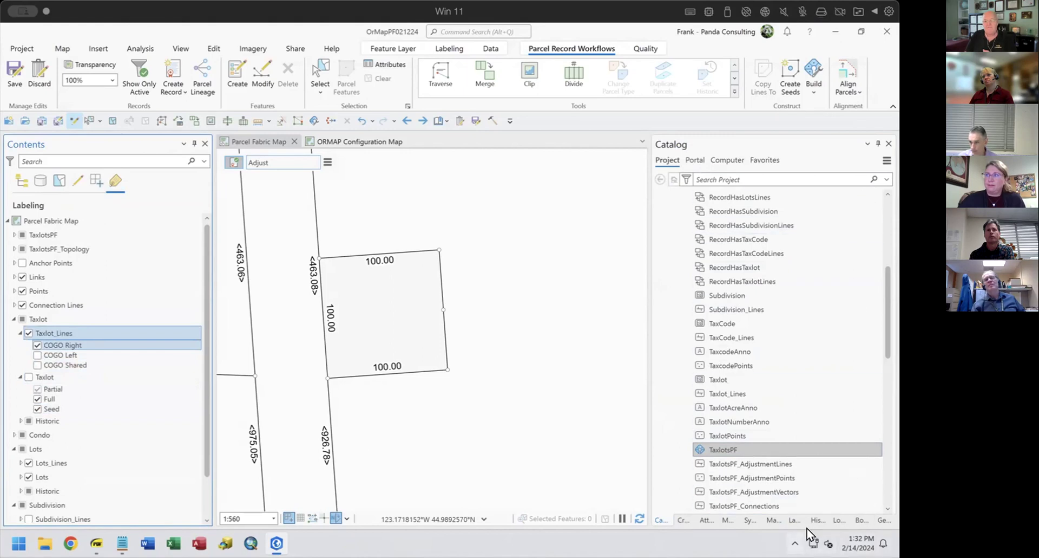
pyautogui.click(771, 518)
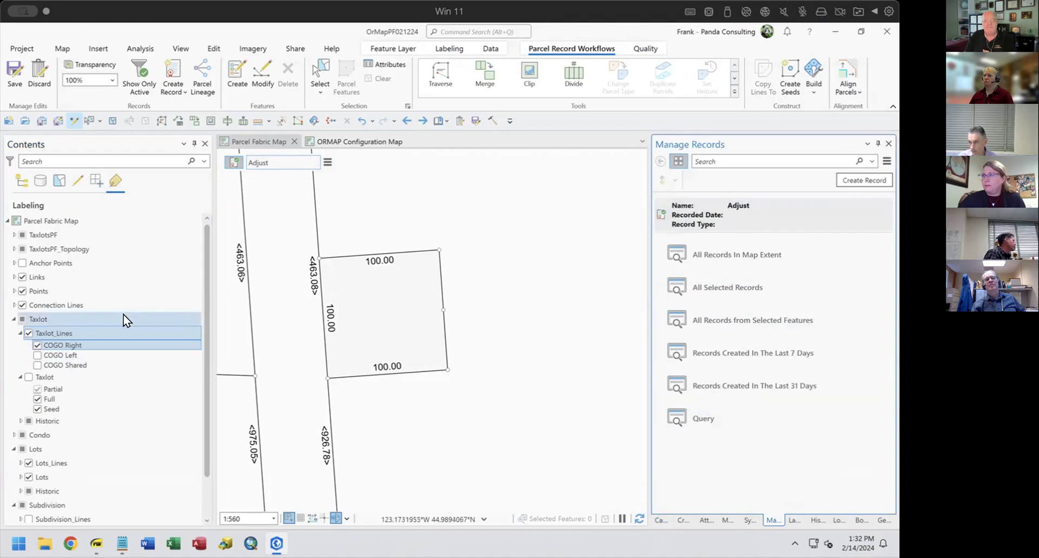
pyautogui.rightClick(84, 344)
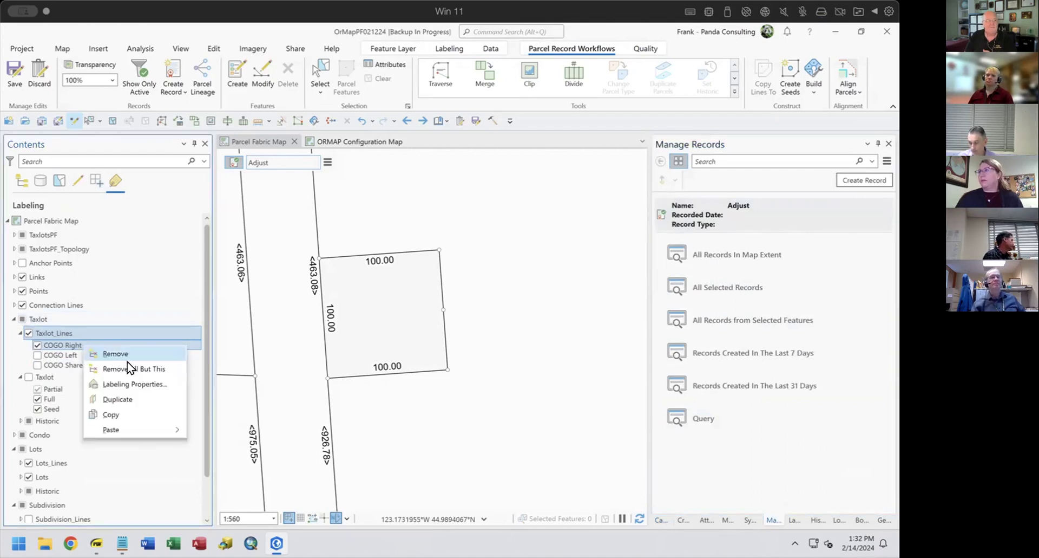
pyautogui.click(470, 197)
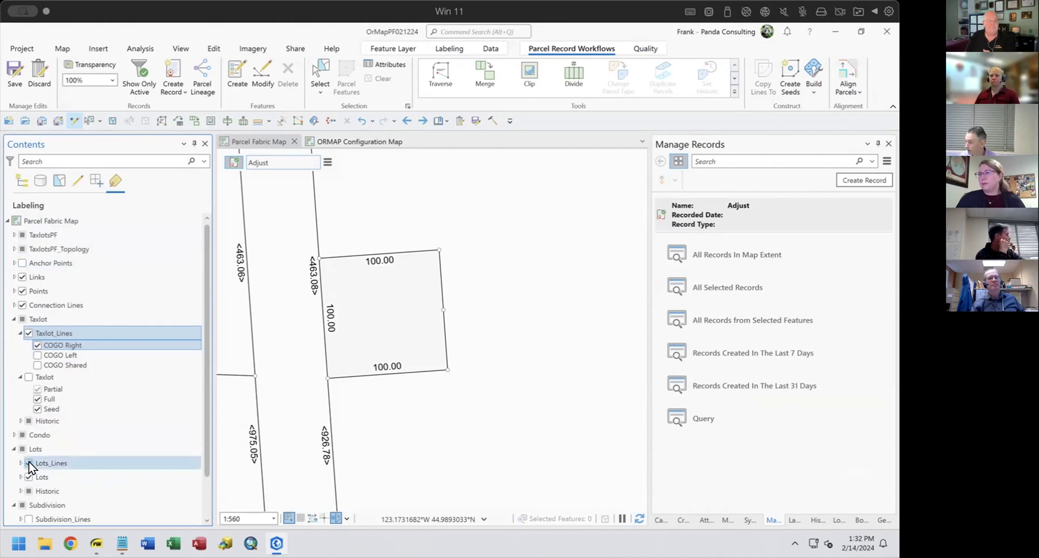
pyautogui.scroll(-1, 66, 445)
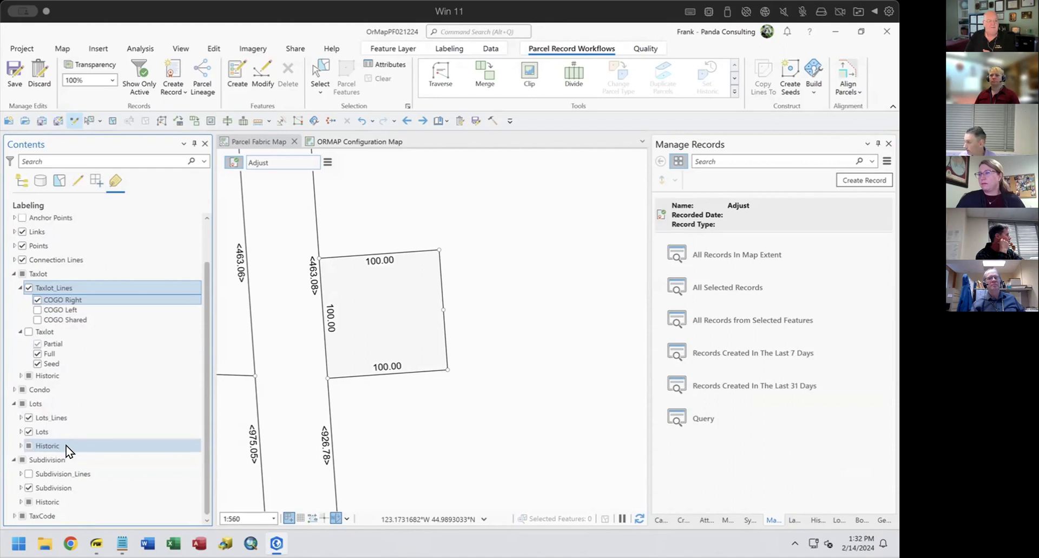
pyautogui.scroll(1, 66, 445)
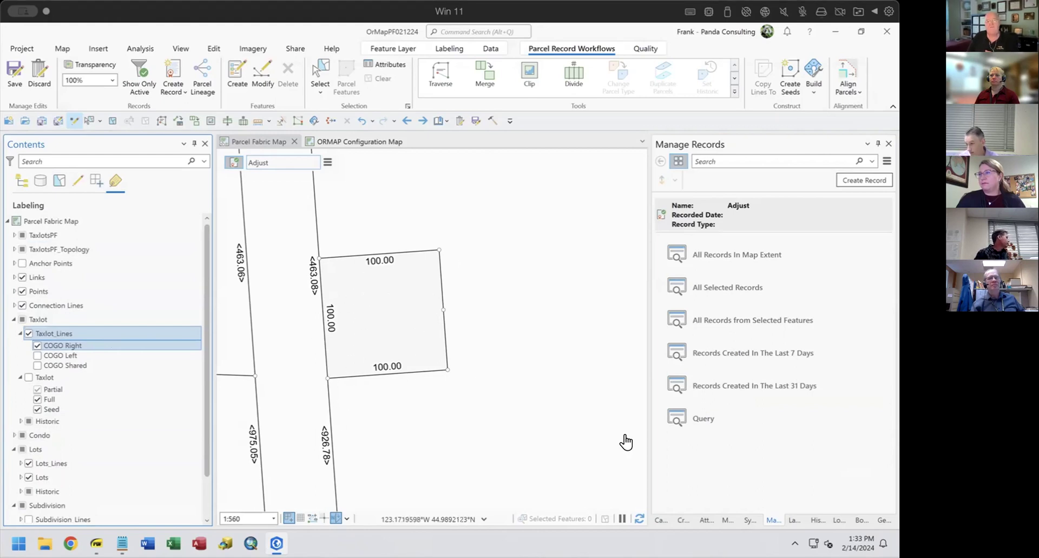
# Refresh the map and commit the pending removal of the COGO Type clause from the COGO Right label query.
pyautogui.click(640, 519)
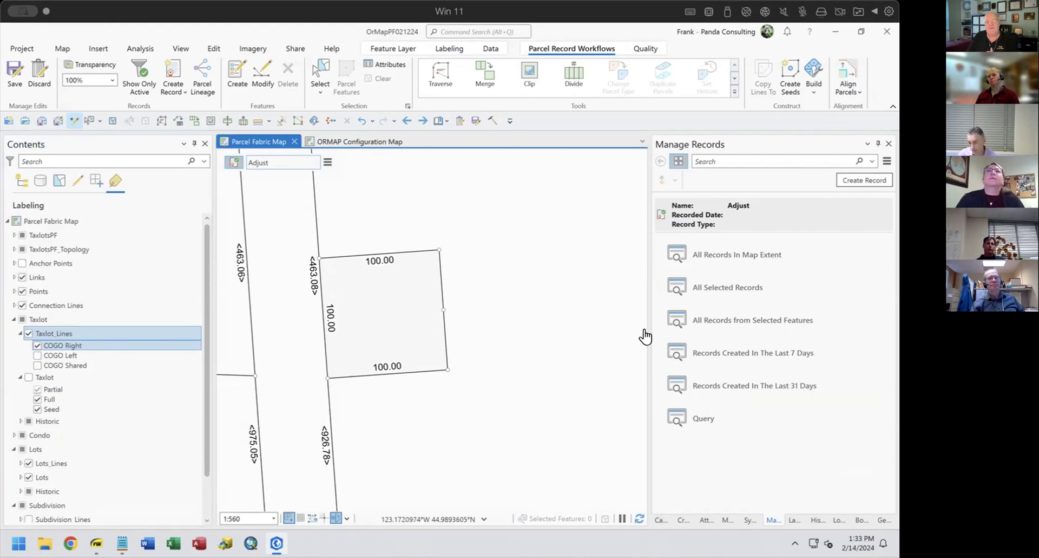
pyautogui.click(793, 518)
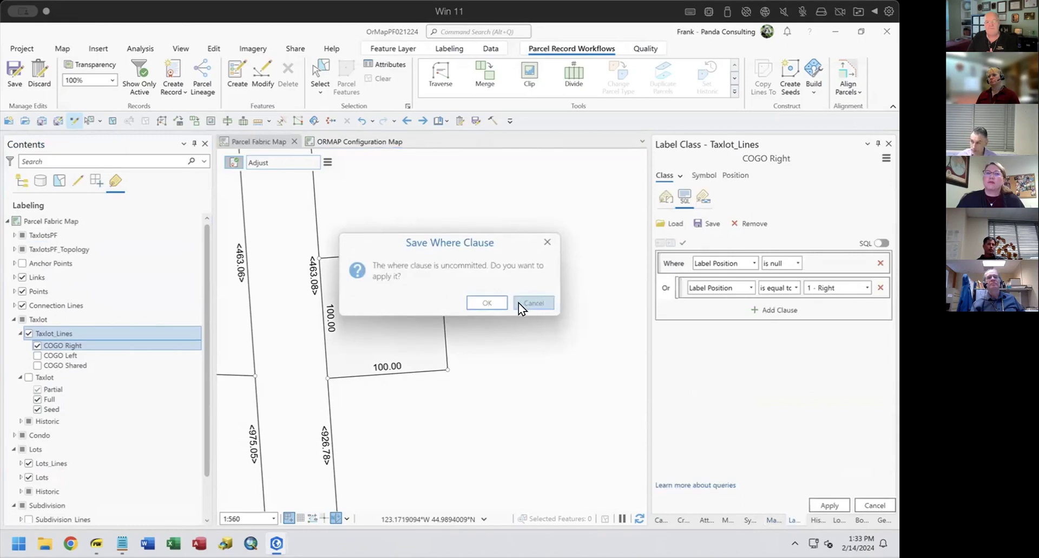
pyautogui.click(487, 303)
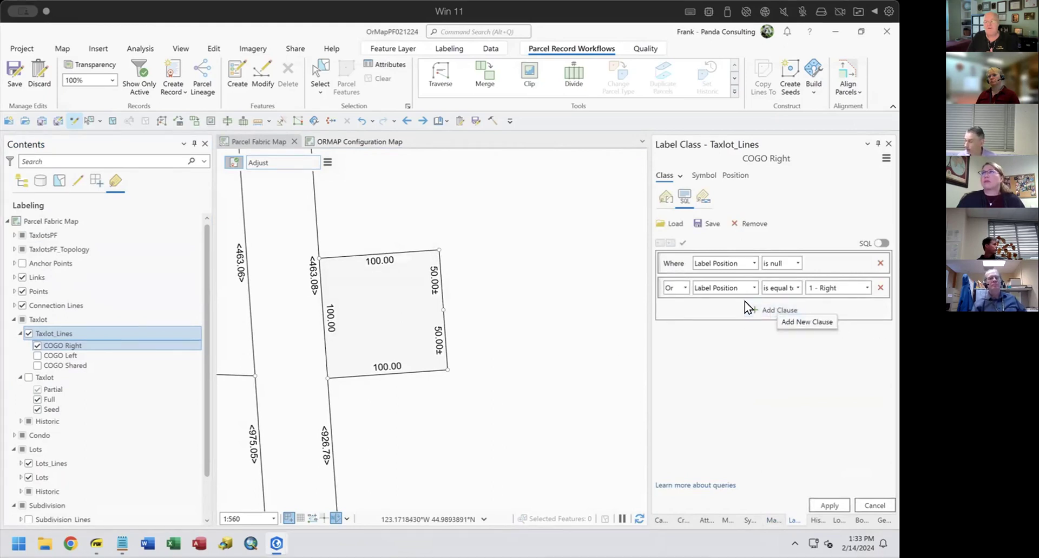
# Add the clause And COGO Type is equal to 1 - Entered to the COGO Right label query and apply it.
pyautogui.click(781, 305)
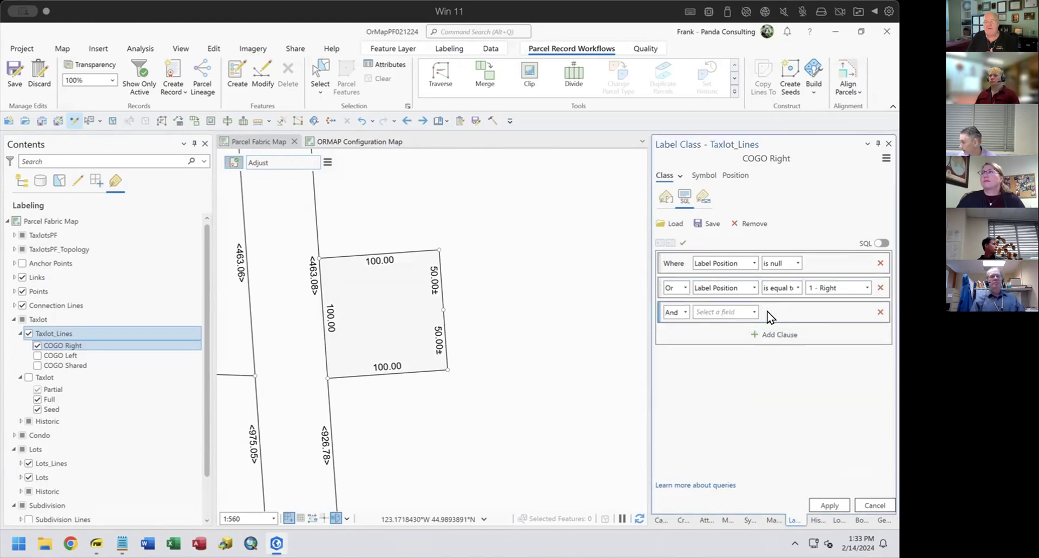
pyautogui.click(752, 310)
pyautogui.click(723, 379)
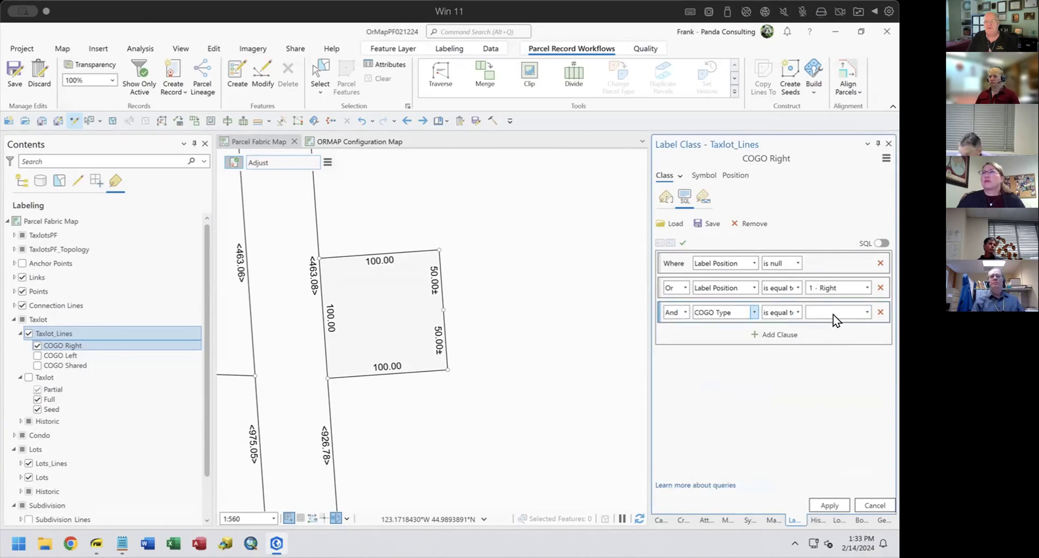
pyautogui.click(866, 312)
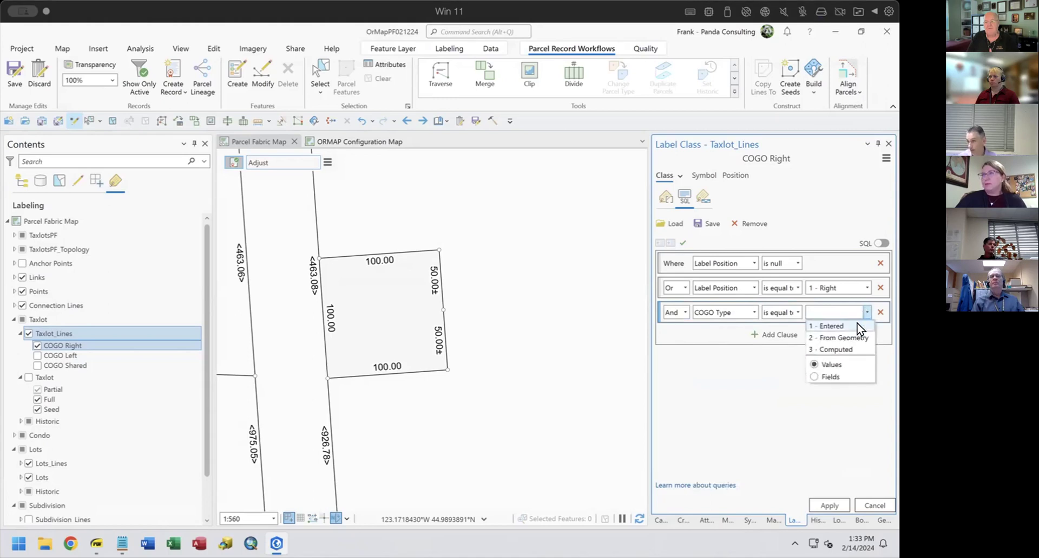
pyautogui.click(856, 325)
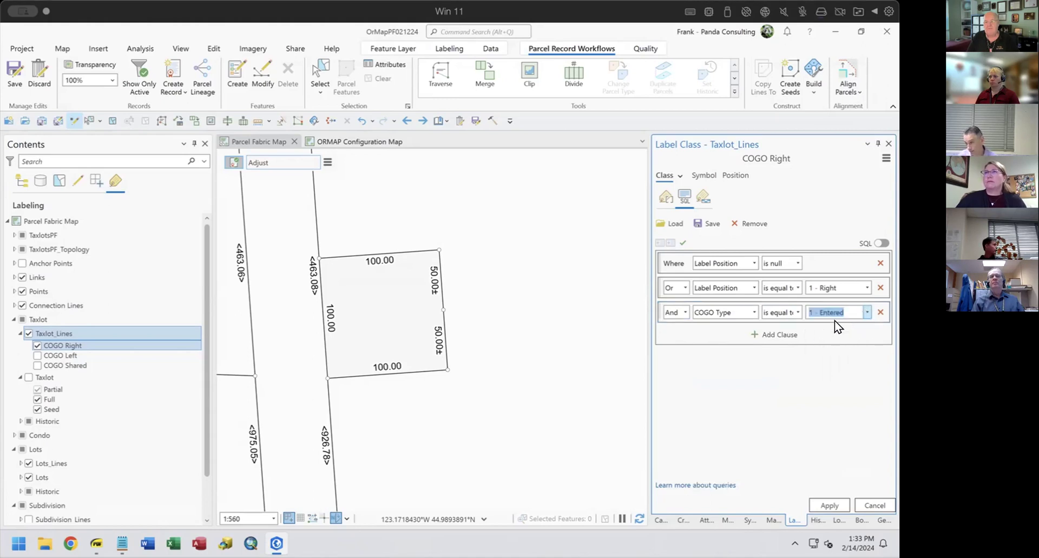
pyautogui.click(796, 312)
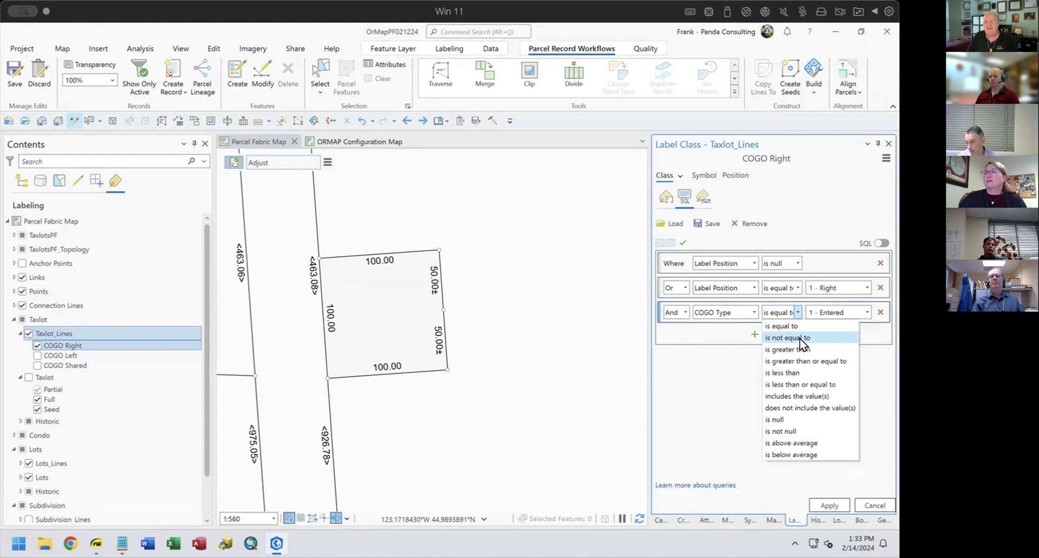
pyautogui.click(708, 336)
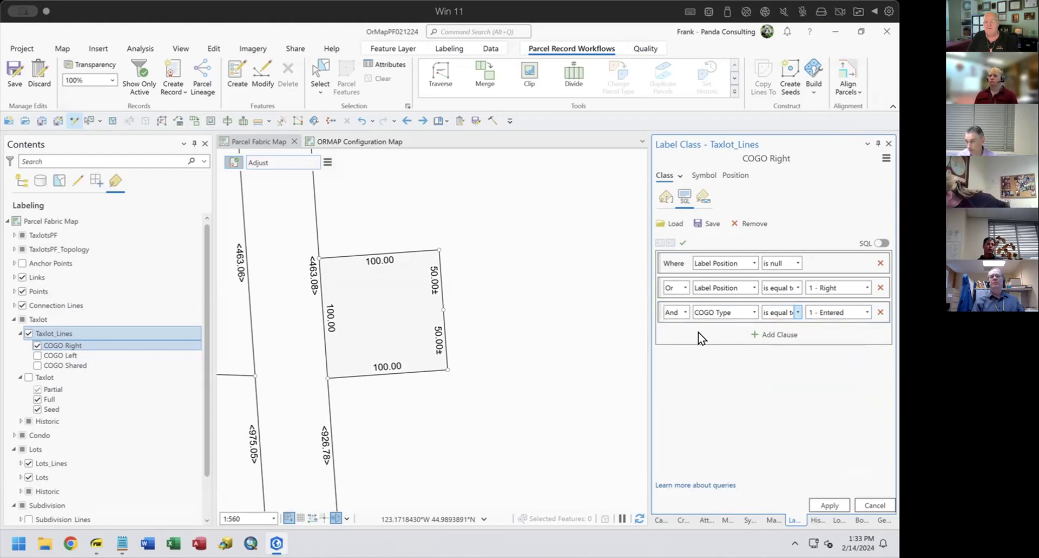
pyautogui.click(825, 505)
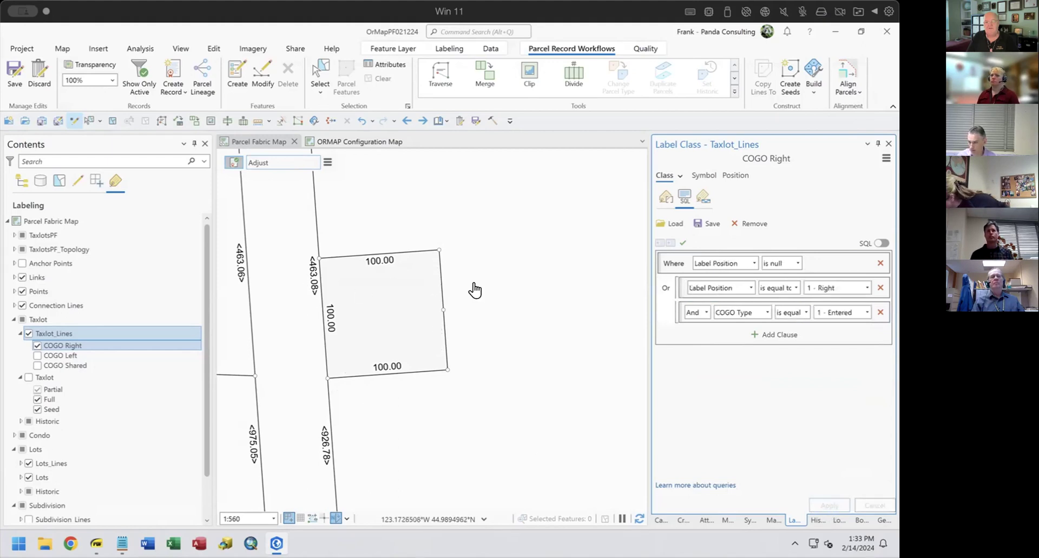
# Delete the newly added empty clause and the COGO Type clause from the COGO Right label query.
pyautogui.click(751, 332)
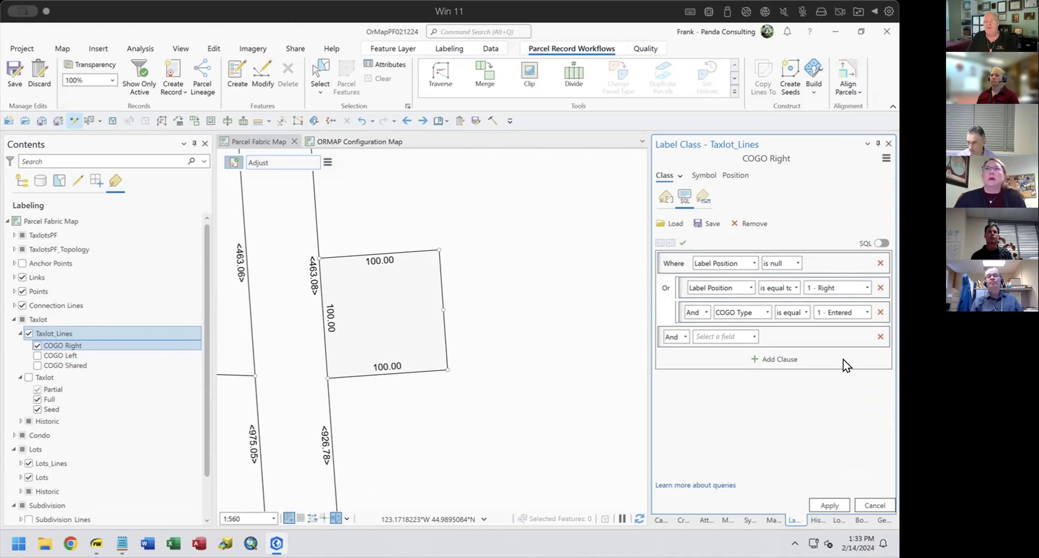
pyautogui.click(879, 337)
pyautogui.click(881, 312)
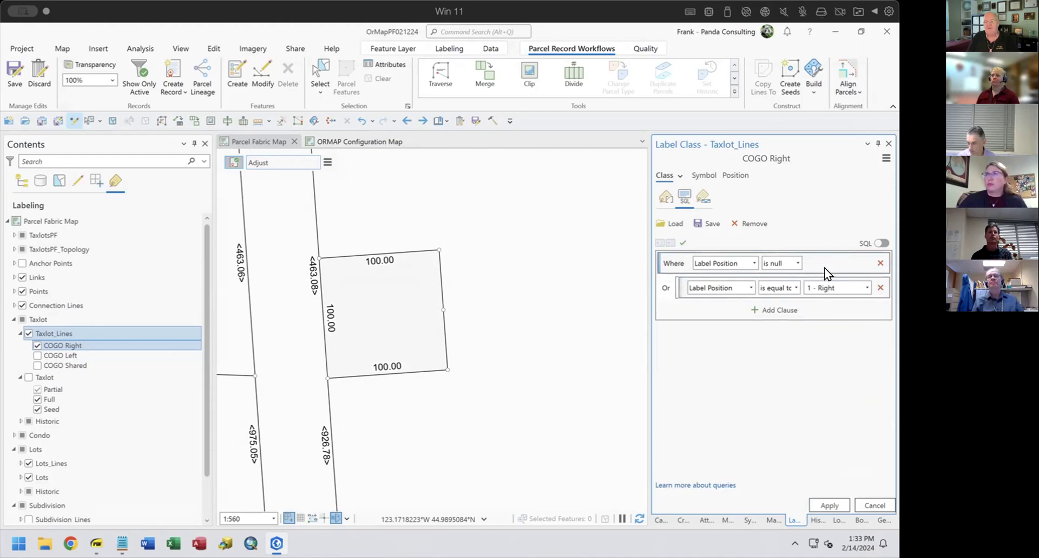
# Restore the clause And COGO Type is equal to 1 - Entered in the COGO Right label query, apply it and refresh the map.
pyautogui.click(769, 310)
pyautogui.click(753, 311)
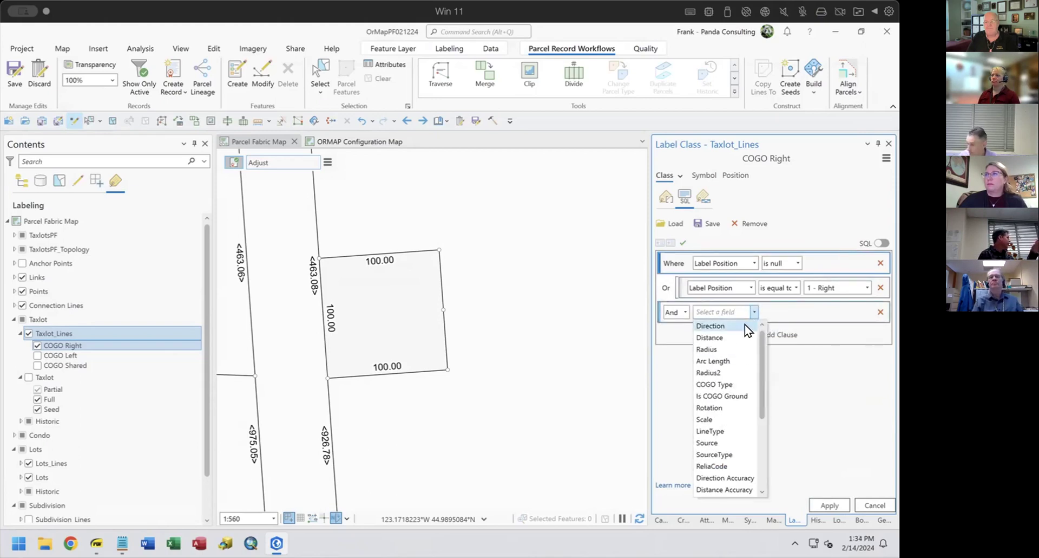
pyautogui.click(723, 383)
pyautogui.click(866, 312)
pyautogui.click(849, 326)
pyautogui.click(826, 502)
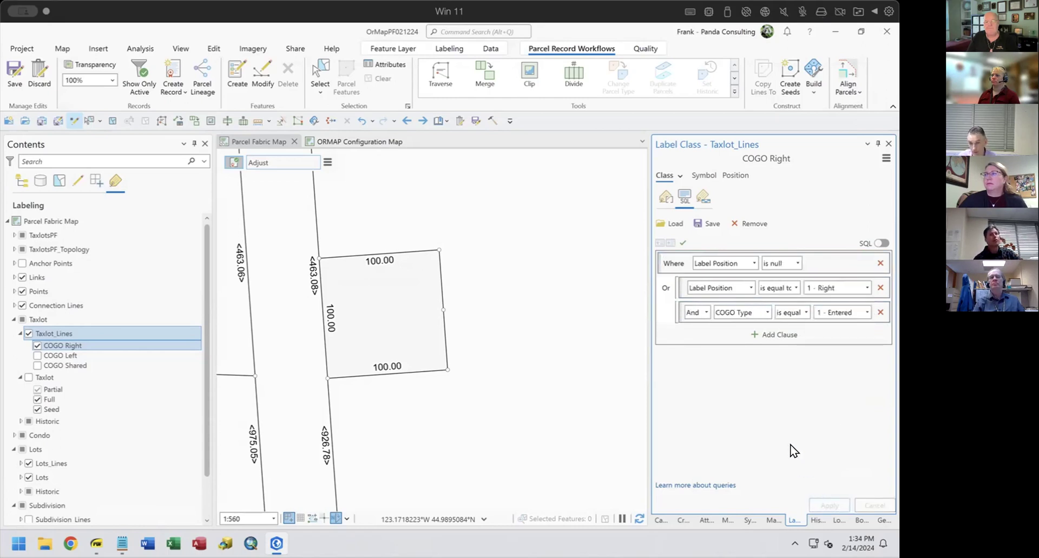
pyautogui.click(639, 517)
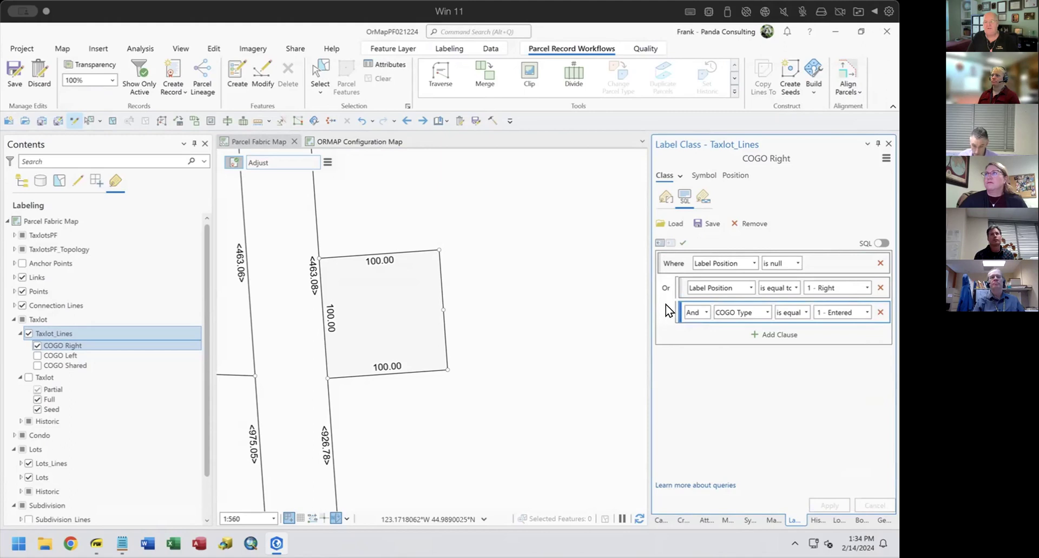
# Delete the COGO Type clause from the COGO Right label query, re-add it as And COGO Type is equal to 1 - Entered, and apply.
pyautogui.click(880, 312)
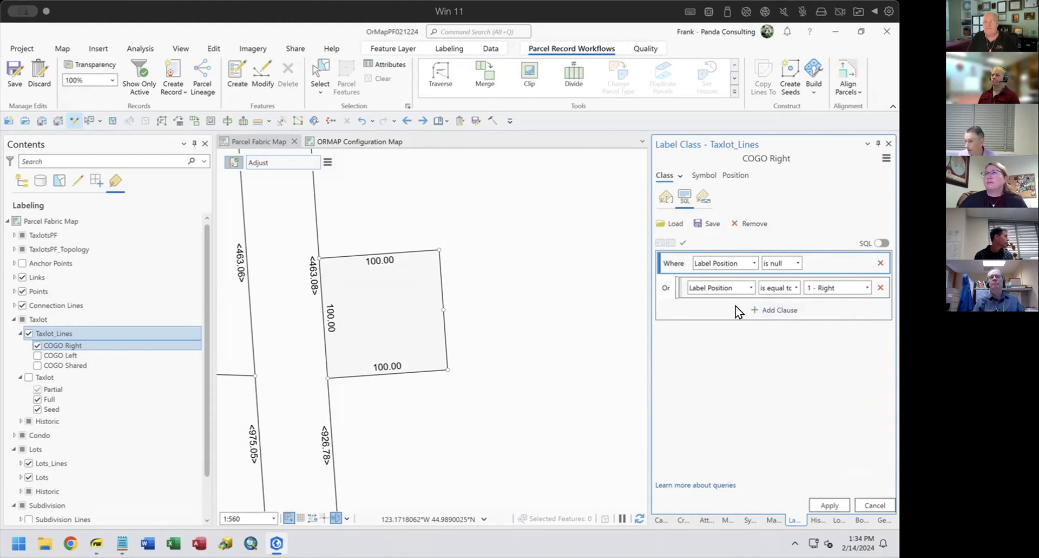
pyautogui.click(772, 309)
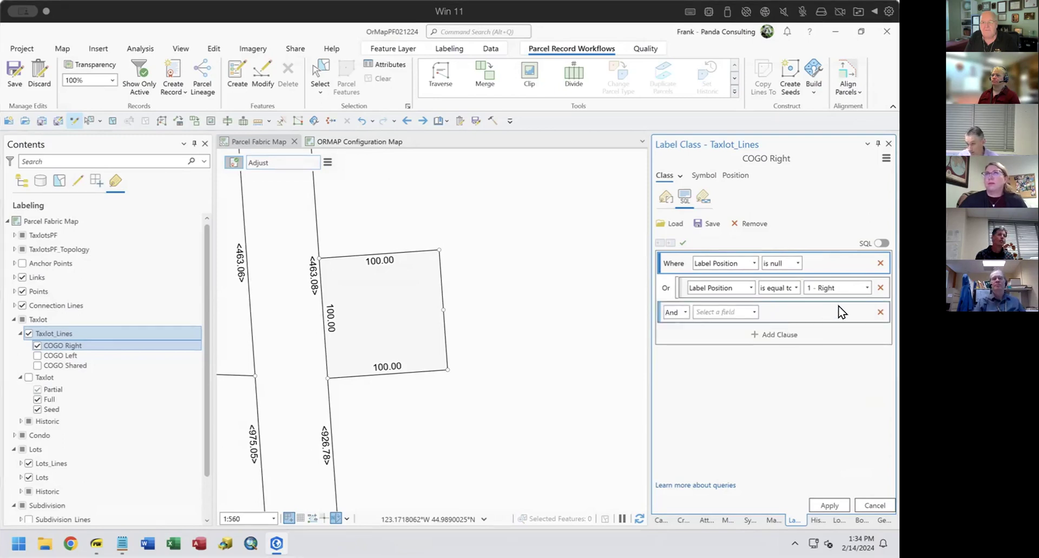
pyautogui.click(753, 311)
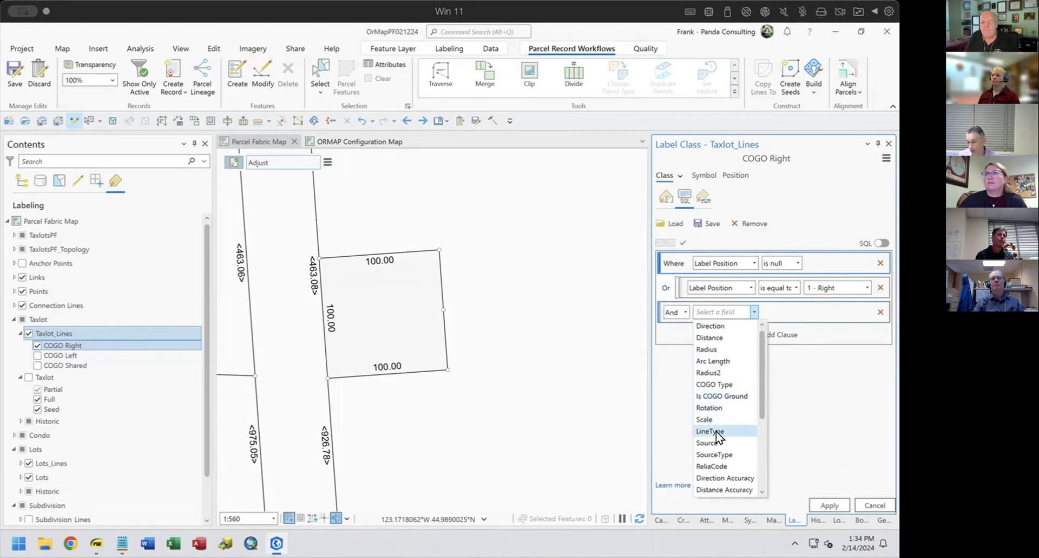
pyautogui.click(723, 384)
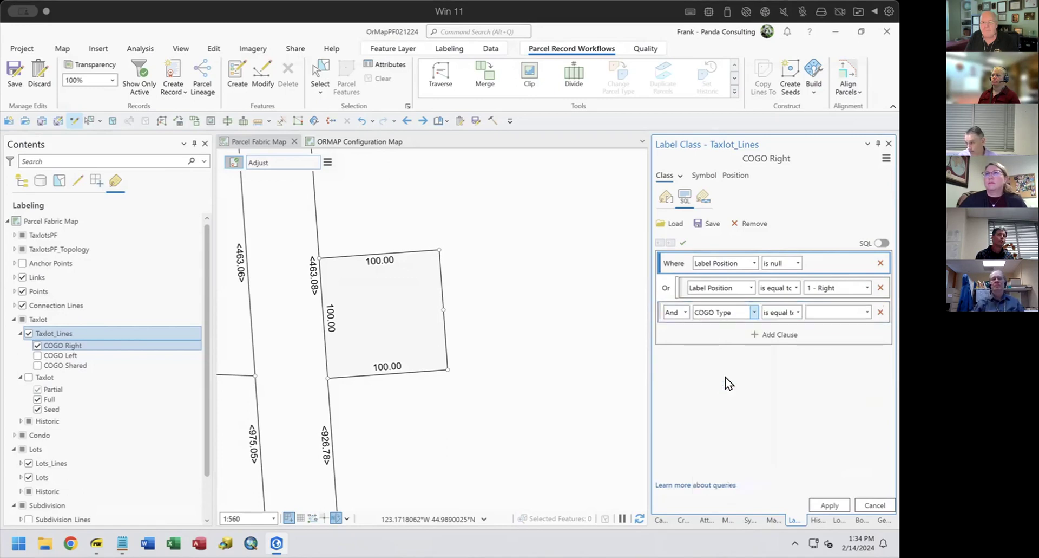
pyautogui.click(867, 312)
pyautogui.click(829, 323)
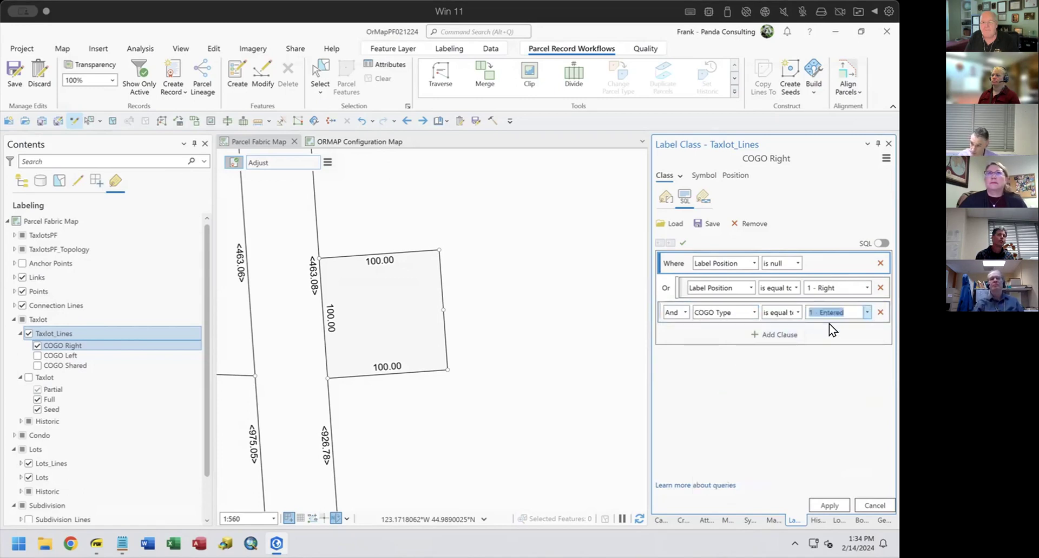
pyautogui.click(829, 502)
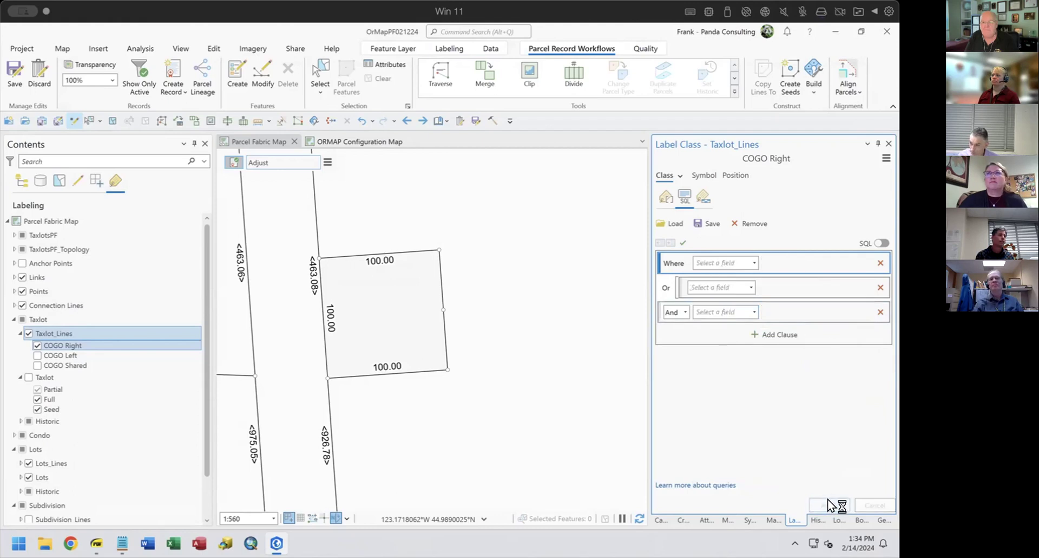
# Add the clause And COGO Type is not equal to 2 - From Geometry to the COGO Right label query, apply it and refresh the map.
pyautogui.click(676, 313)
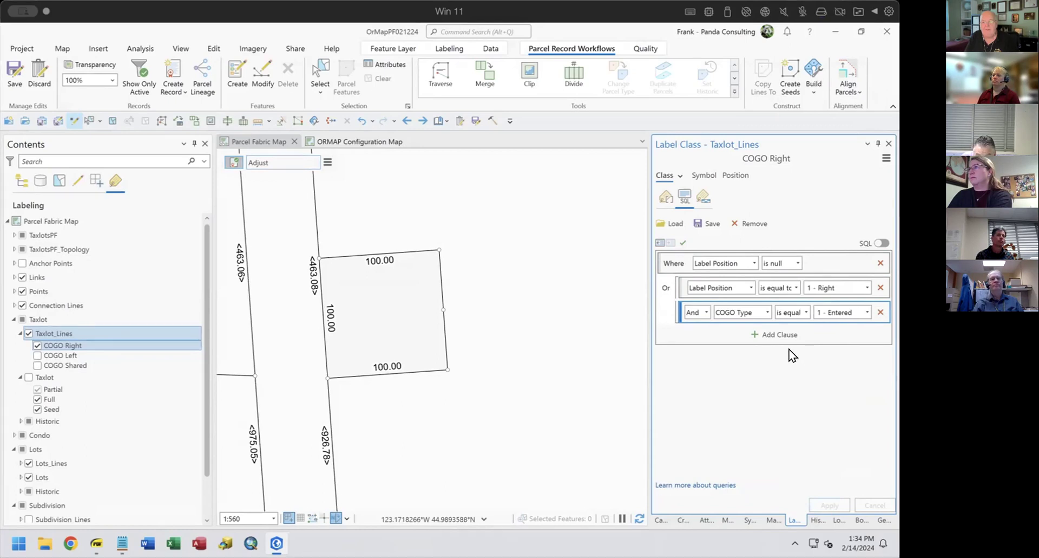
pyautogui.click(778, 335)
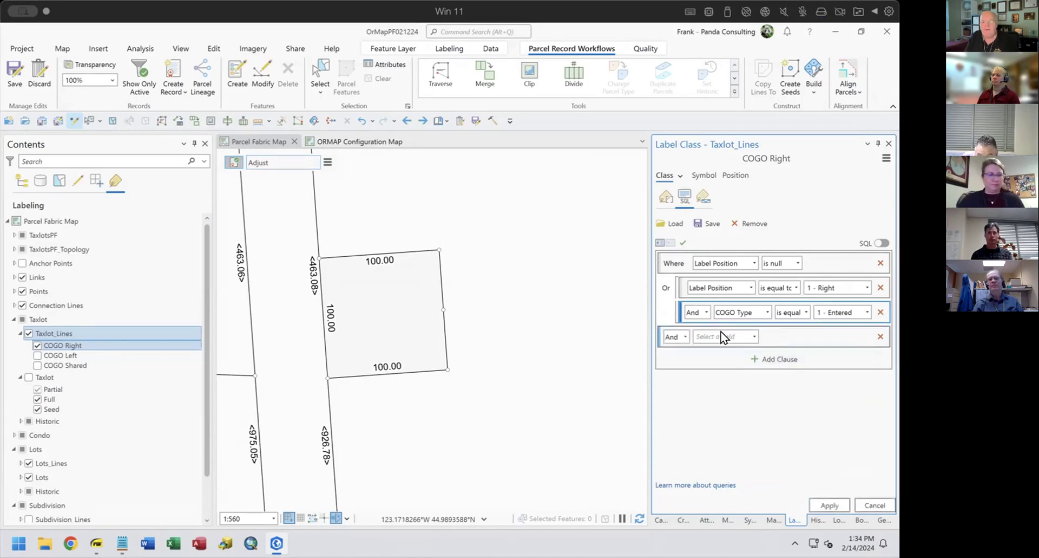
pyautogui.click(747, 336)
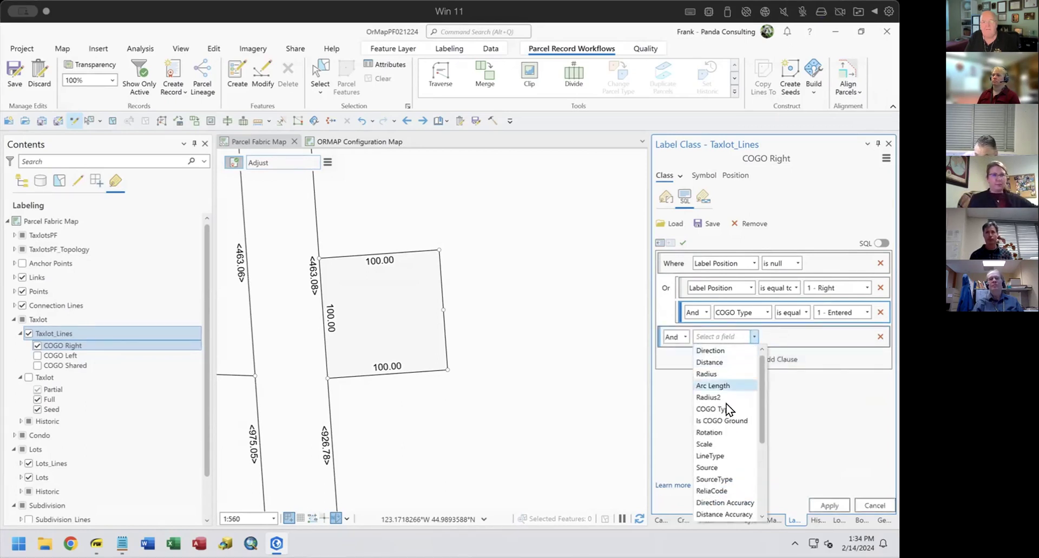
pyautogui.click(726, 407)
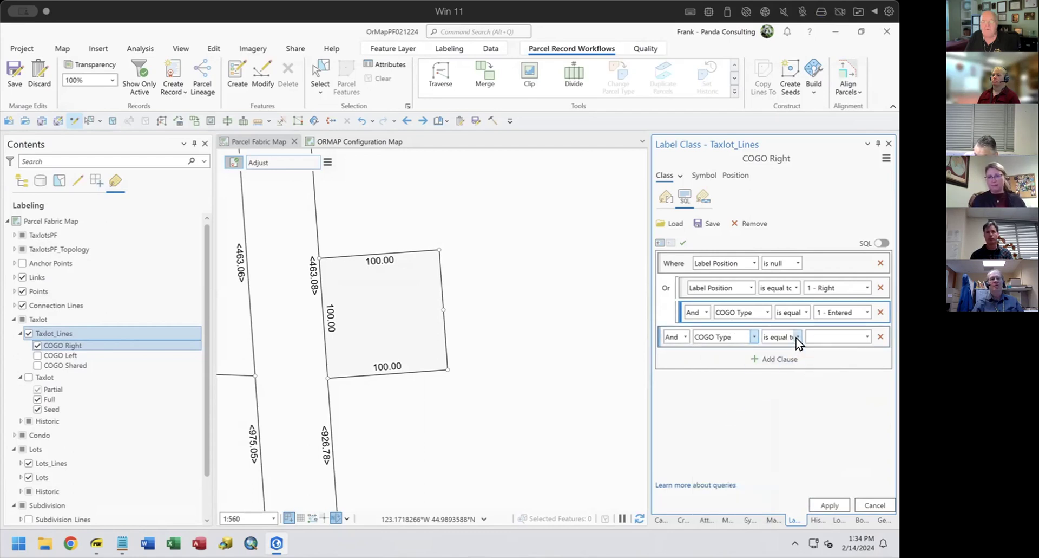
pyautogui.click(797, 337)
pyautogui.click(800, 361)
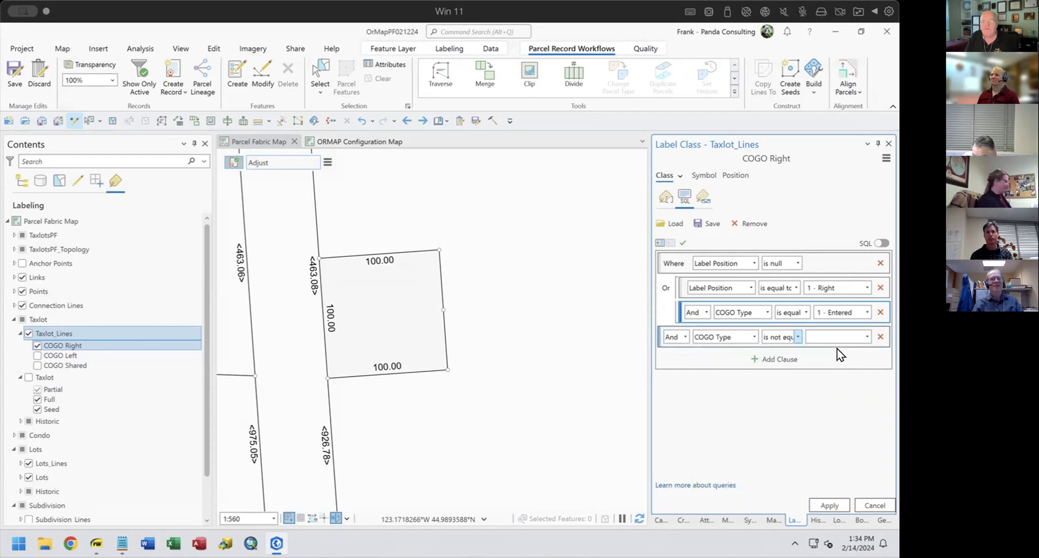
pyautogui.click(865, 333)
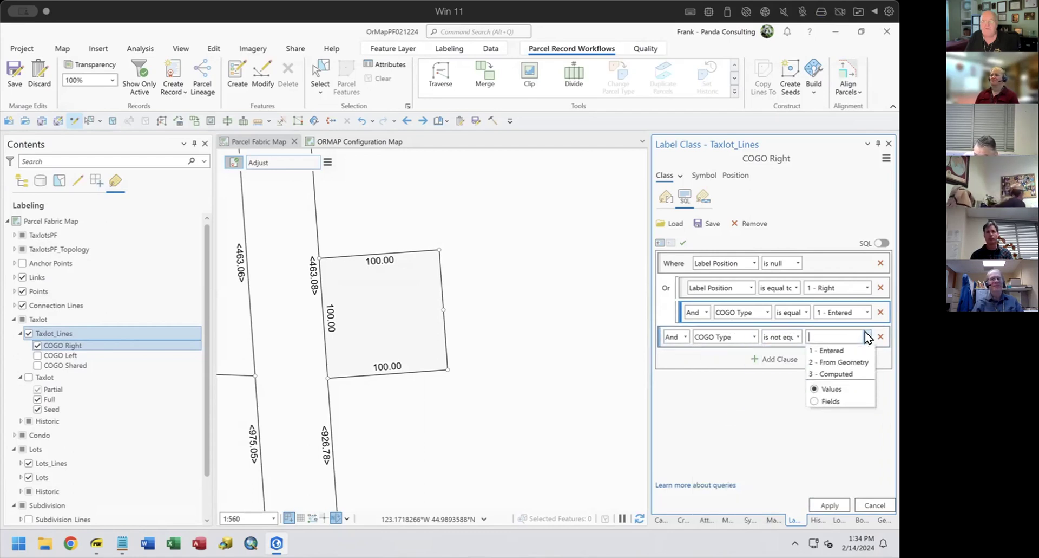
pyautogui.click(853, 358)
pyautogui.click(824, 502)
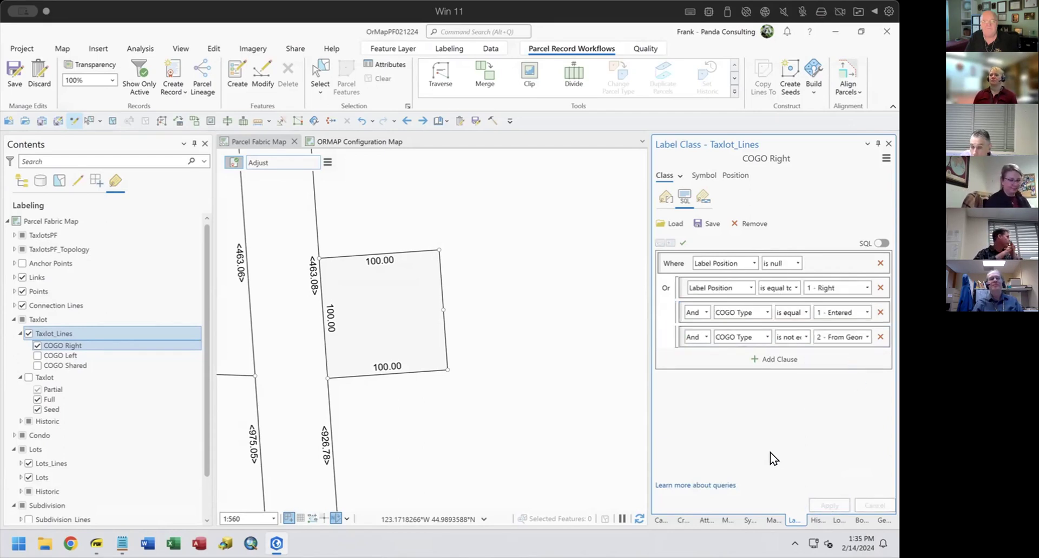
pyautogui.click(639, 516)
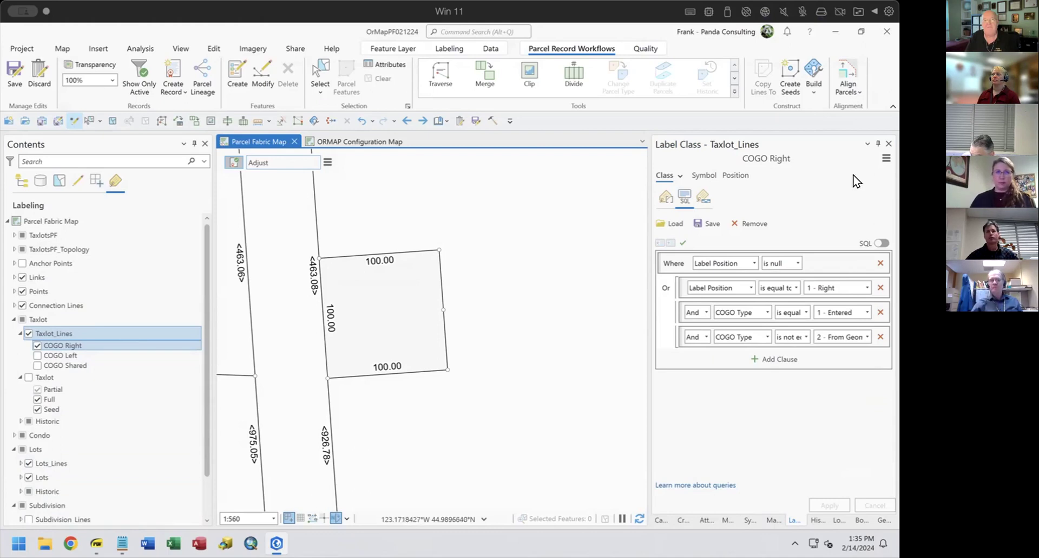
# Undo the recent where-clause changes to the Taxlot_Lines COGO Right label class.
pyautogui.click(836, 171)
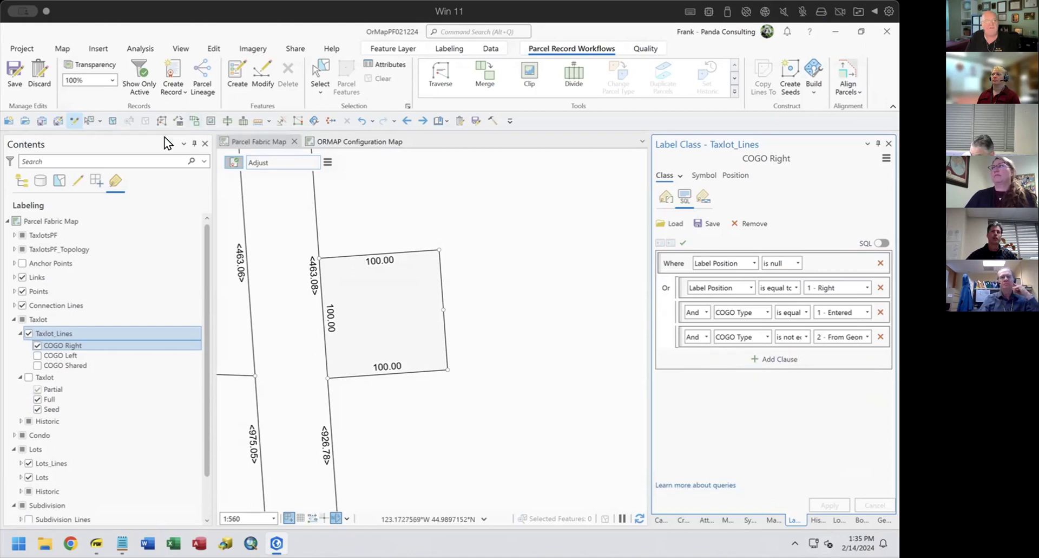
pyautogui.click(369, 118)
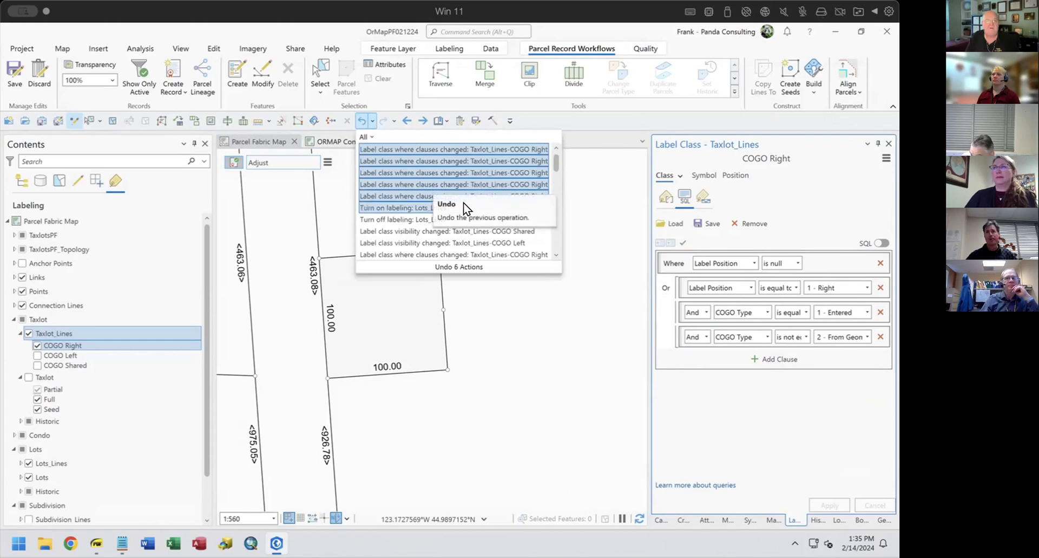
pyautogui.click(410, 190)
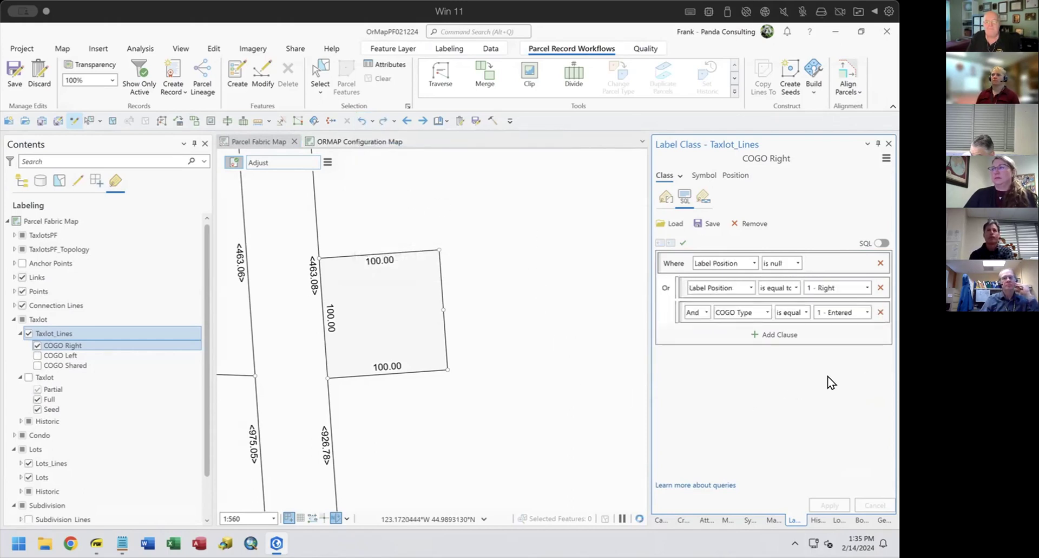
# Delete the COGO Type is equal to 1 - Entered clause from the COGO Right label query and apply the change.
pyautogui.click(881, 312)
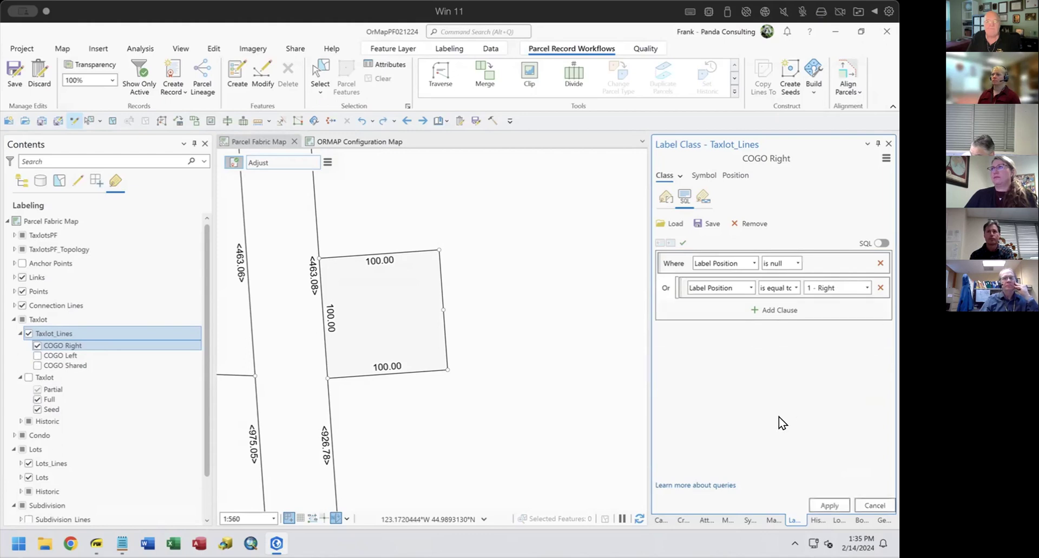
pyautogui.click(828, 504)
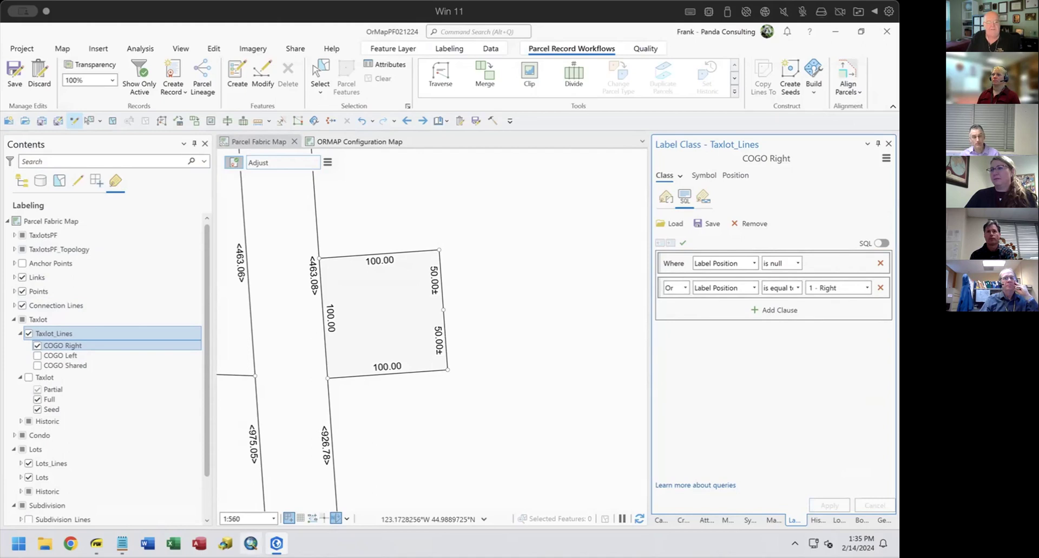
pyautogui.moveTo(96, 543)
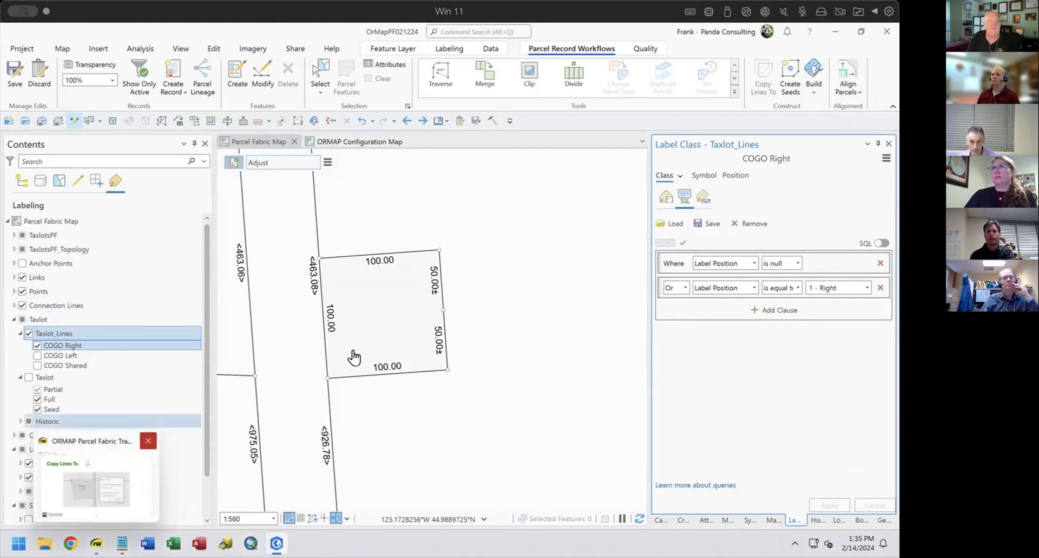
pyautogui.click(524, 236)
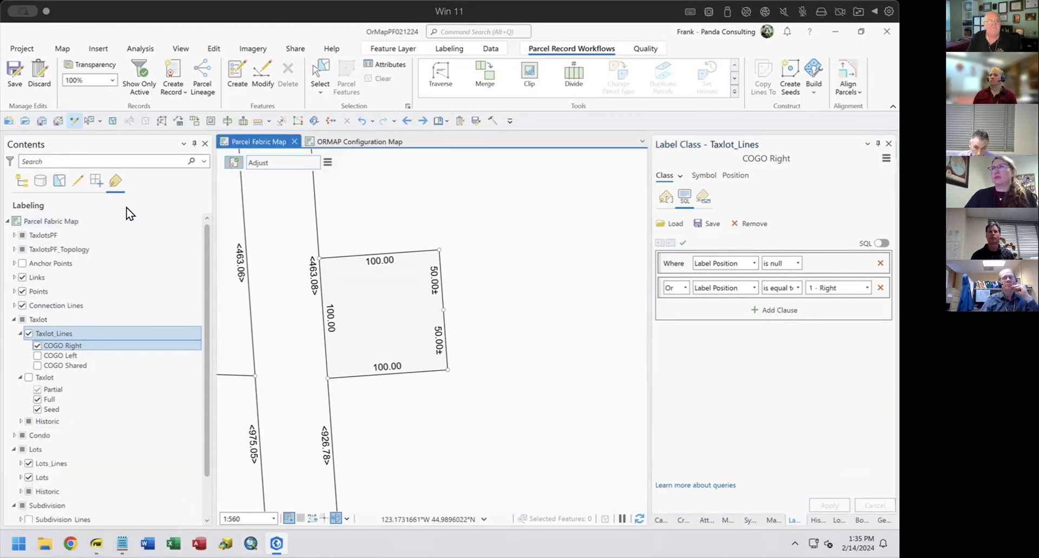
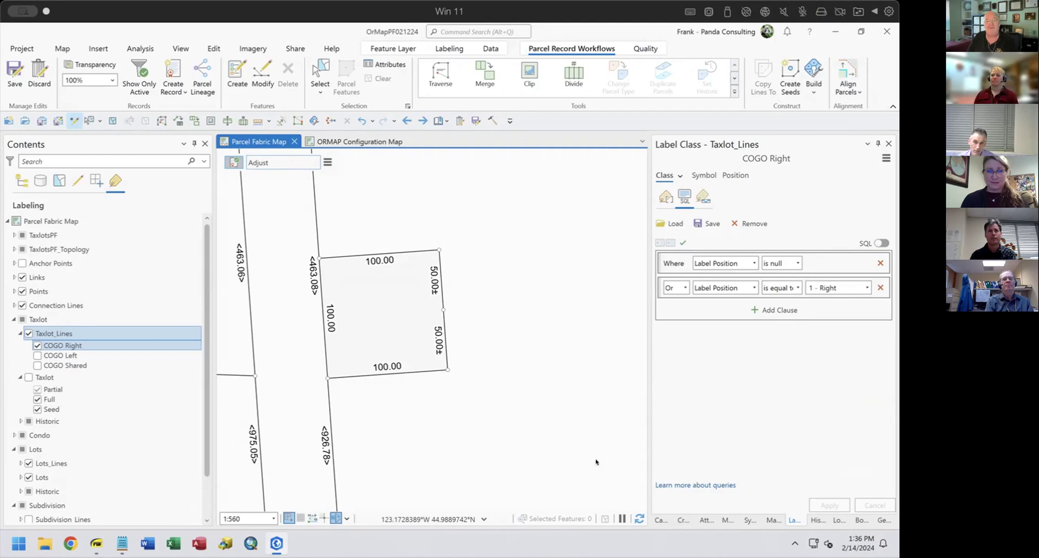
# Display the project catalog, and view the Copy Lines To slide in ORMAP Parcel Fabric Training.pdf before returning to the map.
pyautogui.hotkey('ctrl', 'Left')
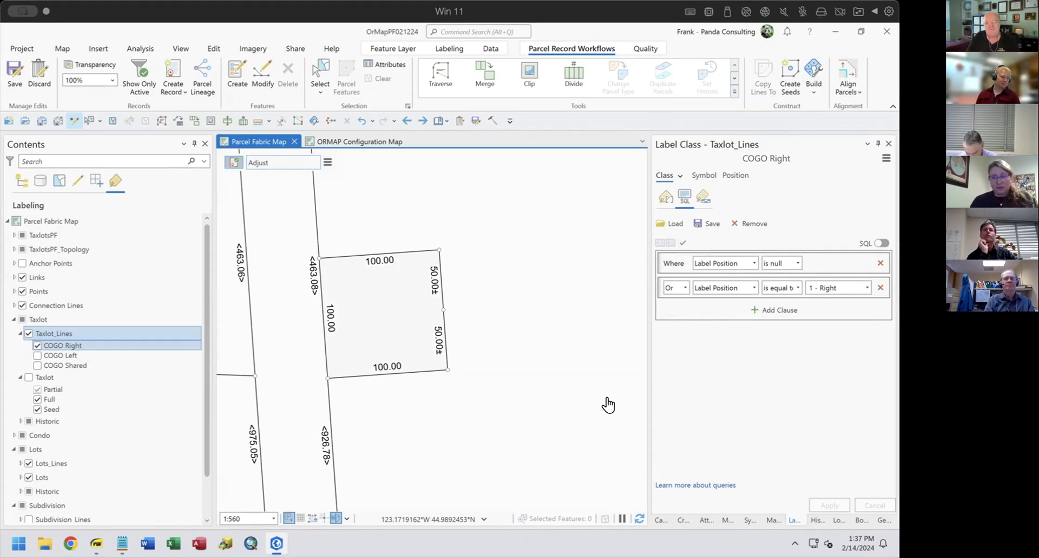
pyautogui.click(657, 519)
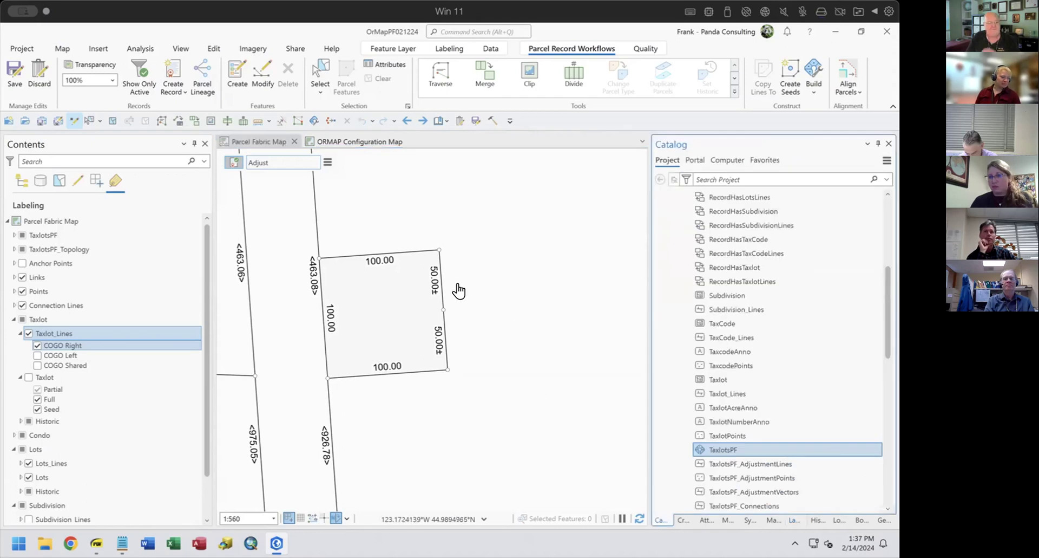
pyautogui.hotkey('alt', 'Tab')
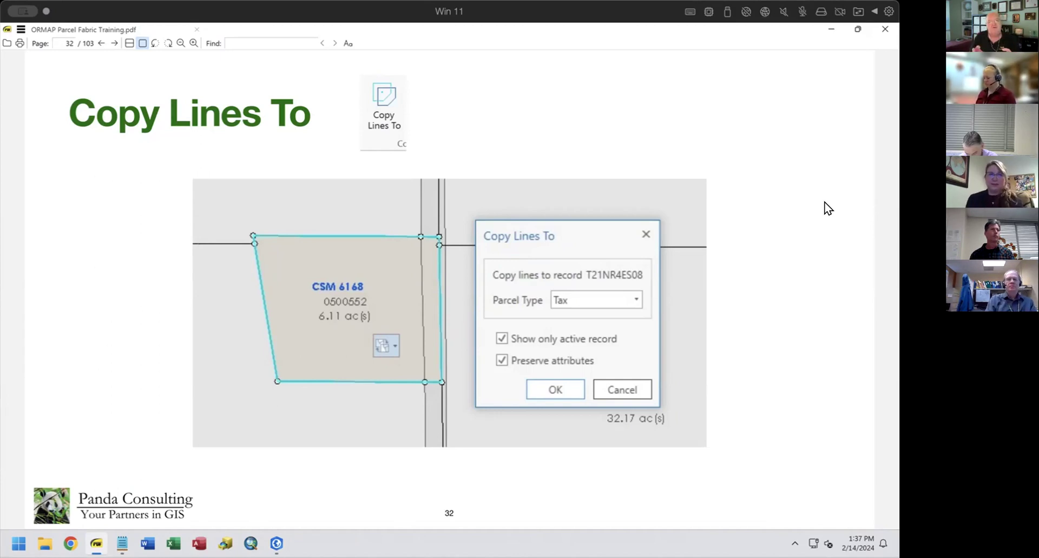
pyautogui.click(829, 30)
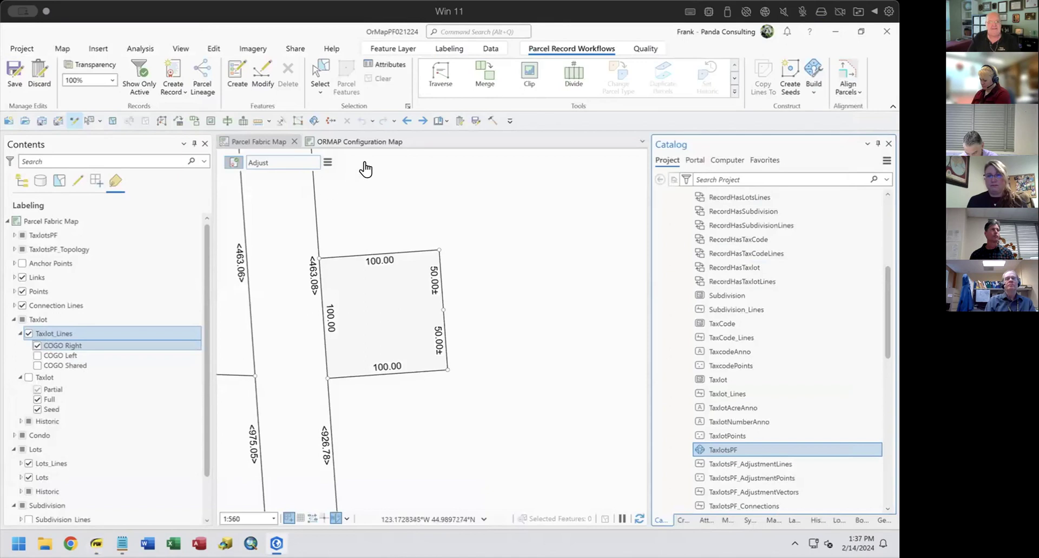
# Select the square taxlot parcel labelled 100.00 on its sides and deactivate the Adjust record.
pyautogui.click(316, 76)
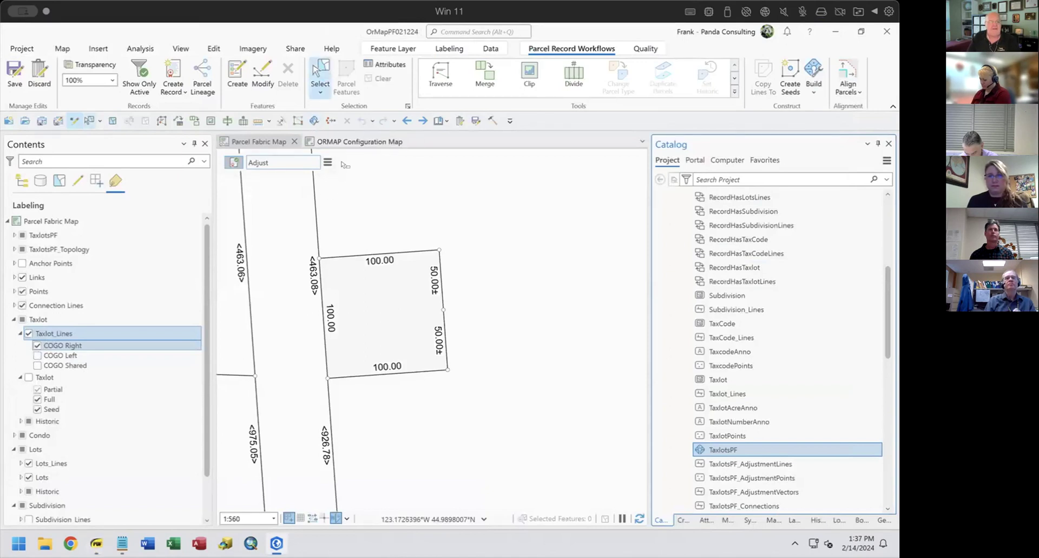
pyautogui.click(395, 308)
pyautogui.moveTo(396, 306)
pyautogui.click(405, 351)
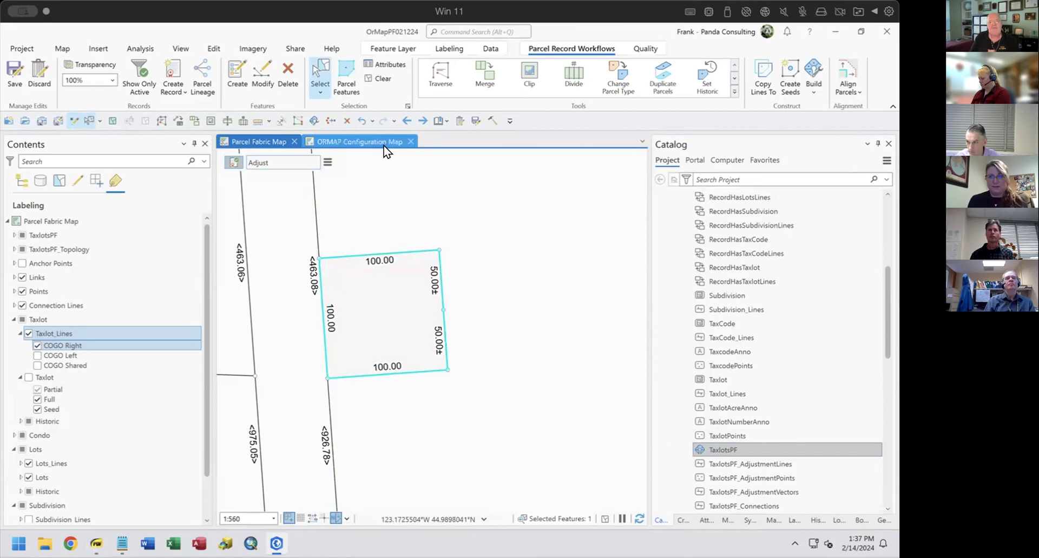
pyautogui.click(234, 161)
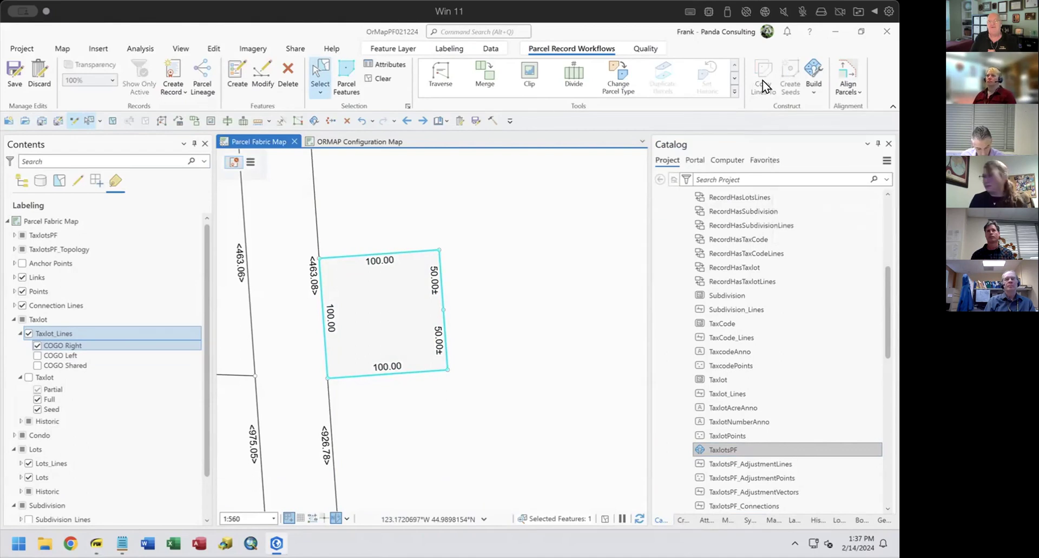
# Activate the Adjust record and examine the parcel type choices for copying lines to it, closing without copying.
pyautogui.click(230, 161)
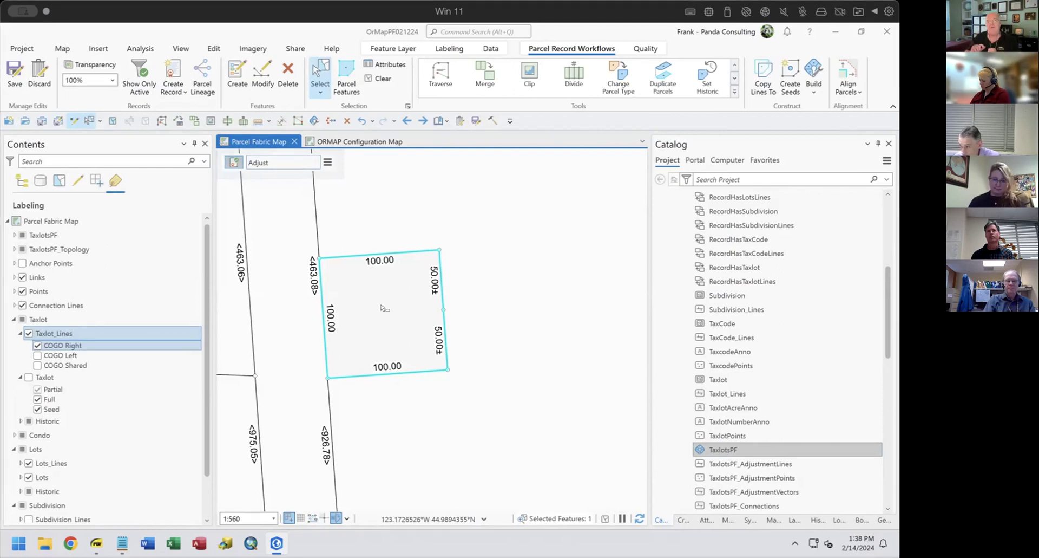
pyautogui.click(764, 69)
pyautogui.moveTo(567, 297); pyautogui.dragTo(583, 165)
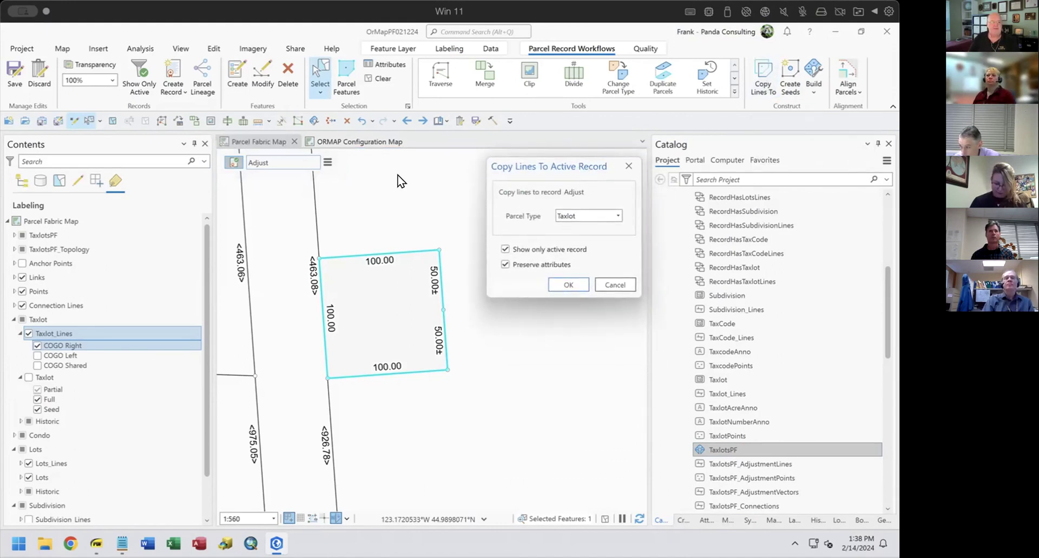
pyautogui.click(616, 216)
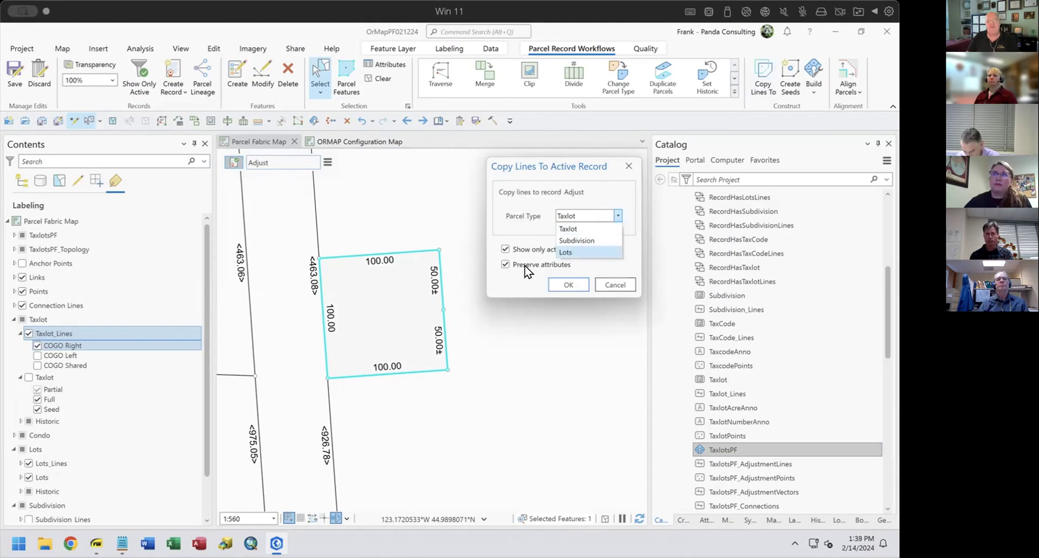
pyautogui.click(619, 280)
pyautogui.click(620, 281)
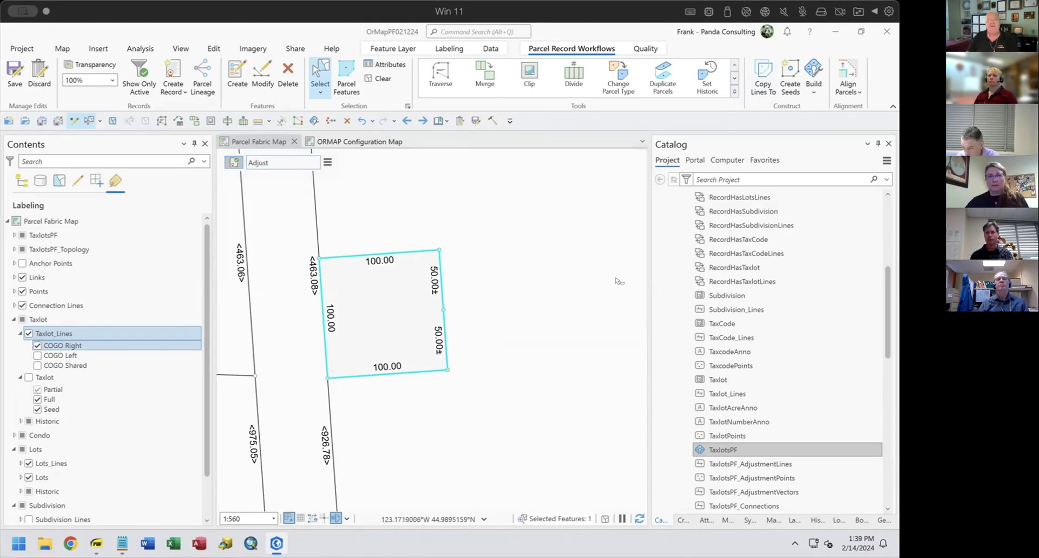
# Create a new parcel record with the default name as the active record.
pyautogui.click(328, 162)
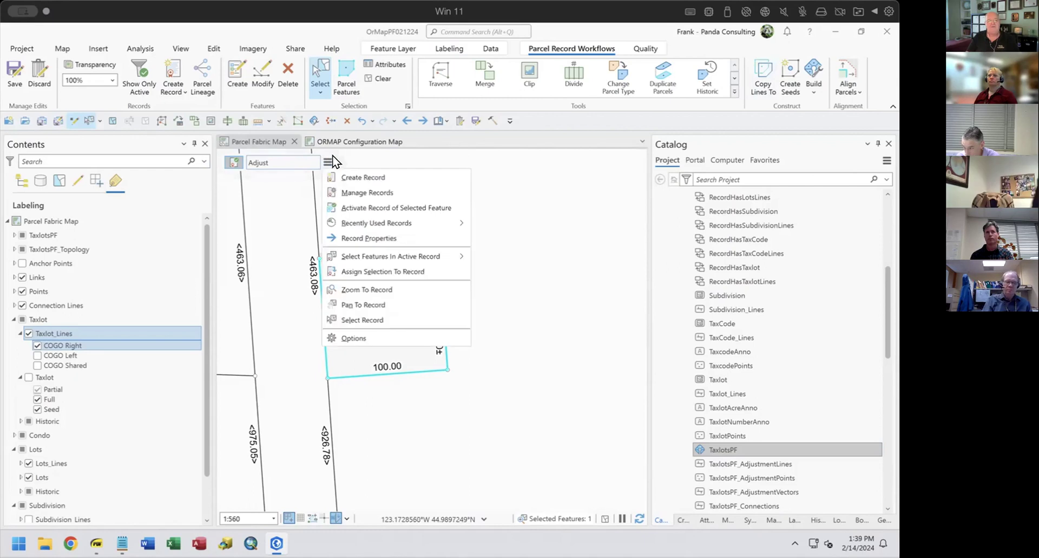
pyautogui.click(342, 172)
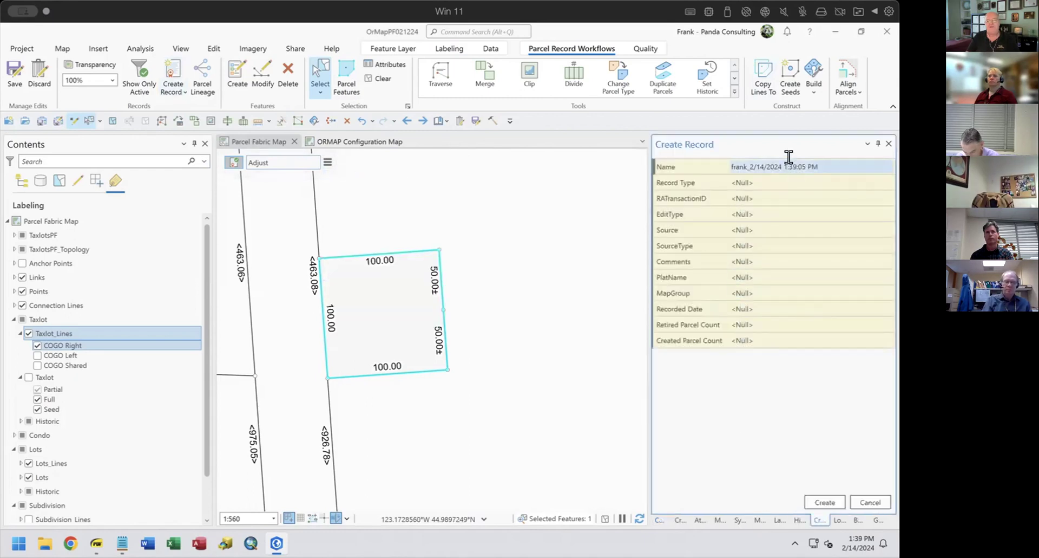
pyautogui.click(820, 502)
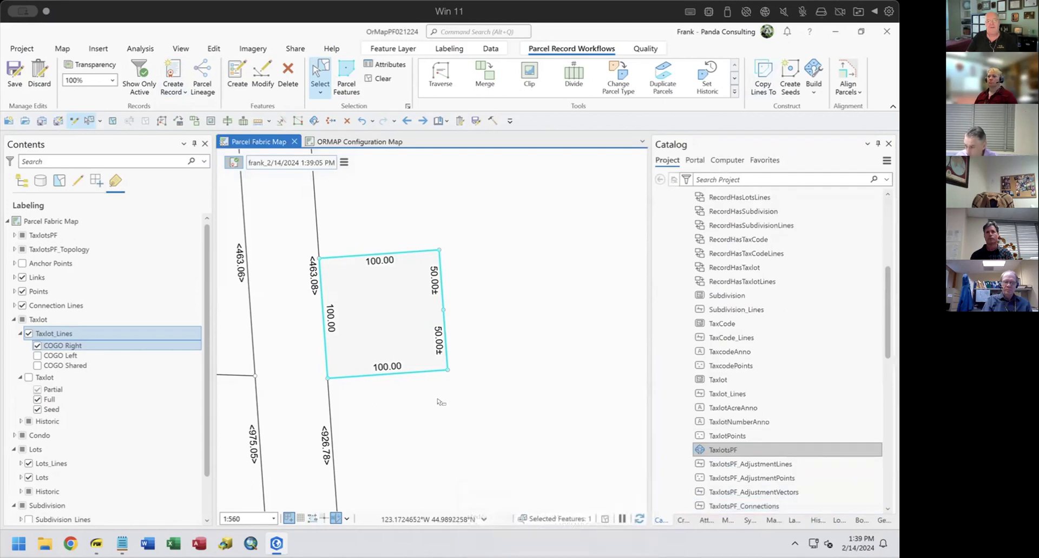
# Select two adjoining taxlots: the large elongated parcel and the smaller irregular one in its southeast corner.
pyautogui.moveTo(457, 389); pyautogui.dragTo(712, 352)
pyautogui.scroll(-6, 453, 346)
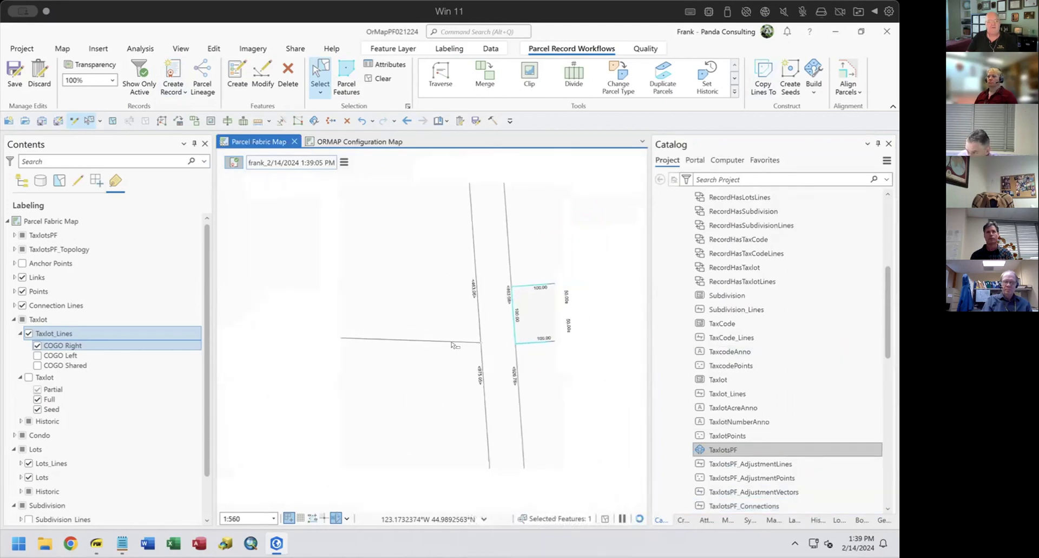
pyautogui.moveTo(410, 374); pyautogui.dragTo(531, 328)
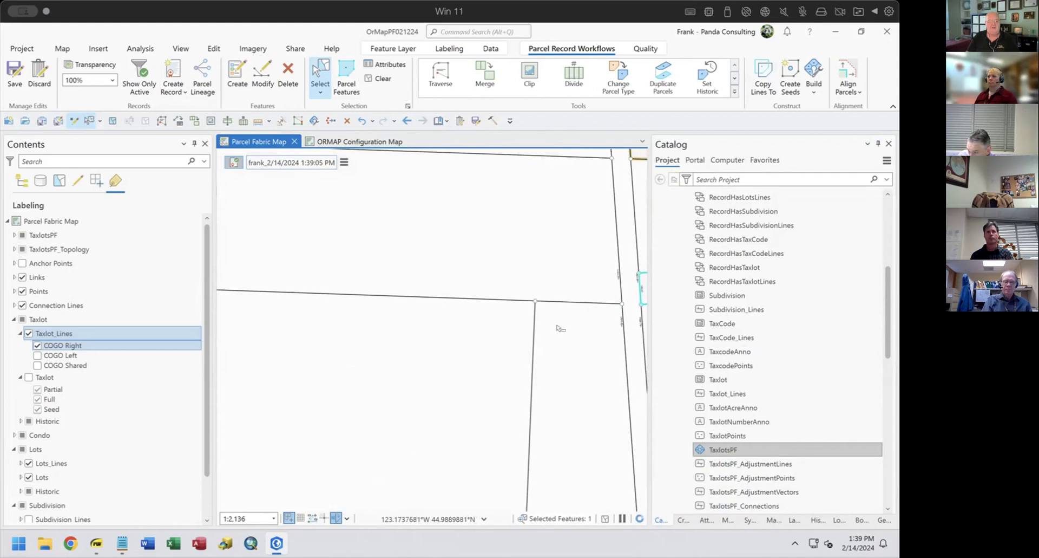
pyautogui.scroll(-4, 551, 325)
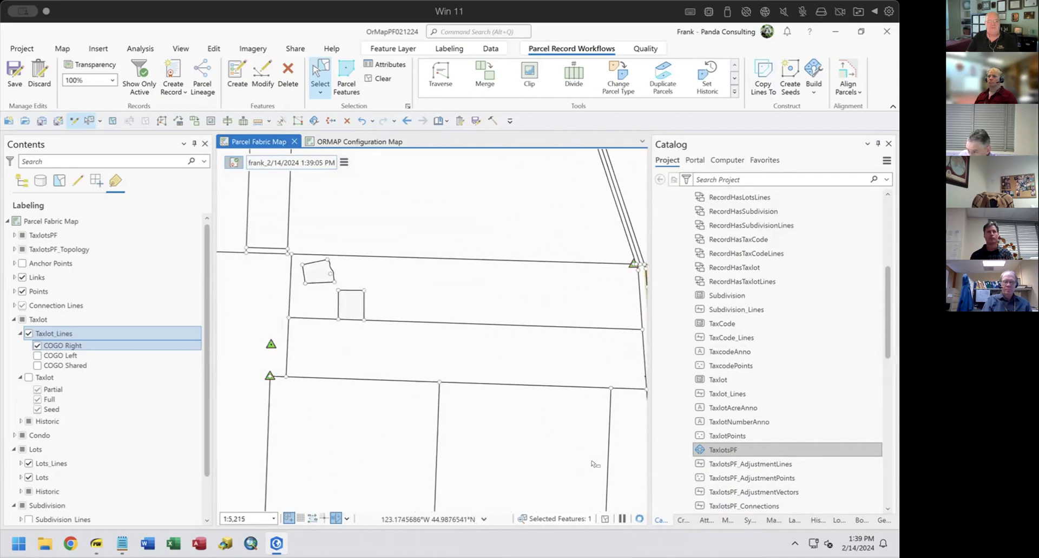
pyautogui.scroll(6, 362, 305)
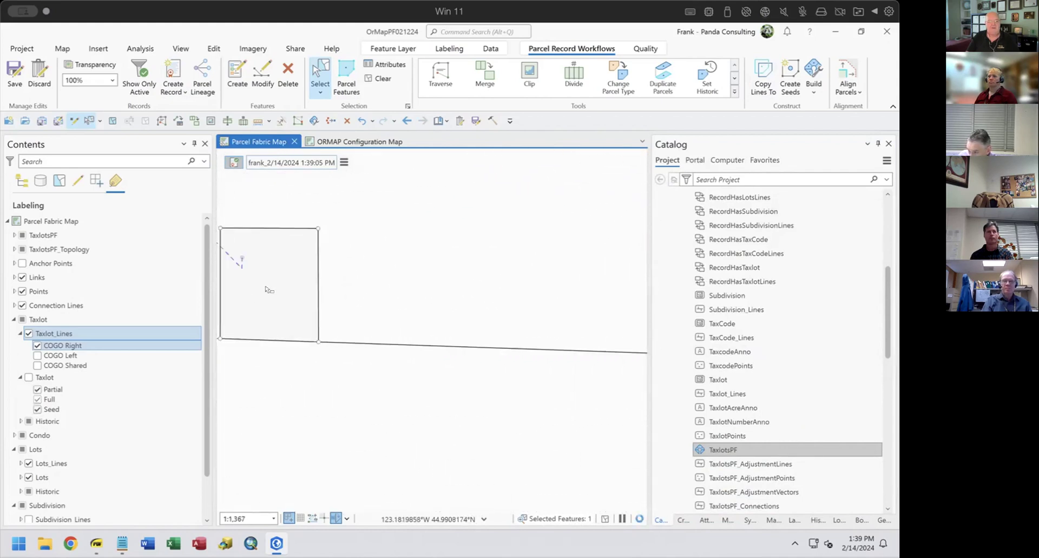
pyautogui.scroll(-6, 364, 339)
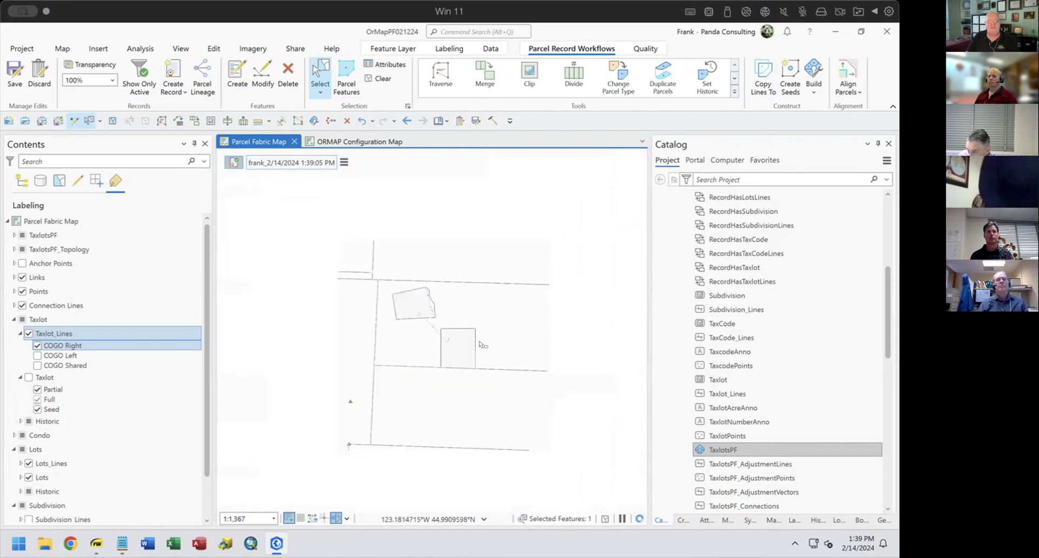
pyautogui.moveTo(456, 285); pyautogui.dragTo(469, 455)
pyautogui.scroll(2, 530, 327)
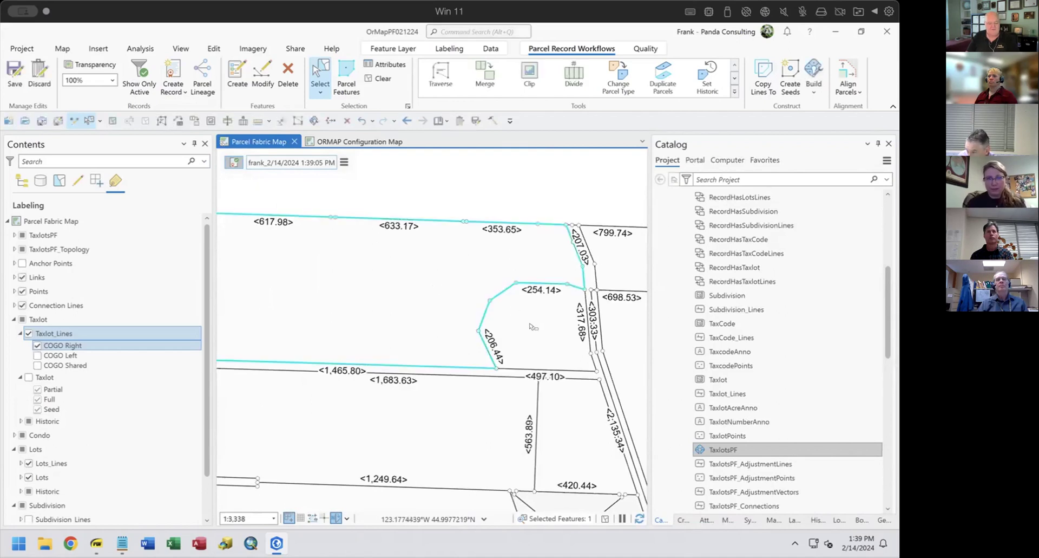
pyautogui.keyDown('shift'); pyautogui.click(531, 327); pyautogui.keyUp('shift')
pyautogui.moveTo(385, 345); pyautogui.dragTo(402, 322)
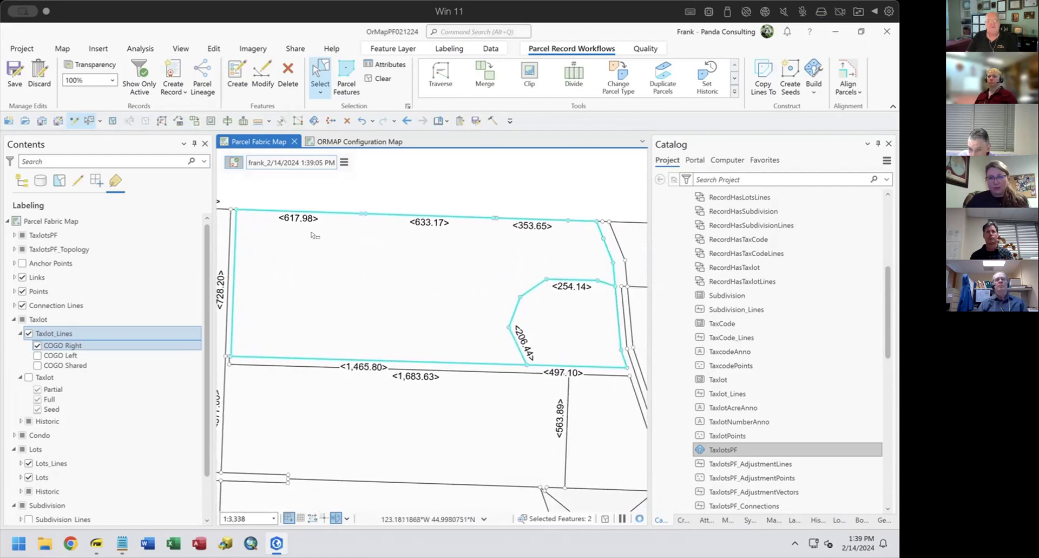
# Copy the selected parcels' lines to the active record as Taxlot, showing only the active record and preserving attributes, and clear the selection.
pyautogui.click(758, 76)
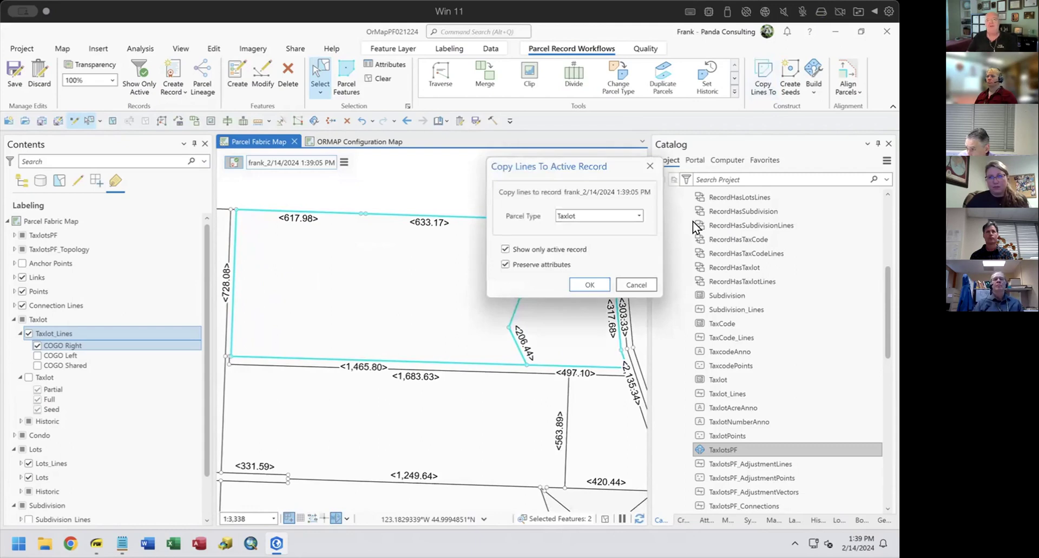
pyautogui.click(639, 215)
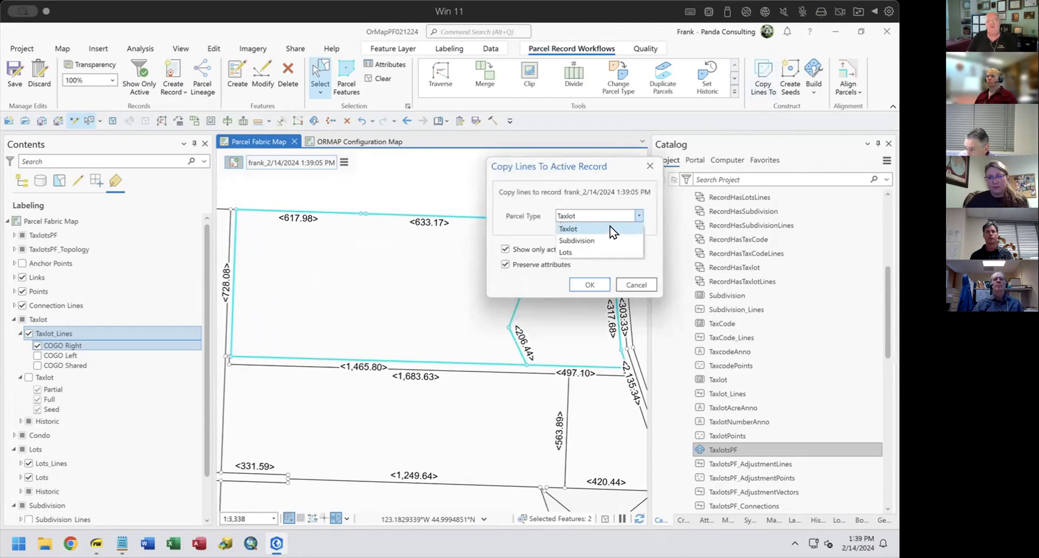
pyautogui.click(610, 227)
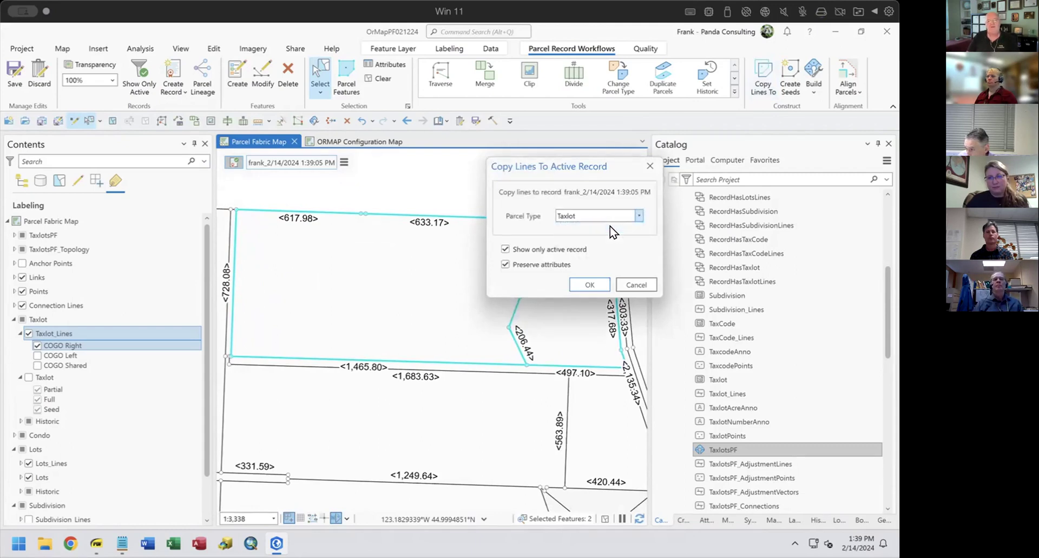
pyautogui.click(586, 286)
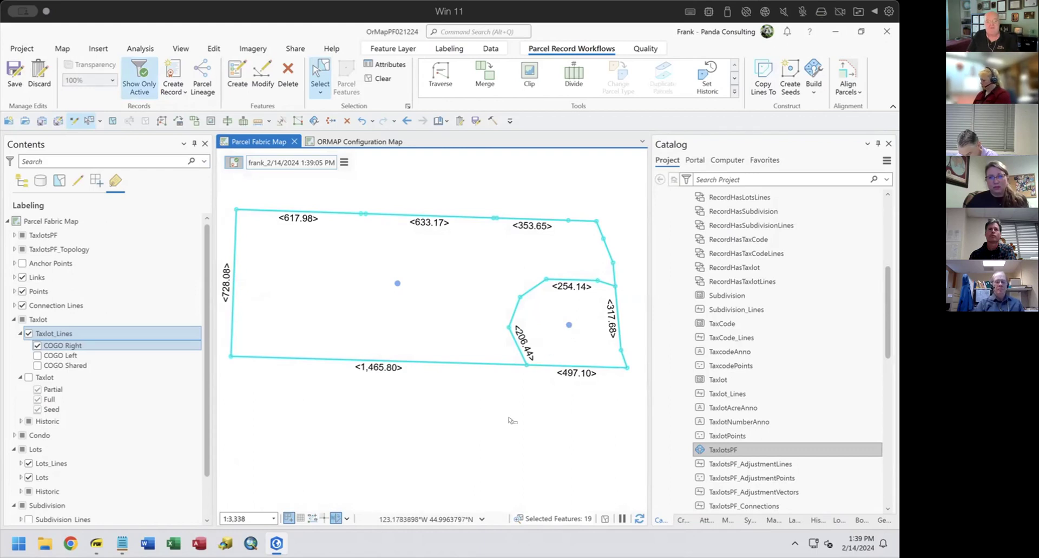
pyautogui.click(508, 440)
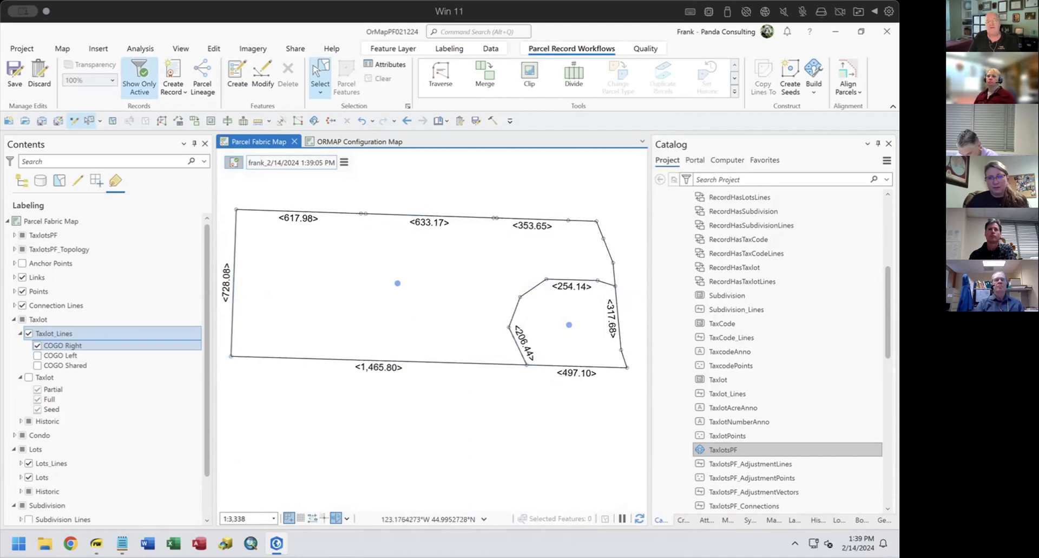
# Delete the three western segments of the shared boundary between the two taxlots.
pyautogui.click(703, 519)
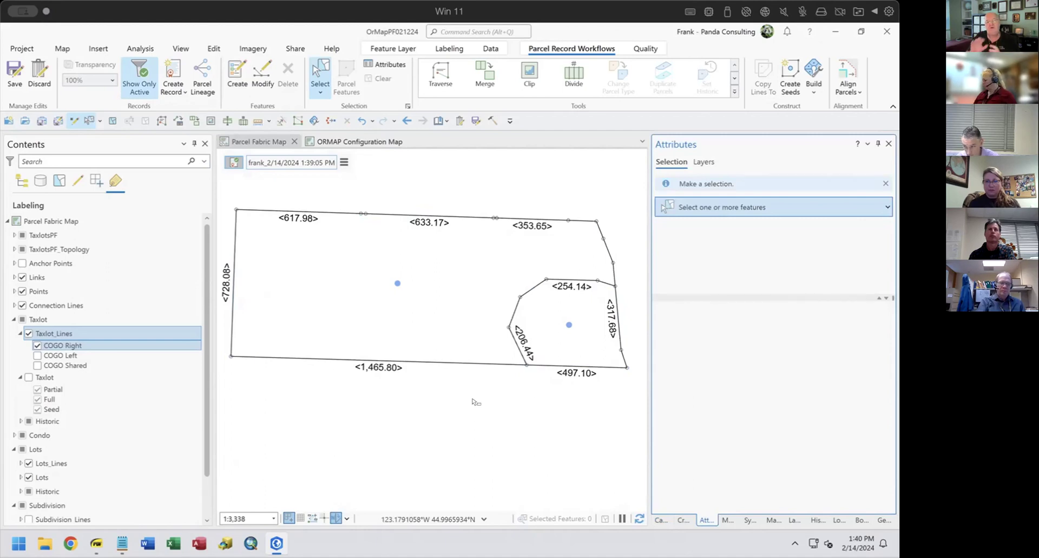
pyautogui.moveTo(508, 289); pyautogui.dragTo(533, 347)
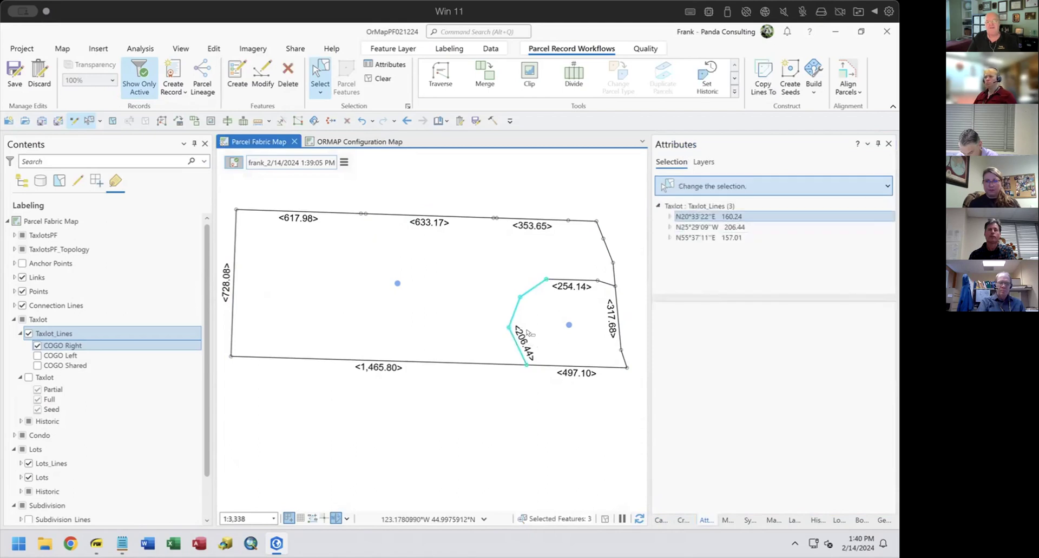
pyautogui.click(528, 333)
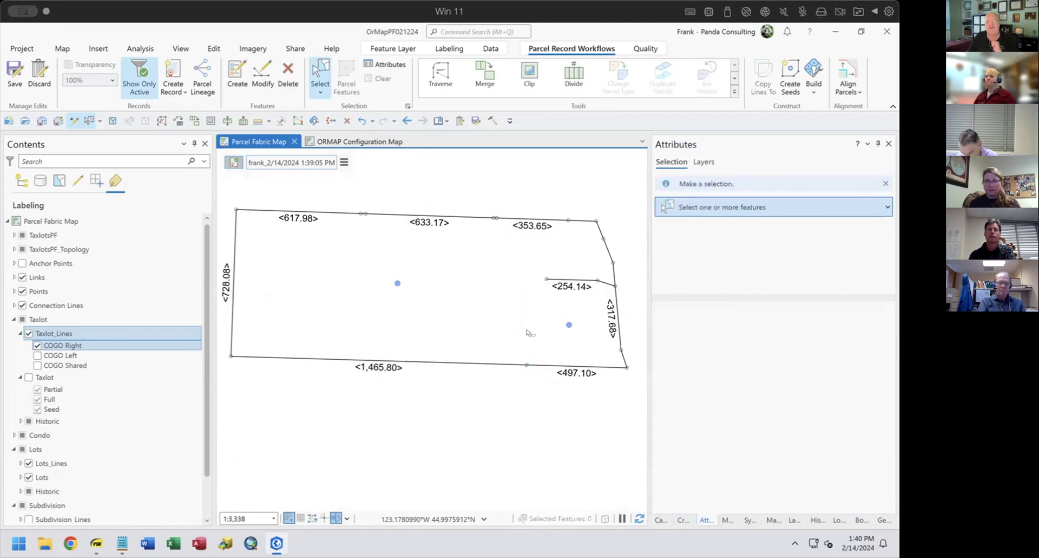
# Draw five connected two-point Taxlot_Lines farther west, linking the south boundary to the open end of the 254.14 line, and clear the selection.
pyautogui.click(684, 520)
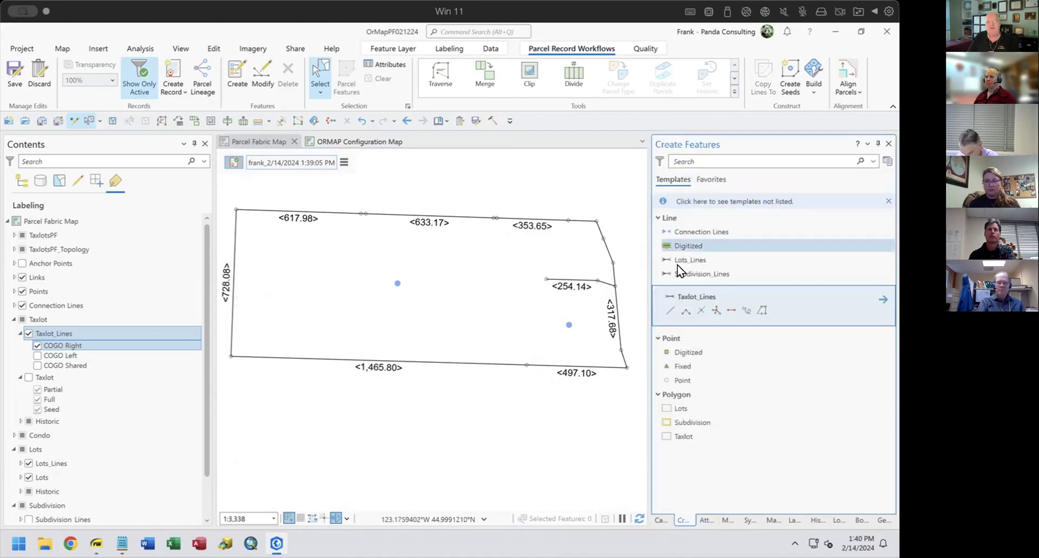
pyautogui.click(730, 310)
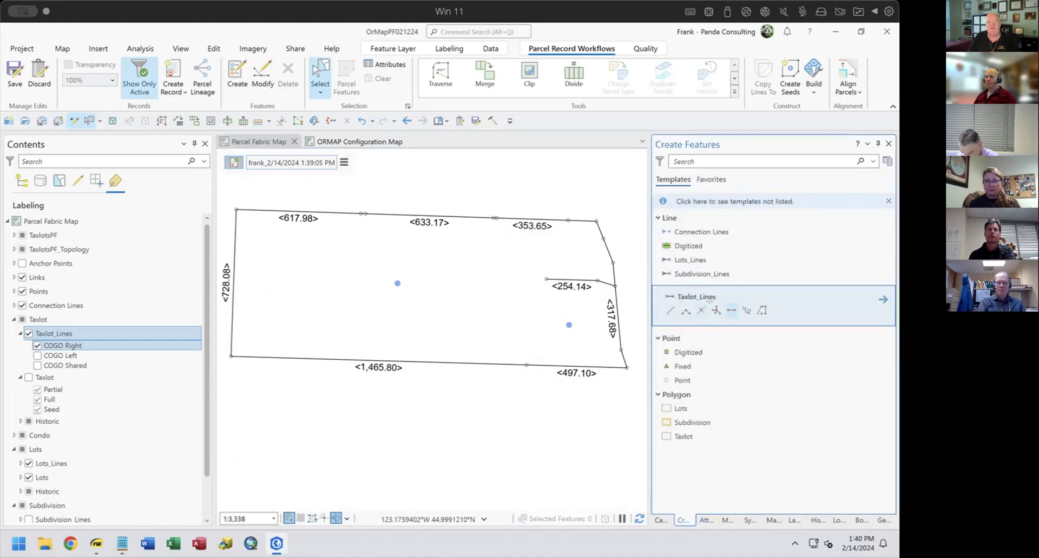
pyautogui.click(521, 357)
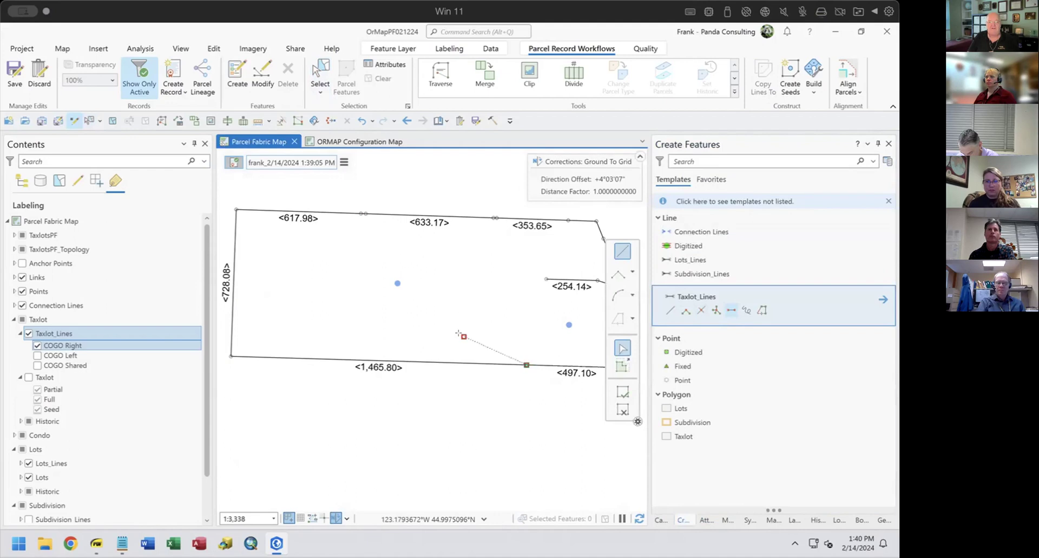
pyautogui.click(464, 337)
pyautogui.click(457, 287)
pyautogui.click(499, 261)
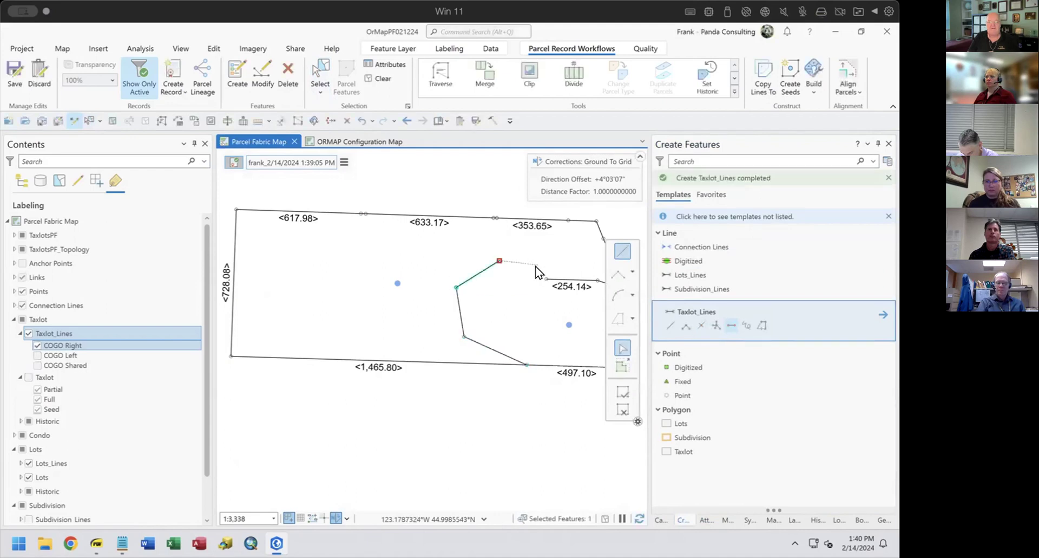
pyautogui.click(524, 270)
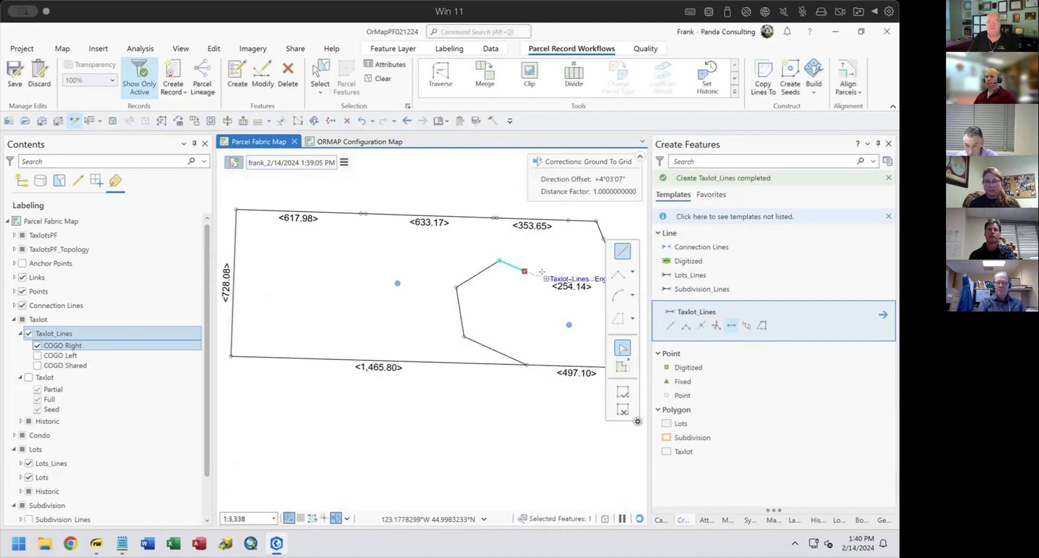
pyautogui.doubleClick(543, 273)
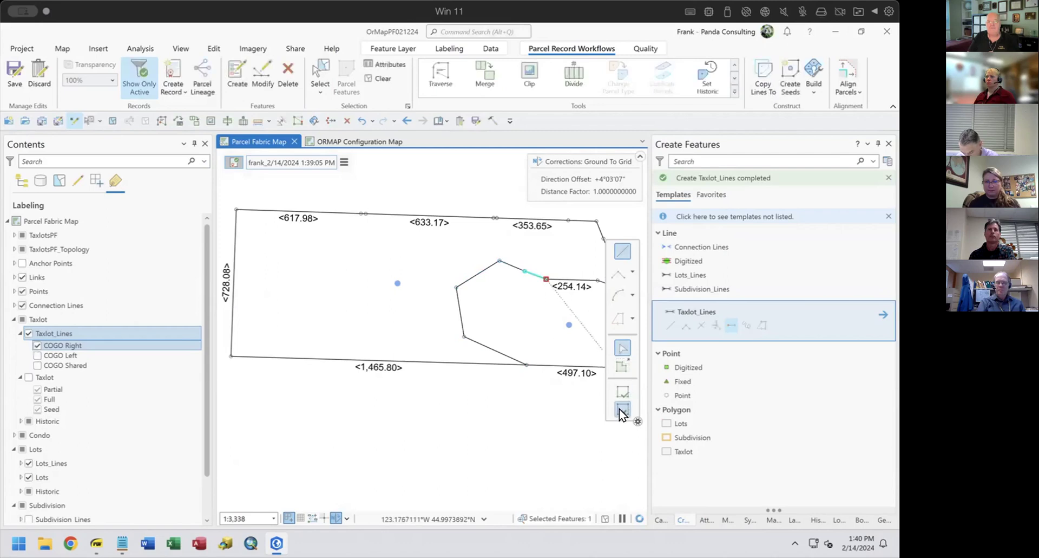
pyautogui.click(379, 79)
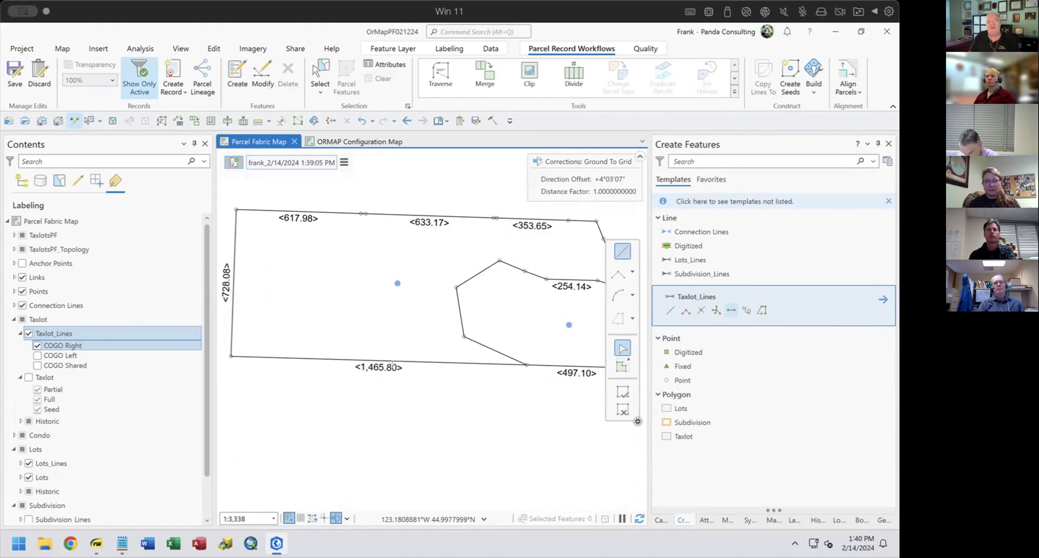
pyautogui.scroll(-2, 475, 450)
pyautogui.scroll(-1, 475, 450)
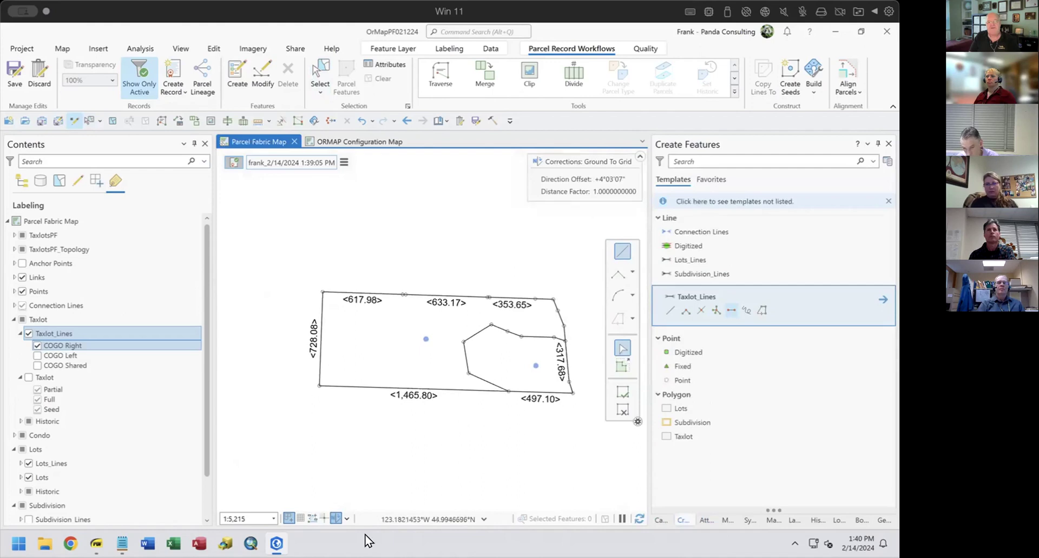
pyautogui.press('Escape')
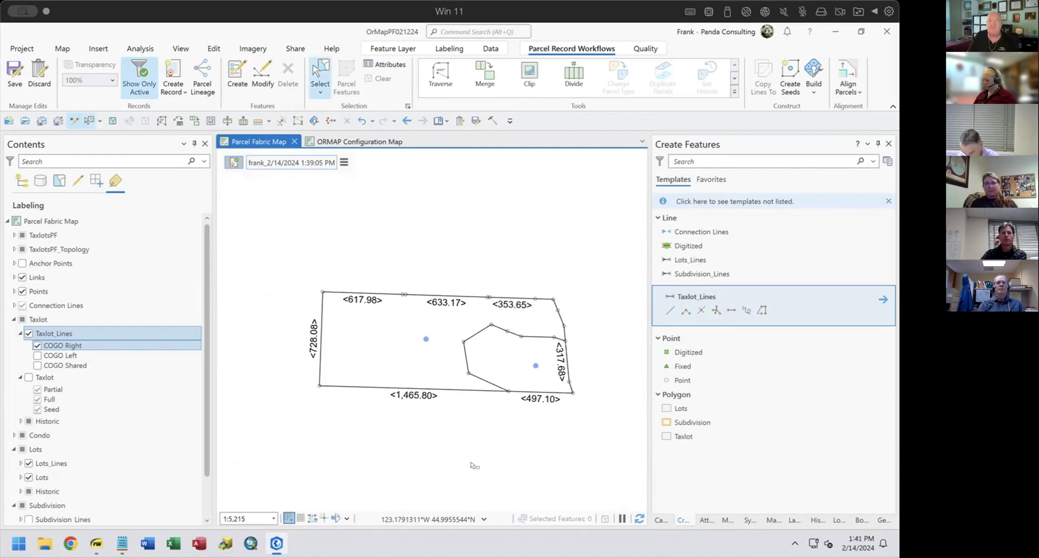
# Build the active record's parcels and display the historic Taxlot layer in the map.
pyautogui.click(813, 92)
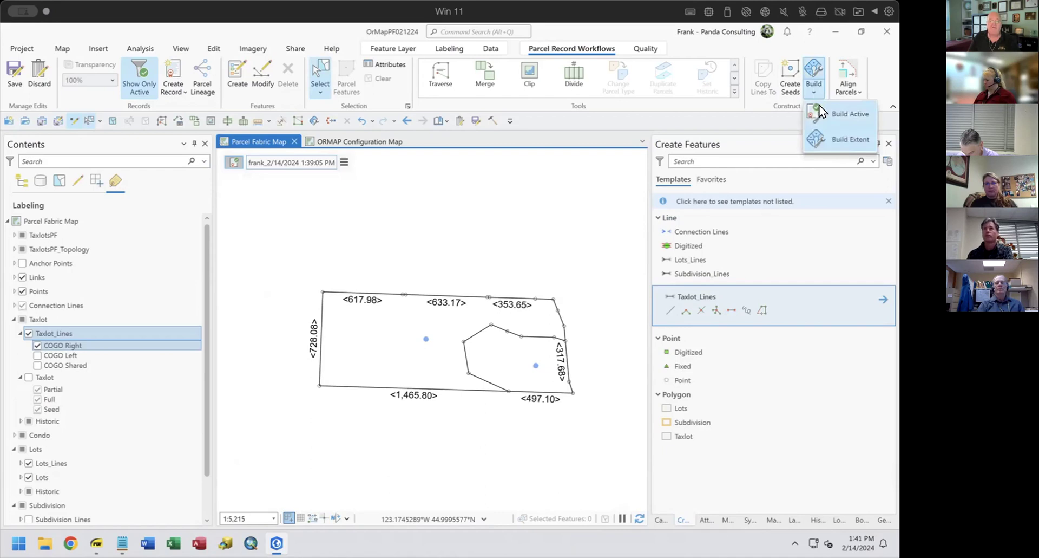
pyautogui.click(819, 108)
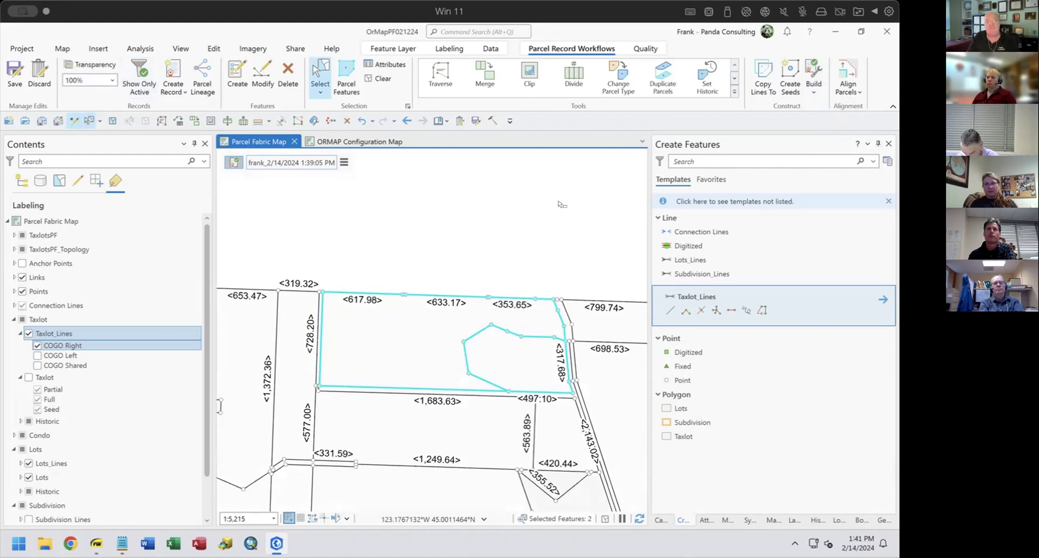
pyautogui.click(21, 180)
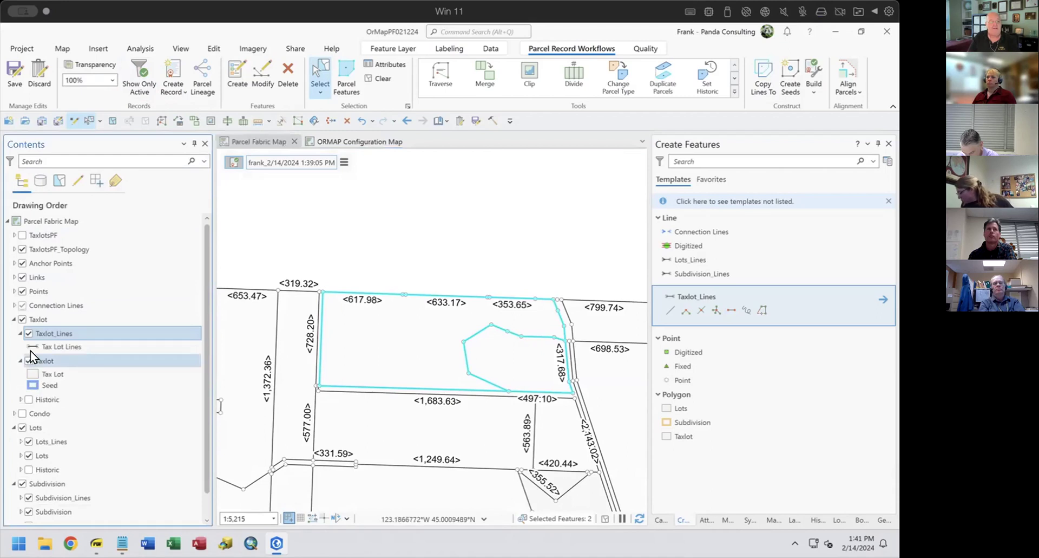
pyautogui.click(29, 399)
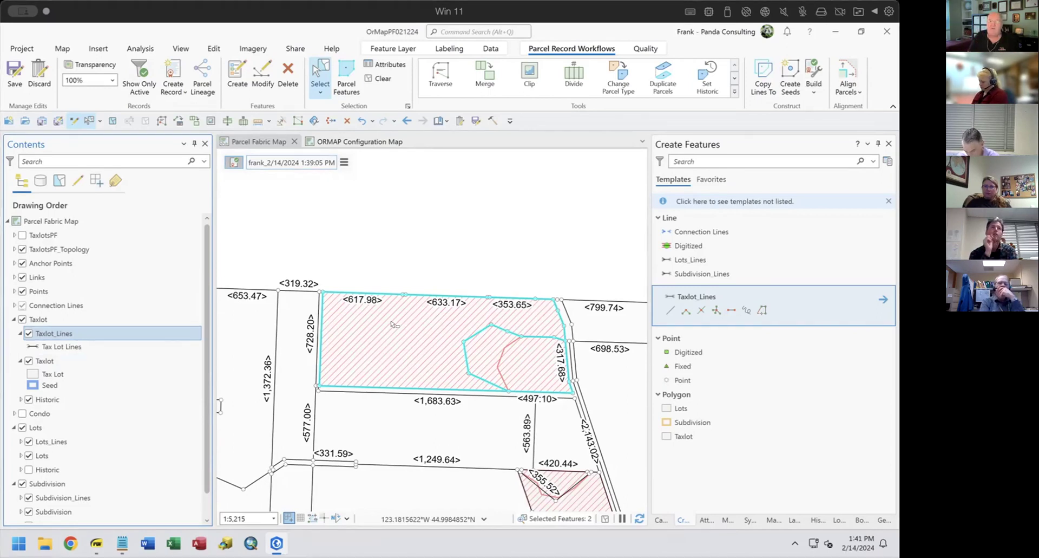
# Undo all edits back through copying the taxlot lines to the active record.
pyautogui.click(371, 120)
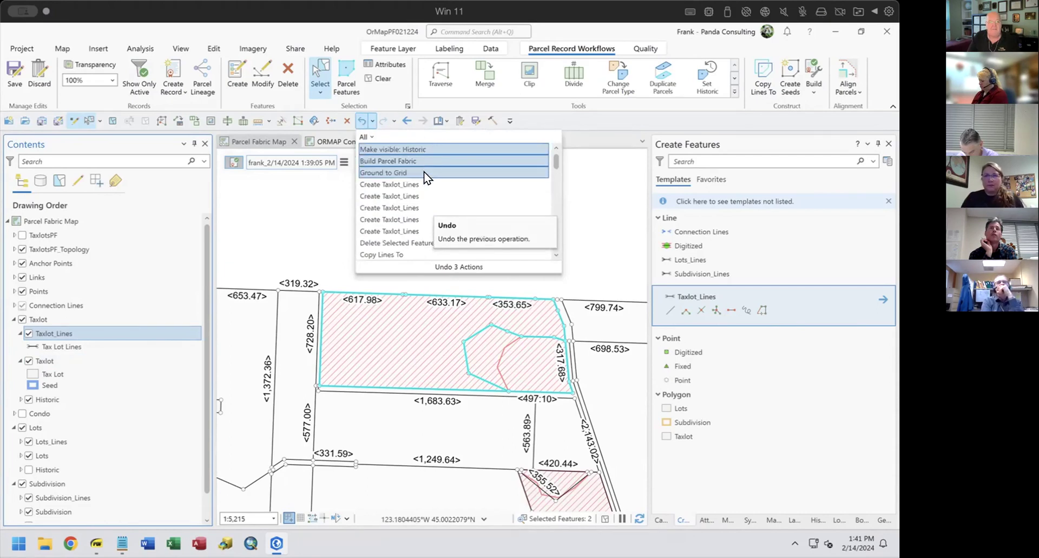
pyautogui.click(301, 197)
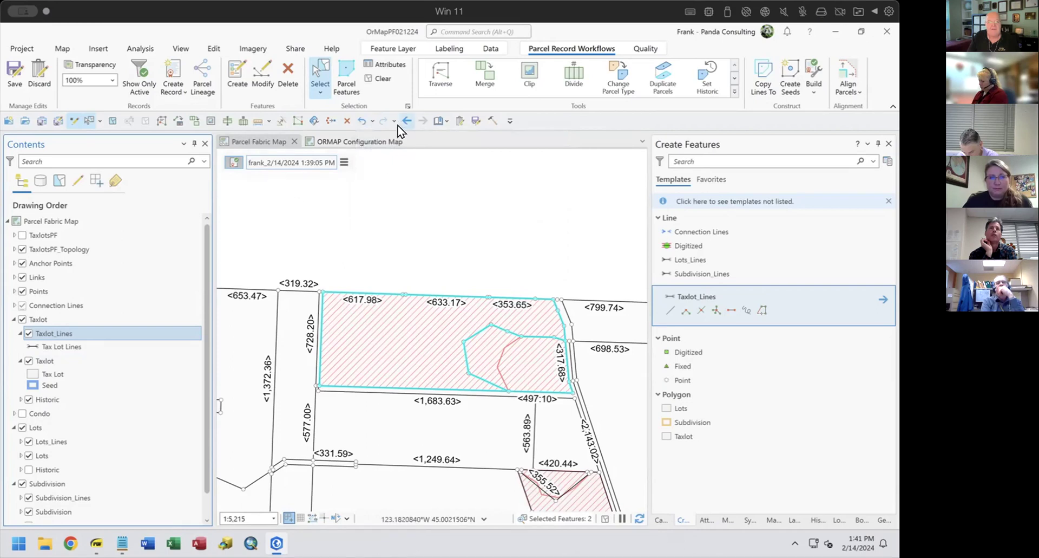
pyautogui.click(369, 119)
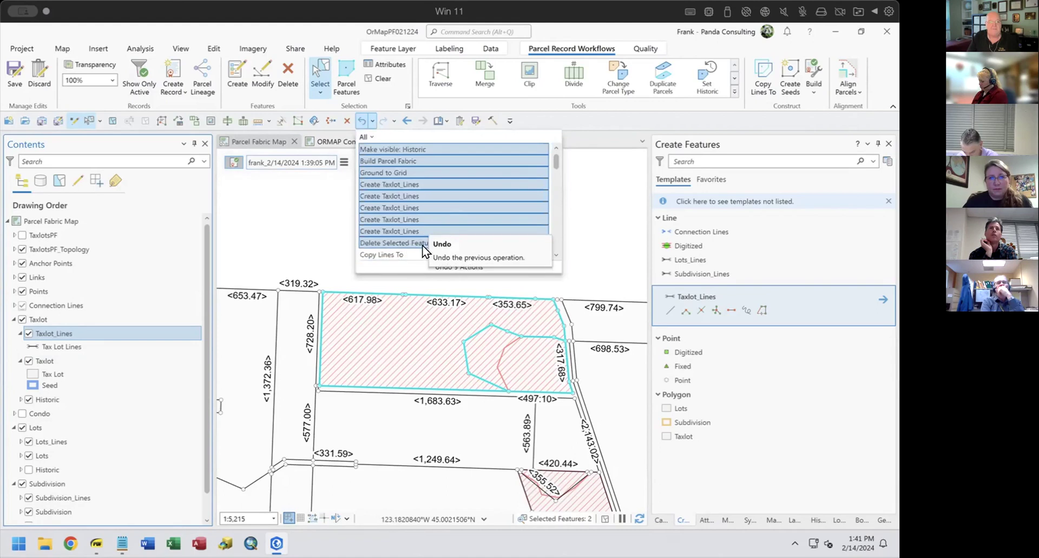
pyautogui.click(378, 254)
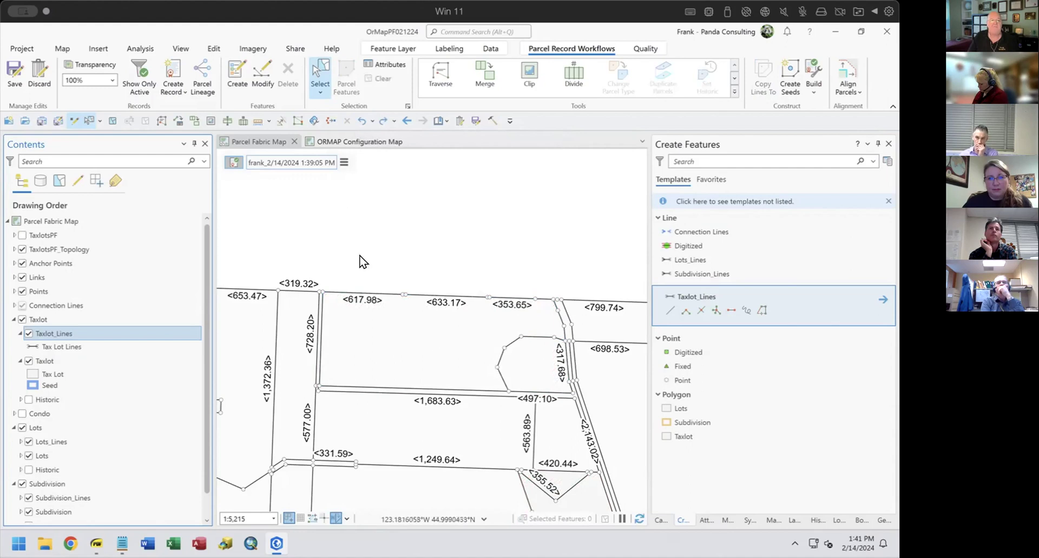
# Select the two adjoining taxlots and copy their lines to the active record as Taxlot, showing only the active record and preserving attributes.
pyautogui.click(320, 92)
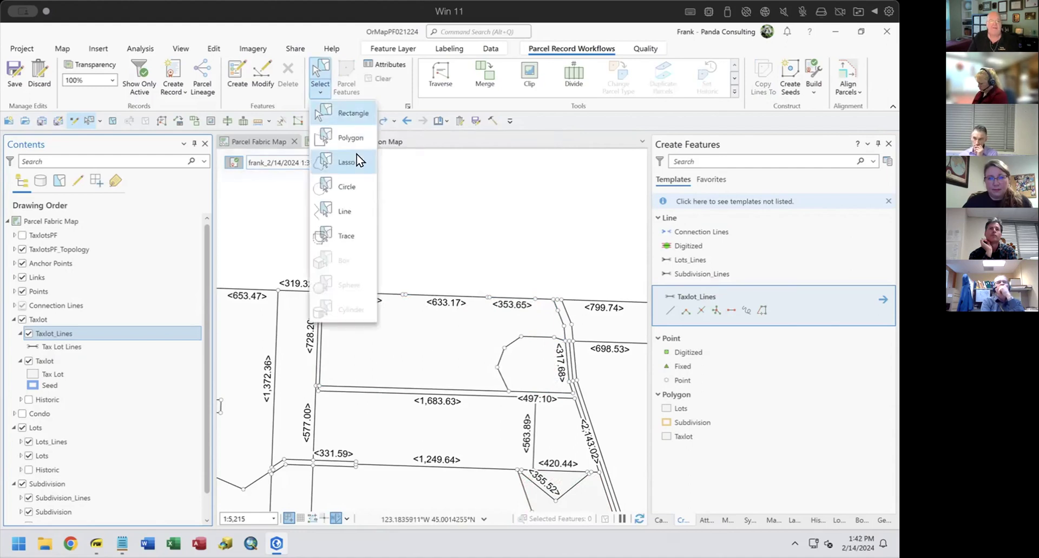
pyautogui.click(352, 117)
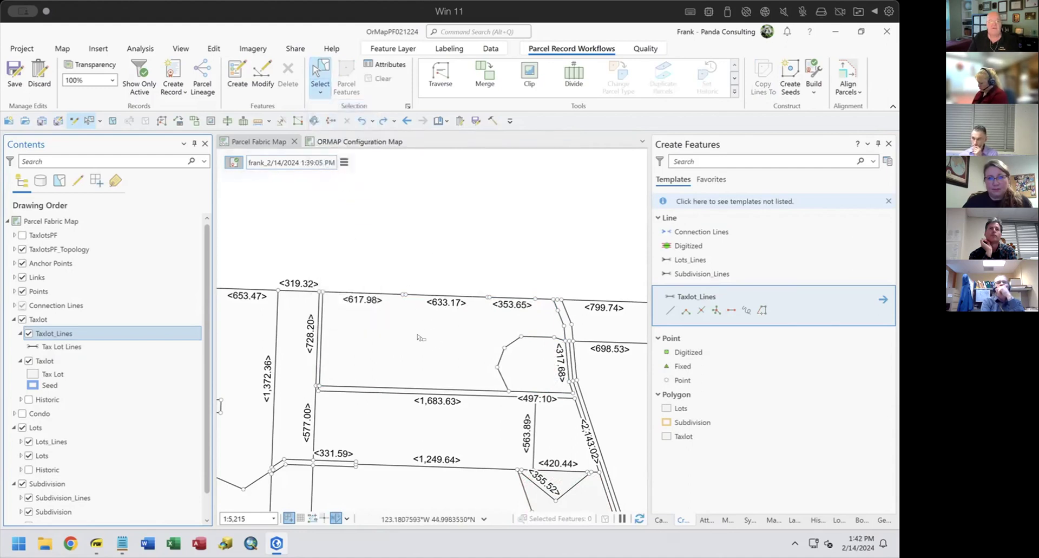
pyautogui.click(474, 342)
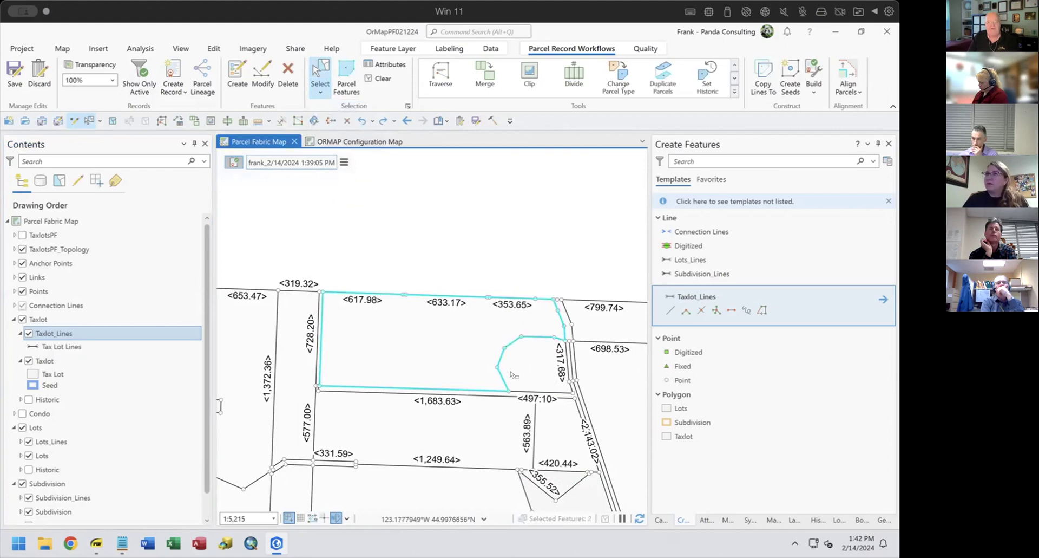
pyautogui.click(754, 68)
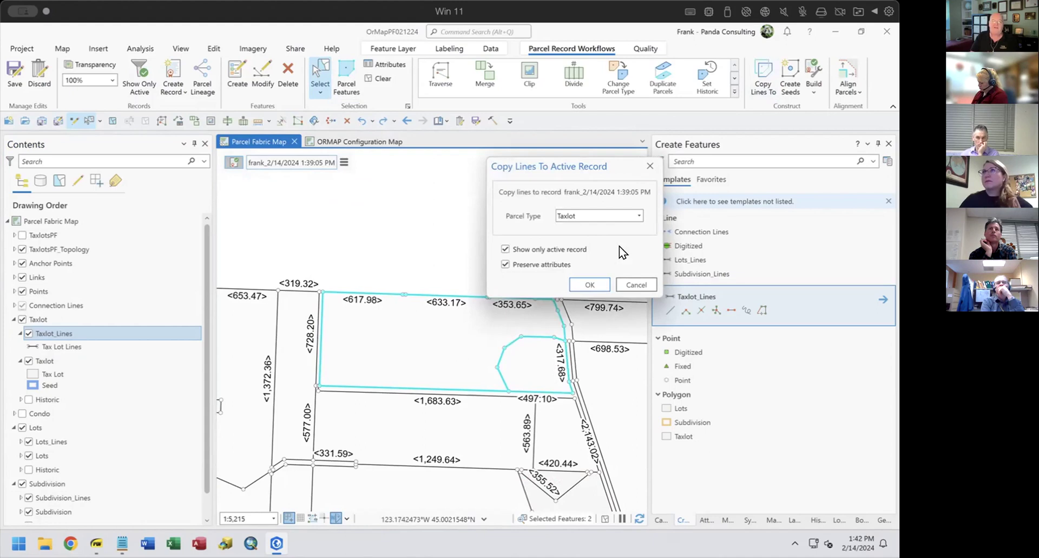
pyautogui.click(590, 284)
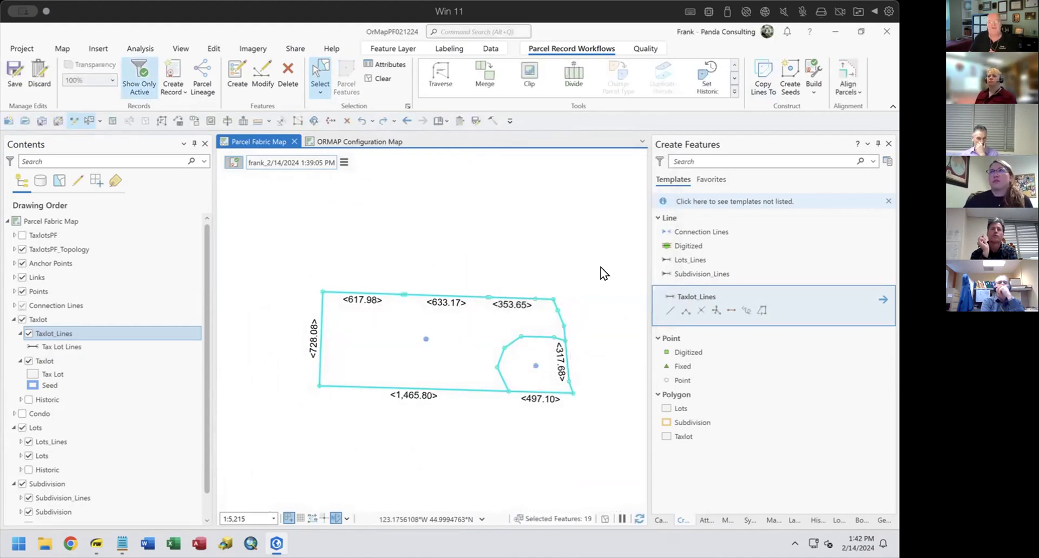
# Delete the shared boundary segments between the two copied taxlots and build the active record into one merged taxlot.
pyautogui.moveTo(479, 331); pyautogui.dragTo(521, 375)
pyautogui.press('Delete')
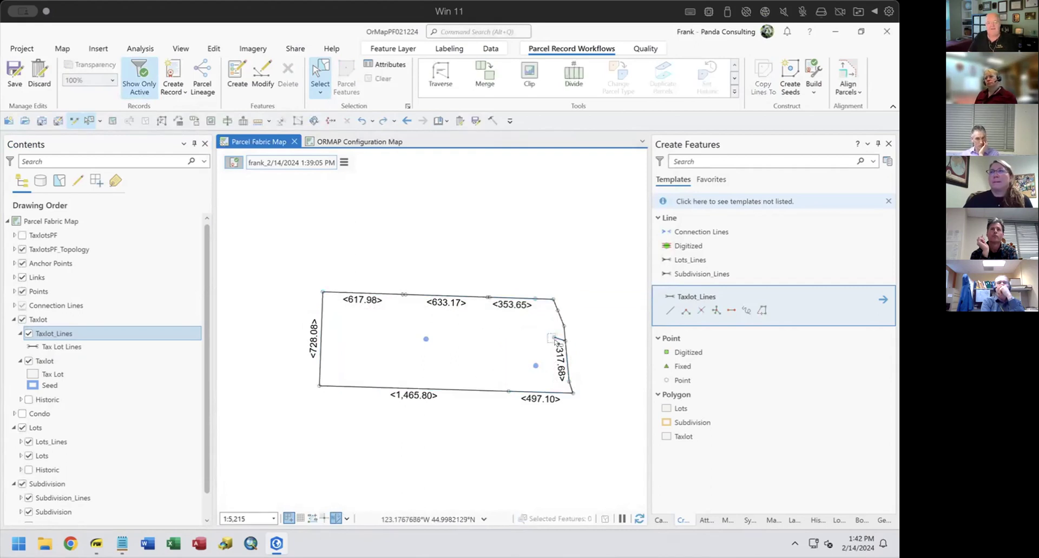
pyautogui.moveTo(523, 354); pyautogui.dragTo(552, 375)
pyautogui.press('Delete')
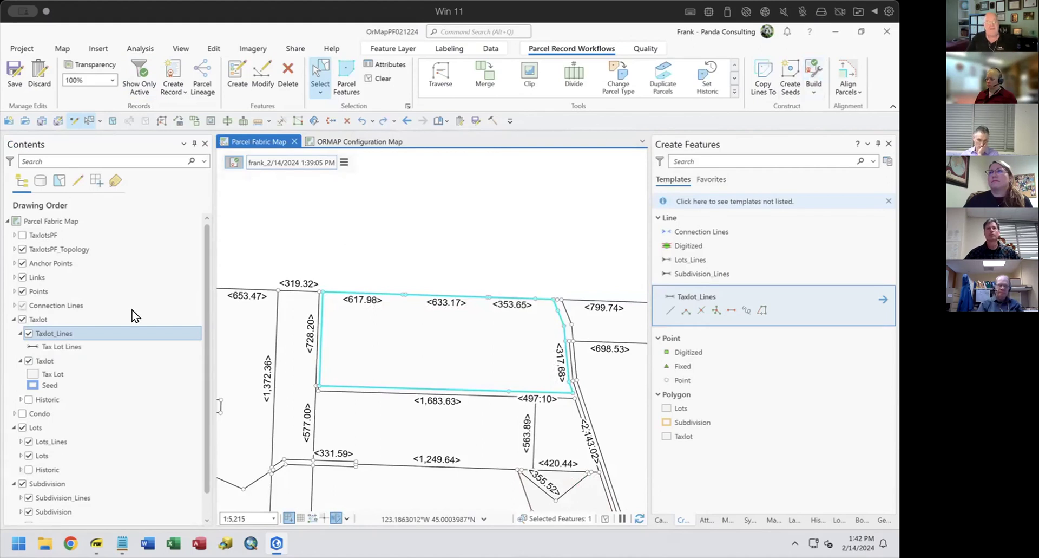
# Display the historic Taxlot layer, and undo the merge edits back through the line copy.
pyautogui.click(28, 399)
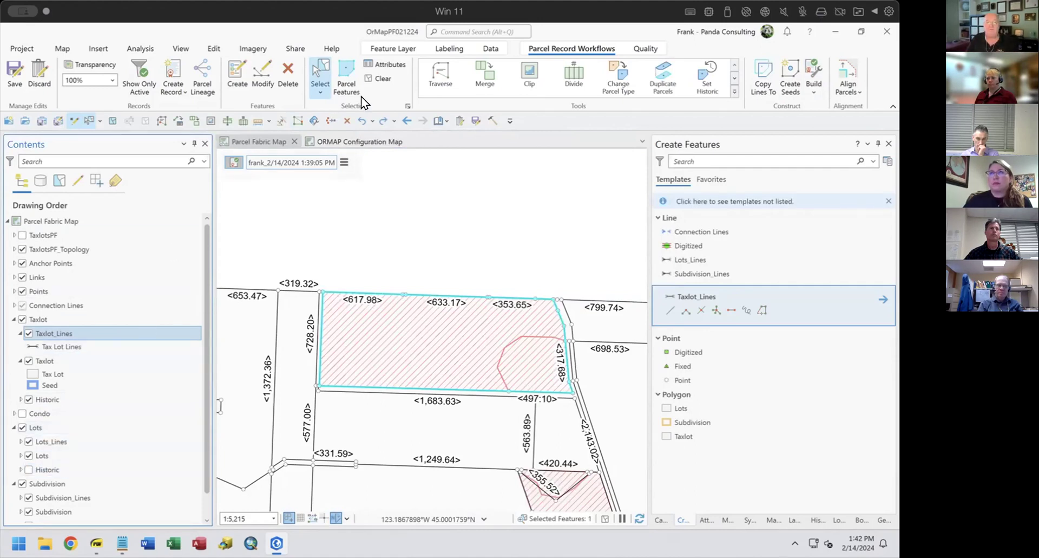
pyautogui.click(372, 121)
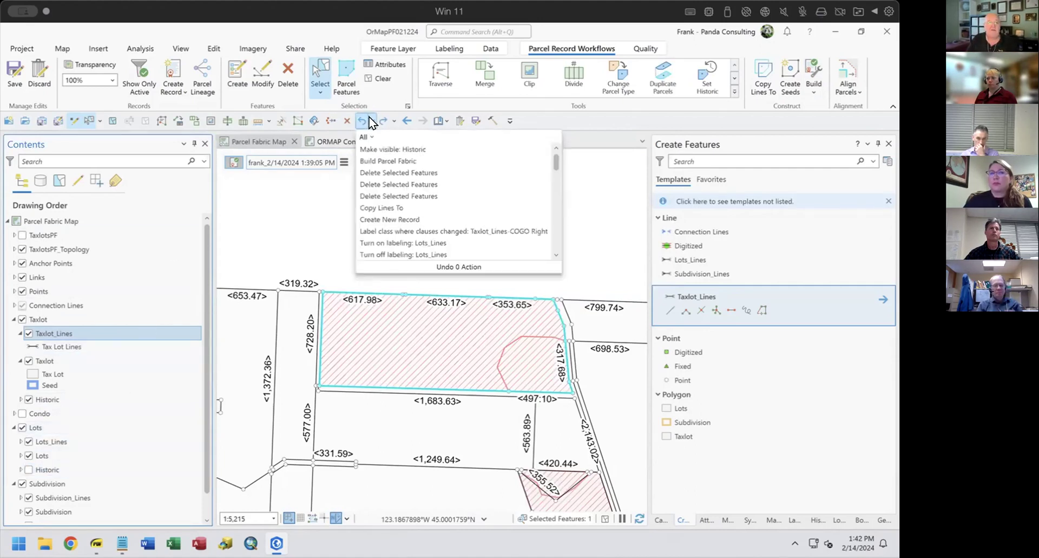
pyautogui.click(433, 205)
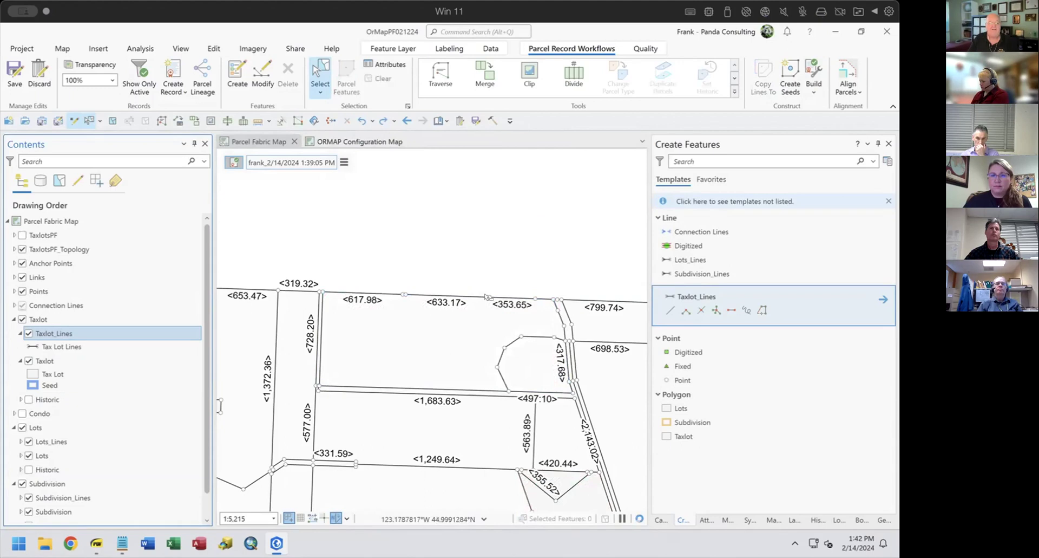
# Select both adjoining taxlots and copy their lines to the active record as Subdivision, showing only the active record and preserving attributes.
pyautogui.click(455, 333)
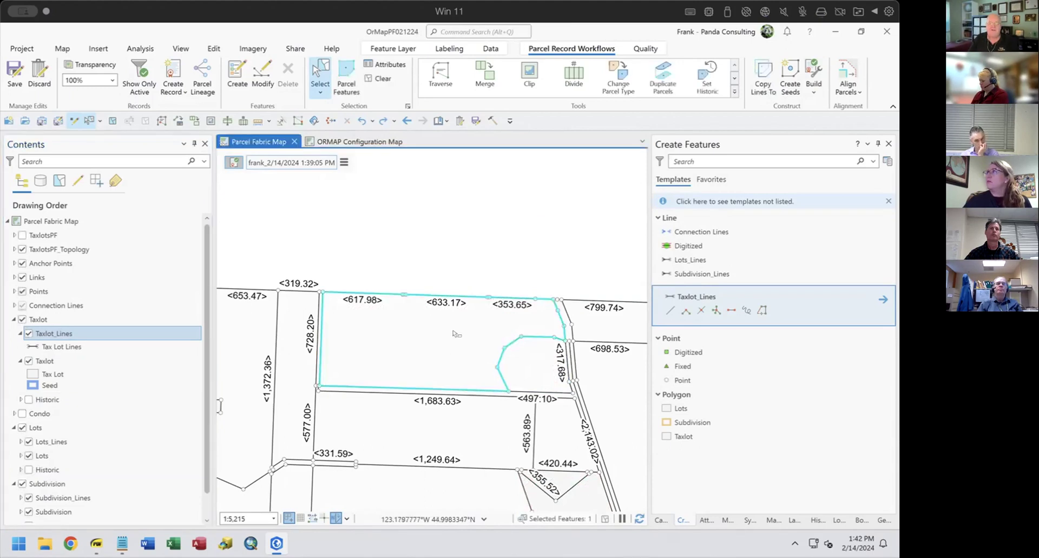
pyautogui.keyDown('shift'); pyautogui.click(519, 362); pyautogui.keyUp('shift')
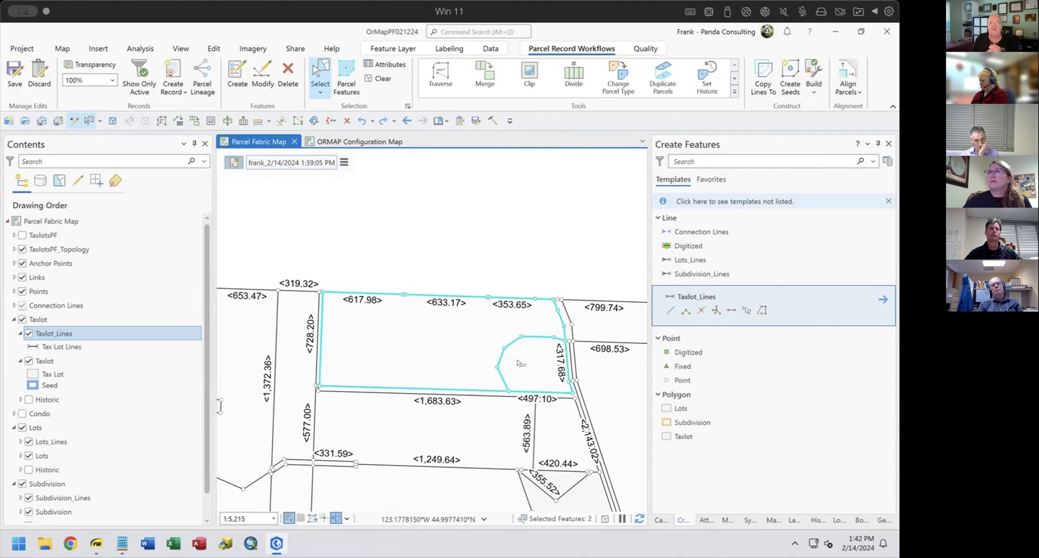
pyautogui.click(760, 73)
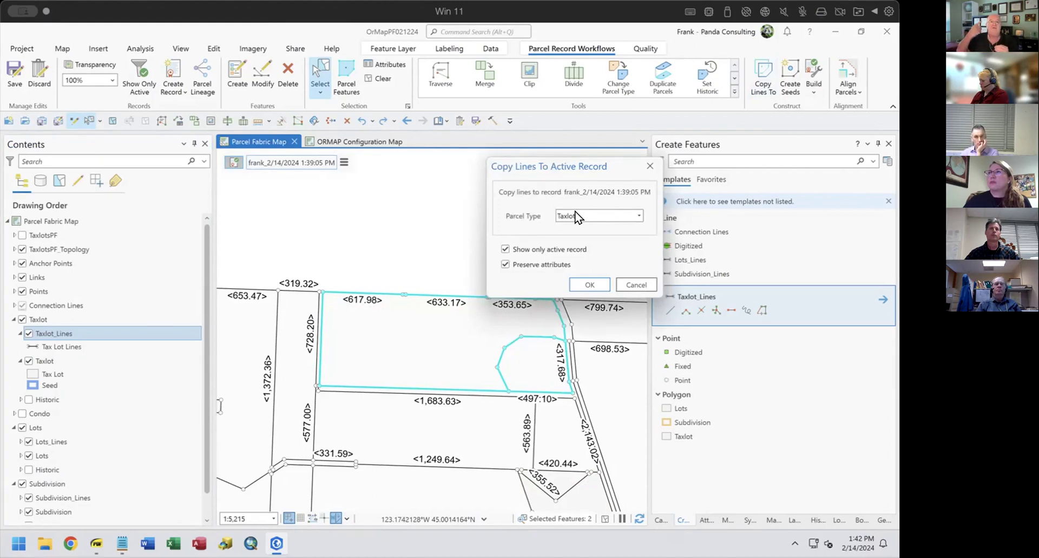
pyautogui.click(639, 214)
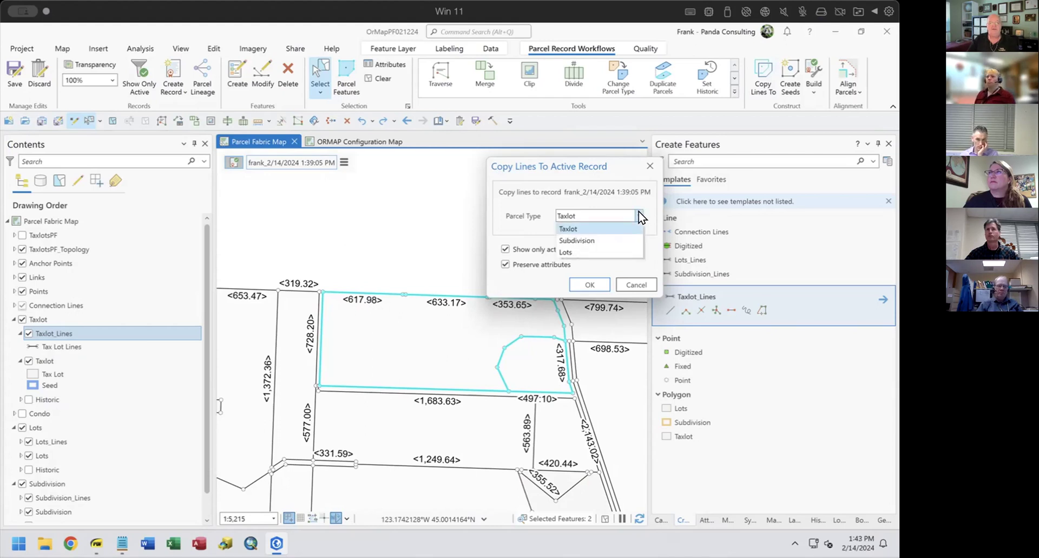
pyautogui.click(601, 239)
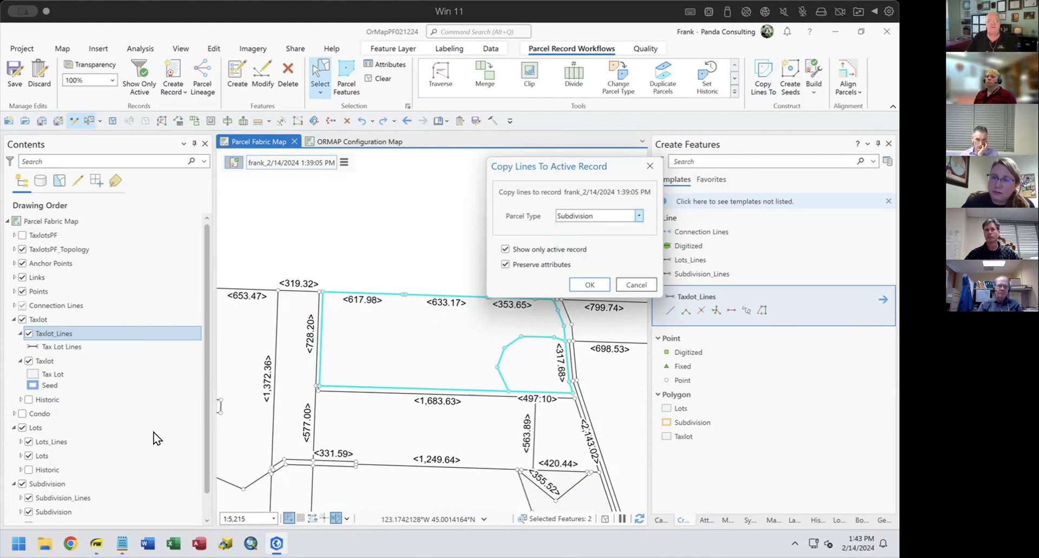
pyautogui.click(581, 284)
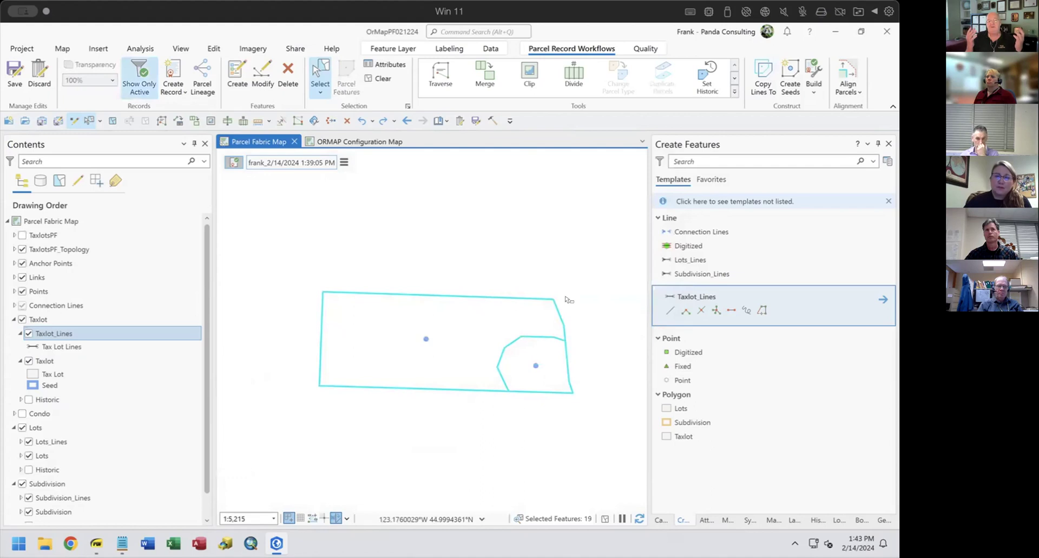
# Examine the attributes of the copied Subdivision_Lines as a group.
pyautogui.click(703, 518)
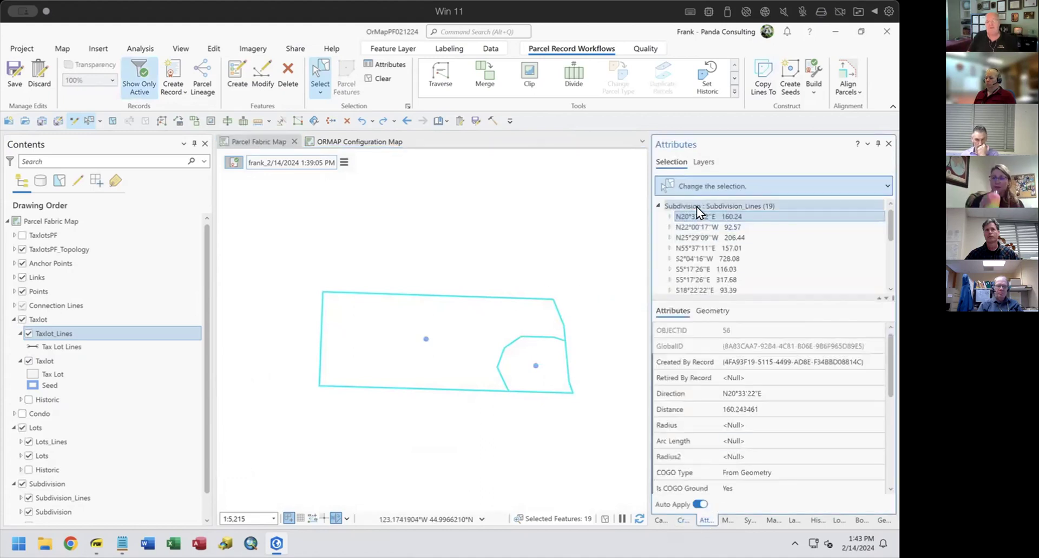
pyautogui.click(698, 206)
pyautogui.click(658, 205)
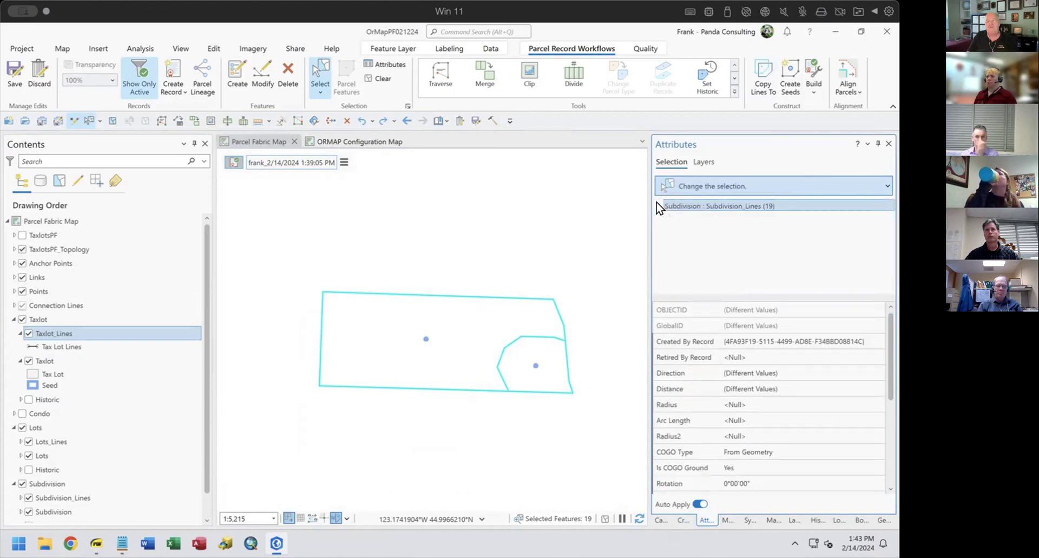
# Delete the interior boundary lines and the smaller parcel's seed, and build the remaining outline as one subdivision parcel.
pyautogui.moveTo(484, 325); pyautogui.dragTo(548, 376)
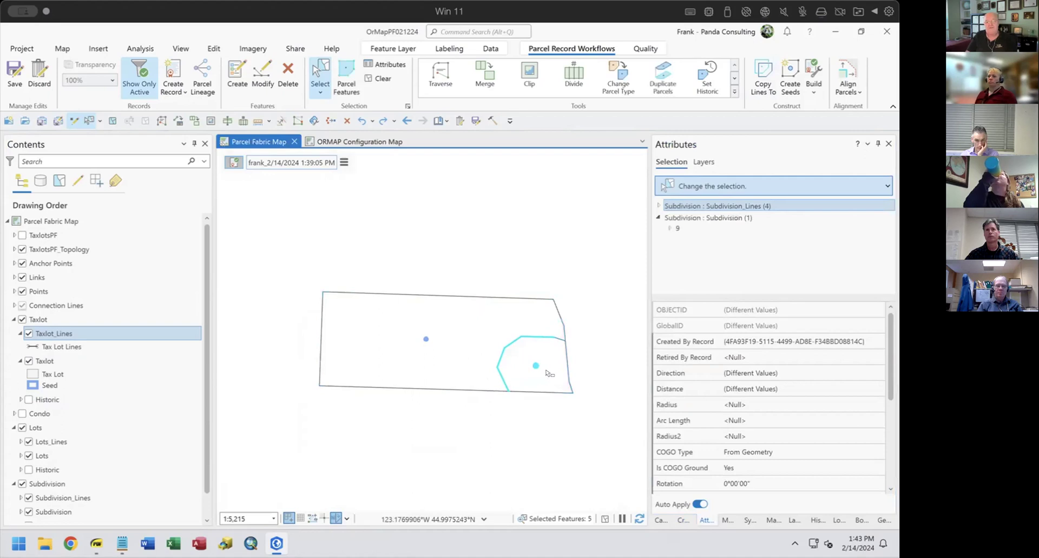
pyautogui.click(551, 340)
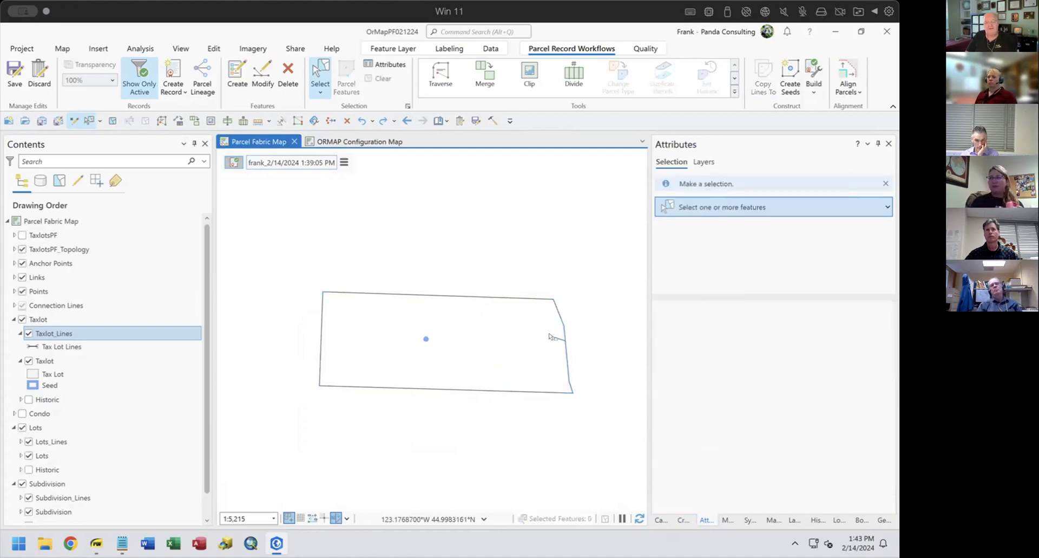
pyautogui.click(557, 340)
pyautogui.click(542, 354)
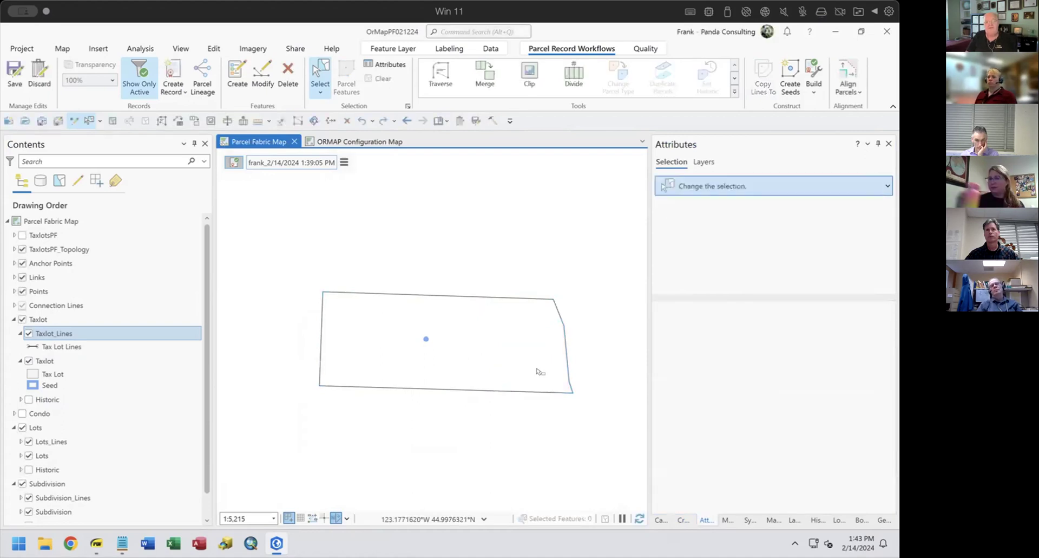
pyautogui.click(812, 67)
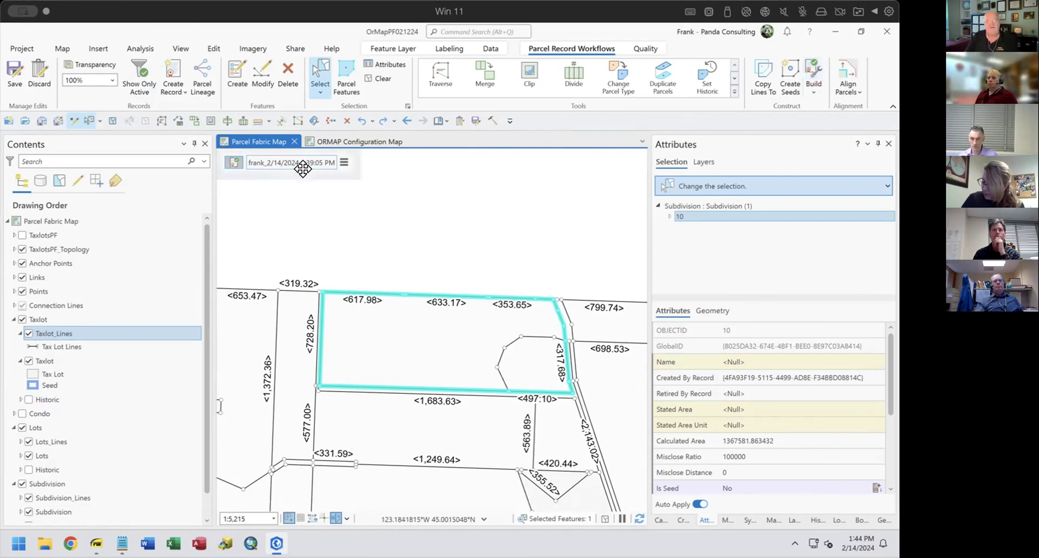
# Copy the subdivision parcel's lines to the active record as Lots, showing only the active record and preserving attributes.
pyautogui.click(764, 79)
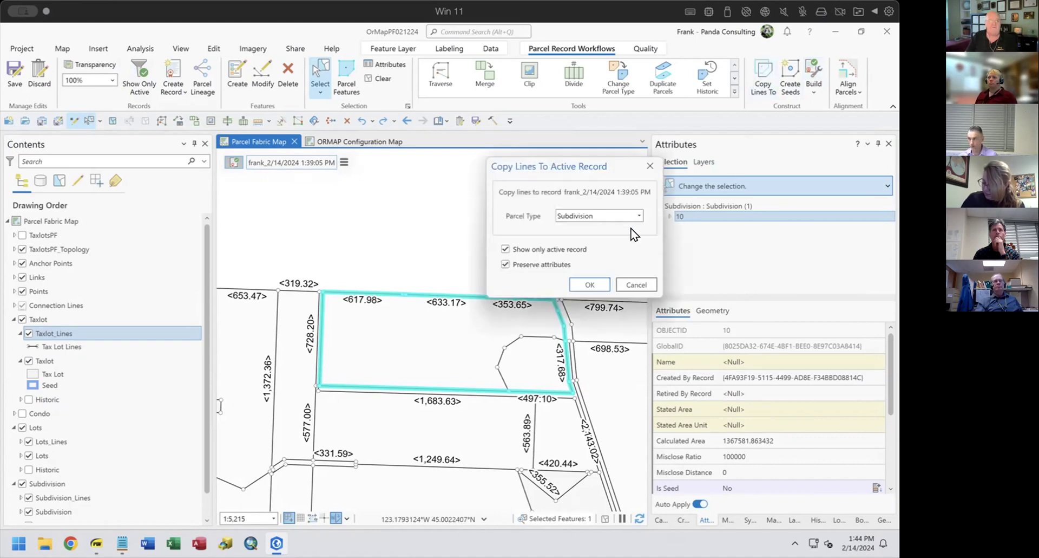
pyautogui.click(640, 214)
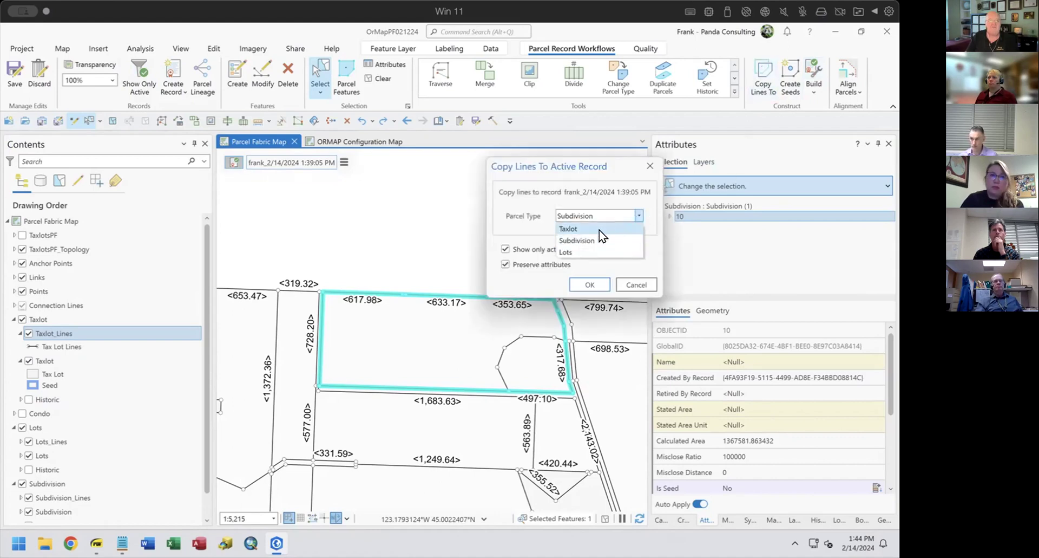
pyautogui.click(583, 252)
pyautogui.click(583, 283)
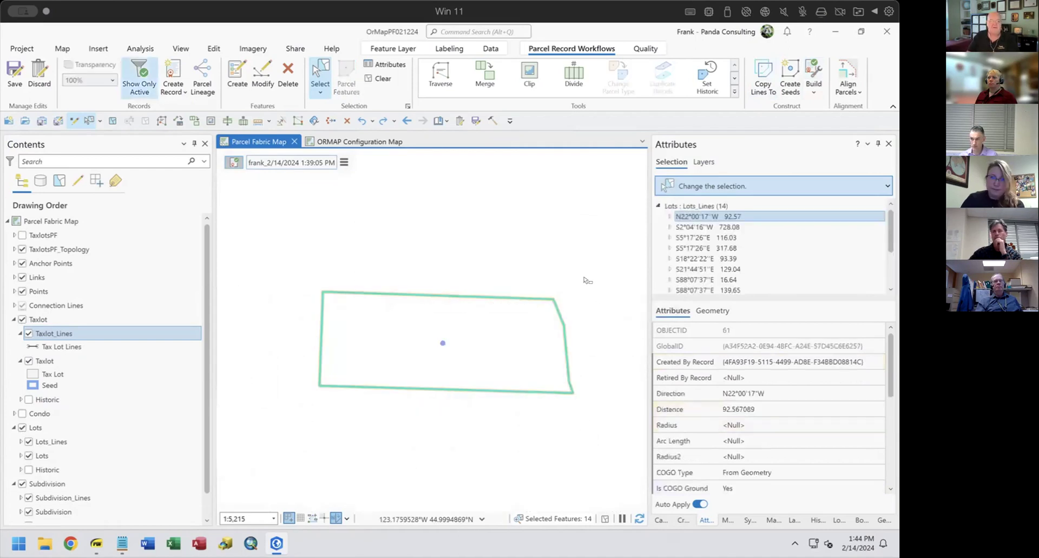
# Hide the Subdivision layer group in the map and clear the selection.
pyautogui.scroll(-1, 22, 447)
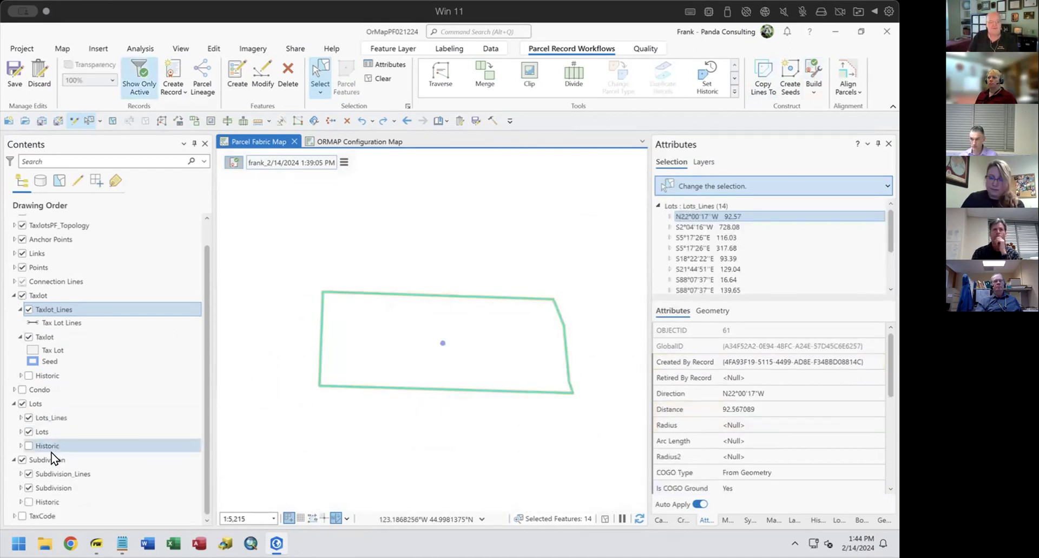
pyautogui.click(21, 460)
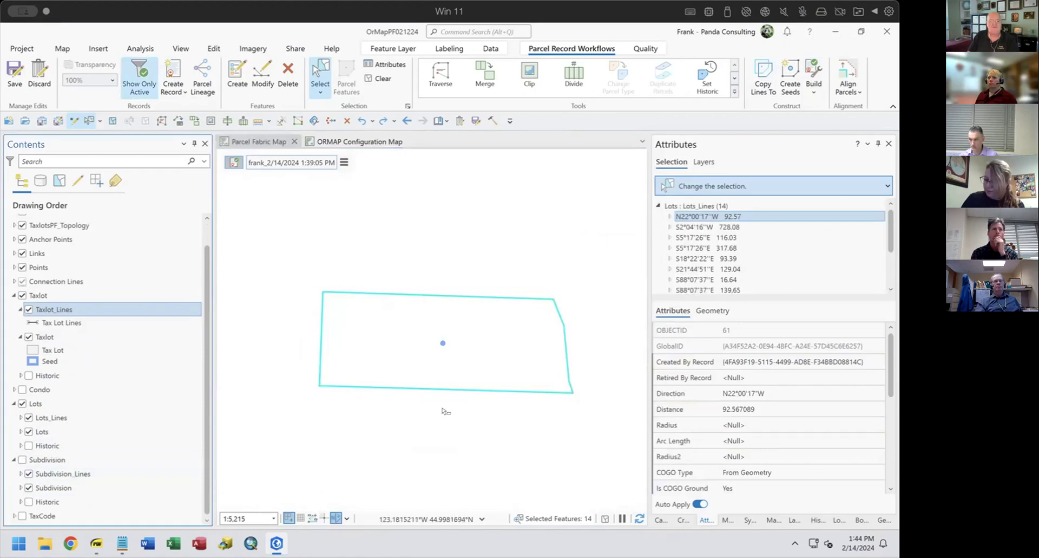
pyautogui.click(467, 259)
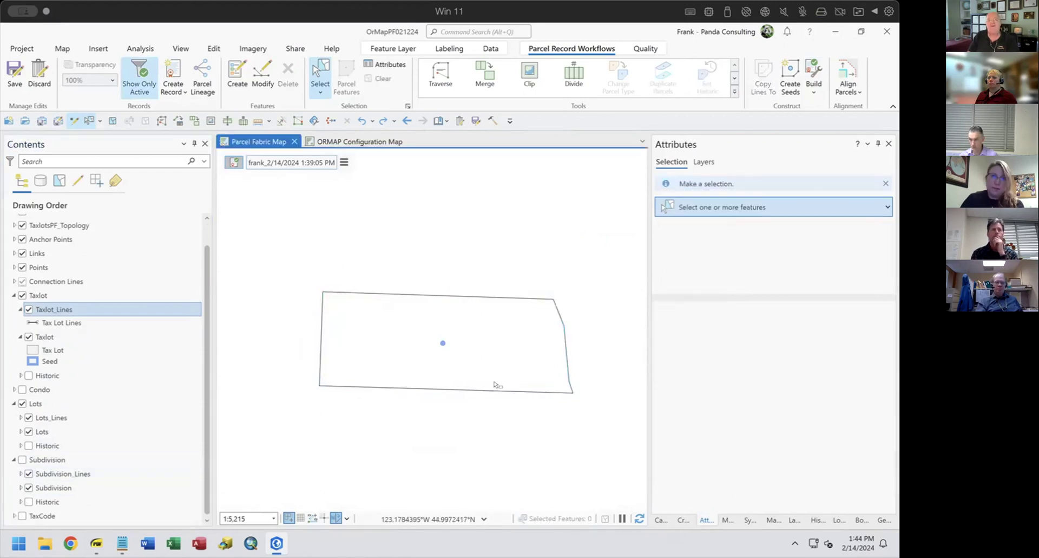
# Select groups of Lots_Lines along the north and south boundaries to examine their attributes.
pyautogui.moveTo(482, 289); pyautogui.dragTo(492, 386)
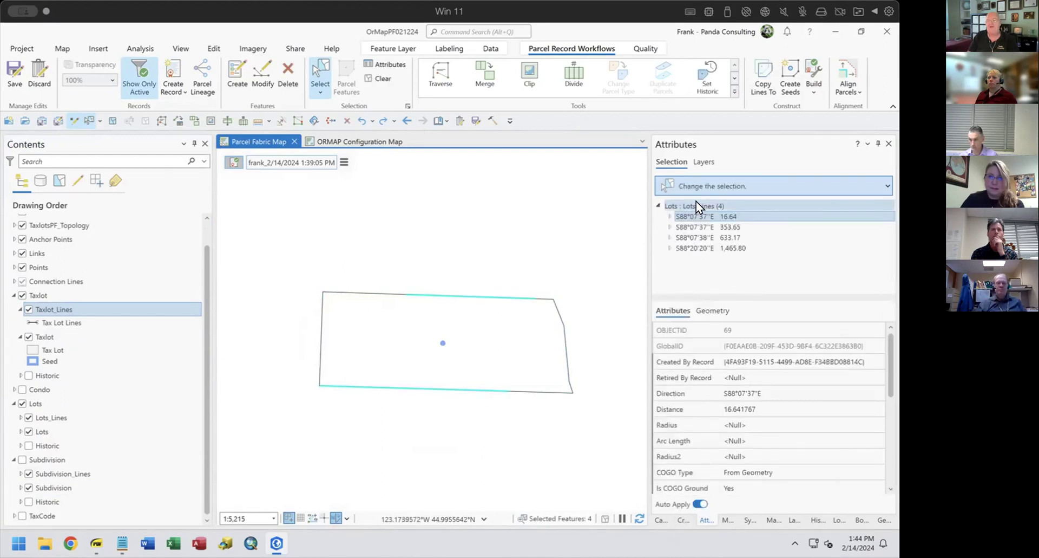
pyautogui.click(577, 239)
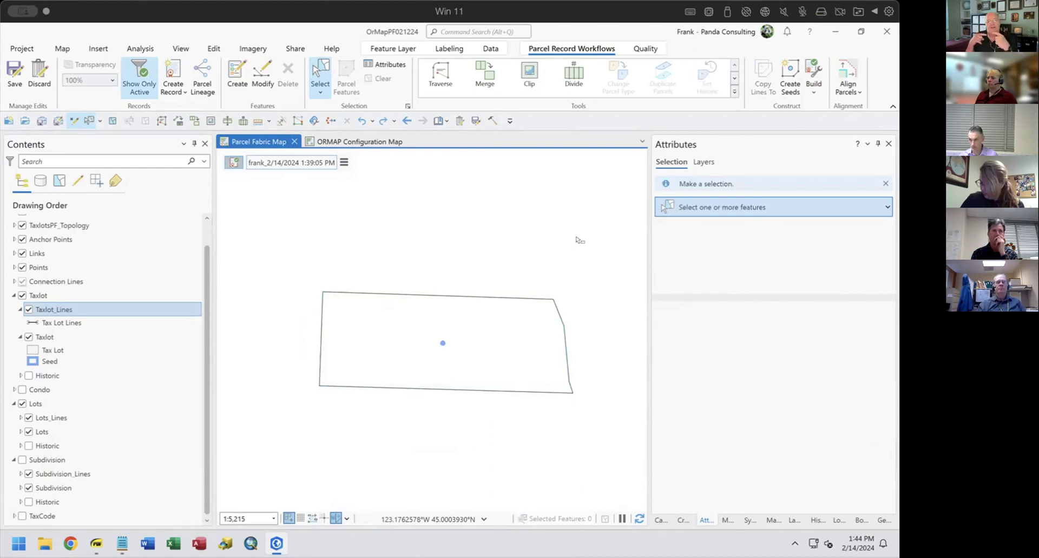
pyautogui.moveTo(392, 275); pyautogui.dragTo(360, 447)
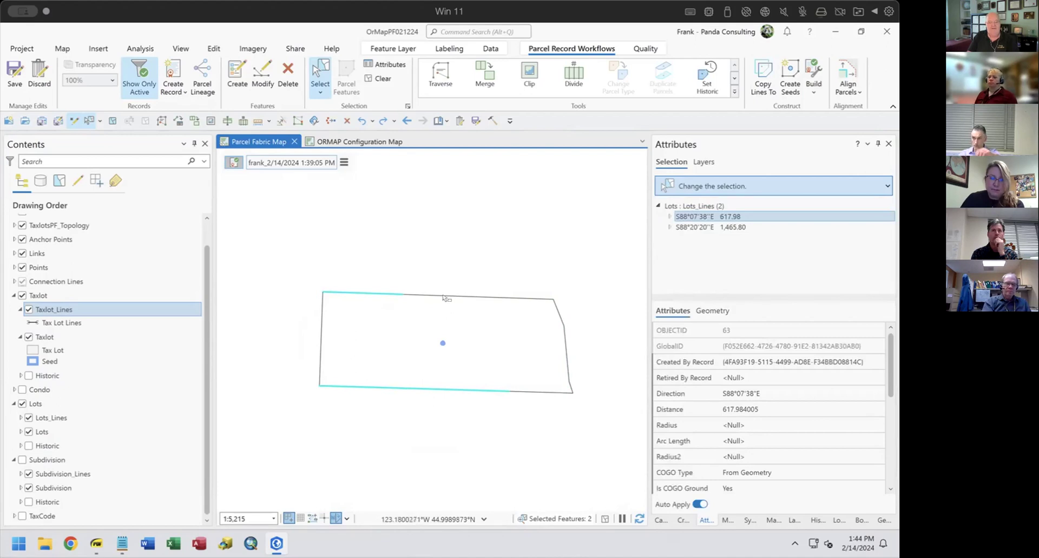
# Add more Lots_Lines along the north and south boundaries to the selection to examine their extents, and clear the selection.
pyautogui.moveTo(430, 288); pyautogui.dragTo(505, 305)
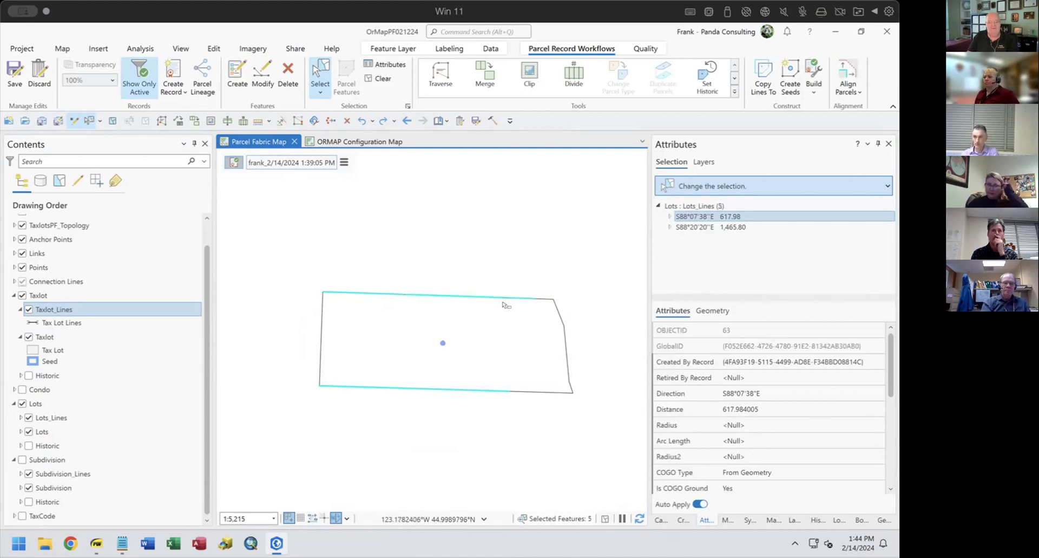
pyautogui.moveTo(516, 386); pyautogui.dragTo(541, 420)
pyautogui.click(640, 483)
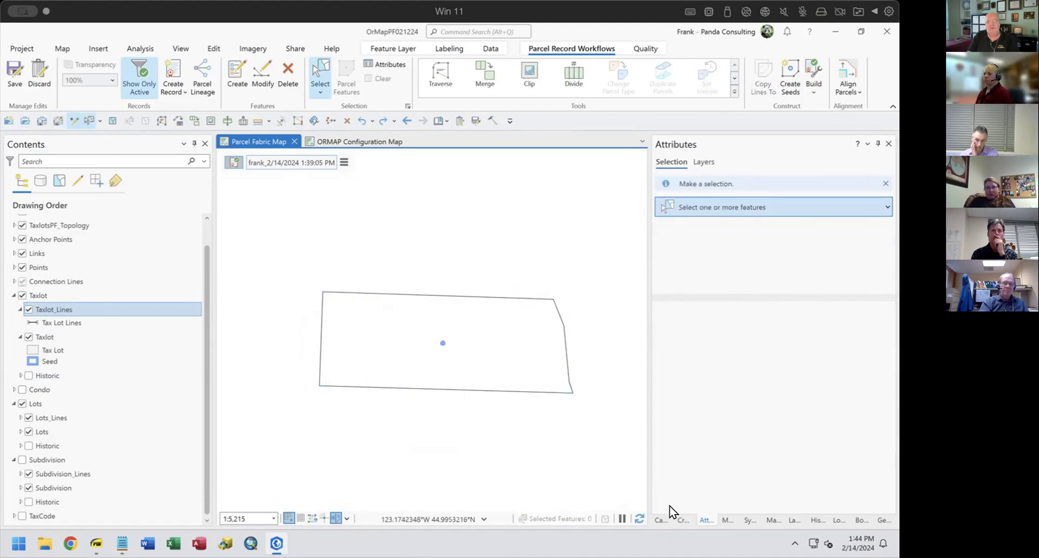
# Draw a straight two-point Lots_Lines division from the south boundary to the north boundary in the eastern part of the subdivision.
pyautogui.click(678, 519)
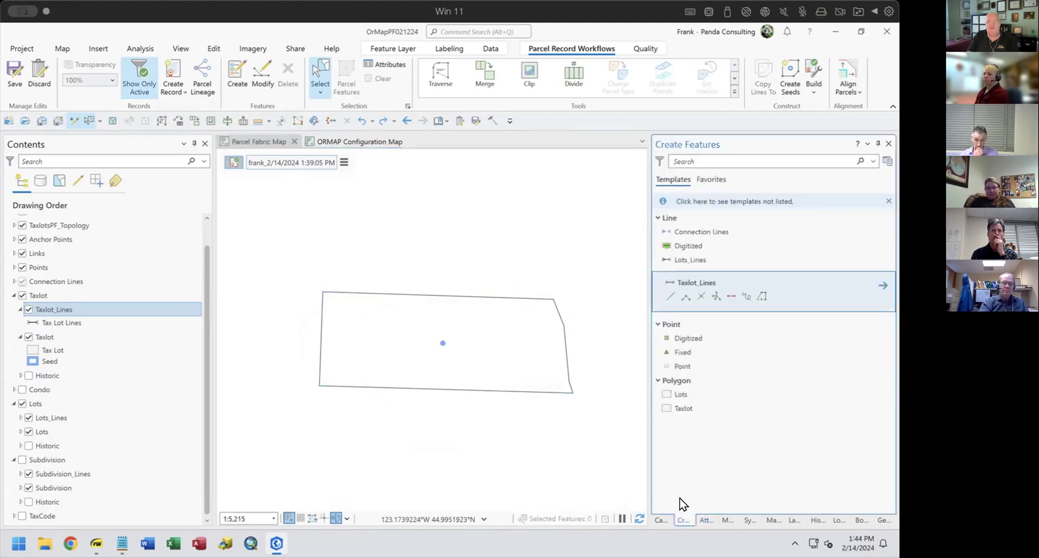
pyautogui.click(666, 258)
pyautogui.click(732, 282)
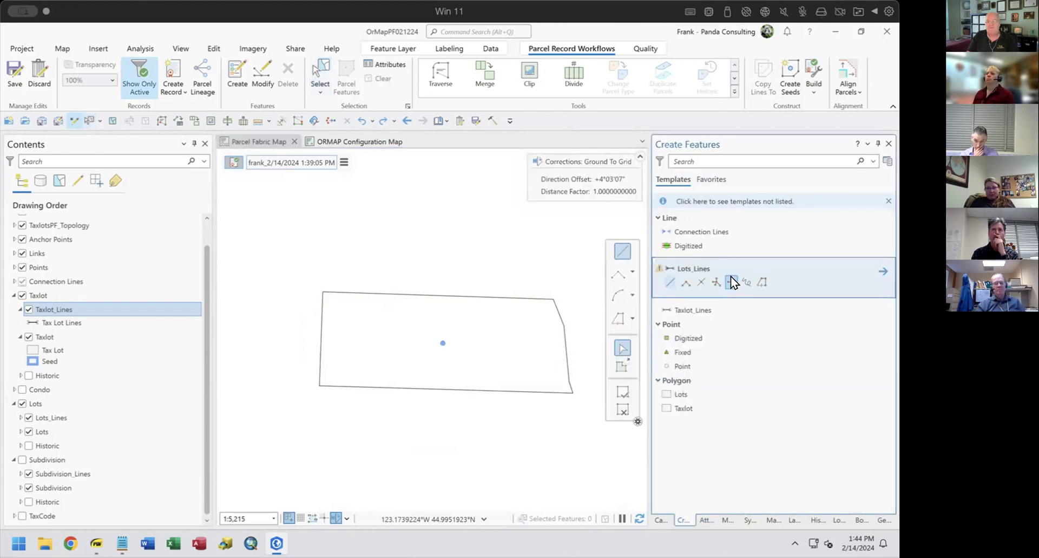
pyautogui.click(508, 391)
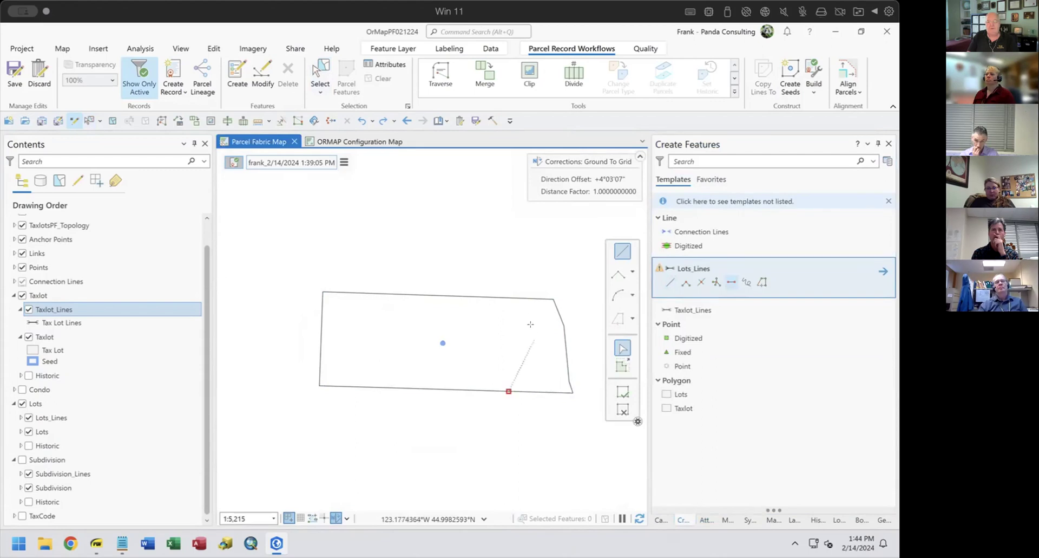
pyautogui.doubleClick(511, 296)
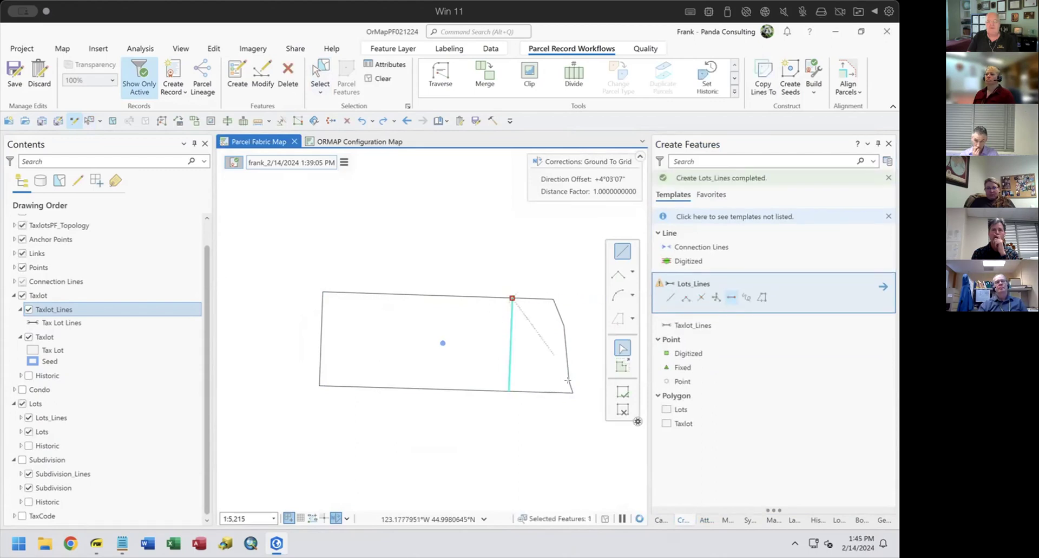
# Draw a second two-point Lots_Lines division from south to north boundary, midway between the west boundary and the first division line.
pyautogui.click(731, 281)
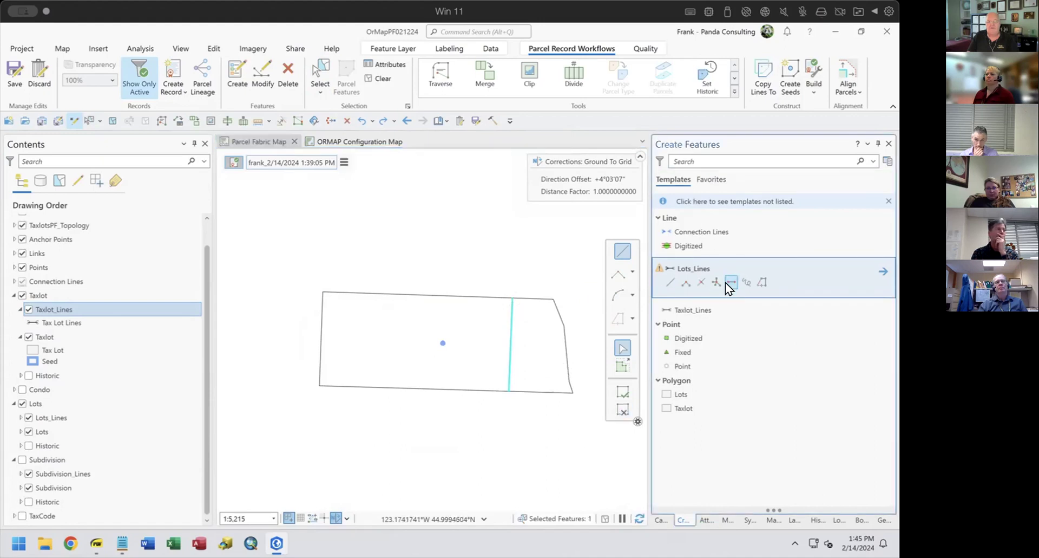
pyautogui.click(411, 382)
pyautogui.click(415, 295)
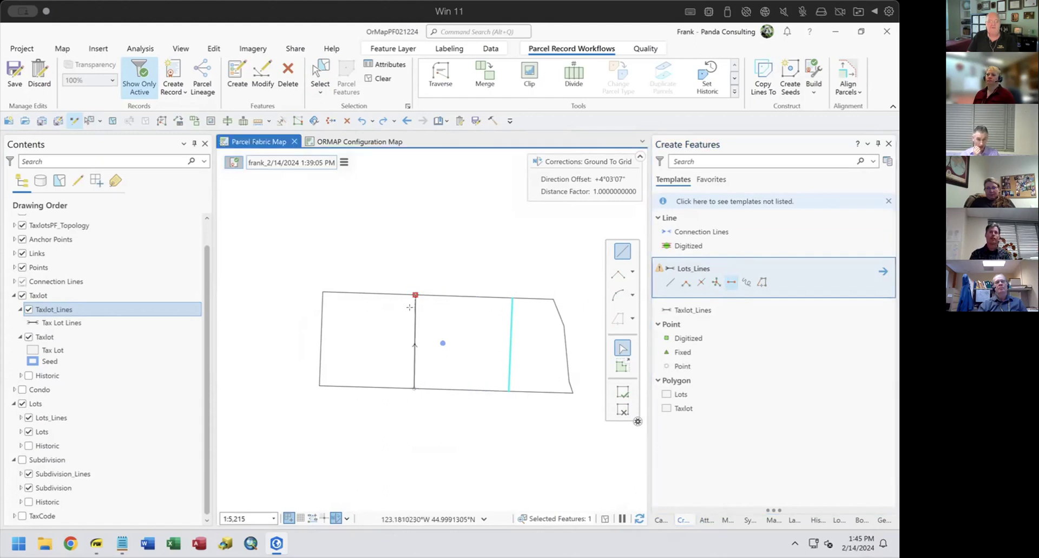
pyautogui.click(622, 409)
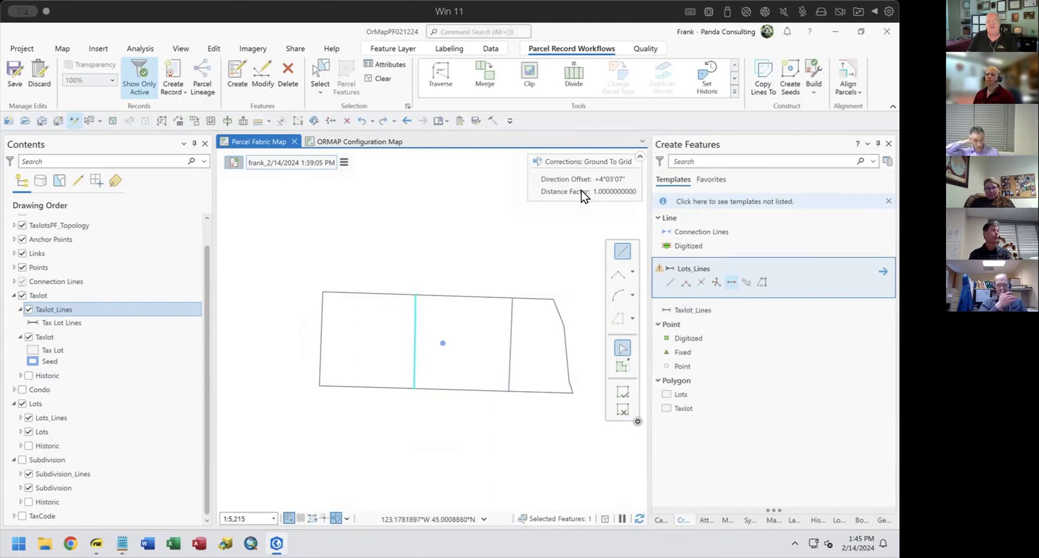
# Turn off the ground-to-grid corrections and create seeds for the new lots.
pyautogui.click(336, 518)
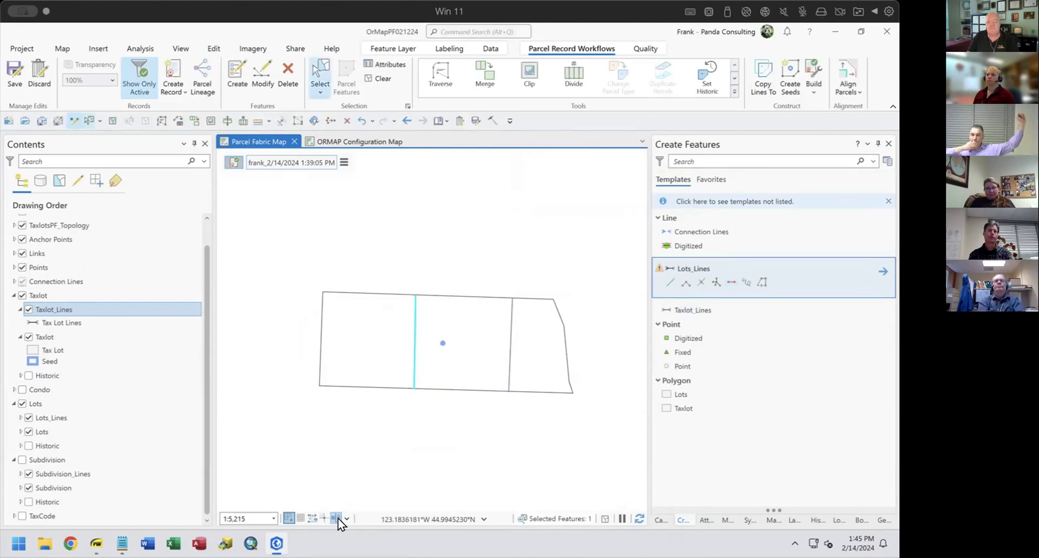
pyautogui.click(799, 74)
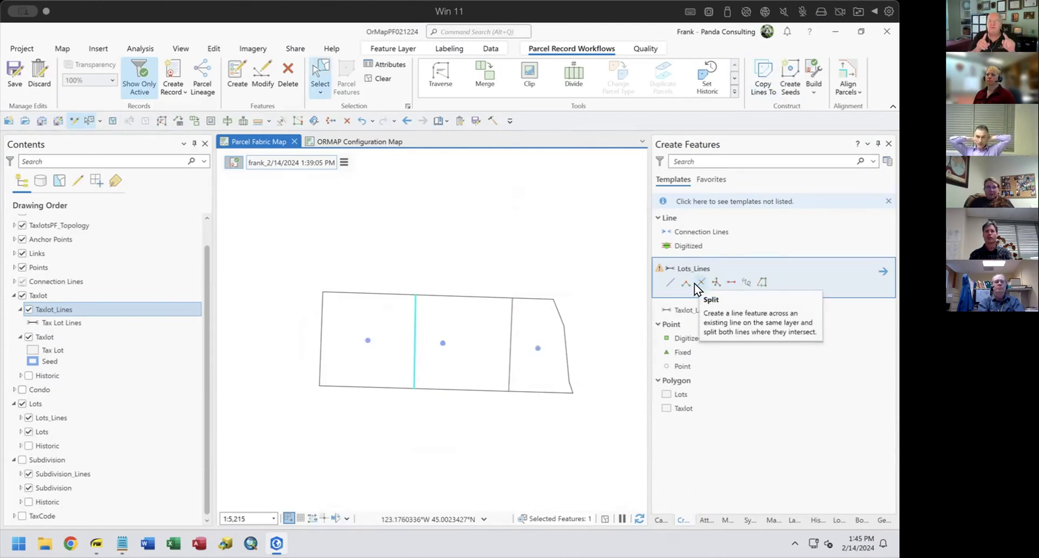
# Clear the selection and select the north boundary segments individually to examine where they break relative to the western division line.
pyautogui.click(376, 78)
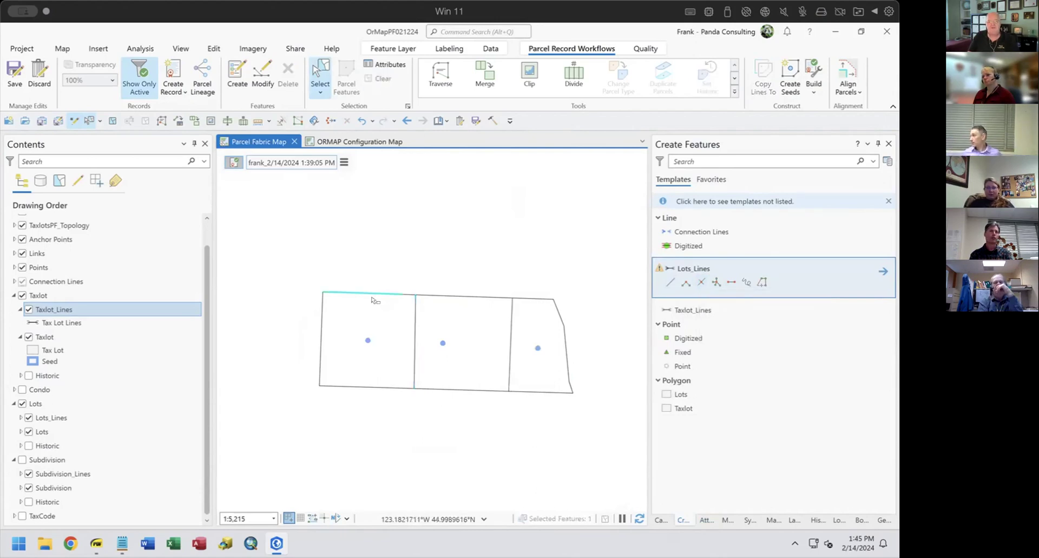
pyautogui.click(433, 295)
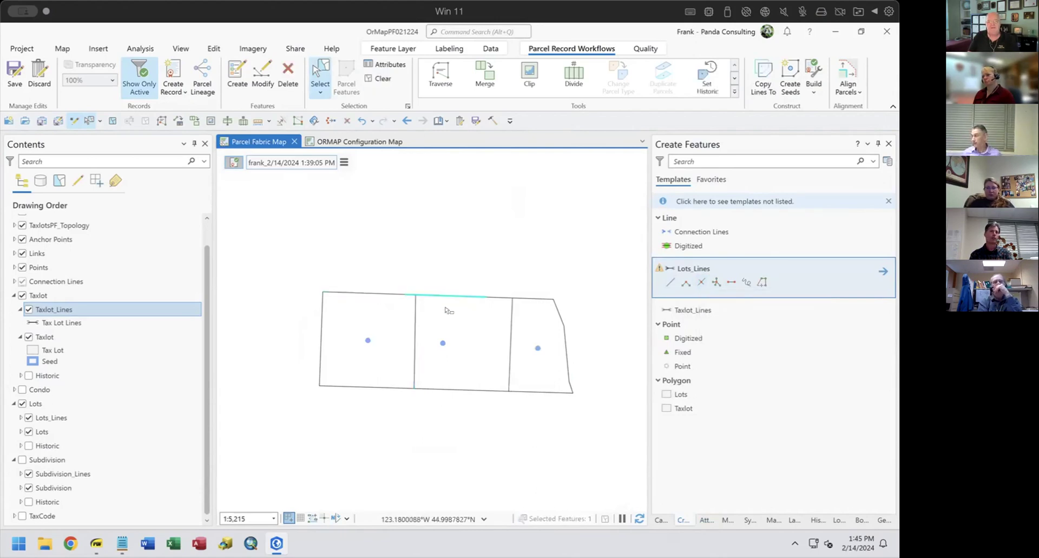
pyautogui.click(420, 318)
pyautogui.click(426, 298)
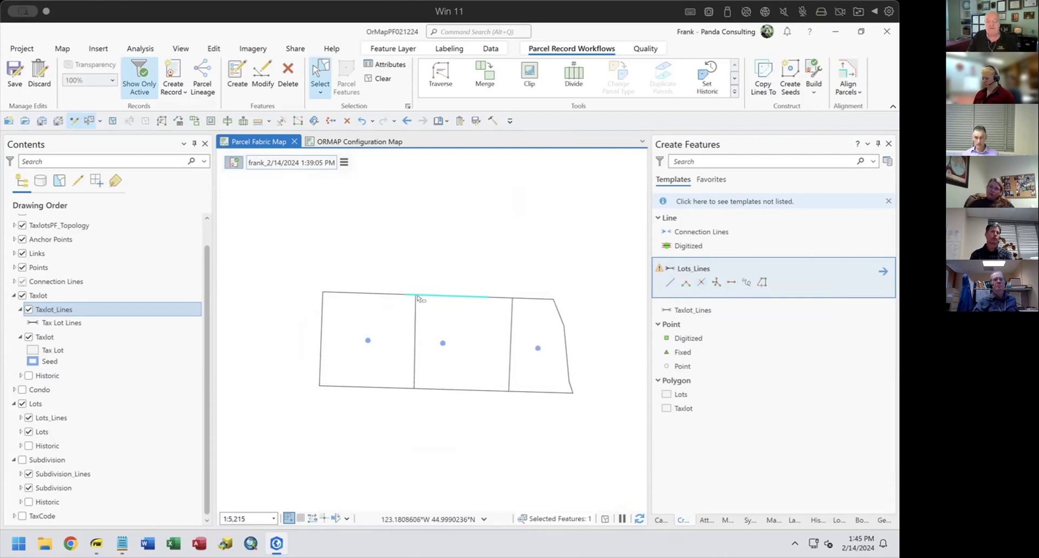
# Build the active record's lots from their lines and seeds, and show the Subdivision layer group again.
pyautogui.click(815, 73)
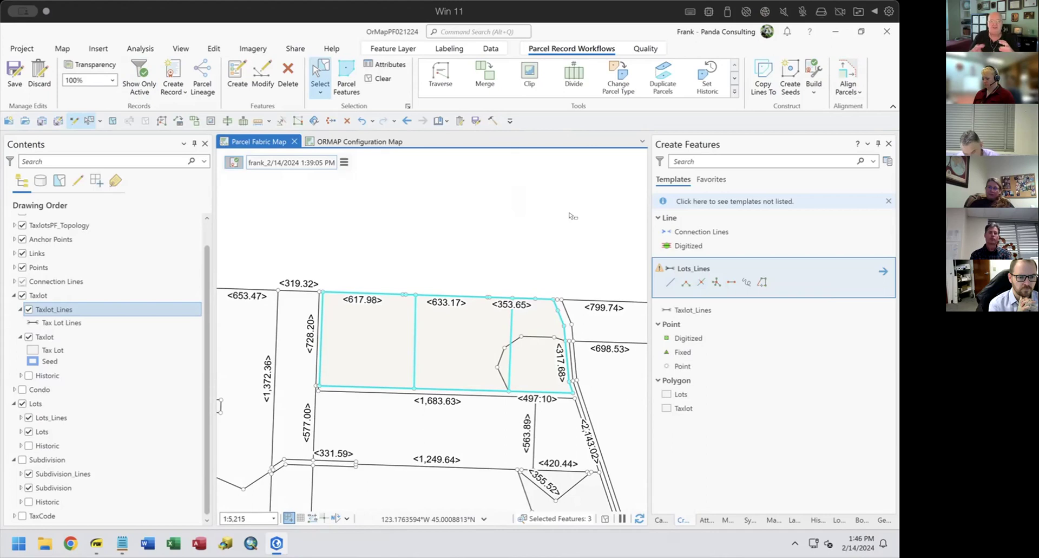
pyautogui.click(22, 459)
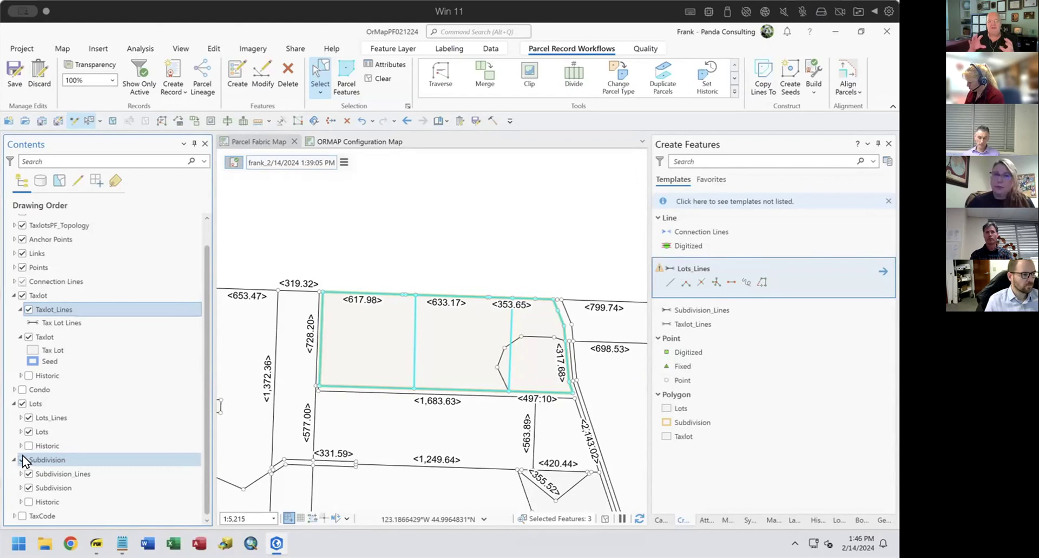
# Select the irregular taxlot west of the subdivision and create a new record named New Survey.
pyautogui.moveTo(262, 362); pyautogui.dragTo(379, 306)
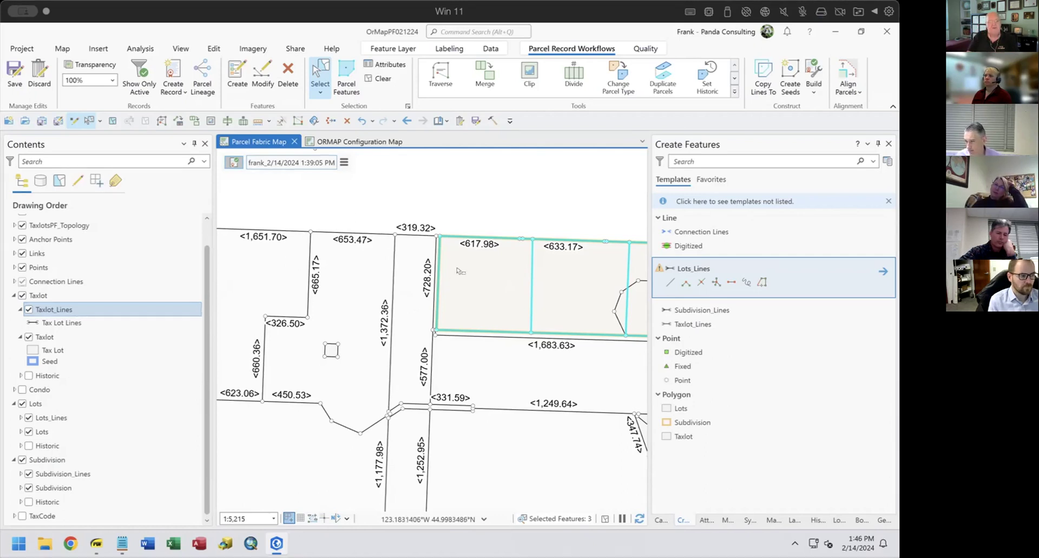
pyautogui.click(370, 363)
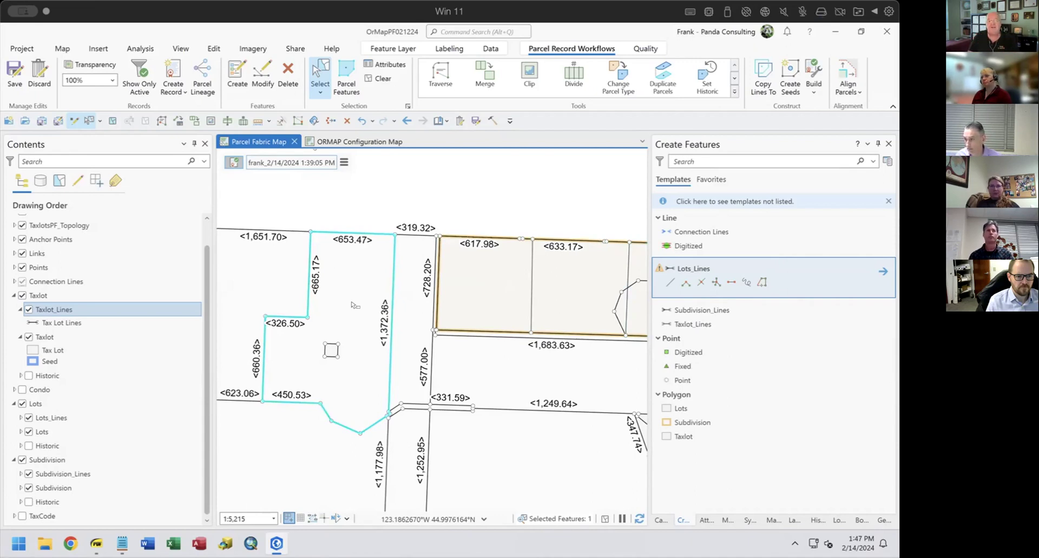
pyautogui.click(344, 162)
pyautogui.click(369, 163)
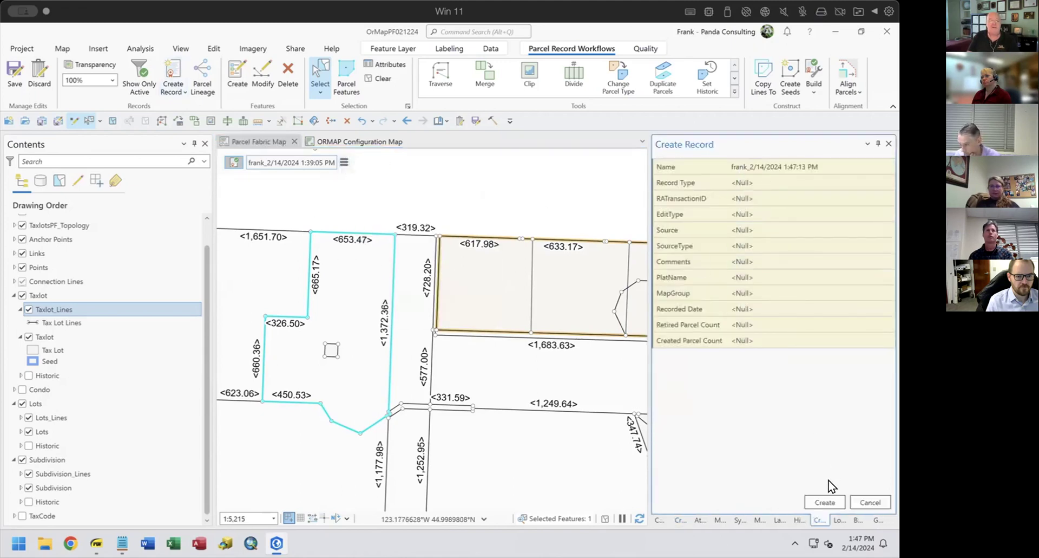
pyautogui.click(838, 167)
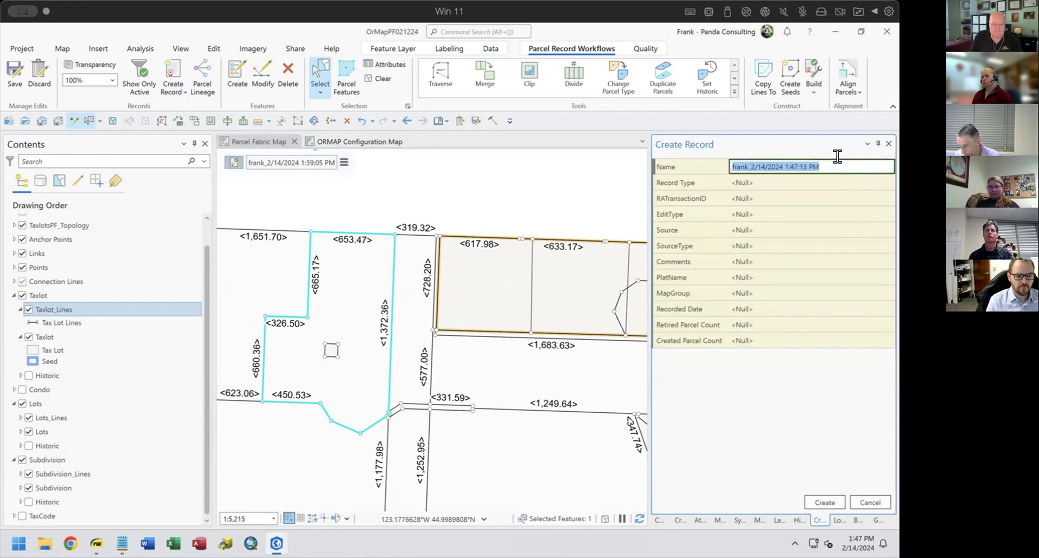
pyautogui.write('New Survey')
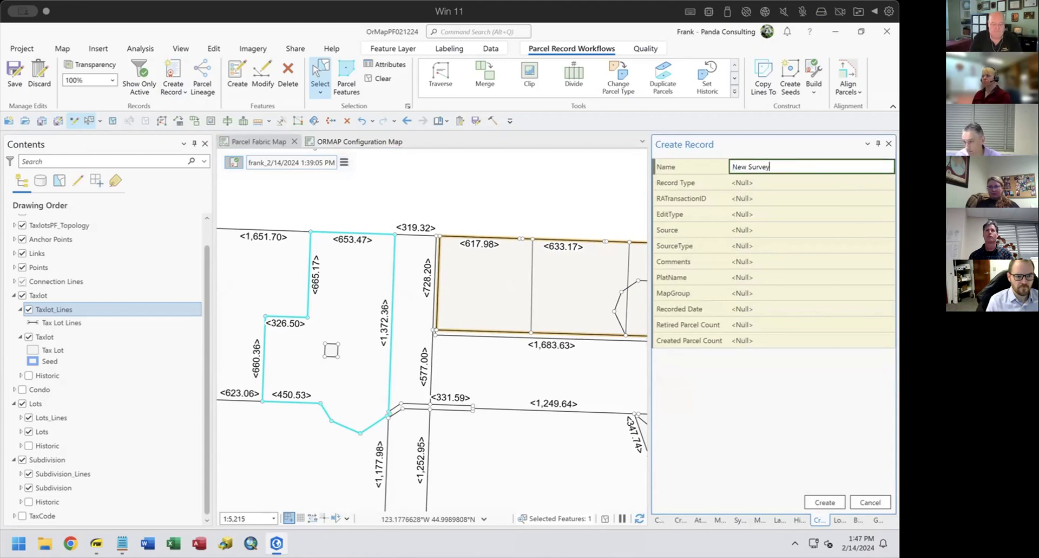
pyautogui.click(821, 502)
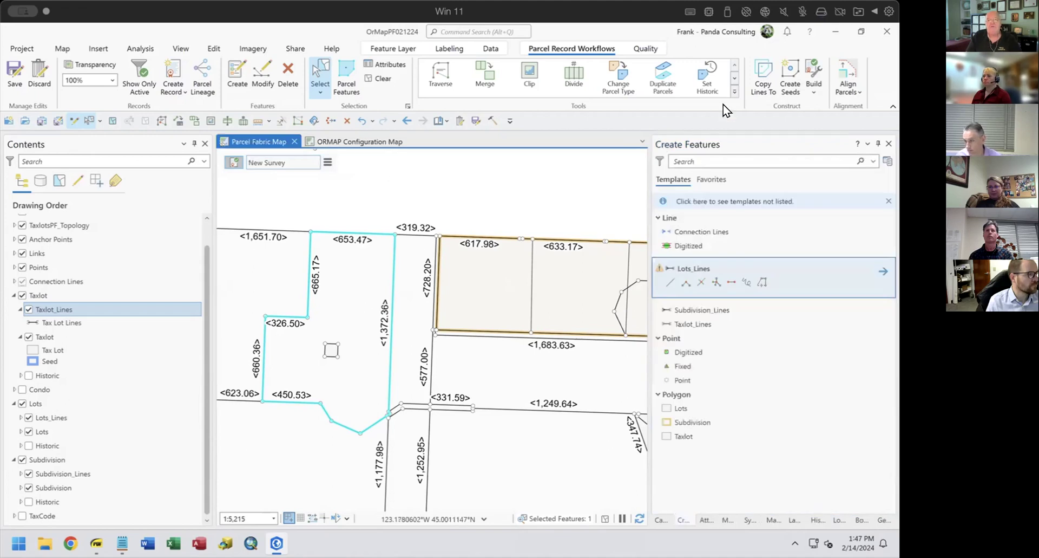
# Copy the selected parcel's lines to the New Survey record as Taxlot, showing only the active record and preserving attributes.
pyautogui.click(752, 68)
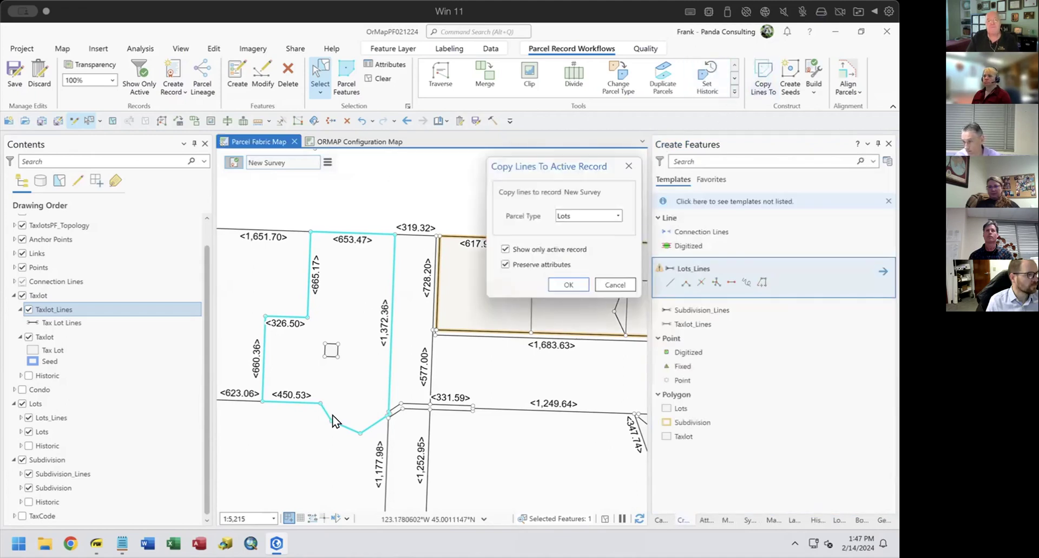
pyautogui.click(573, 217)
pyautogui.click(574, 228)
pyautogui.click(563, 284)
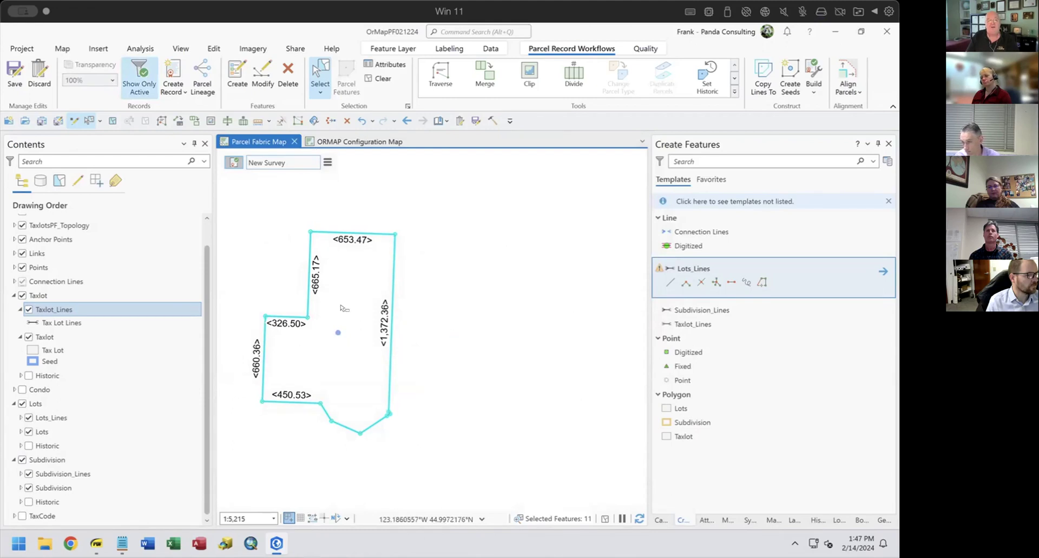
# In the attributes of the N2°04'16"E line, set the distance to 650 ft and the COGO type to Entered.
pyautogui.click(701, 519)
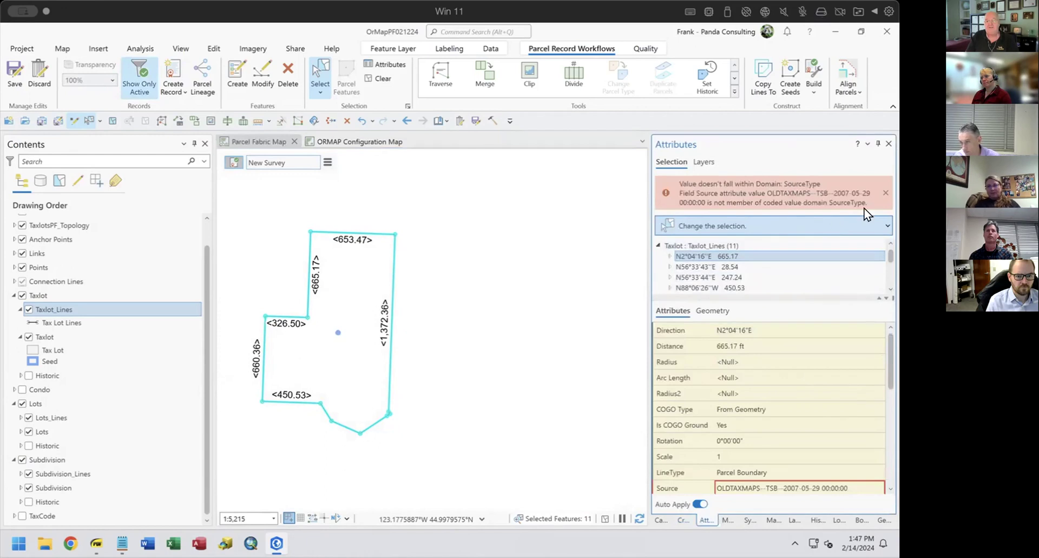
pyautogui.click(741, 254)
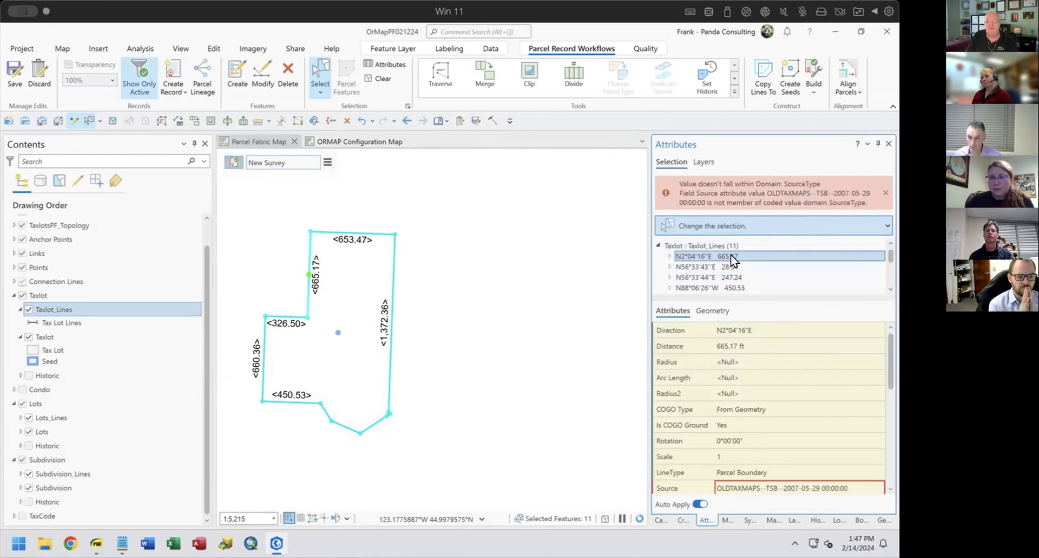
pyautogui.click(773, 342)
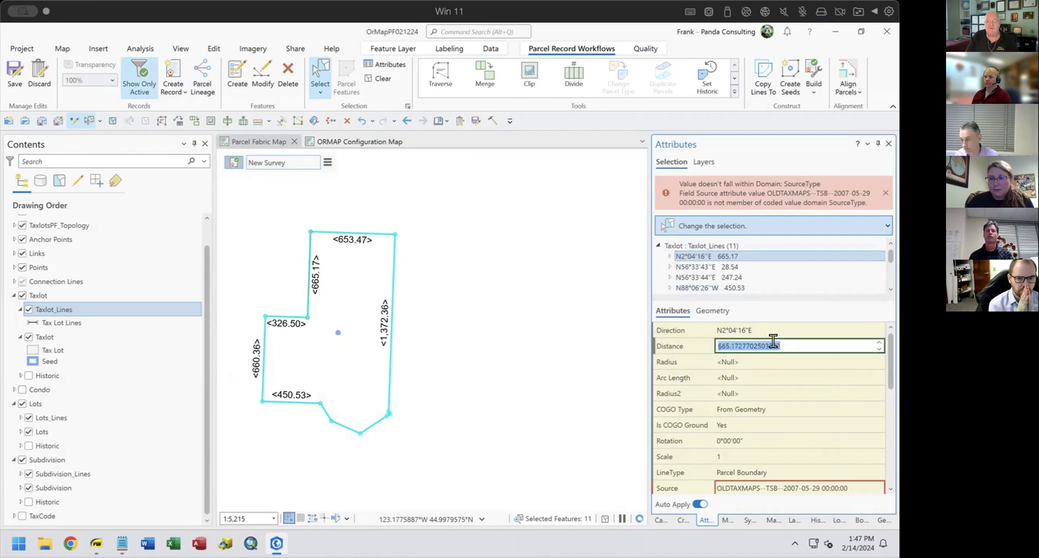
pyautogui.write('650')
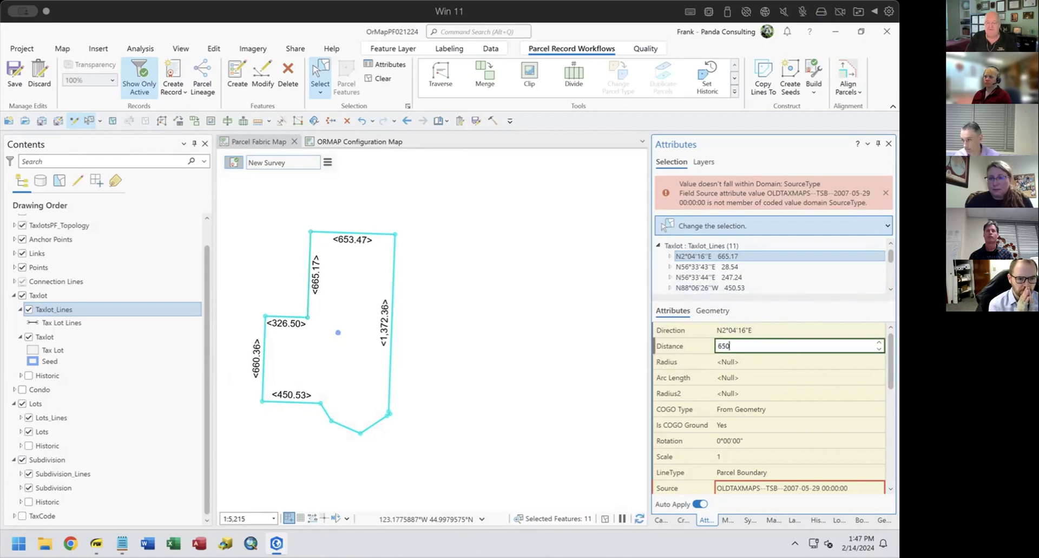
pyautogui.press('Tab')
pyautogui.click(765, 408)
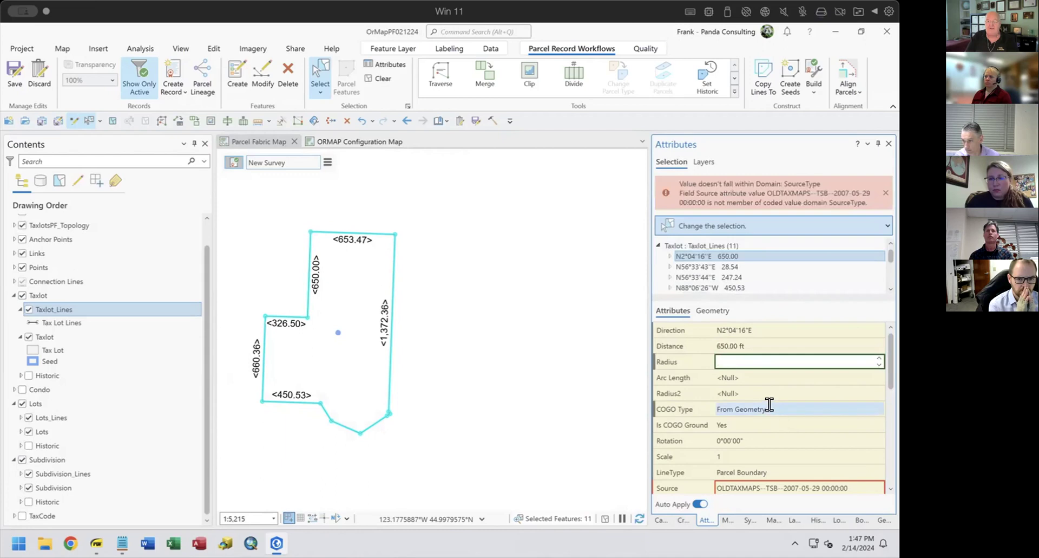
pyautogui.click(766, 409)
pyautogui.click(753, 433)
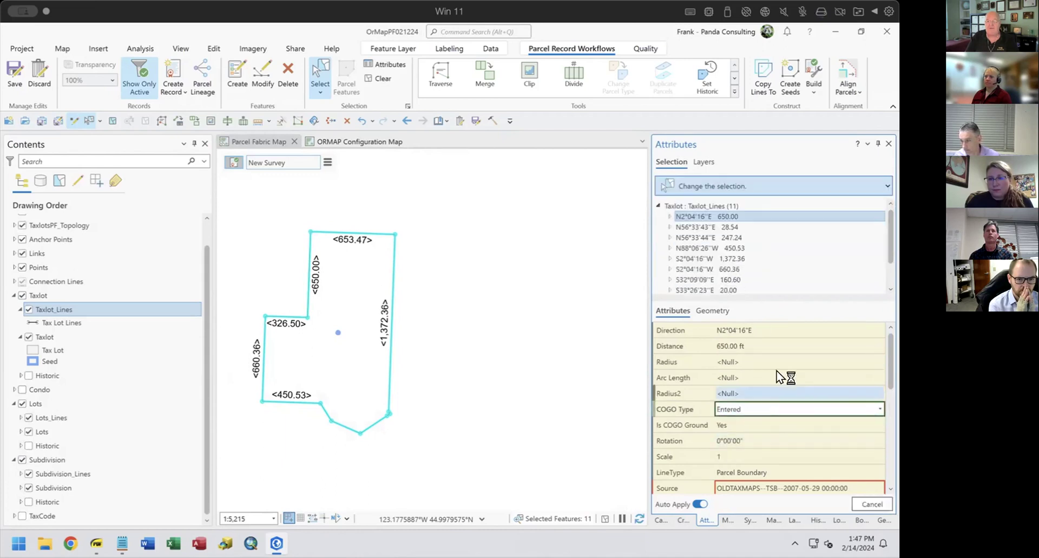
# Set the short N56°33'43"E line's distance to 30 ft and its COGO type to Entered.
pyautogui.click(732, 266)
pyautogui.click(767, 345)
pyautogui.write('30')
pyautogui.press('Tab')
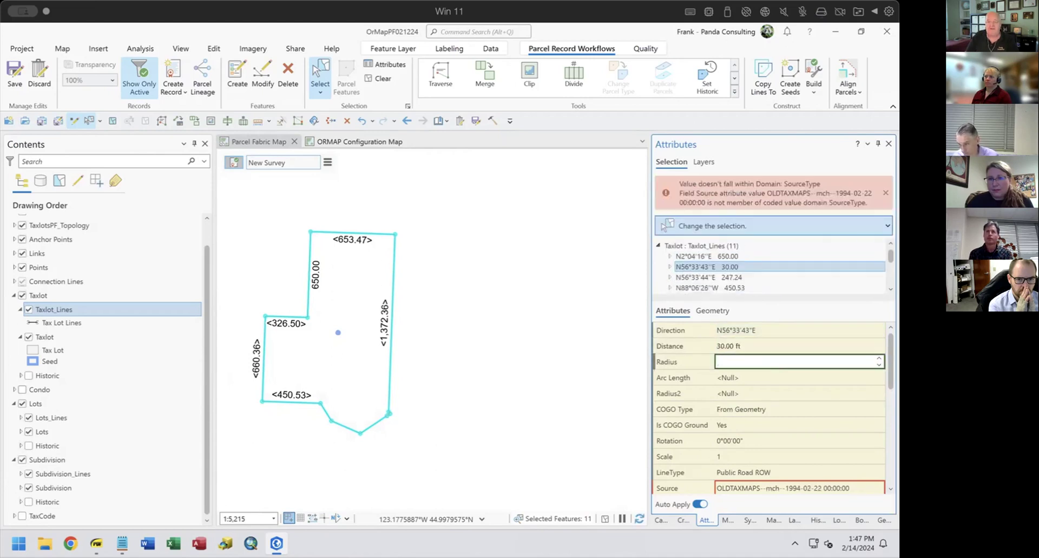
pyautogui.click(764, 409)
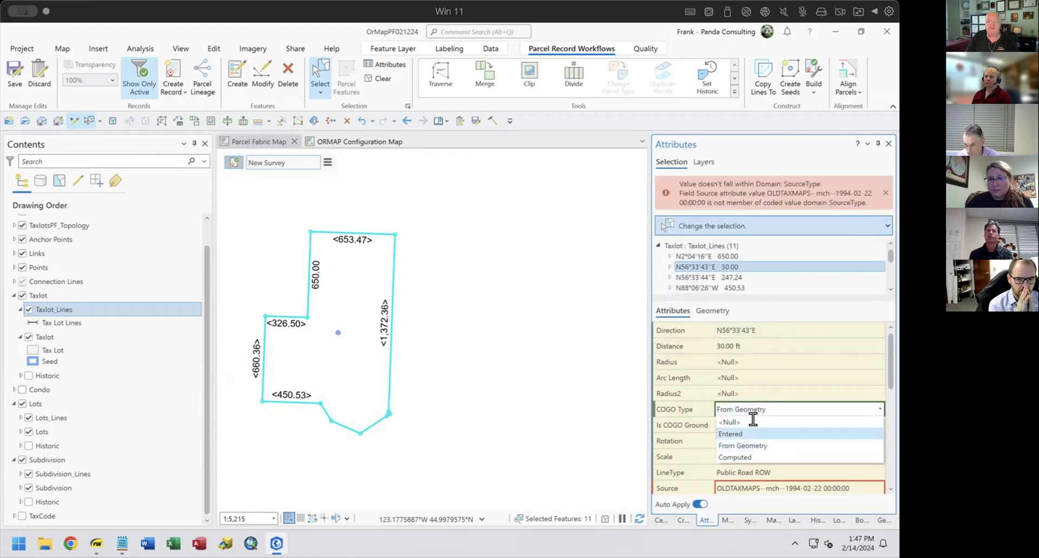
pyautogui.click(755, 420)
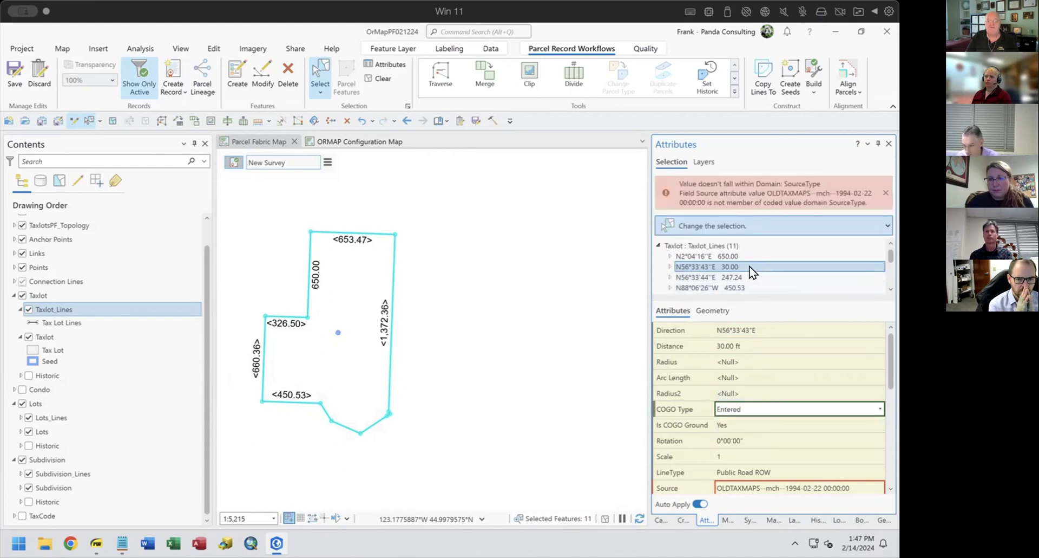
# Select all eleven Taxlot_Lines of the New Survey record together and set their COGO Type to Entered.
pyautogui.scroll(-2, 753, 266)
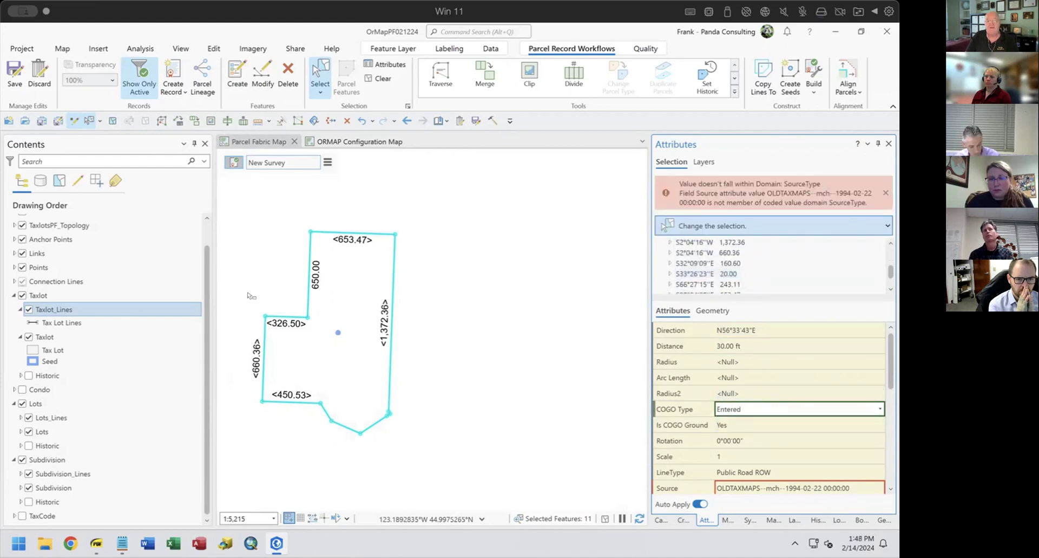
pyautogui.moveTo(240, 215); pyautogui.dragTo(467, 477)
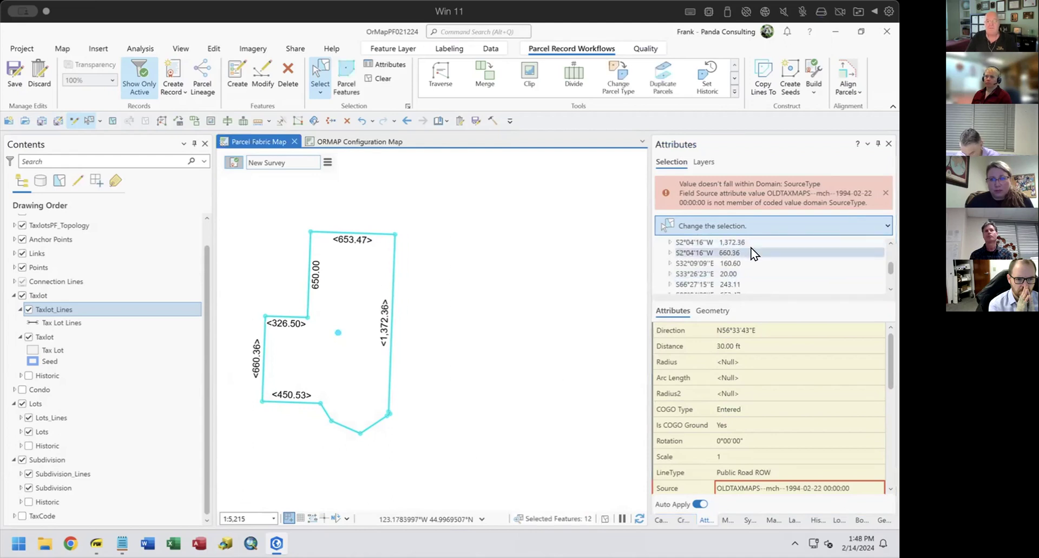
pyautogui.scroll(3, 758, 246)
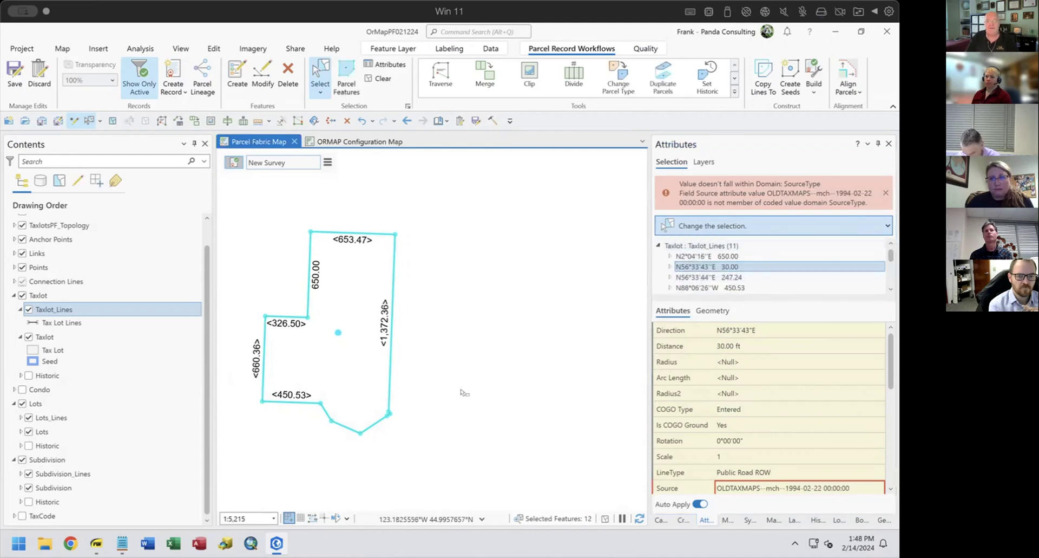
pyautogui.keyDown('ctrl'); pyautogui.click(336, 332); pyautogui.keyUp('ctrl')
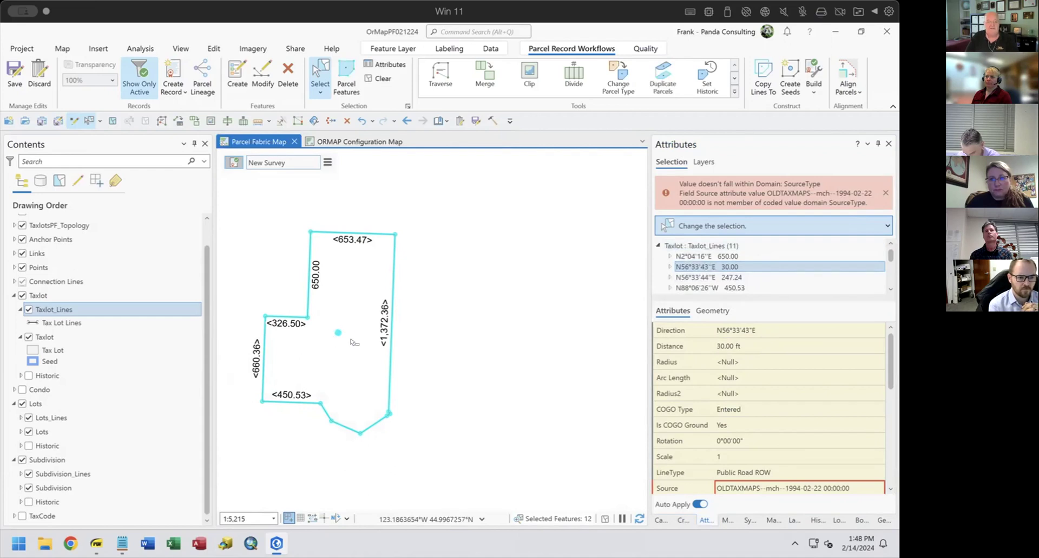
pyautogui.click(714, 245)
pyautogui.click(755, 408)
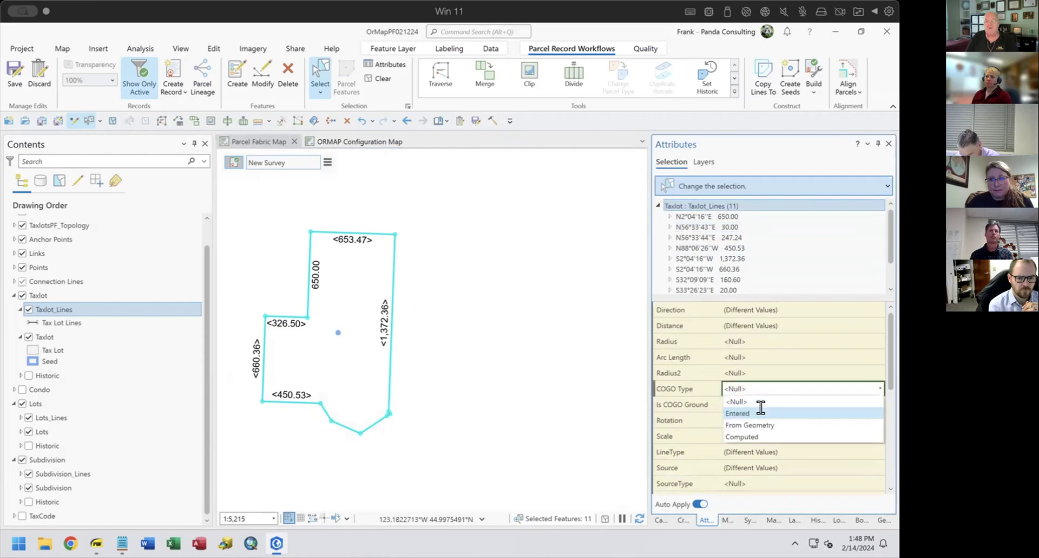
pyautogui.click(753, 403)
pyautogui.click(753, 404)
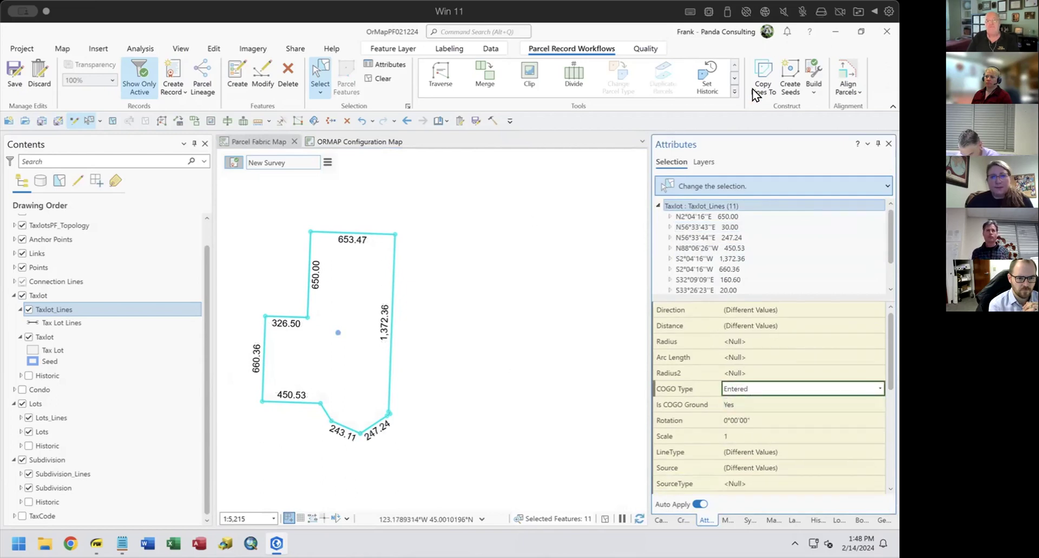
# Build the New Survey record's taxlot from its updated lines and clear the selection.
pyautogui.click(811, 67)
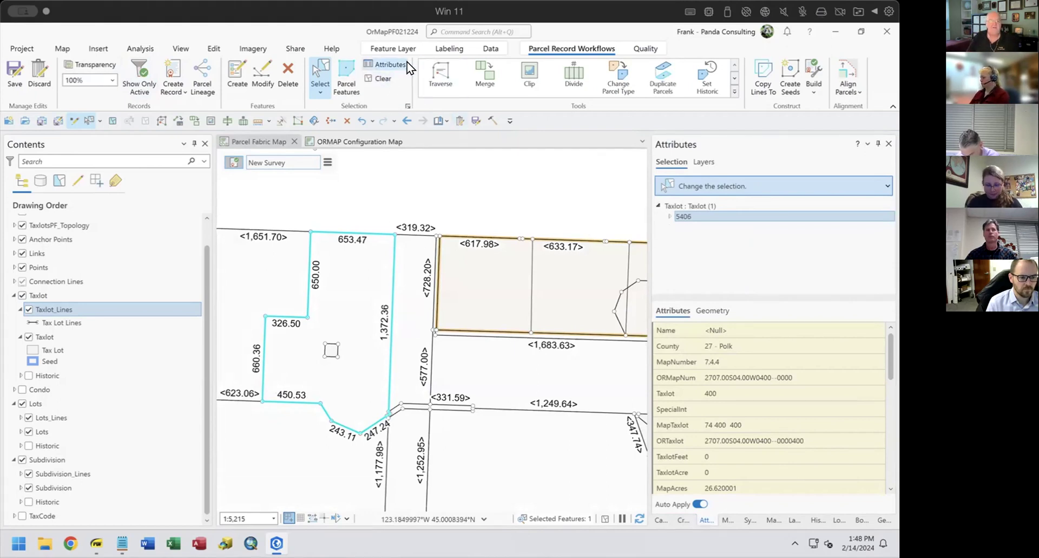
pyautogui.click(379, 79)
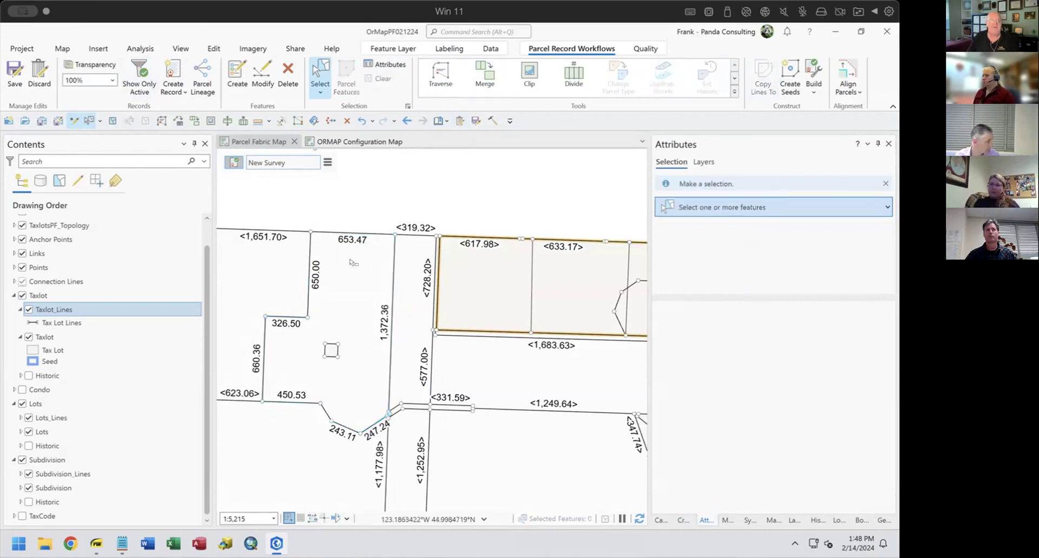
pyautogui.moveTo(380, 311); pyautogui.dragTo(349, 272)
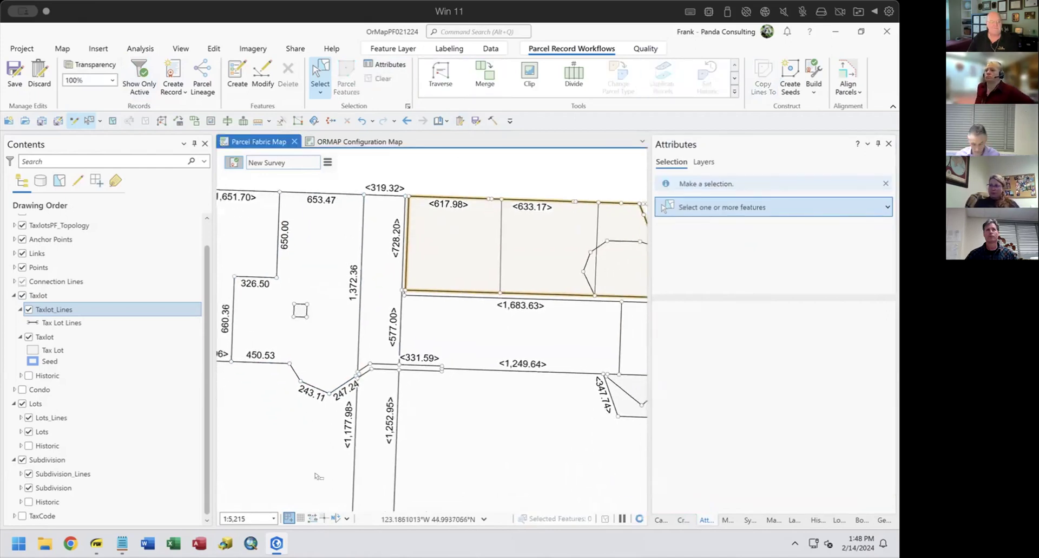
# Switch to ORMAP Parcel Fabric Training.pdf, view the Change Parcel Type slide on page 33, and return to ArcGIS Pro.
pyautogui.click(96, 543)
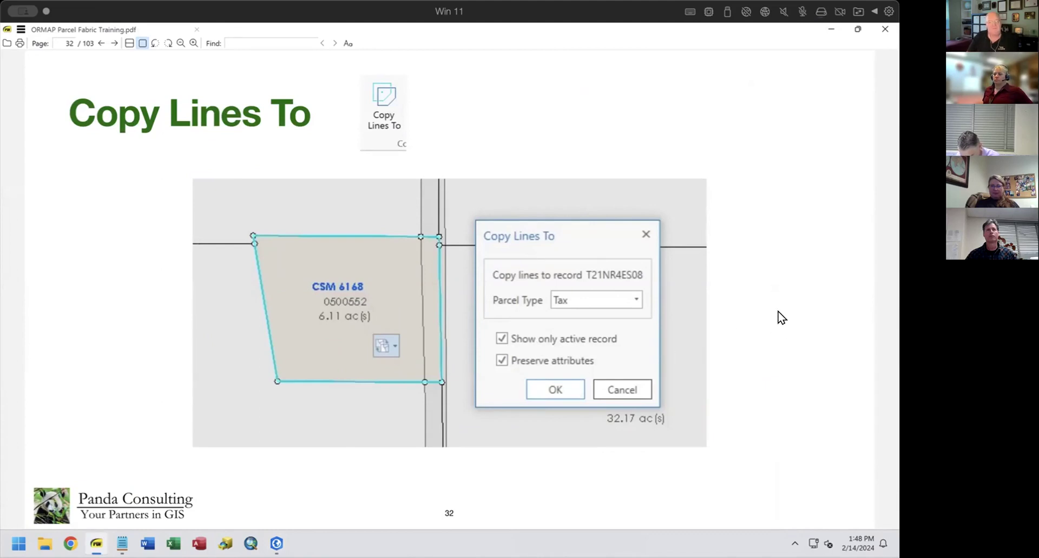
pyautogui.press('Right')
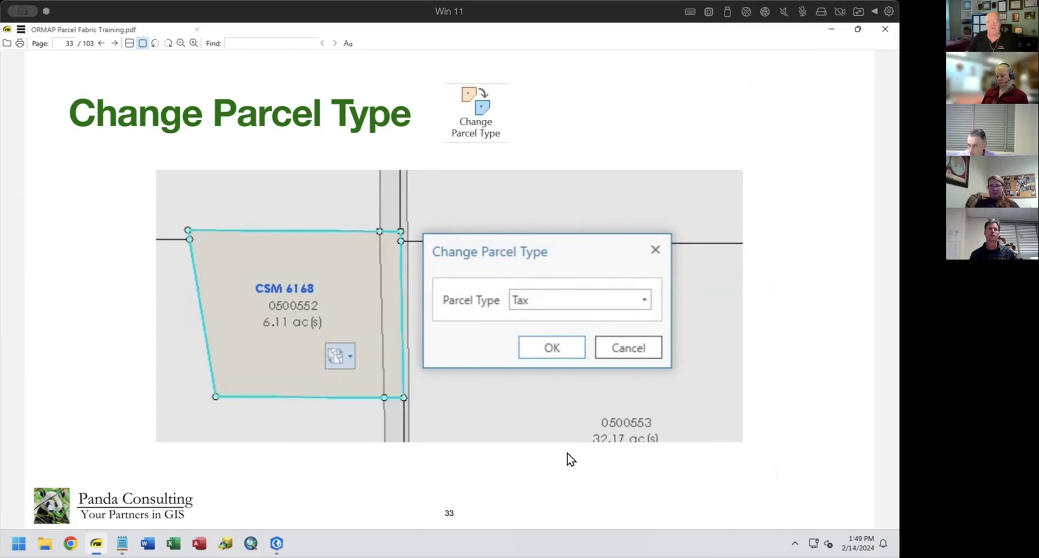
pyautogui.hotkey('alt', 'Tab')
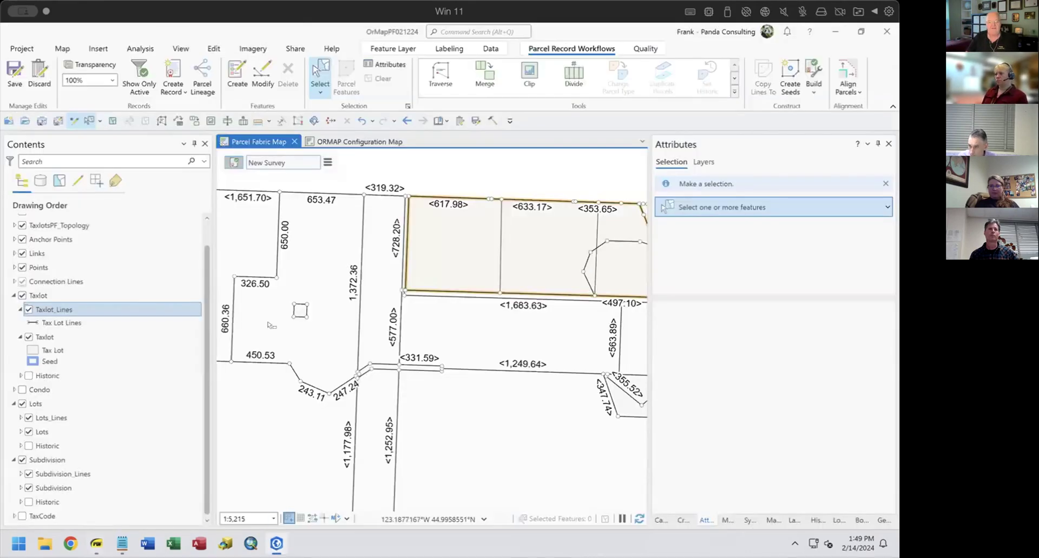
# Select the irregular taxlot west of the subdivision and change its parcel type to Subdivision.
pyautogui.click(316, 259)
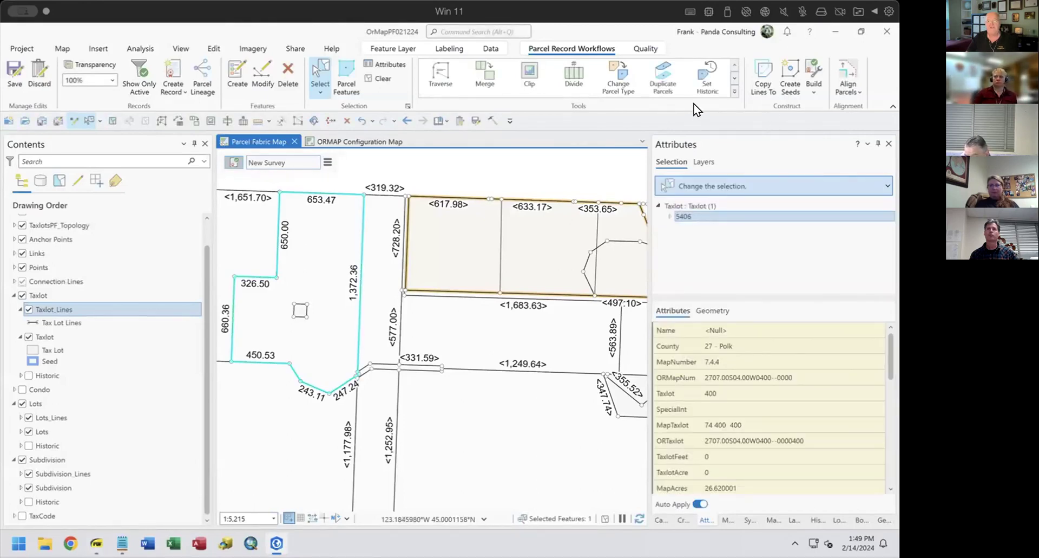
pyautogui.click(734, 89)
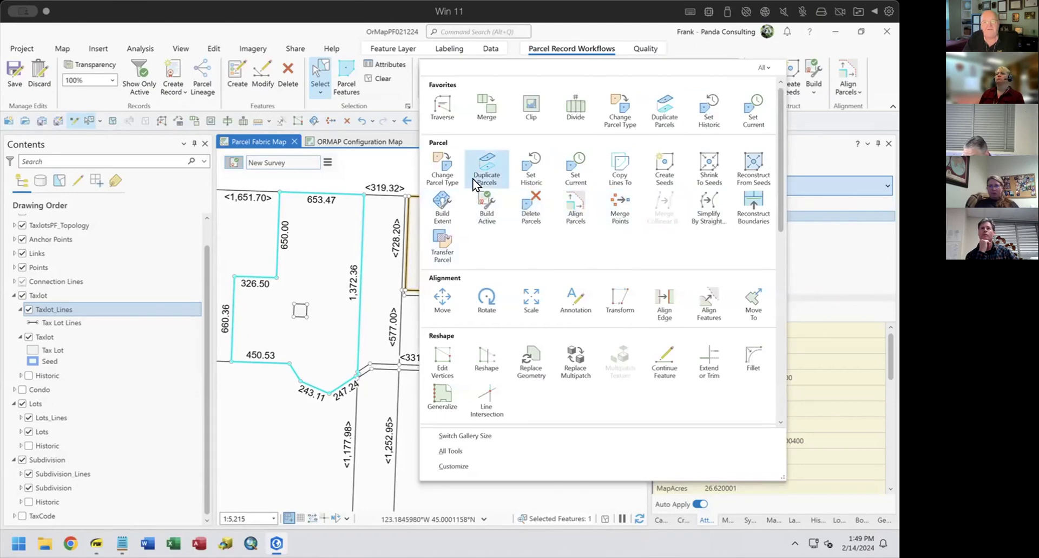
pyautogui.click(446, 165)
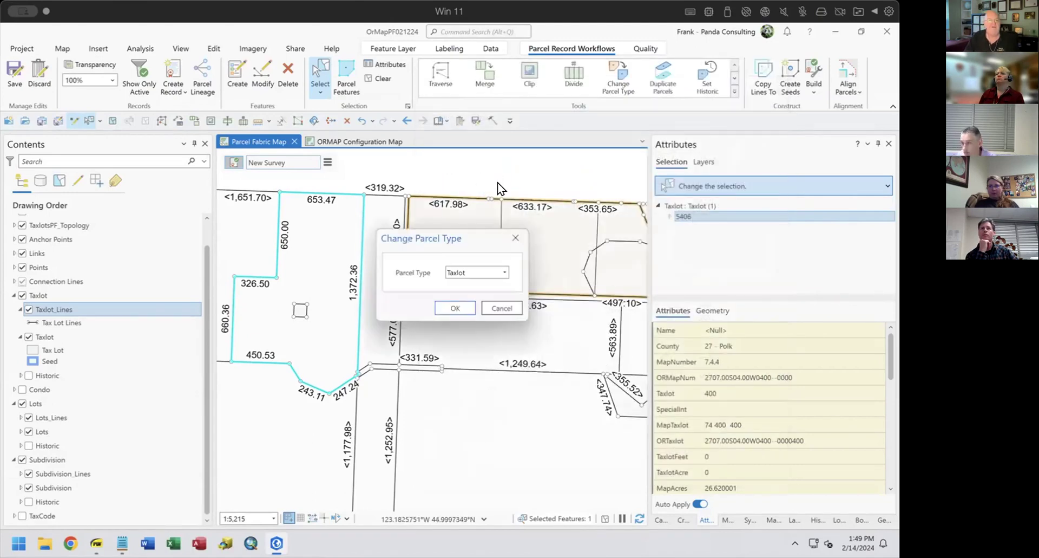
pyautogui.click(501, 273)
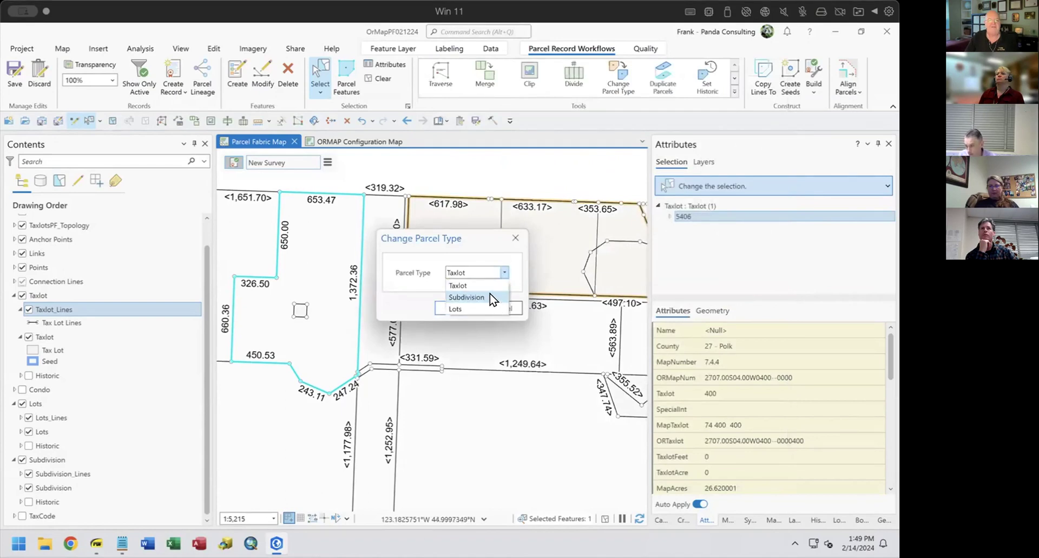
pyautogui.click(490, 296)
pyautogui.click(454, 308)
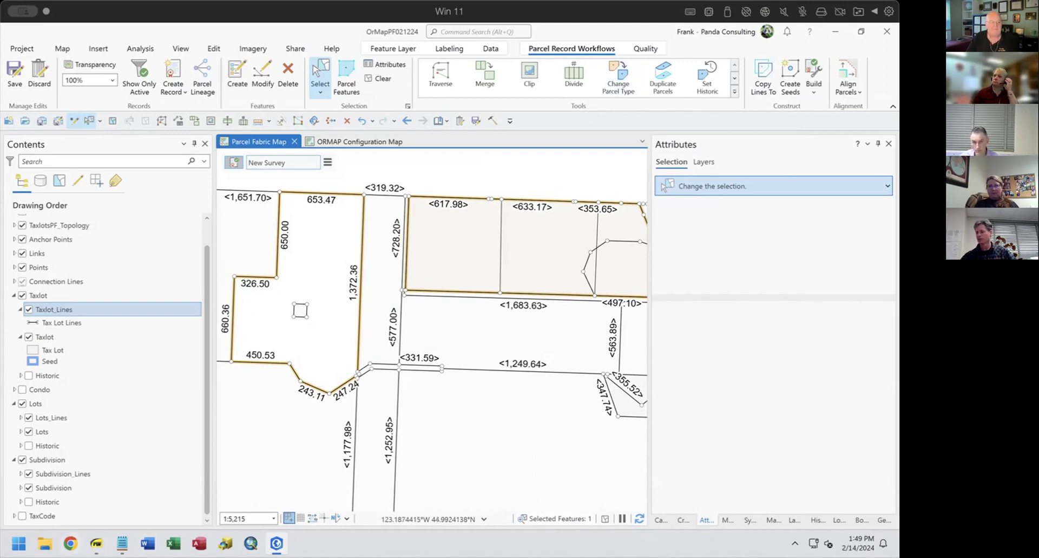
# Review the Duplicate Parcel and Set Historic / Set Current slides in the training PDF and return to ArcGIS Pro.
pyautogui.hotkey('alt', 'Tab')
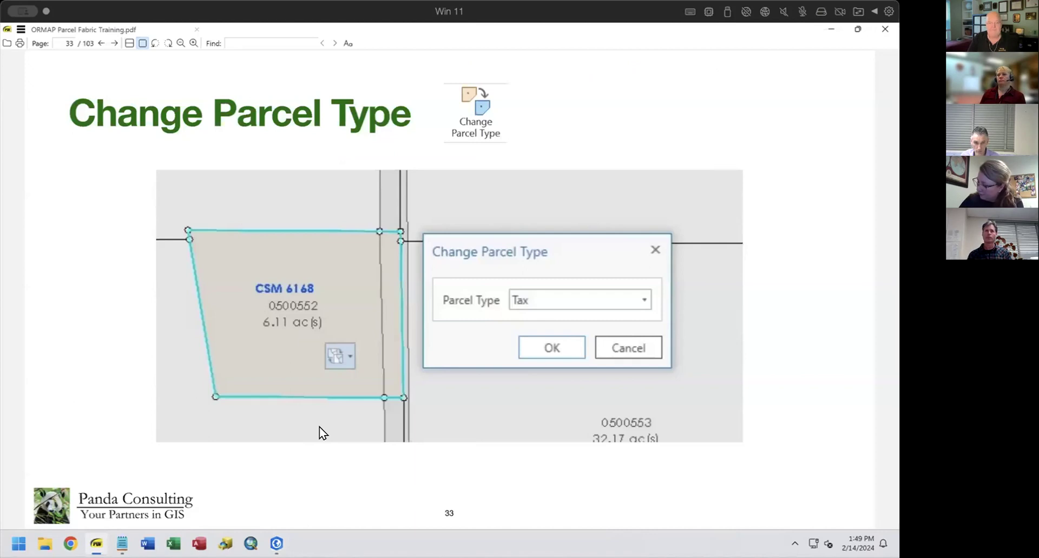
pyautogui.scroll(-1, 319, 427)
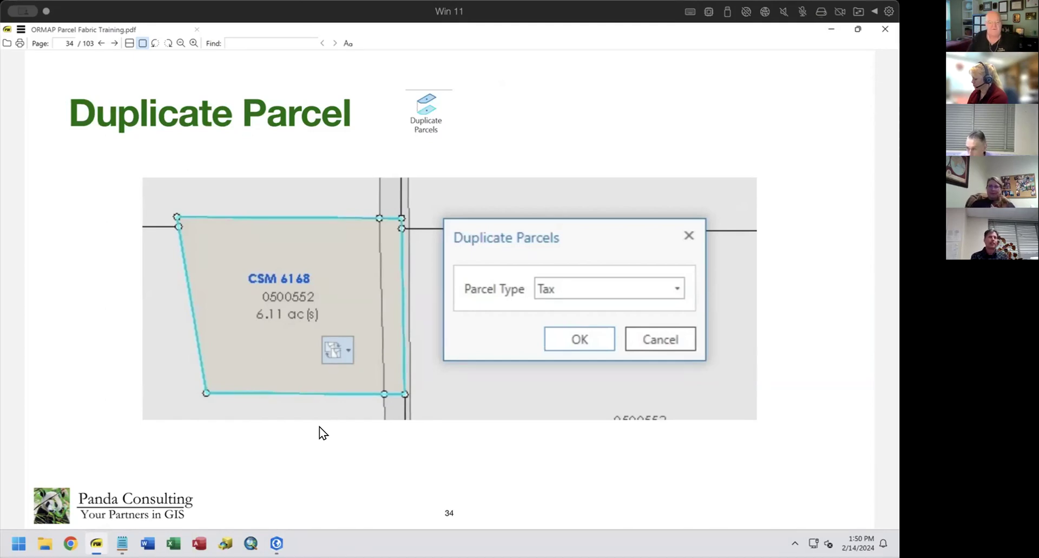
pyautogui.moveTo(64, 106); pyautogui.dragTo(343, 106)
pyautogui.click(666, 116)
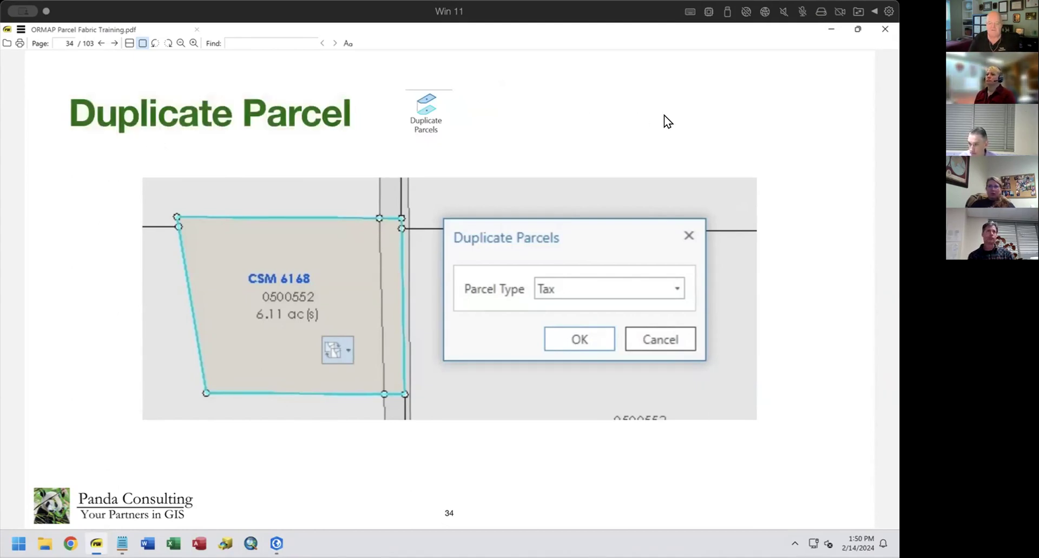
pyautogui.press('pagedown')
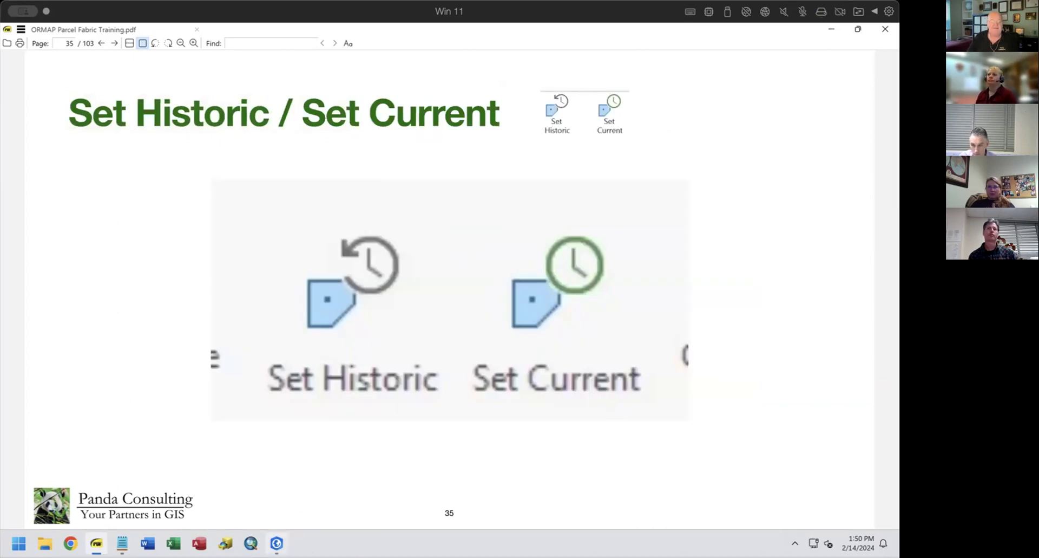
pyautogui.click(277, 543)
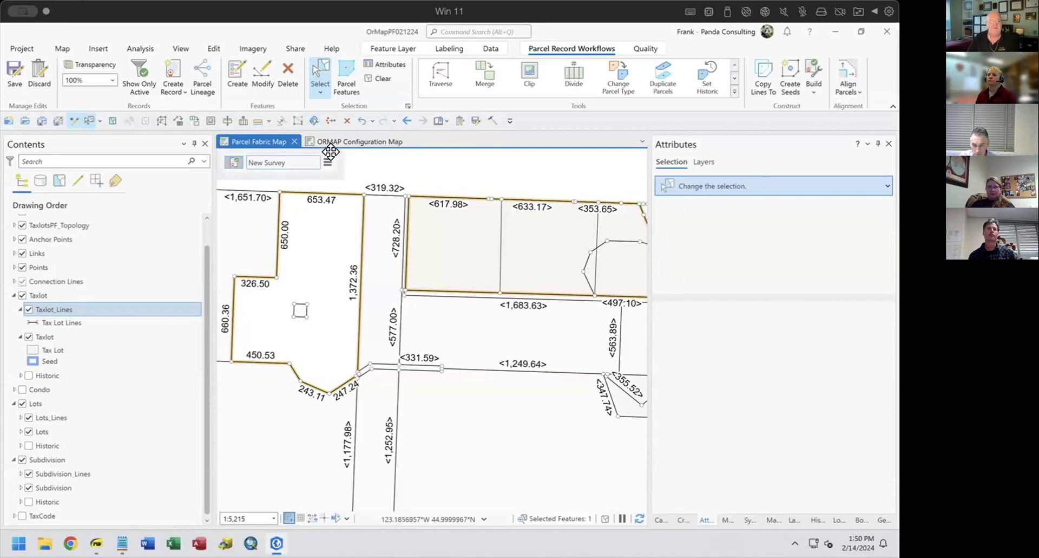
# Undo the taxlot's parcel type change.
pyautogui.click(359, 118)
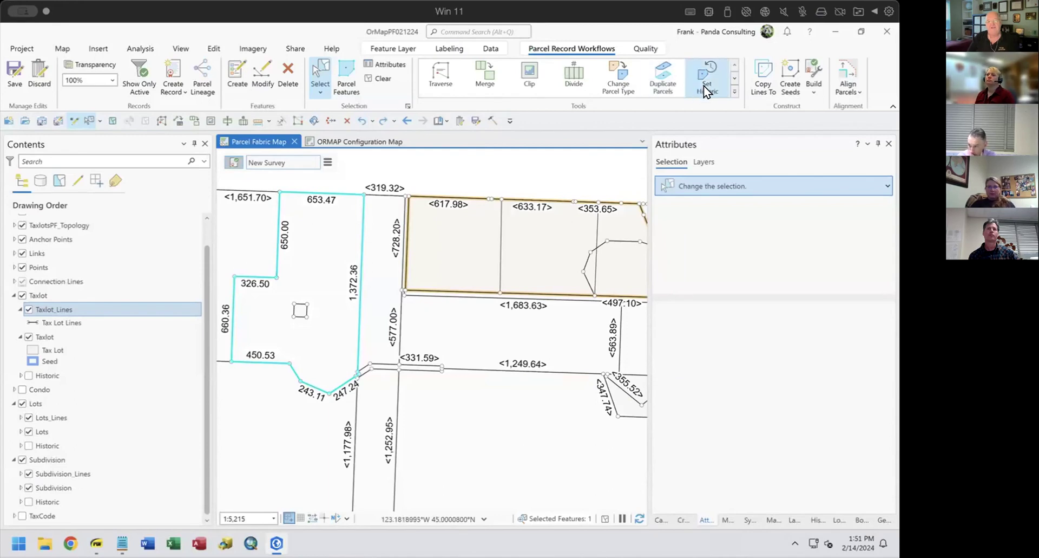
# Reselect the irregular taxlot and examine its attributes, including Created By Record and Retired By Record.
pyautogui.click(706, 519)
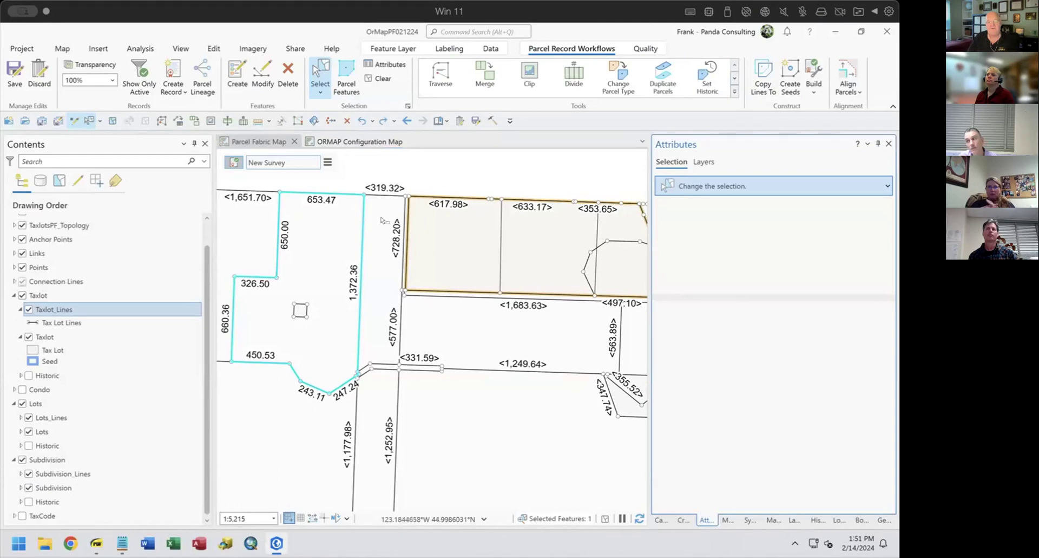
pyautogui.click(309, 234)
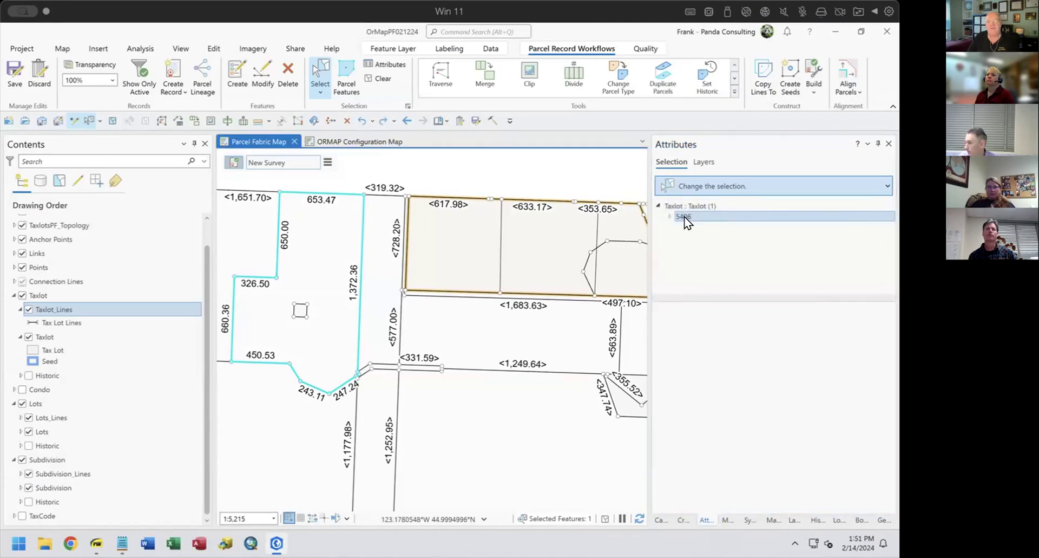
pyautogui.click(684, 216)
pyautogui.scroll(-3, 801, 428)
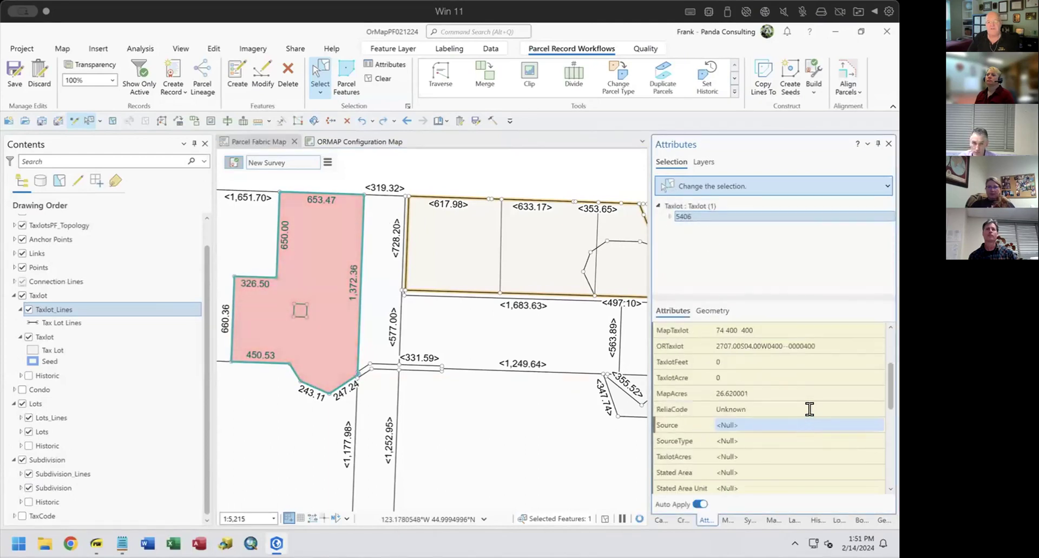
pyautogui.scroll(-3, 808, 409)
pyautogui.scroll(-3, 809, 409)
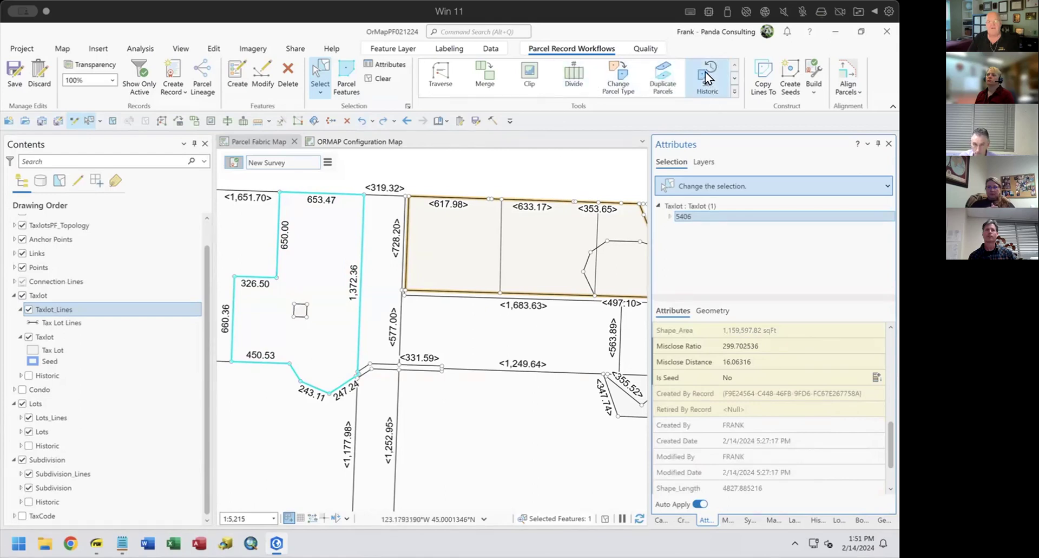
# Show the Historic layer of the Taxlot group and set the selected irregular taxlot as historic.
pyautogui.click(27, 375)
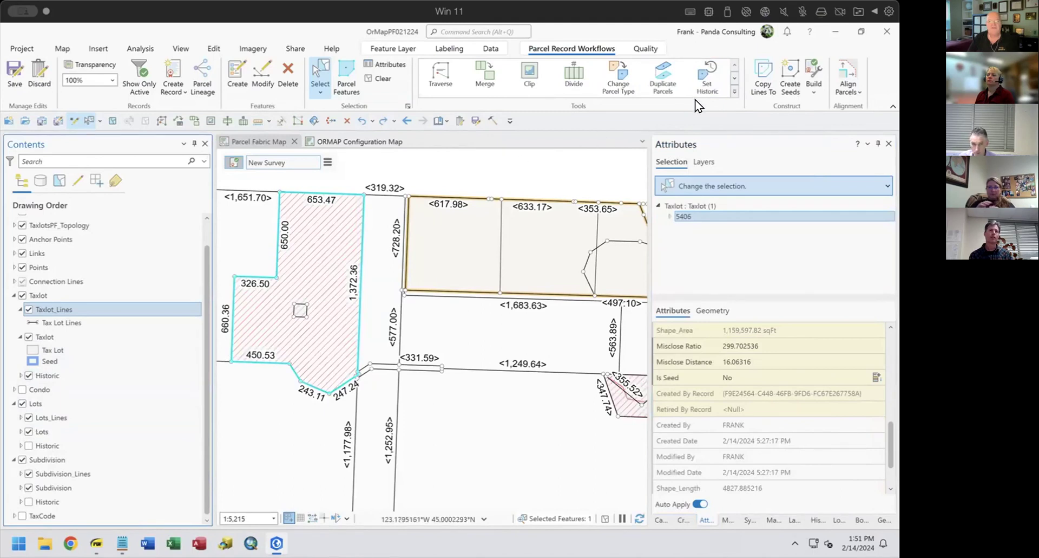
pyautogui.click(703, 70)
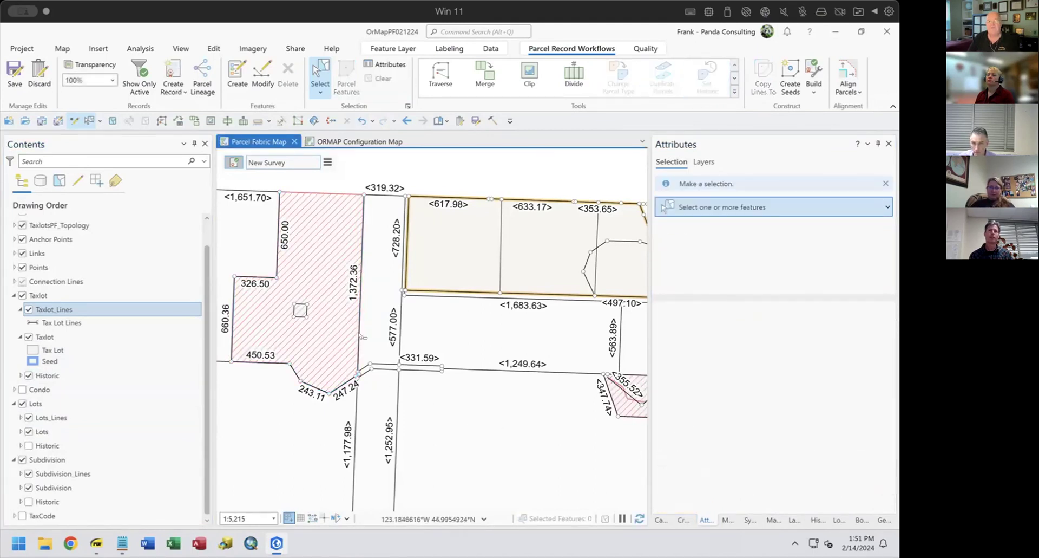
# Select the overlapping historic taxlots, compare their creating and retiring record attributes, and undo the last Set Historic operation.
pyautogui.click(324, 242)
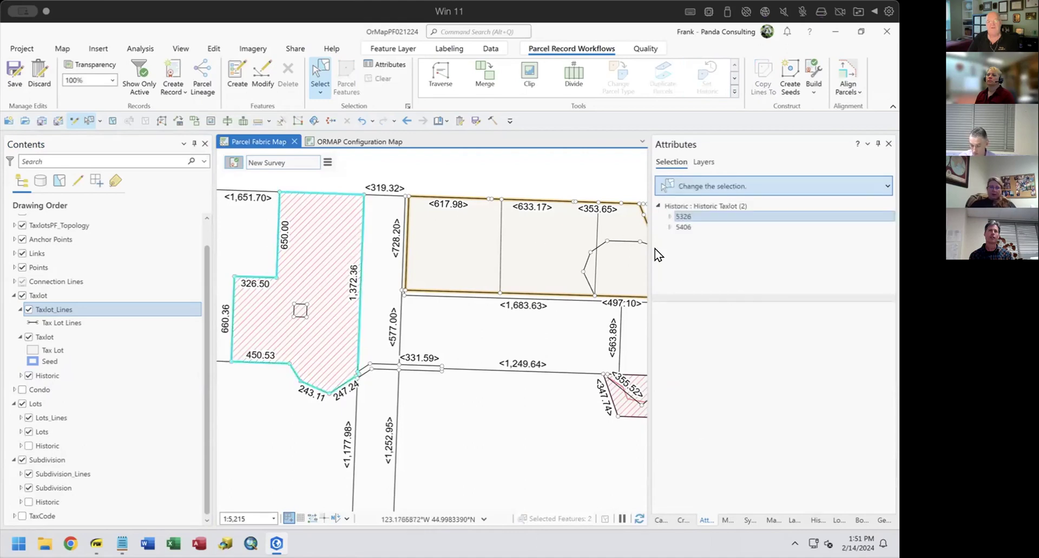
pyautogui.click(675, 225)
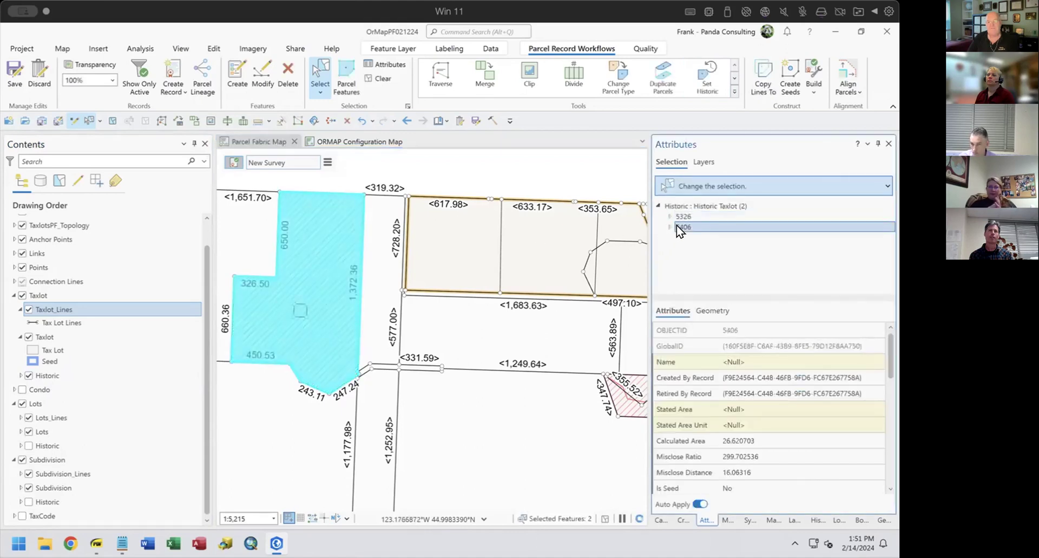
pyautogui.click(679, 214)
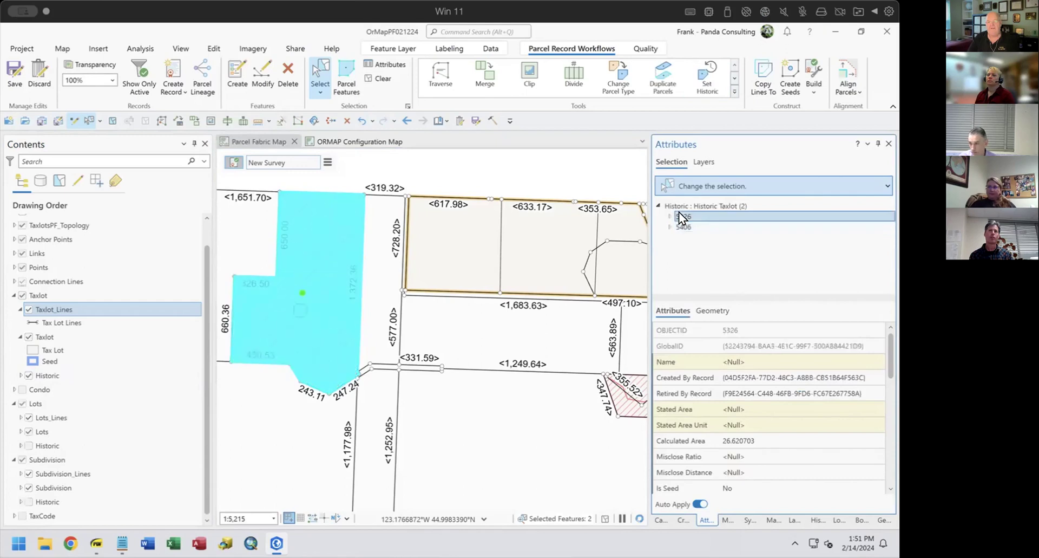
pyautogui.click(684, 226)
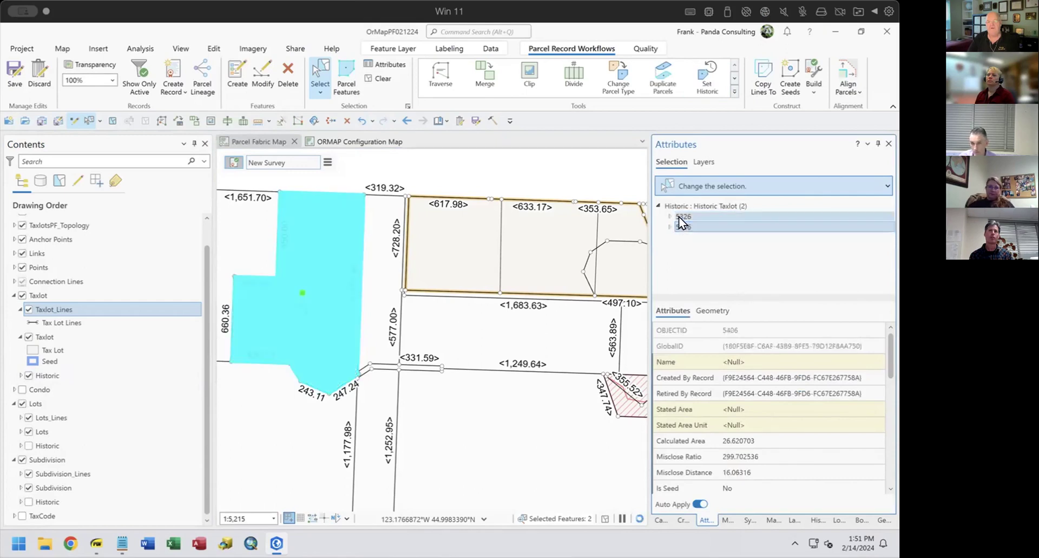
pyautogui.click(679, 216)
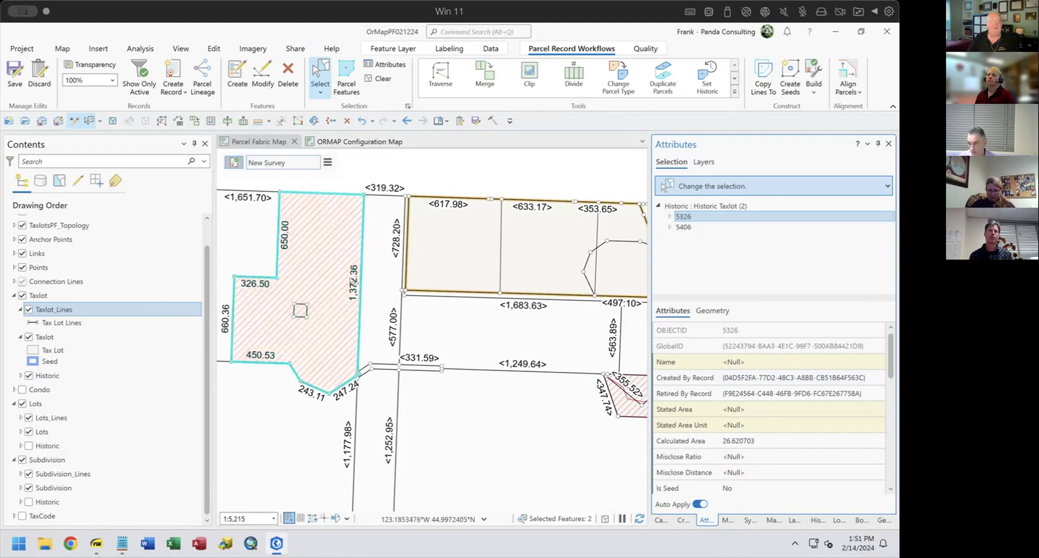
pyautogui.click(360, 120)
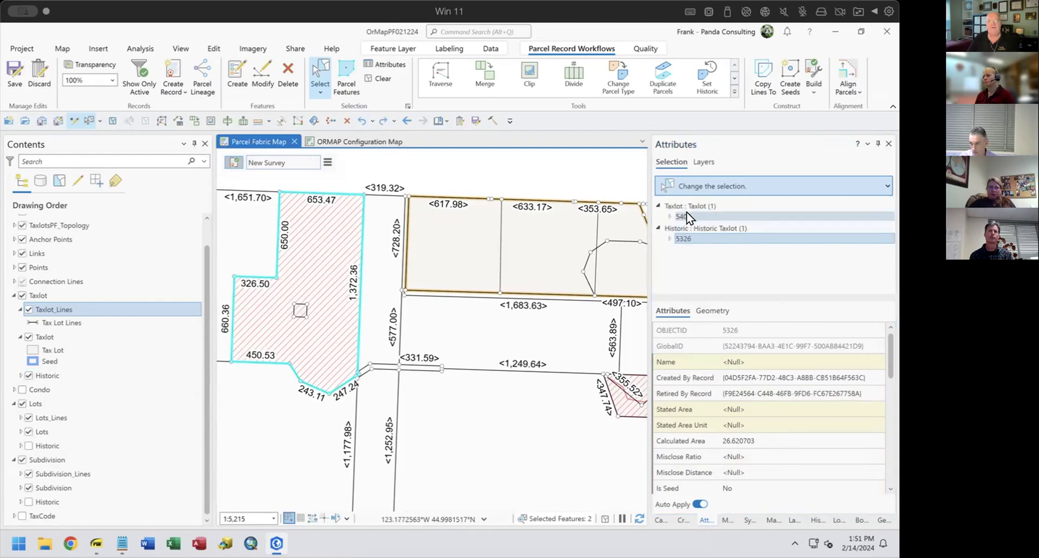
# Compare the record attributes of the overlapping current and historic taxlots, including the current taxlot's Created By Record and Retired By Record.
pyautogui.click(687, 216)
pyautogui.click(687, 238)
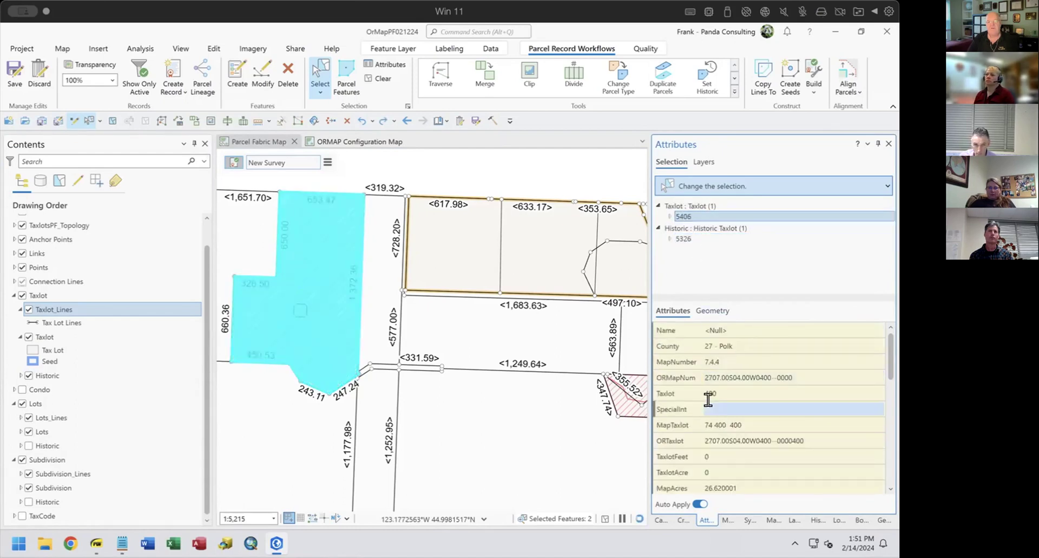
pyautogui.scroll(-9, 715, 408)
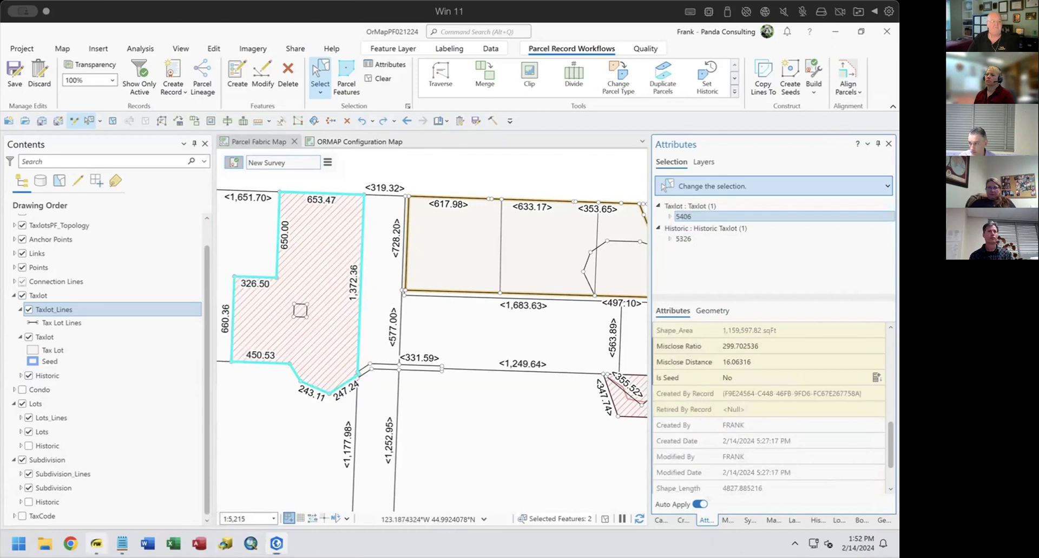
# Switch to the ORMAP Parcel Fabric Training PDF and advance to the Create Seeds slide.
pyautogui.click(97, 543)
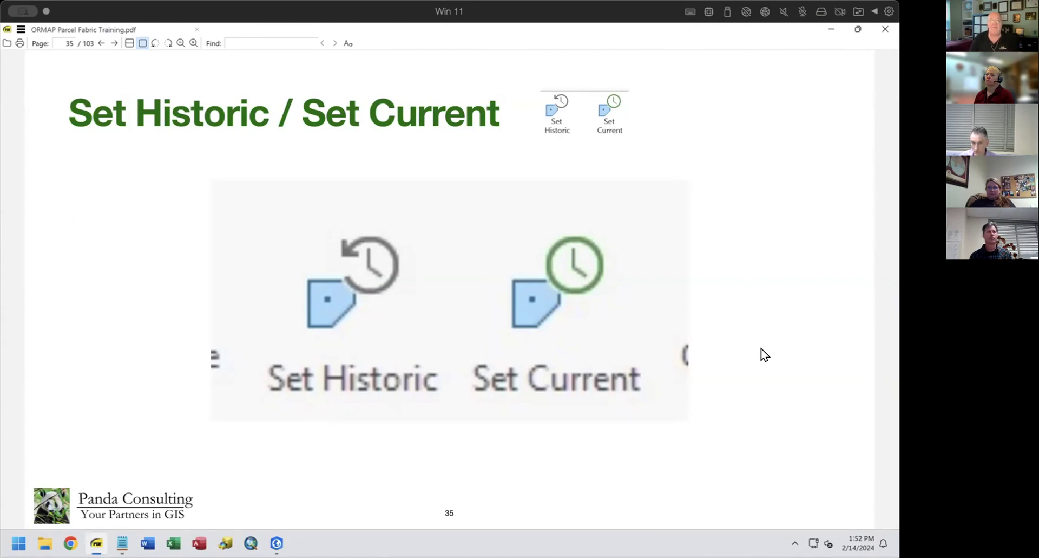
pyautogui.press('Right')
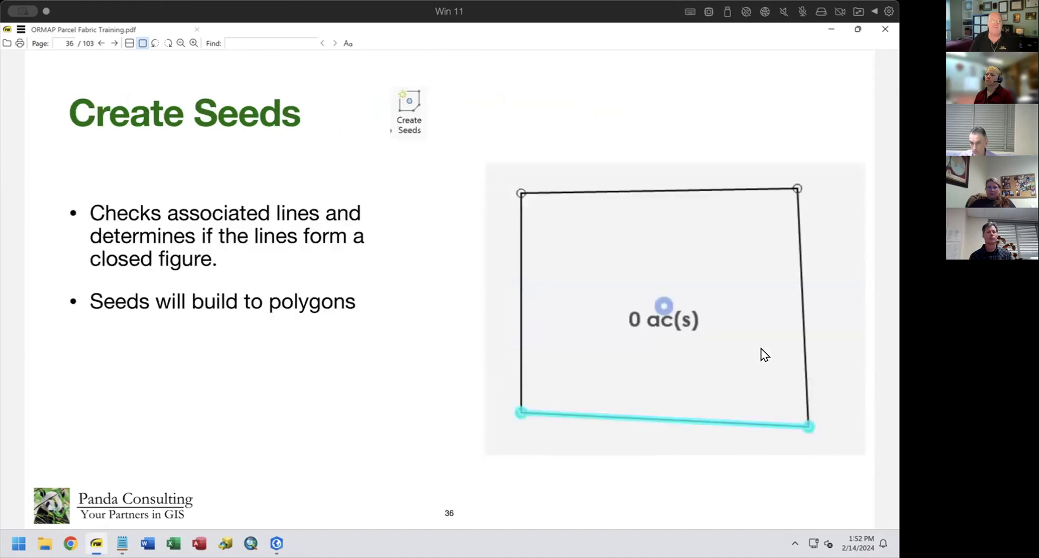
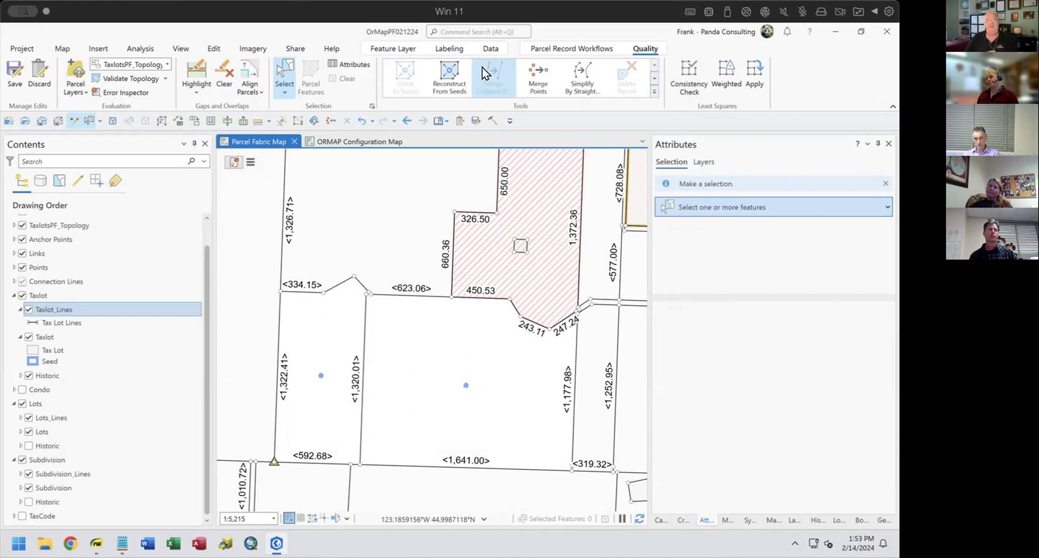
# Reconstruct the two adjacent taxlots from their seeds, and shrink both back to seeds.
pyautogui.click(448, 71)
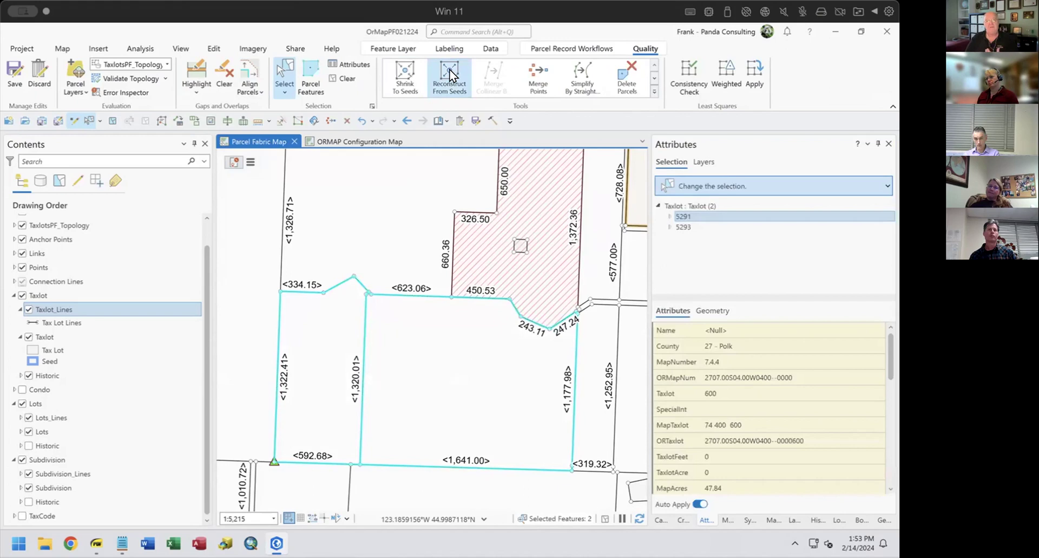
pyautogui.click(414, 77)
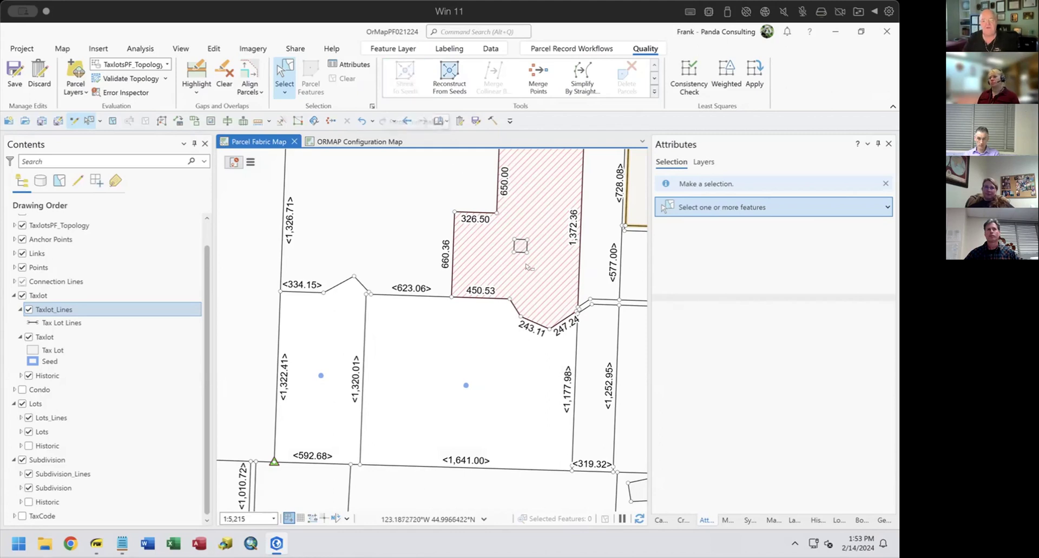
pyautogui.click(684, 520)
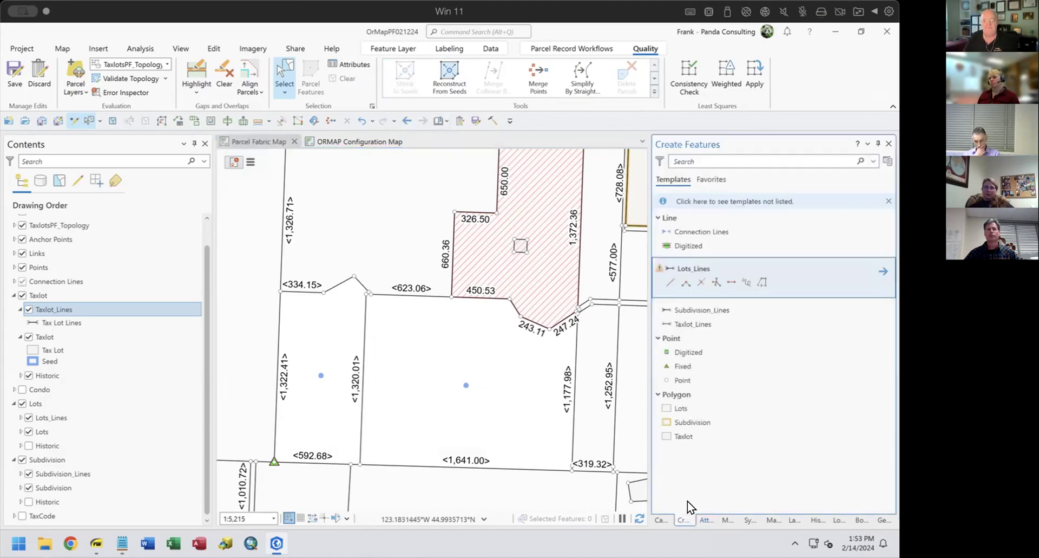
pyautogui.click(667, 321)
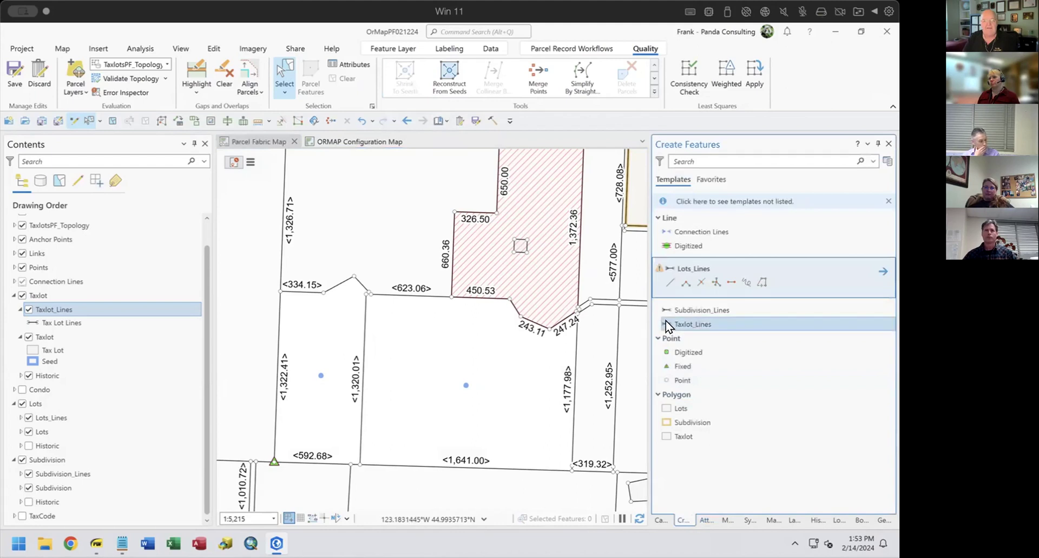
pyautogui.click(356, 460)
pyautogui.click(398, 416)
pyautogui.click(416, 346)
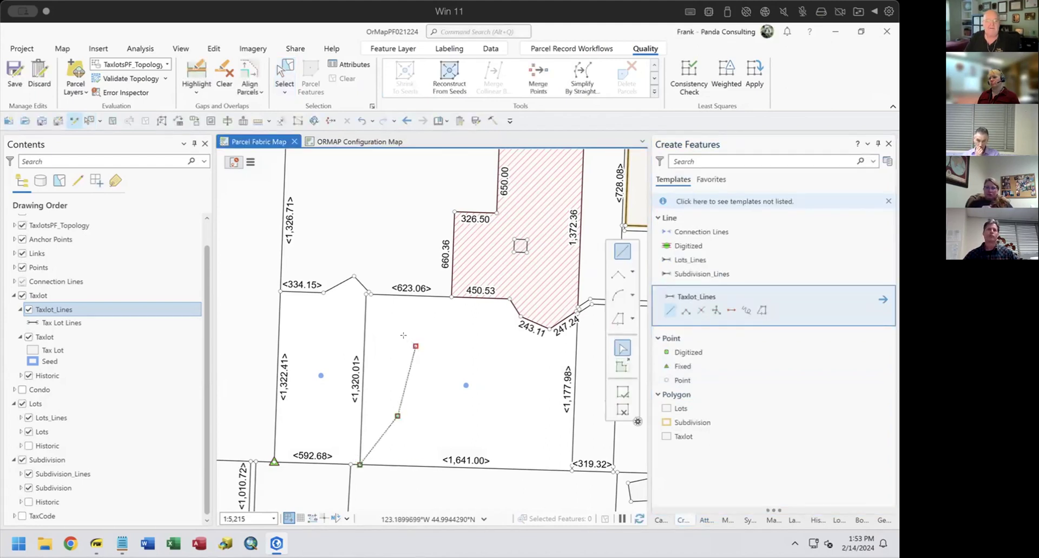
pyautogui.click(371, 295)
pyautogui.click(621, 409)
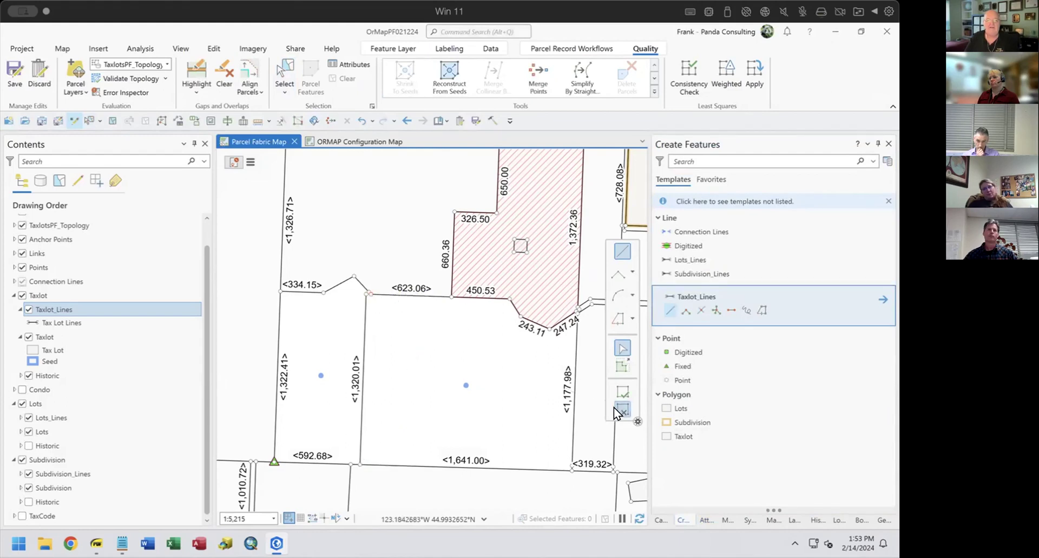
# Create a three-segment taxlot line bowing east of the two seeded taxlots' shared boundary, from its south end to its north end.
pyautogui.click(356, 457)
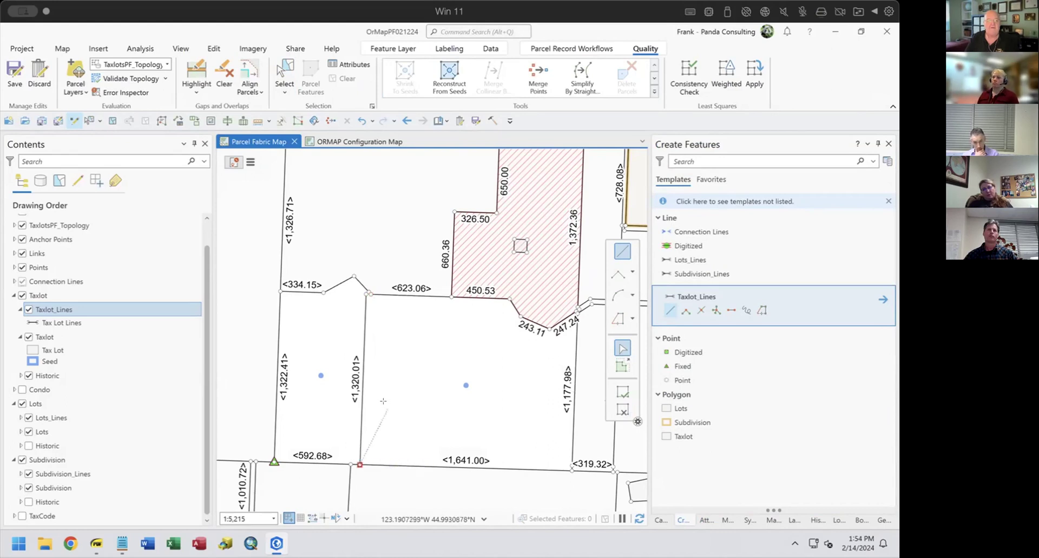
pyautogui.click(370, 294)
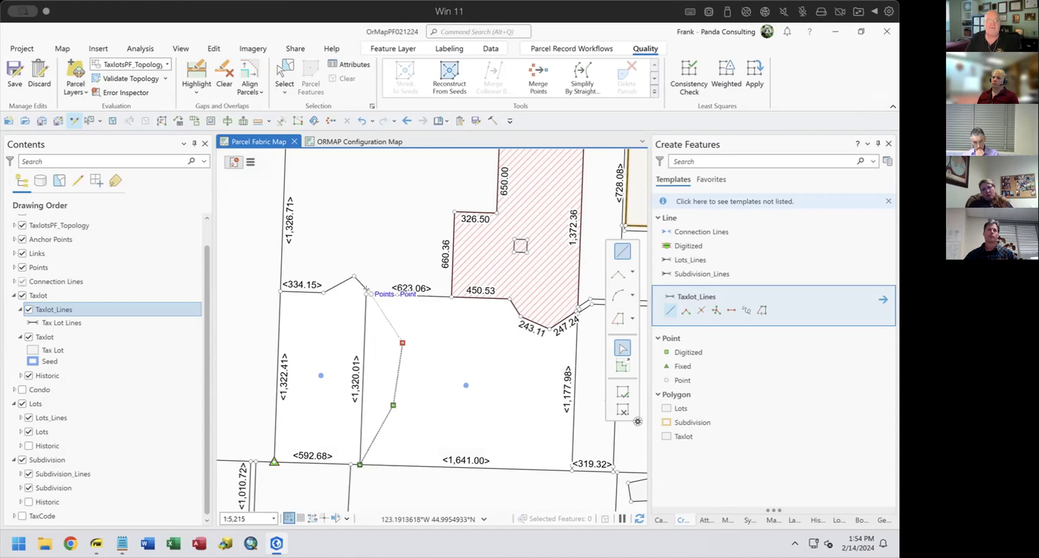
pyautogui.click(621, 388)
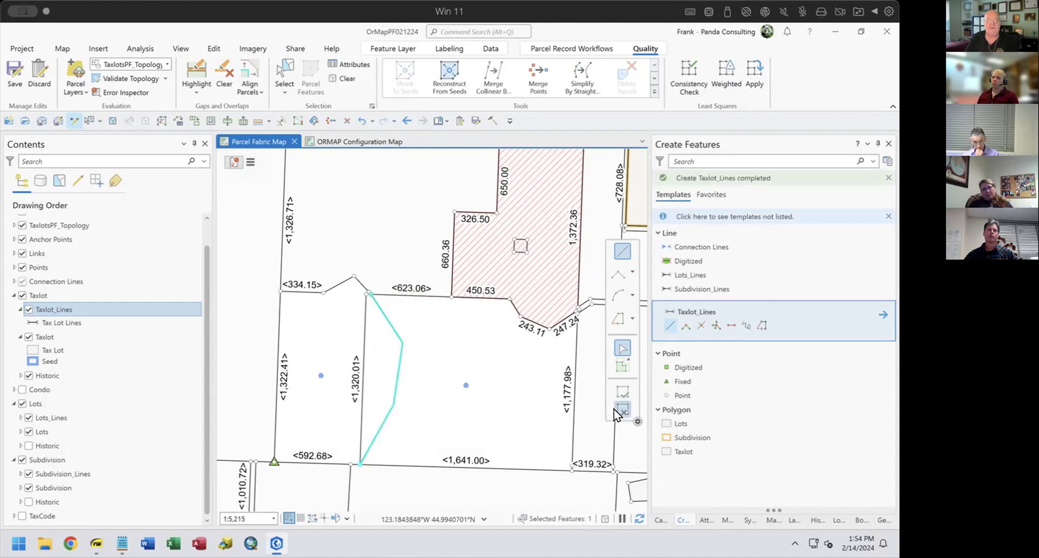
pyautogui.click(615, 409)
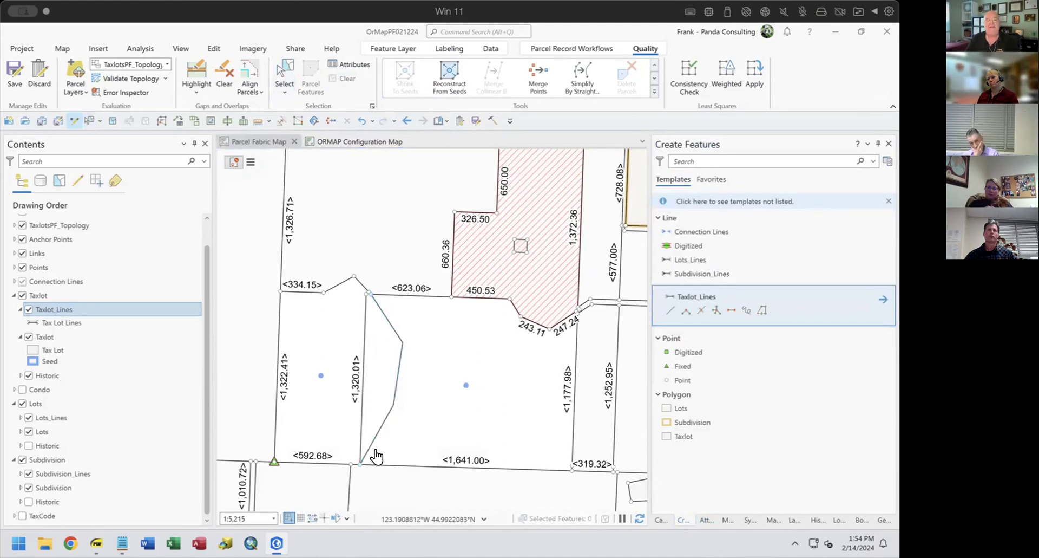
# Reconstruct the taxlots from their seeds around the added line, and undo the reconstruction and the line.
pyautogui.click(443, 74)
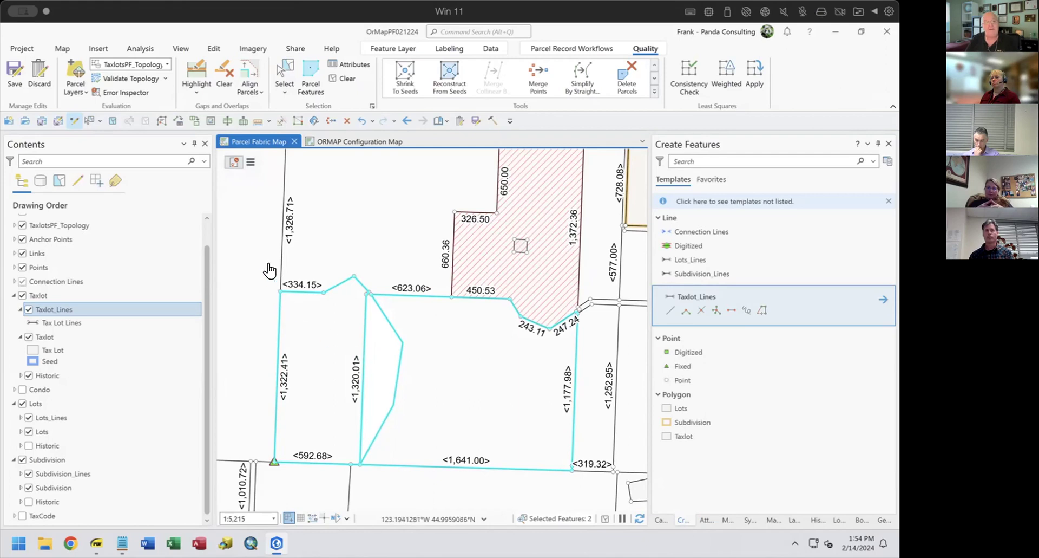
pyautogui.click(358, 118)
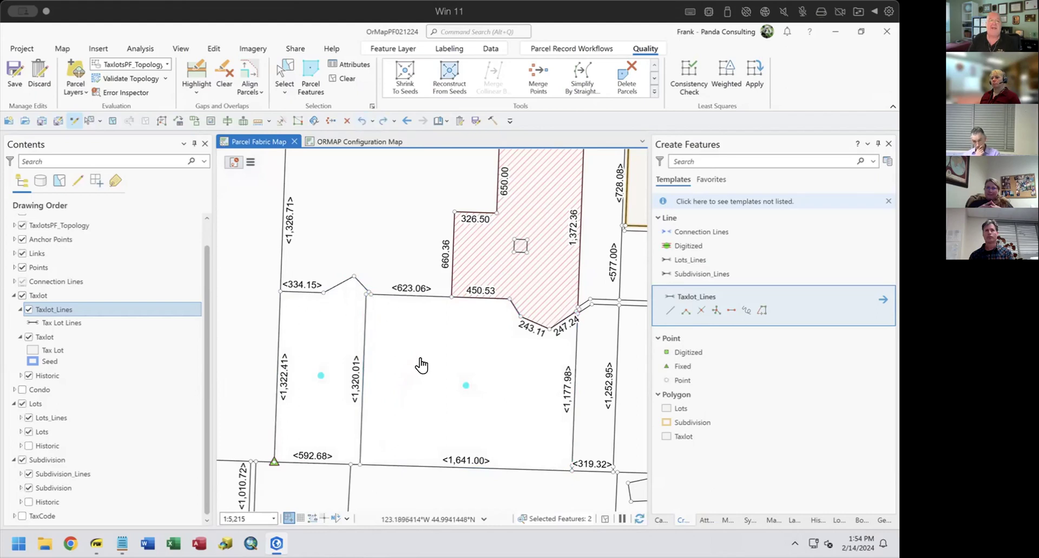
# Replace the geometry of the two taxlots' shared boundary line with a five-segment line bowing east between the same endpoints.
pyautogui.click(364, 330)
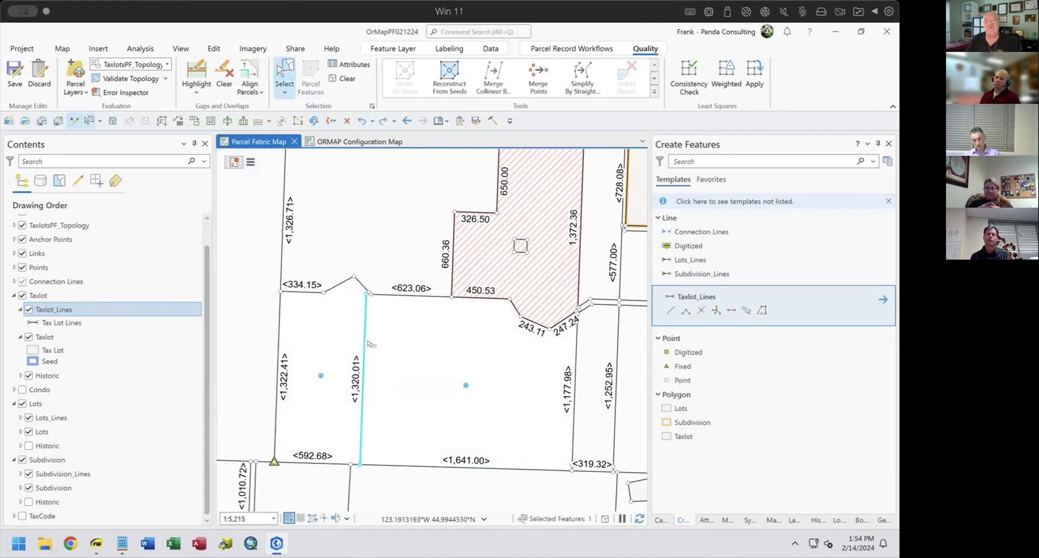
pyautogui.click(726, 519)
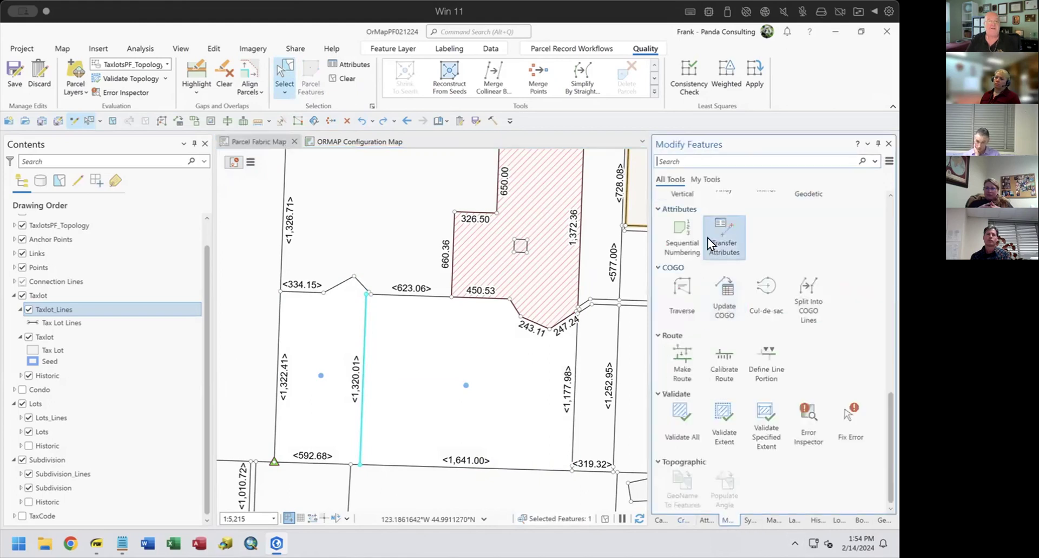
pyautogui.scroll(3, 765, 329)
pyautogui.scroll(4, 765, 328)
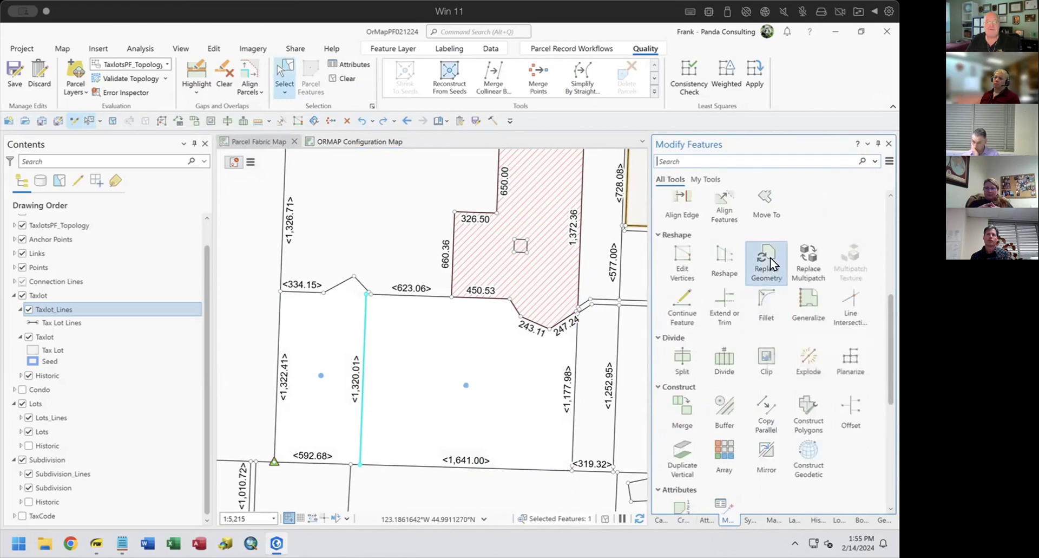
pyautogui.click(724, 263)
pyautogui.click(767, 255)
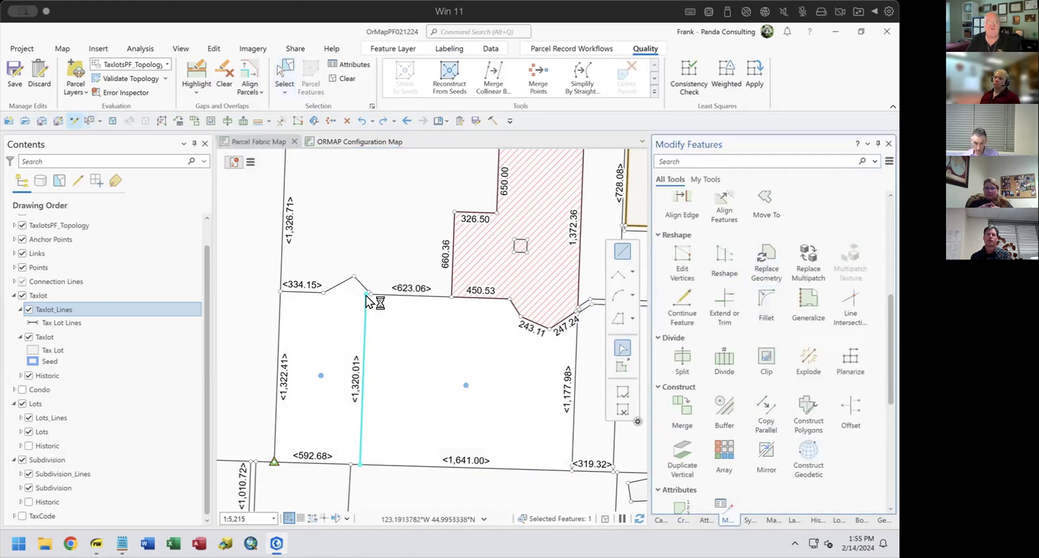
pyautogui.click(366, 294)
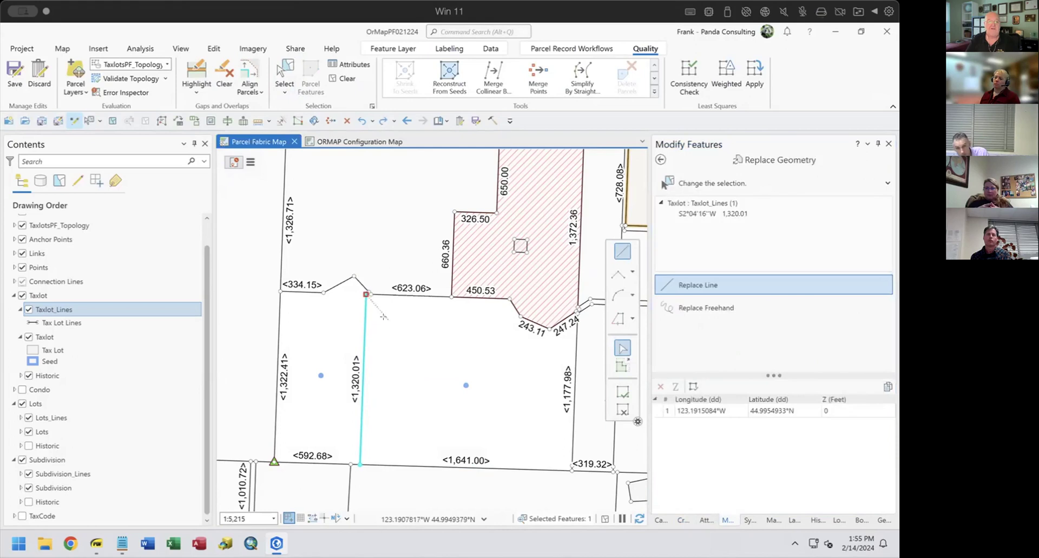
pyautogui.click(392, 324)
pyautogui.click(406, 368)
pyautogui.click(398, 410)
pyautogui.click(381, 438)
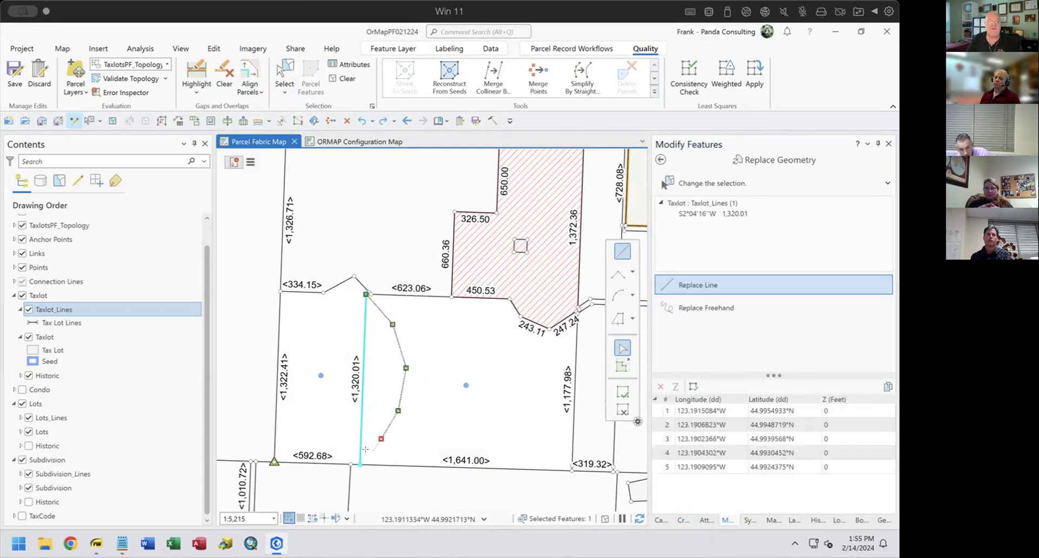
pyautogui.click(360, 464)
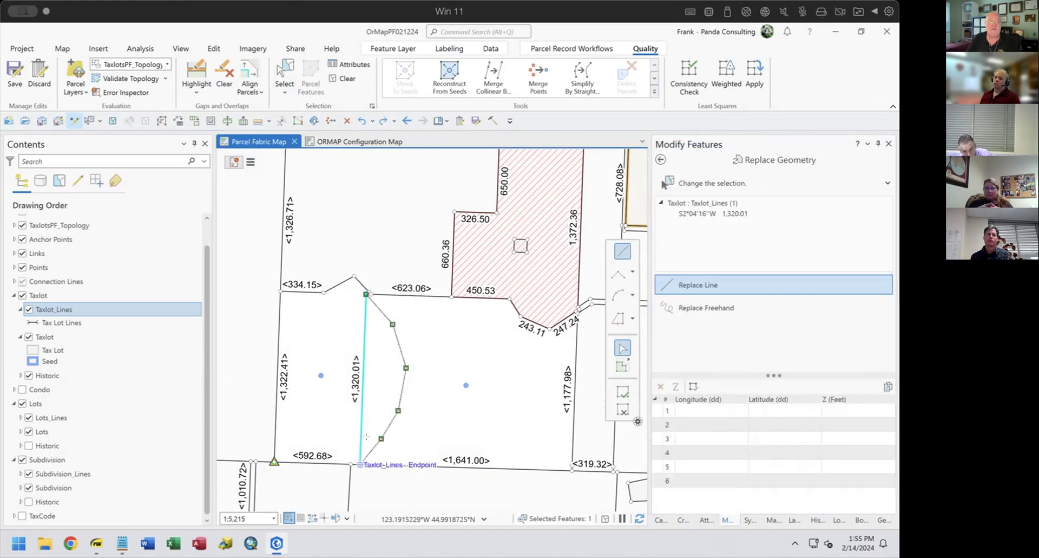
pyautogui.click(619, 395)
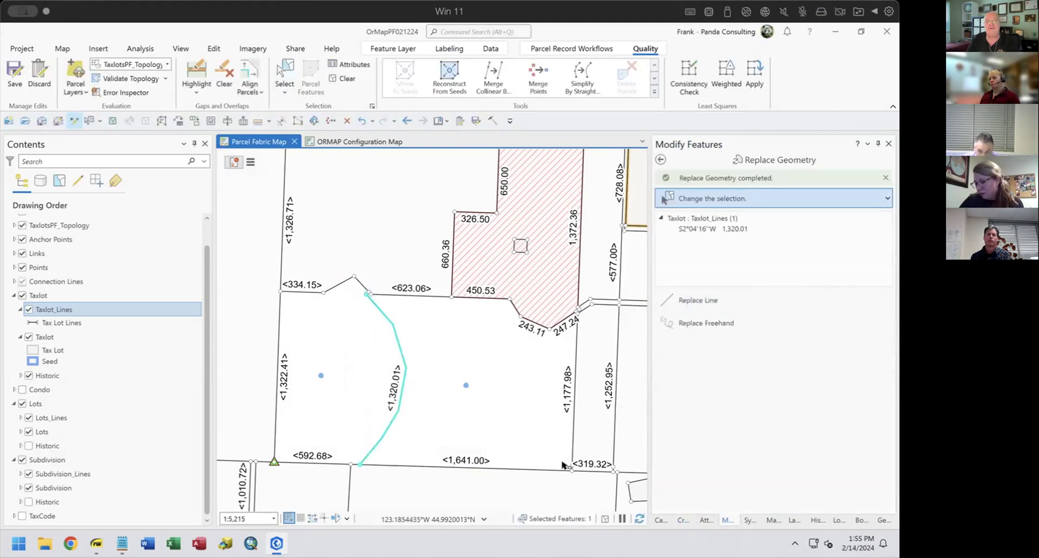
# Reconstruct the two taxlots from their seeds using the reshaped shared boundary.
pyautogui.click(446, 69)
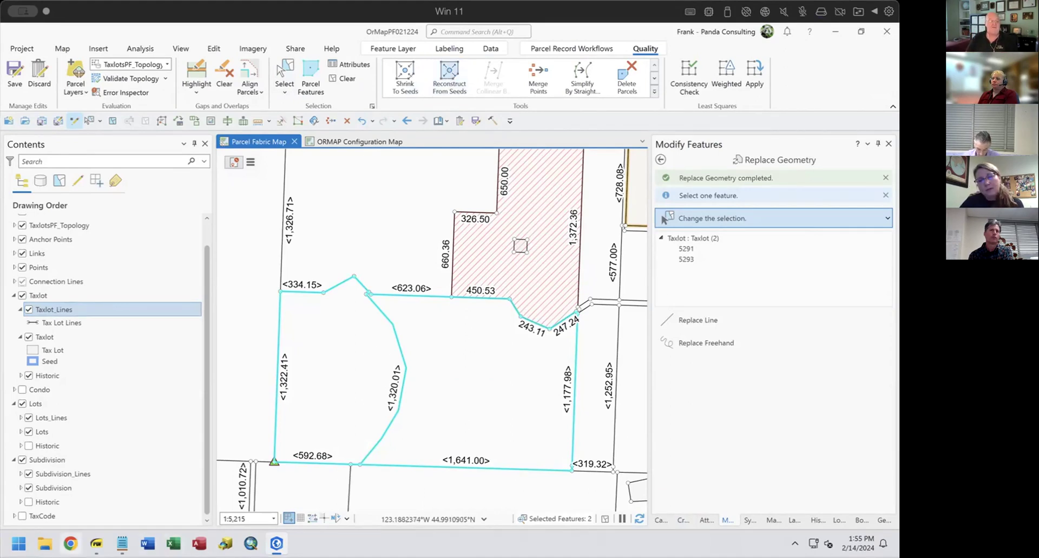
# Switch to the training PDF and go through the Shrink to Seed, Reconstruct from Seed, Delete Parcels and Merge Points slides.
pyautogui.click(96, 543)
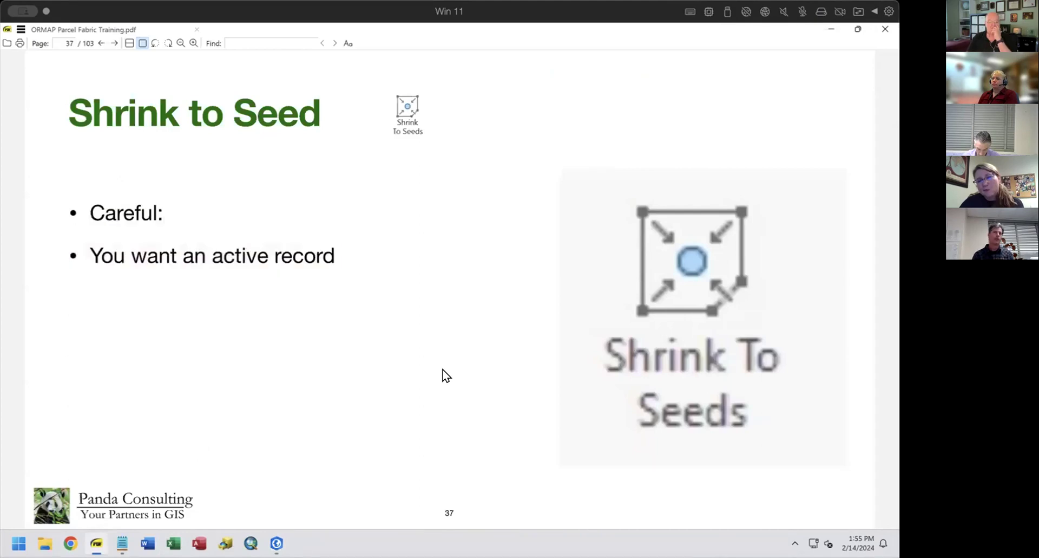
pyautogui.press('pagedown')
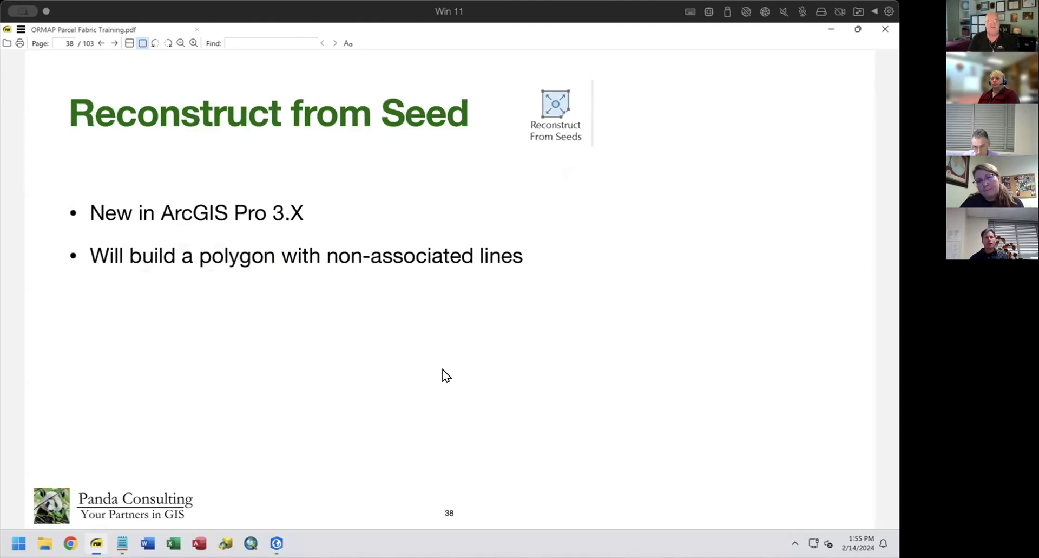
pyautogui.press('pagedown')
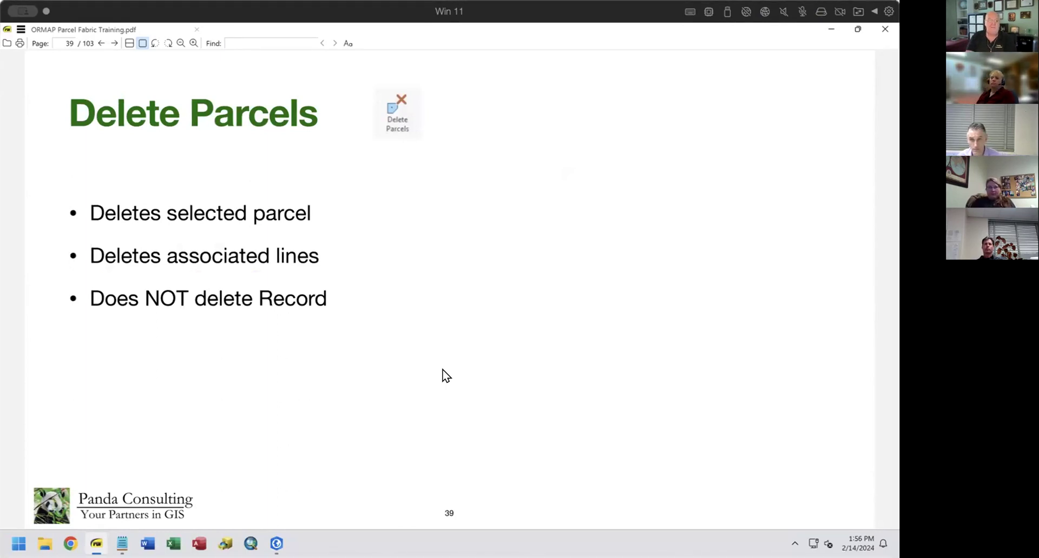
pyautogui.press('pagedown')
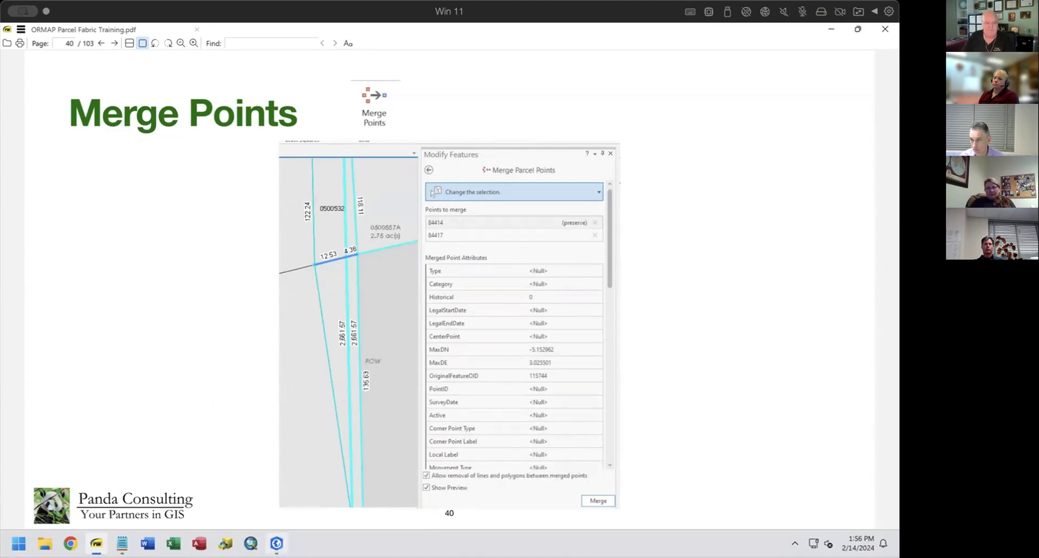
# Switch back to ArcGIS Pro, clear the taxlot selection, and select the three parcel points along the north boundary with Merge Points.
pyautogui.click(277, 543)
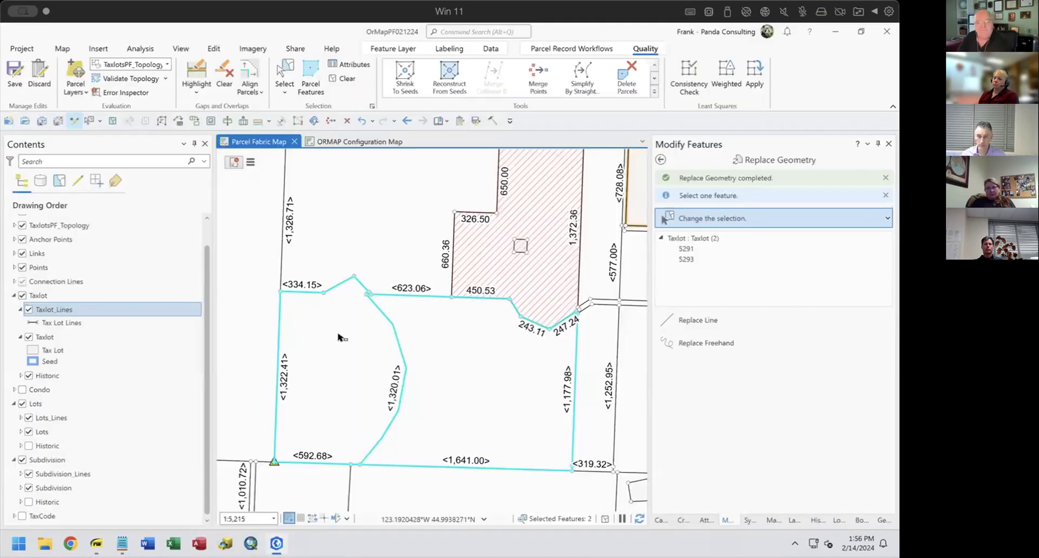
pyautogui.click(346, 78)
pyautogui.moveTo(563, 343); pyautogui.dragTo(463, 454)
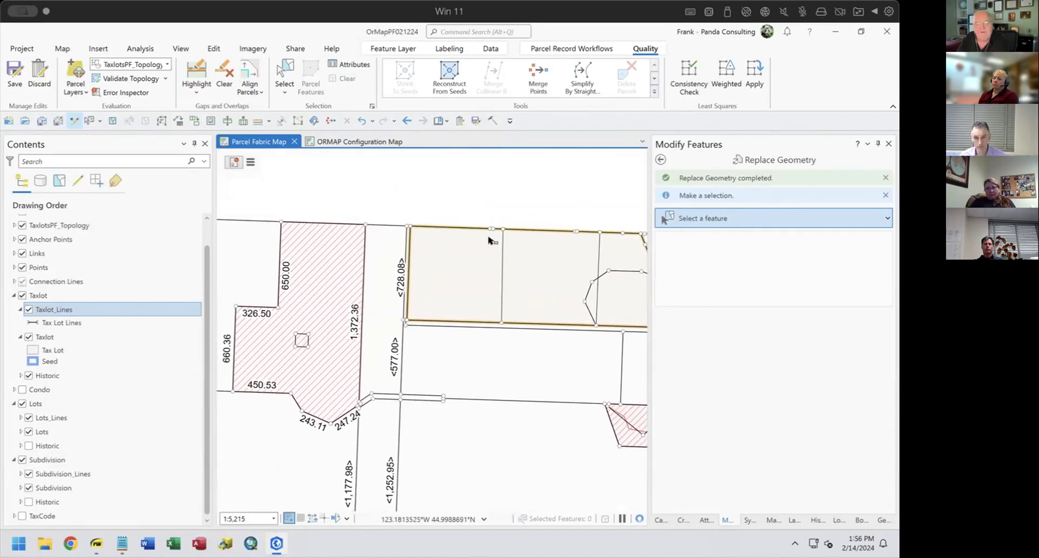
pyautogui.scroll(-2, 494, 232)
pyautogui.scroll(5, 491, 231)
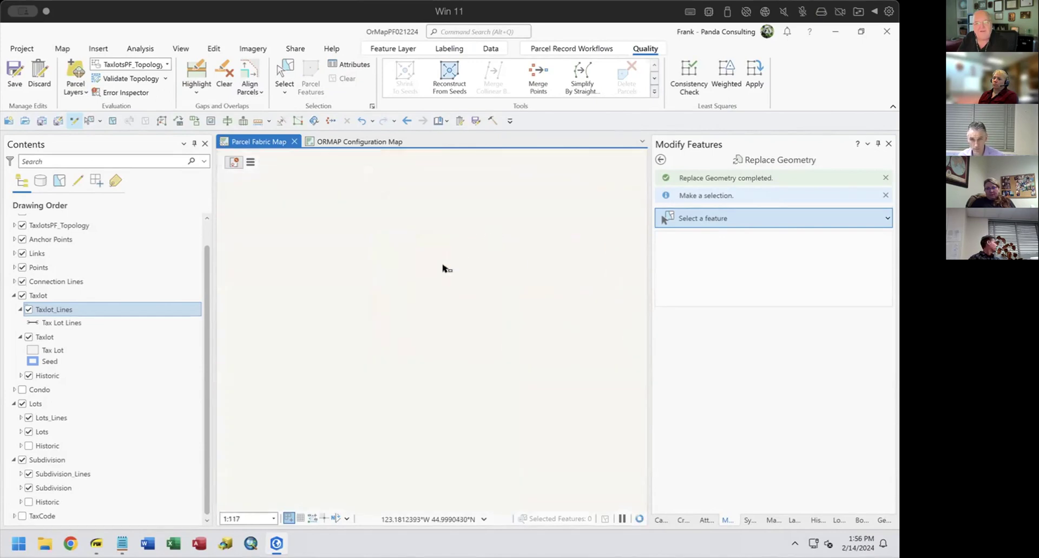
pyautogui.scroll(-1, 415, 260)
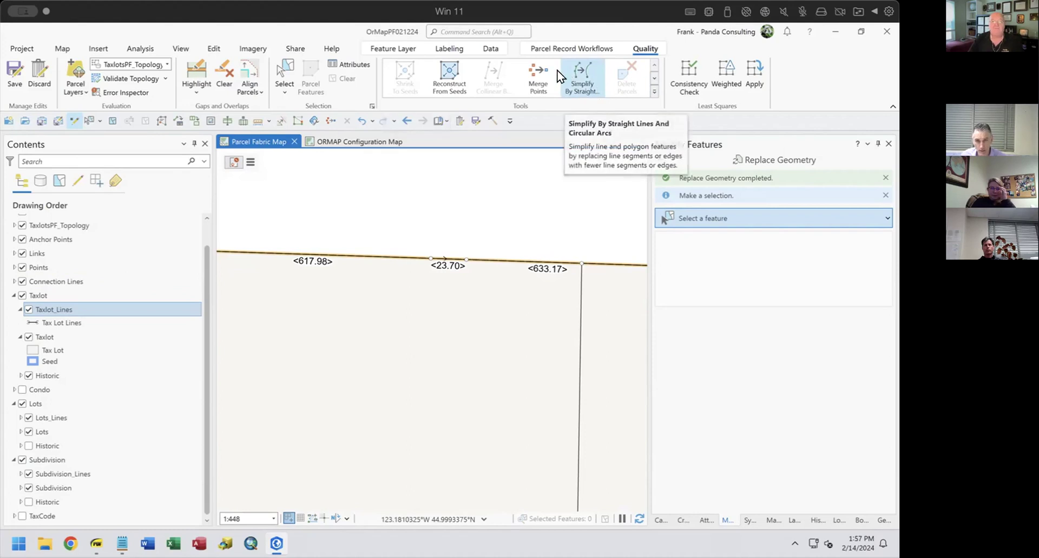
pyautogui.click(529, 66)
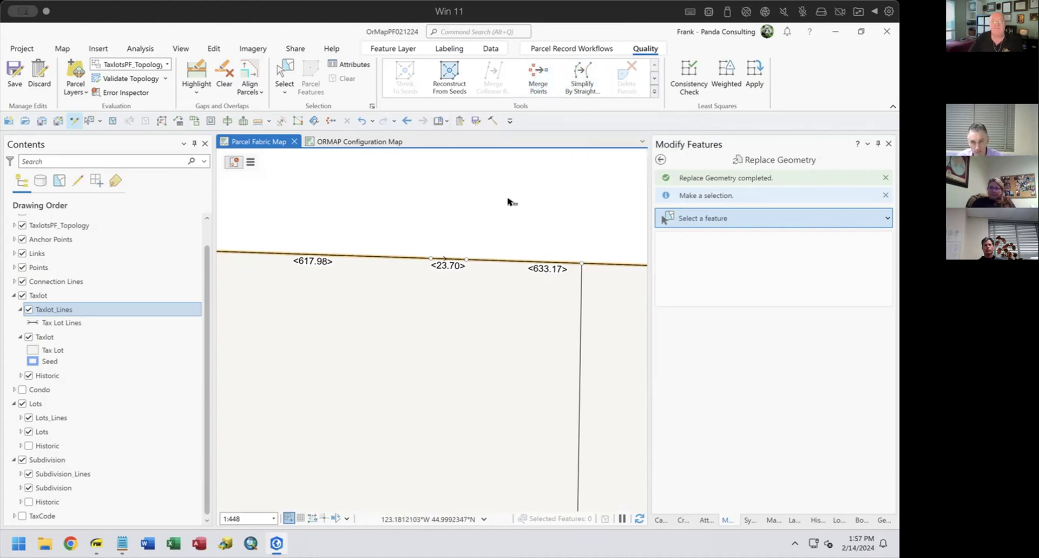
pyautogui.moveTo(417, 240); pyautogui.dragTo(595, 291)
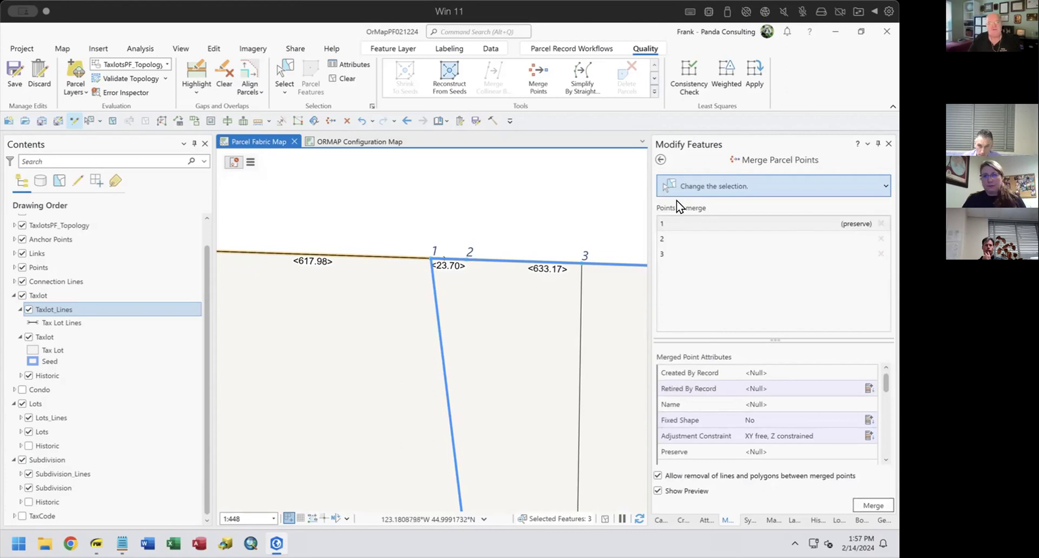
# Preview the merge with point 2 and point 3 preserved in turn, and settle on point 2 as the preserved point.
pyautogui.click(667, 236)
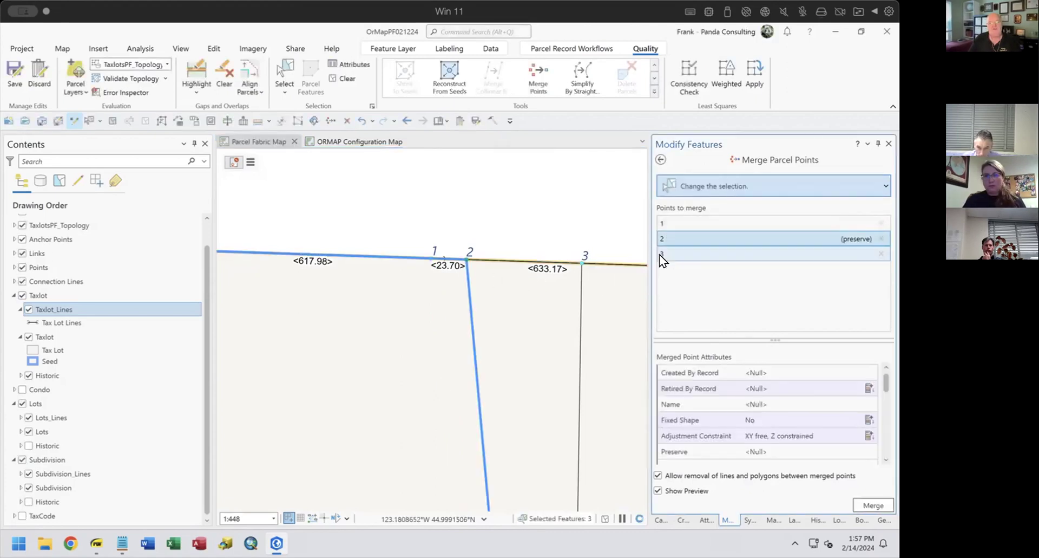
pyautogui.click(661, 254)
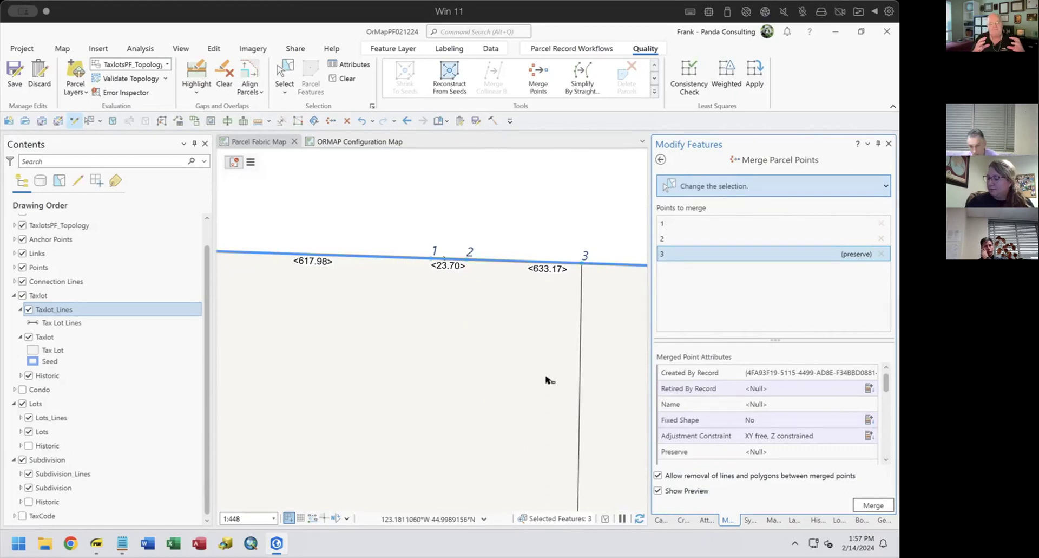
pyautogui.click(667, 237)
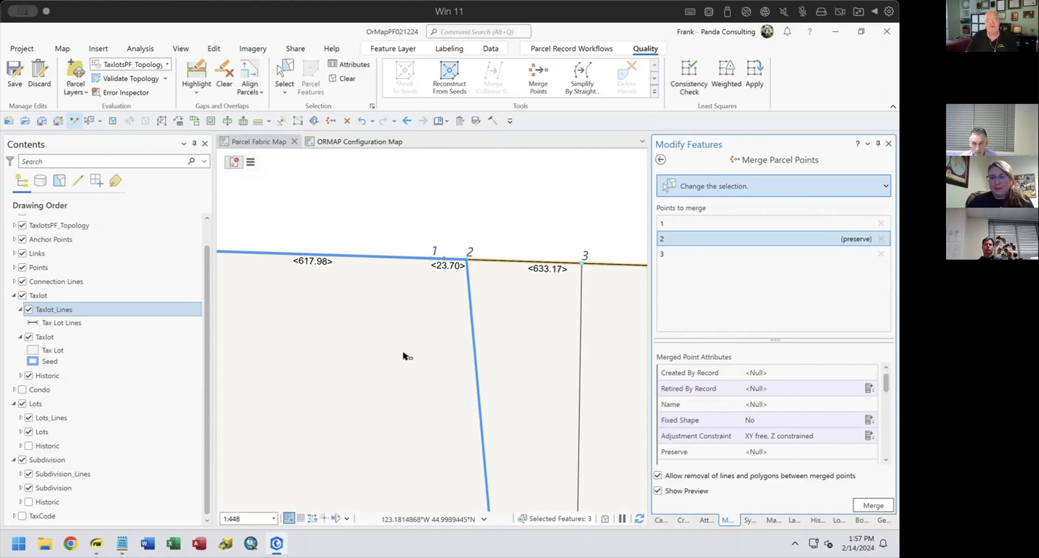
pyautogui.click(658, 252)
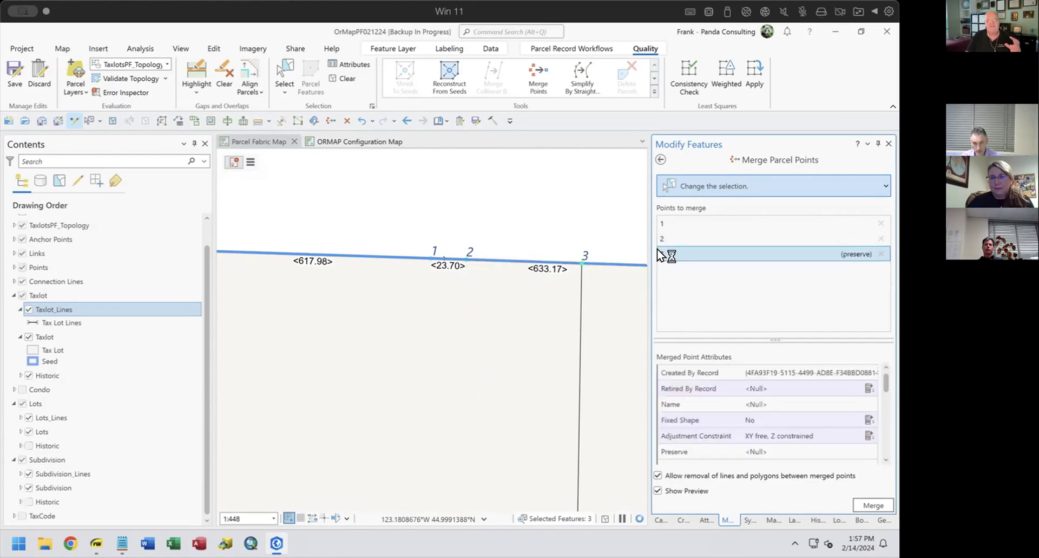
pyautogui.click(669, 238)
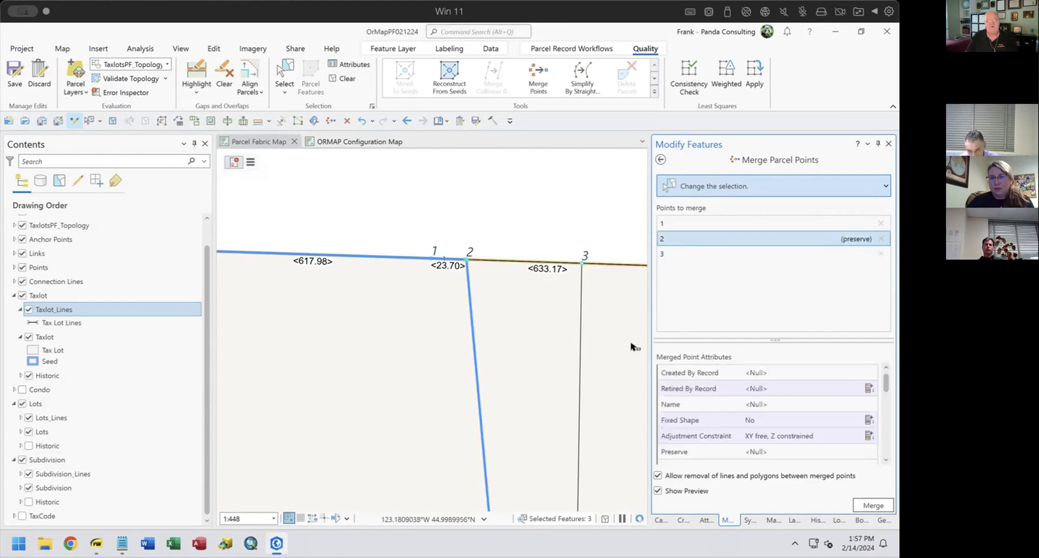
# Merge the three parcel points into point 2, clear the selection, and undo the merge.
pyautogui.click(865, 501)
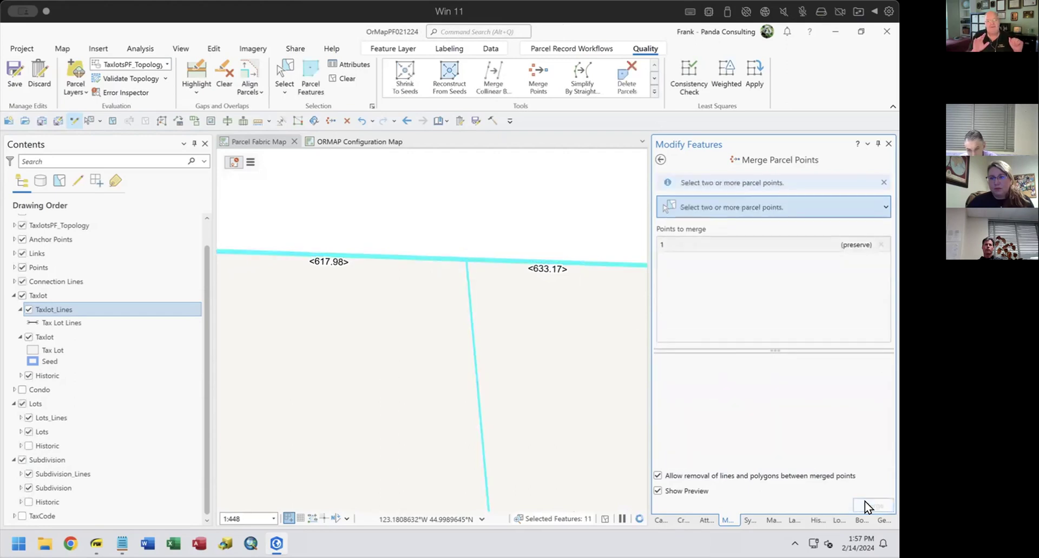
pyautogui.click(529, 216)
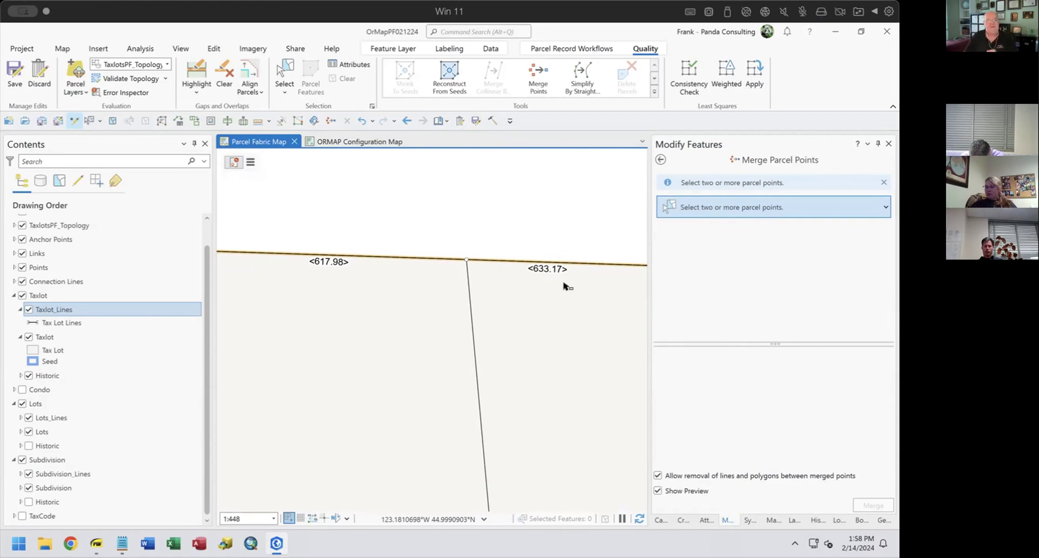
pyautogui.click(359, 120)
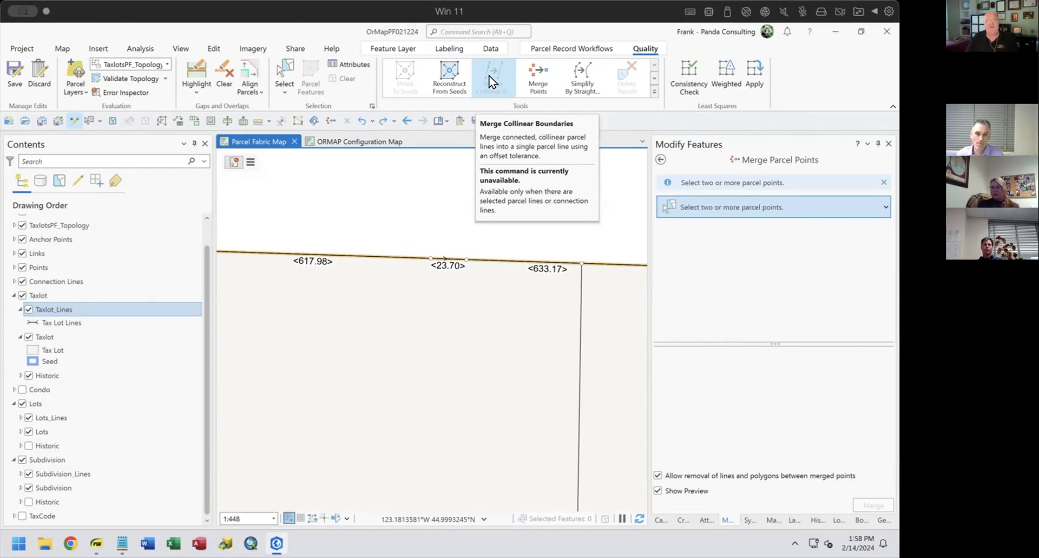
# Examine boundary points across the surrounding taxlots for another place suited to a quality tool demonstration.
pyautogui.scroll(3, 401, 406)
pyautogui.scroll(-12, 399, 400)
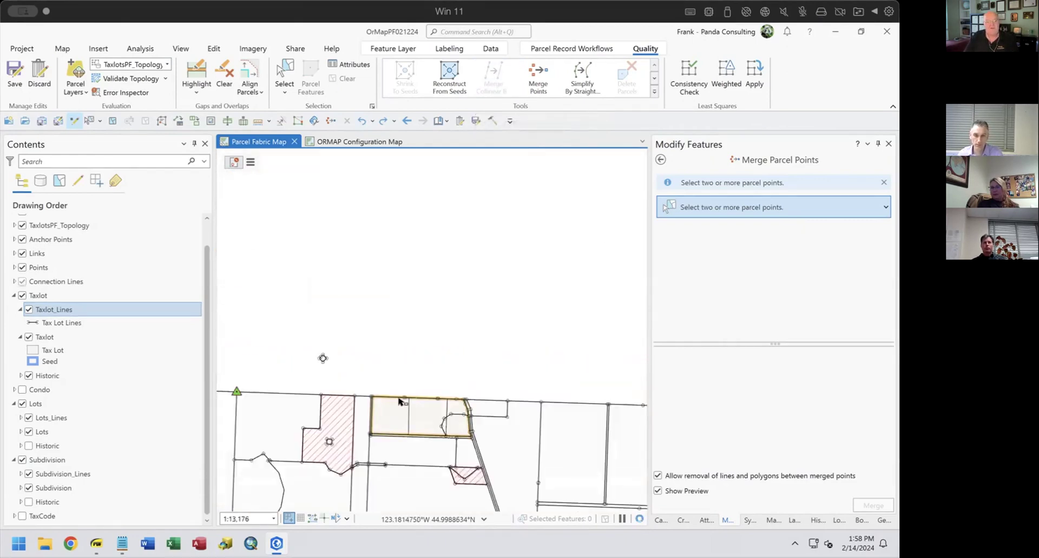
pyautogui.moveTo(400, 401); pyautogui.dragTo(453, 494)
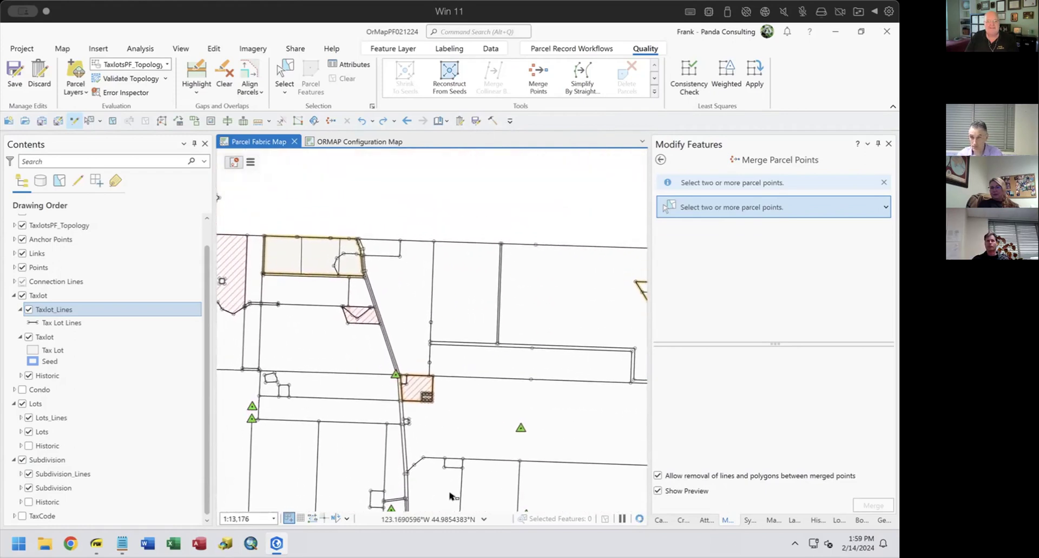
pyautogui.scroll(3, 424, 337)
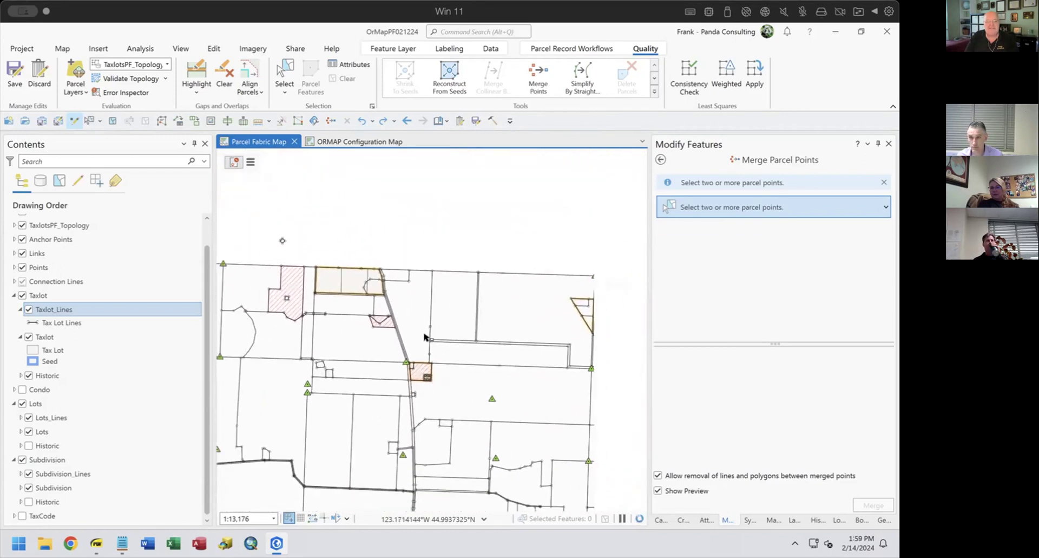
pyautogui.scroll(10, 424, 335)
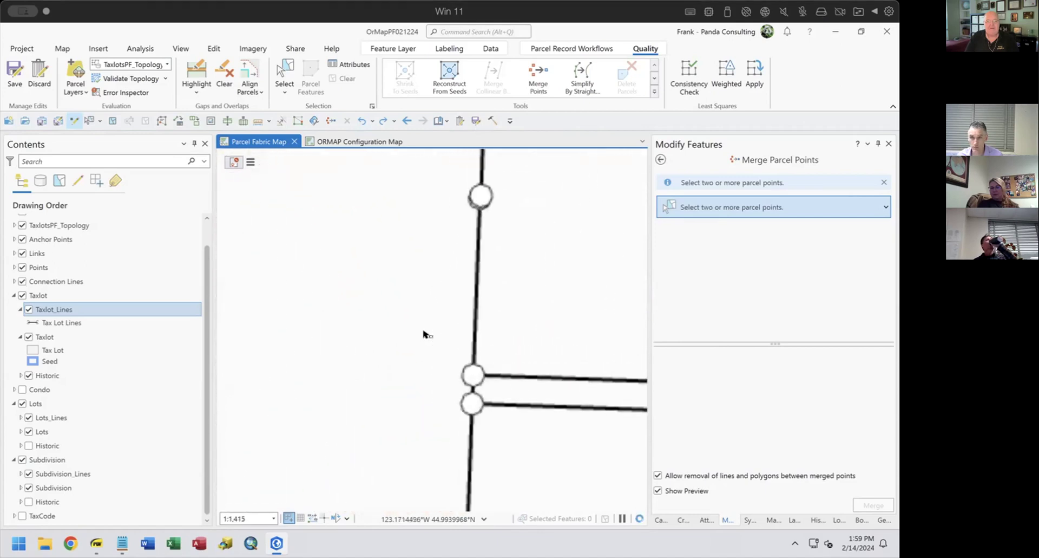
pyautogui.moveTo(388, 459)
pyautogui.mouseDown()
pyautogui.moveTo(371, 313)
pyautogui.moveTo(445, 272)
pyautogui.moveTo(474, 279)
pyautogui.moveTo(274, 318)
pyautogui.mouseUp()
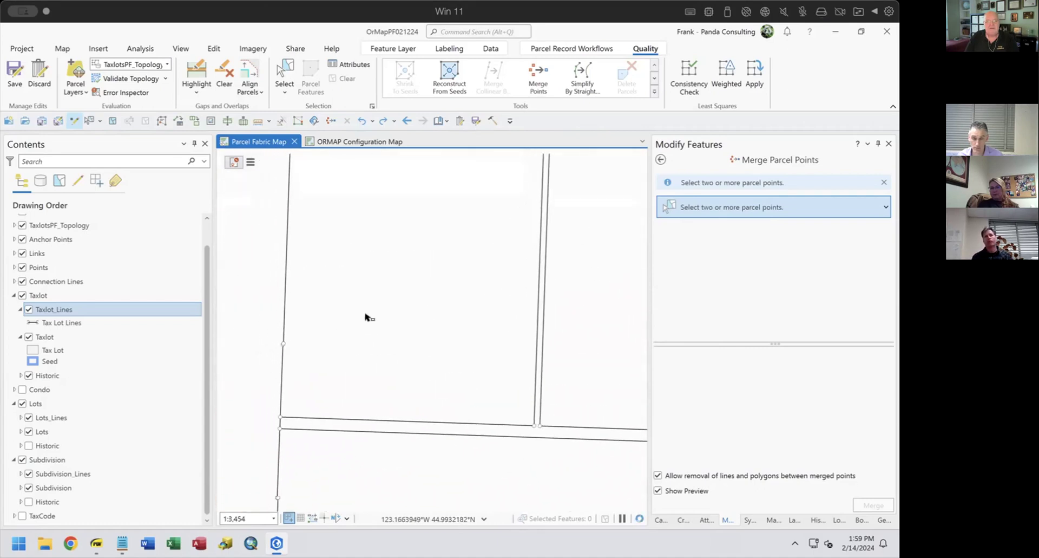
pyautogui.moveTo(372, 337); pyautogui.dragTo(578, 446)
pyautogui.moveTo(379, 327); pyautogui.dragTo(559, 342)
pyautogui.moveTo(312, 388); pyautogui.dragTo(549, 366)
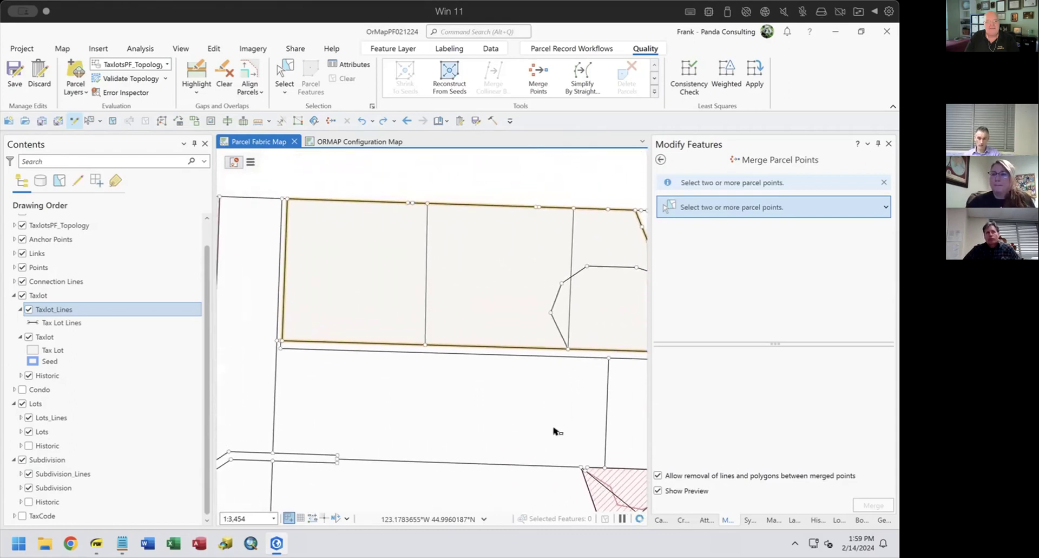
pyautogui.moveTo(553, 429)
pyautogui.mouseDown()
pyautogui.moveTo(500, 276)
pyautogui.moveTo(480, 260)
pyautogui.moveTo(390, 313)
pyautogui.moveTo(596, 336)
pyautogui.moveTo(452, 277)
pyautogui.moveTo(592, 400)
pyautogui.moveTo(462, 364)
pyautogui.moveTo(574, 382)
pyautogui.mouseUp()
pyautogui.moveTo(511, 412); pyautogui.dragTo(480, 273)
pyautogui.scroll(2, 509, 390)
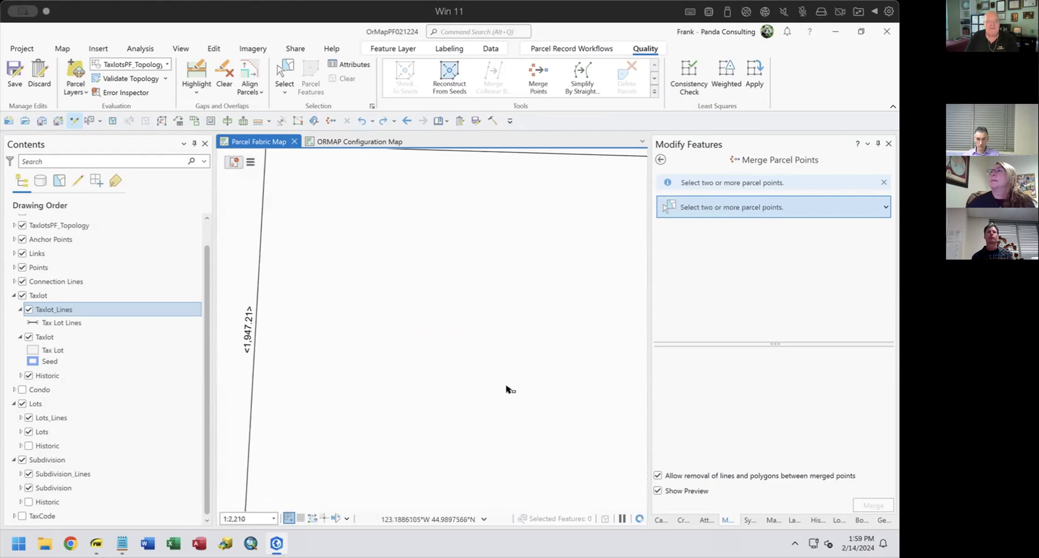
# Examine the two nearby junction points where the bowed boundary line and the southern taxlots' dividing line meet the shared boundary.
pyautogui.scroll(-5, 508, 388)
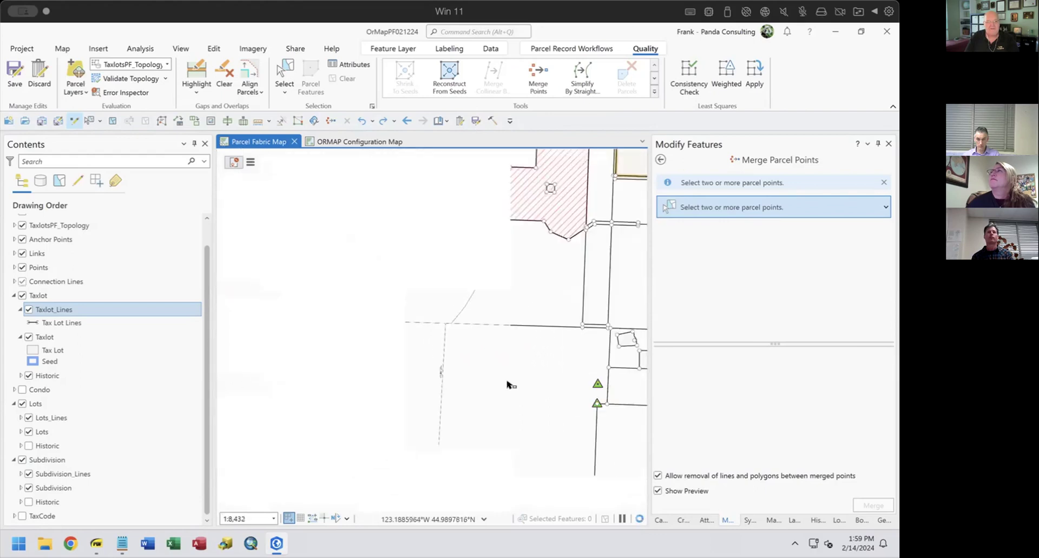
pyautogui.scroll(3, 471, 335)
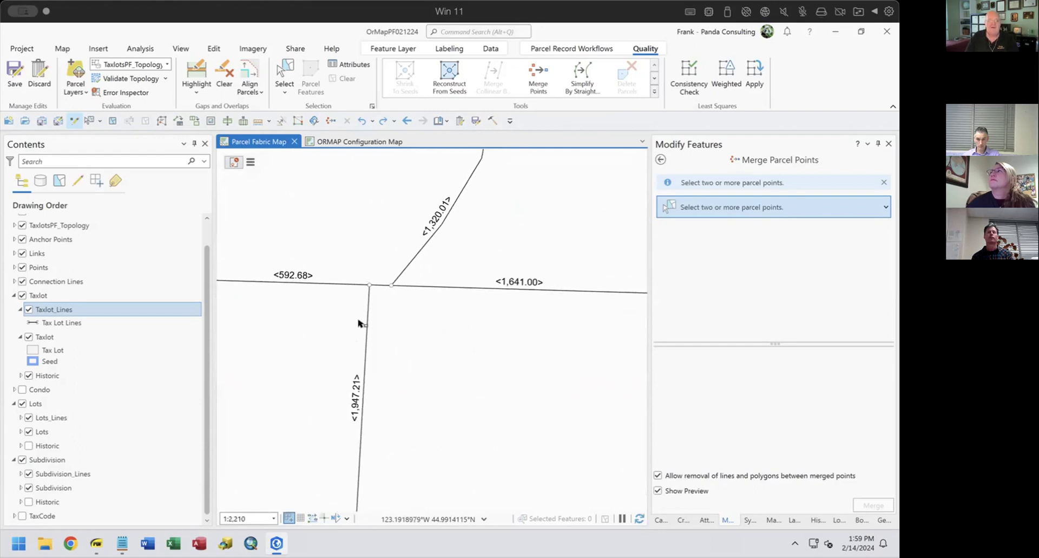
pyautogui.scroll(4, 371, 293)
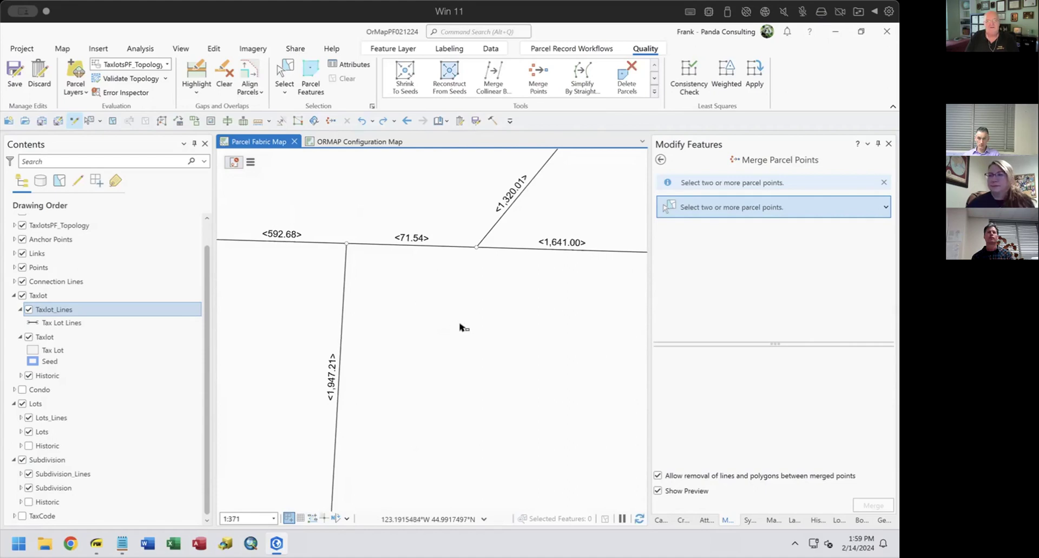
pyautogui.scroll(-2, 460, 327)
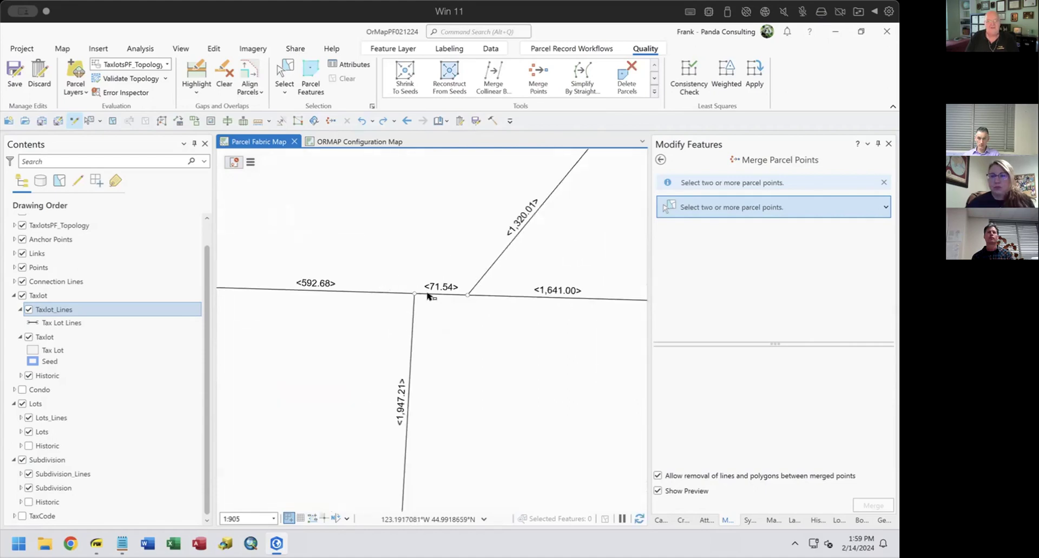
pyautogui.scroll(-1, 483, 307)
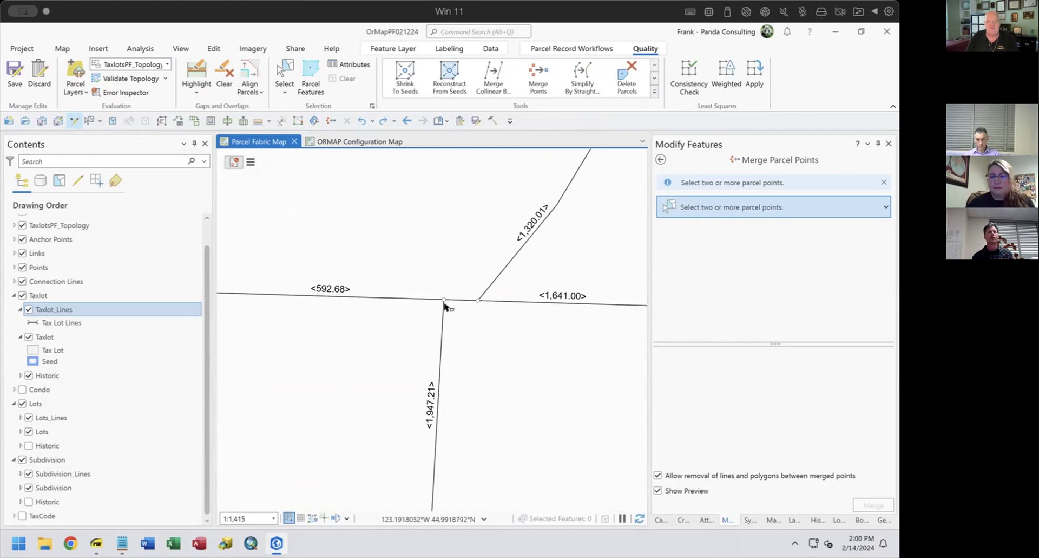
pyautogui.scroll(-2, 535, 373)
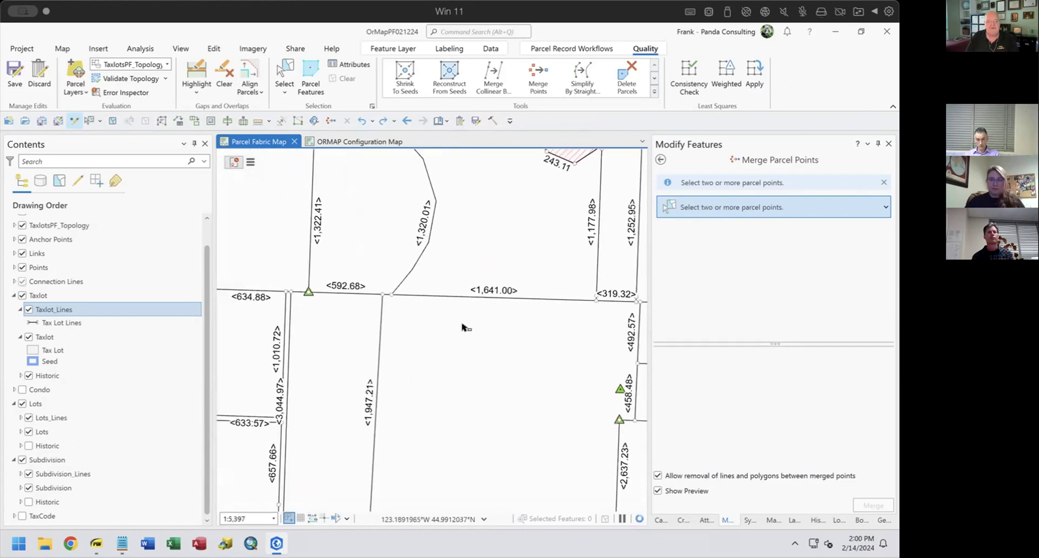
pyautogui.moveTo(464, 327); pyautogui.dragTo(452, 318)
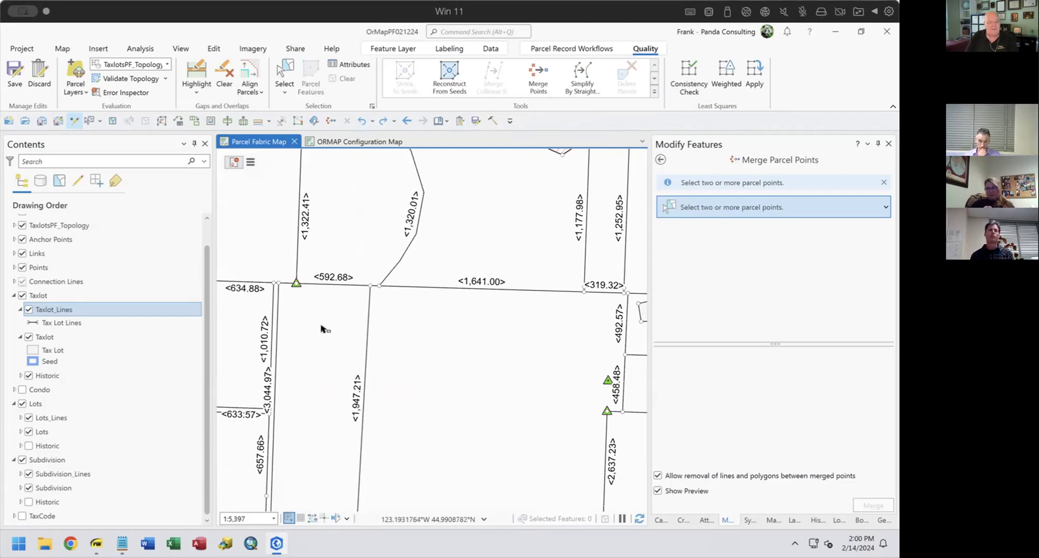
# Leave Merge Parcel Points and select the five adjoining taxlots north and south of the shared boundary.
pyautogui.click(660, 159)
pyautogui.click(284, 73)
pyautogui.click(328, 222)
pyautogui.keyDown('shift'); pyautogui.click(324, 316); pyautogui.keyUp('shift')
pyautogui.keyDown('shift'); pyautogui.click(429, 324); pyautogui.keyUp('shift')
pyautogui.keyDown('shift'); pyautogui.click(464, 242); pyautogui.keyUp('shift')
pyautogui.keyDown('shift'); pyautogui.click(589, 258); pyautogui.keyUp('shift')
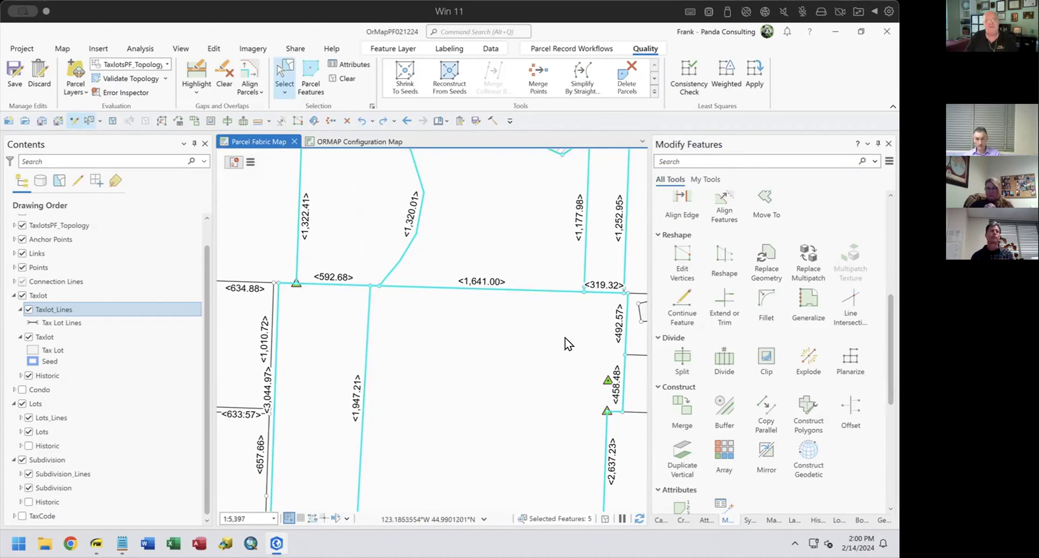
# Run Reconstruct Boundaries on the five selected taxlots, inspect the lines at the junction, and undo the reconstruction.
pyautogui.click(653, 89)
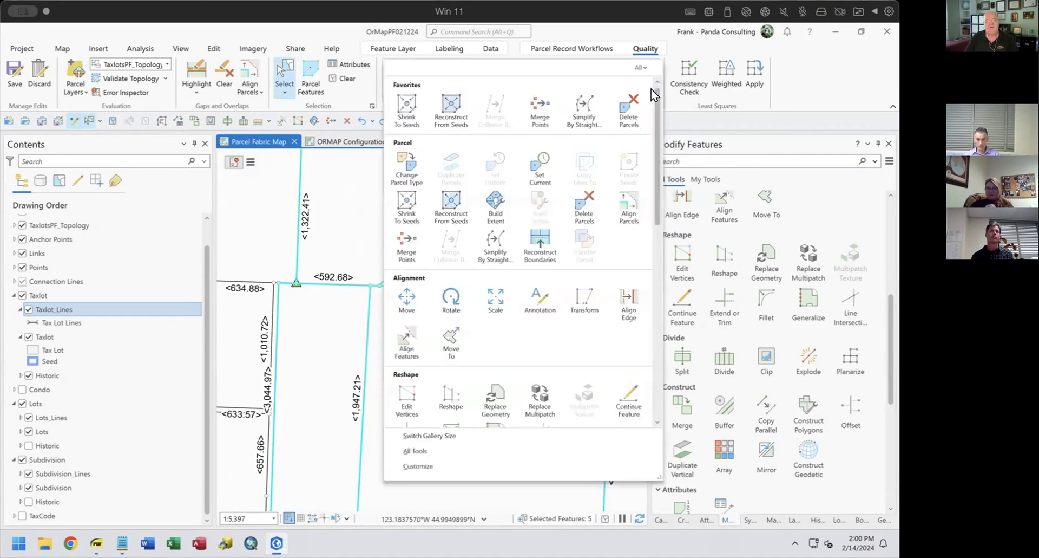
pyautogui.click(544, 239)
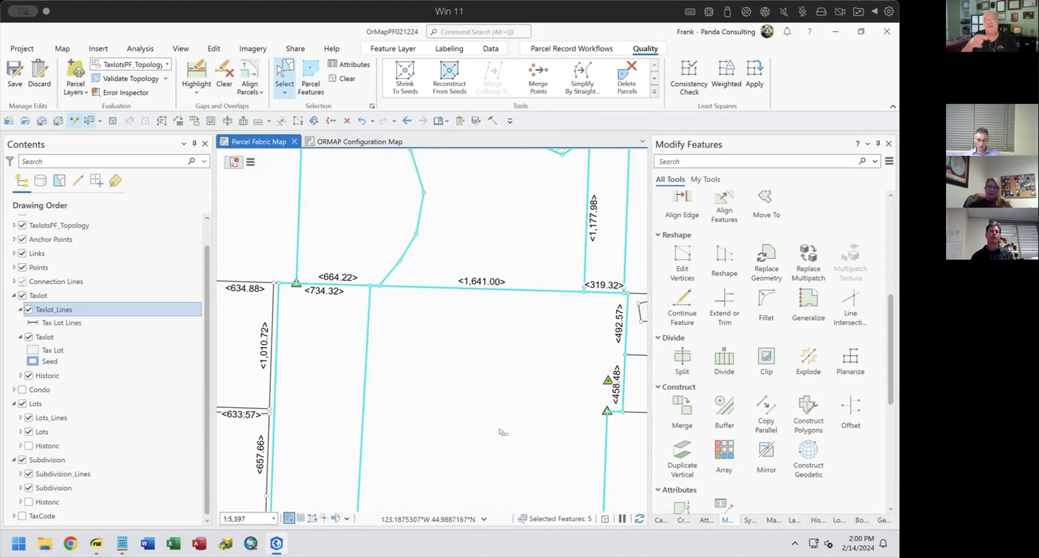
pyautogui.scroll(4, 362, 293)
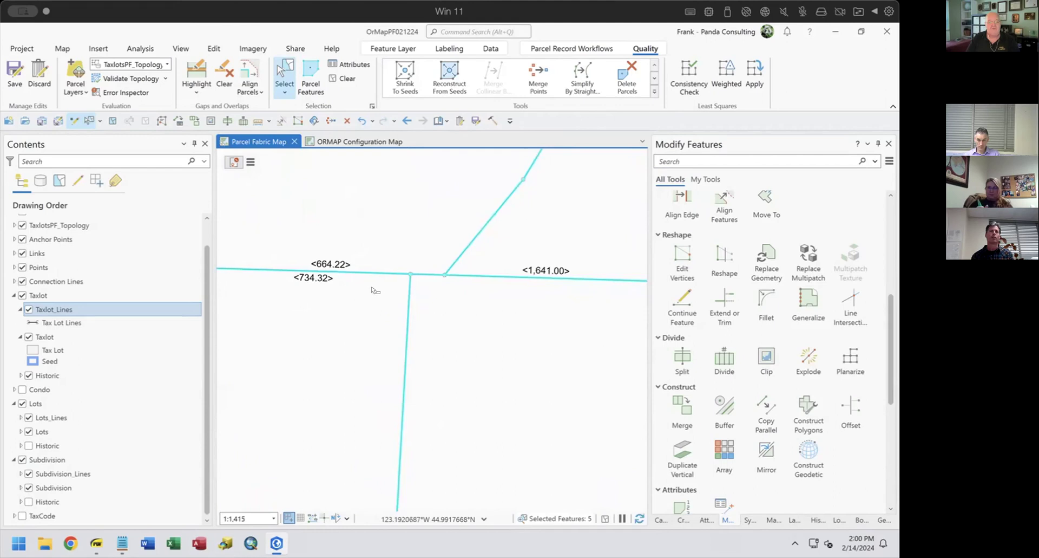
pyautogui.scroll(2, 373, 290)
pyautogui.scroll(-2, 248, 226)
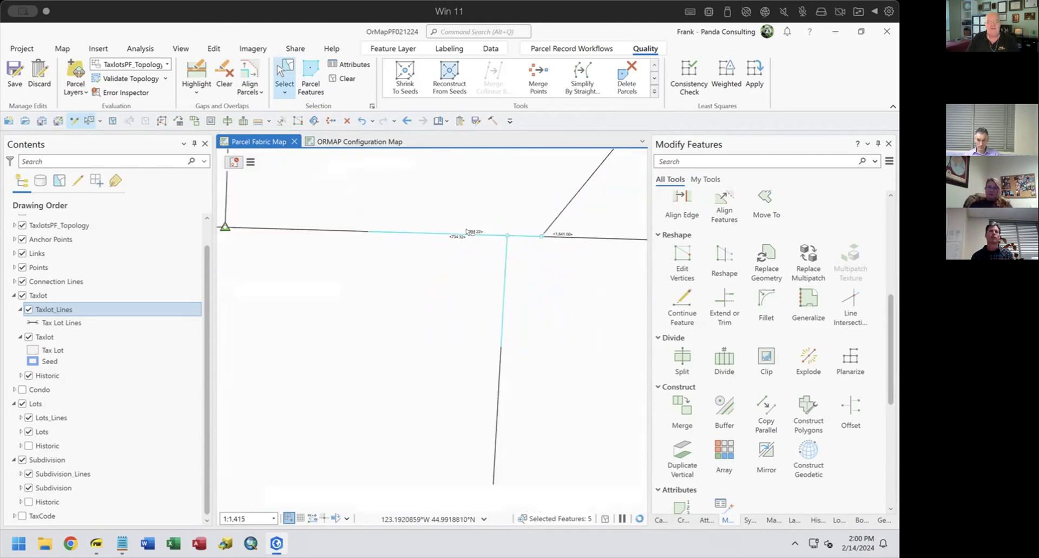
pyautogui.scroll(1, 473, 232)
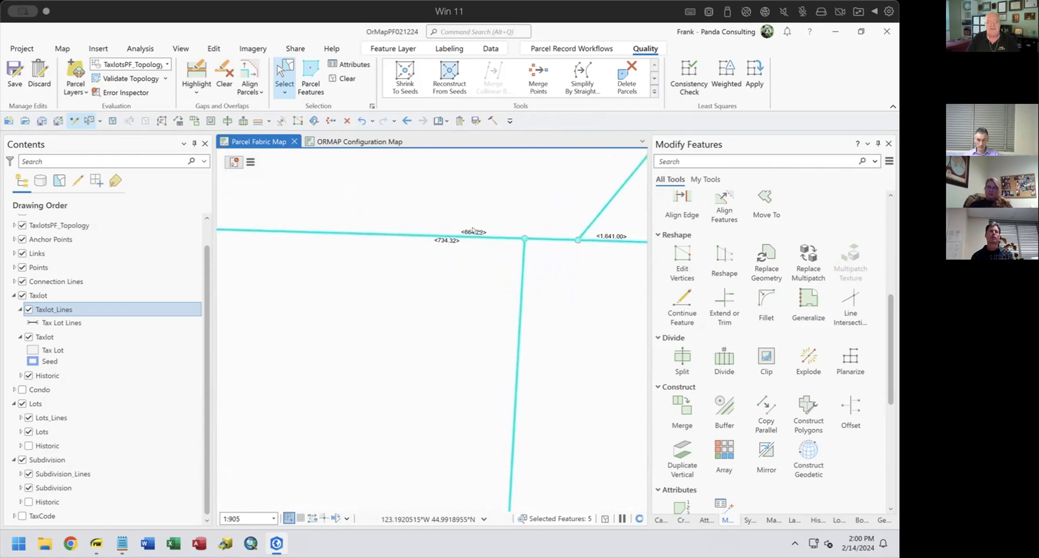
pyautogui.click(362, 121)
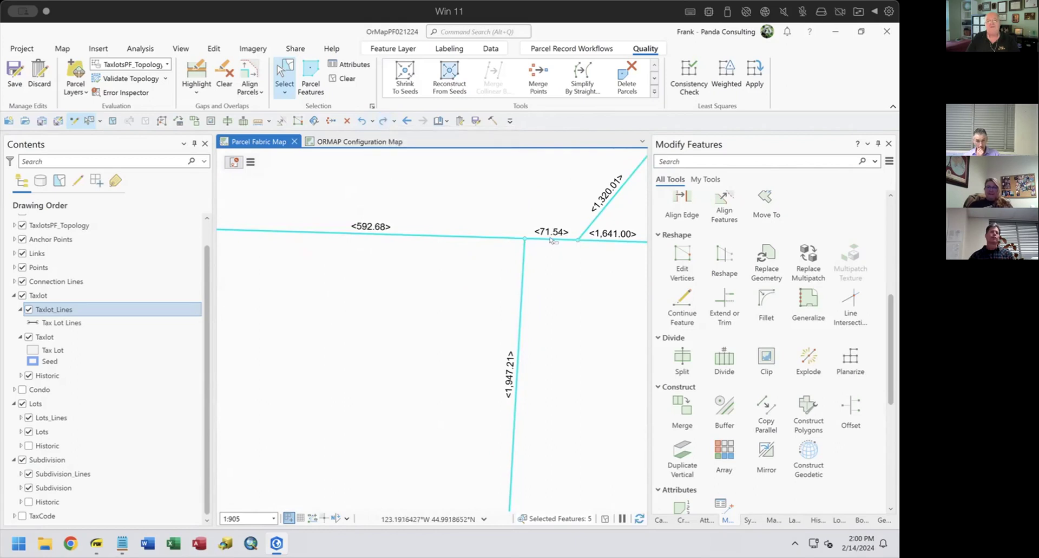
# Redo the undone boundary reconstruction and inspect the rebuilt lines along the taxlots' shared east-west boundary.
pyautogui.click(382, 121)
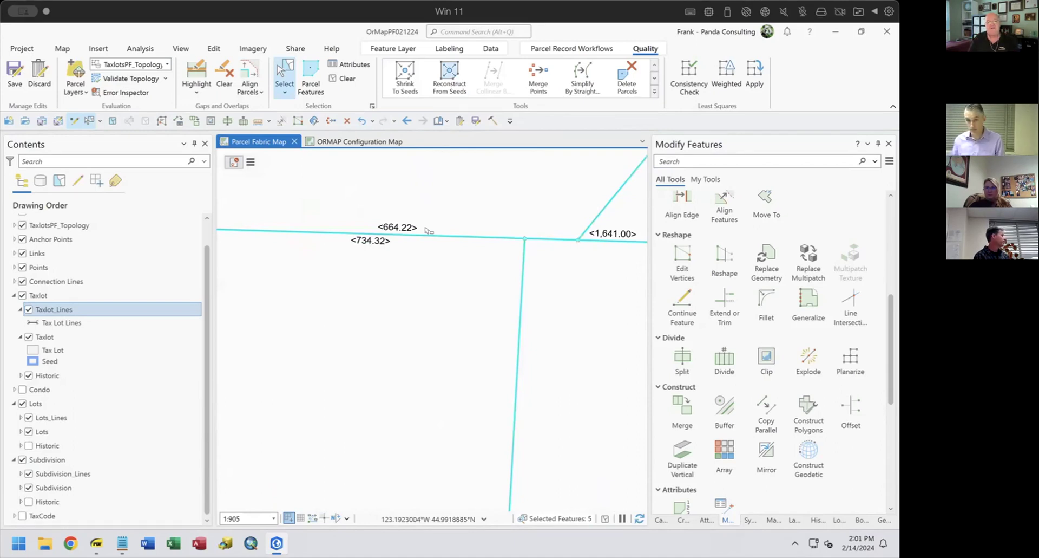
pyautogui.scroll(-4, 417, 295)
pyautogui.scroll(-4, 545, 306)
pyautogui.moveTo(550, 314); pyautogui.dragTo(411, 293)
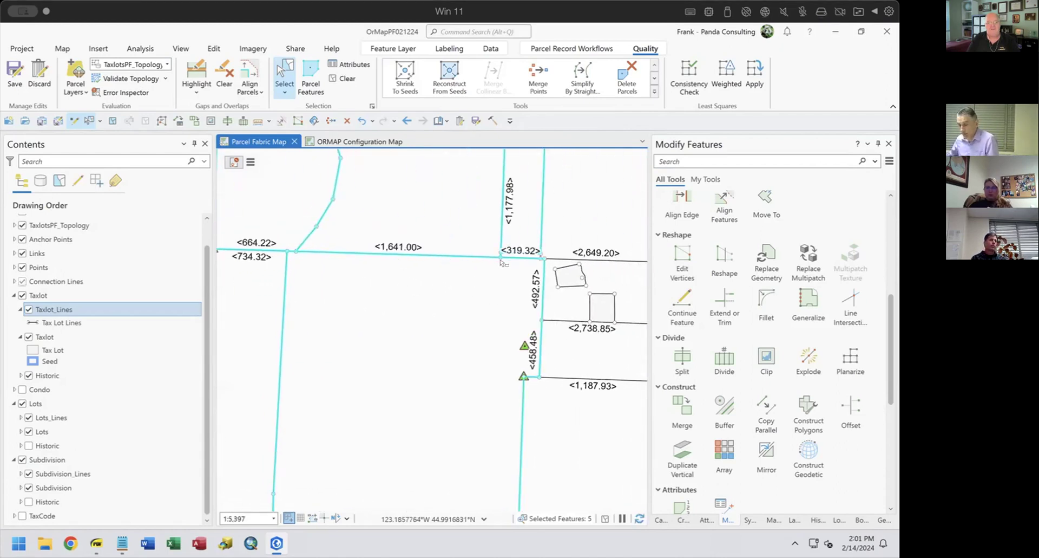
pyautogui.scroll(8, 517, 256)
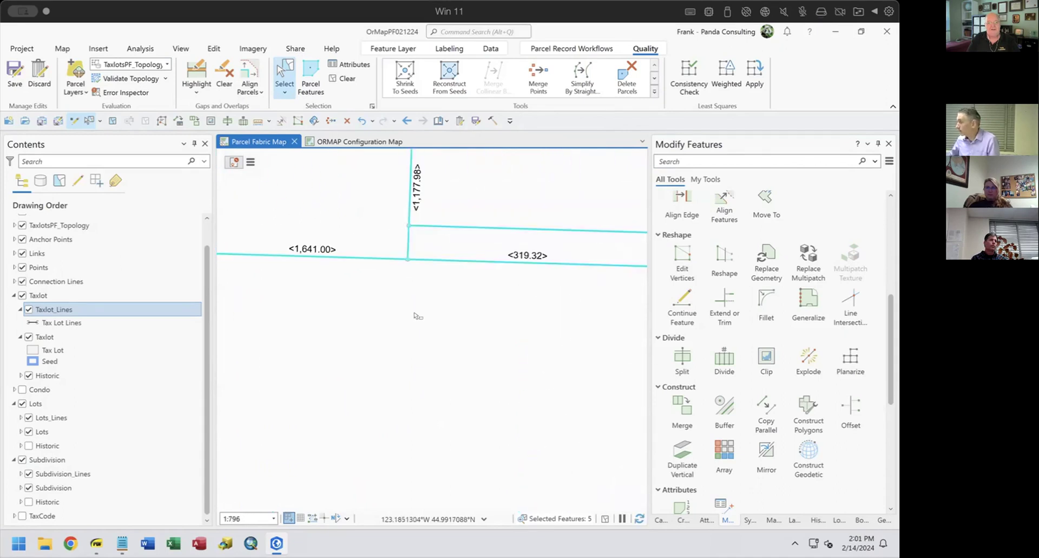
pyautogui.scroll(-4, 417, 316)
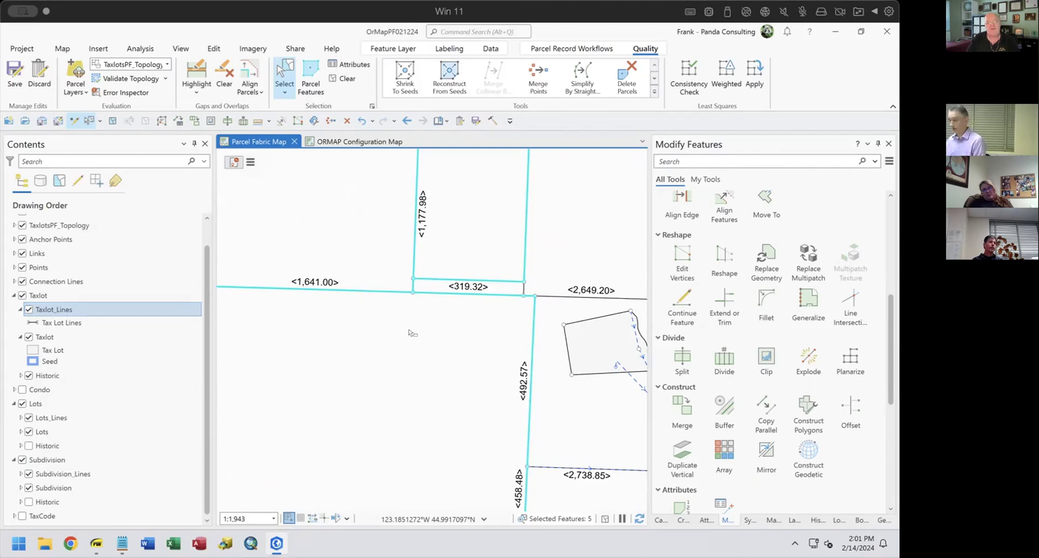
pyautogui.press('Left')
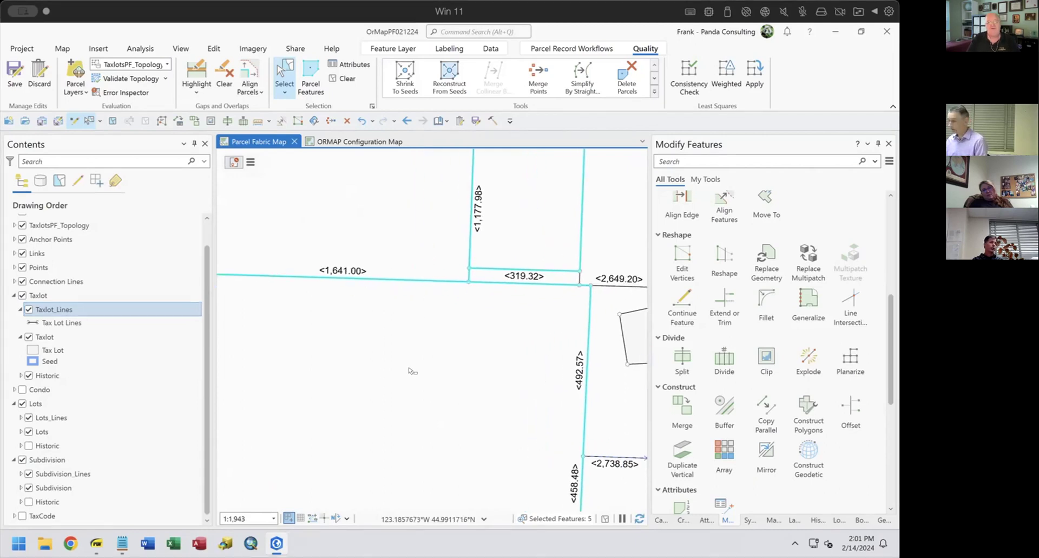
# Add the two adjoining taxlots on the east to the selection and run Reconstruct Boundaries on all seven taxlots.
pyautogui.click(654, 91)
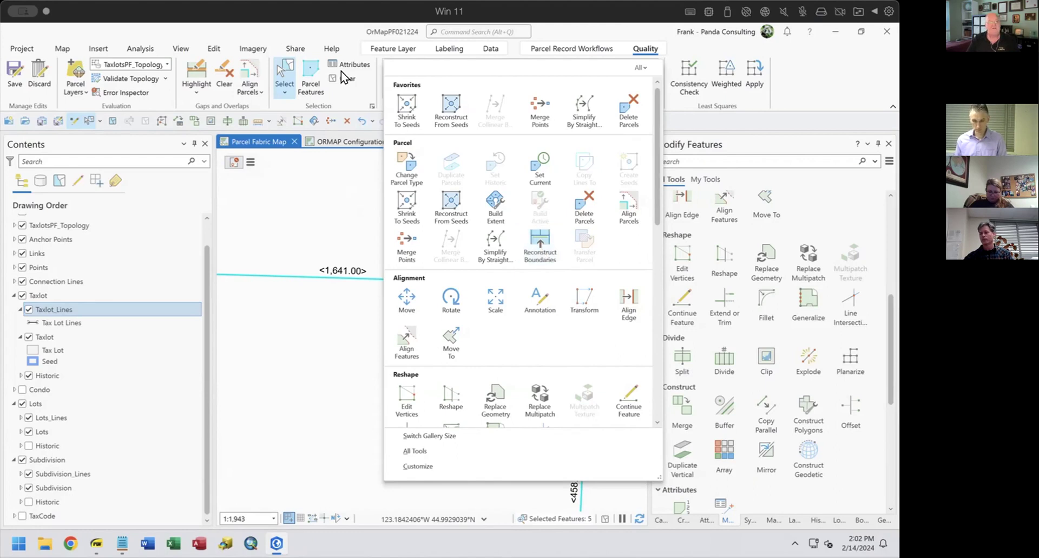
pyautogui.click(367, 195)
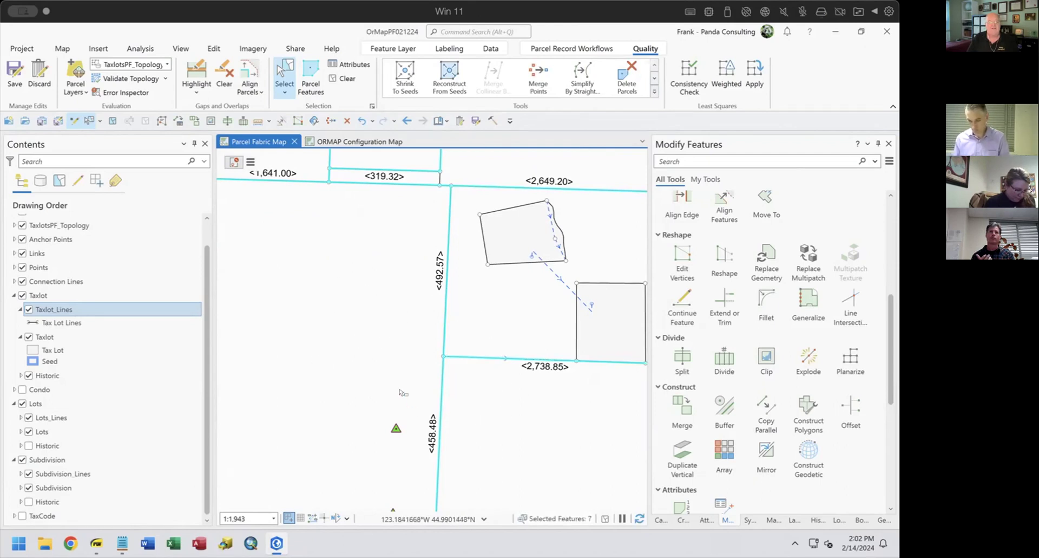
pyautogui.click(652, 90)
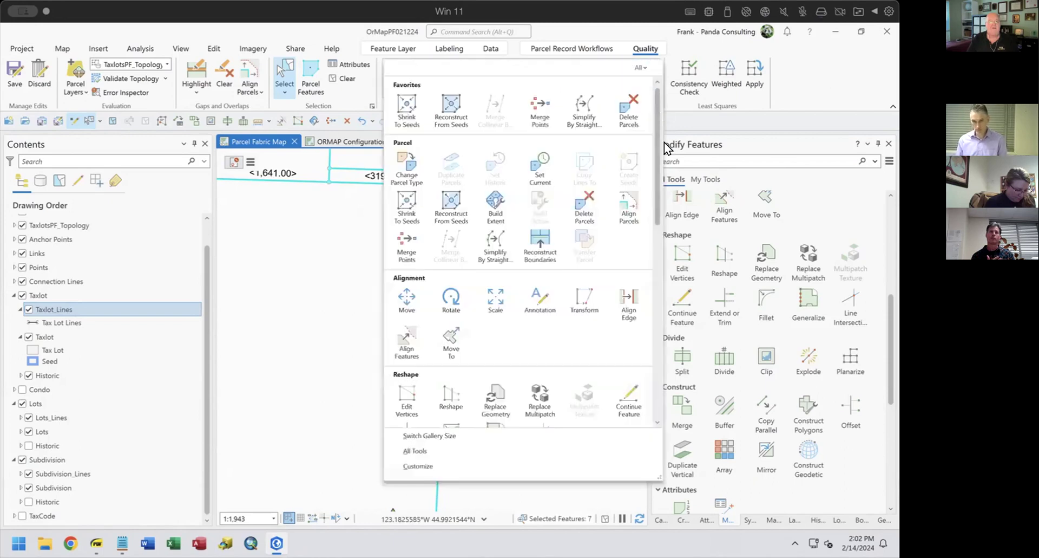
pyautogui.click(541, 244)
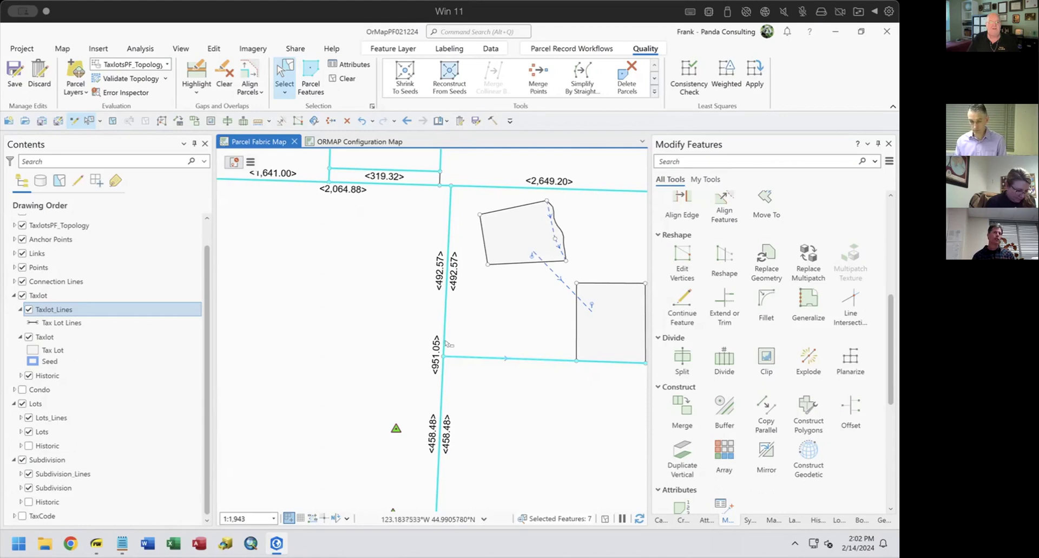
pyautogui.scroll(-1, 381, 343)
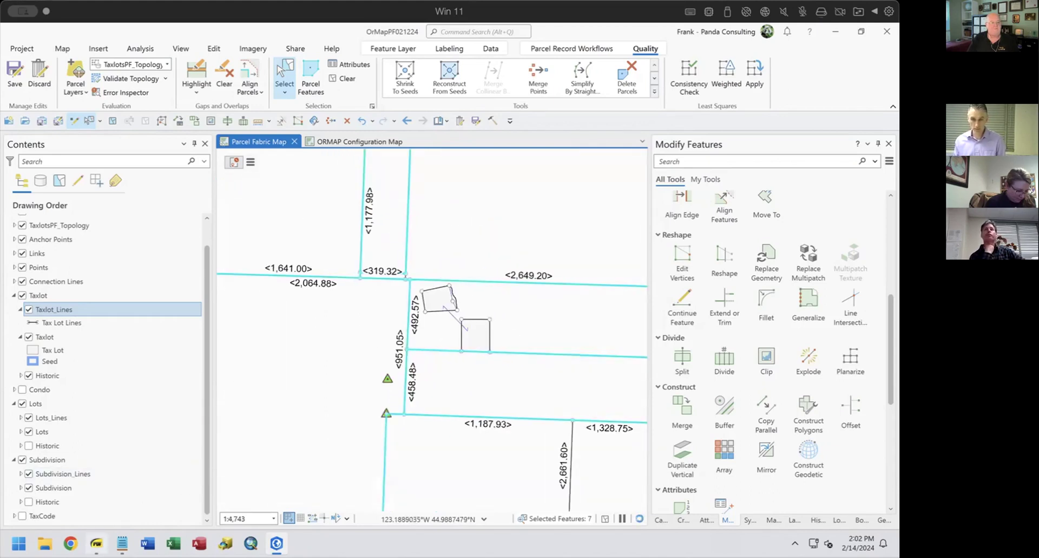
# Switch to the ORMAP Parcel Fabric Training PDF and review pages 40 to 47, from Merge Points through Divide Lines.
pyautogui.hotkey('alt', 'Tab')
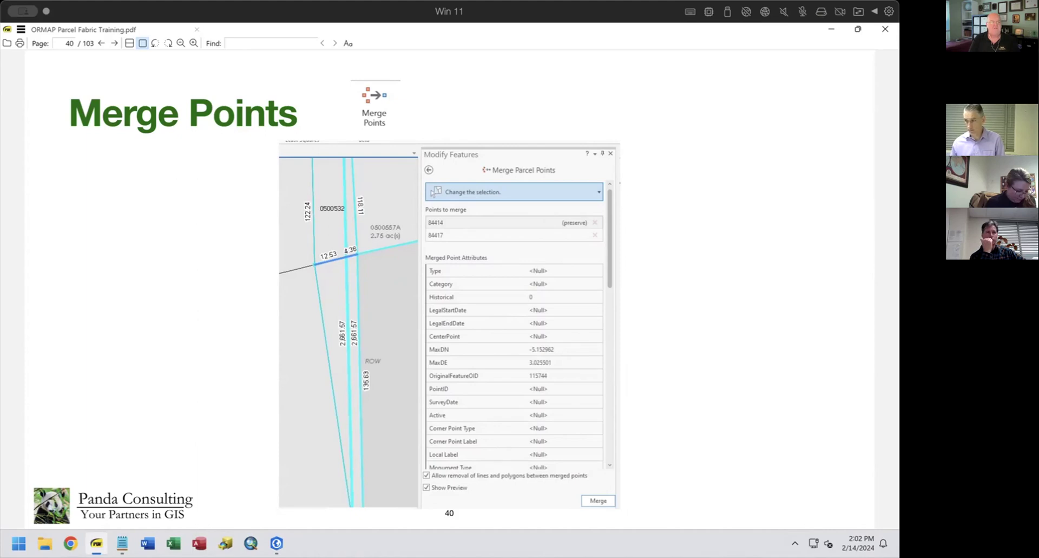
pyautogui.press('pagedown')
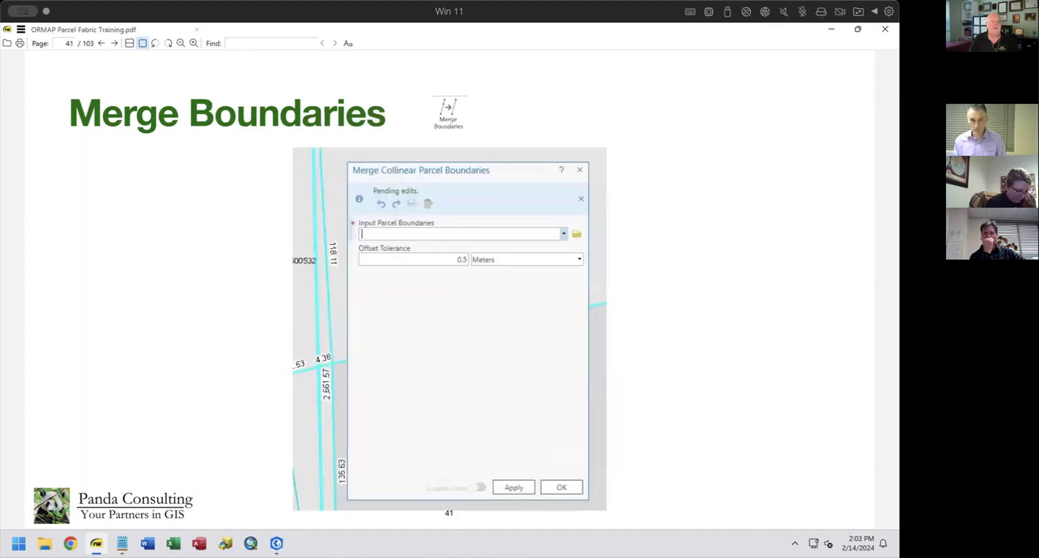
pyautogui.press('pagedown')
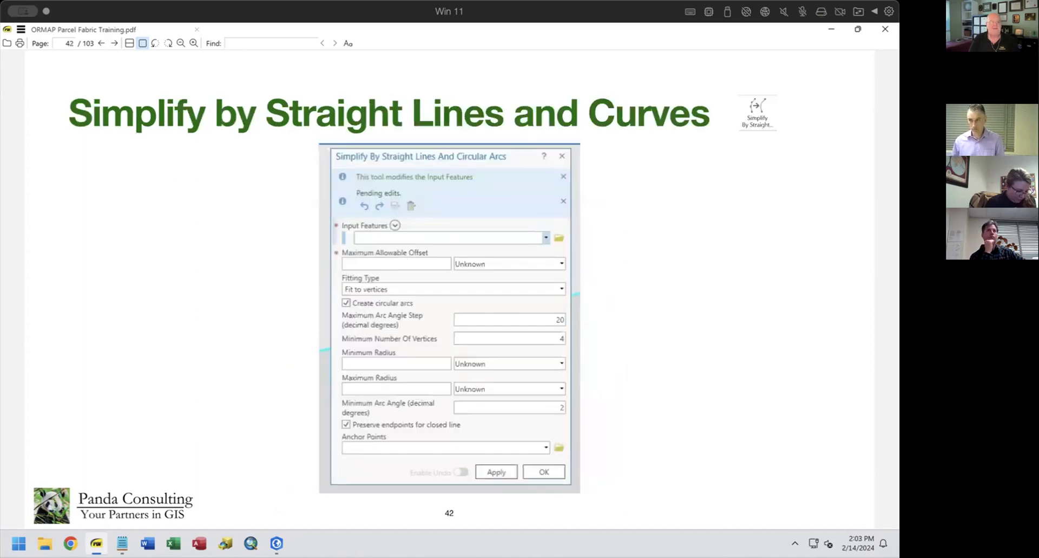
pyautogui.press('pagedown')
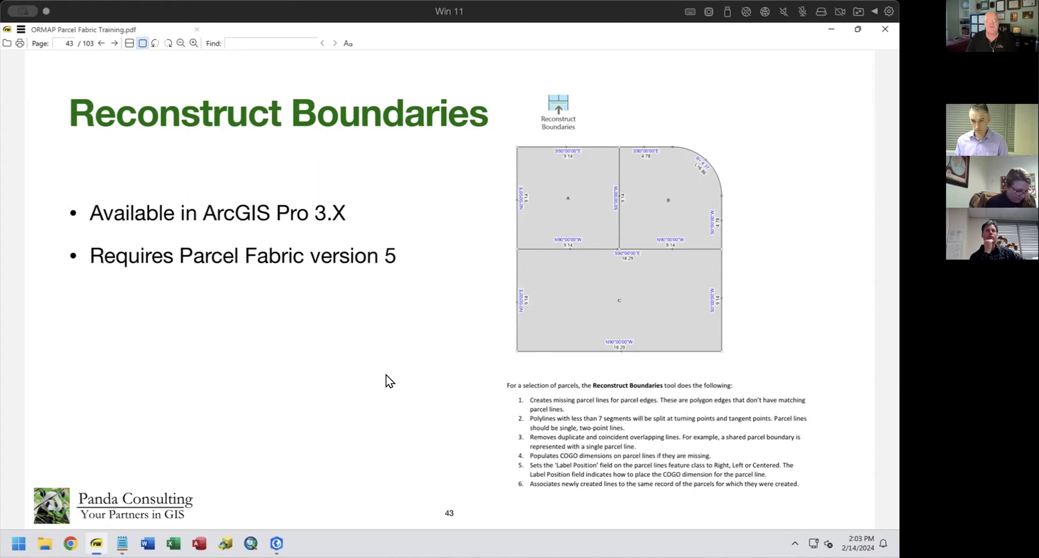
pyautogui.press('Right')
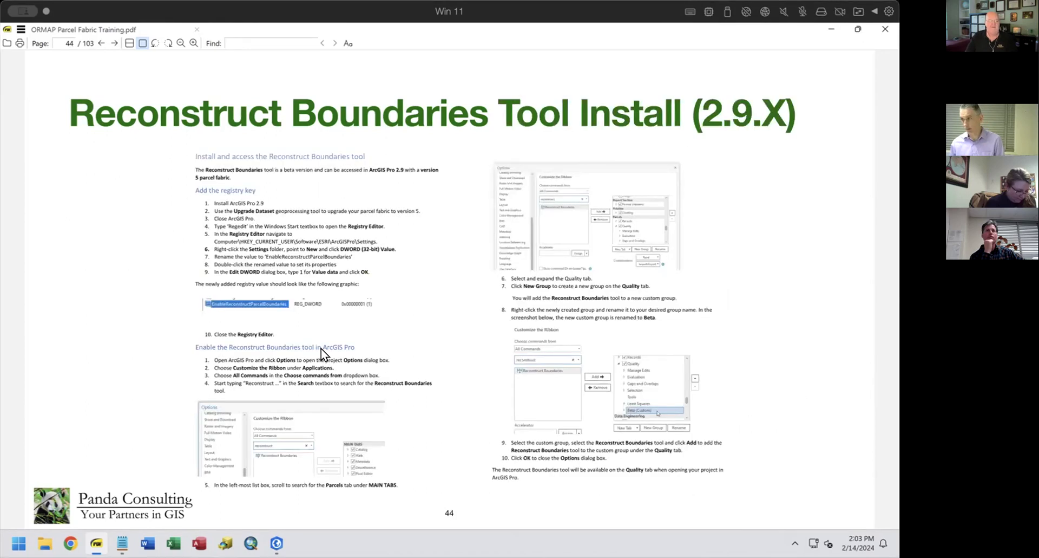
pyautogui.press('Right')
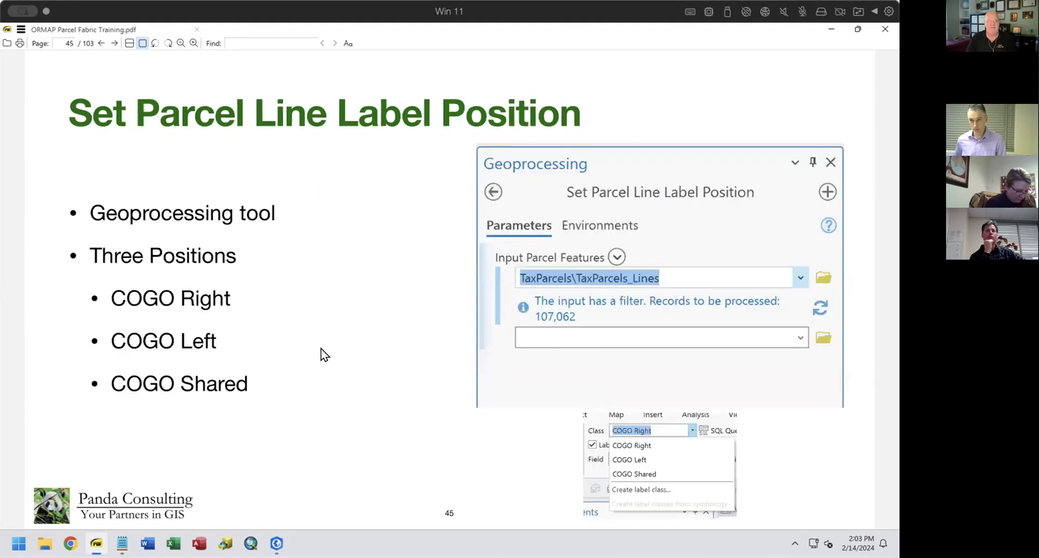
pyautogui.press('Right')
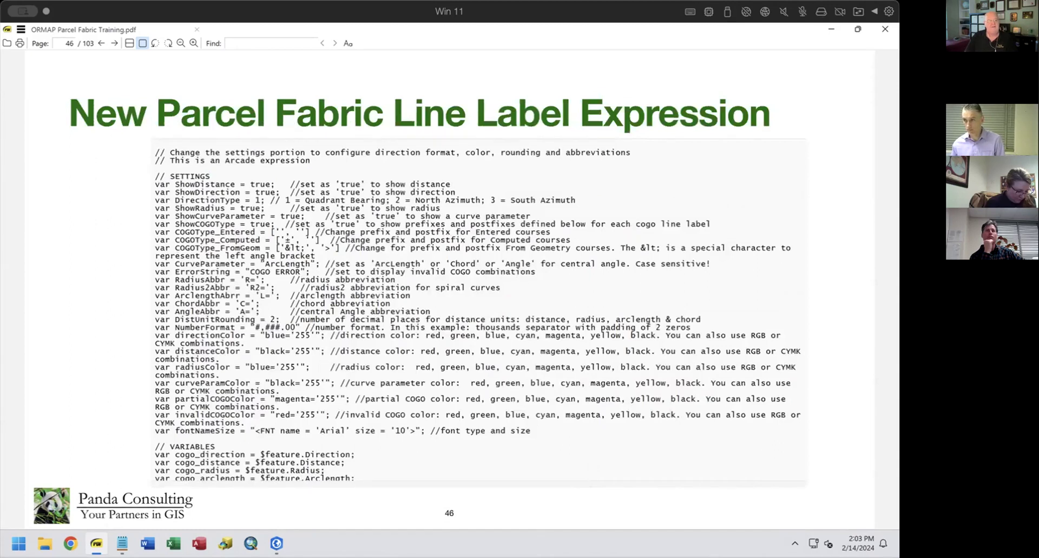
pyautogui.moveTo(122, 543)
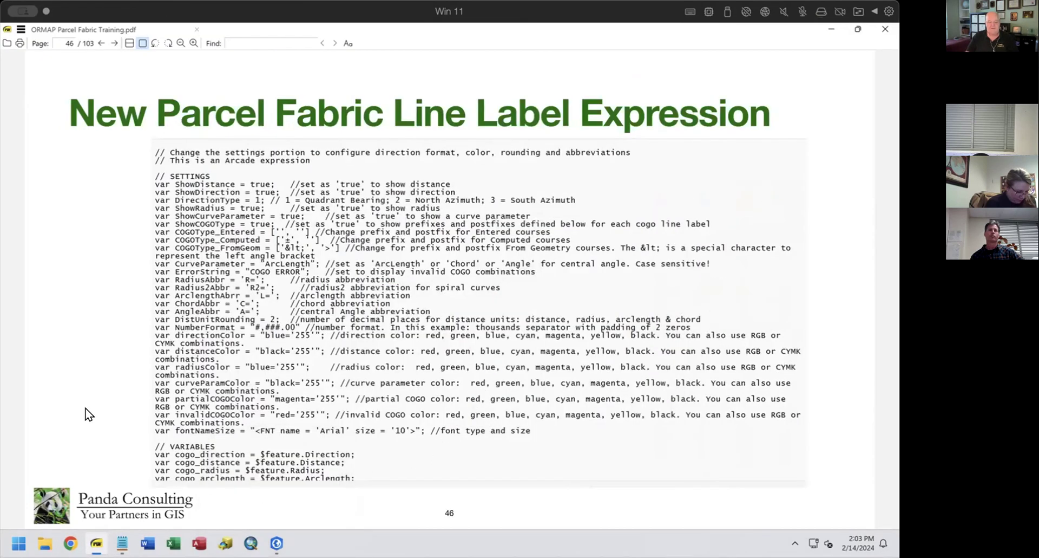
pyautogui.press('Right')
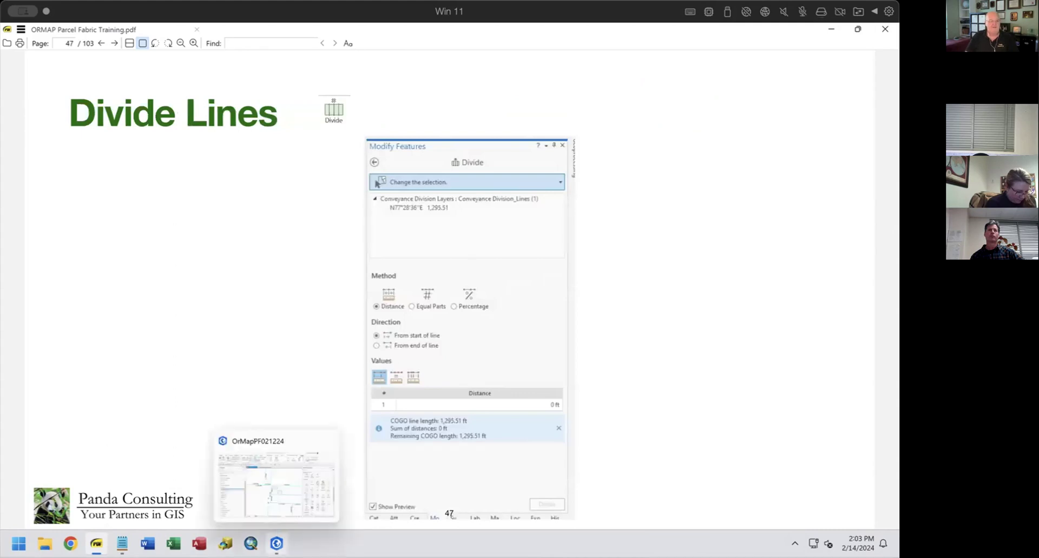
# Switch back to ArcGIS Pro, select the tall rectangular taxlot to the southeast, and create a new record with the default name.
pyautogui.click(276, 543)
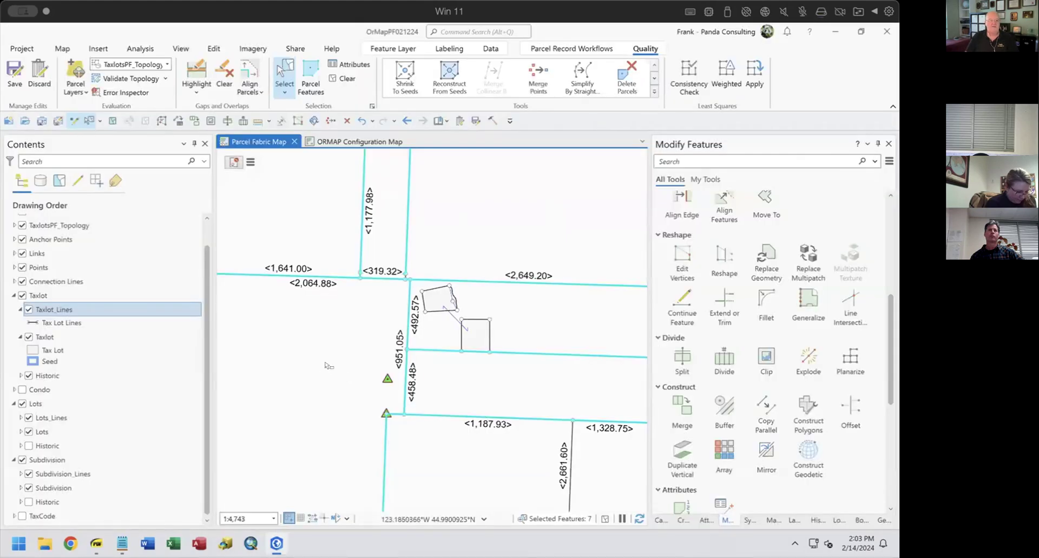
pyautogui.moveTo(328, 371); pyautogui.dragTo(531, 378)
pyautogui.scroll(-5, 439, 372)
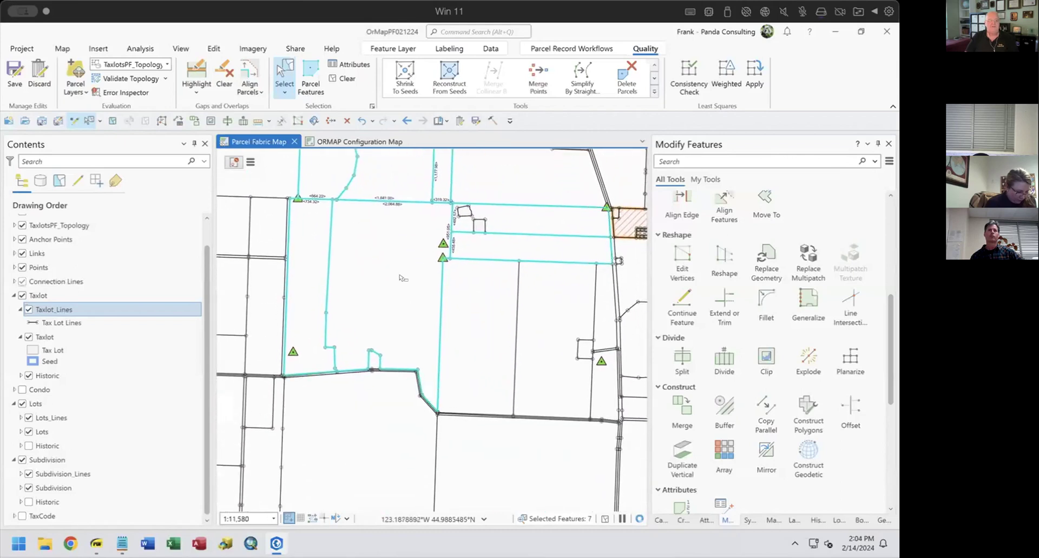
pyautogui.click(480, 388)
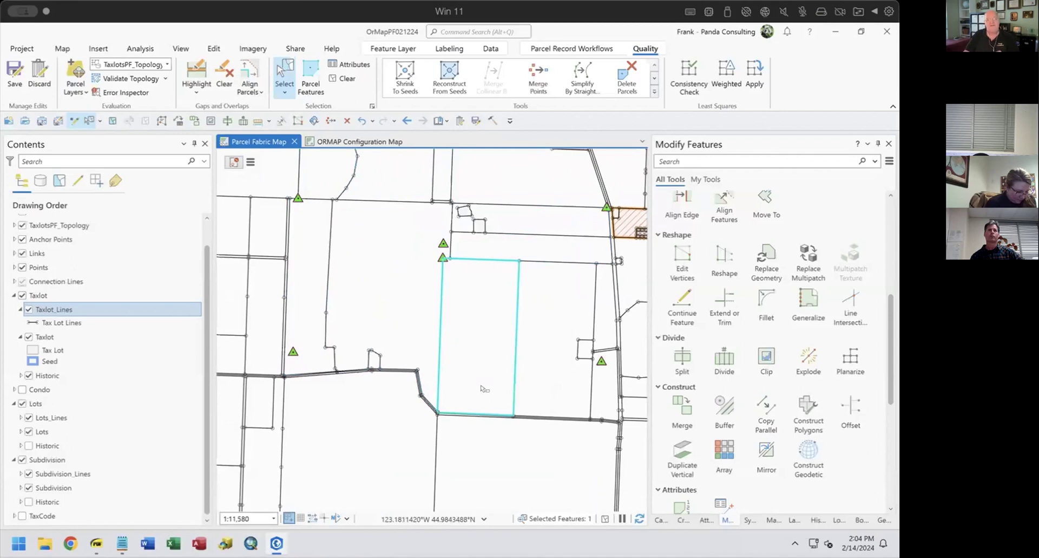
pyautogui.click(251, 163)
pyautogui.click(288, 157)
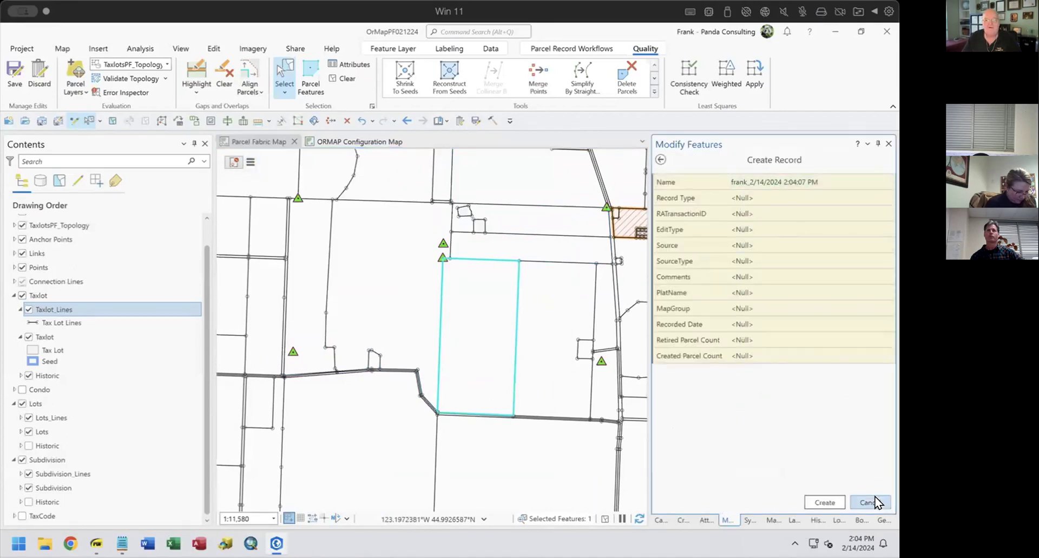
pyautogui.click(831, 503)
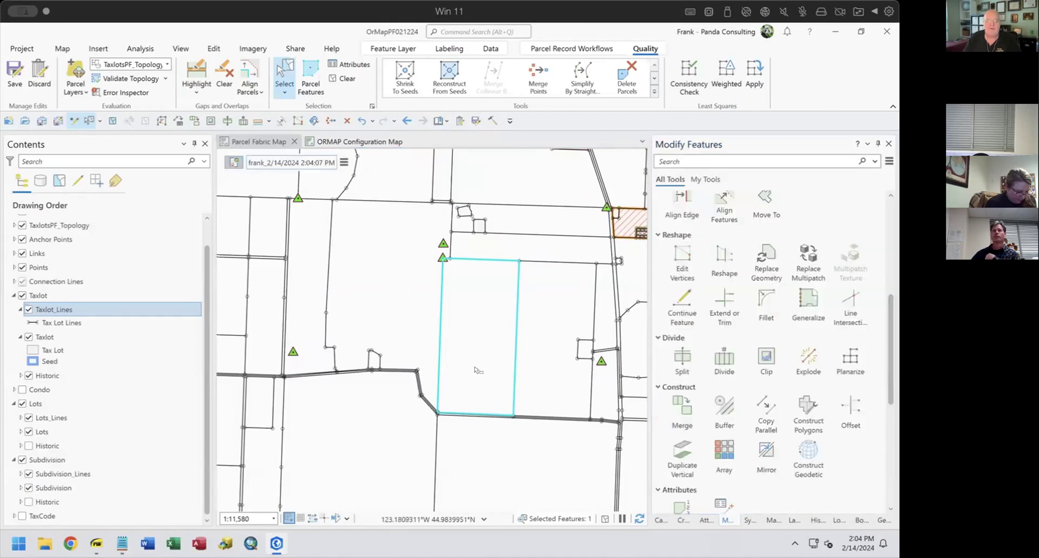
# Copy the selected taxlot's lines to the active record as Taxlot parcel type, preserving attributes and showing only the active record.
pyautogui.click(548, 49)
pyautogui.click(758, 76)
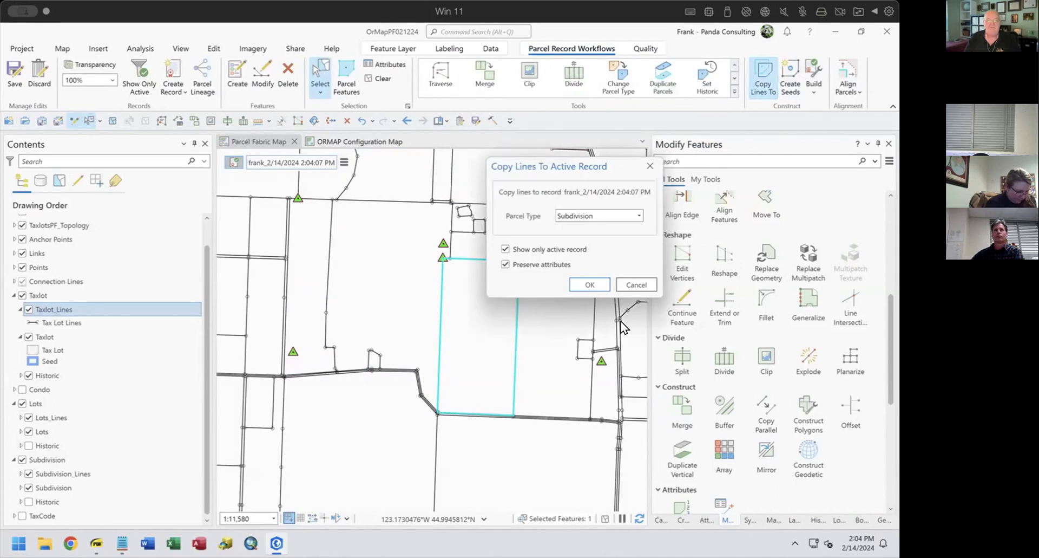
pyautogui.click(593, 214)
pyautogui.click(593, 232)
pyautogui.click(589, 285)
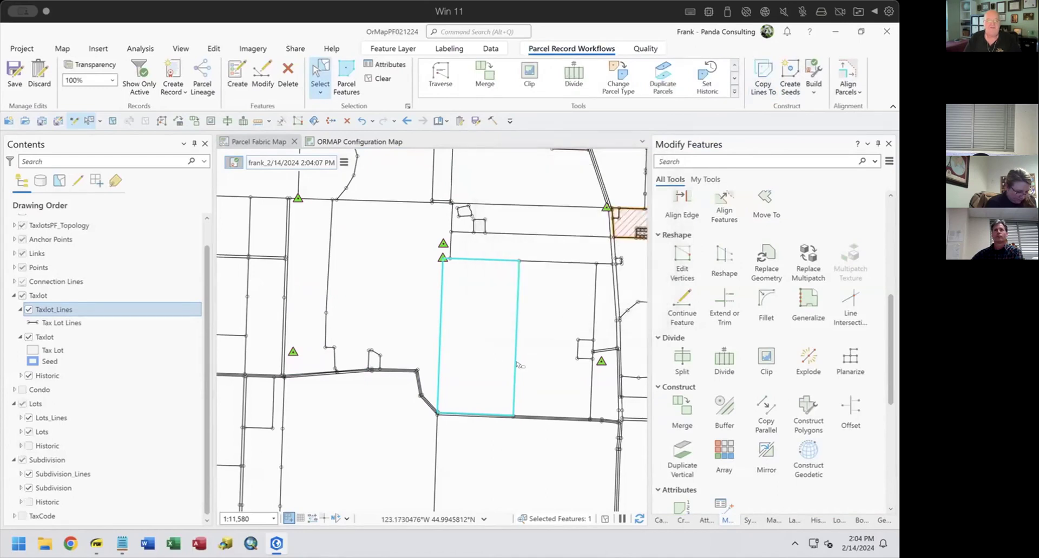
# Select only the eastern boundary line of the copied taxlot outline and load it into the Divide tool.
pyautogui.scroll(2, 469, 344)
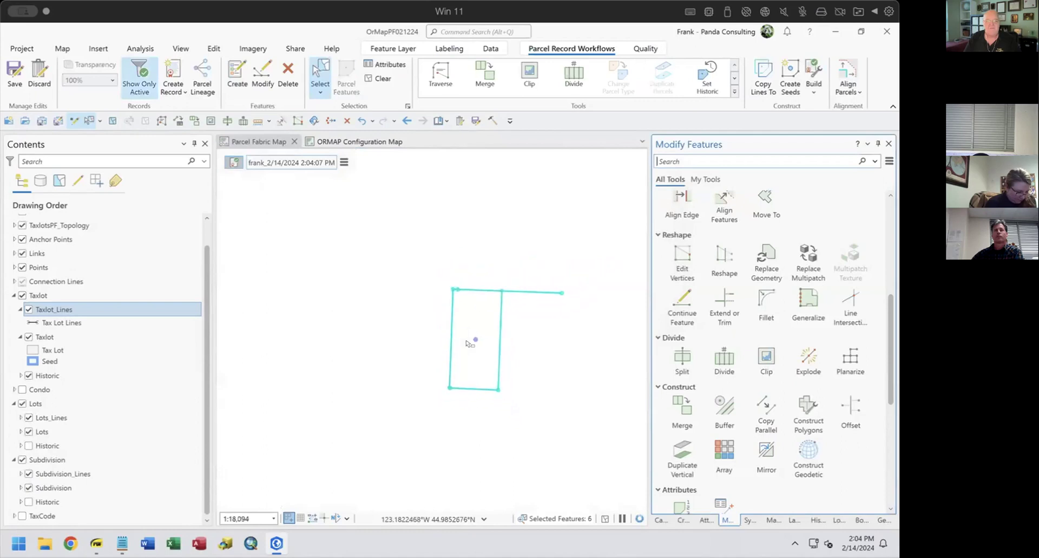
pyautogui.moveTo(470, 344); pyautogui.dragTo(346, 344)
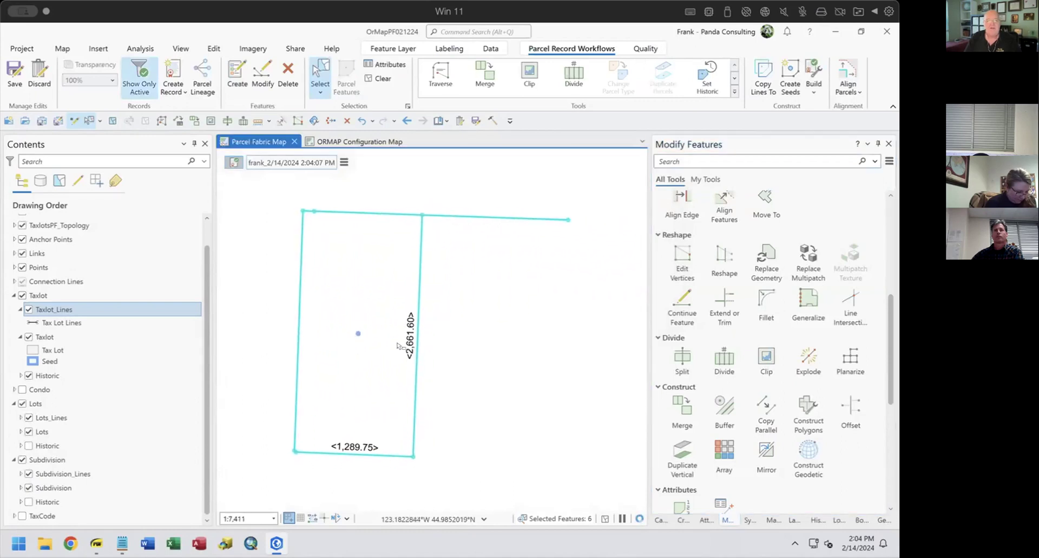
pyautogui.click(494, 432)
pyautogui.click(418, 386)
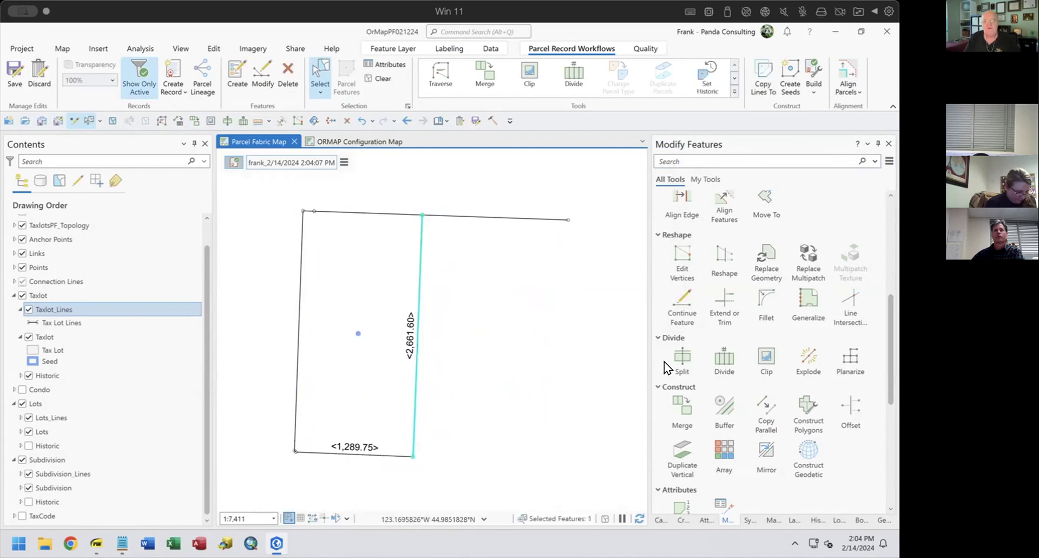
pyautogui.click(716, 361)
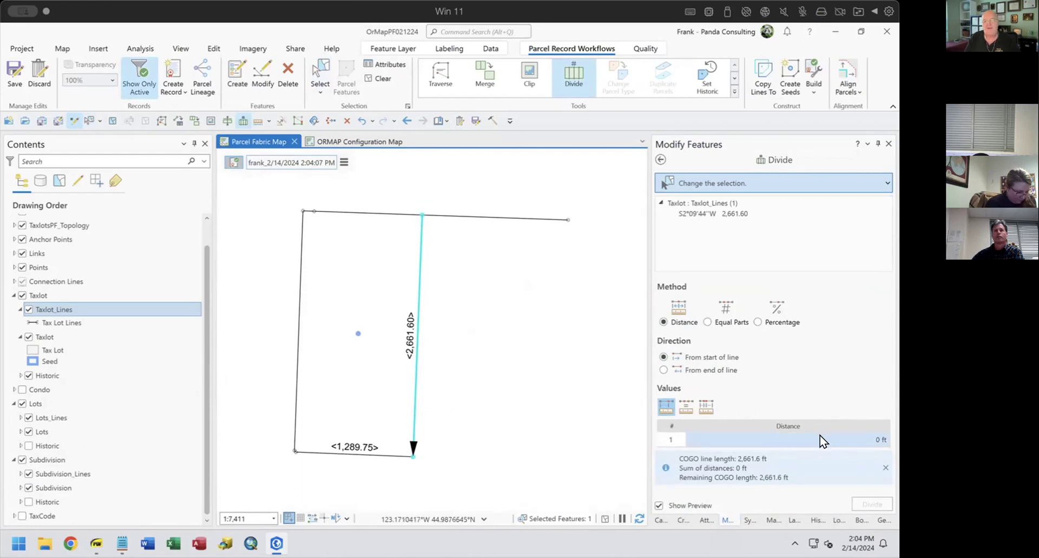
# Divide the eastern boundary line at a distance of 2,000 ft from its start, and undo the division.
pyautogui.click(873, 442)
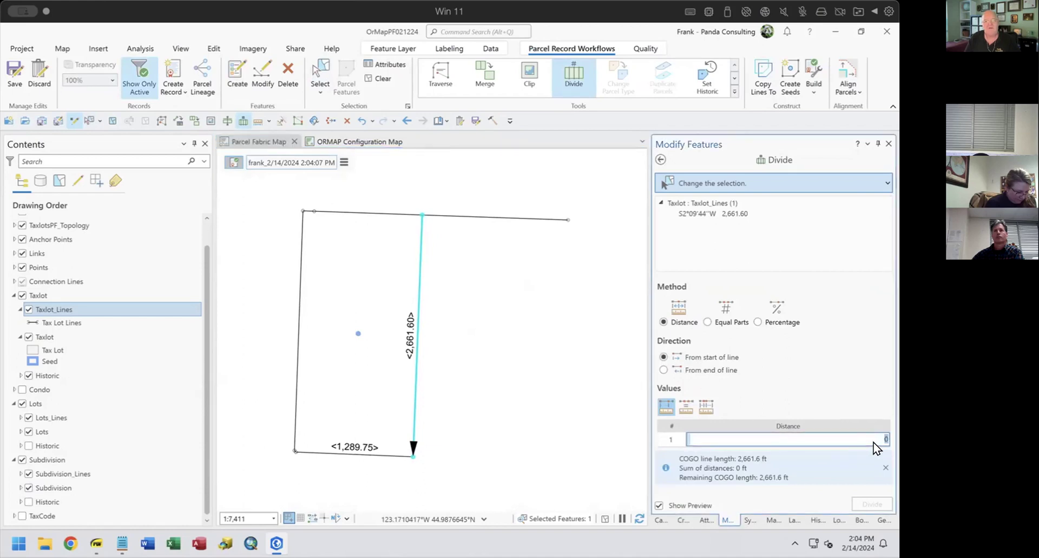
pyautogui.write('200')
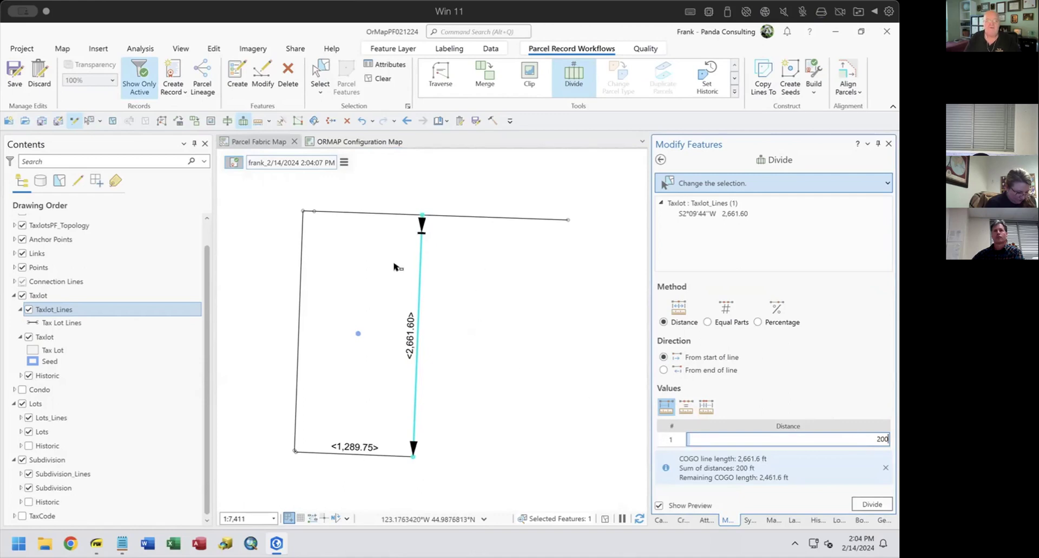
pyautogui.moveTo(865, 439); pyautogui.dragTo(891, 429)
pyautogui.write('2000')
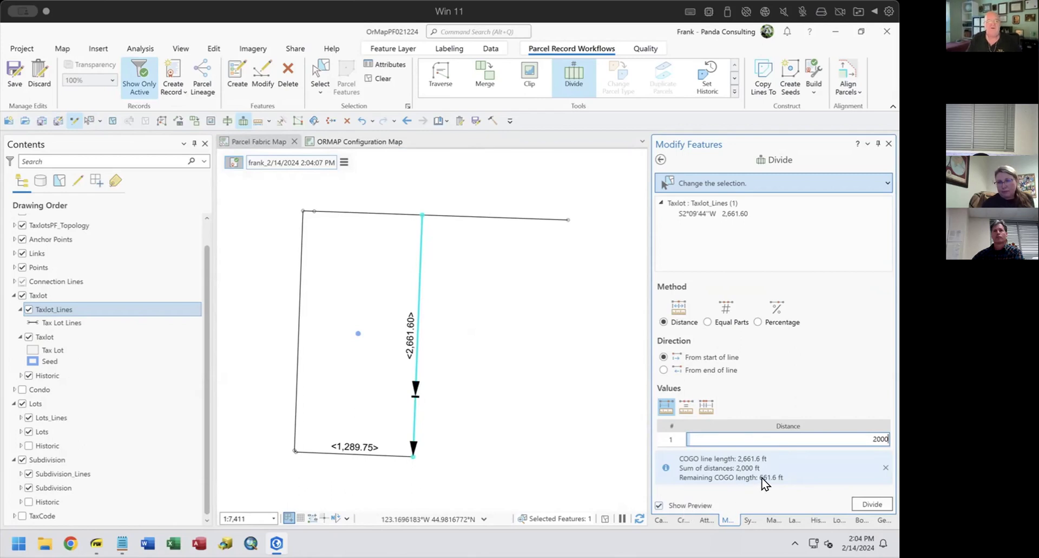
pyautogui.click(867, 500)
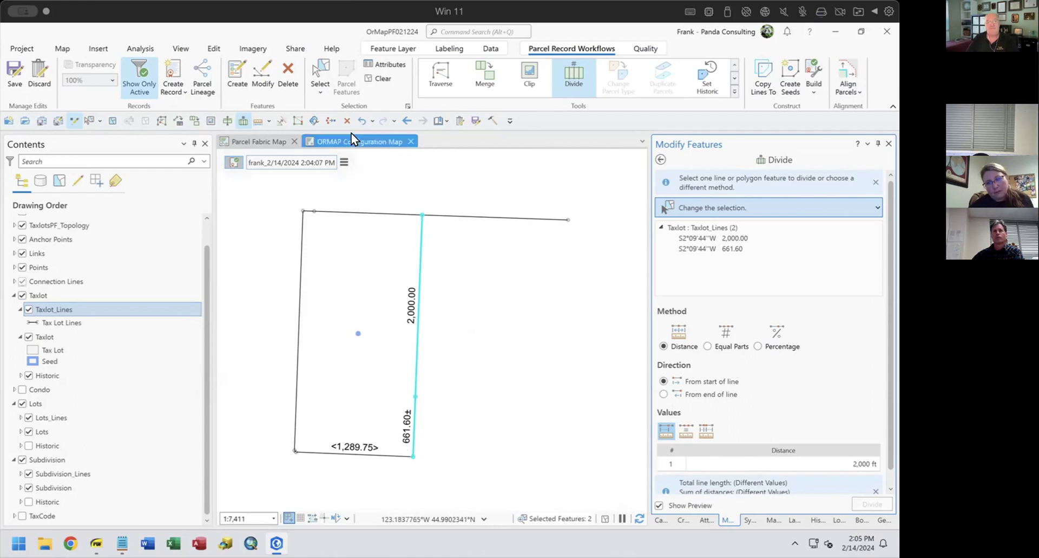
pyautogui.click(362, 121)
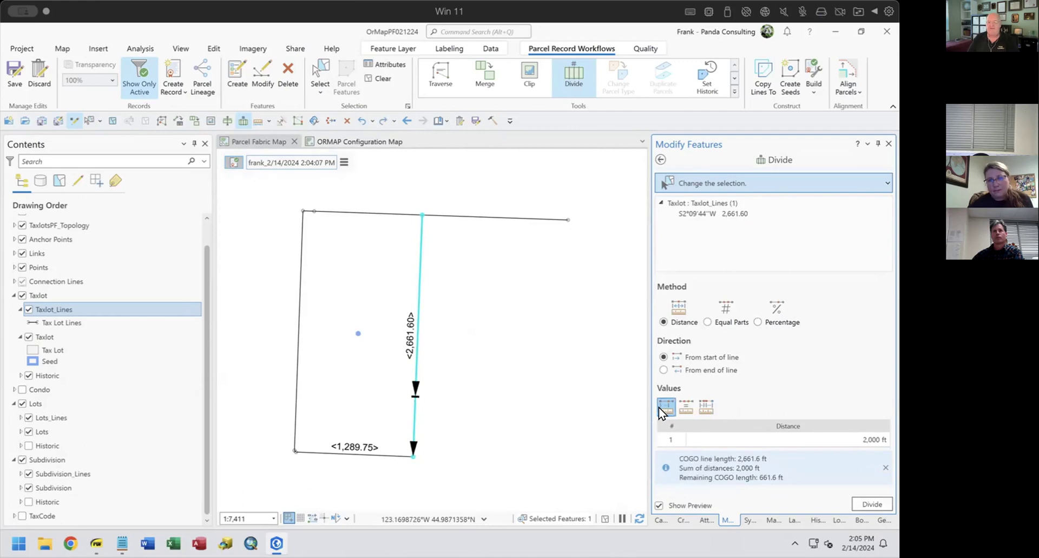
# Divide the eastern boundary line from its start by a repeated distance of 200 ft with 8 repetitions, and undo the division.
pyautogui.click(685, 408)
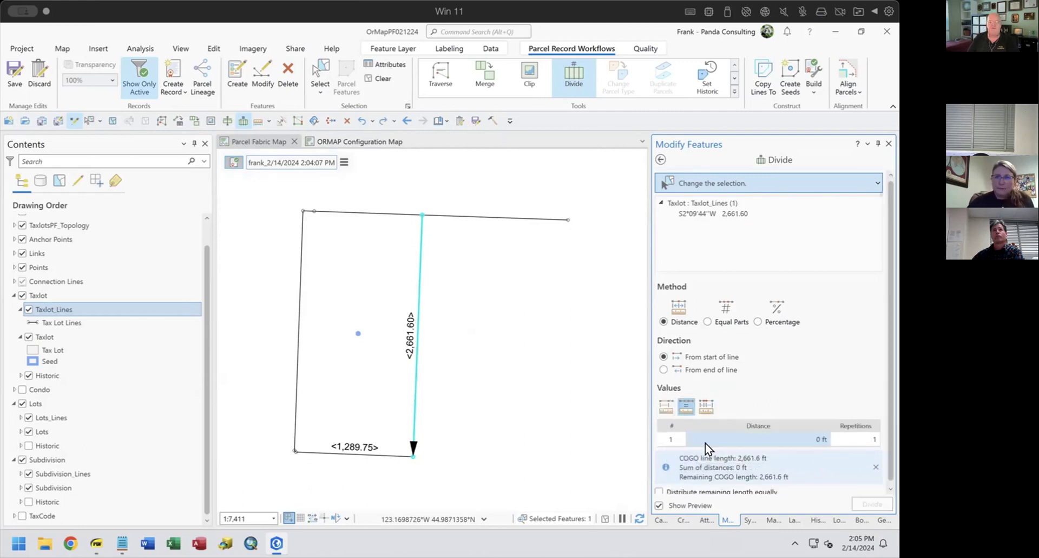
pyautogui.click(780, 439)
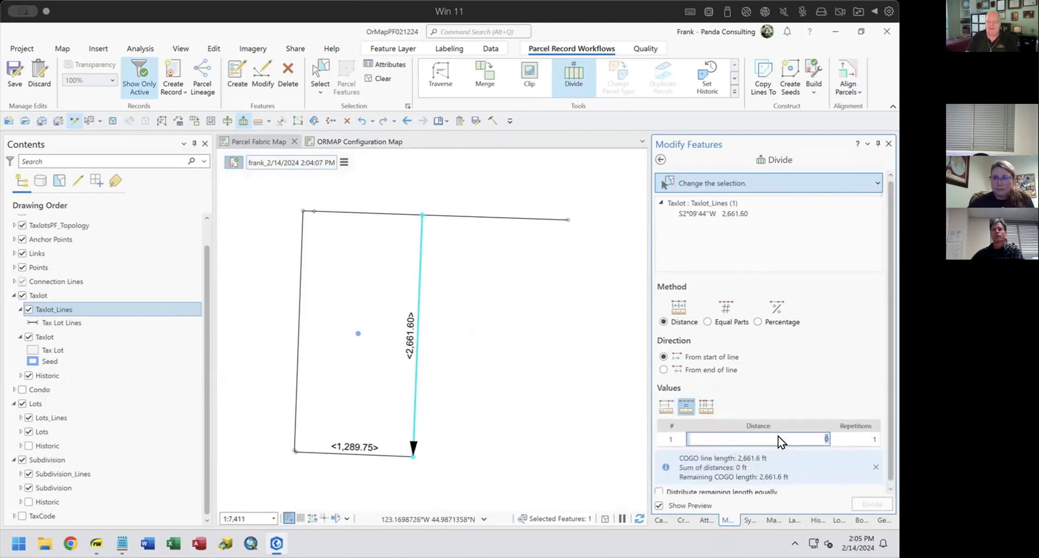
pyautogui.write('200')
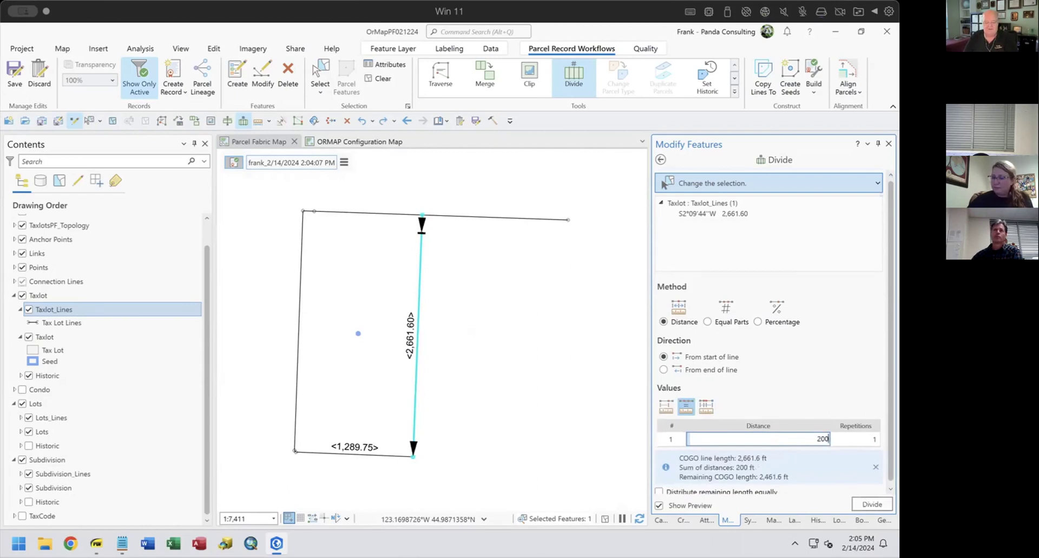
pyautogui.press('Tab')
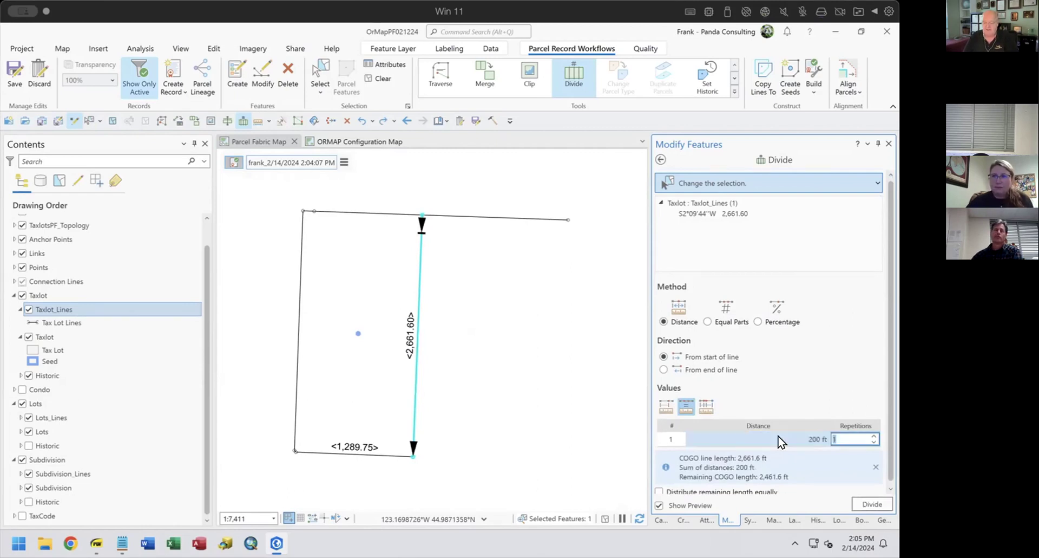
pyautogui.write('8')
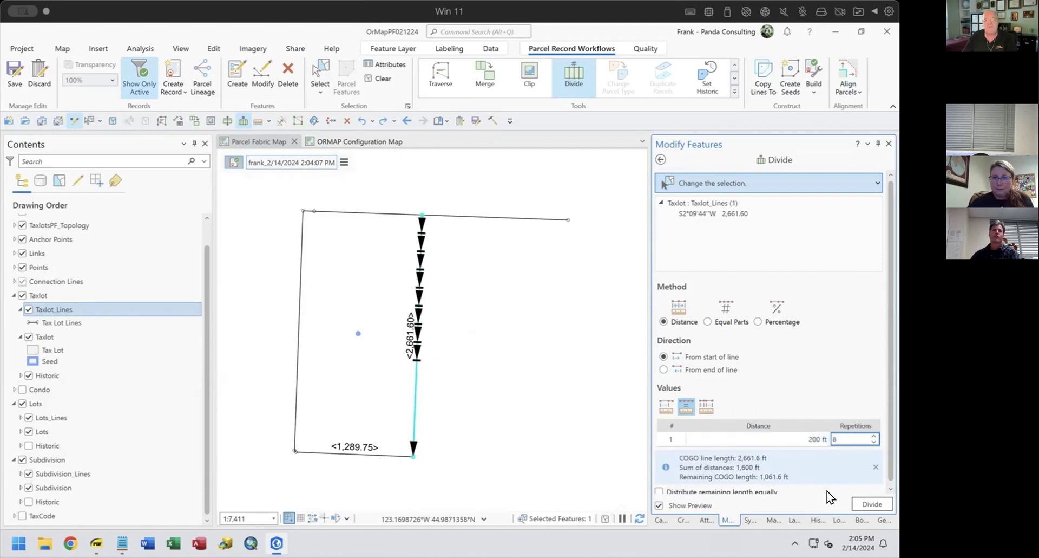
pyautogui.click(865, 503)
pyautogui.click(865, 502)
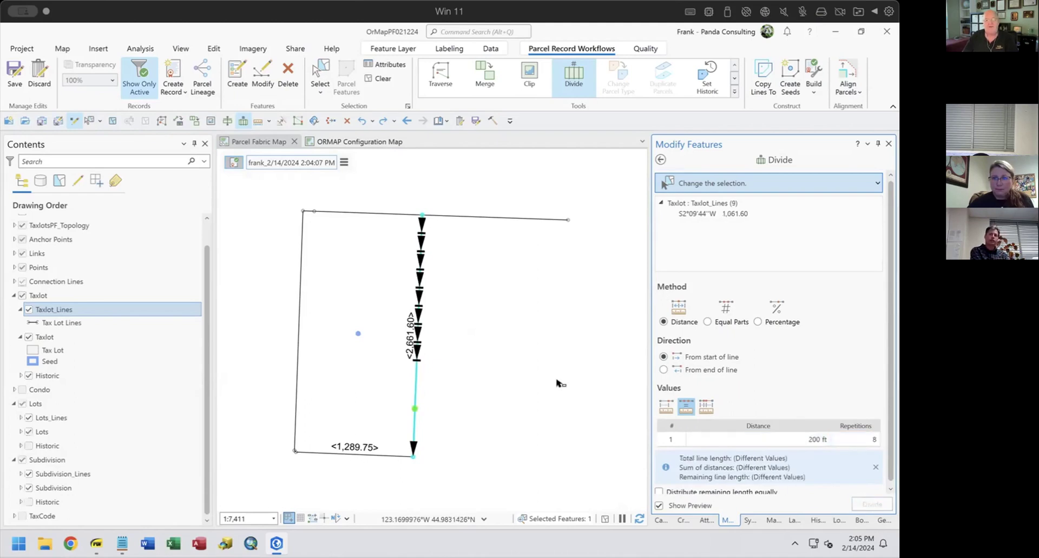
pyautogui.scroll(3, 431, 324)
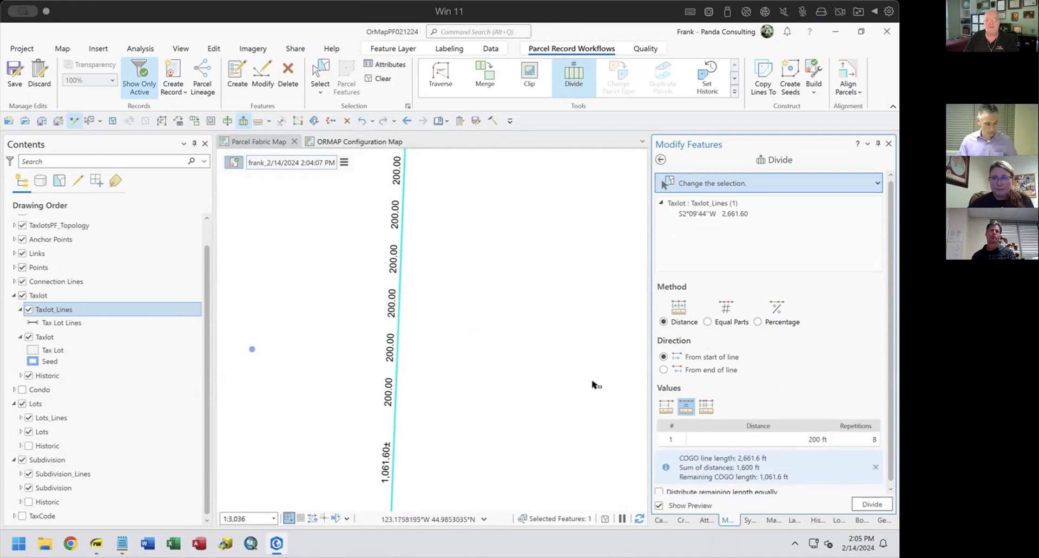
# Set the eastern boundary line's division to varying distances, with 1,000 ft once and 500 ft repeated 2 times.
pyautogui.click(705, 406)
pyautogui.scroll(-3, 539, 411)
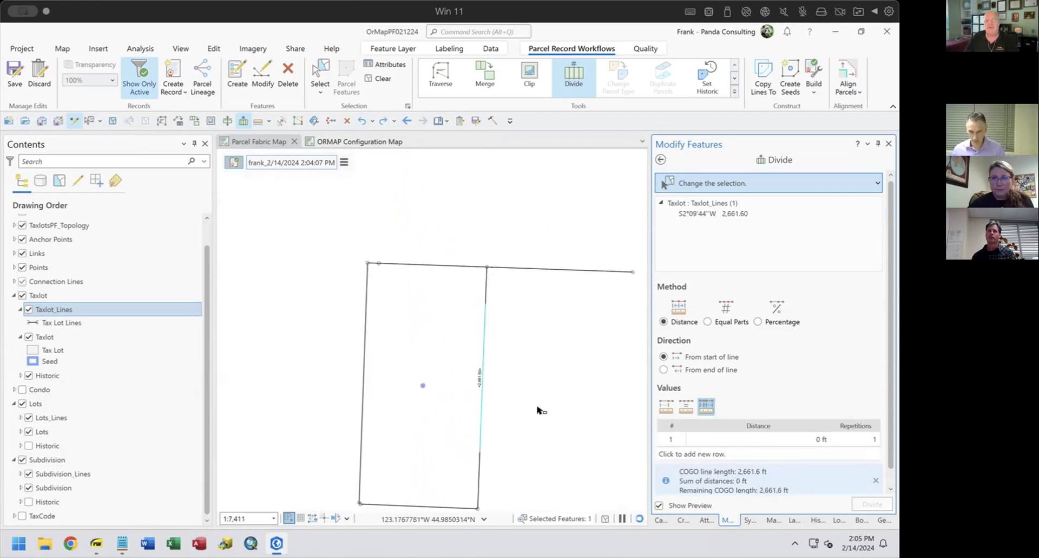
pyautogui.click(801, 441)
pyautogui.write('1000')
pyautogui.press('Return')
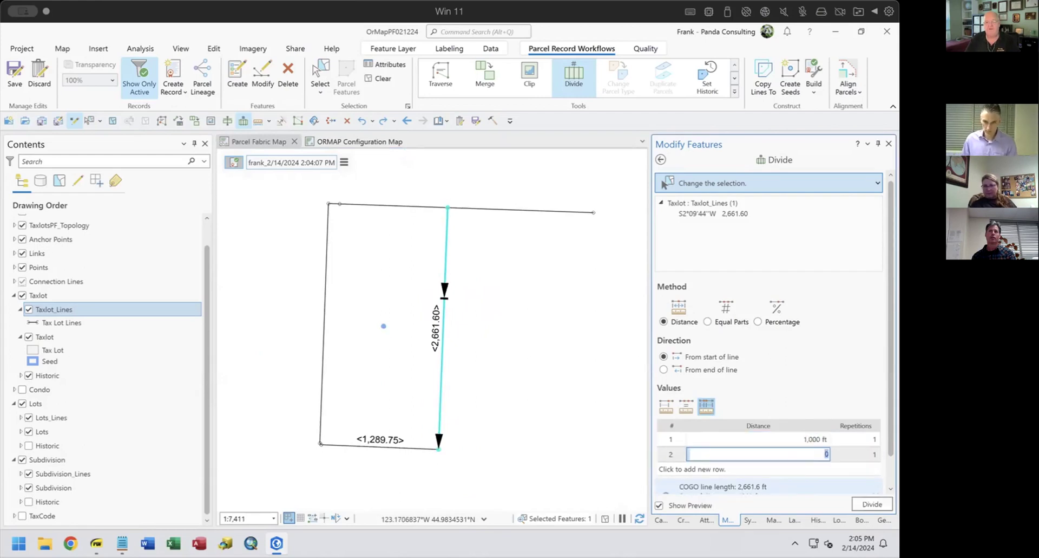
pyautogui.write('500')
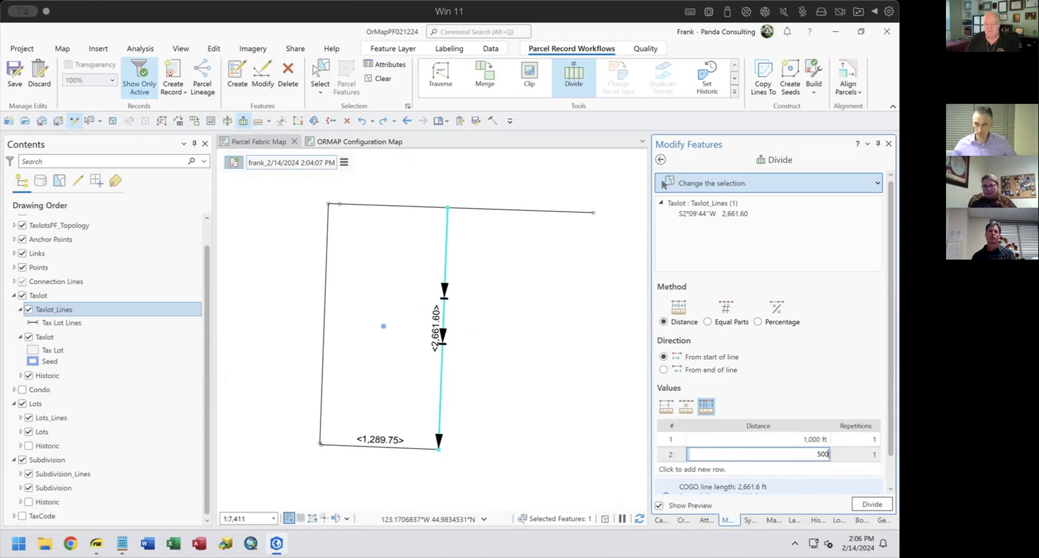
pyautogui.press('Tab')
pyautogui.write('2')
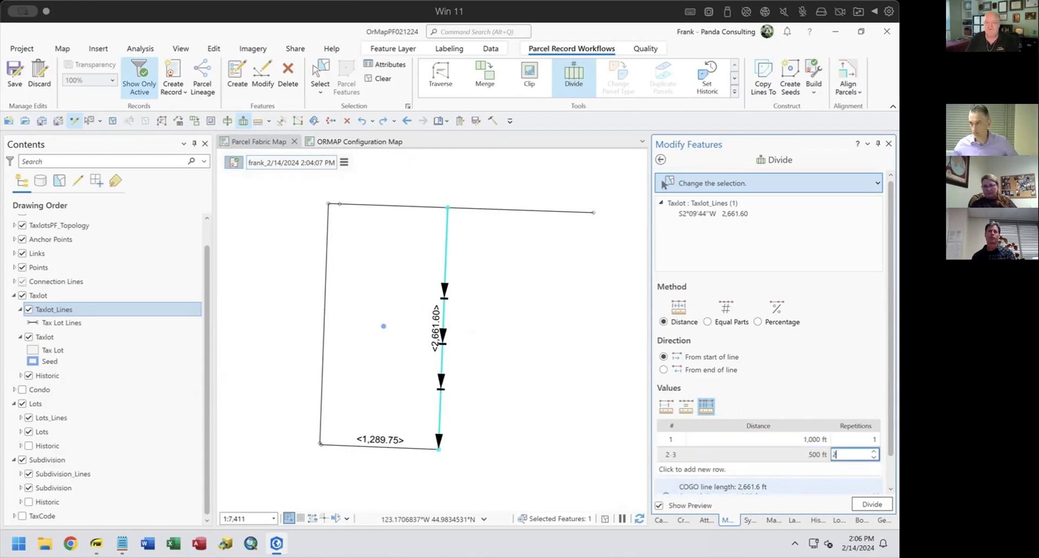
pyautogui.press('Tab')
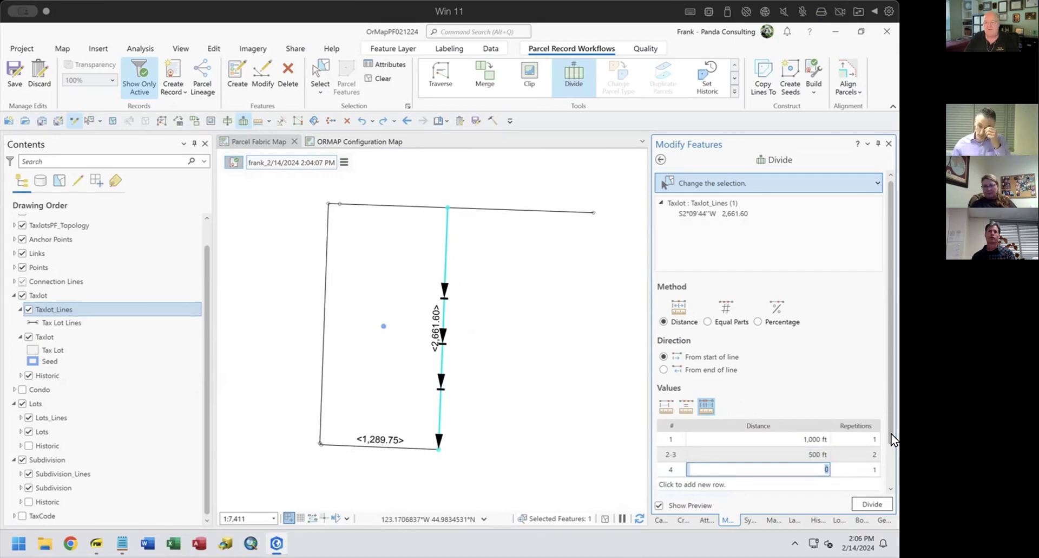
# Add distances of 300 ft with 2 repetitions and 61 ft once, distribute the remaining length proportionally, and divide the eastern boundary line.
pyautogui.moveTo(891, 443); pyautogui.dragTo(891, 480)
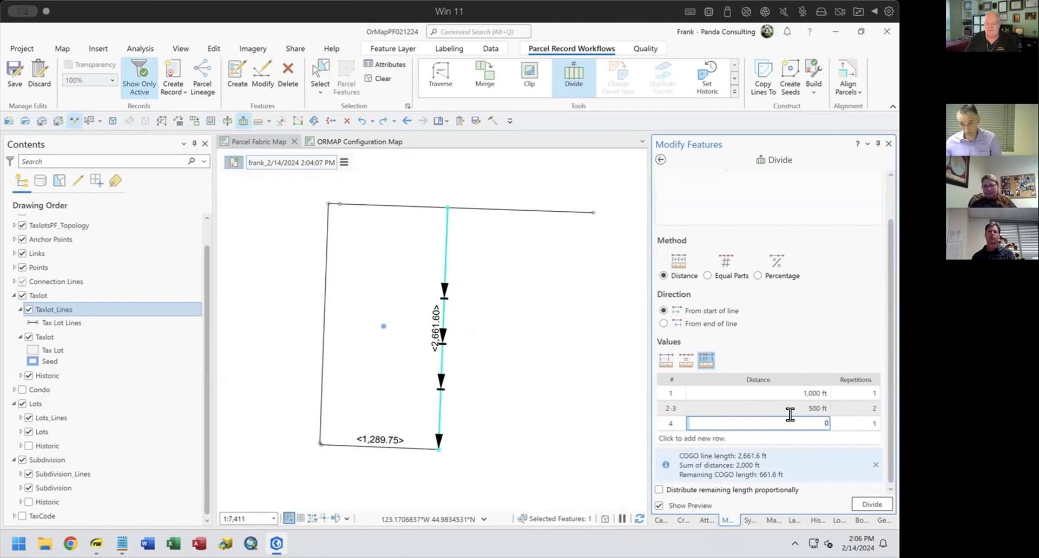
pyautogui.write('300')
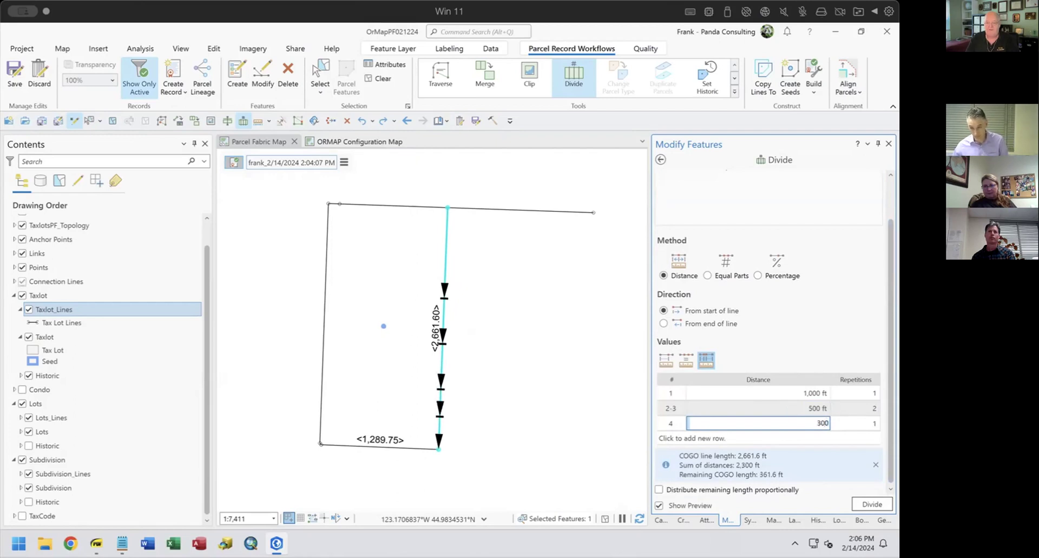
pyautogui.press('Return')
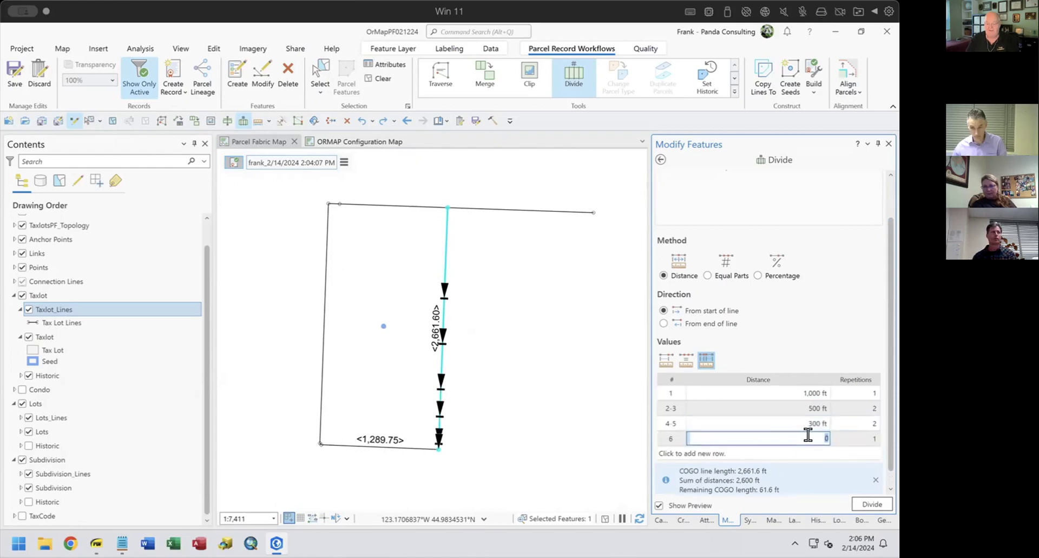
pyautogui.write('61')
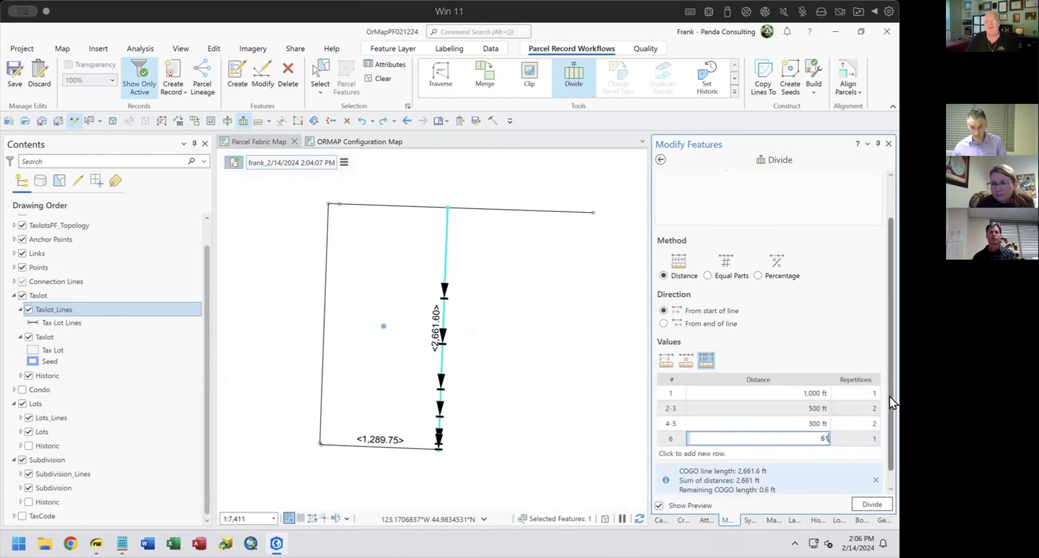
pyautogui.moveTo(890, 396); pyautogui.dragTo(890, 437)
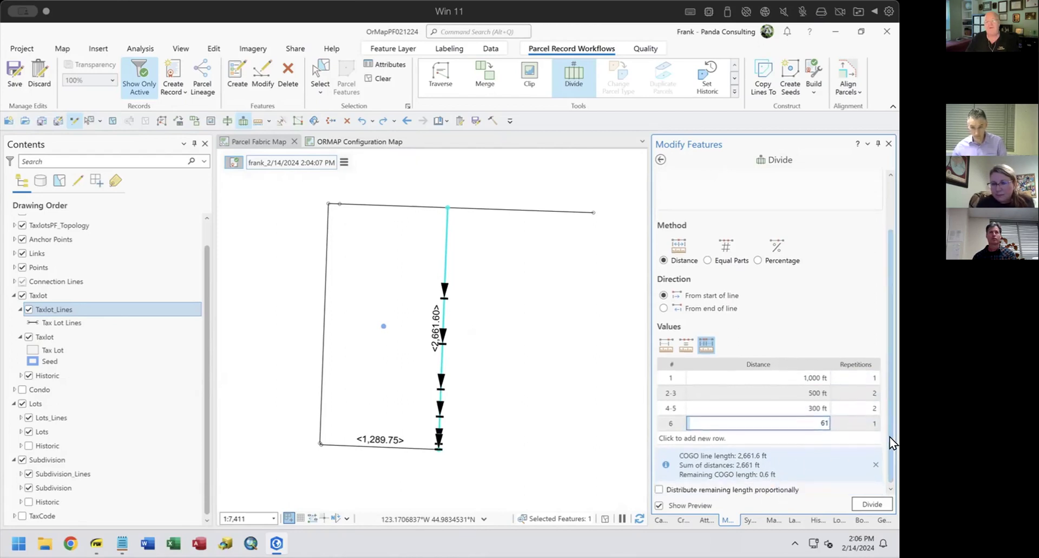
pyautogui.click(659, 489)
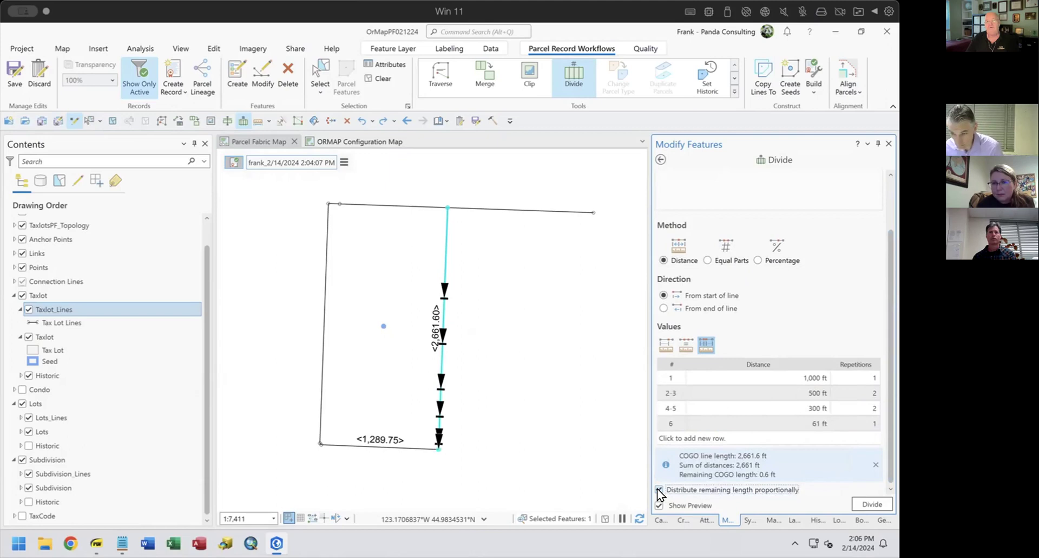
pyautogui.click(857, 501)
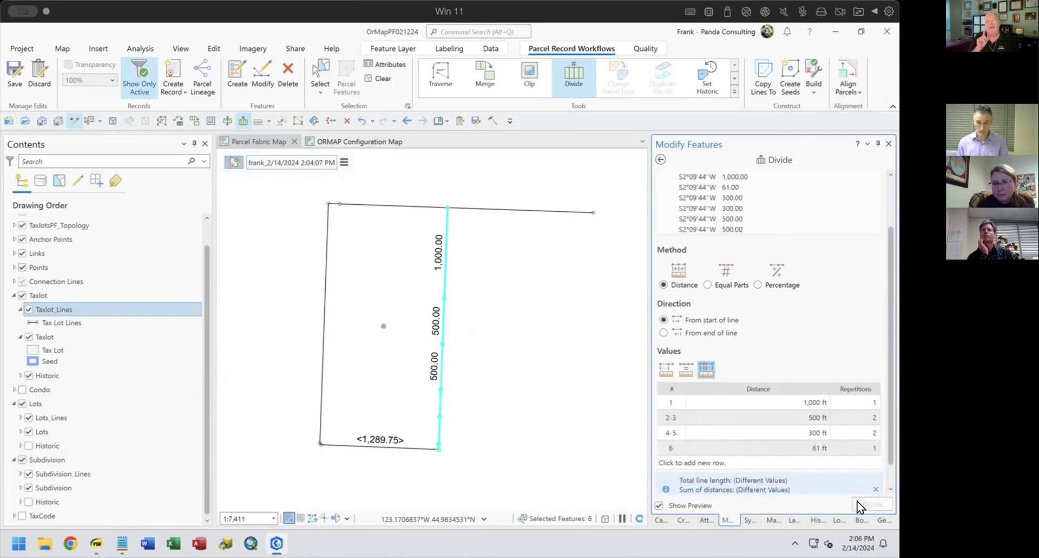
# Examine the lengths and division points of the new segments near the taxlot's southeast corner.
pyautogui.scroll(1, 427, 438)
pyautogui.scroll(3, 428, 439)
pyautogui.scroll(-2, 479, 372)
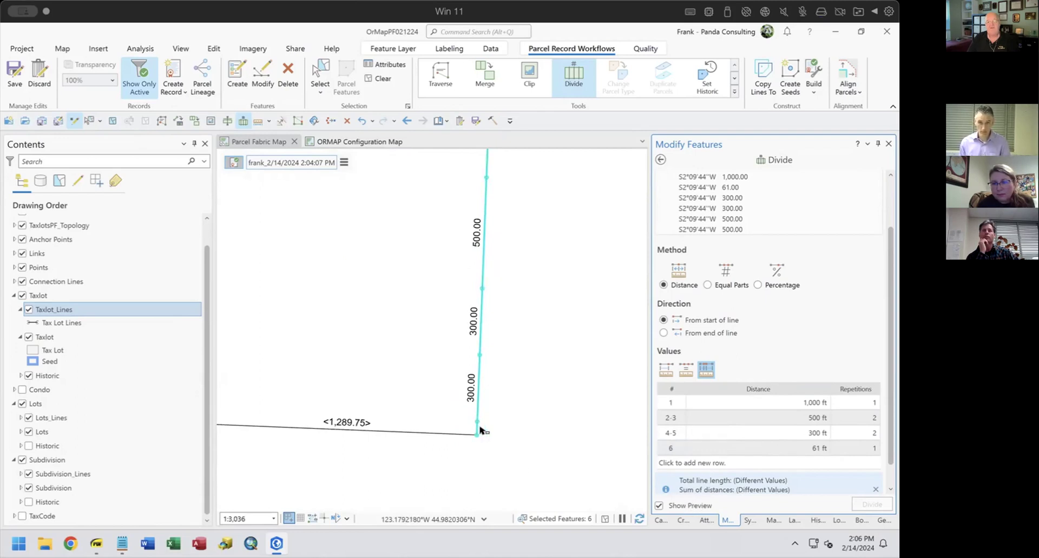
pyautogui.scroll(-2, 460, 444)
pyautogui.scroll(1, 463, 441)
pyautogui.scroll(4, 466, 440)
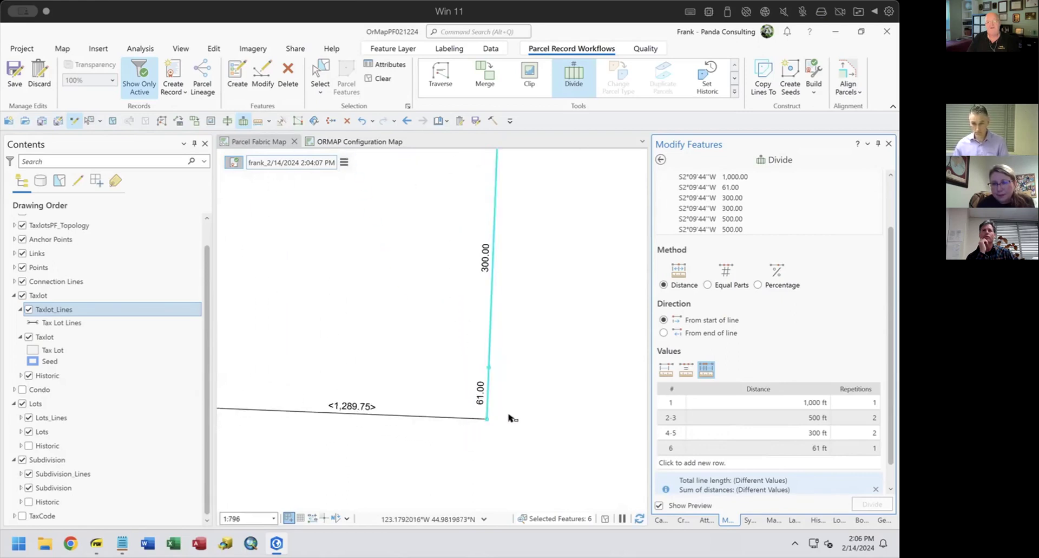
pyautogui.scroll(-2, 509, 417)
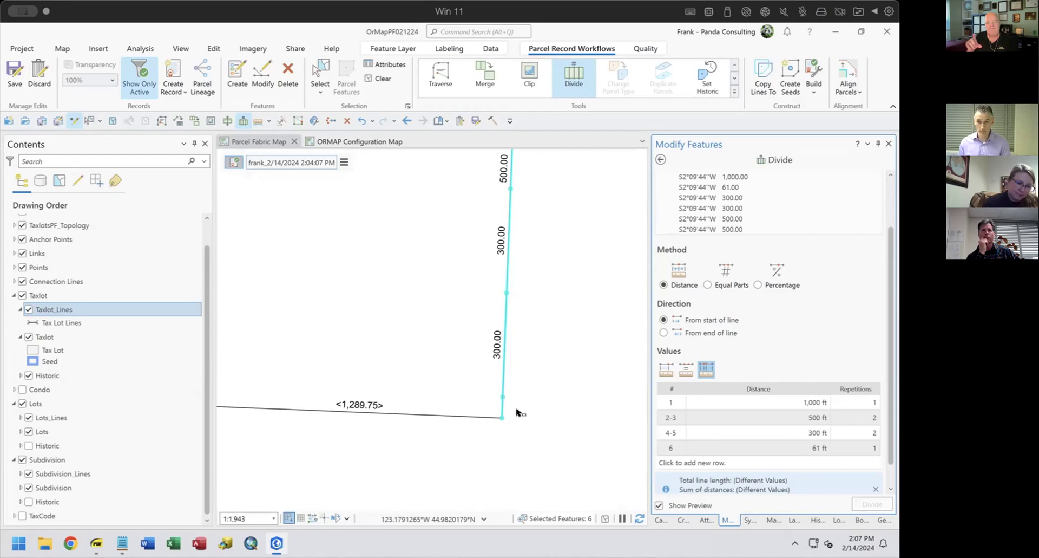
pyautogui.scroll(-2, 517, 413)
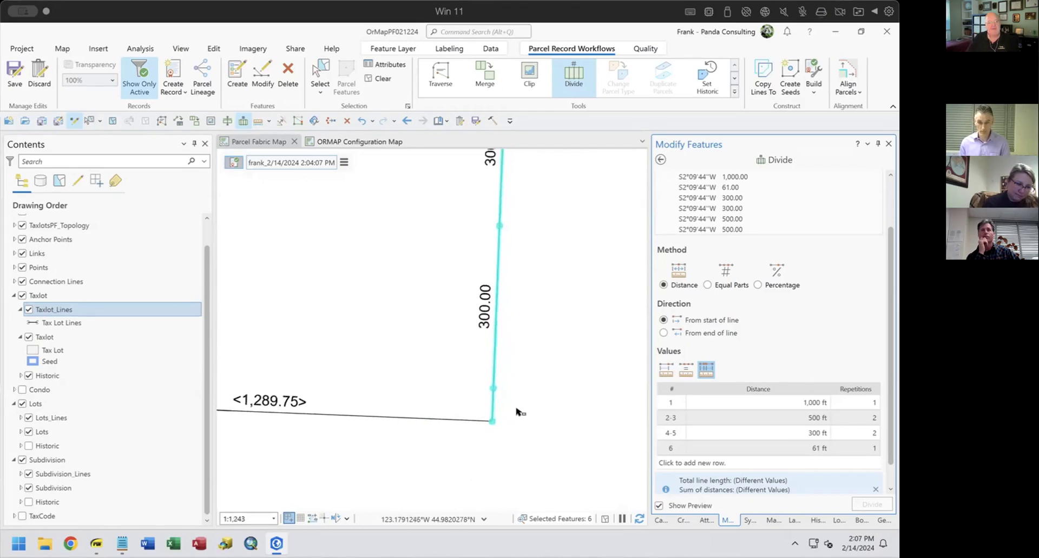
# Undo the division, and set the first varying distance for the eastern boundary line to 2,000 ft.
pyautogui.click(659, 369)
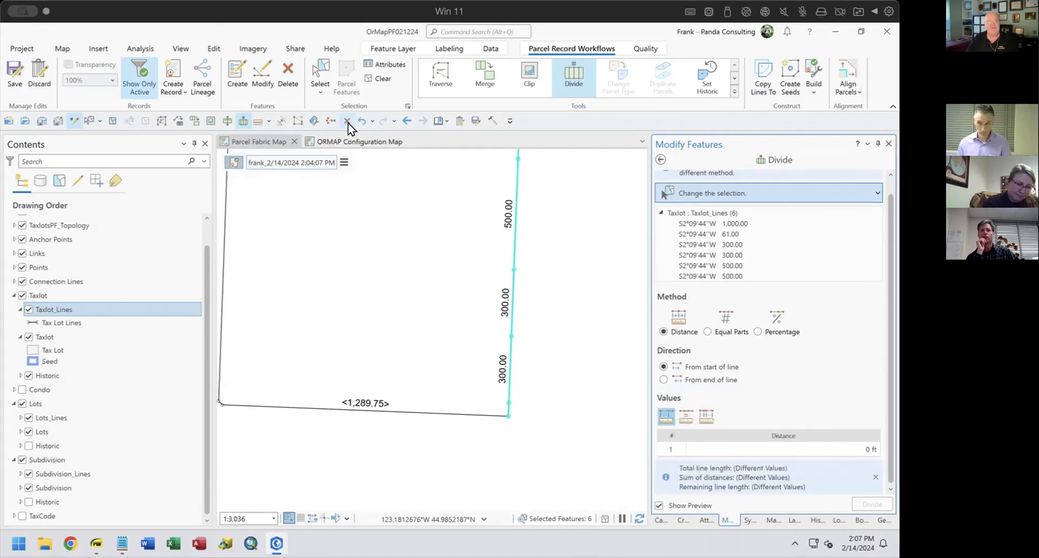
pyautogui.click(495, 356)
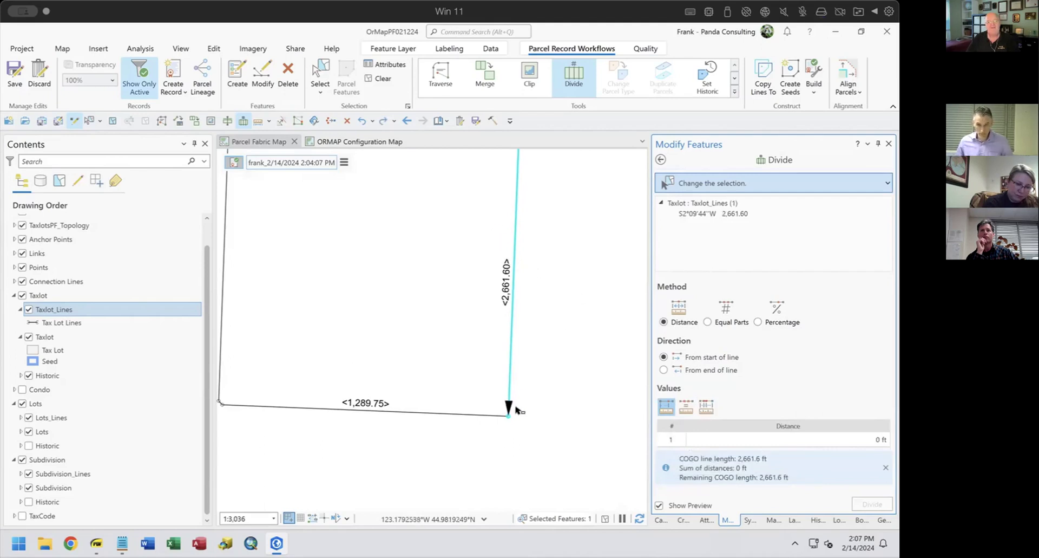
pyautogui.click(703, 407)
pyautogui.click(803, 439)
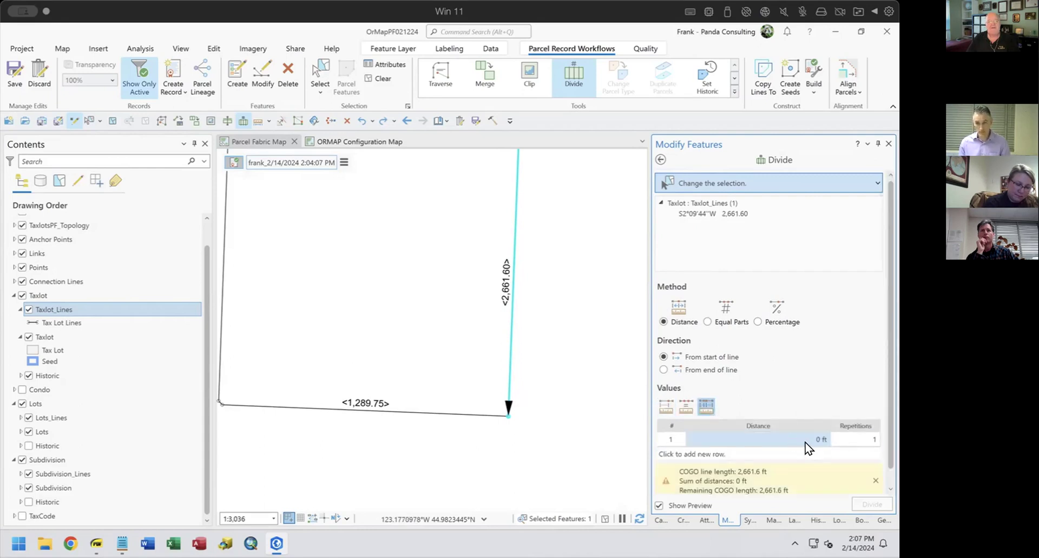
pyautogui.write('2000')
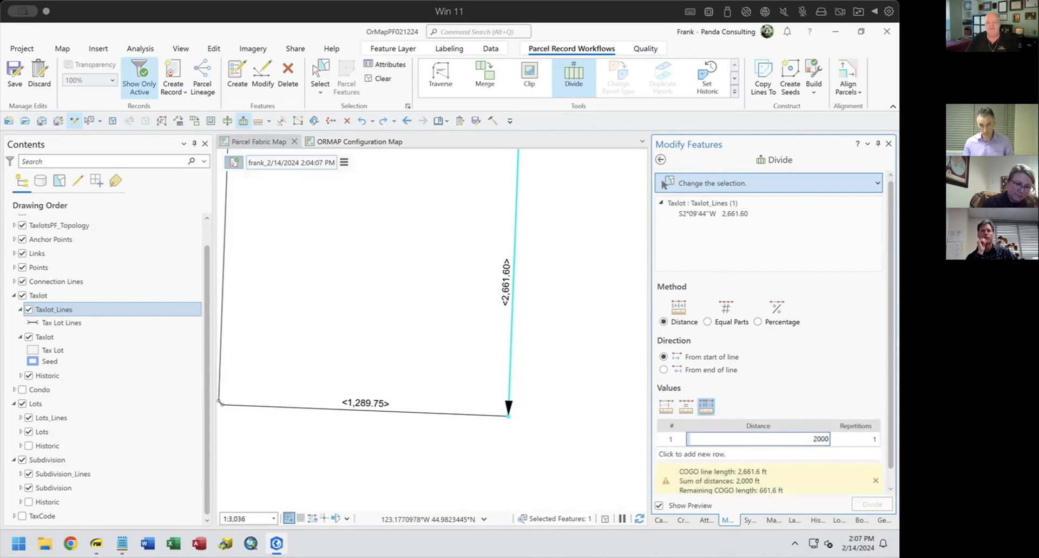
pyautogui.press('Return')
pyautogui.moveTo(891, 427); pyautogui.dragTo(895, 482)
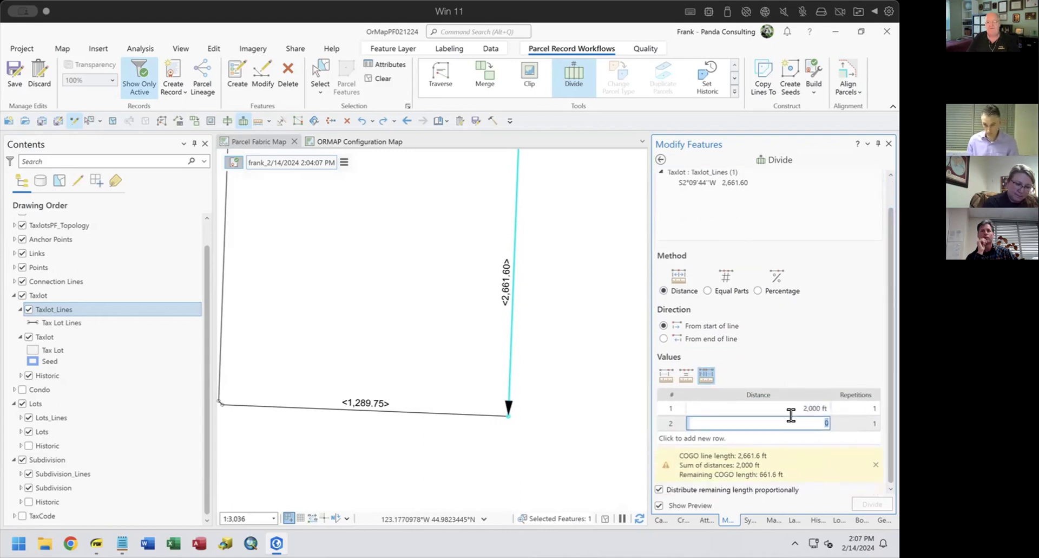
# Set the second distance to 661.60 ft and divide the eastern boundary line with the two distances.
pyautogui.write('660')
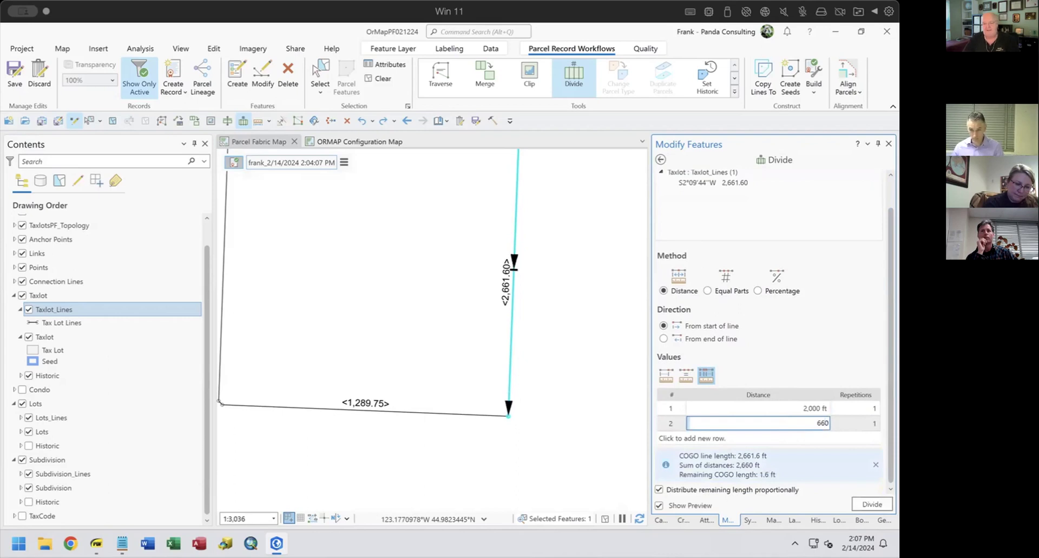
pyautogui.write('1')
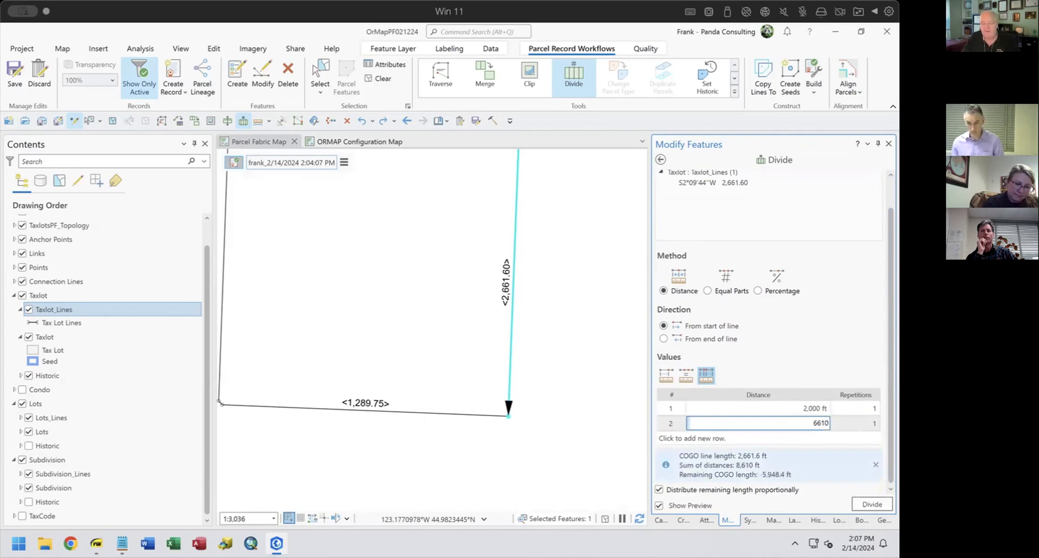
pyautogui.press('Delete')
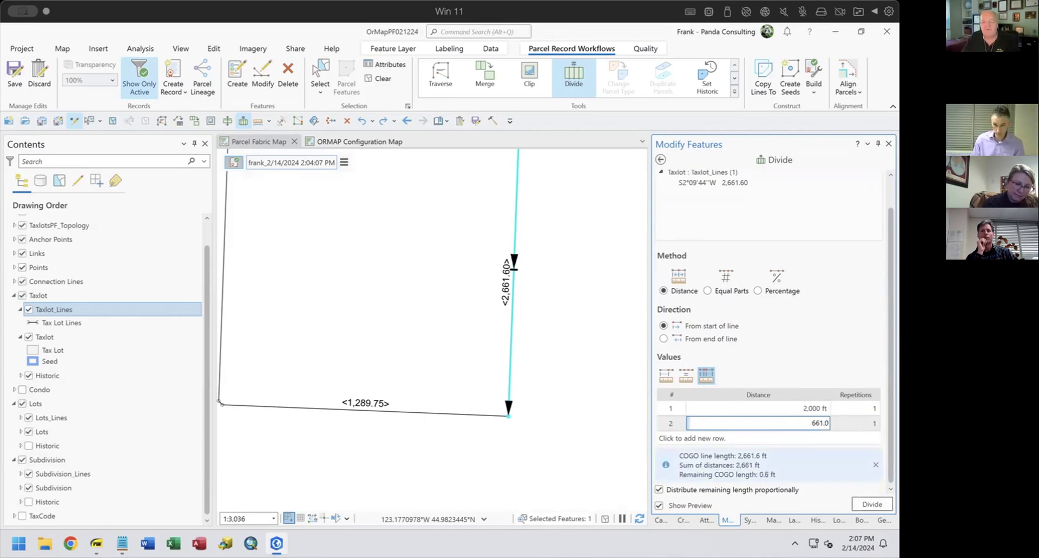
pyautogui.write('.60')
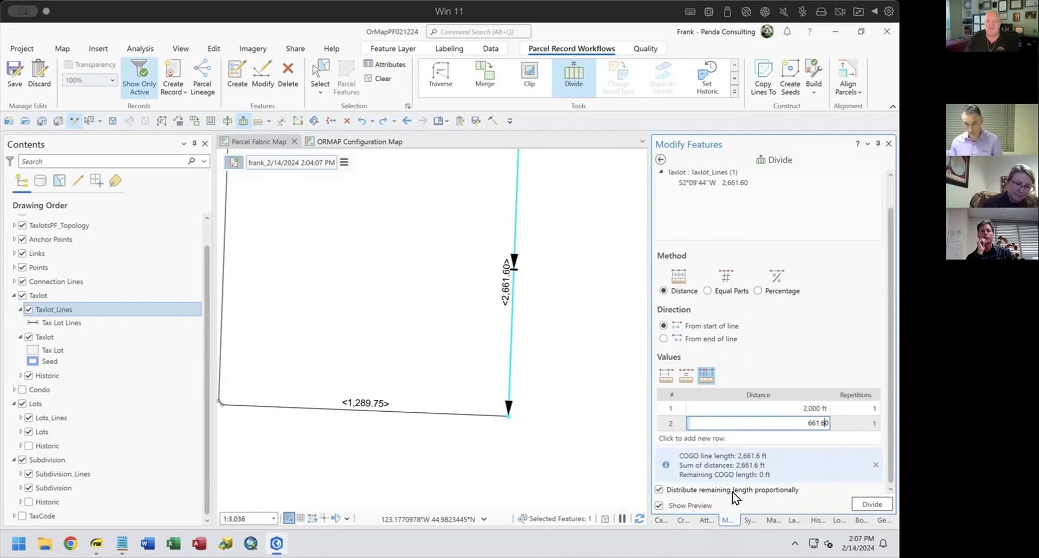
pyautogui.click(882, 502)
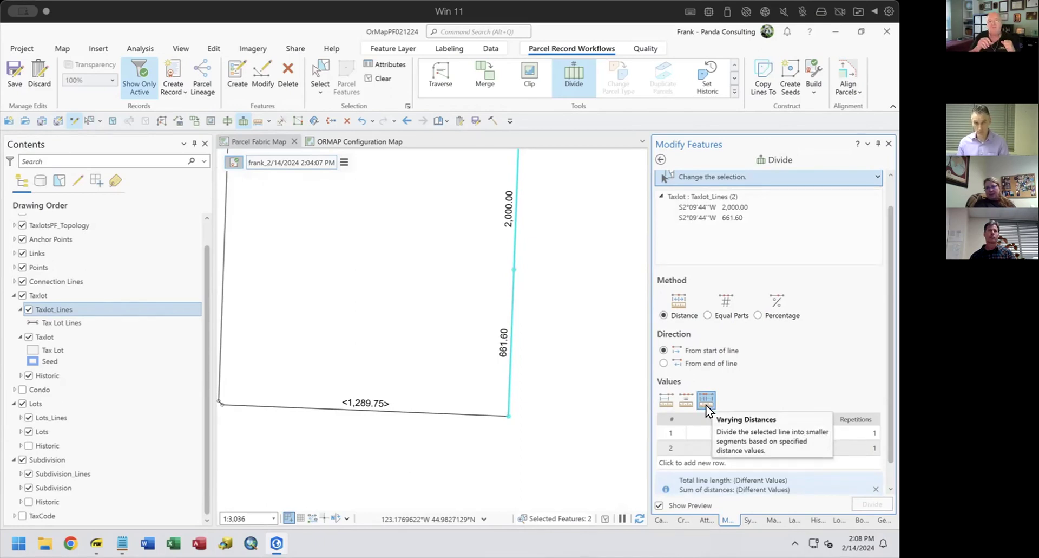
# Undo the two-part division of the eastern boundary line and switch to the ORMAP Parcel Fabric Training PDF.
pyautogui.click(360, 119)
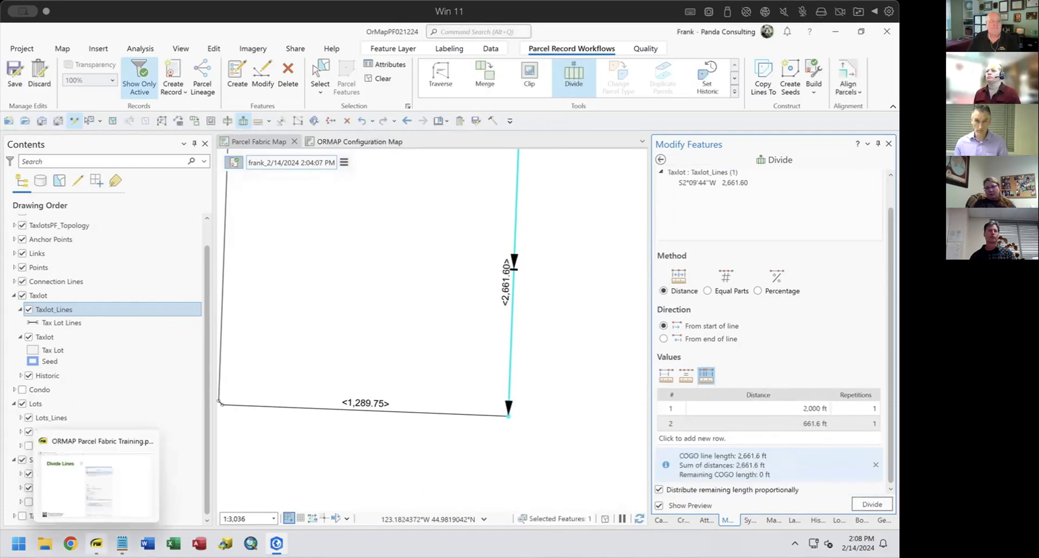
pyautogui.click(96, 543)
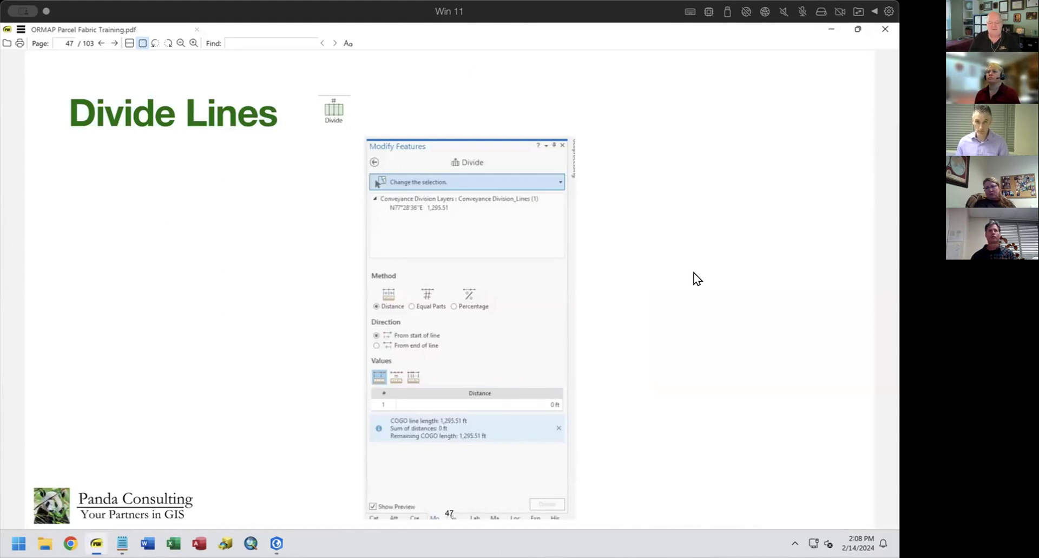
# View the Divide Polygons page of the training PDF and switch back to the parcel fabric map in ArcGIS Pro.
pyautogui.press('Right')
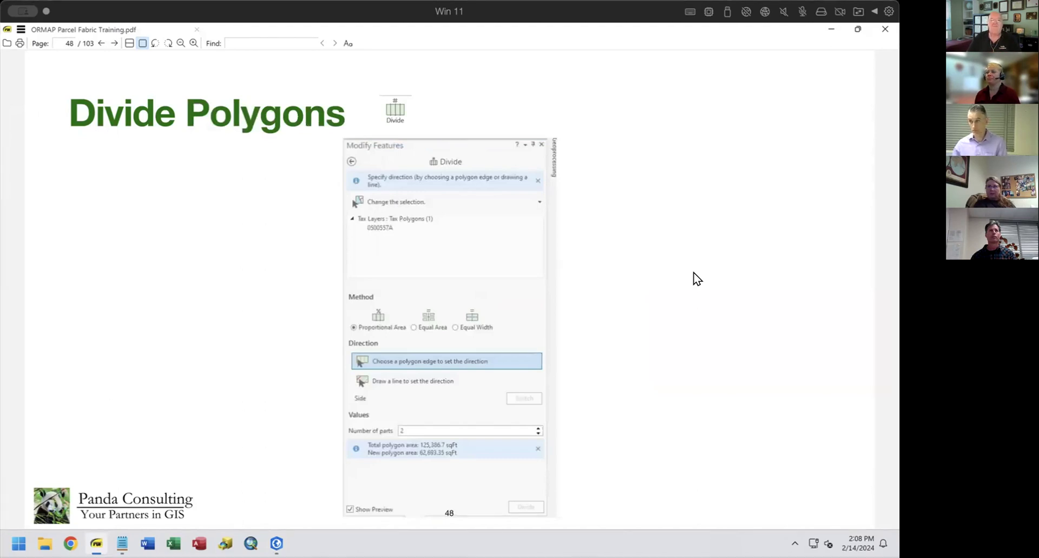
pyautogui.click(277, 543)
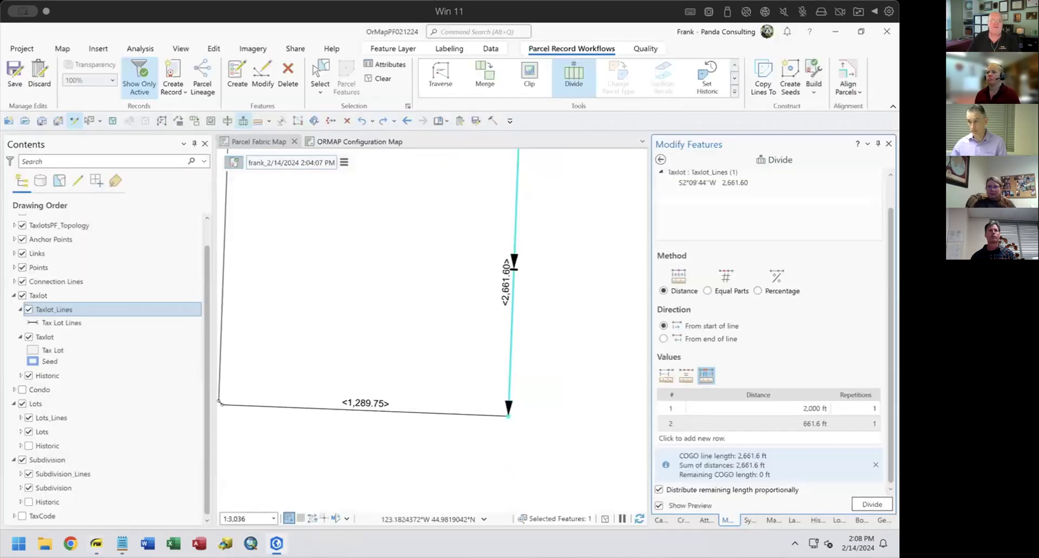
pyautogui.scroll(3, 410, 295)
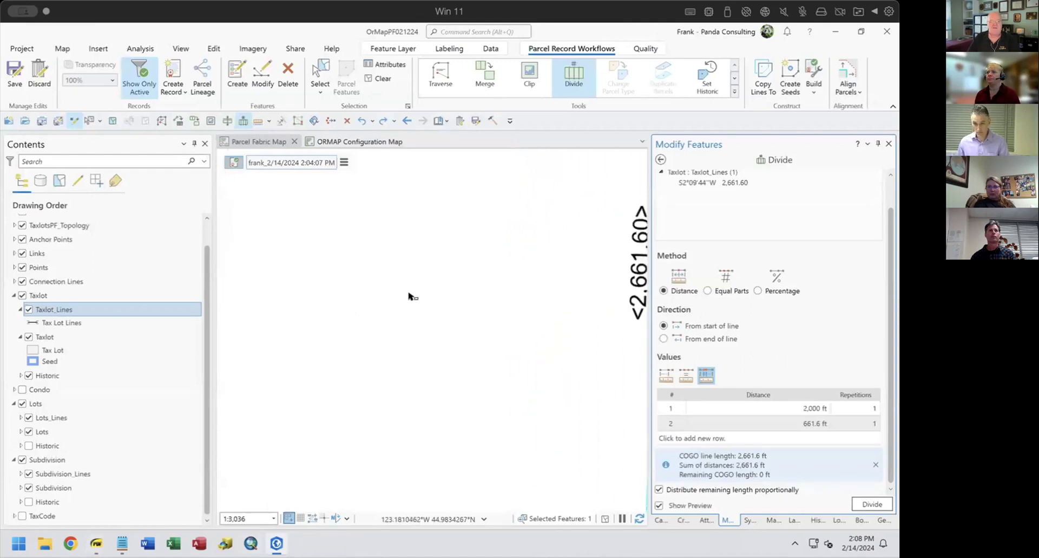
pyautogui.scroll(-3, 409, 296)
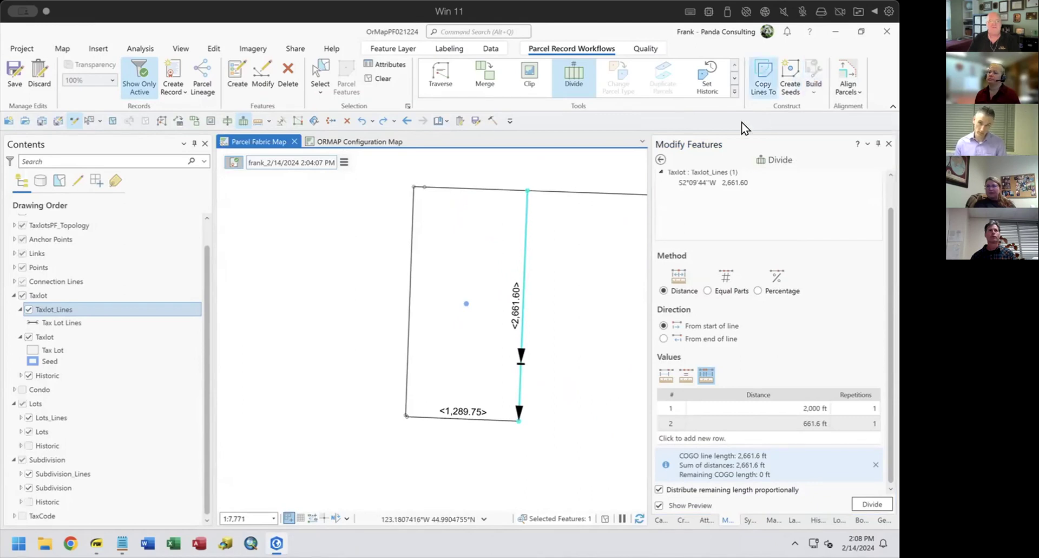
# Show the parcels of all records without the historic taxlots, and clear the selection.
pyautogui.click(666, 189)
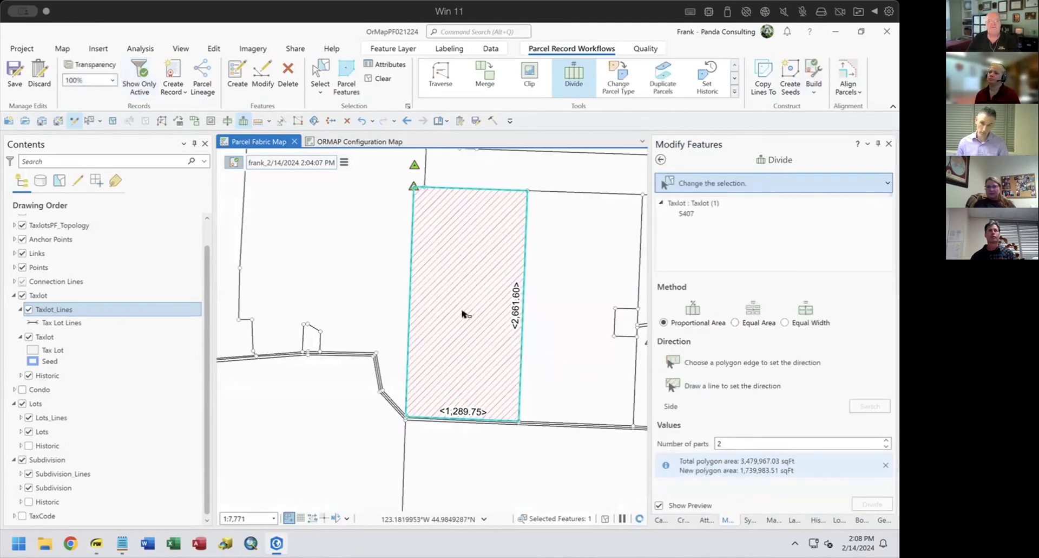
pyautogui.click(29, 375)
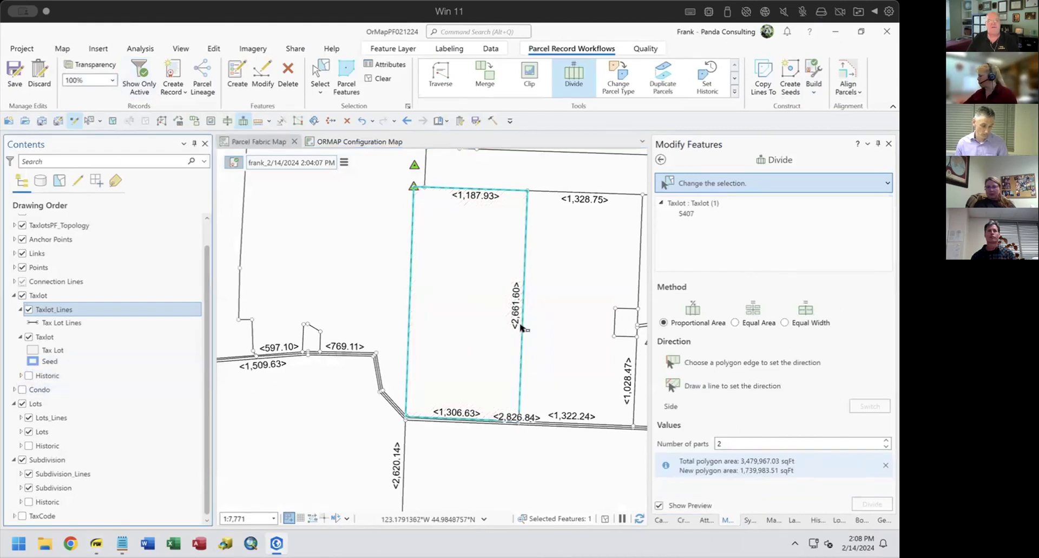
pyautogui.click(375, 74)
pyautogui.moveTo(557, 332); pyautogui.dragTo(441, 349)
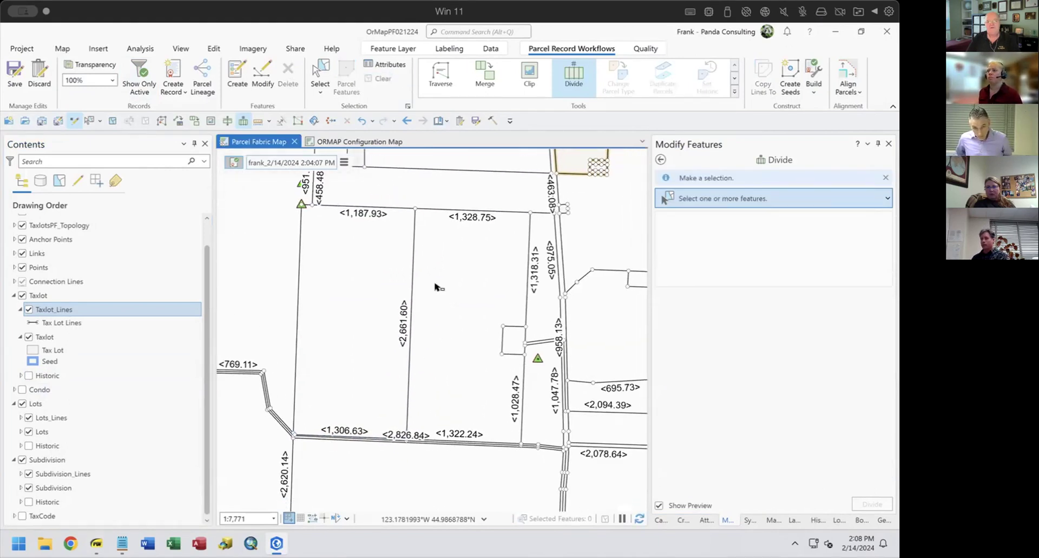
# Select the taxlot east of the 2,661.60 line and set its division to Equal Width with a width of 500 ft.
pyautogui.click(438, 382)
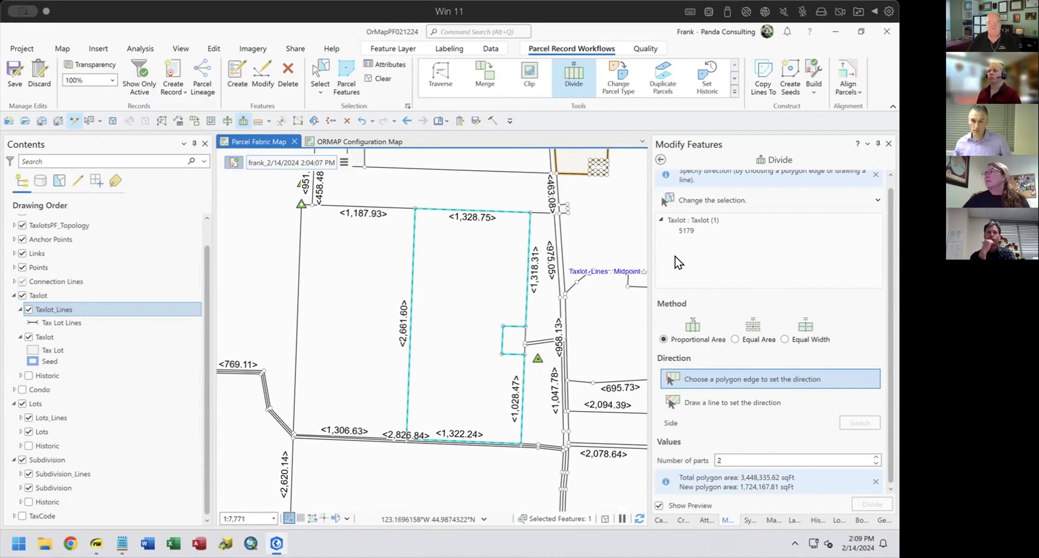
pyautogui.click(785, 339)
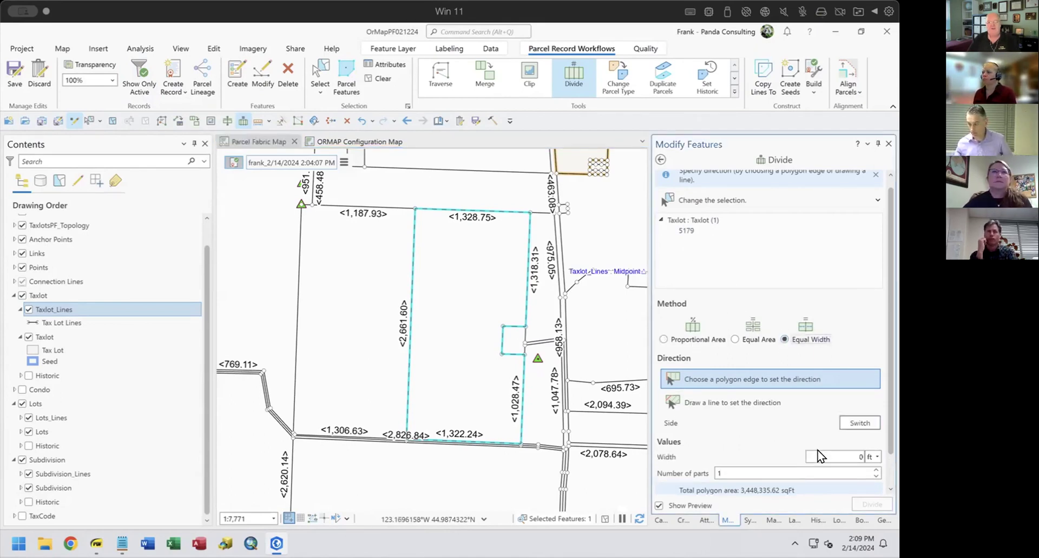
pyautogui.click(863, 456)
pyautogui.press('BackSpace')
pyautogui.write('500')
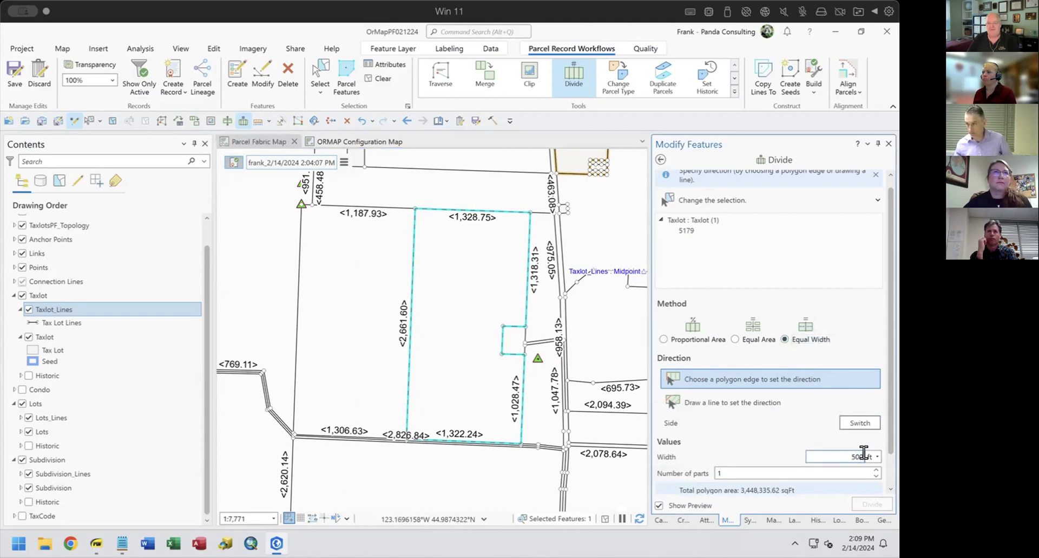
# Choose the taxlot's northern edge as the division direction and divide the polygon into the 500 ft part and its remainder.
pyautogui.click(717, 374)
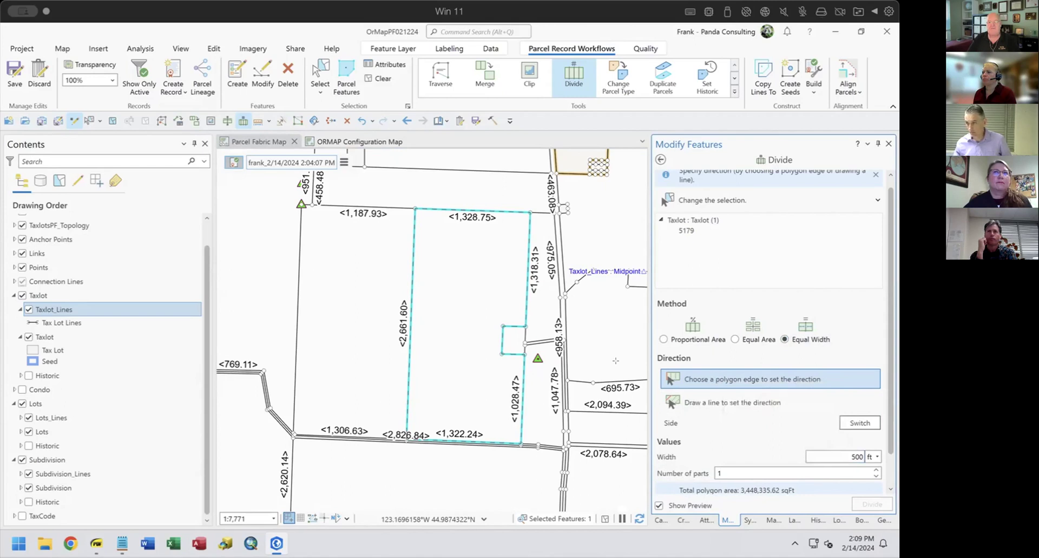
pyautogui.click(459, 208)
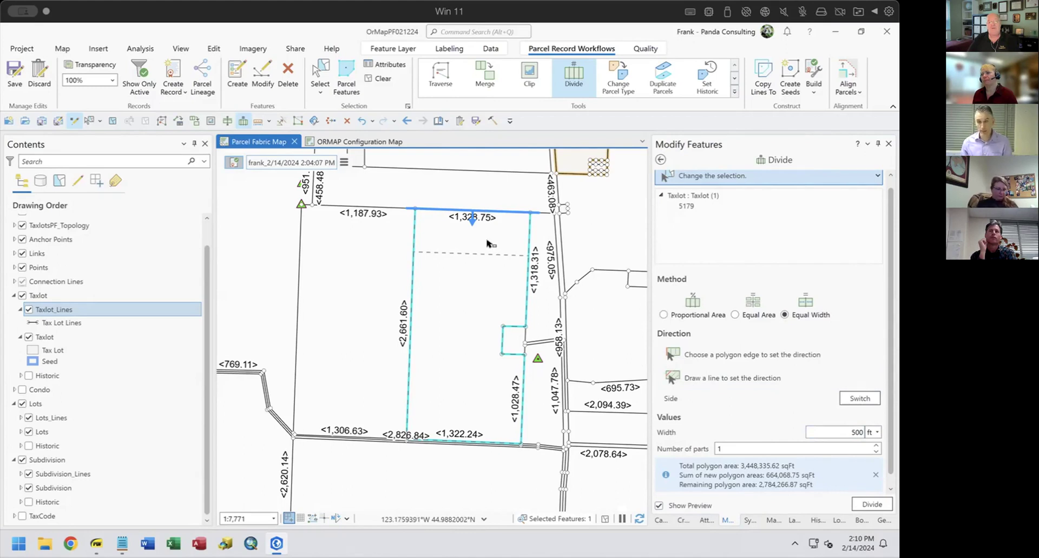
pyautogui.click(868, 505)
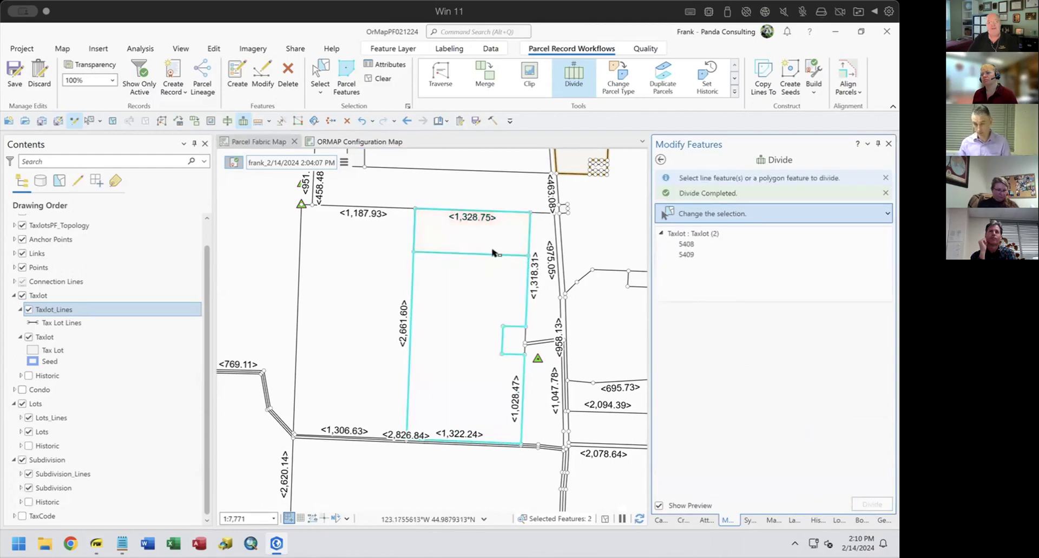
# Examine the two new taxlots and the attributes of the new dividing line and the western boundary line, and clear the selection.
pyautogui.click(686, 242)
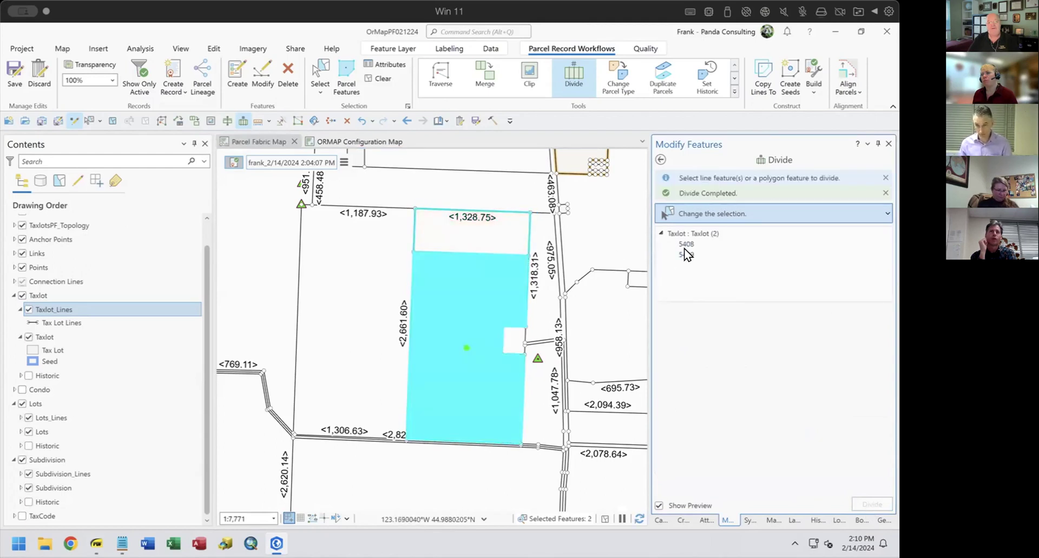
pyautogui.click(685, 252)
pyautogui.click(704, 518)
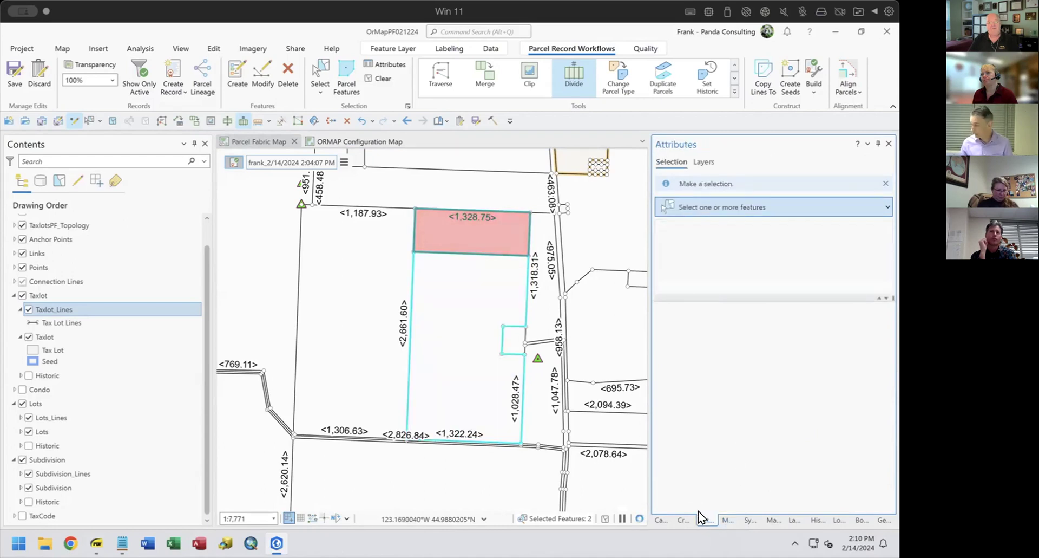
pyautogui.moveTo(458, 245); pyautogui.dragTo(463, 268)
pyautogui.click(688, 216)
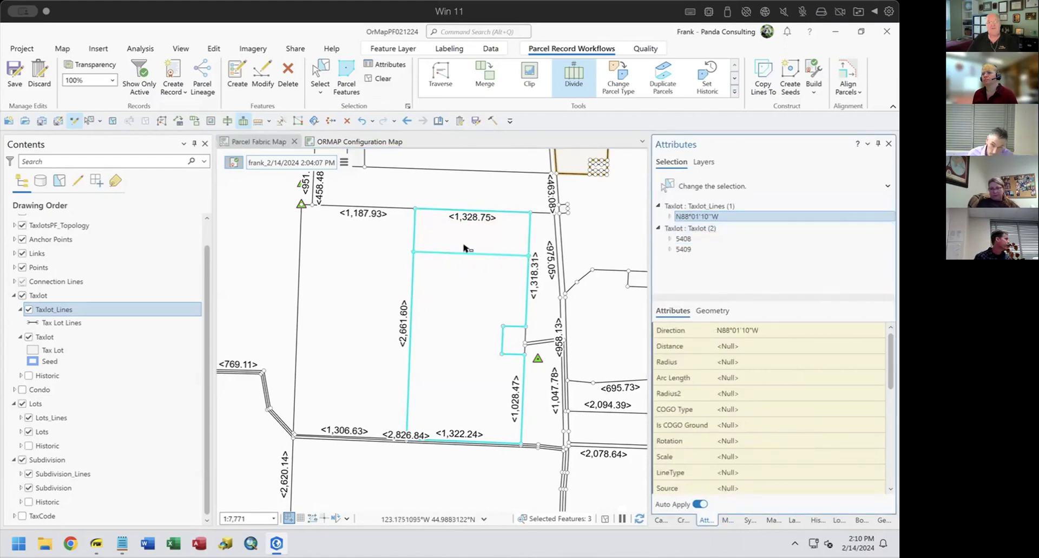
pyautogui.moveTo(405, 233); pyautogui.dragTo(426, 237)
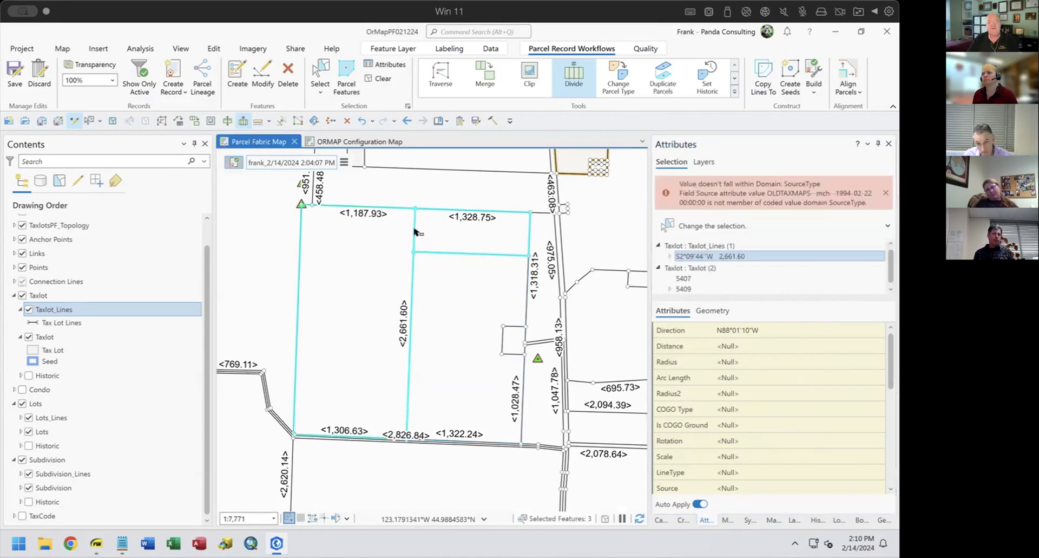
pyautogui.click(739, 254)
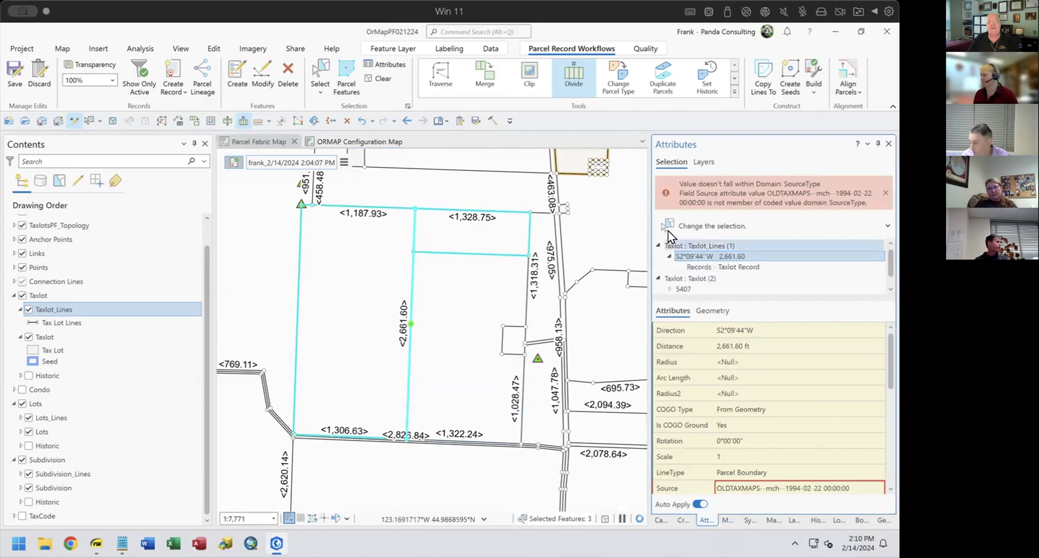
pyautogui.click(379, 77)
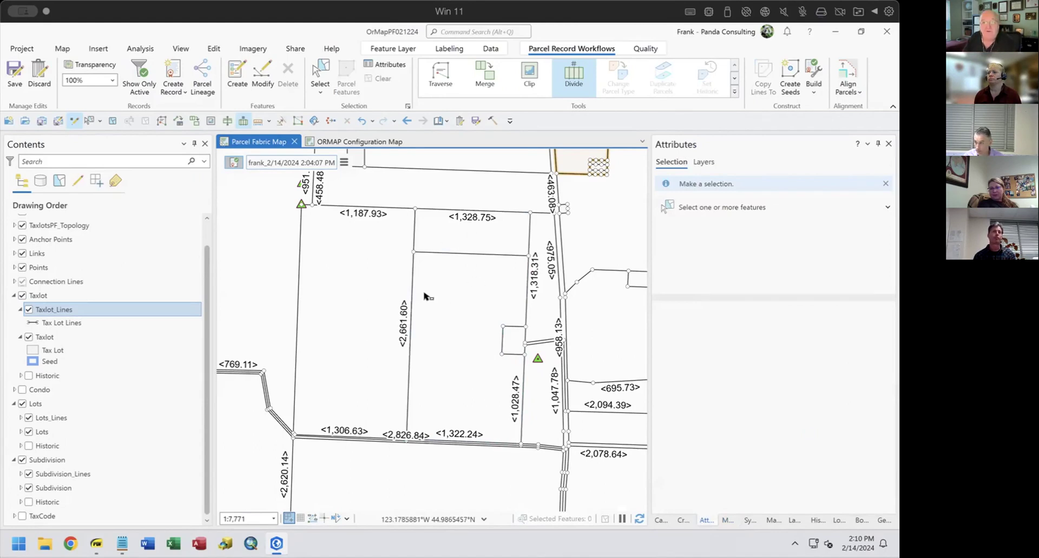
# Select the southern remainder taxlot for division and set the equal width to 300 ft.
pyautogui.click(448, 370)
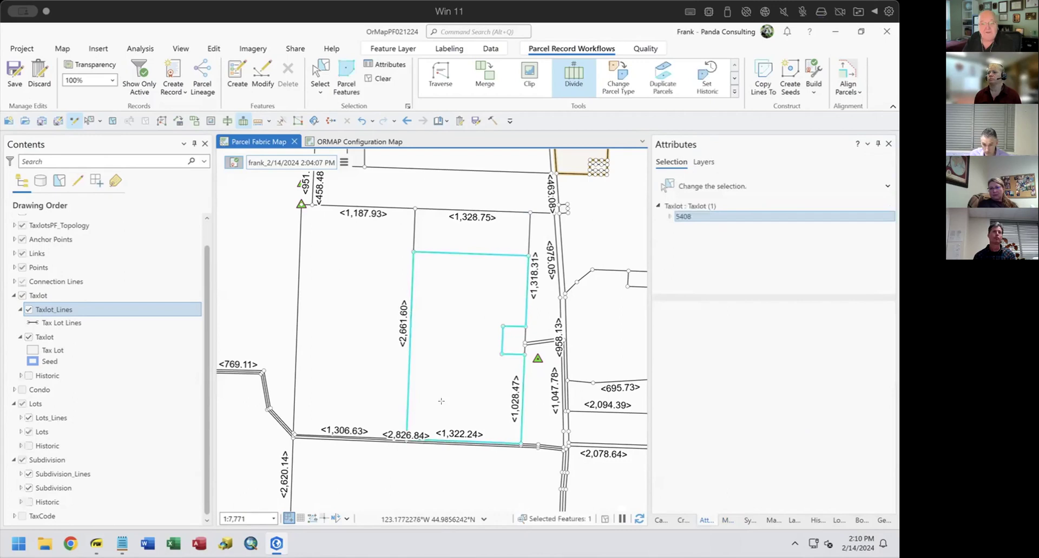
pyautogui.click(727, 519)
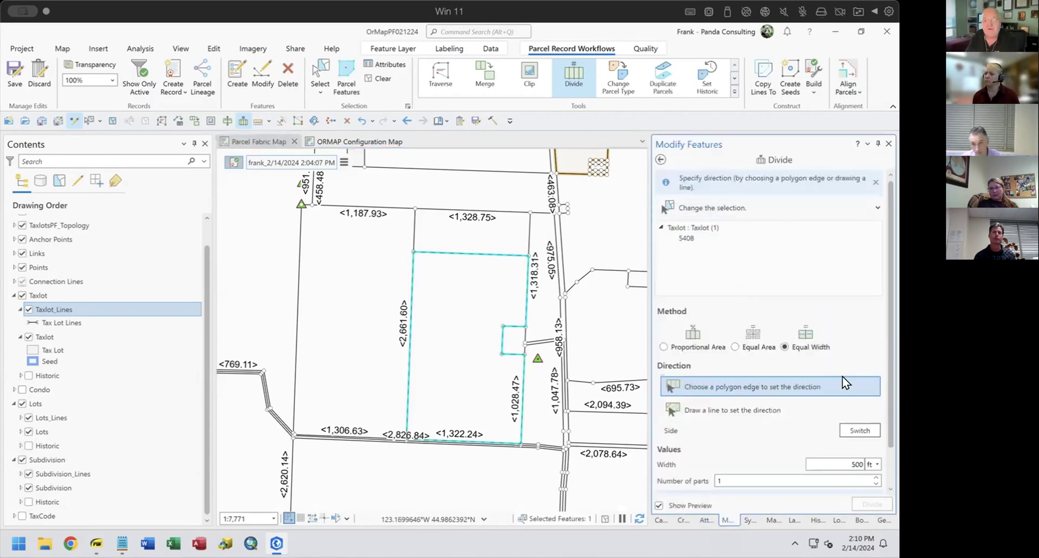
pyautogui.doubleClick(867, 458)
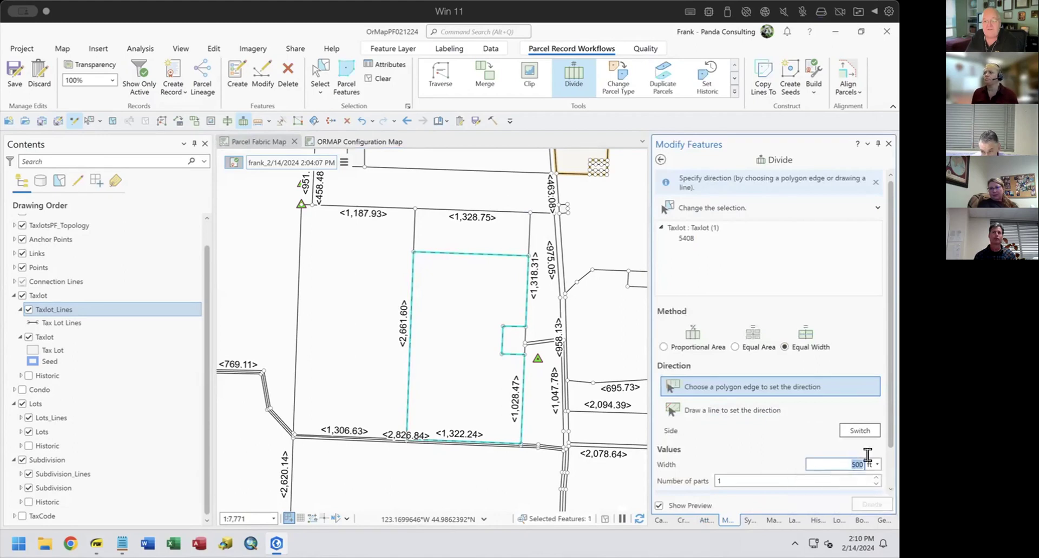
pyautogui.write('100')
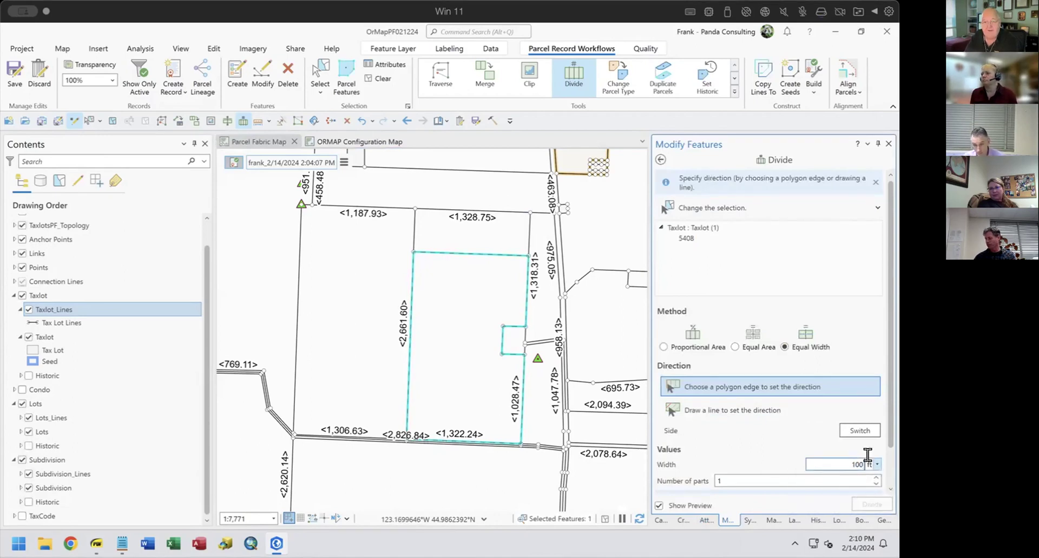
pyautogui.press('BackSpace')
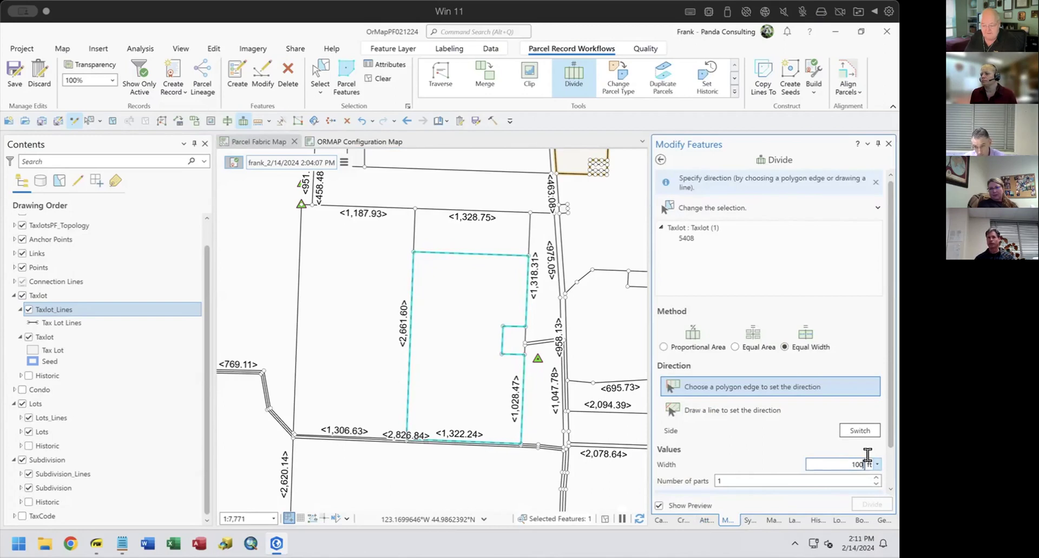
pyautogui.write('300')
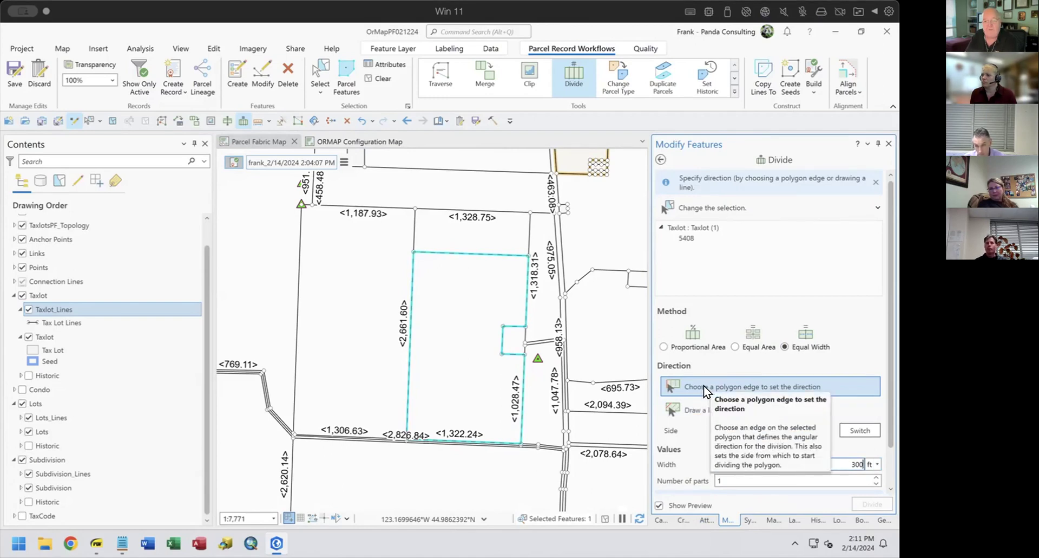
# Preview the 300 ft division from the southern taxlot's upper eastern edge and from its western edge.
pyautogui.click(523, 299)
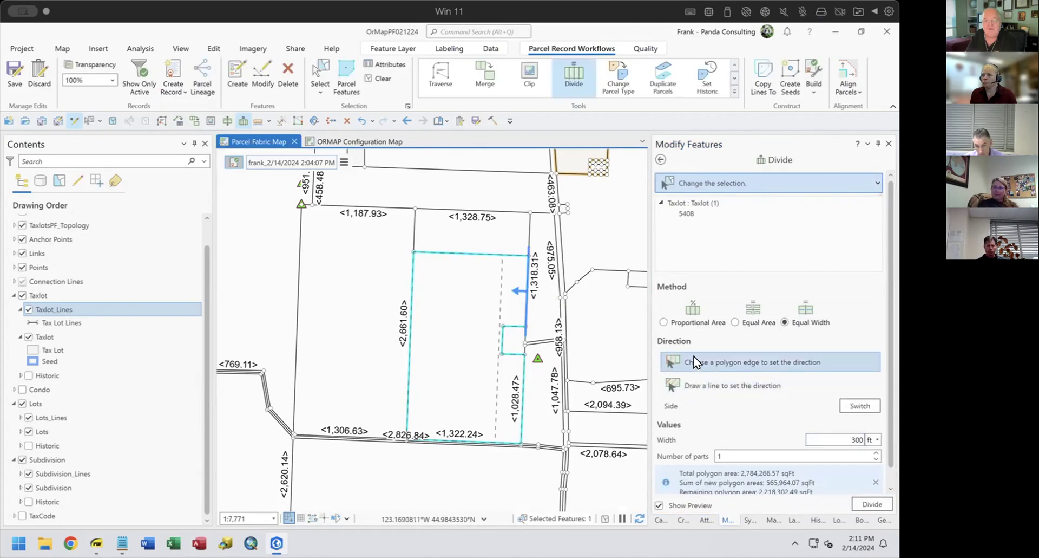
pyautogui.click(694, 362)
pyautogui.click(412, 350)
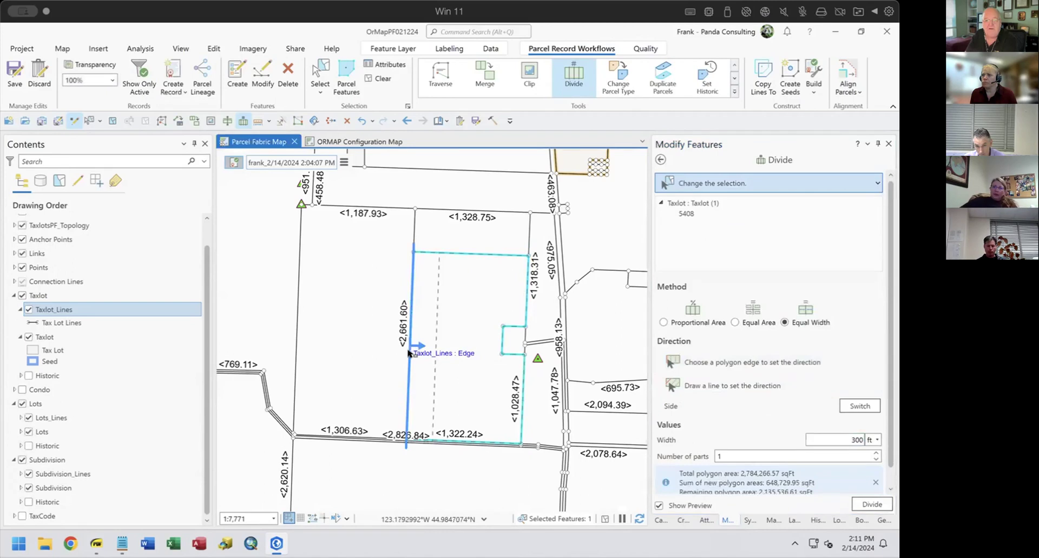
# Draw a diagonal direction line across the southern taxlot's northwest corner to preview the division, and leave the Divide tool.
pyautogui.click(696, 379)
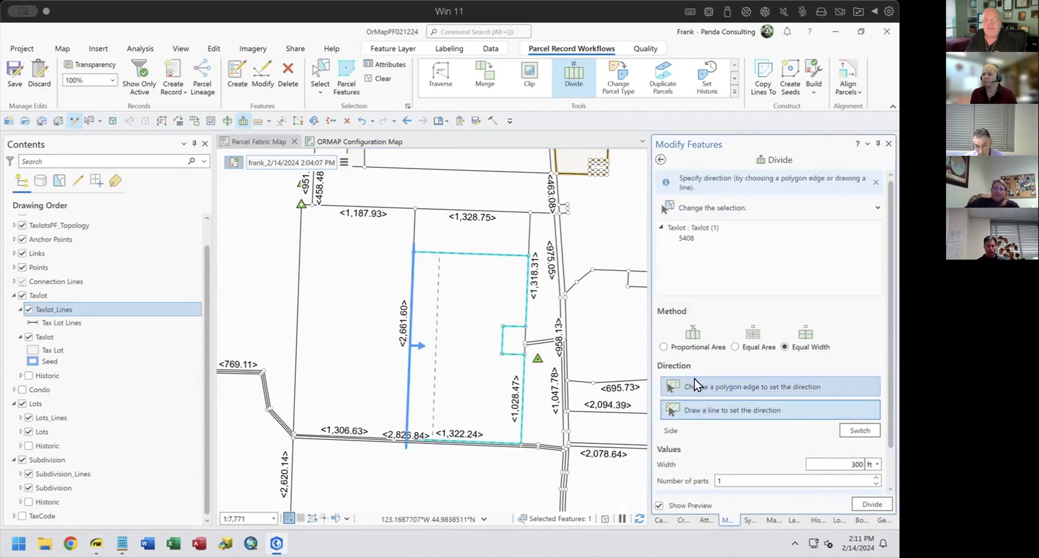
pyautogui.click(353, 294)
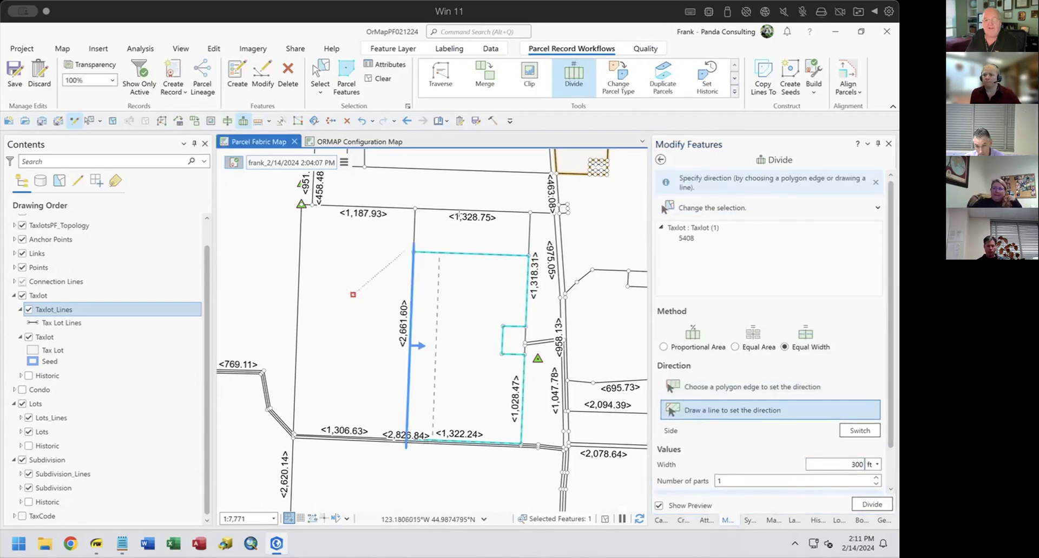
pyautogui.click(506, 191)
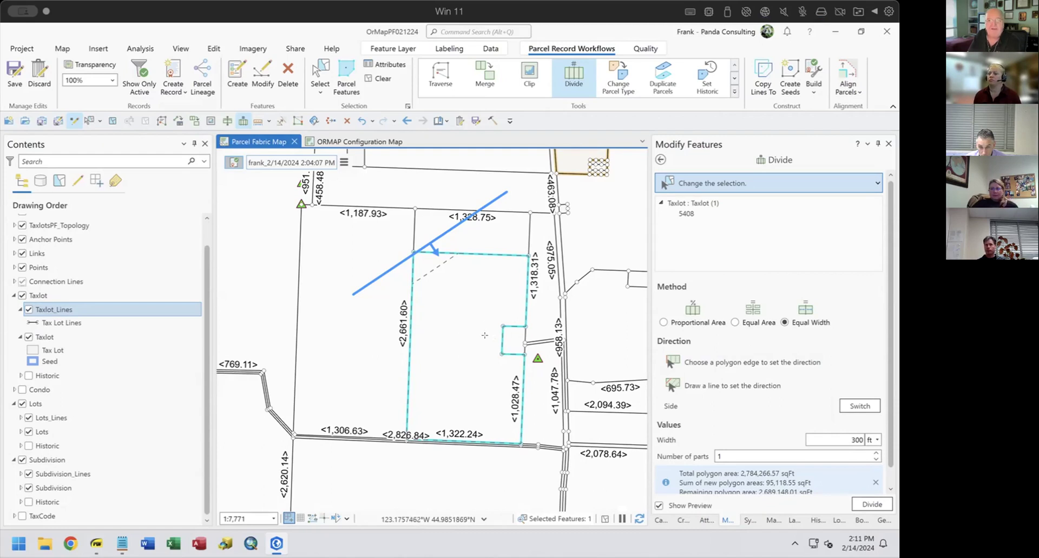
pyautogui.click(656, 157)
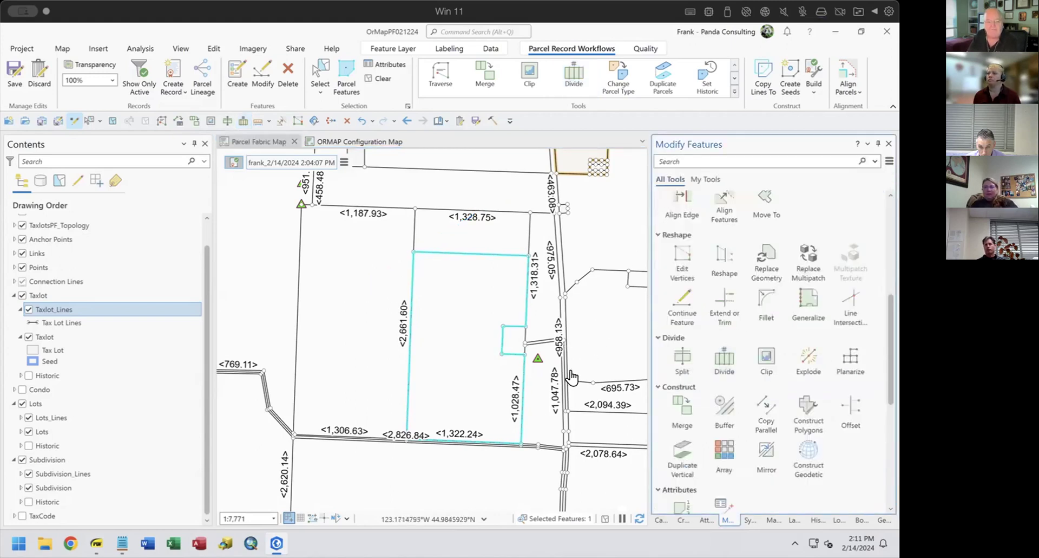
# Switch to the training PDF, view the Split slide on page 49, and return to ArcGIS Pro.
pyautogui.click(96, 543)
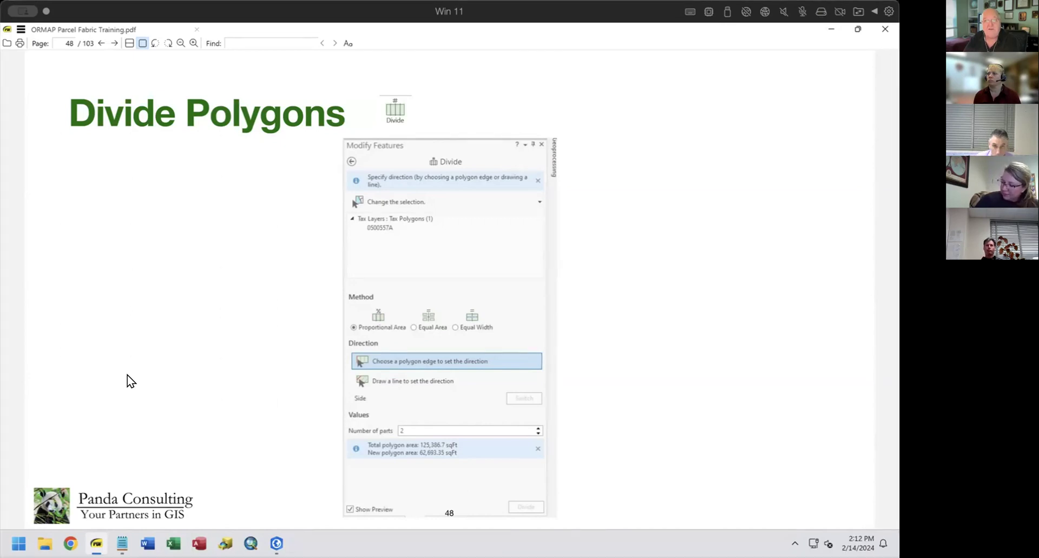
pyautogui.press('pagedown')
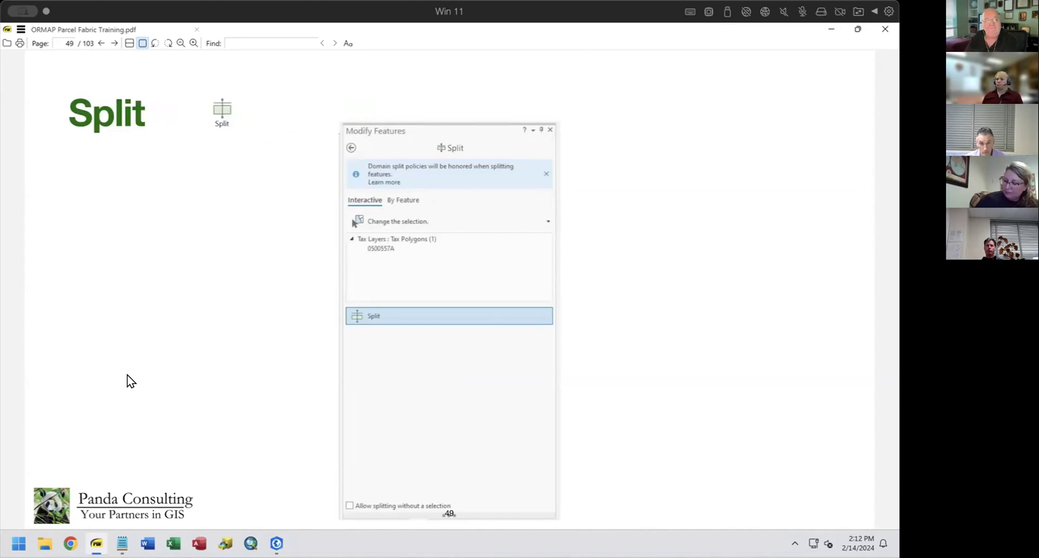
pyautogui.click(277, 543)
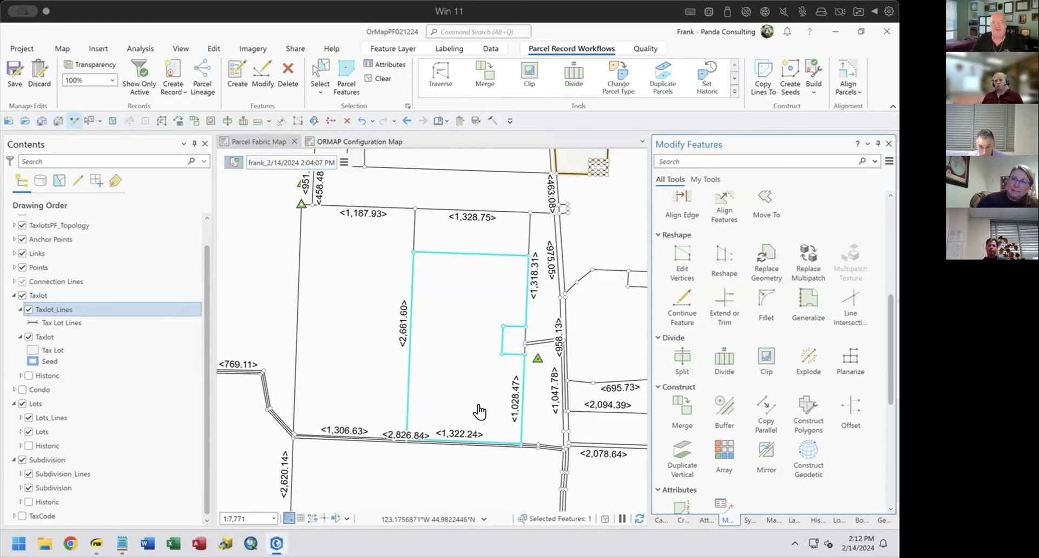
# Try an interactive split of the selected southern taxlot along a bent line from its western to its northern edge, and undo it.
pyautogui.click(228, 119)
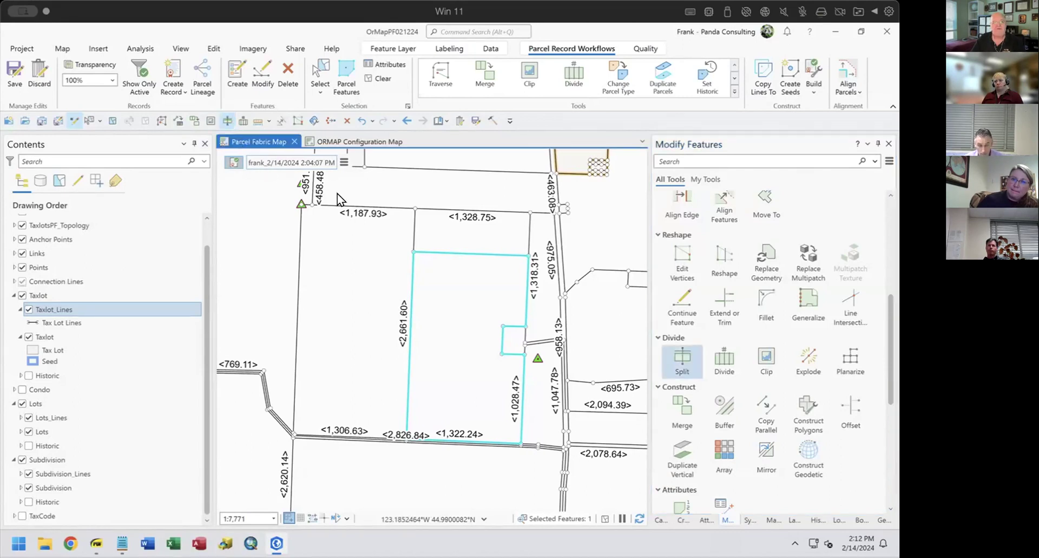
pyautogui.click(677, 358)
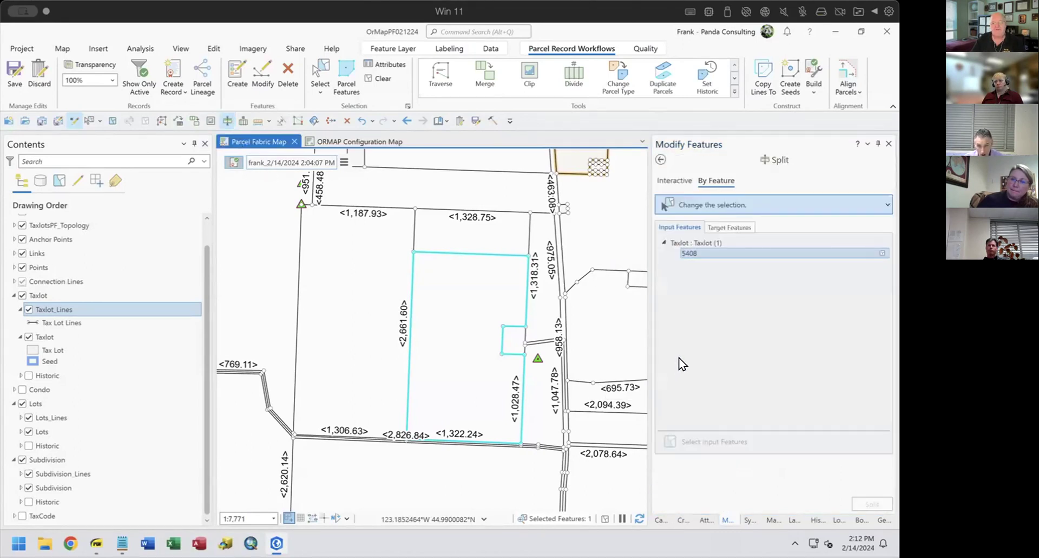
pyautogui.click(670, 180)
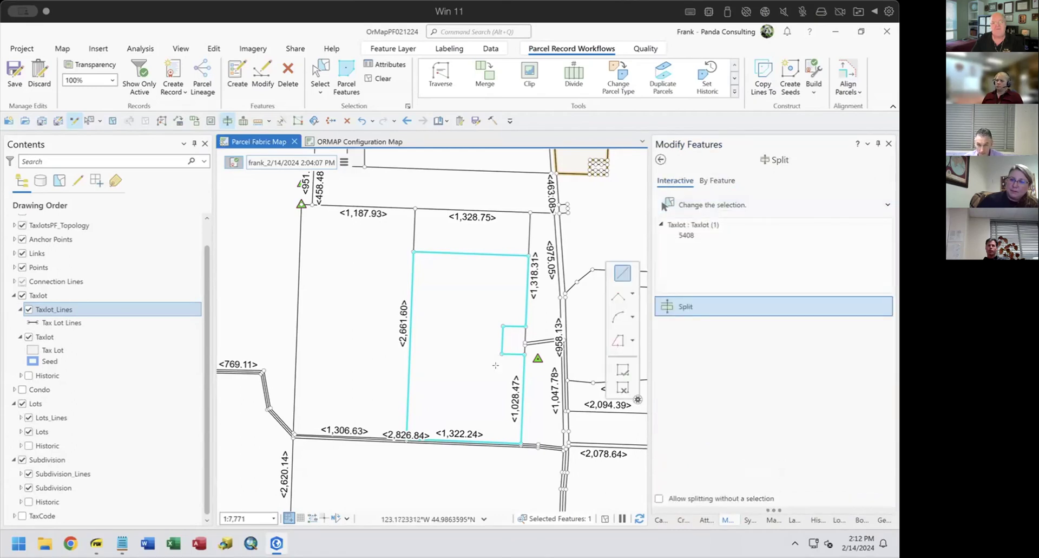
pyautogui.click(366, 404)
pyautogui.click(442, 374)
pyautogui.click(470, 320)
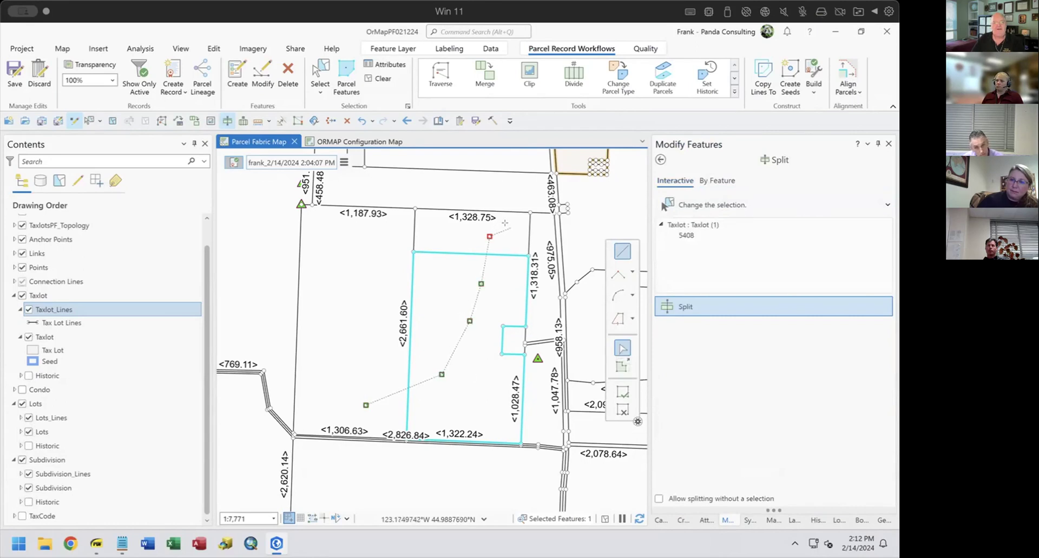
pyautogui.doubleClick(504, 223)
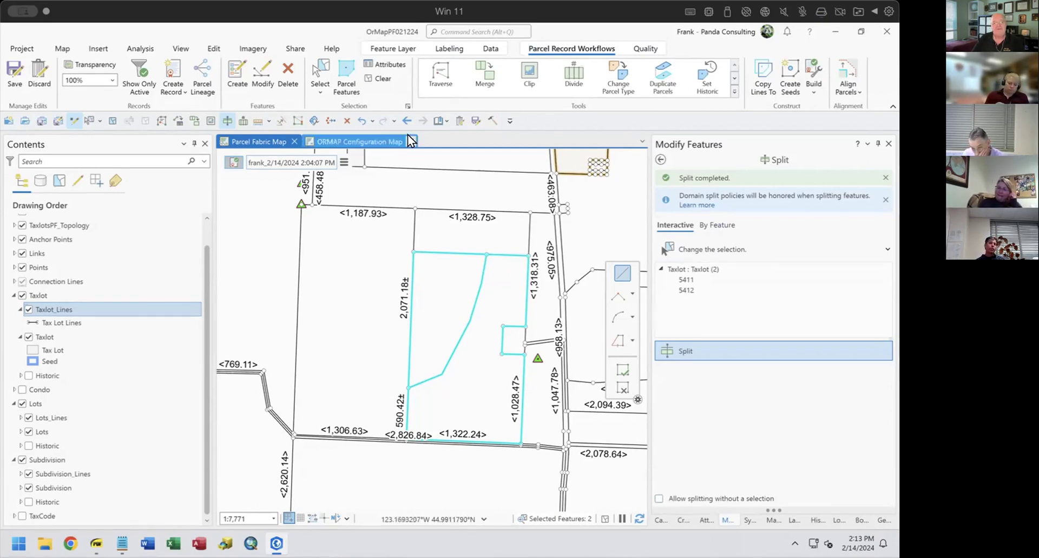
pyautogui.click(360, 122)
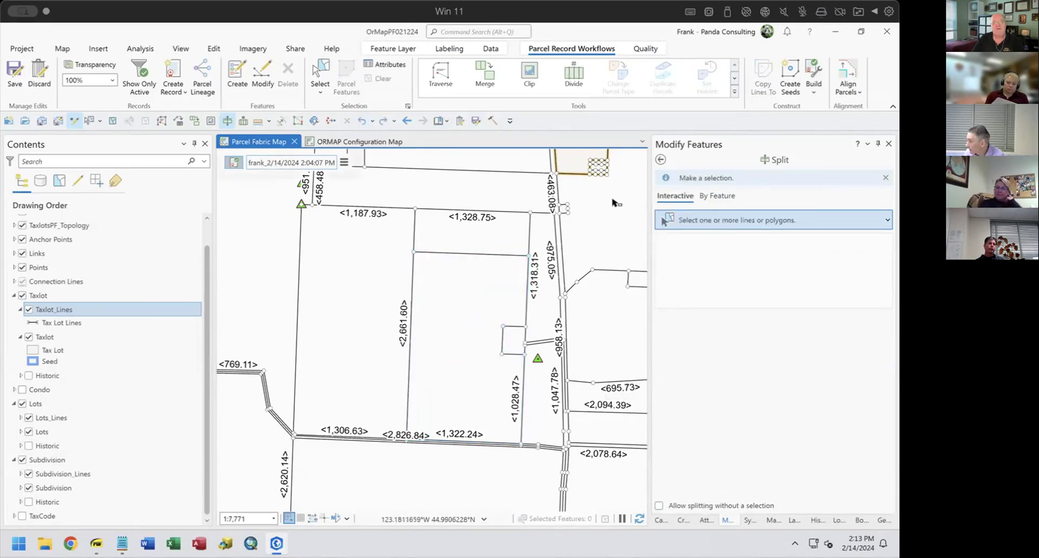
# Draw a connected zigzag run of six taxlot lines across the southern taxlot, overshooting its western and northern edges.
pyautogui.click(717, 195)
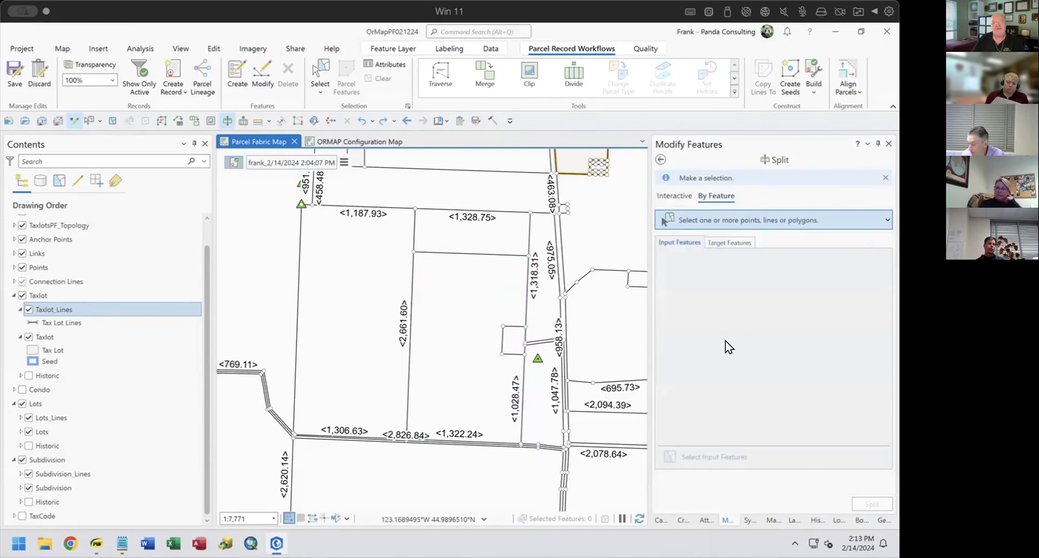
pyautogui.click(685, 520)
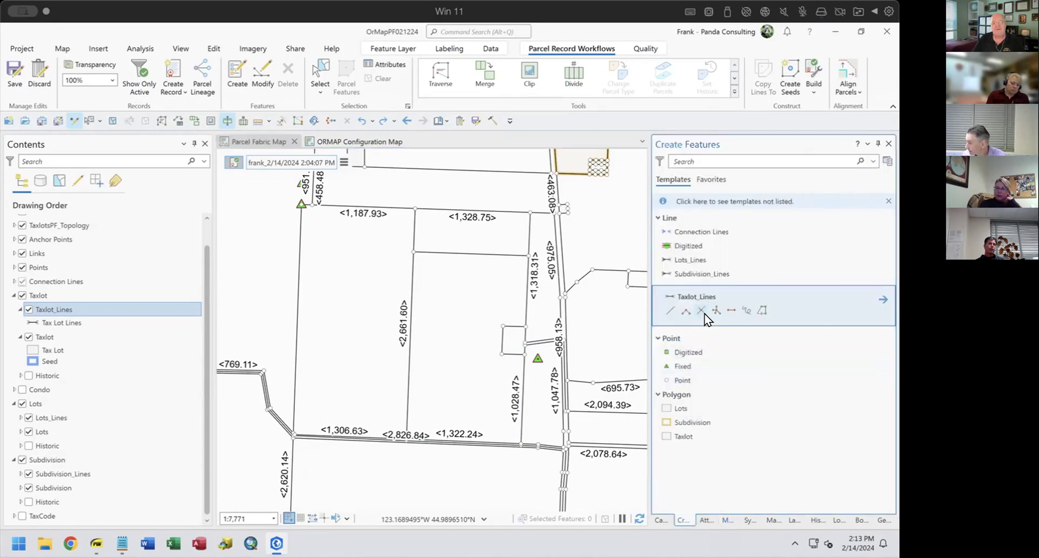
pyautogui.click(729, 310)
pyautogui.click(393, 382)
pyautogui.click(432, 377)
pyautogui.click(440, 339)
pyautogui.click(435, 315)
pyautogui.doubleClick(463, 295)
pyautogui.click(477, 286)
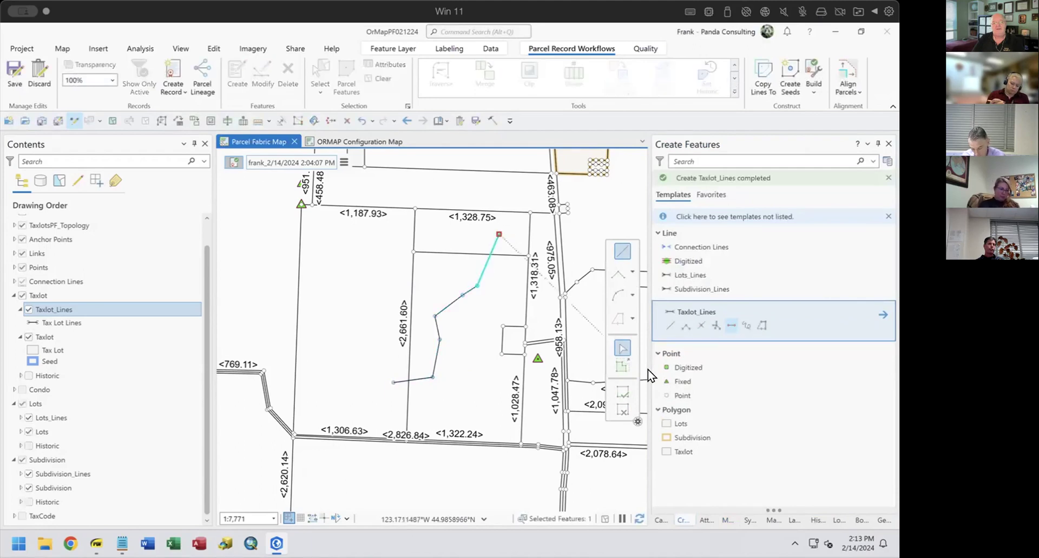
pyautogui.click(622, 390)
# Select only the six new zigzag taxlot lines as the input features for a split by feature.
pyautogui.click(320, 75)
pyautogui.moveTo(429, 288); pyautogui.dragTo(492, 391)
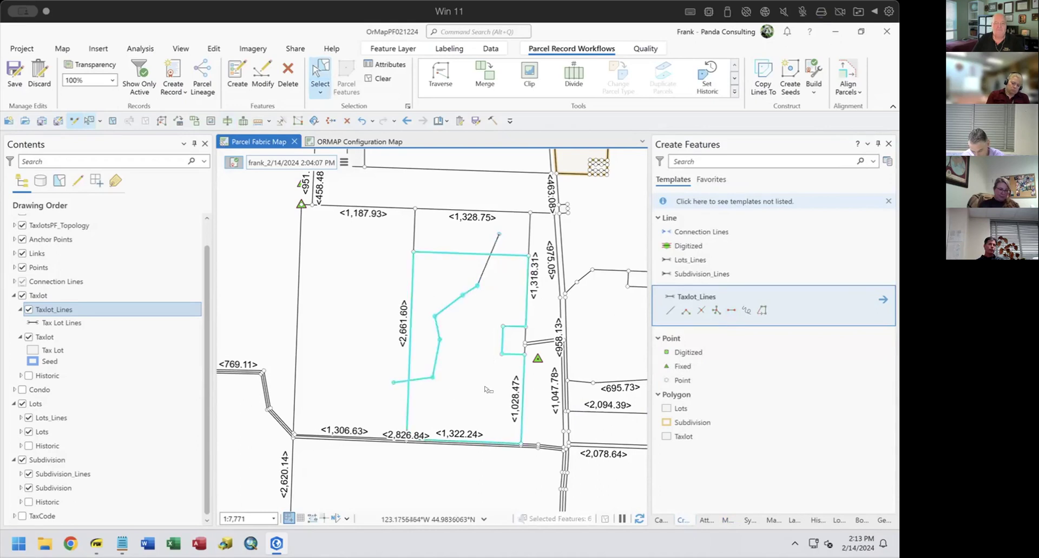
pyautogui.keyDown('shift'); pyautogui.click(482, 273); pyautogui.keyUp('shift')
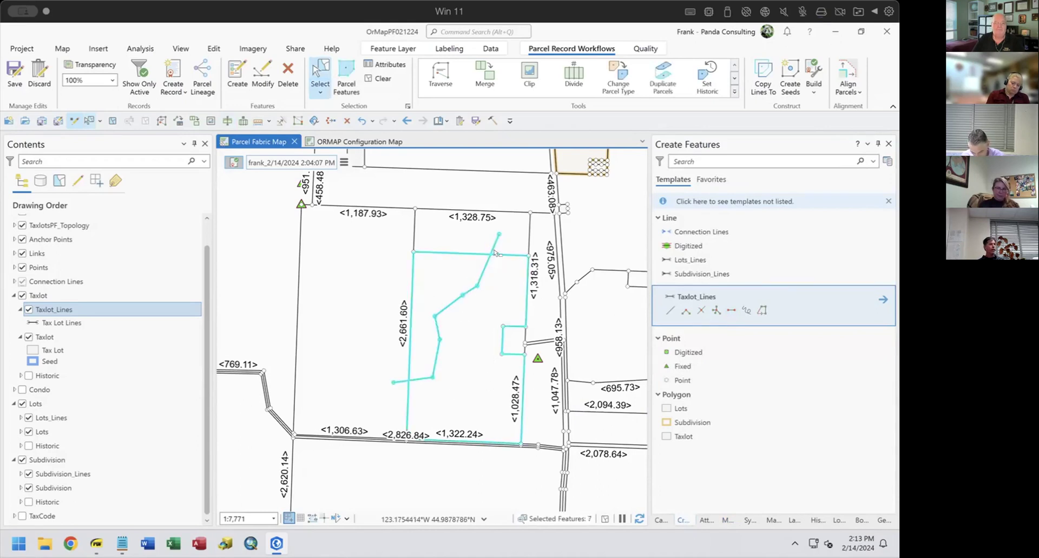
pyautogui.keyDown('ctrl'); pyautogui.click(449, 252); pyautogui.keyUp('ctrl')
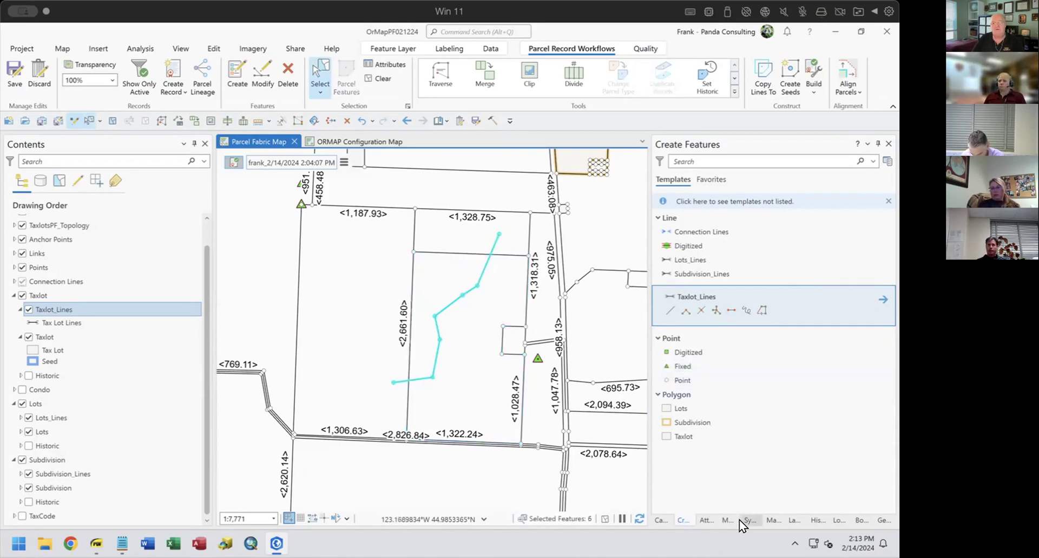
pyautogui.click(725, 519)
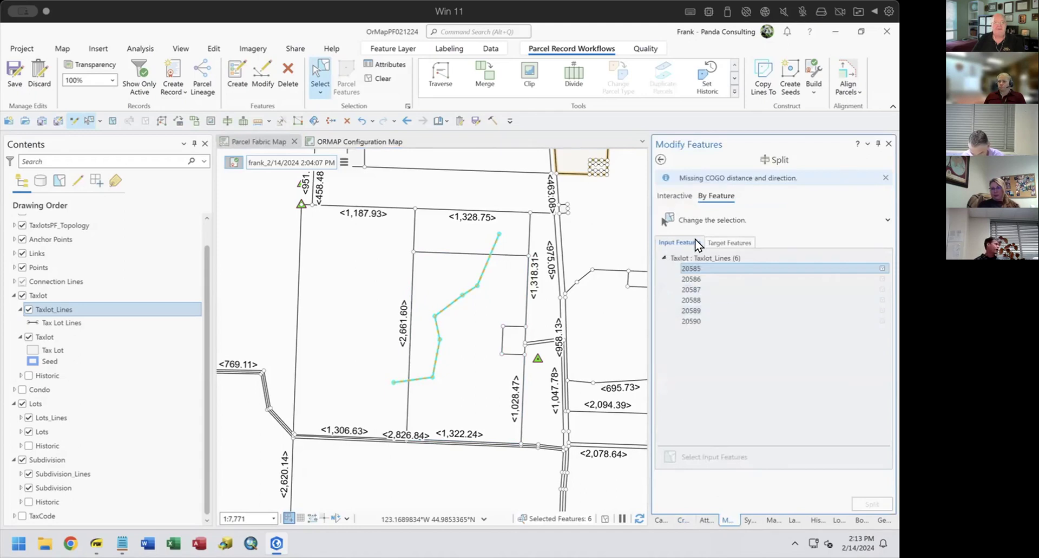
# Split the southern taxlot as the target feature along the zigzag lines, and briefly display the historic taxlots.
pyautogui.click(728, 242)
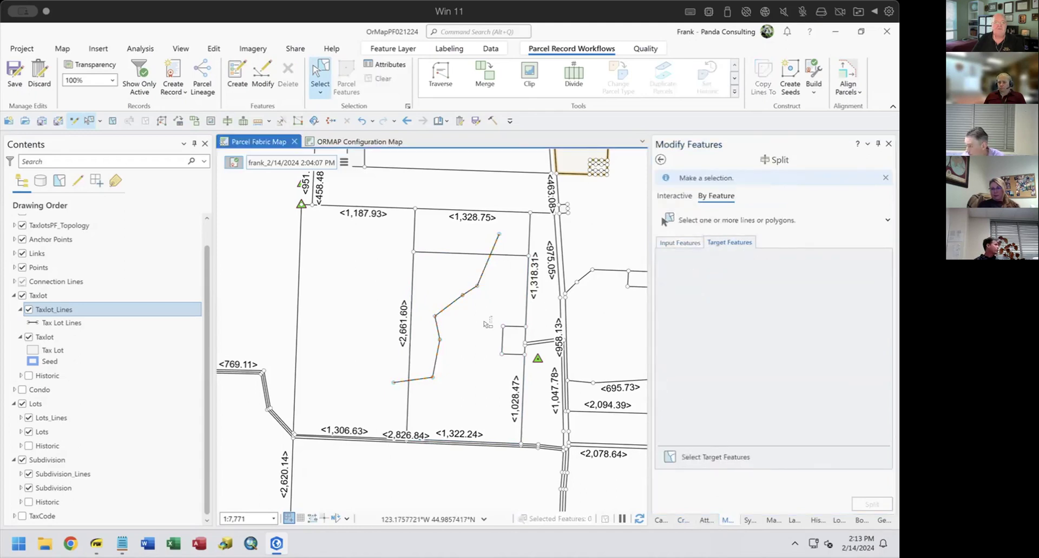
pyautogui.click(469, 401)
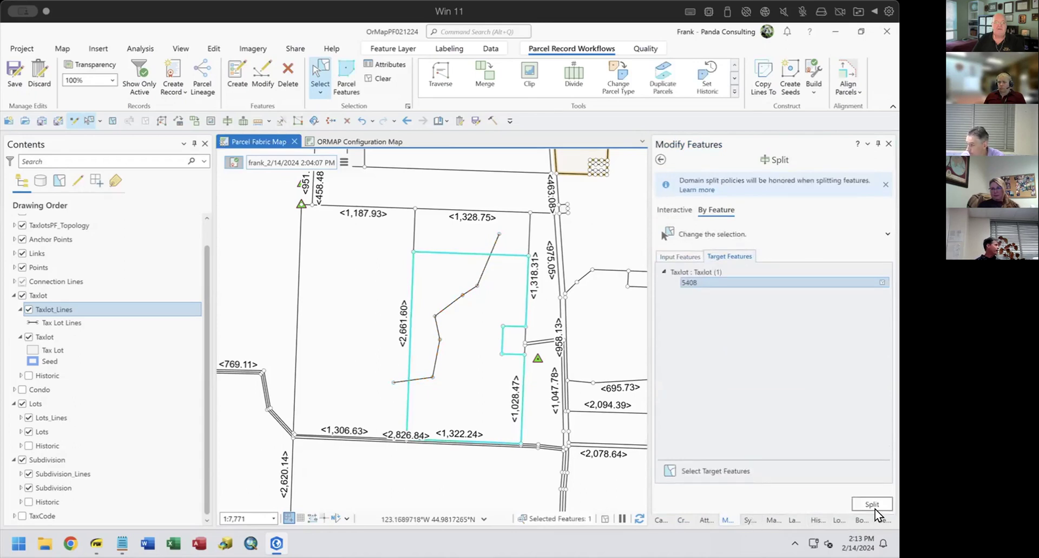
pyautogui.click(874, 503)
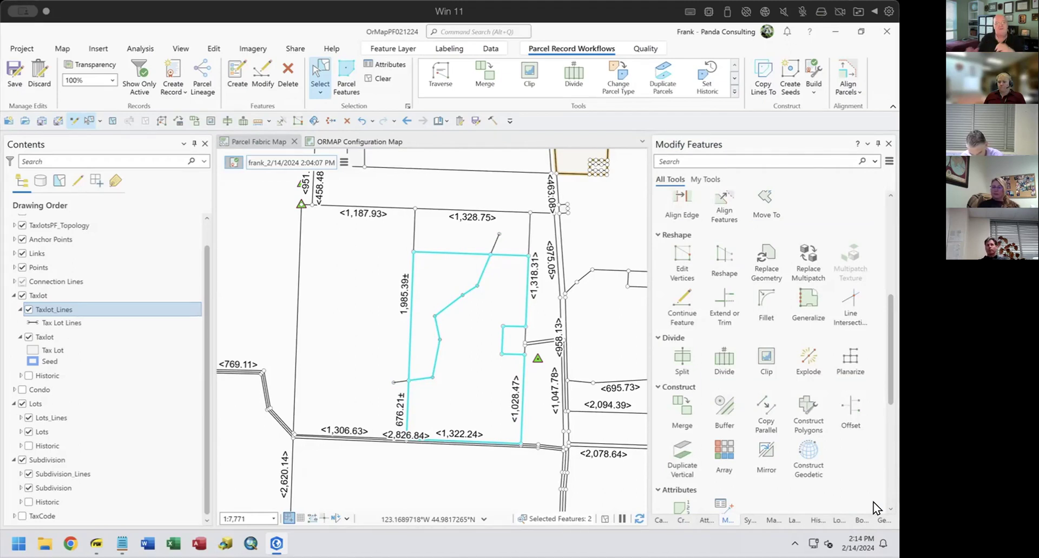
pyautogui.click(29, 376)
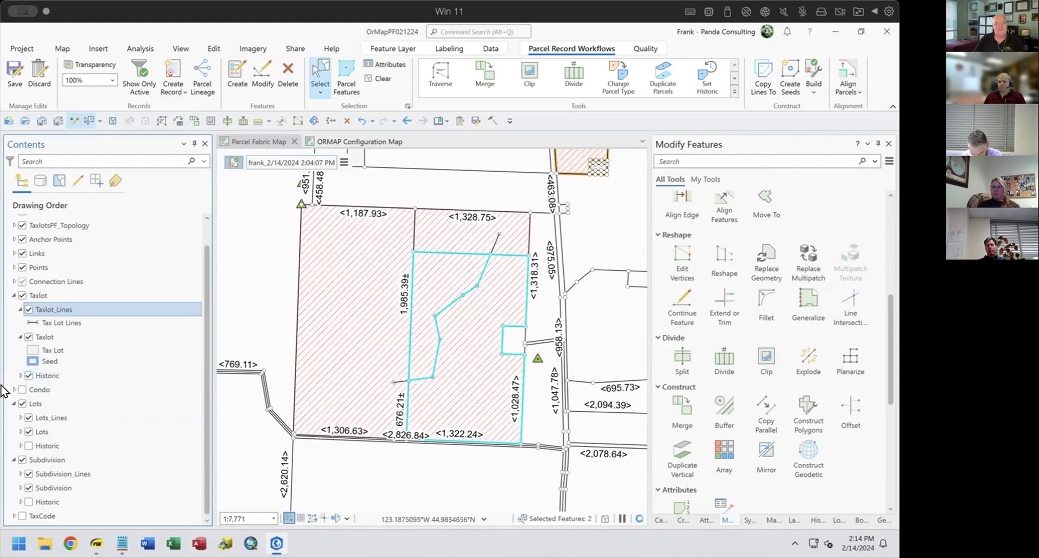
pyautogui.click(29, 375)
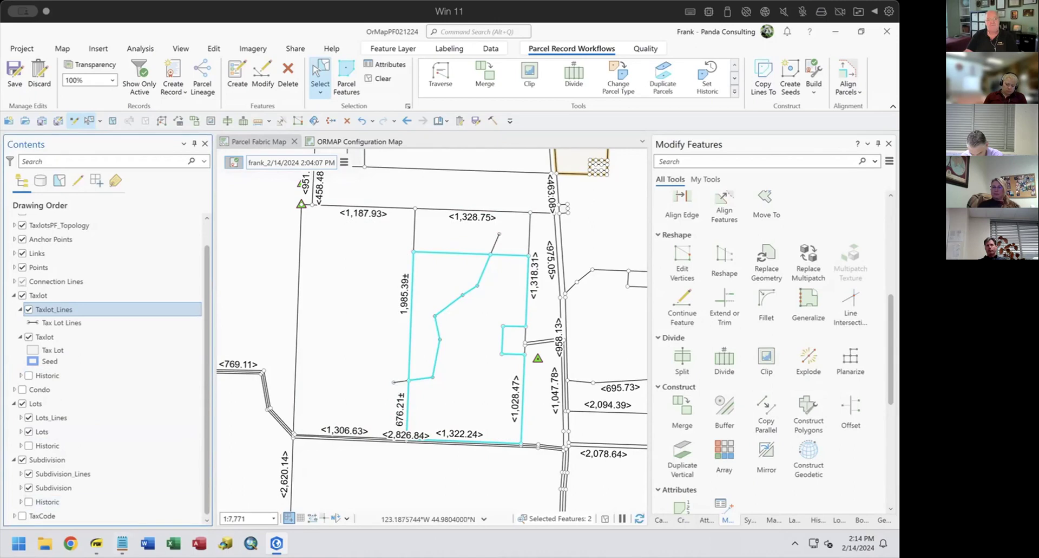
# Switch to the training PDF, view the Adjust Parcels slide on page 50, and return to ArcGIS Pro.
pyautogui.click(97, 543)
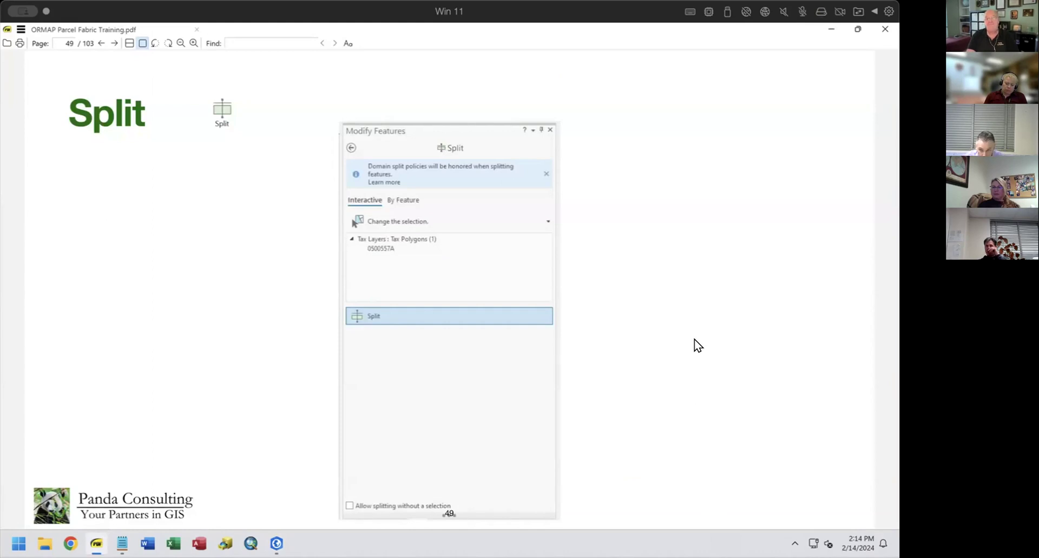
pyautogui.press('pagedown')
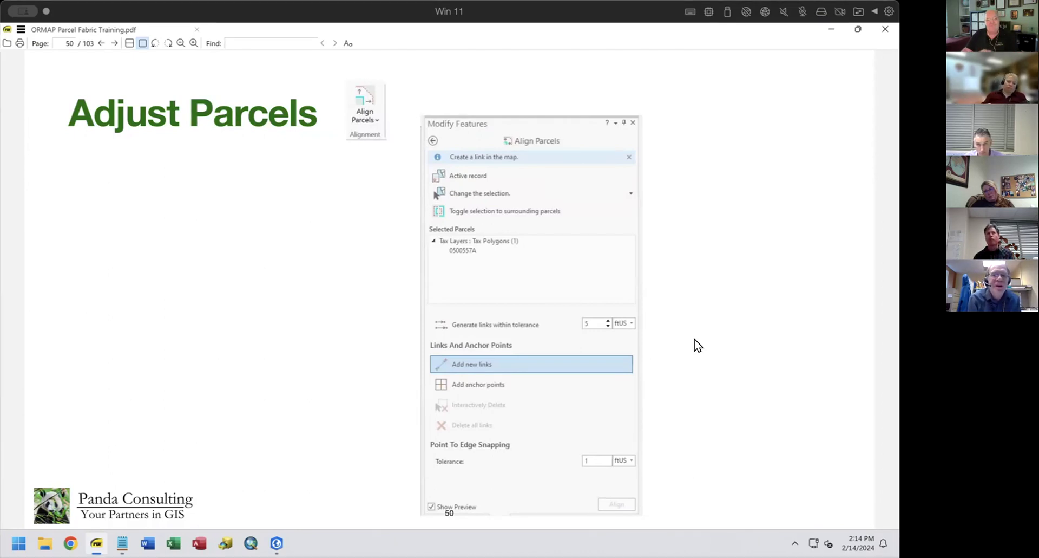
pyautogui.click(277, 543)
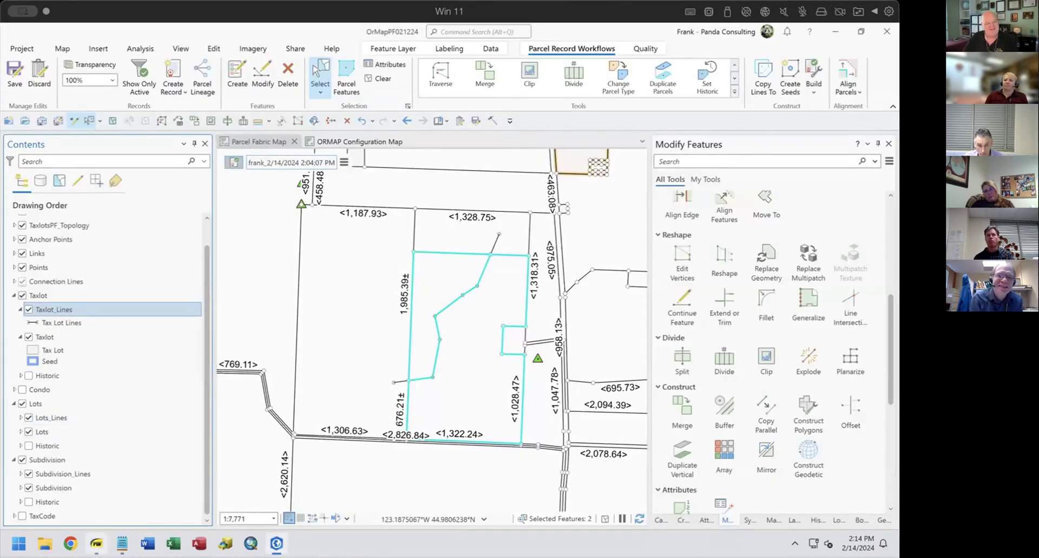
# Go back in the training PDF to the Simplify by Straight Lines and Curves slide and point out its title.
pyautogui.click(96, 543)
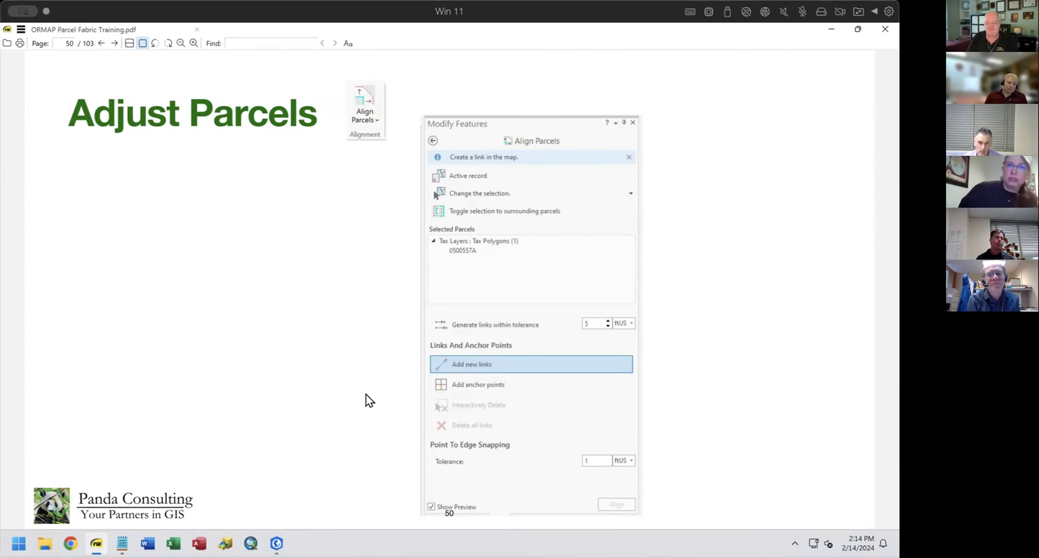
pyautogui.scroll(6, 366, 401)
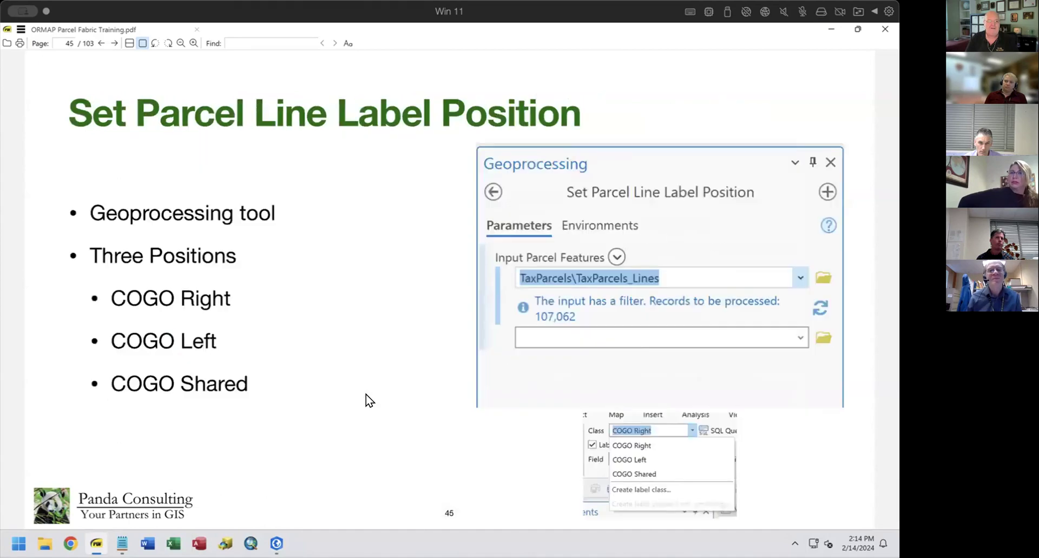
pyautogui.scroll(2, 366, 396)
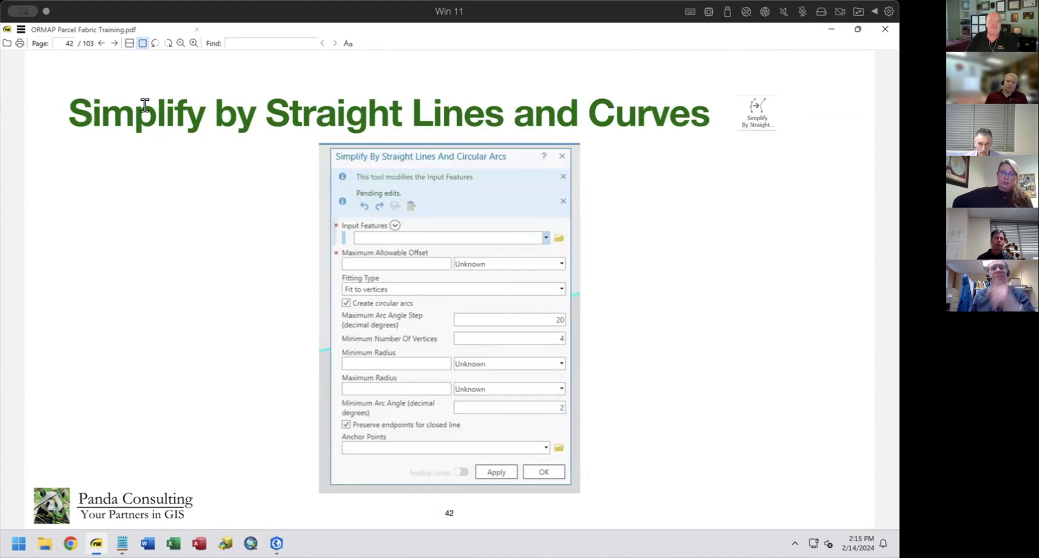
pyautogui.moveTo(268, 109); pyautogui.dragTo(289, 108)
pyautogui.moveTo(412, 111); pyautogui.dragTo(443, 111)
pyautogui.moveTo(514, 111); pyautogui.dragTo(609, 110)
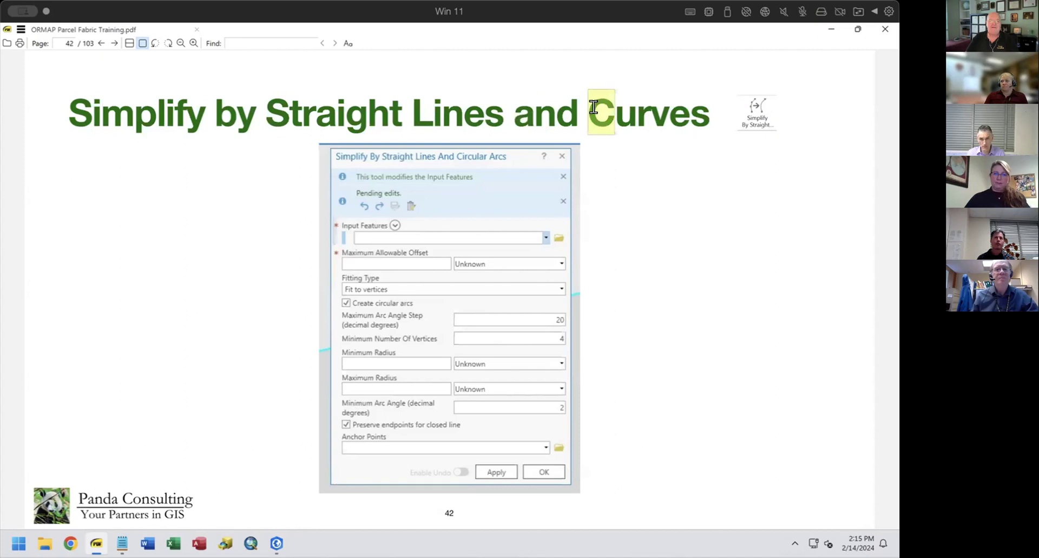
pyautogui.click(752, 333)
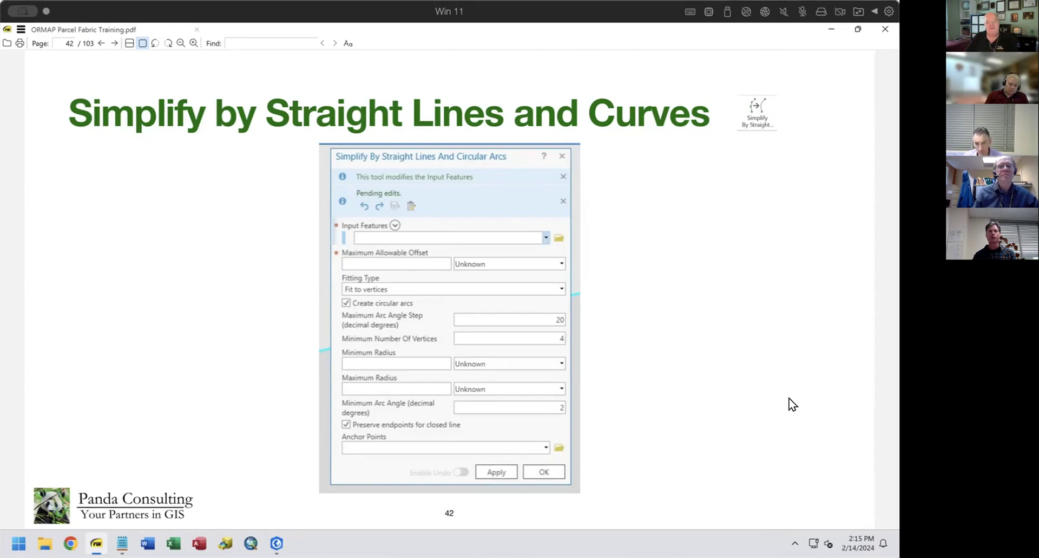
# Switch to ArcGIS Pro, clear the selection, and start a new taxlot line in the large parcel beside the diagonal road.
pyautogui.click(277, 543)
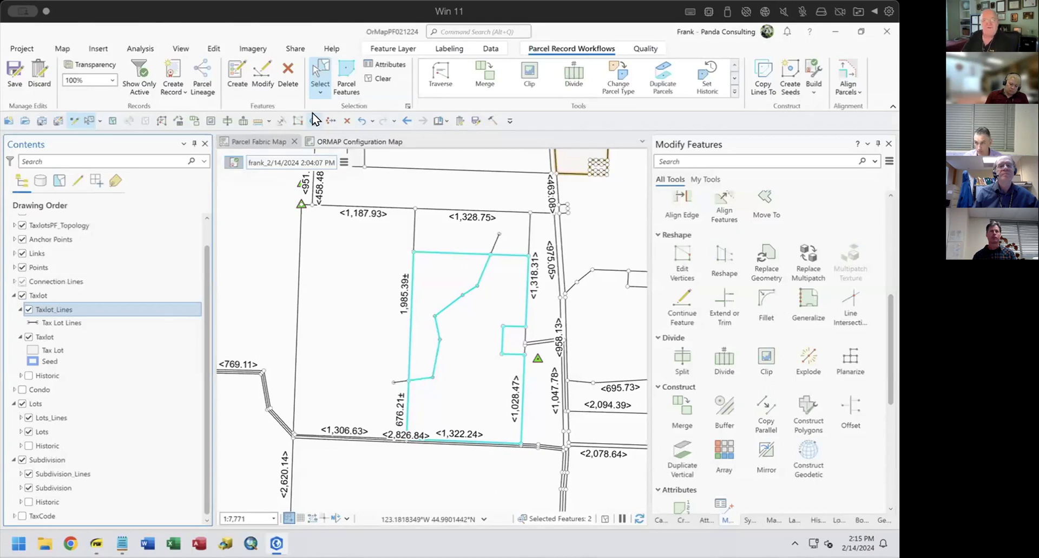
pyautogui.click(368, 78)
pyautogui.scroll(-3, 556, 307)
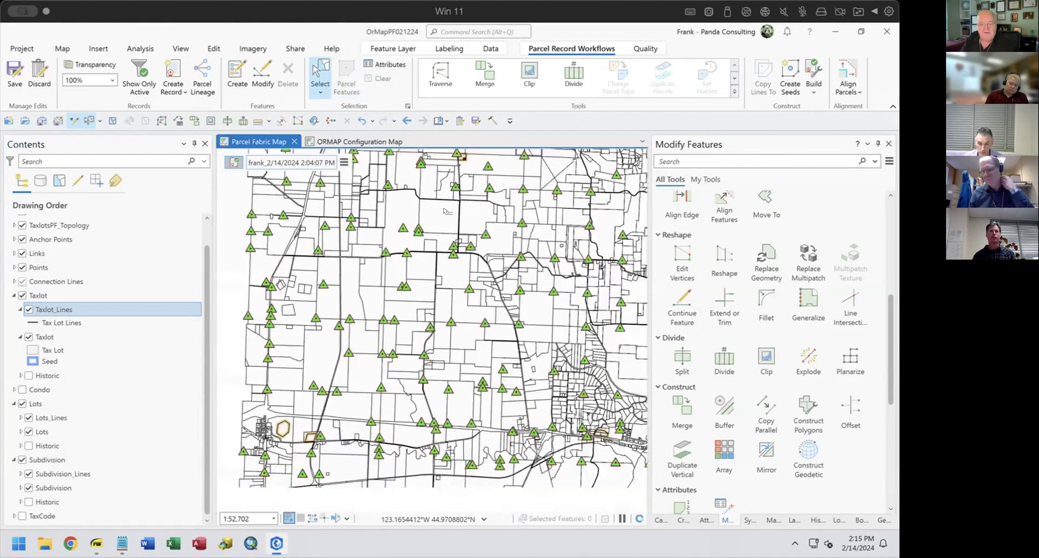
pyautogui.scroll(3, 481, 306)
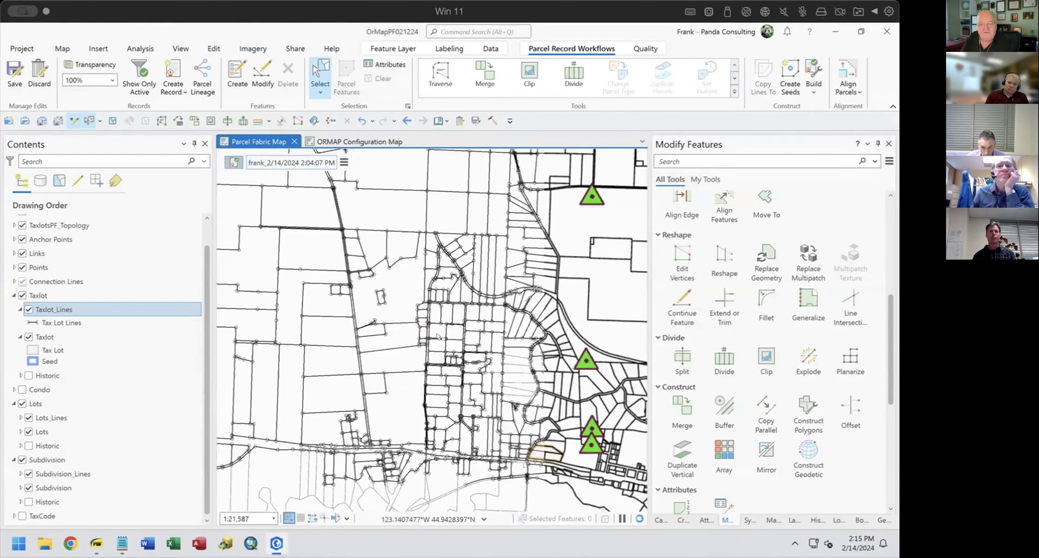
pyautogui.scroll(3, 483, 316)
pyautogui.moveTo(518, 401); pyautogui.dragTo(425, 250)
pyautogui.moveTo(430, 402); pyautogui.dragTo(482, 282)
pyautogui.moveTo(399, 400); pyautogui.dragTo(455, 331)
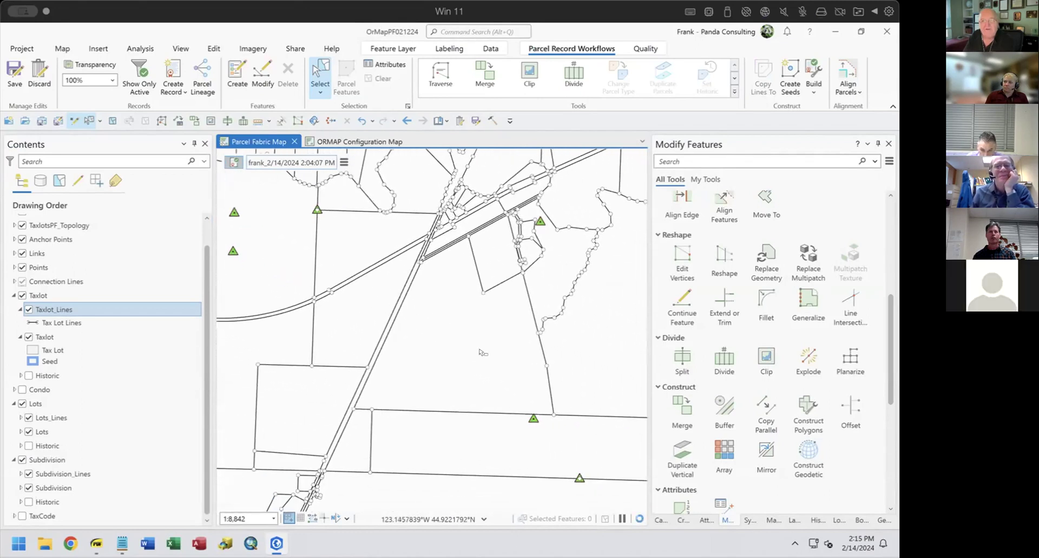
pyautogui.click(683, 518)
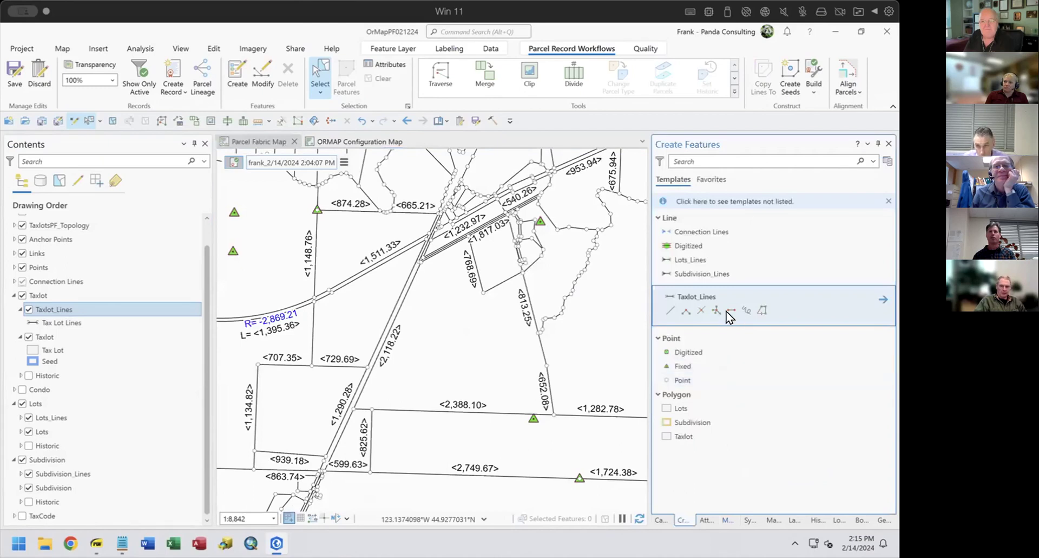
pyautogui.click(732, 311)
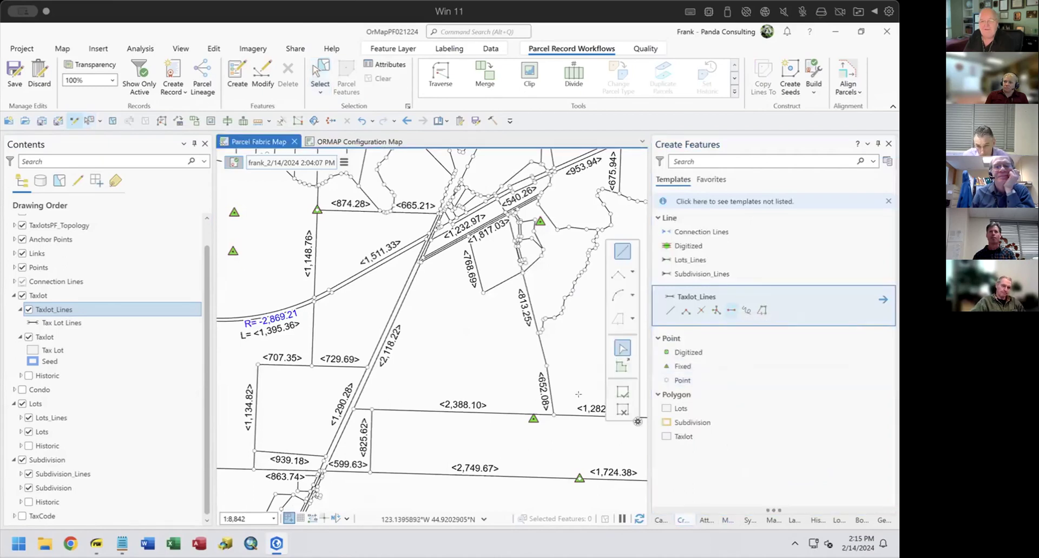
# Draw a connected chain of Taxlot_Lines inside the large parcel above the 2,388.10 line: a straight segment, a curve and another straight segment.
pyautogui.moveTo(524, 391); pyautogui.dragTo(497, 324)
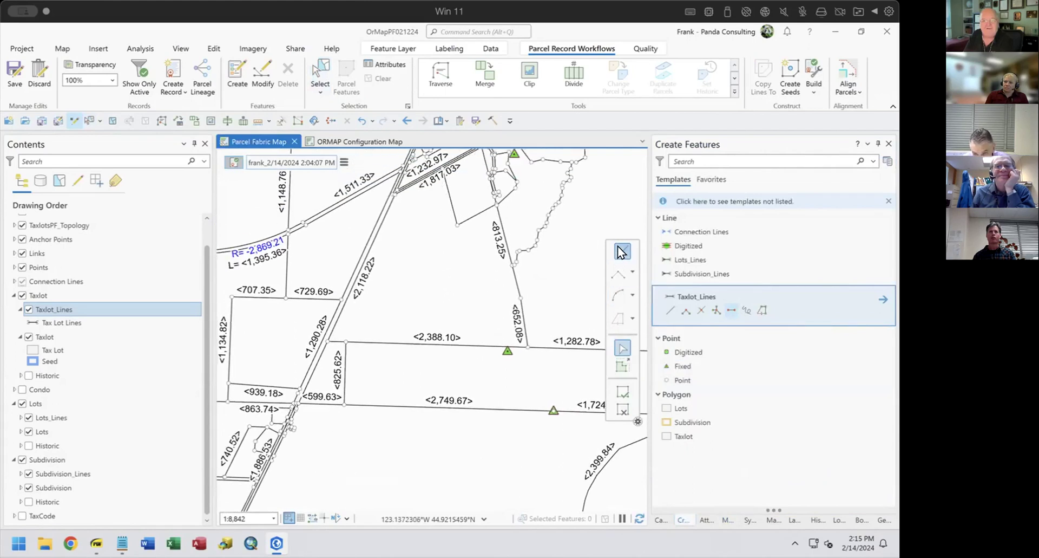
pyautogui.click(414, 282)
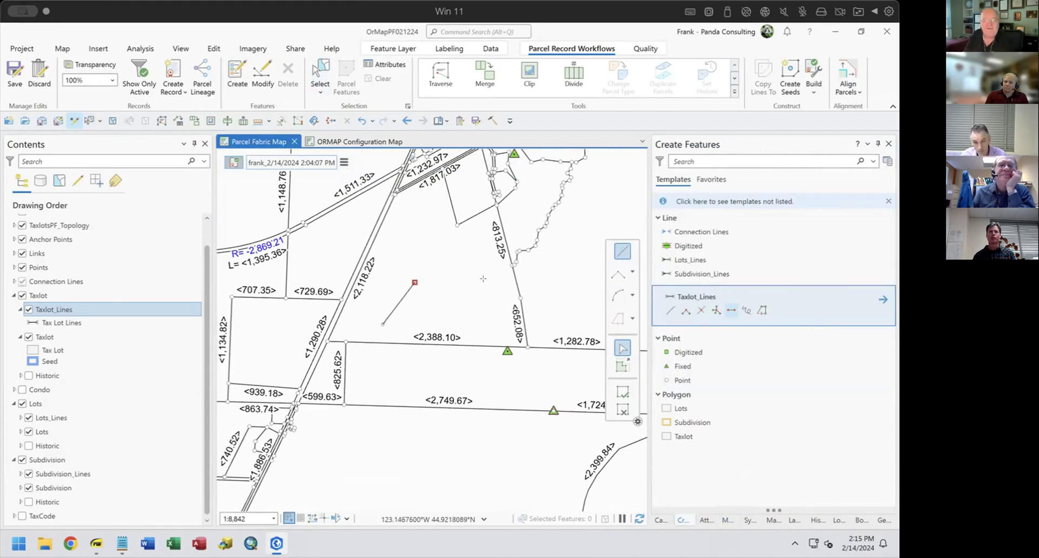
pyautogui.click(631, 295)
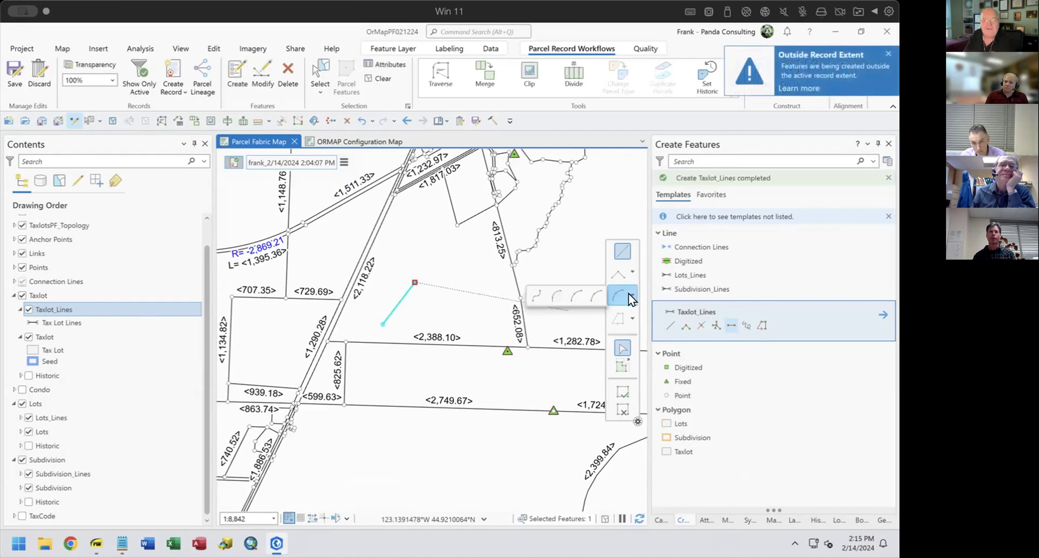
pyautogui.click(573, 297)
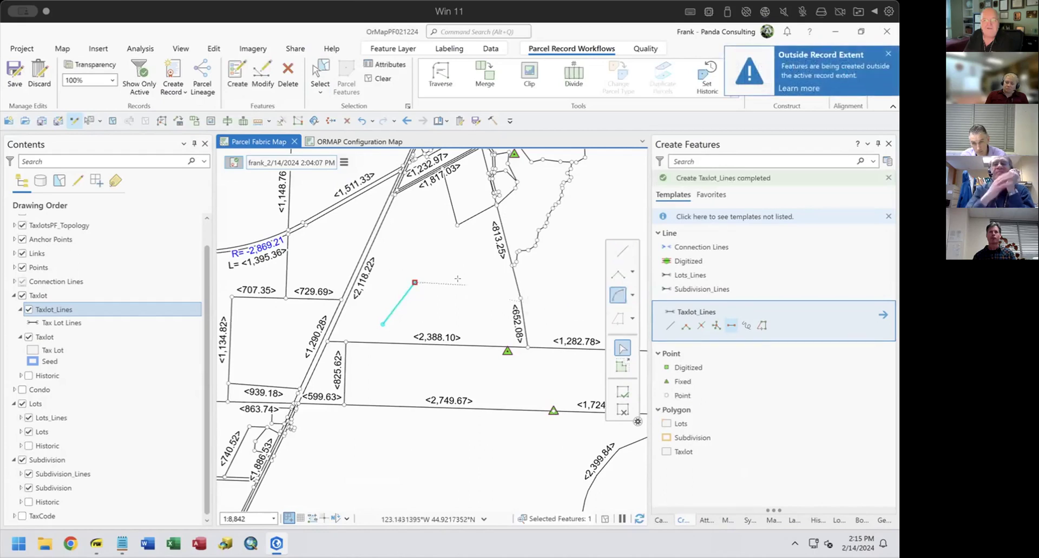
pyautogui.click(471, 253)
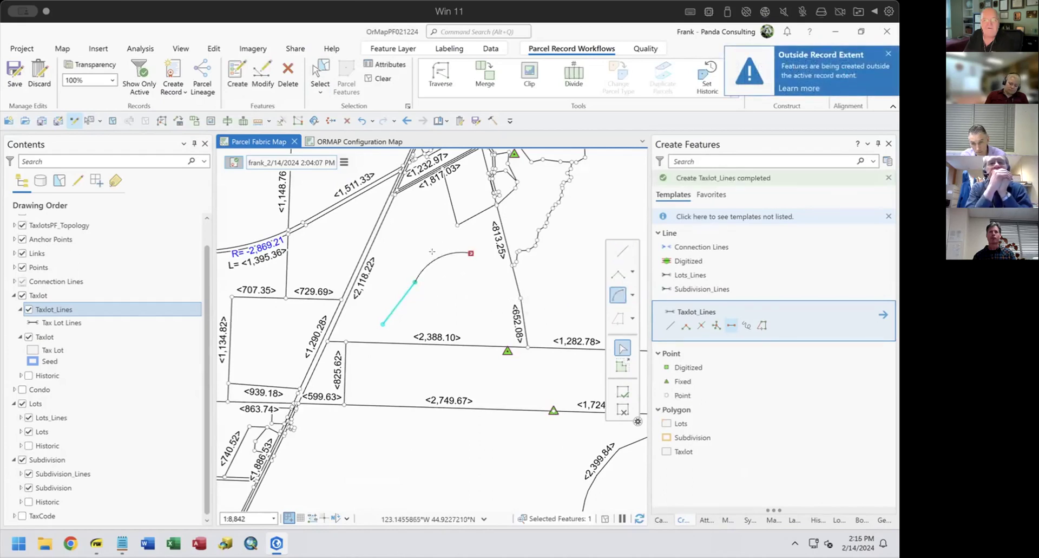
pyautogui.click(622, 252)
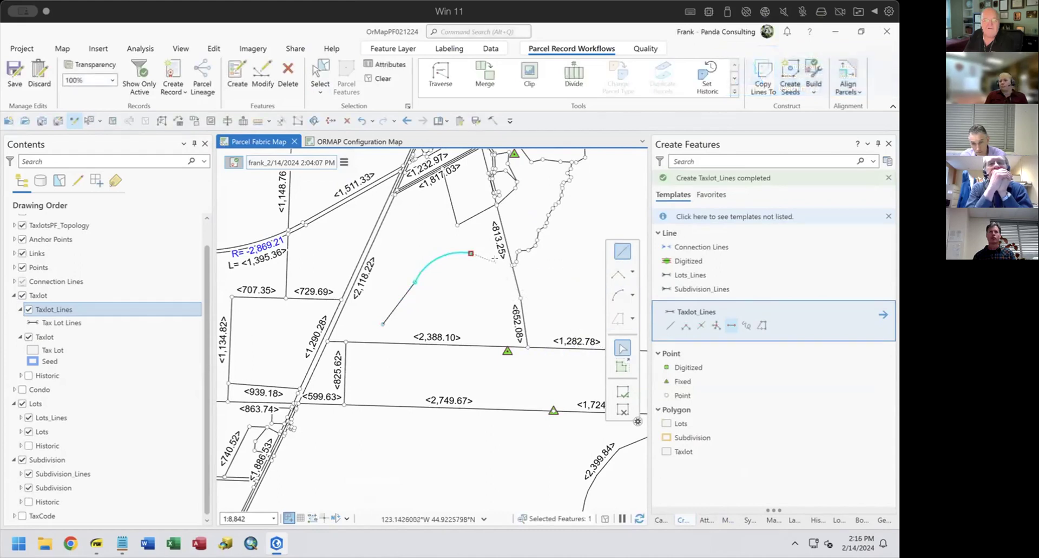
pyautogui.click(503, 266)
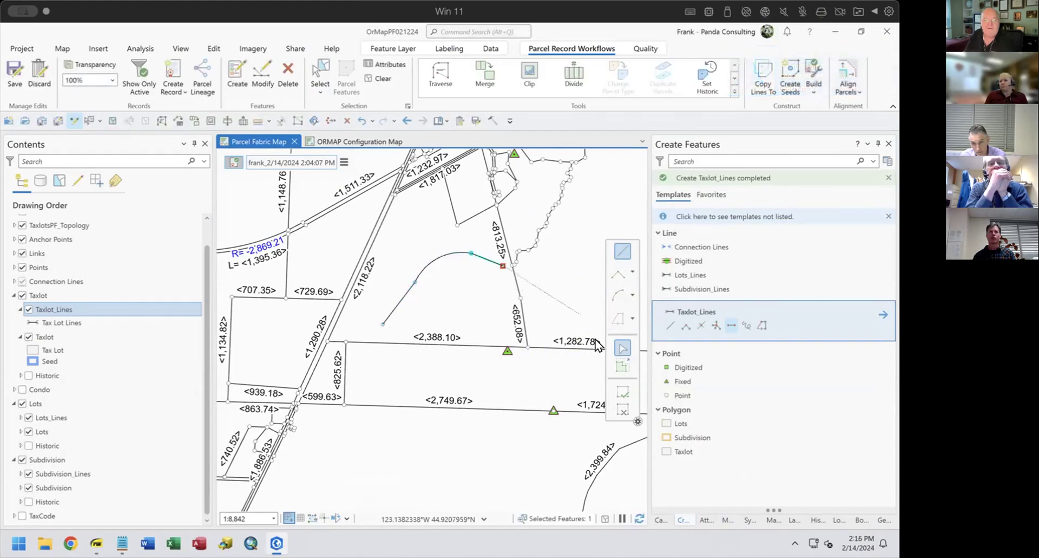
pyautogui.click(621, 398)
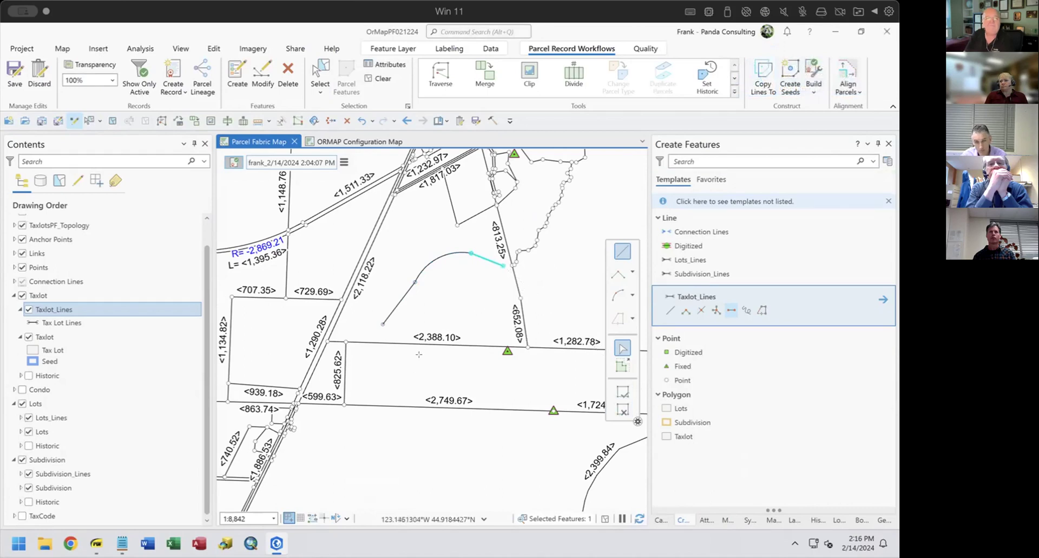
# Select the three newly drawn taxlot lines, leaving the surrounding parcel polygon out of the selection.
pyautogui.click(320, 75)
pyautogui.moveTo(403, 248); pyautogui.dragTo(475, 317)
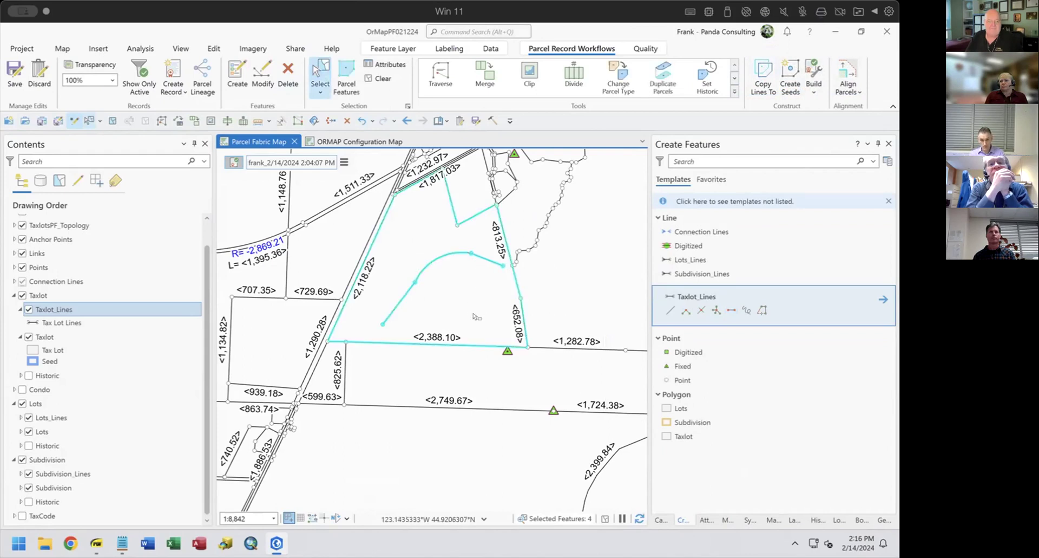
pyautogui.keyDown('ctrl'); pyautogui.click(483, 325); pyautogui.keyUp('ctrl')
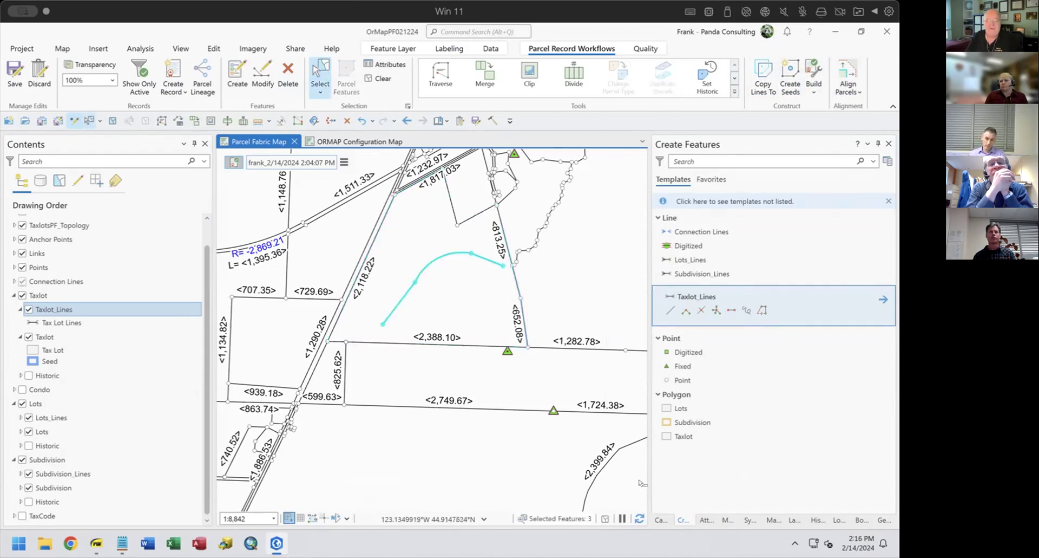
# Search the Modify Features tools for densify.
pyautogui.click(722, 519)
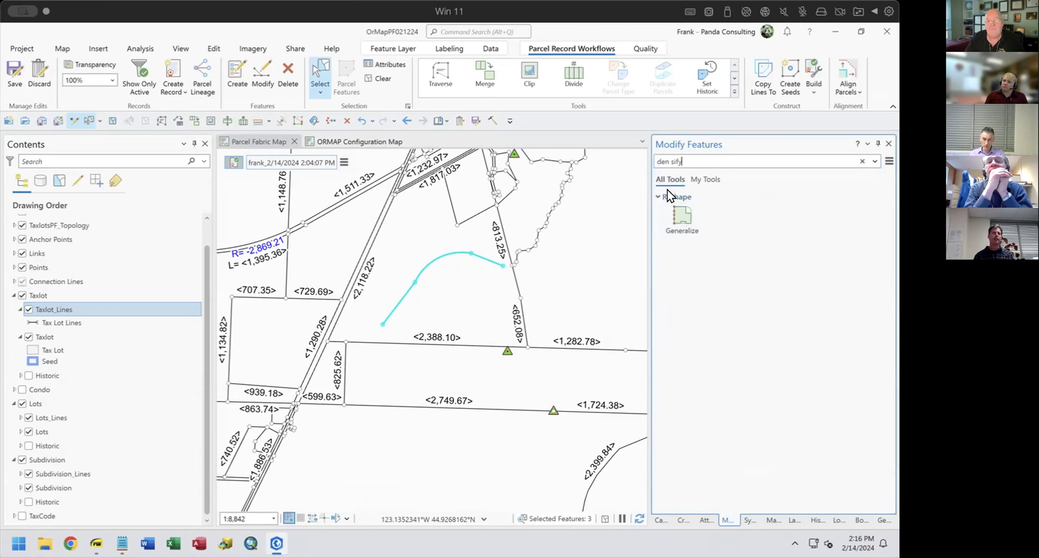
pyautogui.click(669, 163)
pyautogui.press('BackSpace')
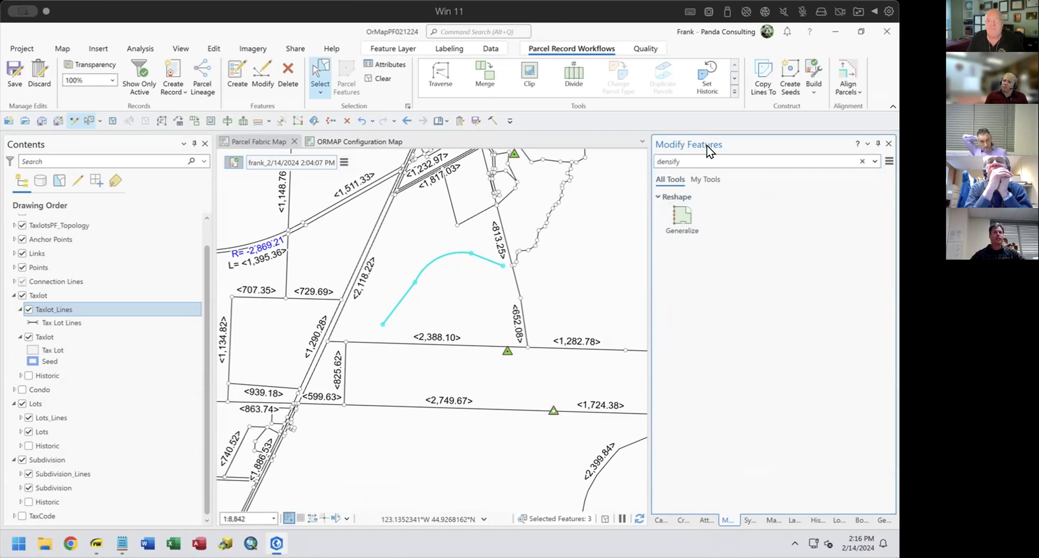
# Search the commands for densify and open the Densify (Editing Tools) geoprocessing tool.
pyautogui.click(455, 32)
pyautogui.write('de')
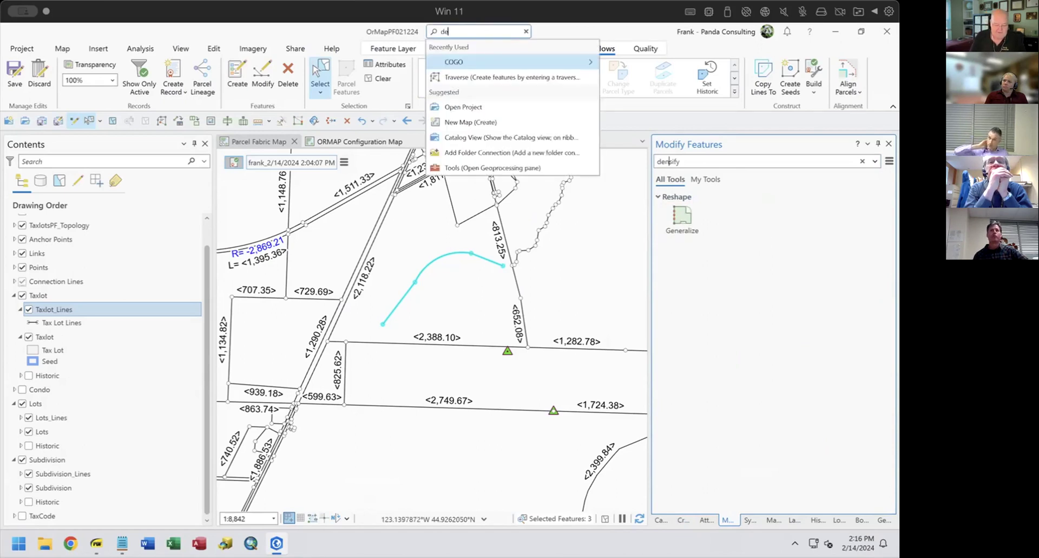
pyautogui.write('nsify')
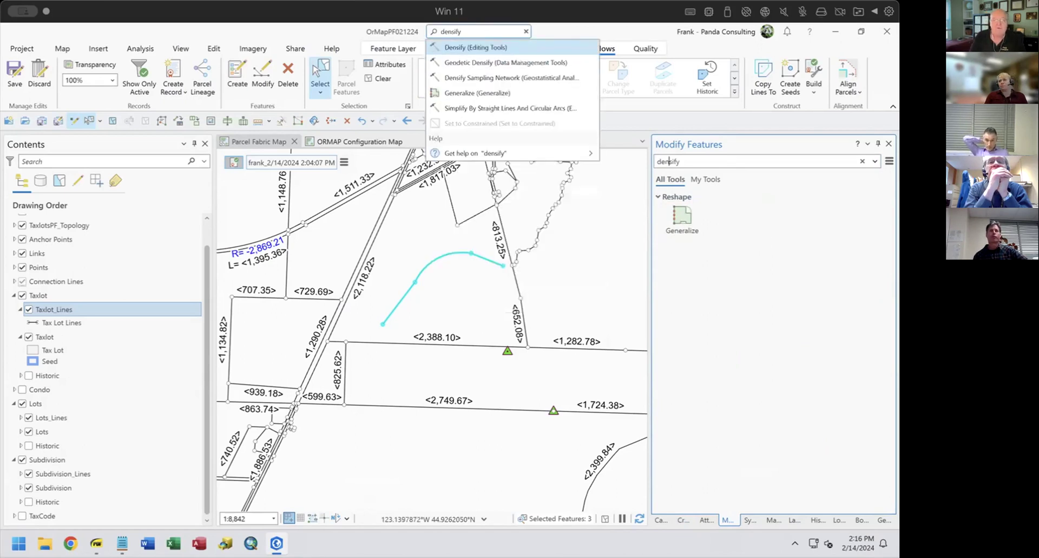
pyautogui.click(462, 46)
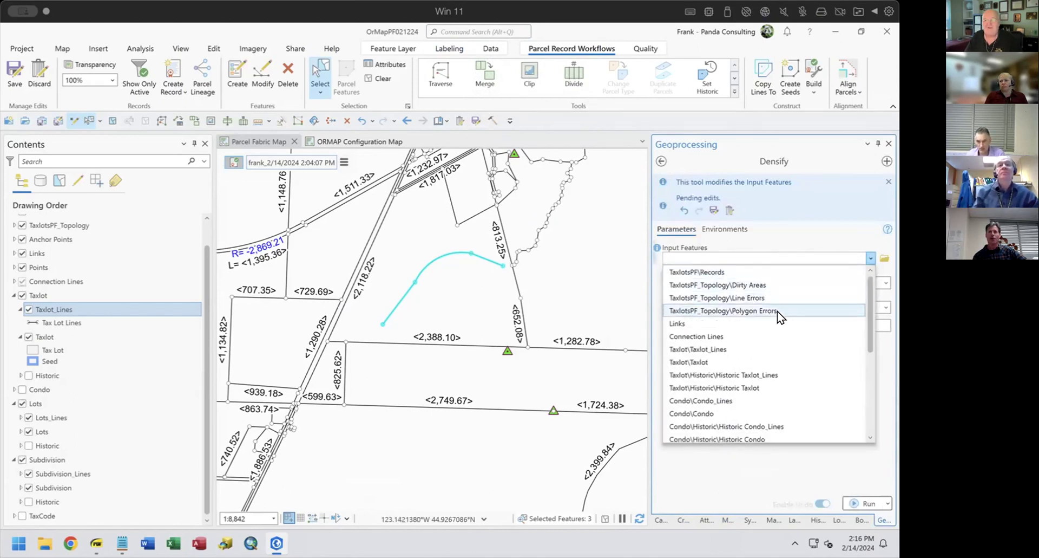
# Run Densify on the selected Taxlot_Lines using the Distance method with a distance of 20 US Survey Feet.
pyautogui.click(717, 347)
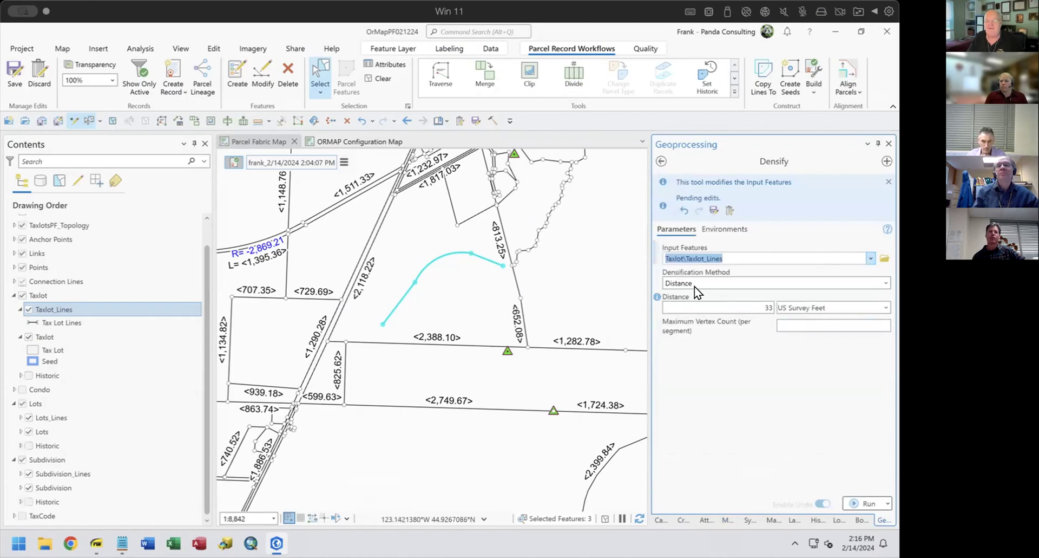
pyautogui.doubleClick(769, 321)
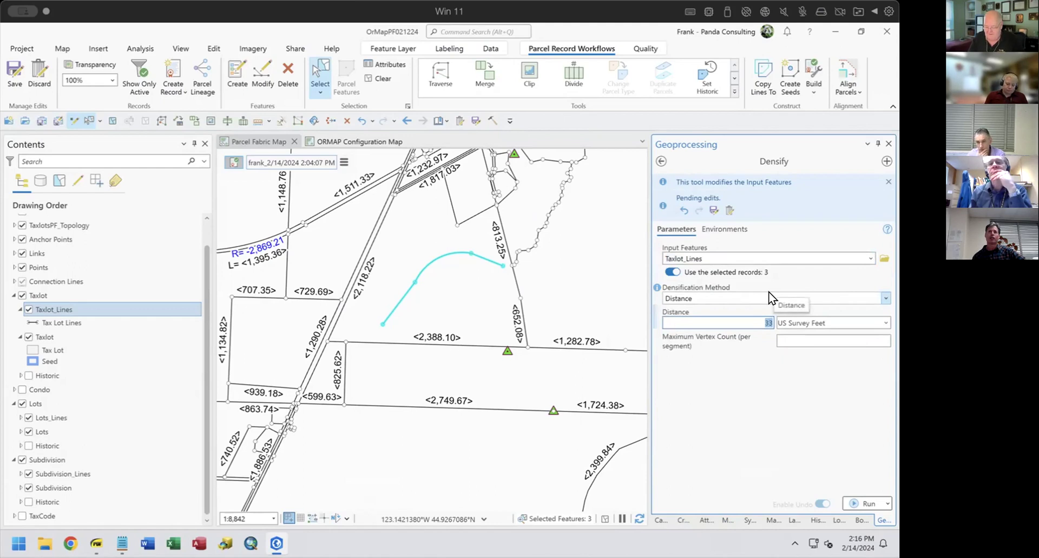
pyautogui.write('20')
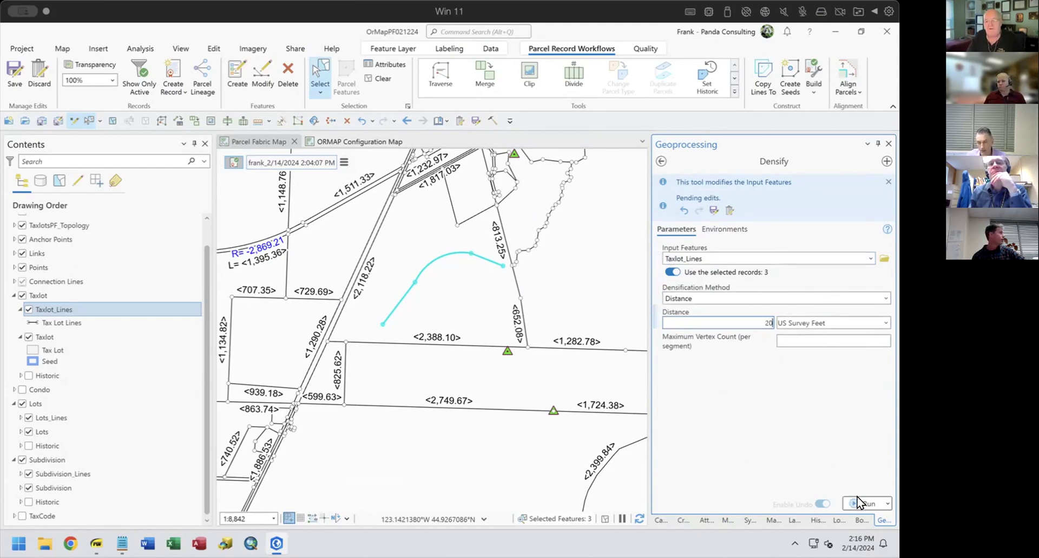
pyautogui.press('Return')
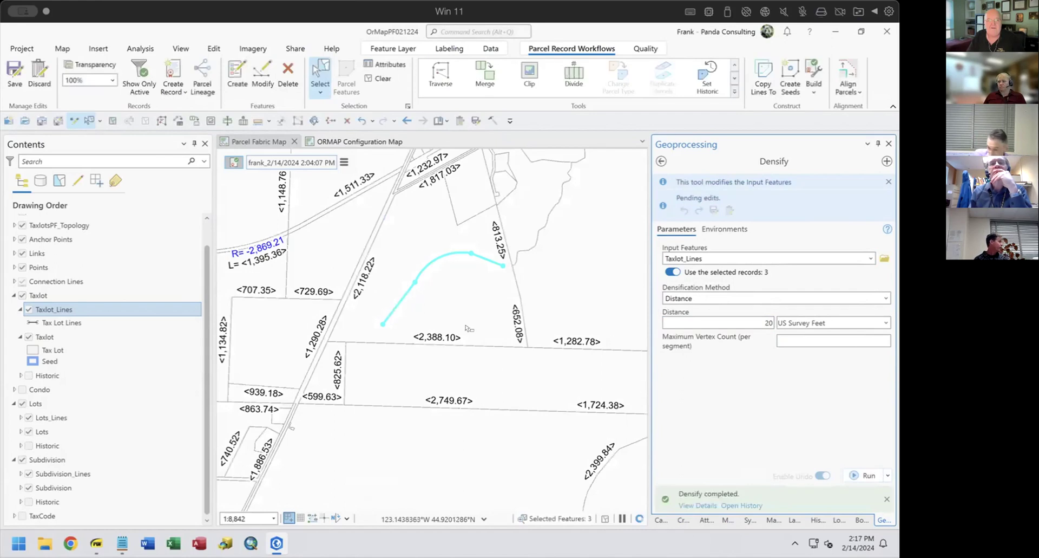
# Reselect only the three drawn taxlot lines and check them in Edit Vertices.
pyautogui.click(444, 288)
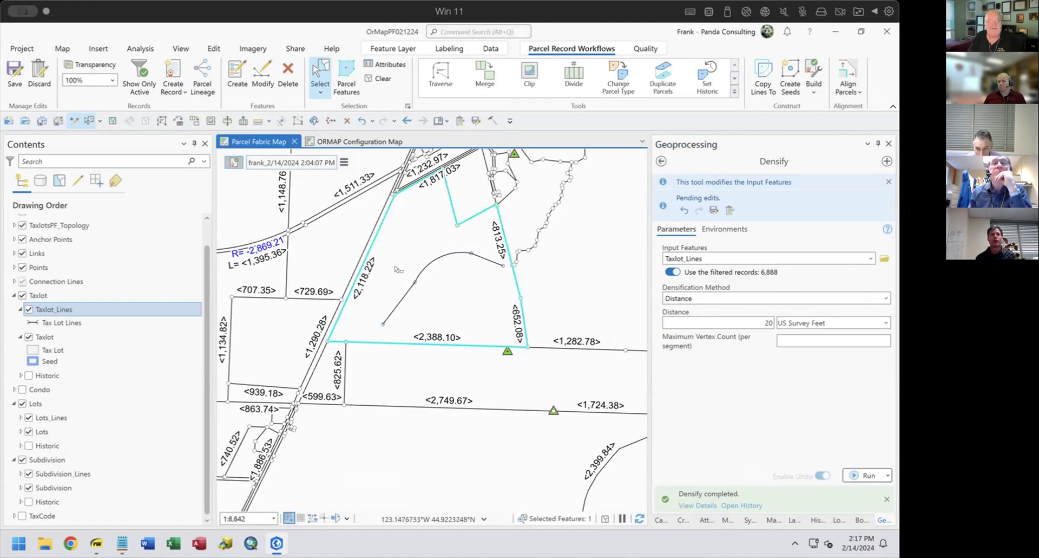
pyautogui.moveTo(409, 289); pyautogui.dragTo(482, 244)
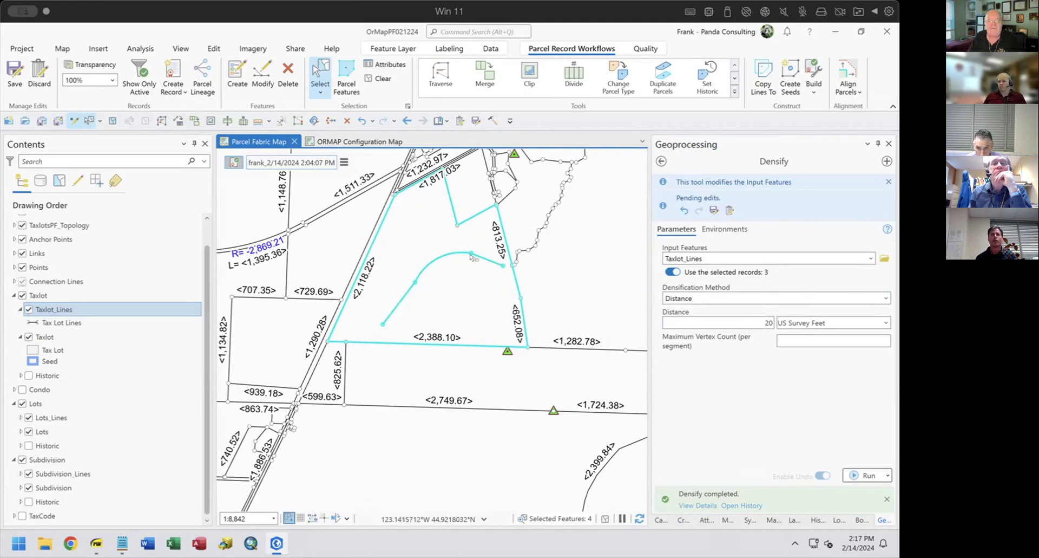
pyautogui.keyDown('ctrl'); pyautogui.click(449, 297); pyautogui.keyUp('ctrl')
pyautogui.rightClick(444, 253)
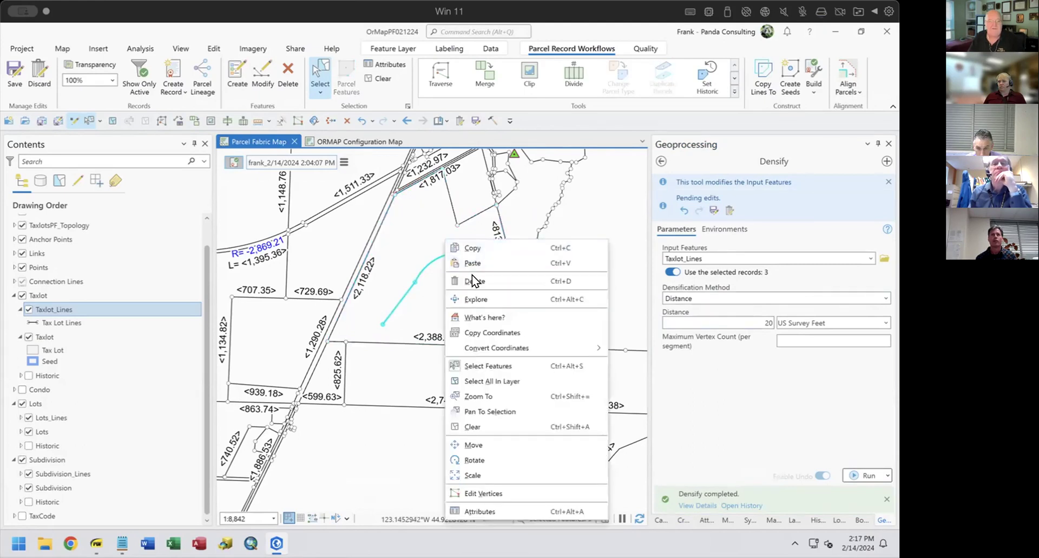
pyautogui.click(488, 490)
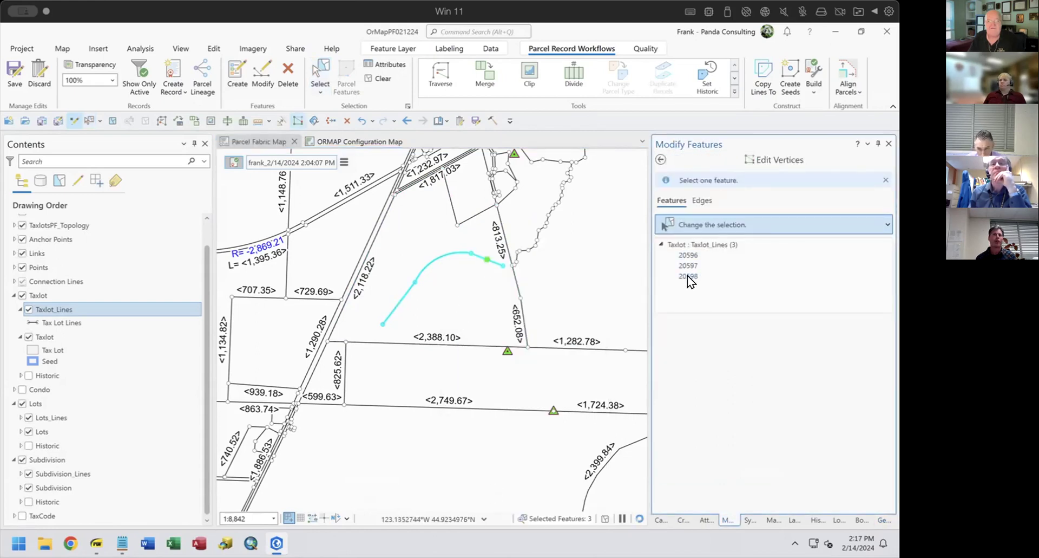
pyautogui.click(661, 160)
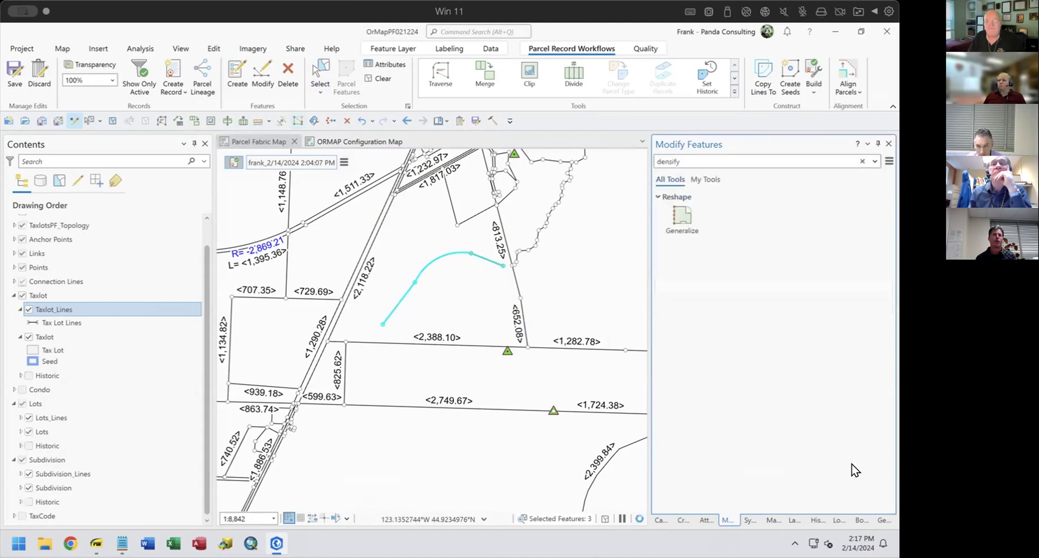
# Run Densify again on the three selected Taxlot_Lines, keeping the Distance method and setting the distance to 1 US Survey Foot.
pyautogui.click(880, 520)
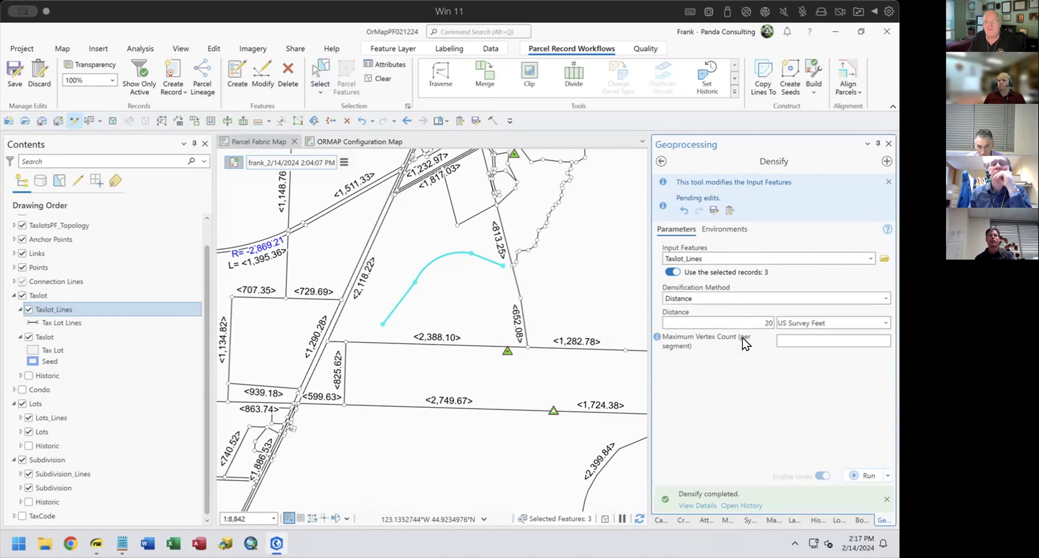
pyautogui.doubleClick(774, 315)
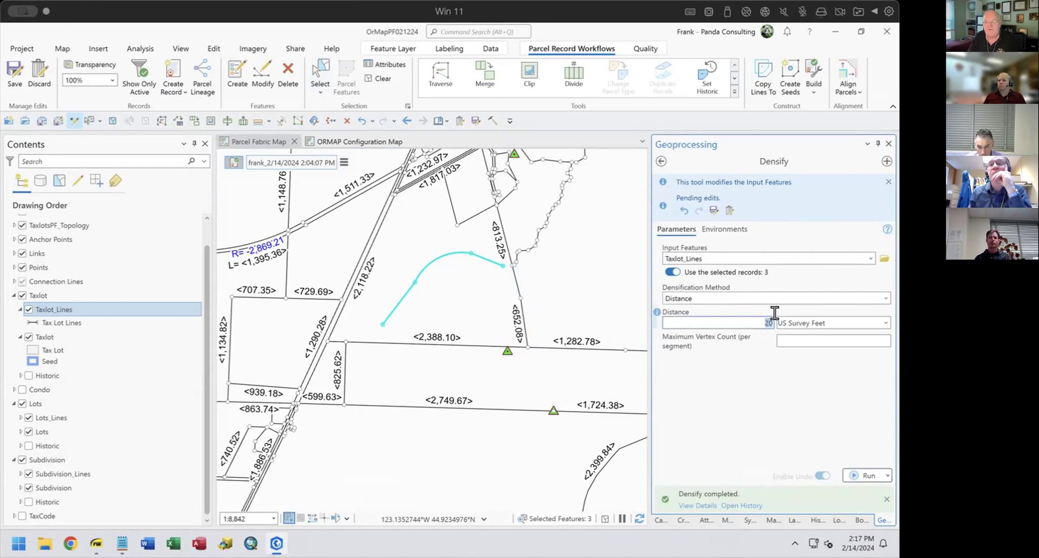
pyautogui.write('1')
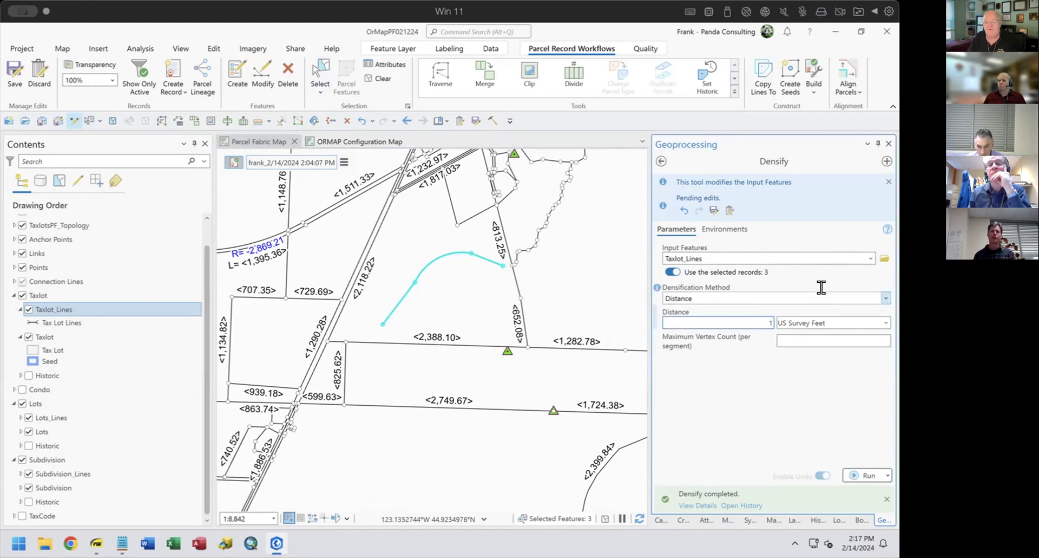
pyautogui.click(883, 297)
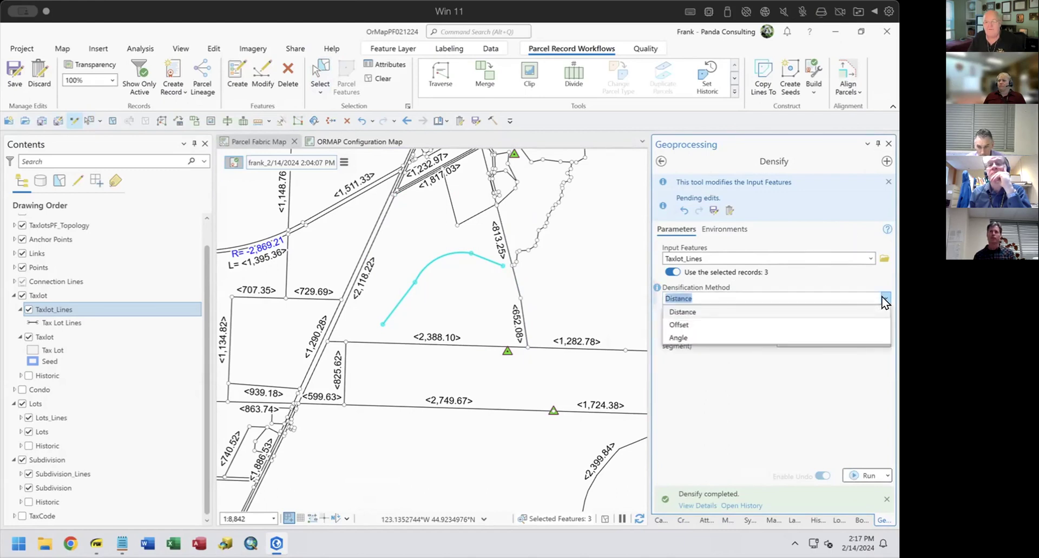
pyautogui.click(882, 299)
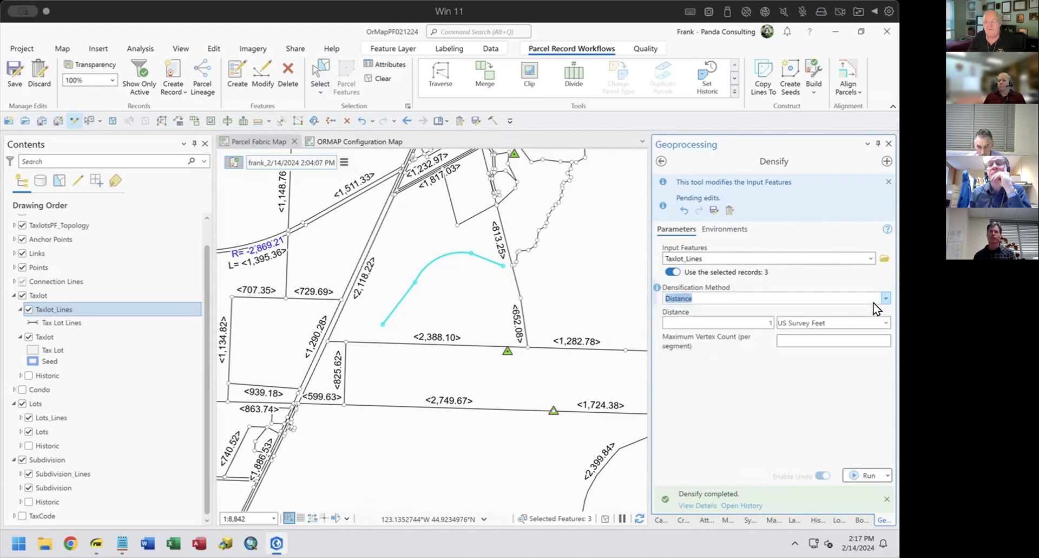
pyautogui.click(864, 474)
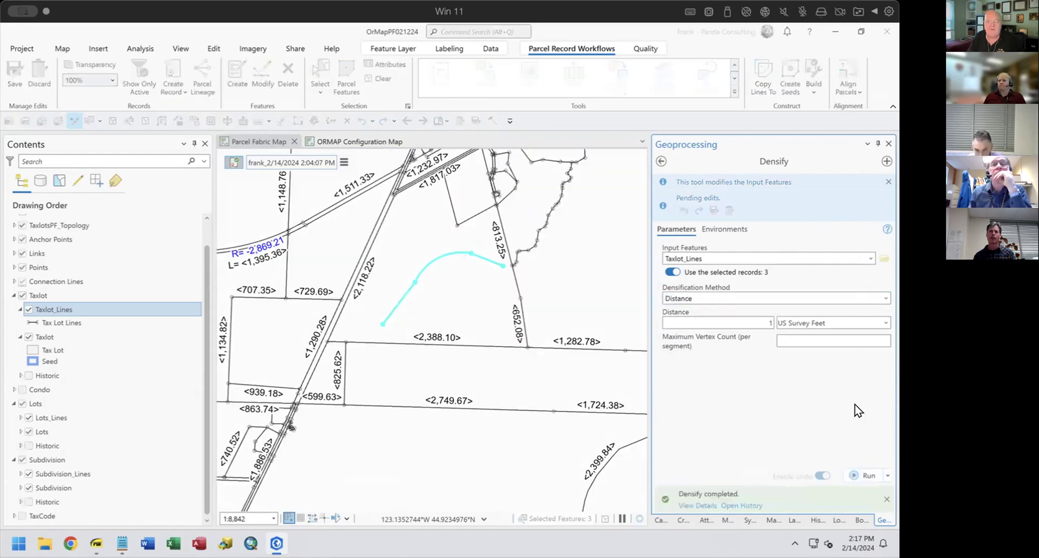
# Open the three selected taxlot lines in Edit Vertices to examine the densified result.
pyautogui.rightClick(458, 254)
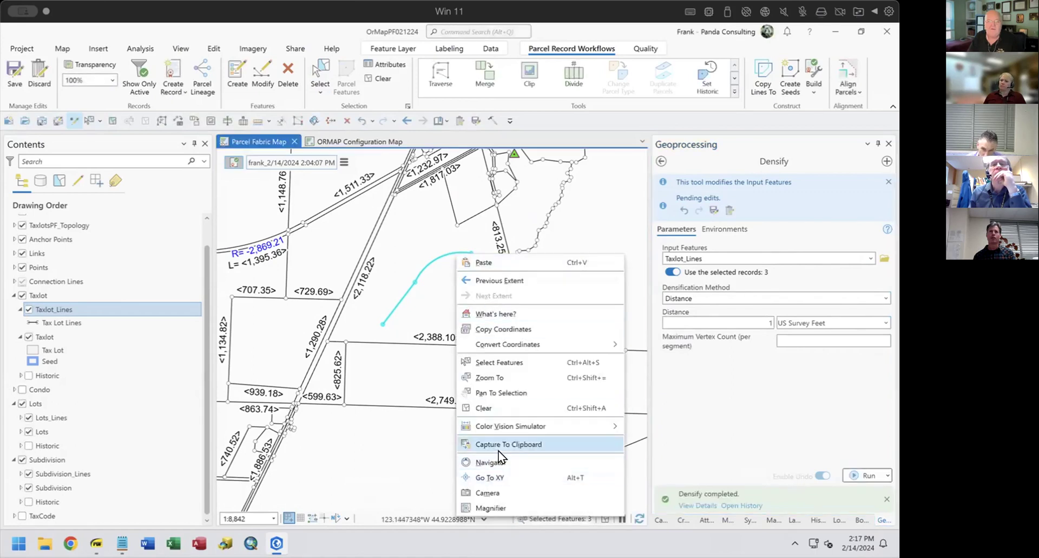
pyautogui.click(321, 60)
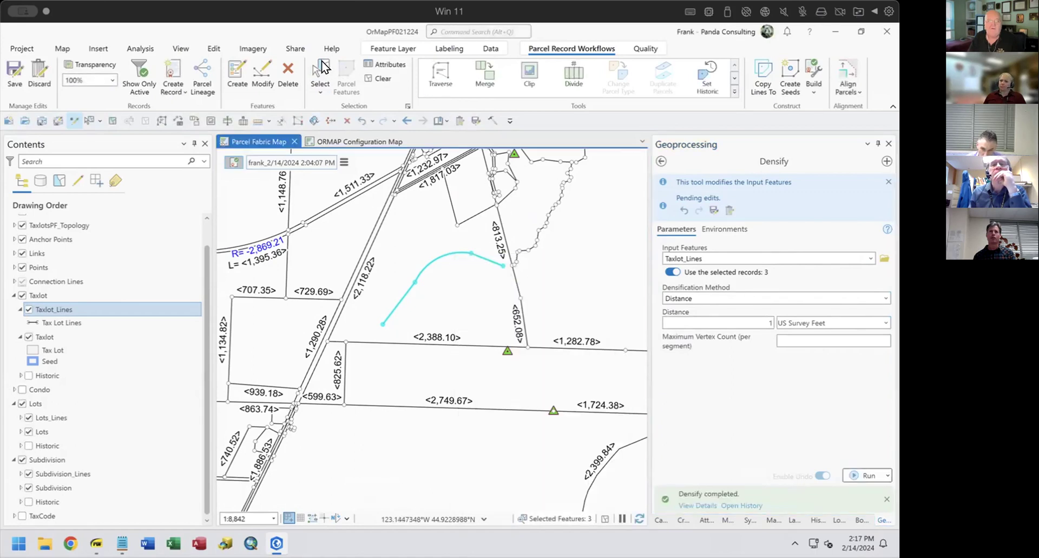
pyautogui.rightClick(437, 256)
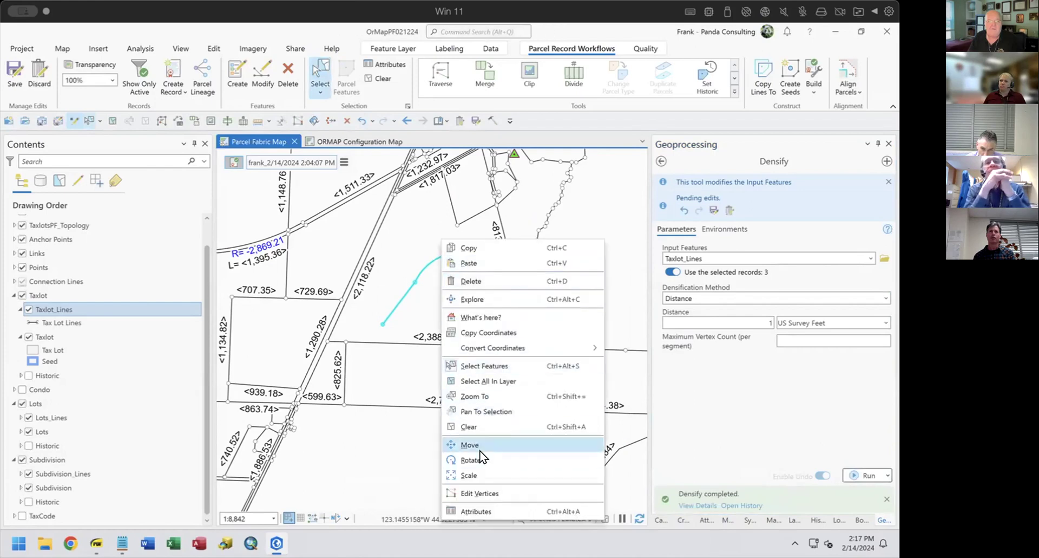
pyautogui.click(480, 493)
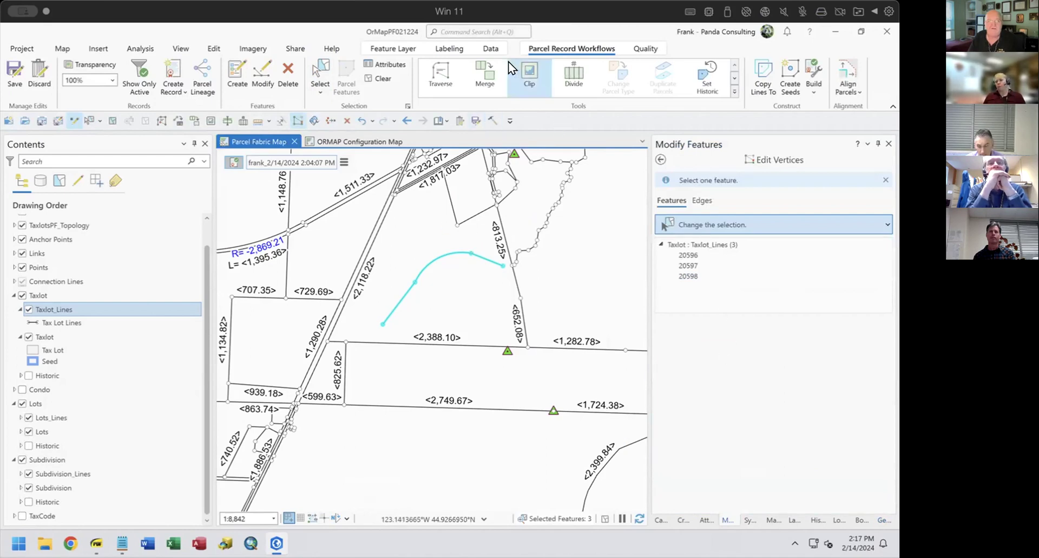
pyautogui.moveTo(415, 317); pyautogui.dragTo(278, 297)
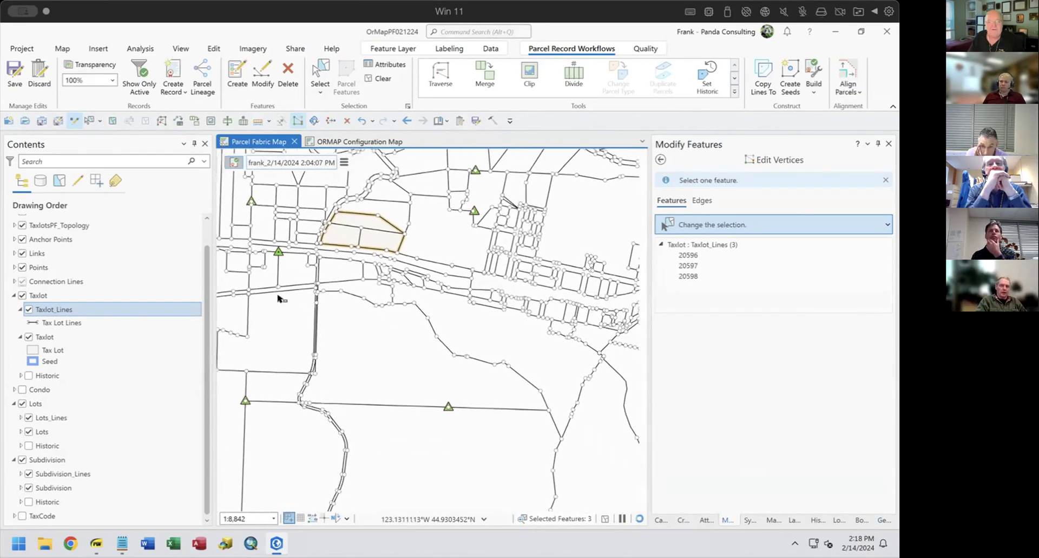
# Select only the drawn curved taxlot line for Edit Vertices, leaving the surrounding taxlot polygon out of the selection.
pyautogui.scroll(2, 440, 406)
pyautogui.moveTo(441, 407); pyautogui.dragTo(536, 216)
pyautogui.moveTo(371, 387); pyautogui.dragTo(565, 284)
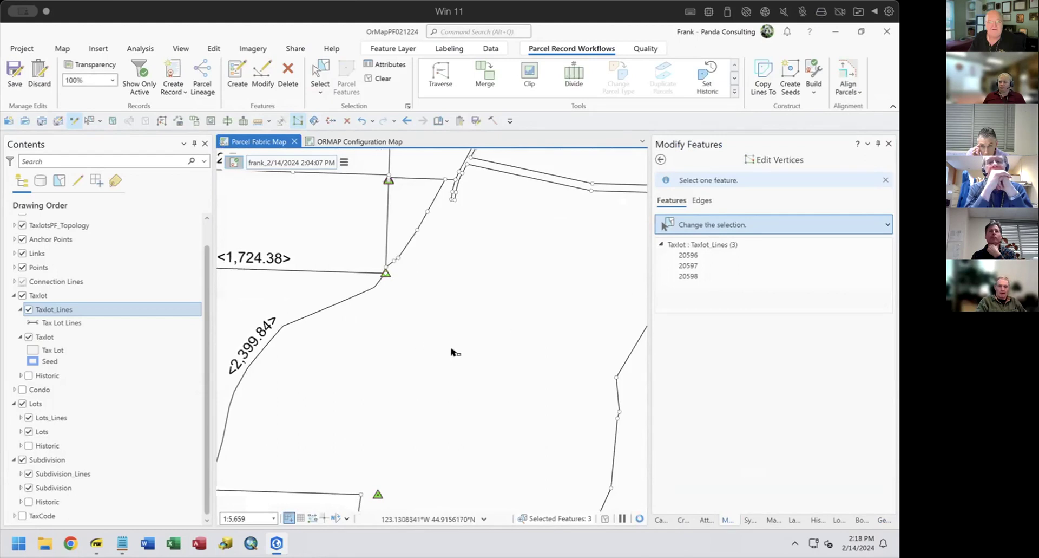
pyautogui.scroll(-3, 454, 351)
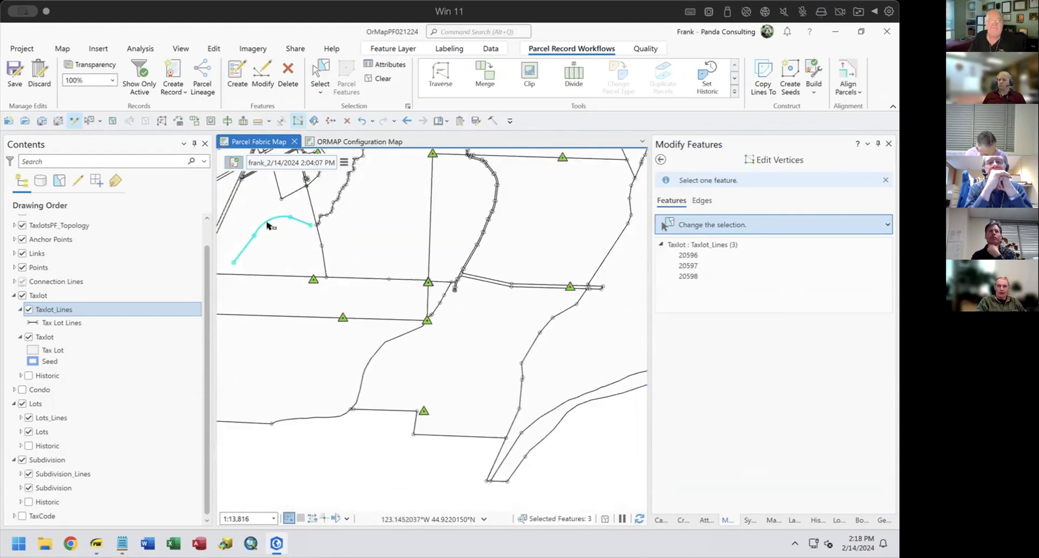
pyautogui.click(289, 246)
pyautogui.moveTo(299, 262); pyautogui.dragTo(388, 319)
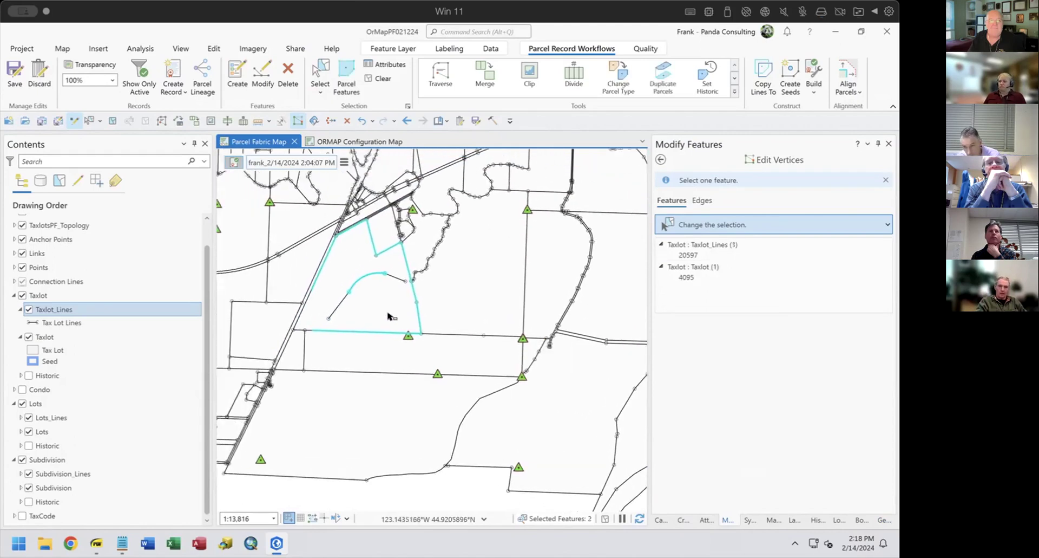
pyautogui.click(382, 311)
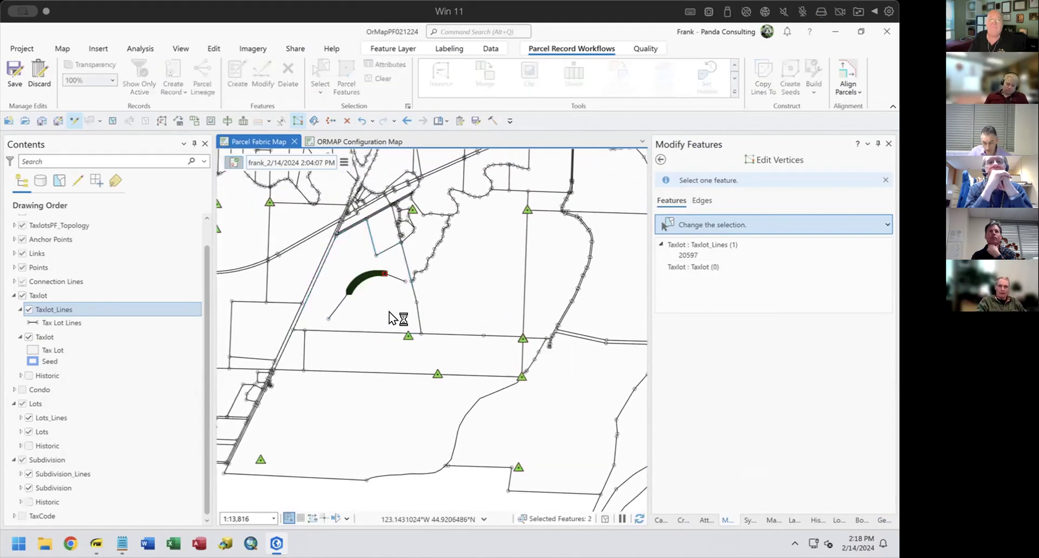
pyautogui.moveTo(368, 291); pyautogui.dragTo(421, 342)
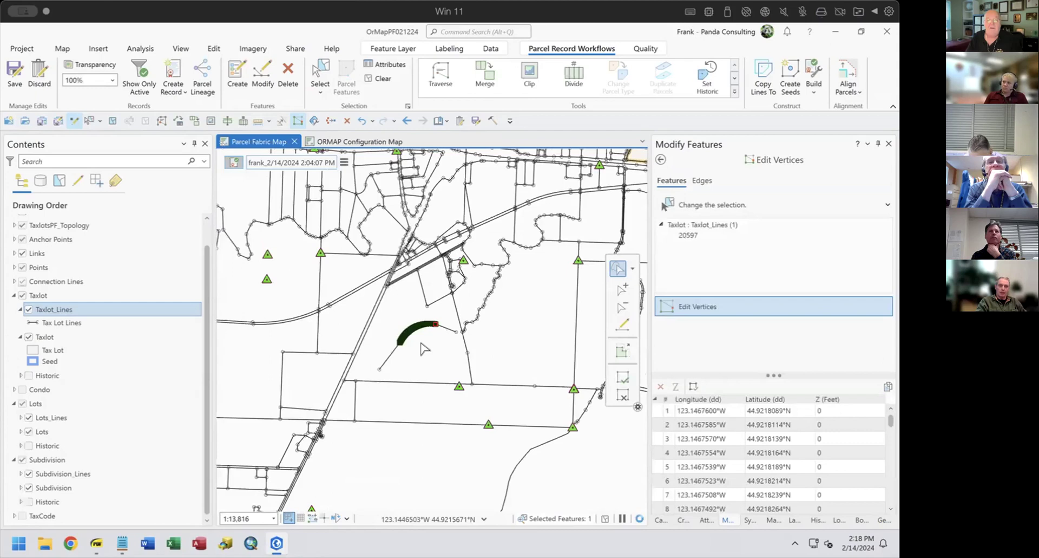
# Examine the spacing of the densified vertices along the curved taxlot line up close, and close the vertex editing.
pyautogui.scroll(5, 423, 348)
pyautogui.scroll(3, 420, 348)
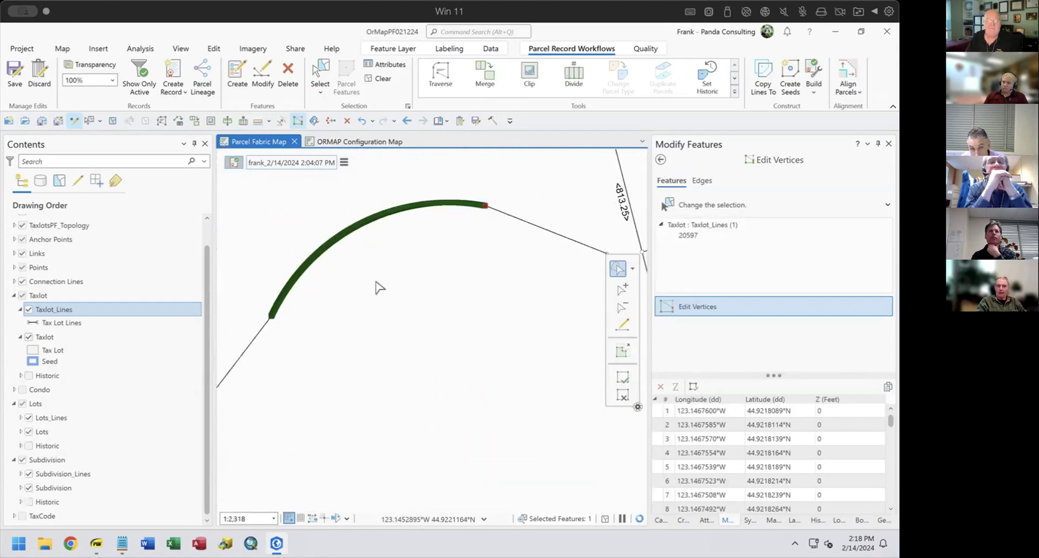
pyautogui.scroll(4, 294, 272)
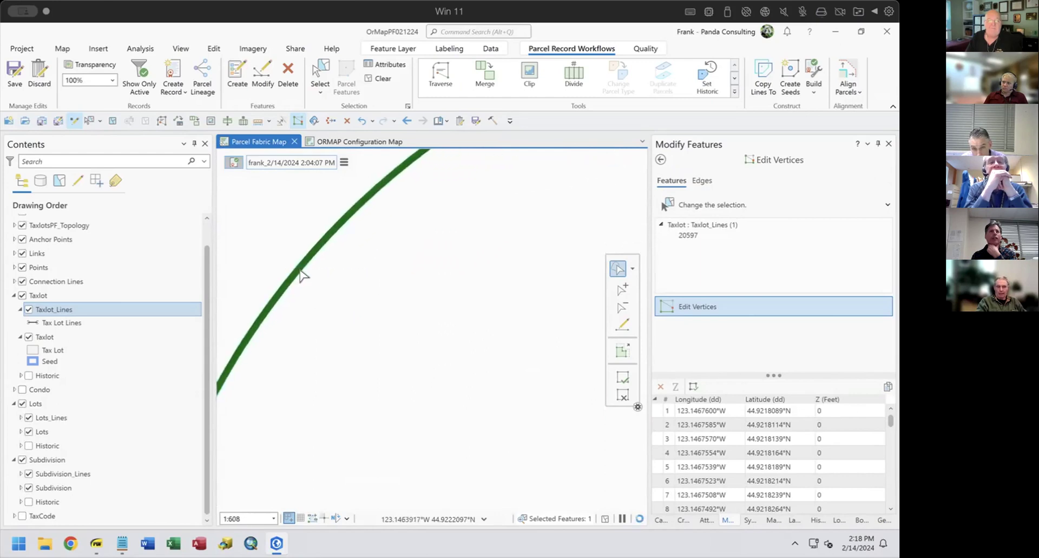
pyautogui.scroll(3, 300, 276)
pyautogui.scroll(3, 260, 220)
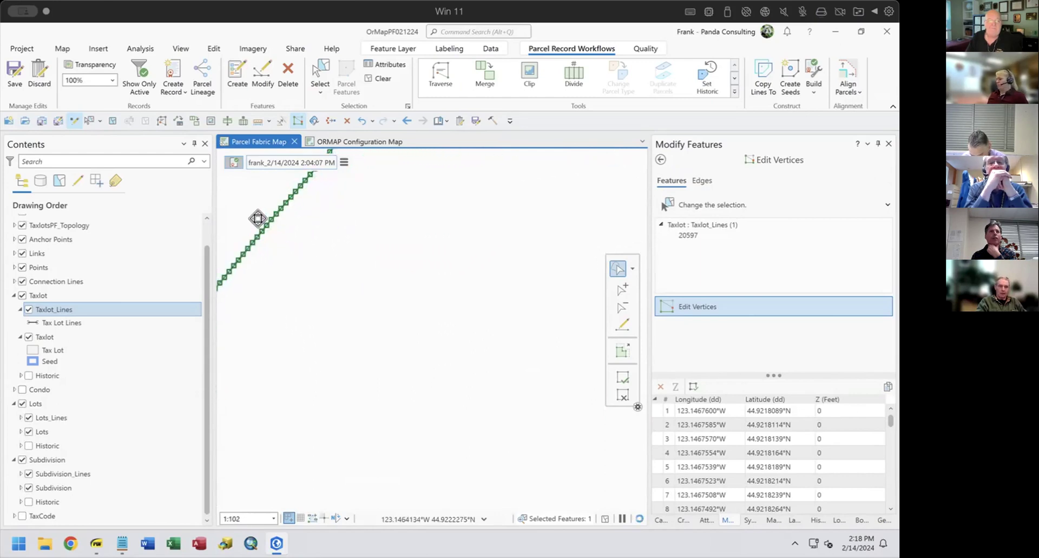
pyautogui.scroll(4, 301, 262)
pyautogui.moveTo(304, 262); pyautogui.dragTo(425, 364)
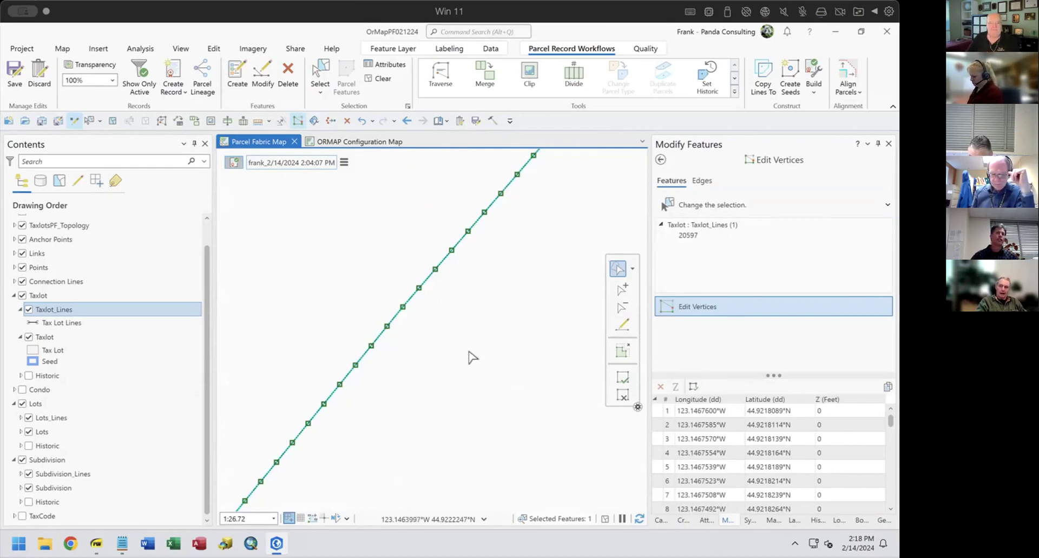
pyautogui.scroll(-6, 470, 357)
pyautogui.scroll(-5, 470, 358)
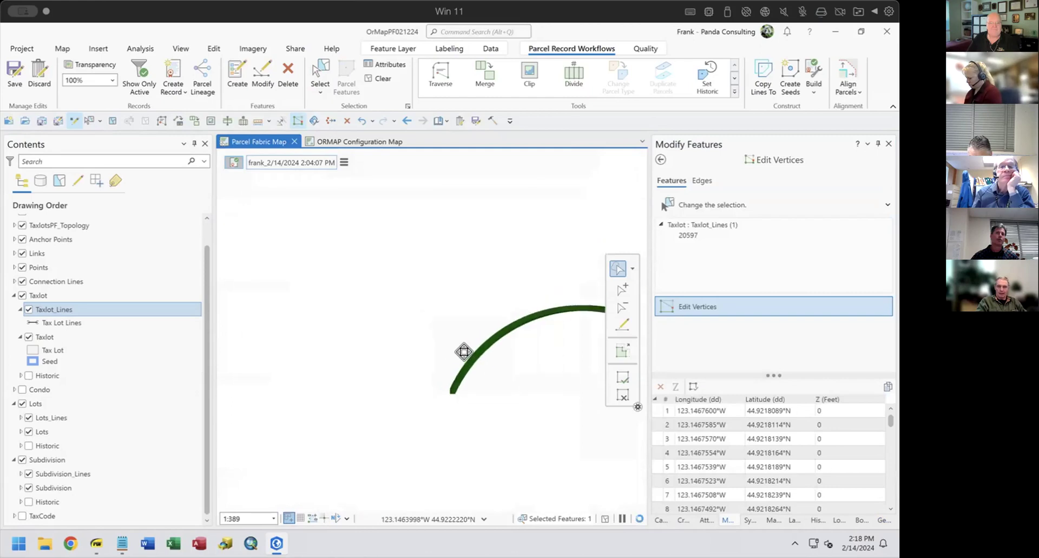
pyautogui.click(621, 397)
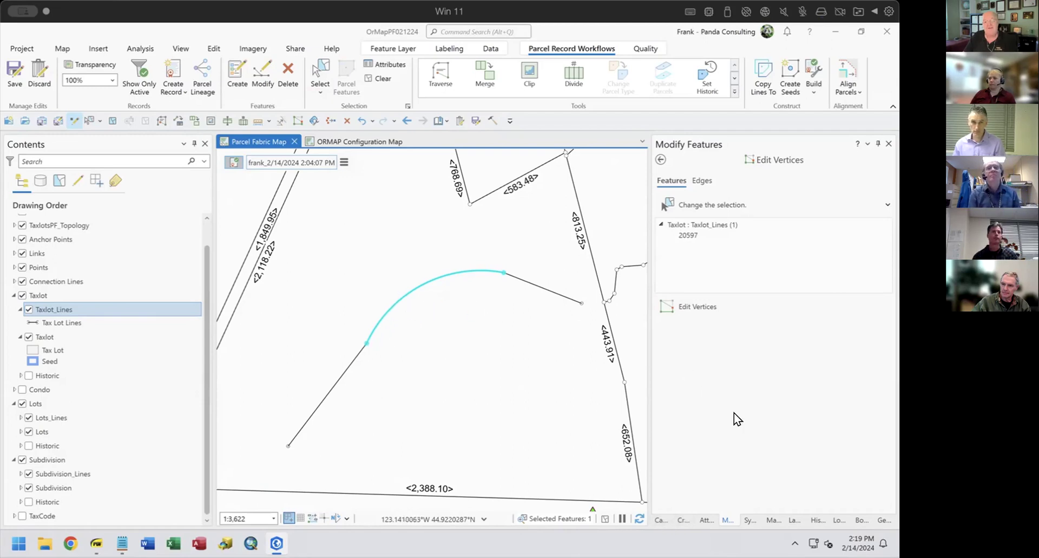
# Add two marker layers to the structure of the Tax Lot Lines symbol in the Taxlot_Lines symbology.
pyautogui.rightClick(62, 310)
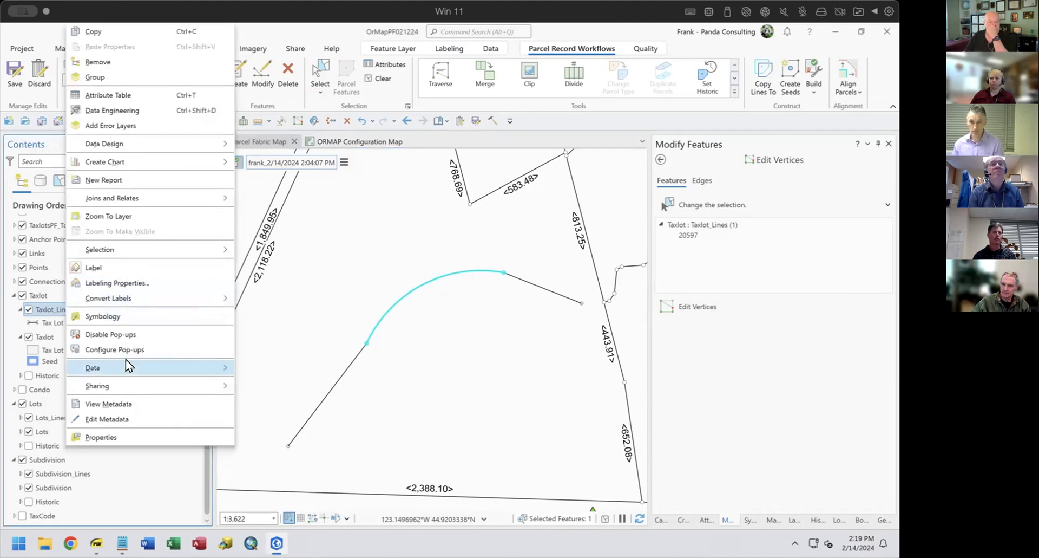
pyautogui.click(117, 314)
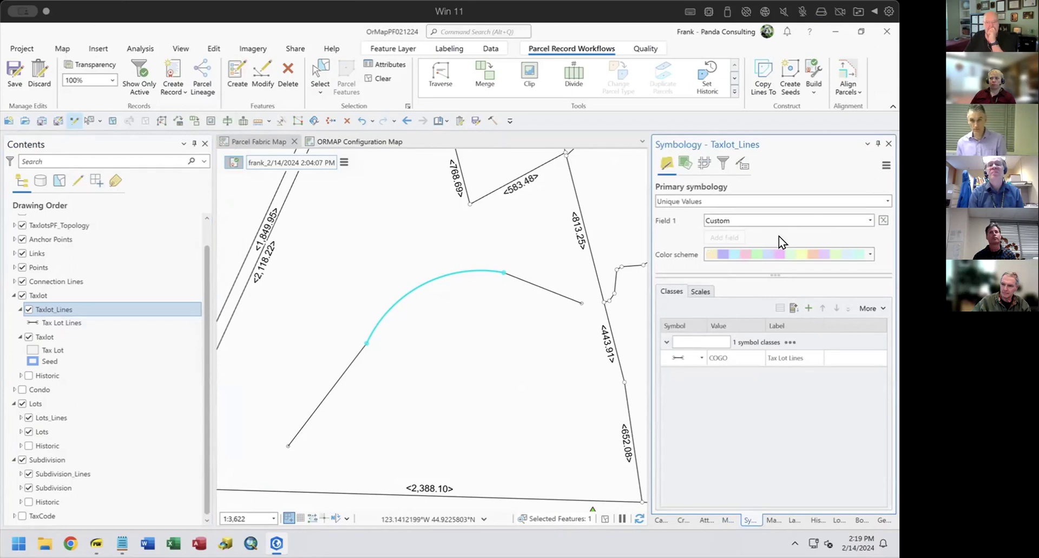
pyautogui.click(675, 353)
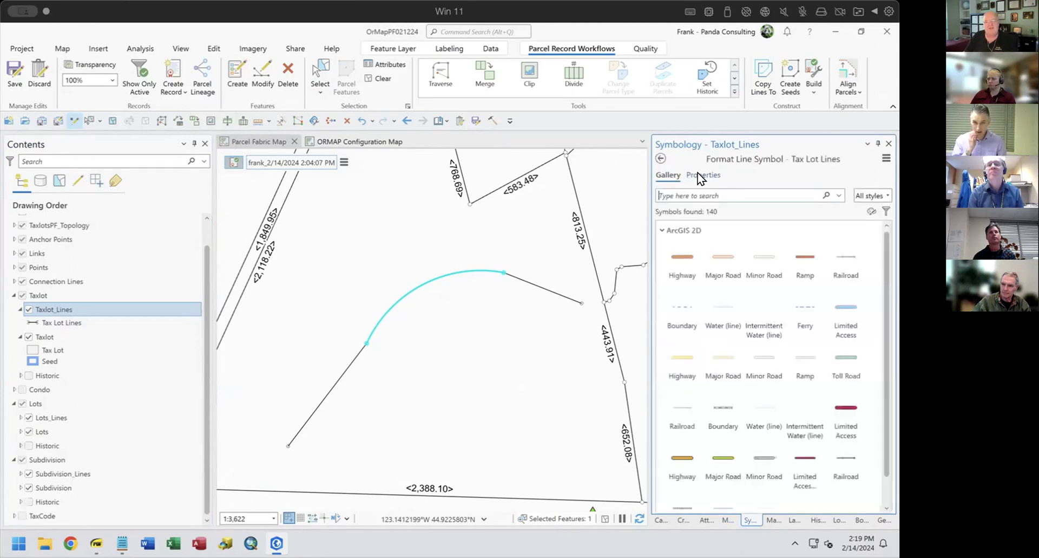
pyautogui.click(697, 173)
pyautogui.click(704, 198)
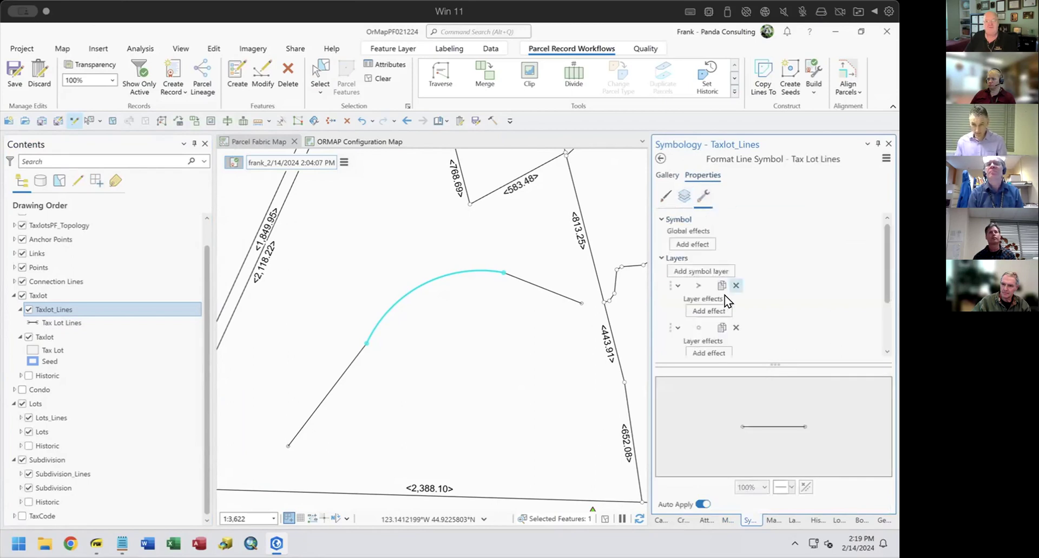
pyautogui.click(721, 270)
pyautogui.click(703, 285)
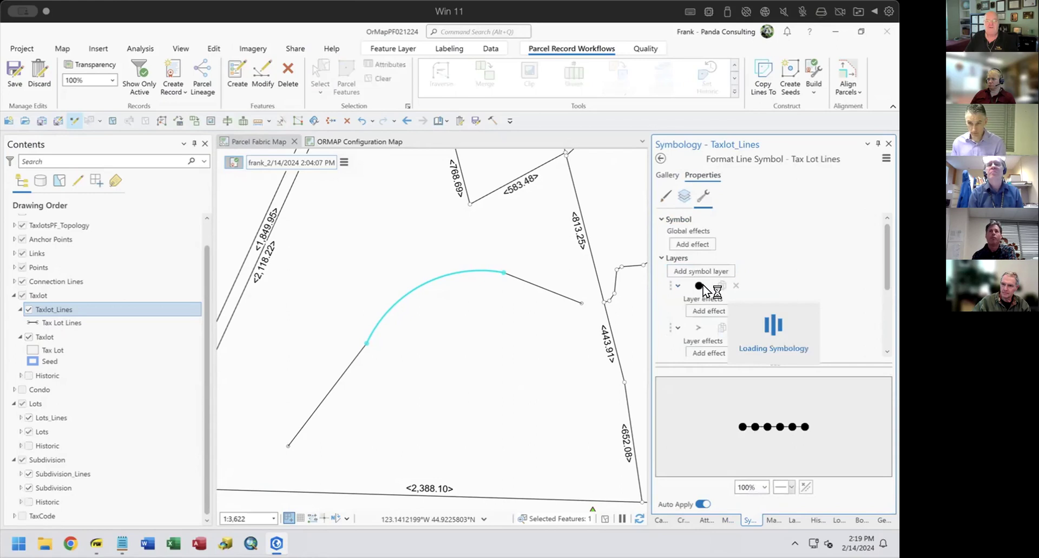
pyautogui.click(708, 270)
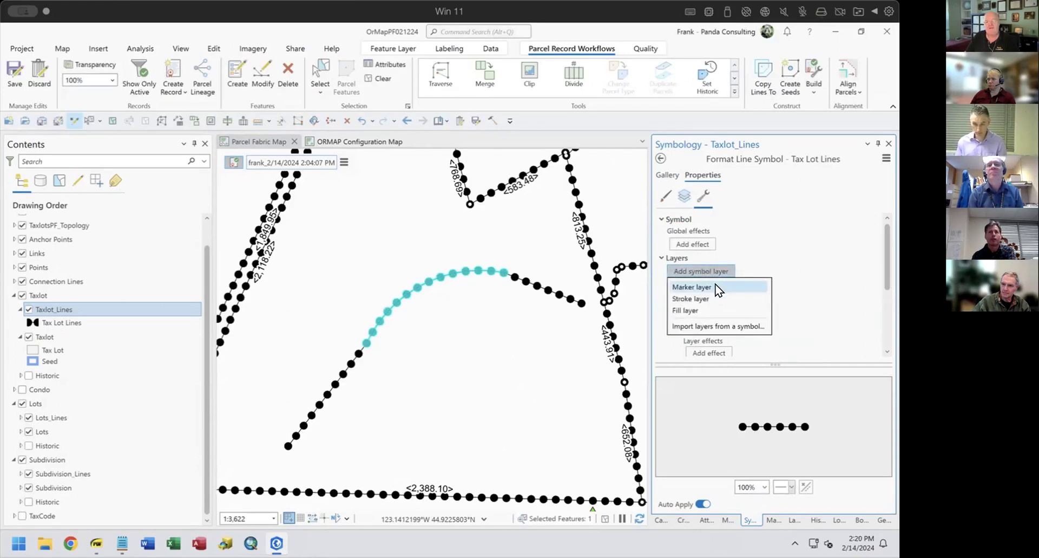
pyautogui.click(717, 287)
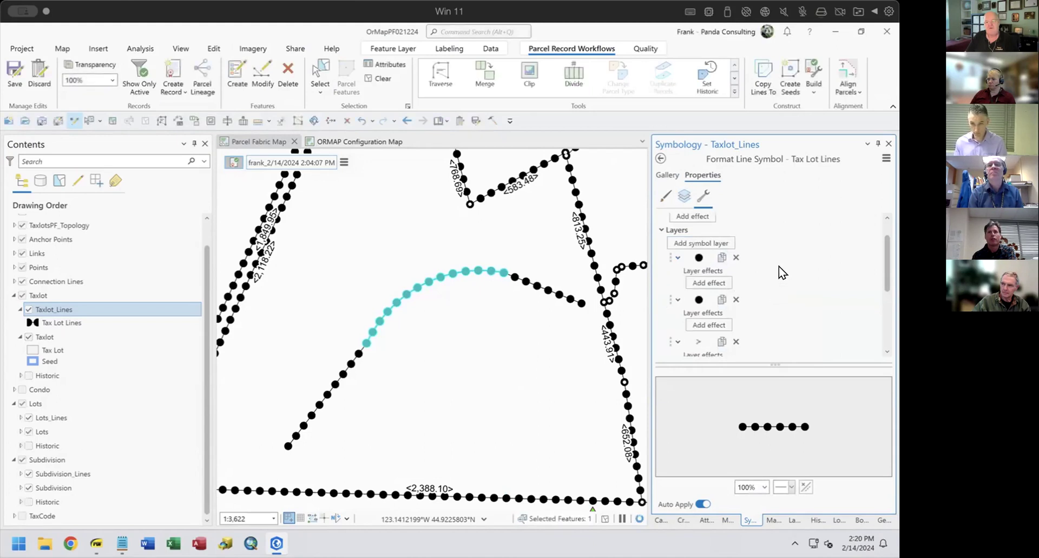
# Give the second shape marker layer of the Tax Lot Lines symbol a red outline color and a size of 5 pt.
pyautogui.click(683, 198)
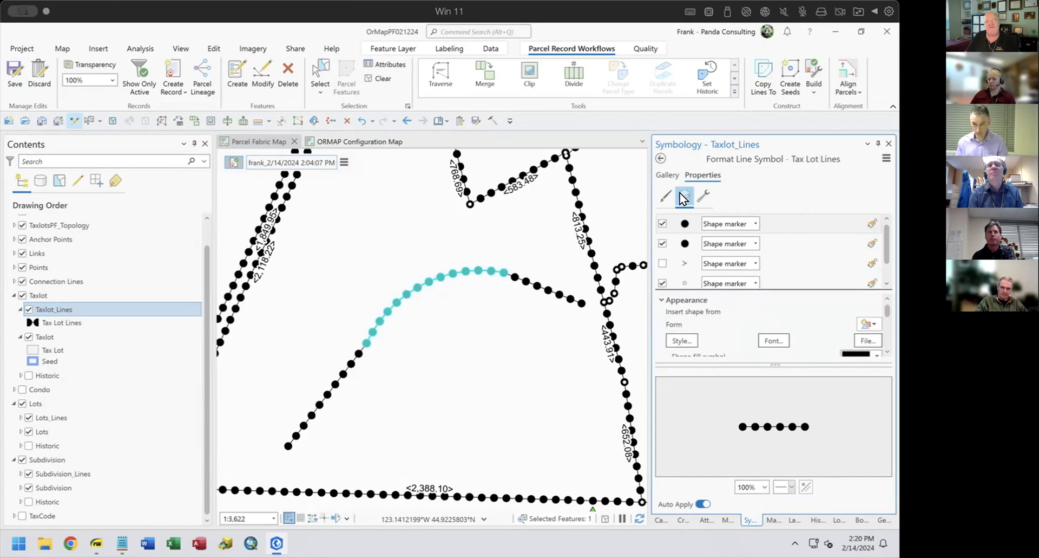
pyautogui.click(685, 247)
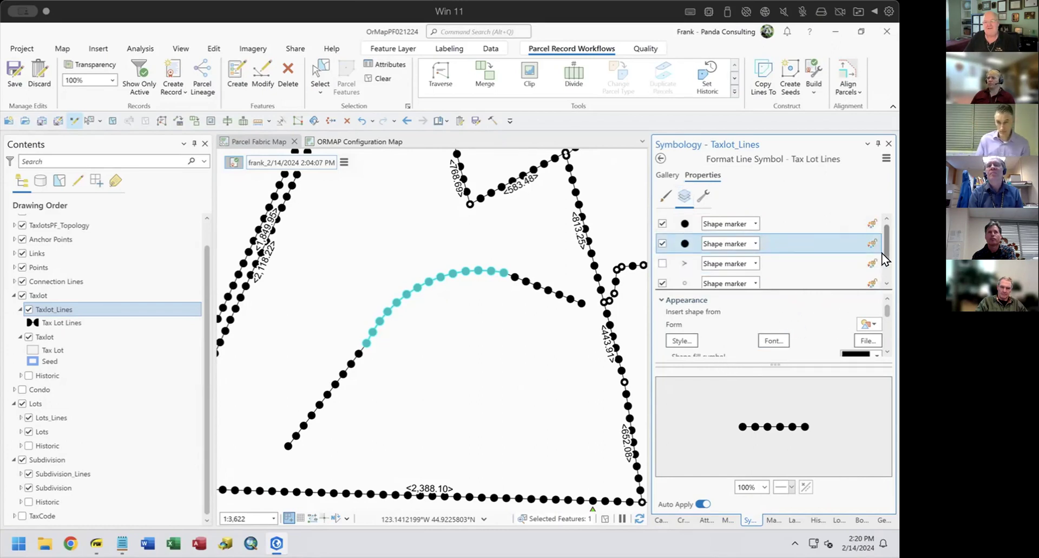
pyautogui.moveTo(884, 311); pyautogui.dragTo(884, 321)
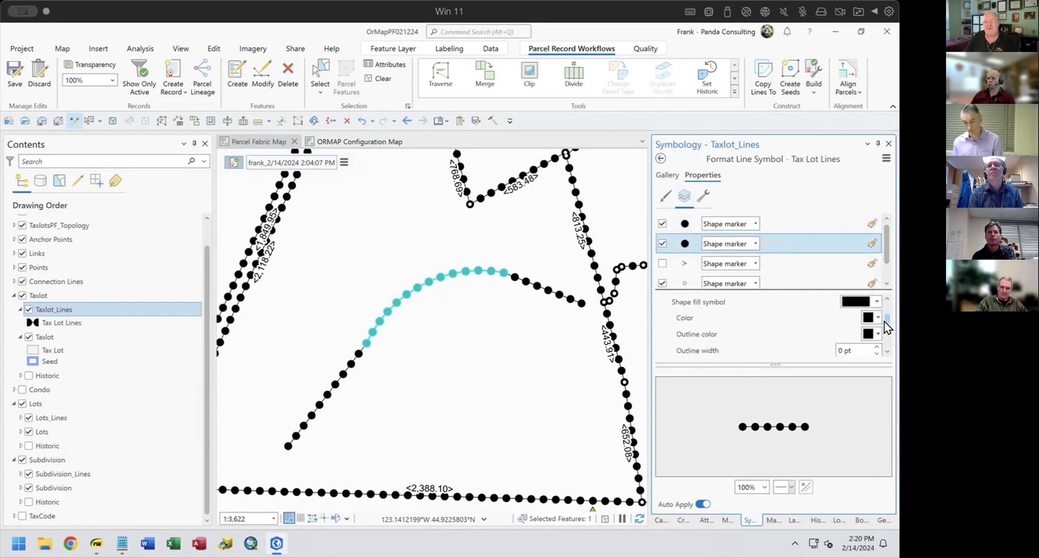
pyautogui.click(877, 331)
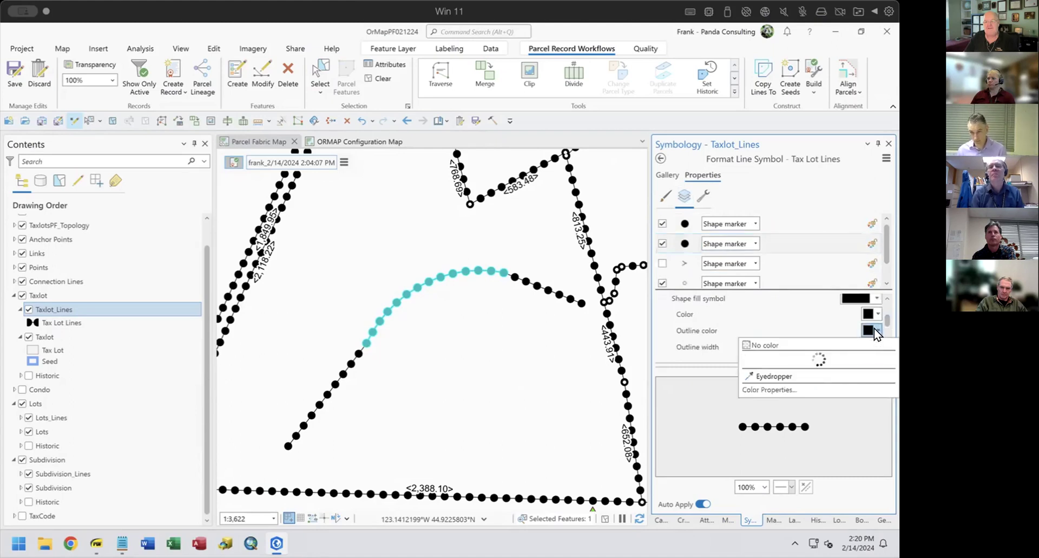
pyautogui.click(781, 377)
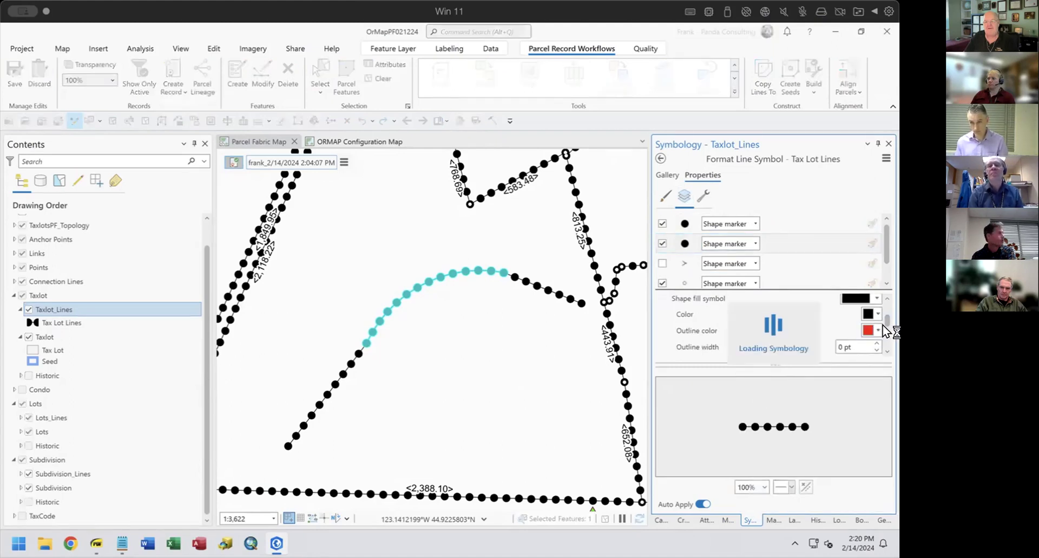
pyautogui.moveTo(885, 319); pyautogui.dragTo(885, 328)
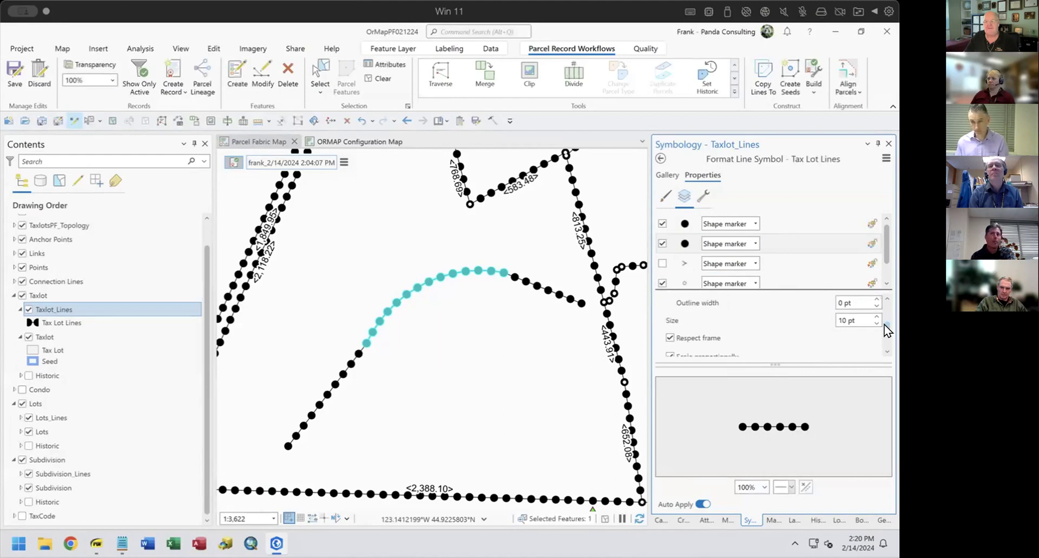
pyautogui.moveTo(822, 314); pyautogui.dragTo(817, 313)
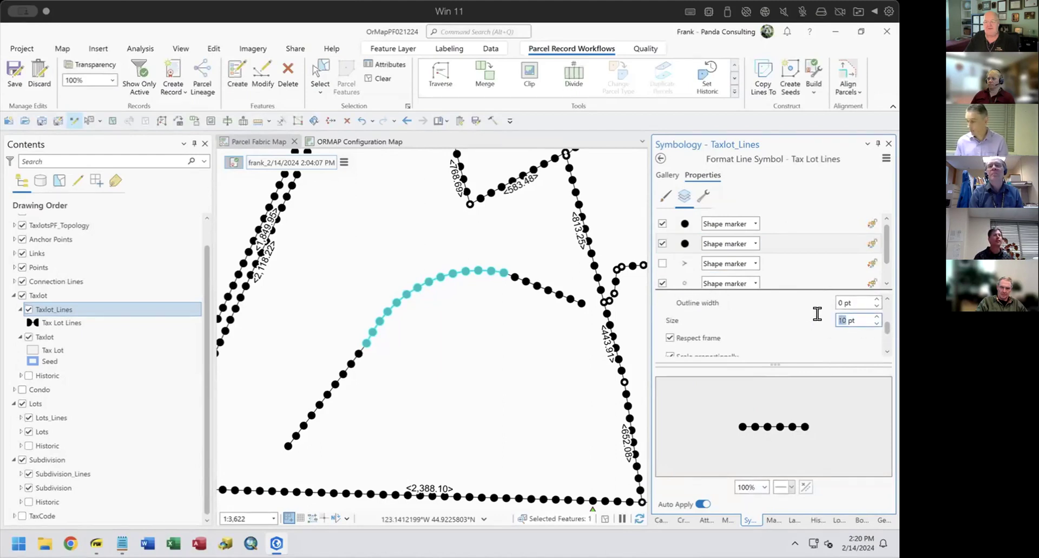
pyautogui.write('5')
# Set the marker placement of the second shape marker layer to At extremities.
pyautogui.moveTo(884, 330); pyautogui.dragTo(871, 343)
pyautogui.click(730, 339)
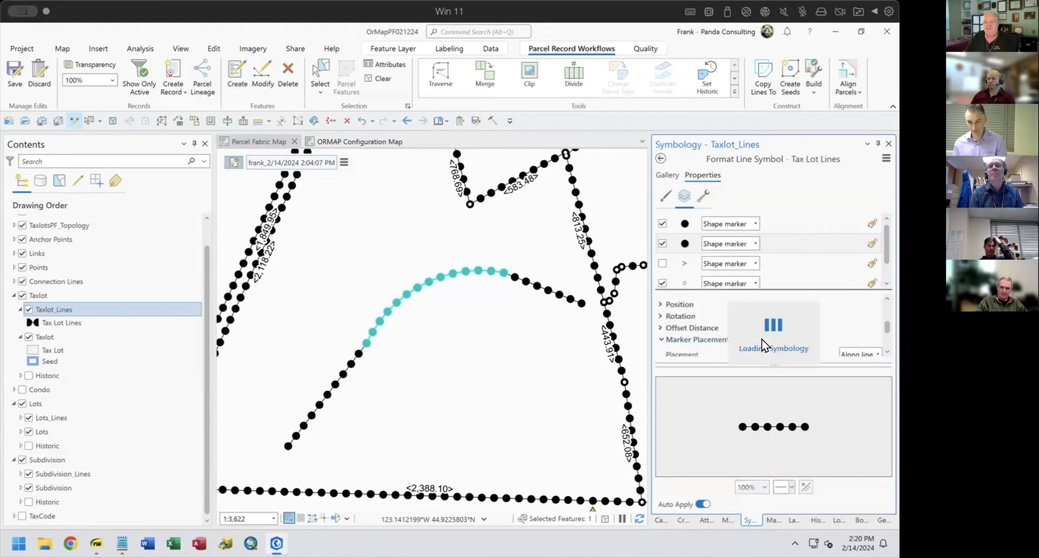
pyautogui.click(855, 352)
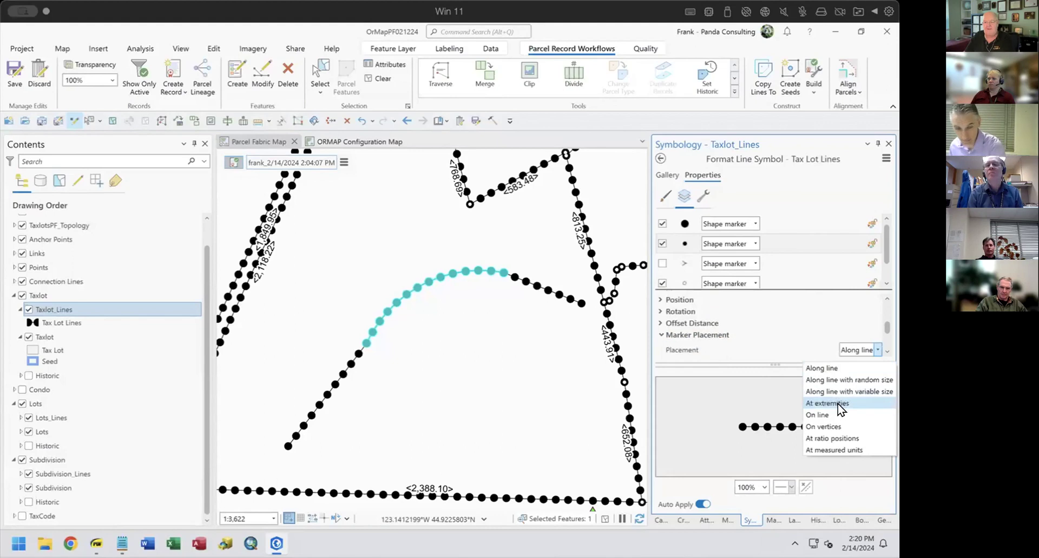
pyautogui.click(840, 403)
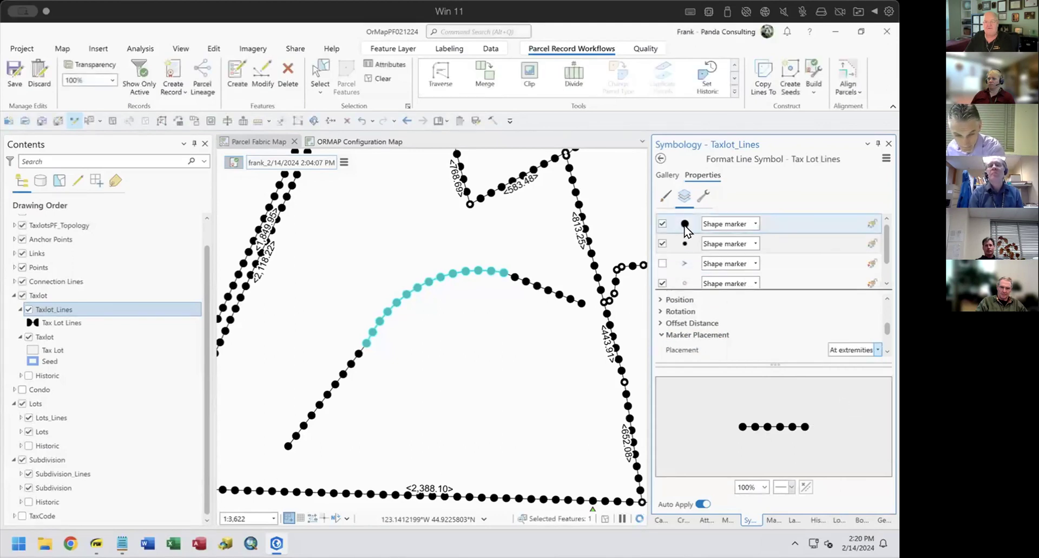
# Change the fill color of the second shape marker layer to red.
pyautogui.moveTo(883, 324); pyautogui.dragTo(882, 310)
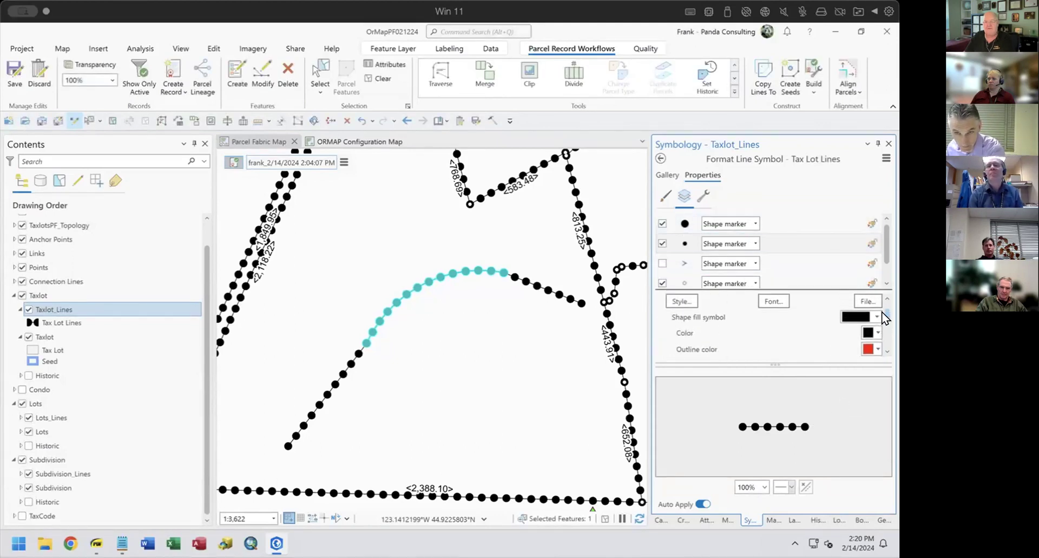
pyautogui.click(873, 330)
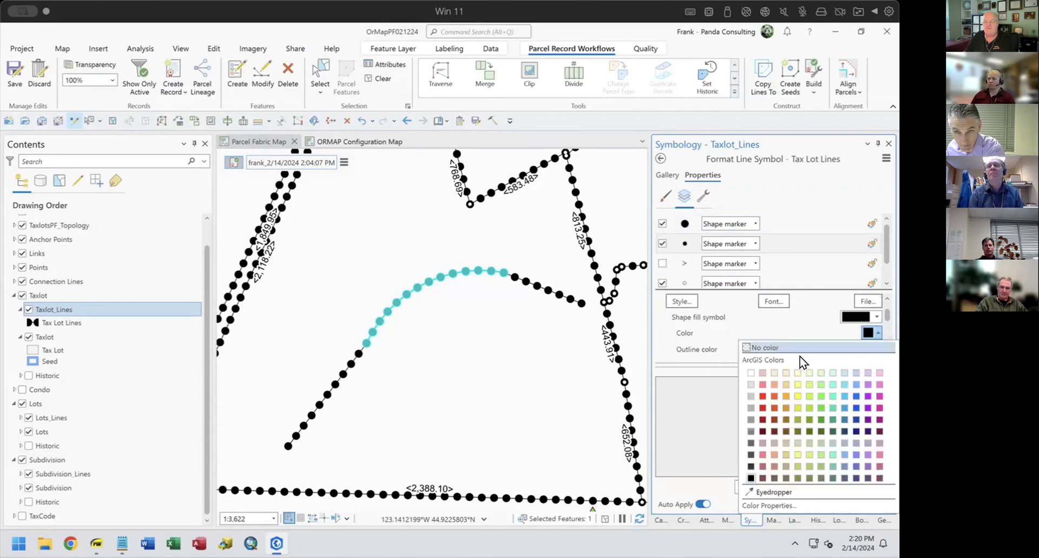
pyautogui.click(762, 395)
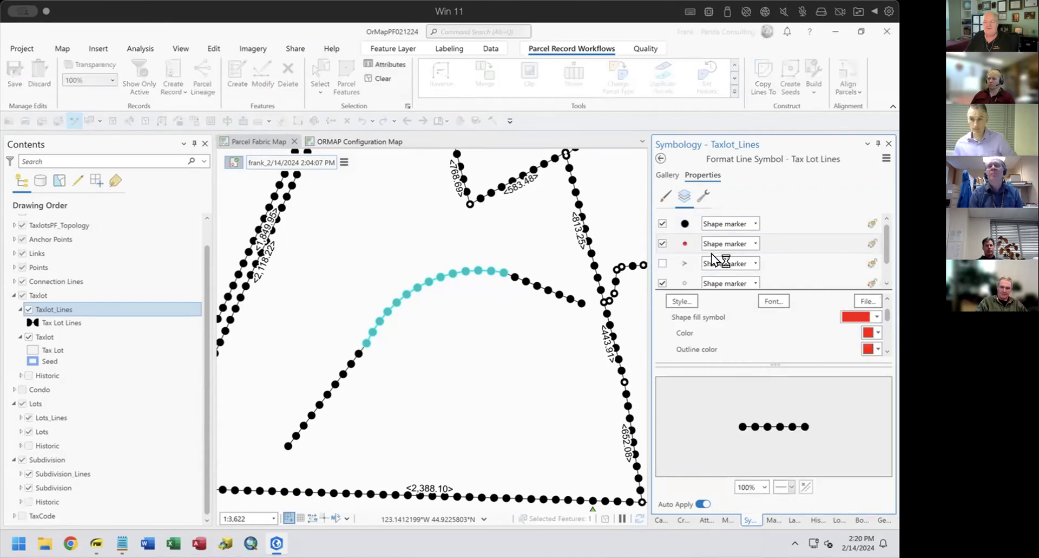
pyautogui.moveTo(885, 313); pyautogui.dragTo(883, 346)
pyautogui.scroll(5, 883, 340)
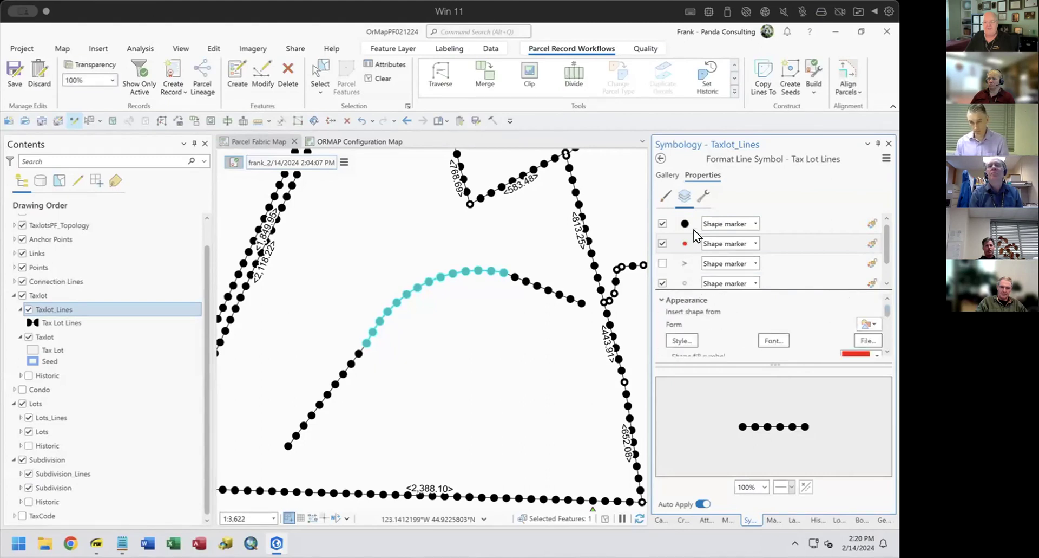
# Change the fill color of the first shape marker layer to bright green.
pyautogui.click(683, 225)
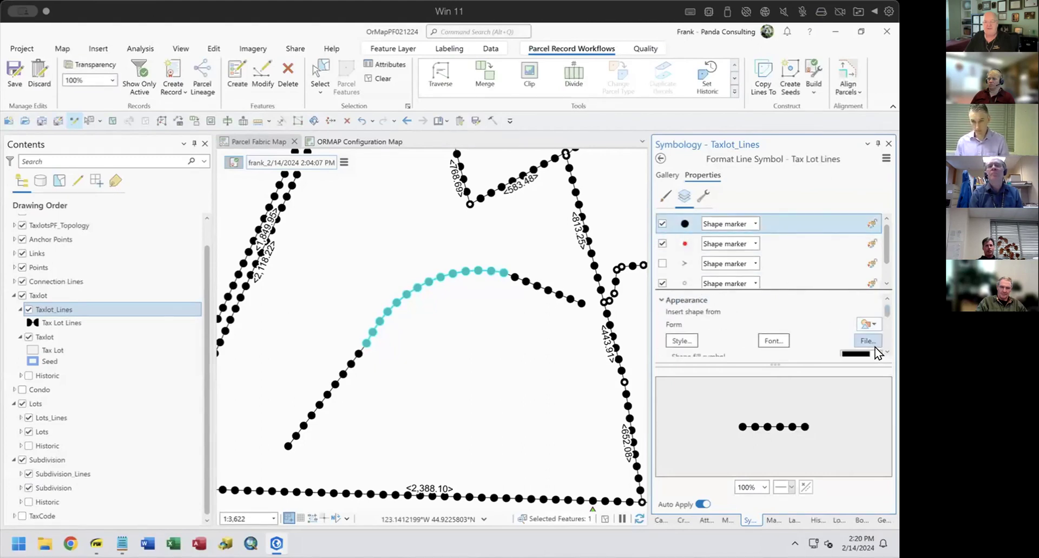
pyautogui.moveTo(885, 310); pyautogui.dragTo(882, 320)
pyautogui.click(872, 310)
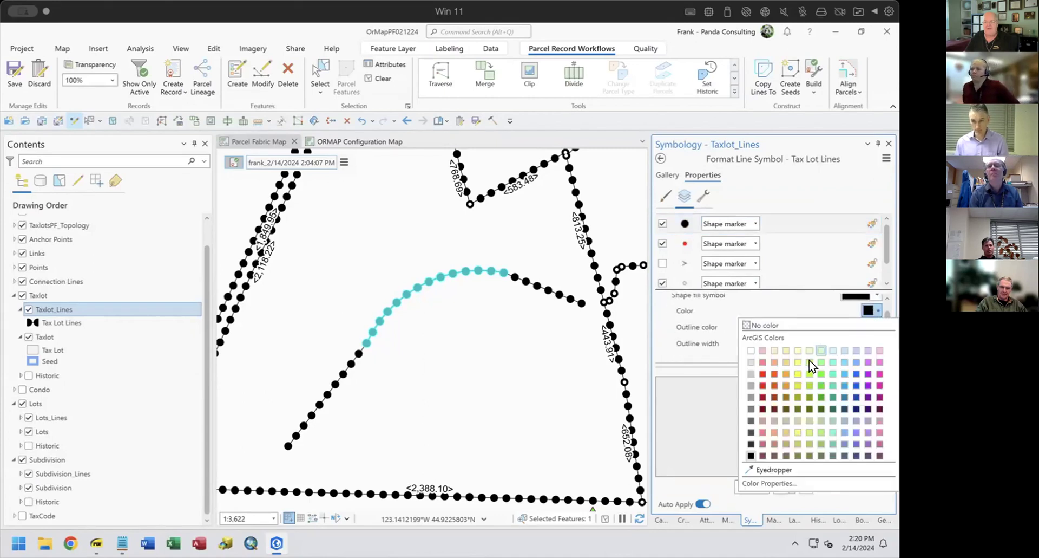
pyautogui.click(820, 372)
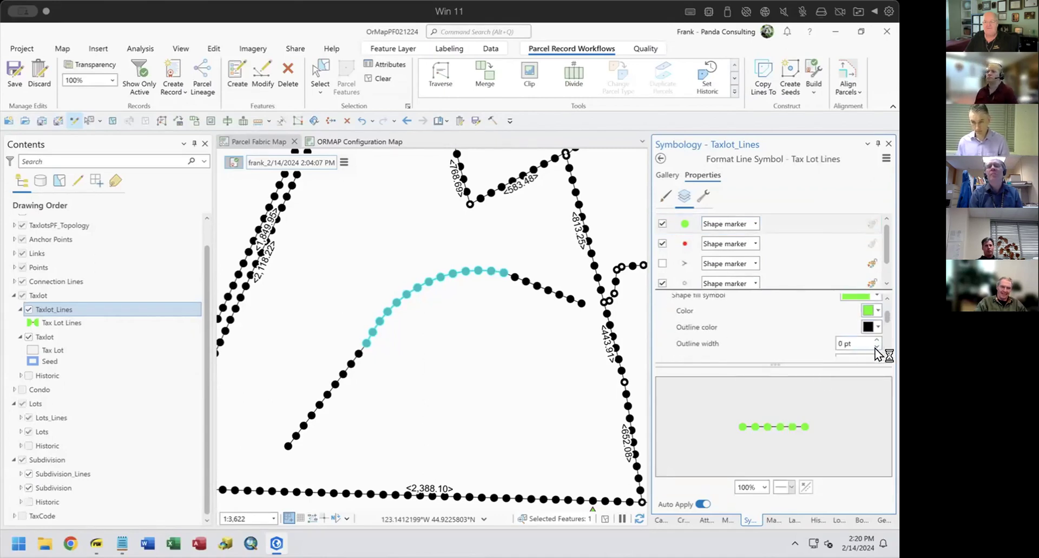
# Set the size of the first shape marker layer of the Tax Lot Lines symbol to 5 pt.
pyautogui.moveTo(885, 315); pyautogui.dragTo(885, 318)
pyautogui.doubleClick(840, 324)
pyautogui.write('5')
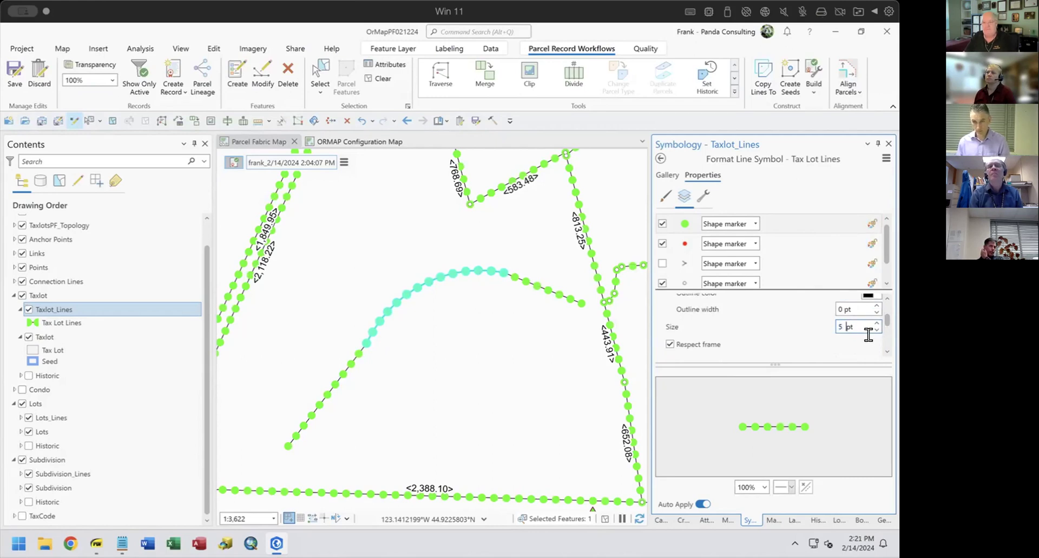
# Set the marker placement of the first shape marker layer to On vertices.
pyautogui.scroll(-5, 878, 314)
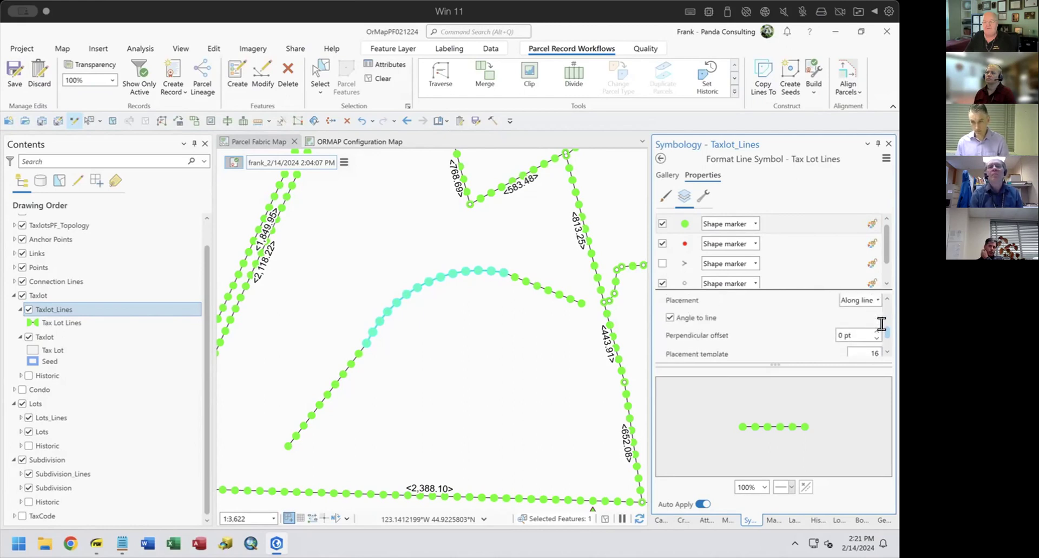
pyautogui.scroll(1, 882, 323)
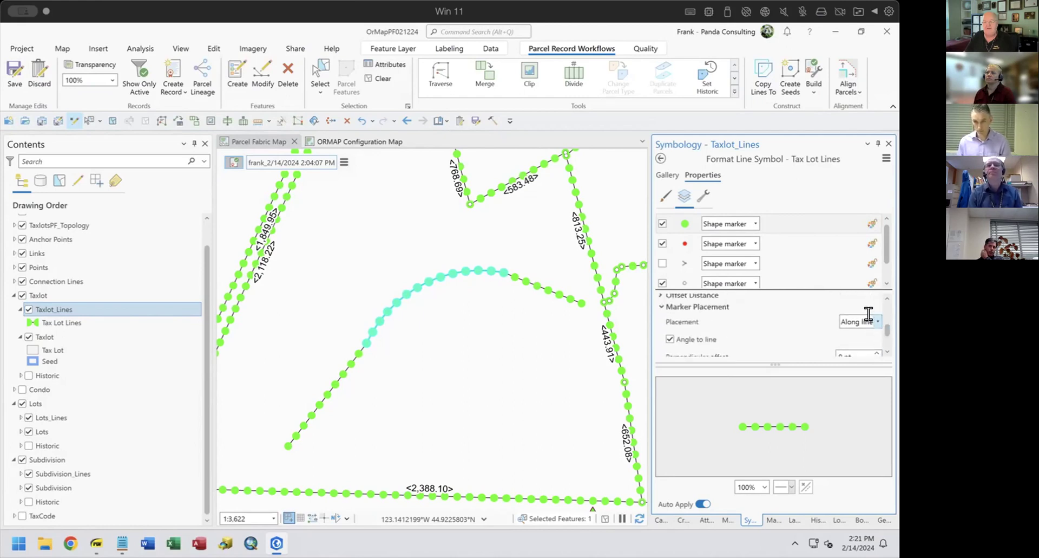
pyautogui.click(878, 321)
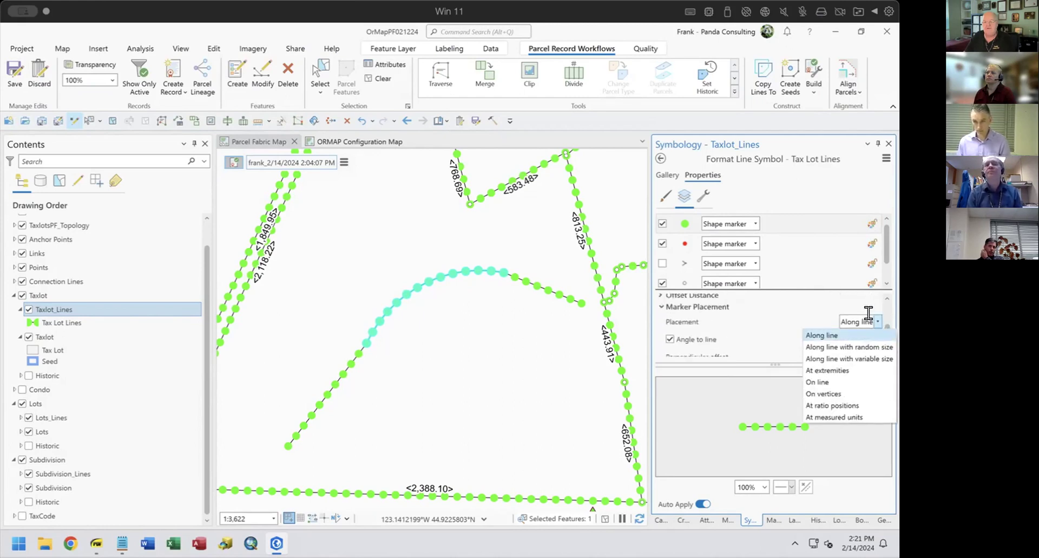
pyautogui.click(841, 393)
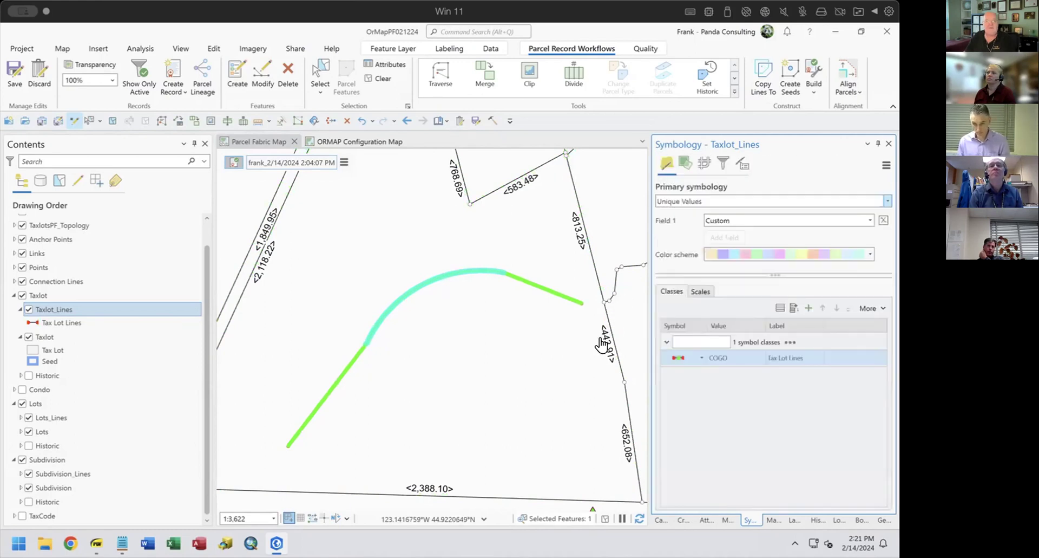
# Clear the selection, then select only the three connected densified lines, excluding the surrounding tax lot polygon.
pyautogui.click(379, 78)
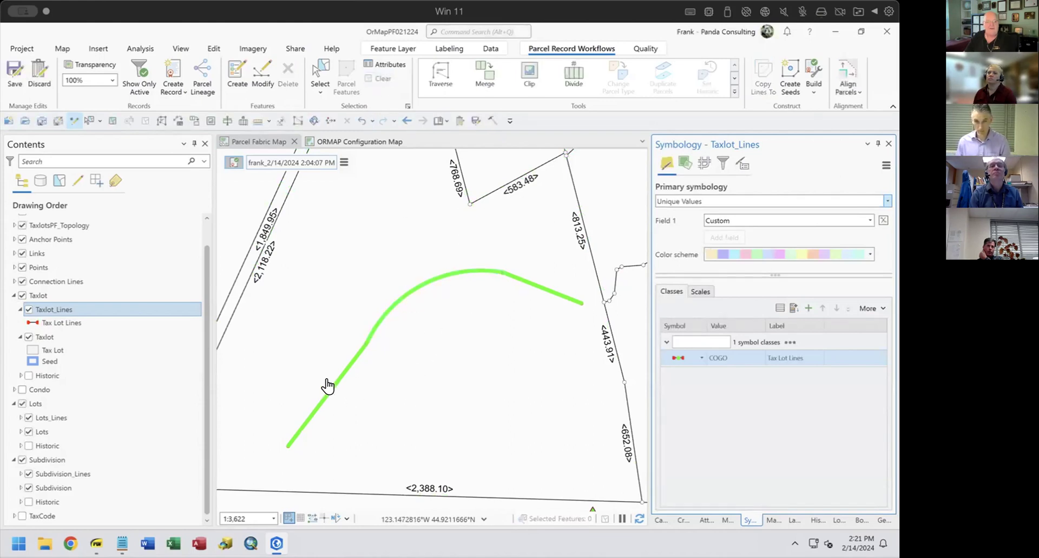
pyautogui.scroll(5, 336, 395)
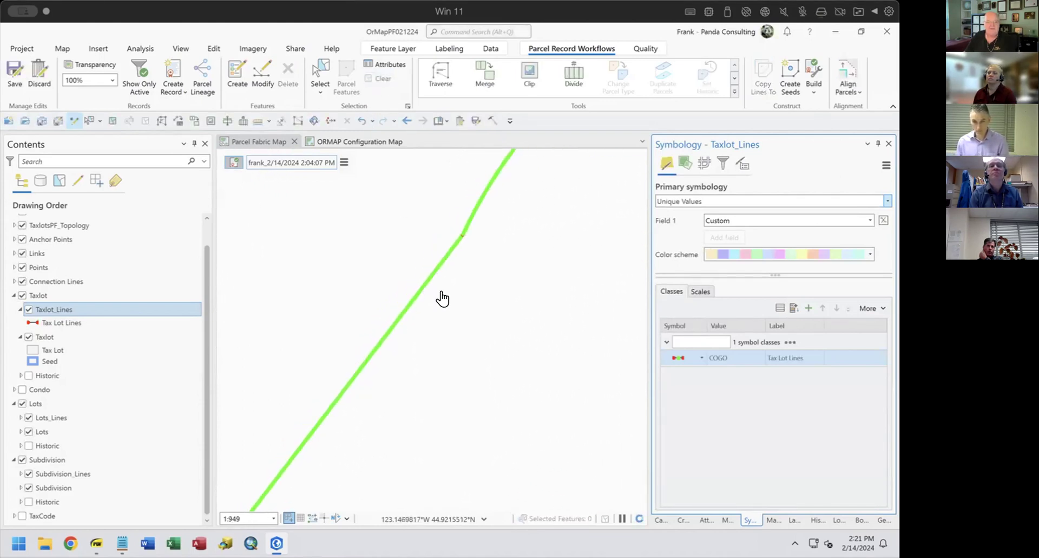
pyautogui.scroll(-5, 509, 307)
pyautogui.scroll(-2, 514, 311)
pyautogui.moveTo(540, 318); pyautogui.dragTo(448, 309)
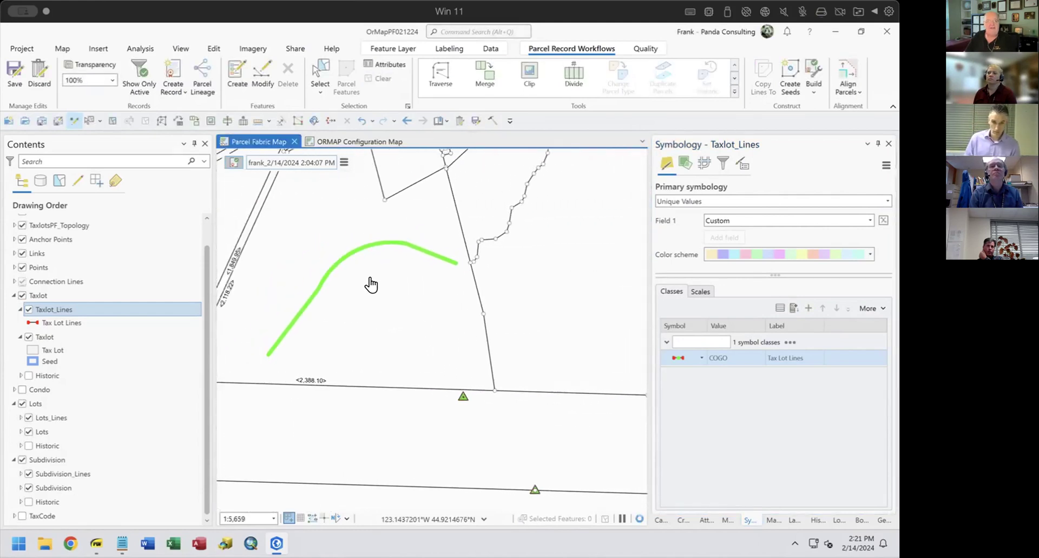
pyautogui.click(320, 76)
pyautogui.moveTo(297, 321); pyautogui.dragTo(421, 226)
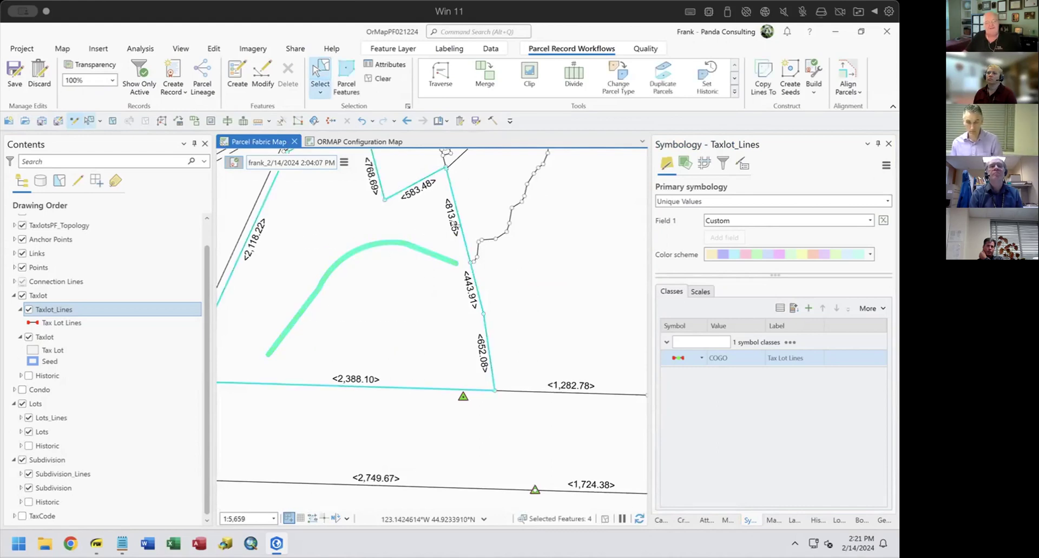
pyautogui.click(390, 331)
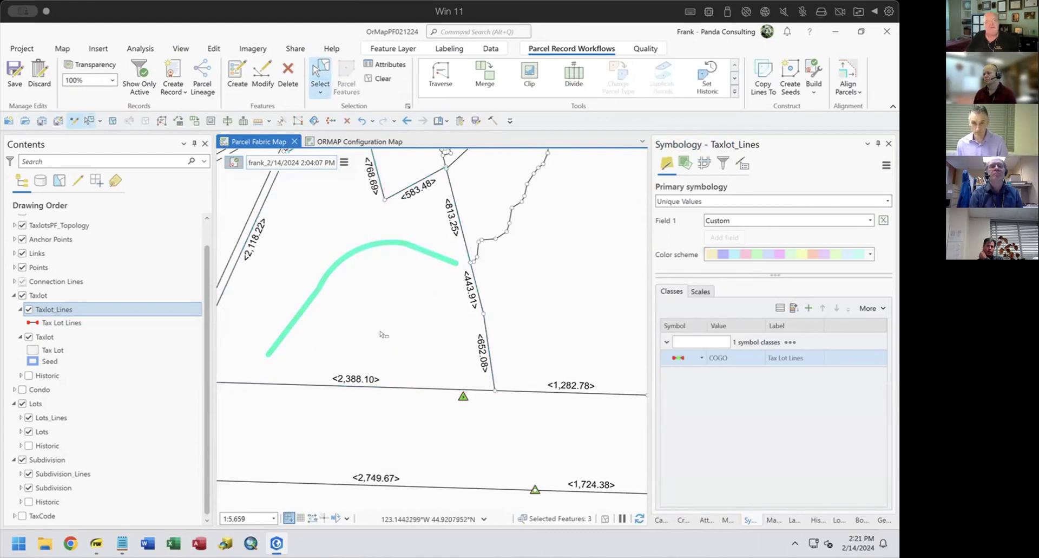
# Run Simplify By Straight Lines And Circular Arcs on the selected Taxlot_Lines with a maximum allowable offset of 1 US Survey Feet.
pyautogui.click(651, 53)
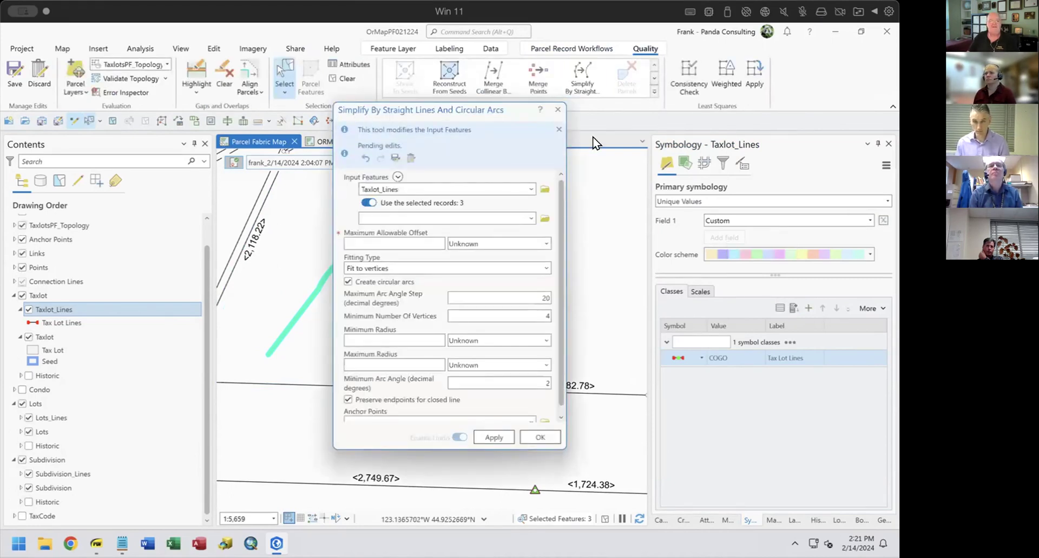
pyautogui.moveTo(498, 113); pyautogui.dragTo(722, 114)
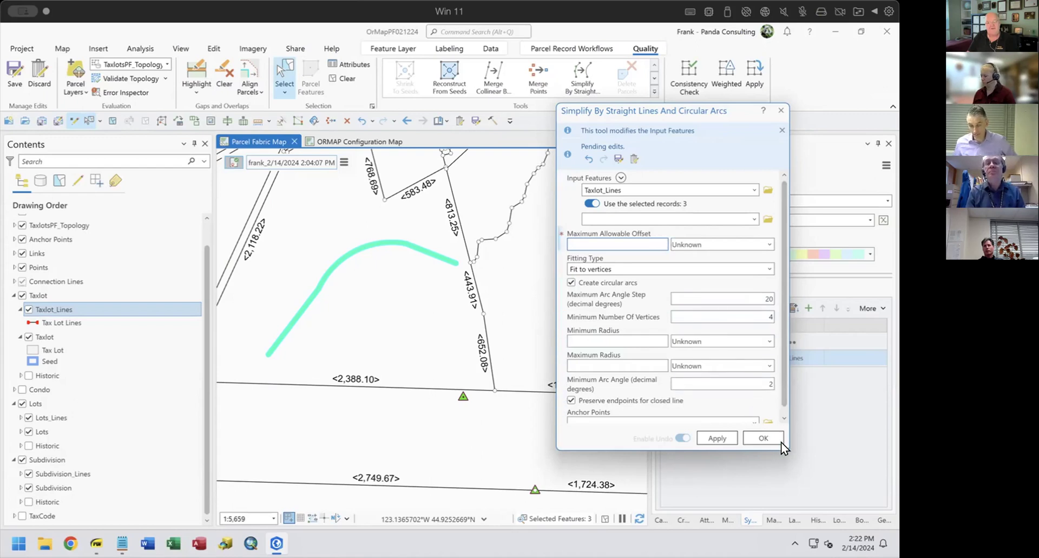
pyautogui.moveTo(780, 442); pyautogui.dragTo(858, 499)
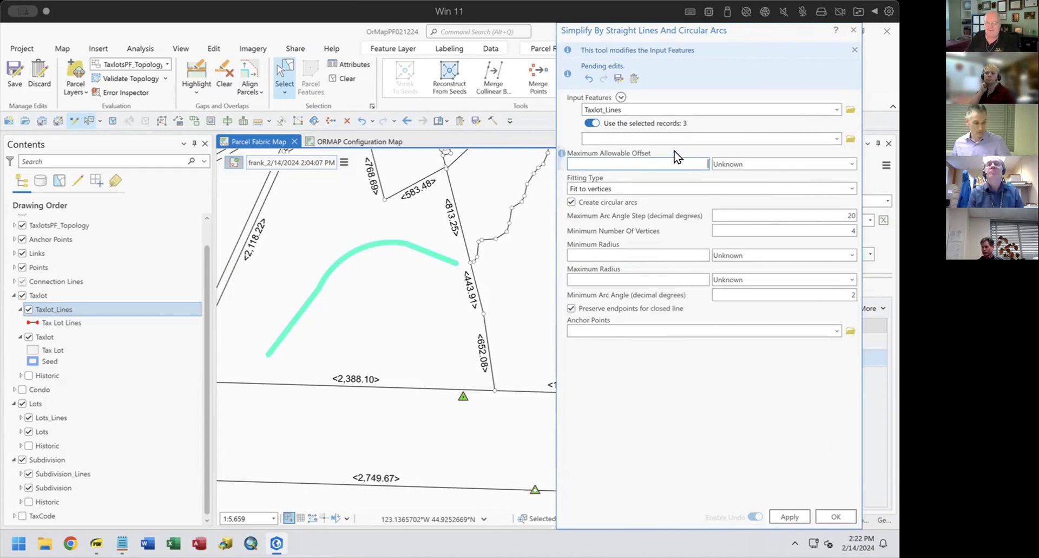
pyautogui.write('1')
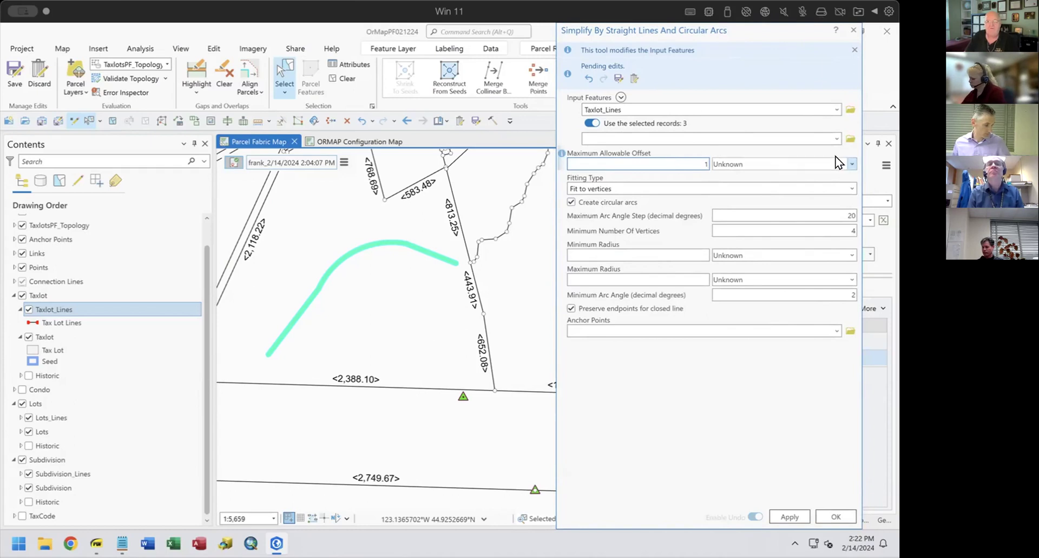
pyautogui.click(852, 164)
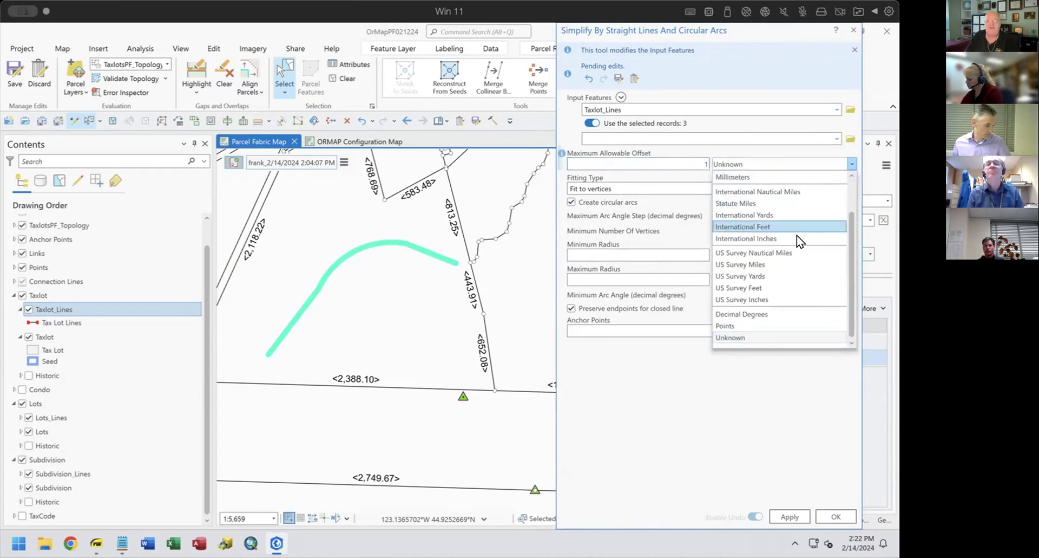
pyautogui.click(779, 287)
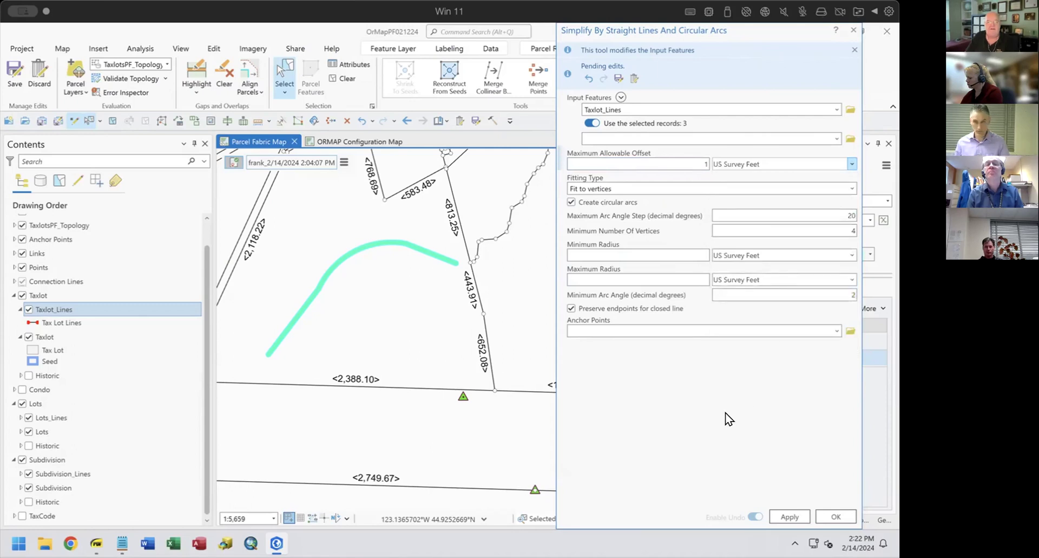
pyautogui.click(788, 515)
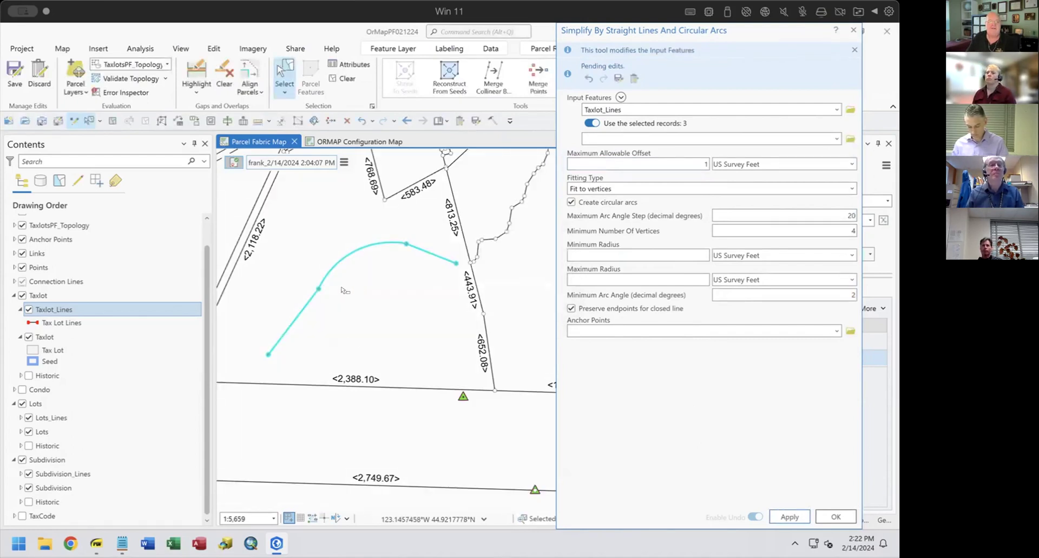
pyautogui.click(323, 242)
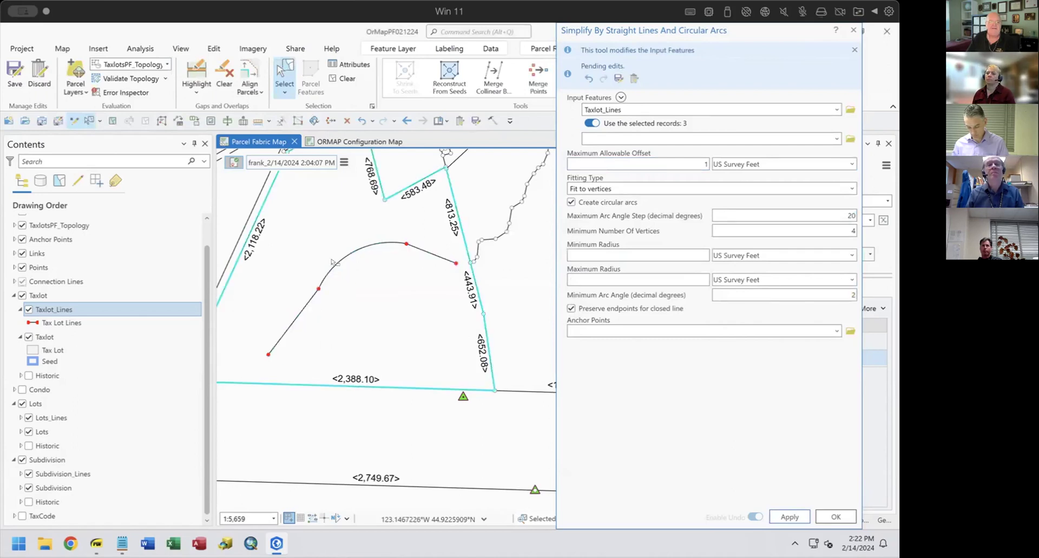
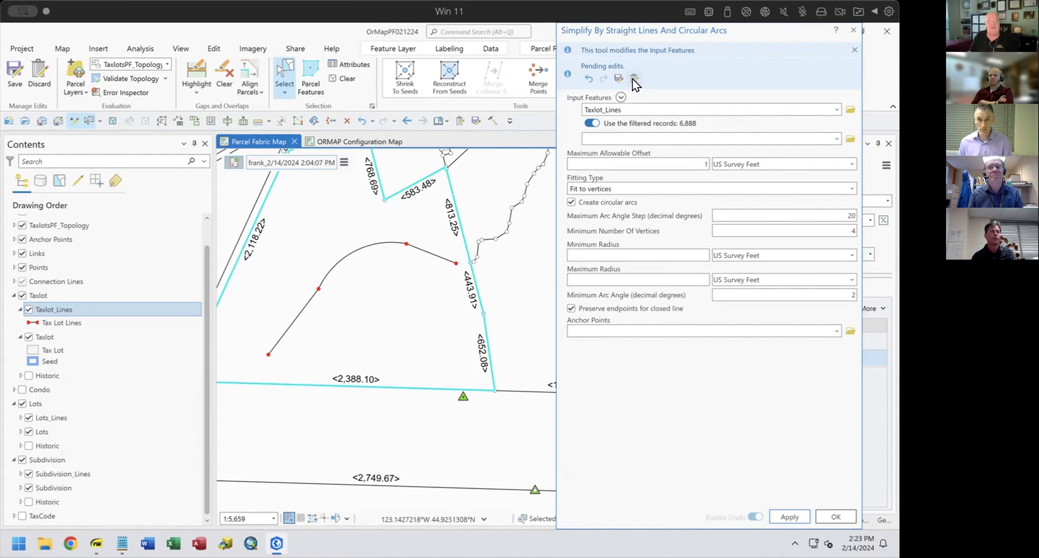
# Close the simplify tool, undo the Simplify By Straight Lines And Circular Arcs edit, and clear the selection.
pyautogui.click(853, 31)
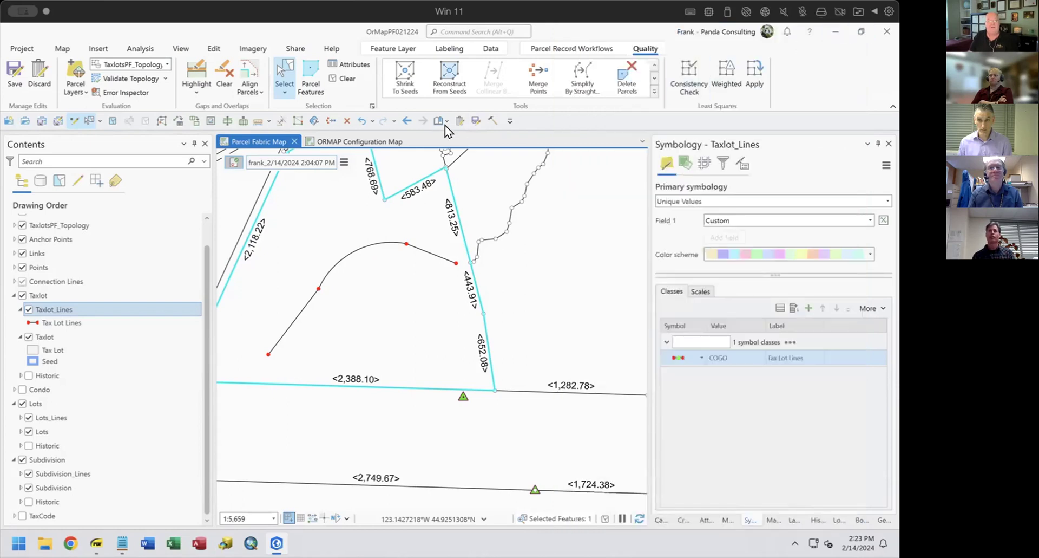
pyautogui.click(372, 121)
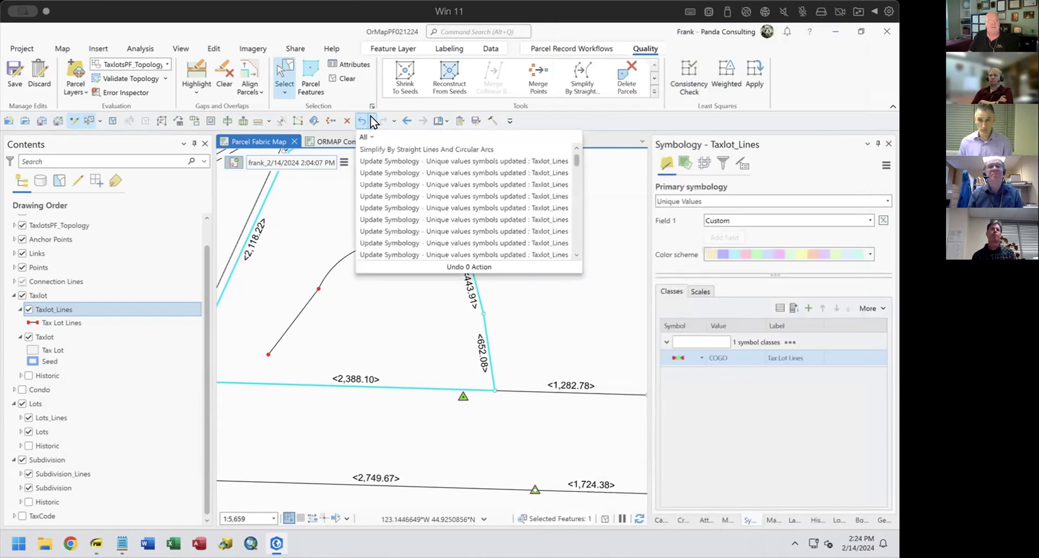
pyautogui.click(405, 148)
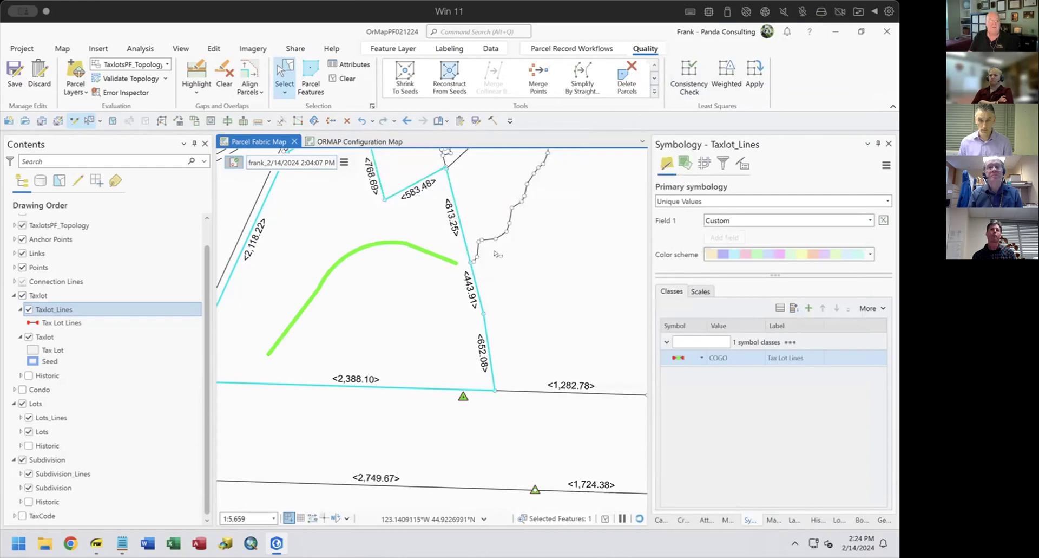
pyautogui.click(319, 184)
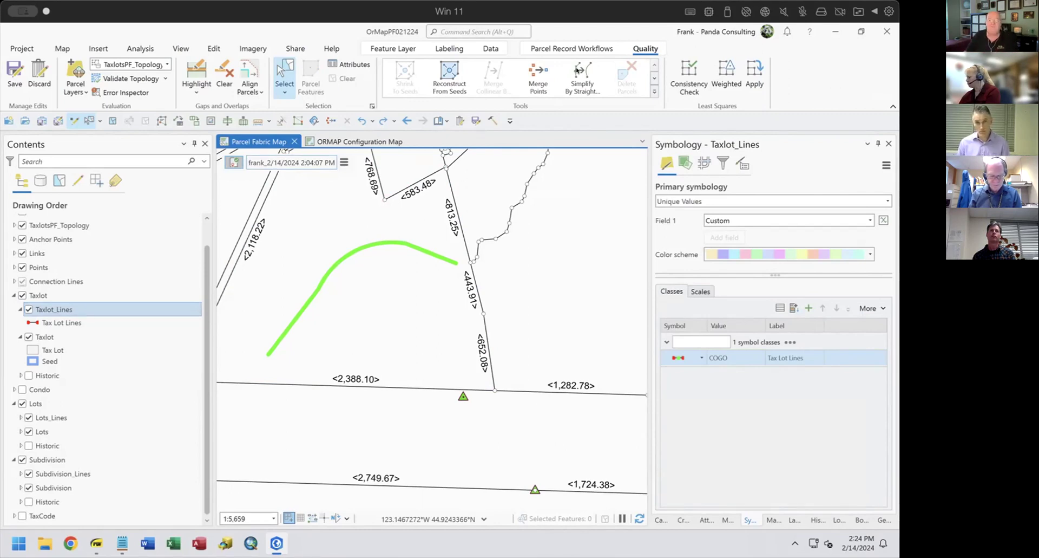
# Clear the tool search in Modify Features and start the Align Features tool.
pyautogui.click(726, 520)
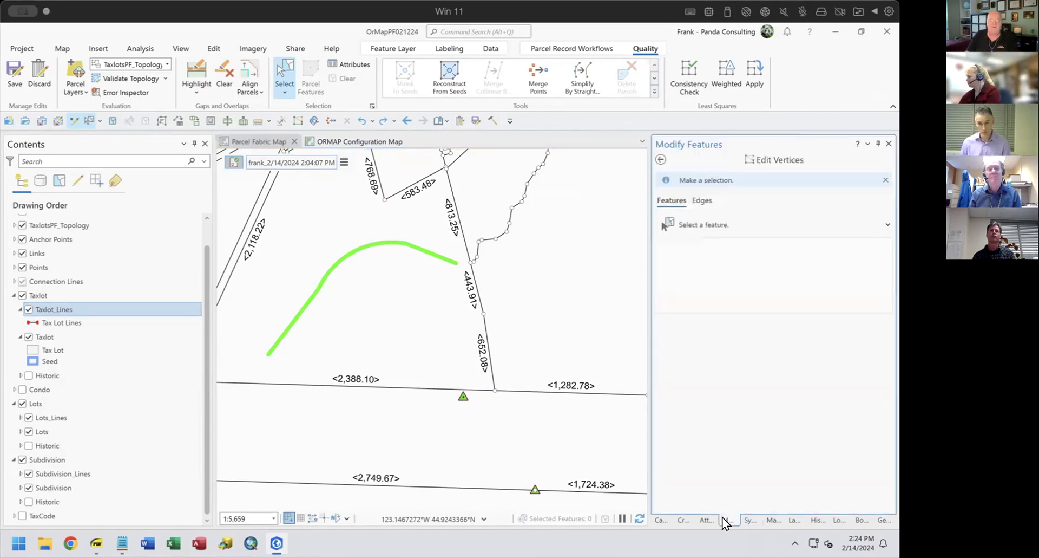
pyautogui.click(660, 159)
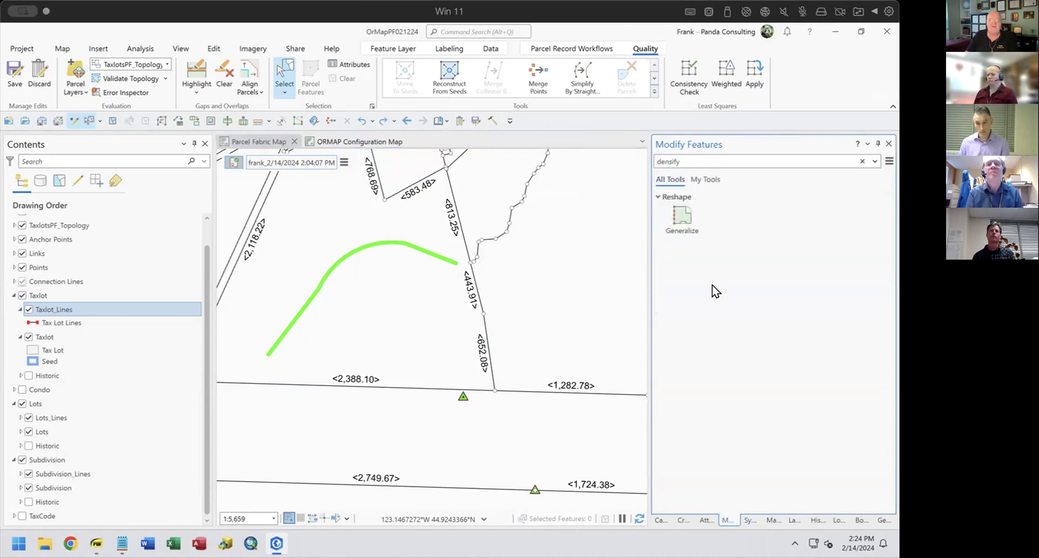
pyautogui.click(861, 159)
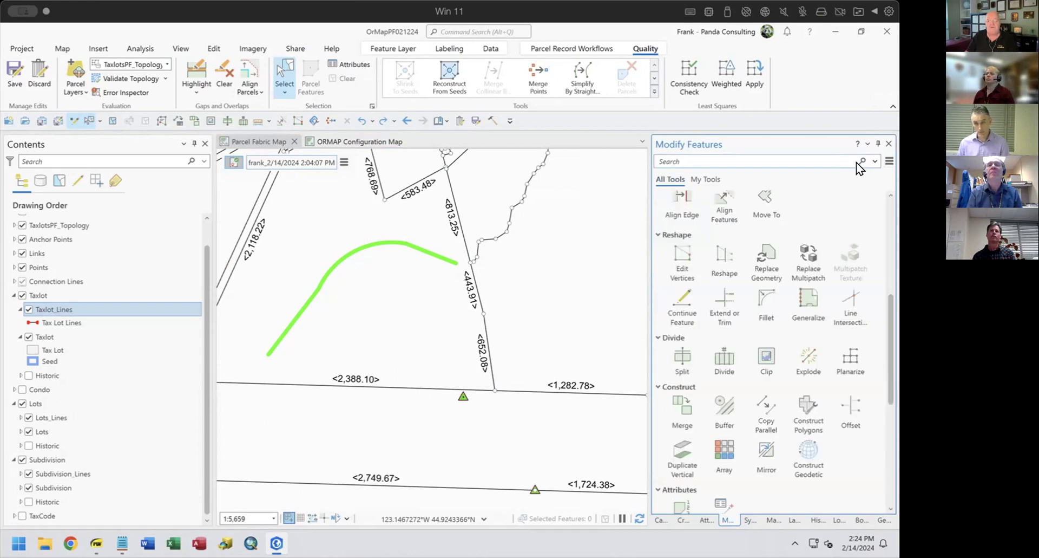
pyautogui.scroll(3, 795, 226)
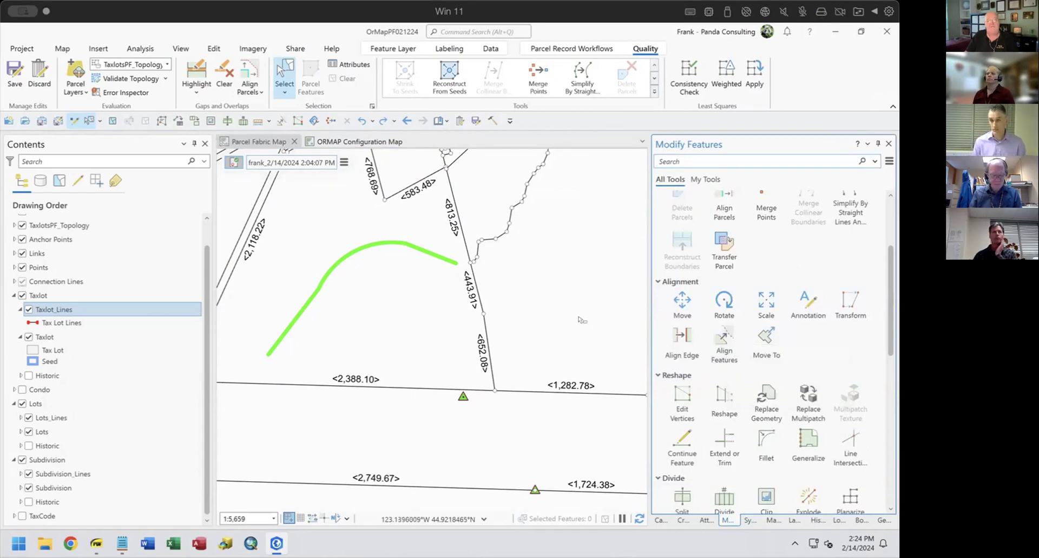
pyautogui.click(722, 341)
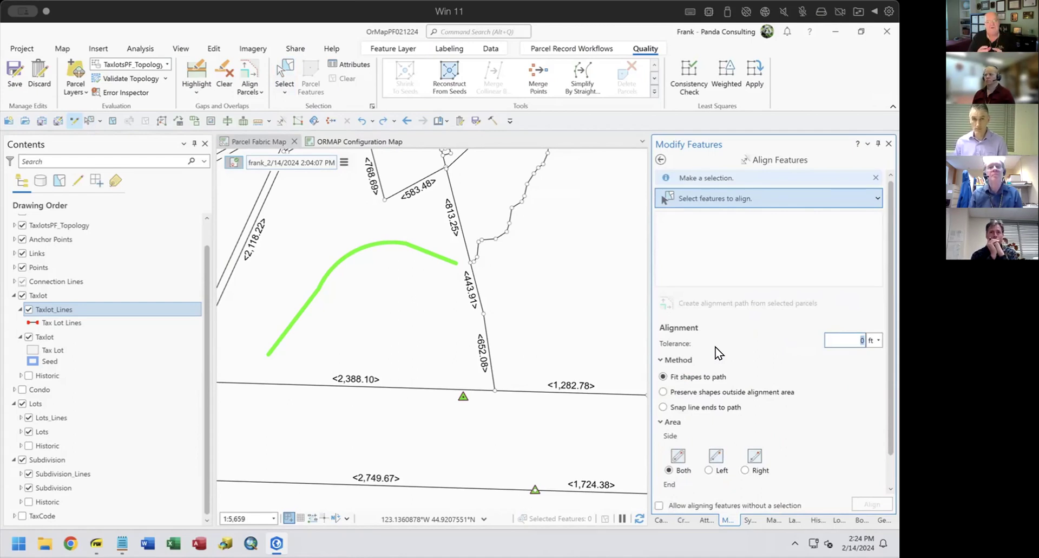
# Turn on Allow aligning features without a selection and clear the selected features.
pyautogui.moveTo(306, 309); pyautogui.dragTo(434, 227)
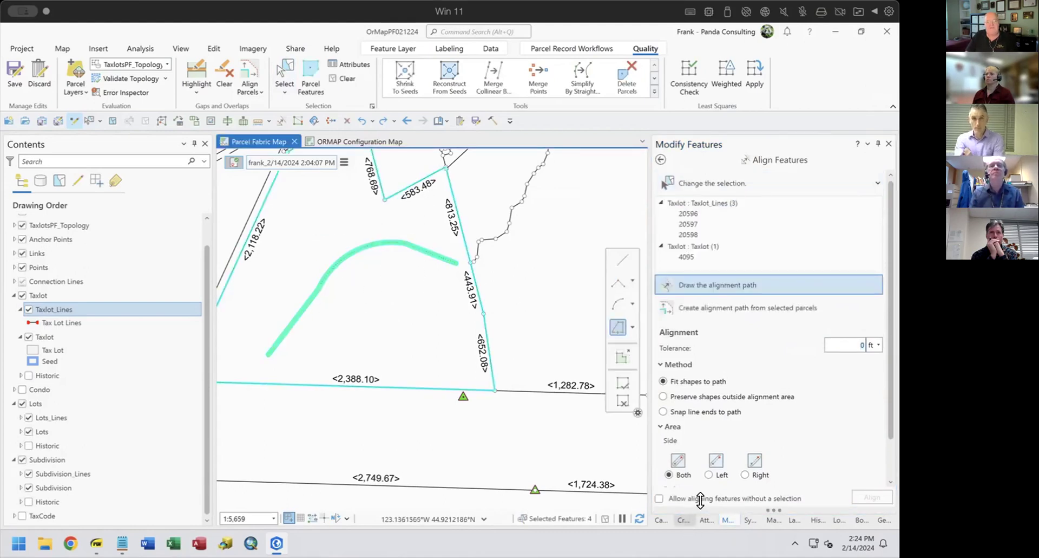
pyautogui.click(729, 498)
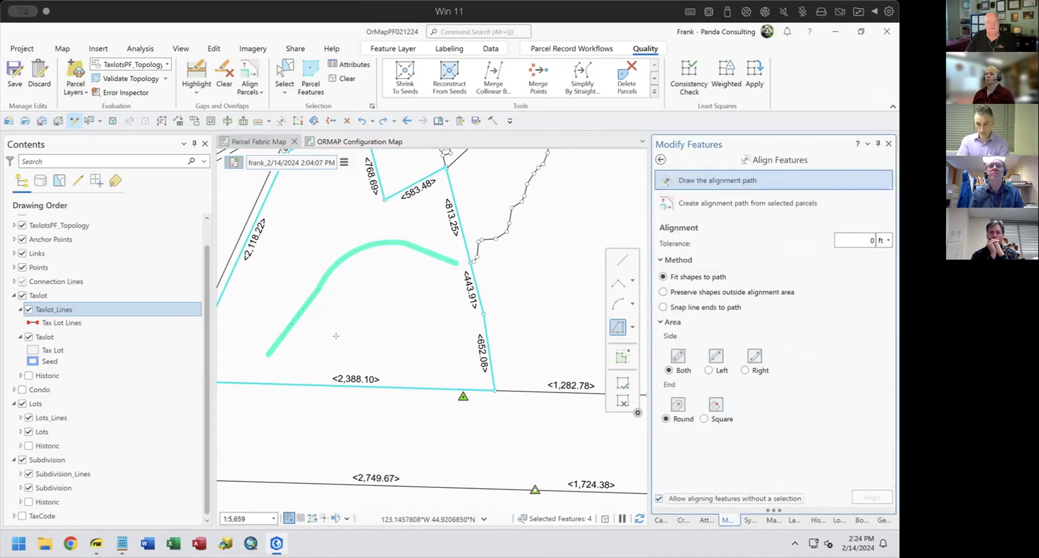
pyautogui.click(332, 79)
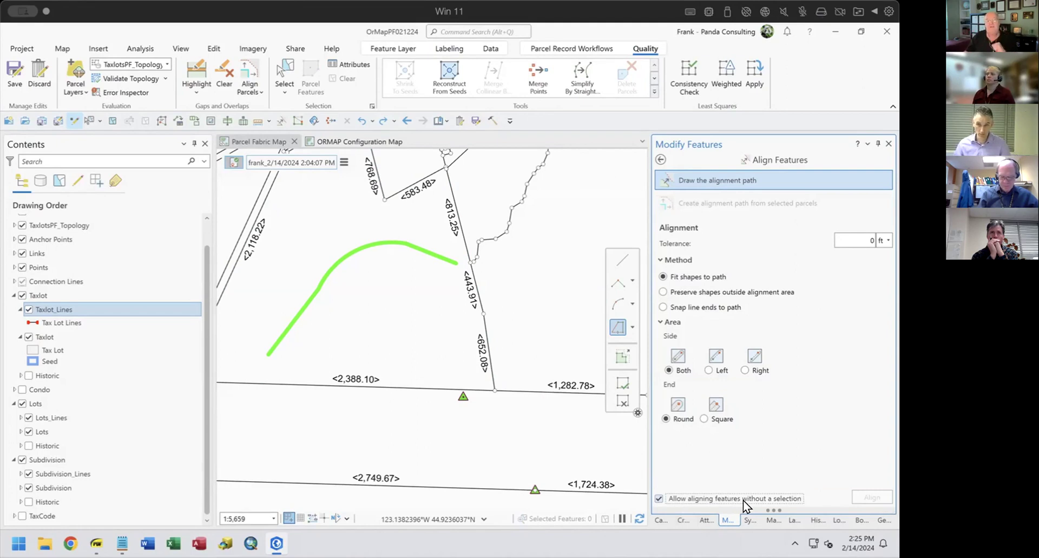
pyautogui.click(620, 261)
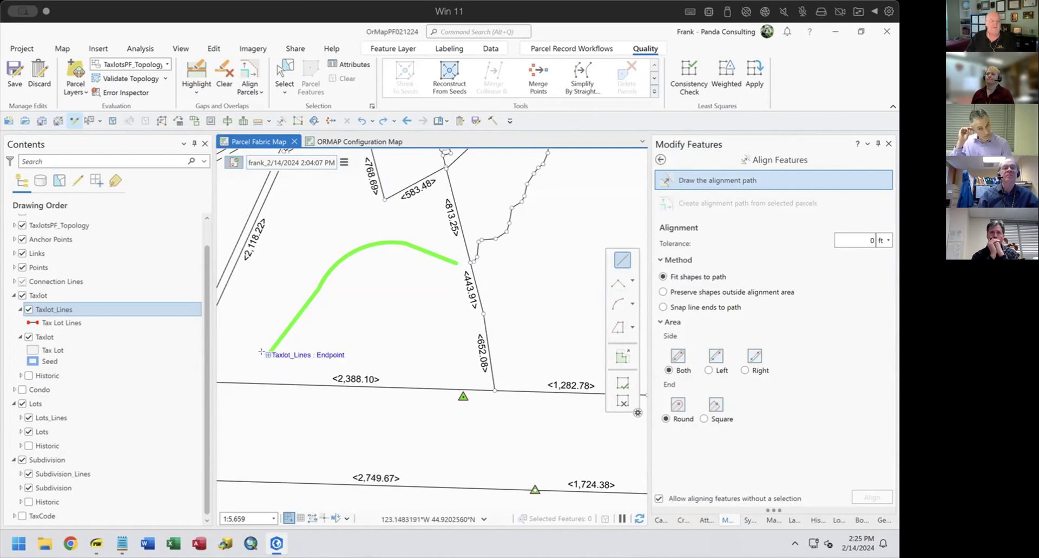
pyautogui.moveTo(283, 514)
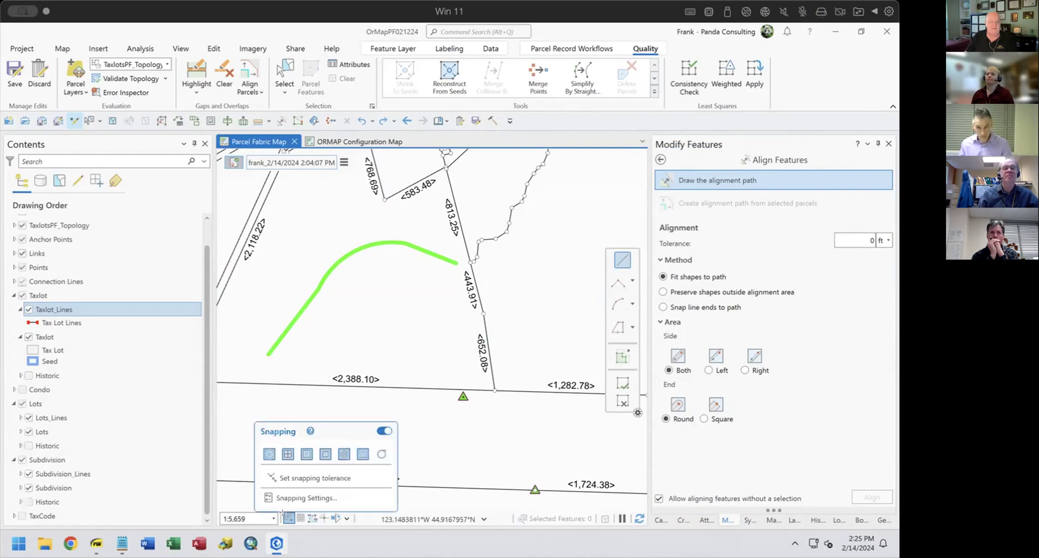
pyautogui.doubleClick(272, 362)
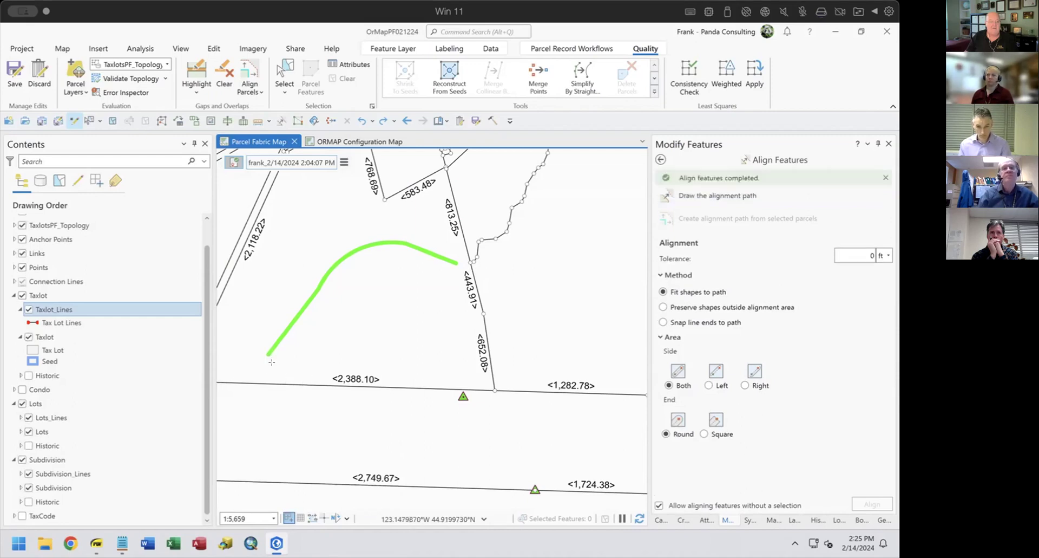
# Draw an alignment path over the densified green taxlot line using a straight segment, an arc, and another straight segment.
pyautogui.click(617, 261)
pyautogui.click(267, 354)
pyautogui.click(317, 288)
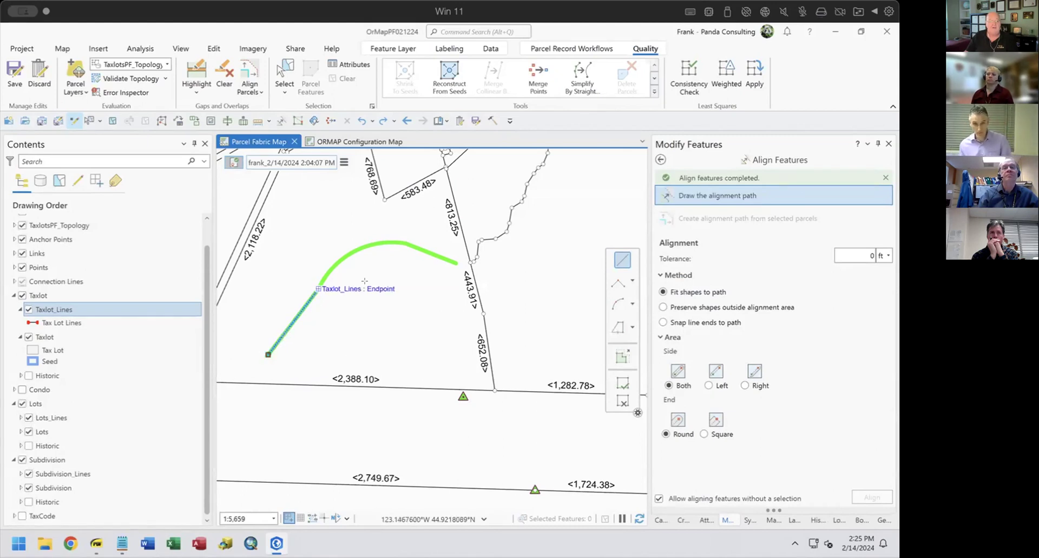
pyautogui.moveTo(625, 306)
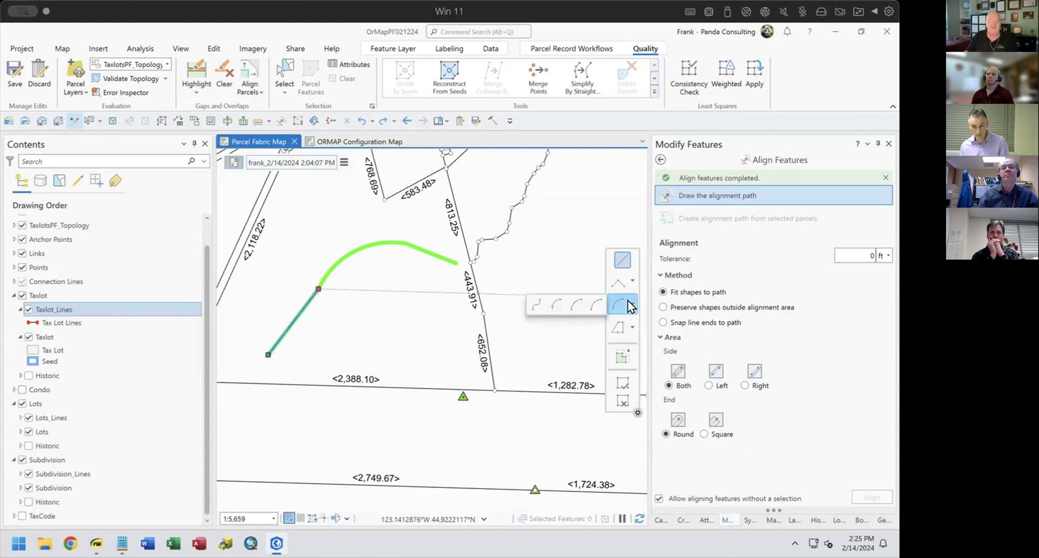
pyautogui.click(575, 301)
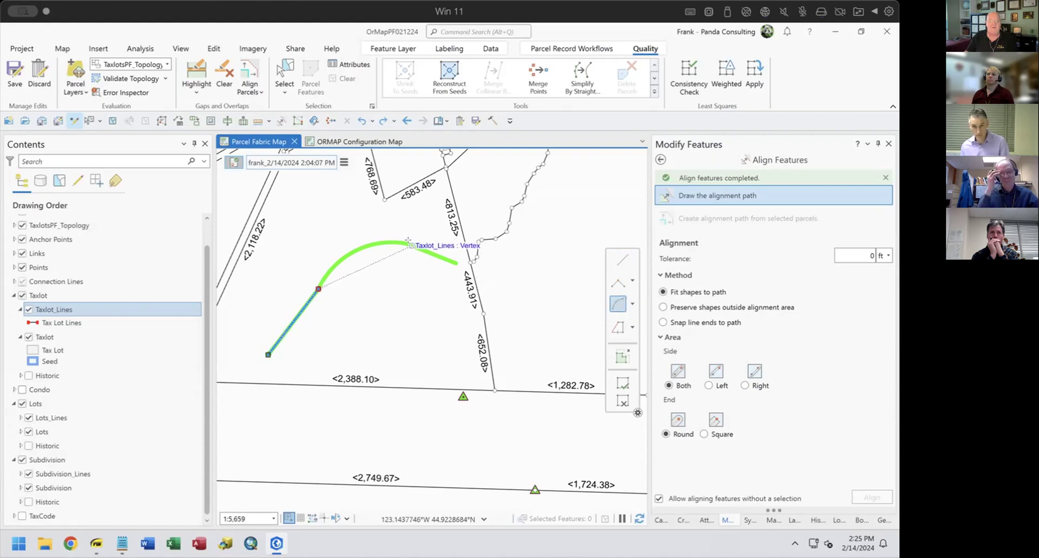
pyautogui.click(410, 244)
pyautogui.click(622, 260)
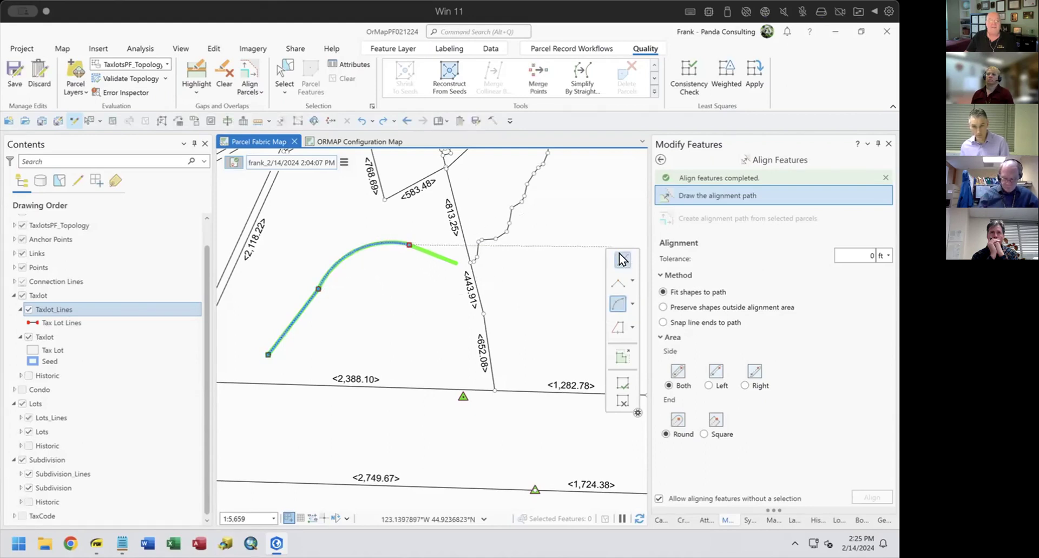
pyautogui.click(455, 262)
# Set the alignment tolerance to 50 ft and align the taxlot lines to the drawn path.
pyautogui.click(872, 255)
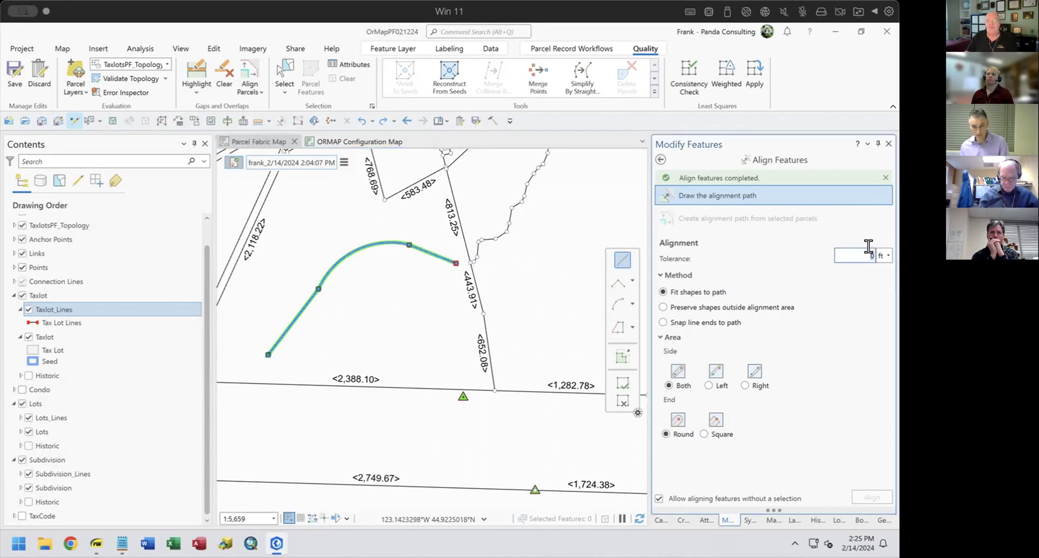
pyautogui.write('1')
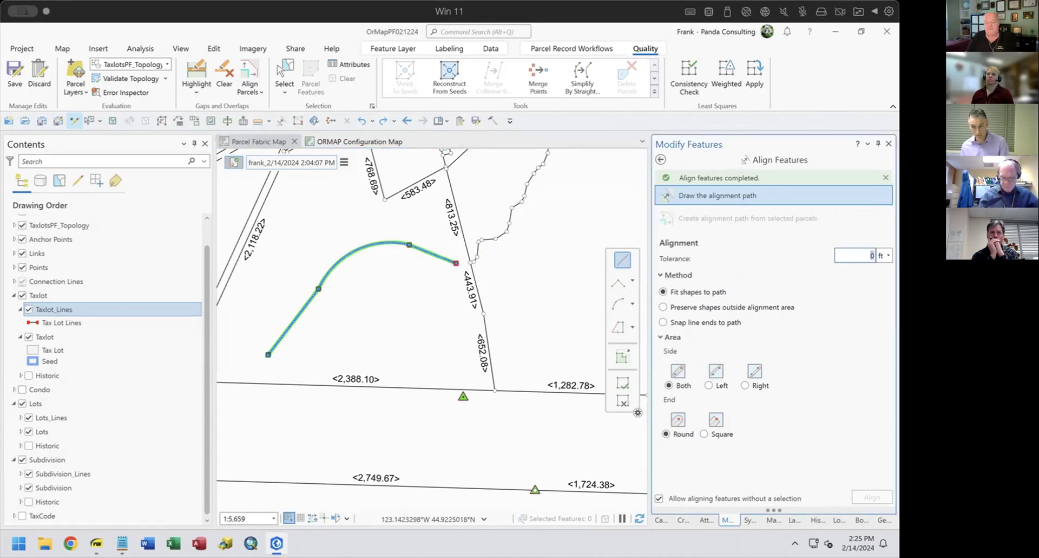
pyautogui.write('0')
pyautogui.press('BackSpace')
pyautogui.press('BackSpace')
pyautogui.write('50')
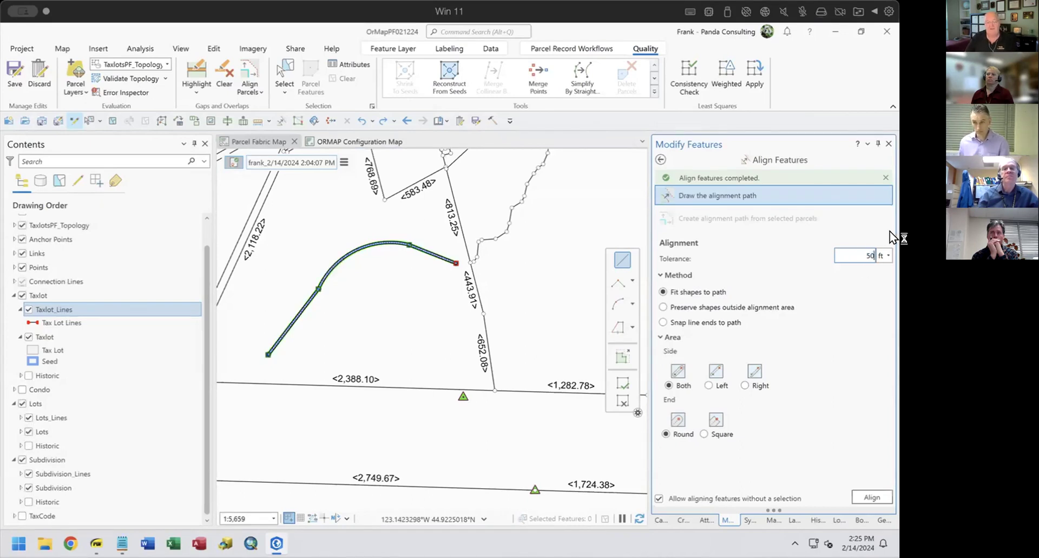
pyautogui.press('Return')
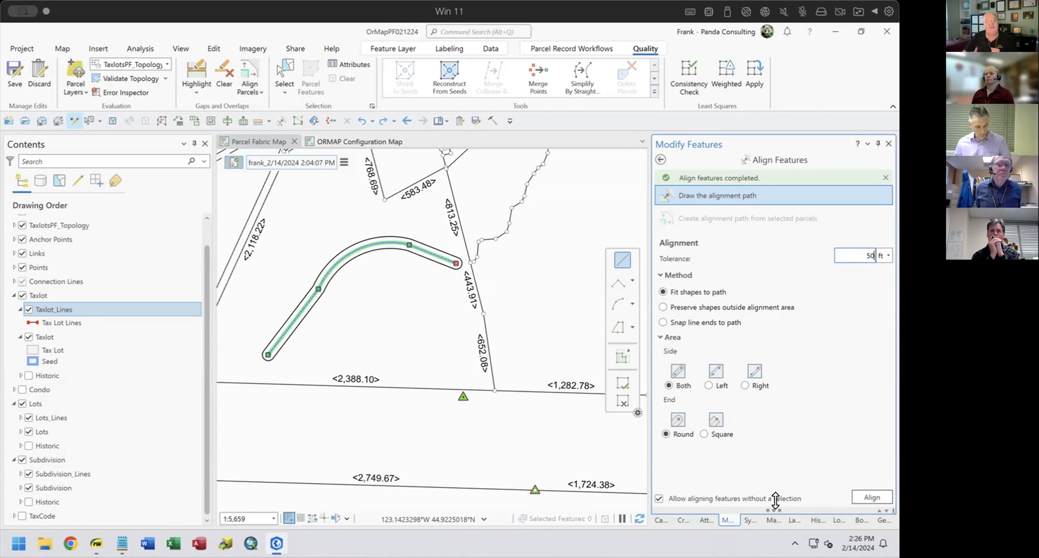
pyautogui.click(869, 497)
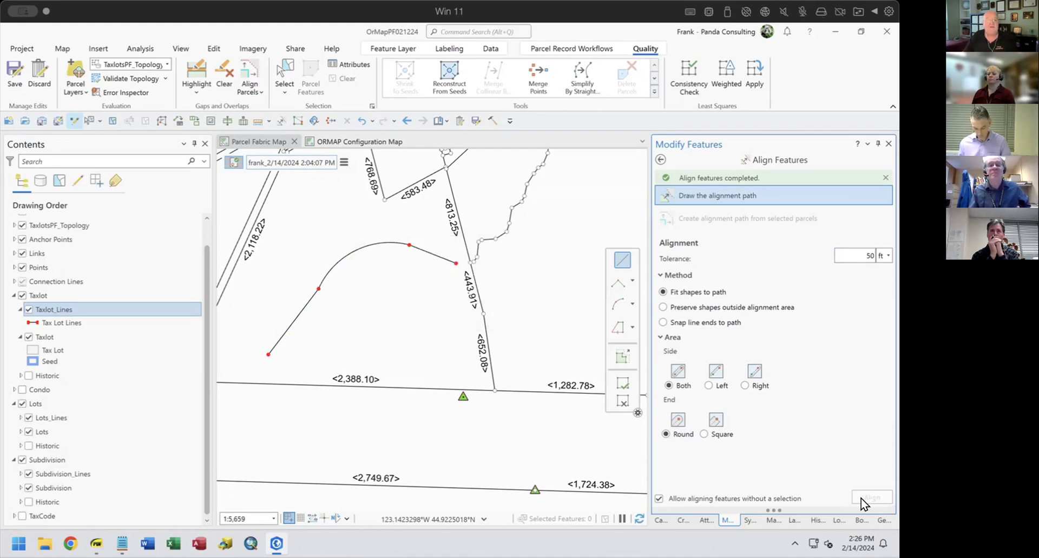
# Undo the alignment and begin a new alignment path with a straight segment followed by an arc of 750 ft radius.
pyautogui.click(360, 121)
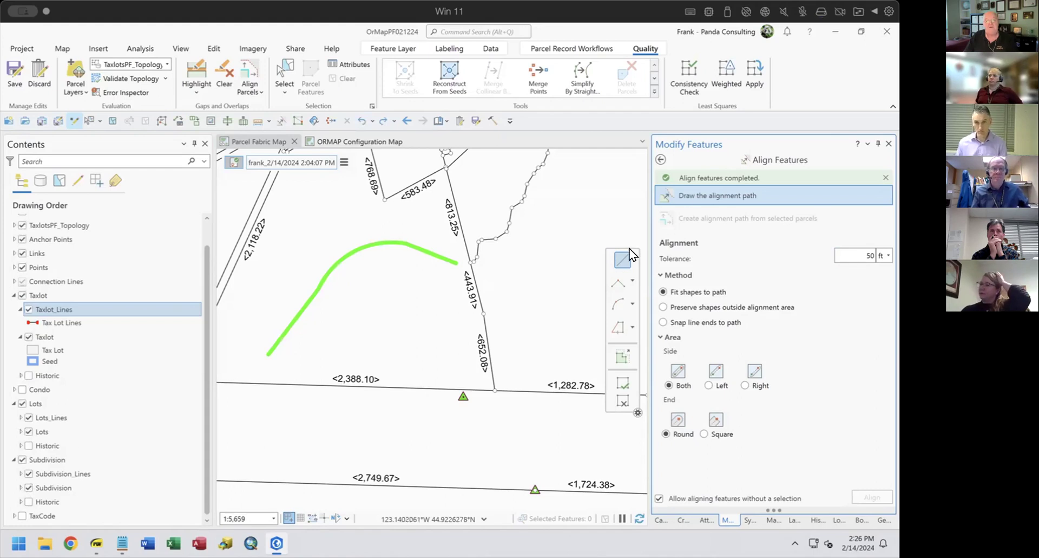
pyautogui.click(268, 355)
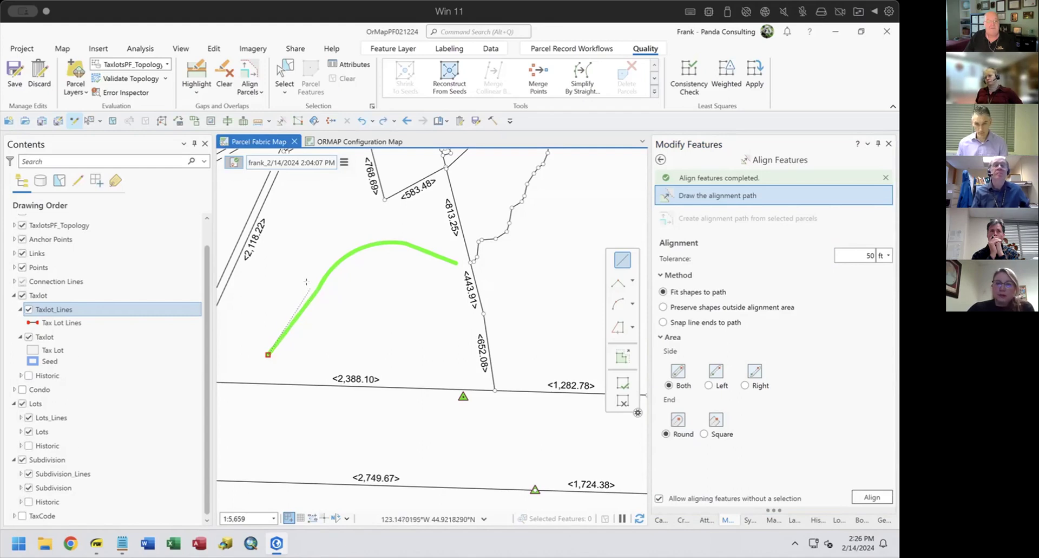
pyautogui.click(313, 284)
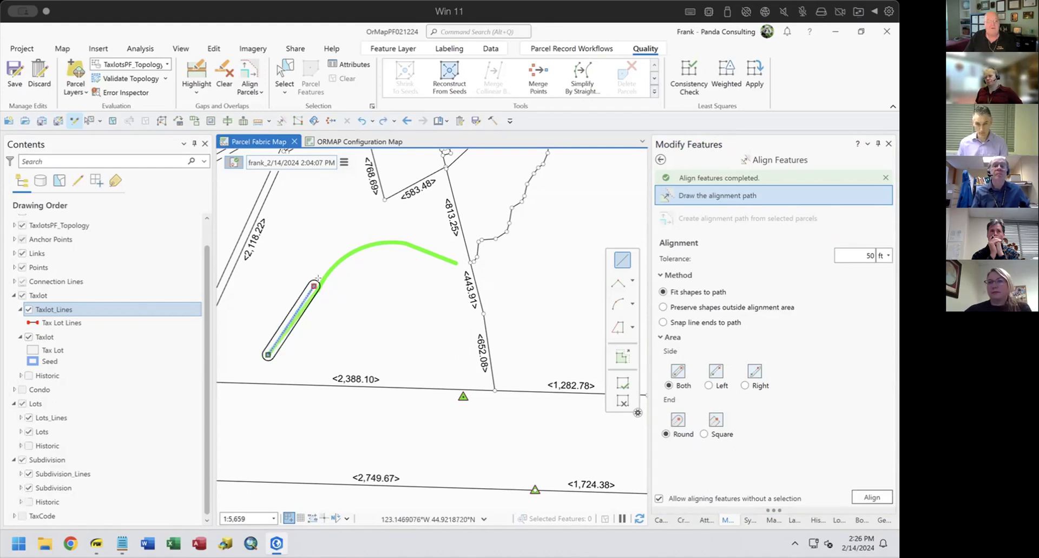
pyautogui.click(619, 303)
pyautogui.click(409, 239)
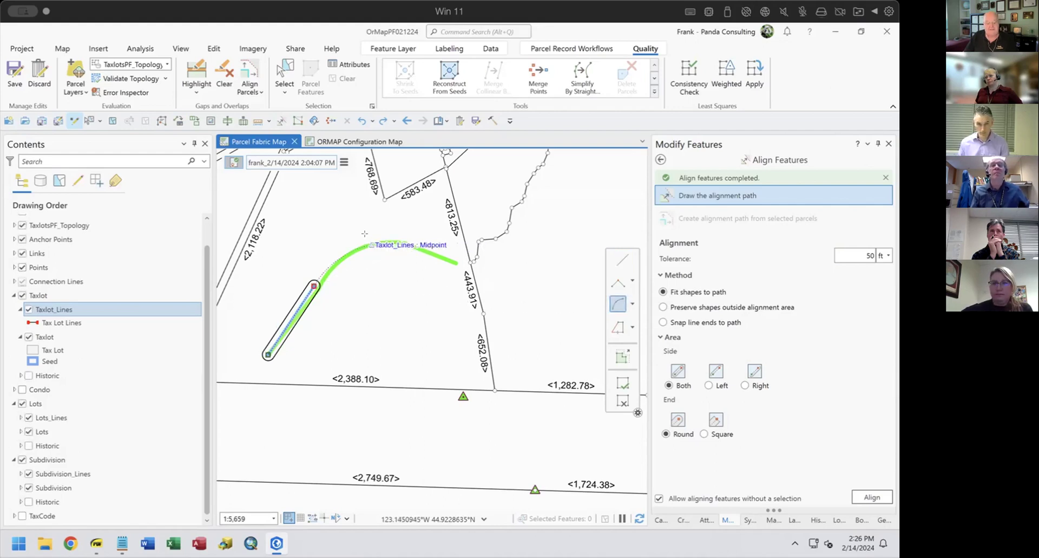
pyautogui.press('r')
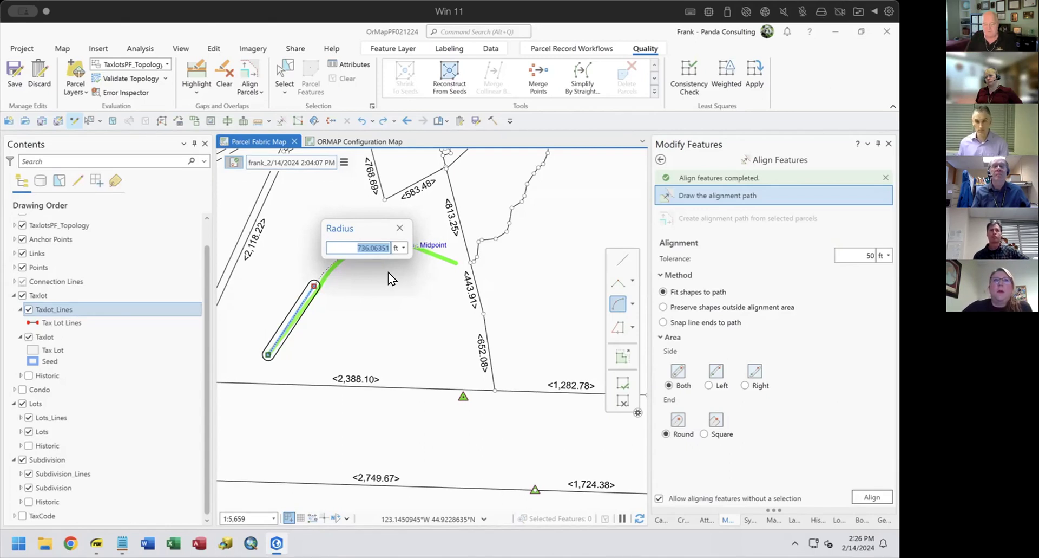
pyautogui.write('750')
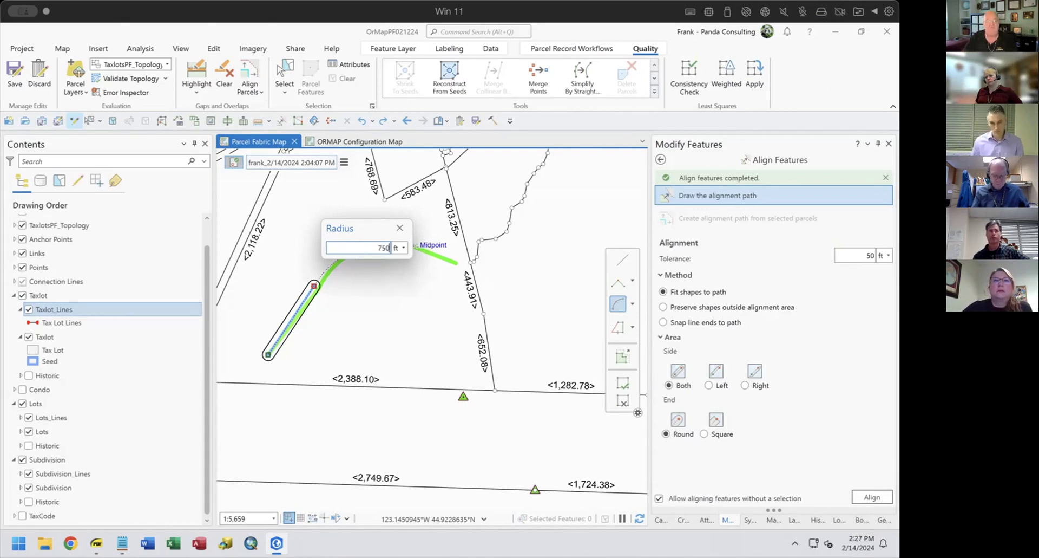
pyautogui.press('Return')
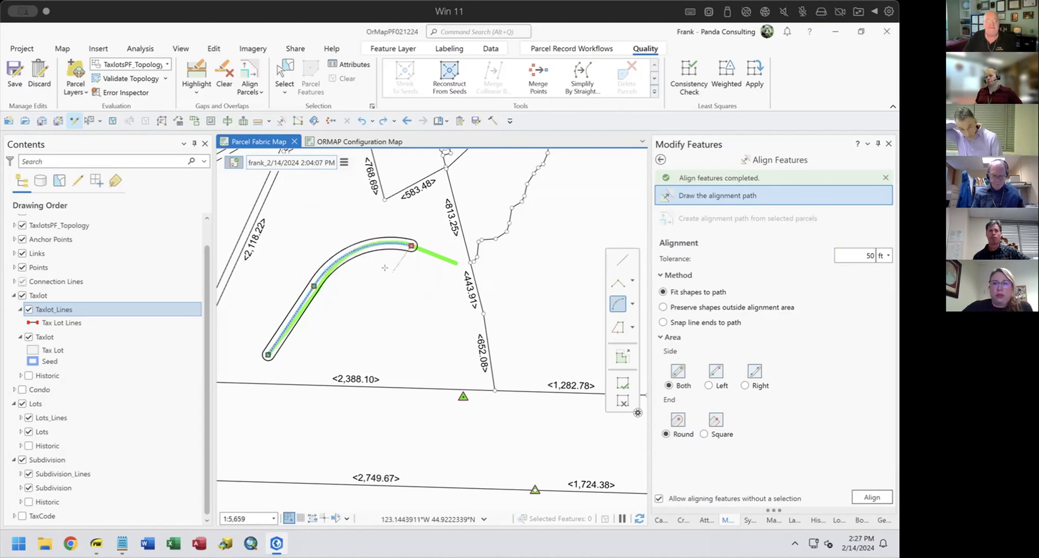
# Finish the alignment path with a straight segment to the green line's eastern end and align the features.
pyautogui.click(622, 258)
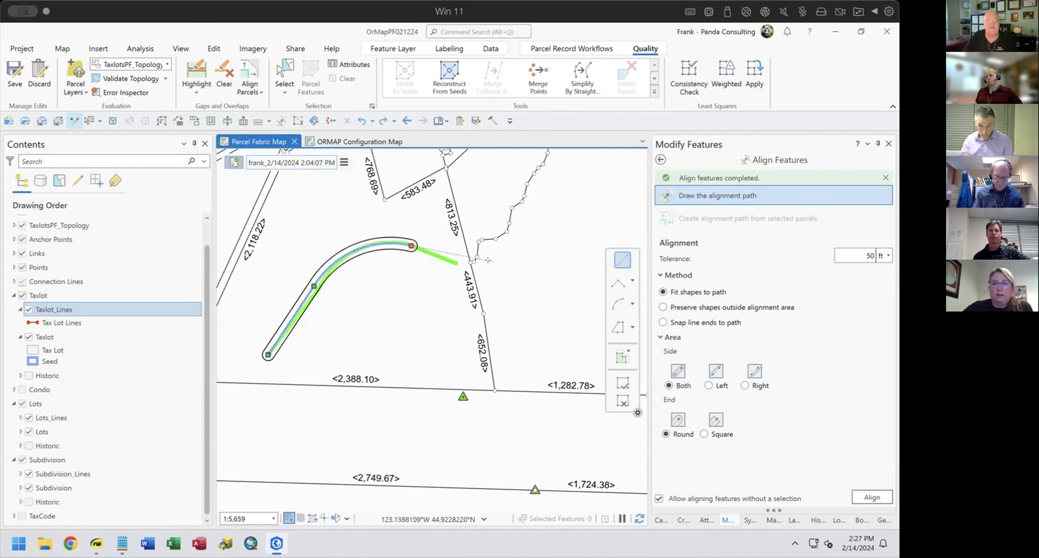
pyautogui.click(455, 264)
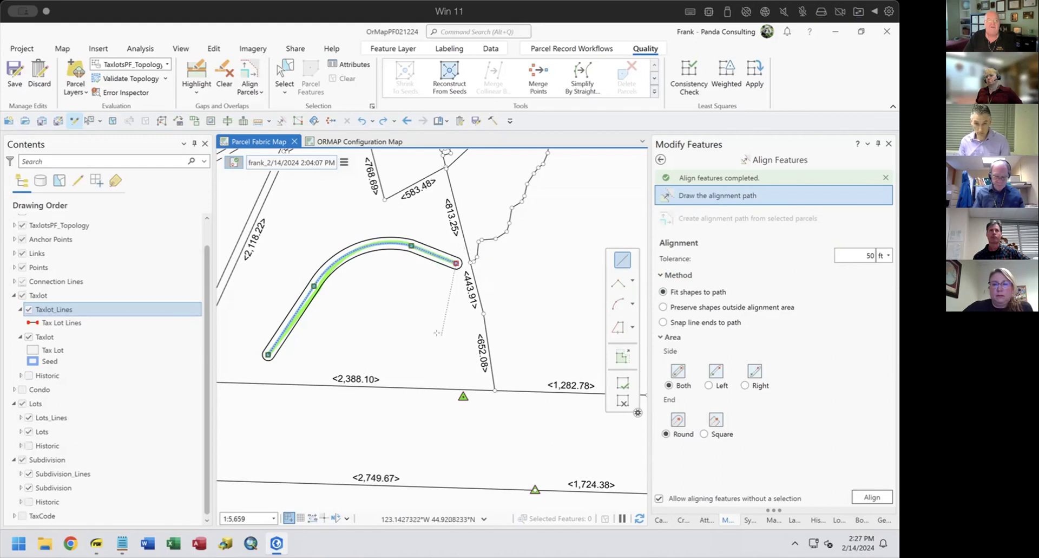
pyautogui.click(872, 491)
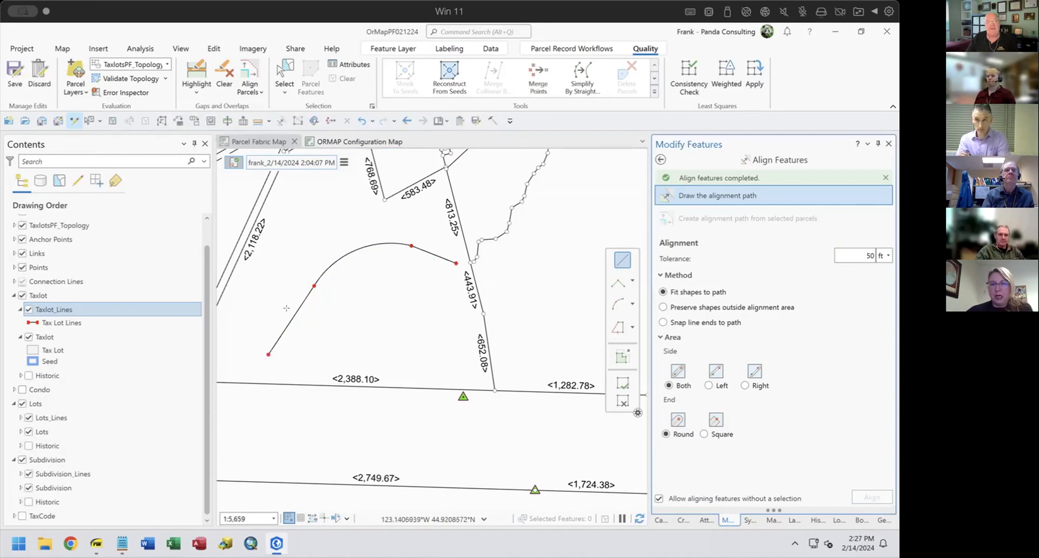
# Select the three aligned taxlot lines and run Update COGO, updating all distance and direction values.
pyautogui.click(286, 76)
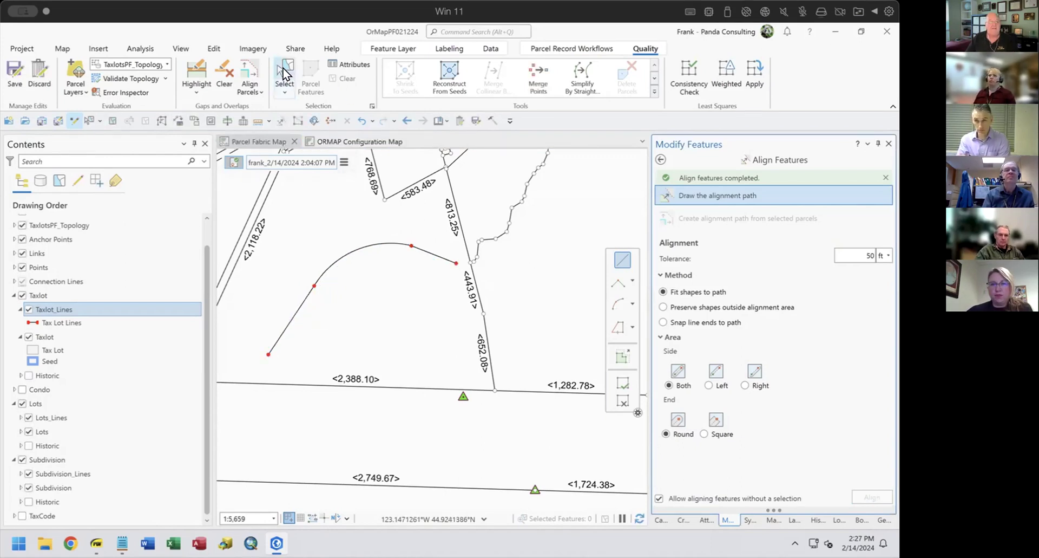
pyautogui.moveTo(297, 297); pyautogui.dragTo(431, 231)
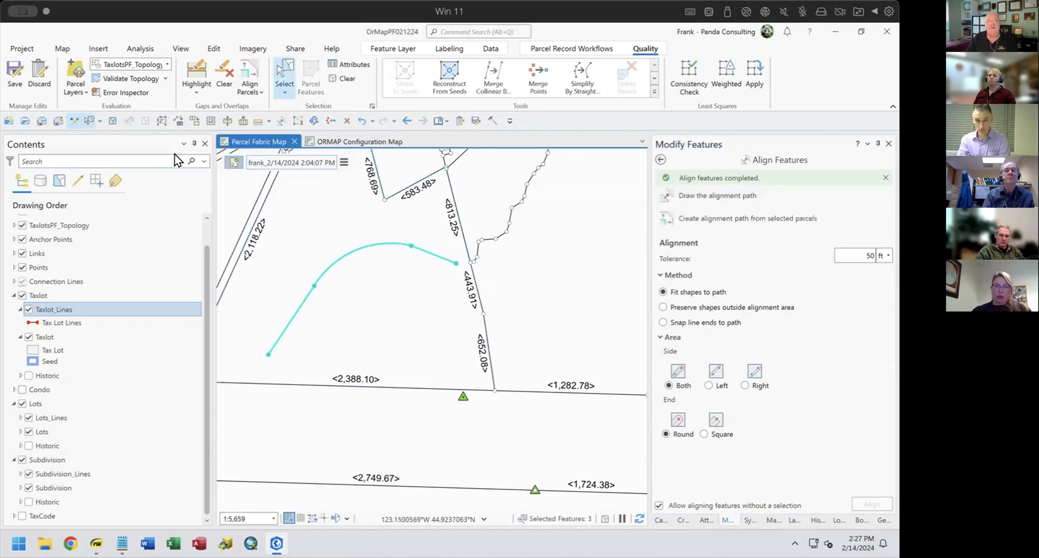
pyautogui.click(178, 121)
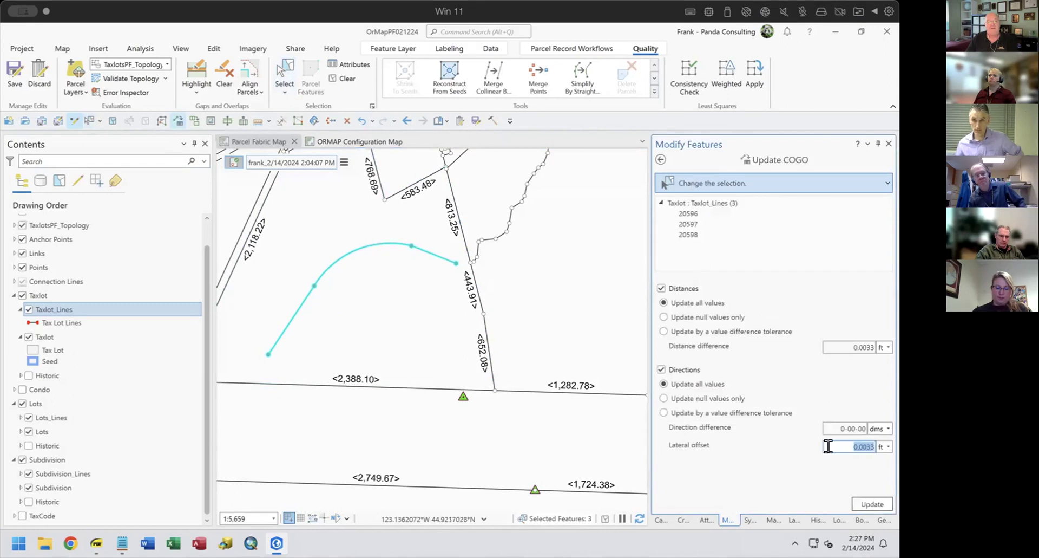
pyautogui.click(865, 503)
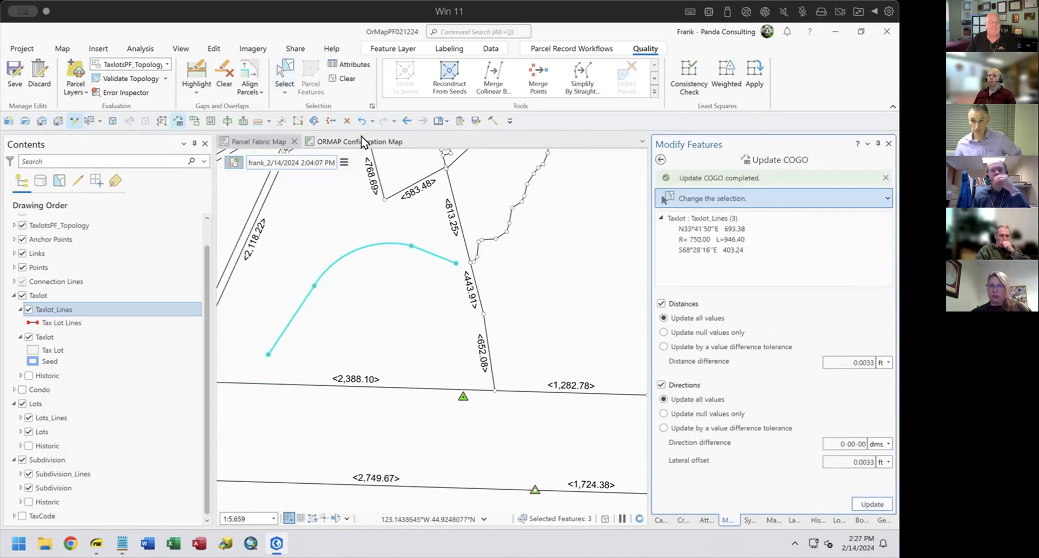
# Undo both the Update COGO and Align features edits on the parcel fabric map.
pyautogui.click(259, 141)
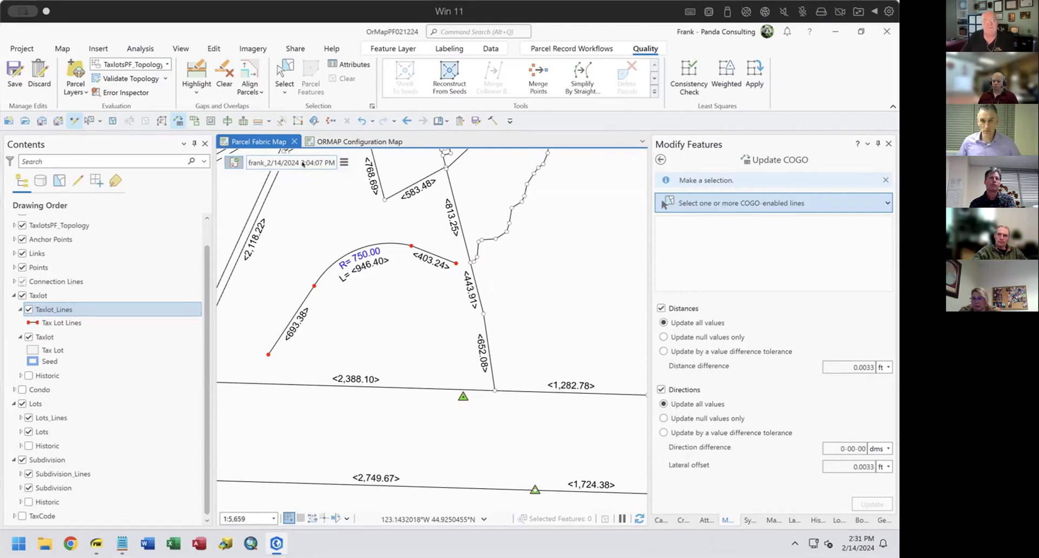
pyautogui.click(371, 121)
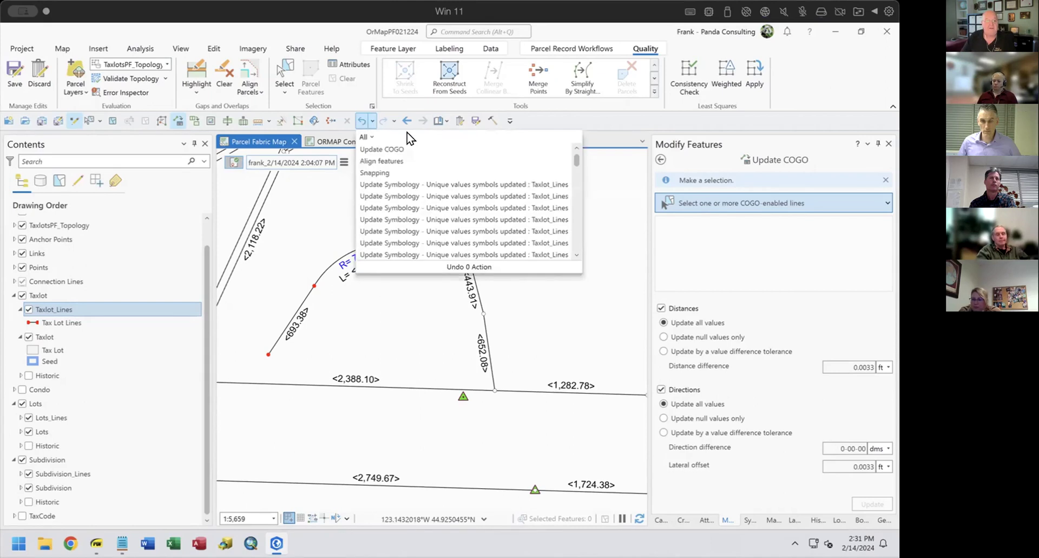
pyautogui.click(407, 161)
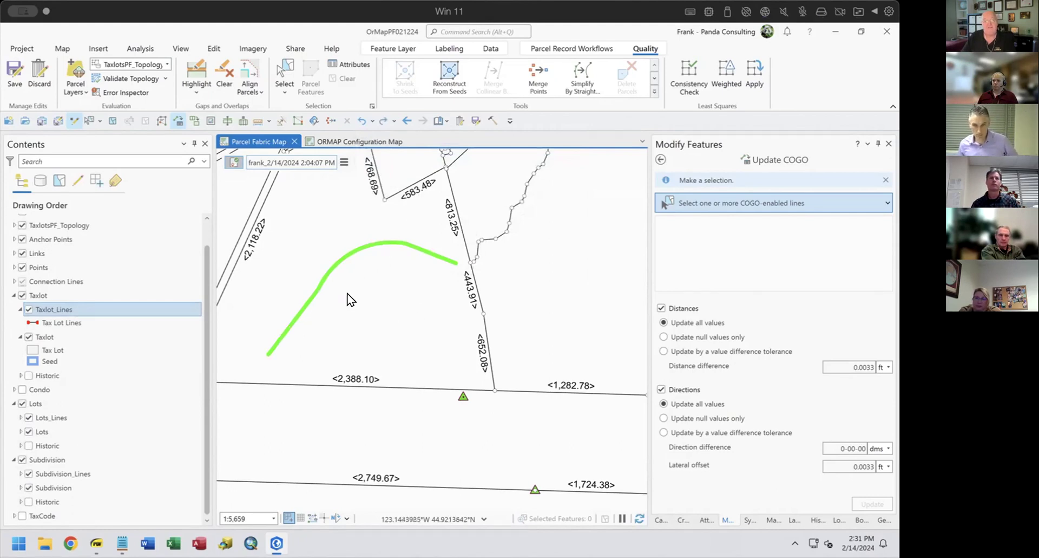
# Show the feature creation templates and activate the Taxlot_Lines line template.
pyautogui.click(682, 519)
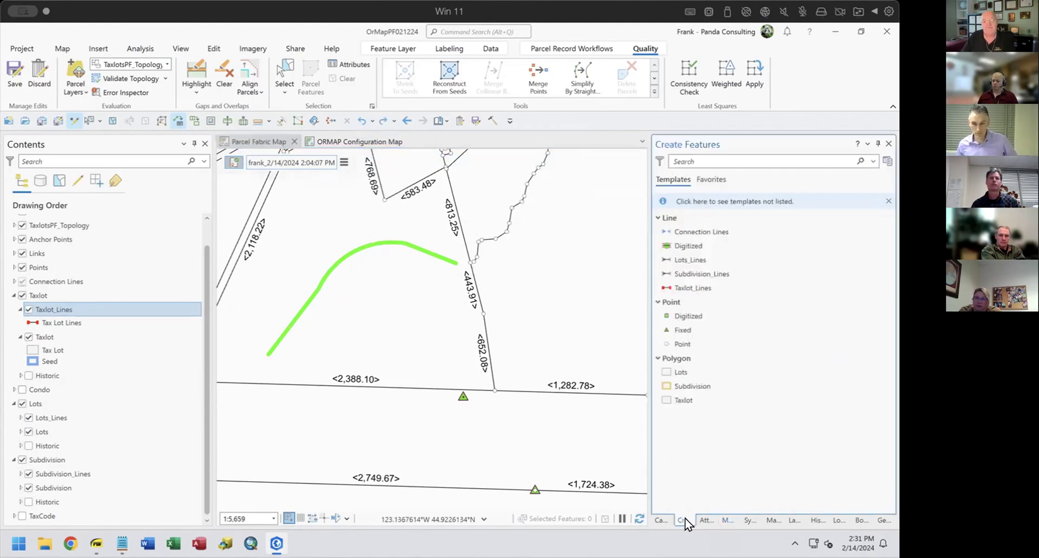
pyautogui.click(690, 287)
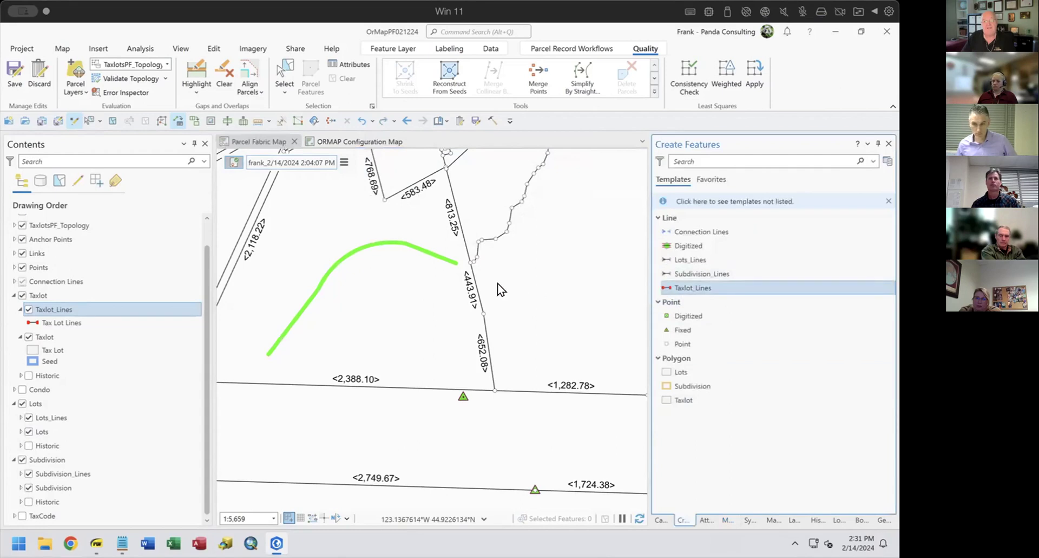
pyautogui.click(457, 263)
pyautogui.click(415, 335)
pyautogui.click(269, 353)
pyautogui.click(623, 410)
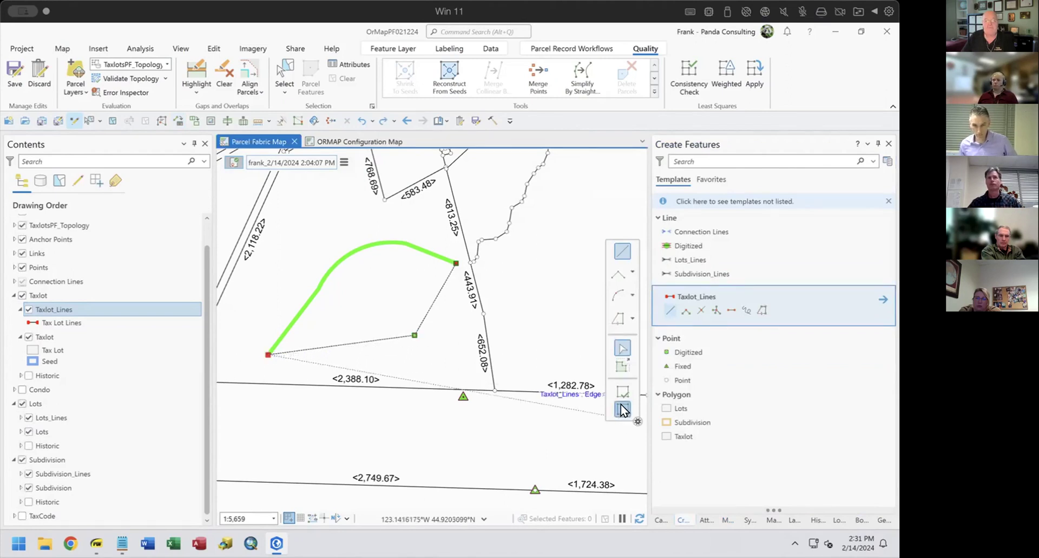
# Create two two-point Taxlot_Lines that meet south of the curve and connect both ends of the densified line into a closed loop.
pyautogui.click(732, 310)
pyautogui.click(454, 263)
pyautogui.click(395, 331)
pyautogui.doubleClick(268, 354)
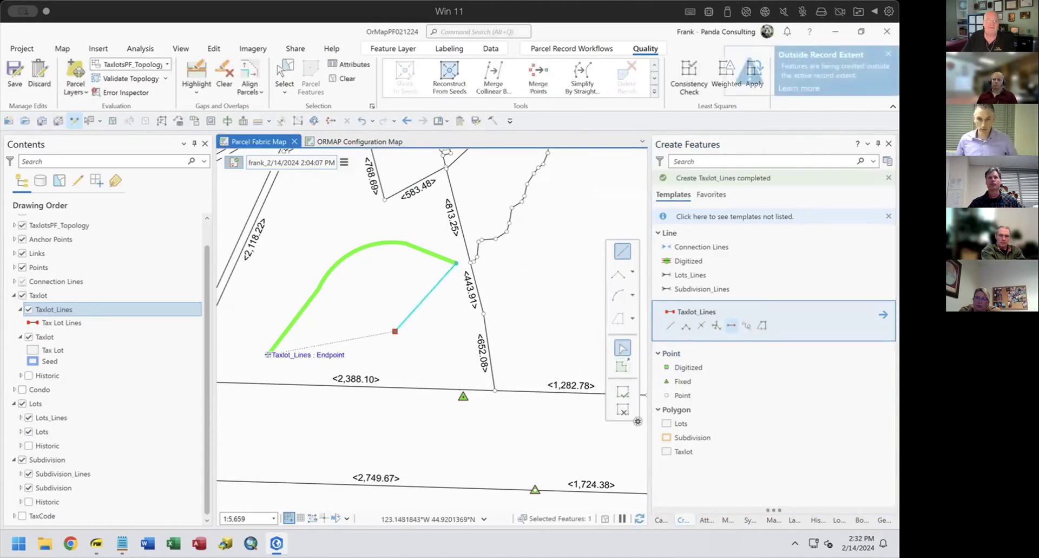
pyautogui.click(268, 353)
pyautogui.click(622, 388)
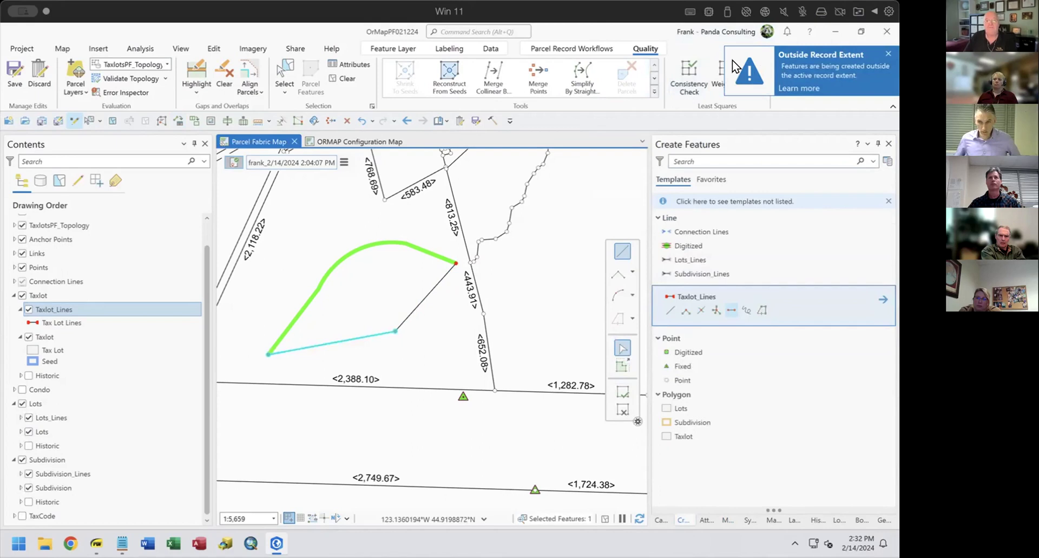
# Dismiss the record extent notification and create a parcel seed inside the closed loop of taxlot lines.
pyautogui.click(882, 50)
pyautogui.click(752, 41)
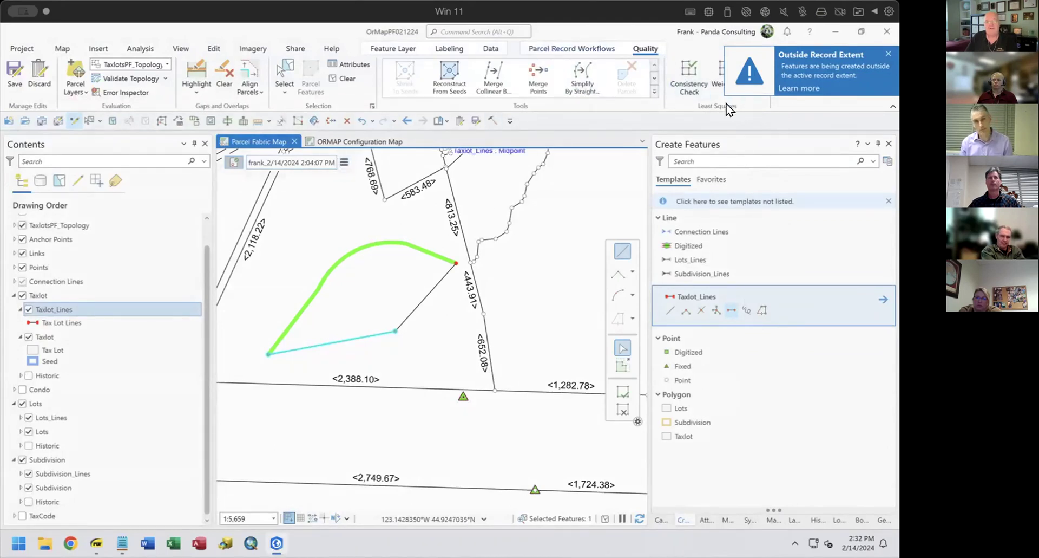
pyautogui.scroll(1, 726, 104)
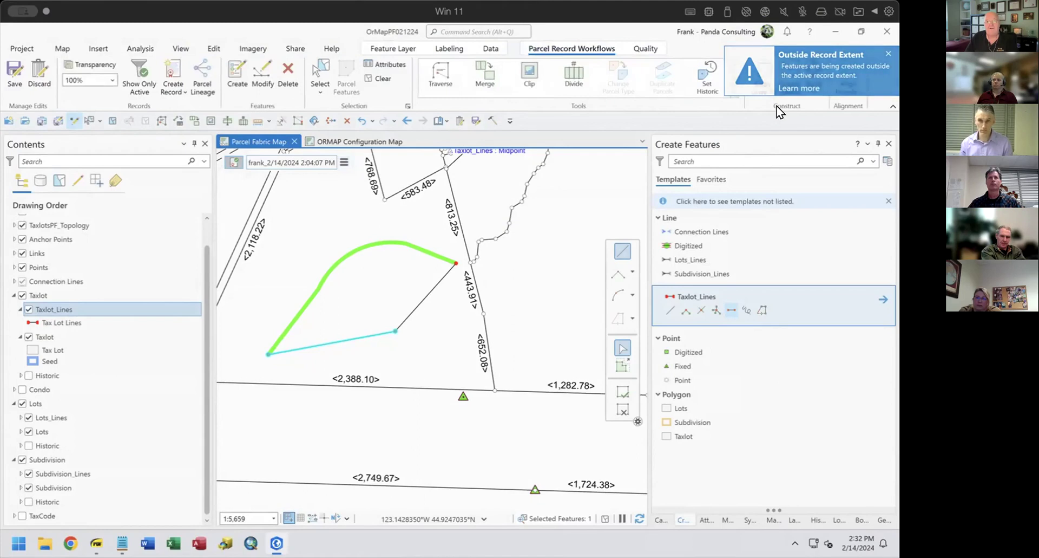
pyautogui.click(888, 54)
pyautogui.click(790, 67)
pyautogui.click(366, 295)
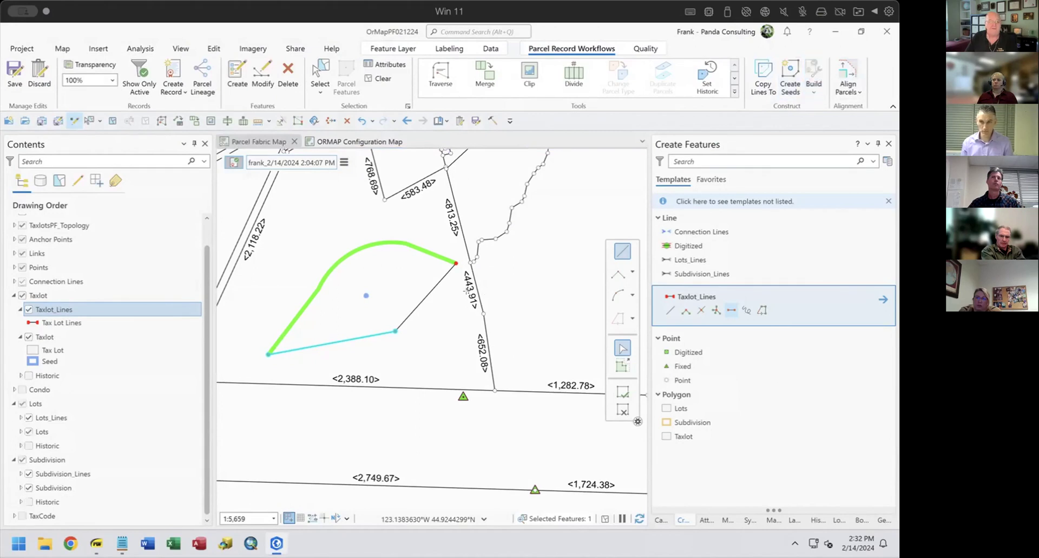
# Clear the line selection and examine the vertices along the densified curve up close and as a whole.
pyautogui.scroll(5, 375, 243)
pyautogui.scroll(6, 441, 272)
pyautogui.scroll(5, 466, 262)
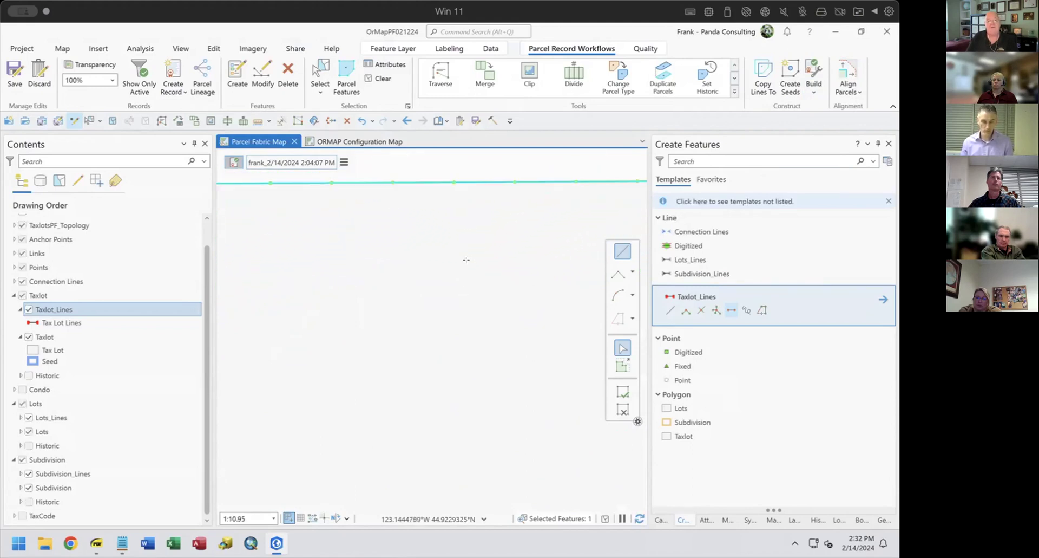
pyautogui.click(380, 78)
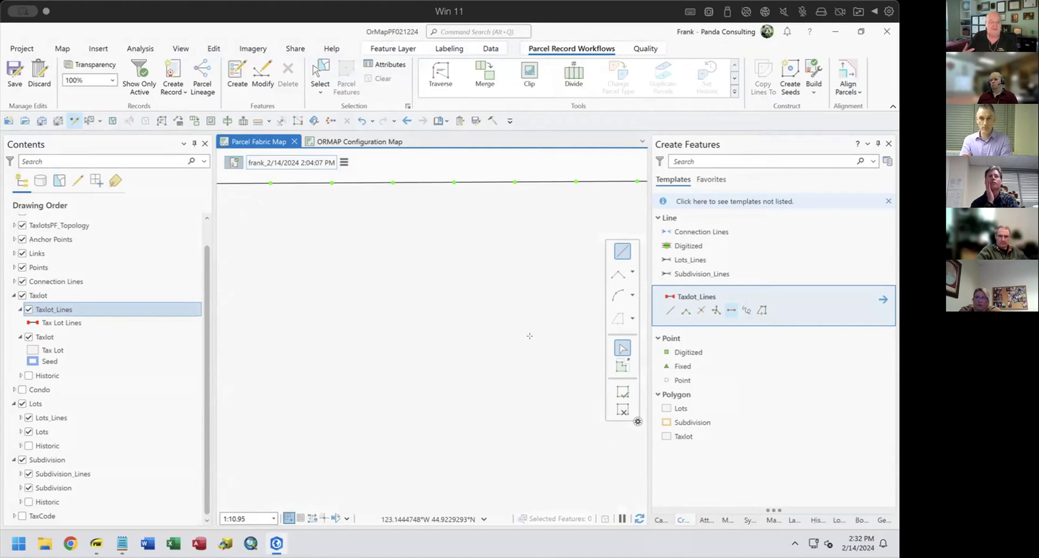
pyautogui.scroll(-3, 505, 315)
pyautogui.scroll(-6, 455, 323)
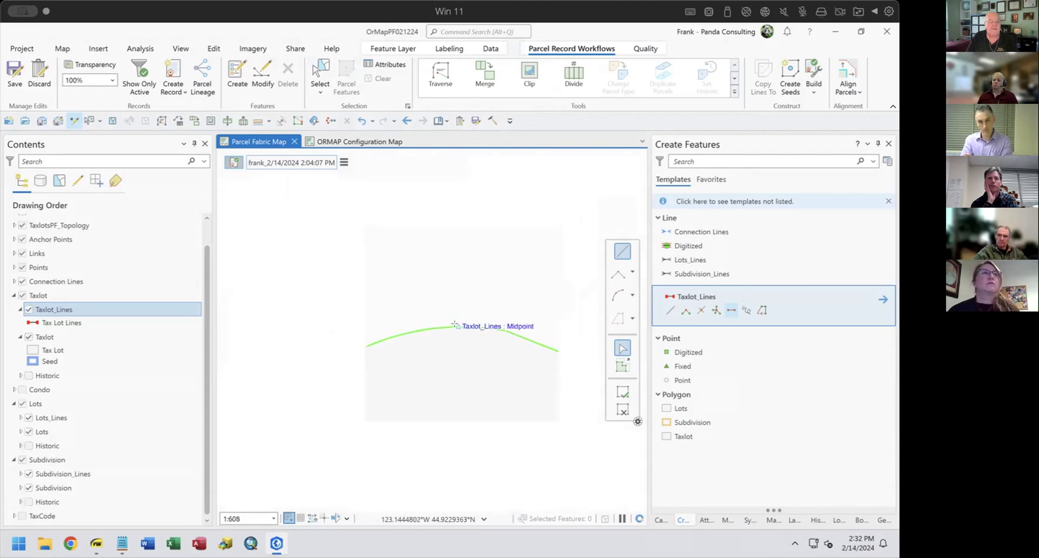
pyautogui.scroll(-3, 454, 323)
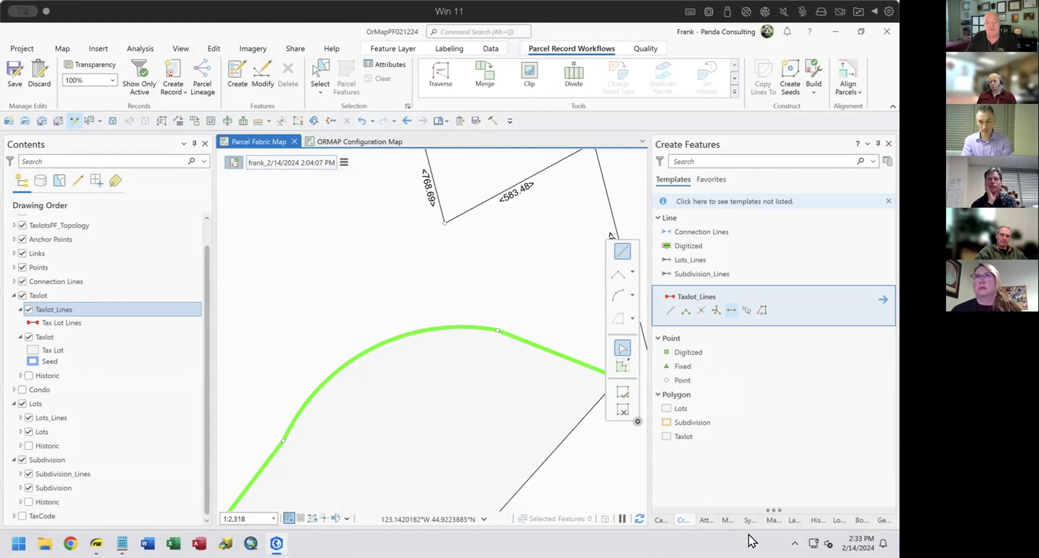
# Leave the Update COGO tool and open the Align Features tool.
pyautogui.click(724, 517)
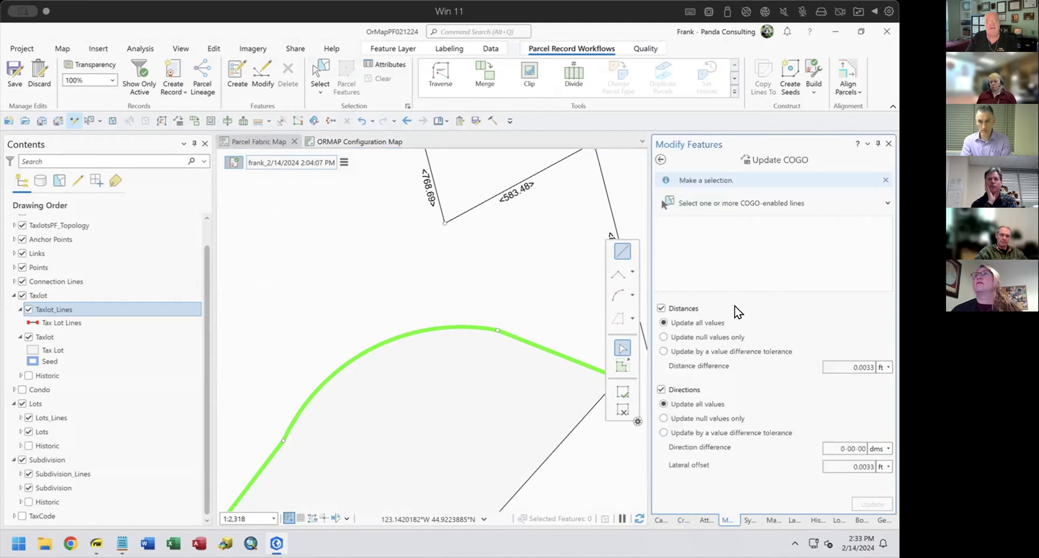
pyautogui.click(661, 159)
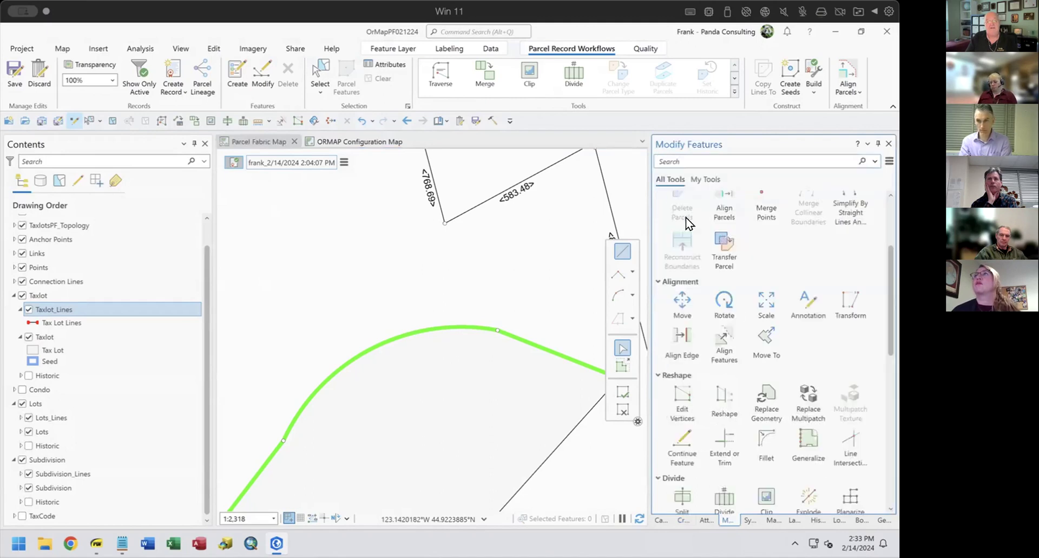
pyautogui.click(722, 340)
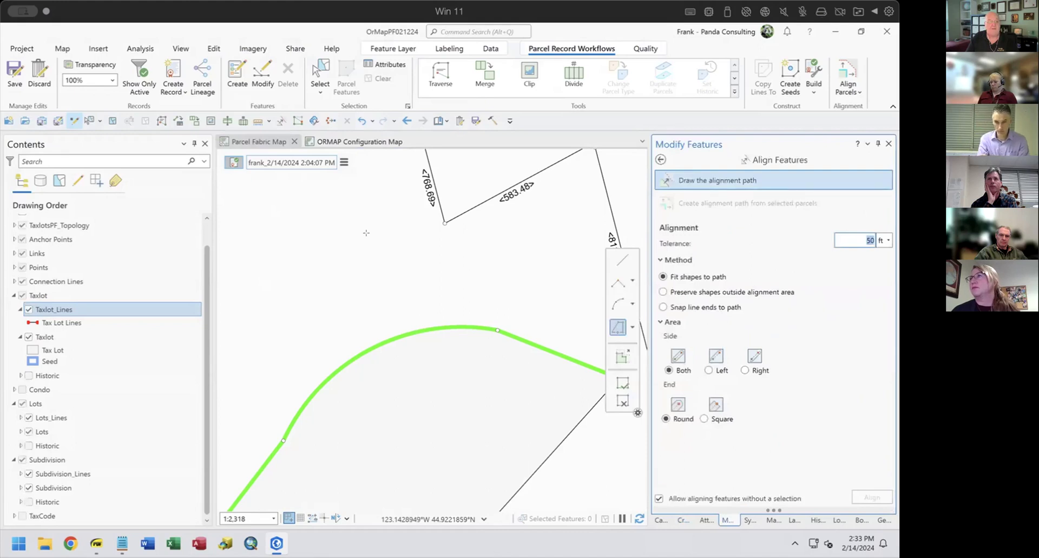
# Deactivate the current parcel record and set topological editing to No Topology.
pyautogui.click(232, 164)
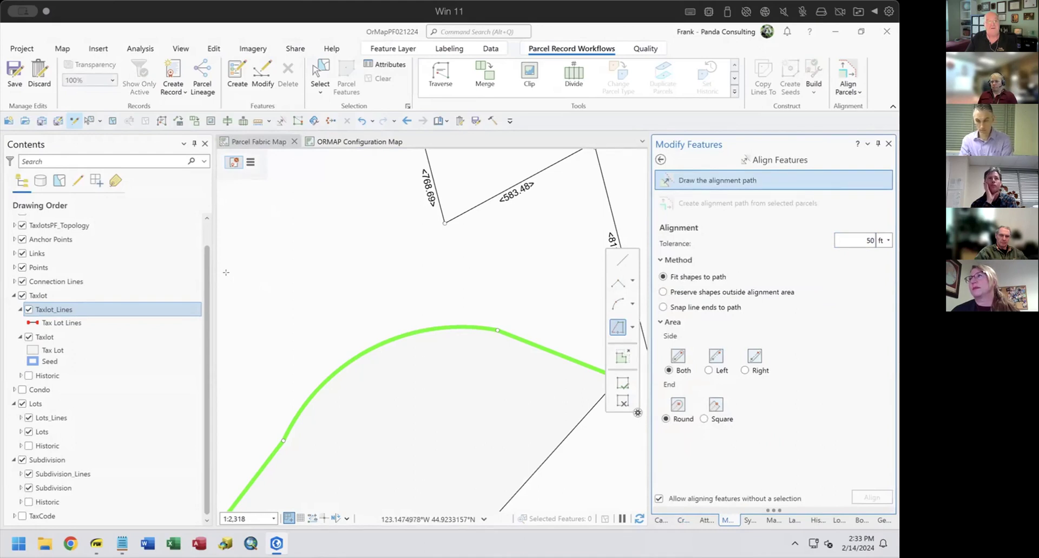
pyautogui.click(211, 50)
pyautogui.click(207, 61)
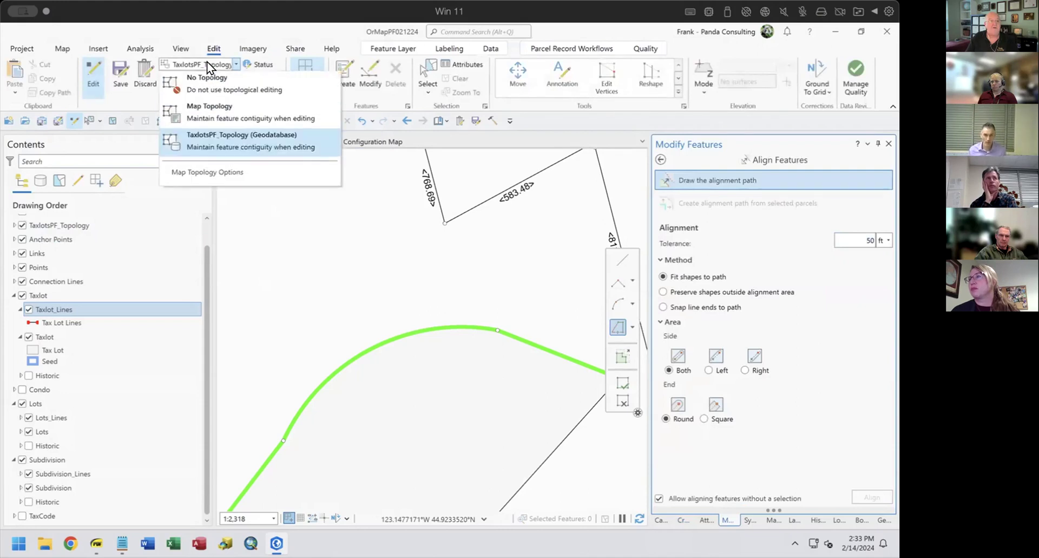
pyautogui.click(206, 79)
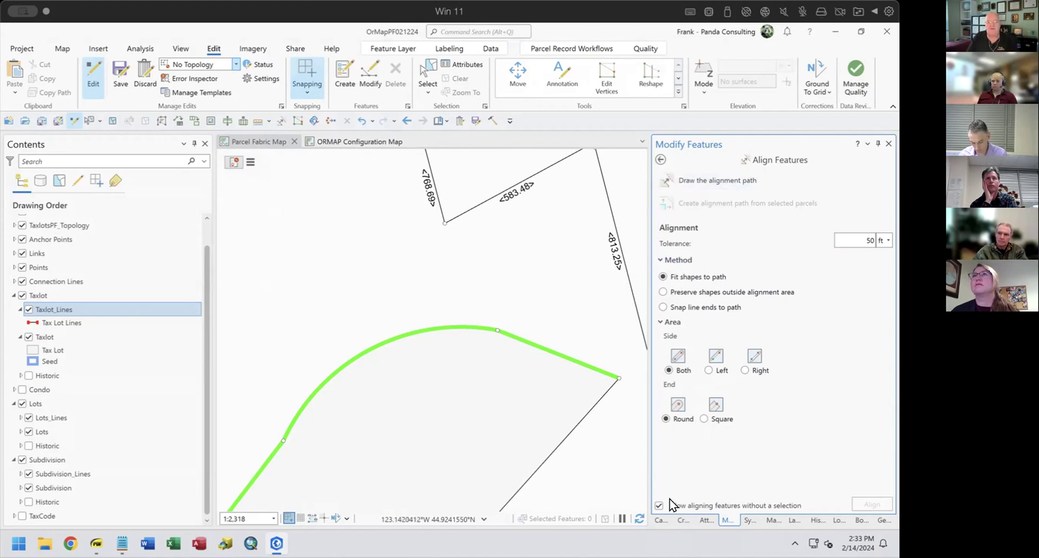
# Draw an arc alignment path between the two end points of the parcel's curve and align the features to it.
pyautogui.click(688, 178)
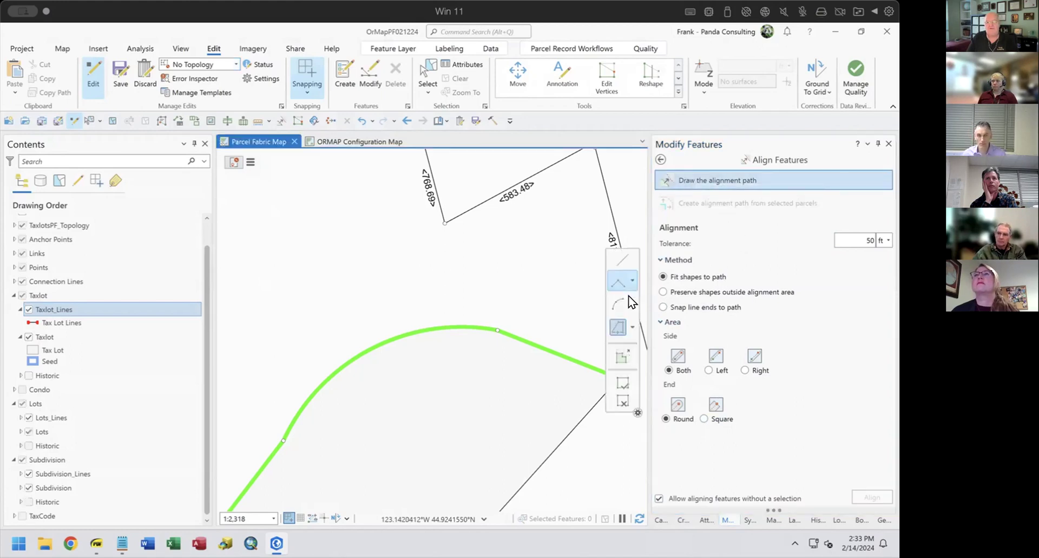
pyautogui.click(614, 304)
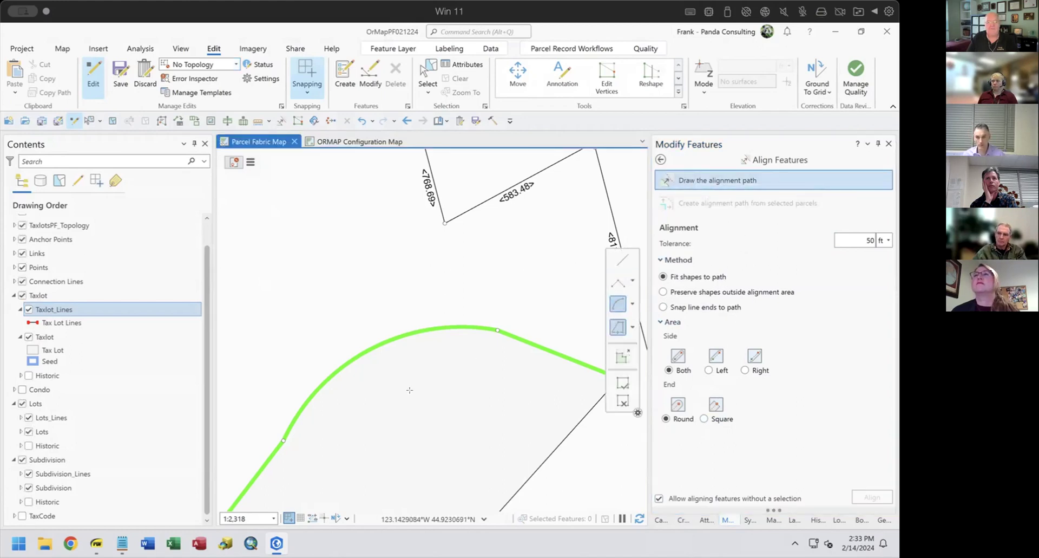
pyautogui.click(282, 440)
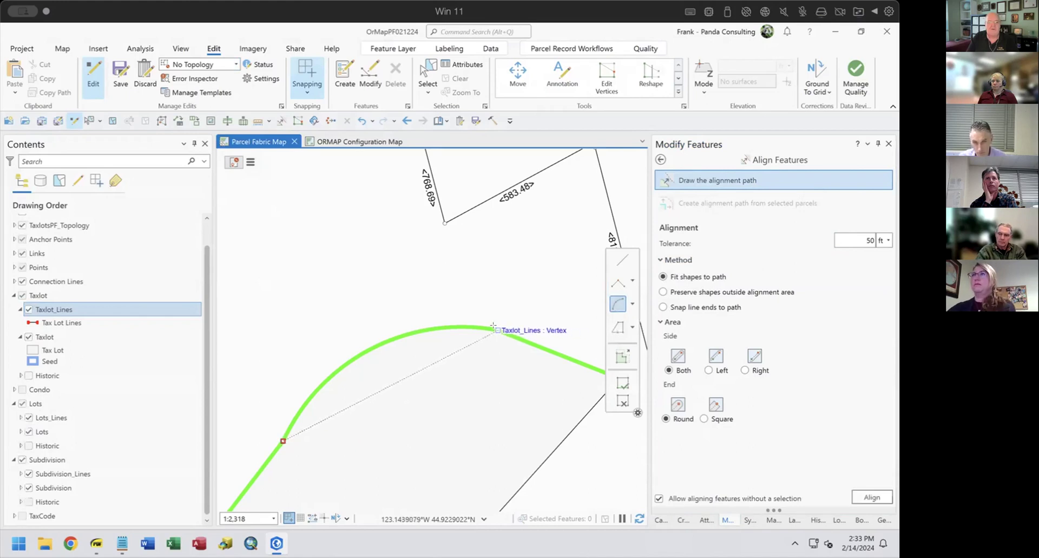
pyautogui.click(493, 327)
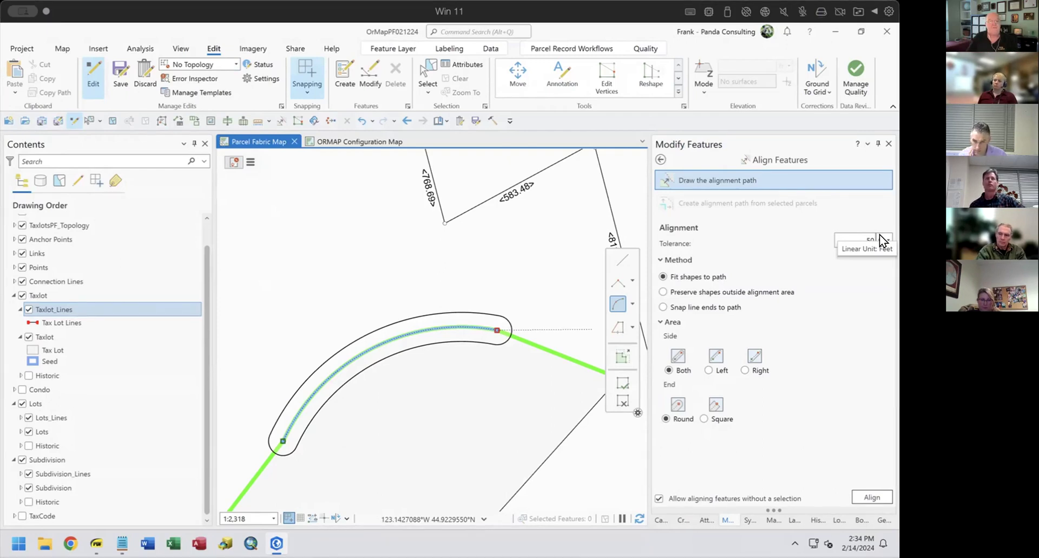
pyautogui.click(872, 492)
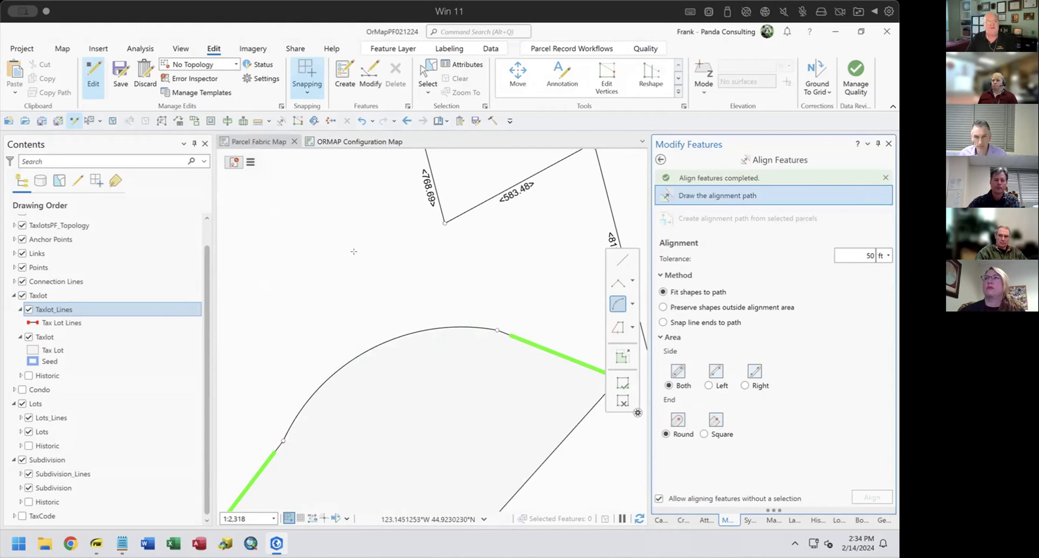
# Select the aligned arc together with its two end points and delete them.
pyautogui.click(425, 78)
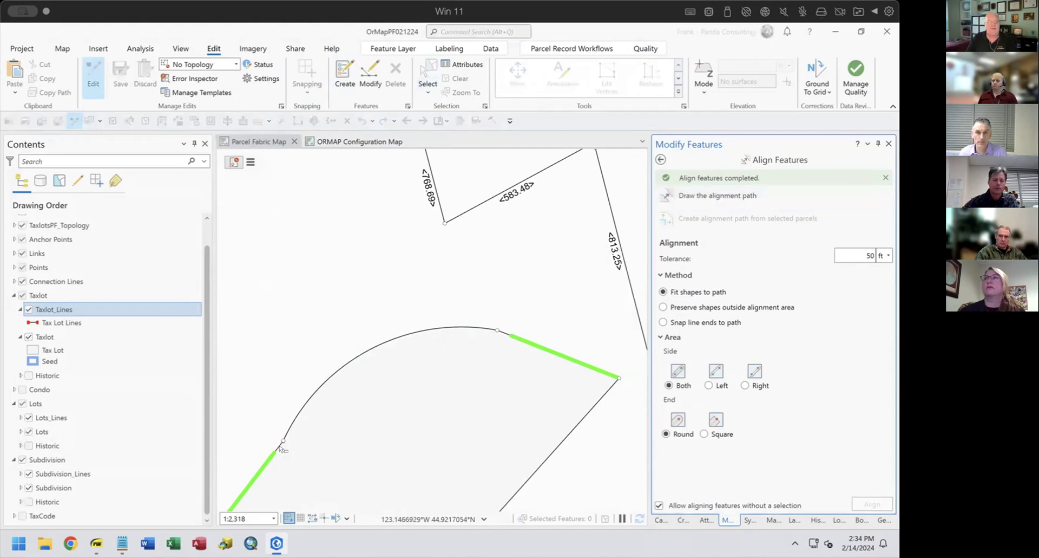
pyautogui.moveTo(278, 454)
pyautogui.mouseDown()
pyautogui.moveTo(453, 298)
pyautogui.moveTo(512, 287)
pyautogui.moveTo(535, 267)
pyautogui.mouseUp()
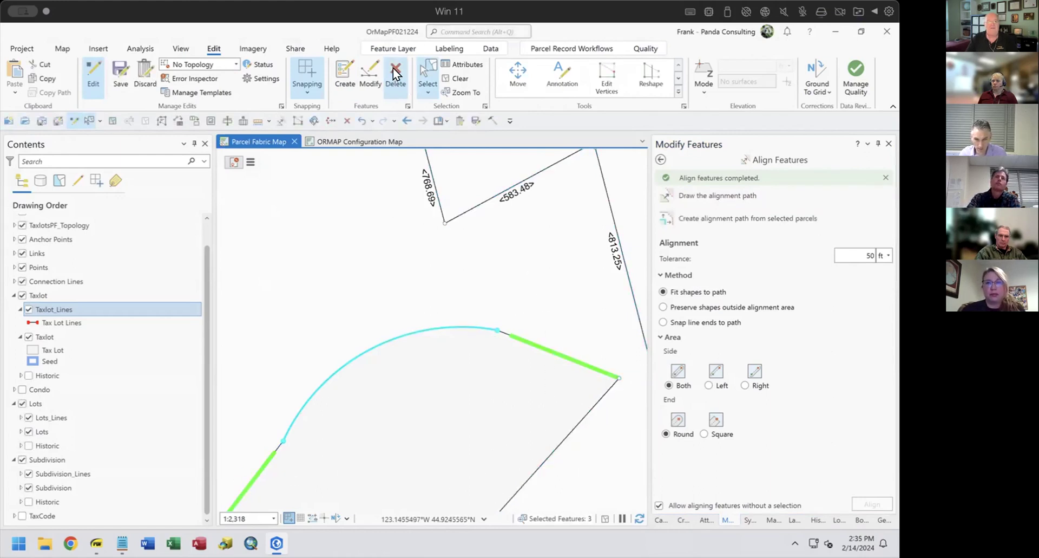
pyautogui.click(277, 385)
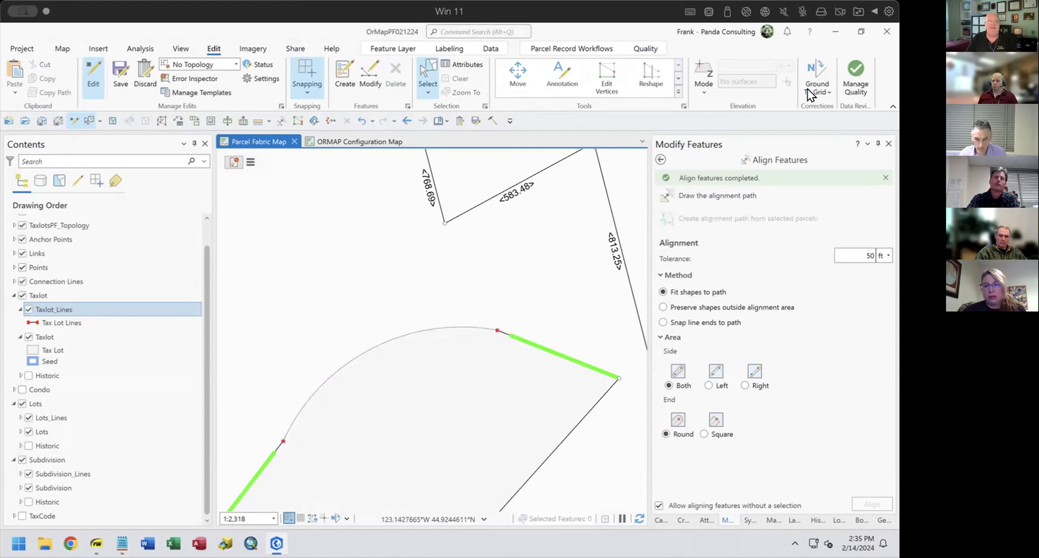
# Build the parcel fabric for the current map extent.
pyautogui.click(582, 49)
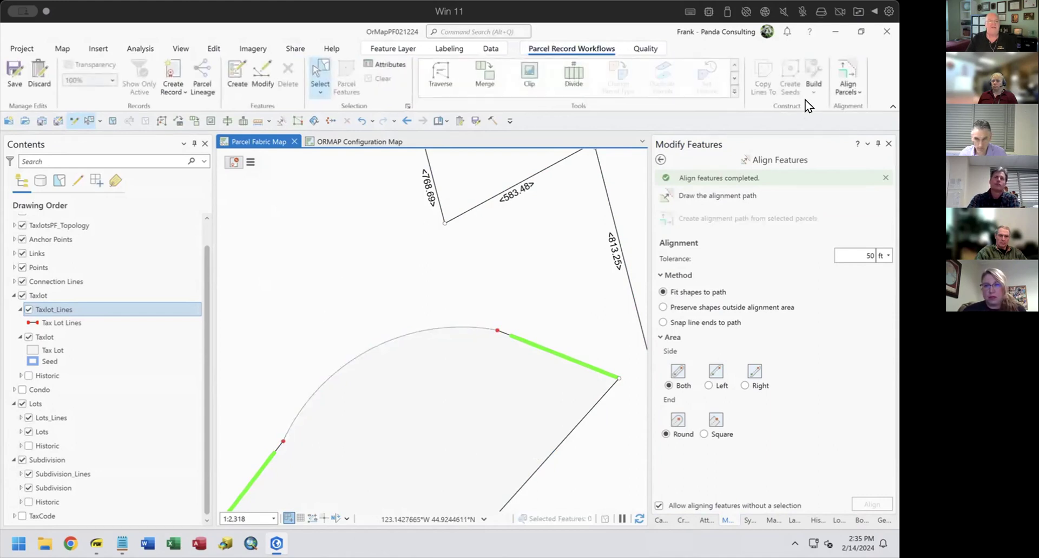
pyautogui.click(808, 89)
pyautogui.click(827, 134)
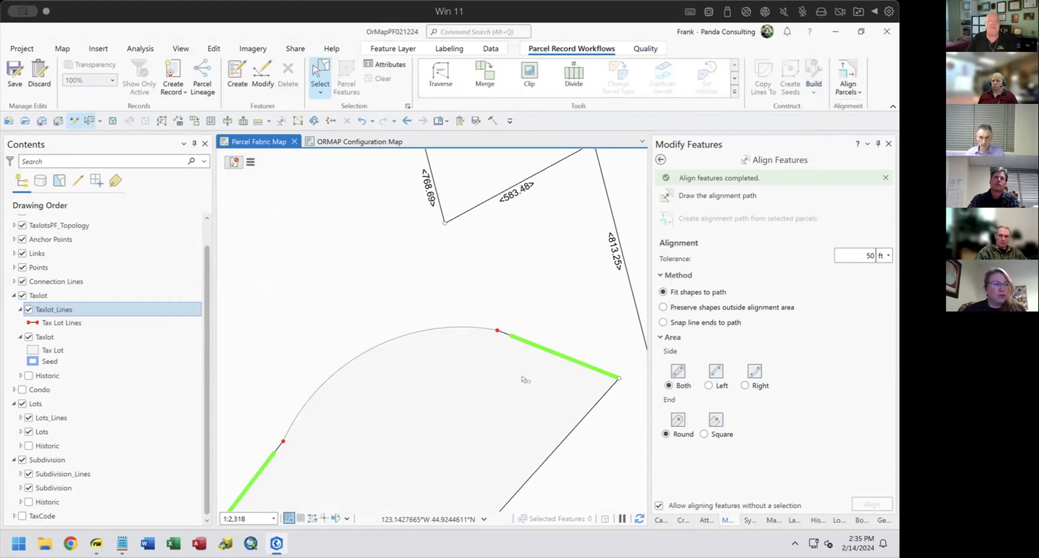
pyautogui.click(471, 394)
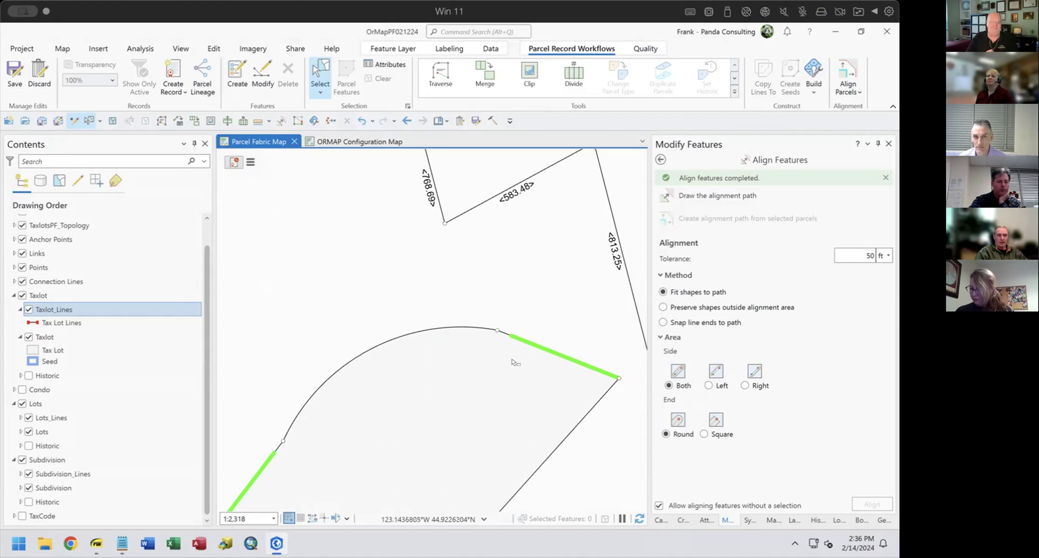
# Align the features to a straight-segment path from the arc's east end through the east, south and west corners to the arc's west end.
pyautogui.scroll(-2, 515, 361)
pyautogui.moveTo(492, 363); pyautogui.dragTo(463, 331)
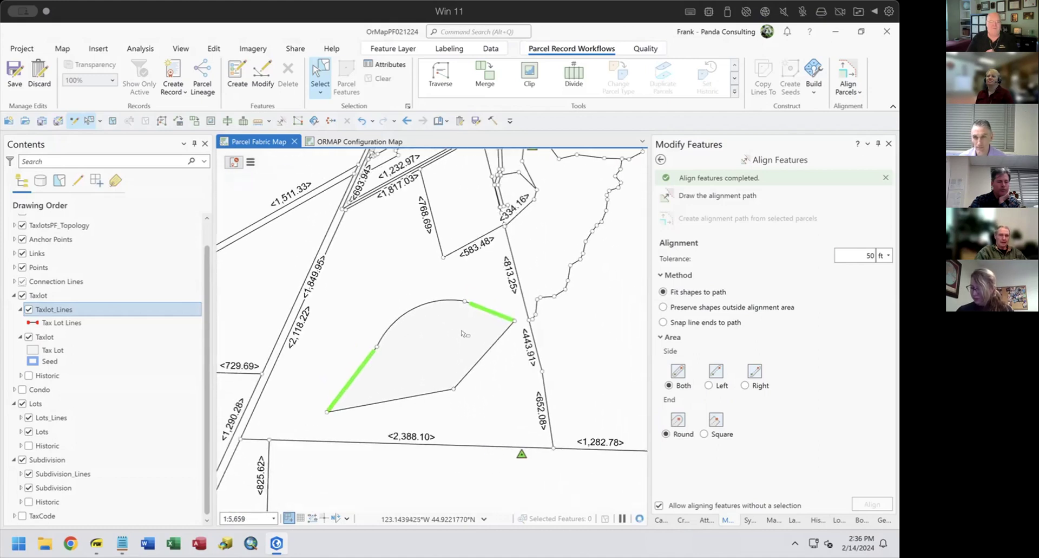
pyautogui.click(698, 194)
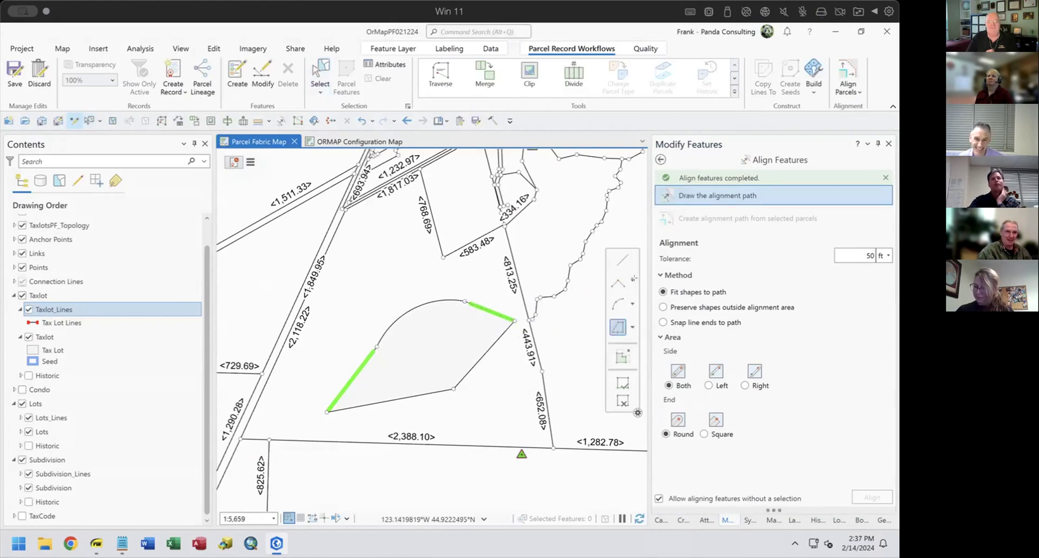
pyautogui.click(624, 260)
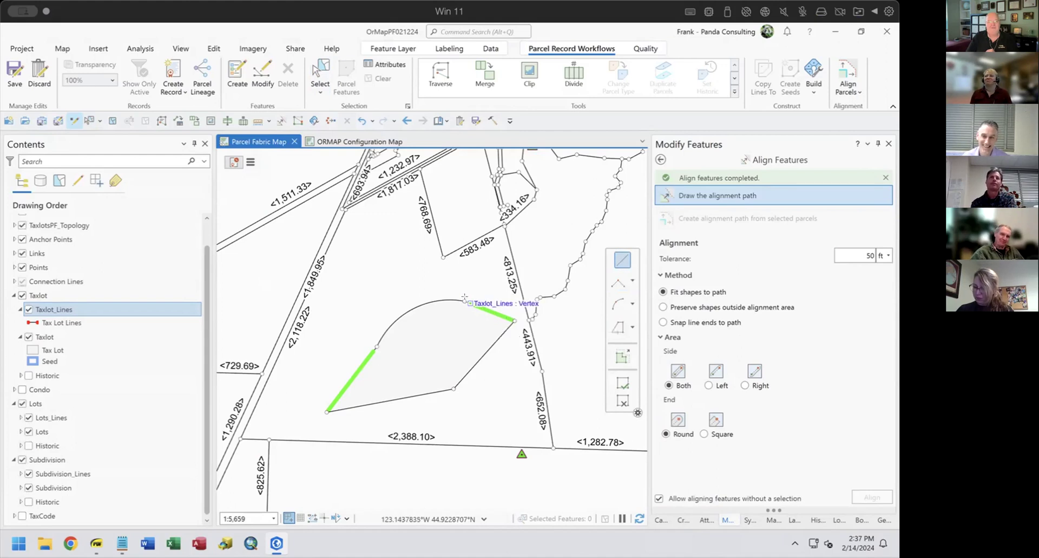
pyautogui.click(463, 300)
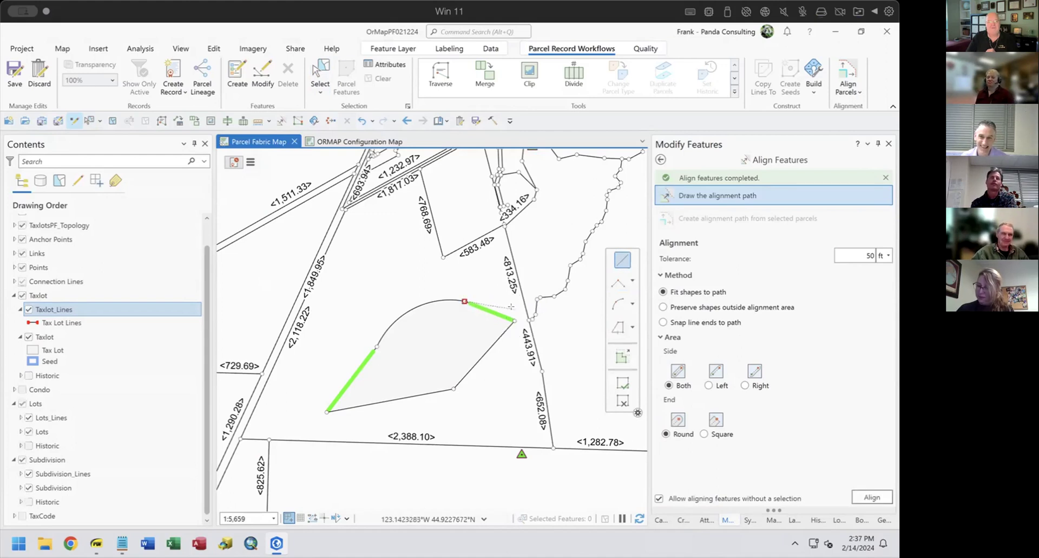
pyautogui.click(513, 317)
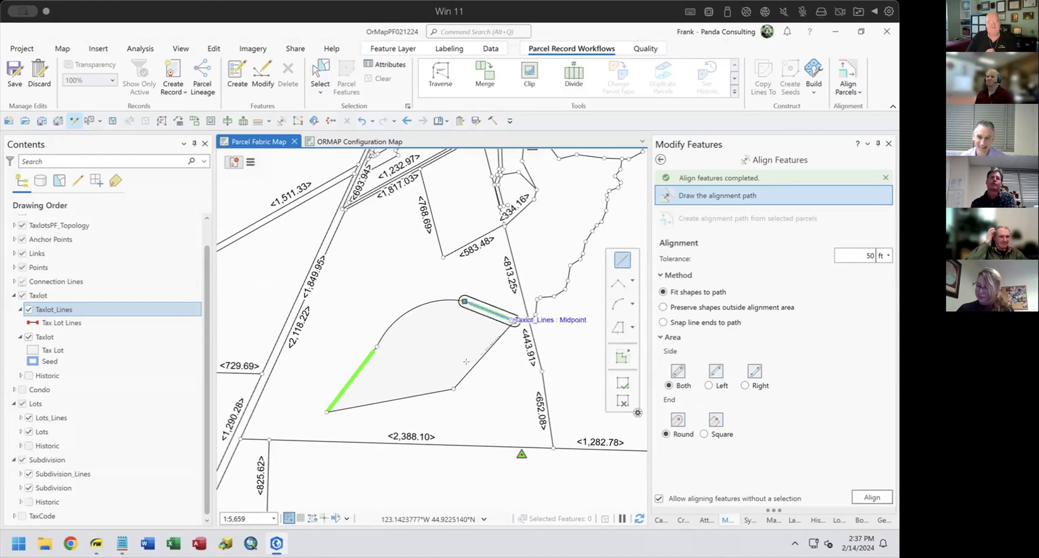
pyautogui.click(453, 388)
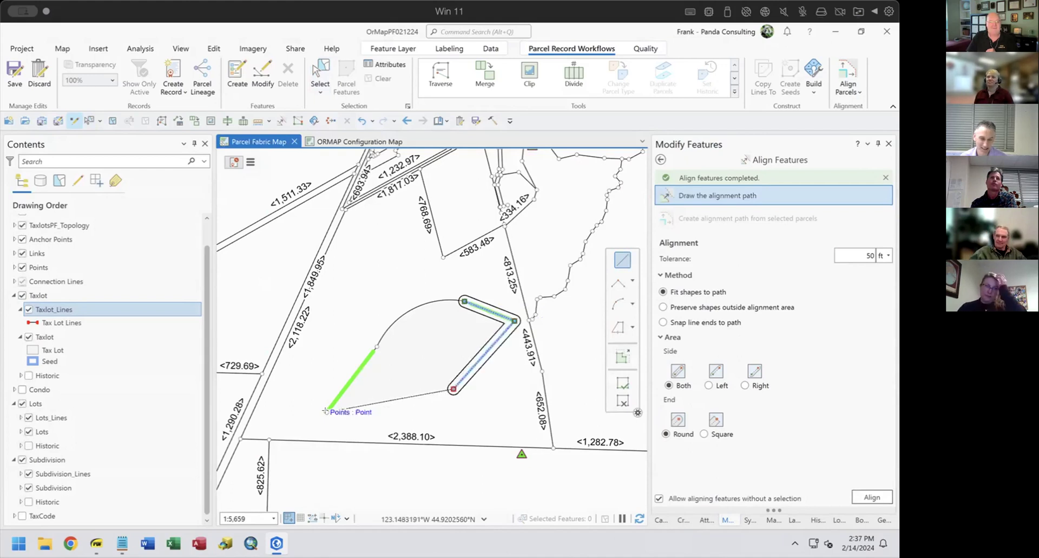
pyautogui.click(326, 411)
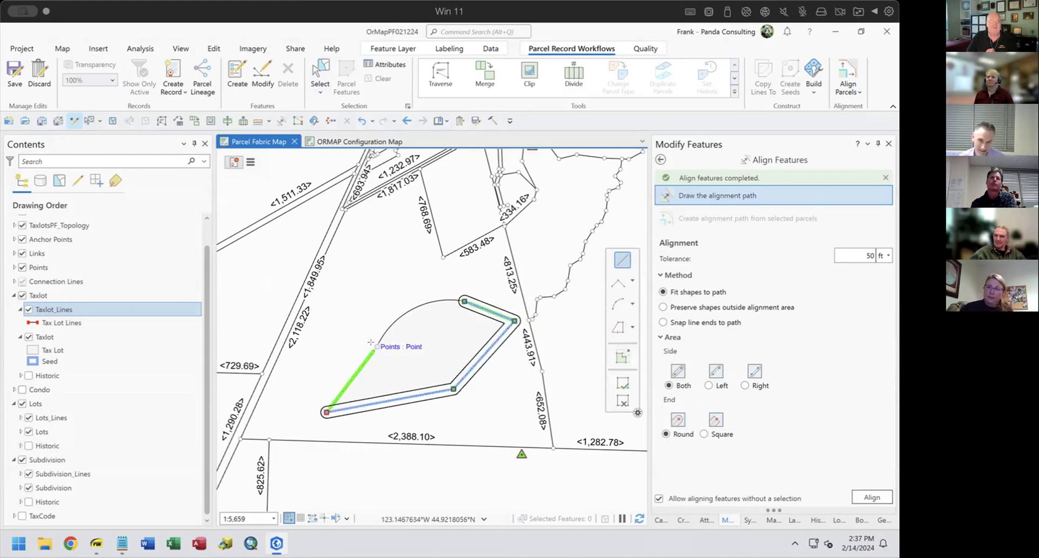
pyautogui.click(371, 342)
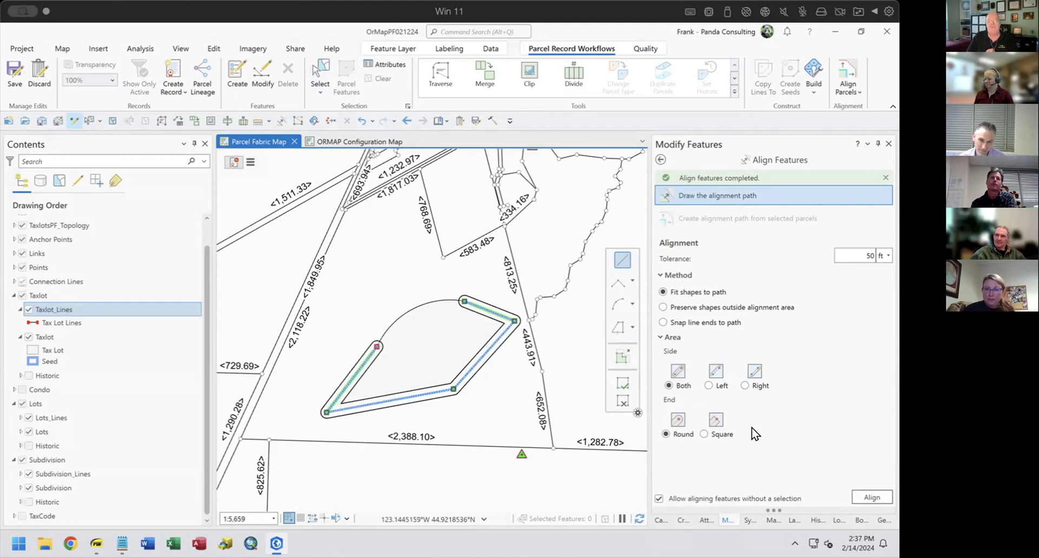
pyautogui.click(871, 496)
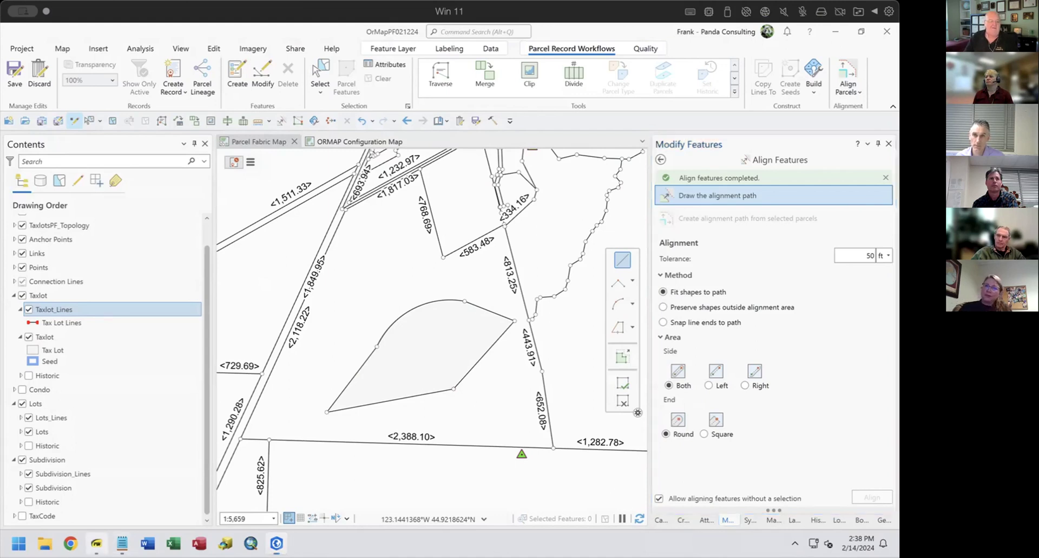
# Switch to the ORMAP Parcel Fabric Training PDF and page forward to the Split slide on page 49.
pyautogui.click(96, 543)
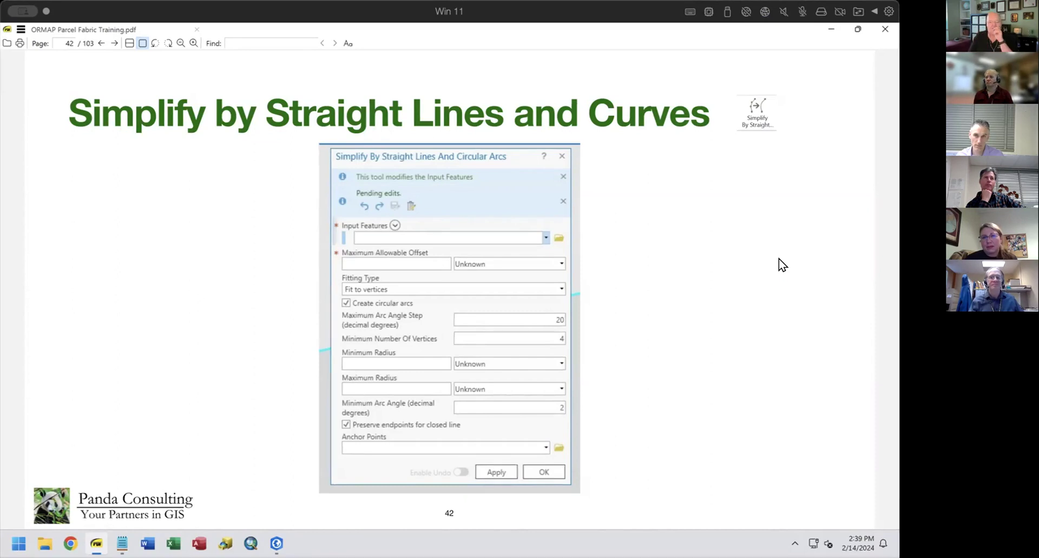
pyautogui.press('Right')
pyautogui.press('Right')
pyautogui.press('Right')
pyautogui.press('Right')
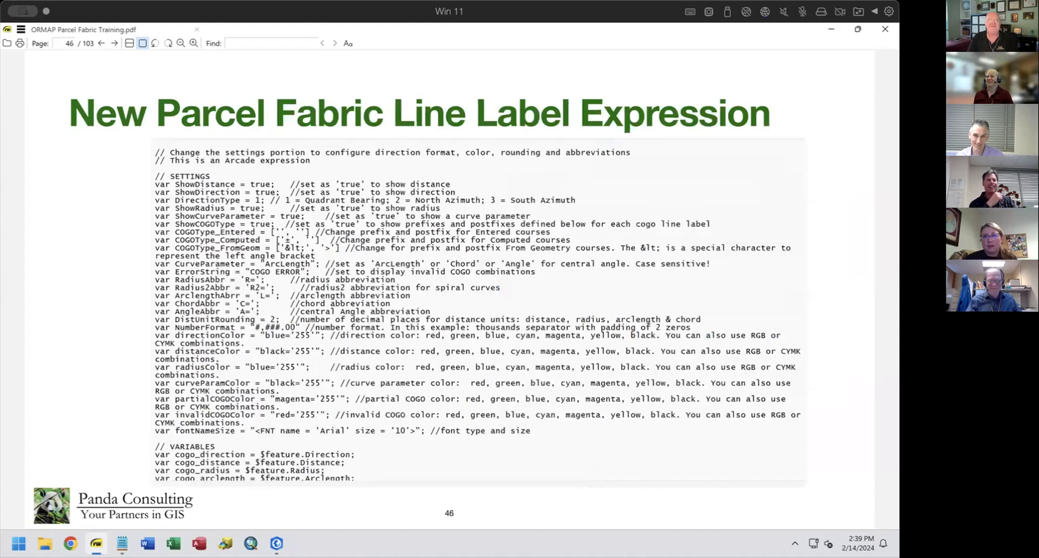
pyautogui.press('Right')
pyautogui.press('Right')
pyautogui.press('Right')
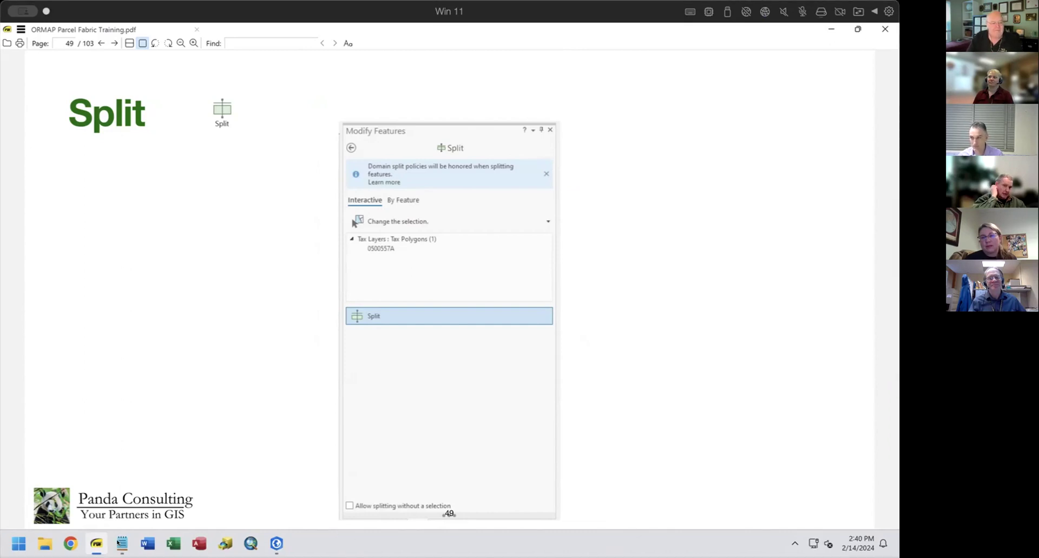
# Open File Explorer and go to the Conversion Projects folder on the Panda Consulting Dropbox drive.
pyautogui.click(45, 542)
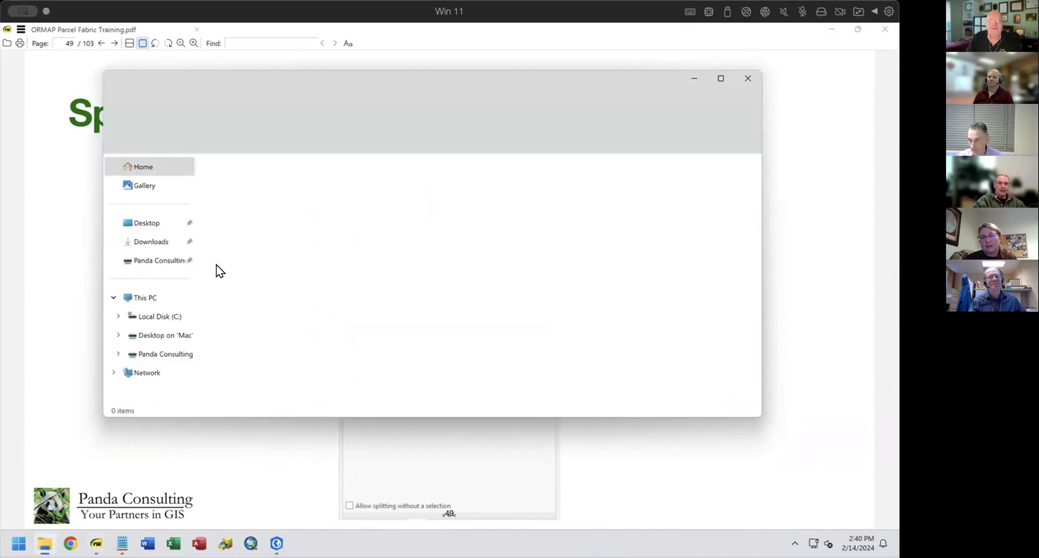
pyautogui.click(162, 357)
pyautogui.click(238, 218)
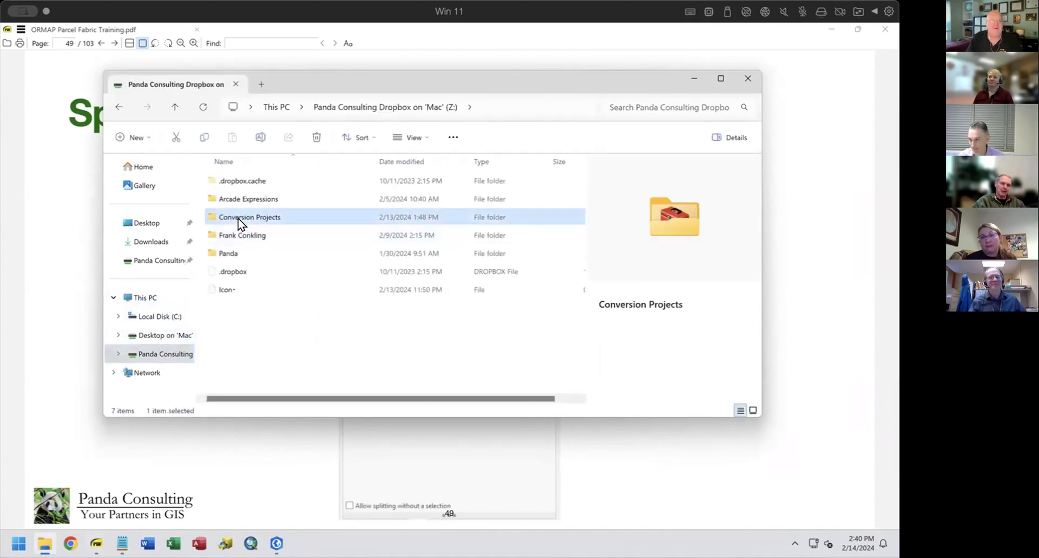
pyautogui.doubleClick(239, 218)
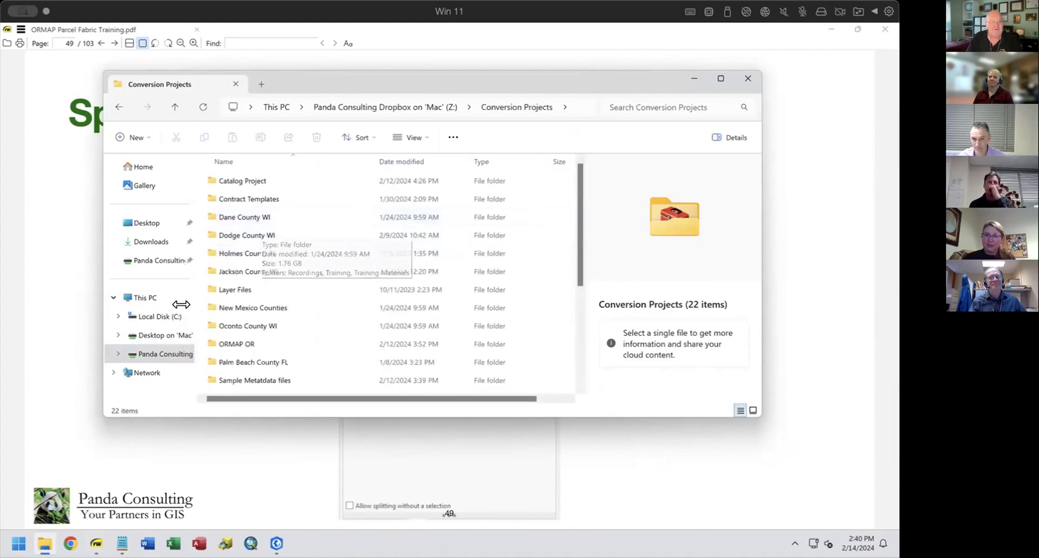
# Look through the files in the Arcade Expressions folder of the Dropbox drive for the simplify settings document.
pyautogui.click(152, 354)
pyautogui.click(229, 196)
pyautogui.doubleClick(229, 192)
pyautogui.scroll(-3, 305, 216)
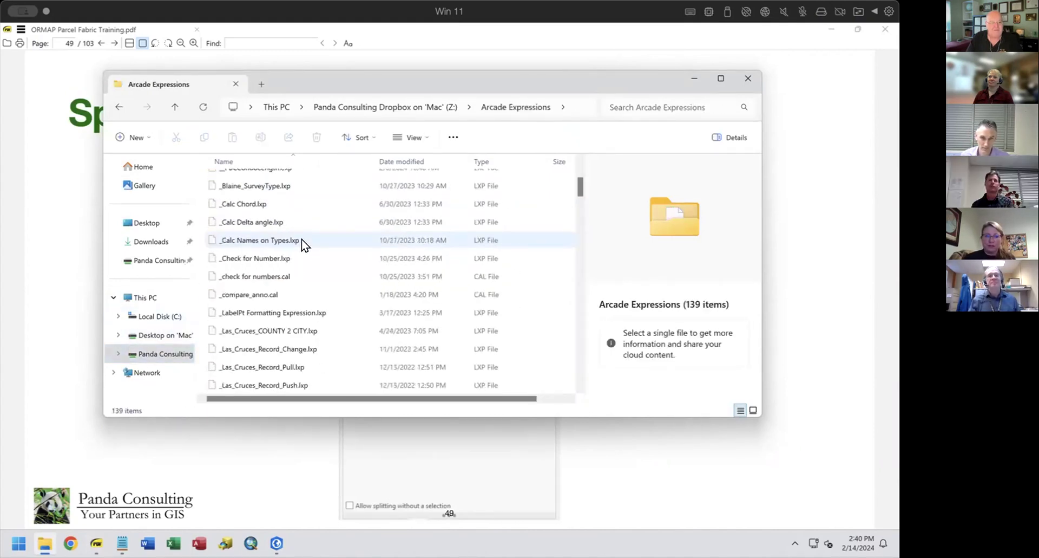
pyautogui.scroll(-5, 301, 239)
pyautogui.scroll(-2, 301, 239)
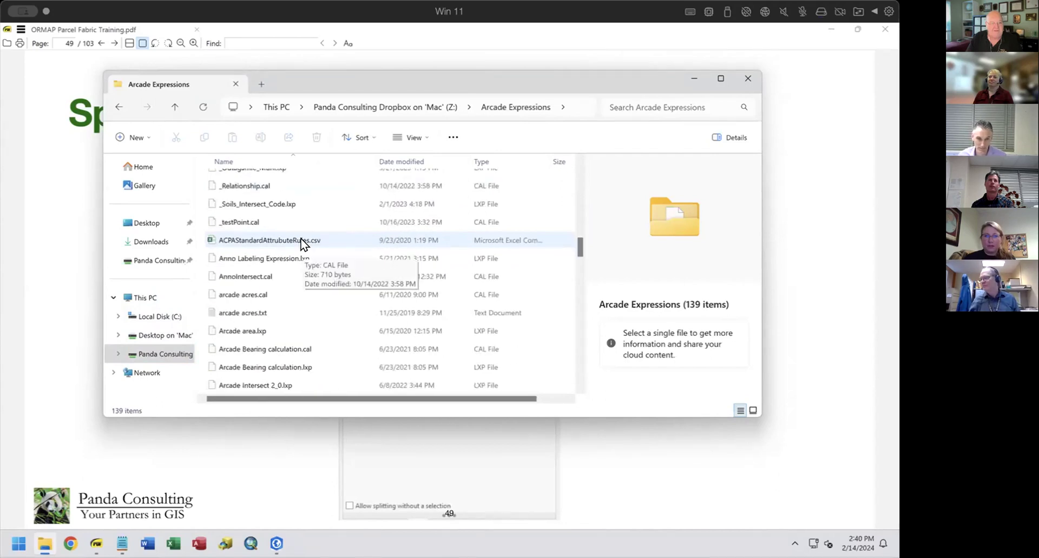
pyautogui.scroll(-10, 301, 239)
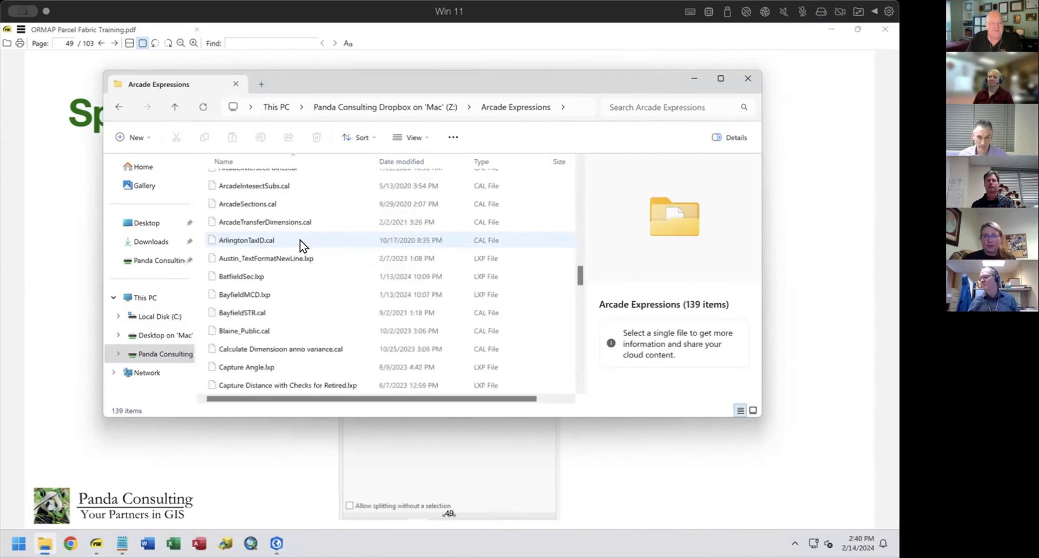
pyautogui.scroll(-15, 299, 239)
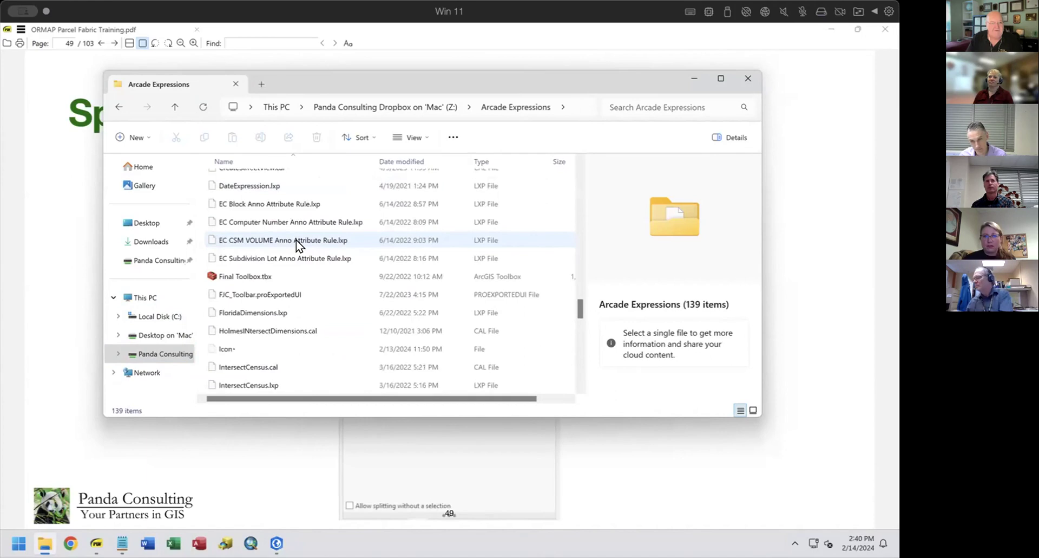
pyautogui.scroll(-1, 297, 239)
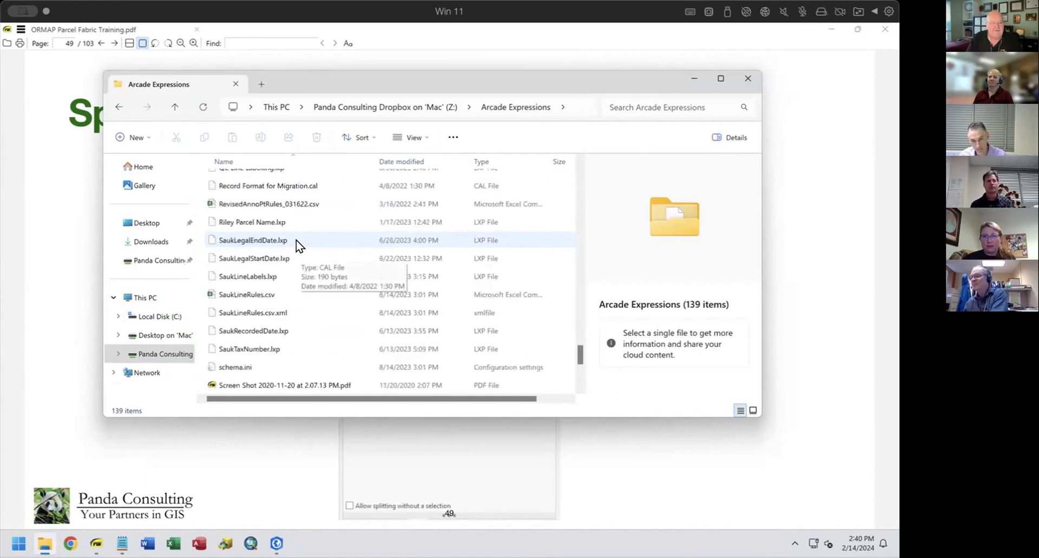
pyautogui.scroll(-1, 297, 239)
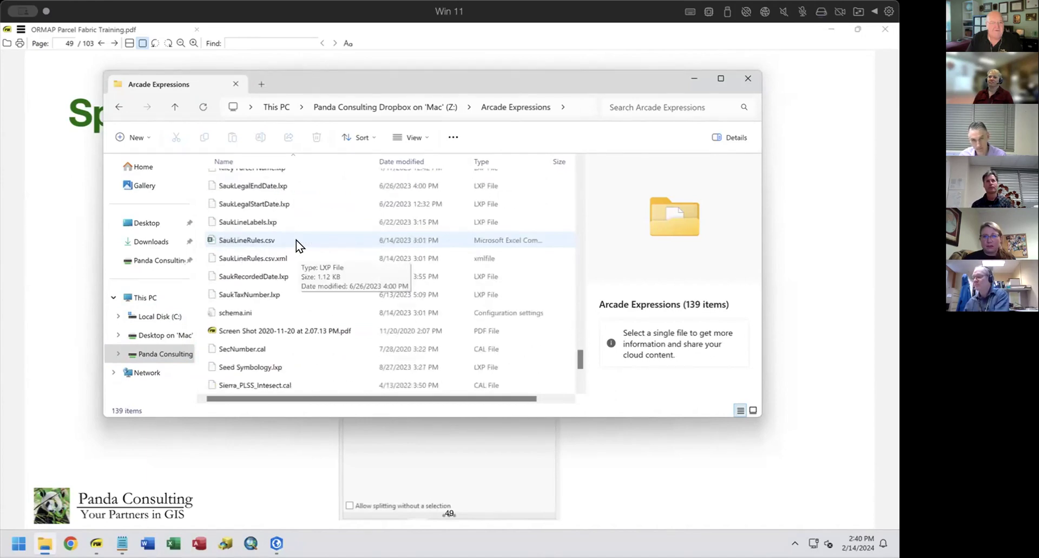
pyautogui.scroll(-1, 296, 239)
pyautogui.scroll(-2, 297, 239)
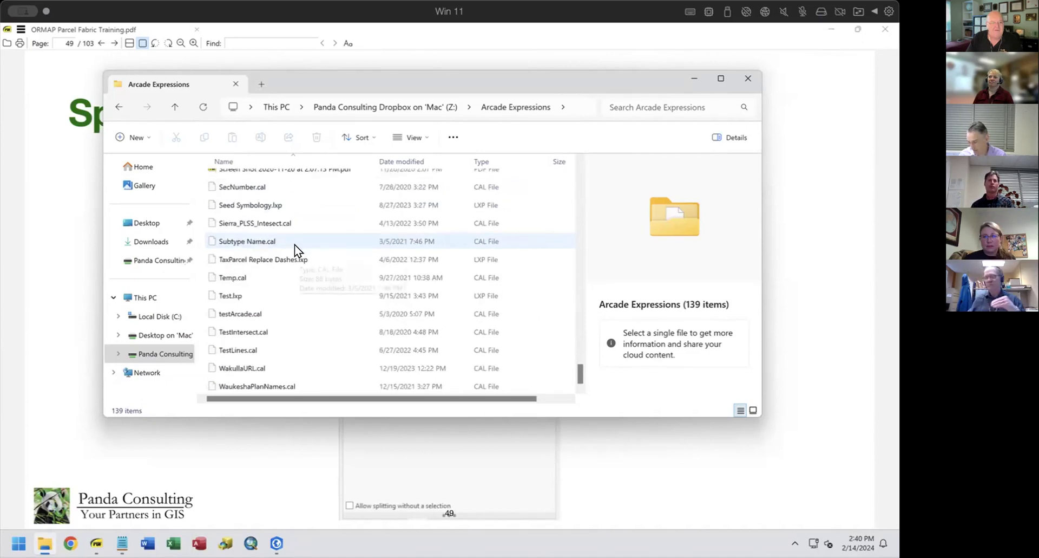
pyautogui.scroll(20, 294, 244)
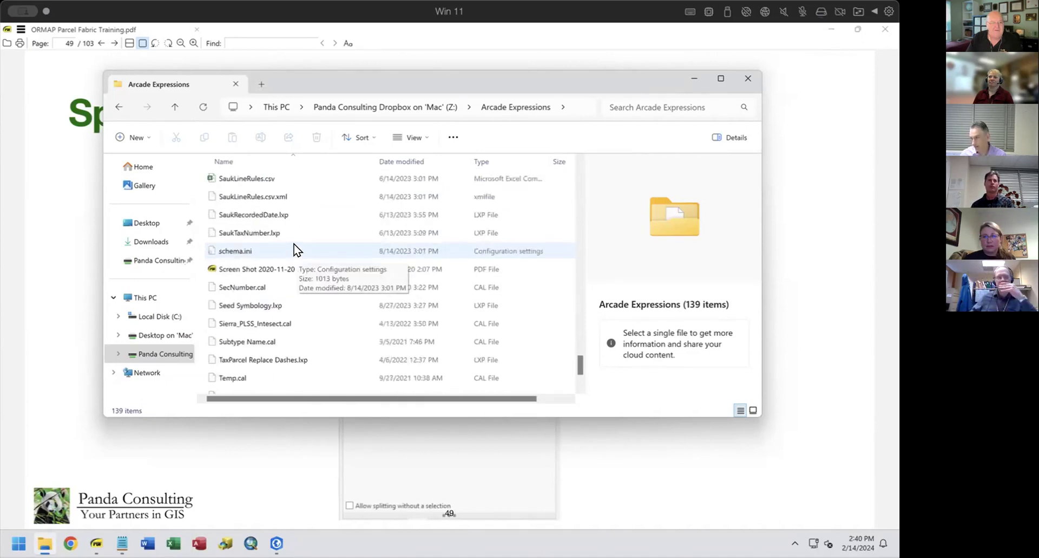
# Open Simplify_Settings.pdf from the Conversion Projects folder to view the simplify parameters, and close File Explorer.
pyautogui.click(386, 106)
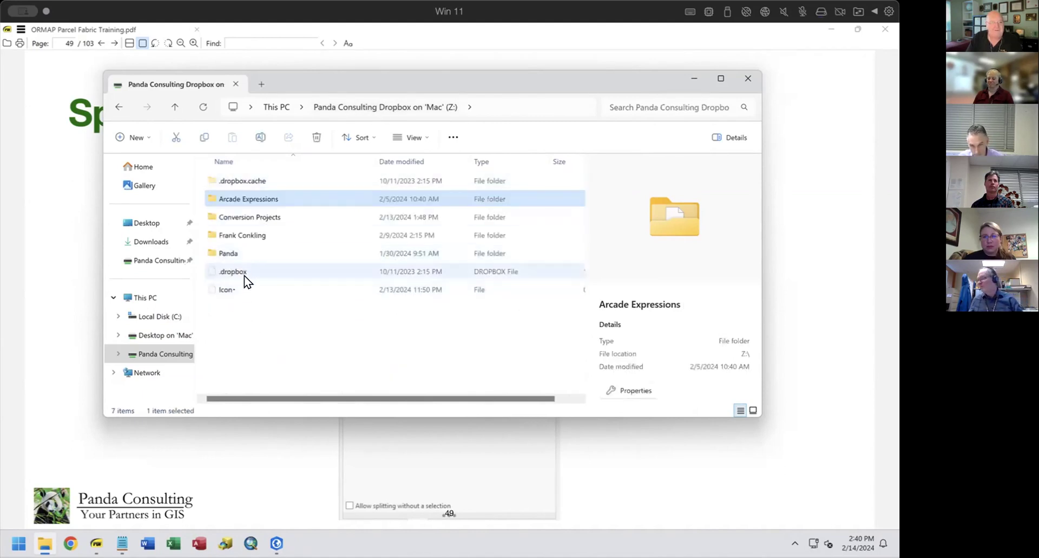
pyautogui.doubleClick(232, 216)
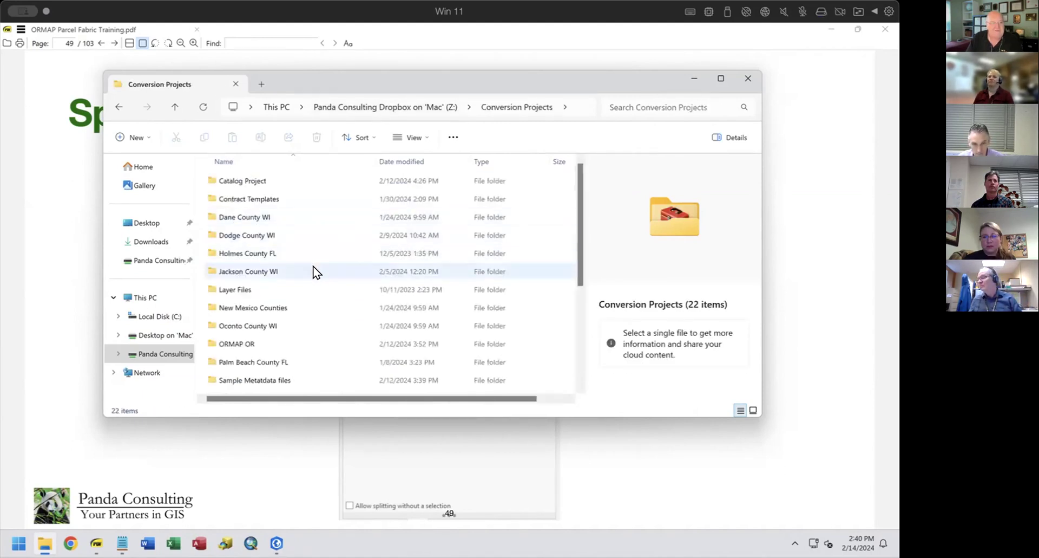
pyautogui.scroll(-4, 313, 265)
pyautogui.doubleClick(265, 365)
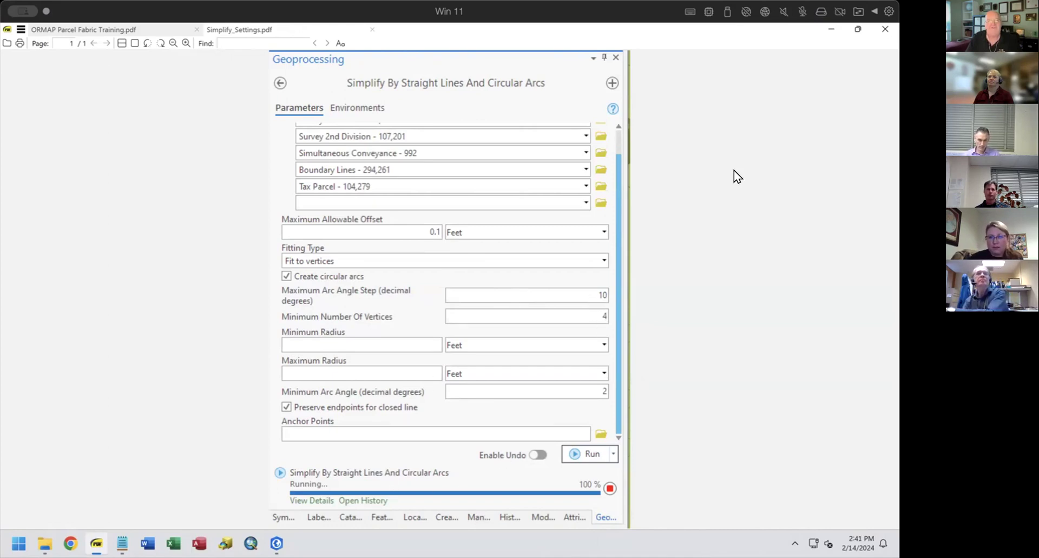
pyautogui.click(876, 30)
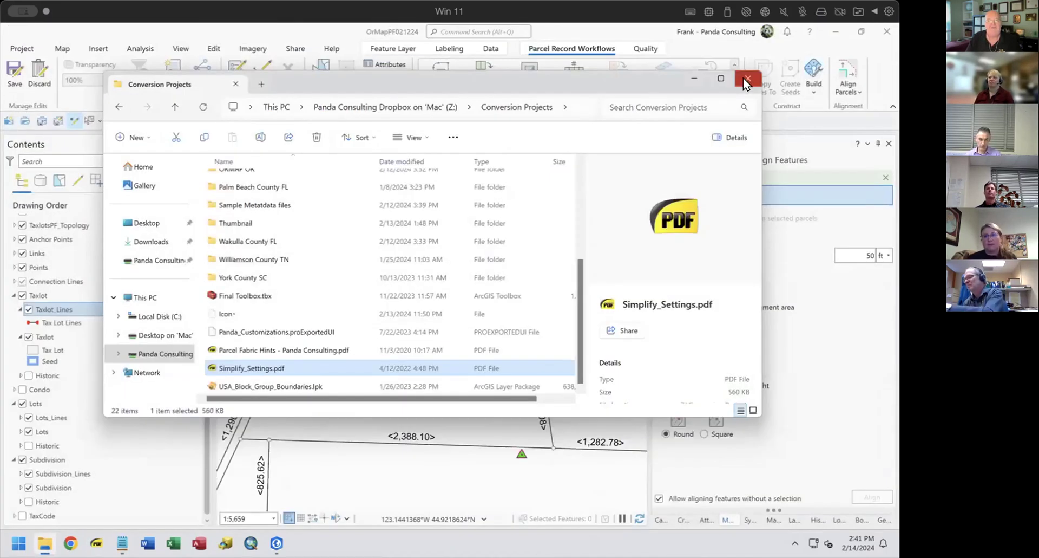
pyautogui.click(743, 77)
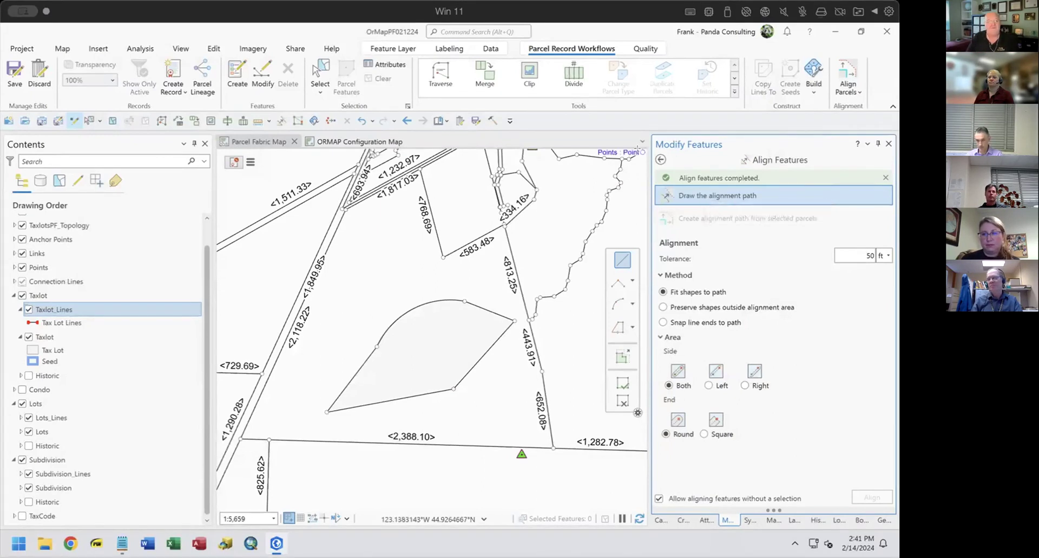
# Select the arc-sided parcel with its lines and points, drop the surrounding parcel from the selection, and delete the selected features.
pyautogui.click(320, 76)
pyautogui.moveTo(351, 302); pyautogui.dragTo(495, 411)
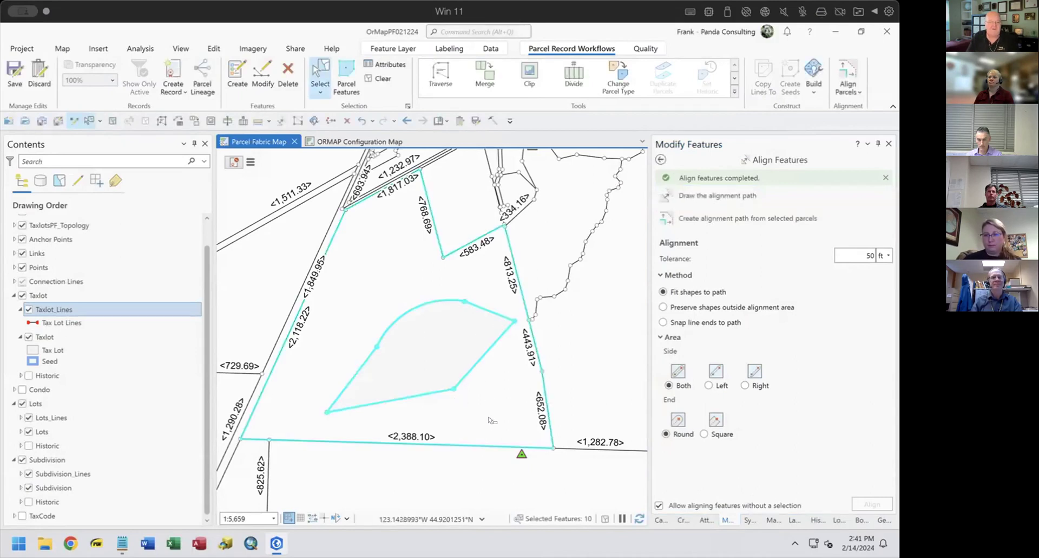
pyautogui.keyDown('ctrl'); pyautogui.click(487, 417); pyautogui.keyUp('ctrl')
pyautogui.press('Delete')
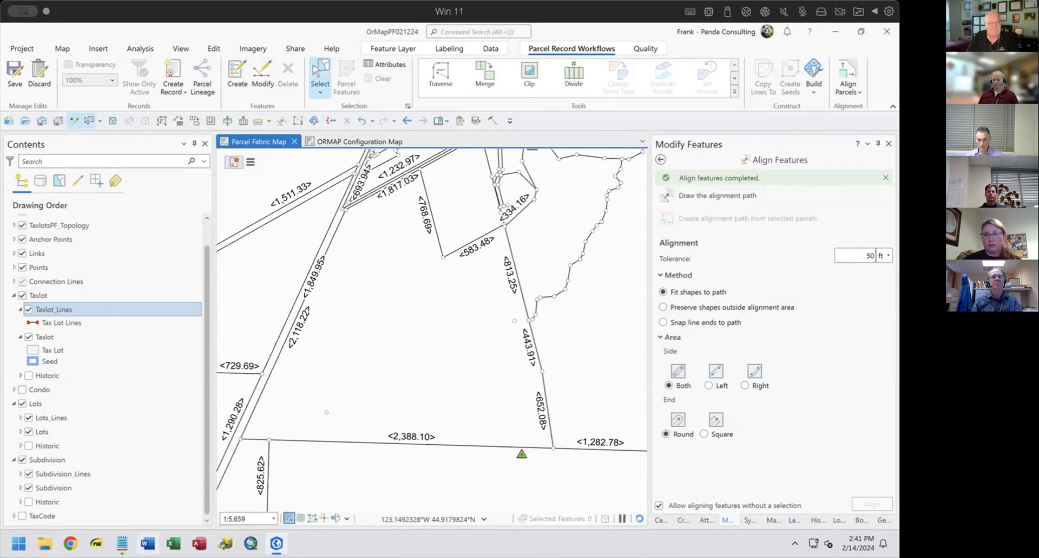
# Switch to the PDF viewer, close Simplify_Settings.pdf, and advance the ORMAP training PDF to the Adjust Parcels slide on page 50.
pyautogui.click(96, 543)
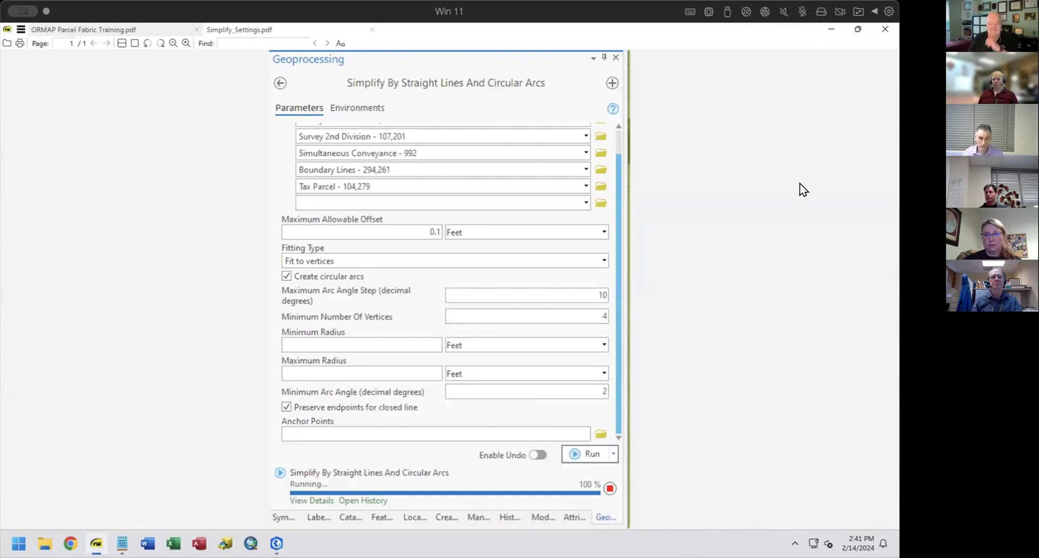
pyautogui.click(884, 29)
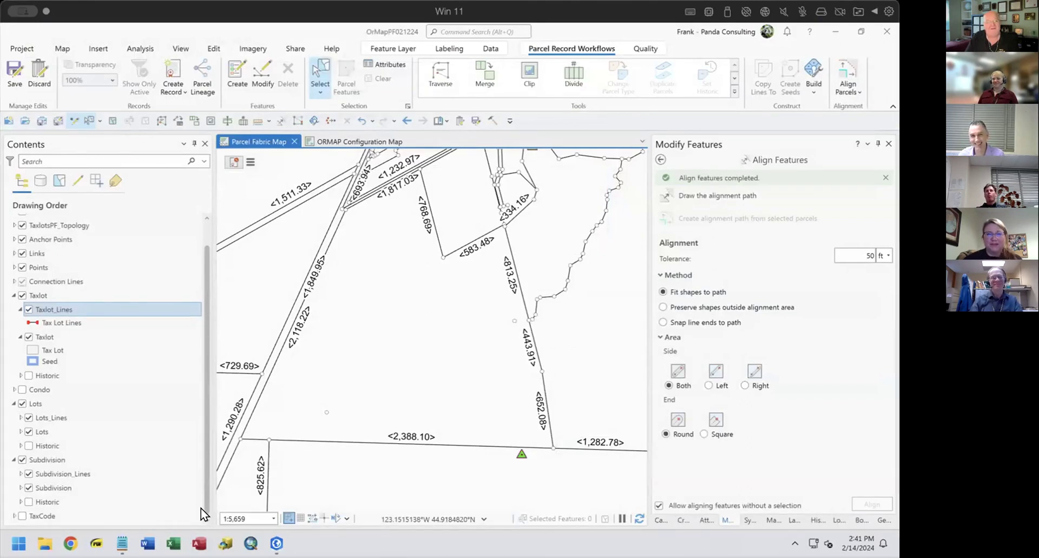
pyautogui.hotkey('alt', 'Tab')
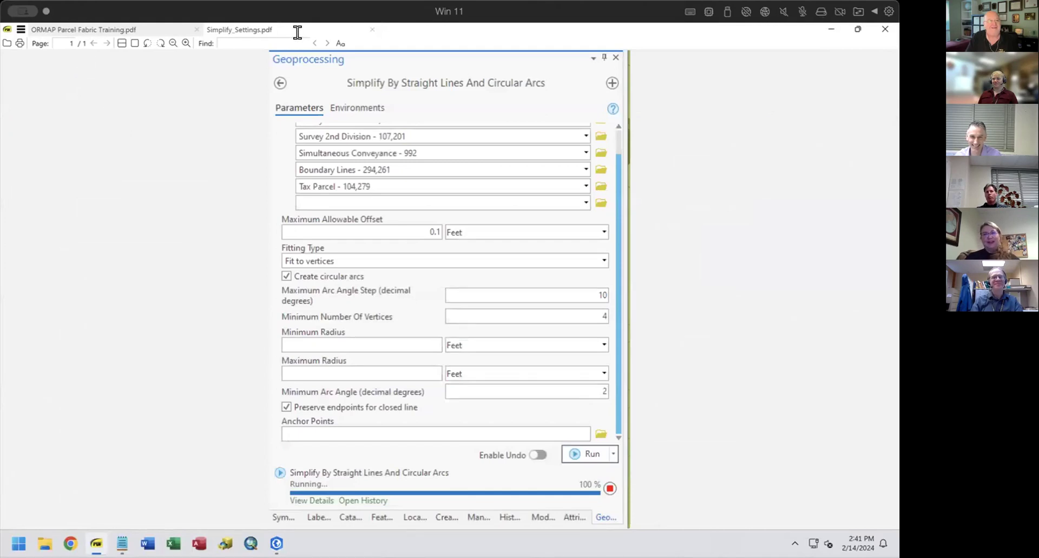
pyautogui.click(371, 29)
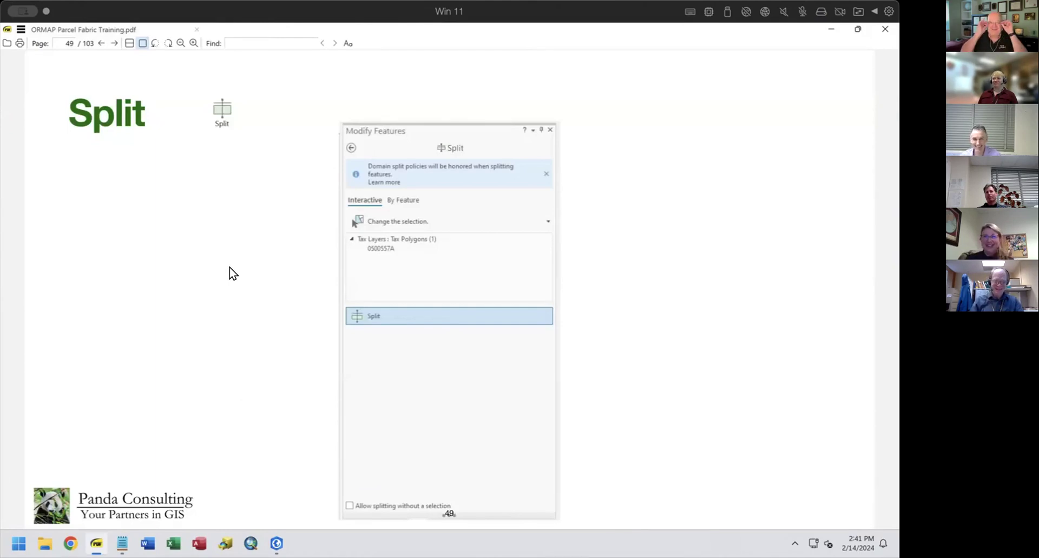
pyautogui.press('Right')
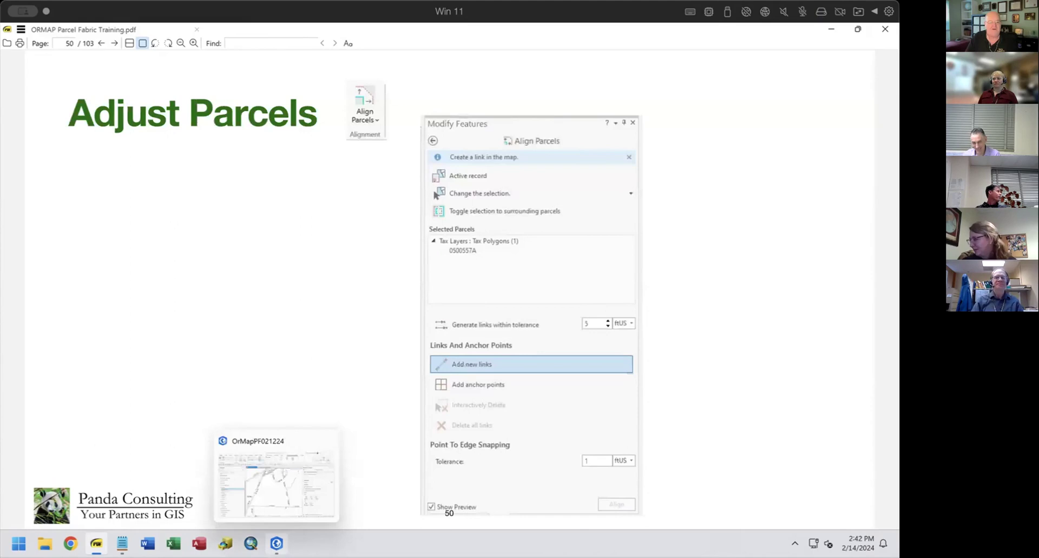
# Switch to ArcGIS Pro and create a new parcel record with its default name over the open area north of the road.
pyautogui.click(276, 543)
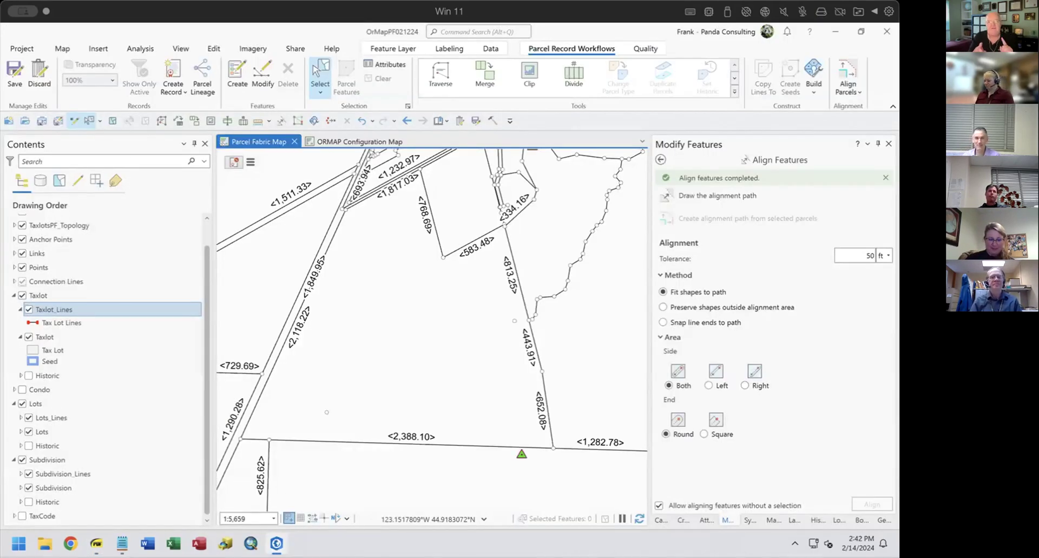
pyautogui.moveTo(306, 410); pyautogui.dragTo(415, 467)
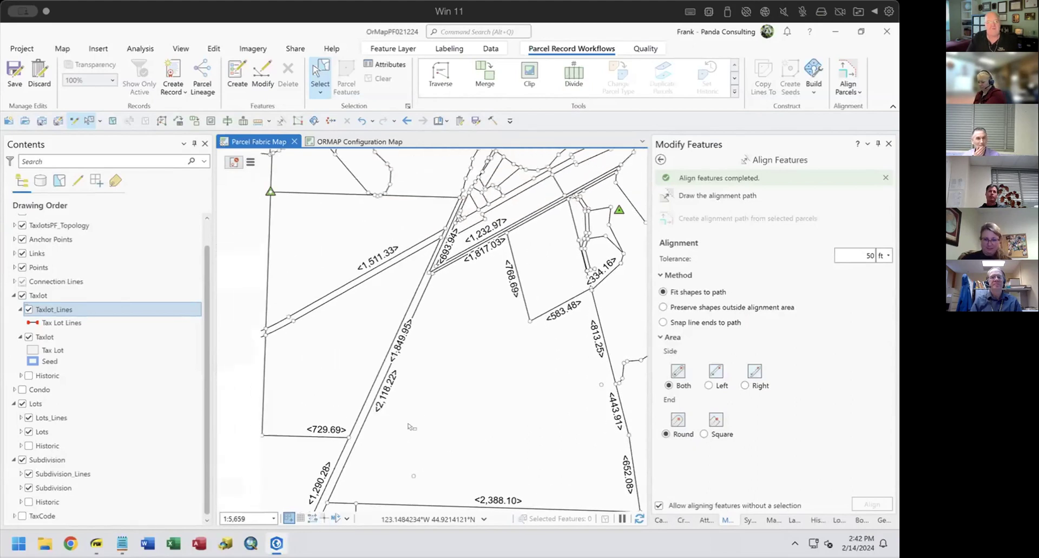
pyautogui.moveTo(347, 246); pyautogui.dragTo(569, 341)
pyautogui.moveTo(450, 179)
pyautogui.mouseDown()
pyautogui.moveTo(433, 295)
pyautogui.moveTo(457, 249)
pyautogui.mouseUp()
pyautogui.moveTo(450, 206); pyautogui.dragTo(453, 297)
pyautogui.scroll(-2, 454, 297)
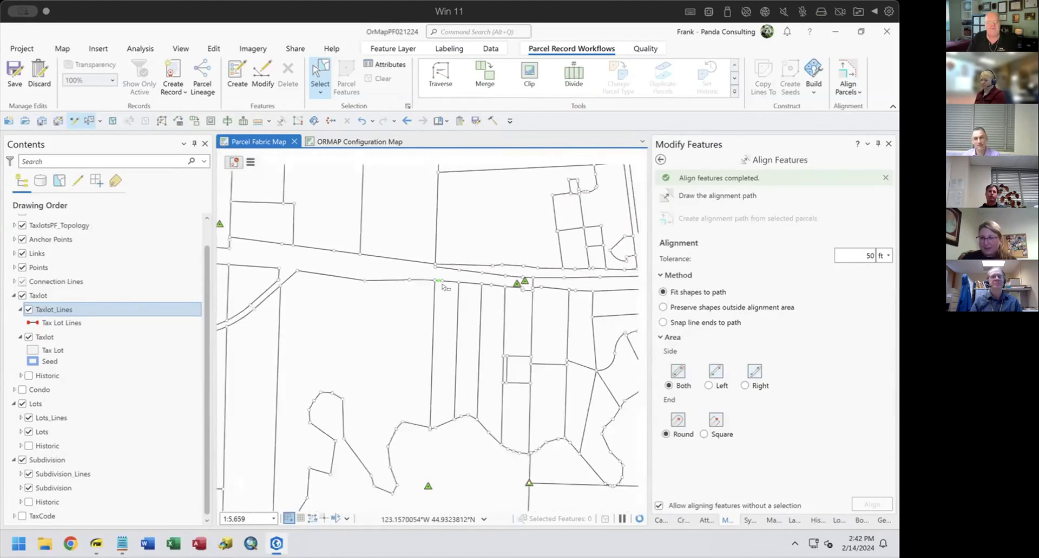
pyautogui.scroll(6, 452, 295)
pyautogui.scroll(-3, 442, 282)
pyautogui.moveTo(447, 249); pyautogui.dragTo(333, 438)
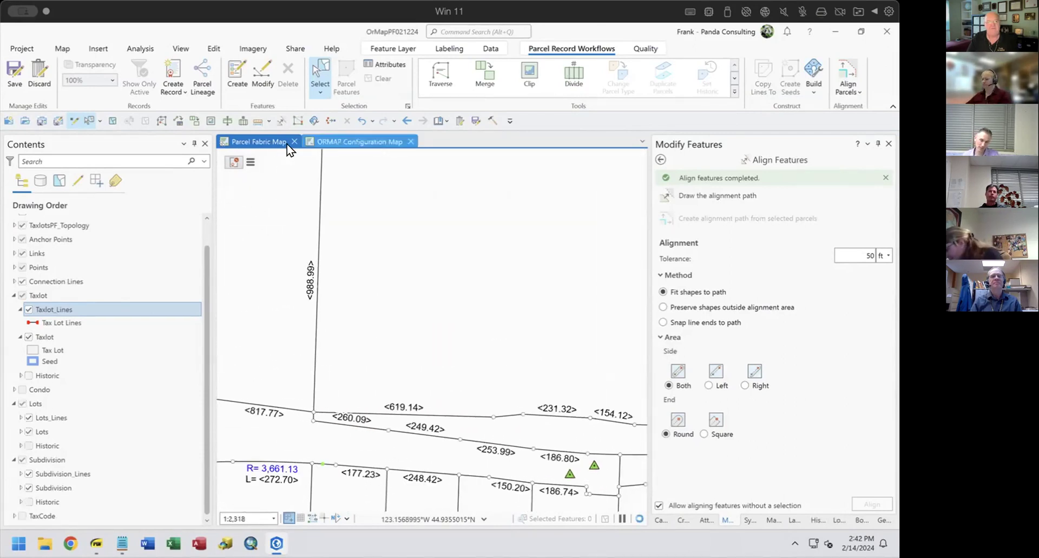
pyautogui.click(250, 162)
pyautogui.click(268, 162)
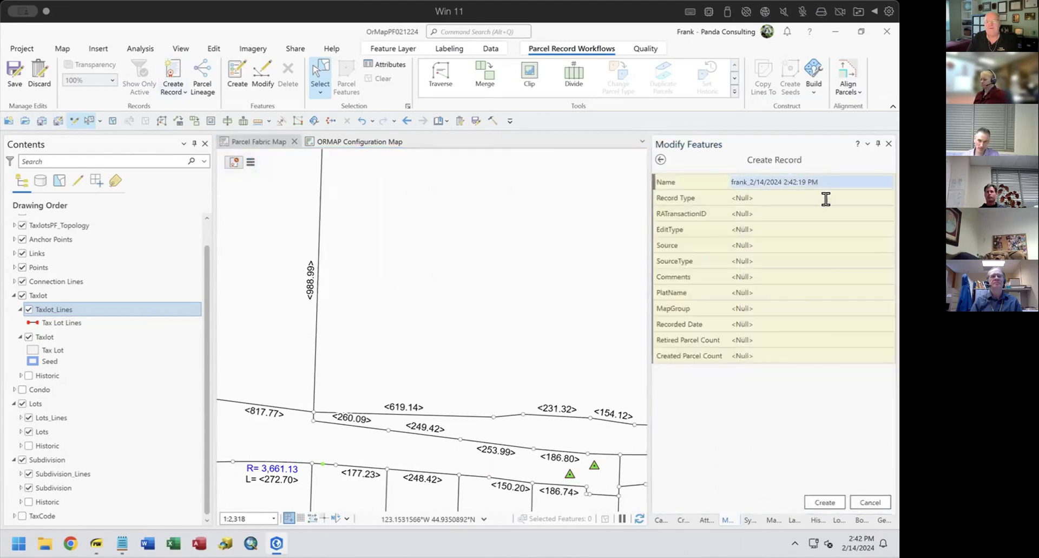
pyautogui.click(819, 495)
pyautogui.click(825, 499)
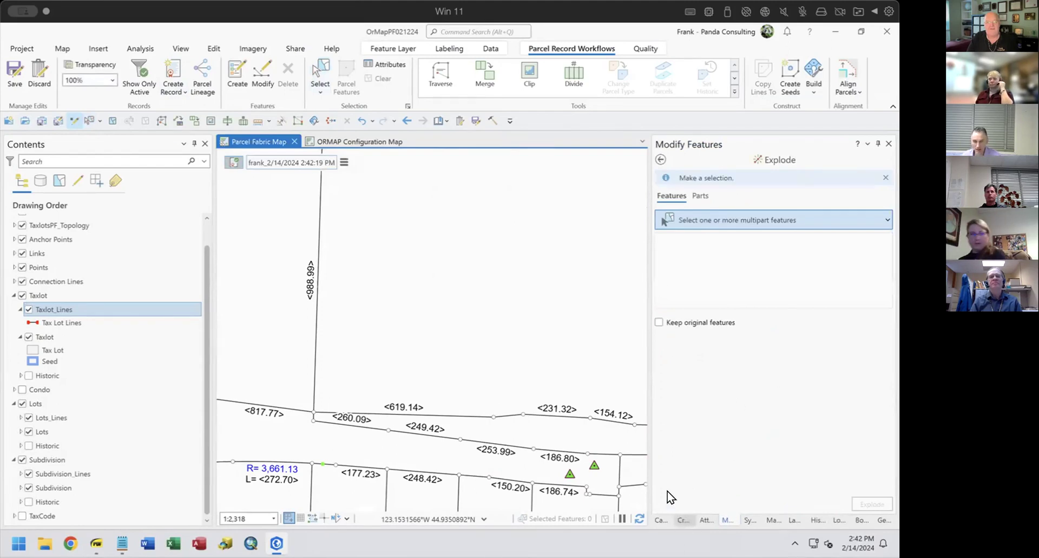
# Draw a four-sided Taxlot polygon just east of the 988.99 line and north of the 619.14 line.
pyautogui.click(684, 517)
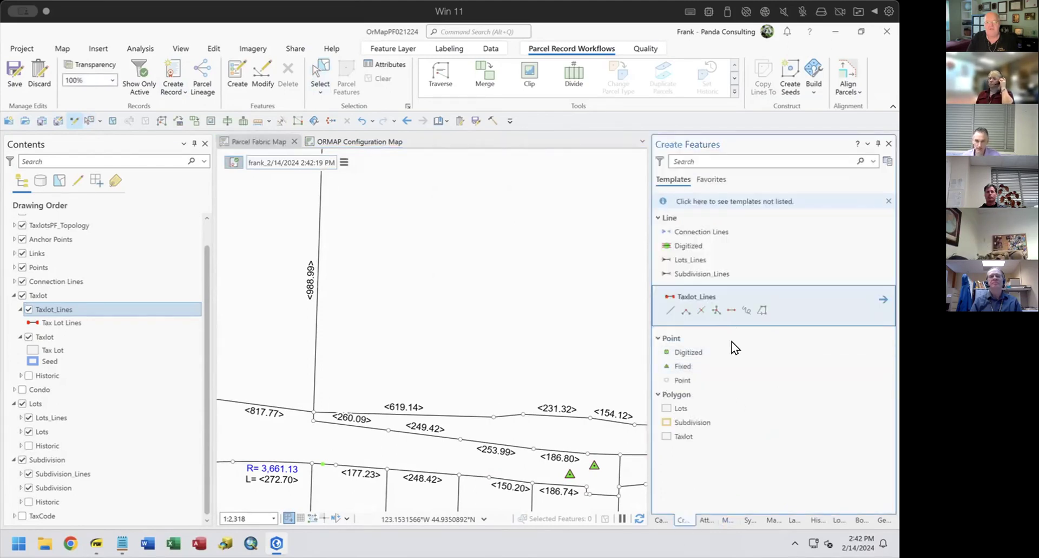
pyautogui.click(667, 435)
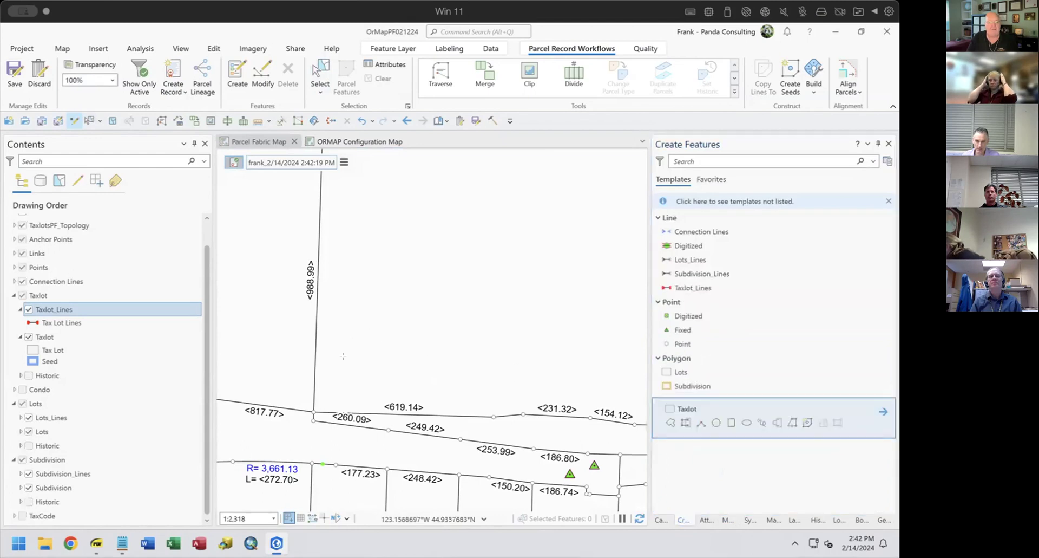
pyautogui.click(324, 398)
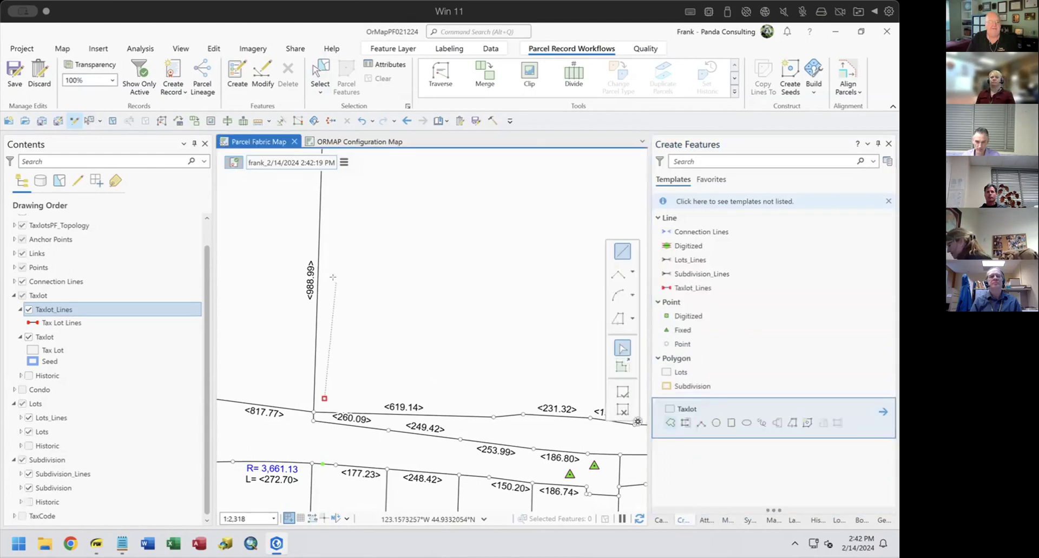
pyautogui.click(476, 259)
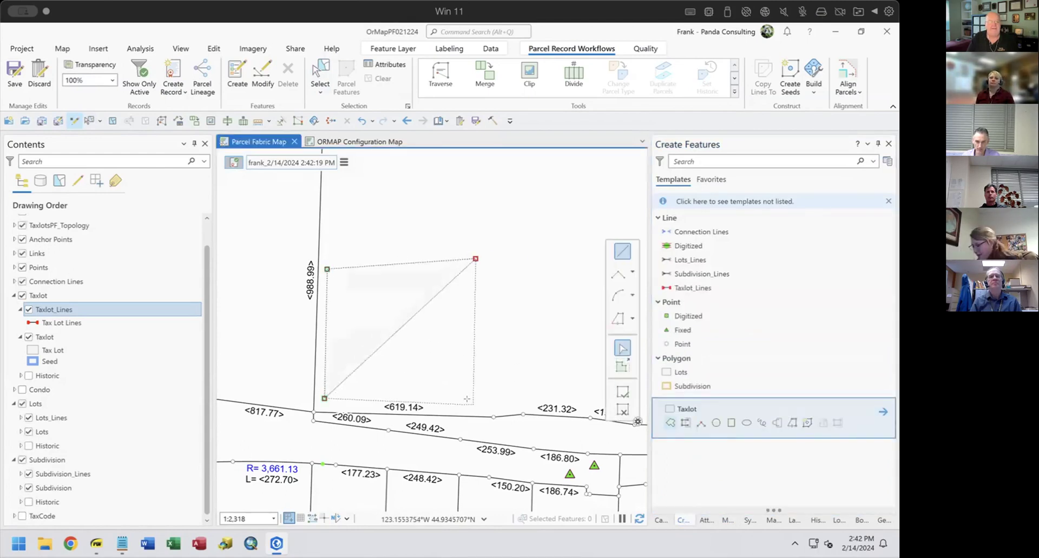
pyautogui.click(474, 404)
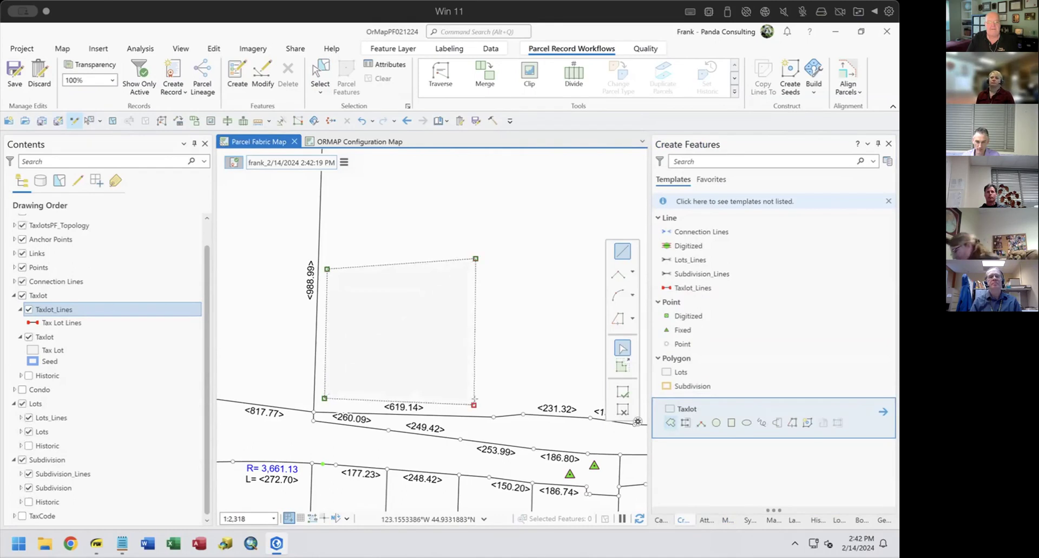
pyautogui.click(623, 397)
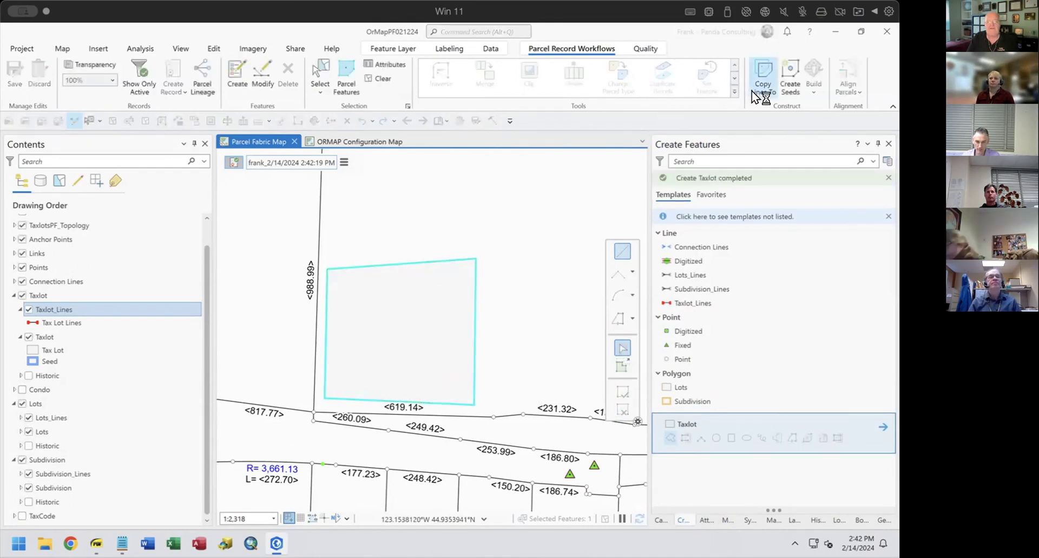
# Build the active record to generate the new taxlot's boundary lines and points.
pyautogui.click(814, 91)
pyautogui.click(817, 108)
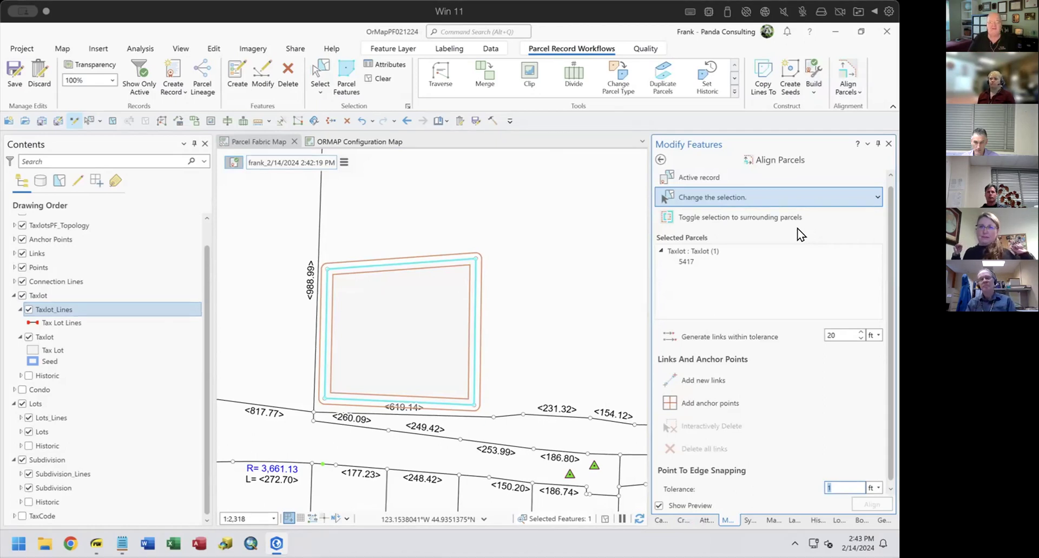
# Leave Align Parcels for the Transform tool and select all features in the active record as its input.
pyautogui.moveTo(751, 311); pyautogui.dragTo(753, 275)
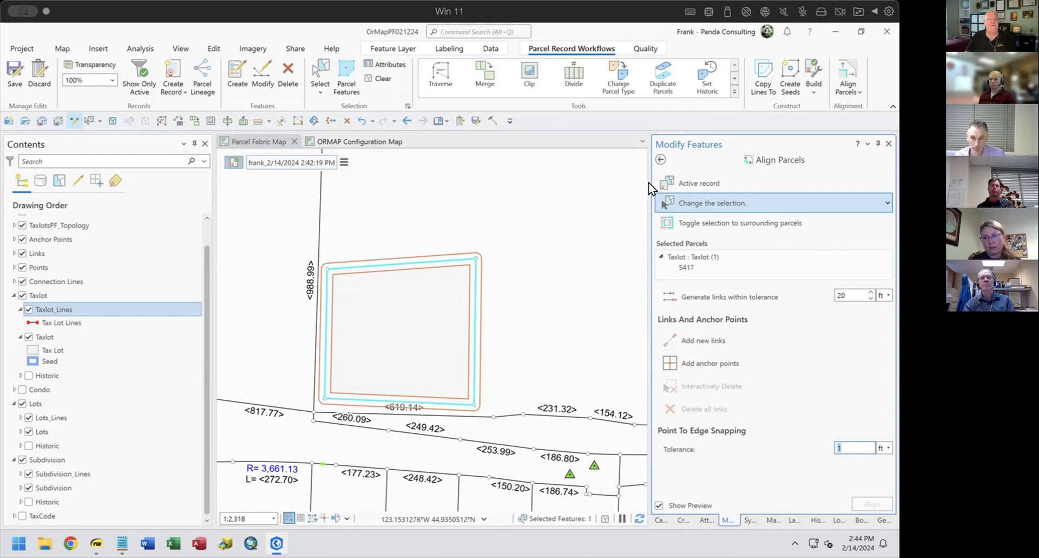
pyautogui.click(660, 159)
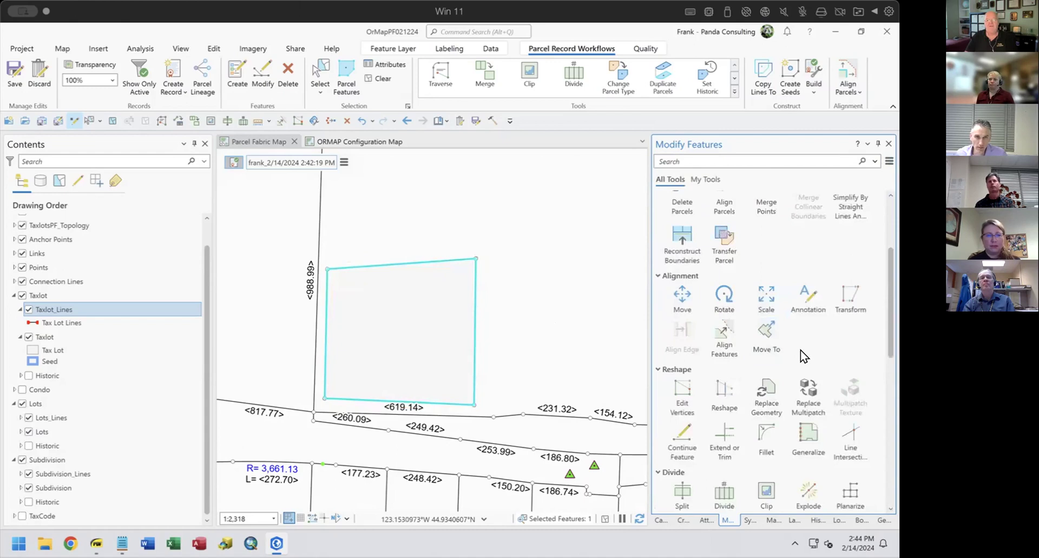
pyautogui.click(838, 293)
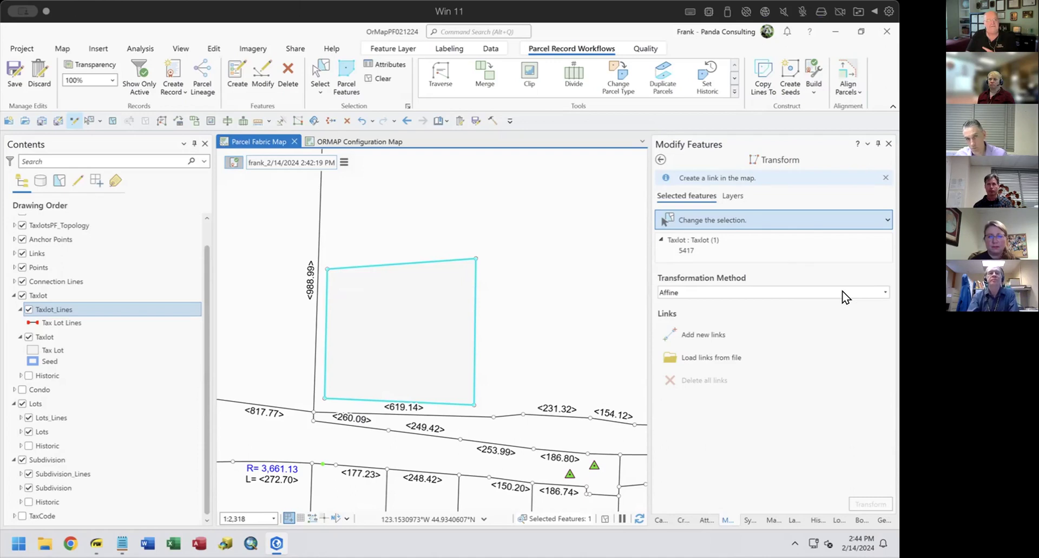
pyautogui.click(345, 162)
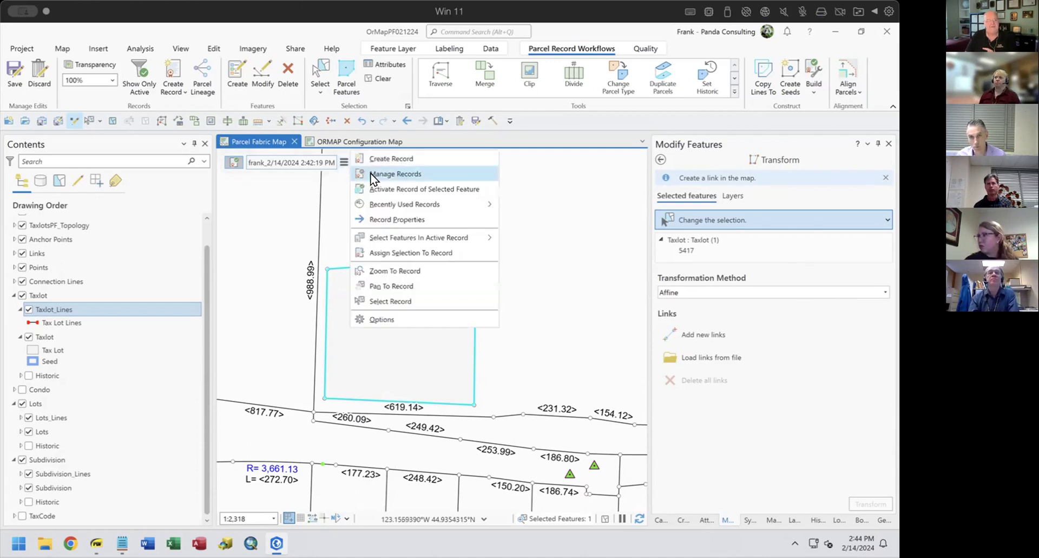
pyautogui.moveTo(398, 231)
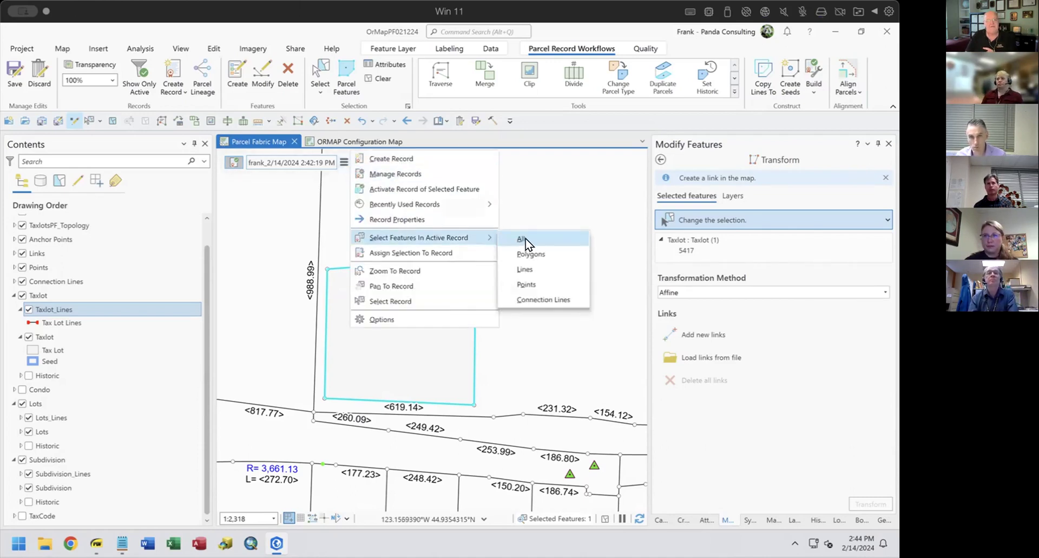
pyautogui.click(523, 239)
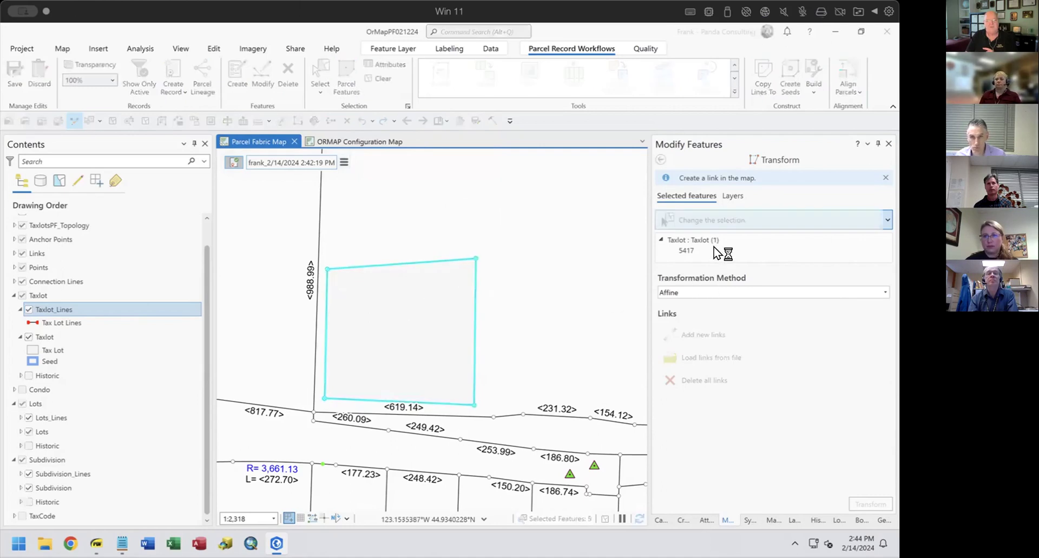
pyautogui.click(661, 224)
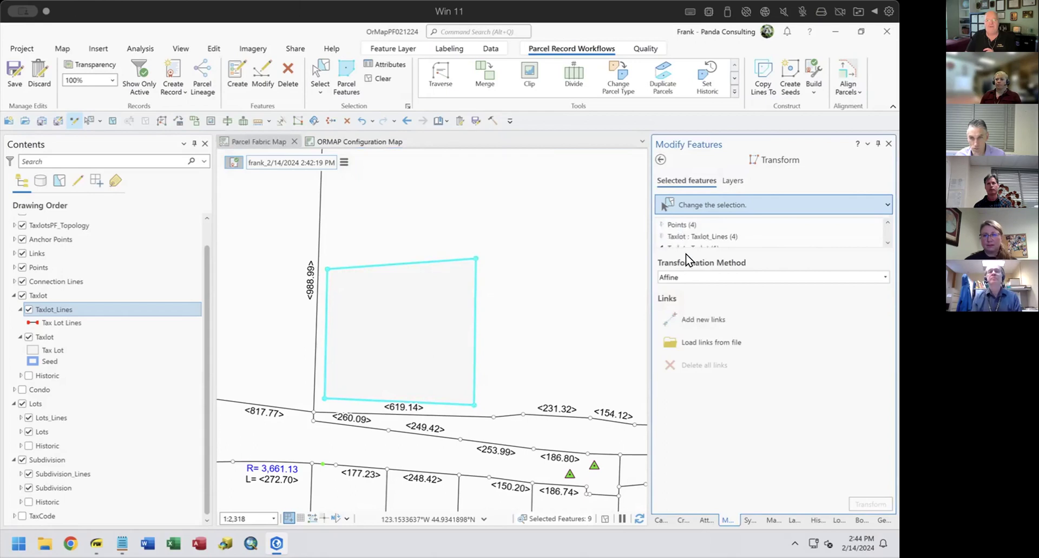
pyautogui.moveTo(773, 248); pyautogui.dragTo(773, 306)
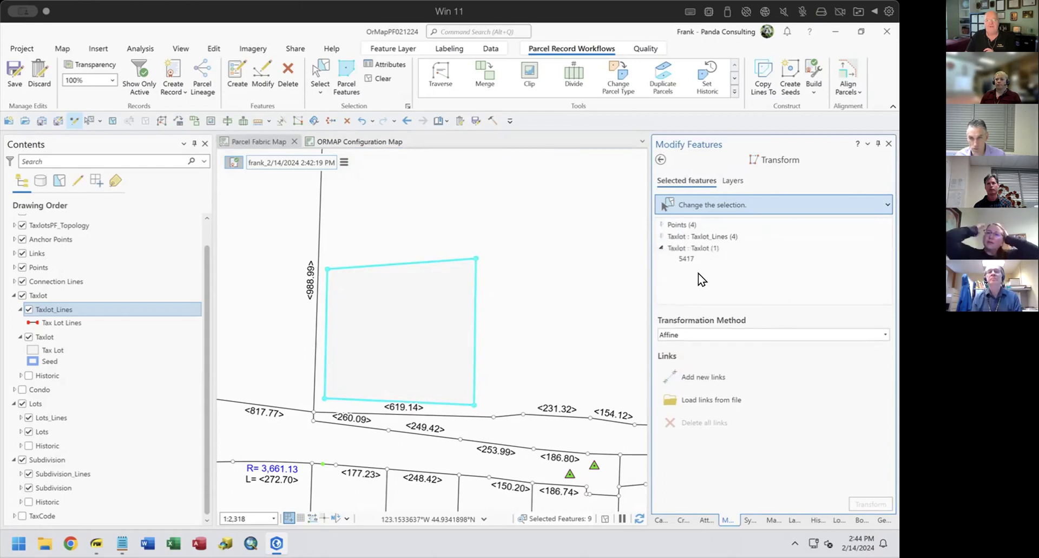
pyautogui.click(660, 247)
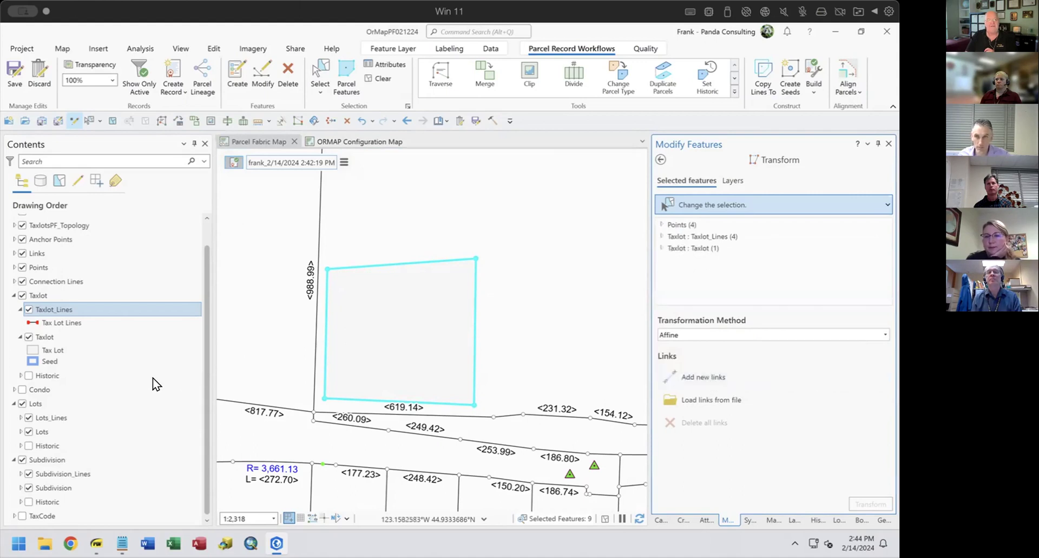
# Highlight the Anchor Points and Links layers in the map's layer list.
pyautogui.scroll(2, 80, 284)
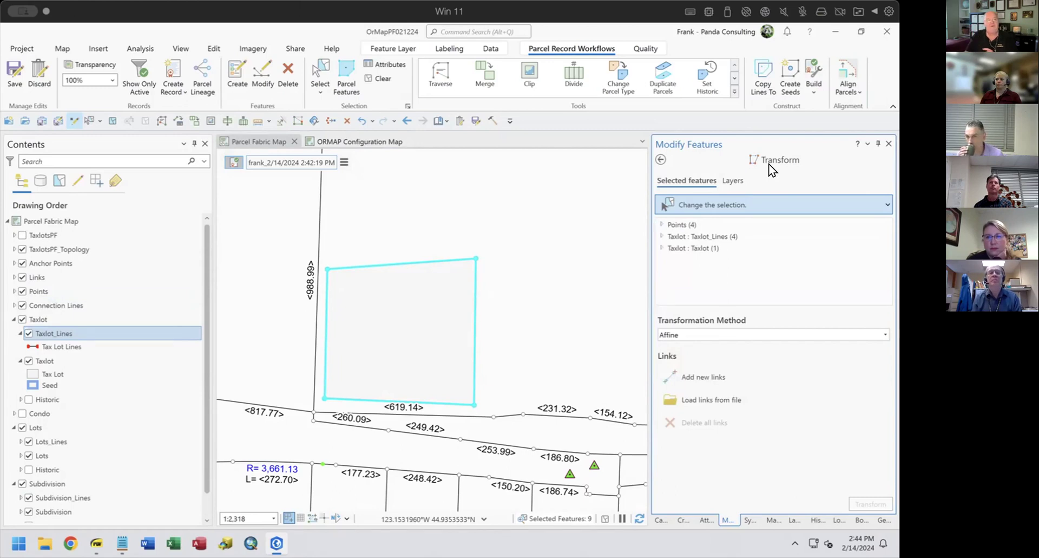
pyautogui.click(54, 258)
pyautogui.keyDown('ctrl'); pyautogui.click(41, 276); pyautogui.keyUp('ctrl')
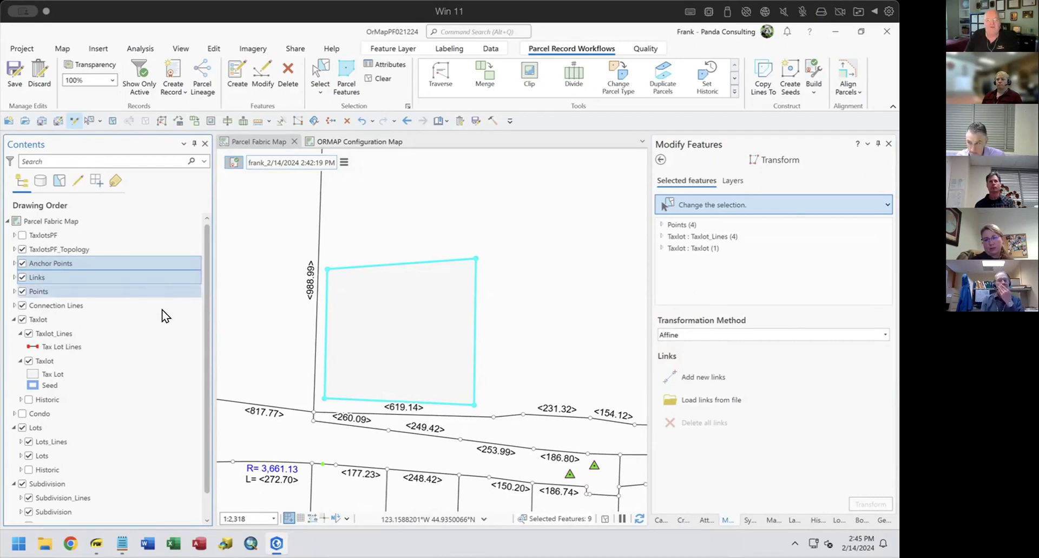
# Add three links snapping the taxlot's southwest, northwest and southeast corners to the adjacent 988.99 and 619.14 boundary lines.
pyautogui.click(669, 375)
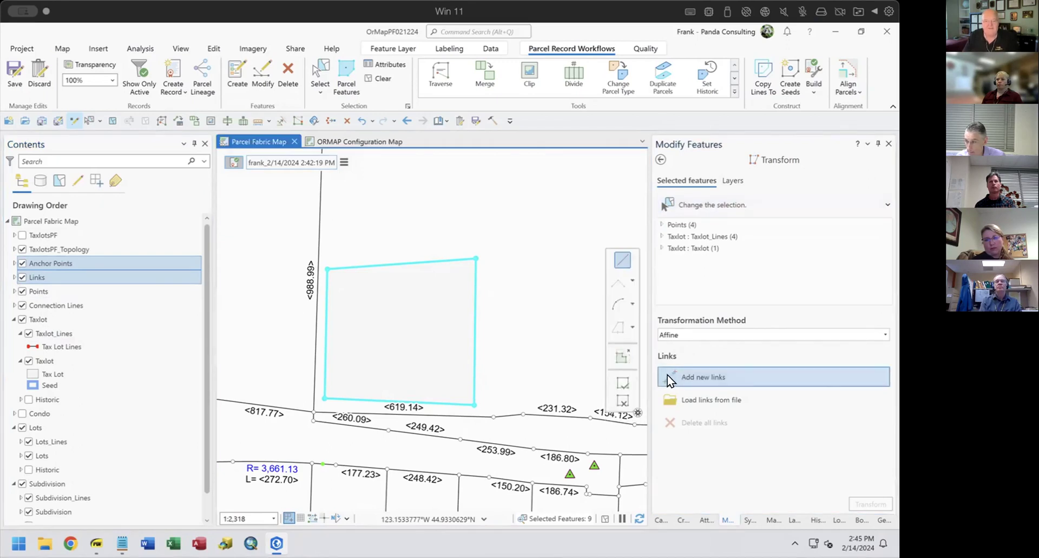
pyautogui.click(324, 398)
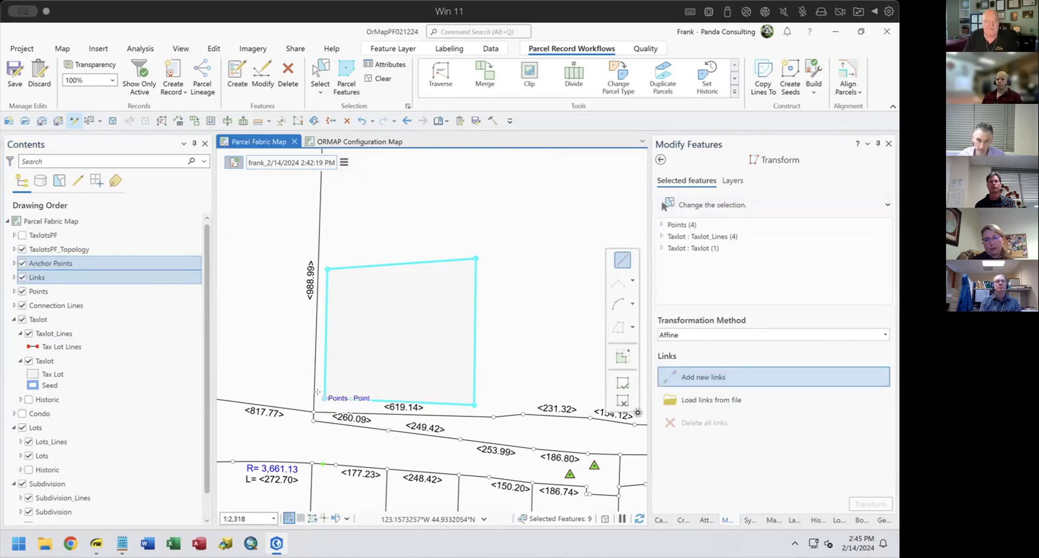
pyautogui.click(318, 431)
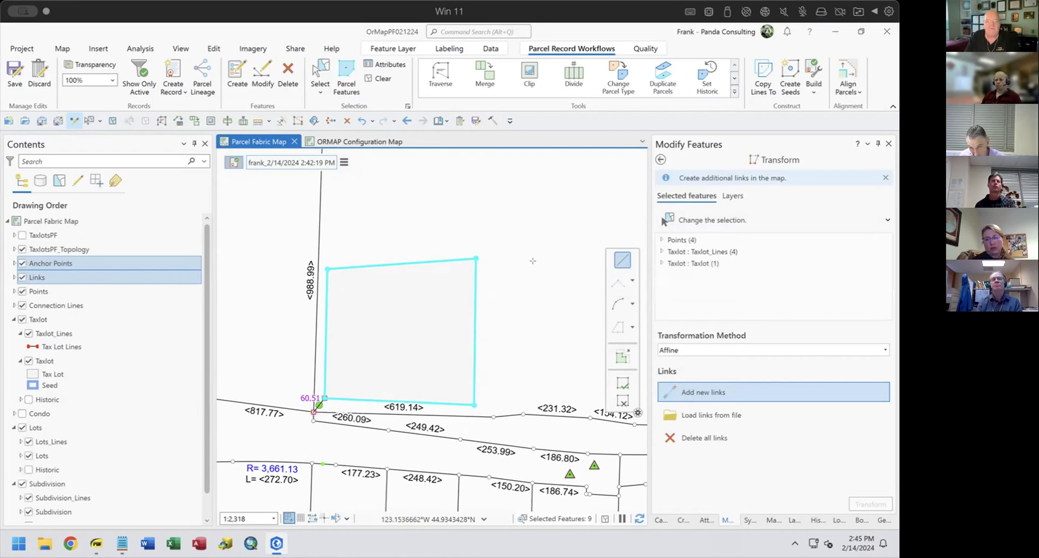
pyautogui.click(319, 268)
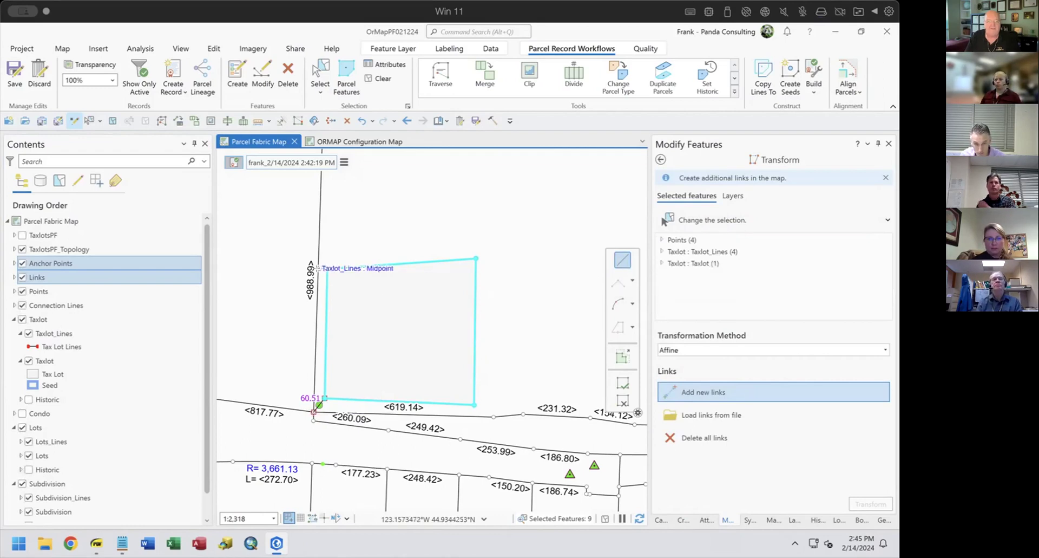
pyautogui.click(325, 268)
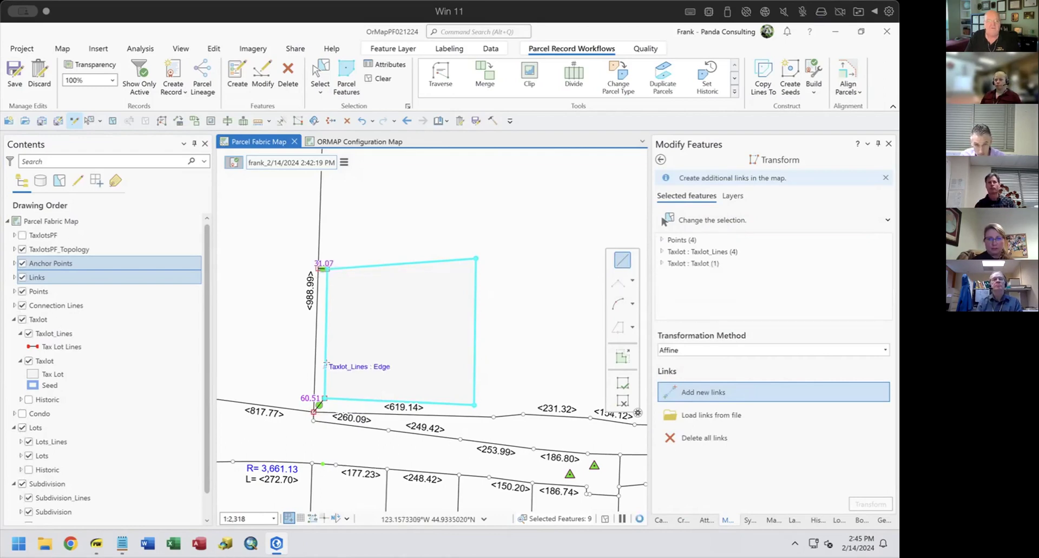
pyautogui.click(467, 409)
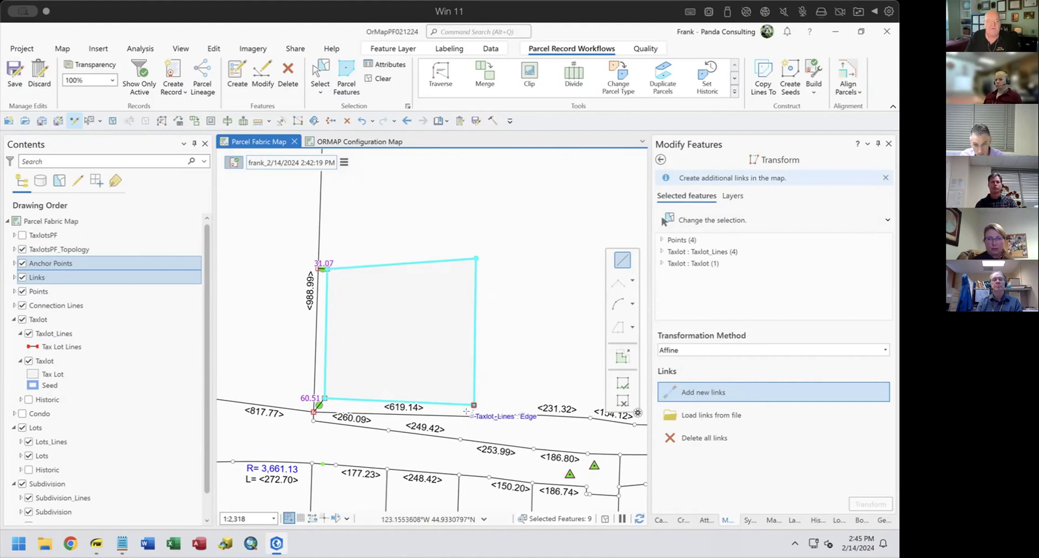
pyautogui.click(472, 416)
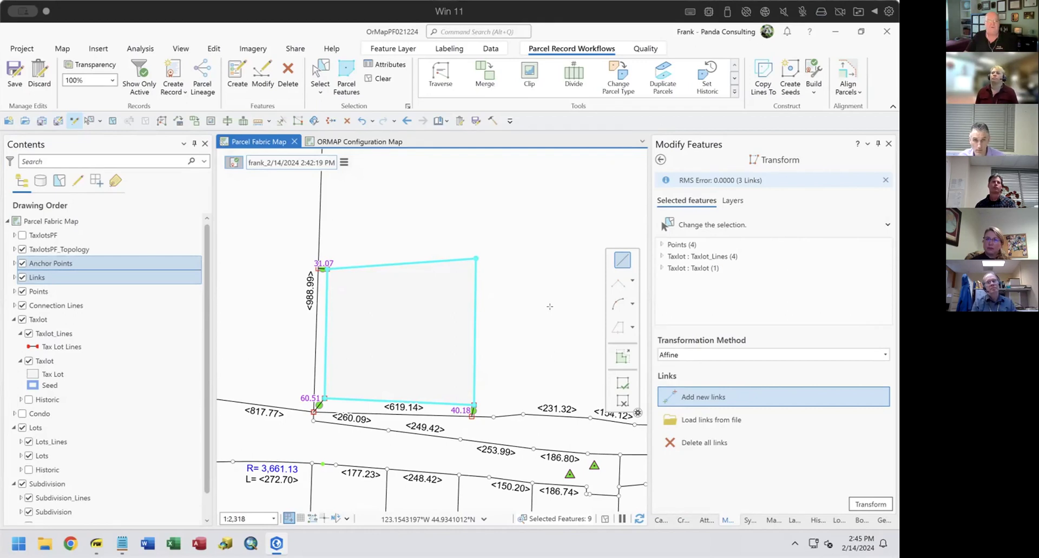
# Review the transformation methods, try the Affine transform on the linked taxlot features, and undo it.
pyautogui.click(883, 352)
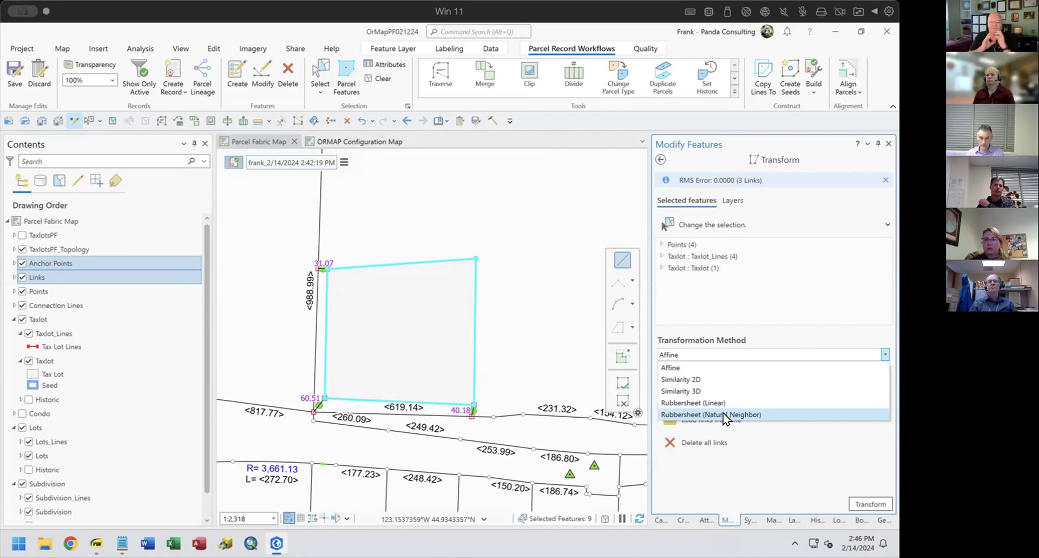
pyautogui.click(696, 348)
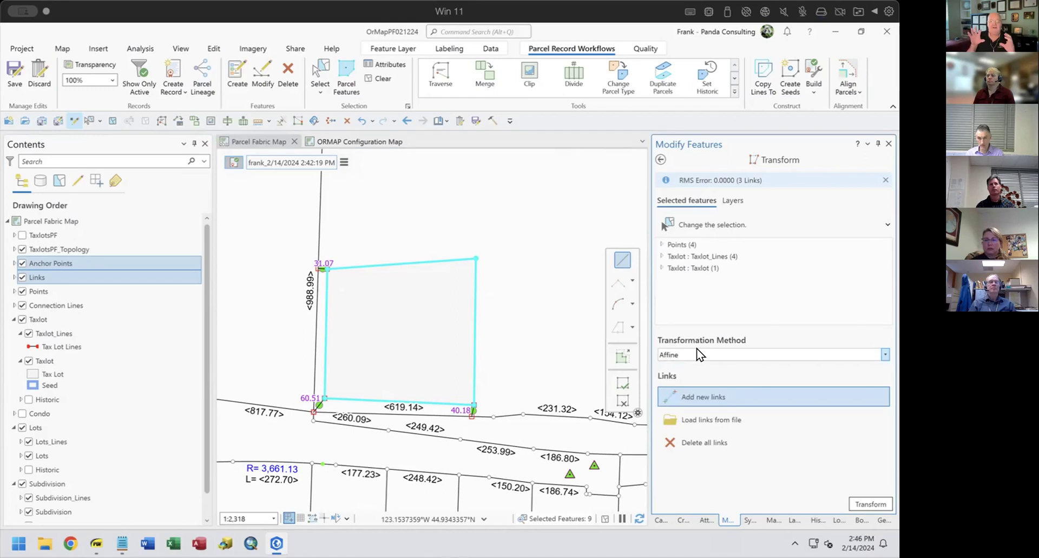
pyautogui.click(875, 500)
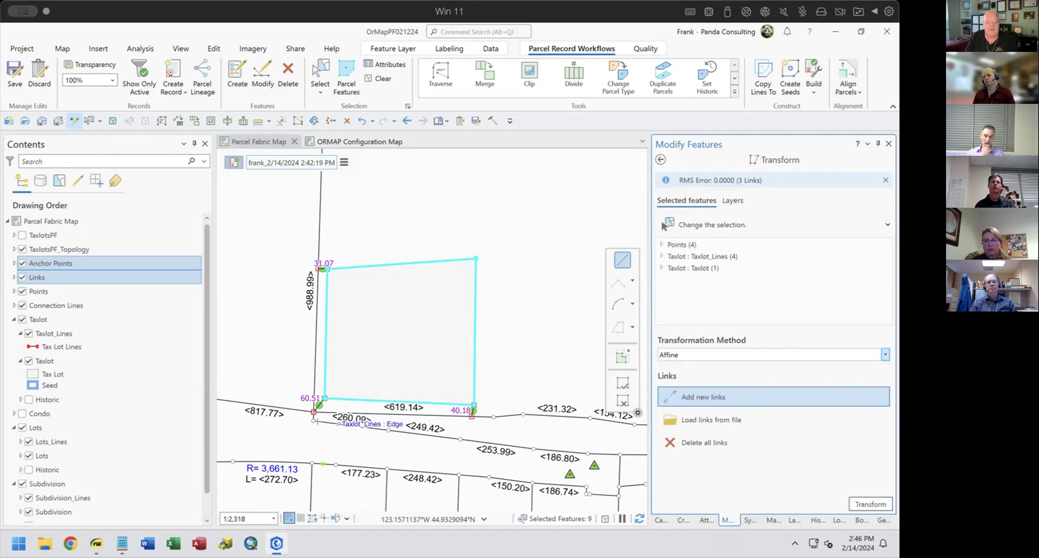
pyautogui.click(866, 500)
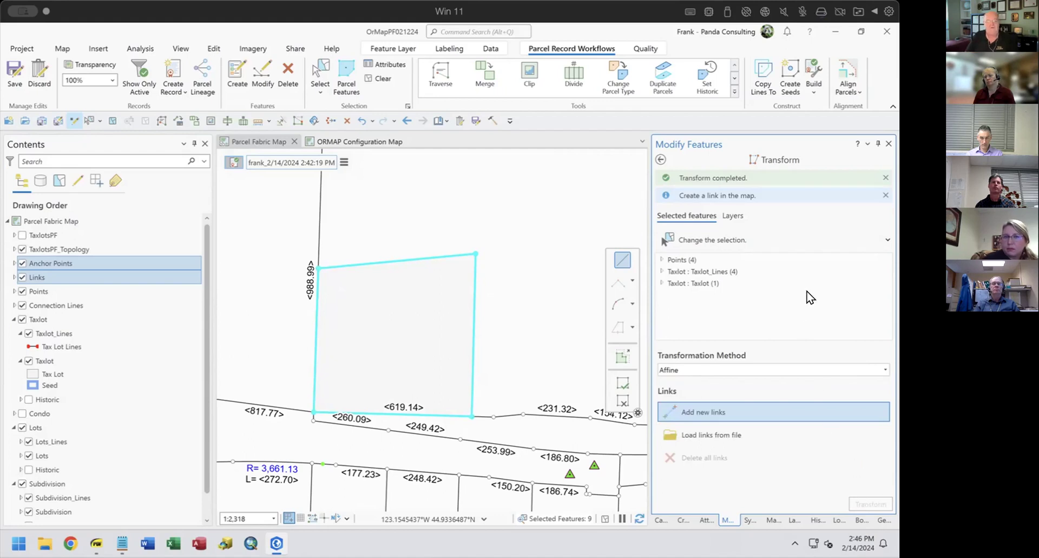
pyautogui.click(359, 121)
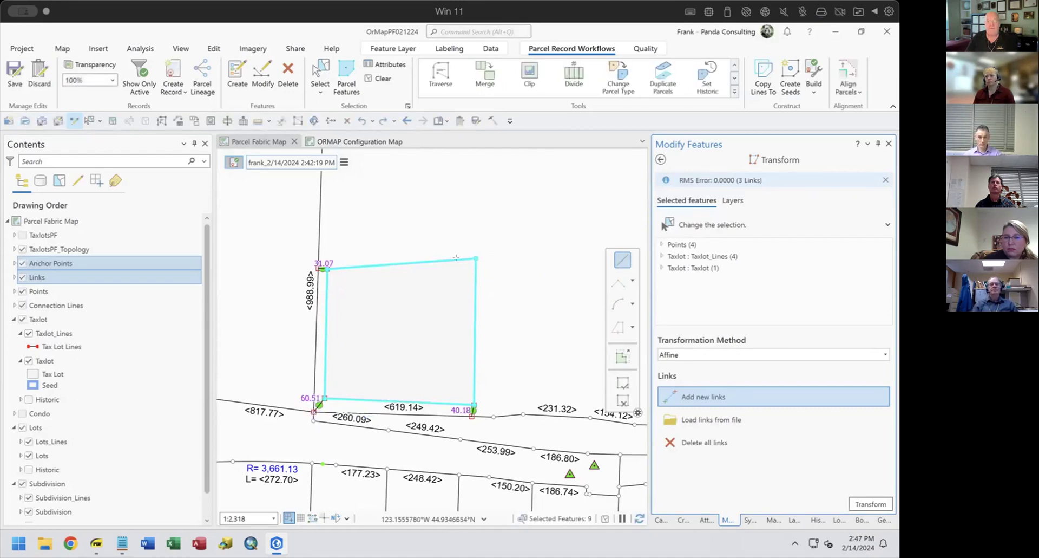
# Try a Similarity 2D transform on the linked taxlot, inspect its southwest corner fit, and undo it.
pyautogui.click(677, 357)
pyautogui.click(690, 378)
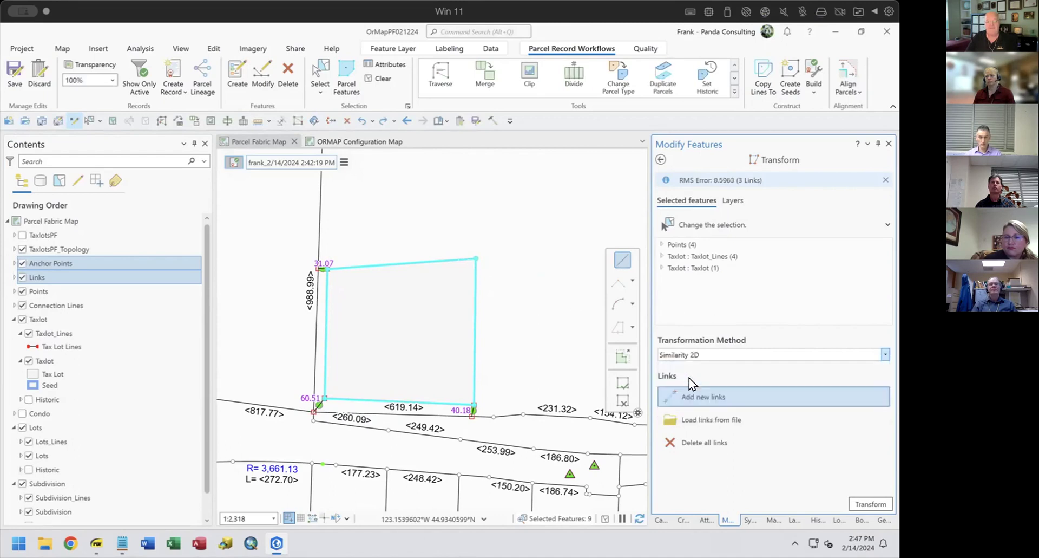
pyautogui.click(863, 503)
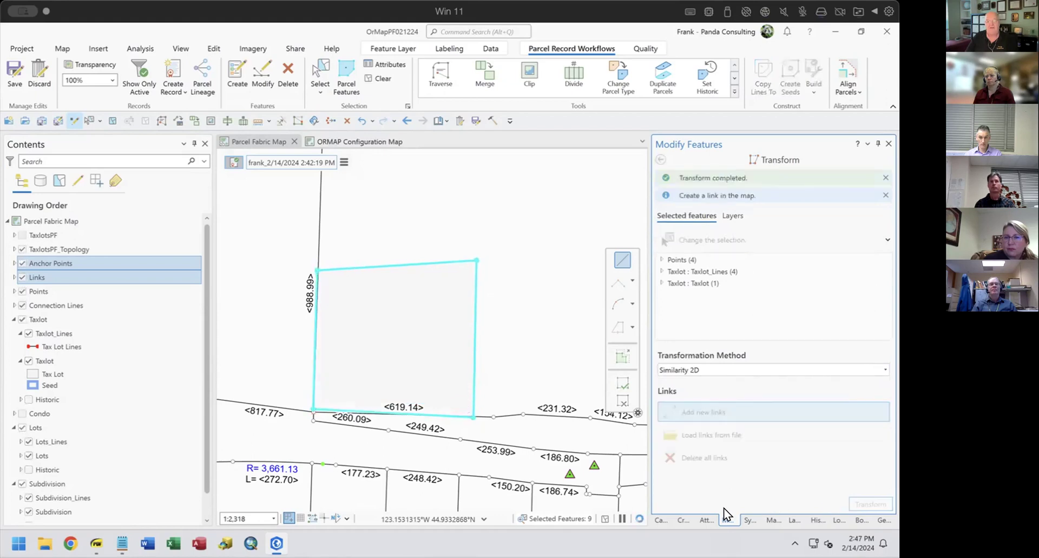
pyautogui.scroll(4, 297, 413)
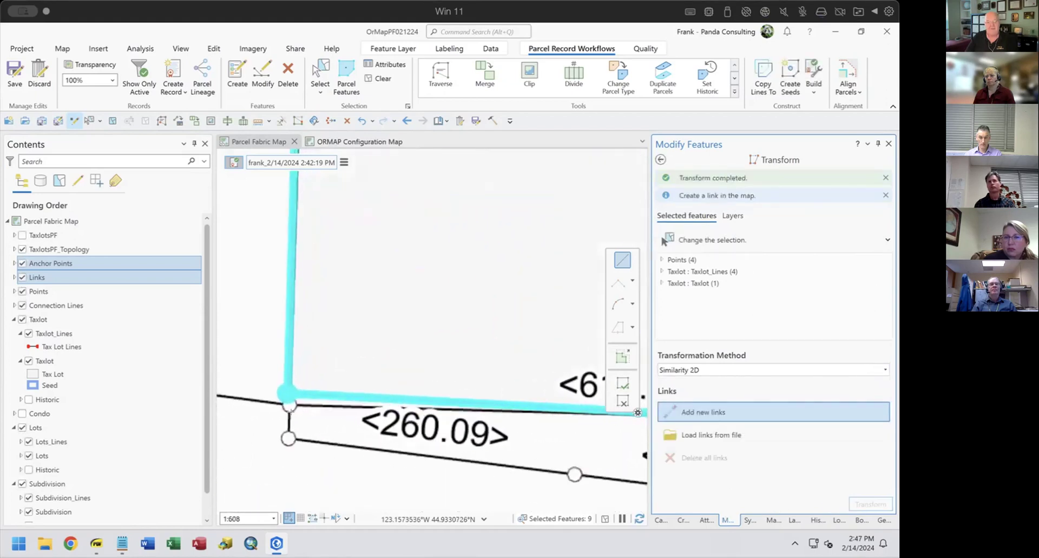
pyautogui.scroll(-4, 319, 403)
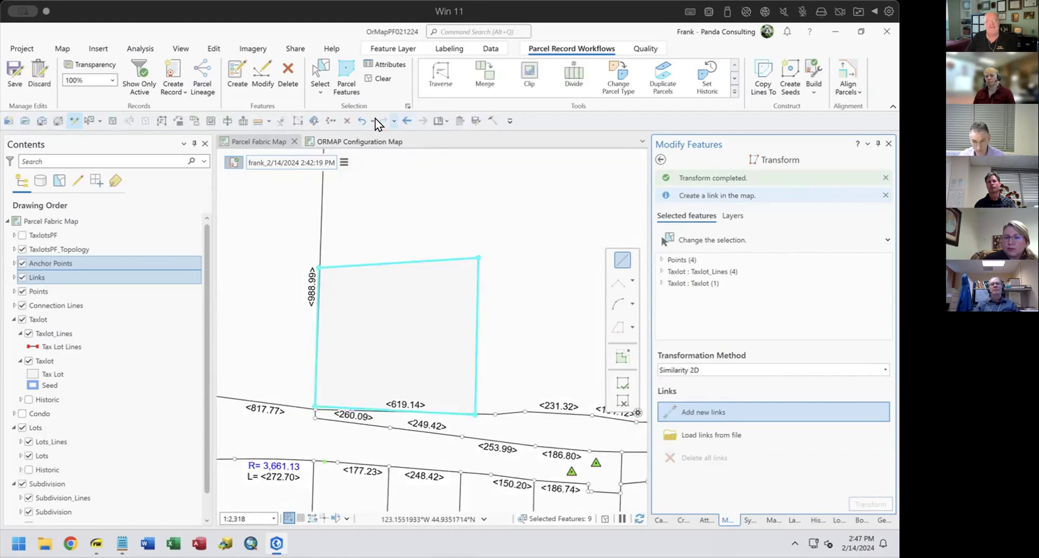
pyautogui.click(361, 122)
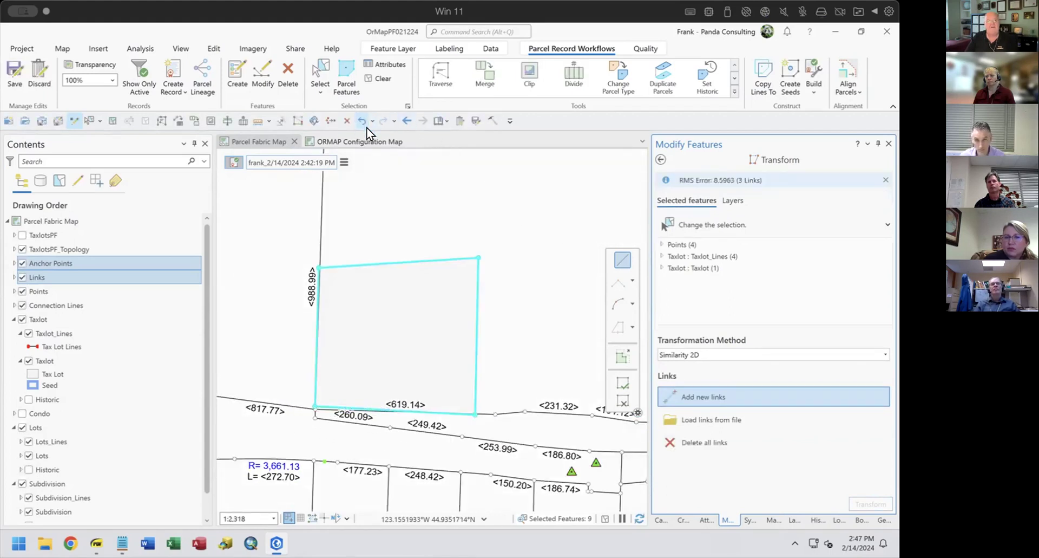
# Try a Rubbersheet (Linear) transform on the linked taxlot, inspect its southeast corner fit, and undo it.
pyautogui.click(722, 353)
pyautogui.click(722, 398)
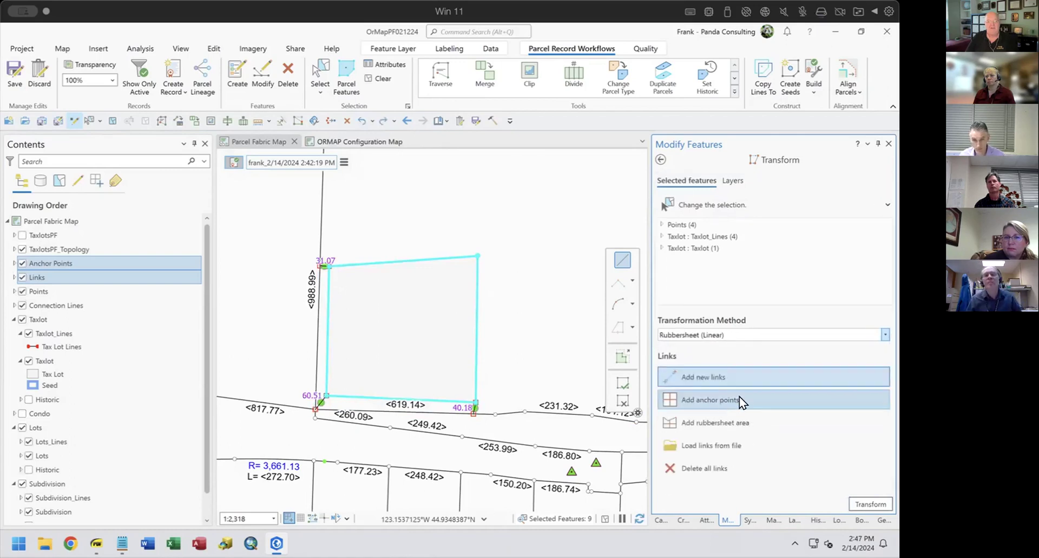
pyautogui.click(865, 504)
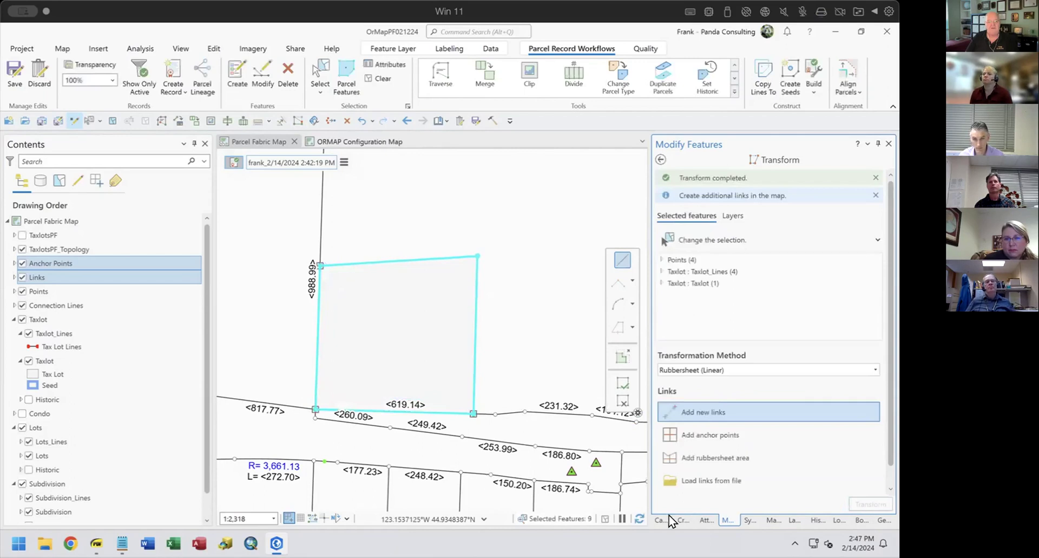
pyautogui.scroll(8, 479, 431)
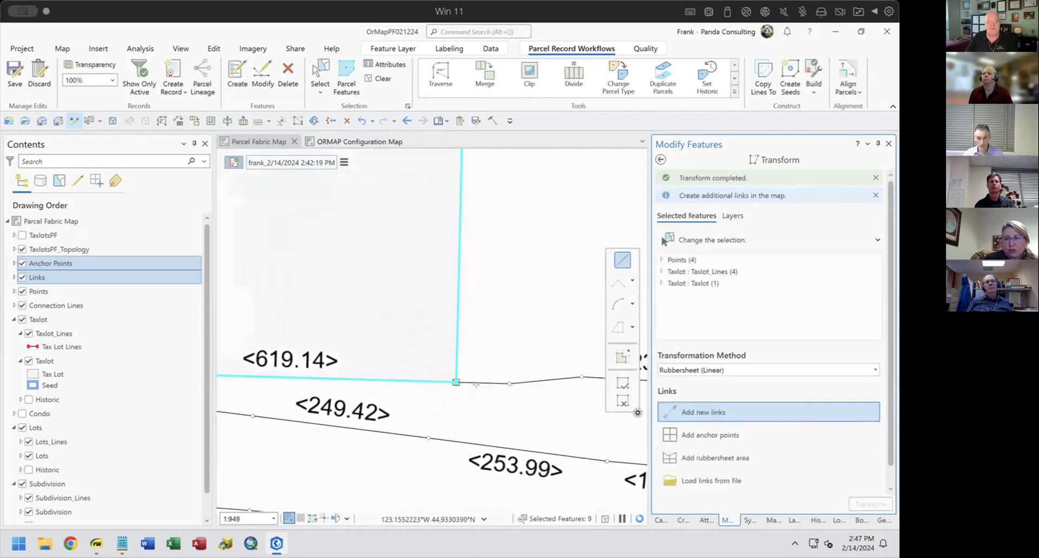
pyautogui.scroll(-10, 401, 380)
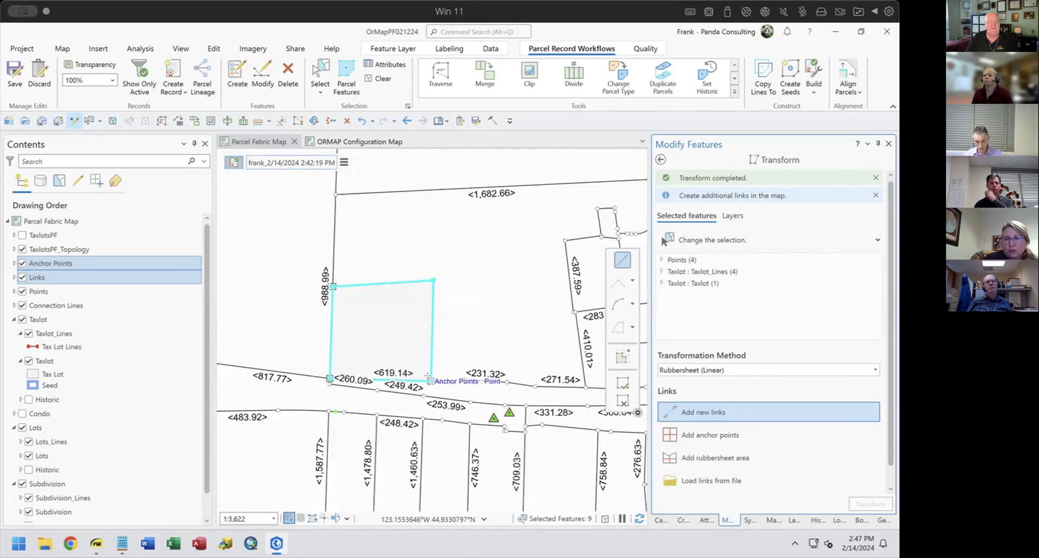
pyautogui.click(359, 118)
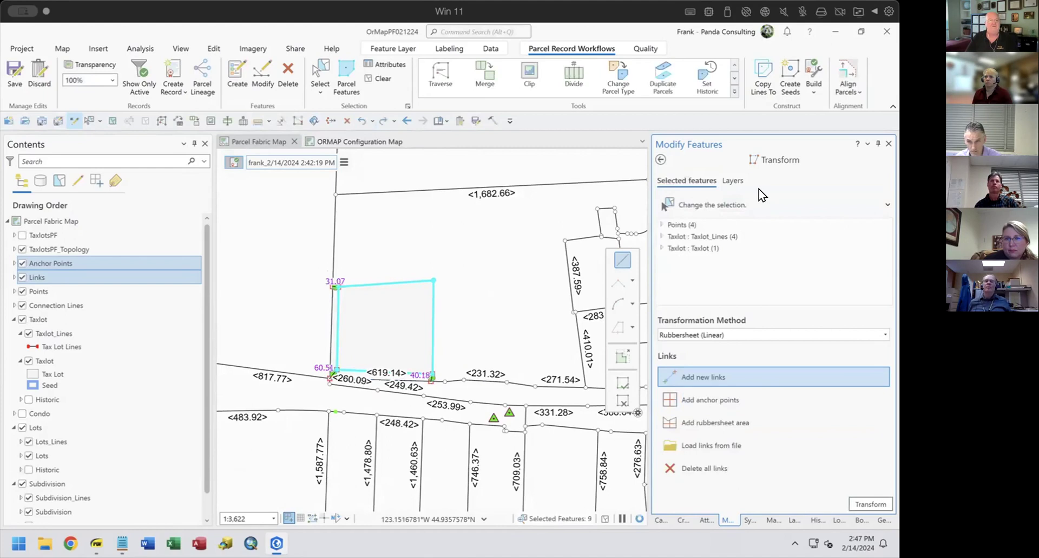
# Review the transformation methods, set the method to Affine, and exit the Transform tool.
pyautogui.click(742, 334)
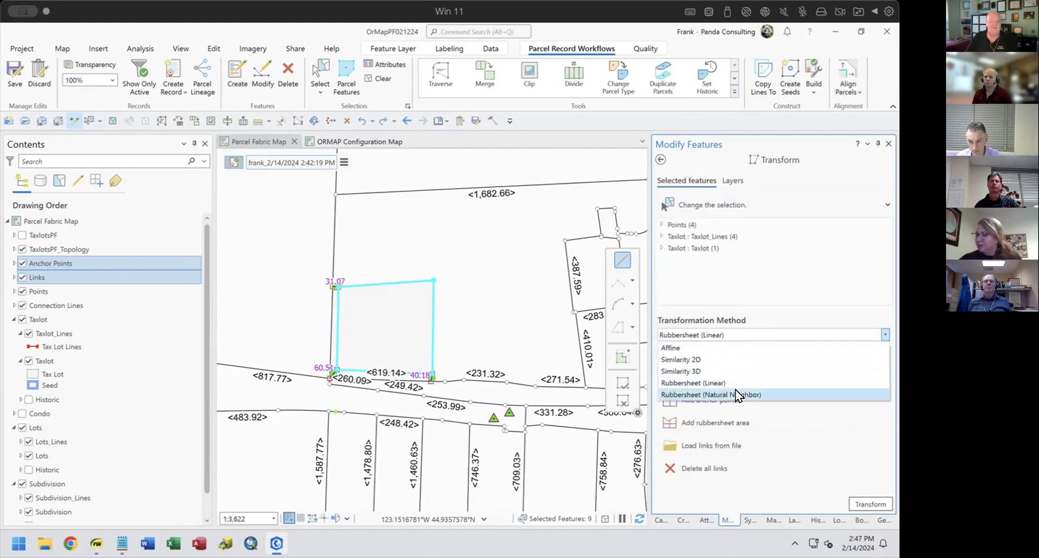
pyautogui.click(730, 330)
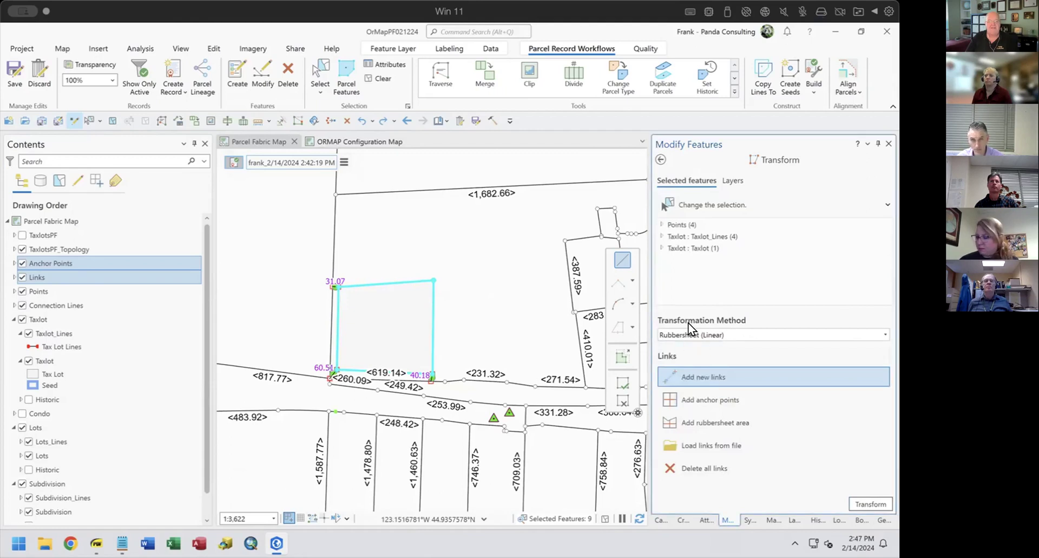
pyautogui.click(882, 334)
pyautogui.click(687, 350)
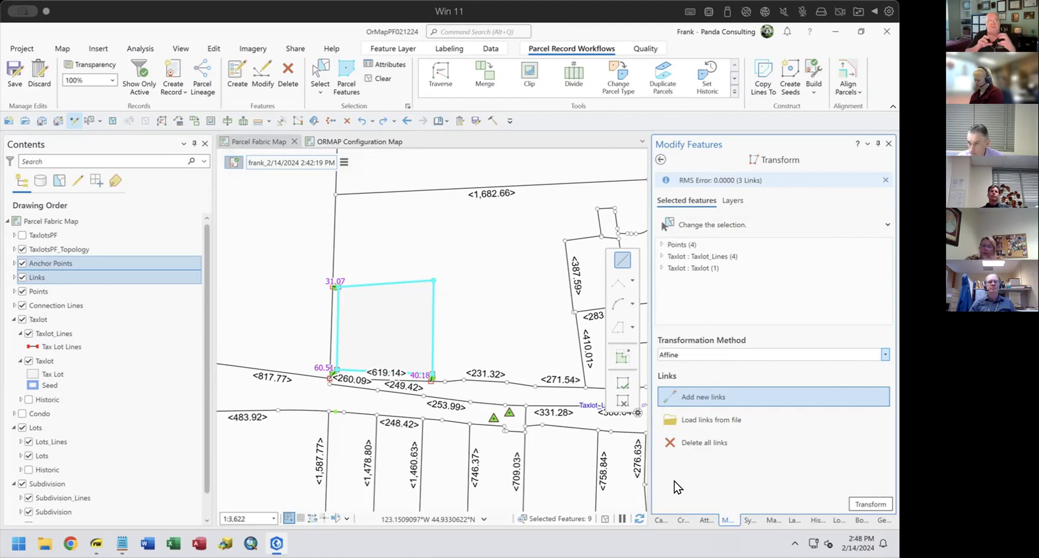
pyautogui.click(661, 160)
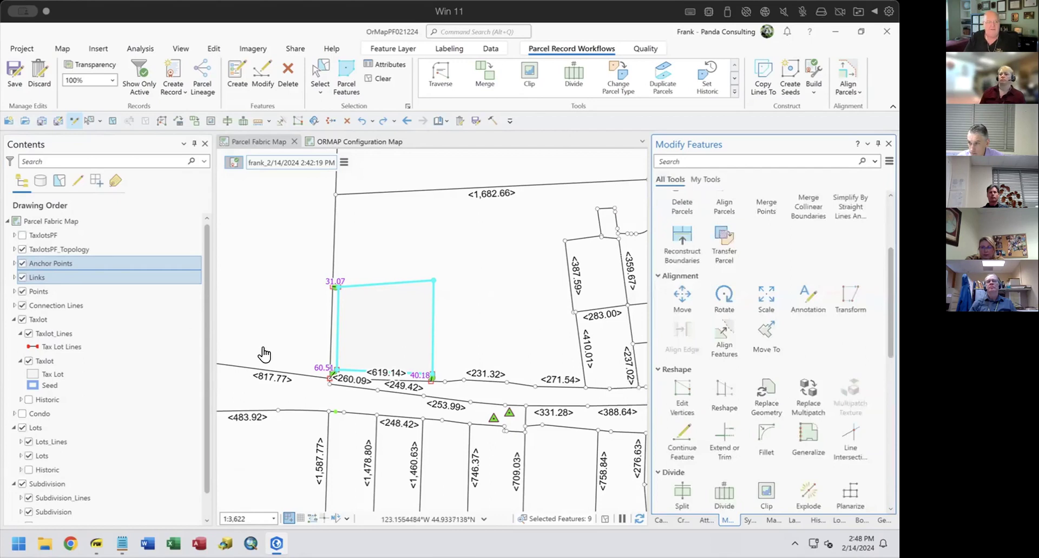
# Clear the current selection, select all features in the Links layer, and delete them.
pyautogui.click(41, 275)
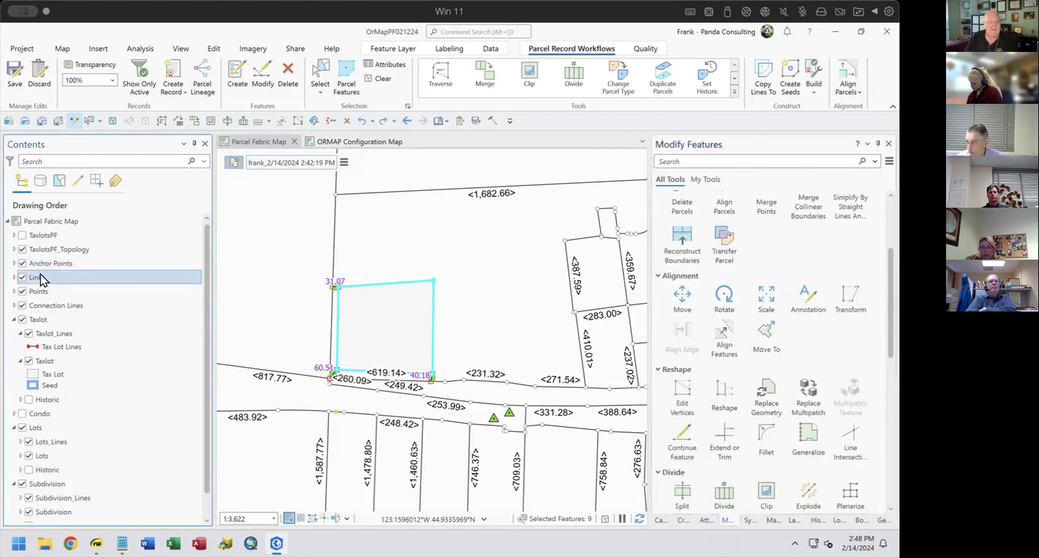
pyautogui.rightClick(40, 275)
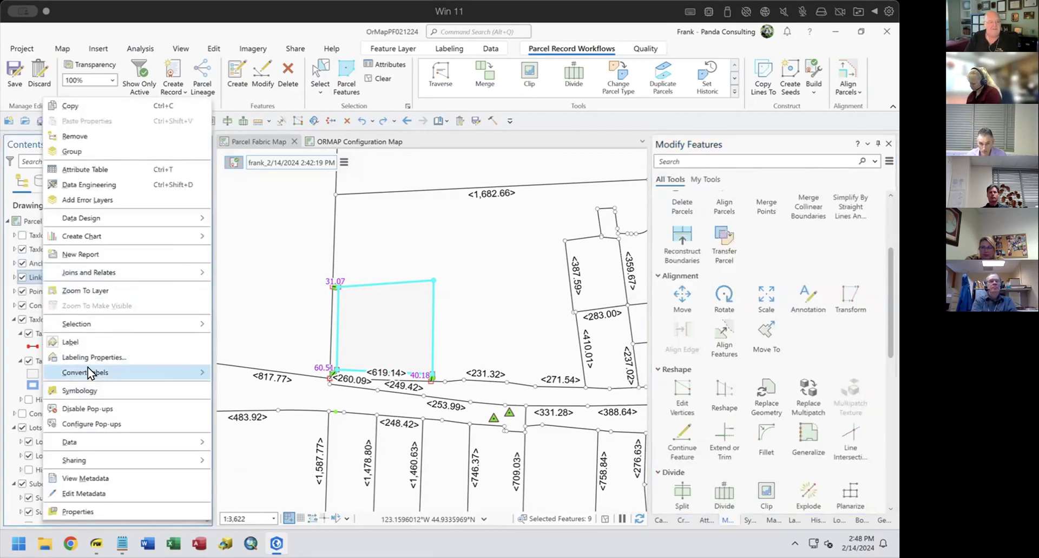
pyautogui.moveTo(86, 320)
pyautogui.click(245, 388)
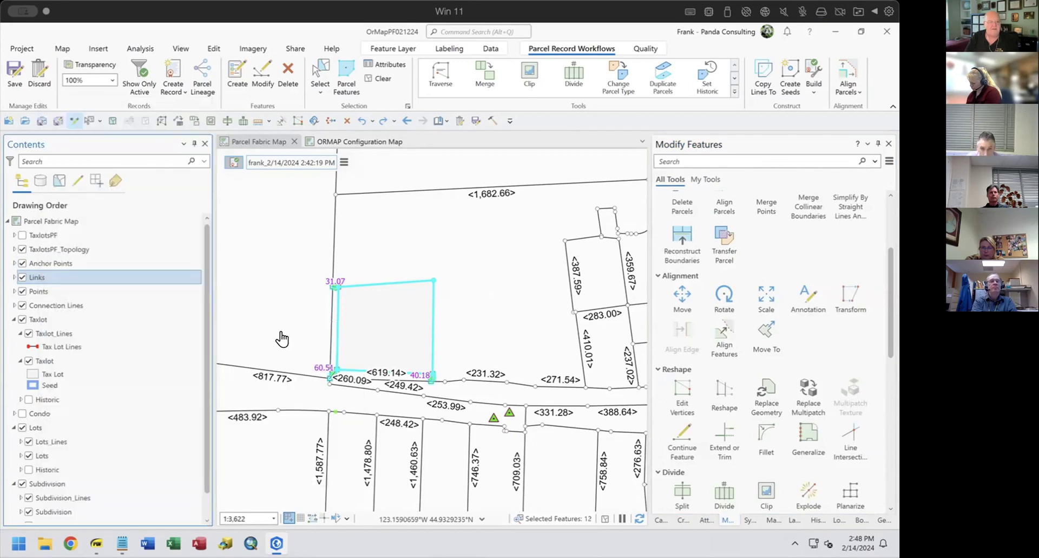
pyautogui.click(387, 80)
pyautogui.rightClick(58, 275)
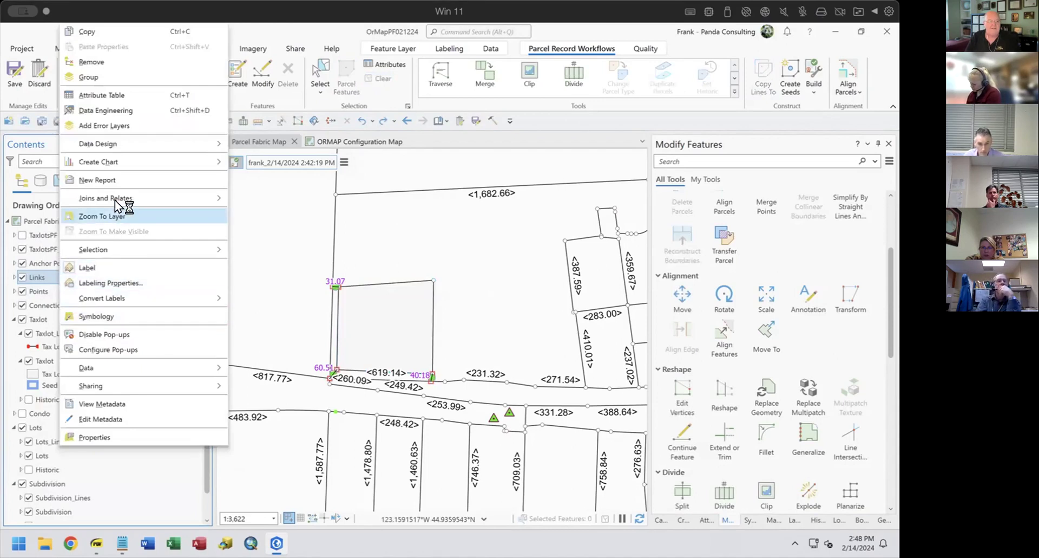
pyautogui.moveTo(108, 249)
pyautogui.click(255, 315)
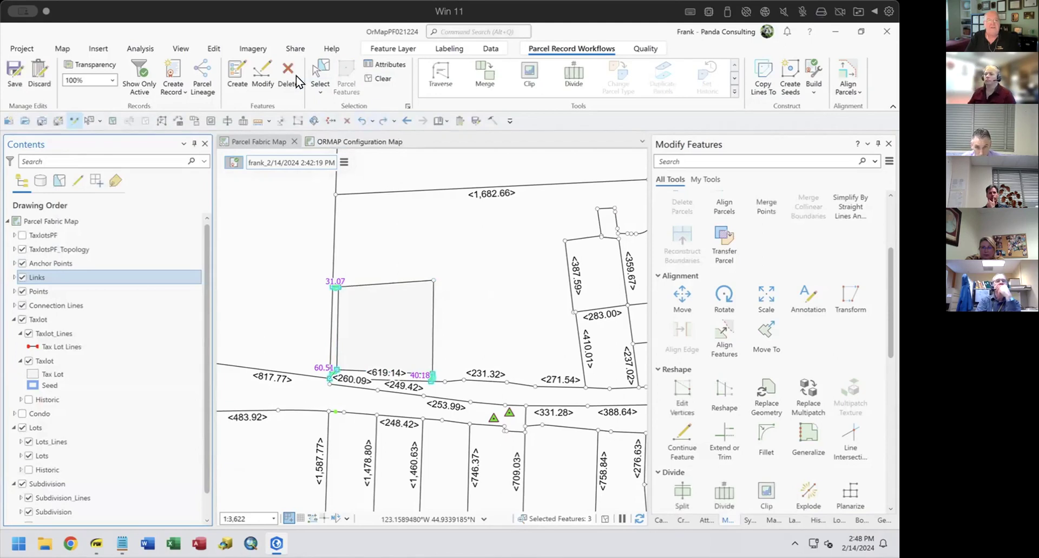
pyautogui.click(287, 70)
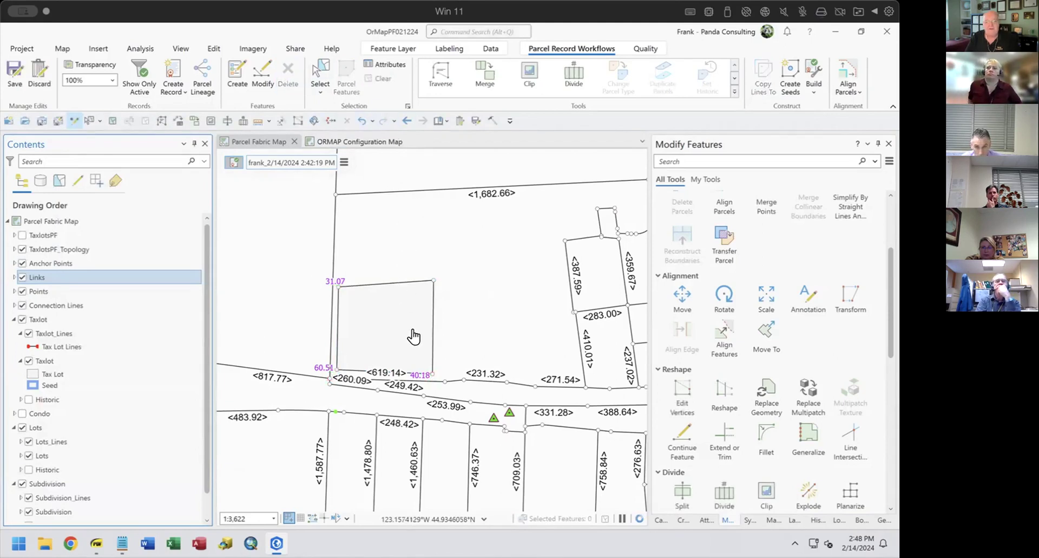
# Select all features in the active record and start Align Parcels on the sample taxlot.
pyautogui.click(345, 161)
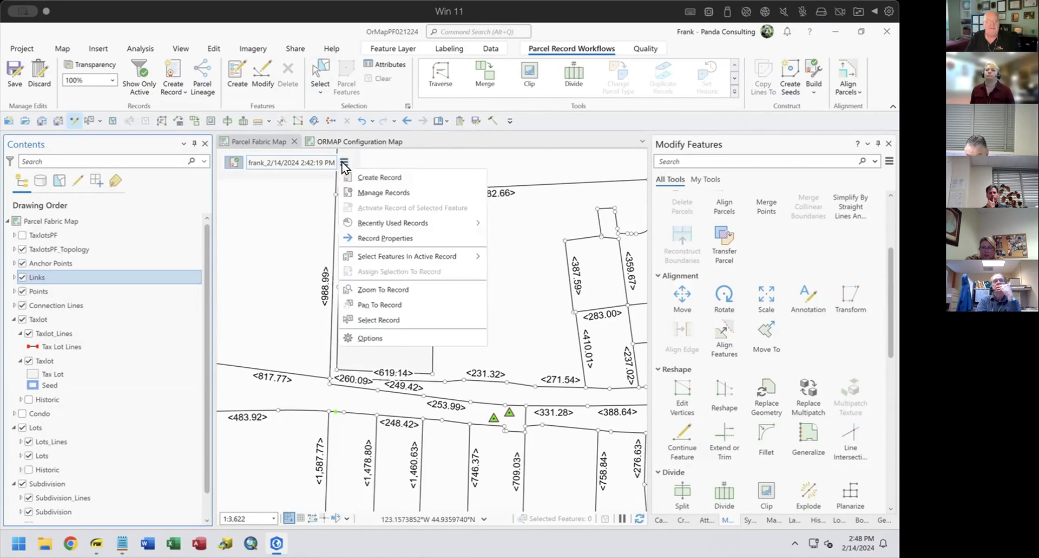
pyautogui.moveTo(388, 256)
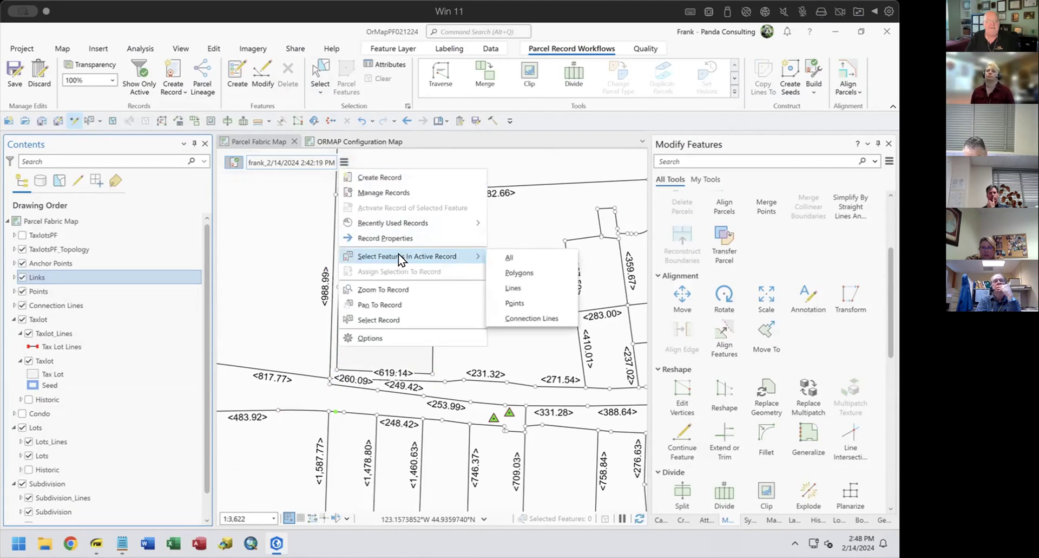
pyautogui.click(499, 252)
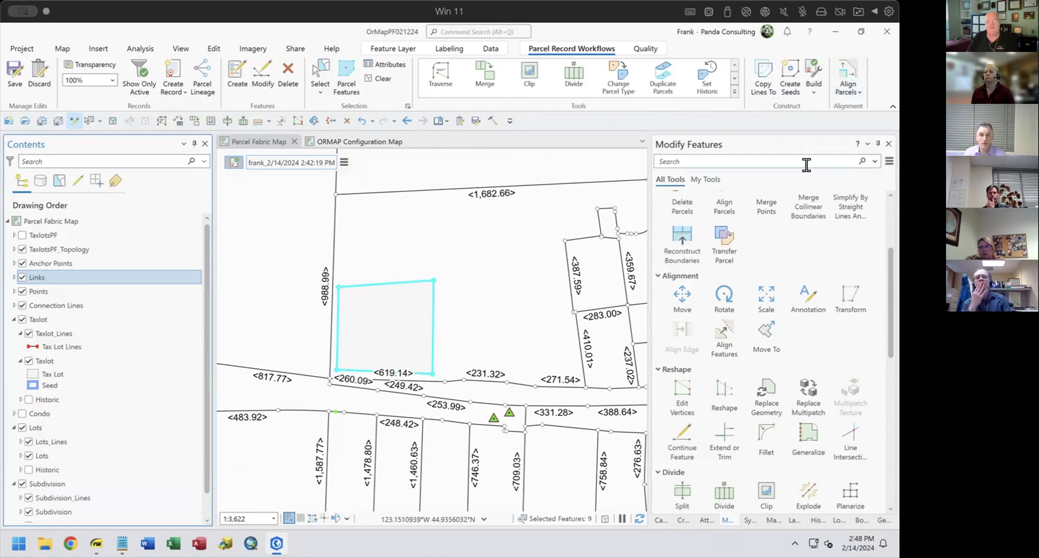
pyautogui.click(724, 333)
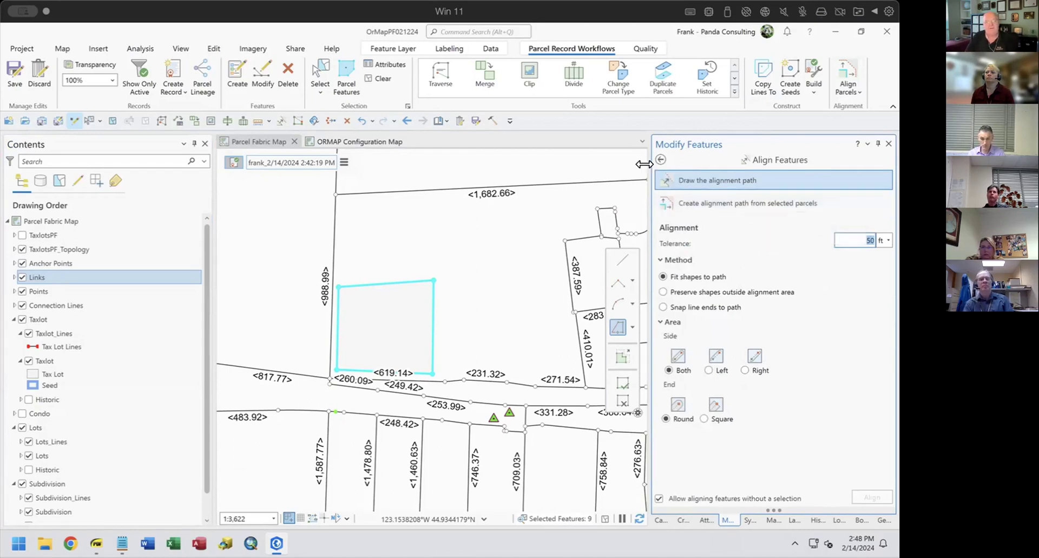
pyautogui.click(660, 159)
pyautogui.click(848, 76)
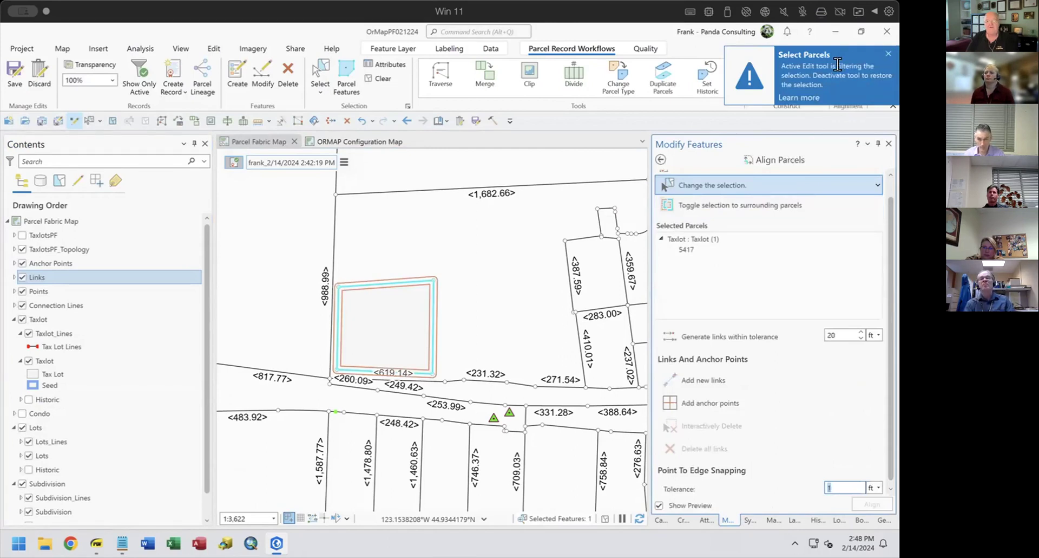
pyautogui.click(685, 249)
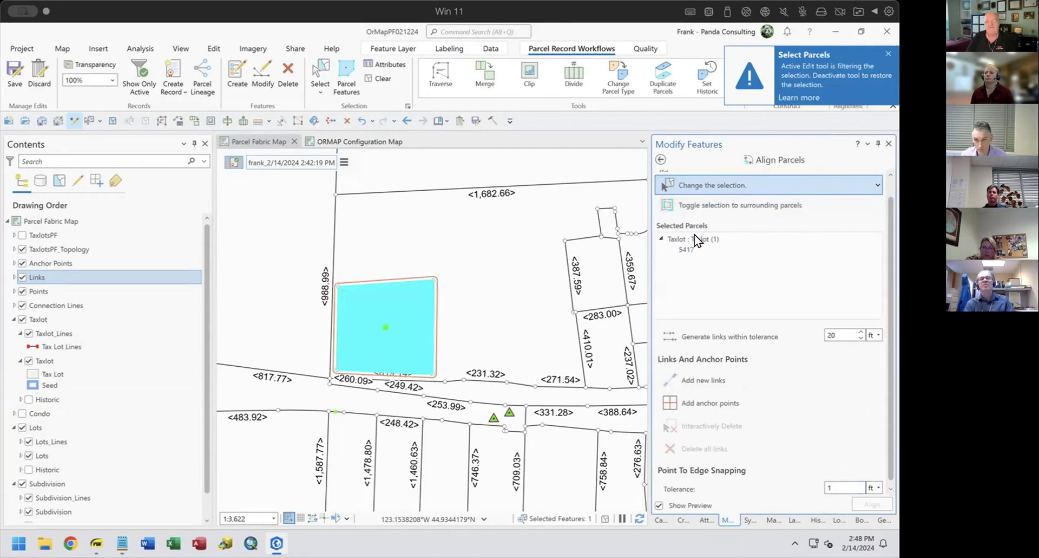
pyautogui.click(886, 52)
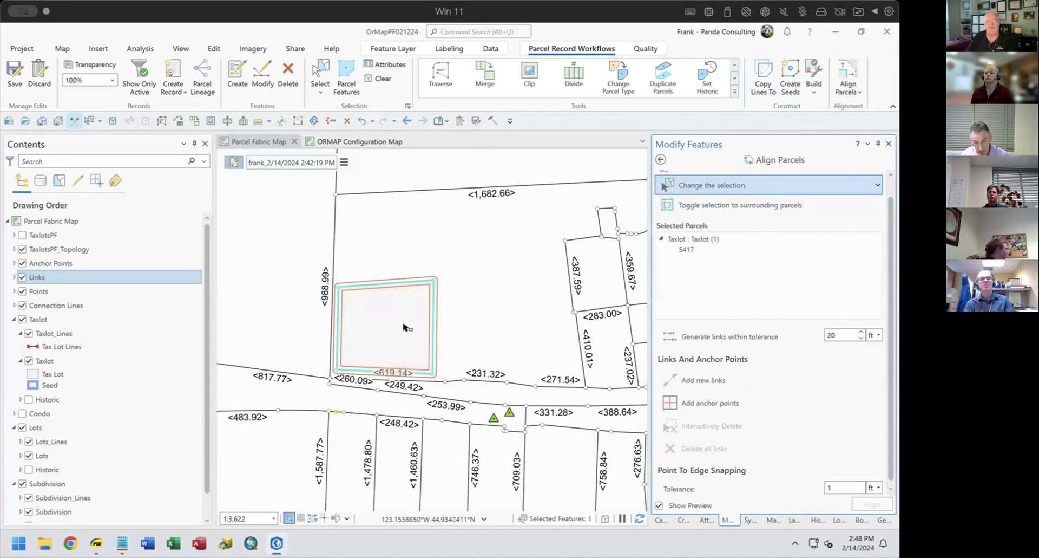
# Set the link generation tolerance to 65 ft and generate links for the taxlot.
pyautogui.click(837, 334)
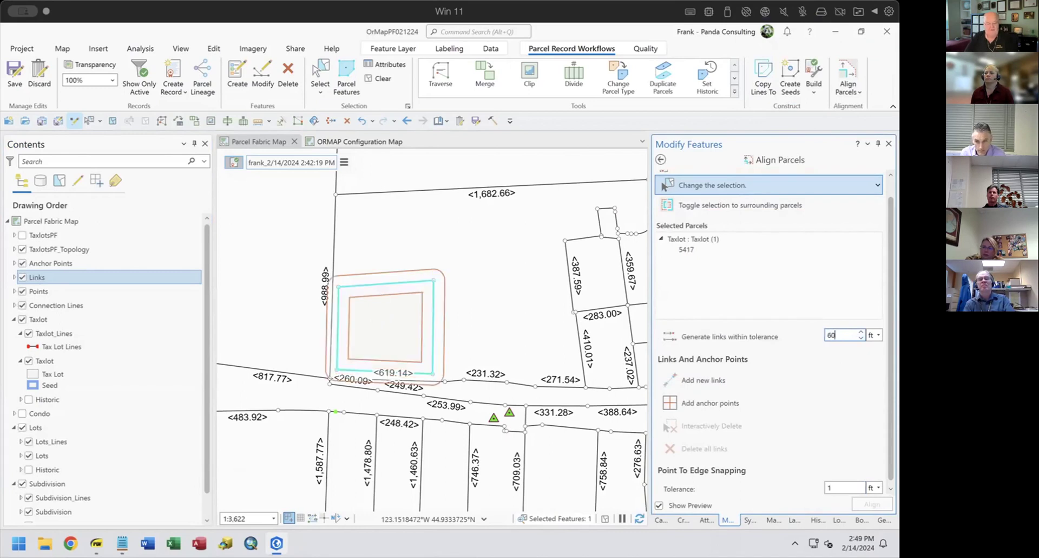
pyautogui.scroll(4, 332, 365)
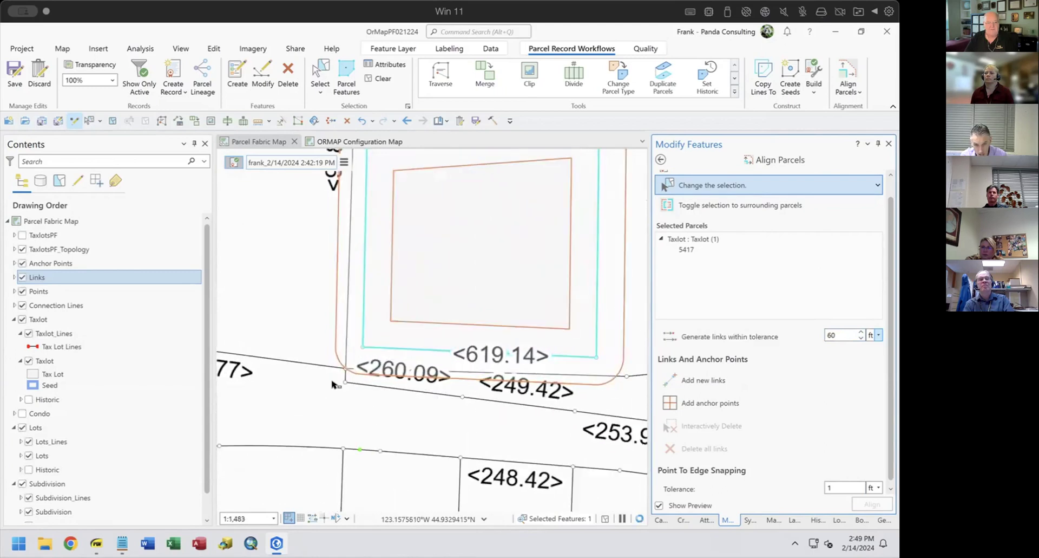
pyautogui.doubleClick(828, 336)
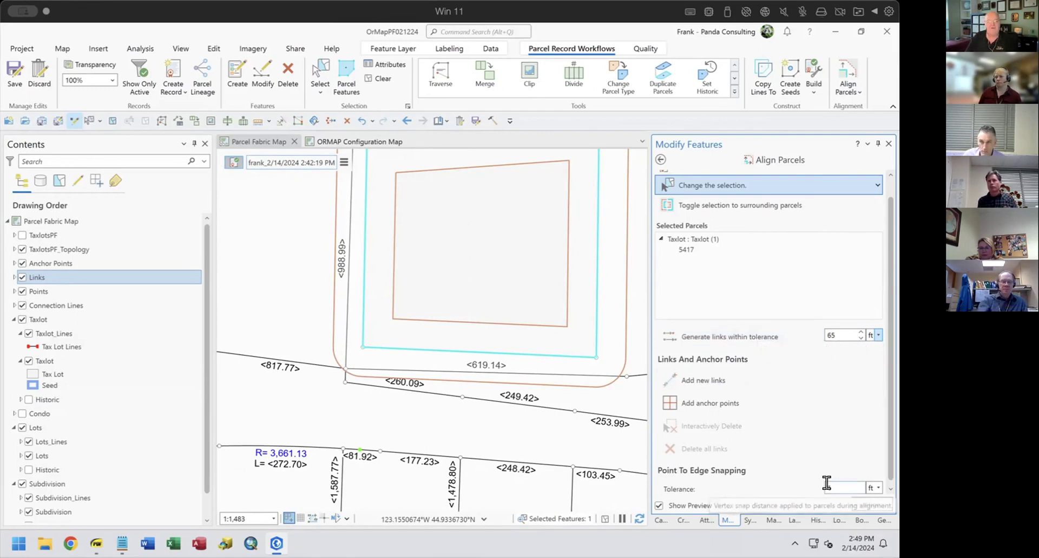
pyautogui.click(706, 337)
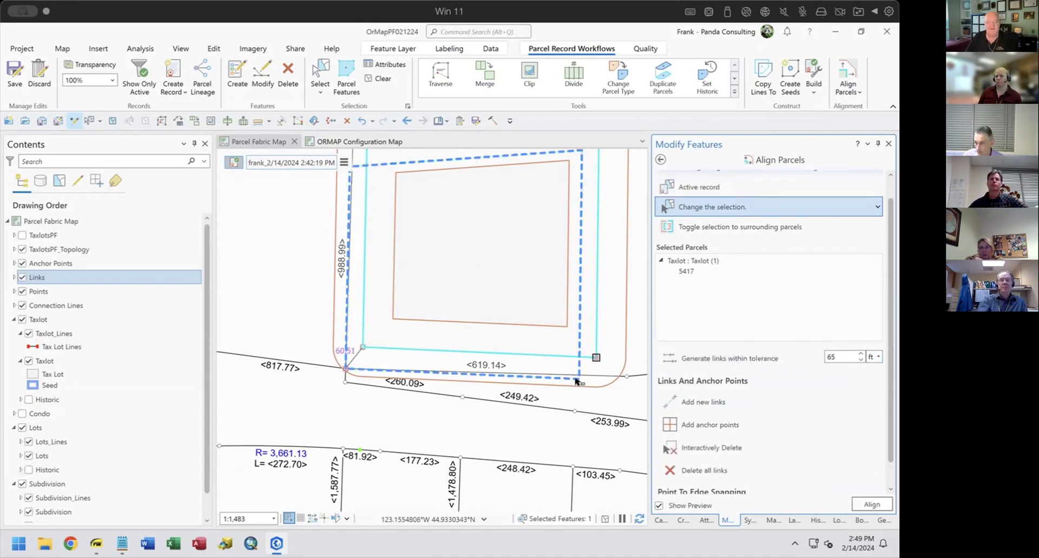
# Check the previewed southeast corner, set the Point To Edge Snapping tolerance to 65 ft, and regenerate the links.
pyautogui.scroll(-2, 577, 381)
pyautogui.scroll(5, 577, 382)
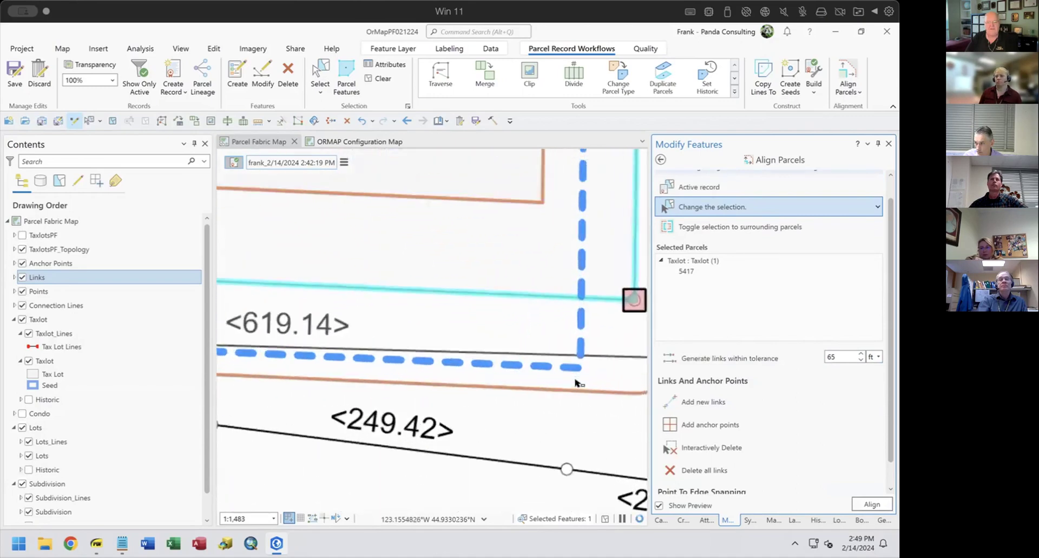
pyautogui.scroll(3, 577, 381)
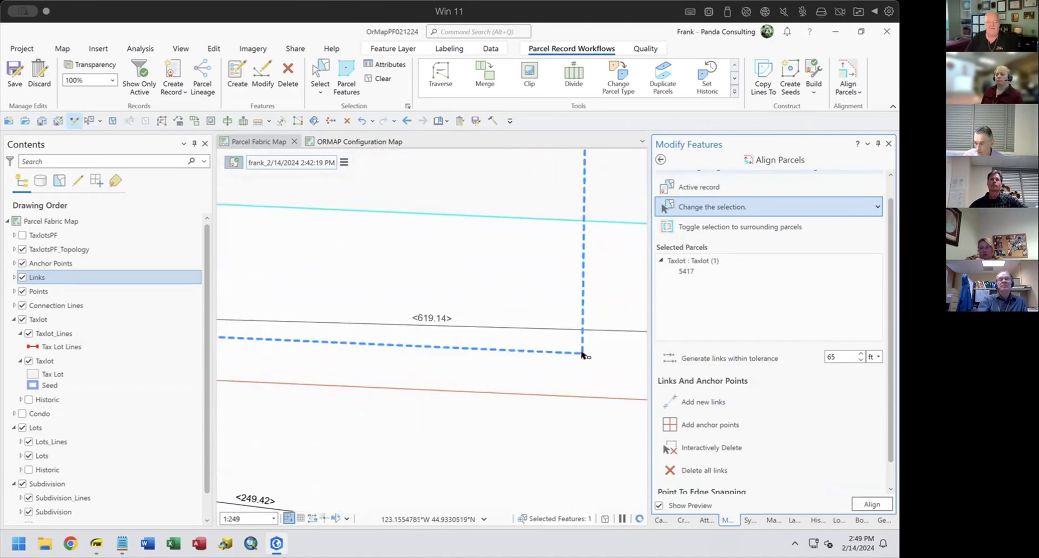
pyautogui.scroll(-1, 663, 314)
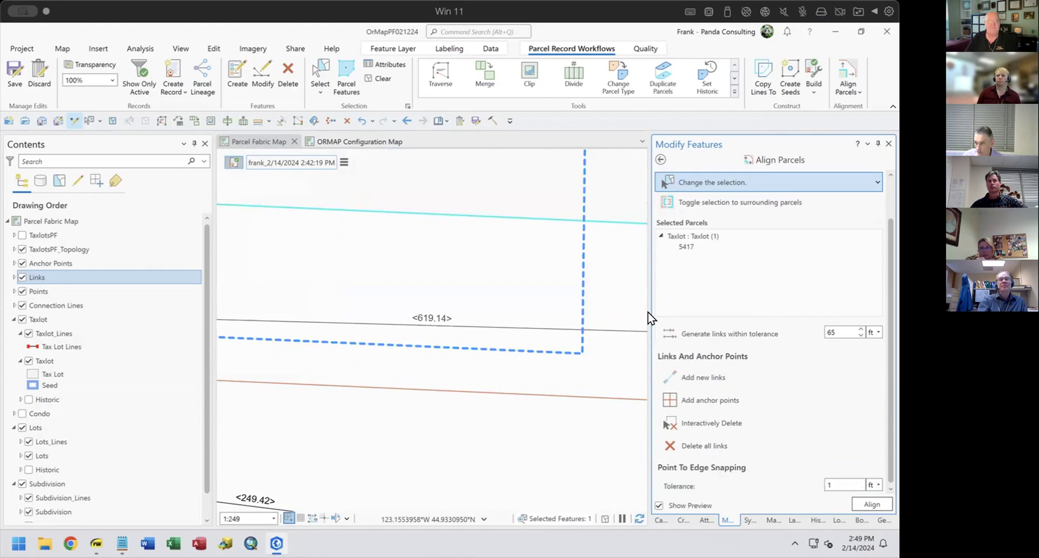
pyautogui.scroll(-3, 558, 303)
pyautogui.scroll(-2, 558, 306)
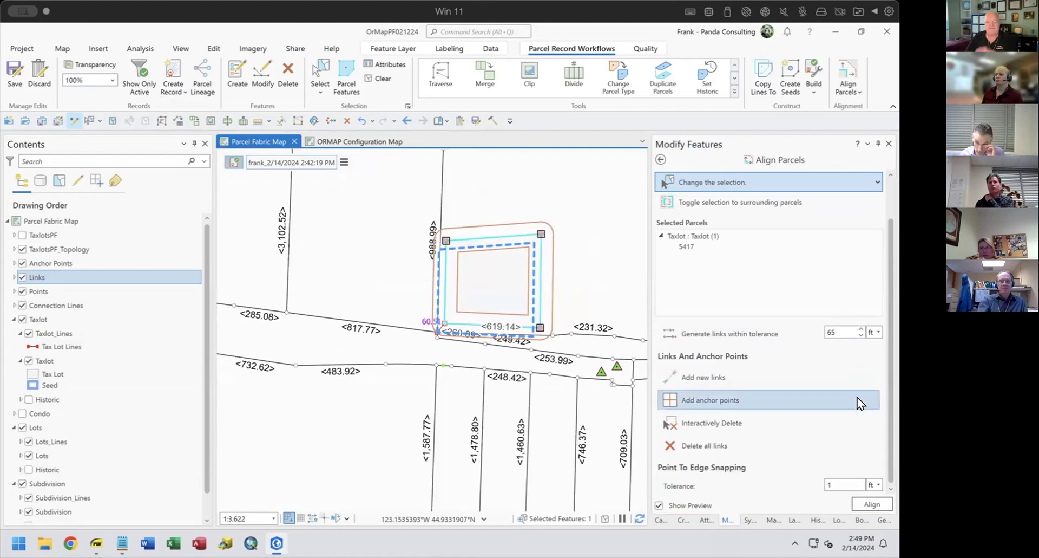
pyautogui.click(831, 480)
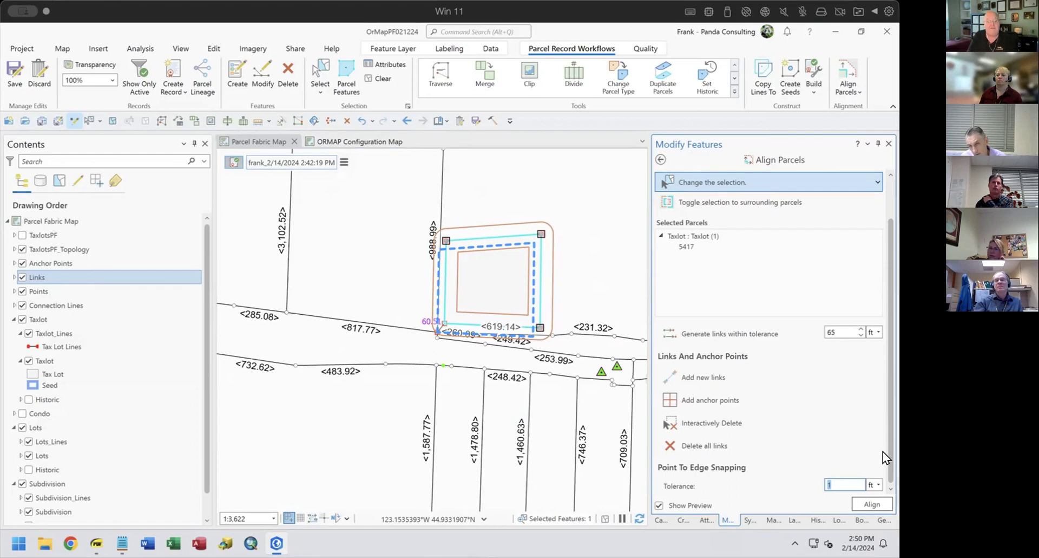
pyautogui.write('65')
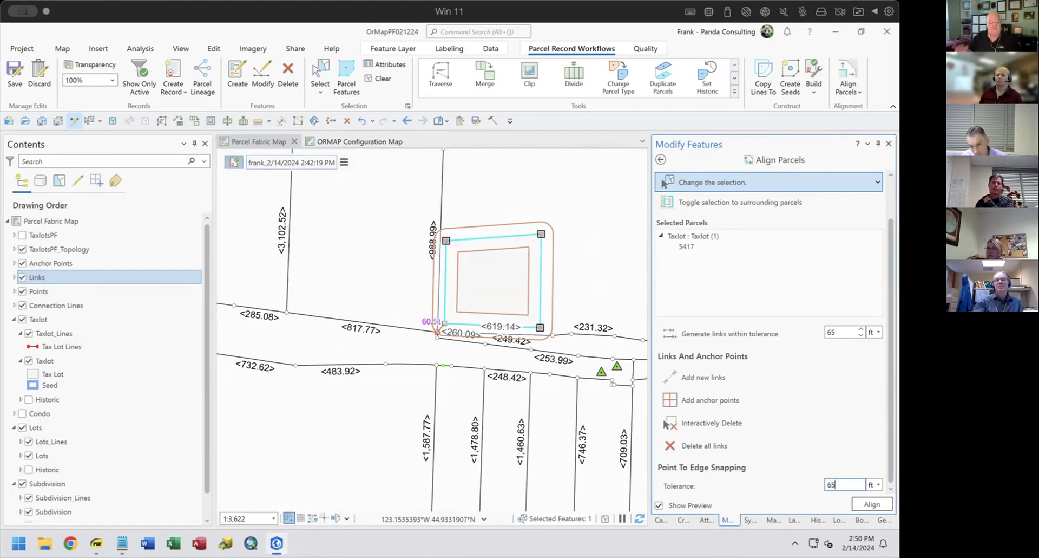
pyautogui.click(750, 335)
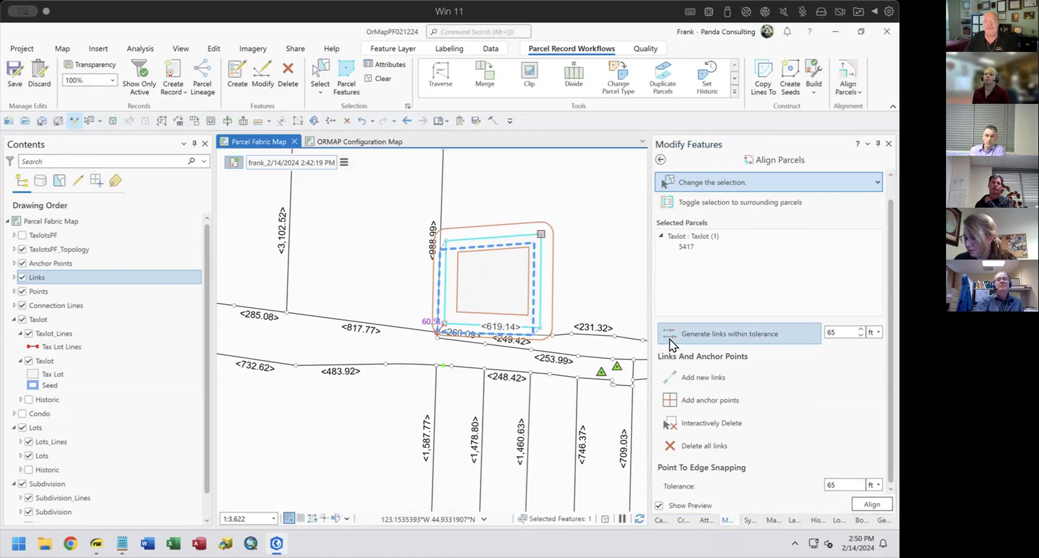
# Inspect the alignment preview around the taxlot's corners and align the parcel to the adjacent boundary lines.
pyautogui.scroll(3, 537, 335)
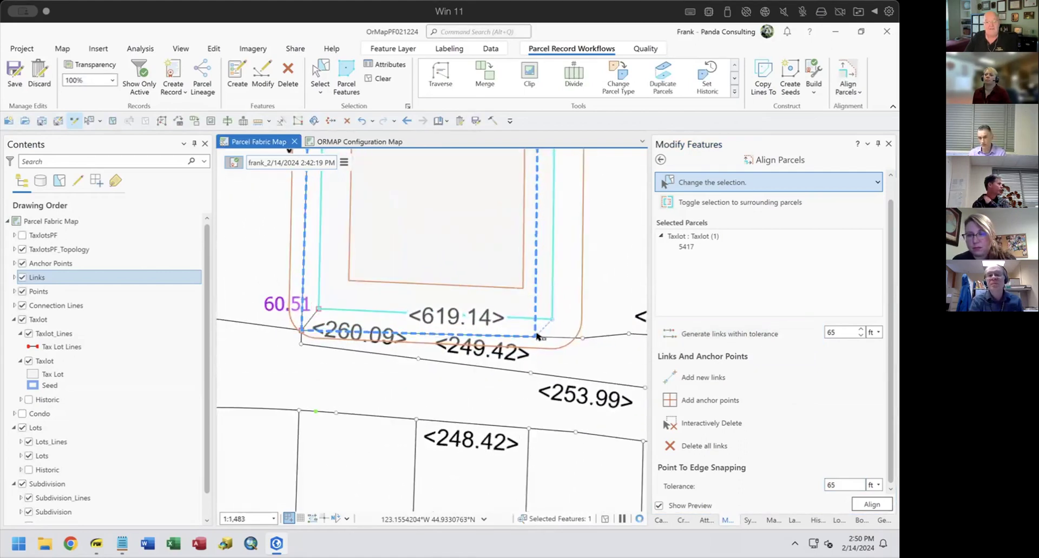
pyautogui.scroll(5, 536, 335)
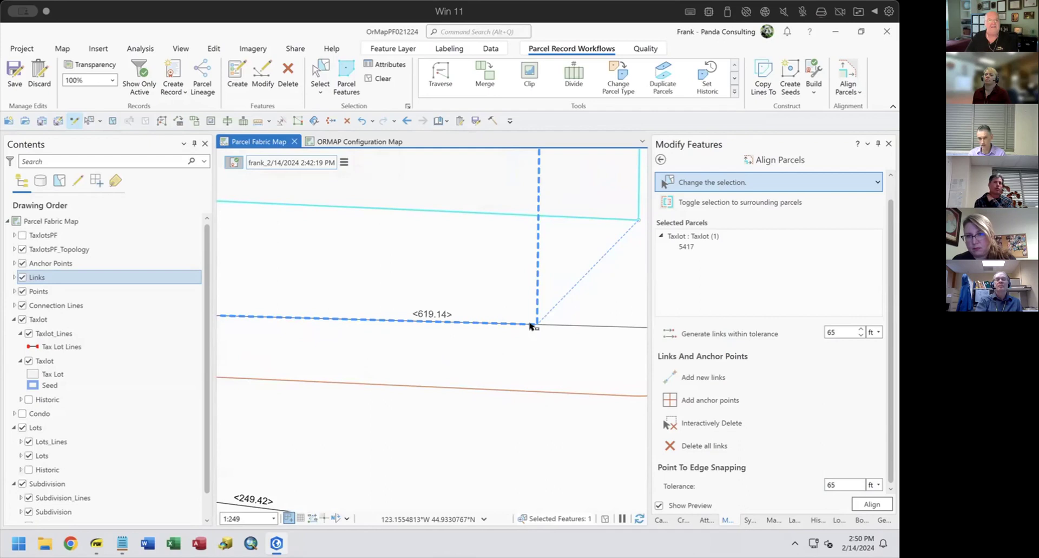
pyautogui.scroll(-1, 385, 244)
pyautogui.scroll(-4, 385, 245)
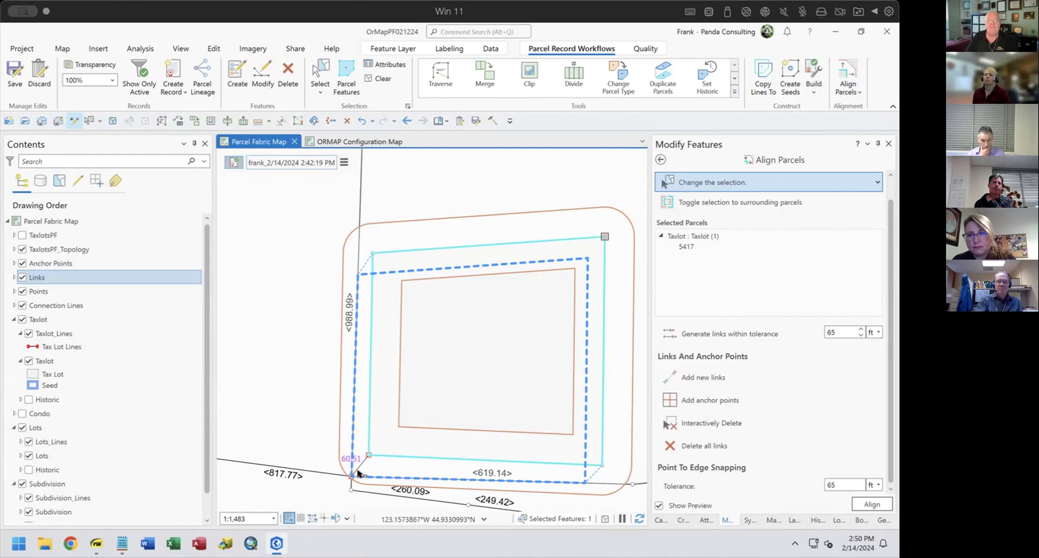
pyautogui.scroll(-2, 476, 419)
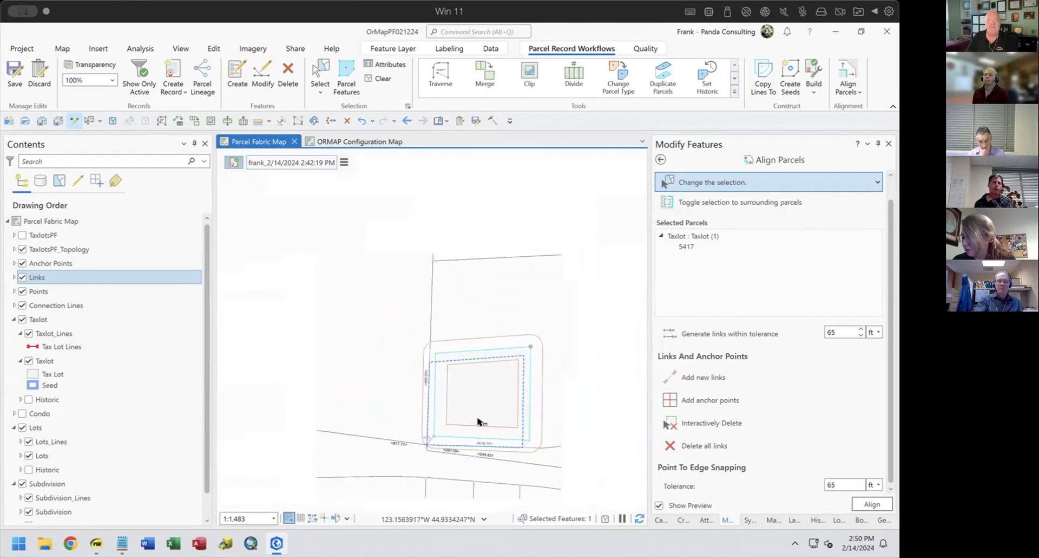
pyautogui.moveTo(480, 390); pyautogui.dragTo(470, 332)
pyautogui.moveTo(456, 438)
pyautogui.mouseDown()
pyautogui.moveTo(453, 288)
pyautogui.moveTo(343, 490)
pyautogui.mouseUp()
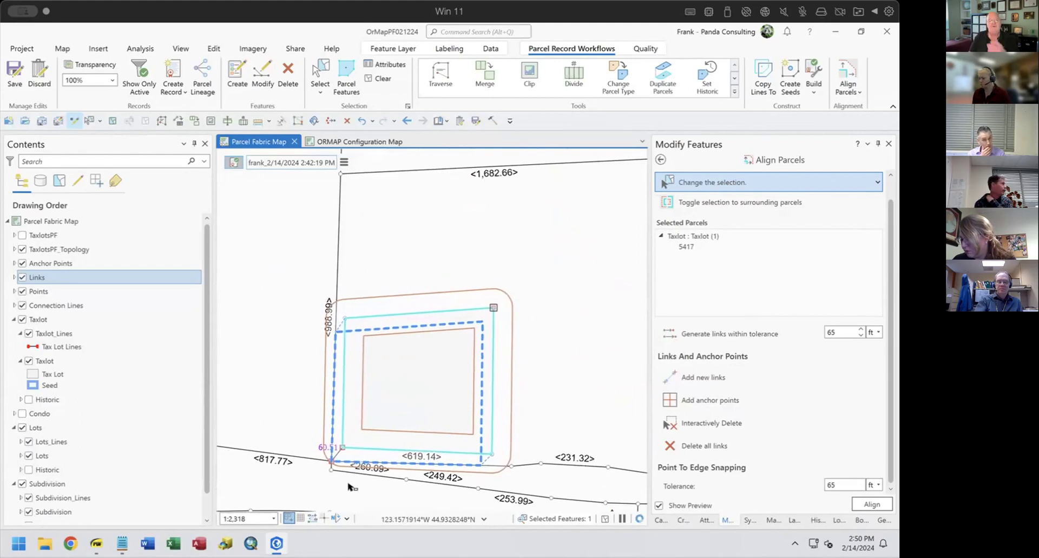
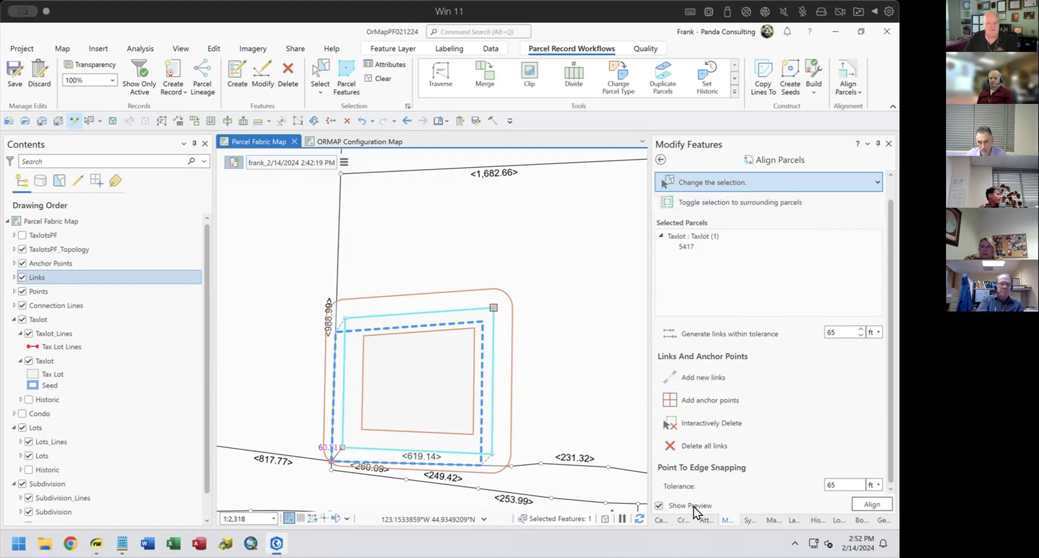
pyautogui.click(871, 503)
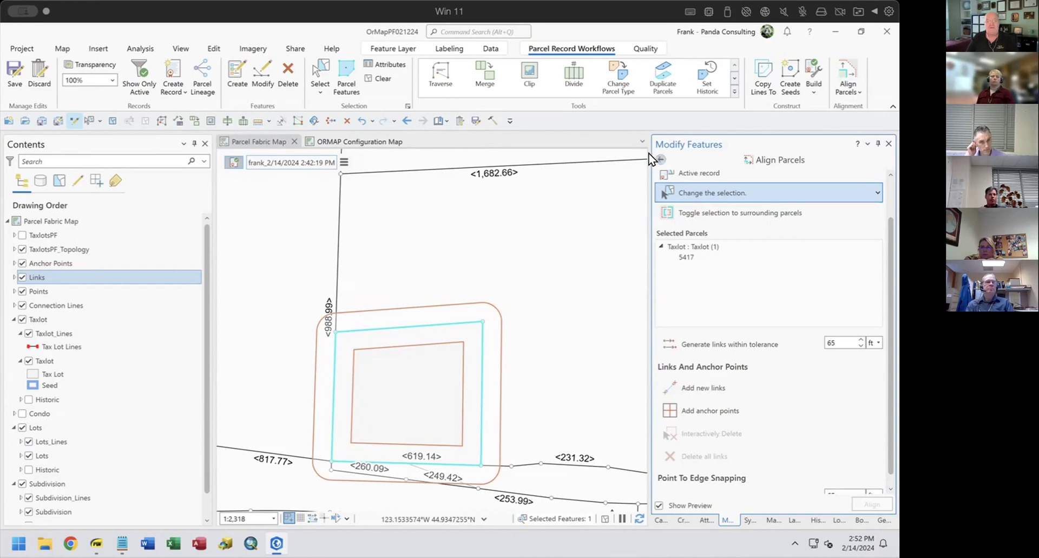
# Exit Align Parcels, review the taxlot's aligned boundaries, and undo the alignment.
pyautogui.press('Escape')
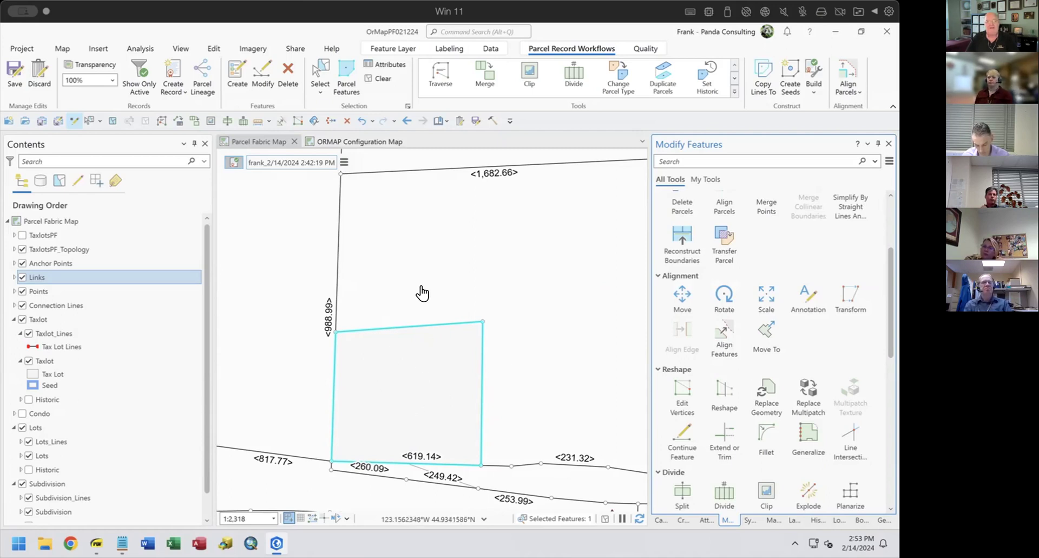
pyautogui.moveTo(399, 233); pyautogui.dragTo(407, 292)
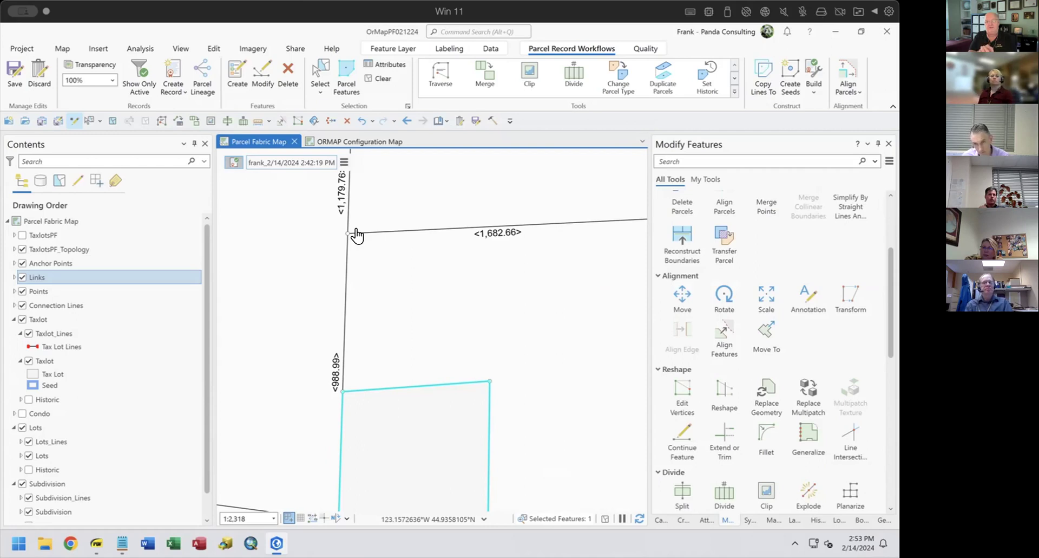
pyautogui.moveTo(366, 365); pyautogui.dragTo(359, 262)
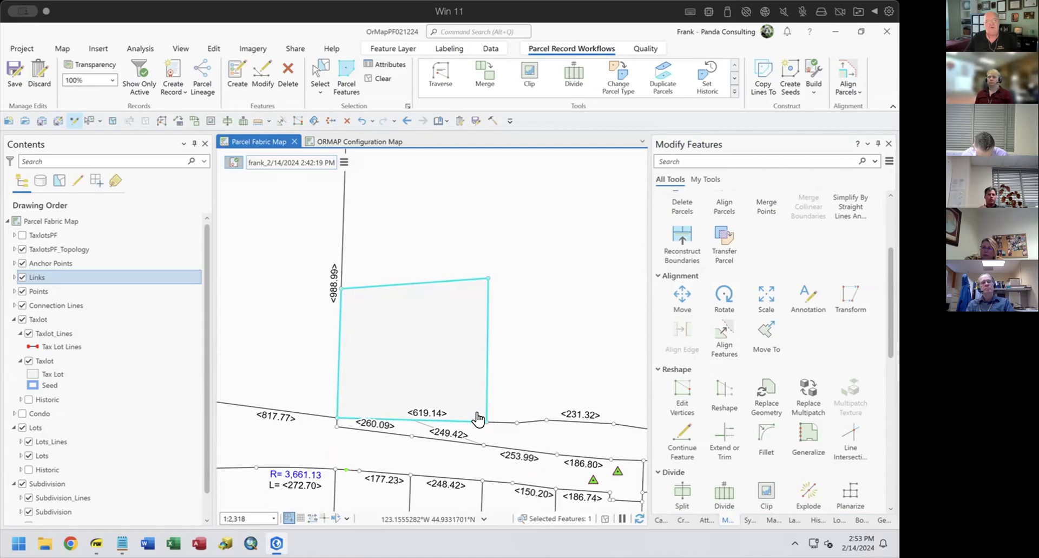
pyautogui.moveTo(445, 428); pyautogui.dragTo(428, 429)
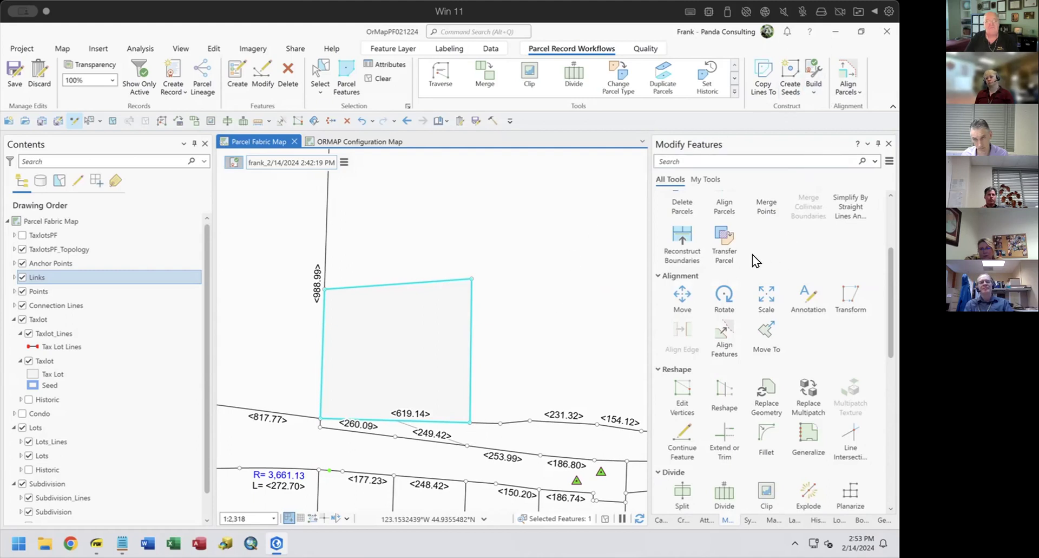
pyautogui.click(360, 120)
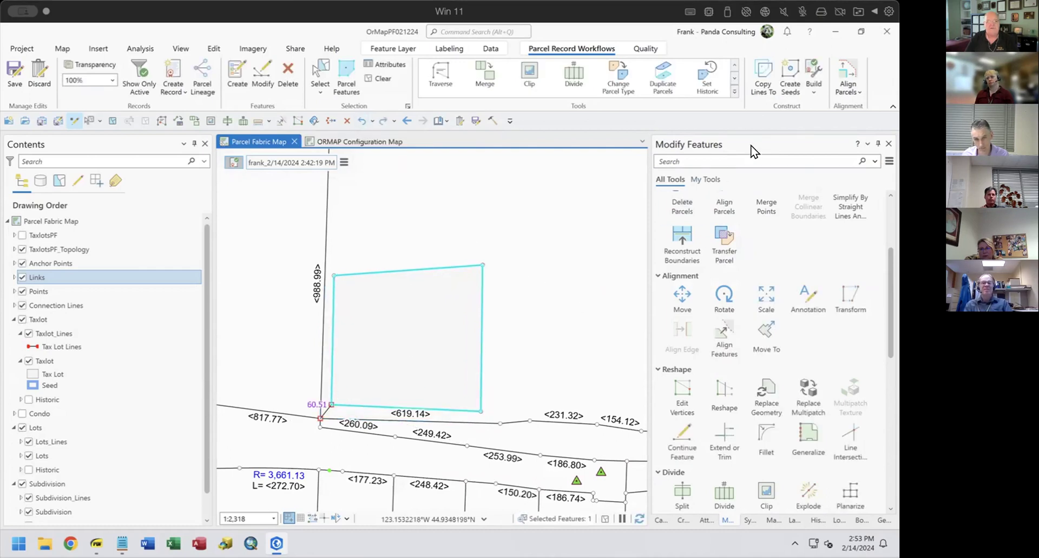
# Restart Align Parcels, set the Point To Edge Snapping tolerance to 30 ft, and generate links within the 65 ft tolerance.
pyautogui.click(847, 76)
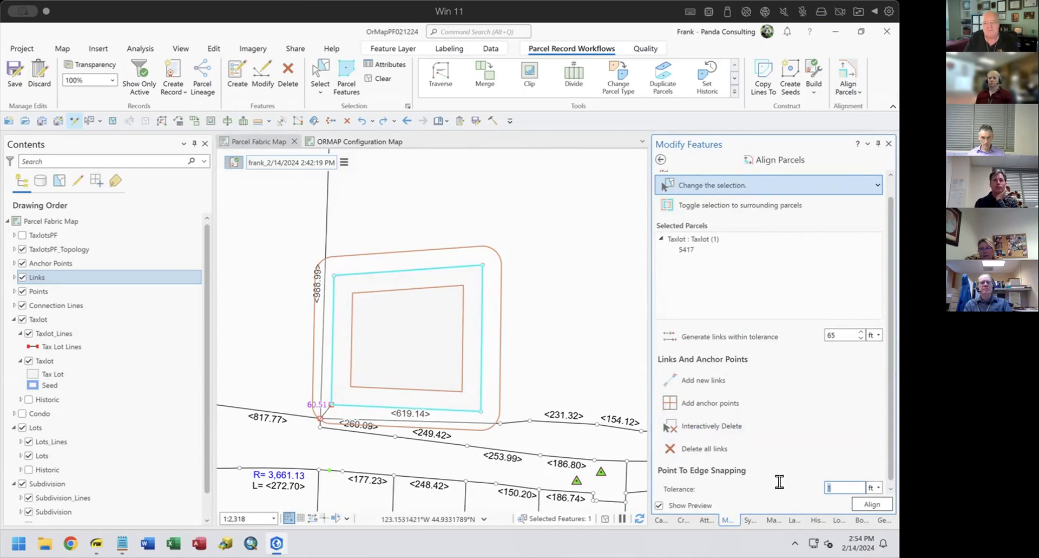
pyautogui.write('30')
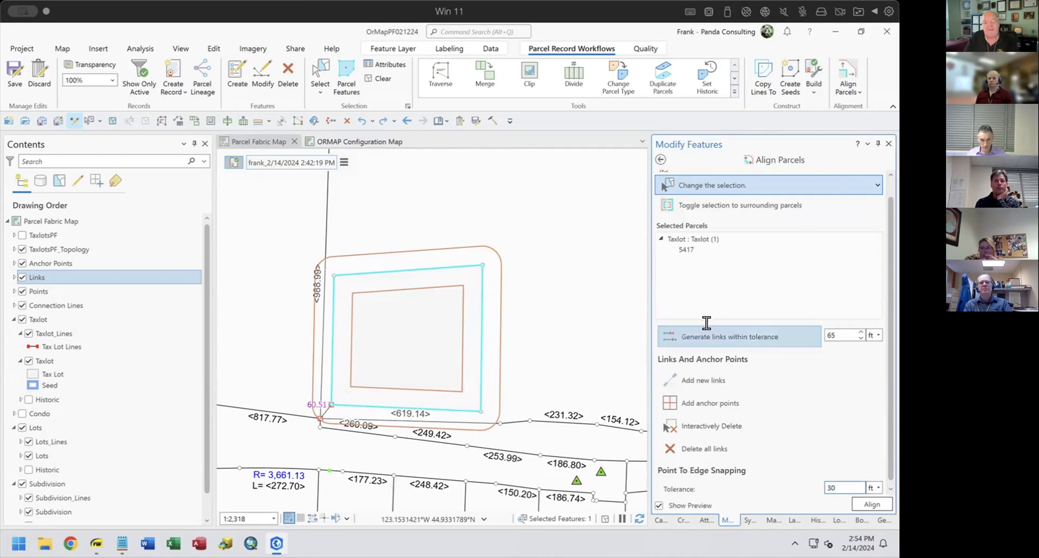
pyautogui.click(704, 403)
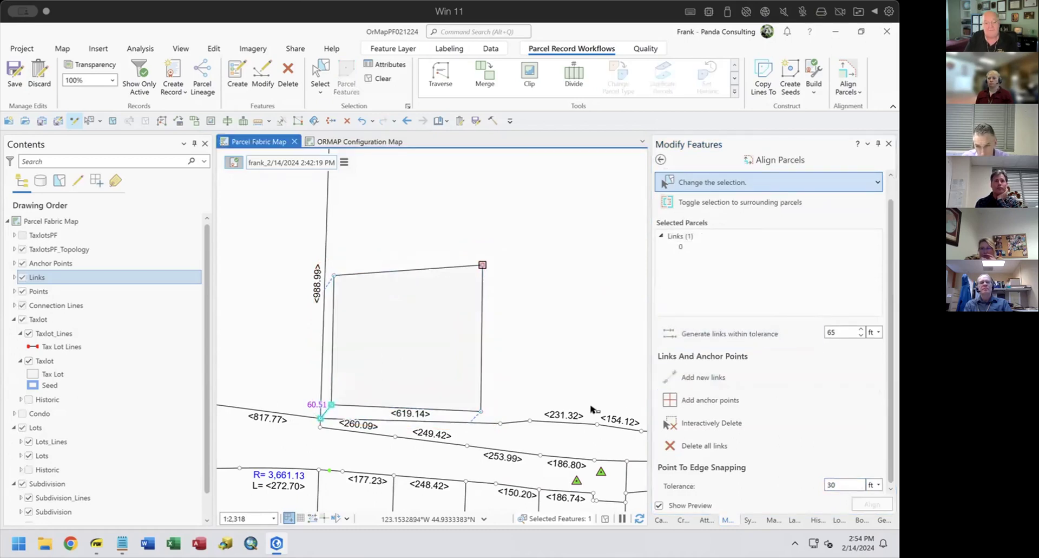
pyautogui.click(716, 332)
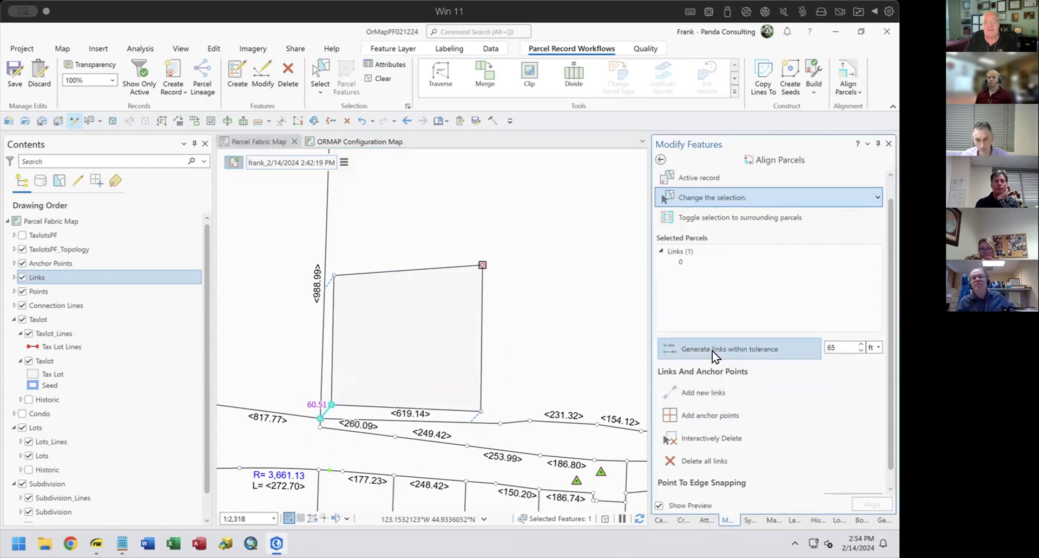
# Select the polygons in the active record and align the sample taxlot using the 30 ft edge-snapping tolerance.
pyautogui.click(409, 332)
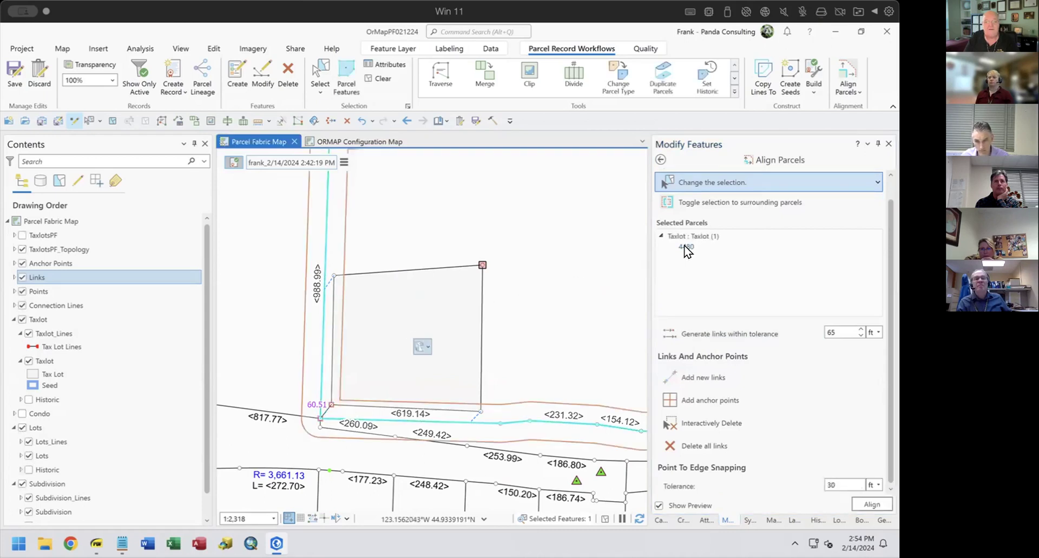
pyautogui.click(345, 163)
pyautogui.moveTo(406, 254)
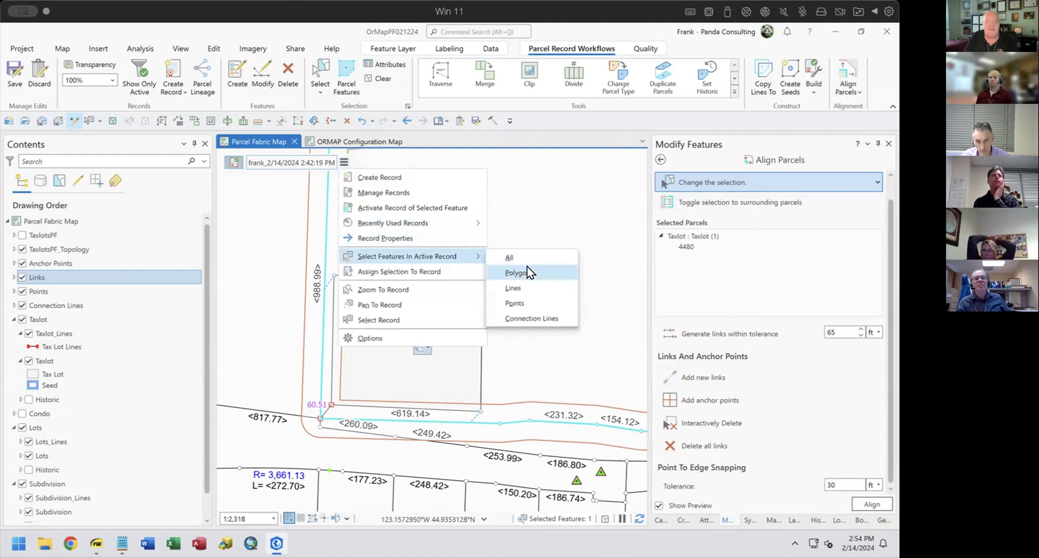
pyautogui.click(519, 272)
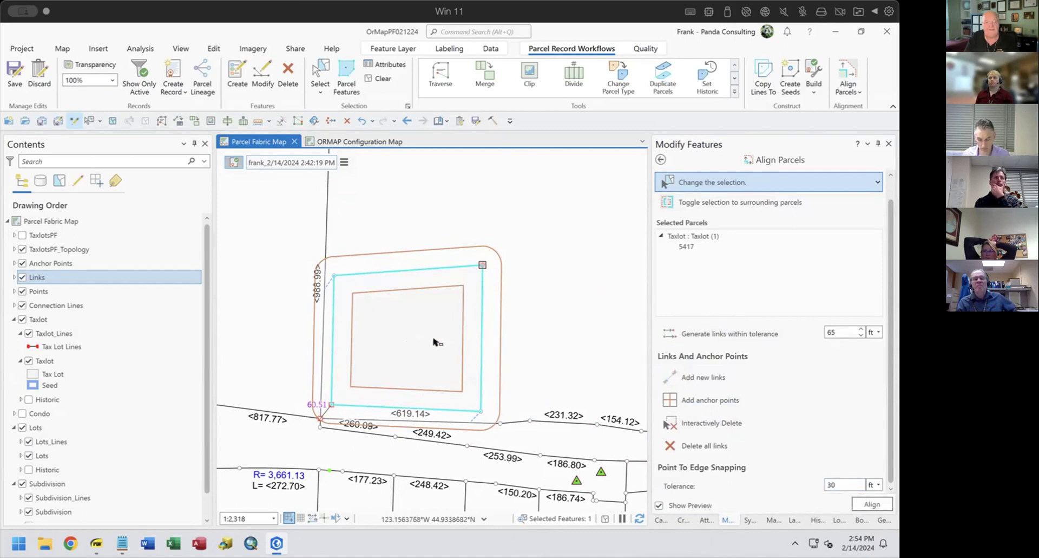
pyautogui.click(870, 504)
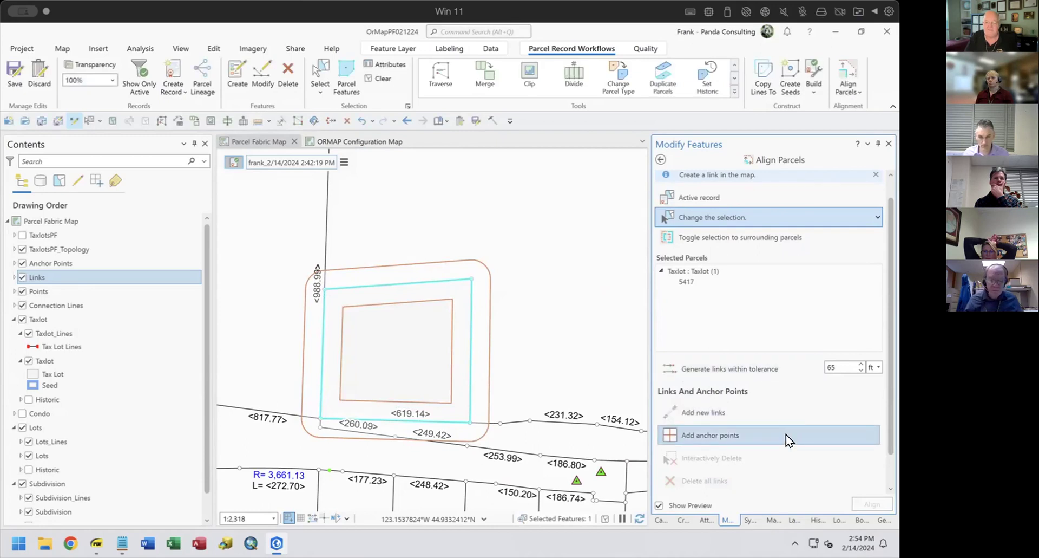
# Leave Align Parcels and undo the taxlot alignment made with the 30 ft snapping tolerance.
pyautogui.scroll(-1, 786, 434)
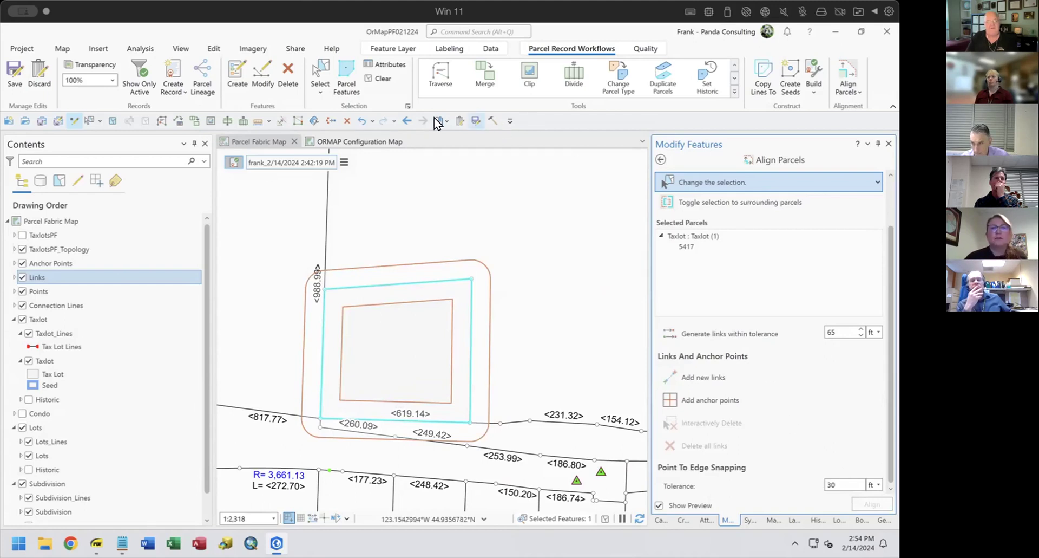
pyautogui.click(659, 160)
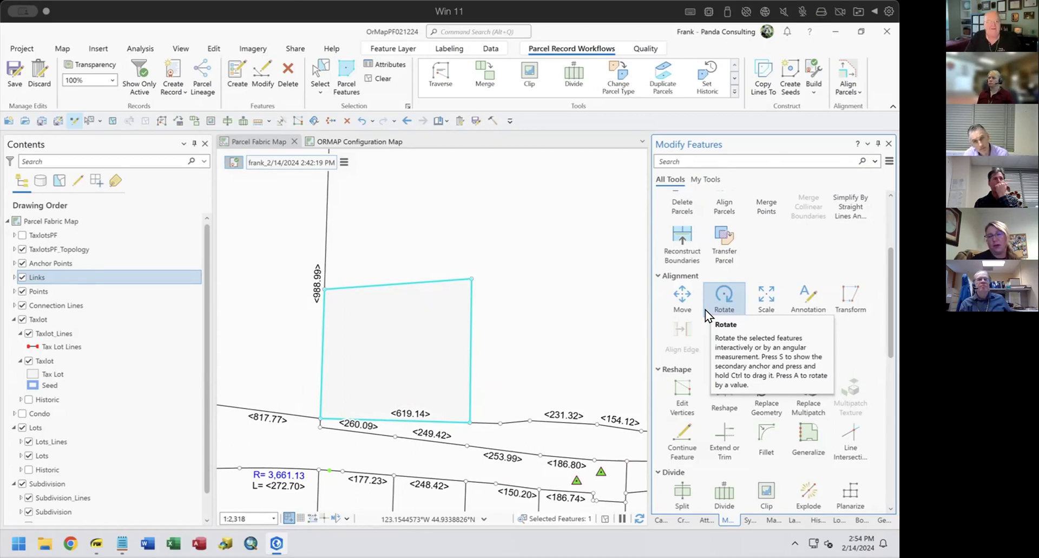
pyautogui.click(362, 120)
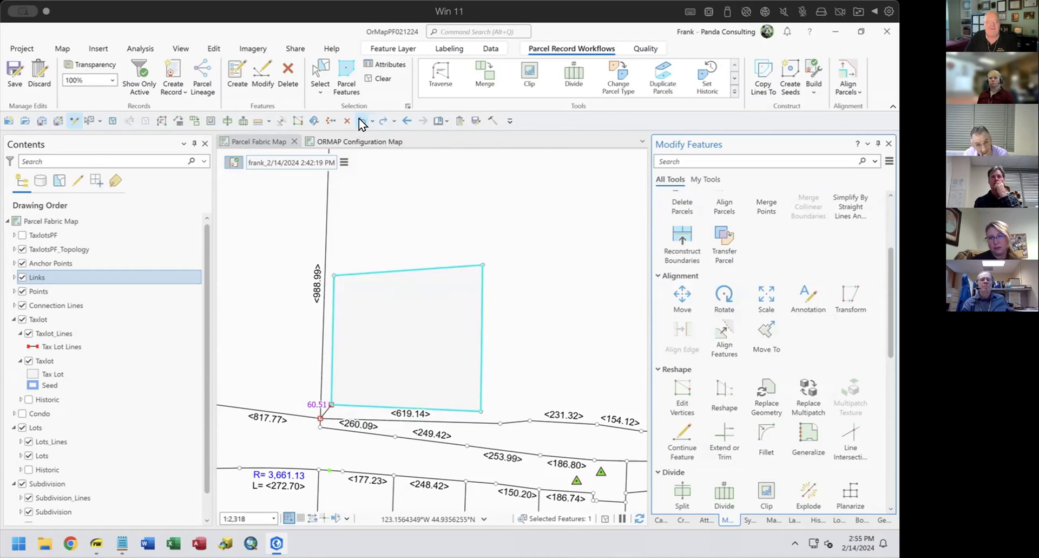
pyautogui.click(361, 121)
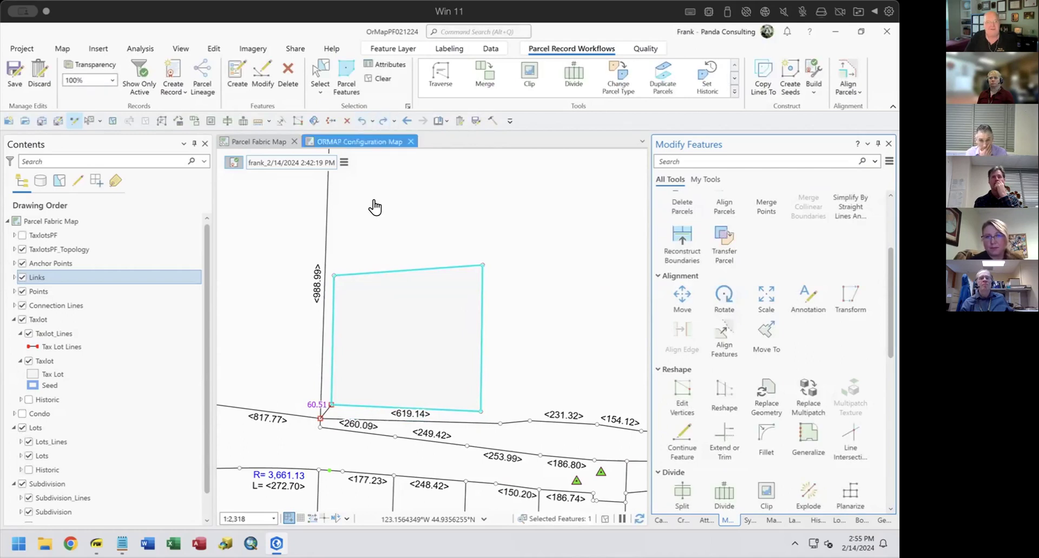
# Select the active record's polygons, start Align Parcels, set Point To Edge Snapping to 65 ft, and generate the links.
pyautogui.click(344, 162)
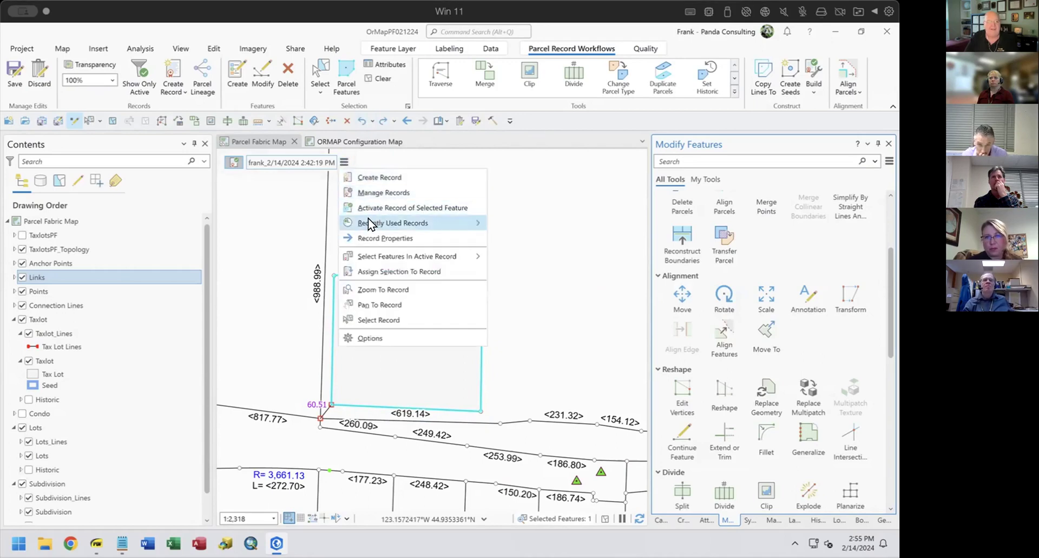
pyautogui.moveTo(368, 255)
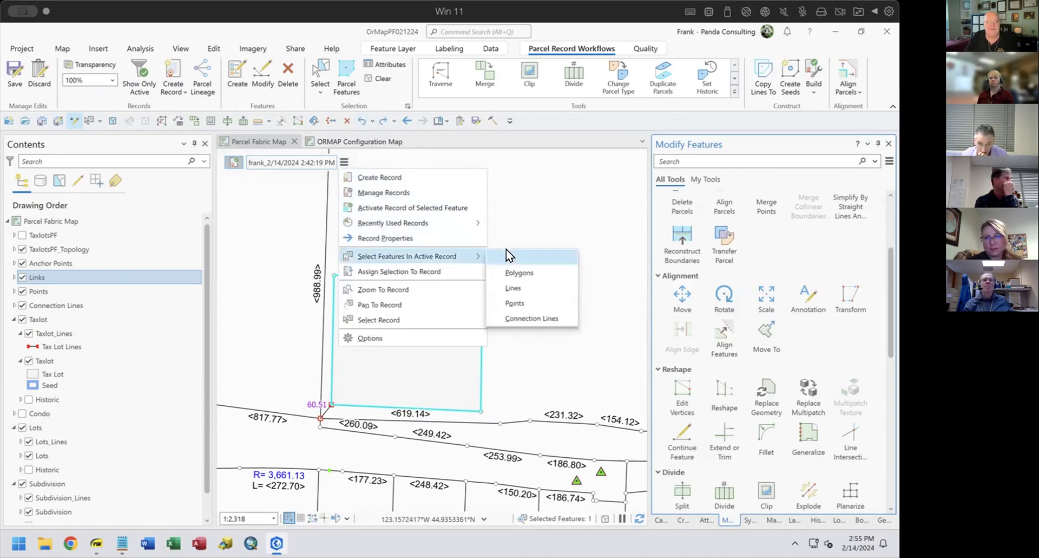
pyautogui.click(519, 273)
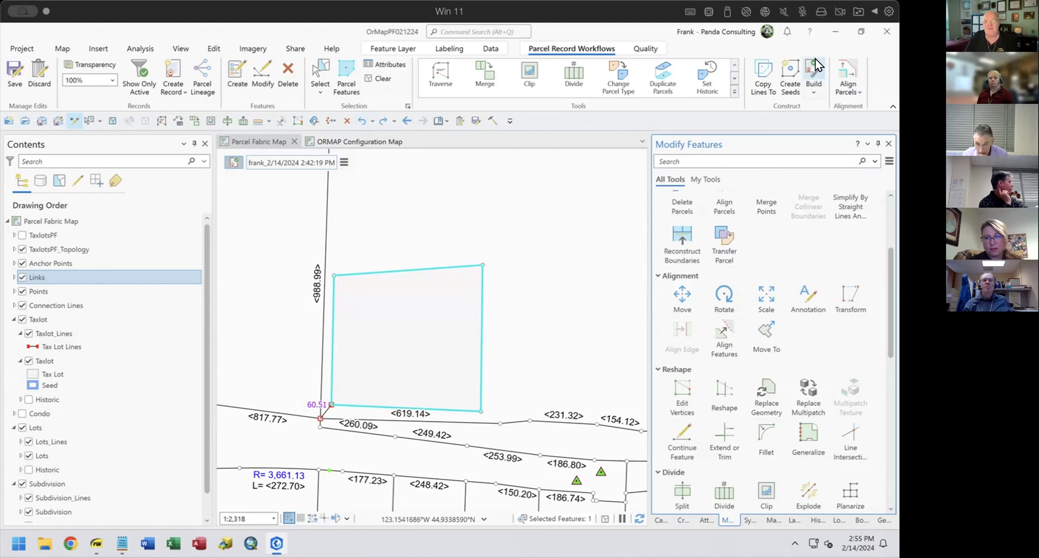
pyautogui.click(848, 75)
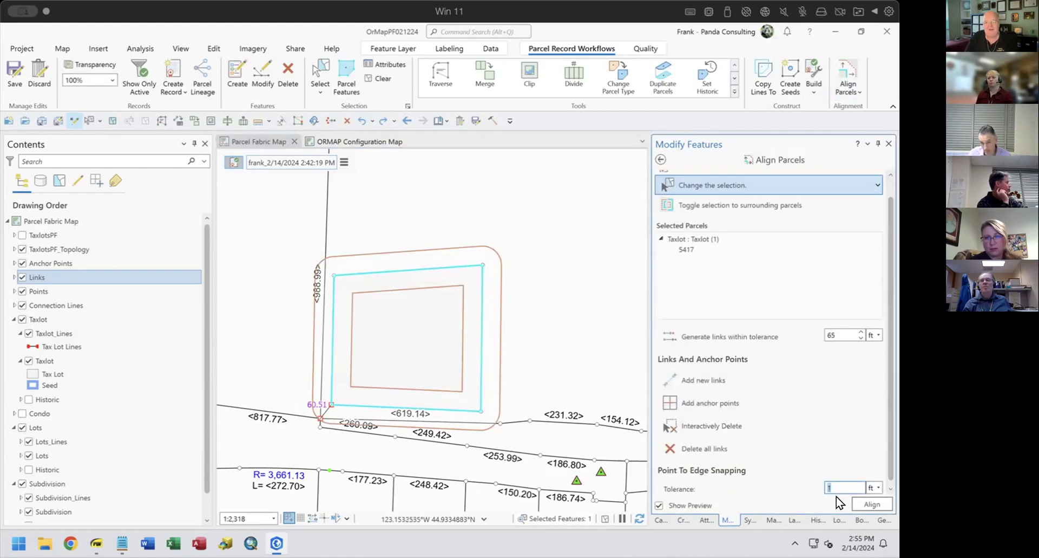
pyautogui.write('65')
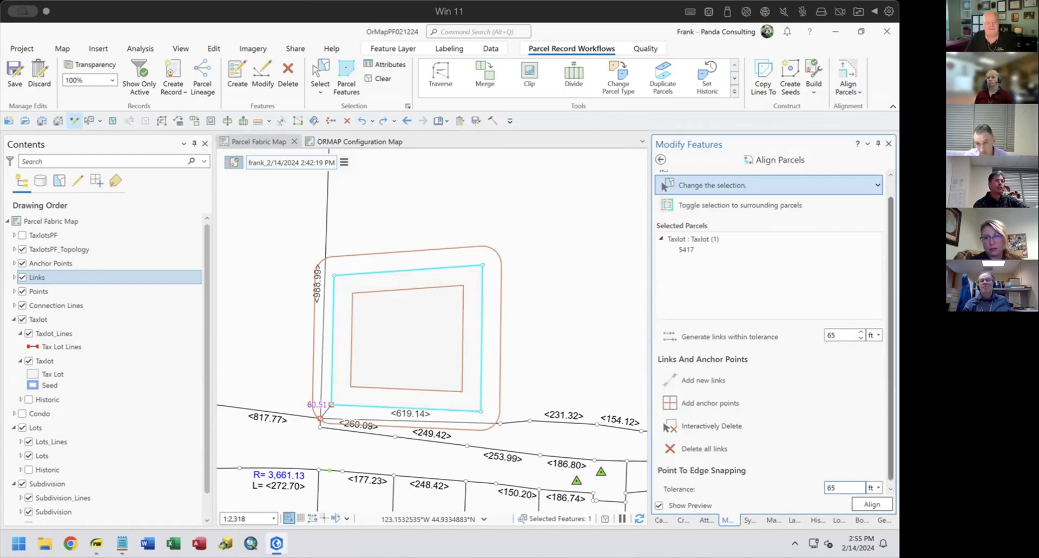
pyautogui.press('Tab')
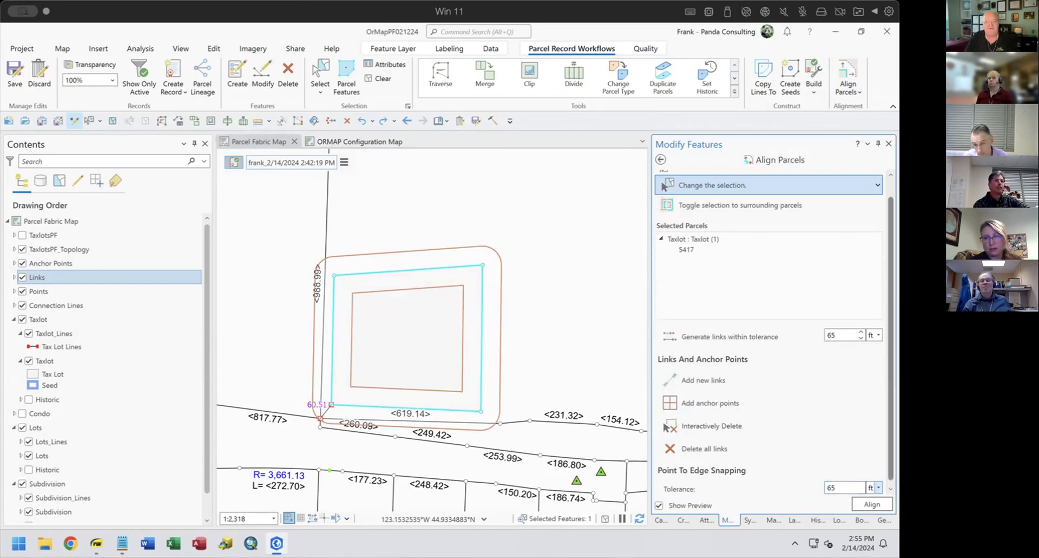
pyautogui.click(693, 334)
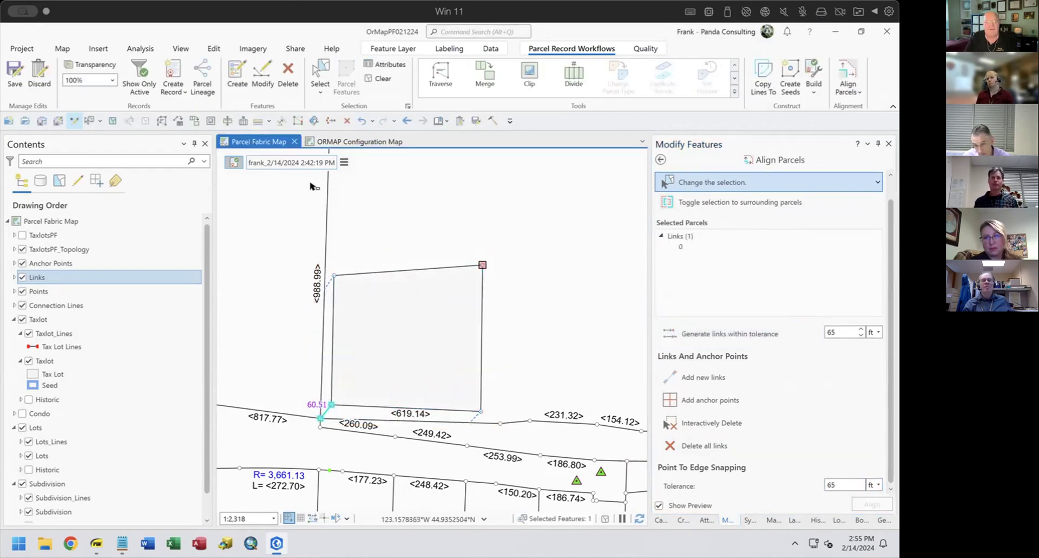
# Add the active record's polygons to the selection, align the taxlot with the 65 ft snapping tolerance, and exit Align Parcels.
pyautogui.click(344, 162)
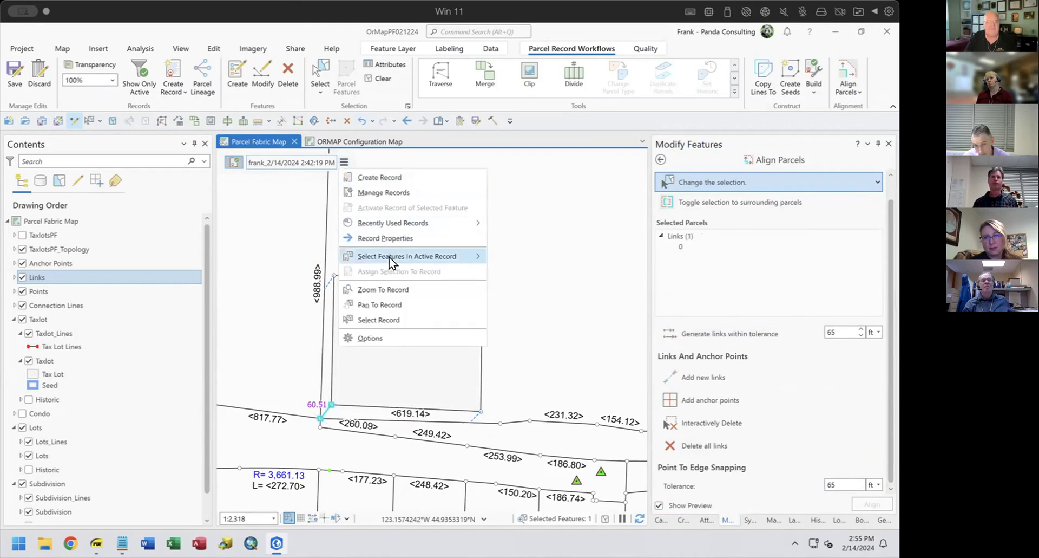
pyautogui.moveTo(389, 256)
pyautogui.click(524, 270)
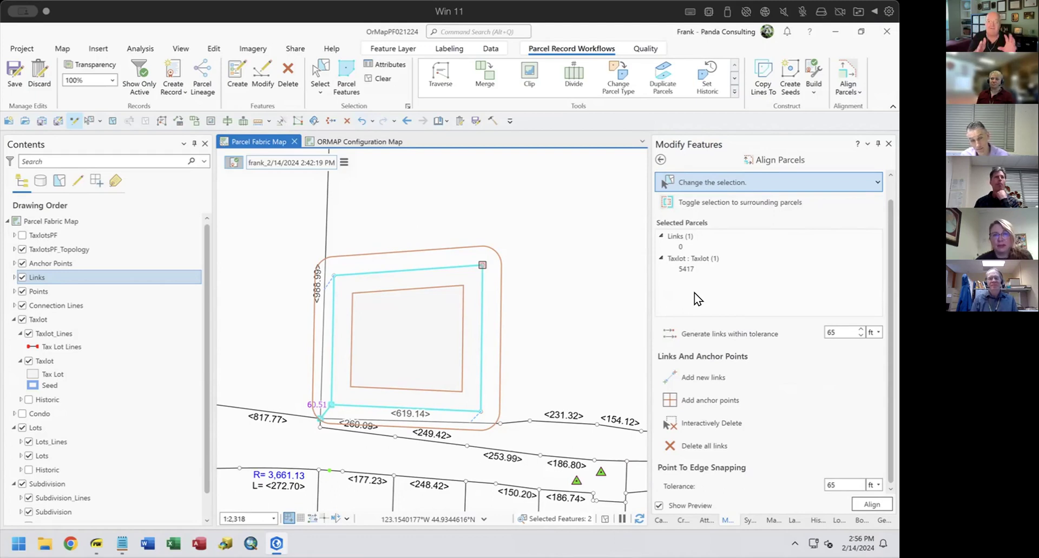
pyautogui.click(871, 503)
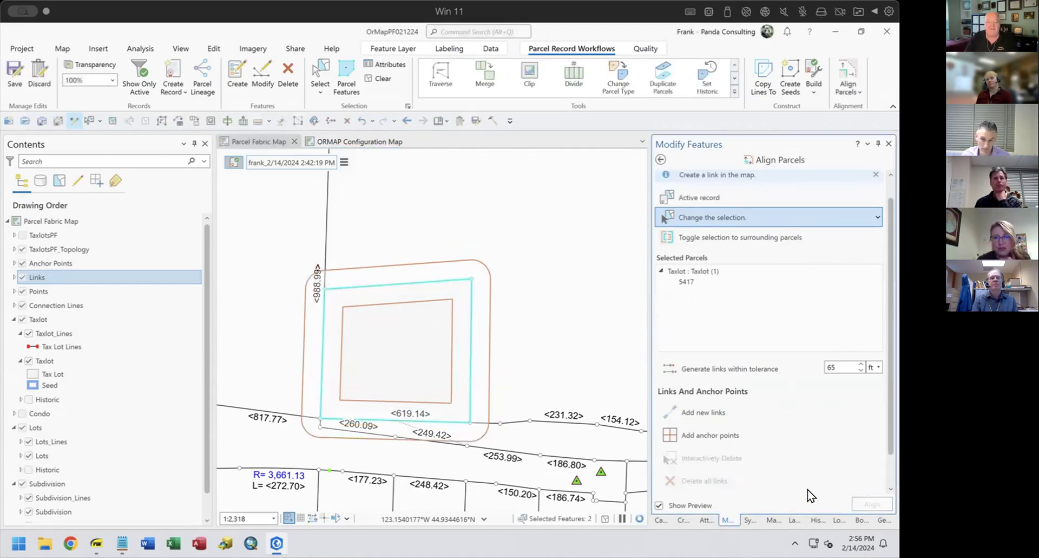
pyautogui.click(657, 155)
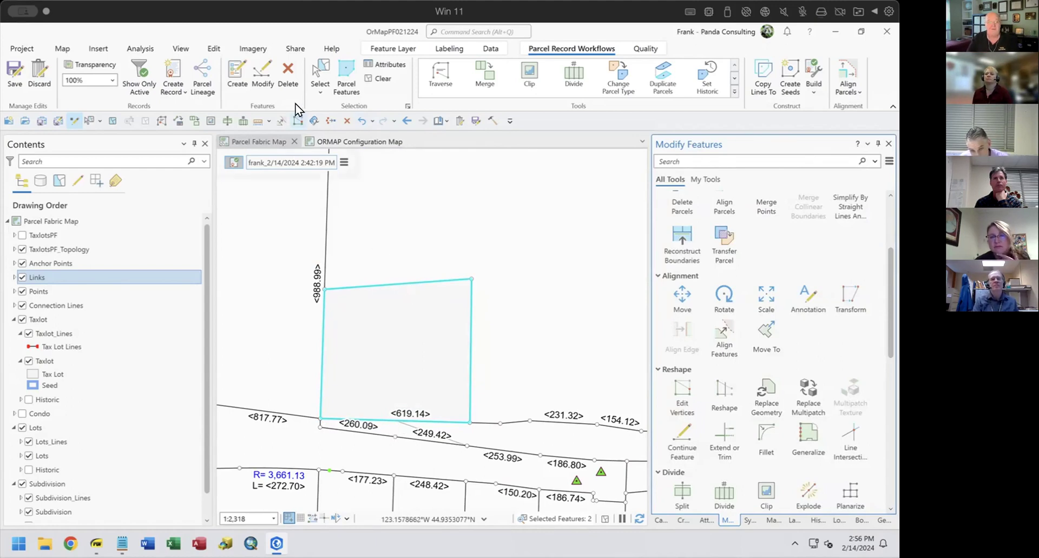
# Check the parcels along the aligned taxlot's south boundary by selecting them, clear the selection, and undo the alignment.
pyautogui.click(320, 73)
pyautogui.click(492, 445)
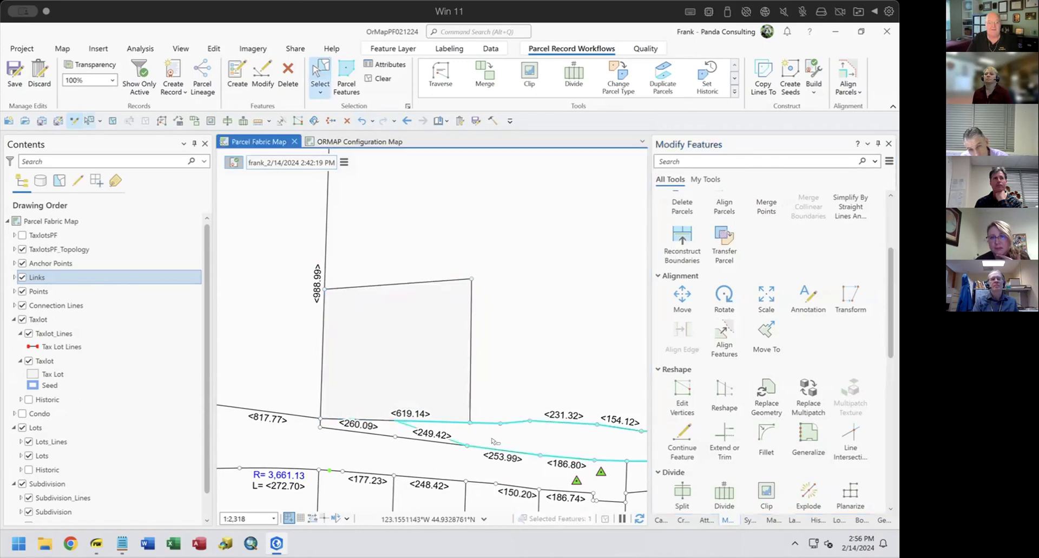
pyautogui.click(374, 428)
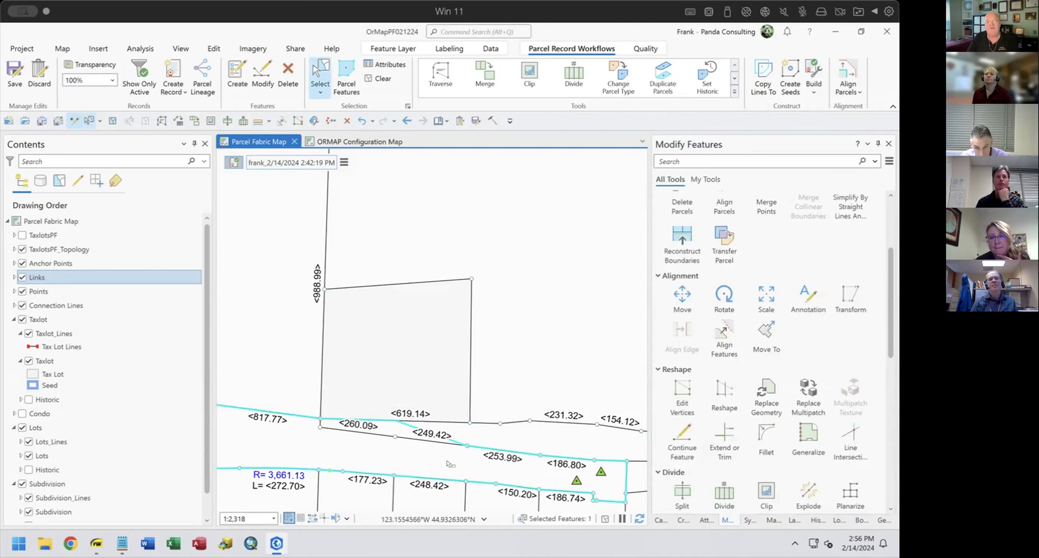
pyautogui.click(371, 81)
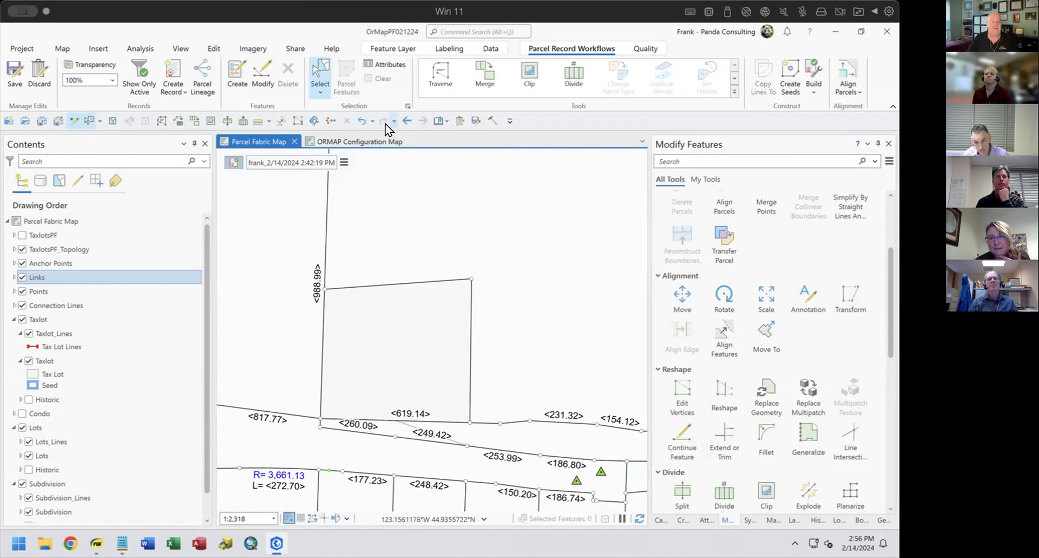
pyautogui.click(361, 120)
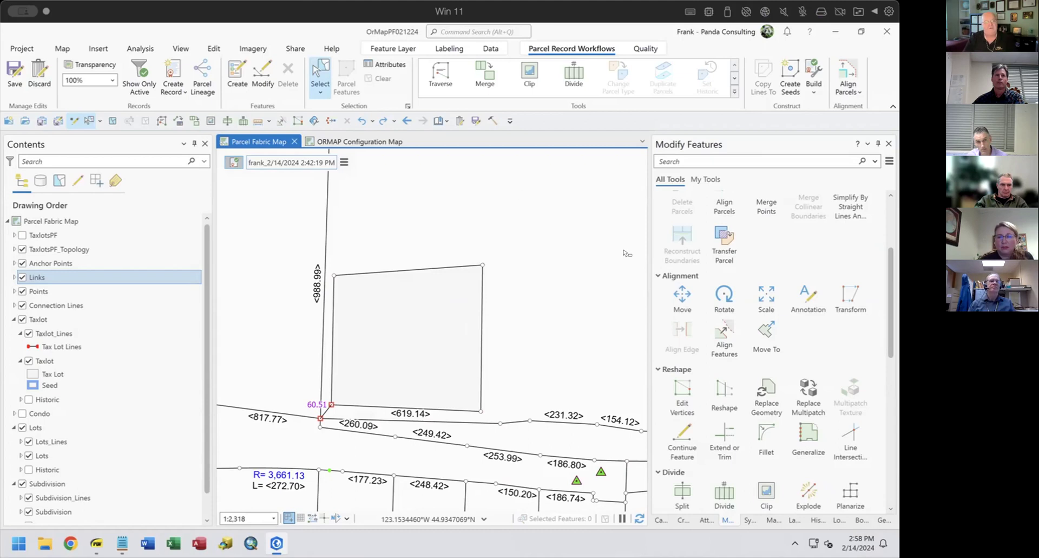
# Create a four-sided taxlot polygon above the existing one, starting at the boundary corner and placing its southwest corner slightly off the west line.
pyautogui.moveTo(387, 179); pyautogui.dragTo(359, 400)
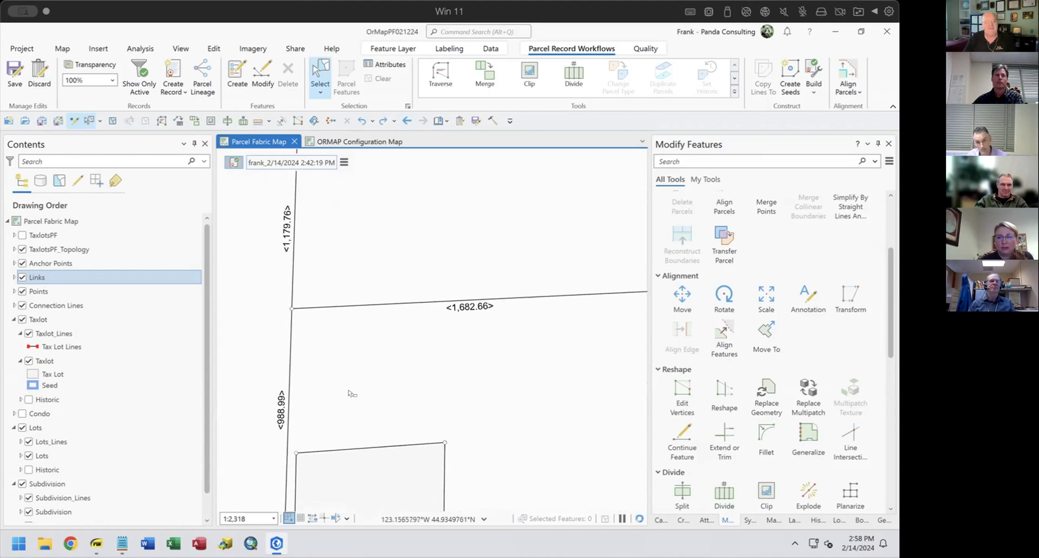
pyautogui.click(679, 516)
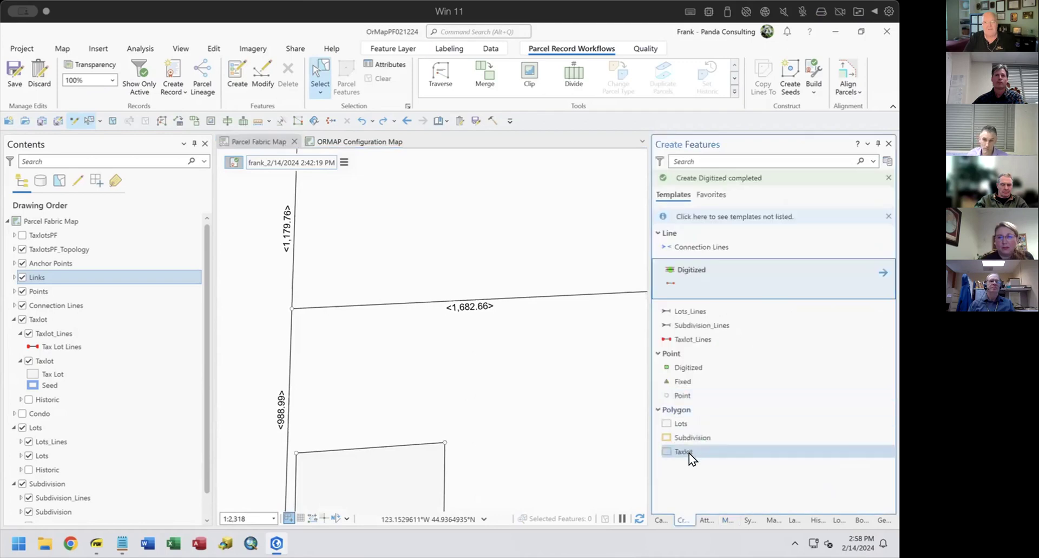
pyautogui.click(664, 451)
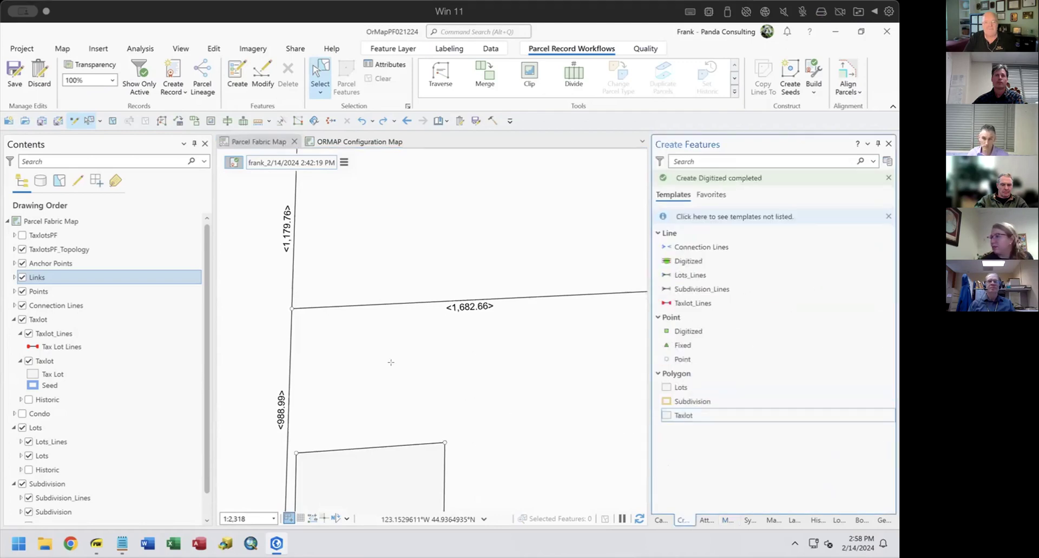
pyautogui.click(292, 308)
pyautogui.click(430, 301)
pyautogui.click(430, 419)
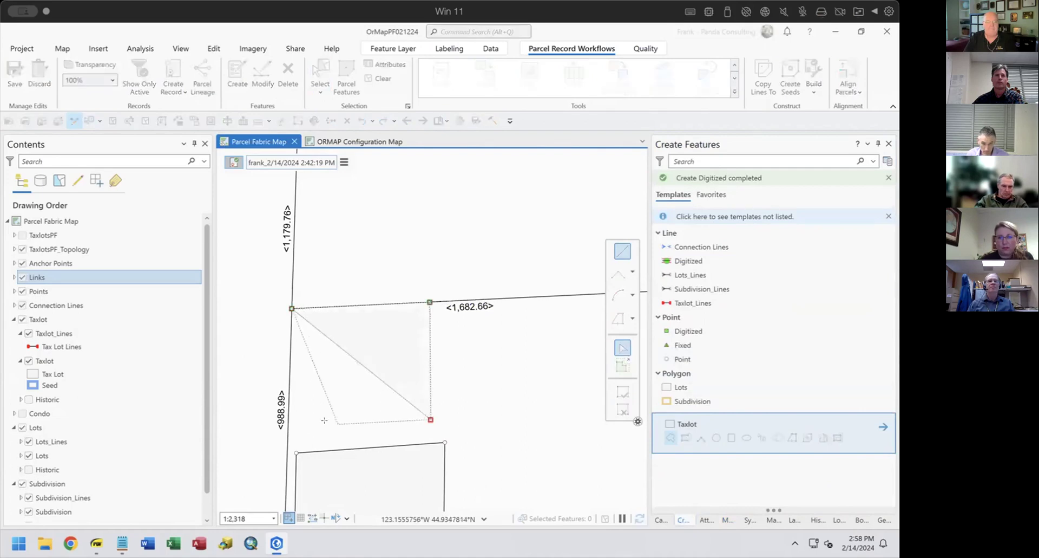
pyautogui.click(288, 438)
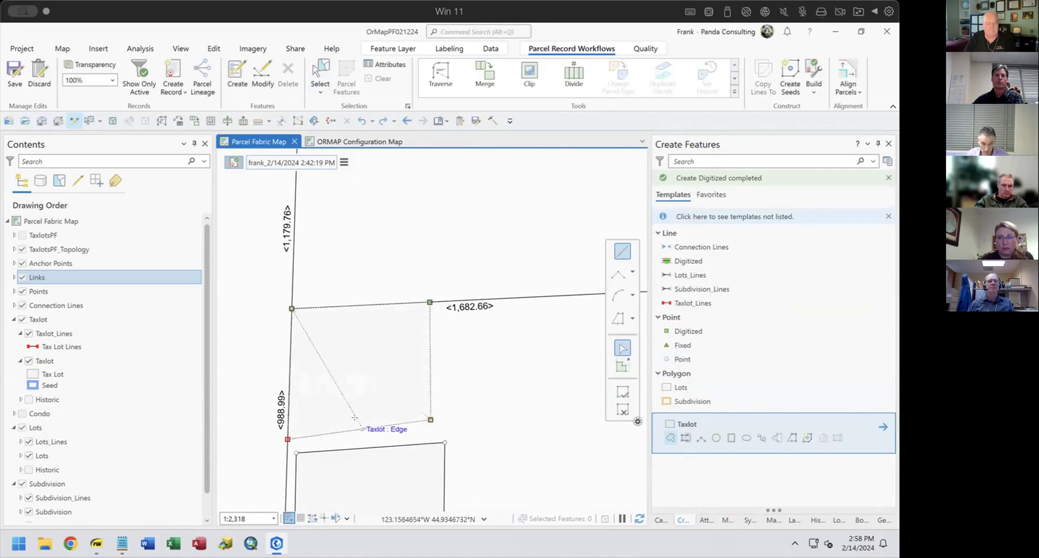
pyautogui.hotkey('ctrl', 'z')
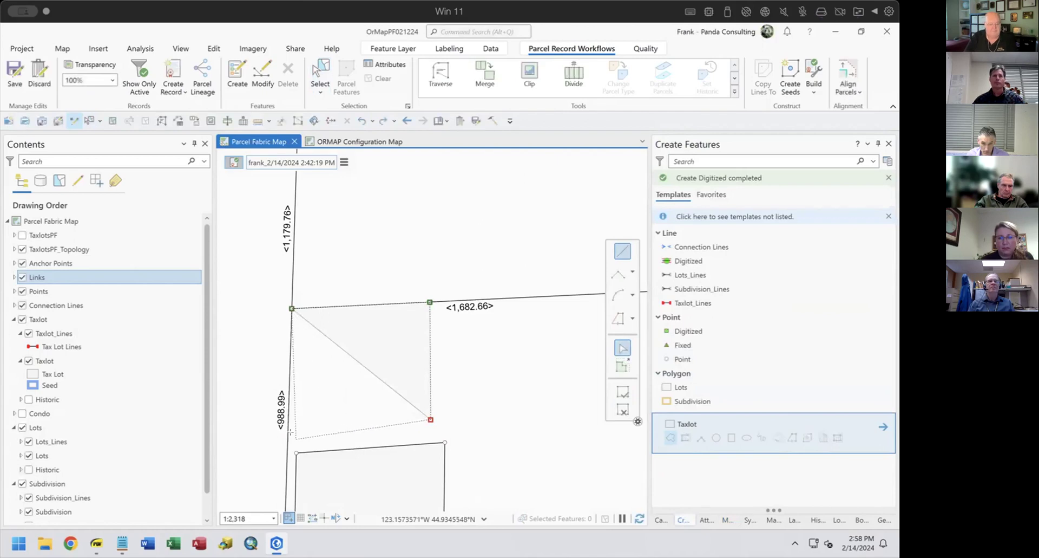
pyautogui.click(291, 439)
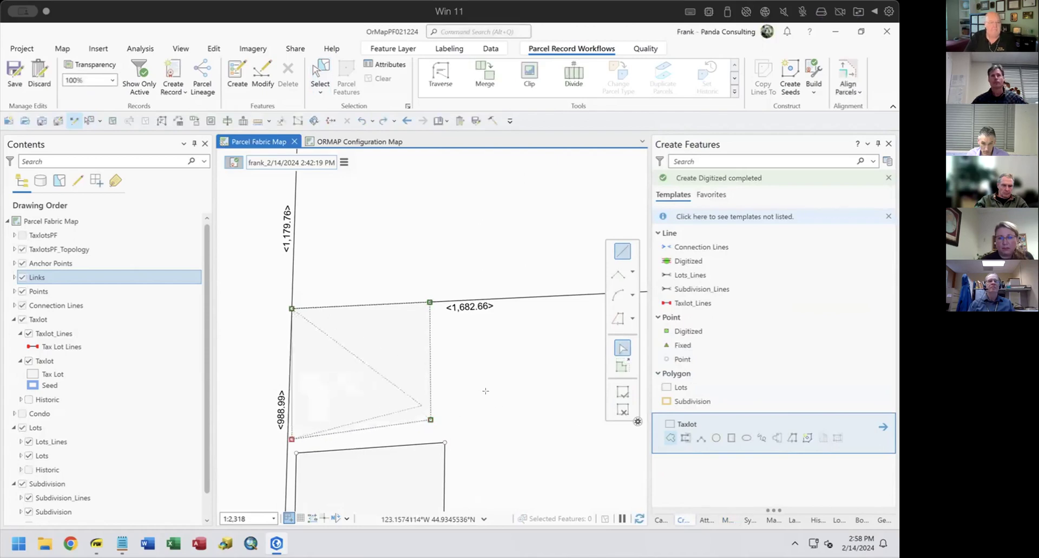
pyautogui.click(623, 391)
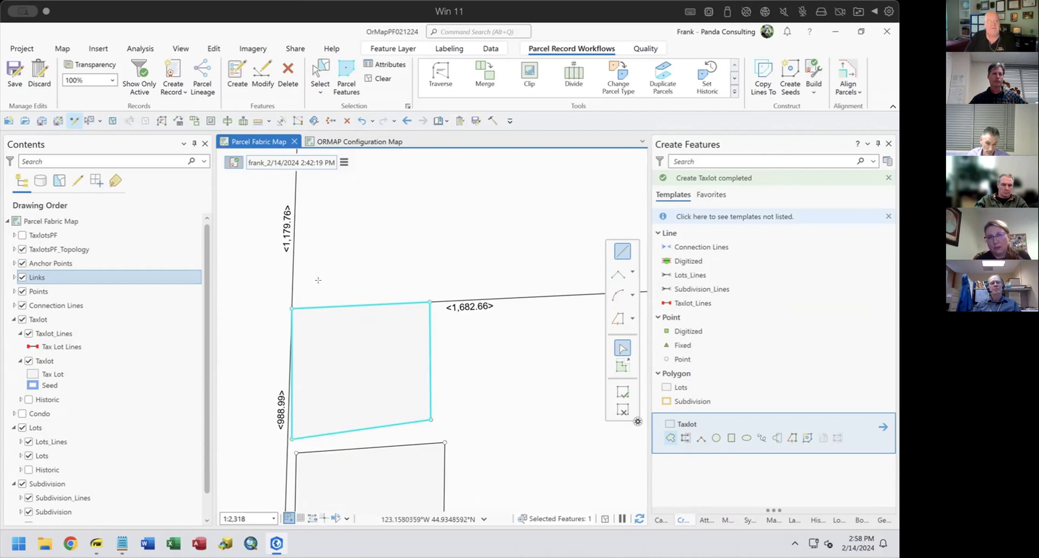
# Start Align Parcels for the new taxlot, set the link tolerance to 20 ft and Point To Edge Snapping to 10 ft, and generate links.
pyautogui.click(846, 69)
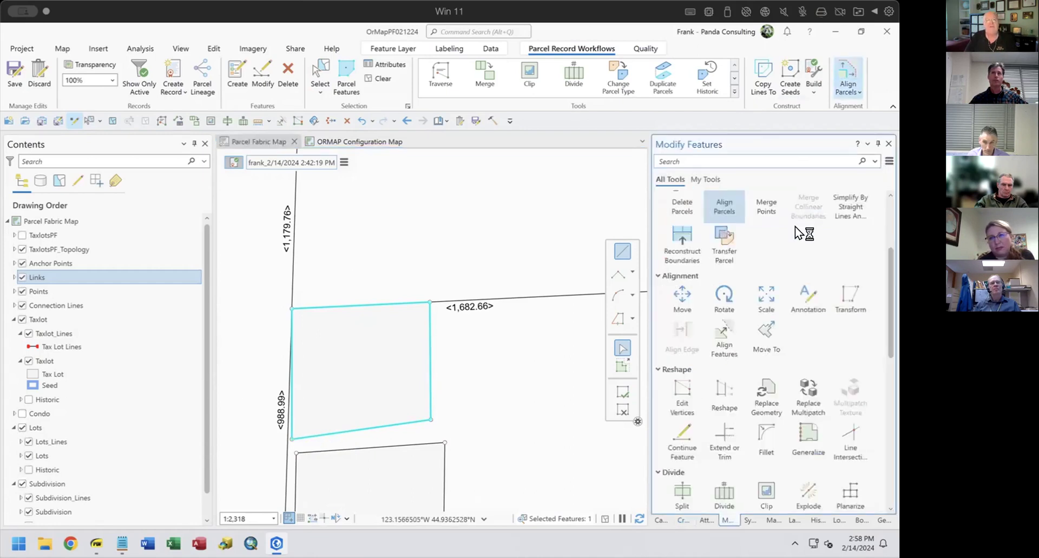
pyautogui.doubleClick(835, 331)
pyautogui.write('20')
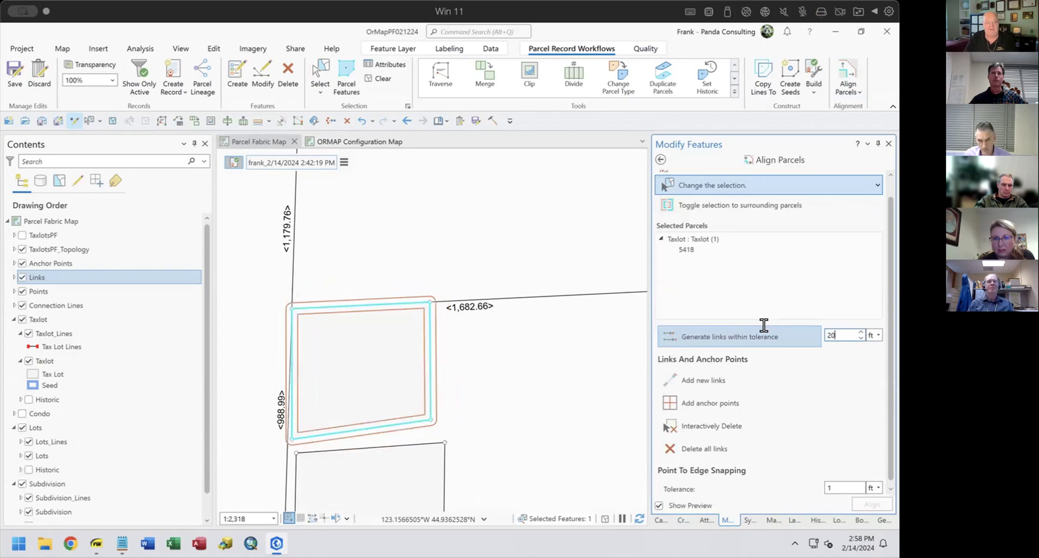
pyautogui.doubleClick(842, 487)
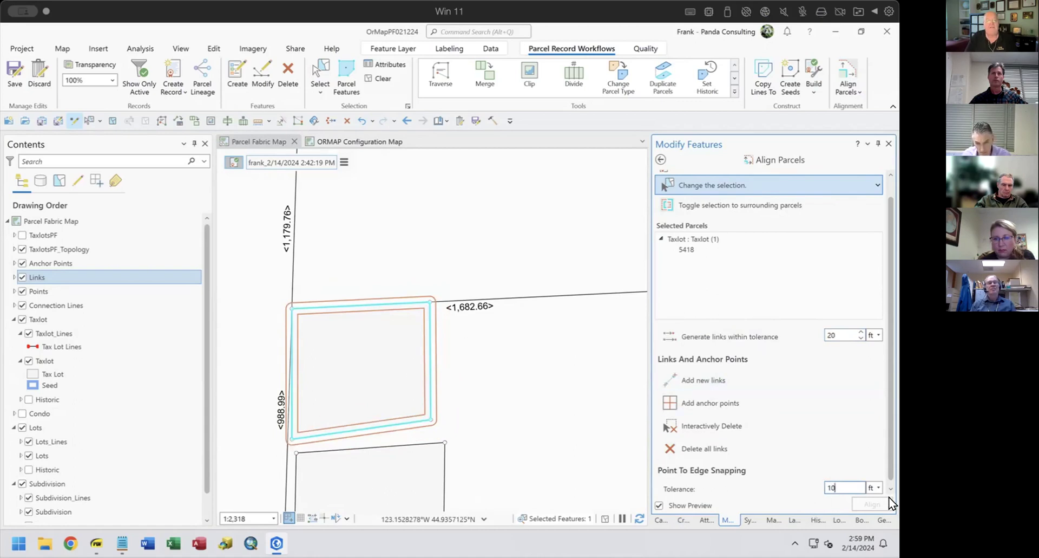
pyautogui.scroll(-1, 889, 403)
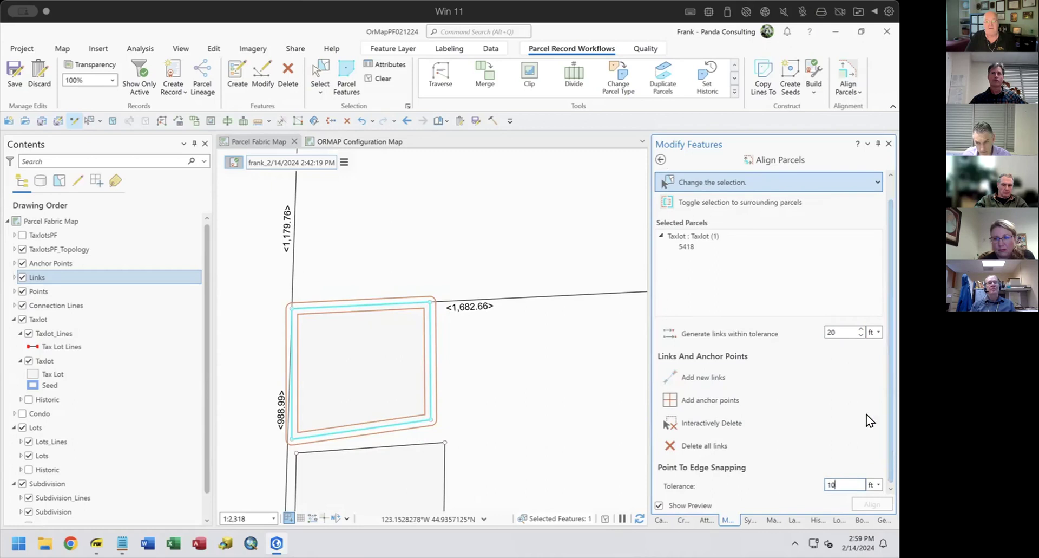
pyautogui.click(723, 332)
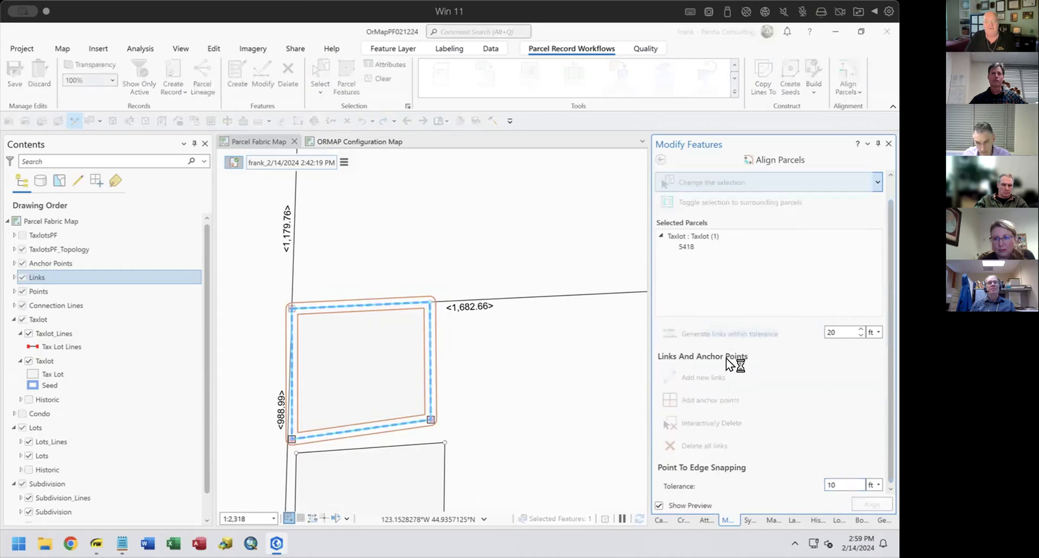
# Preview the alignment with Point To Edge Snapping at 20 ft, restore 10 ft, and examine the taxlot's southwest corner.
pyautogui.click(830, 481)
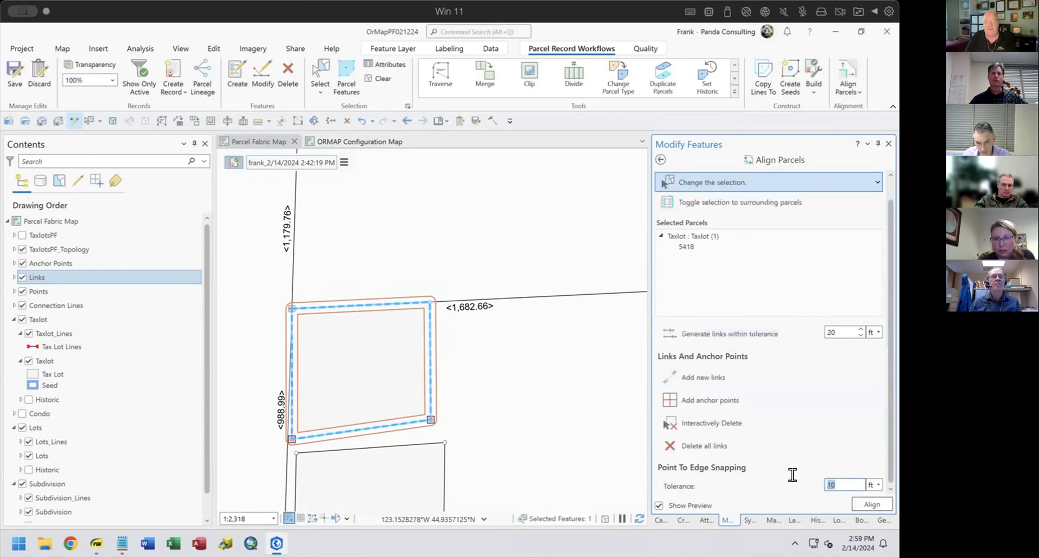
pyautogui.write('20')
pyautogui.click(725, 332)
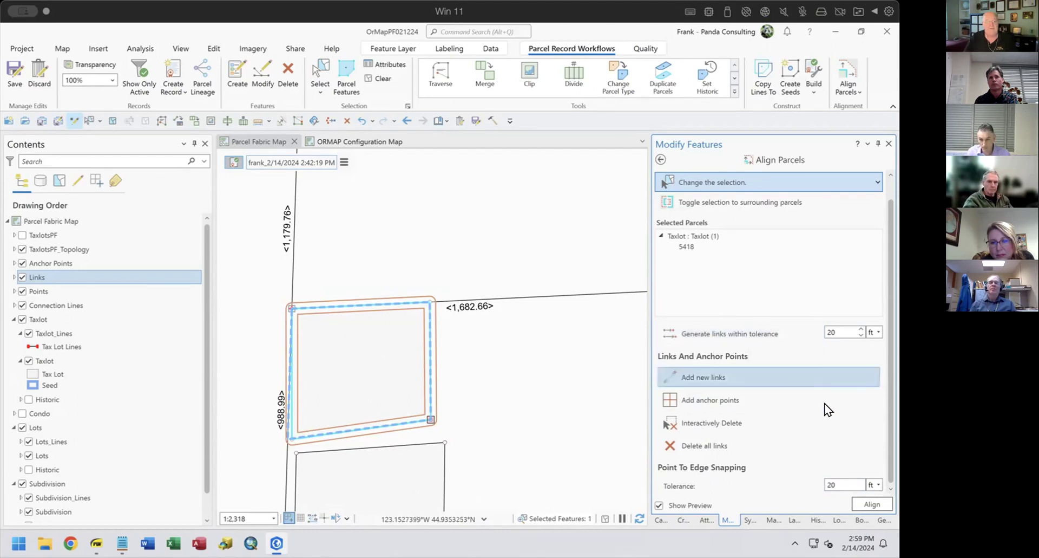
pyautogui.doubleClick(831, 484)
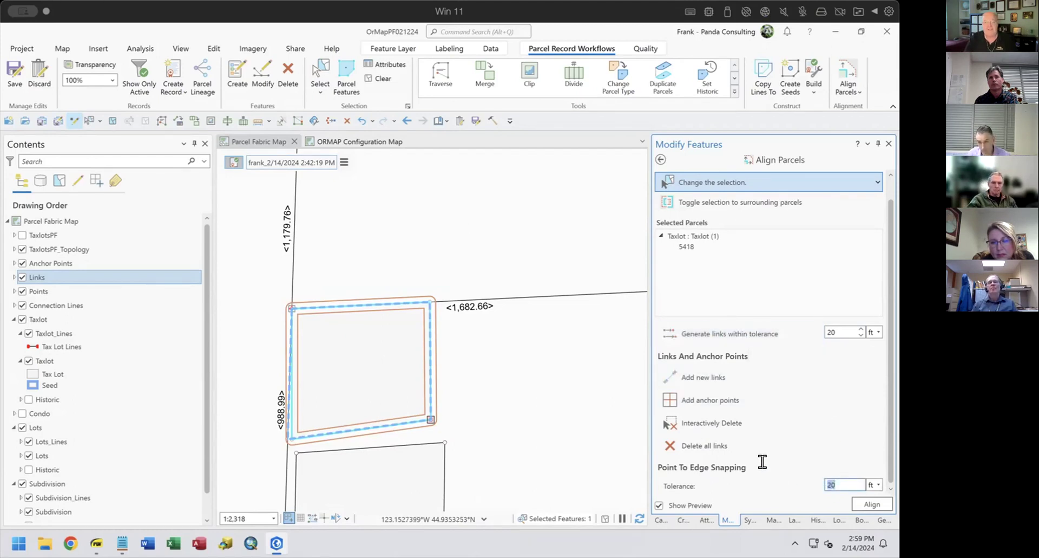
pyautogui.write('10')
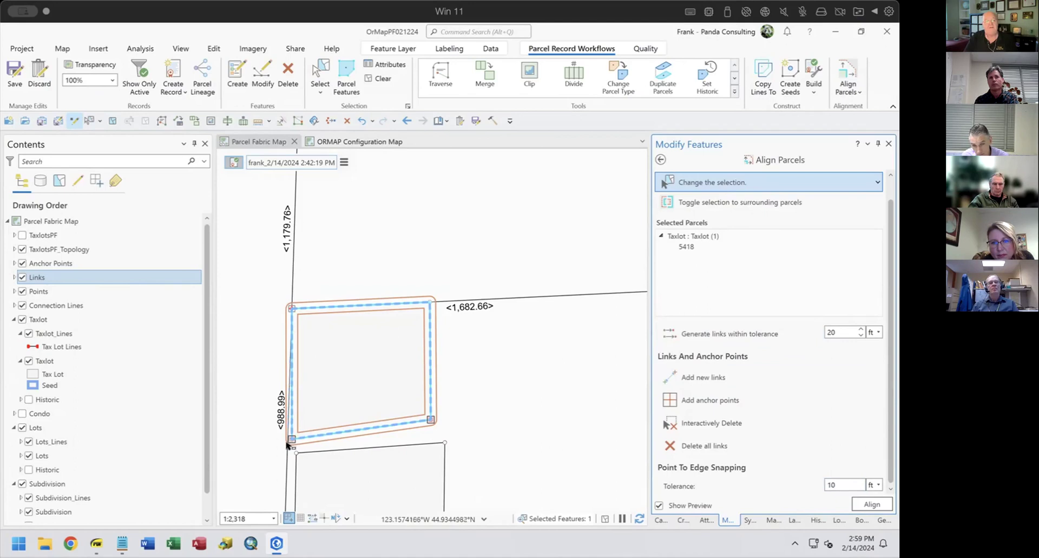
pyautogui.scroll(5, 287, 445)
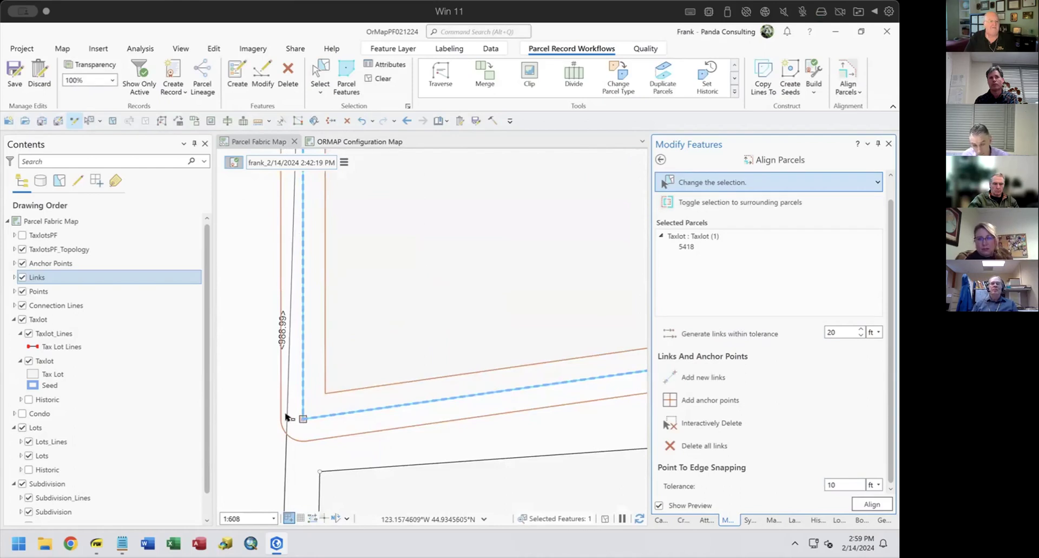
# Set Point To Edge Snapping to 20 ft and regenerate the links to preview the southwest corner.
pyautogui.doubleClick(842, 484)
pyautogui.write('20')
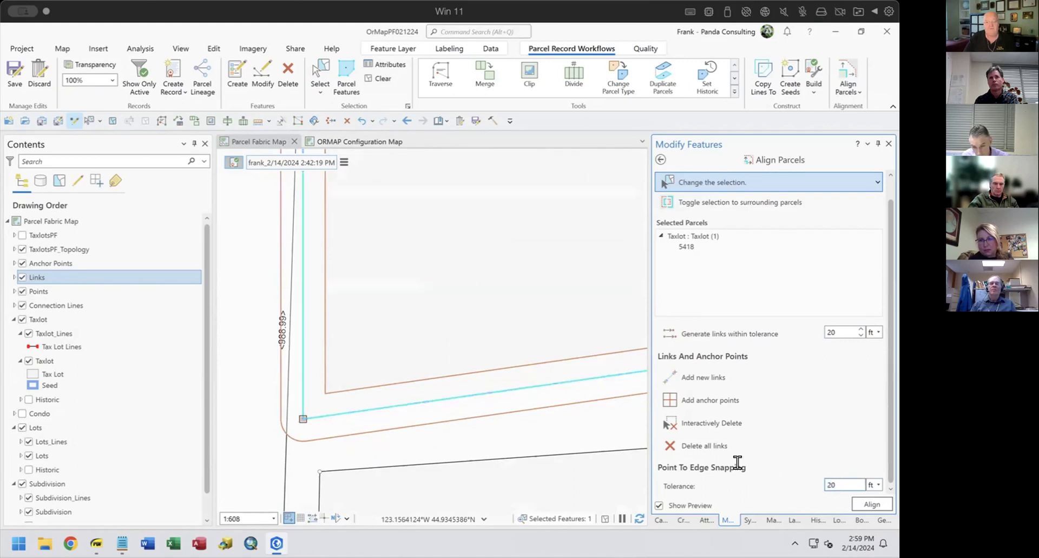
pyautogui.click(686, 331)
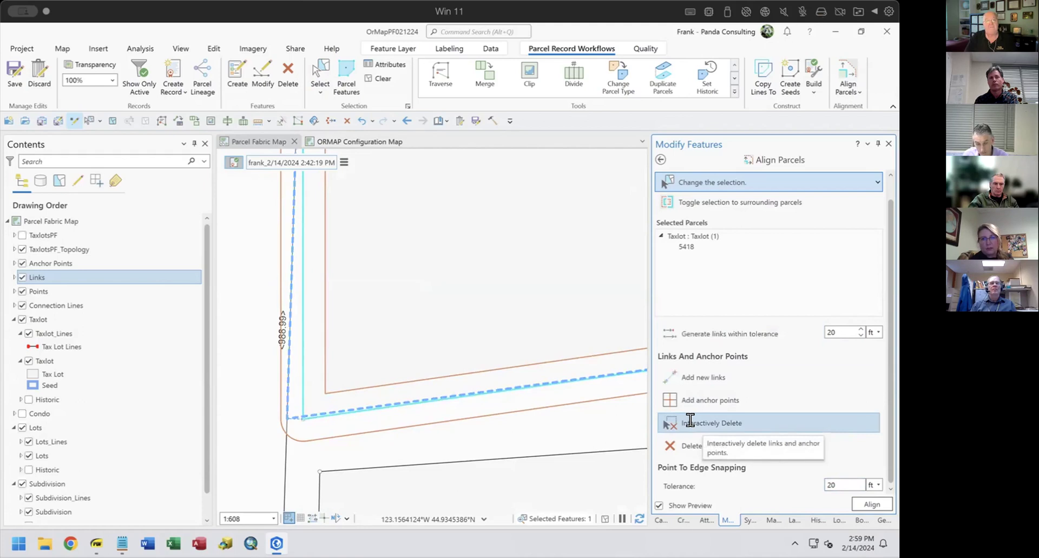
# Try Point To Edge Snapping tolerances of 1 ft and 10 ft, regenerating the taxlot's links for each.
pyautogui.doubleClick(845, 479)
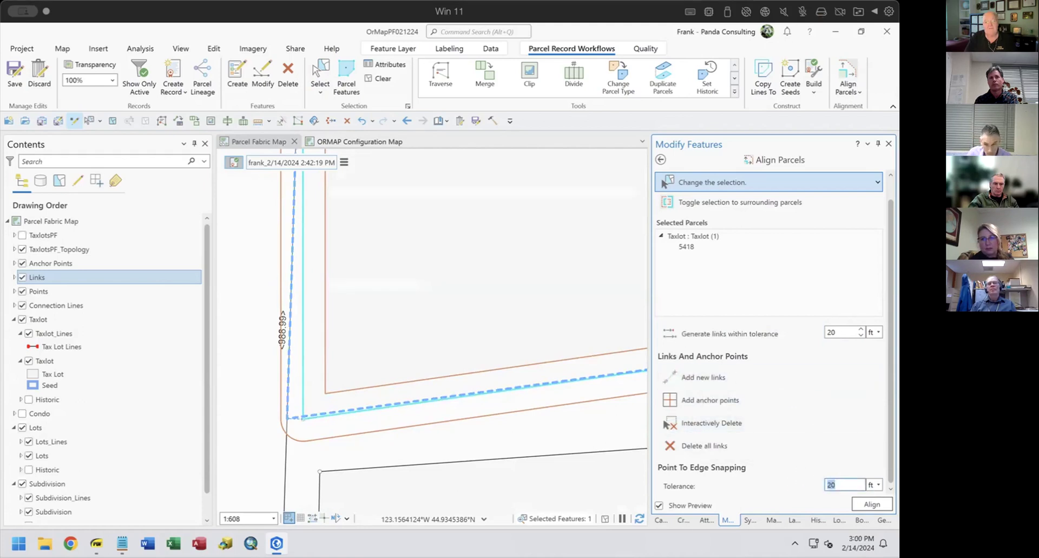
pyautogui.write('1')
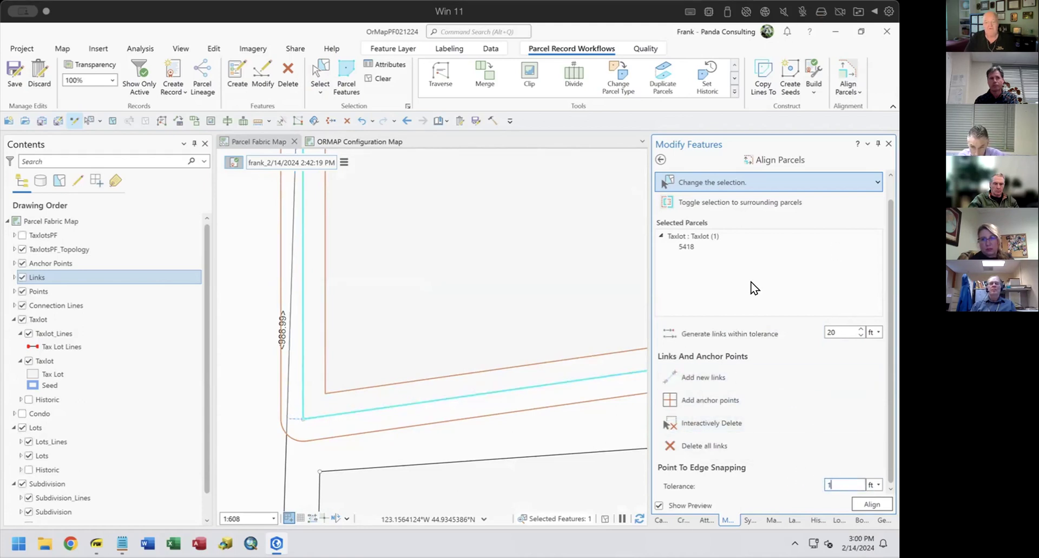
pyautogui.click(707, 337)
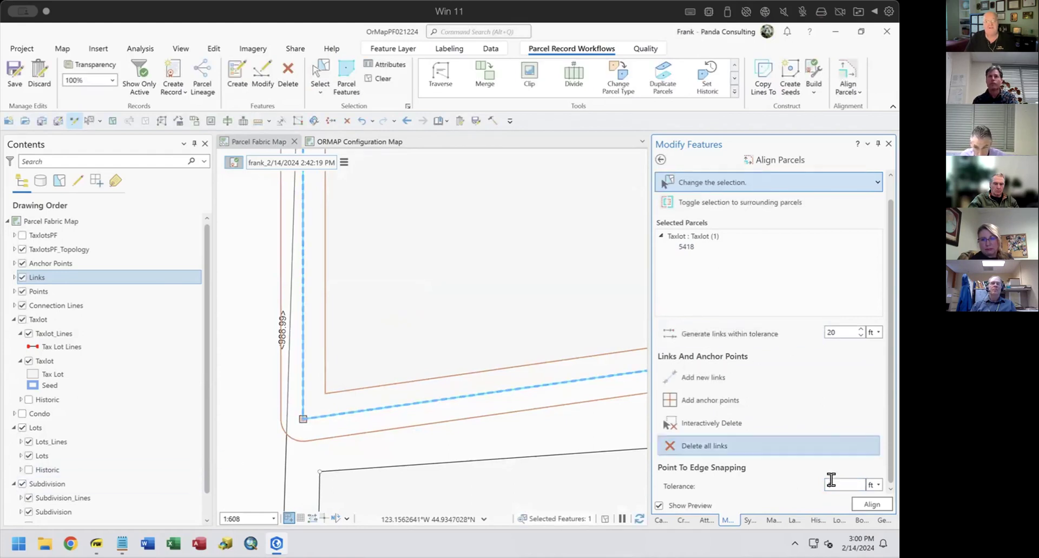
pyautogui.write('0')
pyautogui.click(719, 333)
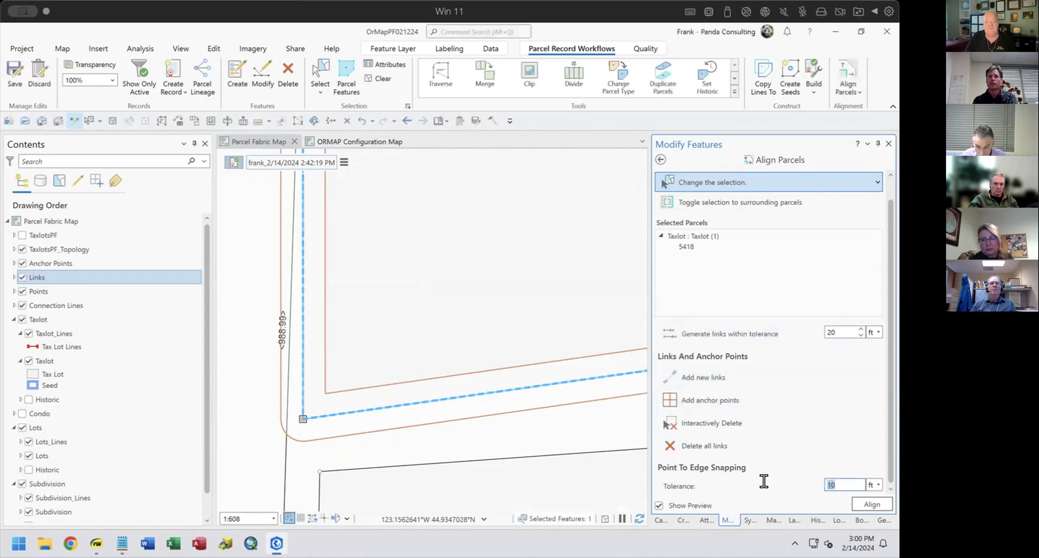
# Set Point To Edge Snapping to 15 ft, generate the links, and align the taxlot to the surrounding boundaries.
pyautogui.write('15')
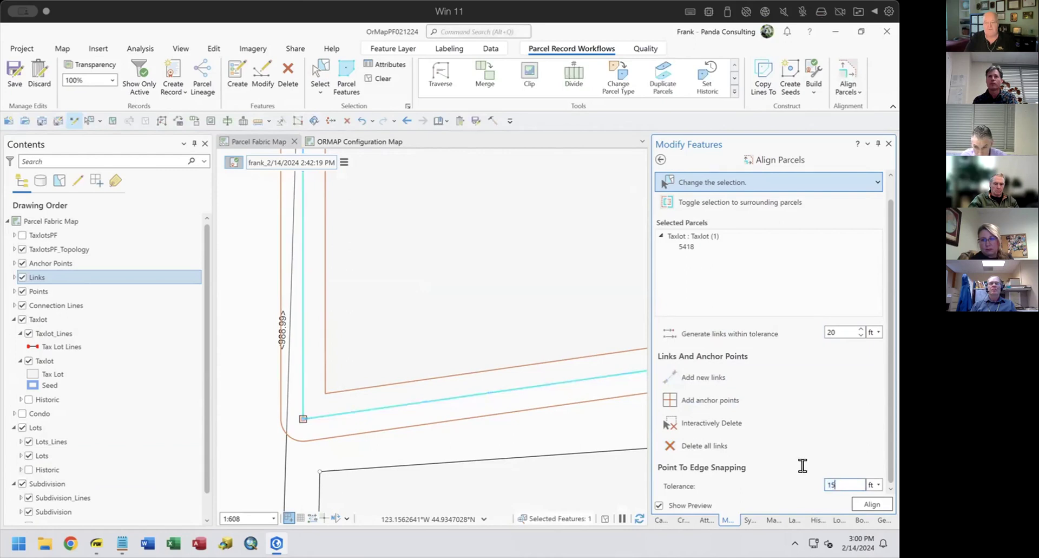
pyautogui.click(696, 326)
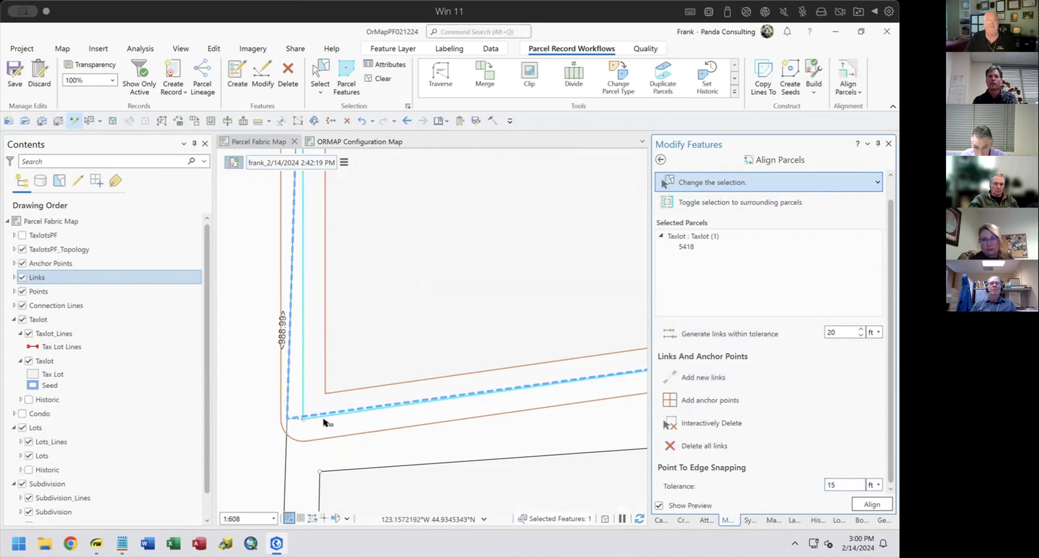
pyautogui.scroll(-3, 381, 402)
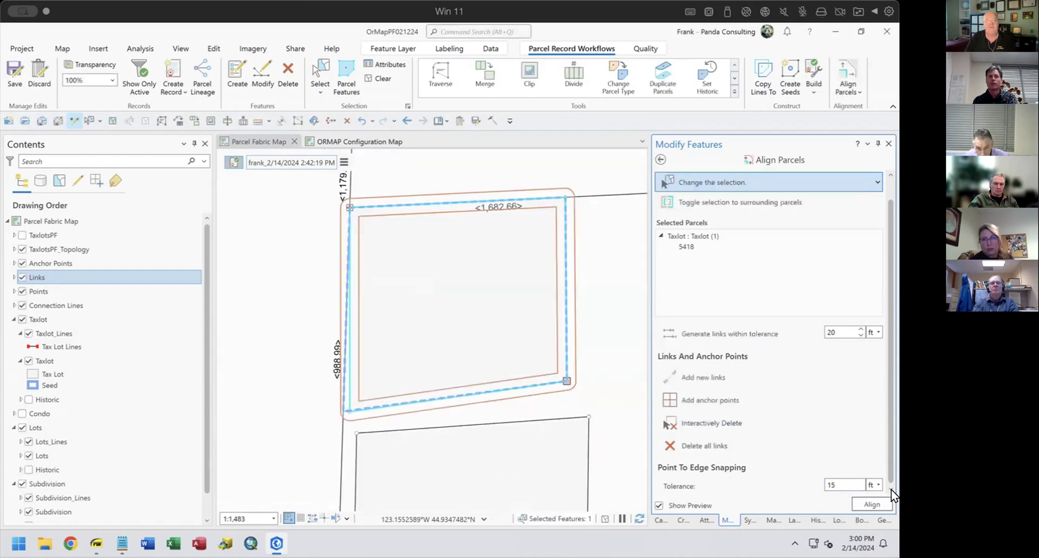
pyautogui.click(871, 504)
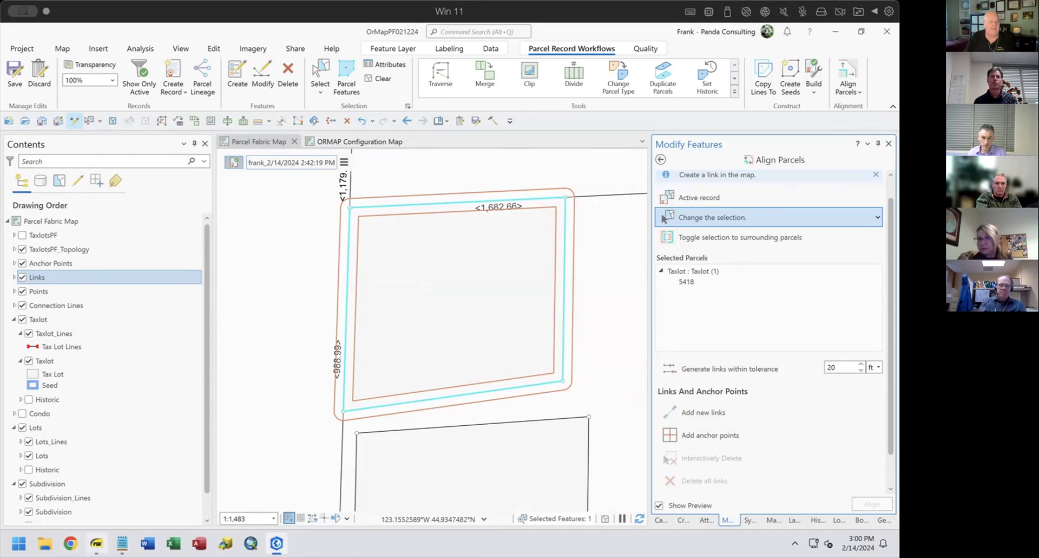
# Switch to ORMAP Parcel Fabric Training.pdf, go to page 63, and select the heading "Splitting by Metes and Bounds Description".
pyautogui.click(97, 543)
pyautogui.press('Right')
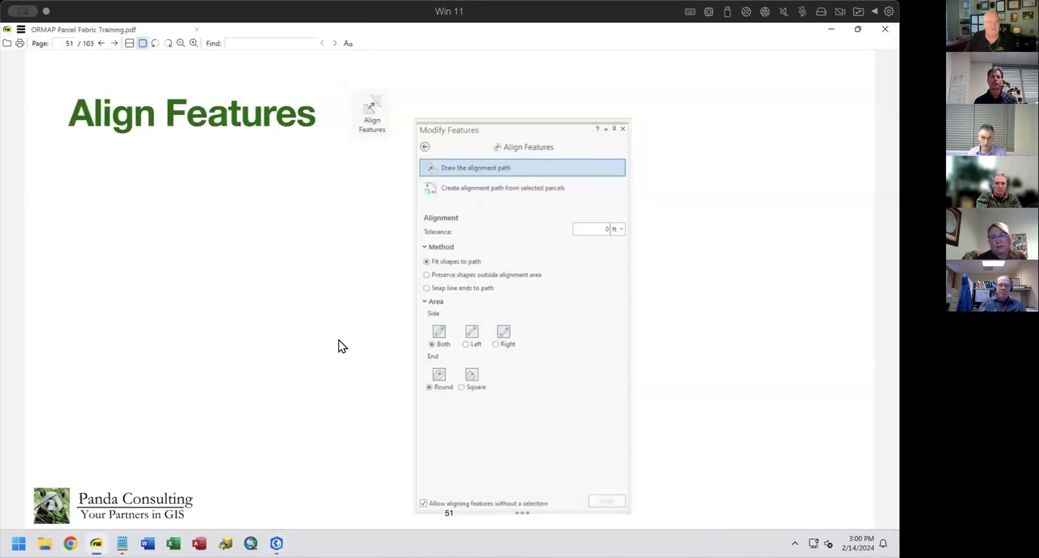
pyautogui.press('Right')
pyautogui.press('Right')
pyautogui.press('Right')
pyautogui.press('Right')
pyautogui.press('Right')
pyautogui.press('Right')
pyautogui.press('Right')
pyautogui.press('Right')
pyautogui.press('Right')
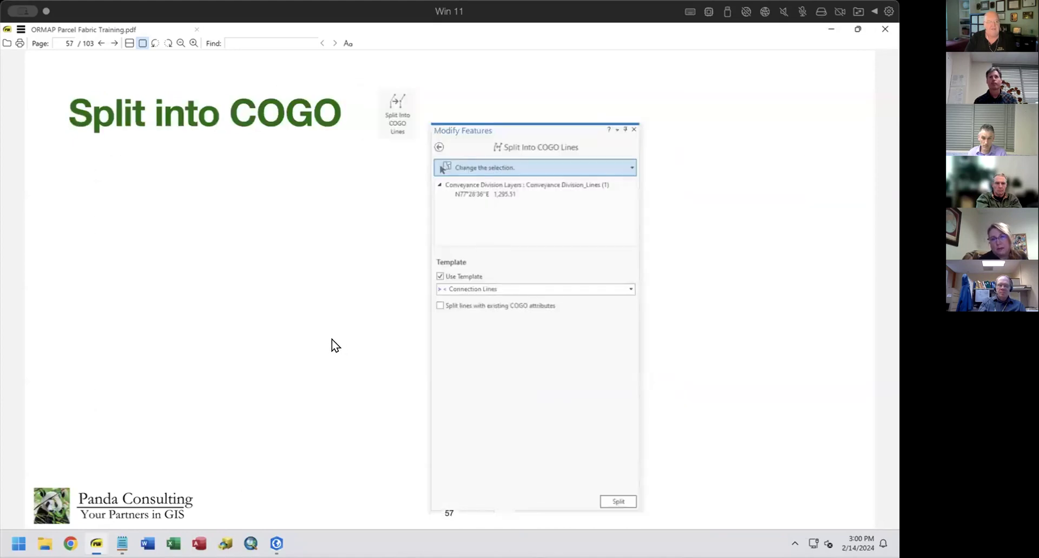
pyautogui.press('Right')
pyautogui.press('Right')
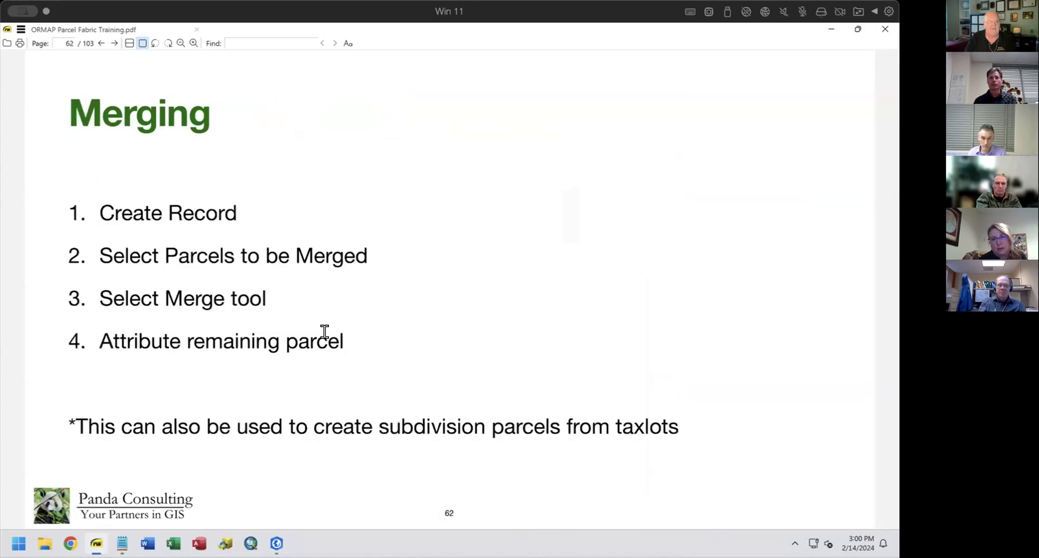
pyautogui.press('Right')
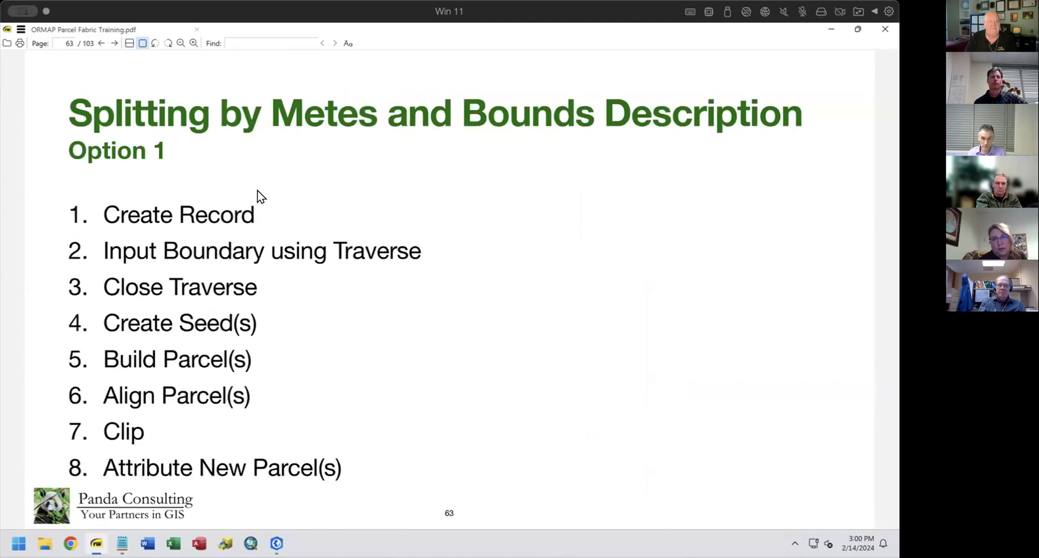
pyautogui.moveTo(61, 106); pyautogui.dragTo(807, 102)
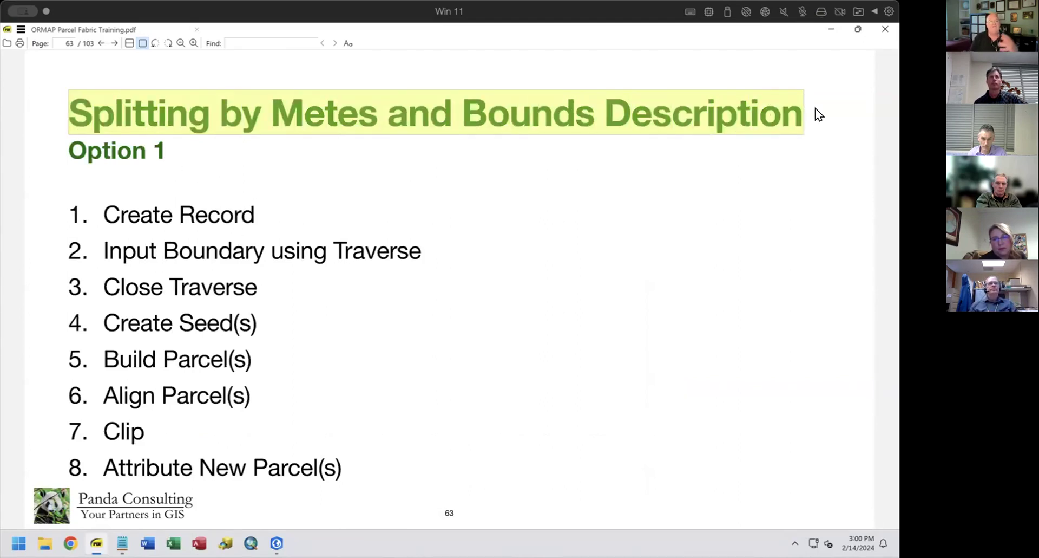